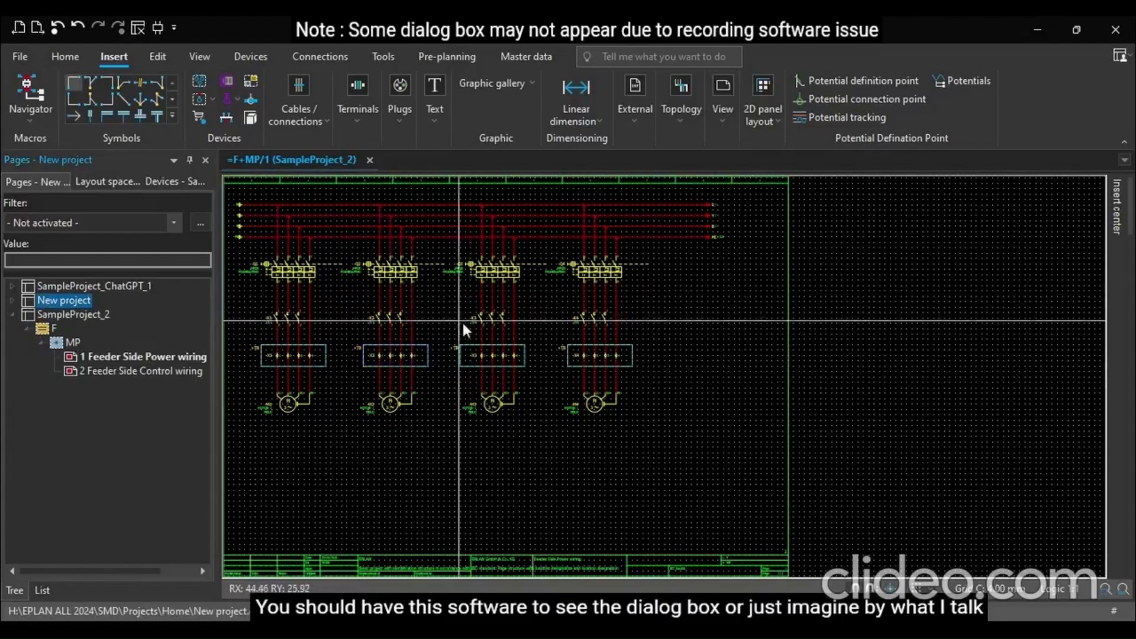
scroll(538, 372, "down", 2)
scroll(304, 395, "up", 1)
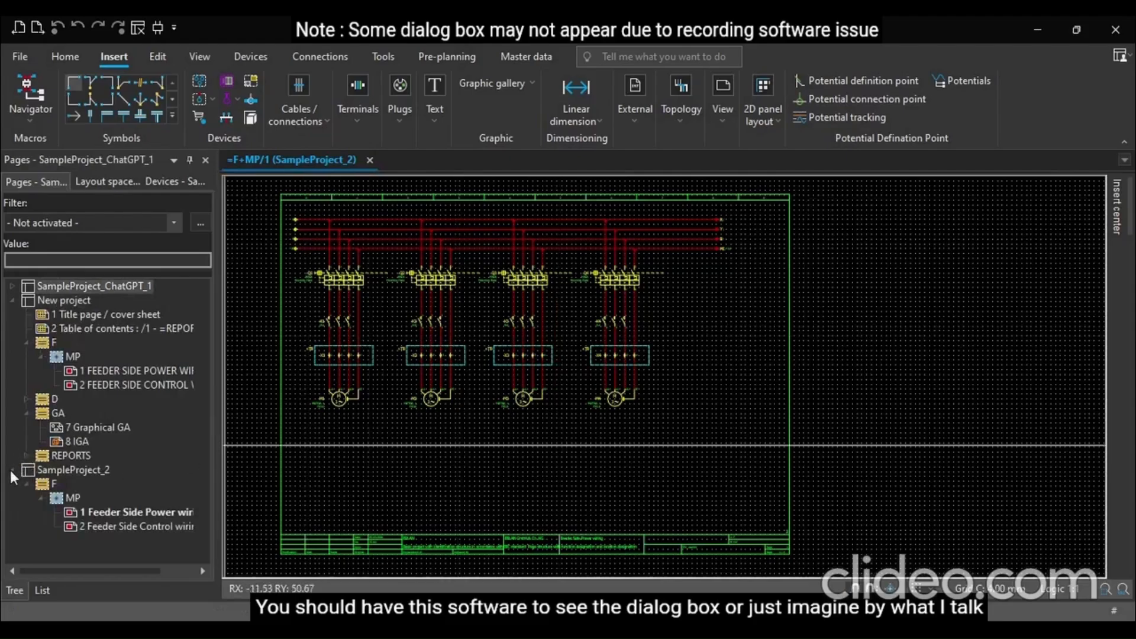
left_click(13, 301)
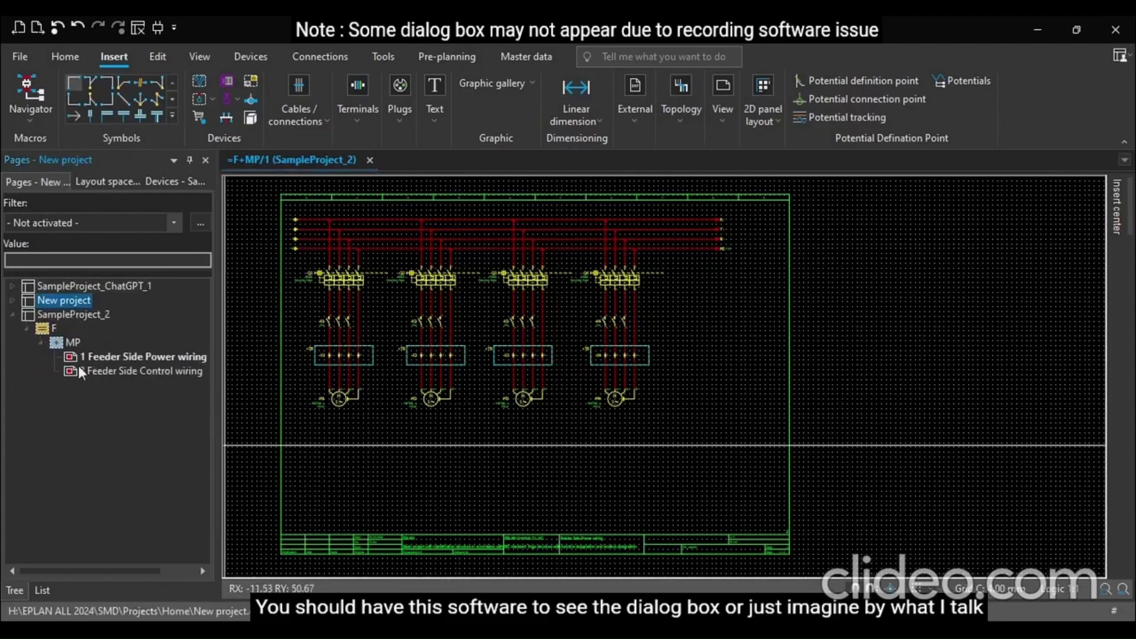
left_click(50, 325)
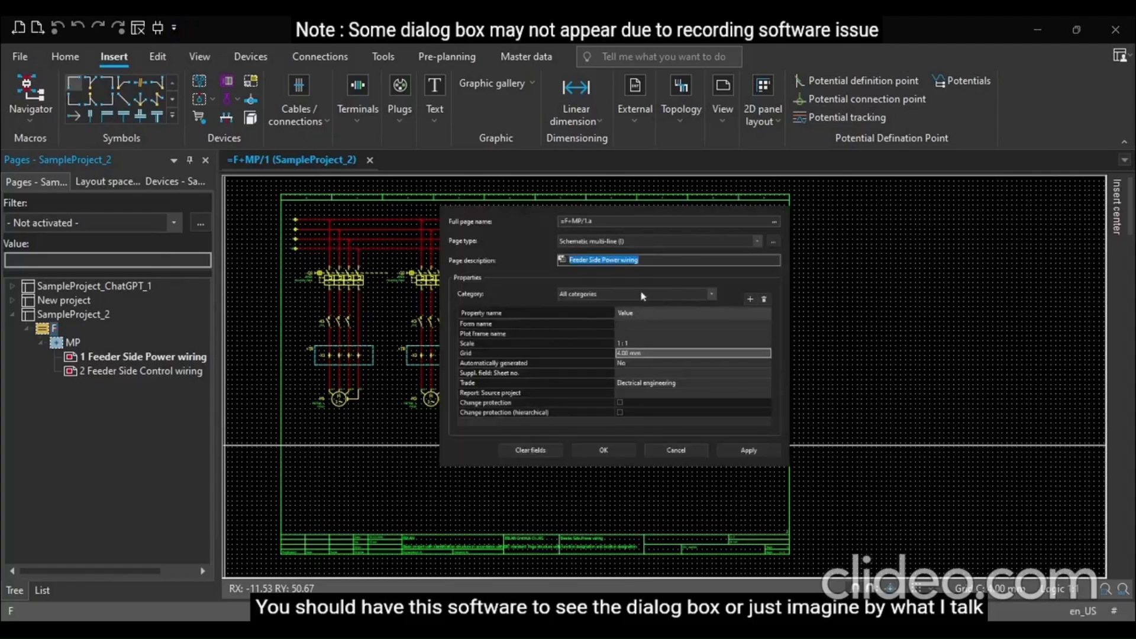
left_click(675, 449)
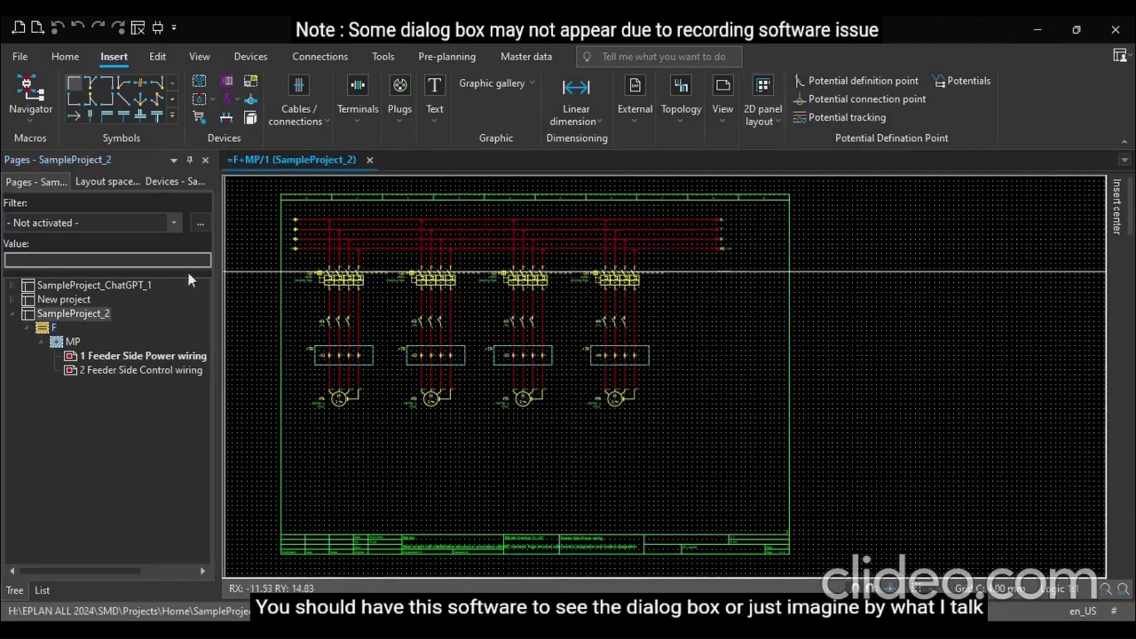
Start a new page in SampleProject_2 with full page name =GA/1.a and page type Graphic
left_click(60, 318)
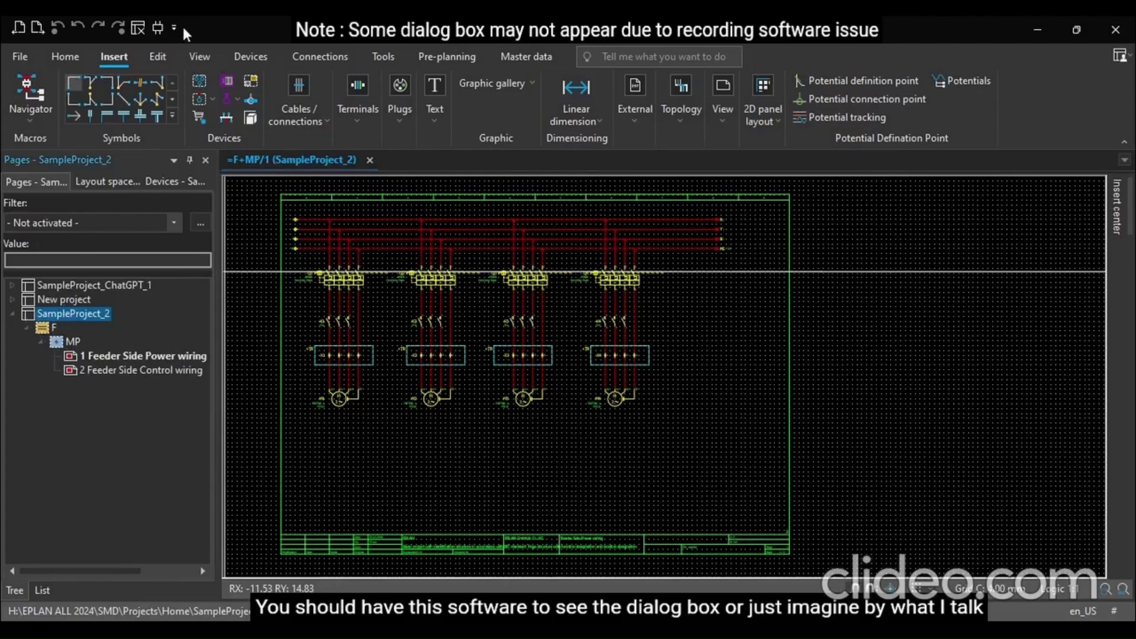
key("ctrl+n")
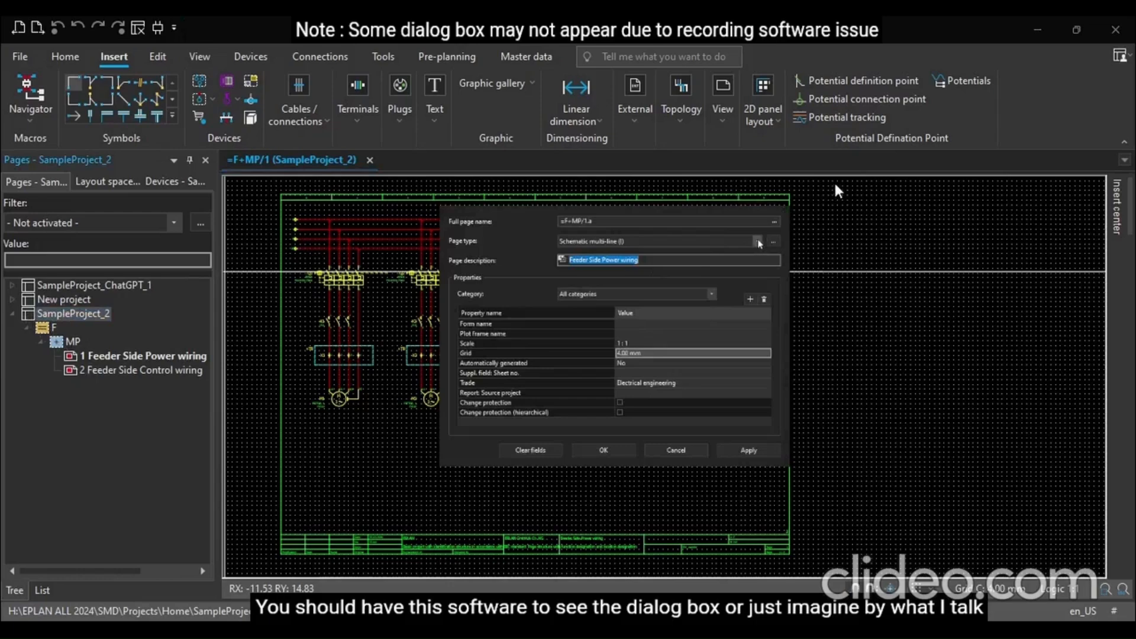
left_click(775, 222)
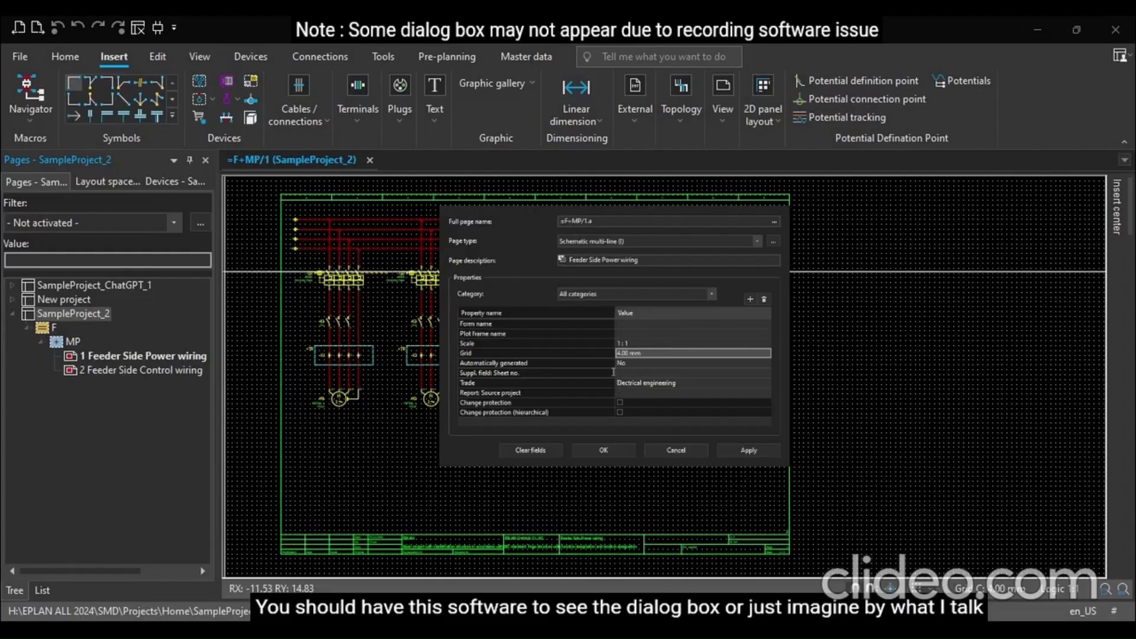
left_click(644, 395)
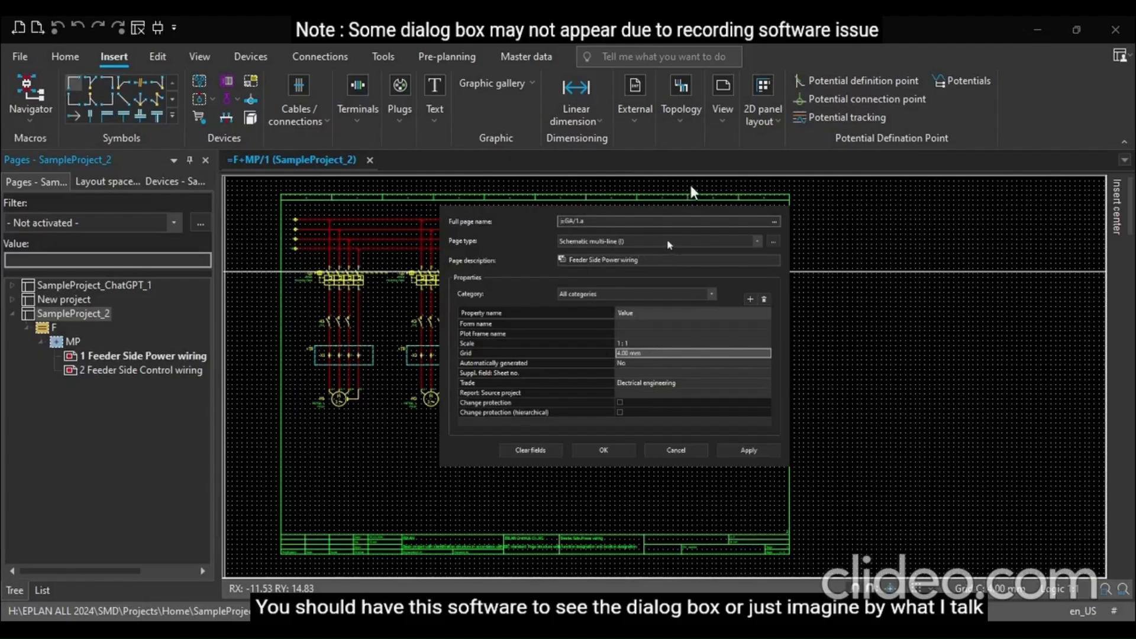
left_click(656, 288)
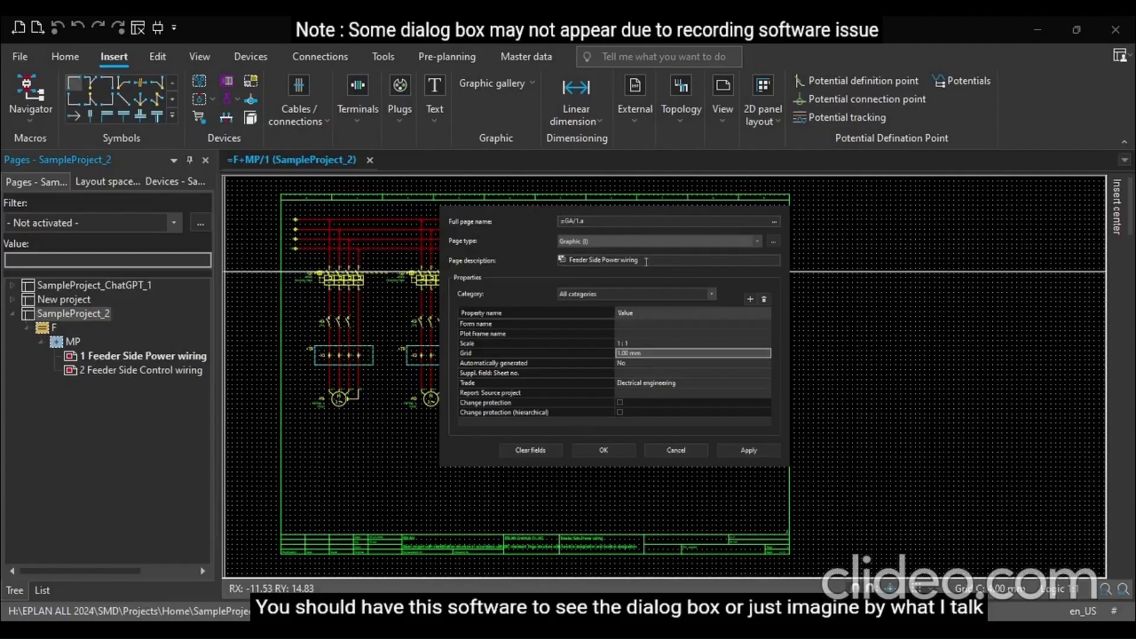
Set the new page's description to External GA
left_click(658, 262)
double_click(657, 261)
left_click_drag(642, 262, 559, 262)
type("G")
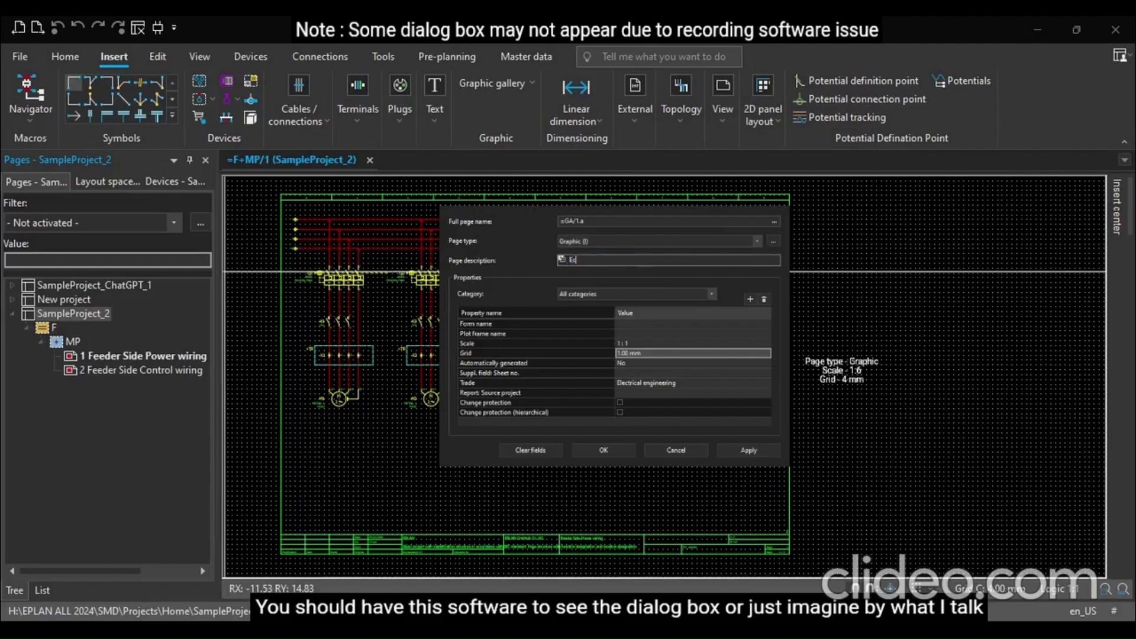
key("BackSpace")
key("BackSpace")
type("G")
type("ra")
key("BackSpace")
key("BackSpace")
key("BackSpace")
type("External GA")
Enter 4 as the page scale and confirm creating the page
left_click(642, 343)
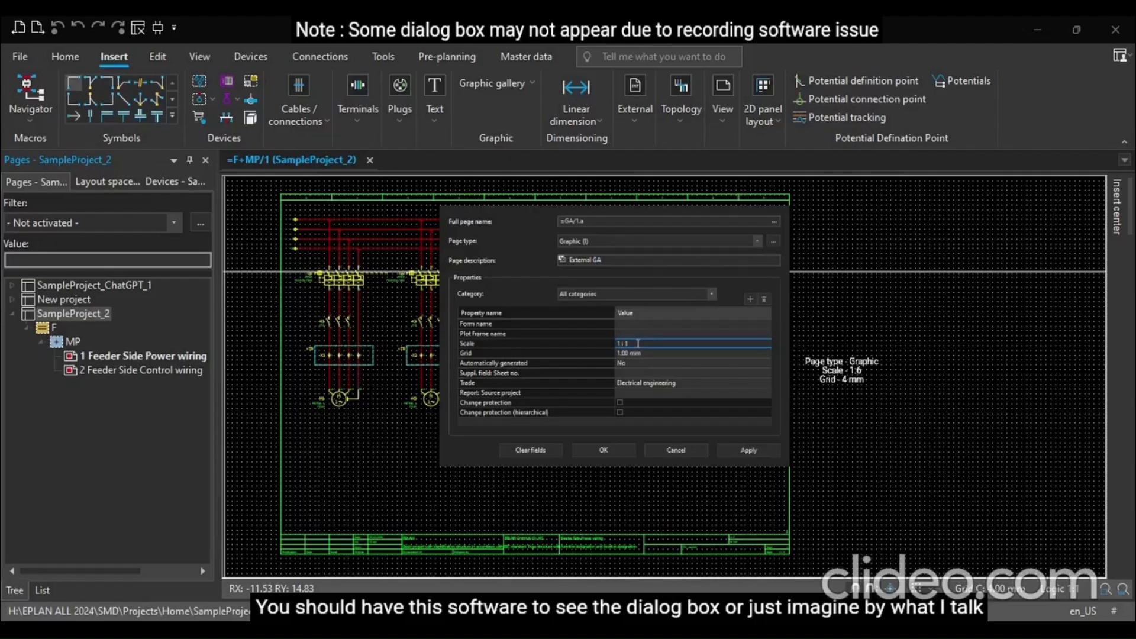
type("4")
left_click(603, 451)
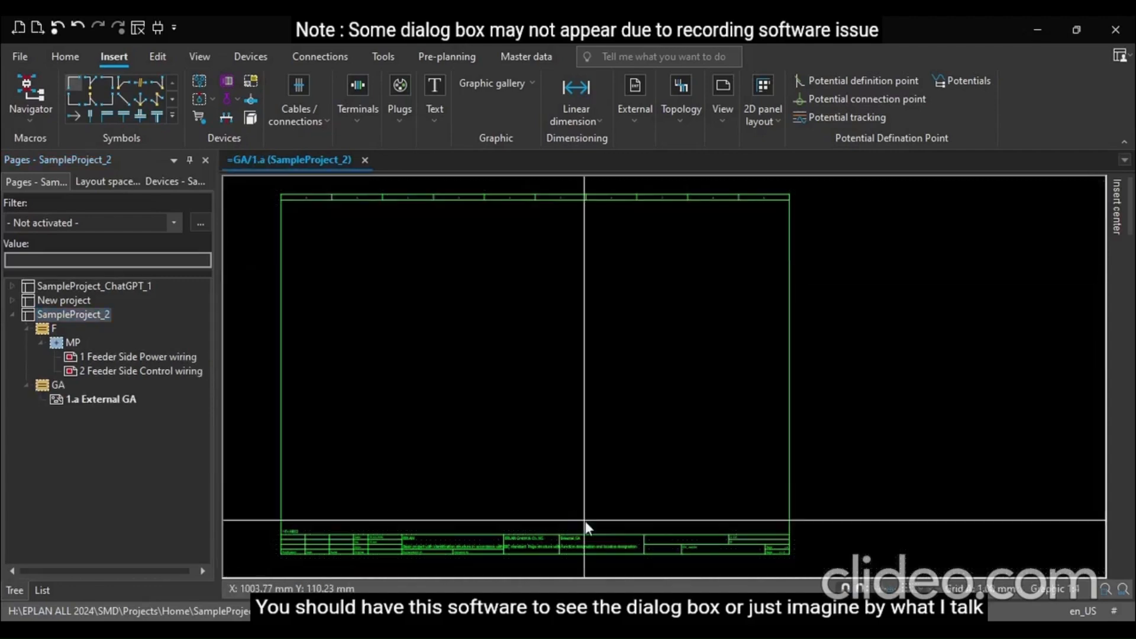
Open the 1.a External GA page and zoom in on its top-left corner
left_click(100, 400)
left_click(47, 386)
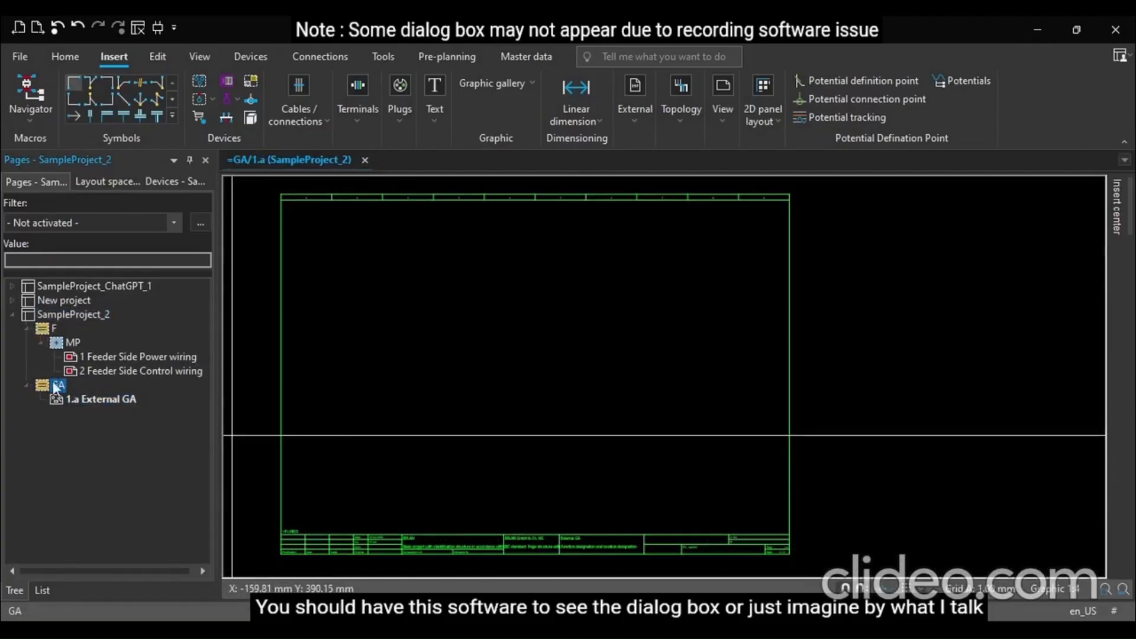
left_click(102, 401)
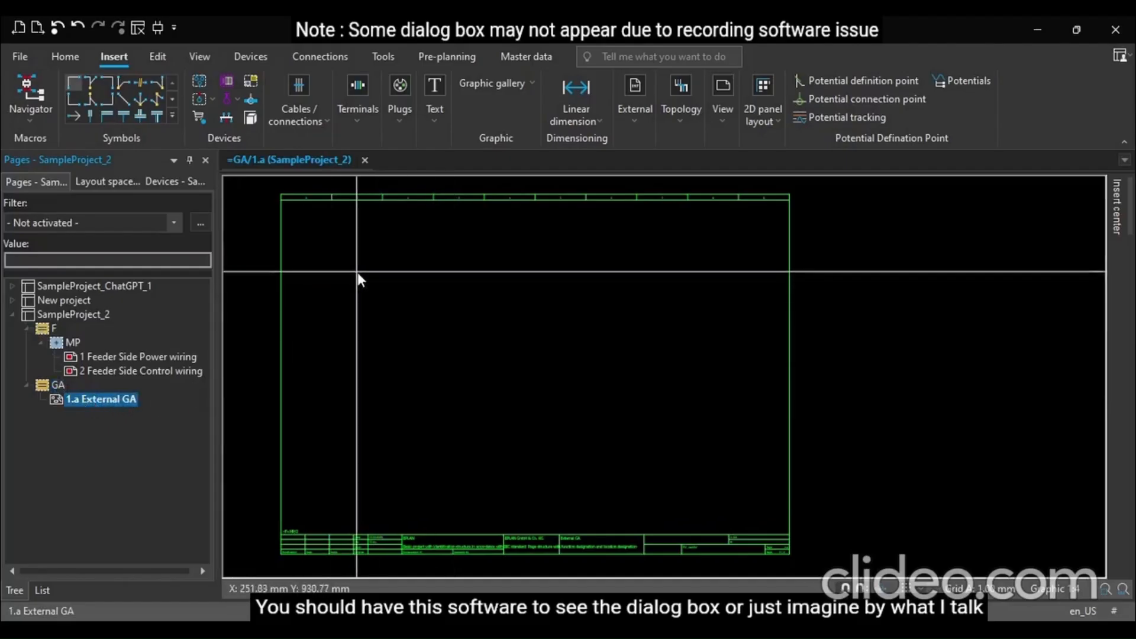
scroll(357, 278, "up", 3)
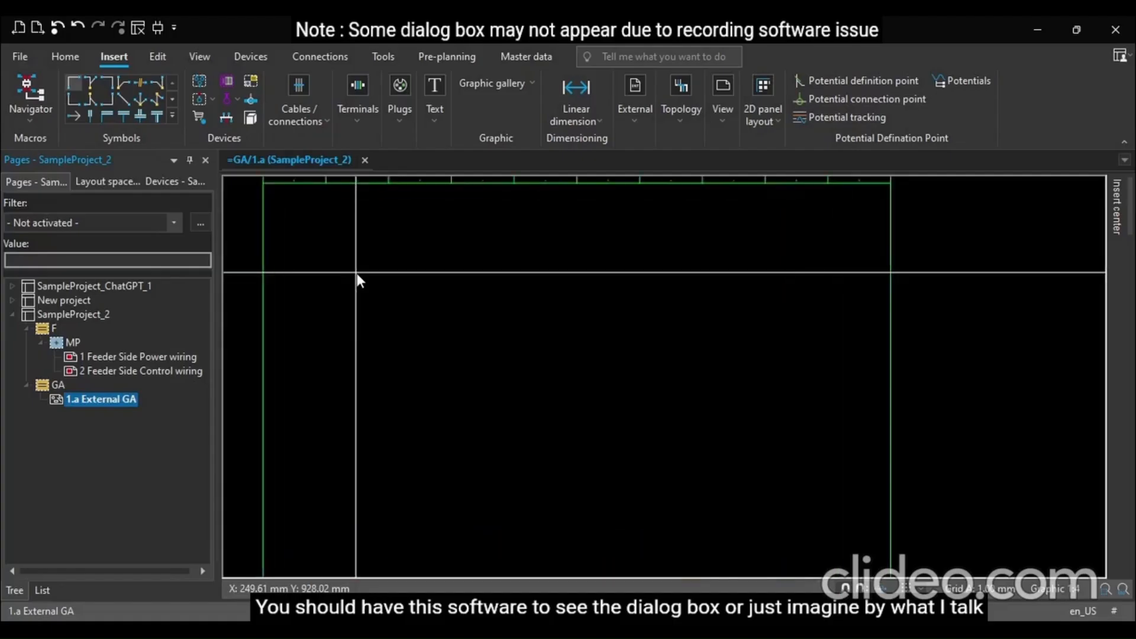
scroll(469, 340, "down", 2)
scroll(349, 225, "up", 2)
scroll(343, 233, "up", 1)
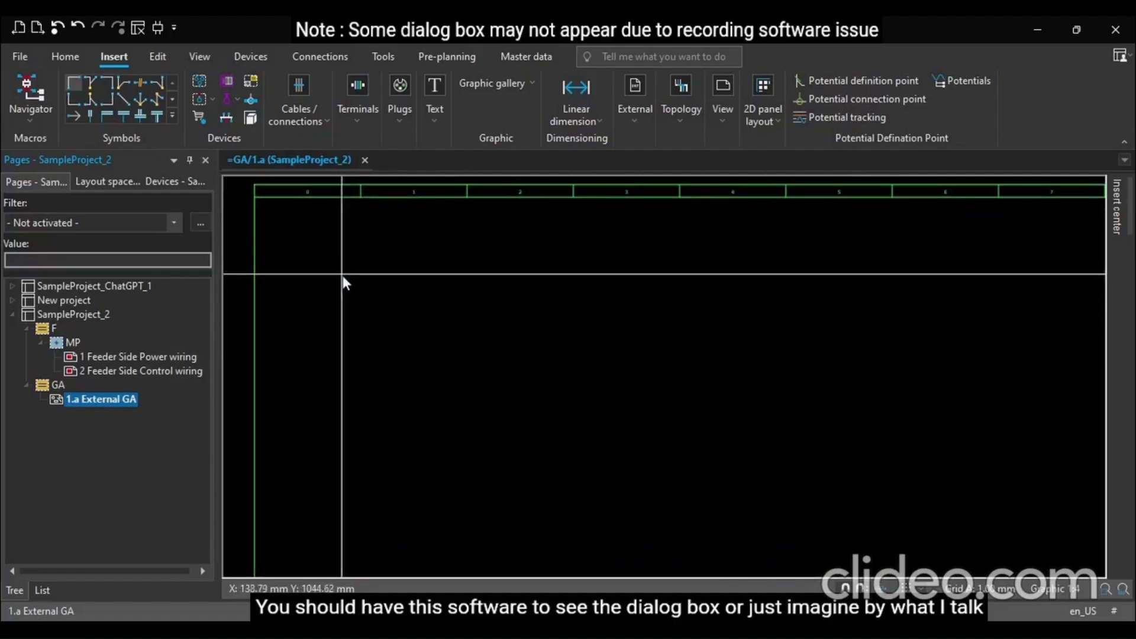
Insert a text reading 800 x 1000
left_click_drag(342, 277, 377, 295)
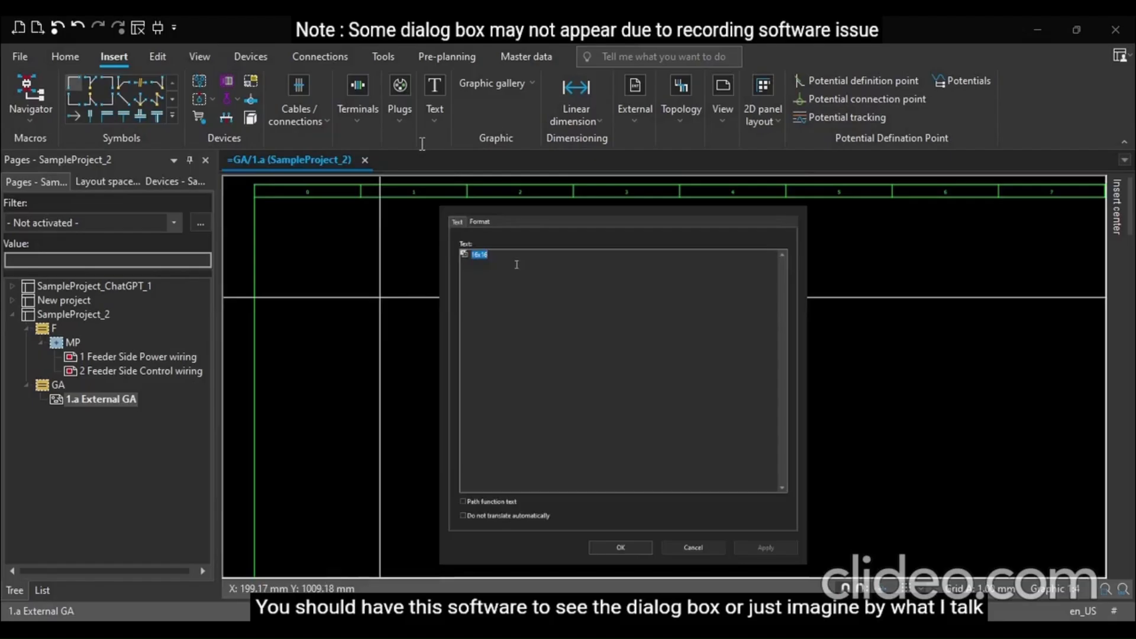
type("800")
key("BackSpace")
key("BackSpace")
key("BackSpace")
type("800")
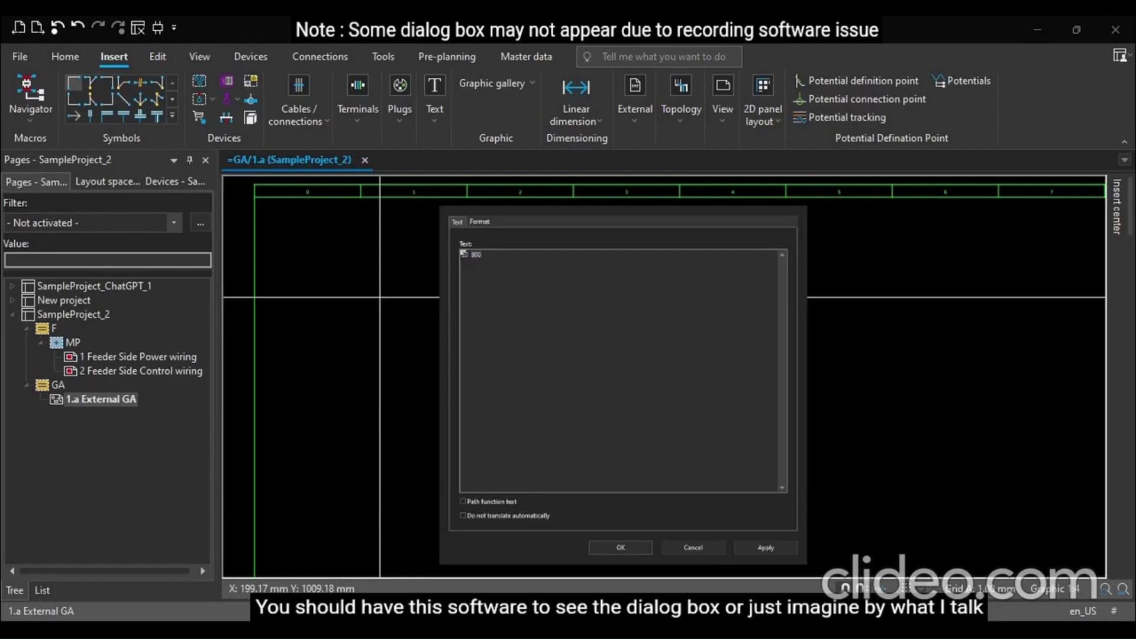
type(" x 1000")
key("Return")
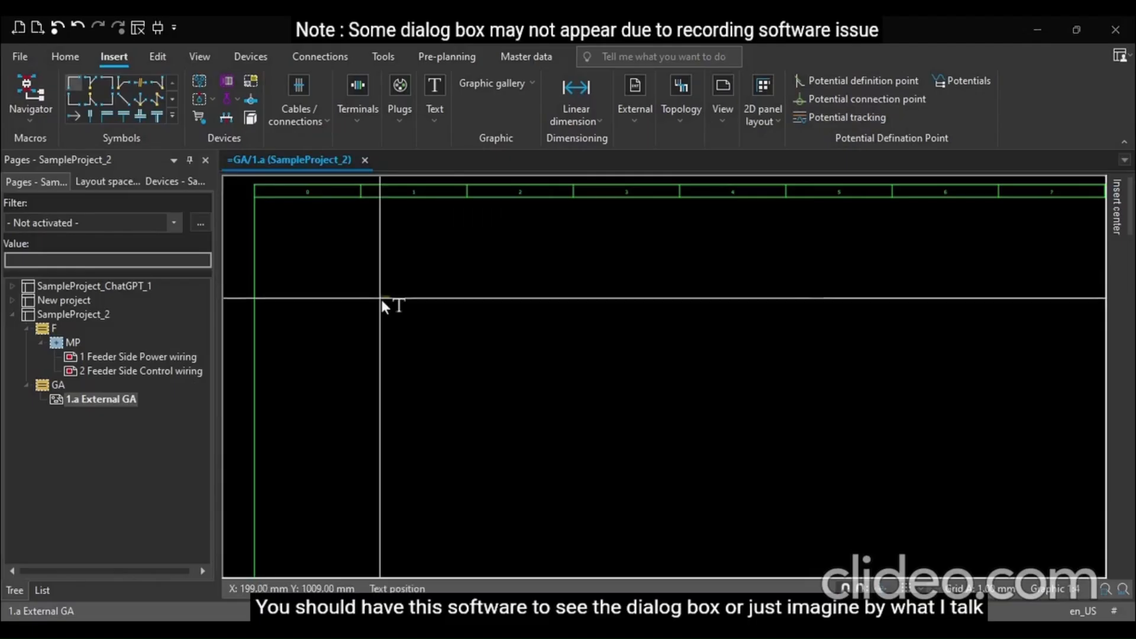
Place the text near the page's top-left corner at about X 64 mm, Y 1096 mm
scroll(332, 304, "up", 1)
scroll(757, 375, "down", 2)
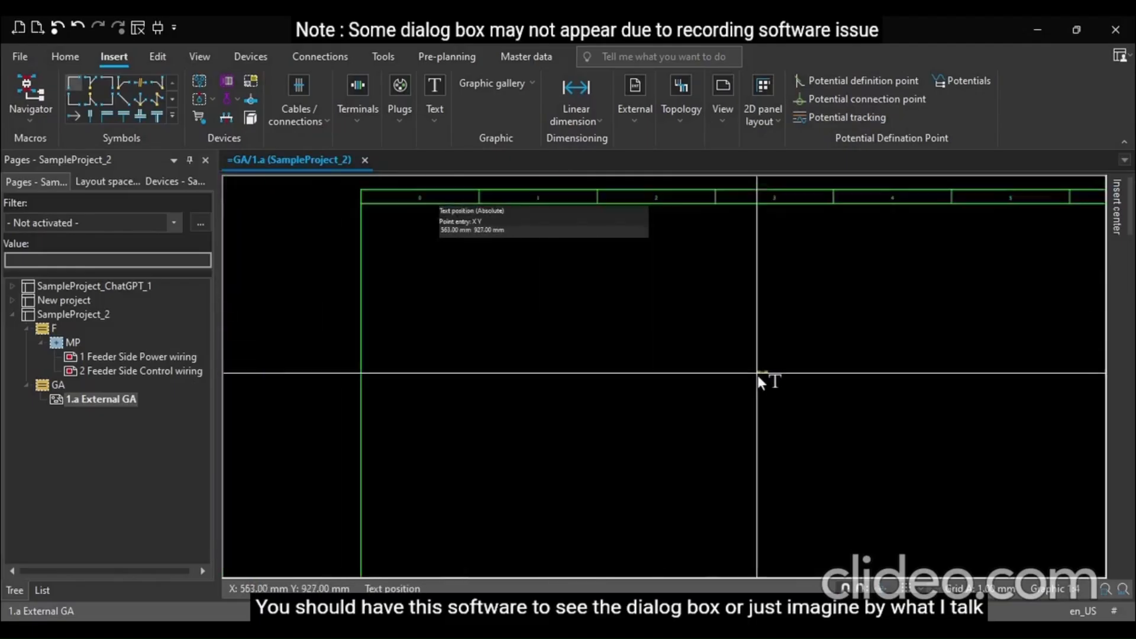
left_click(402, 252)
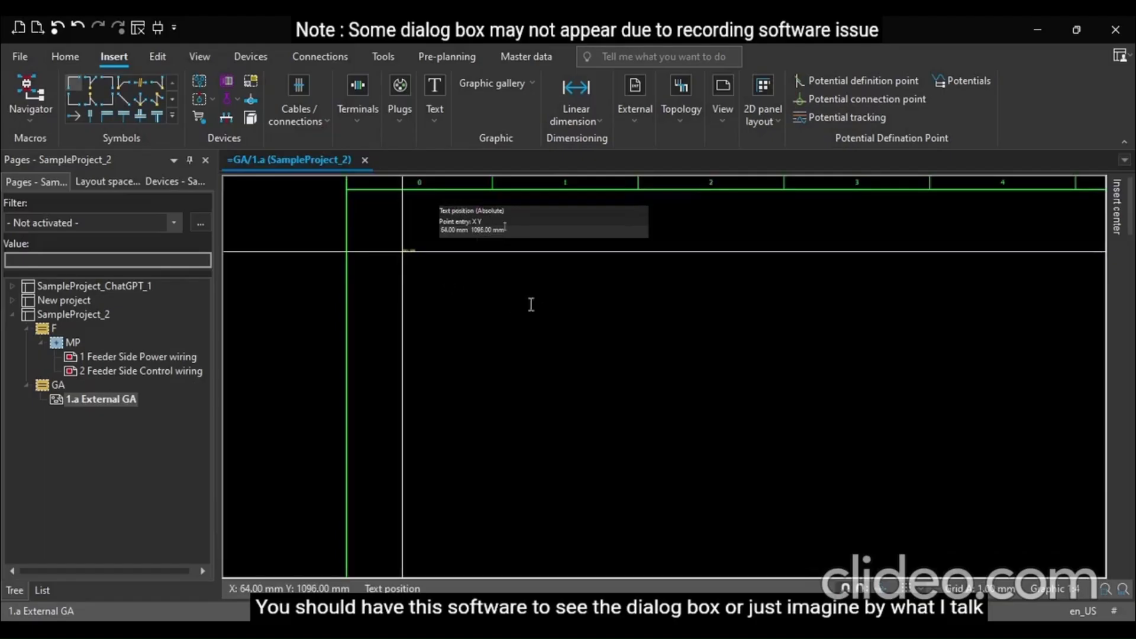
key("Return")
key("Escape")
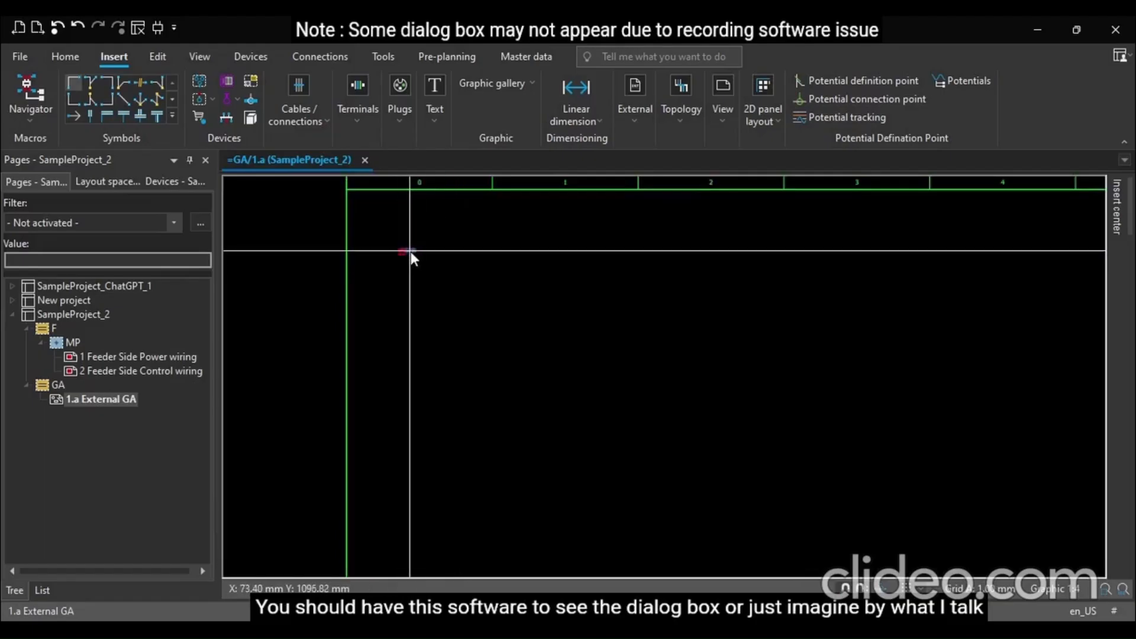
Set the text's font size to 20 mm and move it slightly up and left
double_click(410, 251)
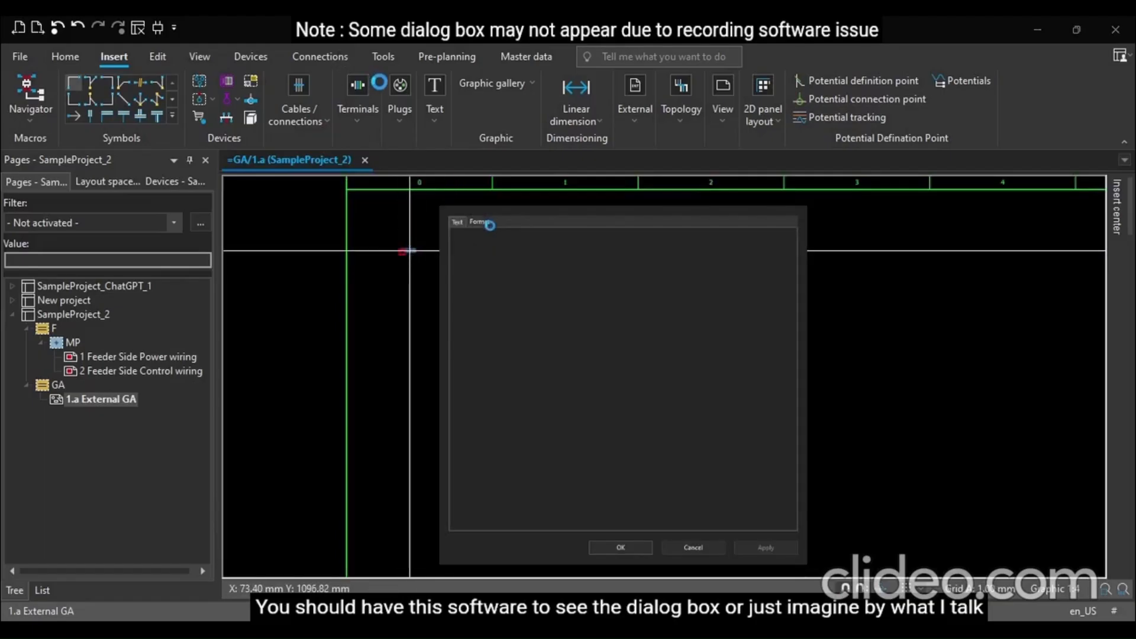
left_click(660, 264)
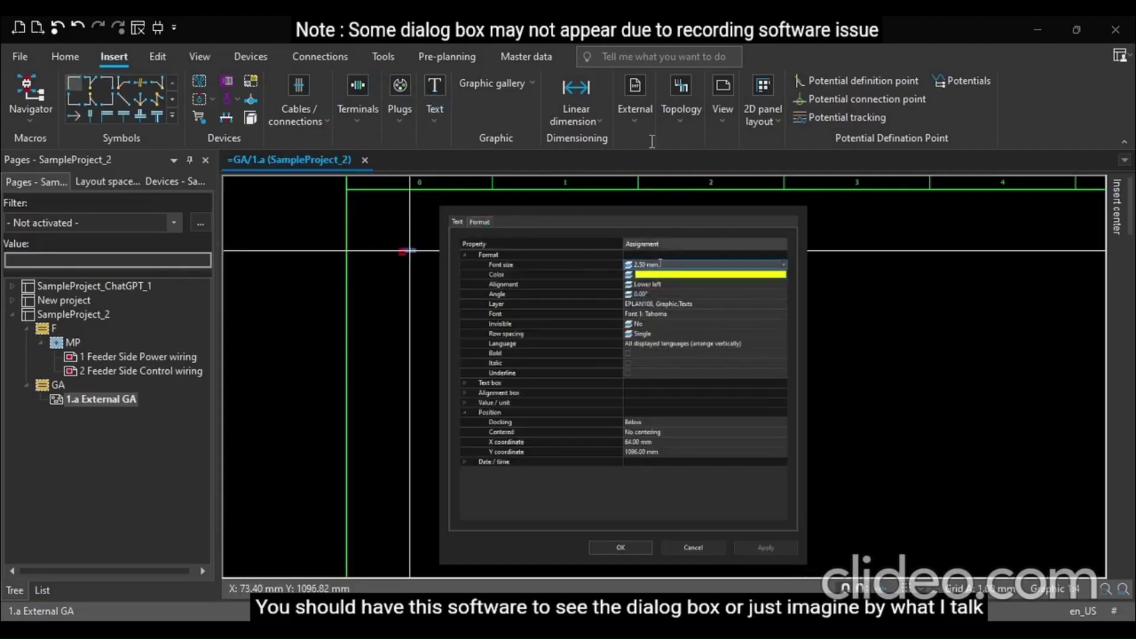
type("20")
key("Return")
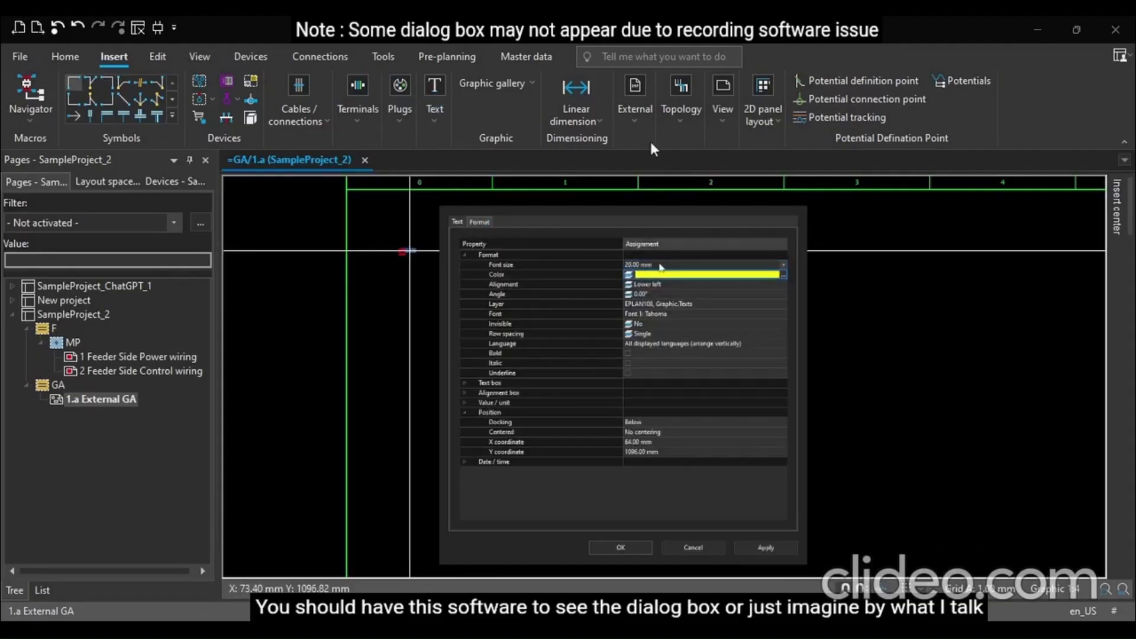
key("Return")
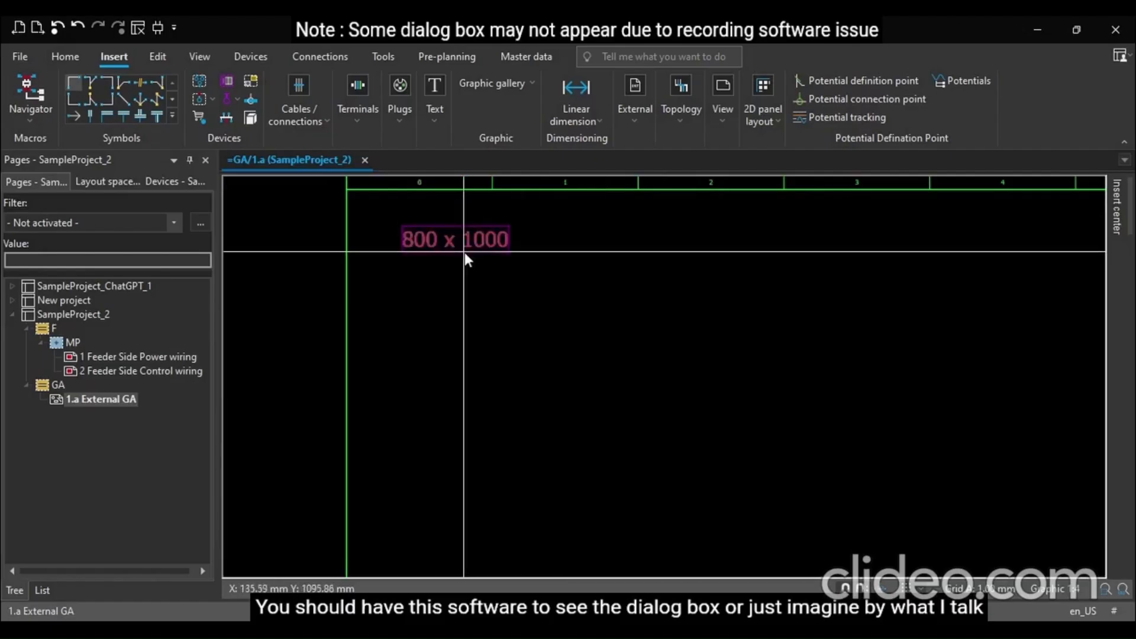
left_click_drag(467, 249, 445, 229)
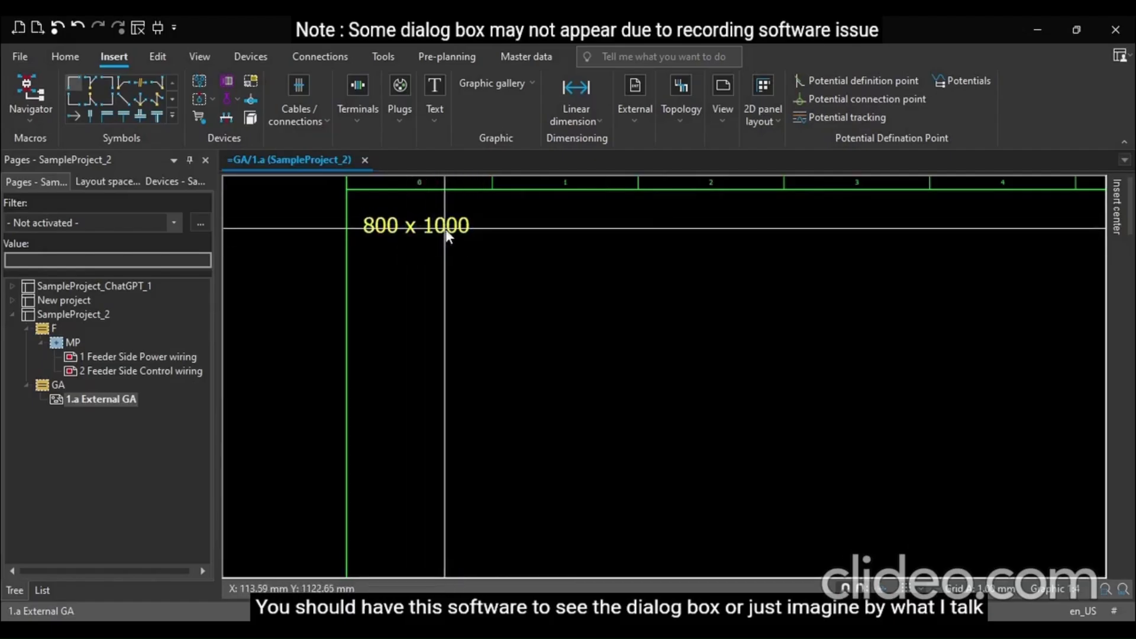
Edit the text to read 800 x 1000 mm
double_click(445, 228)
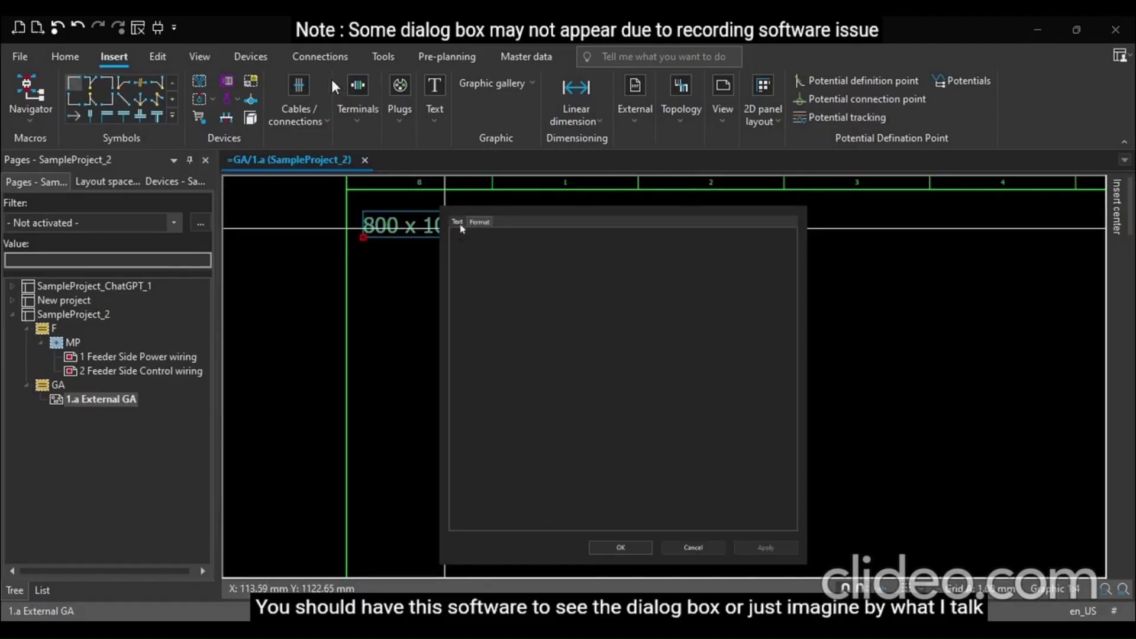
left_click(525, 254)
type("mm")
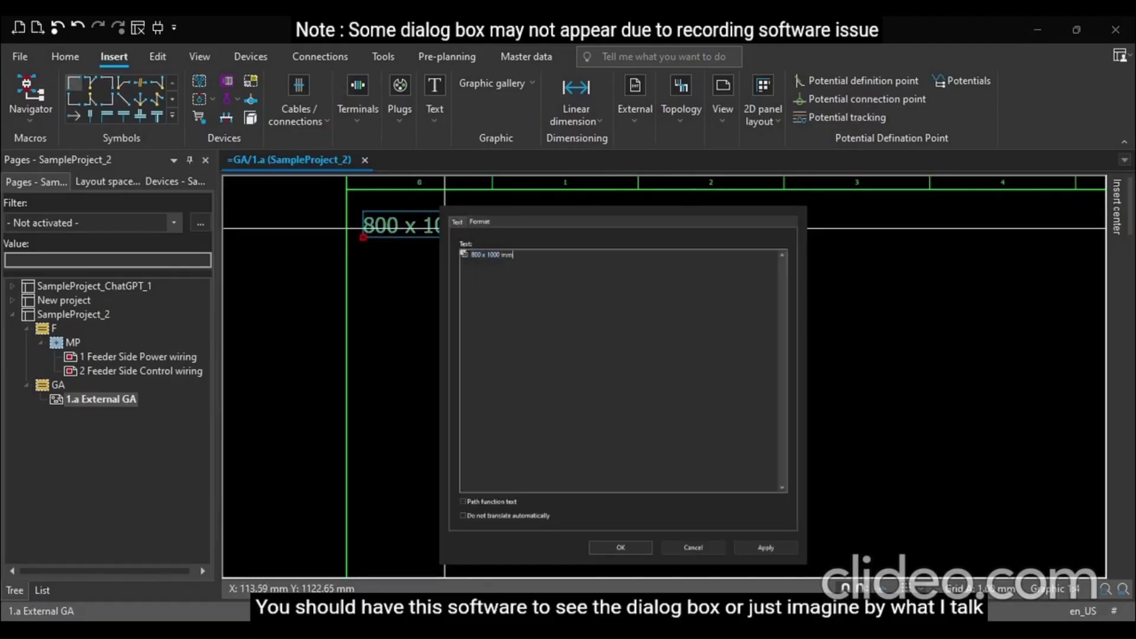
left_click(624, 548)
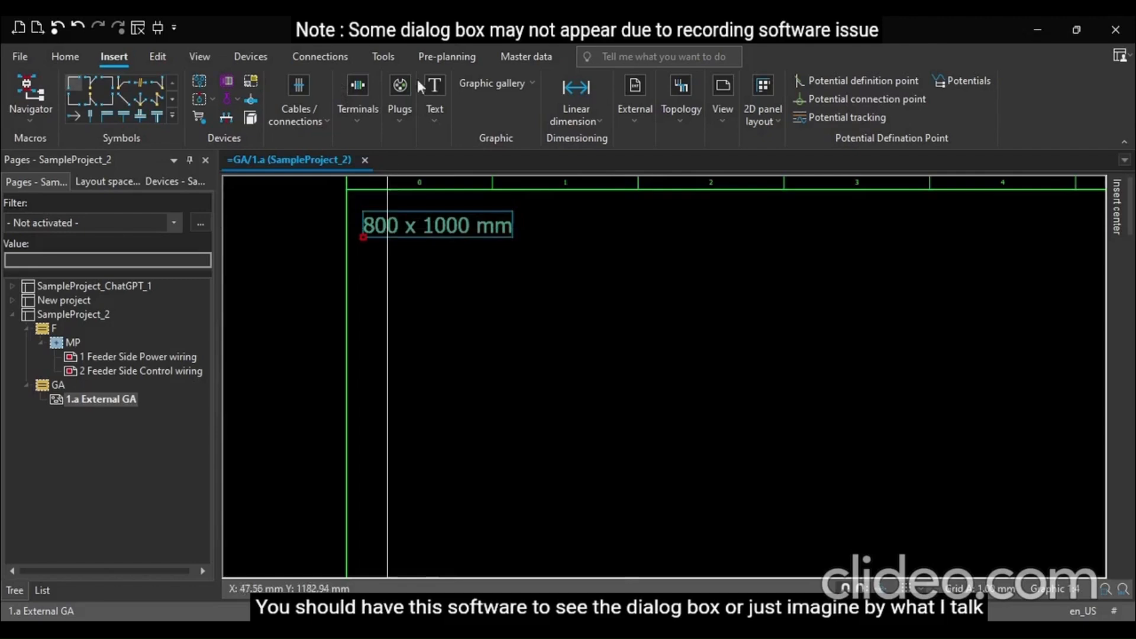
Add a second line reading 40 x 40 mm to the dimension text and move the text block down about 20 mm
double_click(502, 232)
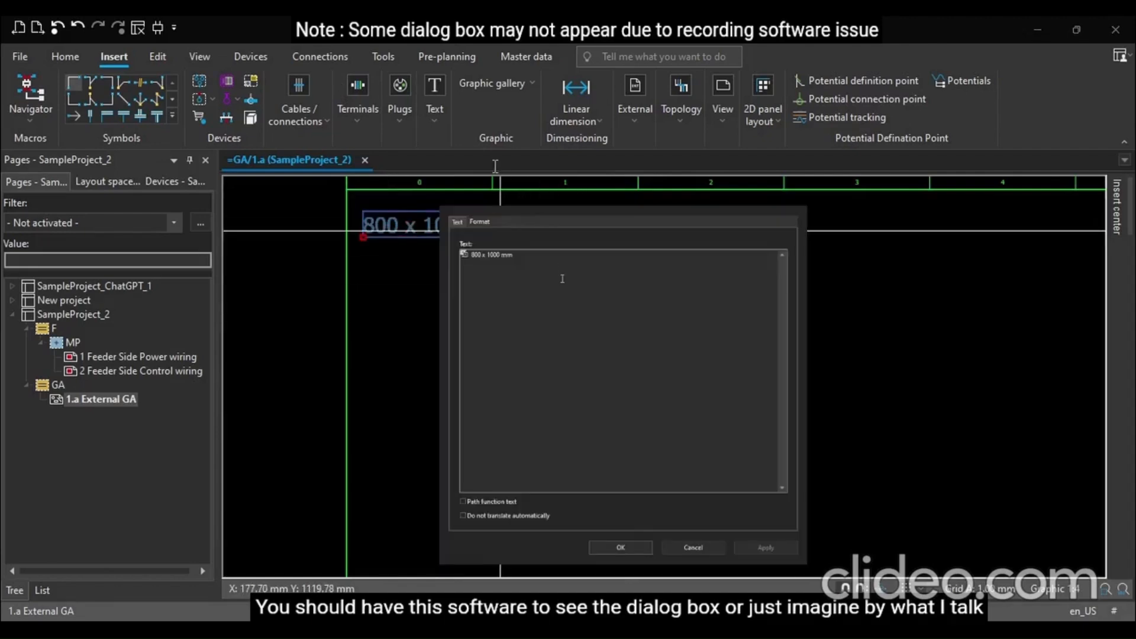
key("Escape")
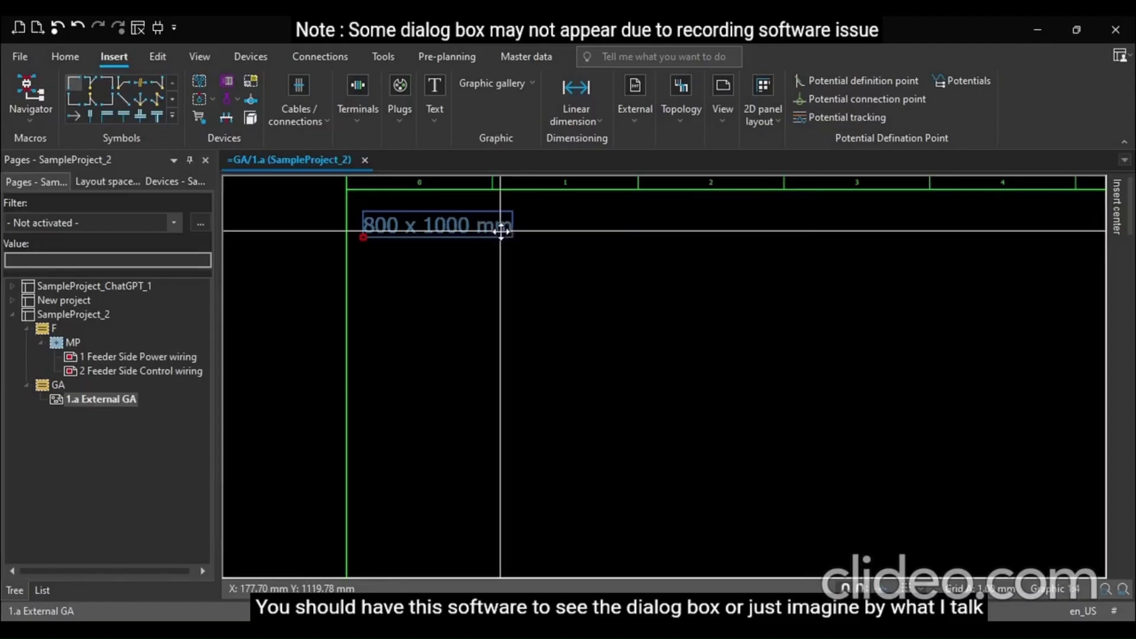
double_click(501, 232)
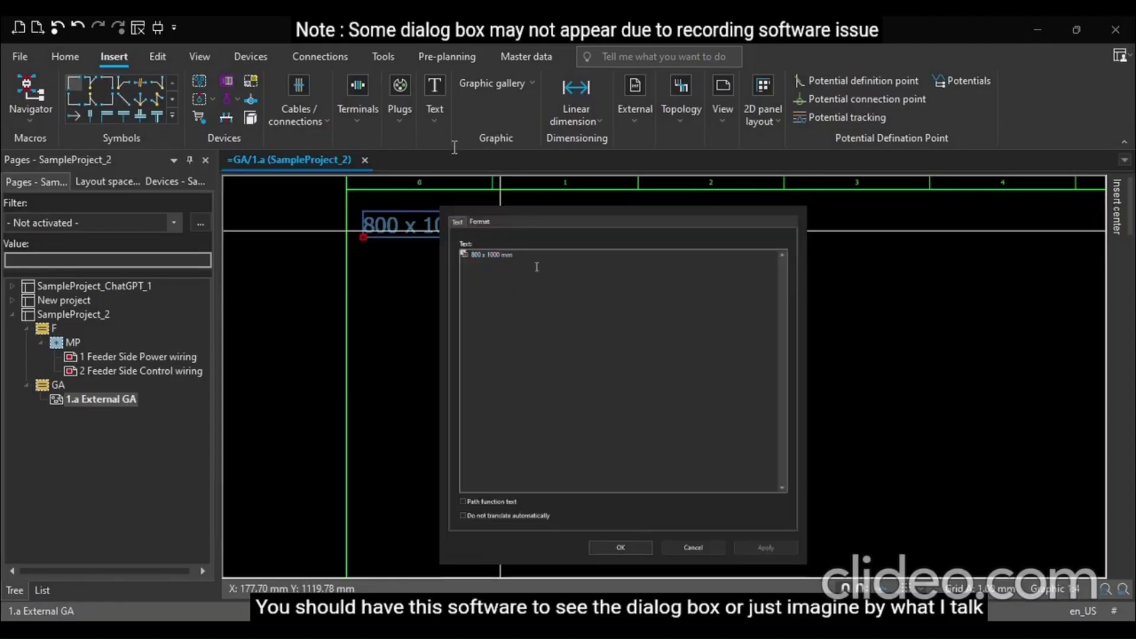
key("Return")
type("40")
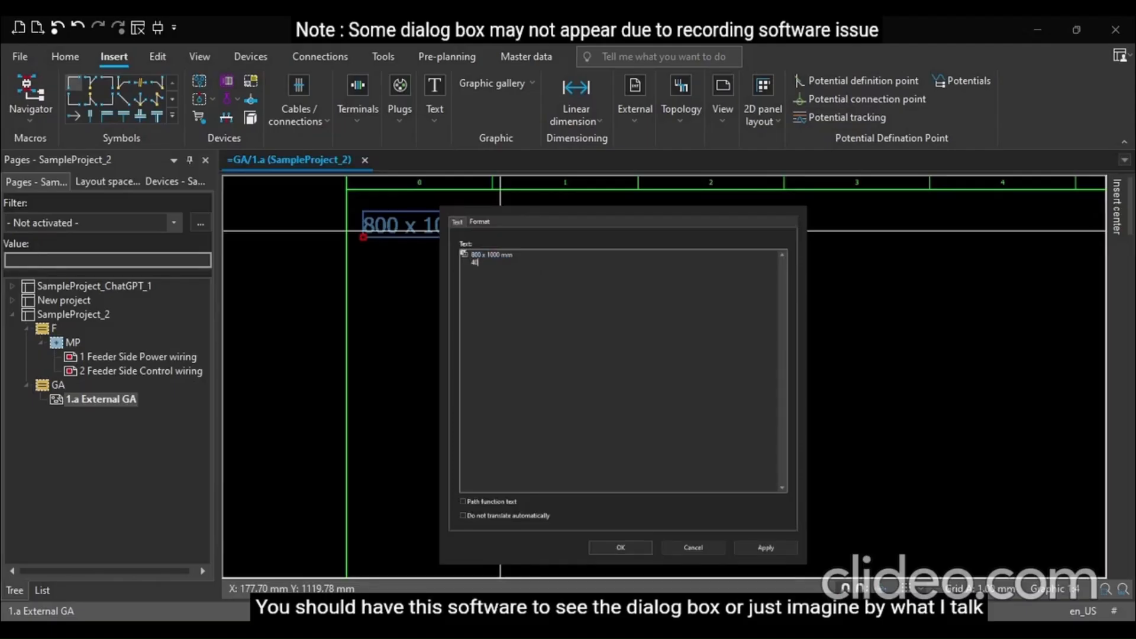
type(" x 40 mm")
left_click(620, 547)
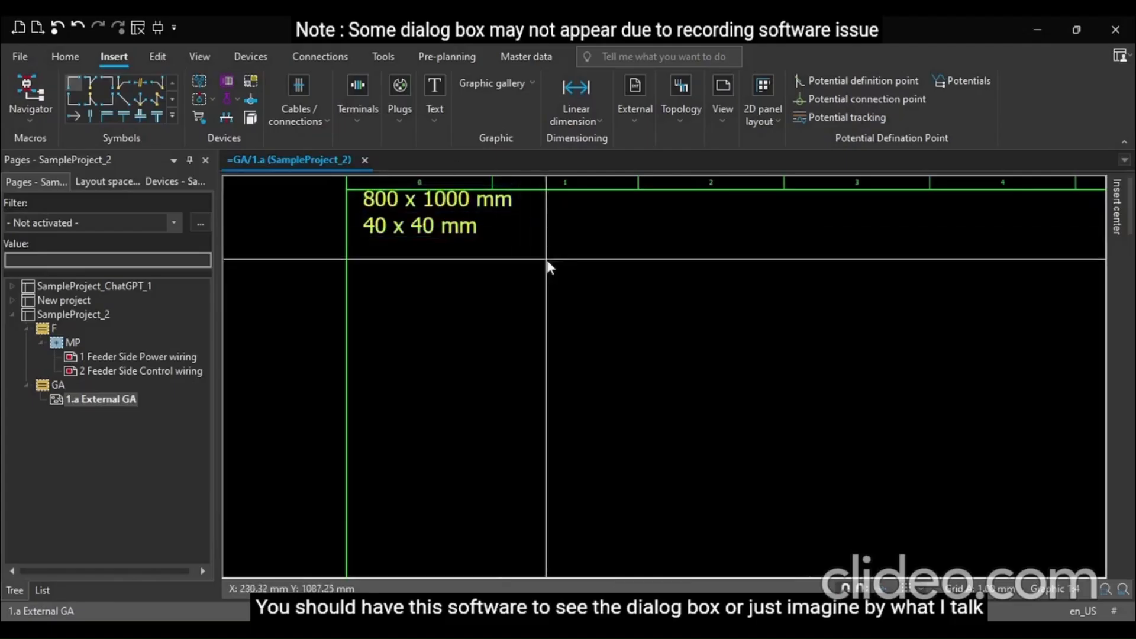
left_click_drag(462, 199, 459, 219)
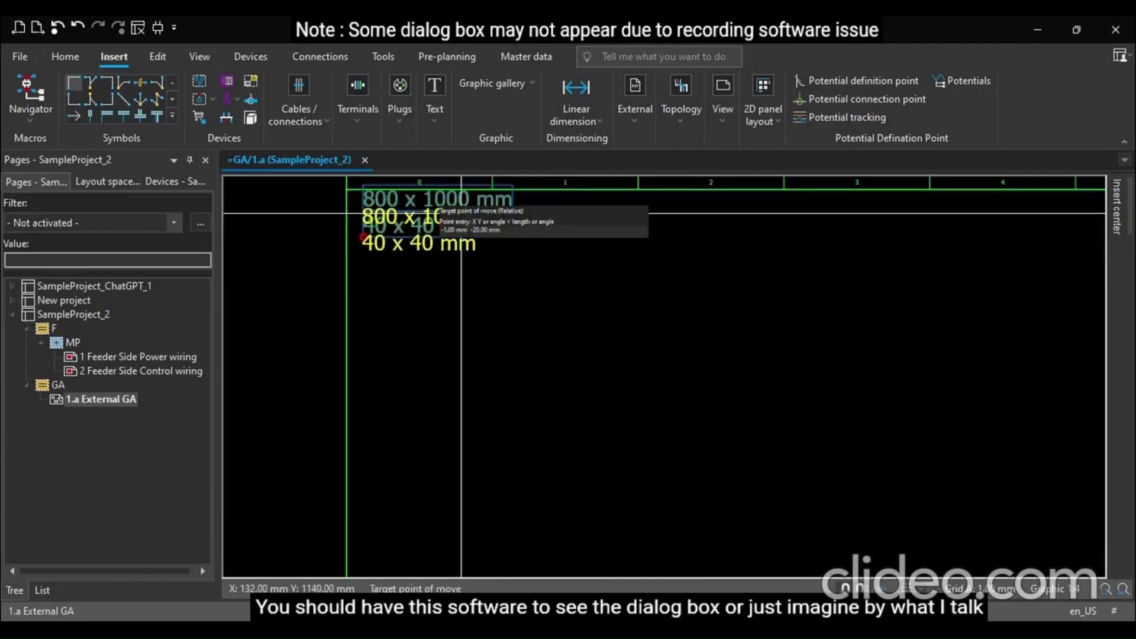
left_click(461, 216)
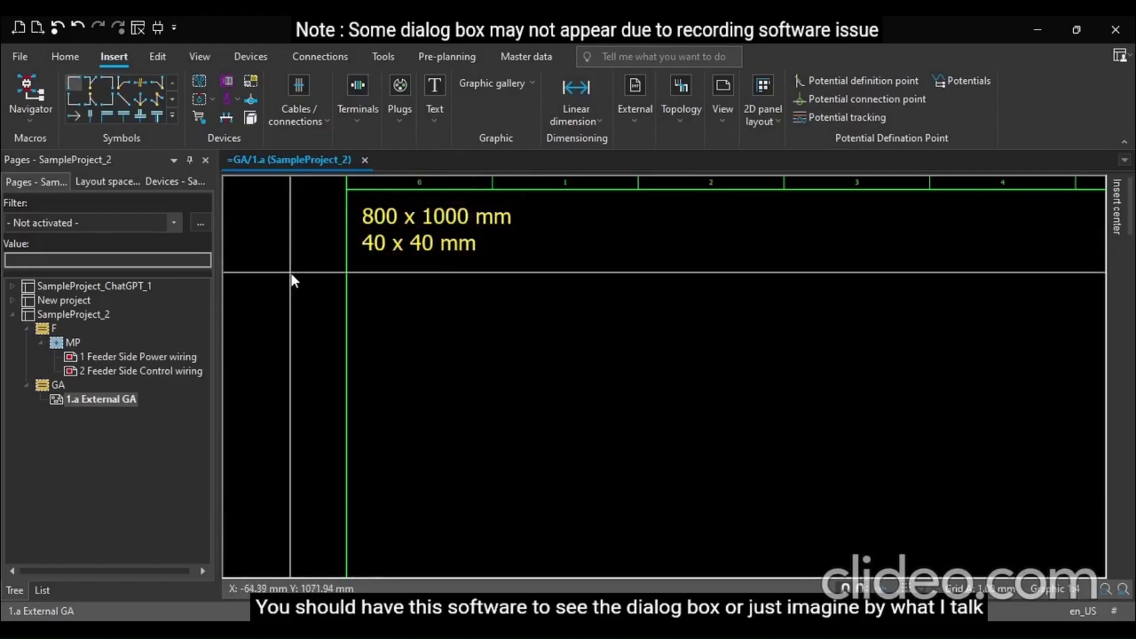
Draw a rectangle on the page below the dimension text
scroll(290, 272, "down", 3)
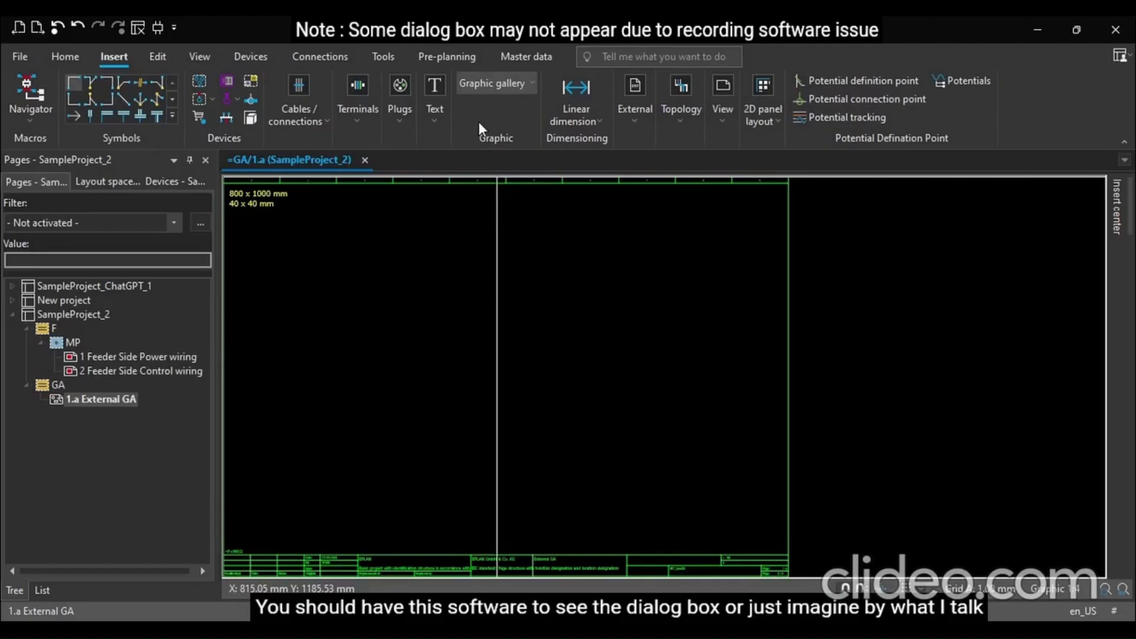
left_click(516, 126)
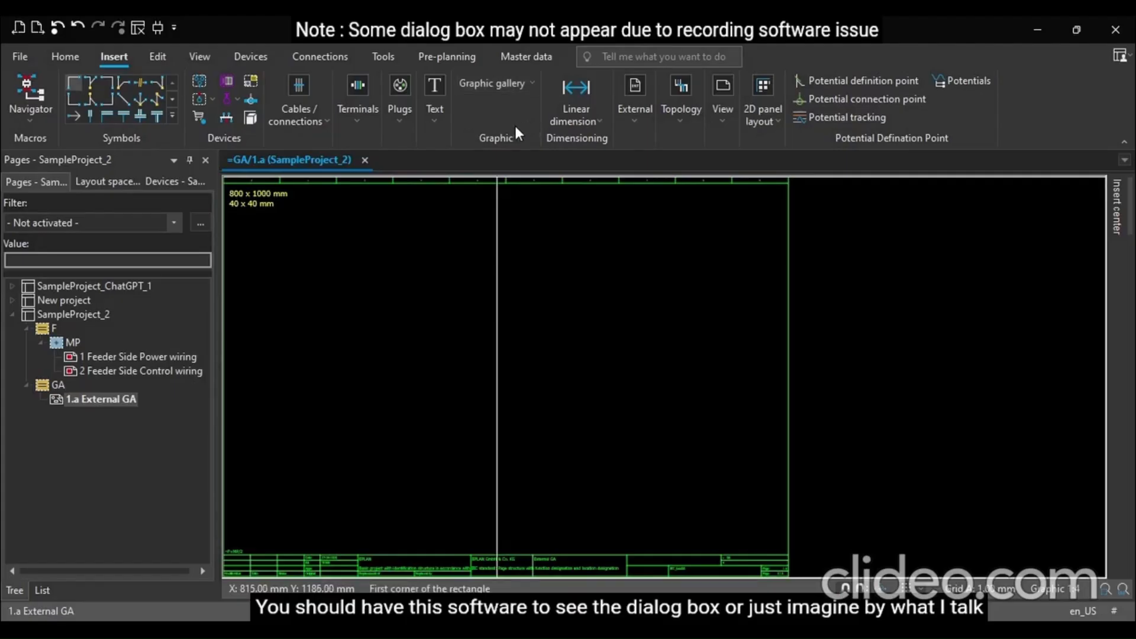
left_click(362, 243)
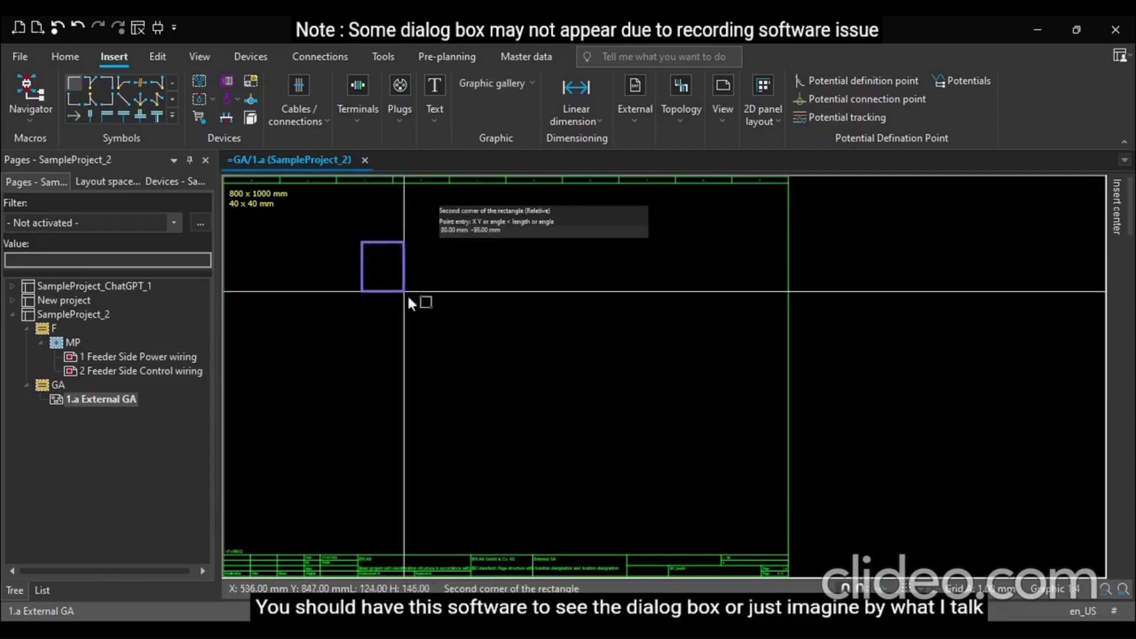
left_click(559, 471)
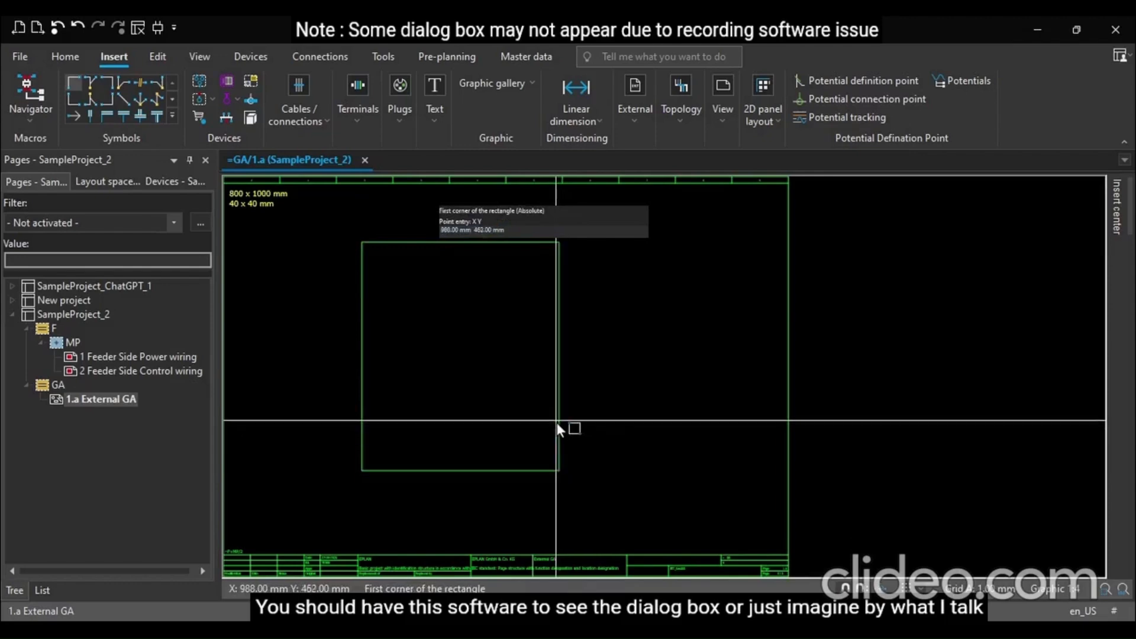
key("Escape")
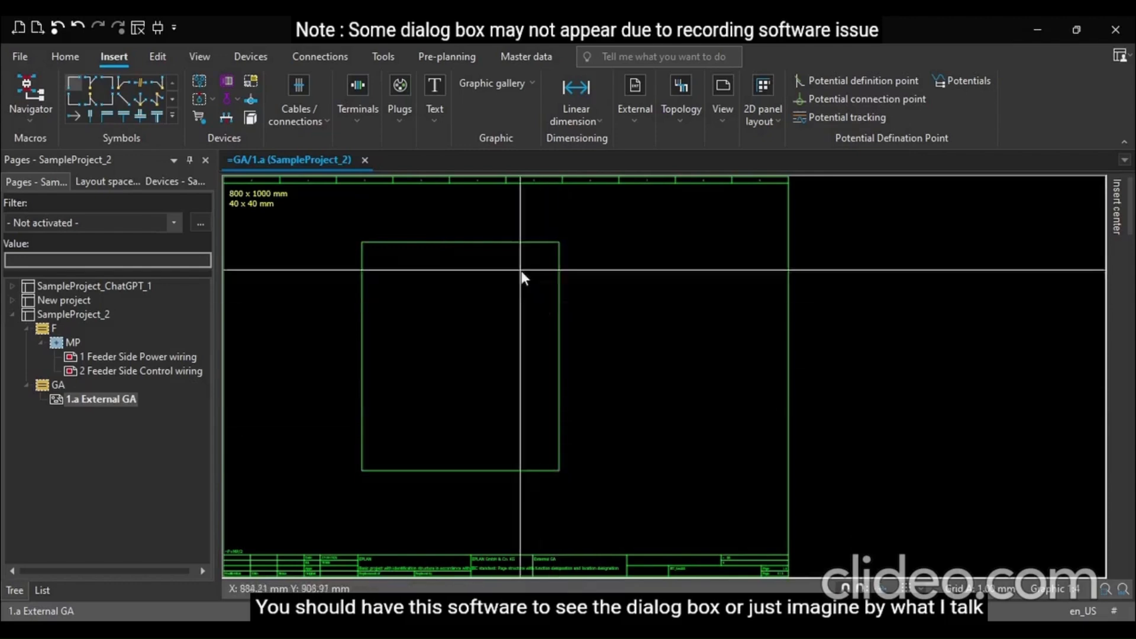
Set the rectangle's width to 800 mm and height to 1000 mm in its properties
left_click(501, 243)
double_click(507, 244)
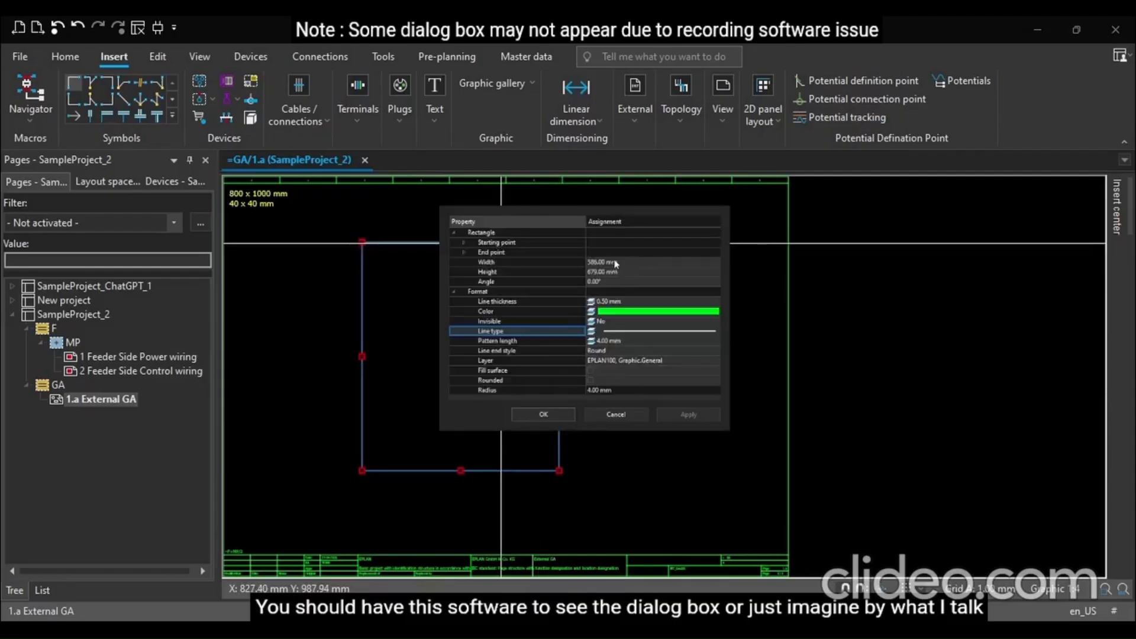
left_click(609, 262)
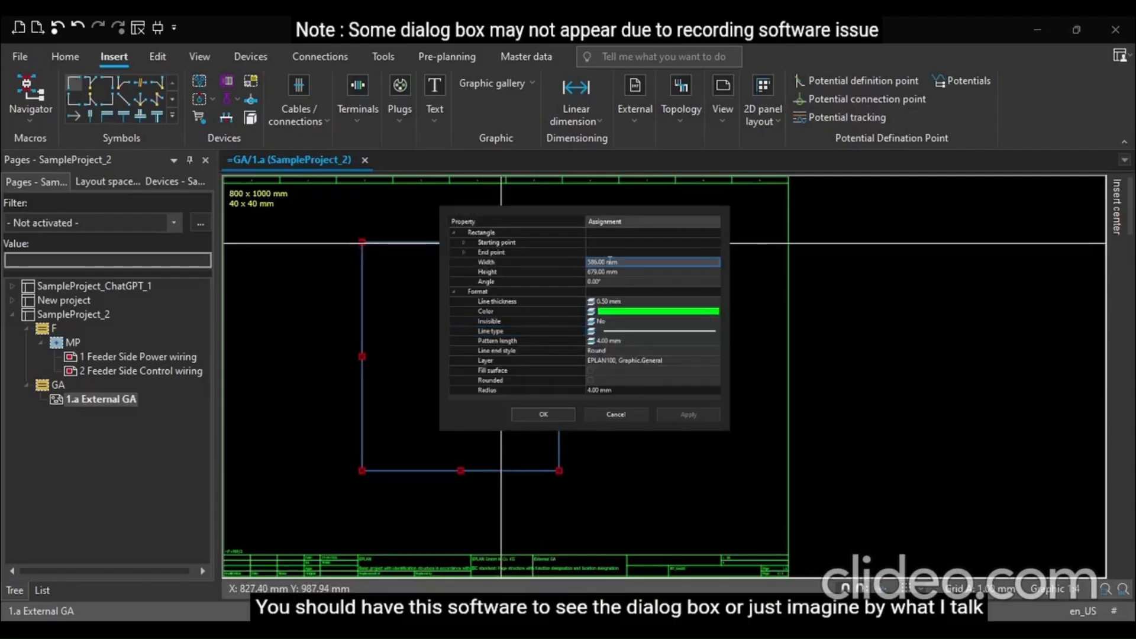
key("Return")
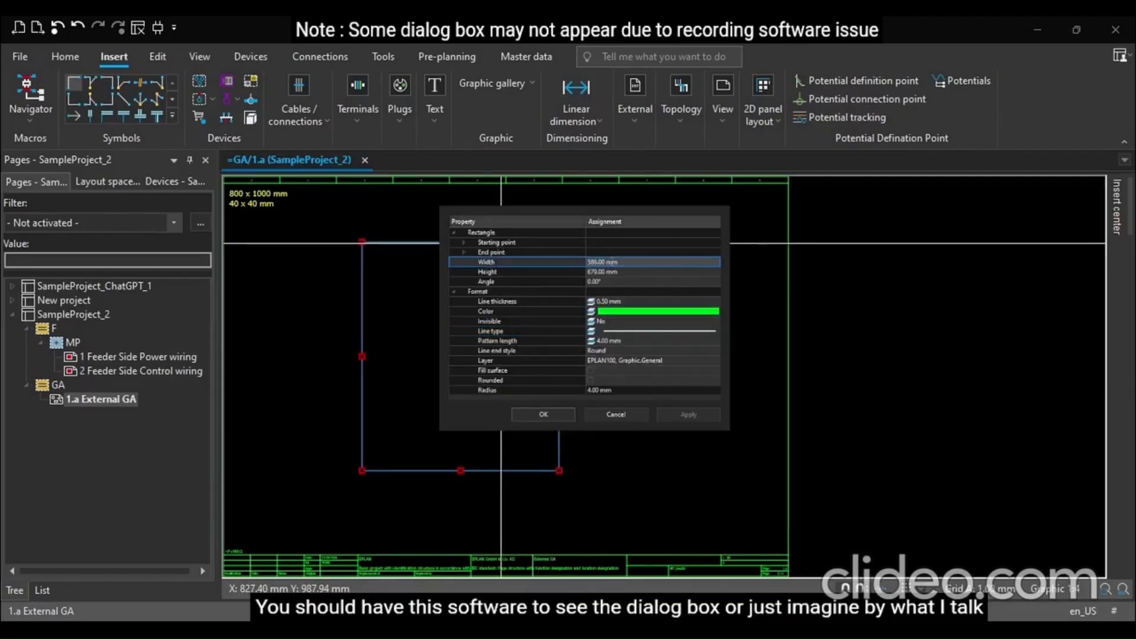
left_click(614, 262)
left_click_drag(614, 262, 583, 264)
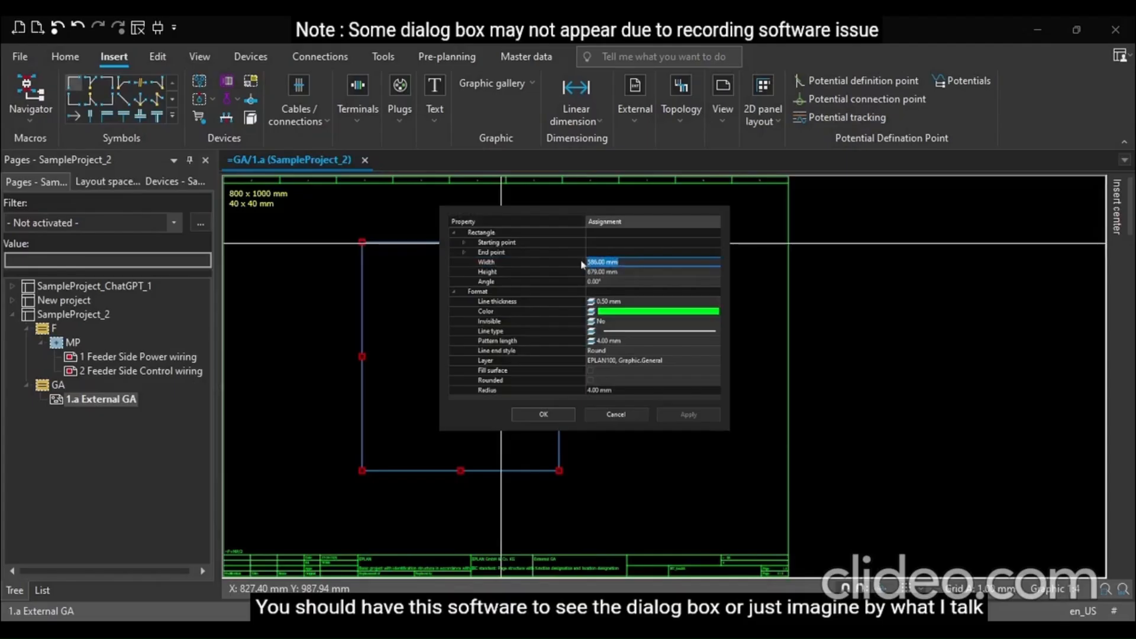
type("800")
left_click(604, 273)
left_click_drag(626, 272, 579, 276)
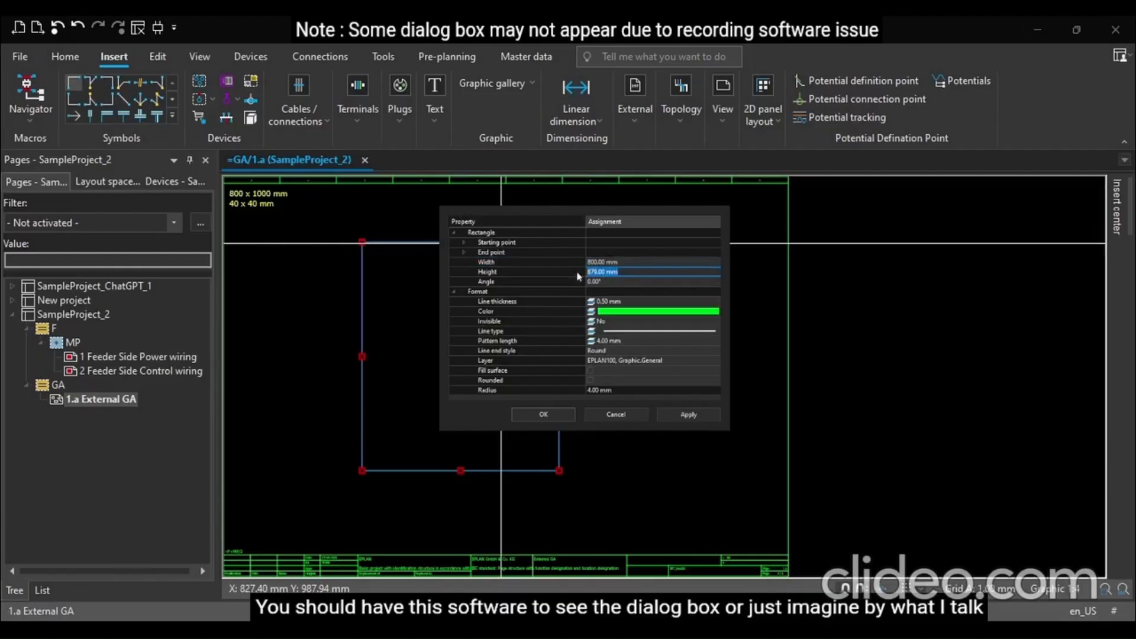
type("1000")
key("Return")
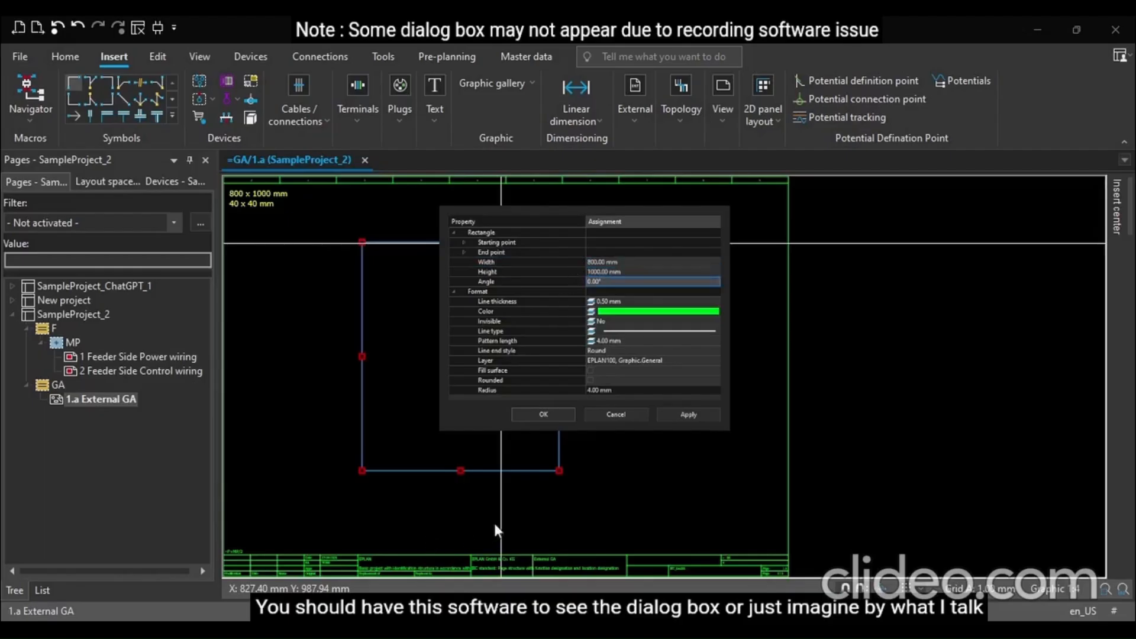
key("Return")
Move the rectangle down so it sits within the page frame
scroll(612, 314, "down", 2)
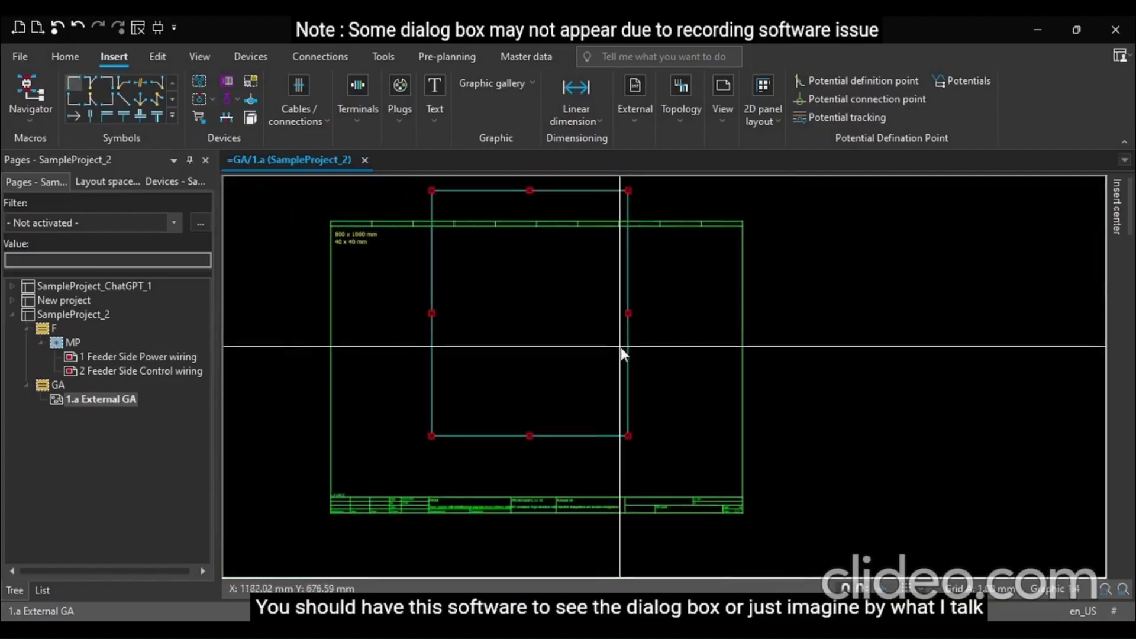
left_click(585, 190)
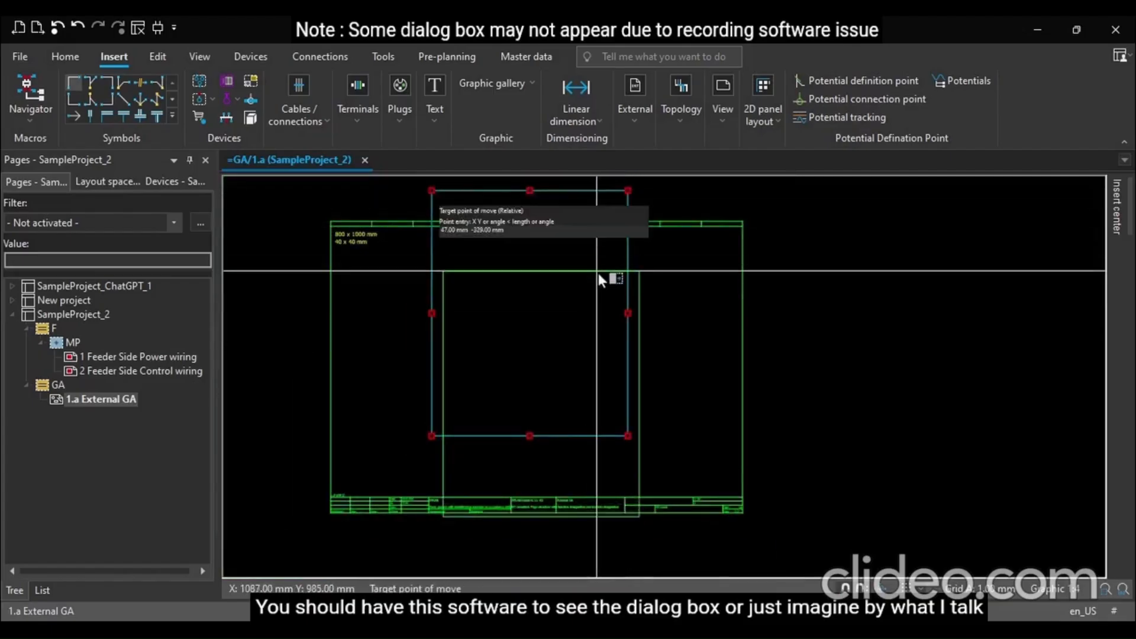
left_click(598, 280)
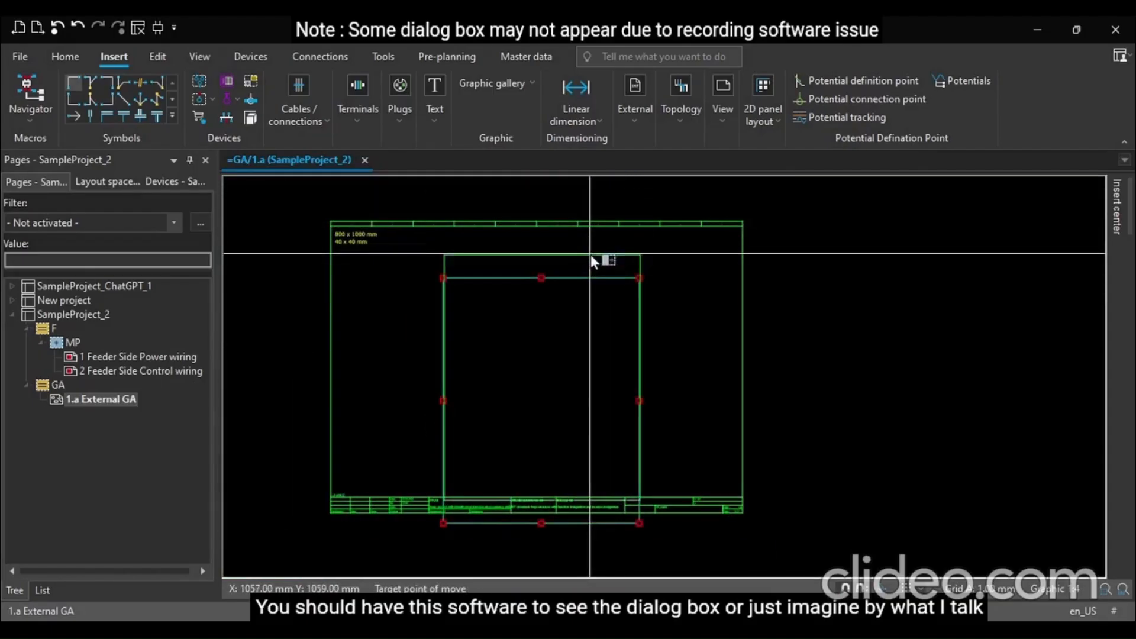
left_click(580, 236)
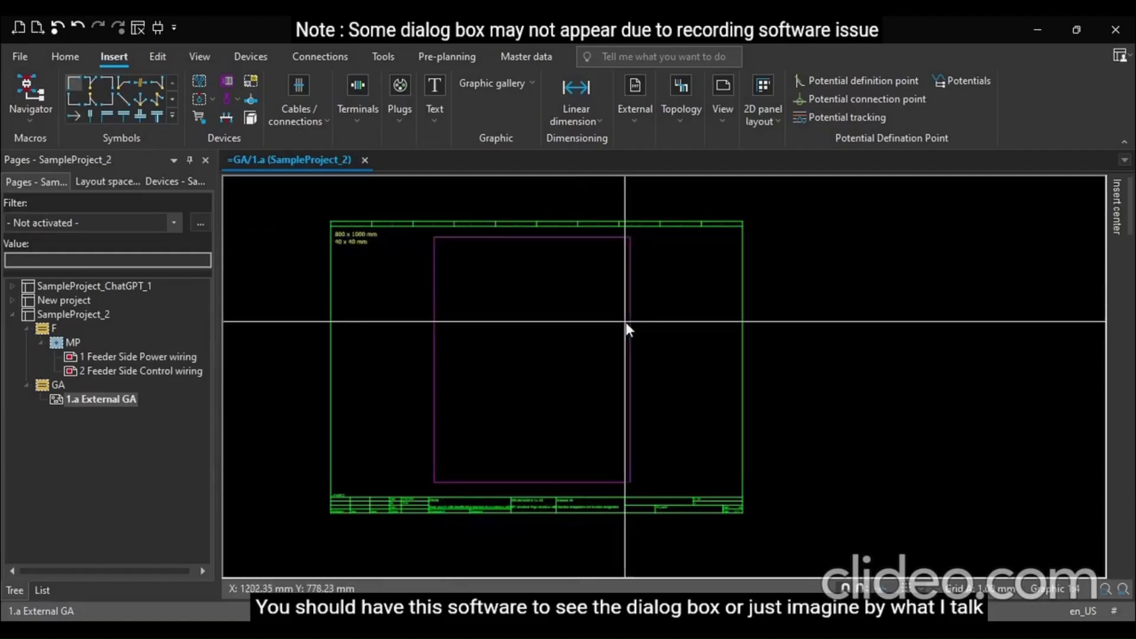
Set the External GA page's scale to 1:8 in its page properties
scroll(497, 224, "up", 1)
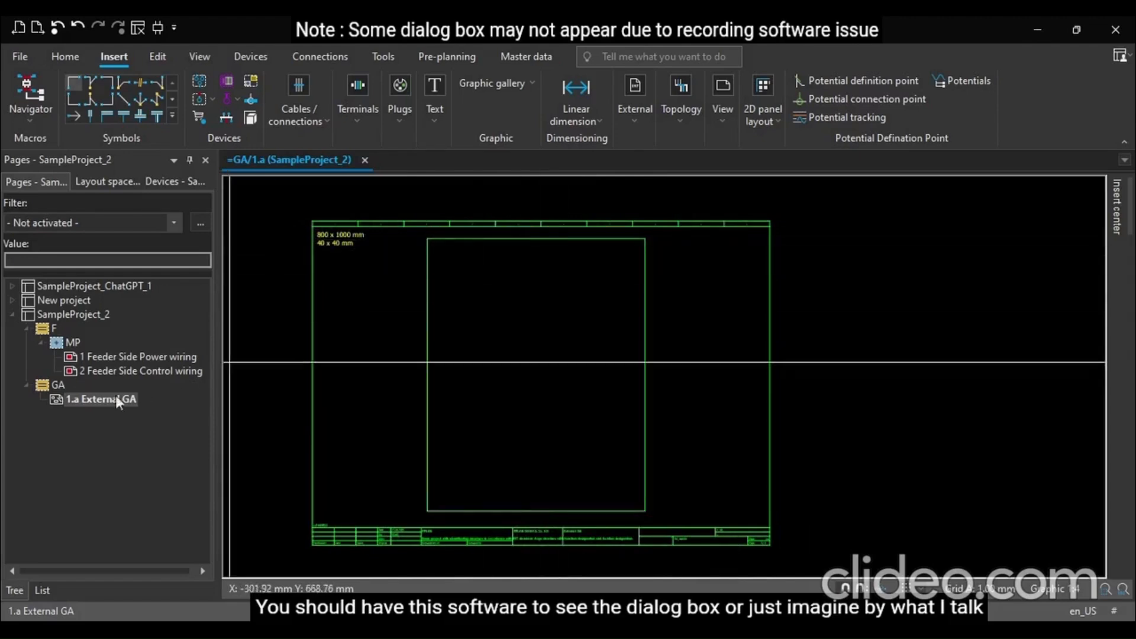
left_click(58, 385)
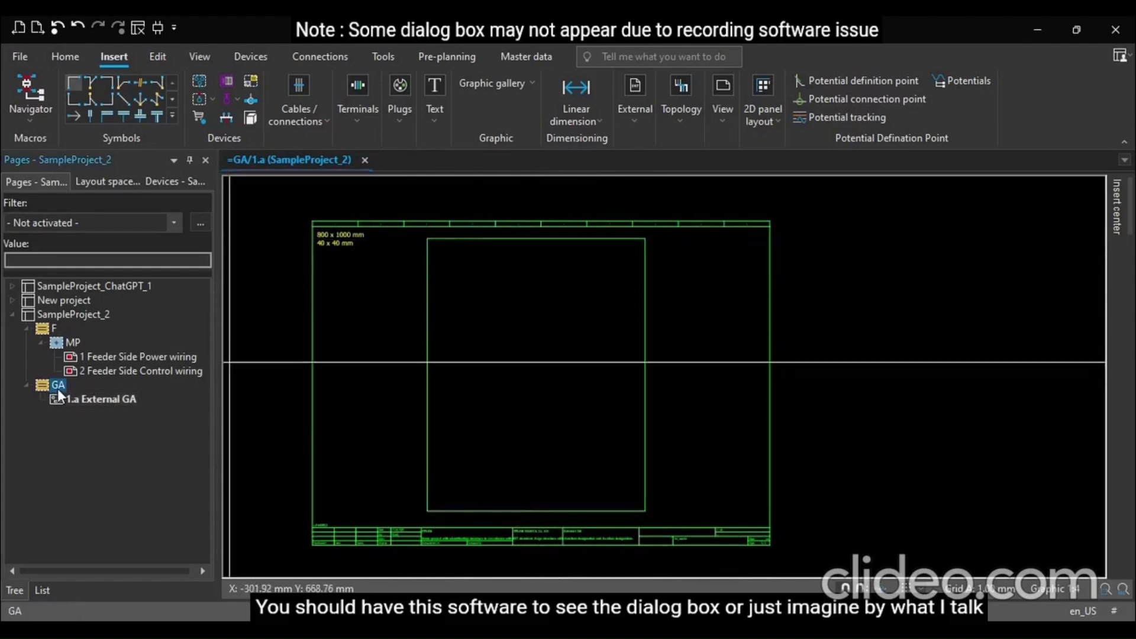
left_click(113, 355)
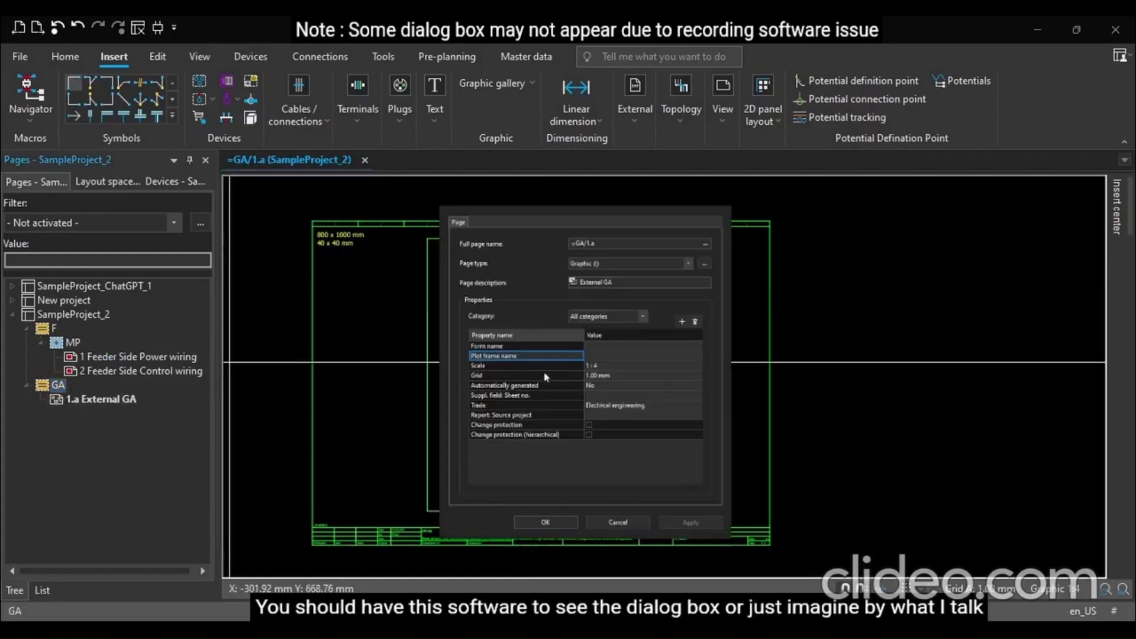
left_click(605, 366)
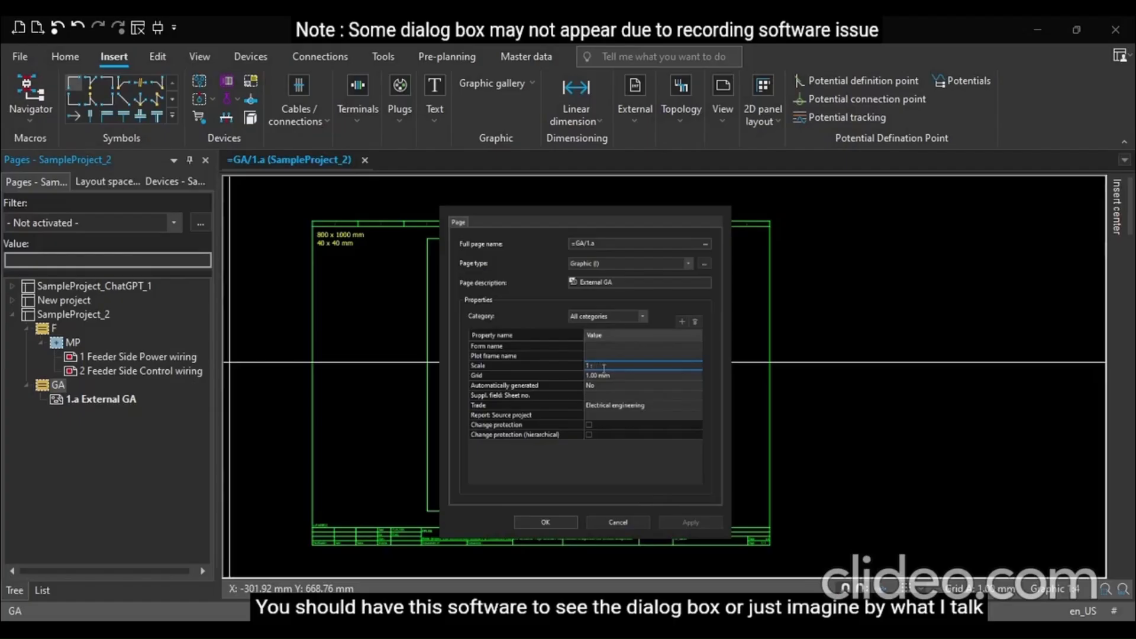
type("8")
left_click(603, 374)
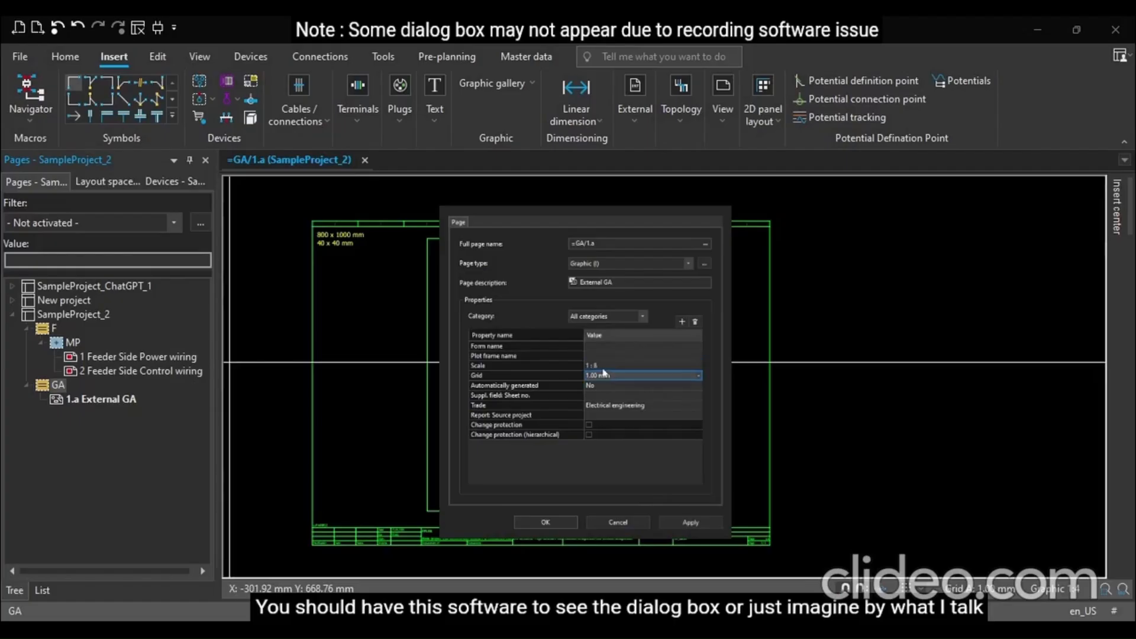
left_click(544, 522)
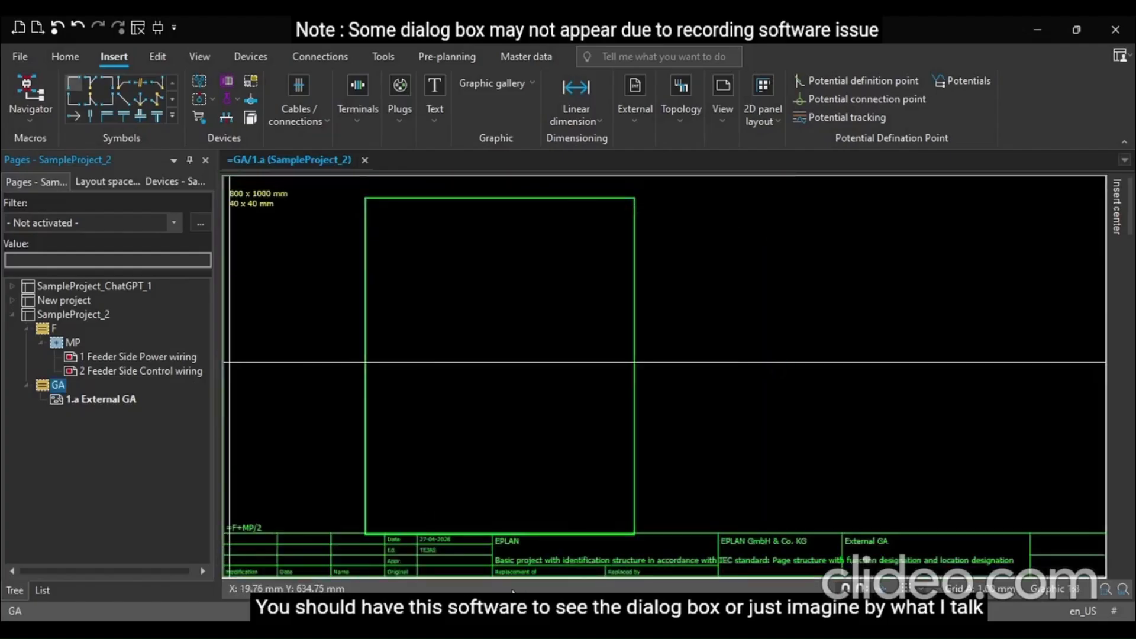
Move the rectangle up and right toward the centre of the page frame
scroll(656, 526, "down", 5)
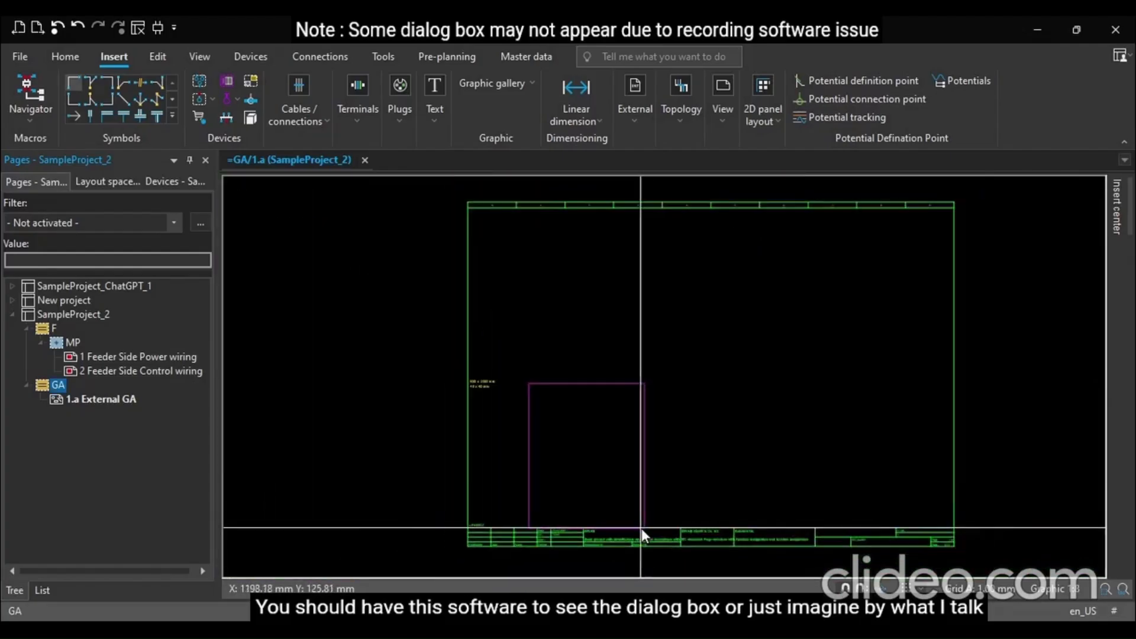
left_click_drag(584, 385, 704, 305)
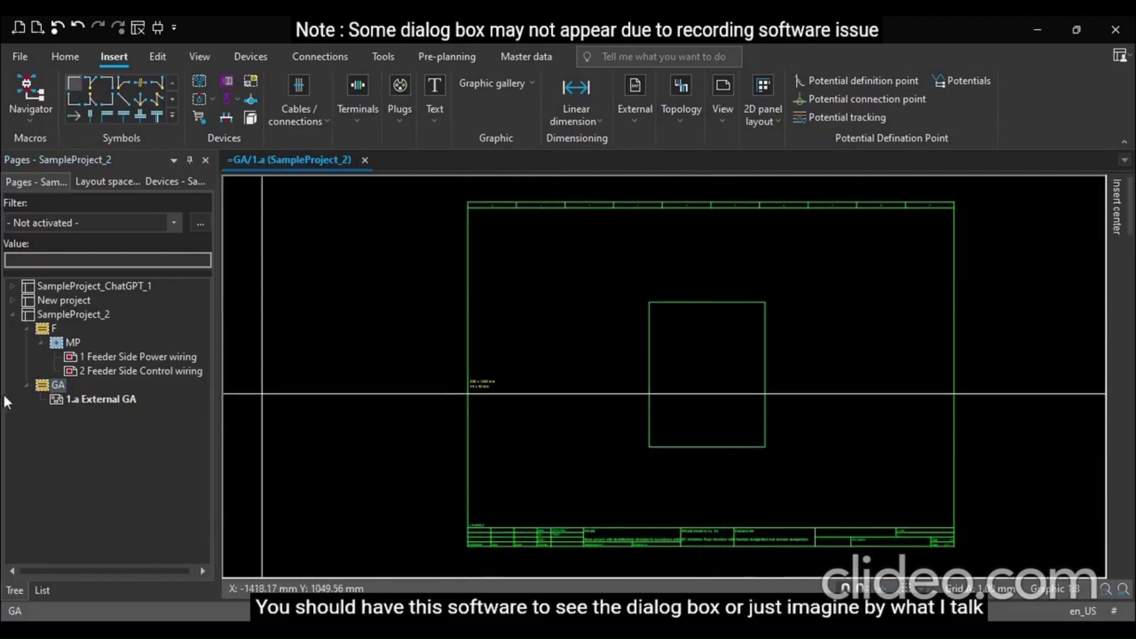
Set the External GA page's scale to 1:6 in its page properties
left_click(81, 398)
left_click(56, 385)
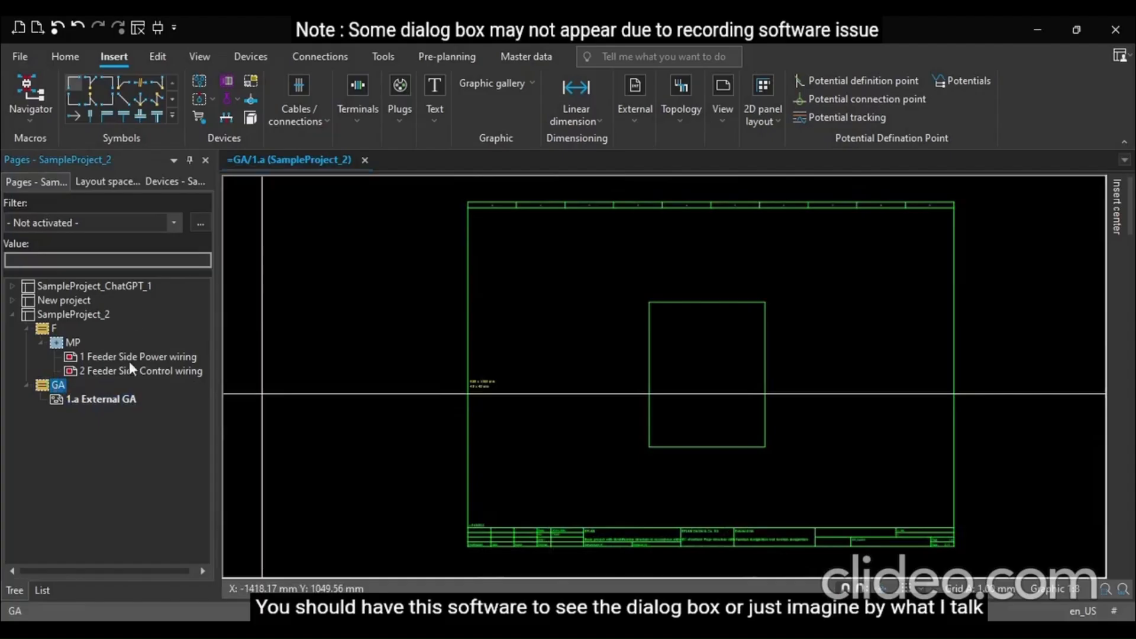
left_click(610, 366)
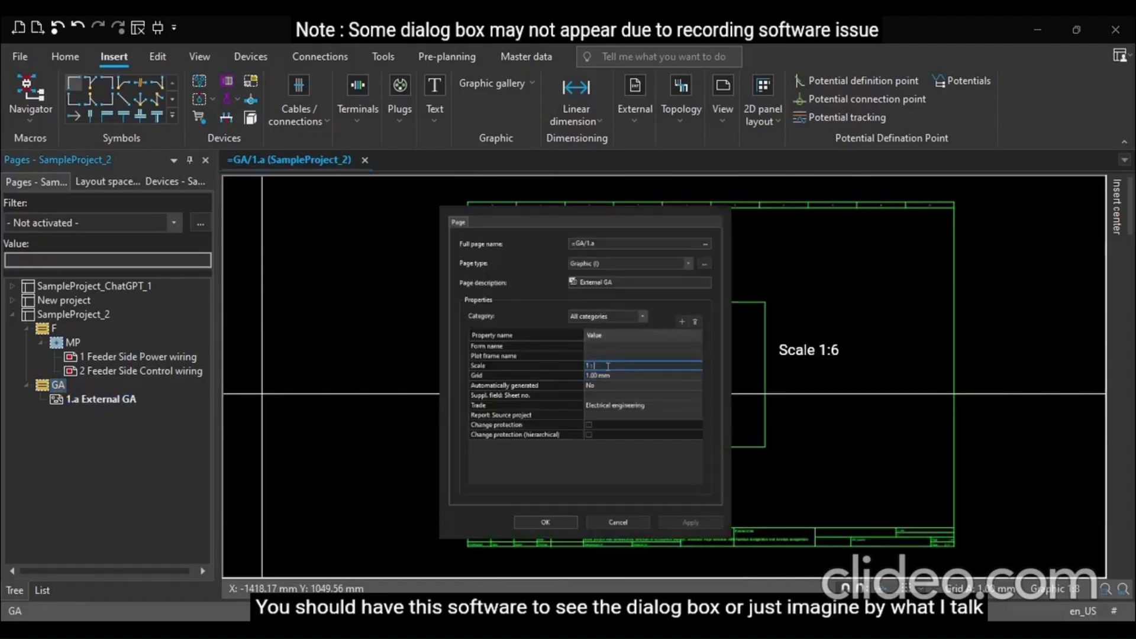
left_click(608, 373)
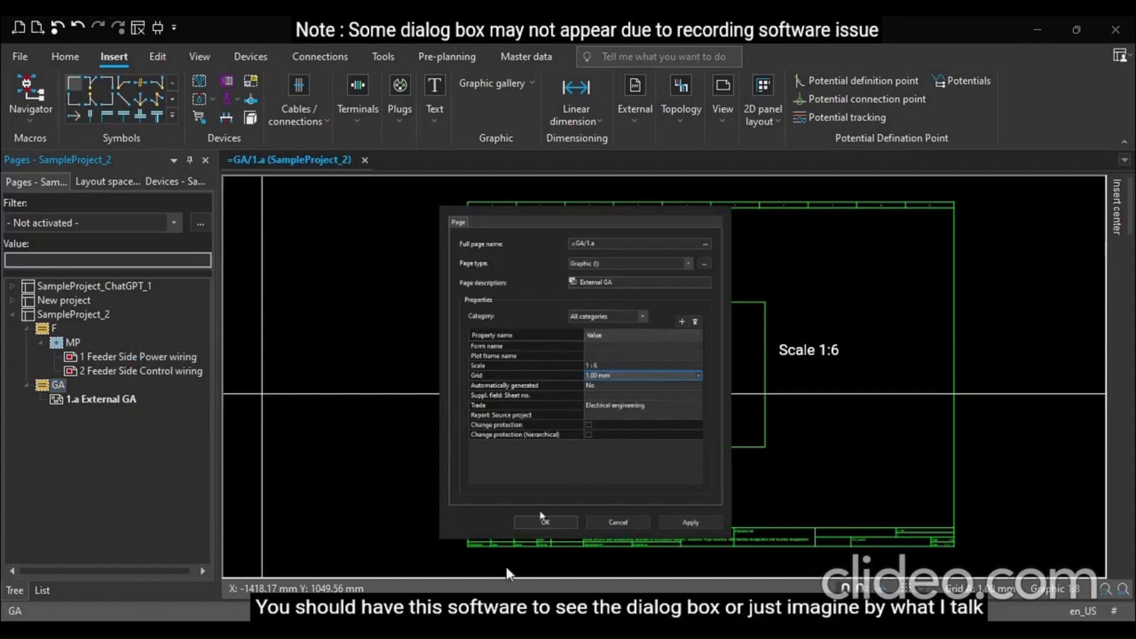
left_click(545, 521)
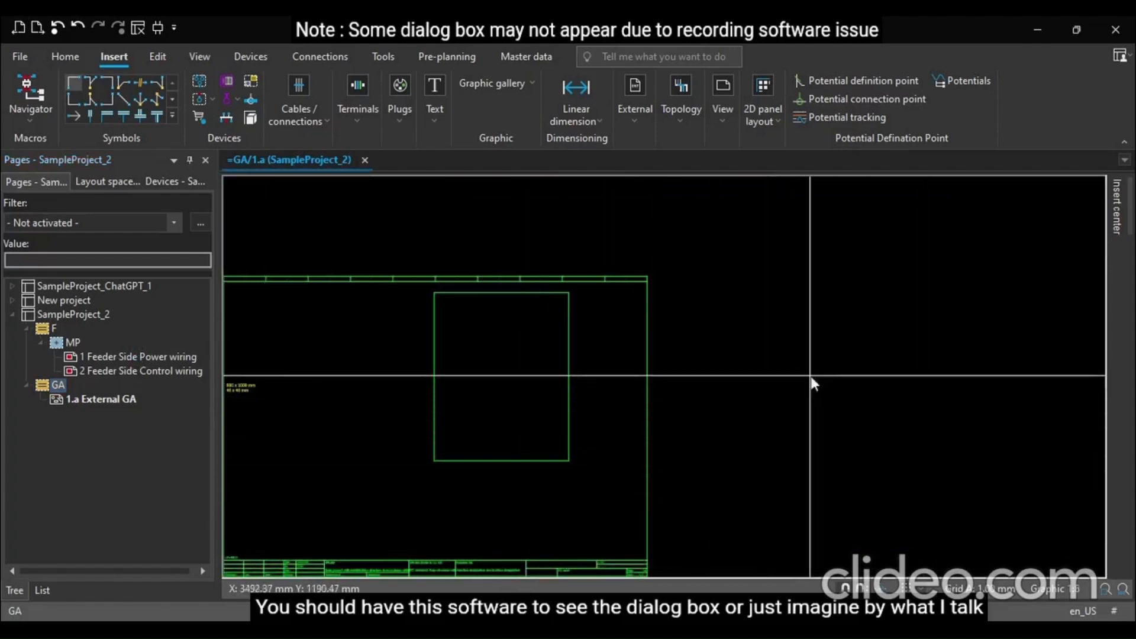
Move the rectangle left and down toward the middle of the page frame
scroll(810, 376, "down", 2)
scroll(609, 417, "up", 2)
left_click_drag(675, 266, 587, 309)
key("Escape")
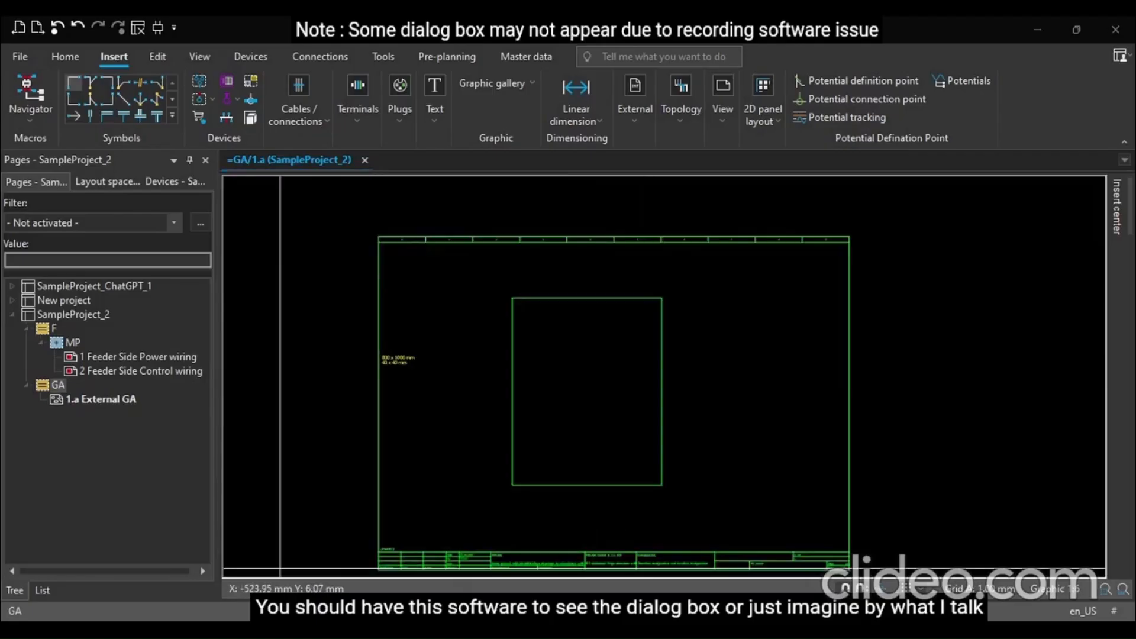
Zoom in to inspect the rectangle's corners and its position within the page frame
scroll(586, 317, "up", 2)
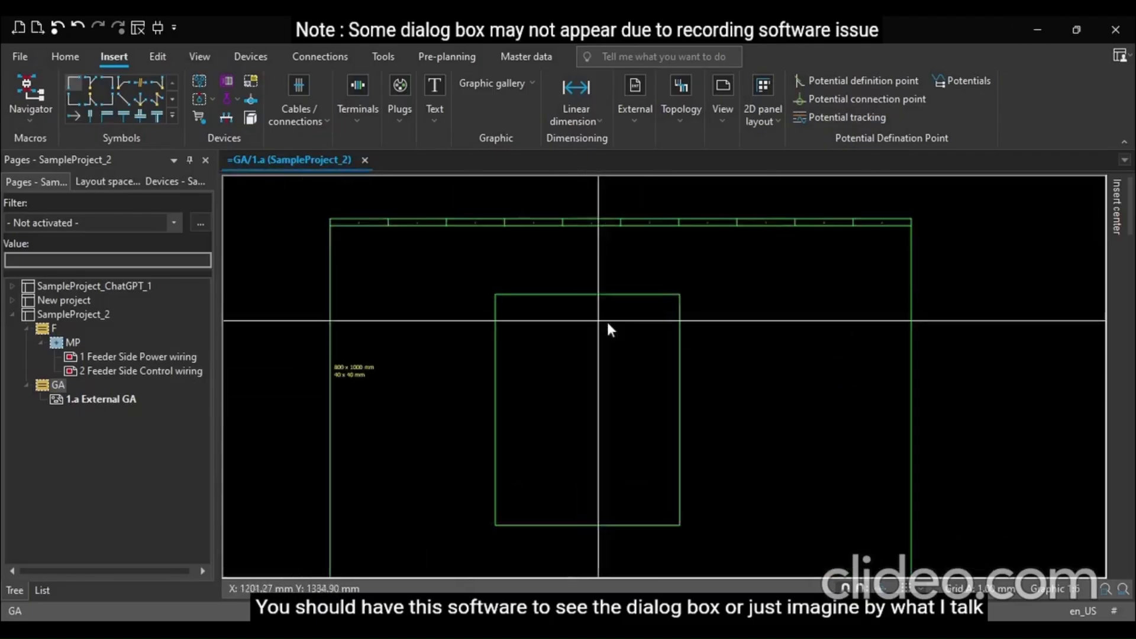
scroll(603, 323, "down", 3)
scroll(509, 392, "up", 5)
left_click_drag(425, 334, 438, 206)
scroll(453, 372, "down", 2)
scroll(453, 275, "up", 2)
left_click_drag(446, 246, 440, 224)
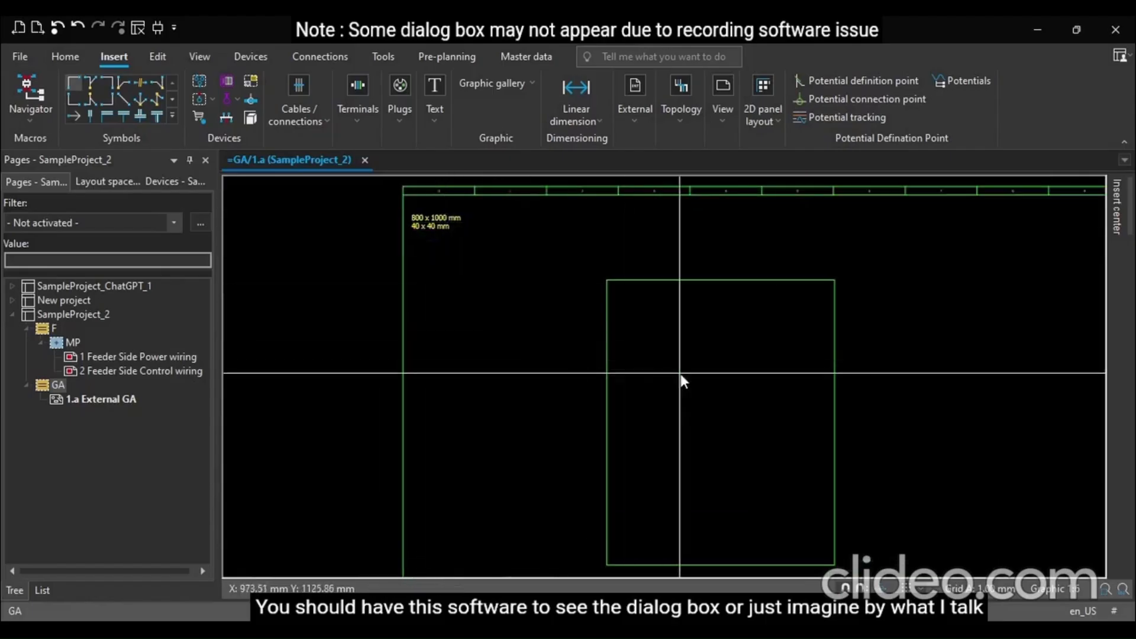
scroll(680, 374, "down", 2)
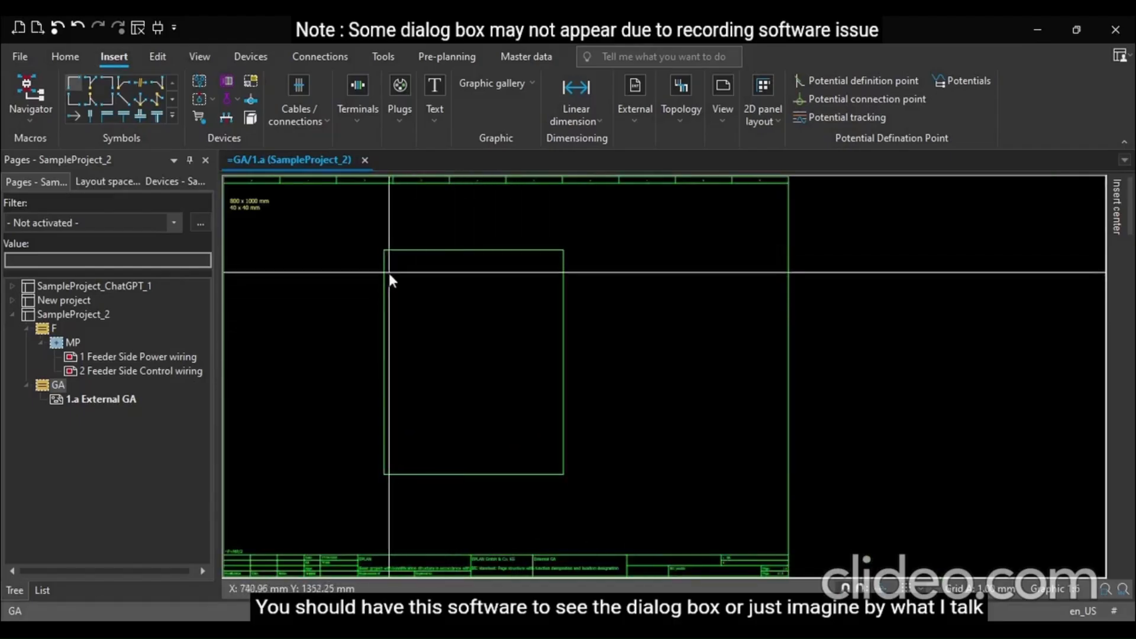
scroll(374, 237, "up", 1)
scroll(374, 237, "up", 9)
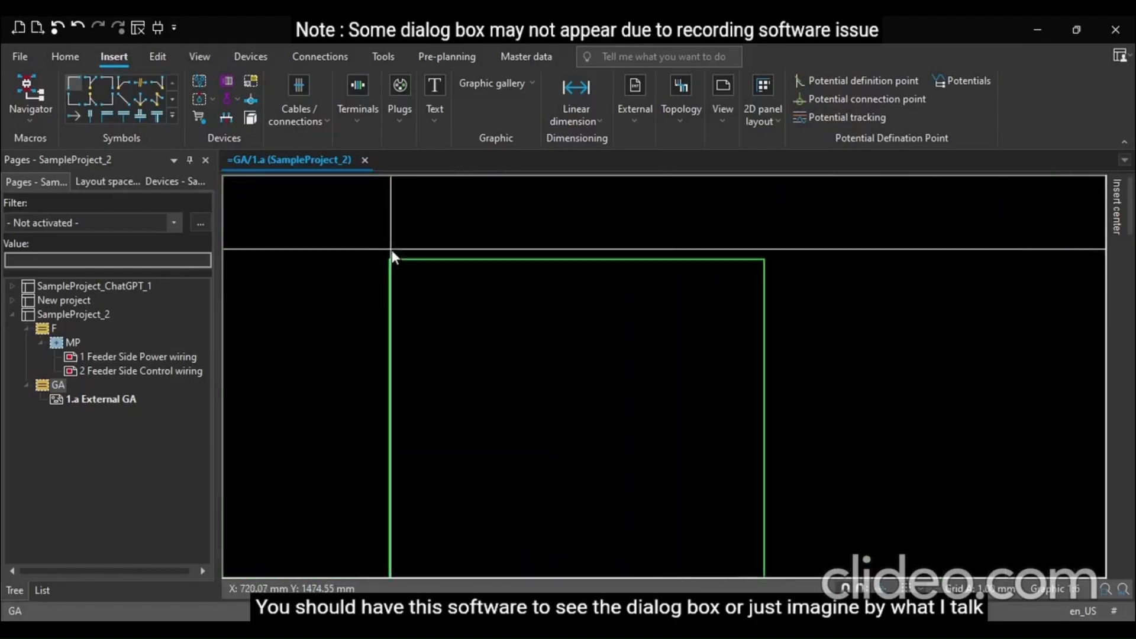
scroll(391, 250, "up", 2)
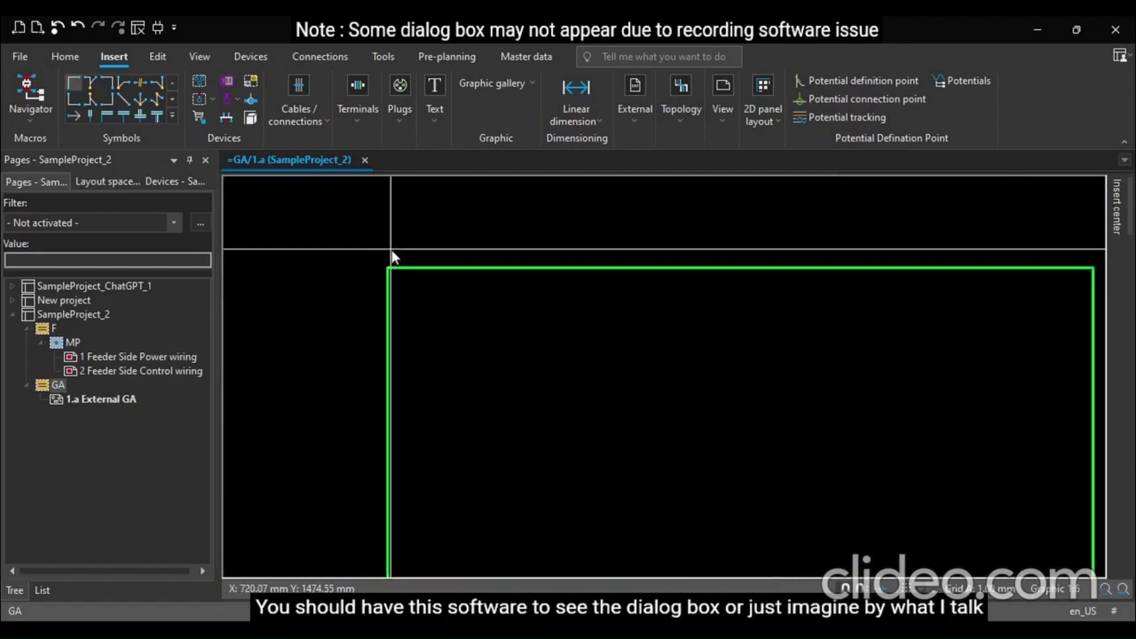
scroll(392, 250, "down", 2)
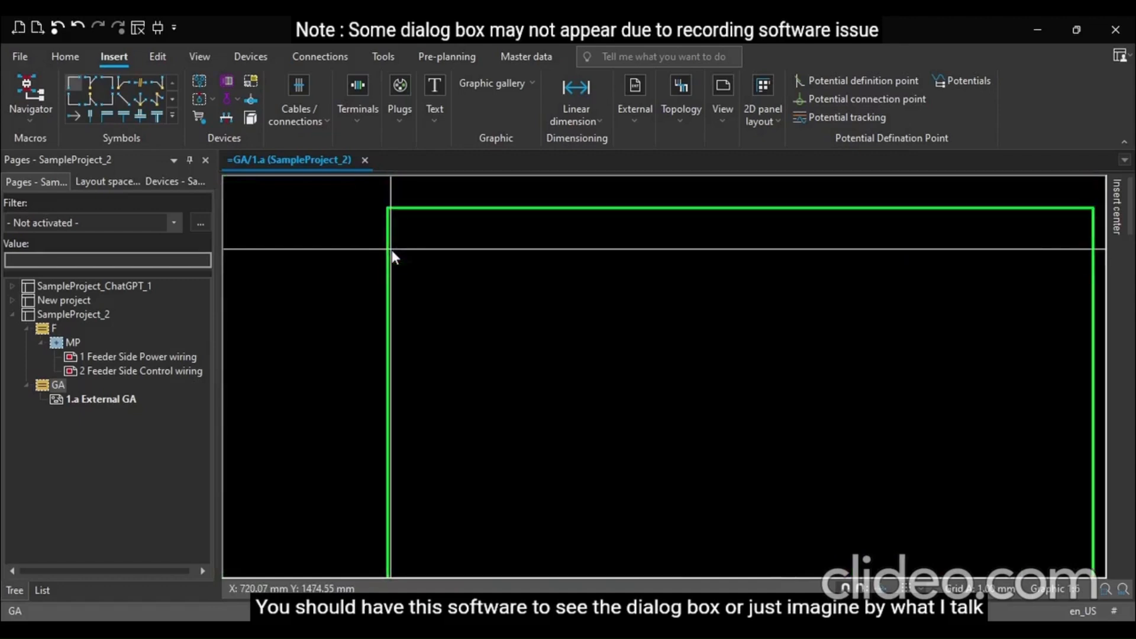
scroll(391, 250, "down", 8)
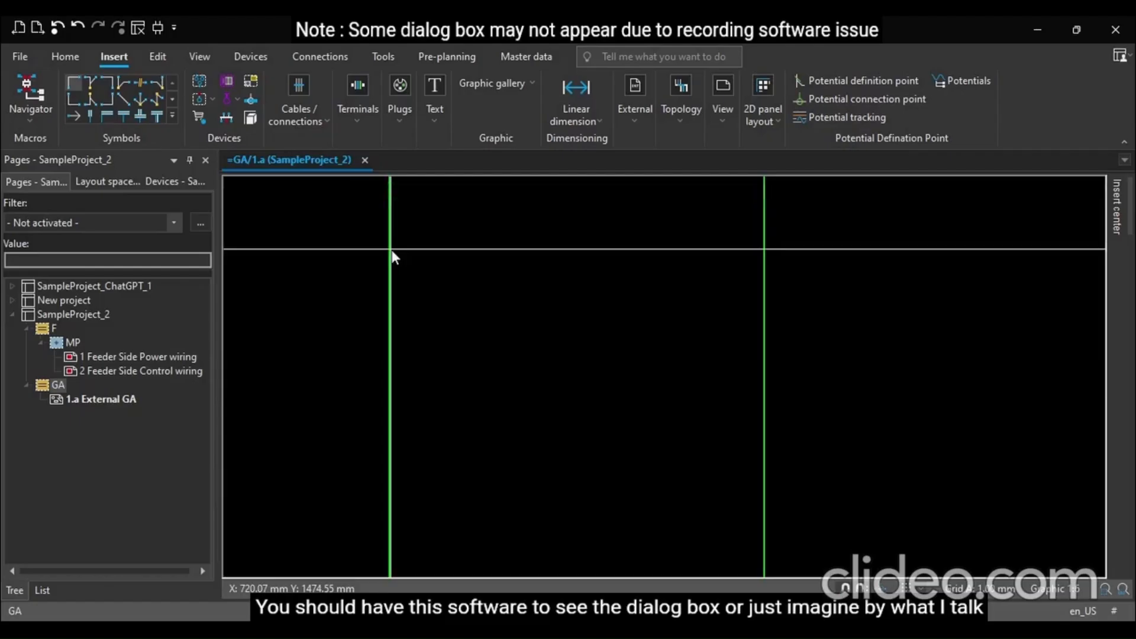
scroll(391, 250, "down", 1)
scroll(540, 349, "down", 1)
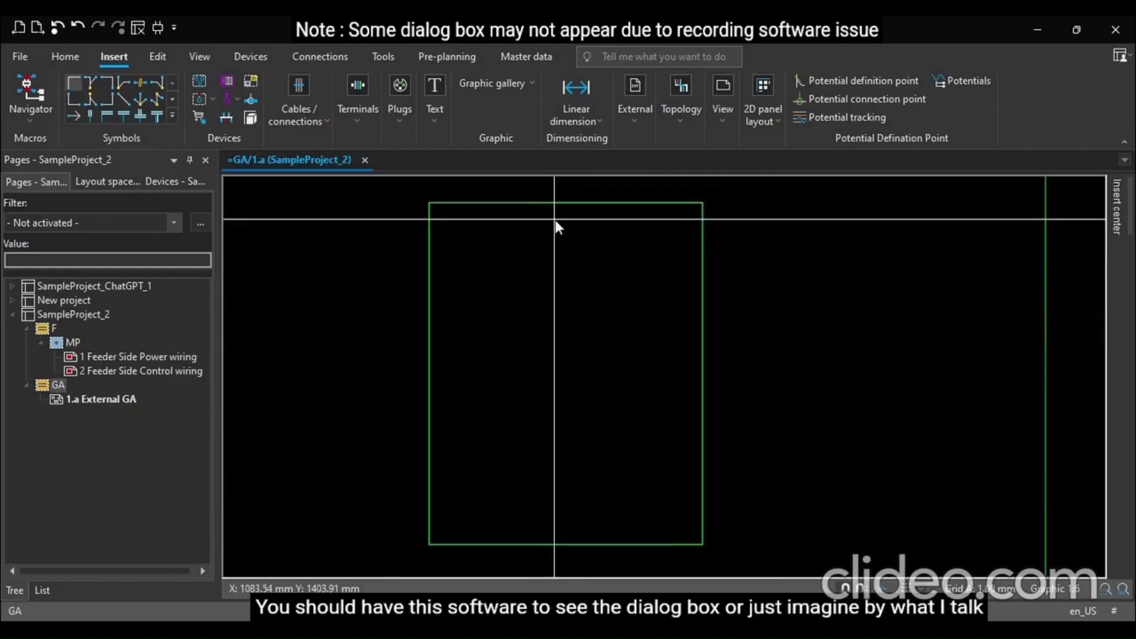
Draw a vertical line from the rectangle's top edge midpoint to its bottom edge midpoint
left_click(566, 203)
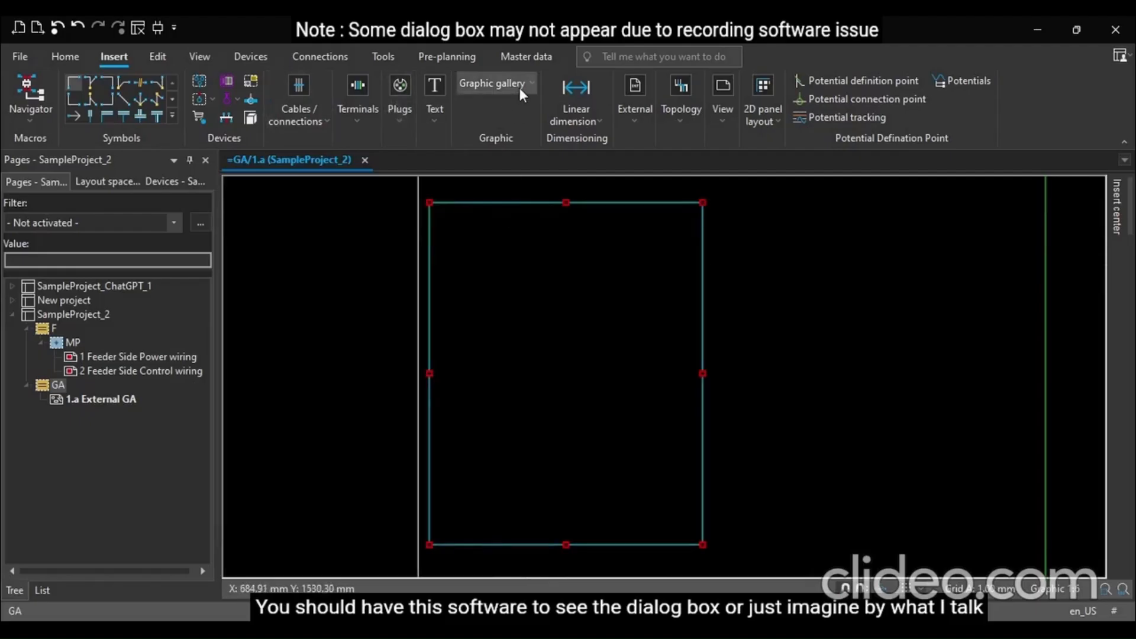
left_click(461, 127)
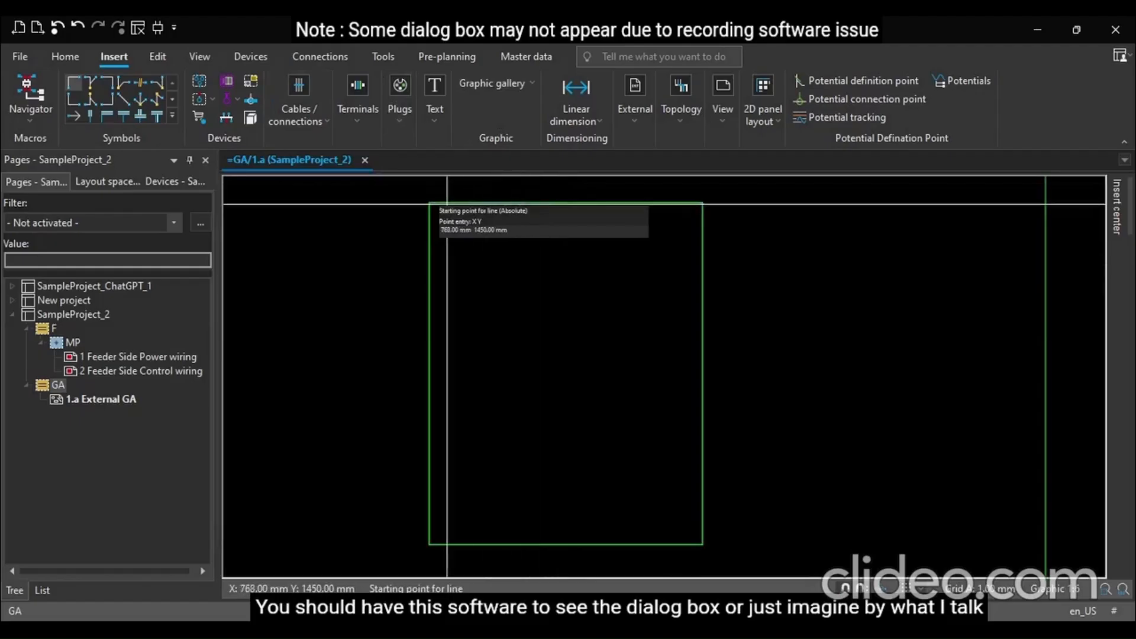
left_click(565, 202)
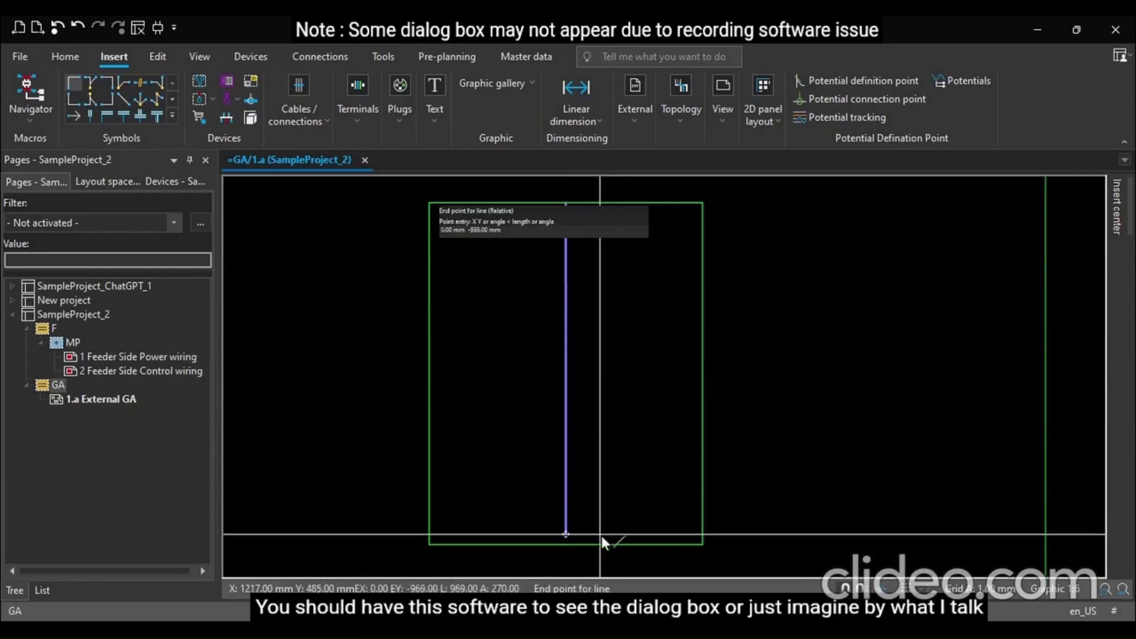
left_click(567, 543)
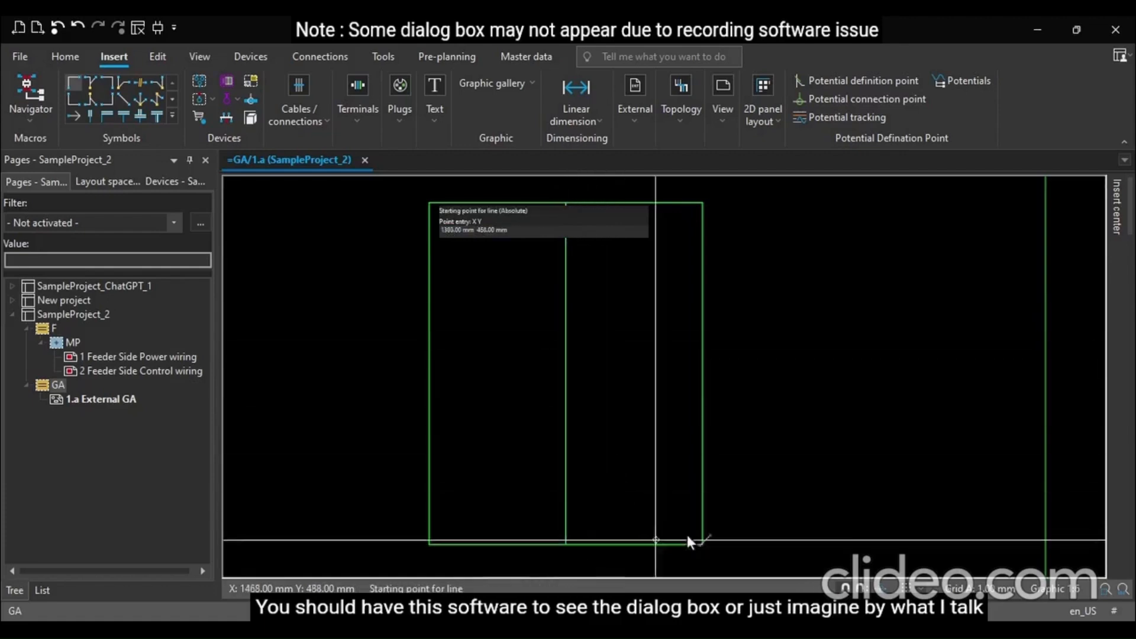
key("Escape")
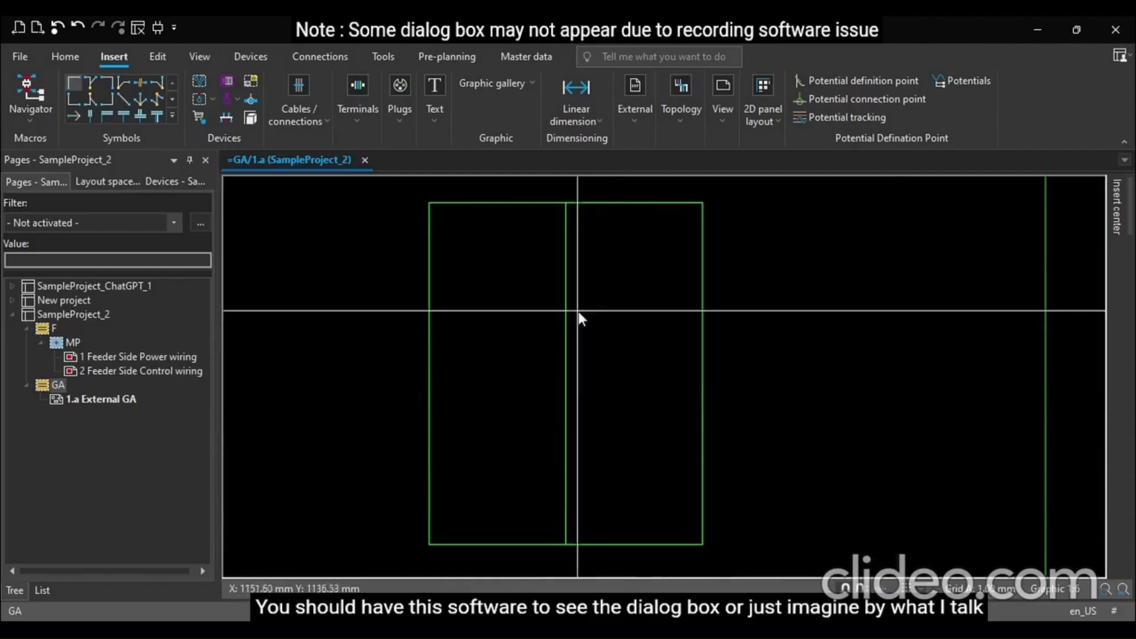
Zoom in to inspect the new centre line where it meets the rectangle's edges
scroll(534, 266, "down", 2)
scroll(528, 229, "down", 3)
scroll(526, 217, "up", 3)
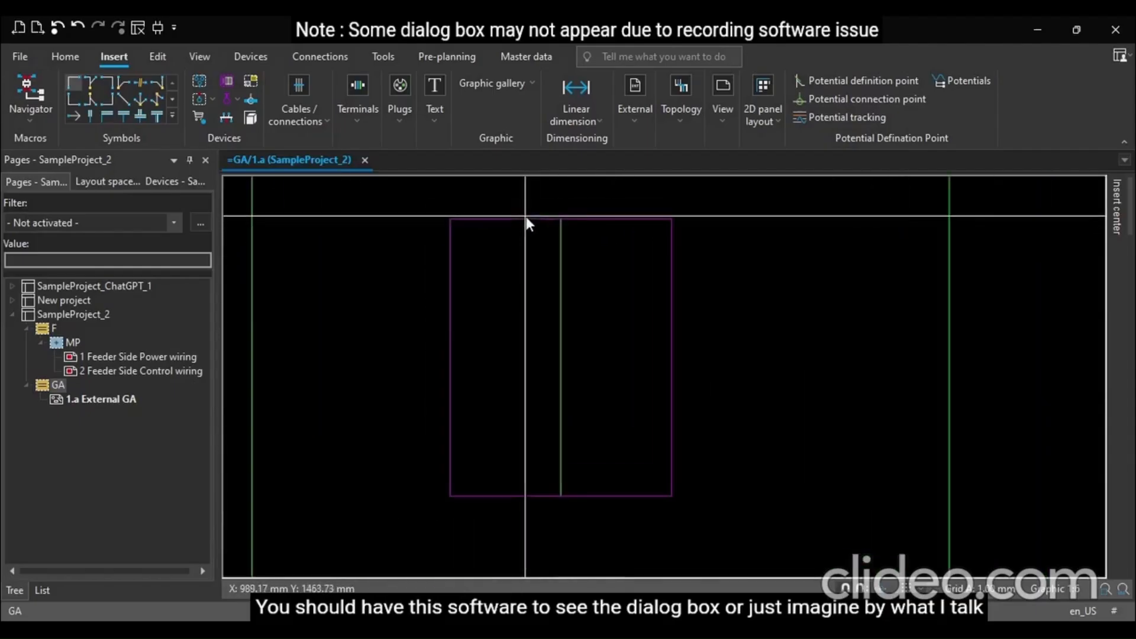
scroll(527, 216, "up", 3)
scroll(582, 275, "down", 1)
scroll(583, 275, "down", 1)
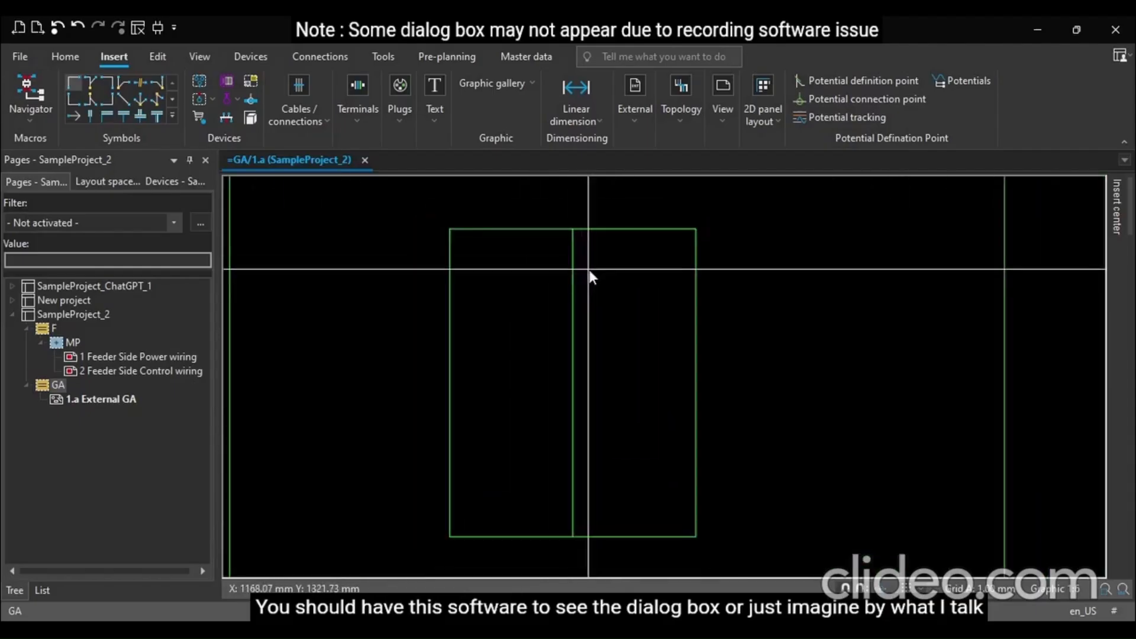
scroll(583, 272, "up", 1)
scroll(594, 270, "up", 1)
scroll(599, 273, "up", 1)
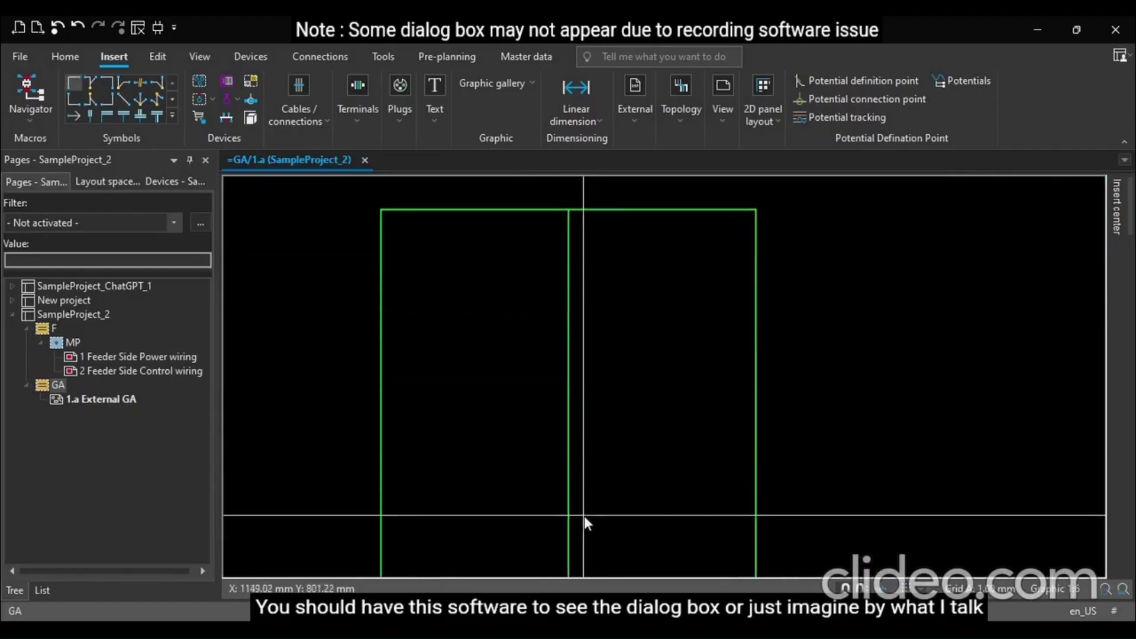
scroll(579, 491, "up", 1)
scroll(577, 476, "up", 1)
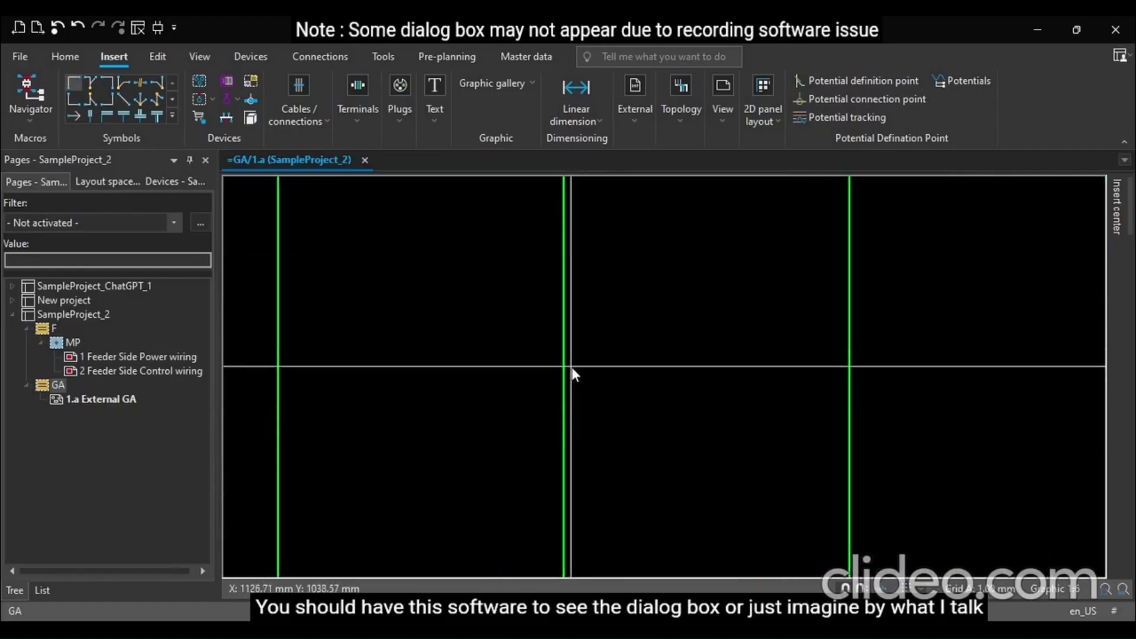
scroll(571, 366, "down", 2)
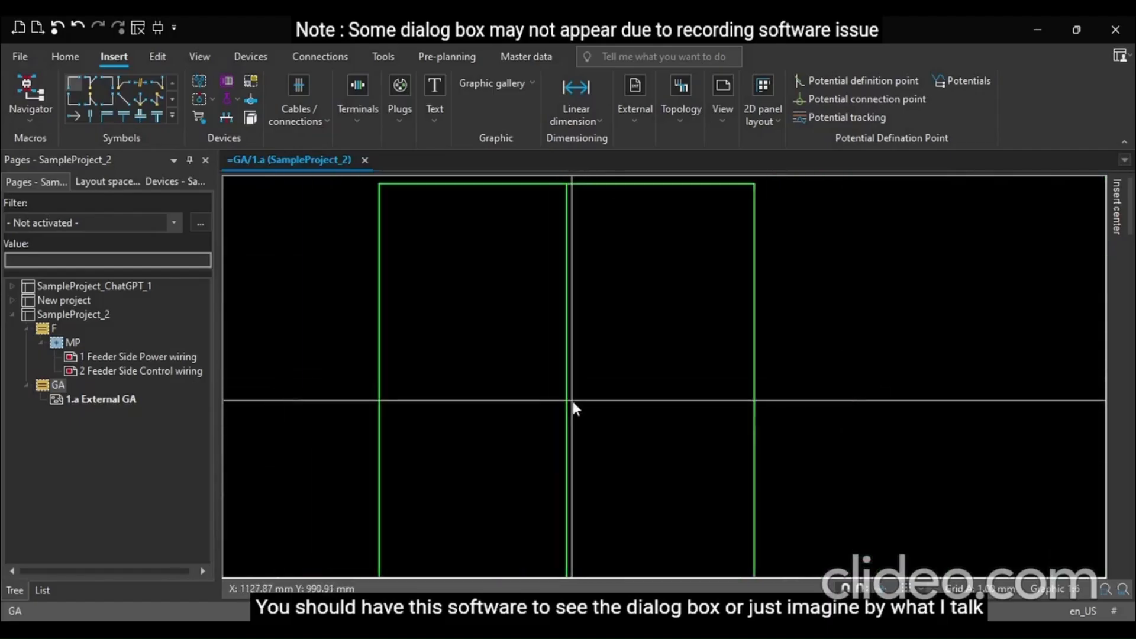
left_click(518, 123)
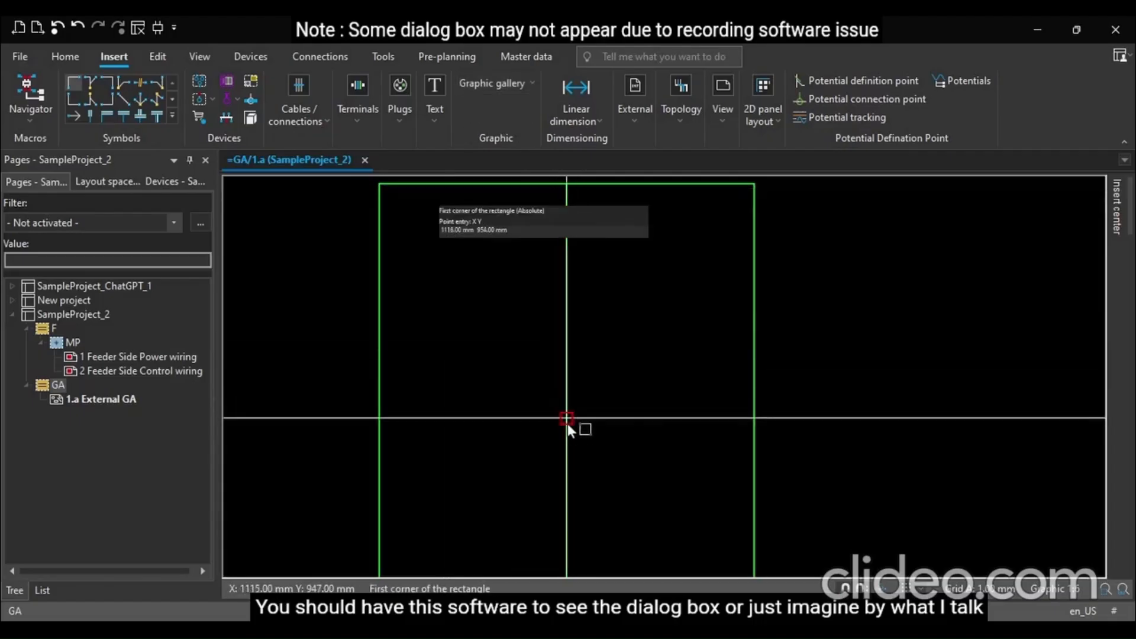
scroll(566, 423, "down", 2)
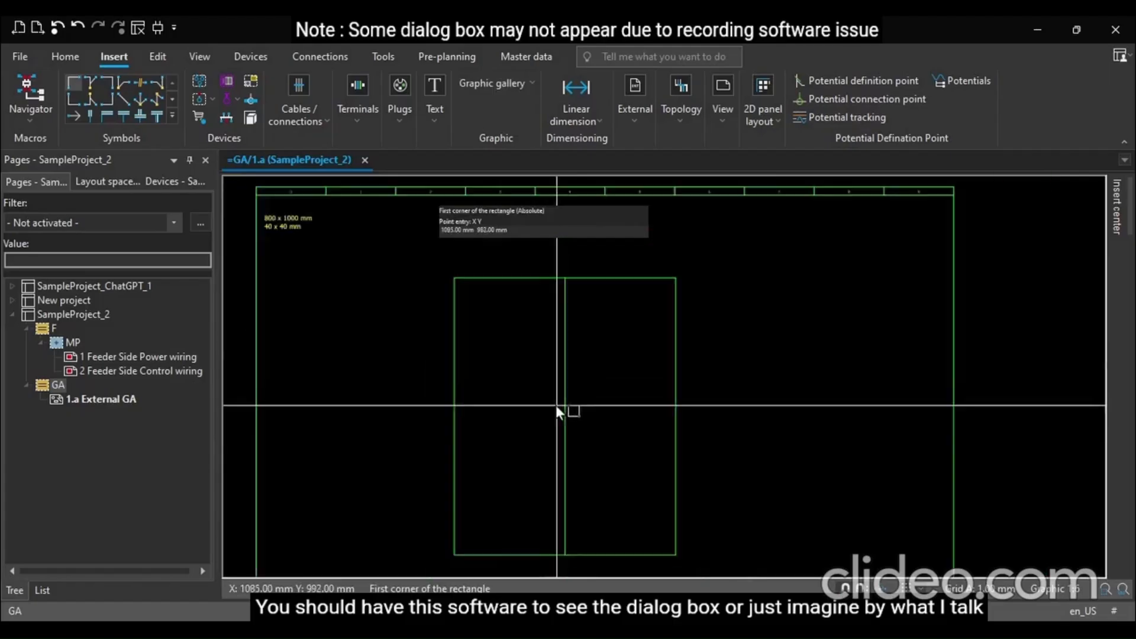
scroll(555, 406, "up", 2)
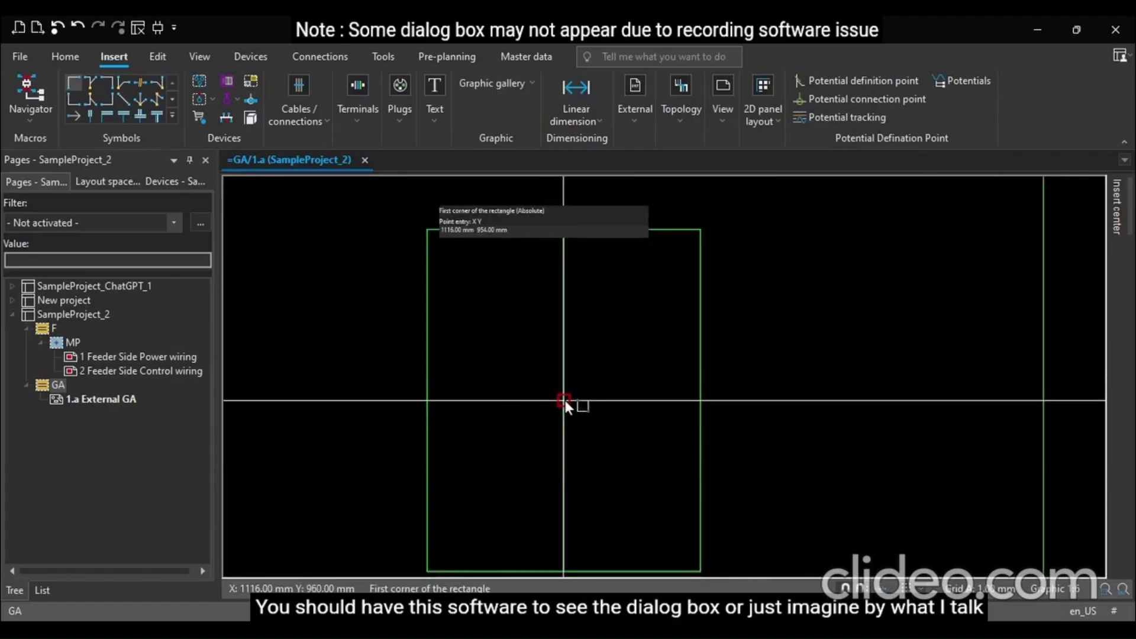
scroll(563, 400, "up", 3)
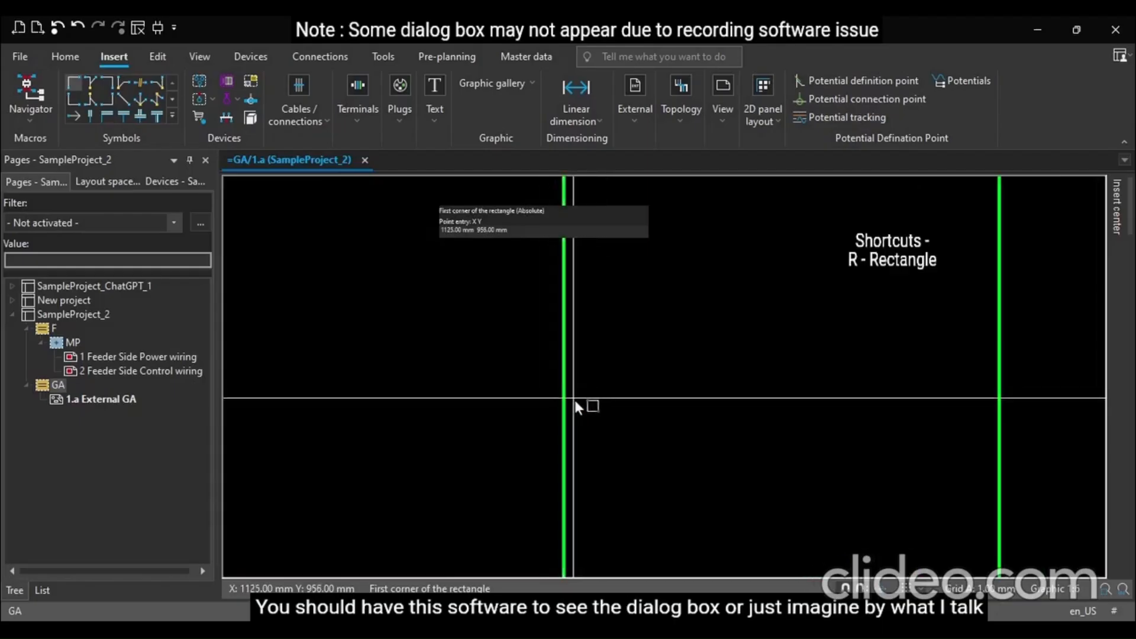
scroll(573, 400, "up", 2)
scroll(573, 399, "down", 3)
key("Escape")
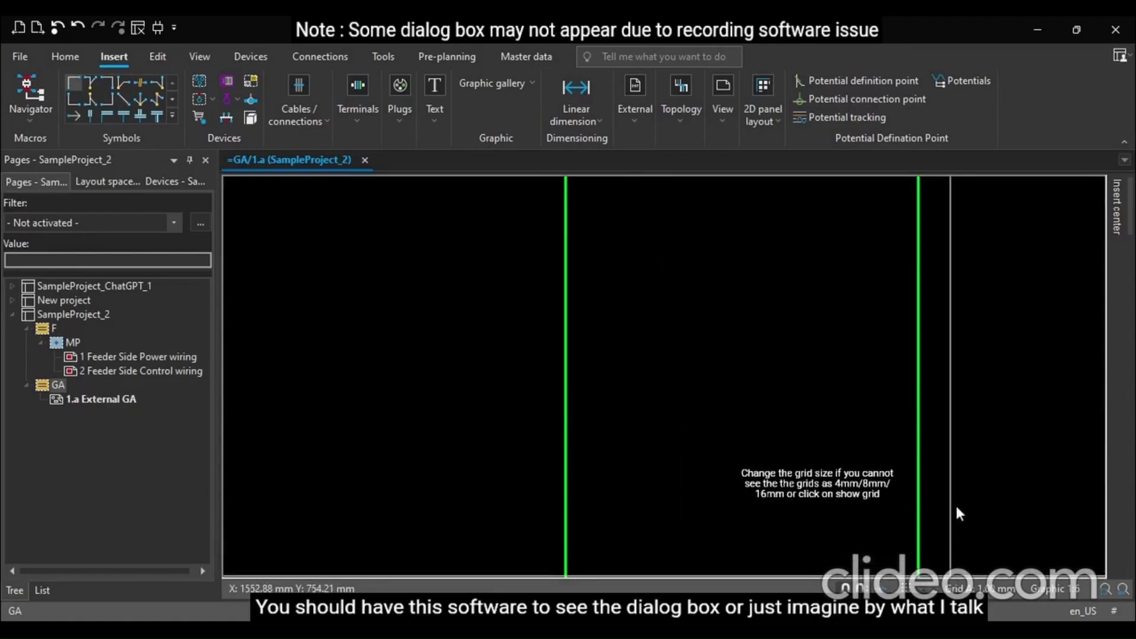
Turn on the drawing grid and switch between grid sizes to make the grid visible
left_click(957, 552)
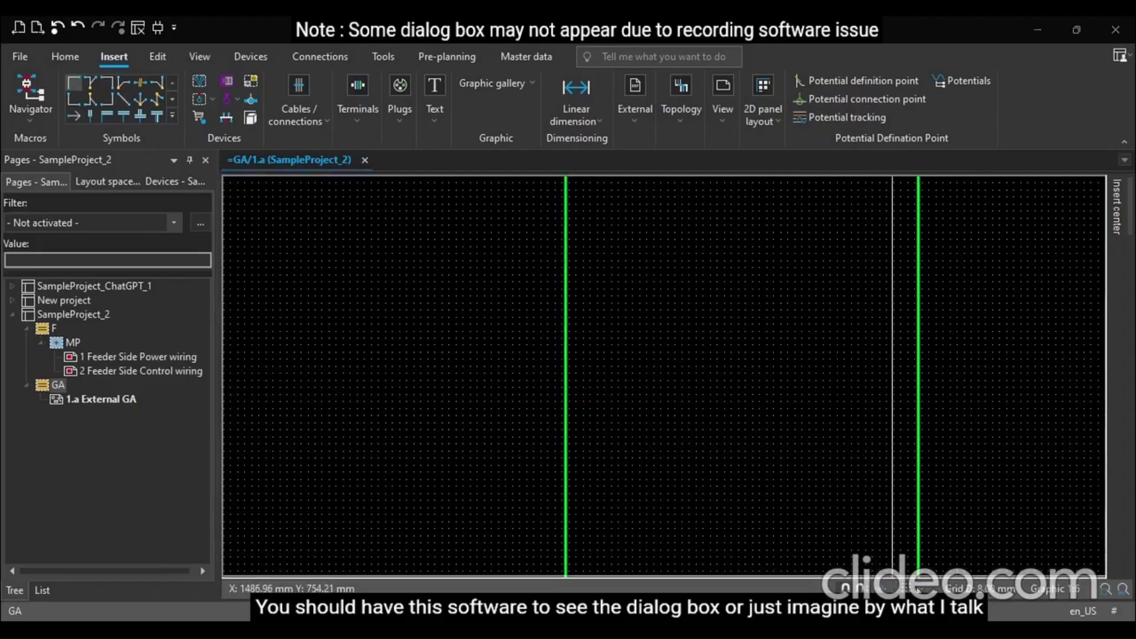
left_click(958, 587)
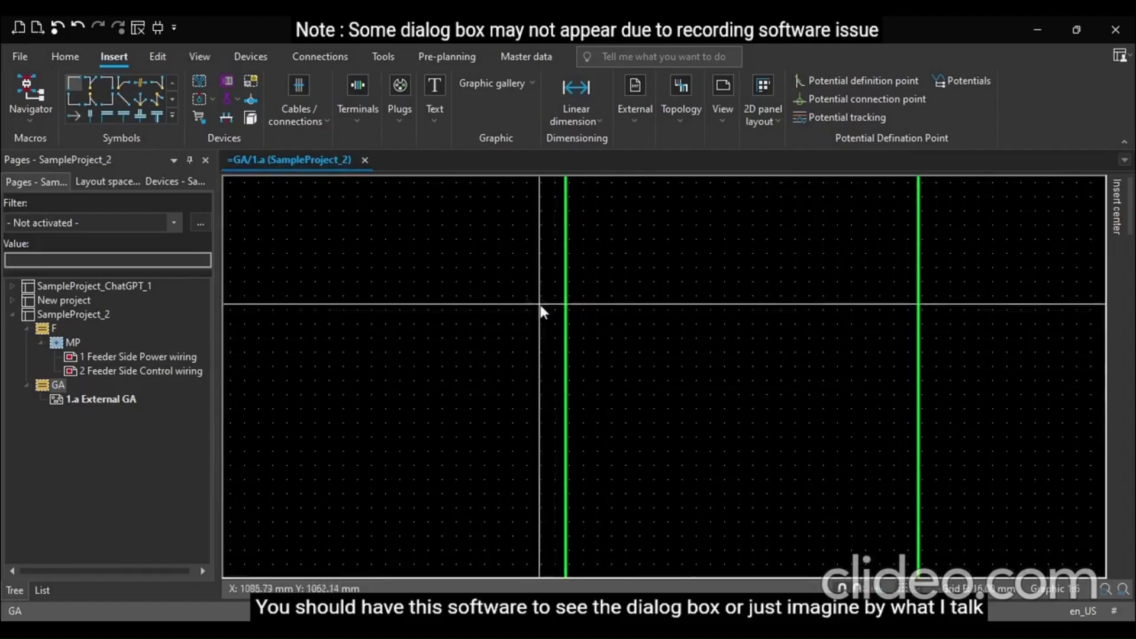
left_click(903, 588)
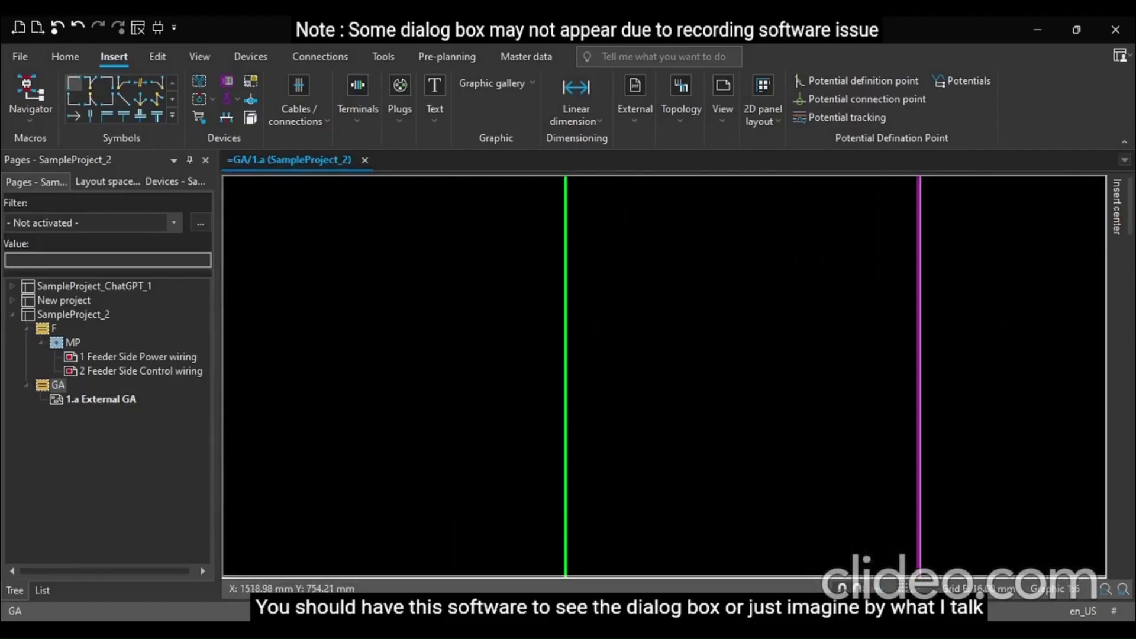
left_click(918, 590)
left_click(947, 525)
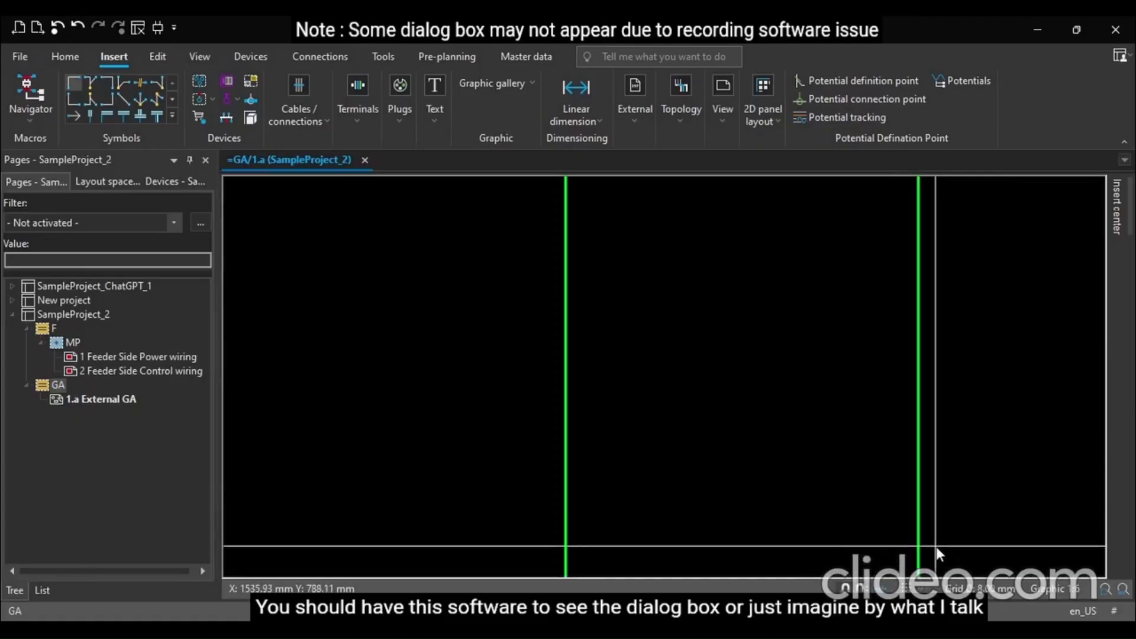
scroll(934, 535, "down", 3)
left_click(903, 588)
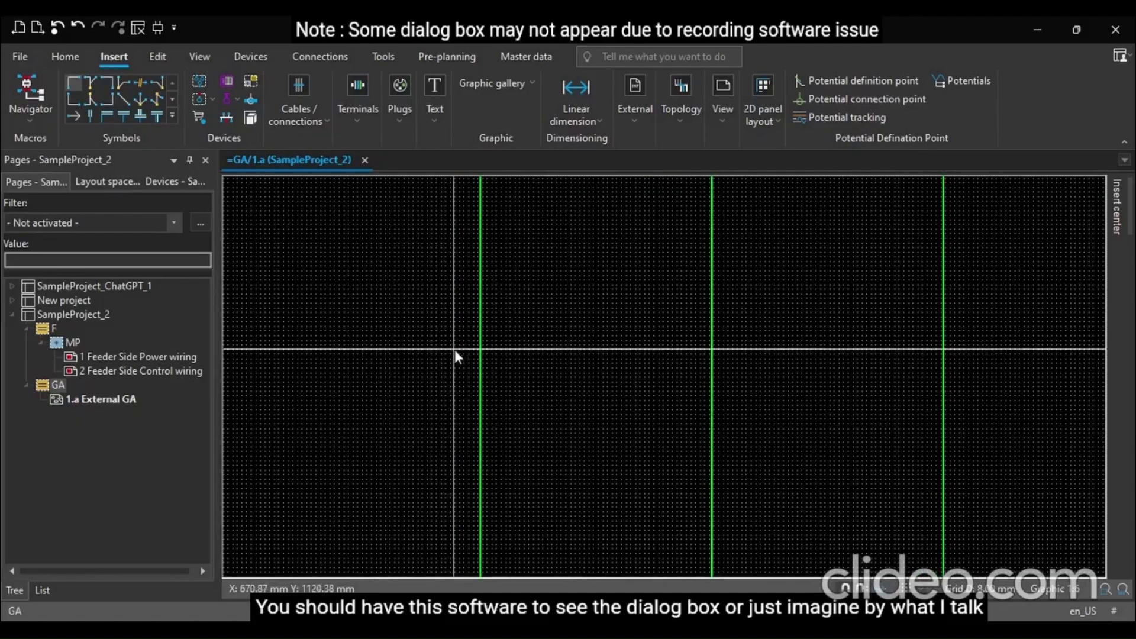
scroll(441, 341, "up", 2)
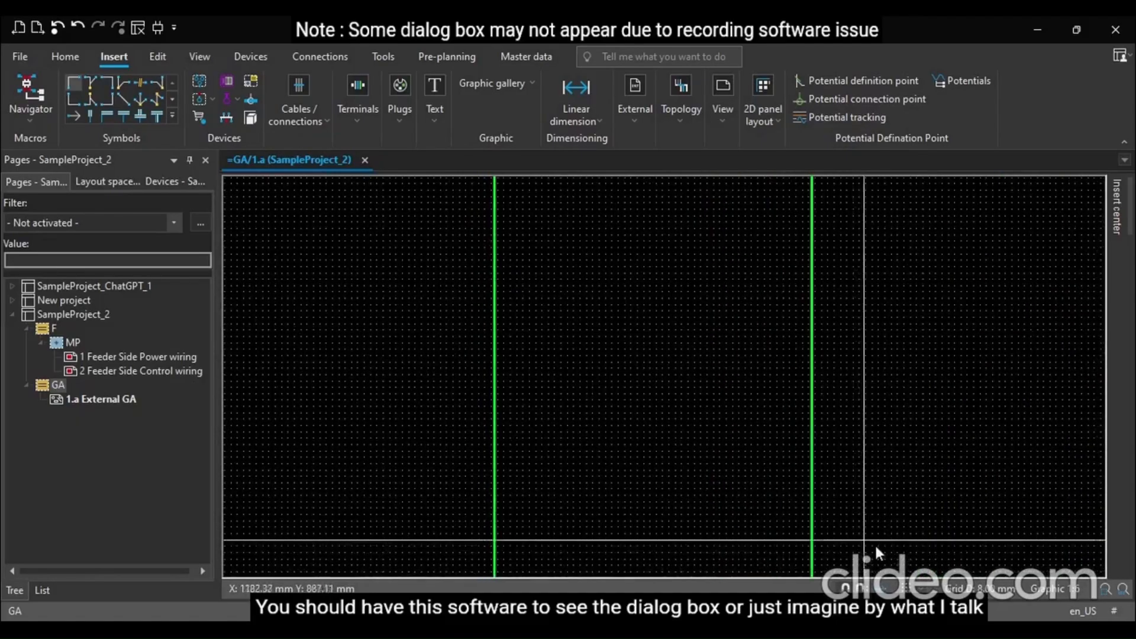
left_click(944, 541)
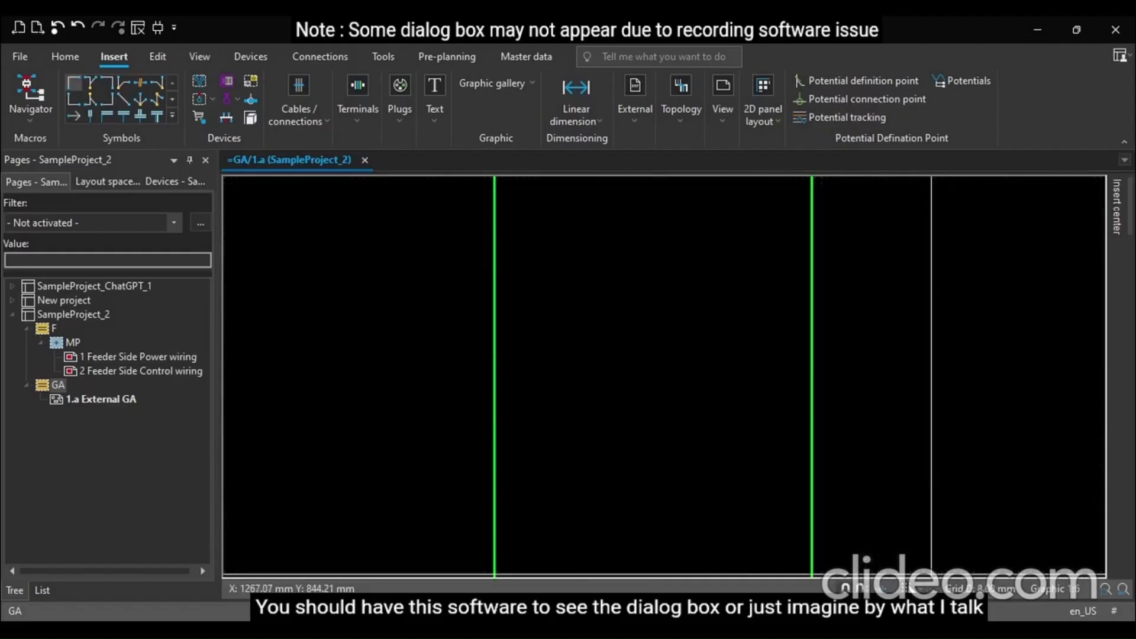
scroll(659, 413, "down", 2)
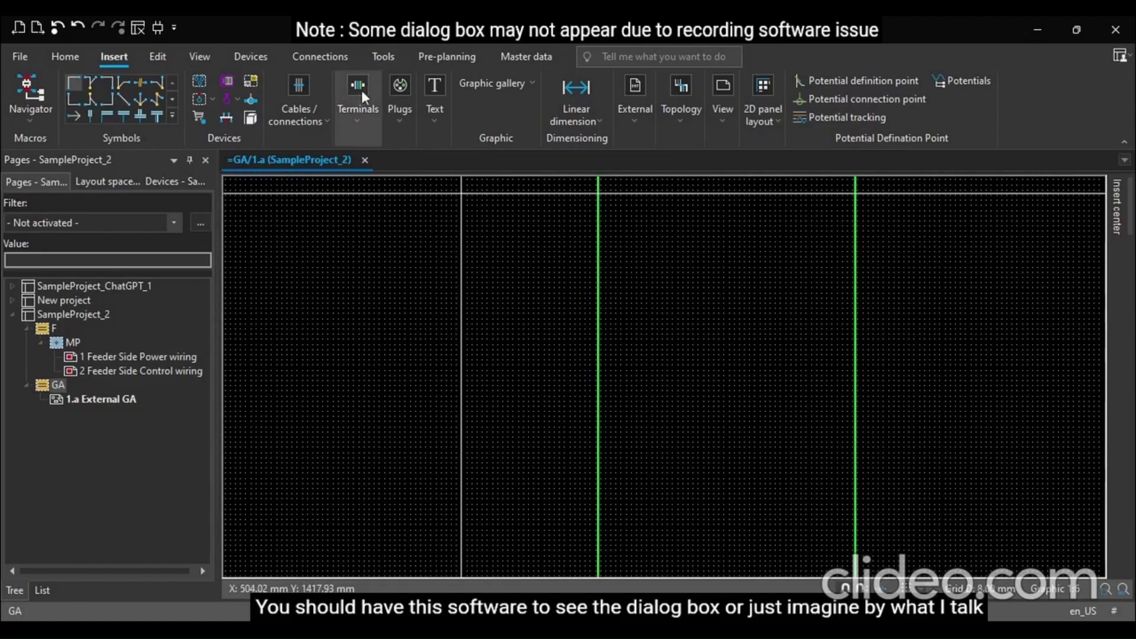
Draw a door handle rectangle about 28 x 82 mm just right of the centre line at mid-height
left_click(518, 119)
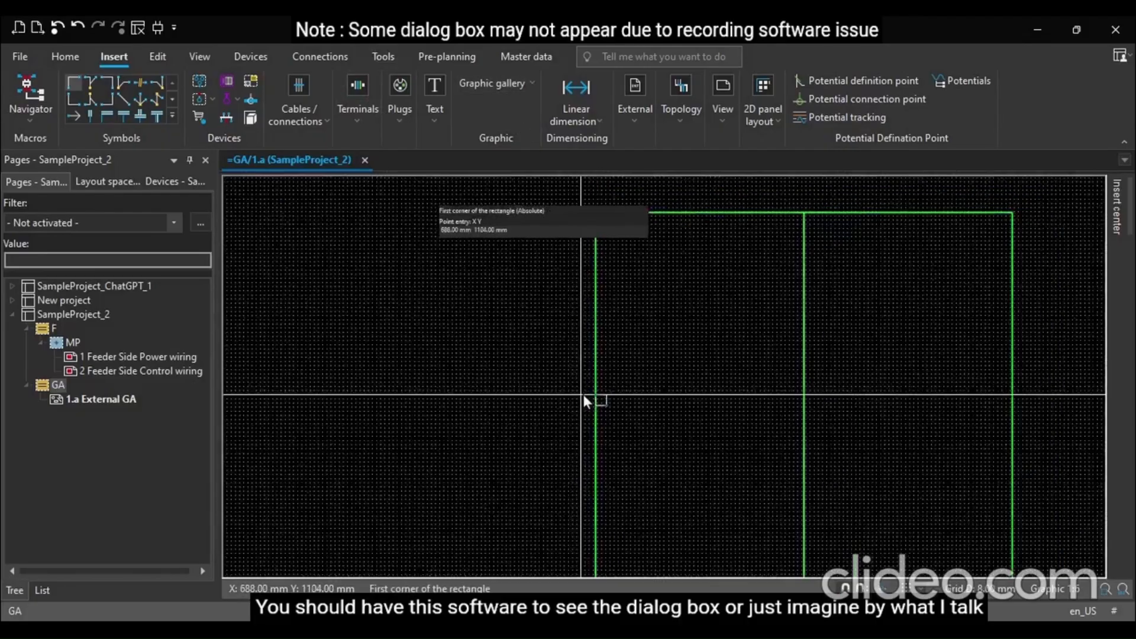
scroll(509, 318, "down", 4)
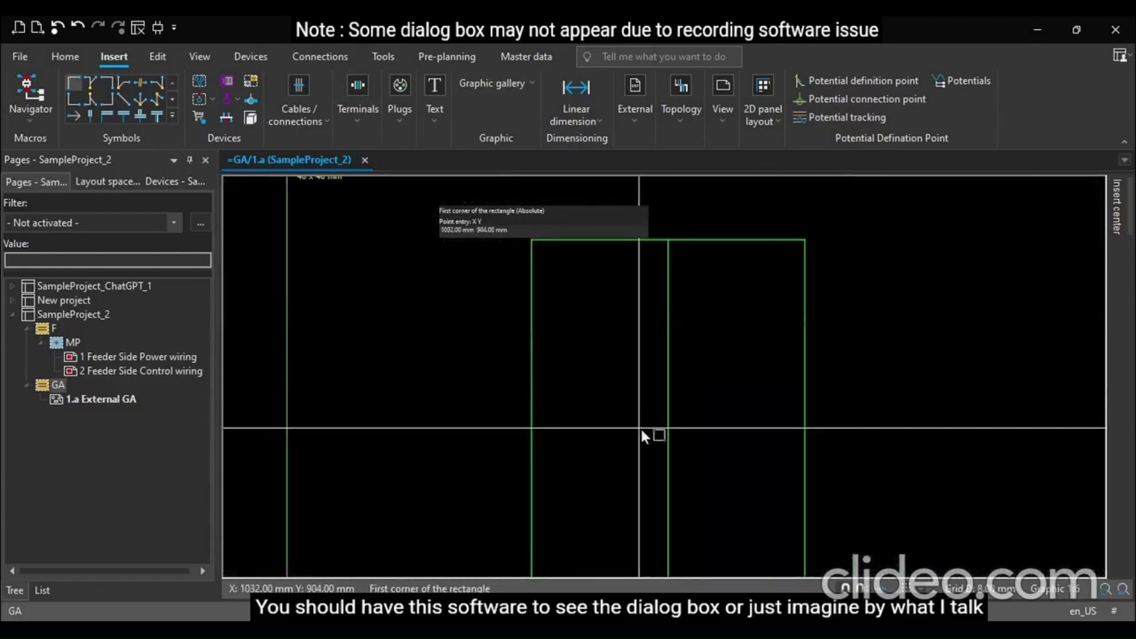
scroll(680, 444, "up", 4)
scroll(680, 445, "up", 1)
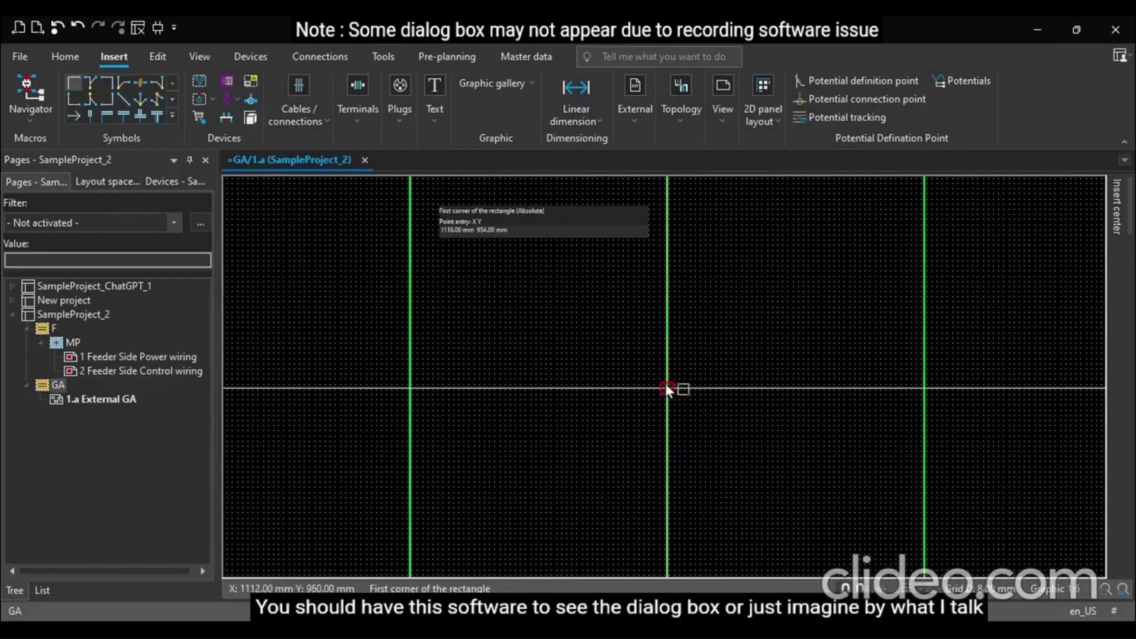
left_click(667, 388)
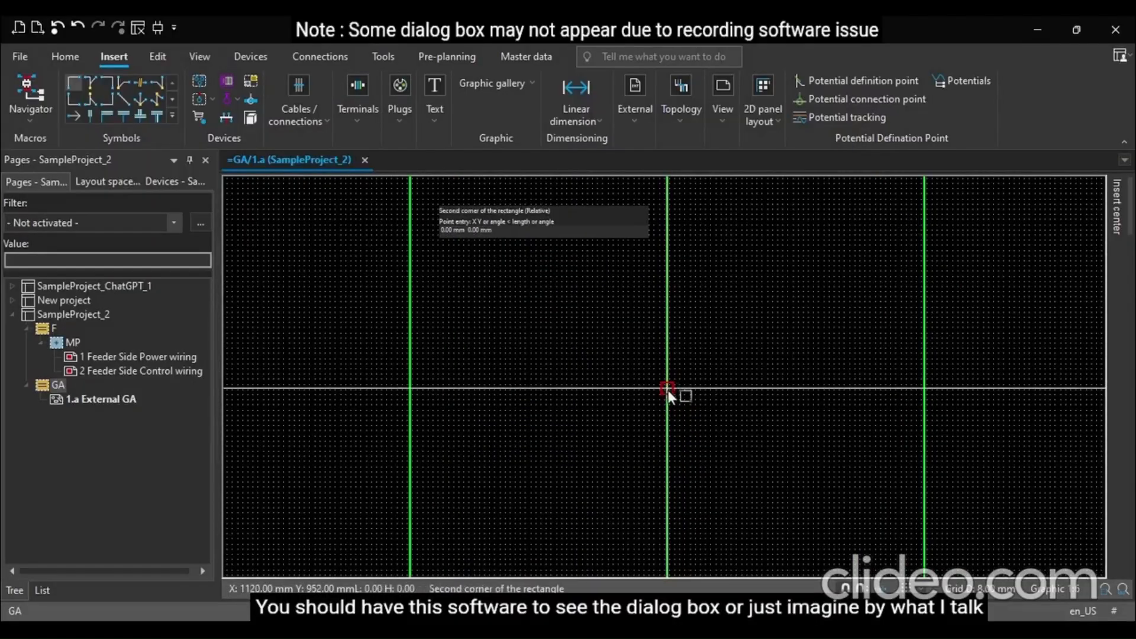
left_click(680, 439)
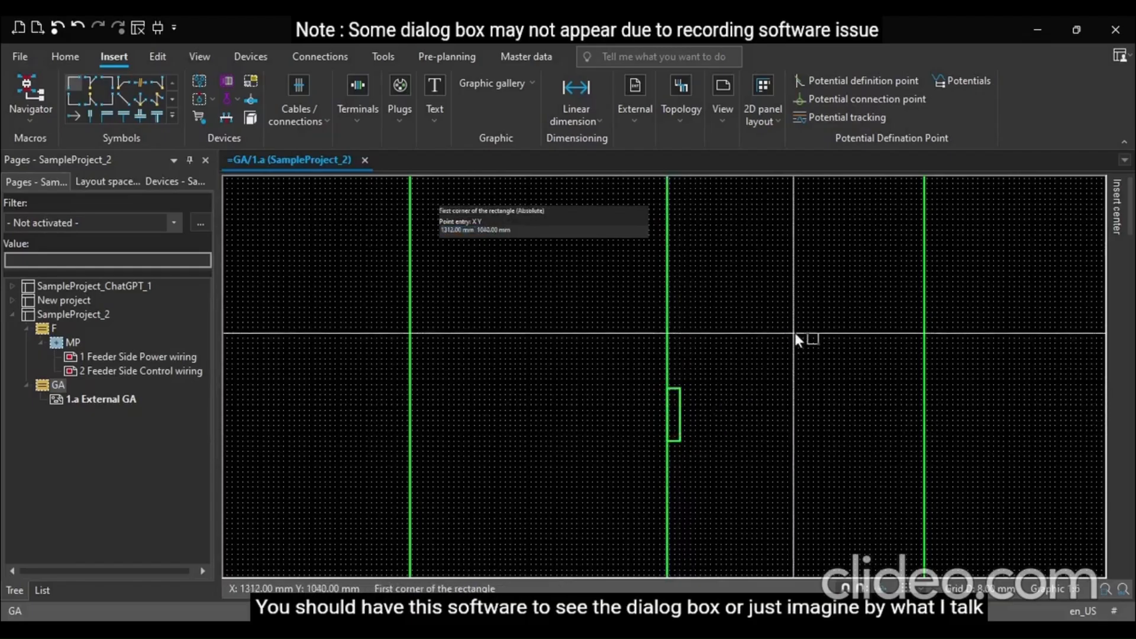
Select the handle rectangle and reposition it slightly against the door centre line
scroll(735, 356, "down", 3, "ctrl")
scroll(736, 356, "up", 3)
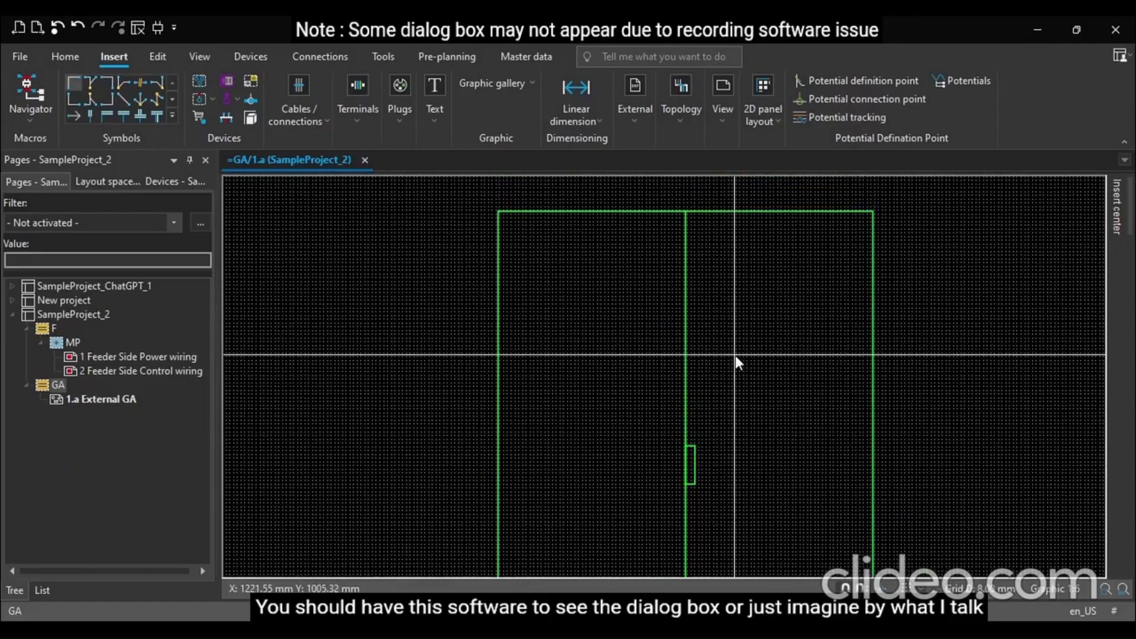
scroll(694, 430, "down", 1, "ctrl")
scroll(703, 476, "up", 4, "ctrl")
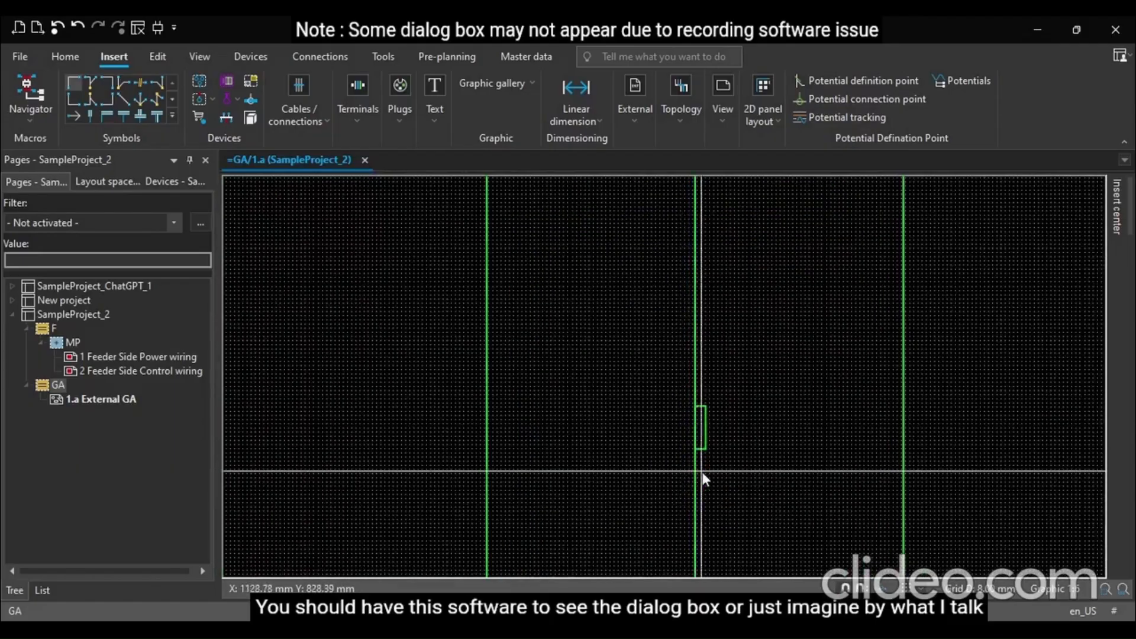
left_click(698, 388)
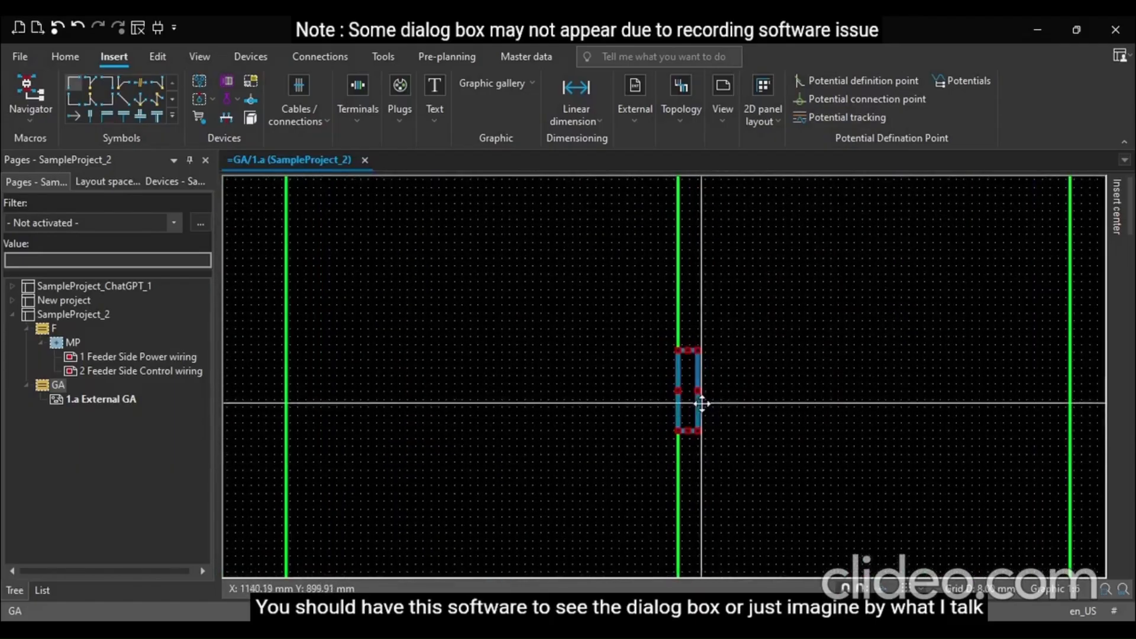
left_click_drag(694, 395, 678, 438)
scroll(945, 413, "down", 3)
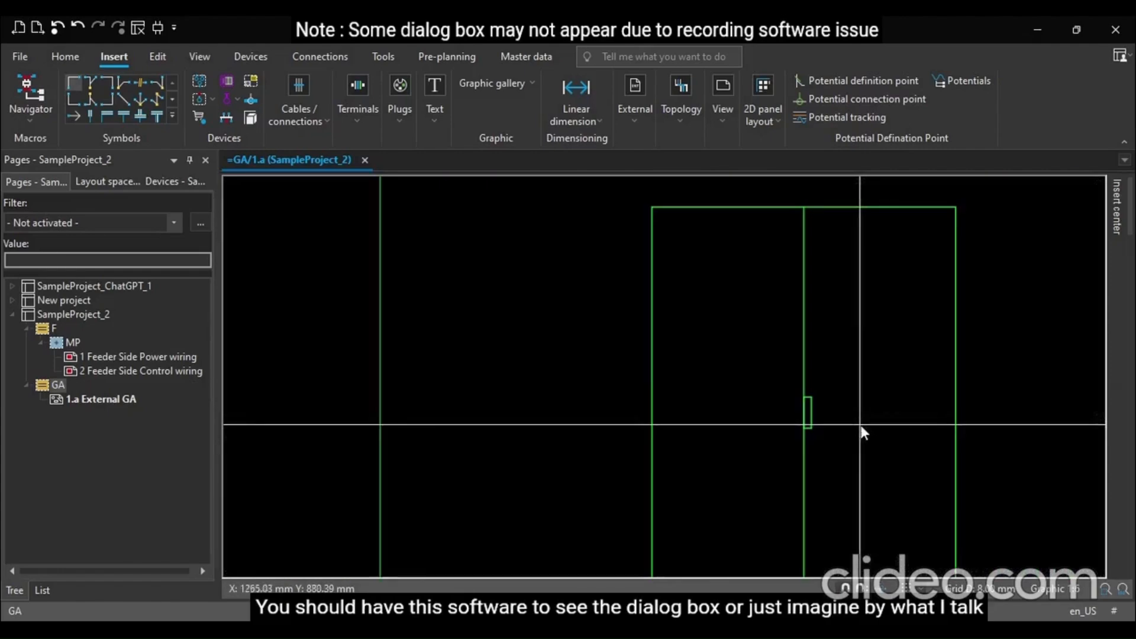
Zoom around the enclosure to inspect the doors and handle position
scroll(861, 426, "down", 3)
scroll(634, 467, "up", 1)
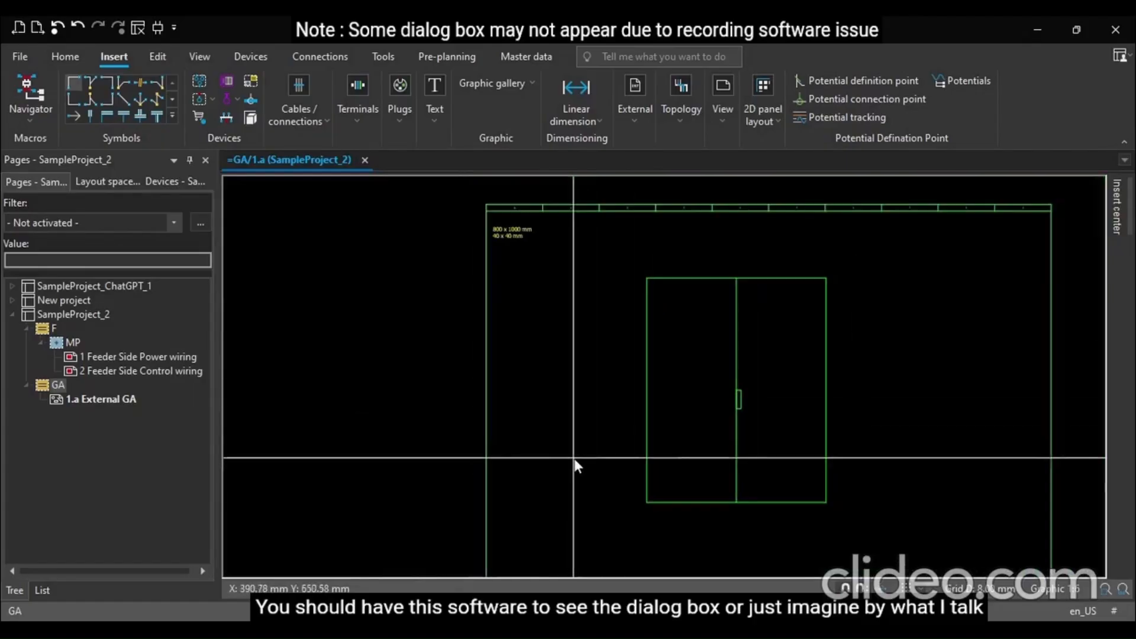
scroll(904, 547, "up", 1)
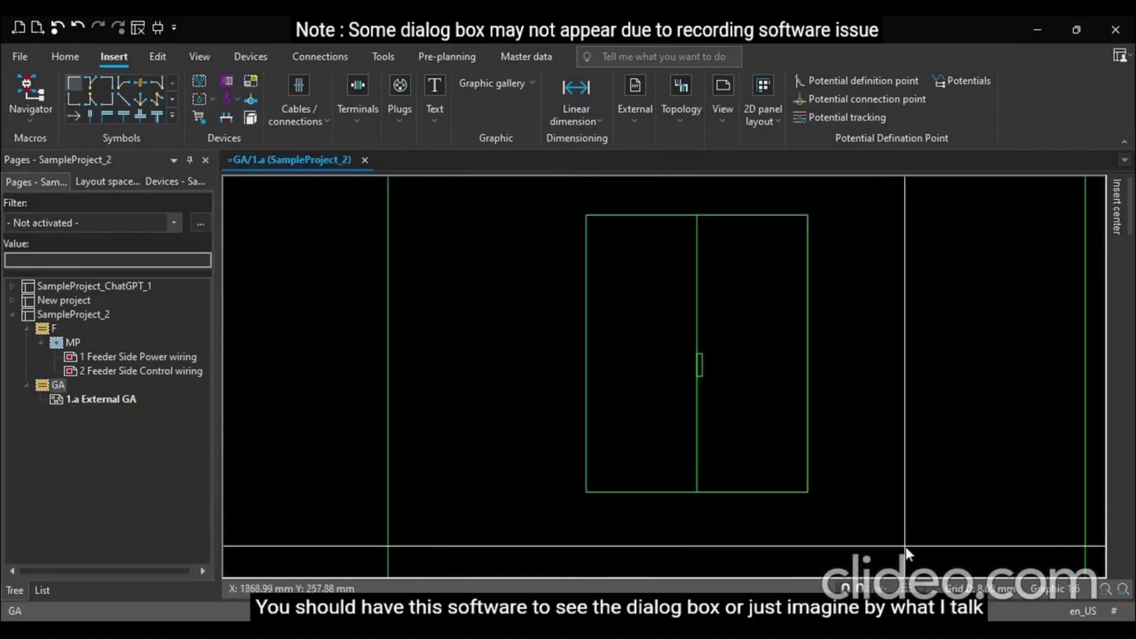
left_click(704, 358)
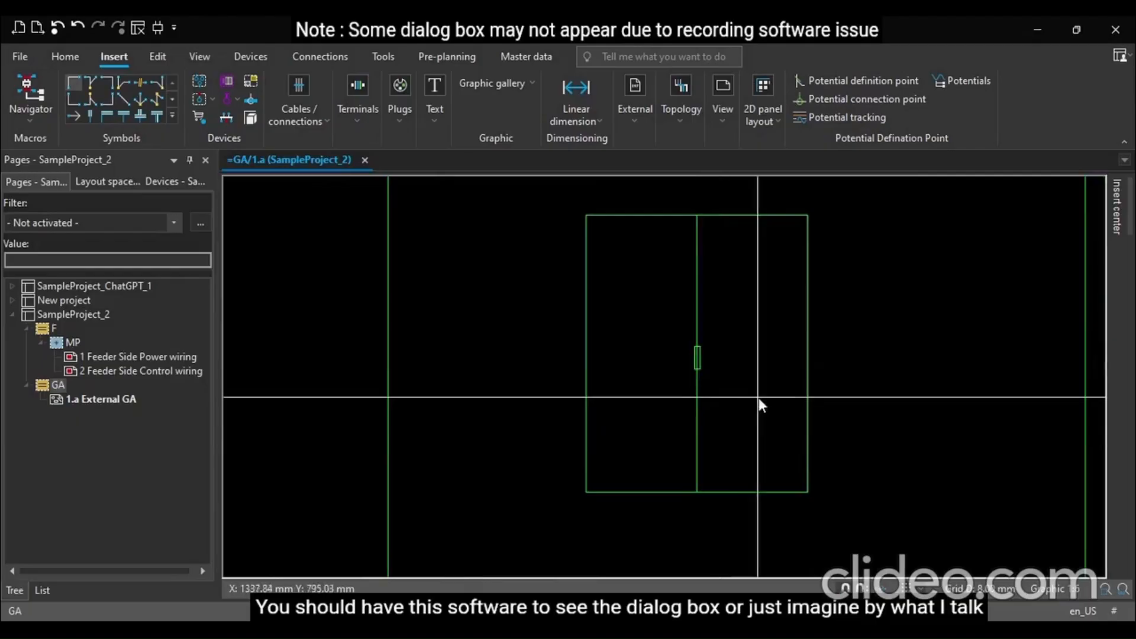
scroll(699, 375, "up", 4)
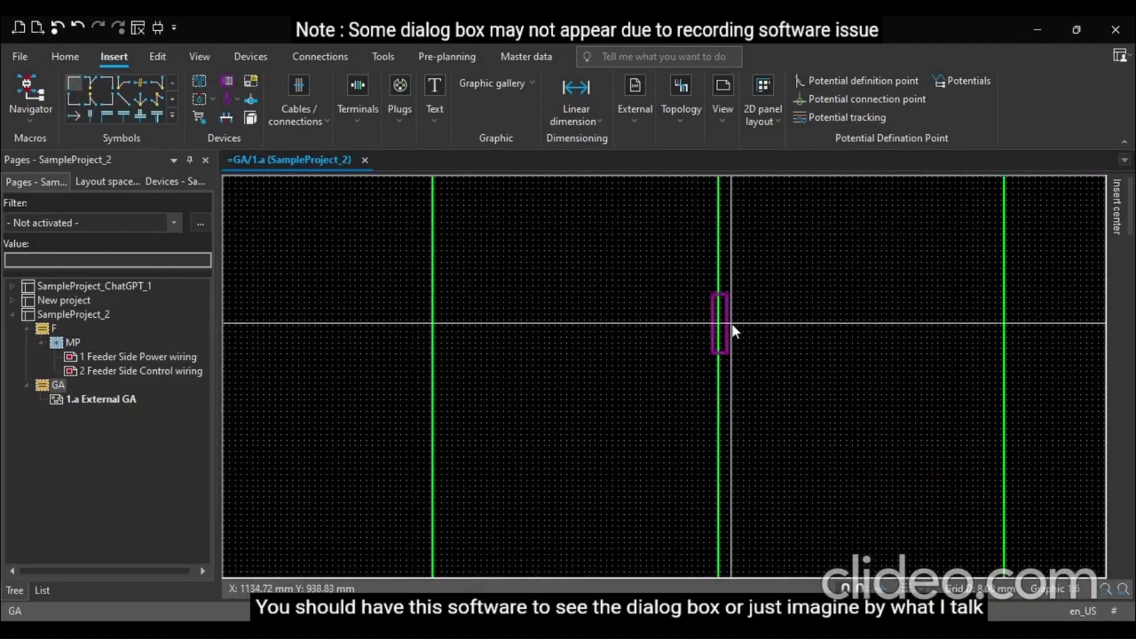
scroll(569, 420, "down", 1)
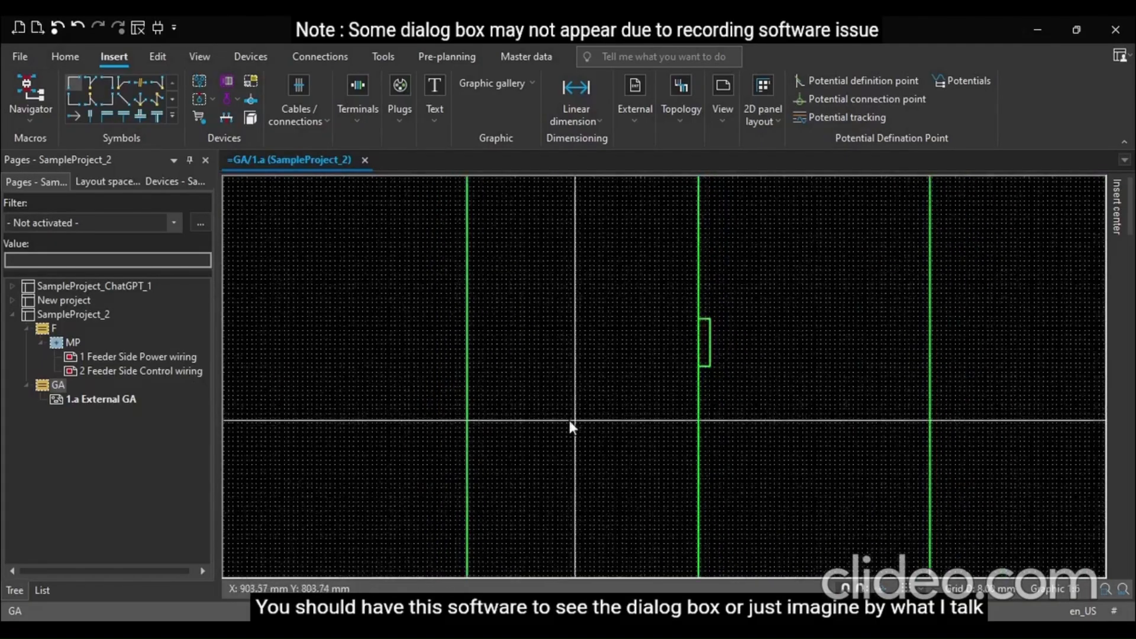
scroll(570, 420, "down", 2)
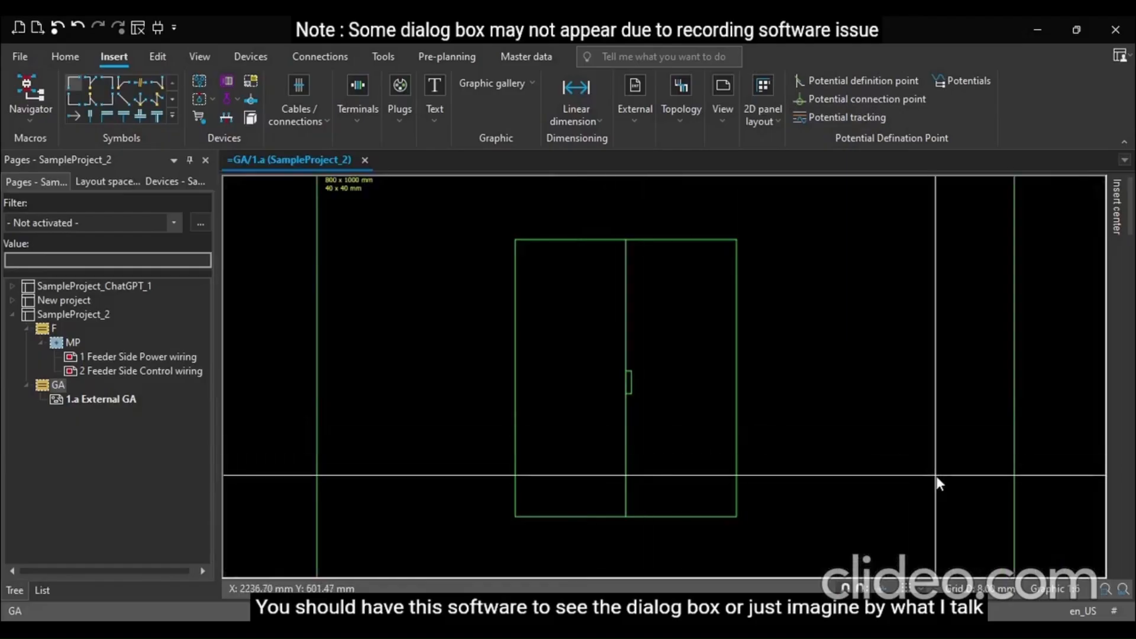
scroll(930, 472, "down", 1)
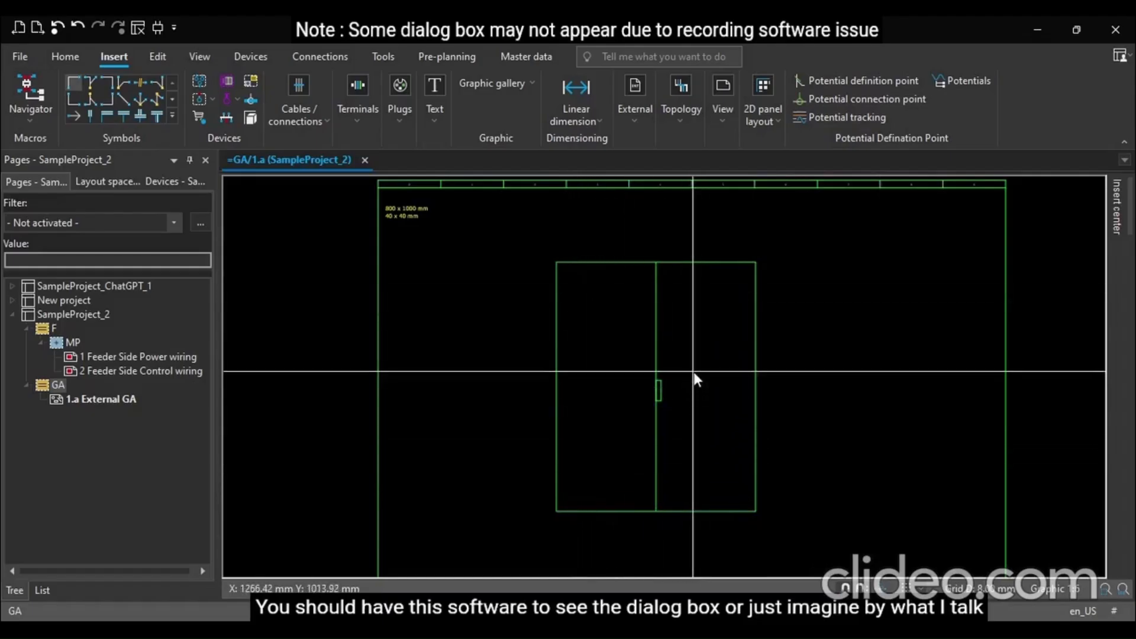
scroll(680, 278, "up", 3)
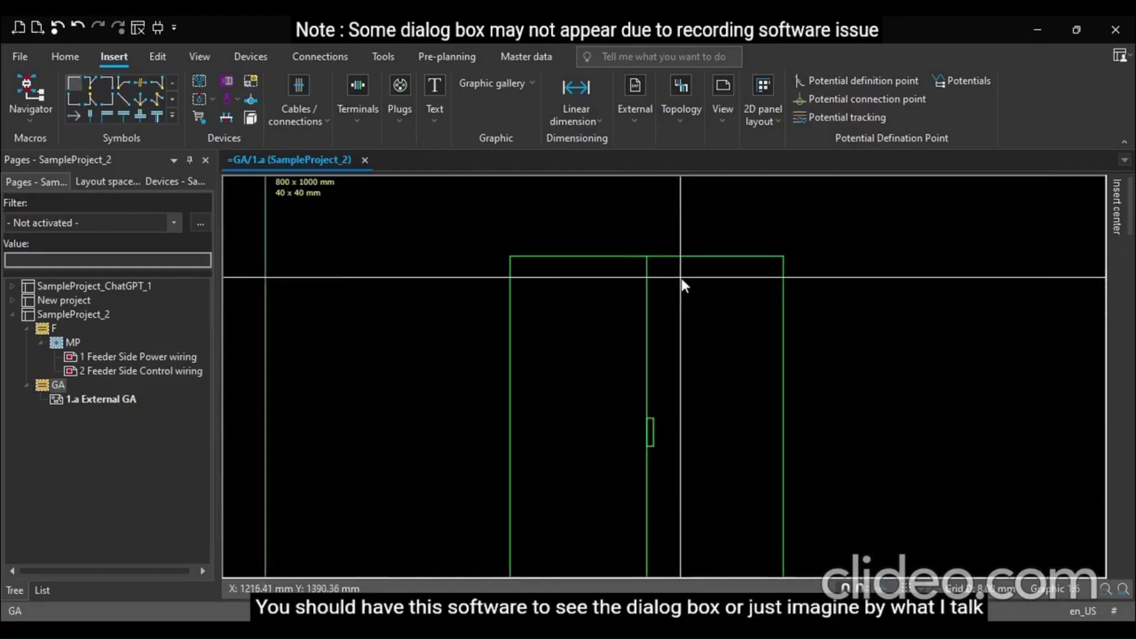
scroll(680, 278, "up", 4)
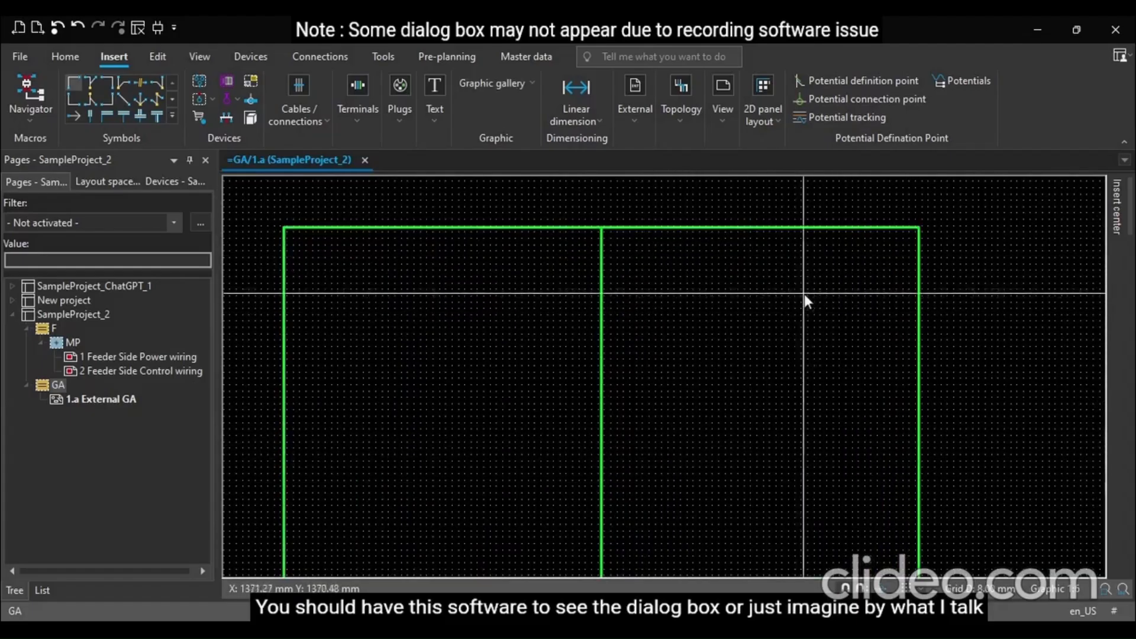
Draw a rectangle in the upper part of the right-hand door
left_click(513, 126)
left_click(630, 263)
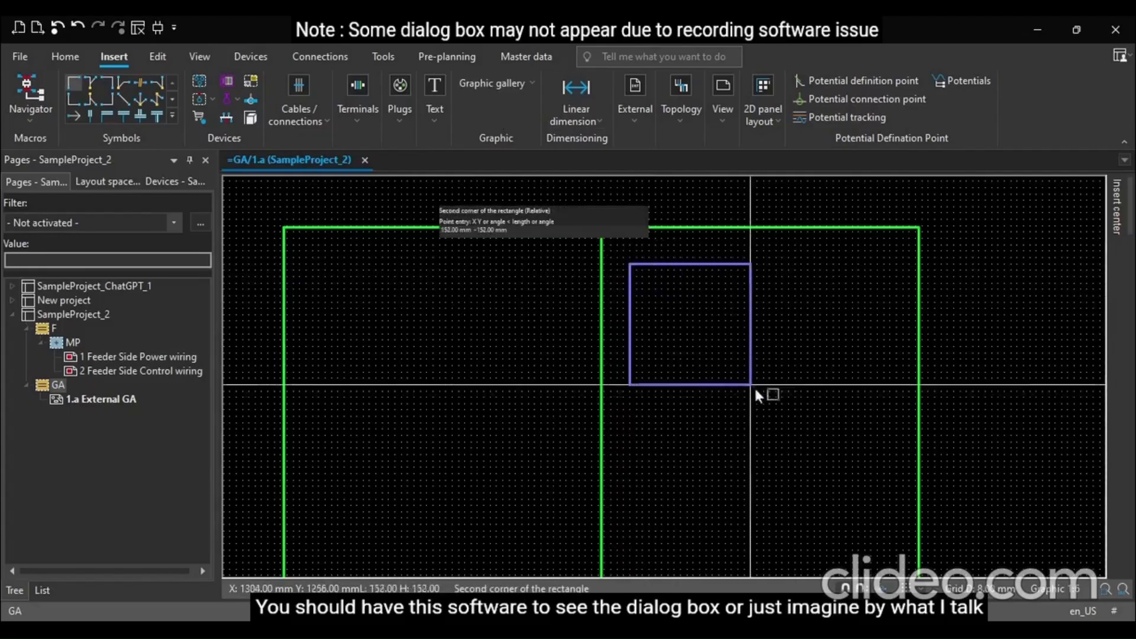
left_click(890, 455)
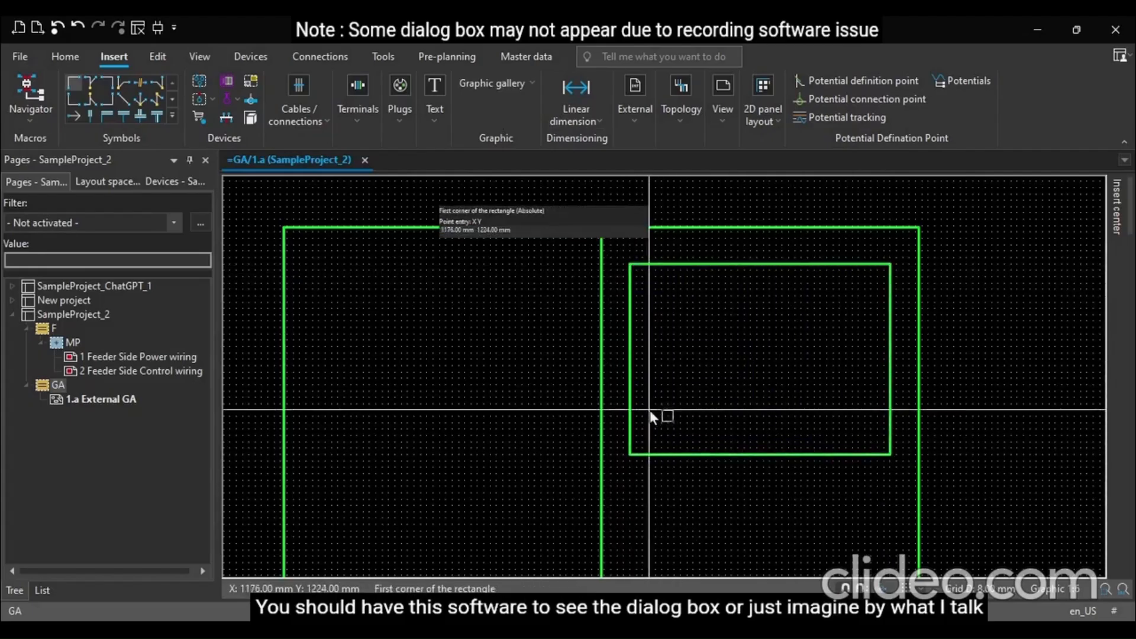
scroll(599, 308, "down", 1)
scroll(598, 303, "down", 1)
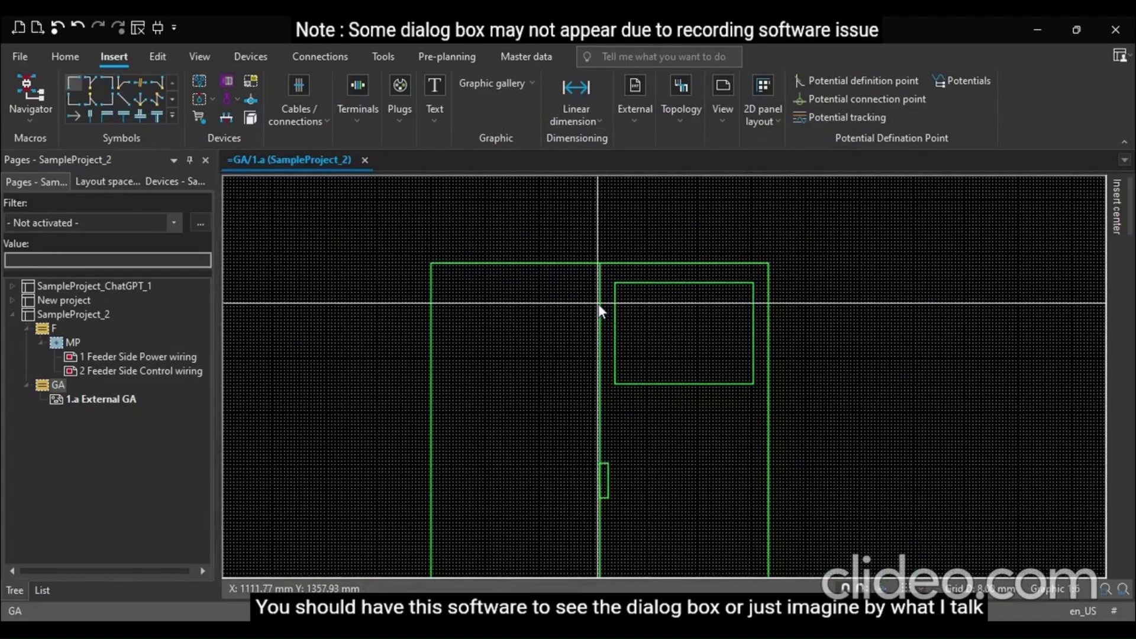
scroll(598, 304, "down", 2)
scroll(598, 379, "up", 2)
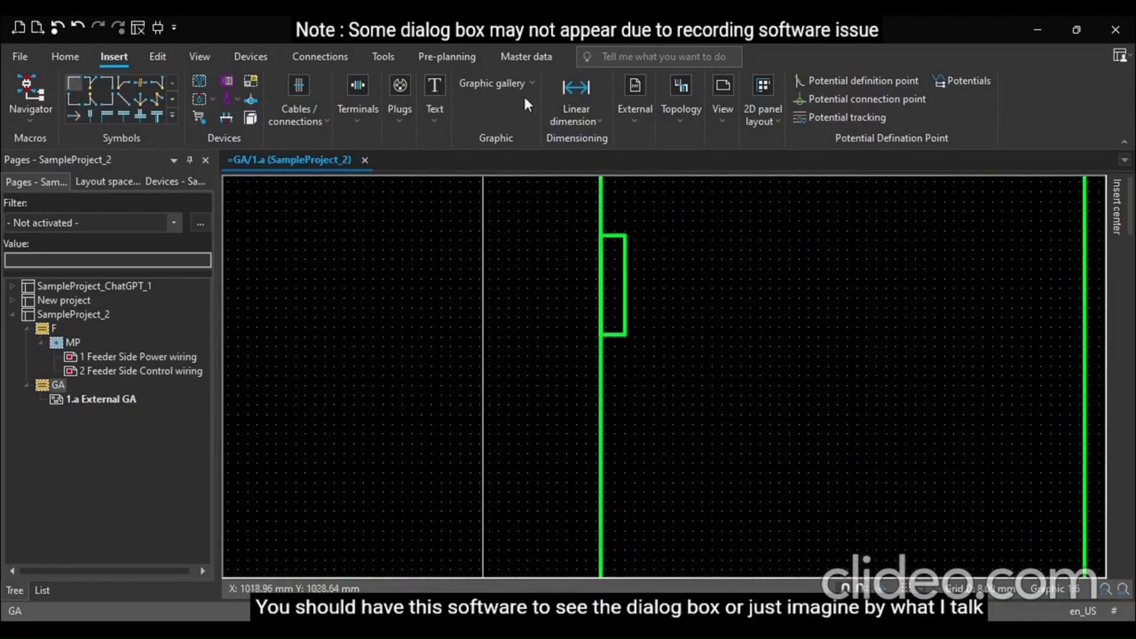
left_click(480, 161)
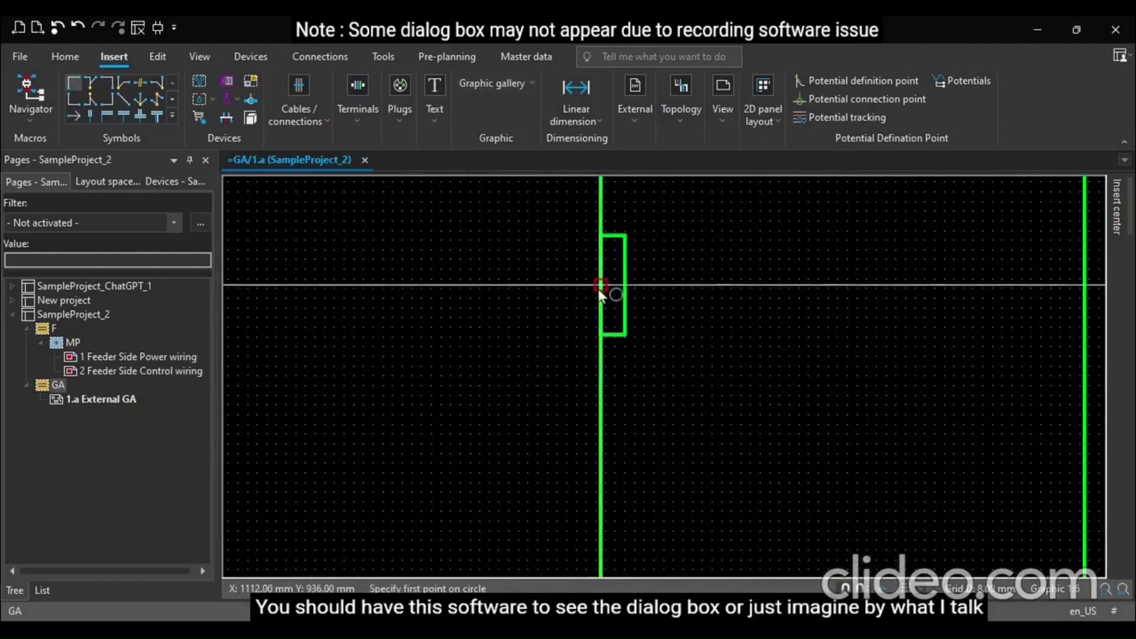
left_click(612, 286)
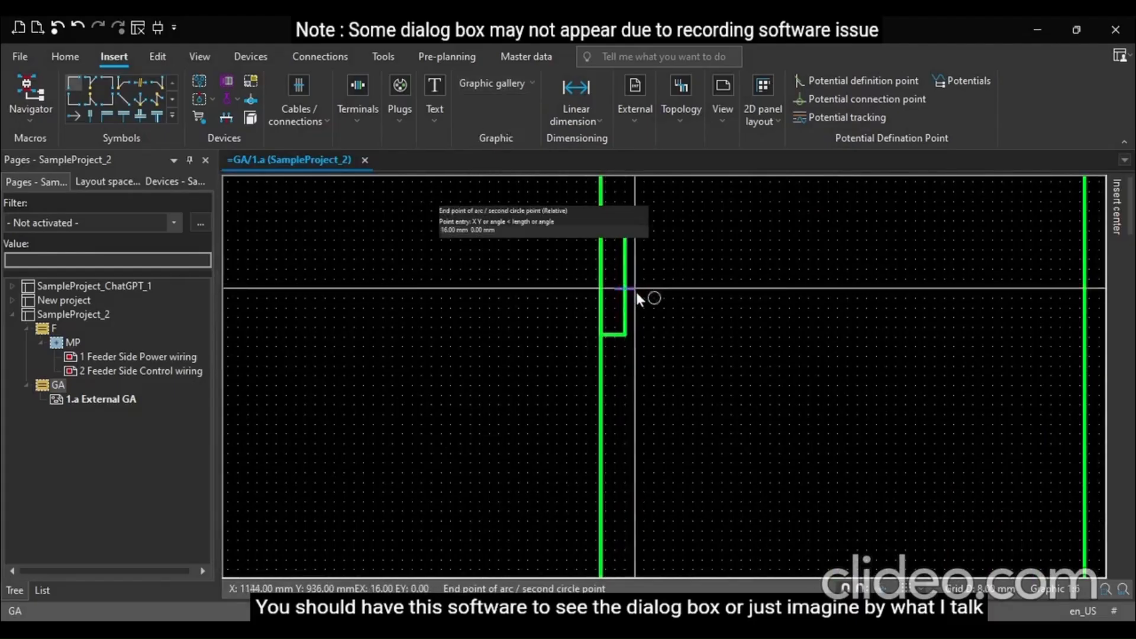
key("Escape")
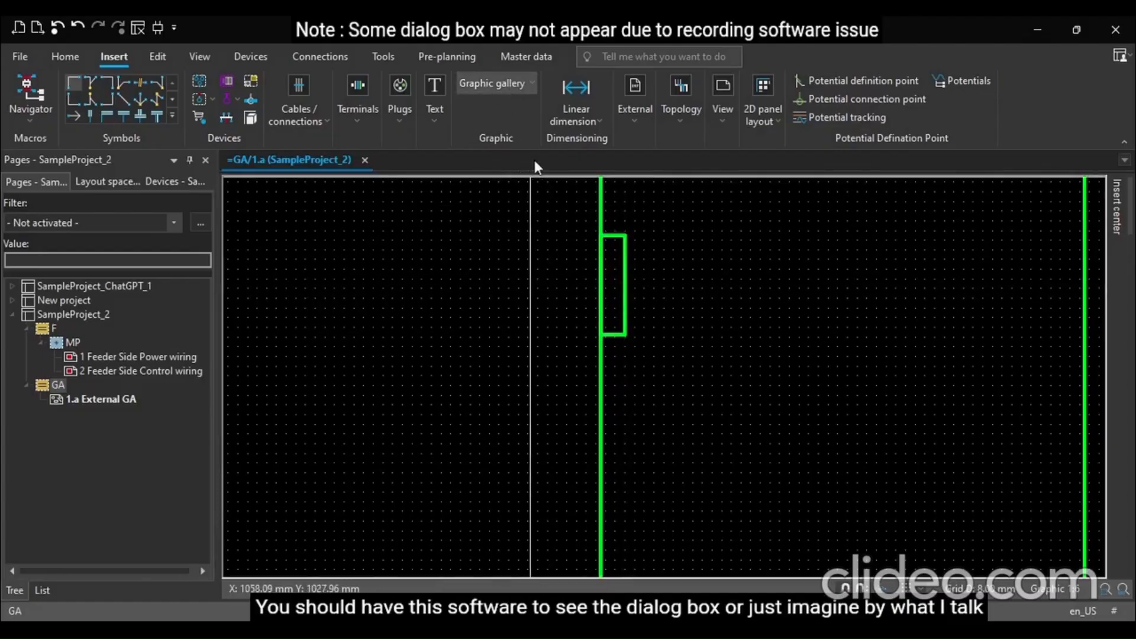
Draw a circle of about 18 mm radius beside the door handle, then delete it
left_click(465, 161)
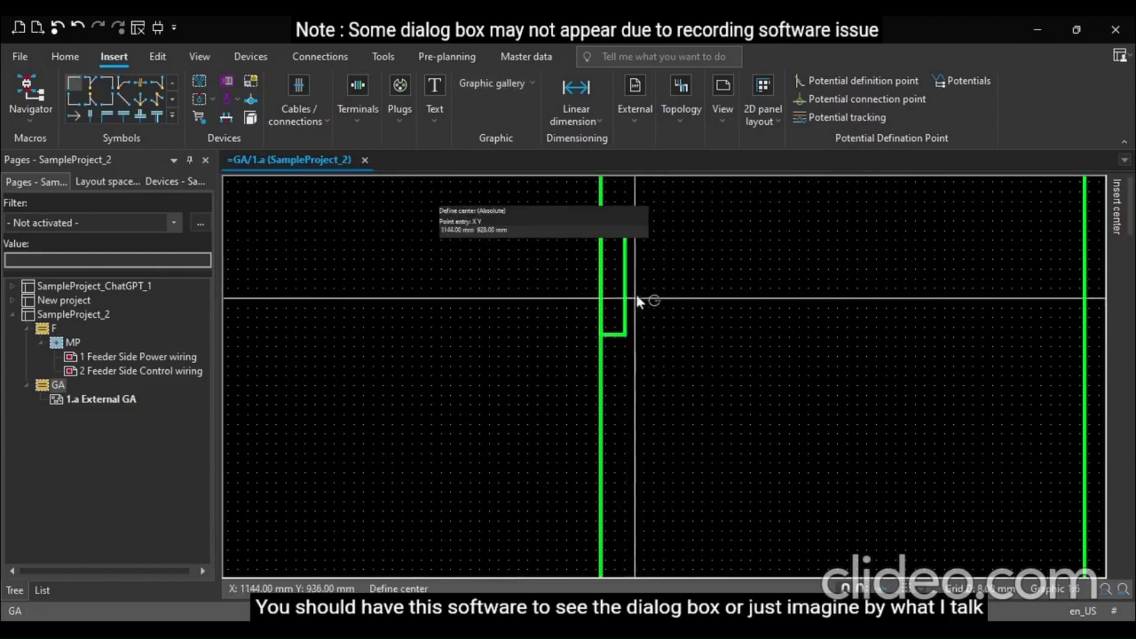
left_click(663, 289)
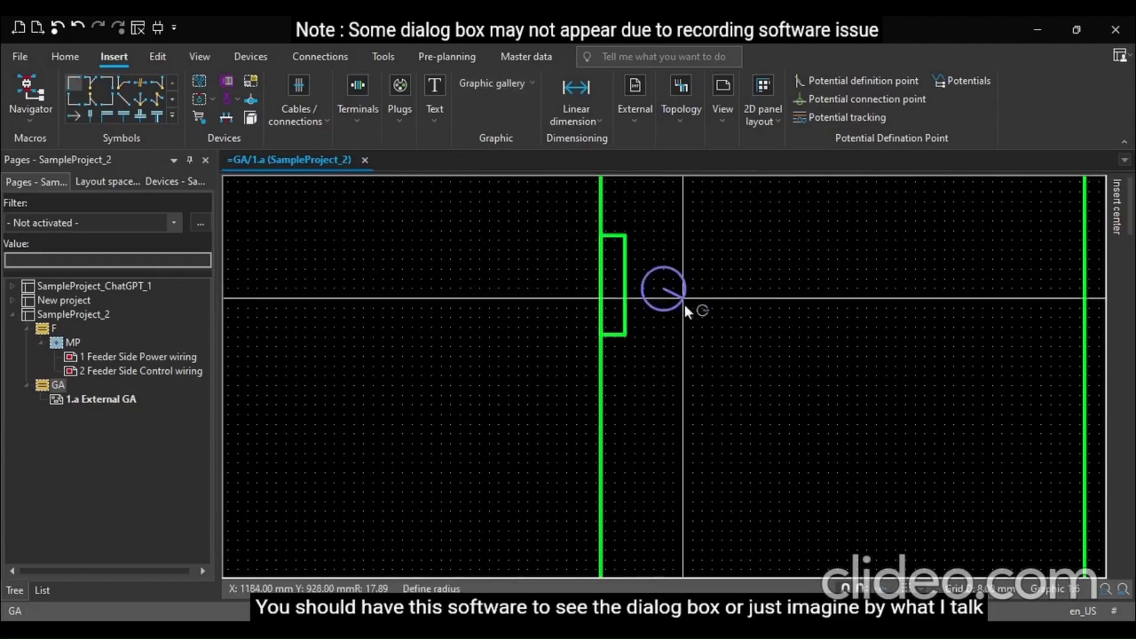
left_click(683, 303)
key("Escape")
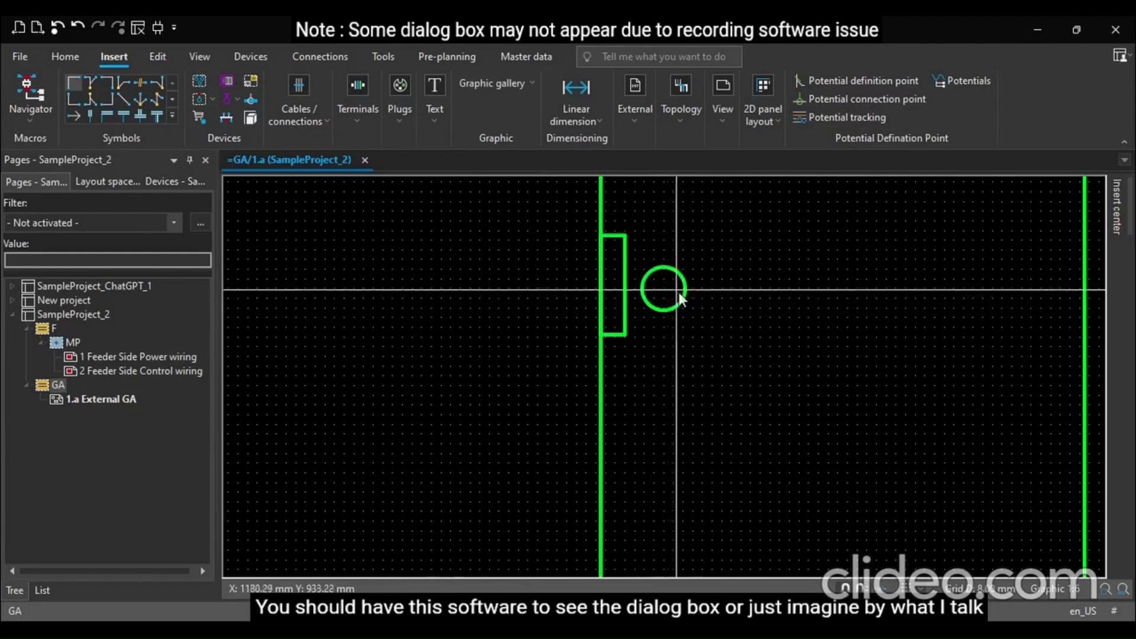
left_click(681, 300)
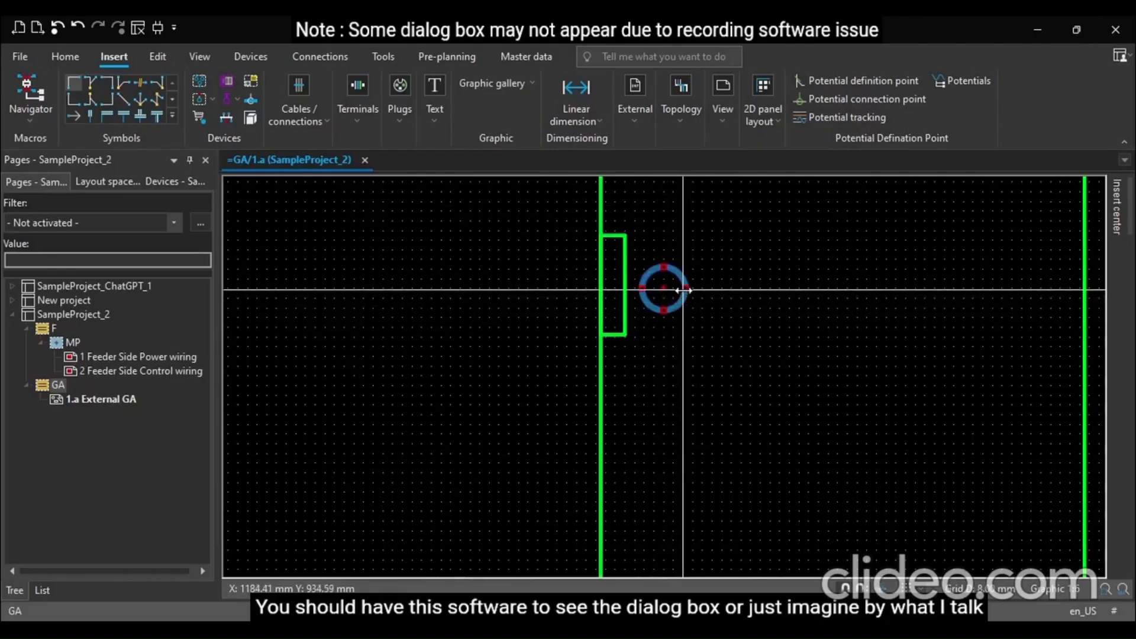
left_click(668, 288)
key("Delete")
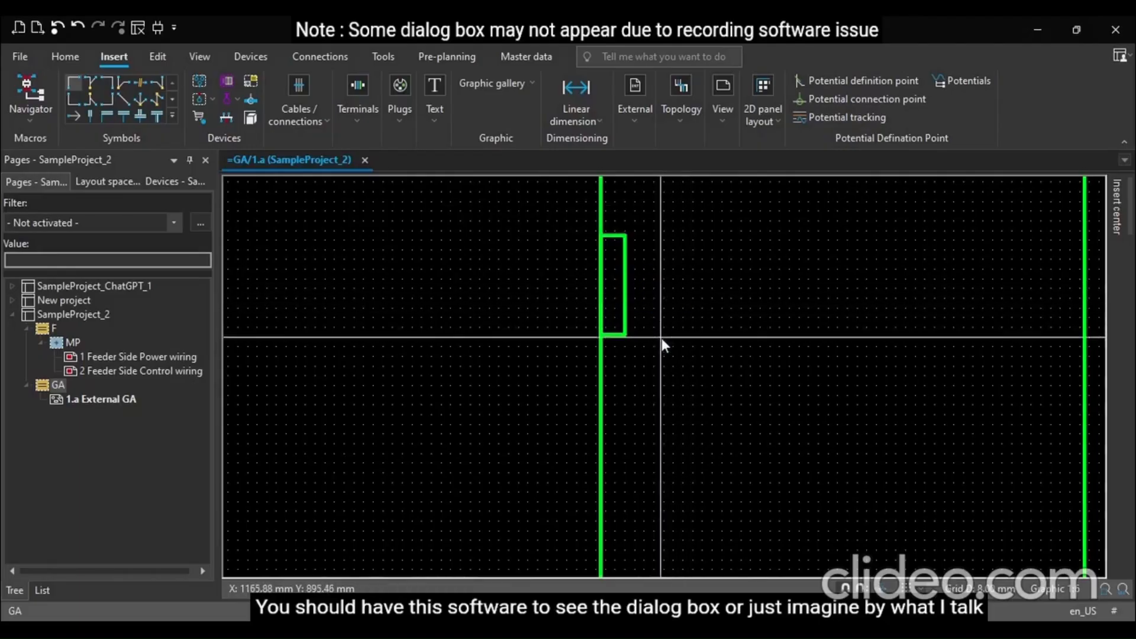
Draw a circle centred inside the door handle rectangle
scroll(617, 299, "up", 2)
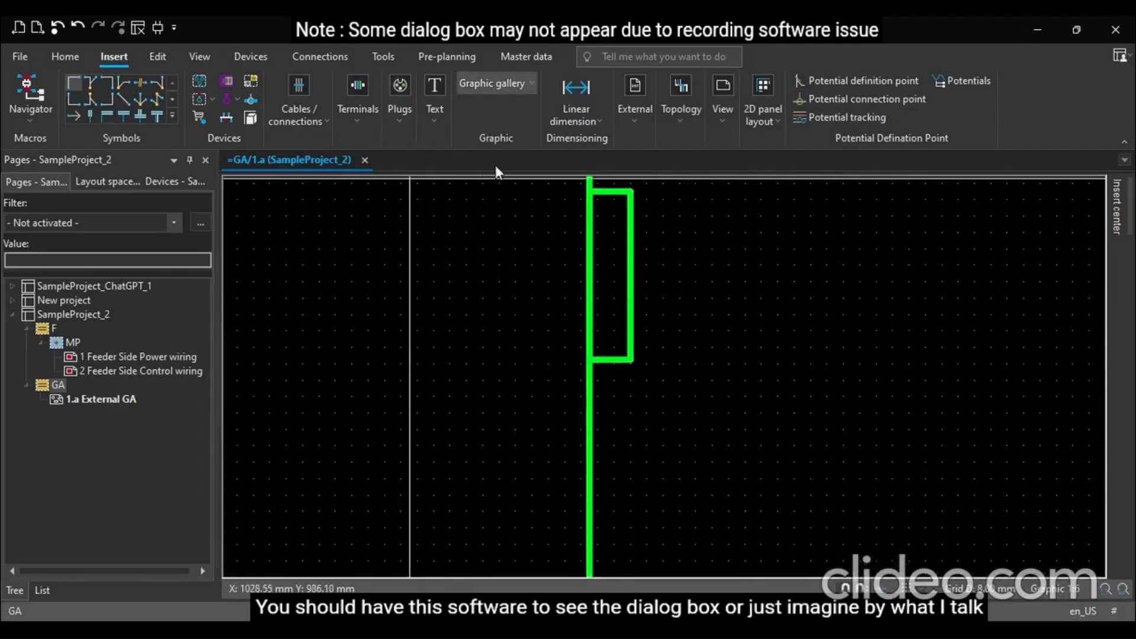
left_click(613, 281)
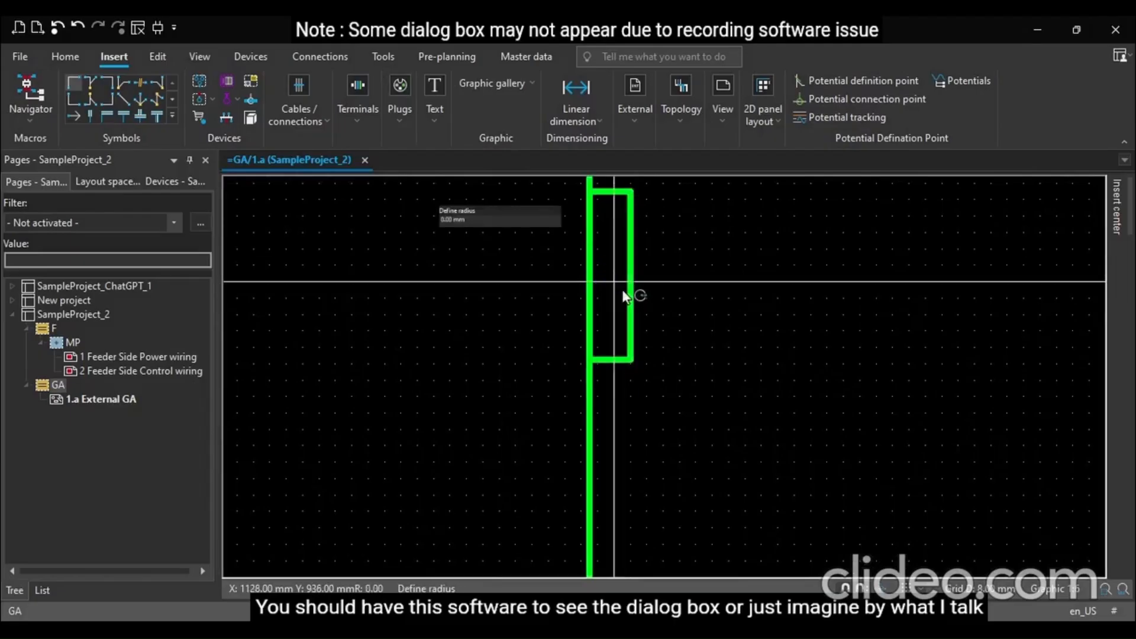
left_click(628, 291)
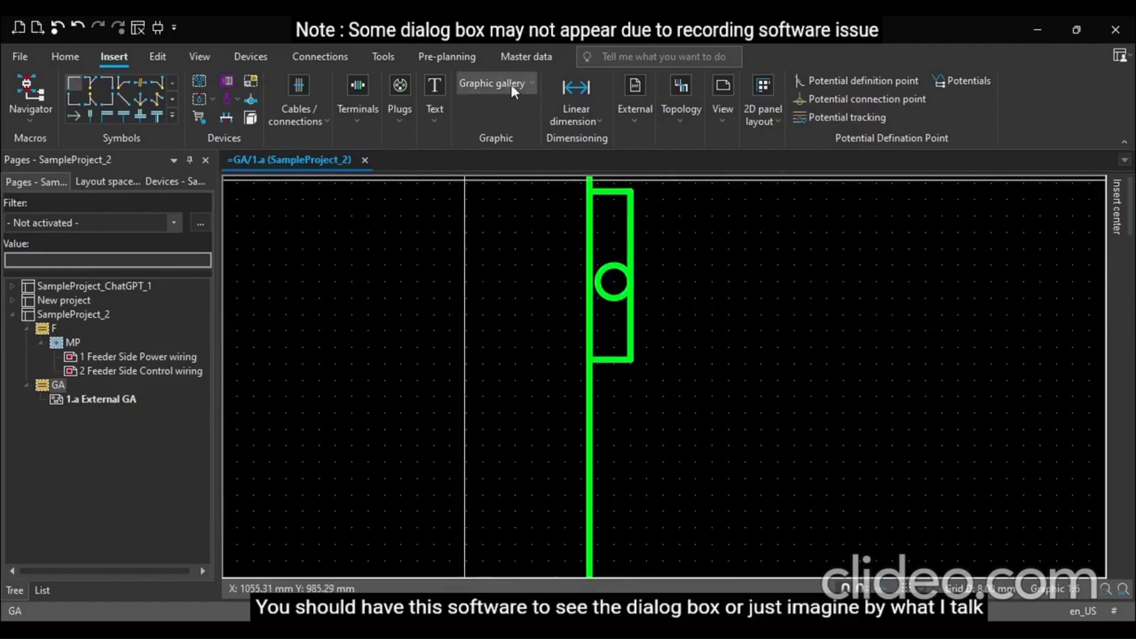
Draw a 56 x 16 mm rectangle as the handle bar, starting from the circle inside the door handle
left_click(509, 119)
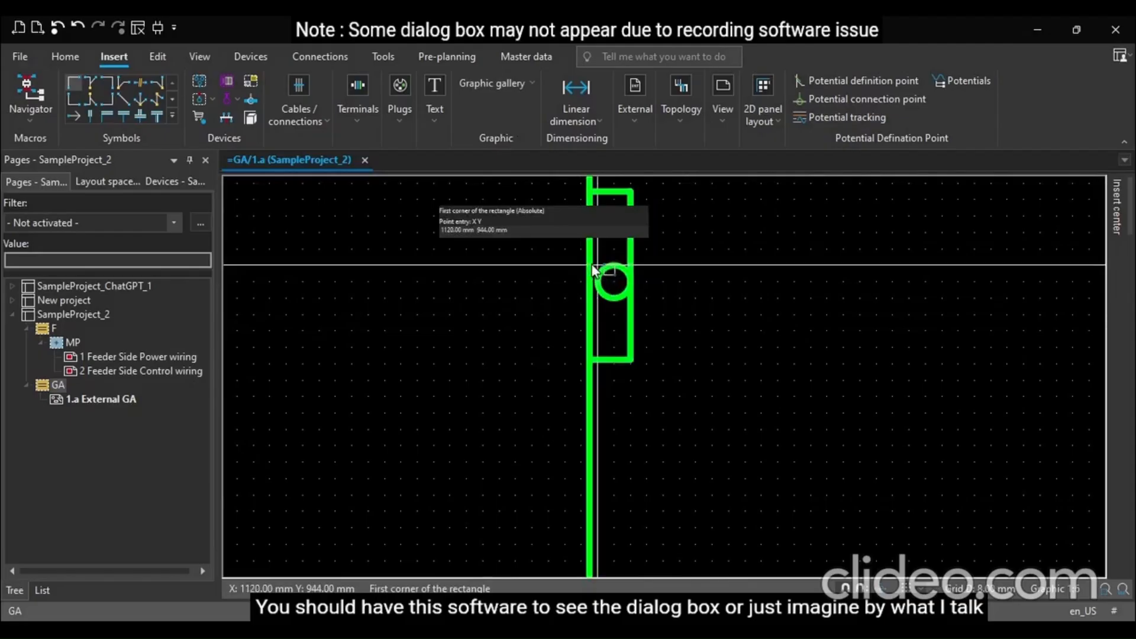
left_click(611, 267)
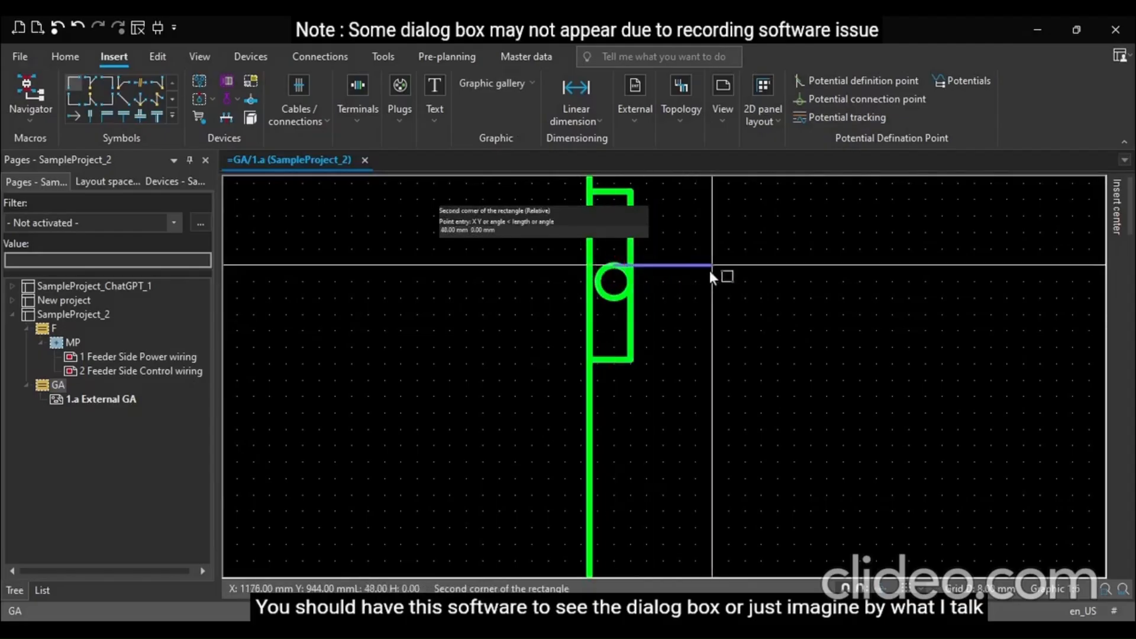
left_click(728, 295)
Zoom out and back in to inspect the door handle on the enclosure
scroll(610, 297, "down", 4)
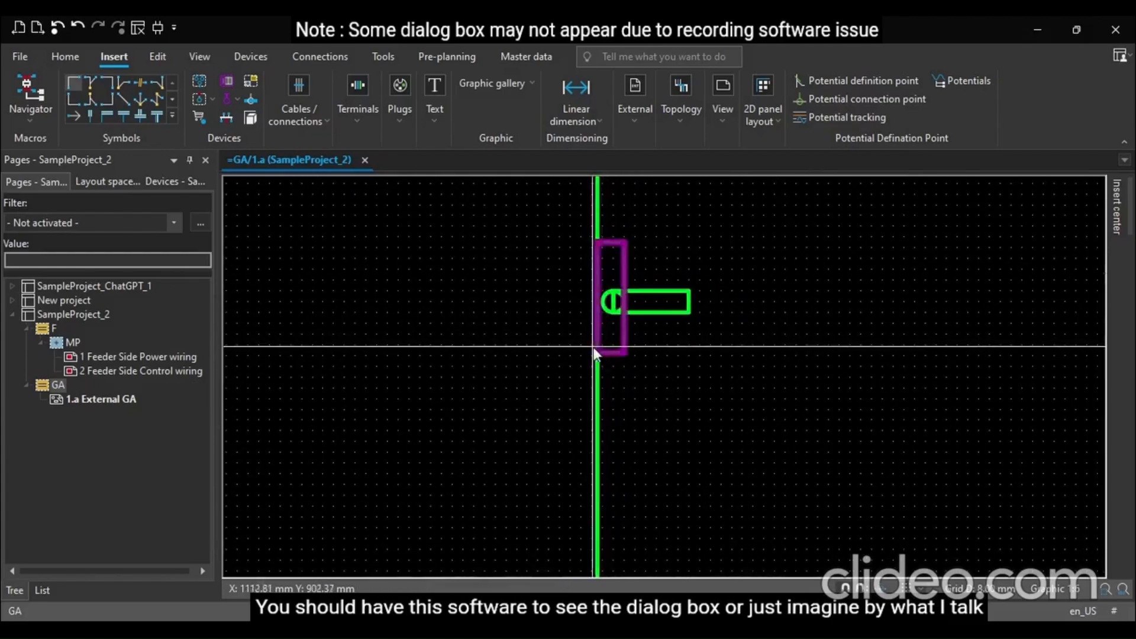
scroll(503, 307, "down", 7)
scroll(774, 421, "down", 3)
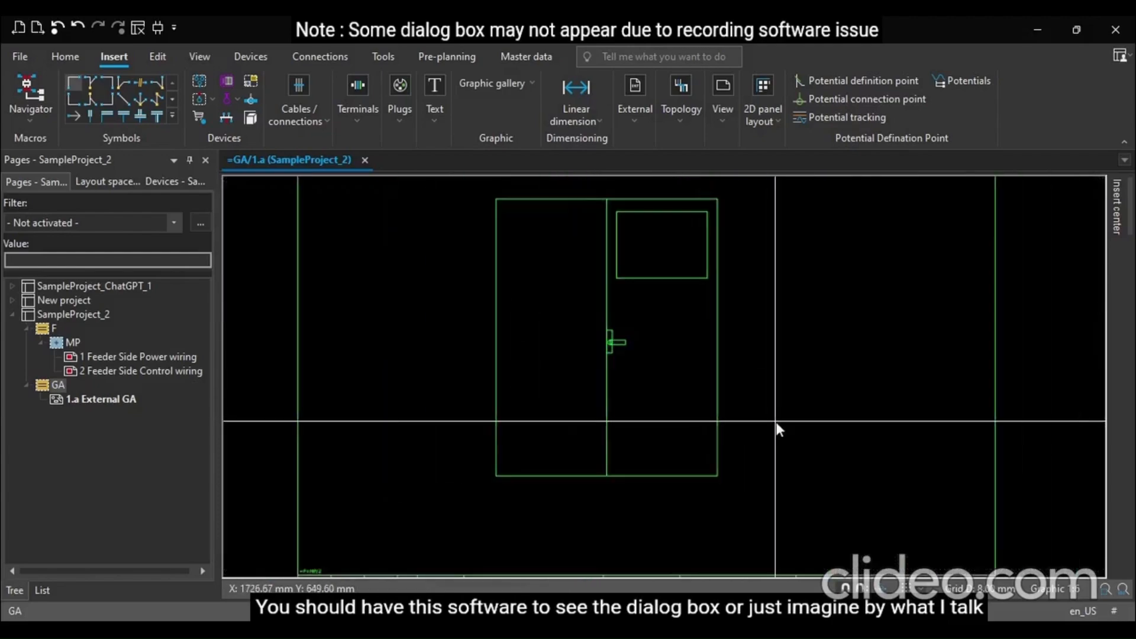
scroll(616, 292, "up", 2)
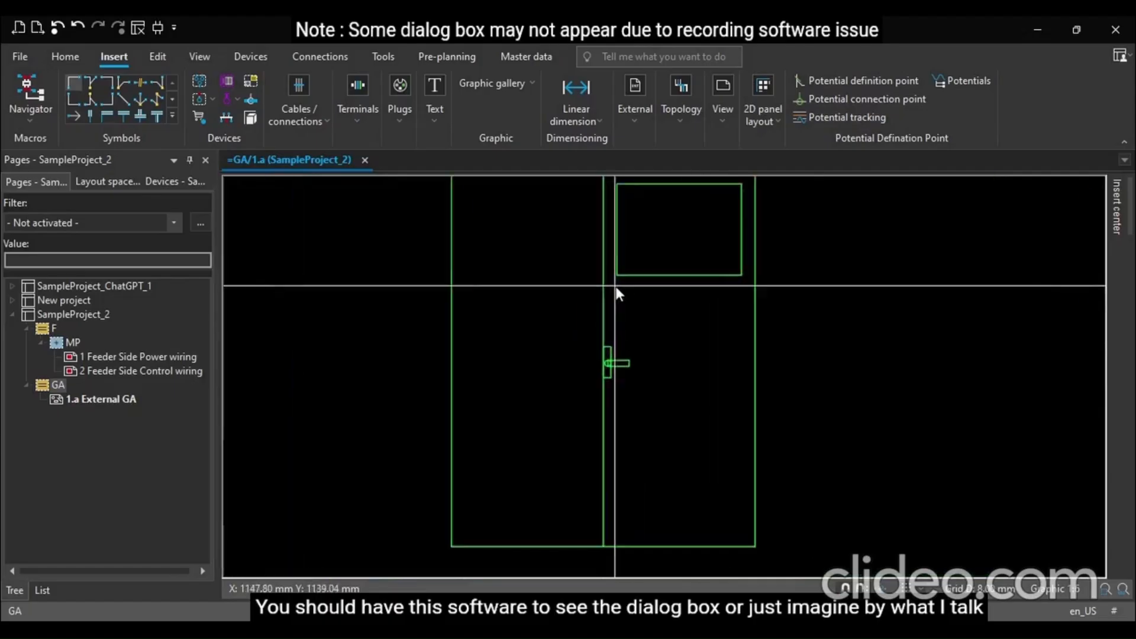
scroll(595, 310, "up", 1)
scroll(594, 308, "up", 1)
scroll(605, 347, "up", 3)
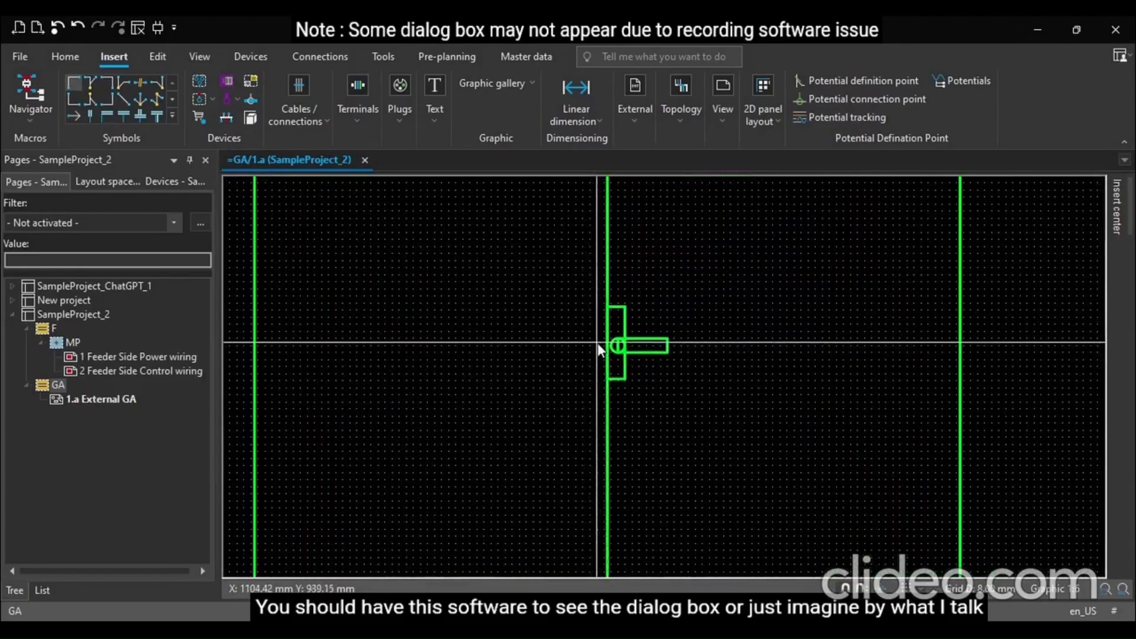
scroll(600, 361, "up", 1)
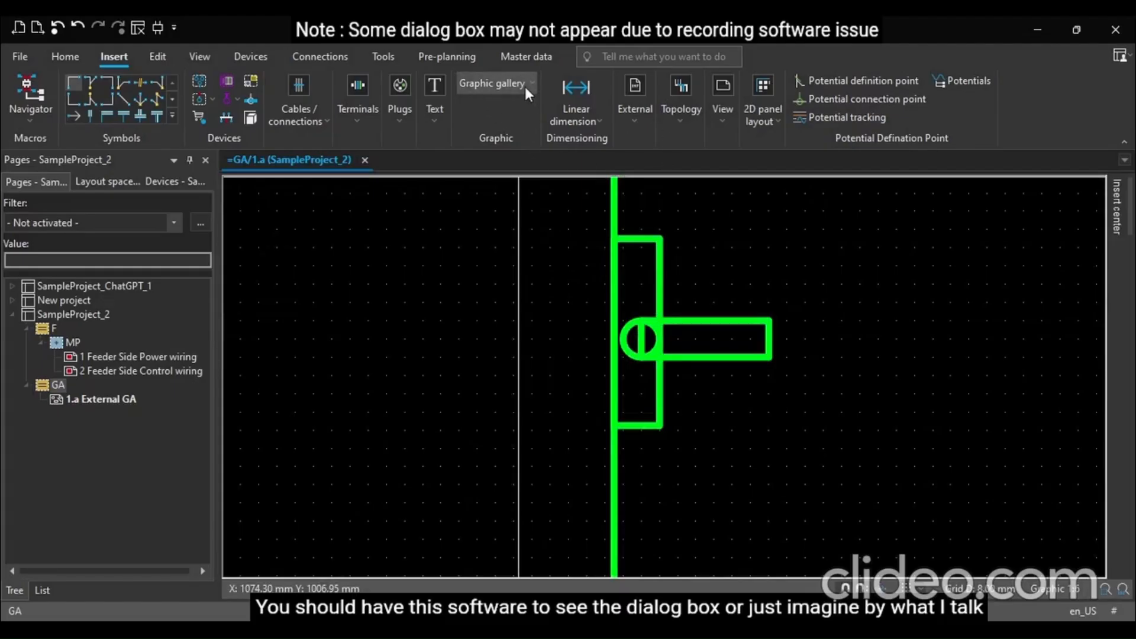
Trim the handle bar's edge that lies inside the handle circle
left_click(172, 102)
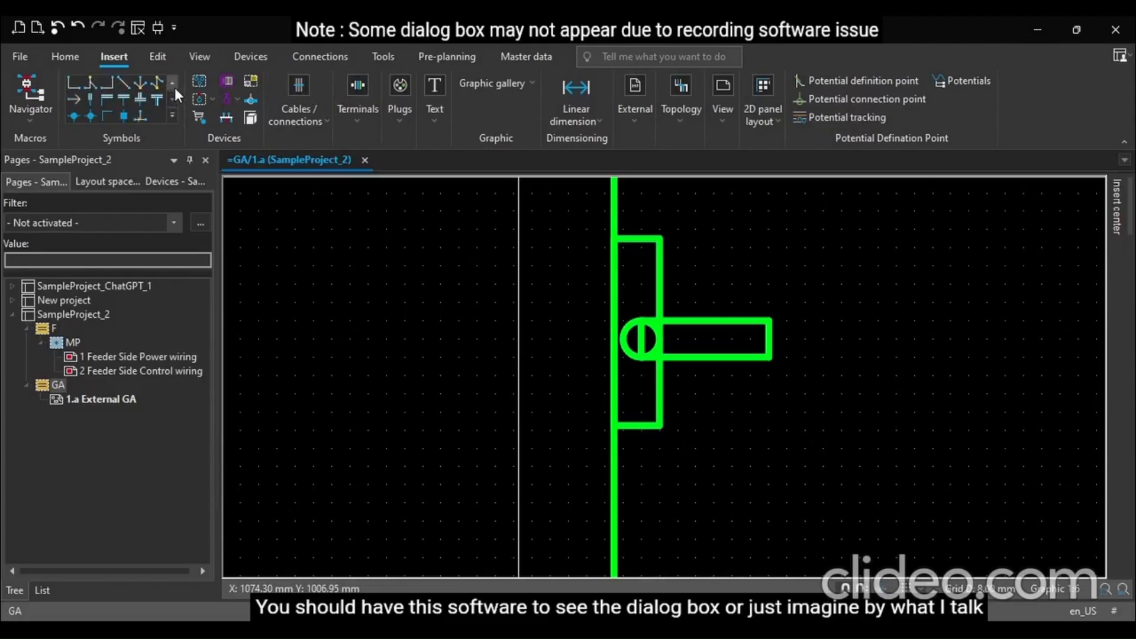
left_click(174, 86)
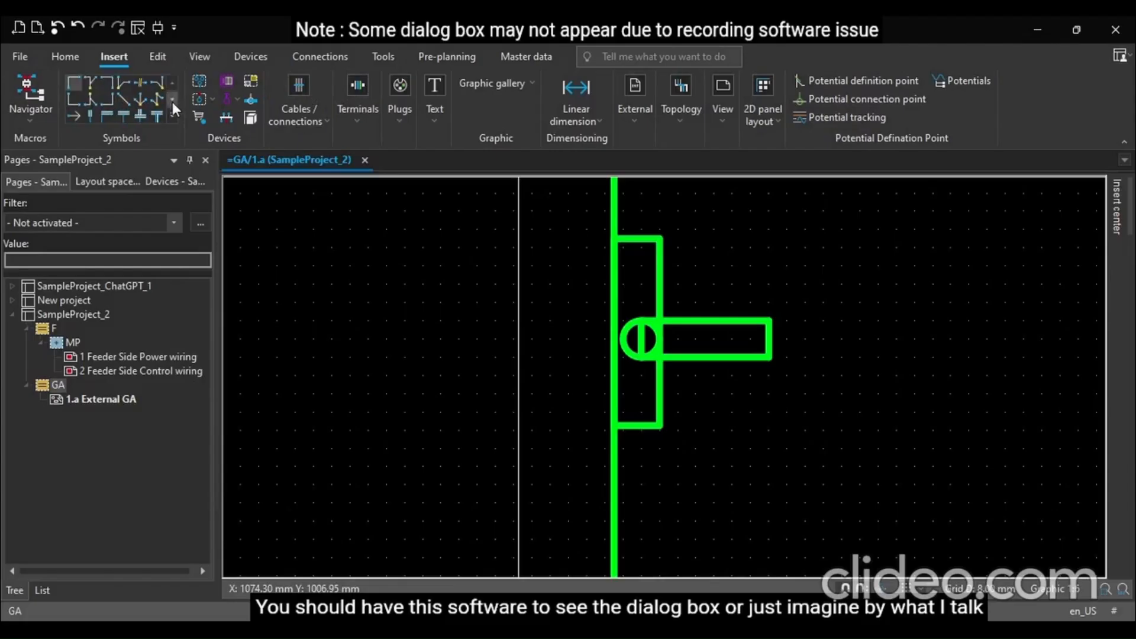
left_click(172, 102)
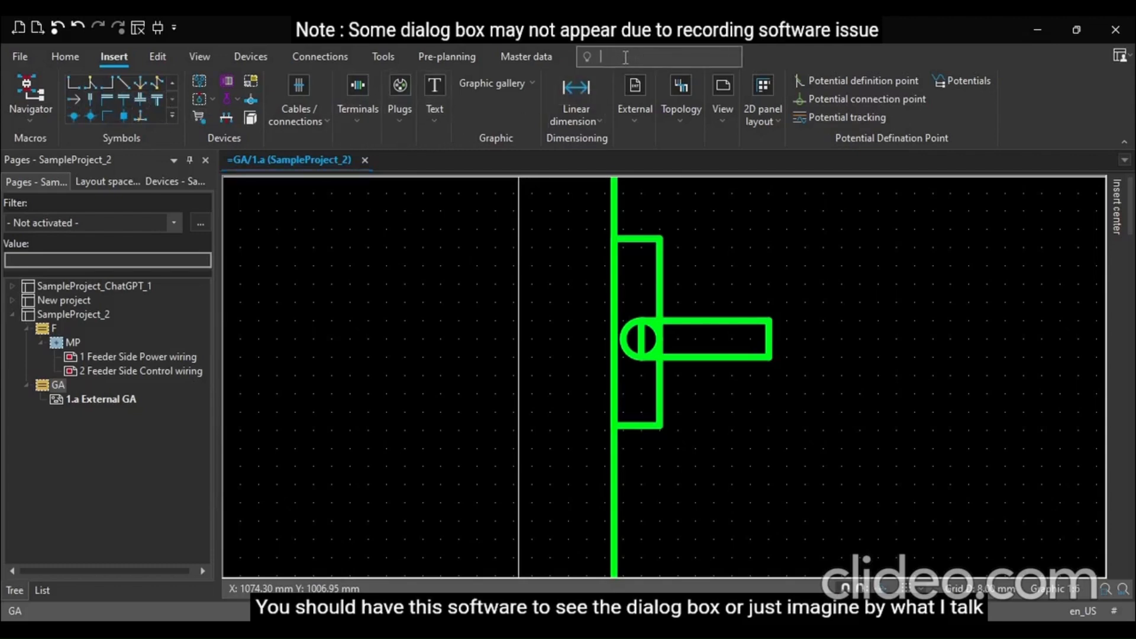
left_click(600, 108)
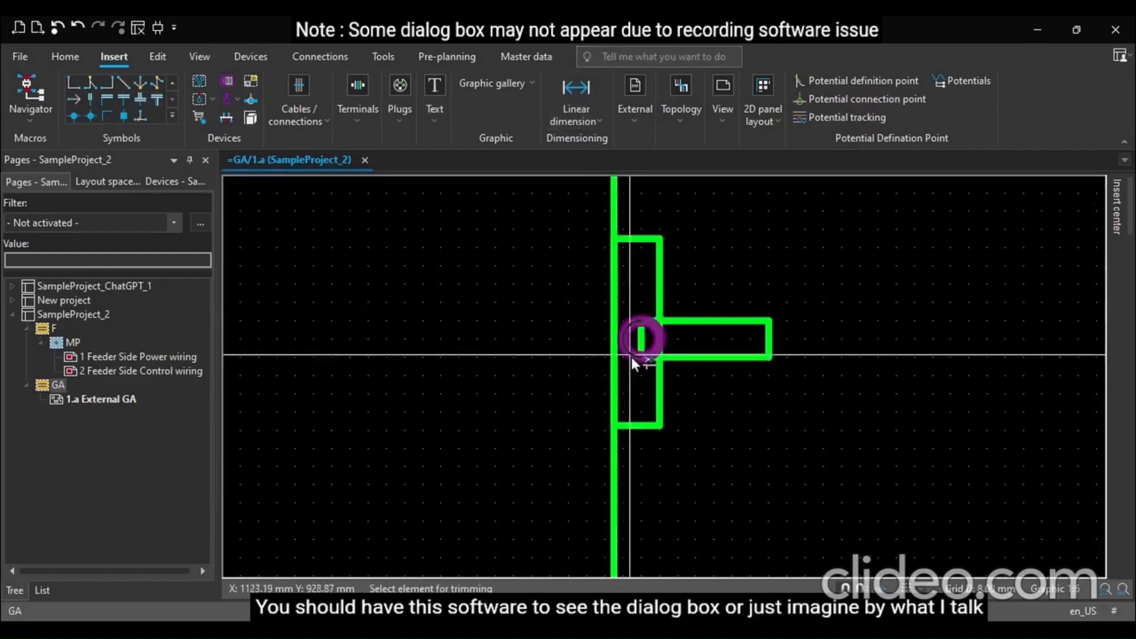
scroll(645, 346, "up", 2)
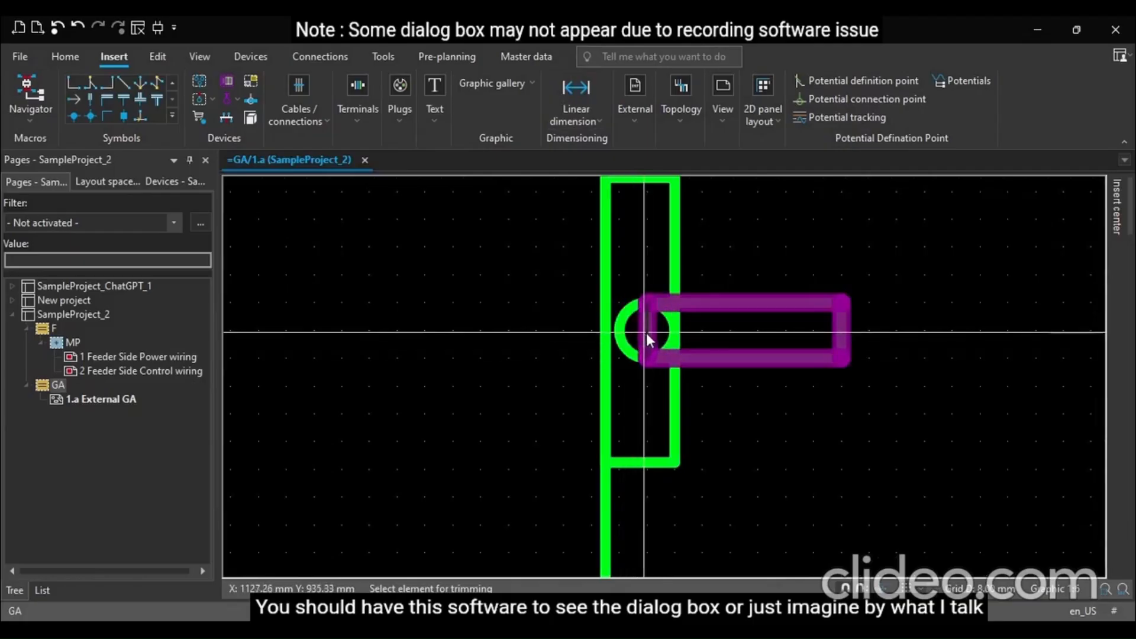
left_click(646, 337)
scroll(805, 392, "down", 3)
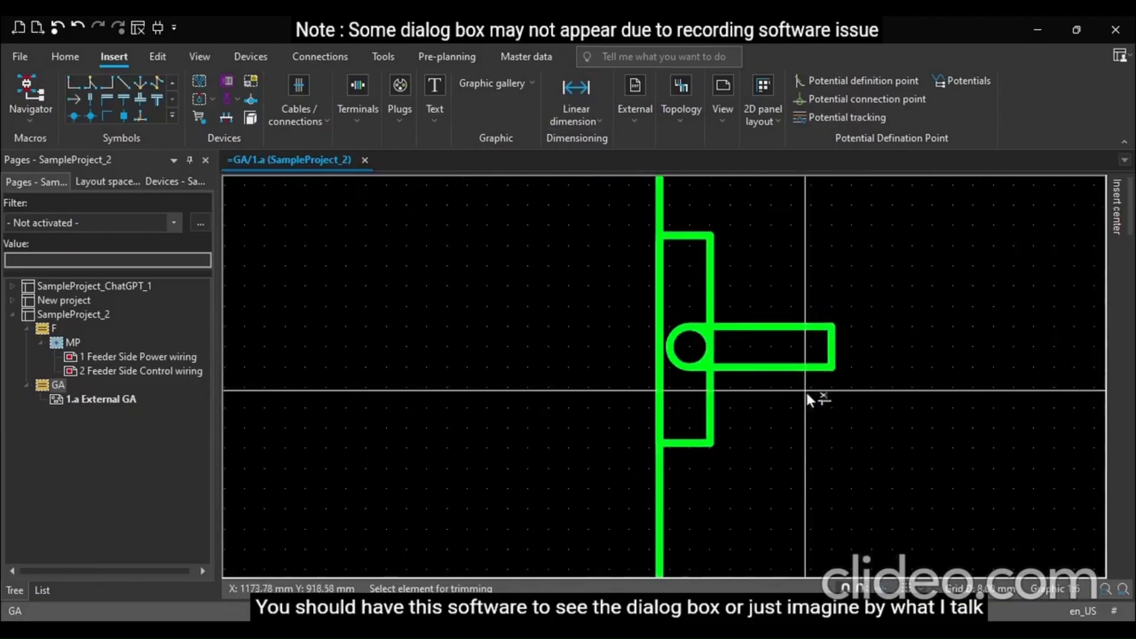
key("Escape")
Zoom out to review the whole enclosure, then zoom into the area below the door's upper rectangle
scroll(592, 366, "down", 2)
scroll(659, 378, "up", 4)
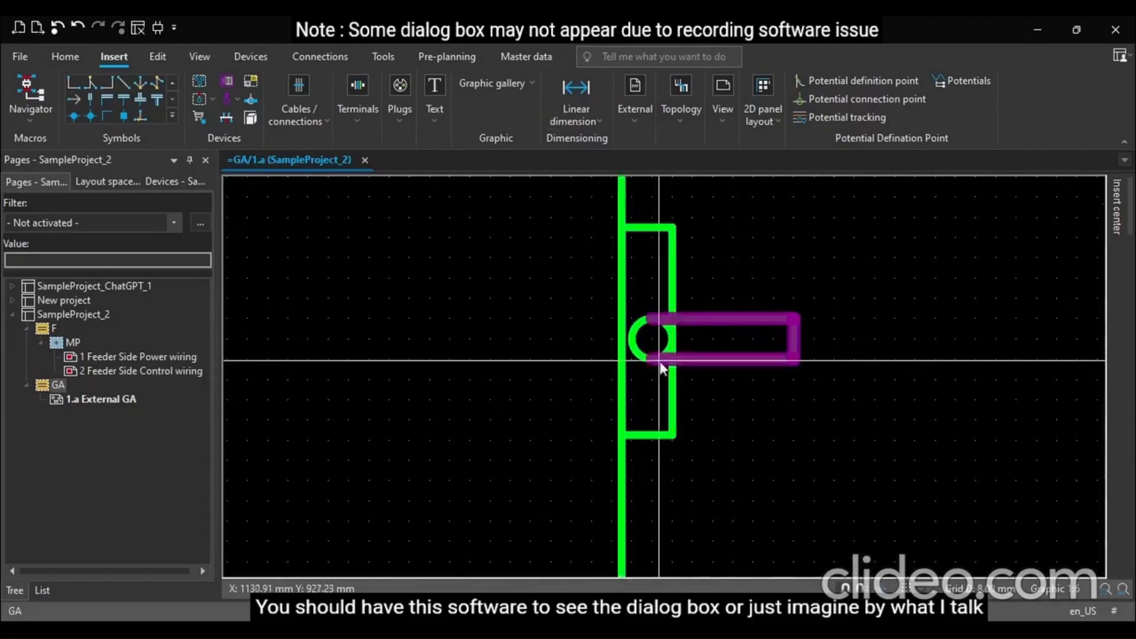
scroll(556, 372, "down", 2)
scroll(547, 371, "down", 4)
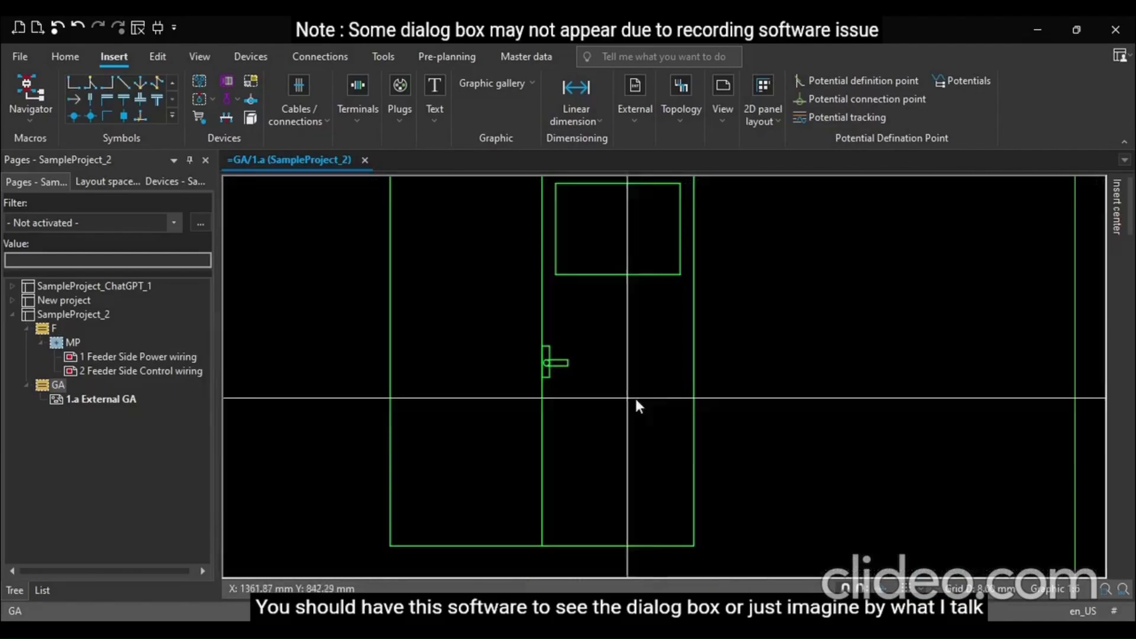
scroll(787, 401, "down", 1)
scroll(783, 400, "down", 2)
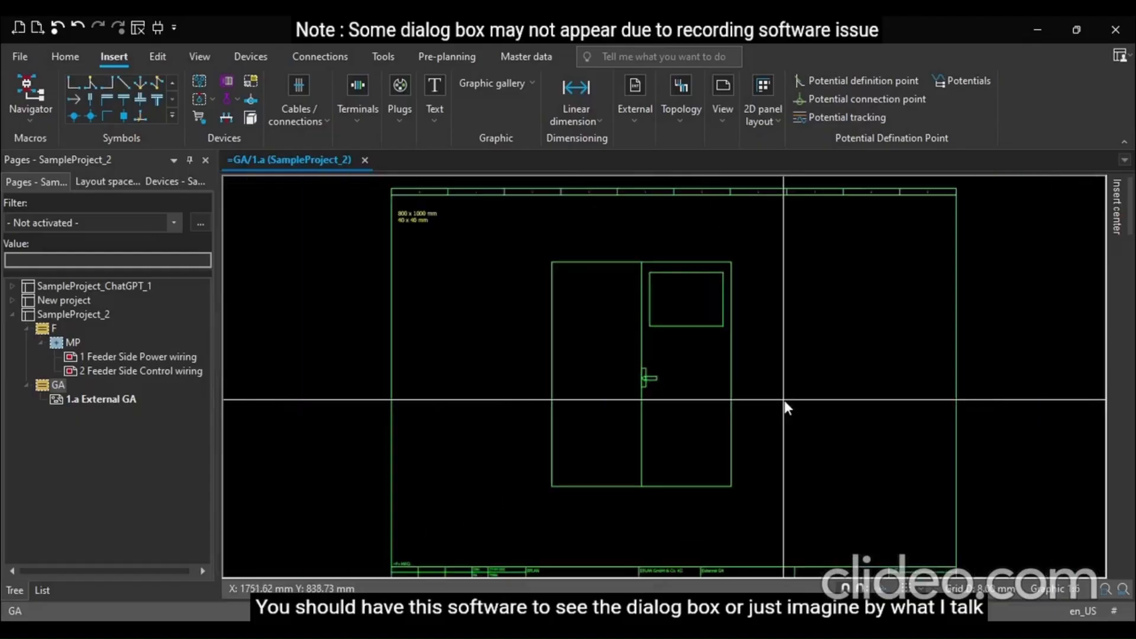
scroll(775, 335, "down", 1)
scroll(738, 330, "up", 5)
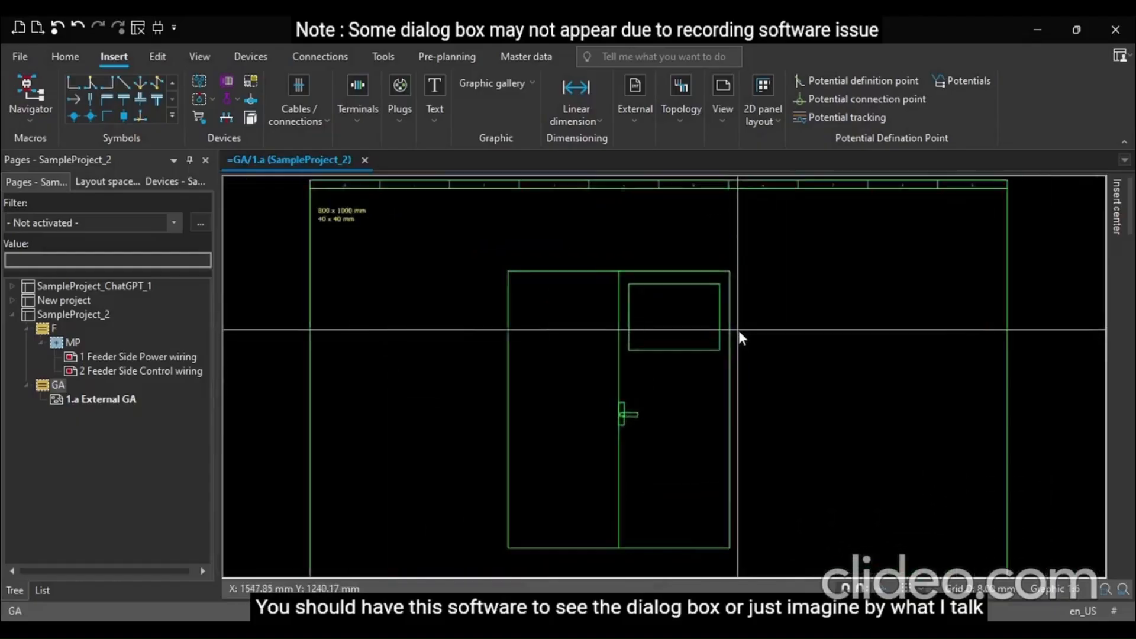
scroll(636, 427, "up", 2)
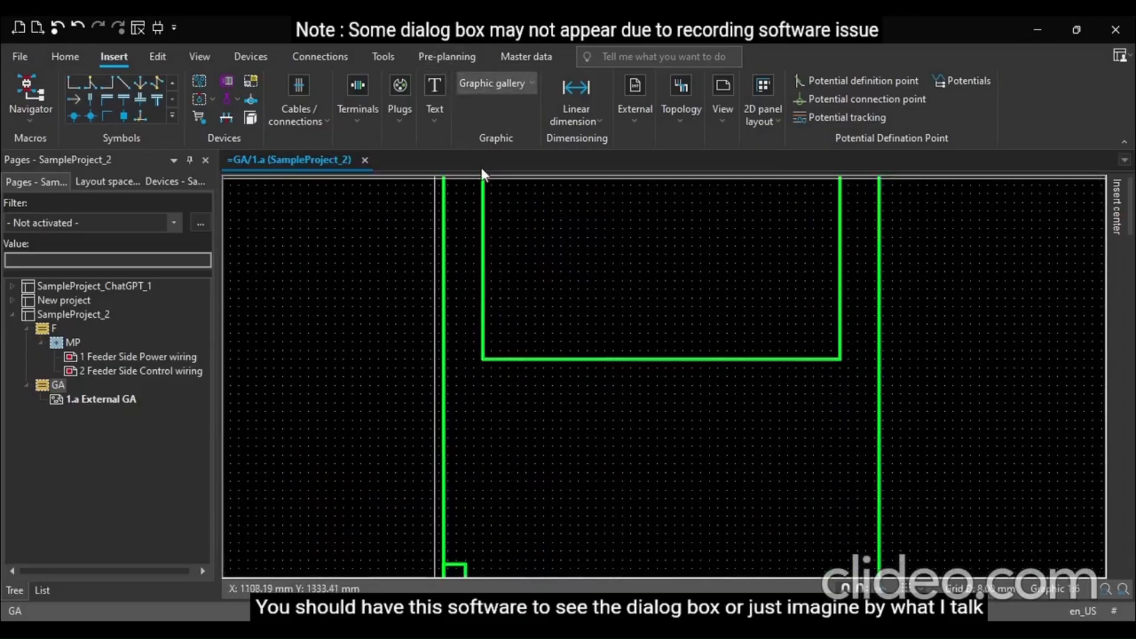
Draw a circle of 16 mm radius below the upper rectangle on the right-hand door
left_click(463, 156)
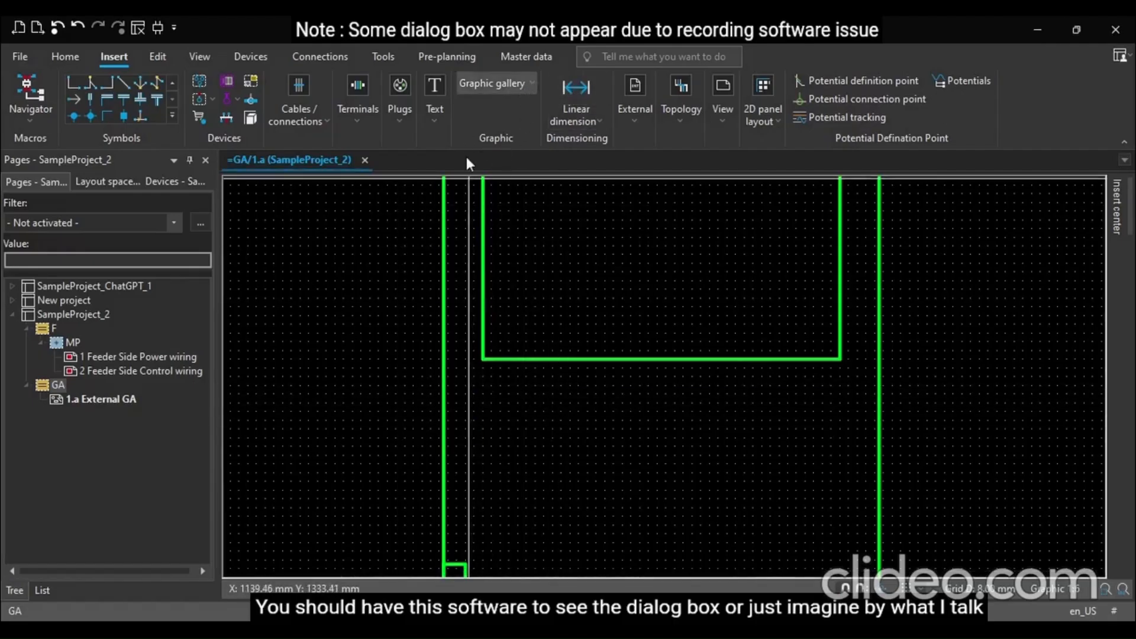
left_click(507, 421)
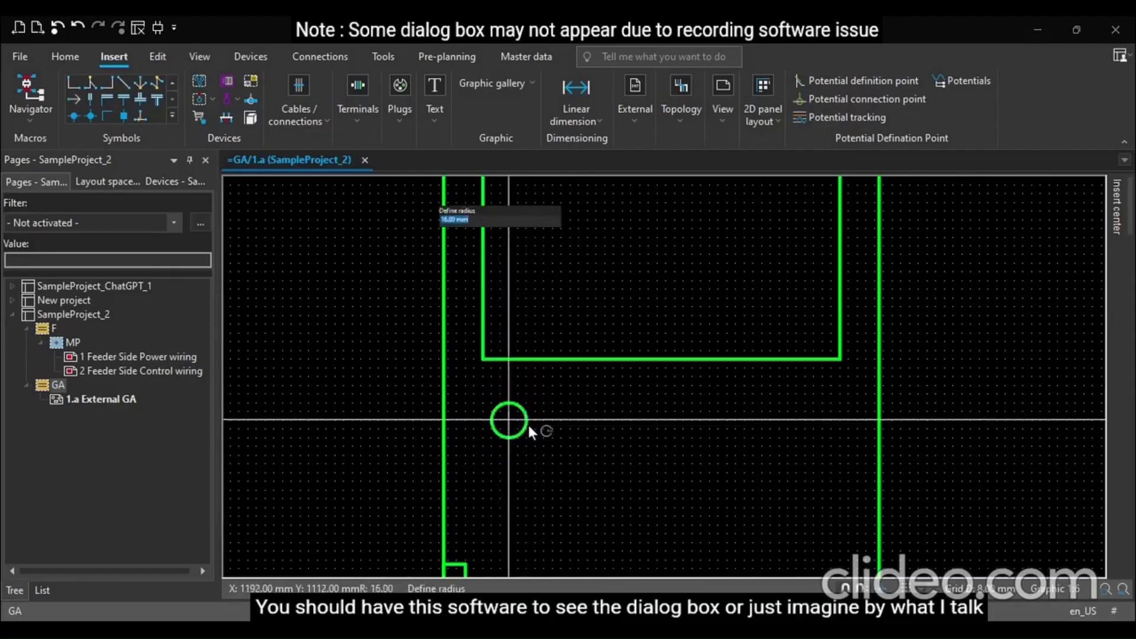
left_click(528, 425)
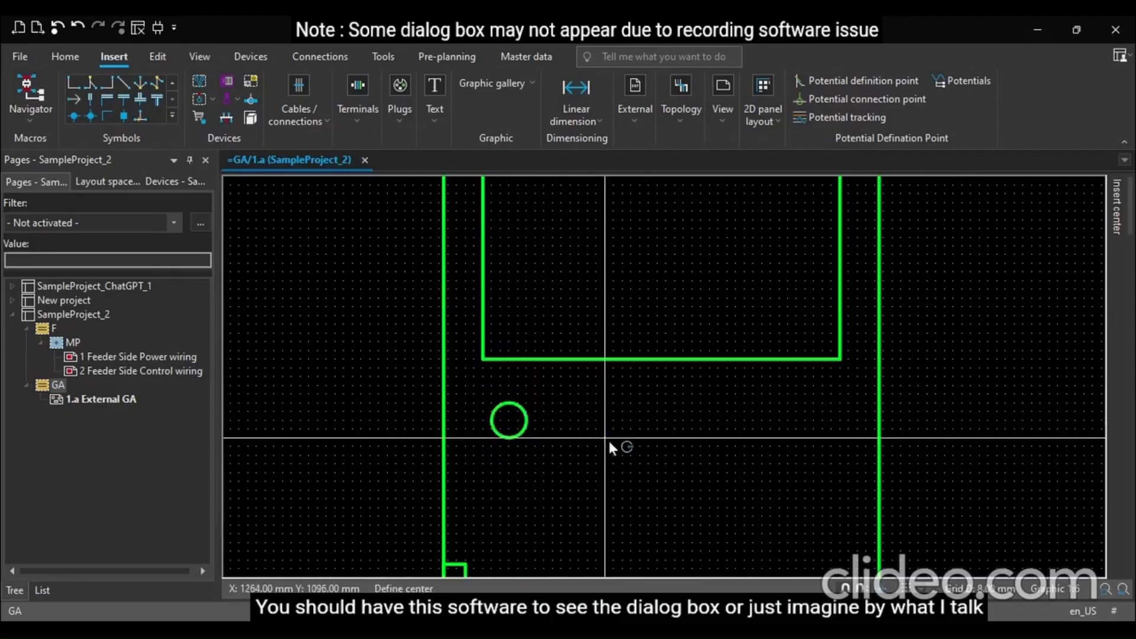
Draw a second circle of about 18 mm radius beside it, then delete it
left_click(562, 421)
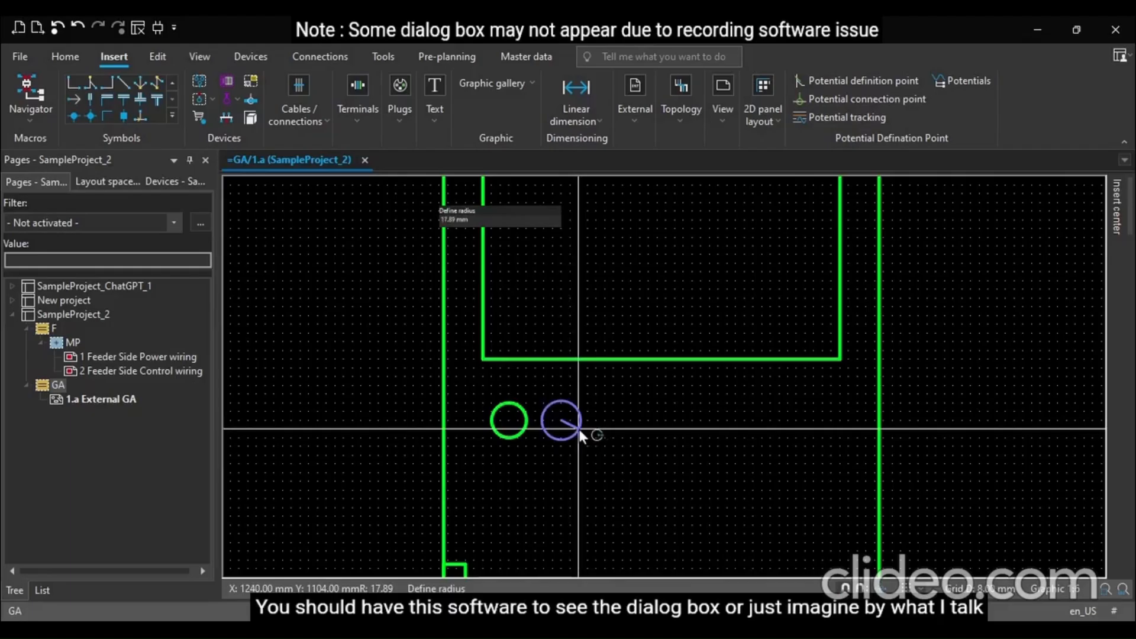
left_click(579, 428)
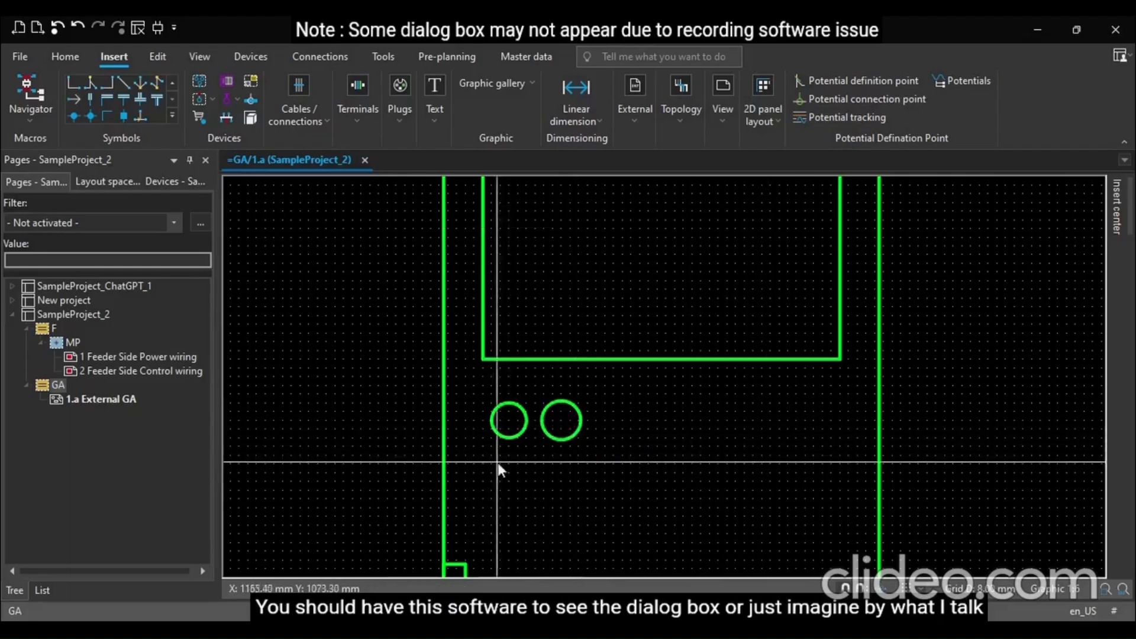
scroll(498, 452, "up", 1)
scroll(499, 453, "up", 1)
left_click(616, 431)
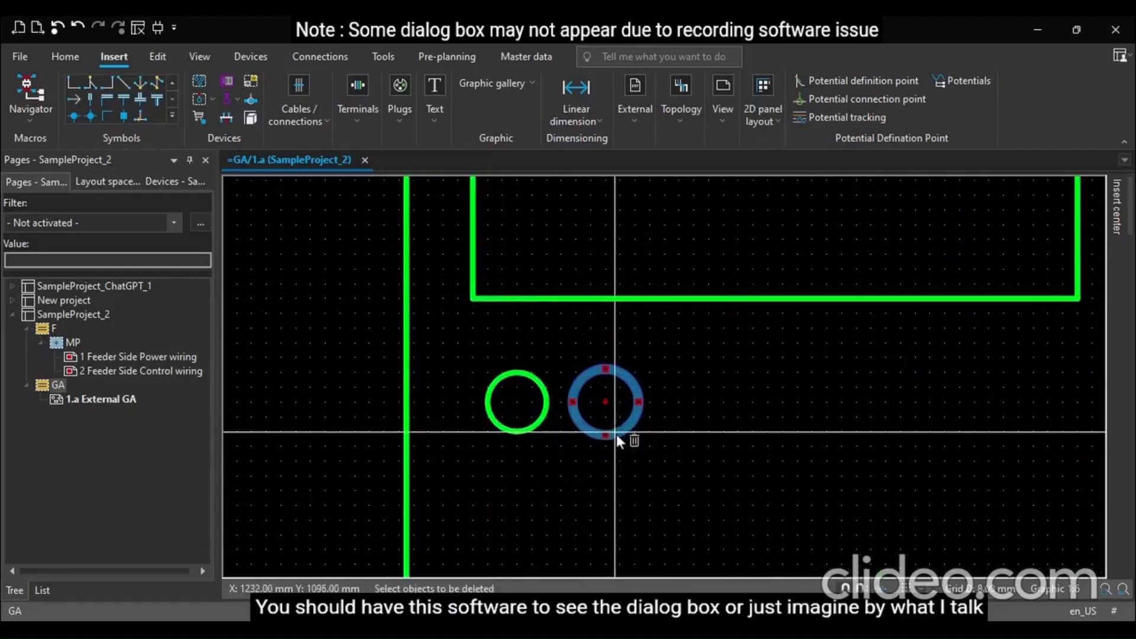
key("Delete")
Move the circle slightly to the right under the upper rectangle
scroll(523, 436, "down", 2)
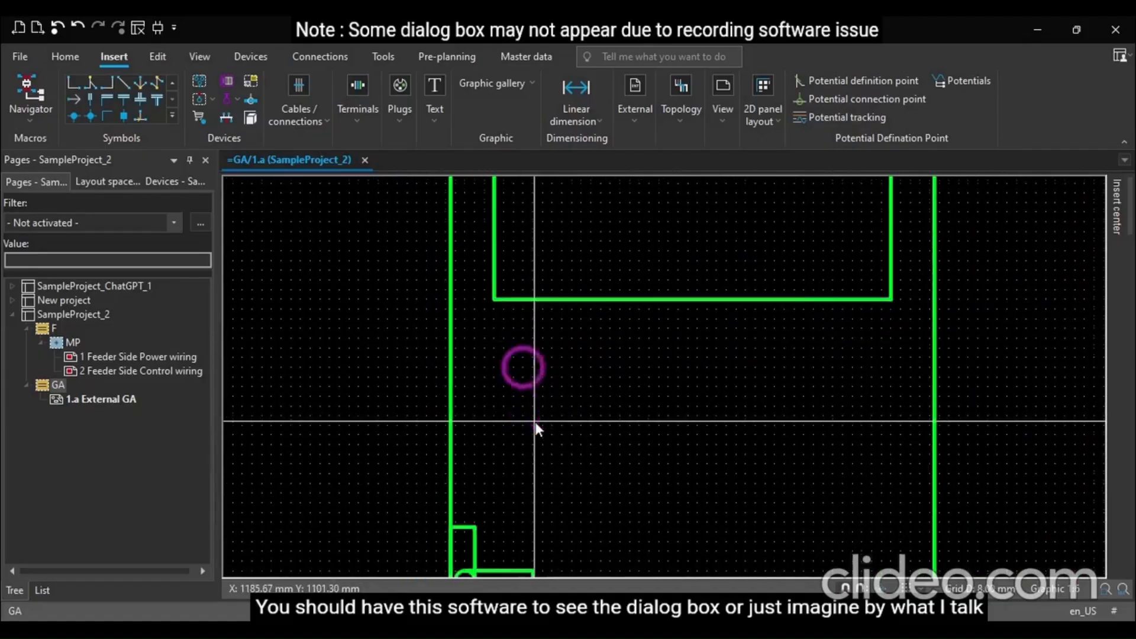
scroll(535, 417, "down", 1)
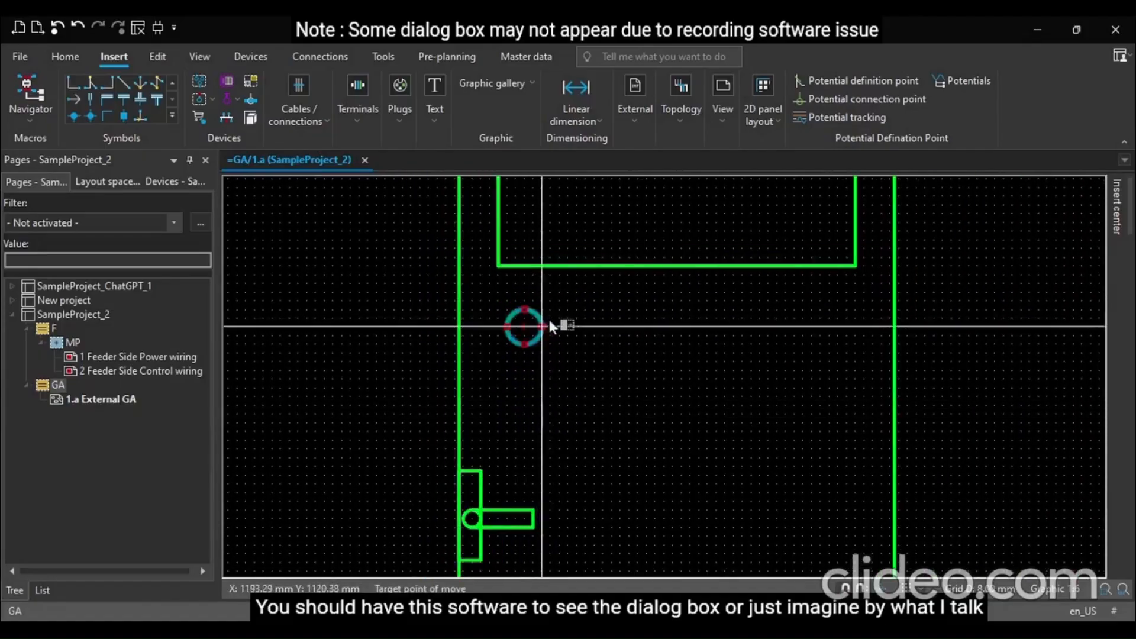
left_click_drag(535, 326, 569, 318)
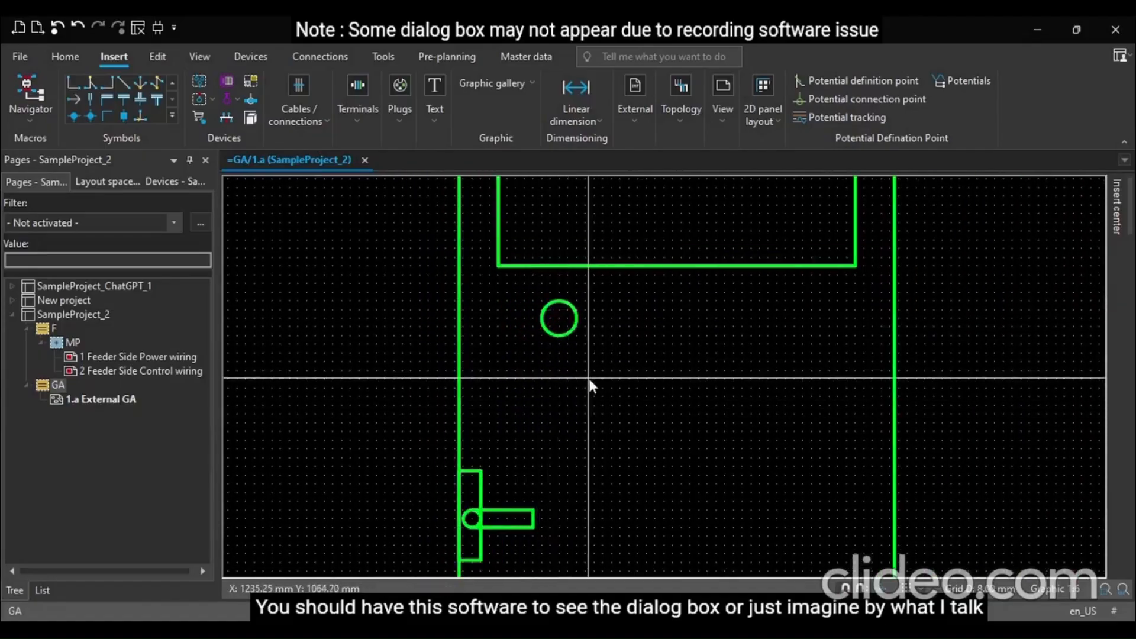
left_click(575, 328)
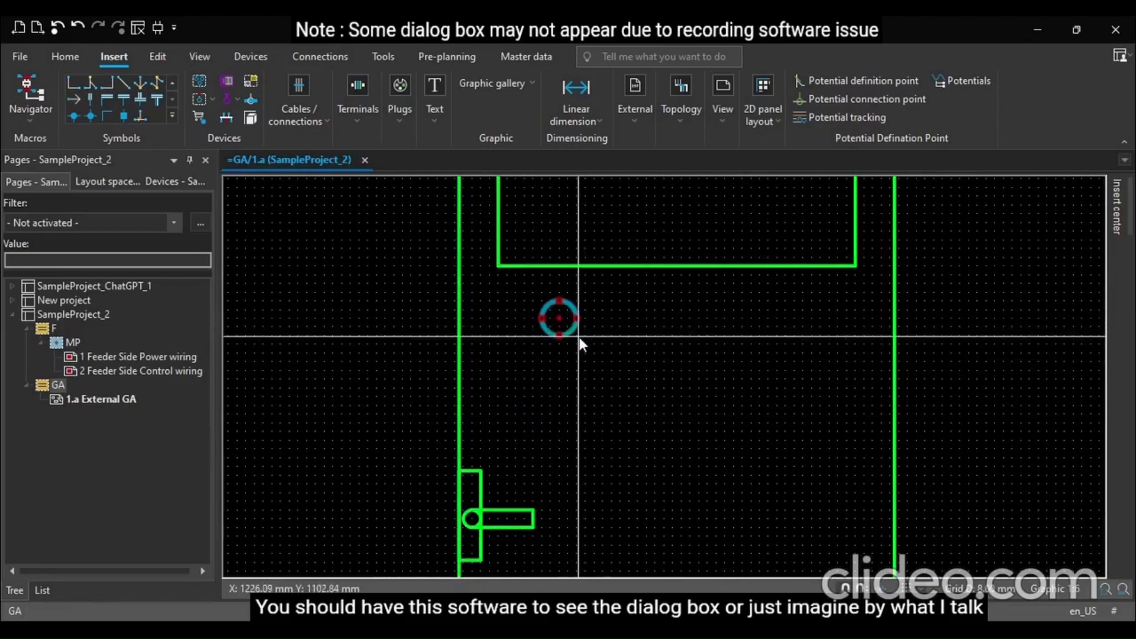
scroll(551, 319, "up", 1)
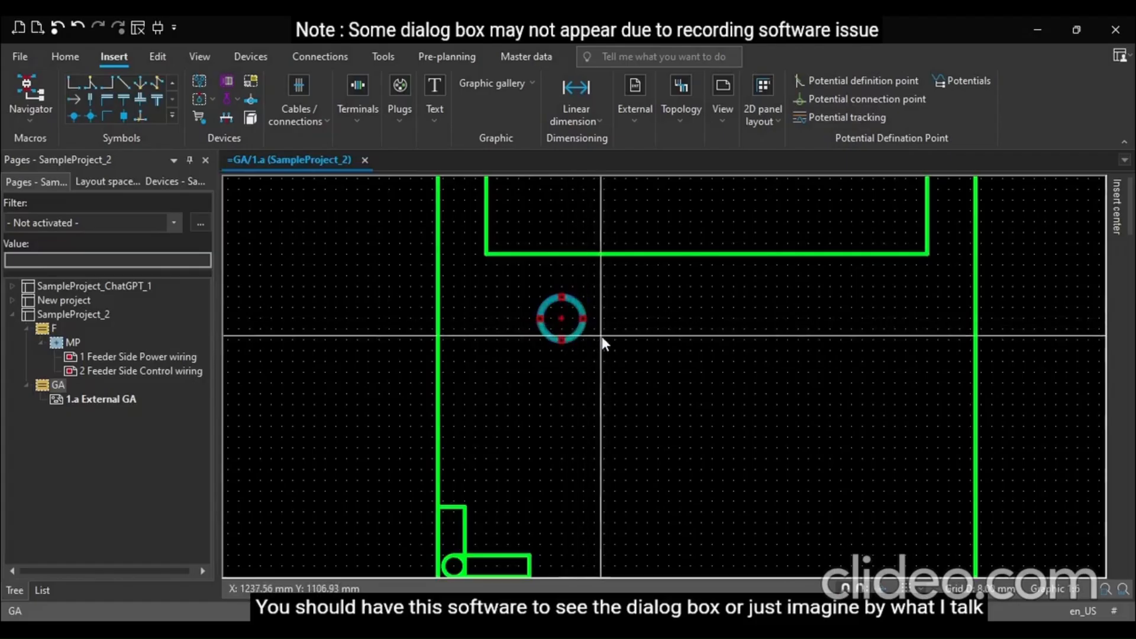
Duplicate the circle 3 times at 72 mm horizontal spacing
key("d")
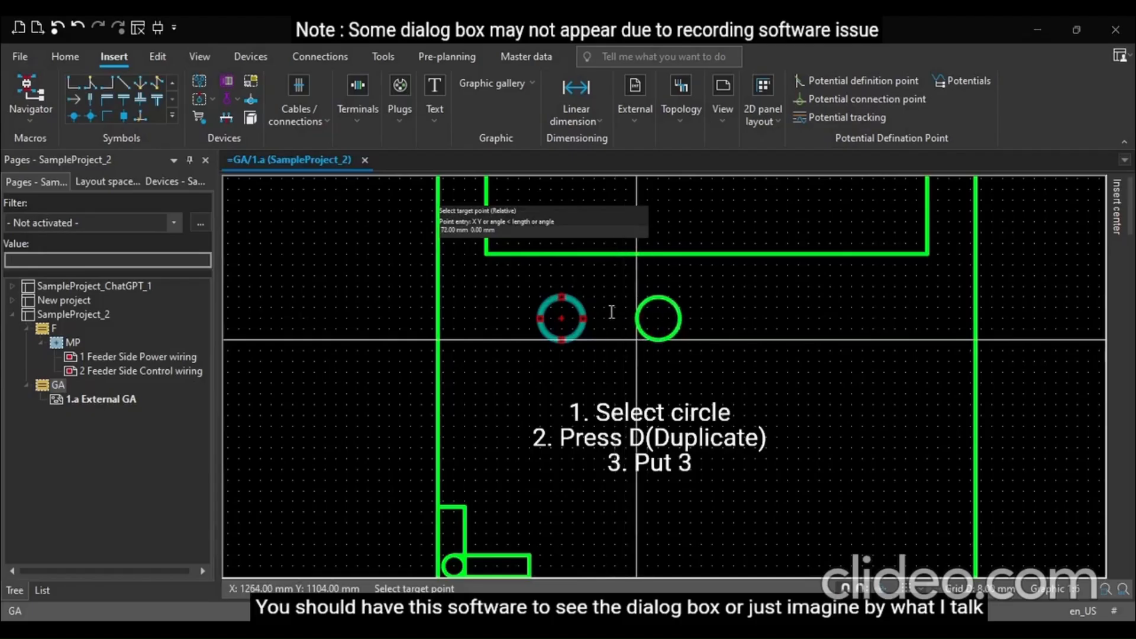
left_click(636, 339)
type("3")
key("Return")
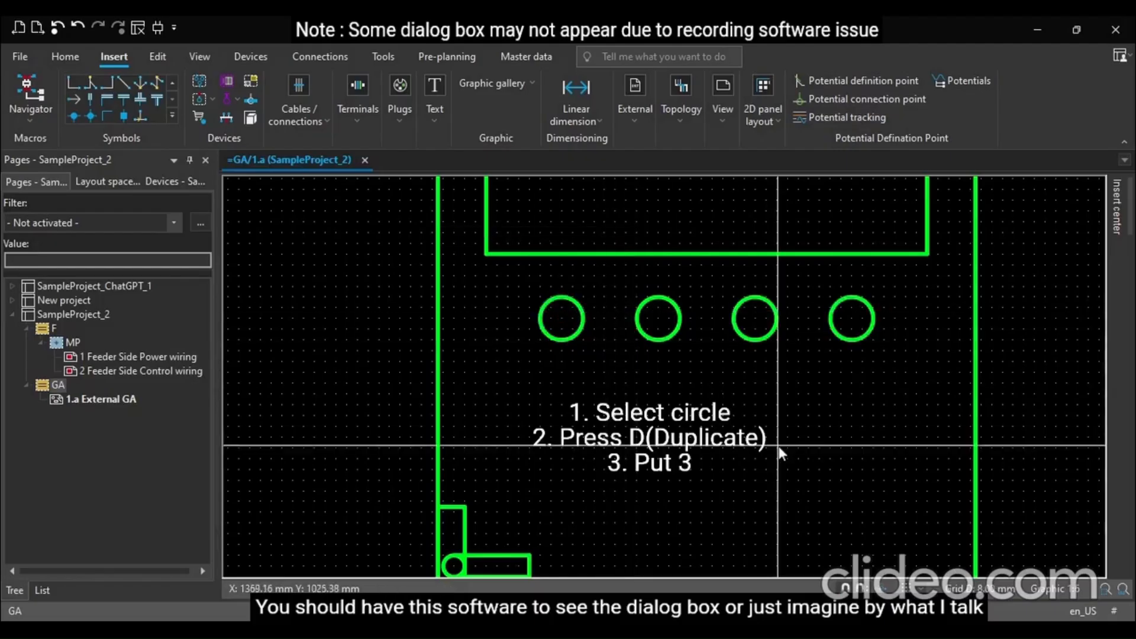
Set the first indicator circle under the upper rectangle to be filled
scroll(803, 456, "down", 4)
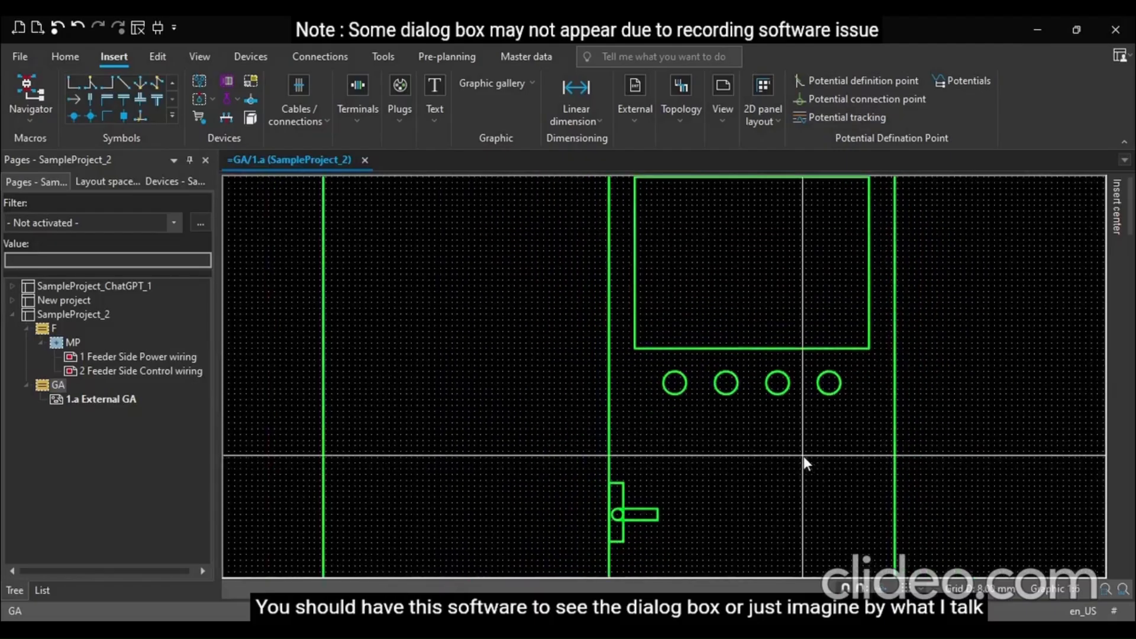
scroll(787, 422, "up", 3)
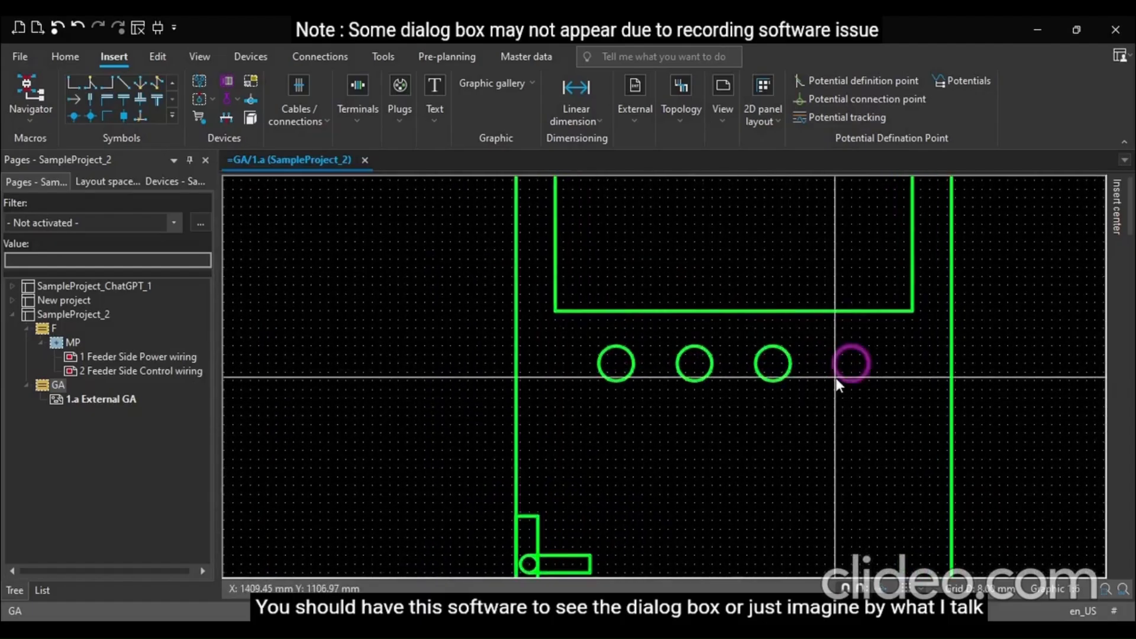
scroll(641, 393, "up", 3)
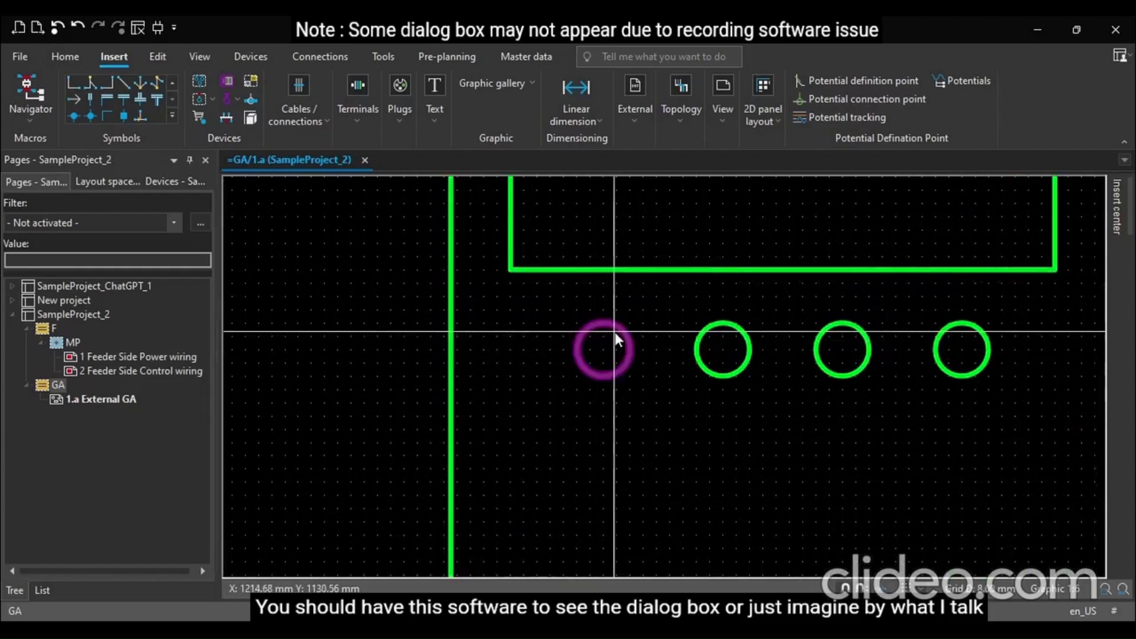
double_click(617, 339)
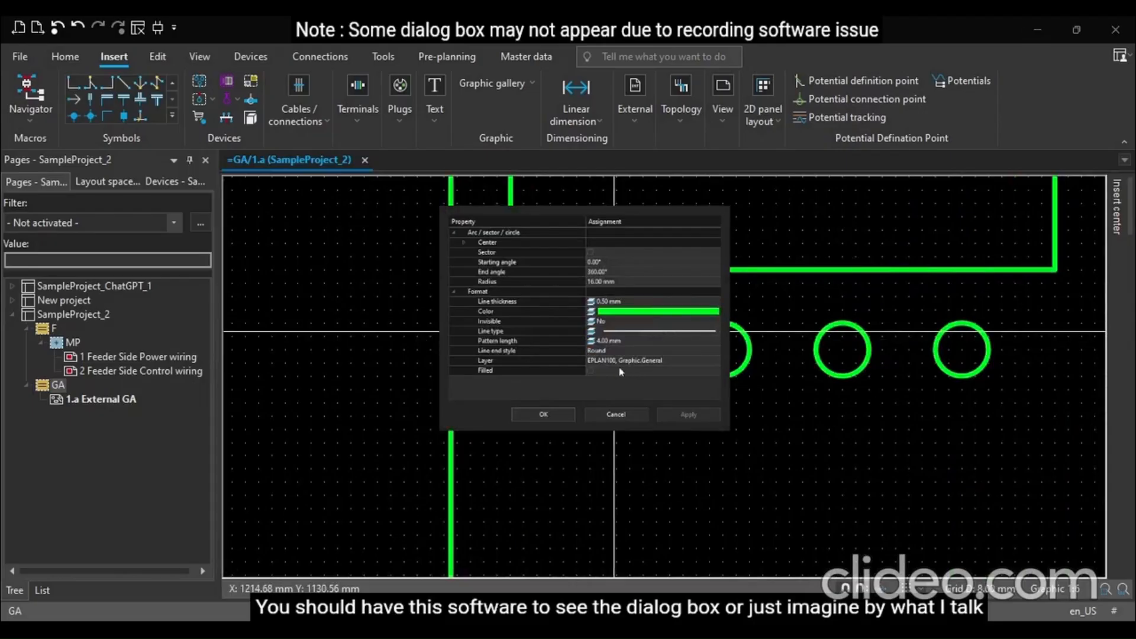
left_click(591, 371)
left_click(550, 414)
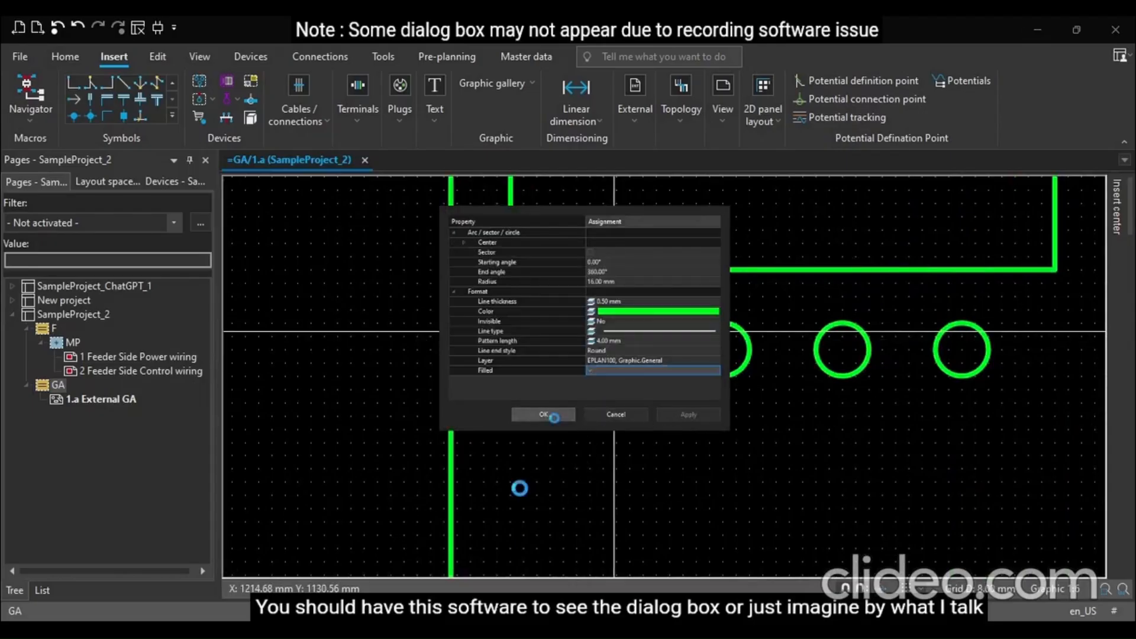
Change the second circle's colour to red and set it to be filled
scroll(537, 459, "down", 3)
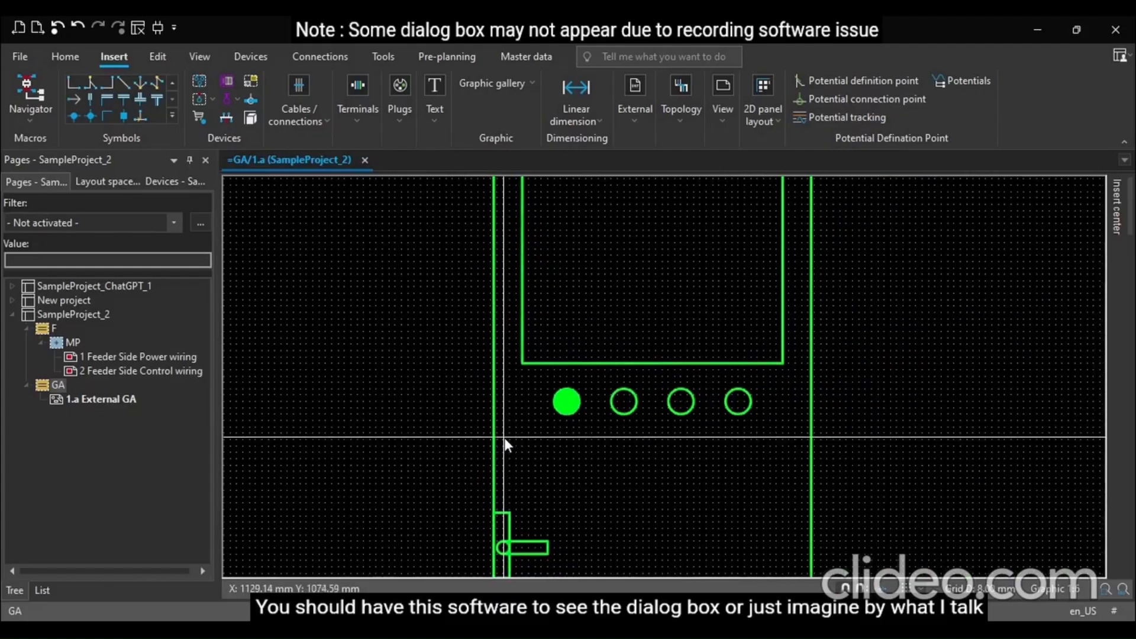
scroll(627, 444, "up", 2)
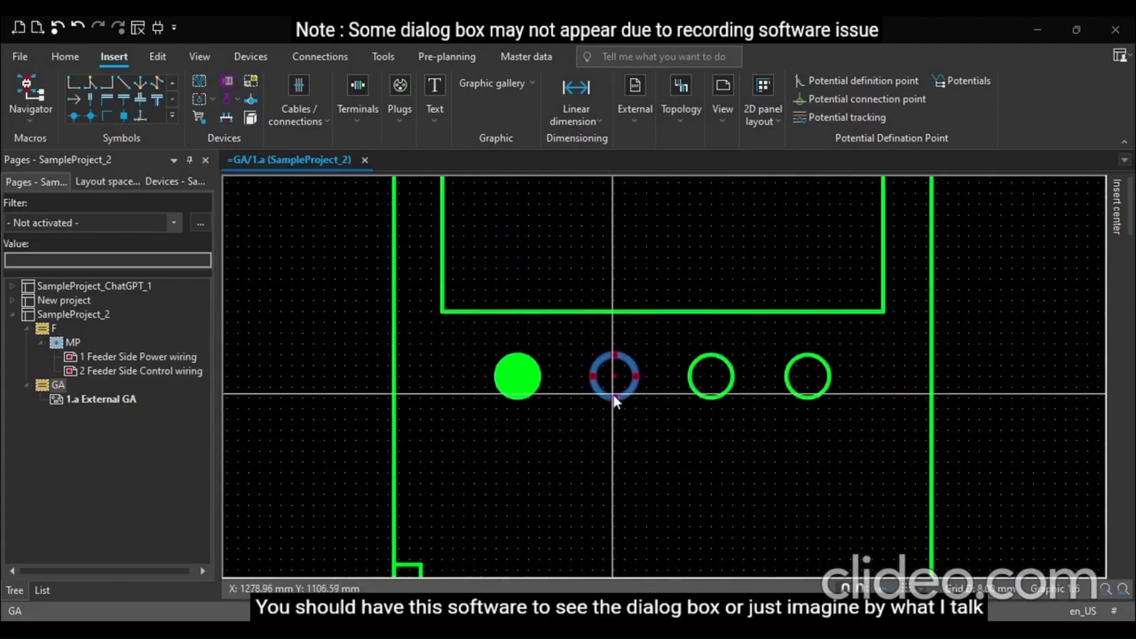
double_click(615, 399)
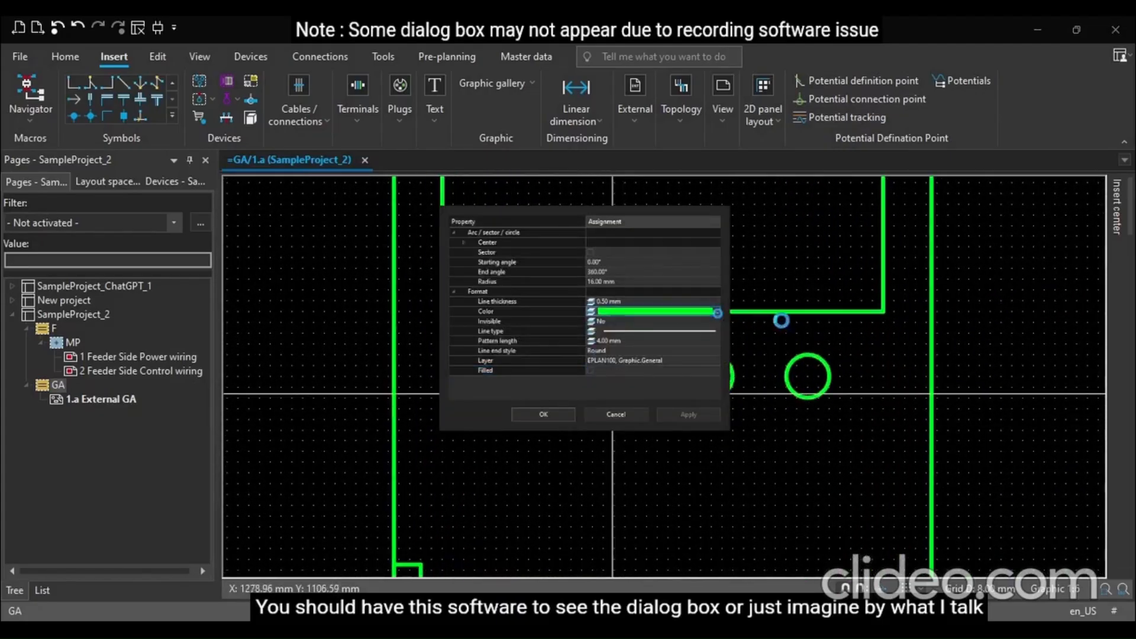
left_click(717, 312)
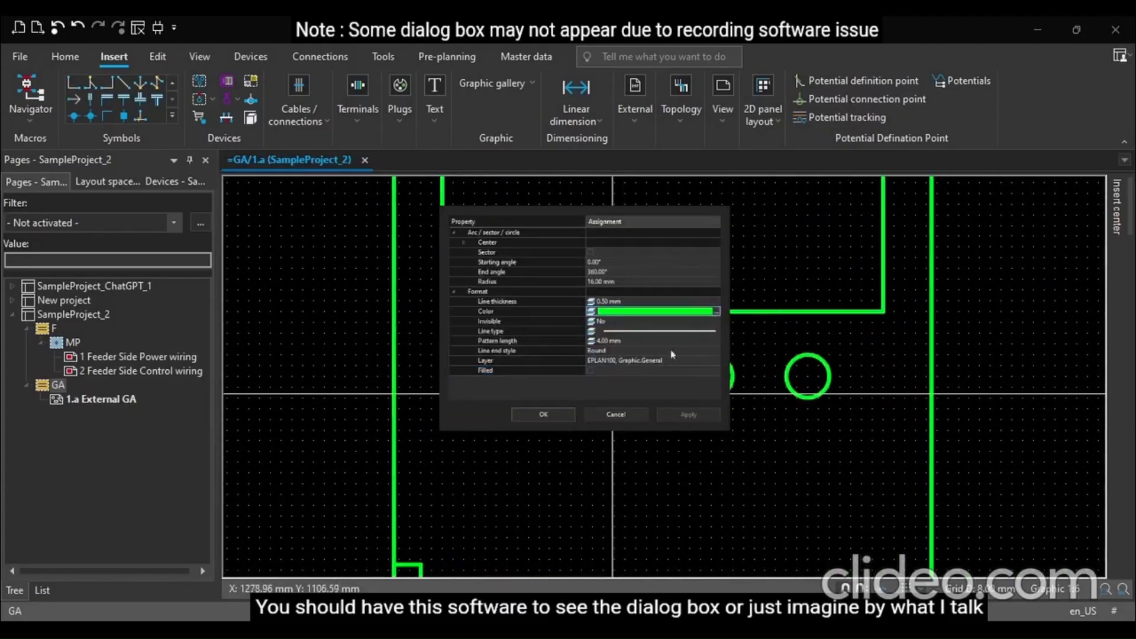
left_click(726, 532)
left_click(590, 371)
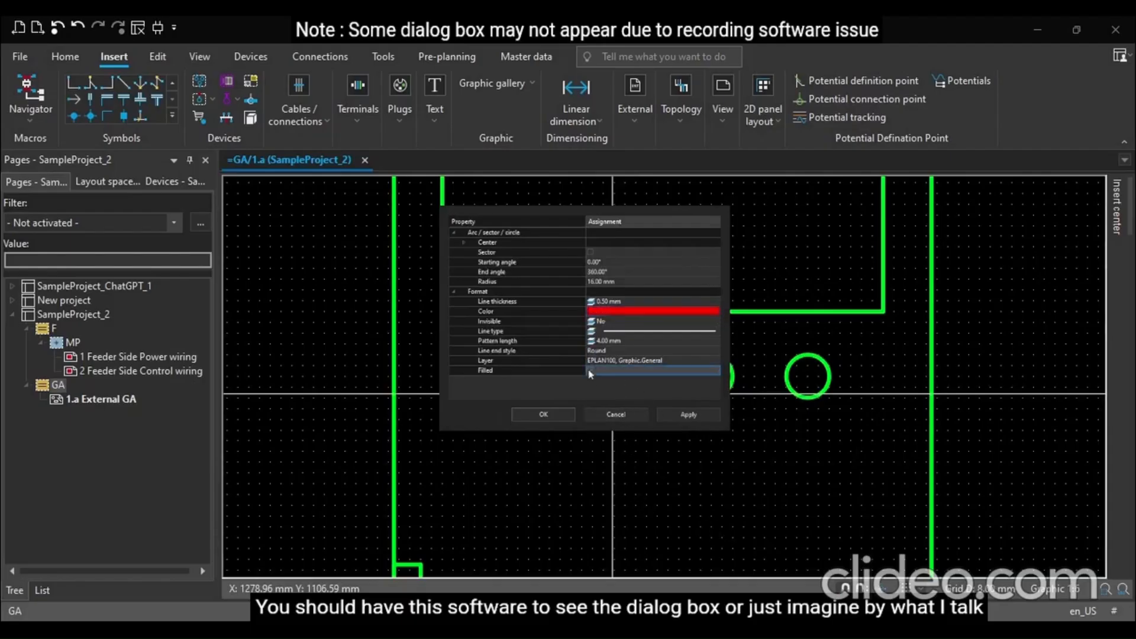
left_click(543, 414)
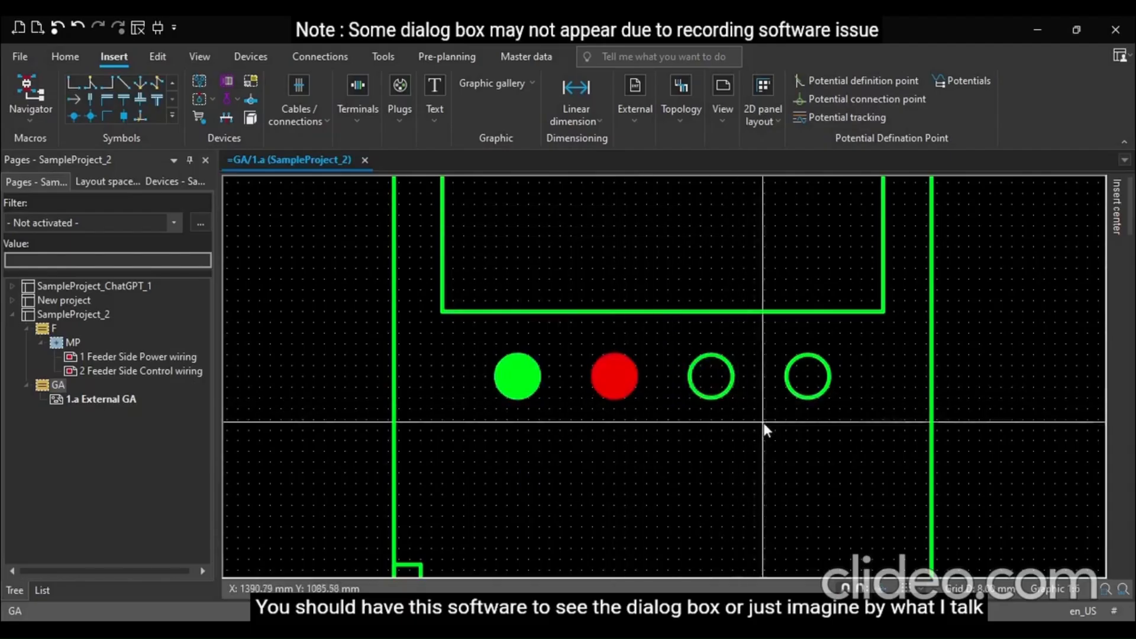
scroll(763, 423, "down", 4)
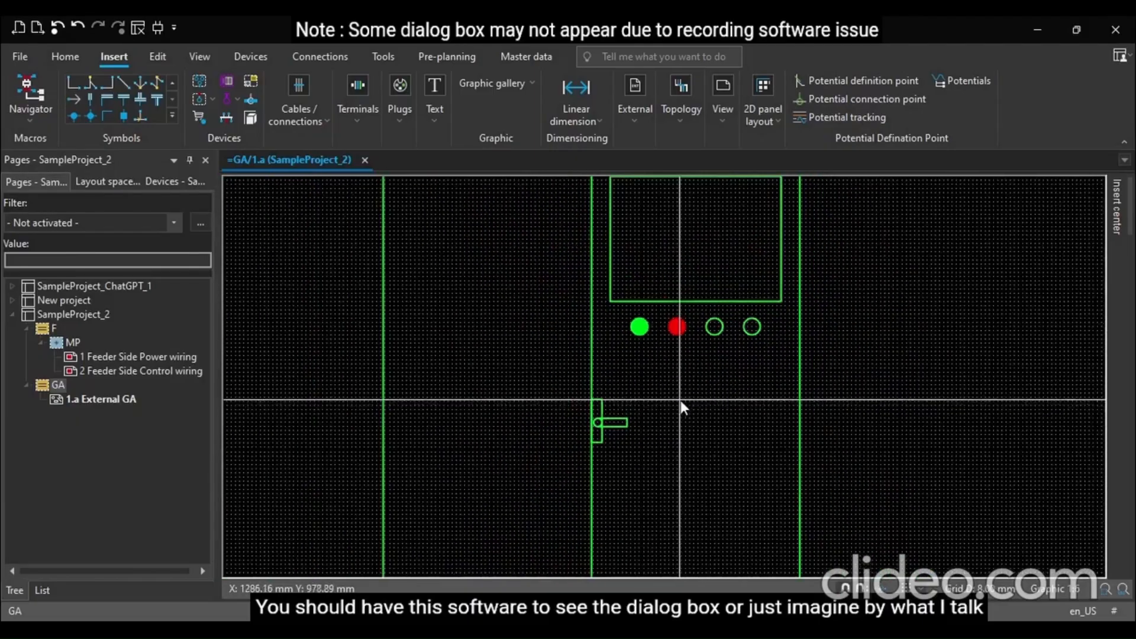
scroll(789, 358, "down", 5)
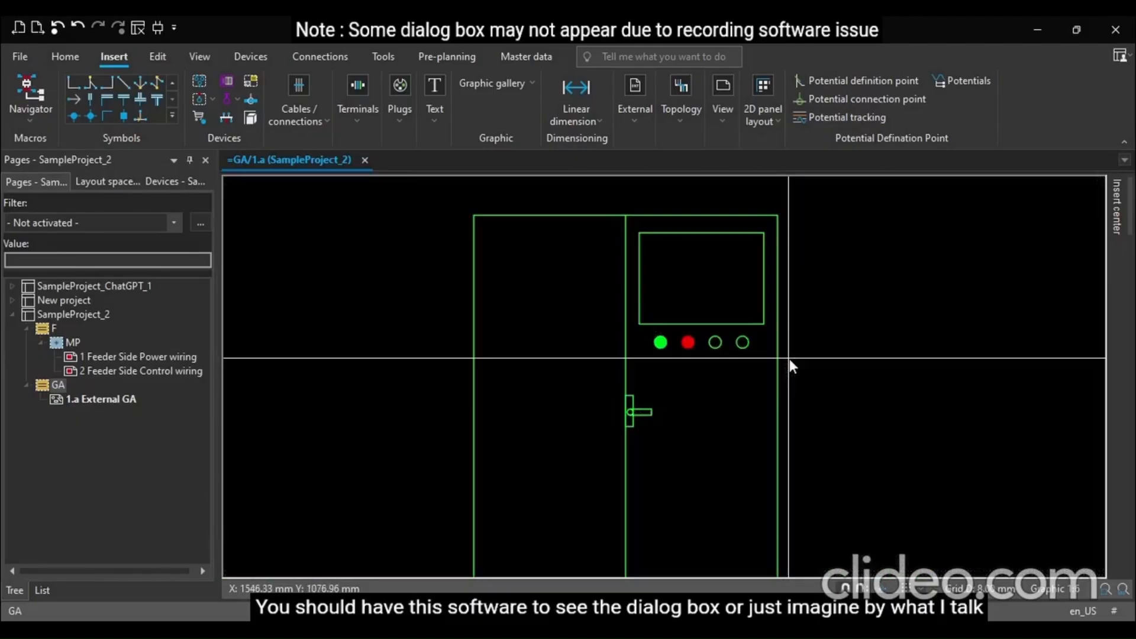
scroll(788, 359, "up", 1)
scroll(644, 374, "up", 3)
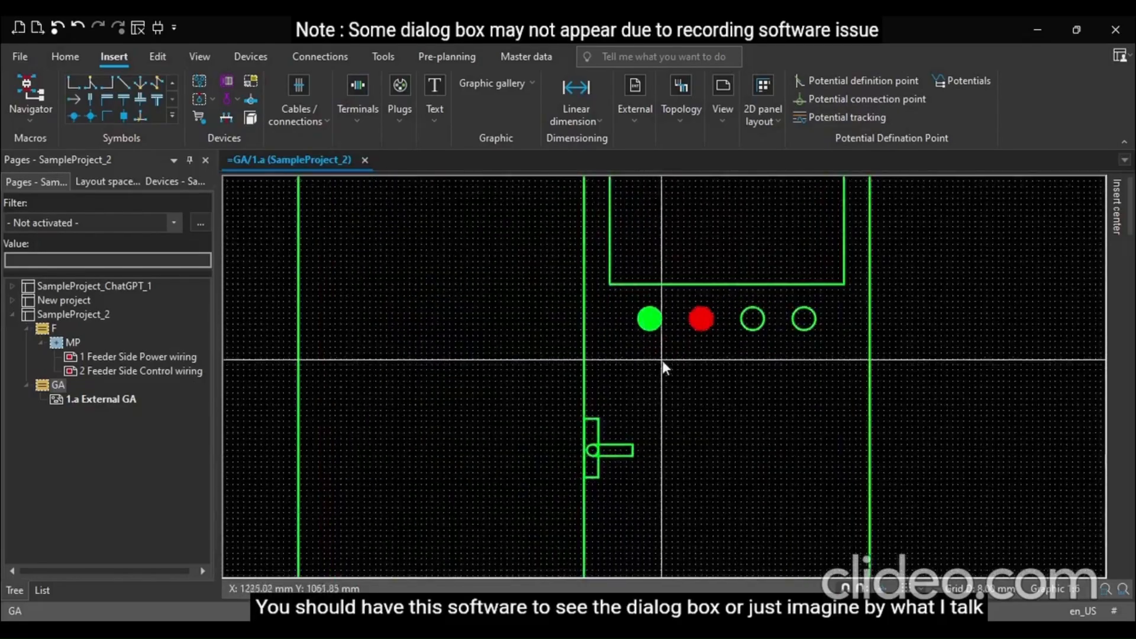
scroll(669, 328, "up", 2)
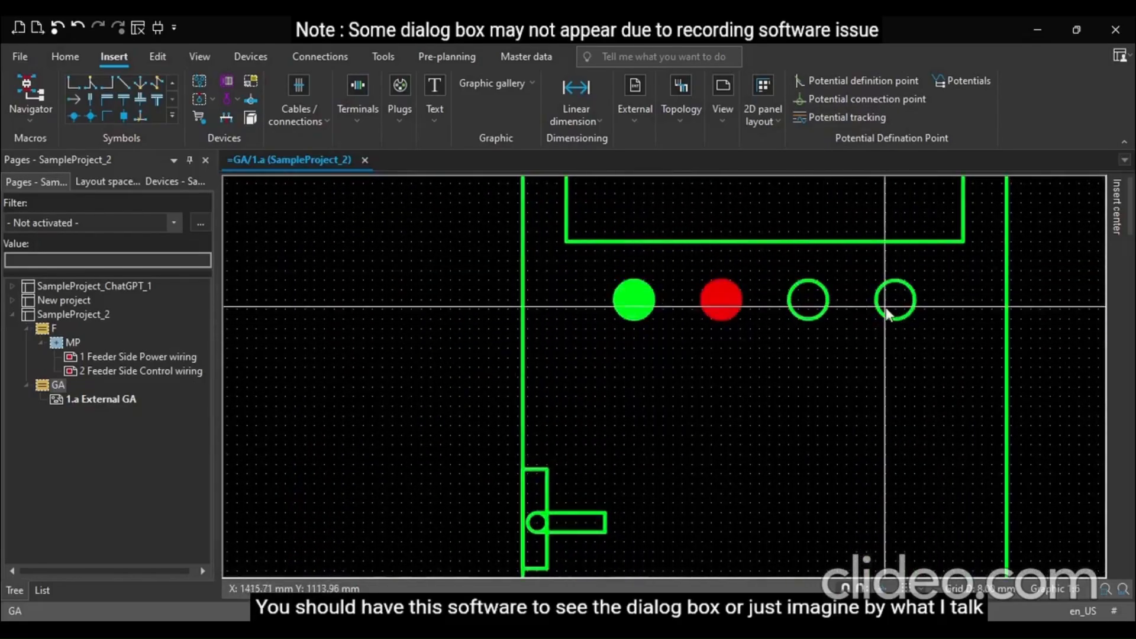
scroll(627, 344, "up", 2)
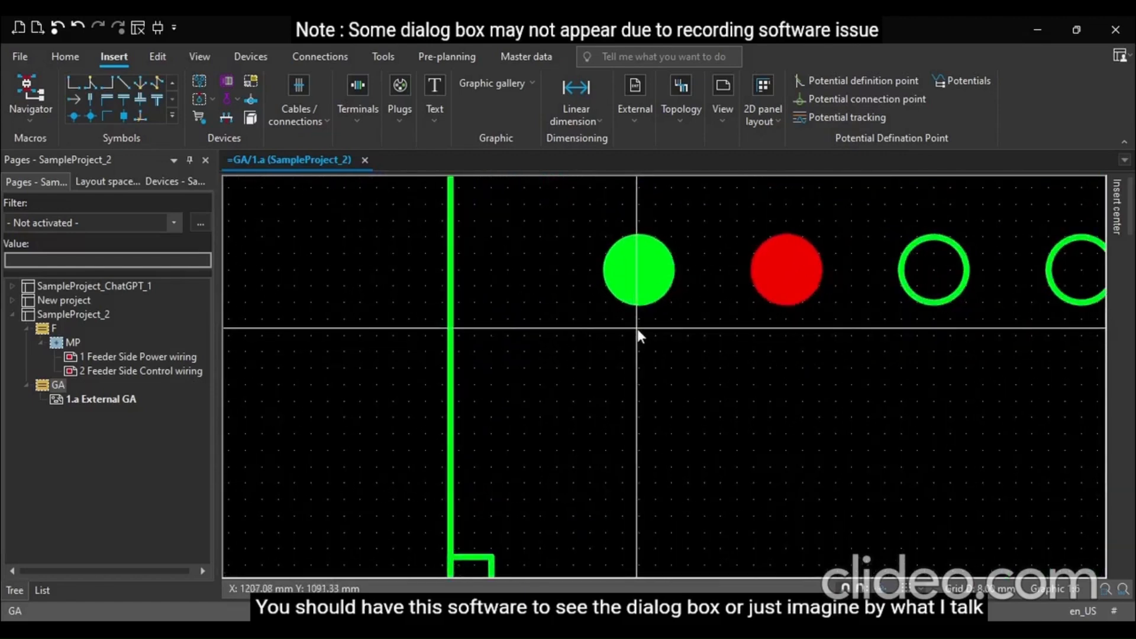
key("t")
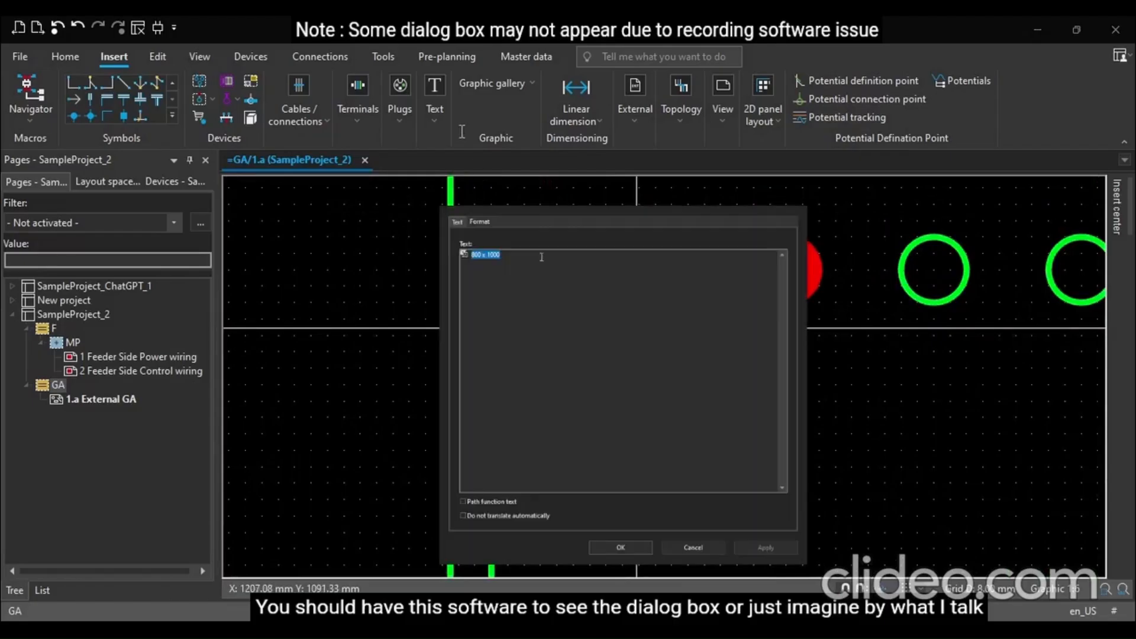
type("PB")
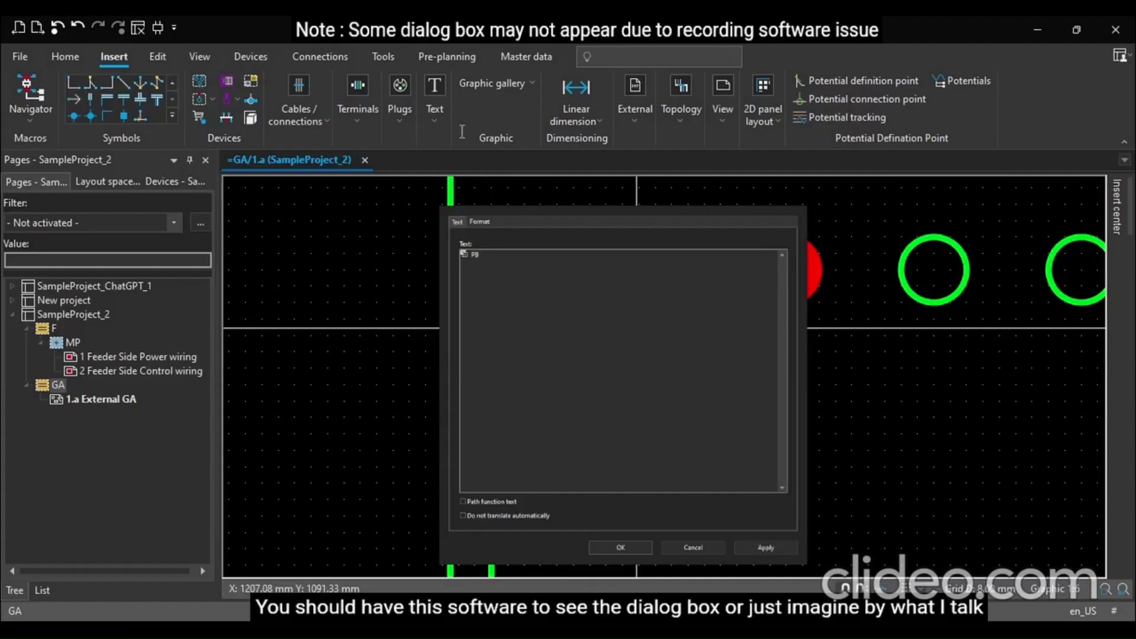
key("Return")
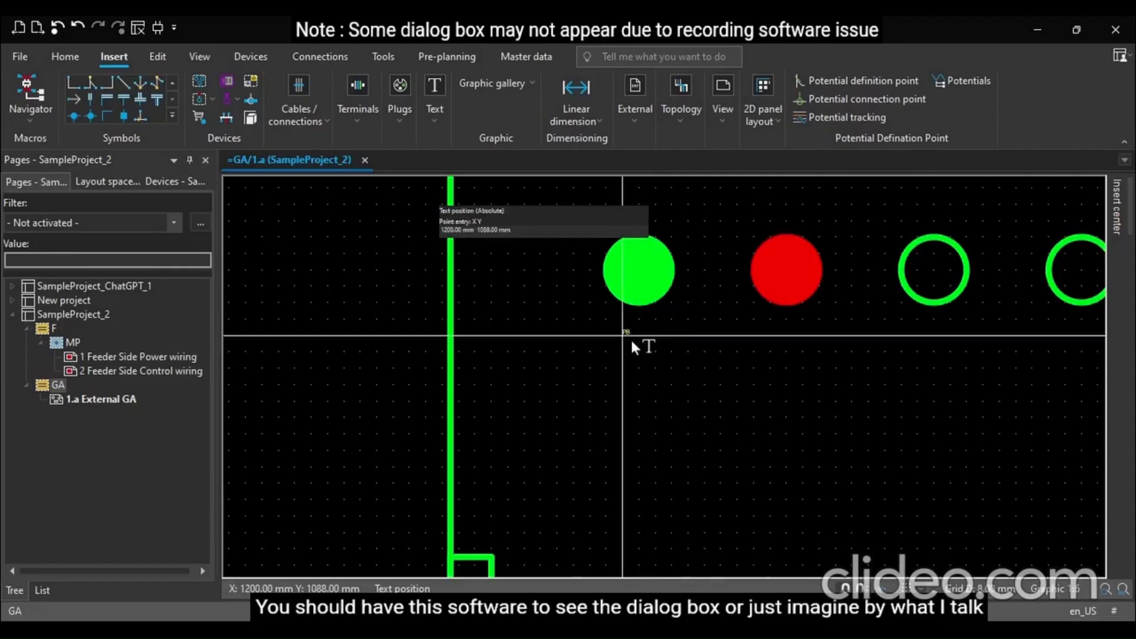
key("Escape")
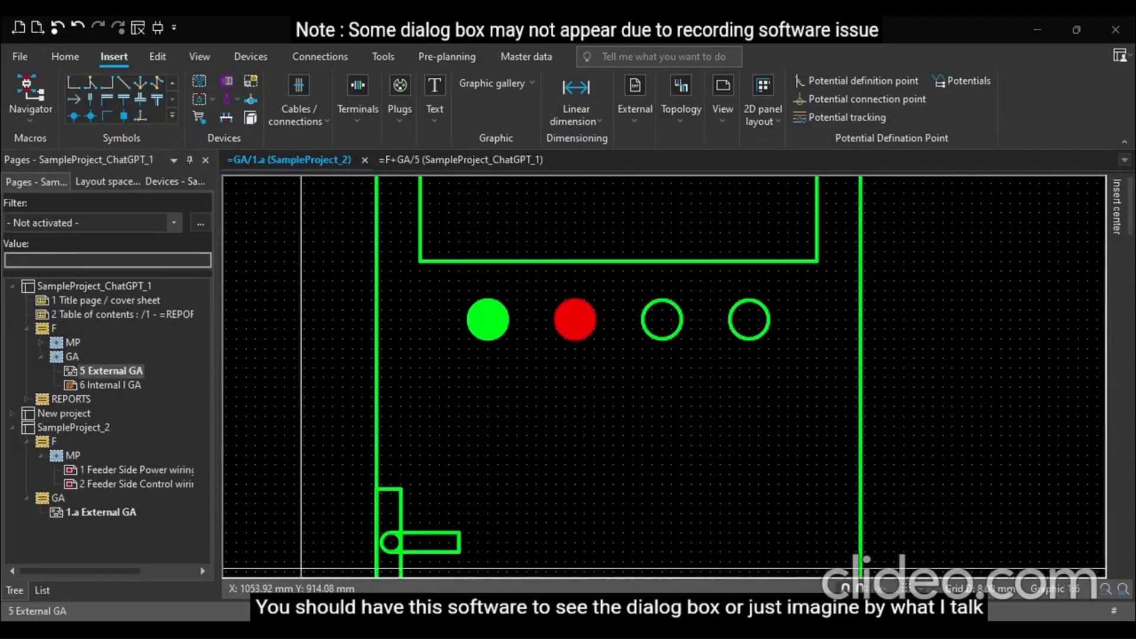
scroll(497, 351, "up", 3)
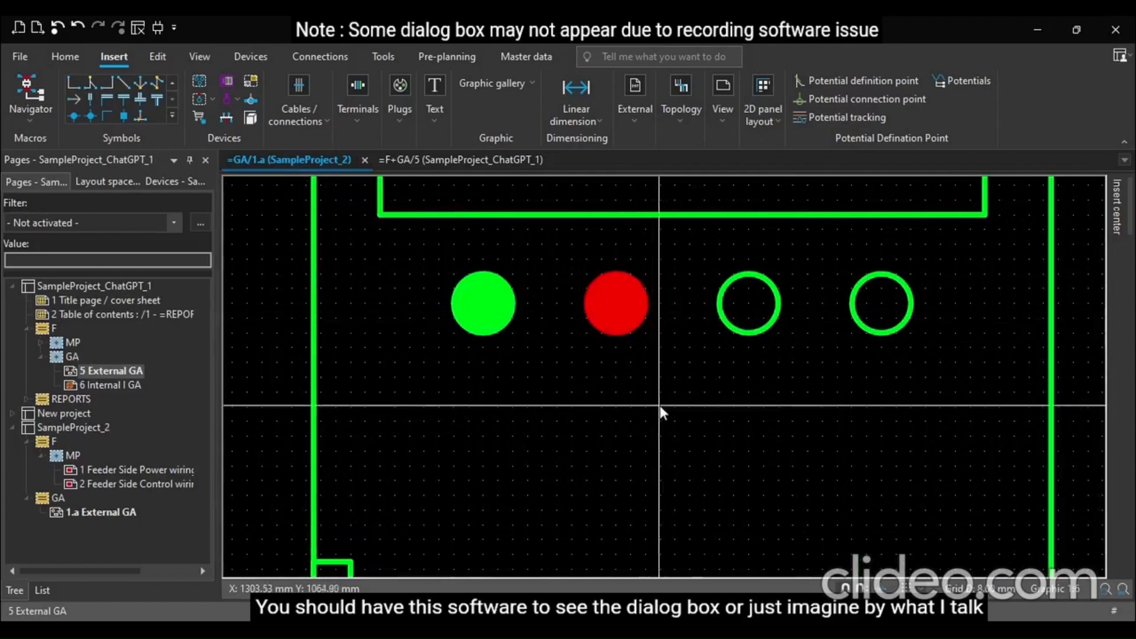
scroll(577, 384, "down", 2)
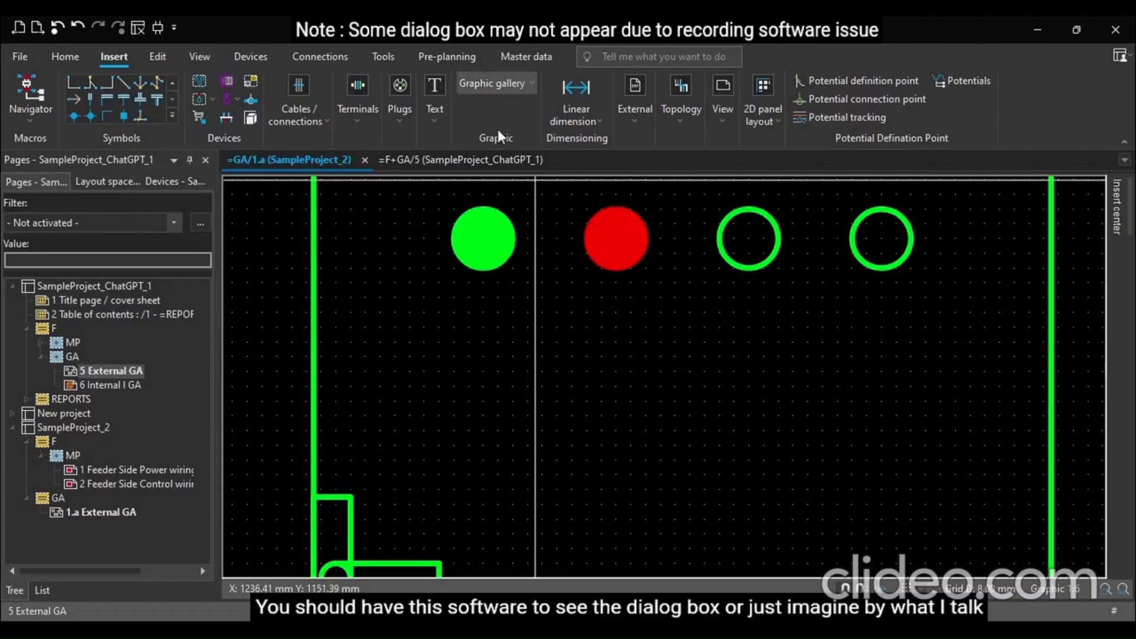
left_click(513, 120)
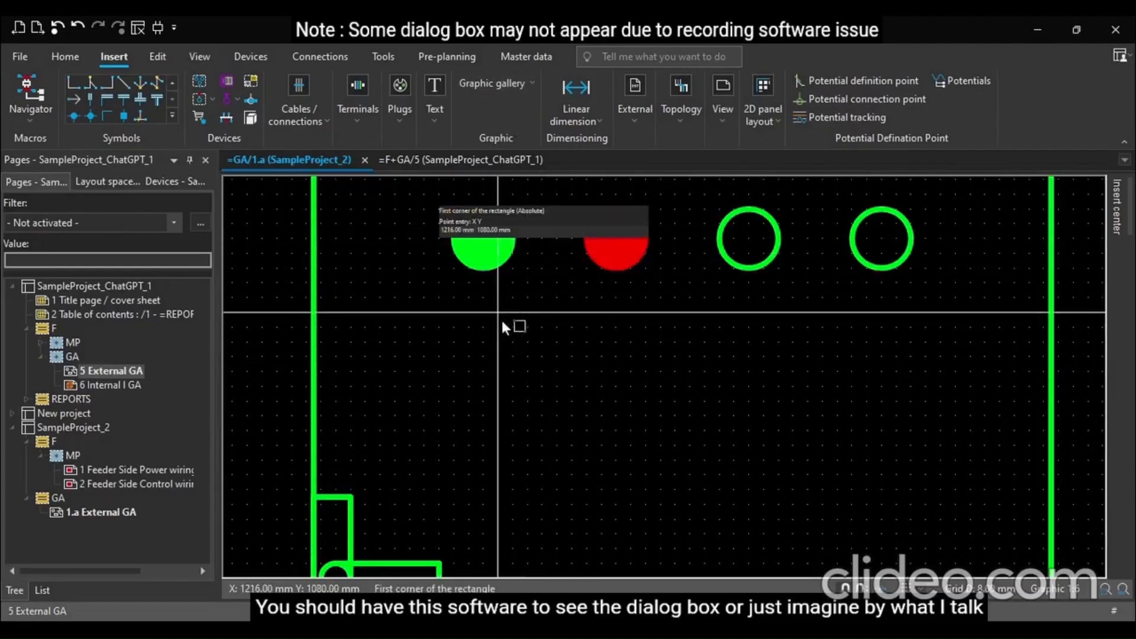
key("Escape")
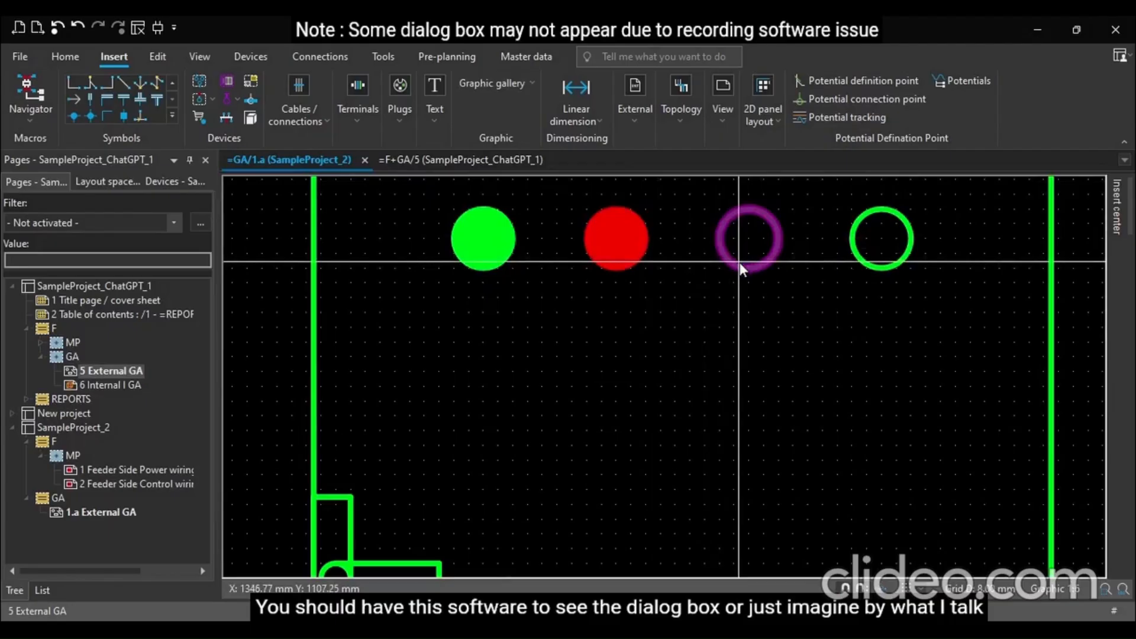
Copy an outline circle to a position below the row of indicator circles
left_click_drag(739, 266, 535, 388)
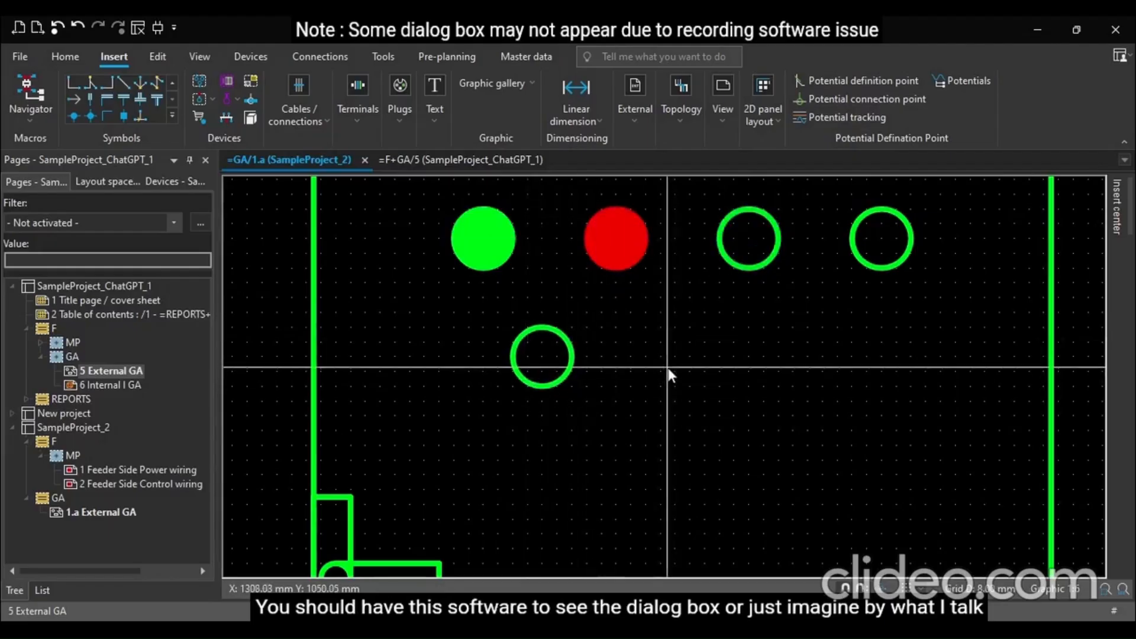
left_click(512, 124)
left_click(542, 357)
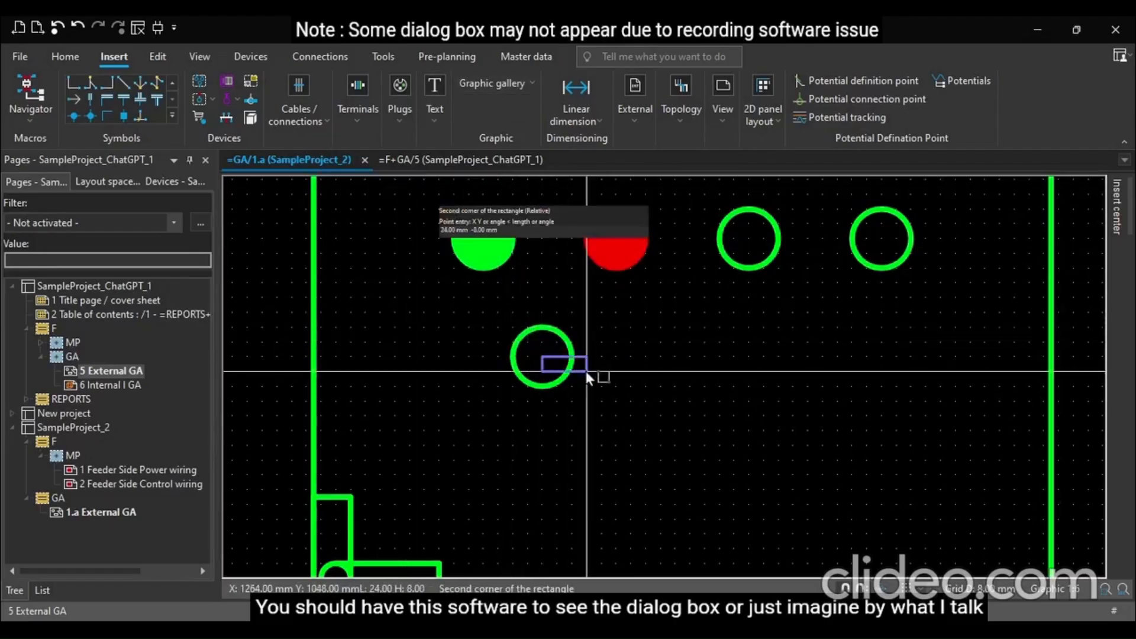
key("Escape")
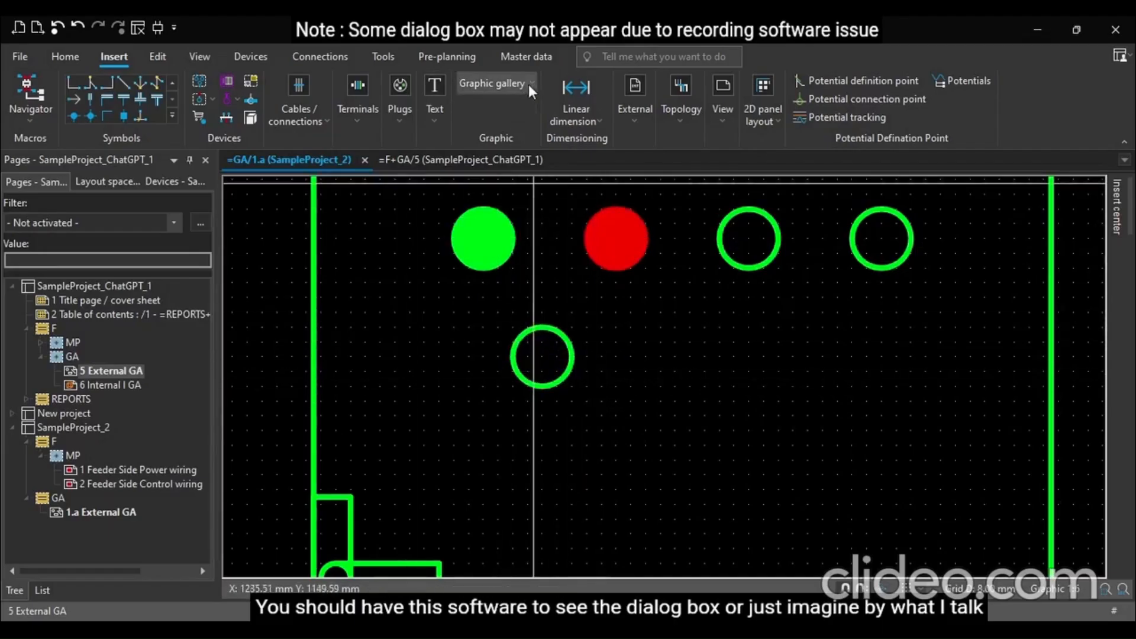
Draw a square about 40 x 40 mm enclosing the copied circle
left_click(516, 123)
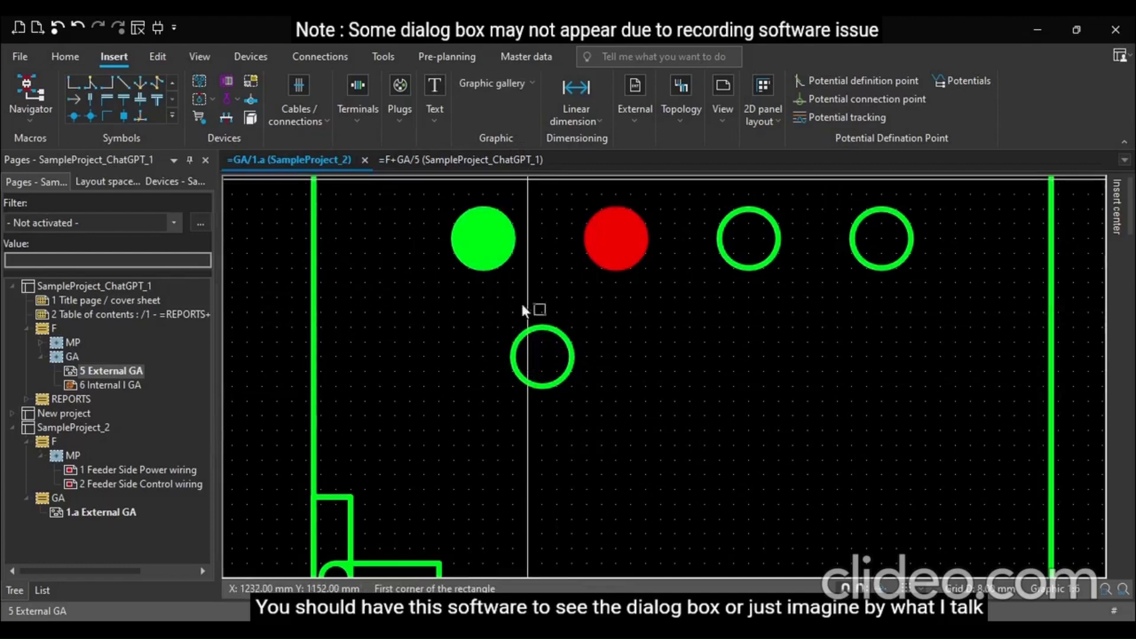
left_click(497, 327)
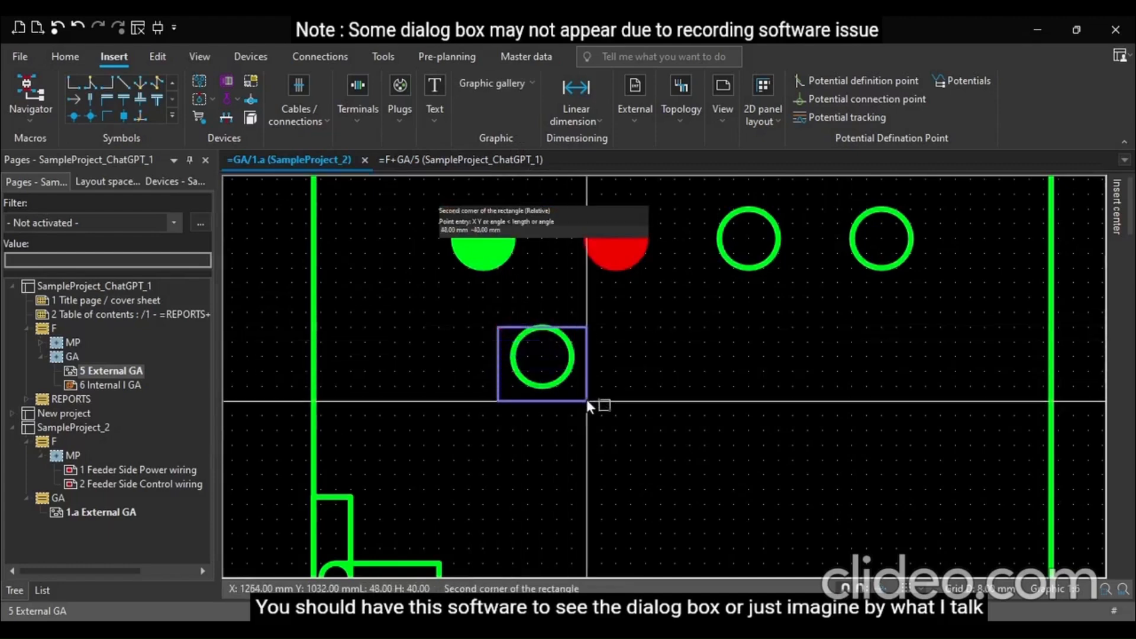
left_click(578, 404)
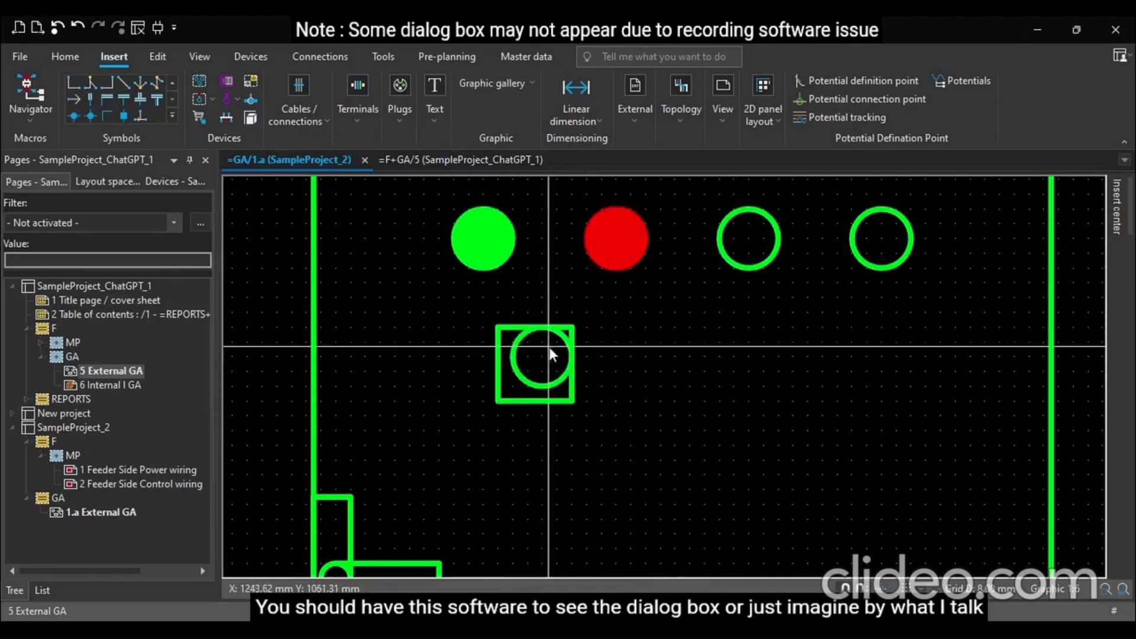
left_click_drag(558, 335, 551, 339)
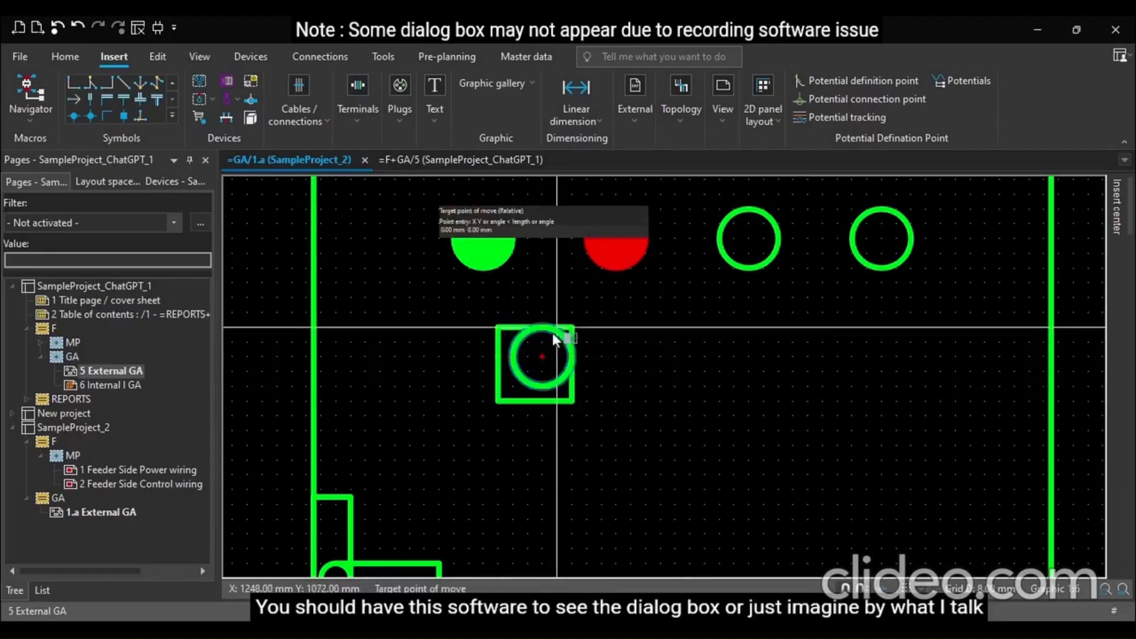
left_click(556, 335)
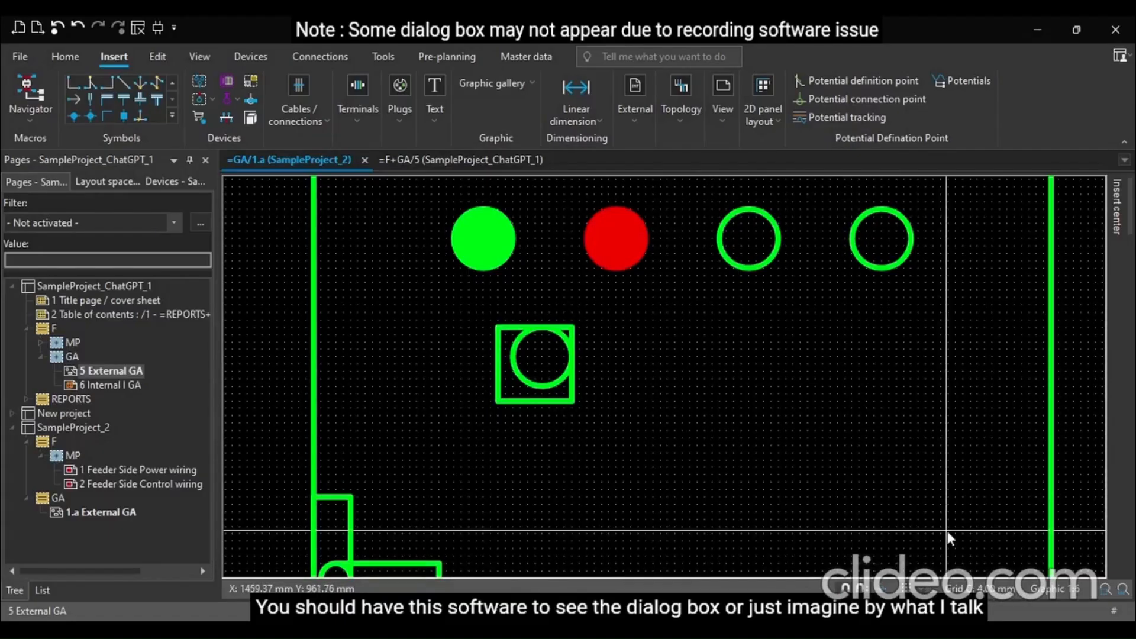
scroll(552, 410, "up", 3)
left_click_drag(556, 367, 548, 373)
scroll(712, 442, "down", 2)
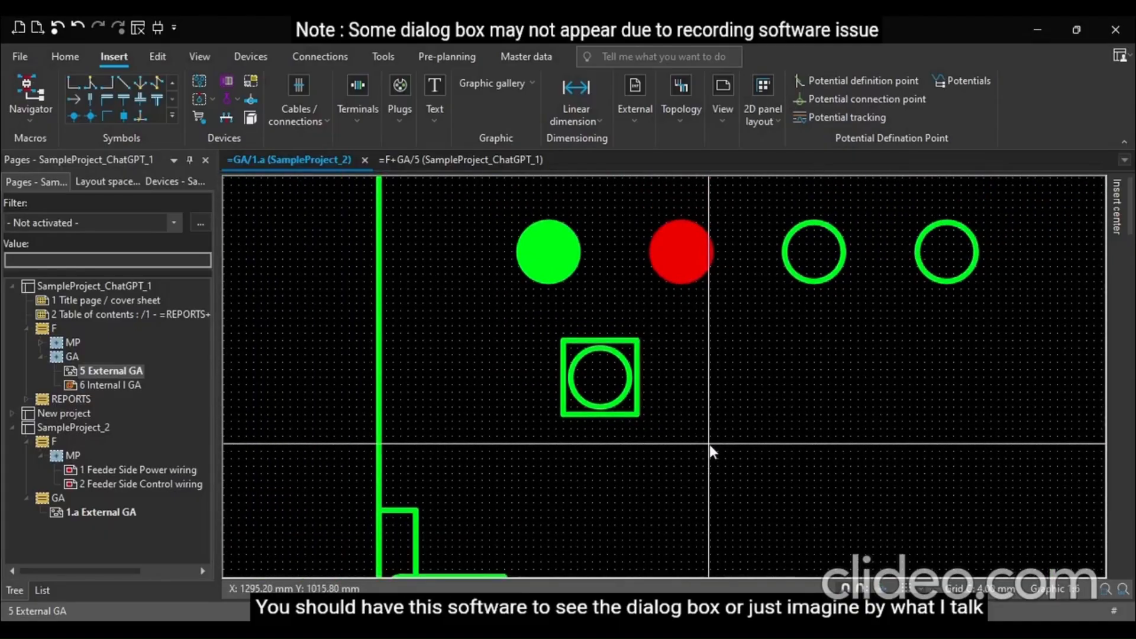
scroll(708, 445, "down", 3)
scroll(605, 437, "up", 1)
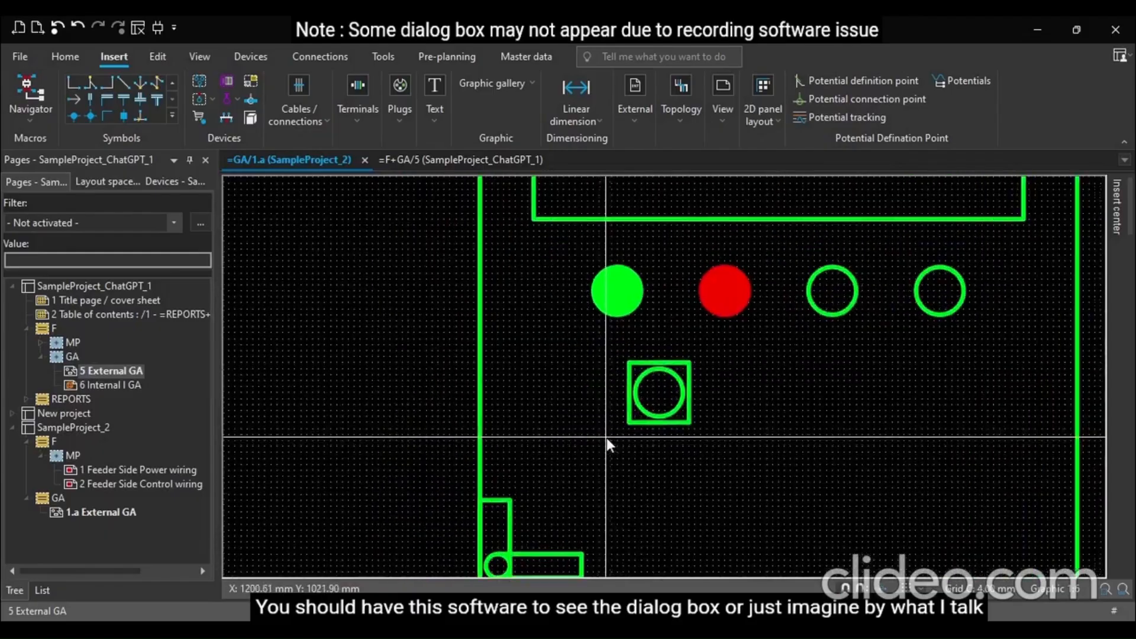
scroll(605, 438, "up", 2)
scroll(633, 447, "down", 2)
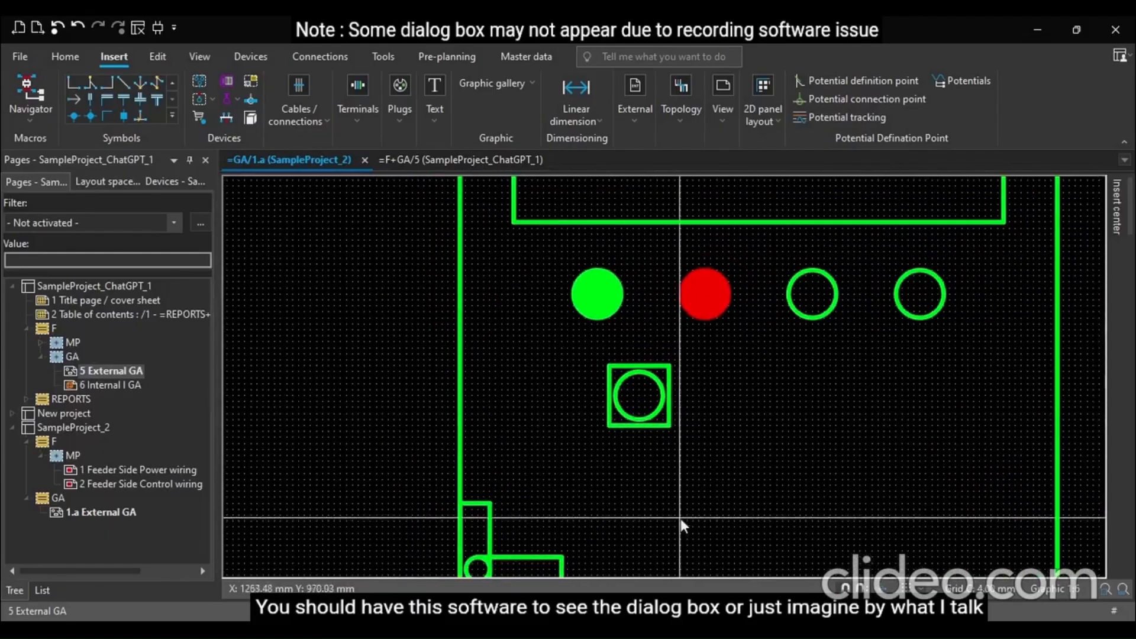
Change the square's outline colour to grey
double_click(669, 426)
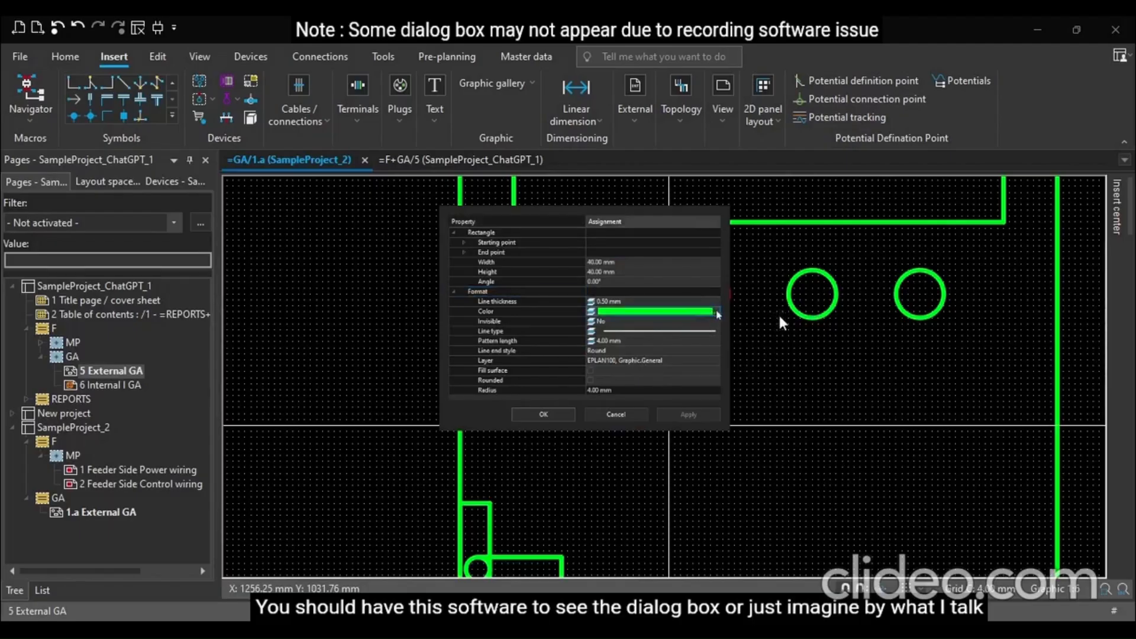
left_click(718, 524)
left_click(556, 415)
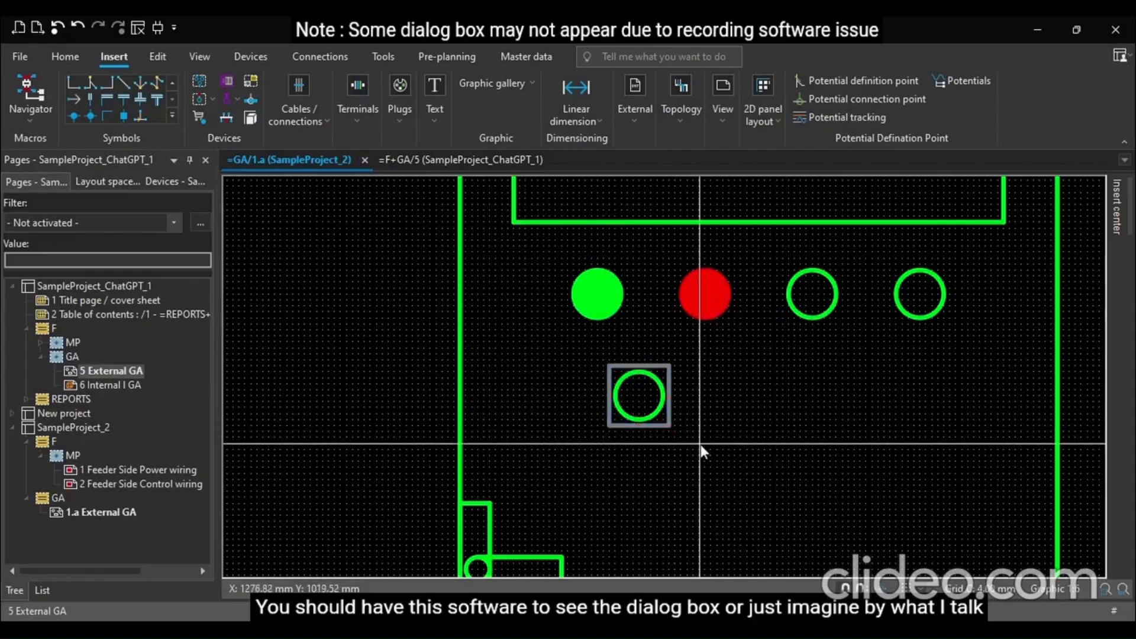
Insert the text "Indicator Lamp" beneath the row of indicator circles
scroll(638, 426, "up", 1)
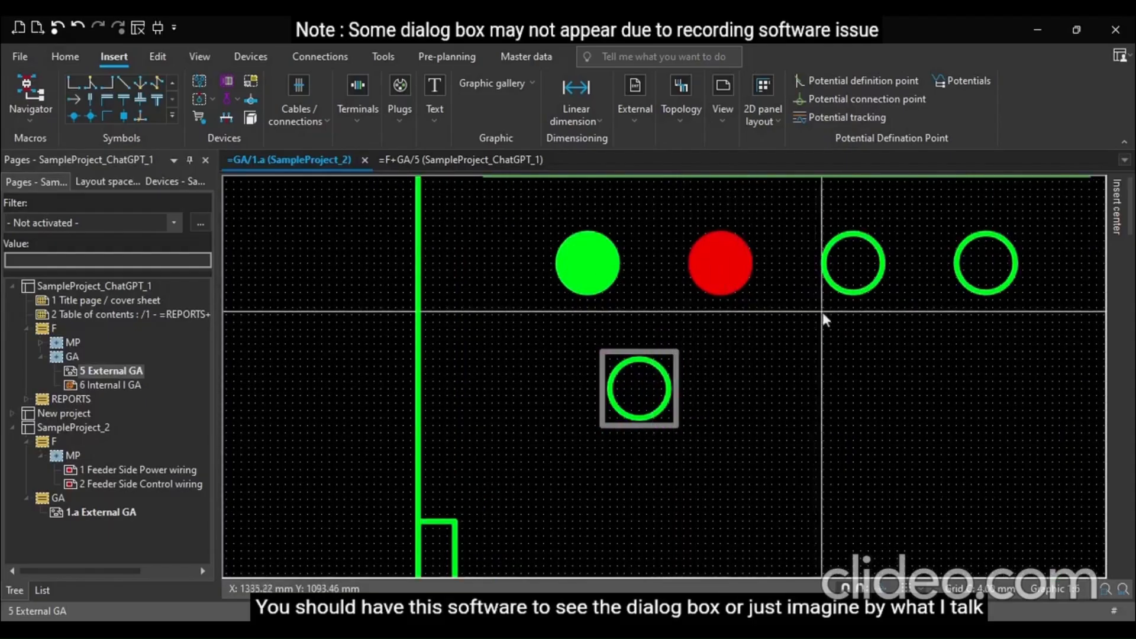
left_click(765, 322)
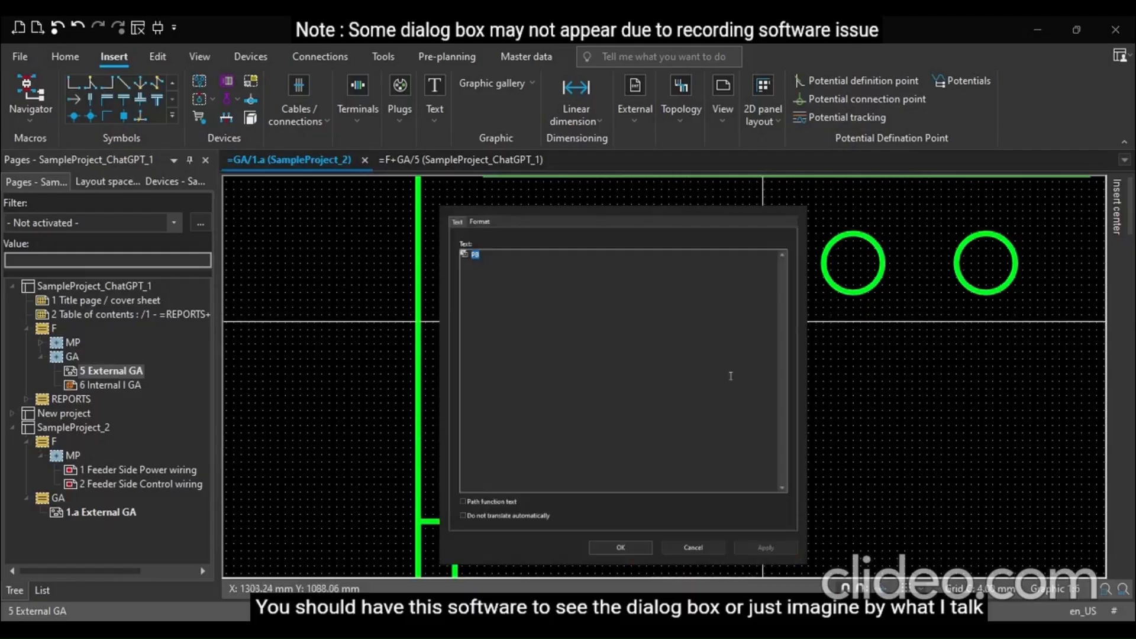
type("Indicator Lamp")
key("Return")
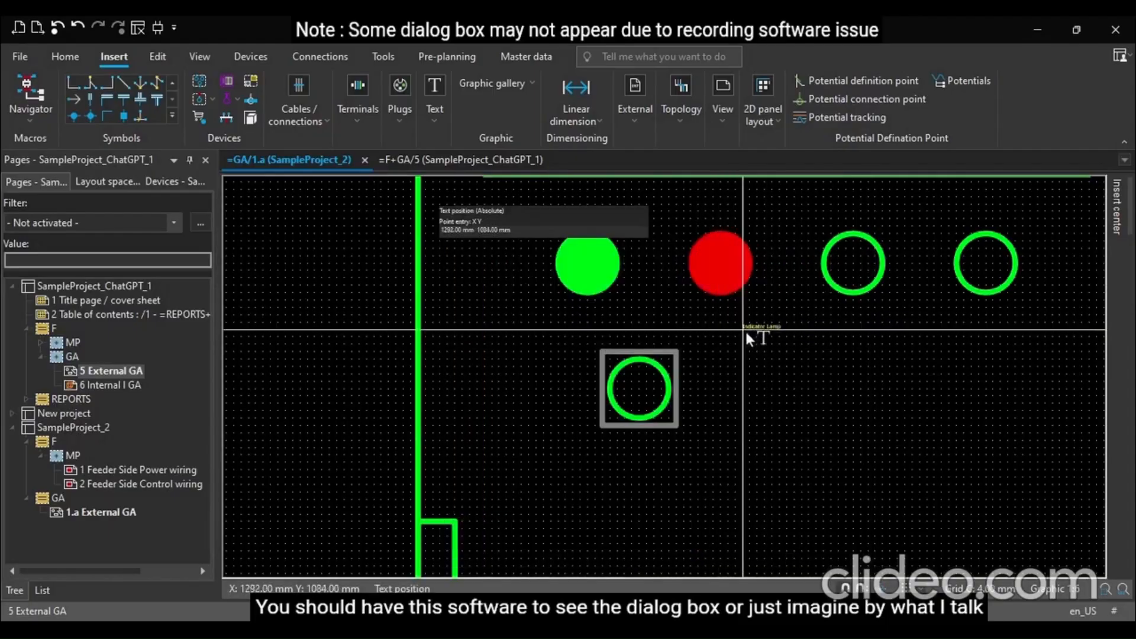
left_click(743, 329)
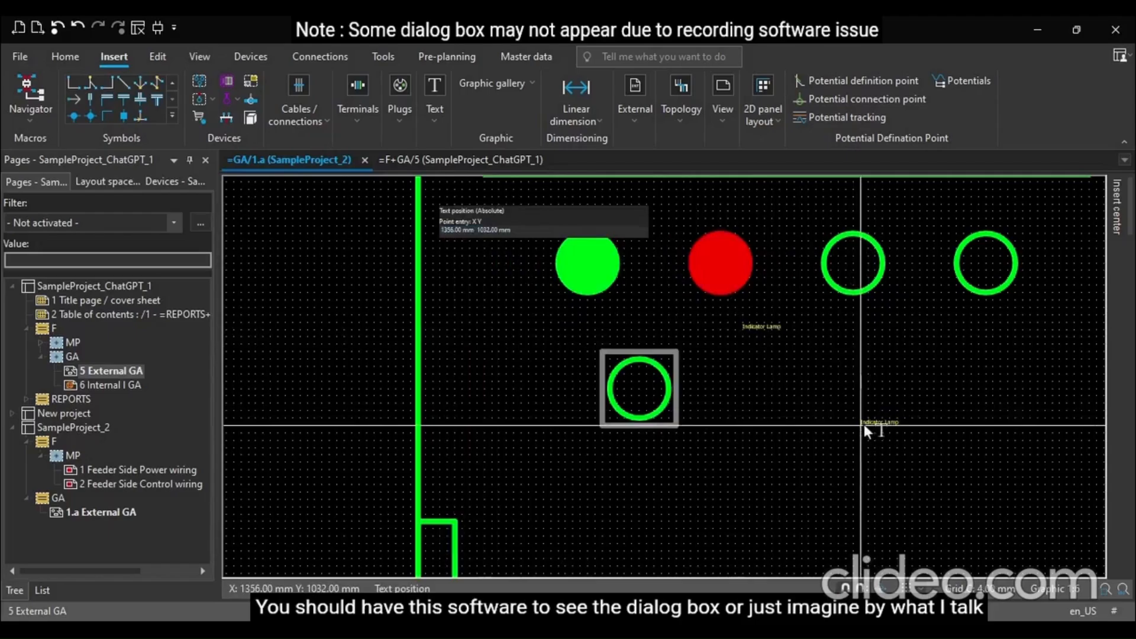
Set the "Indicator Lamp" text's font size to 10.00 mm and shift the label slightly
double_click(761, 330)
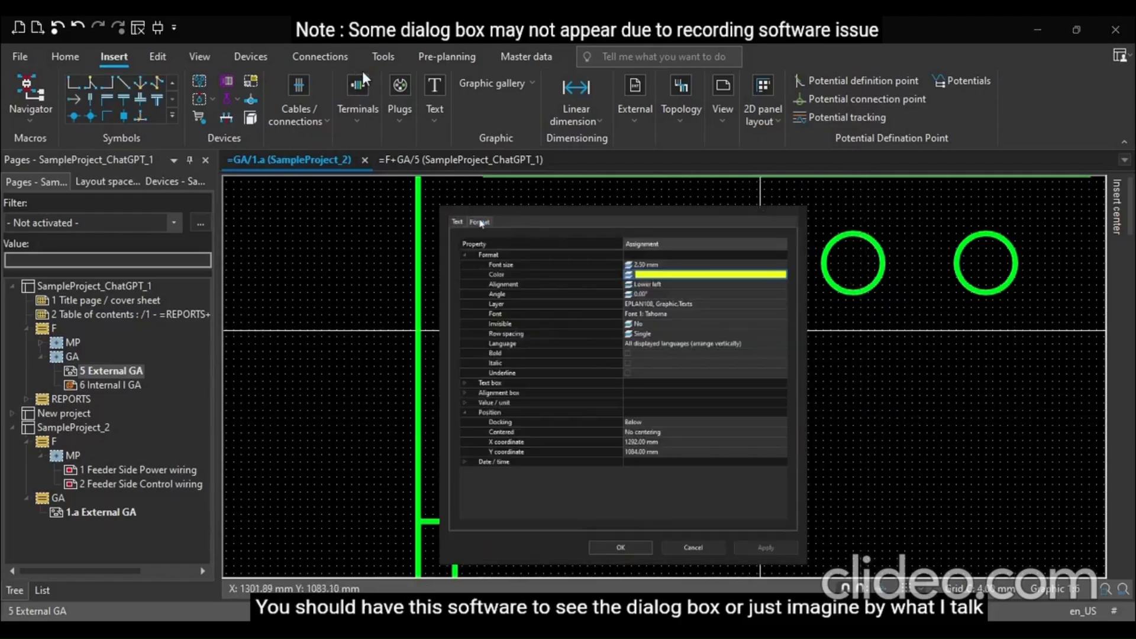
left_click(635, 263)
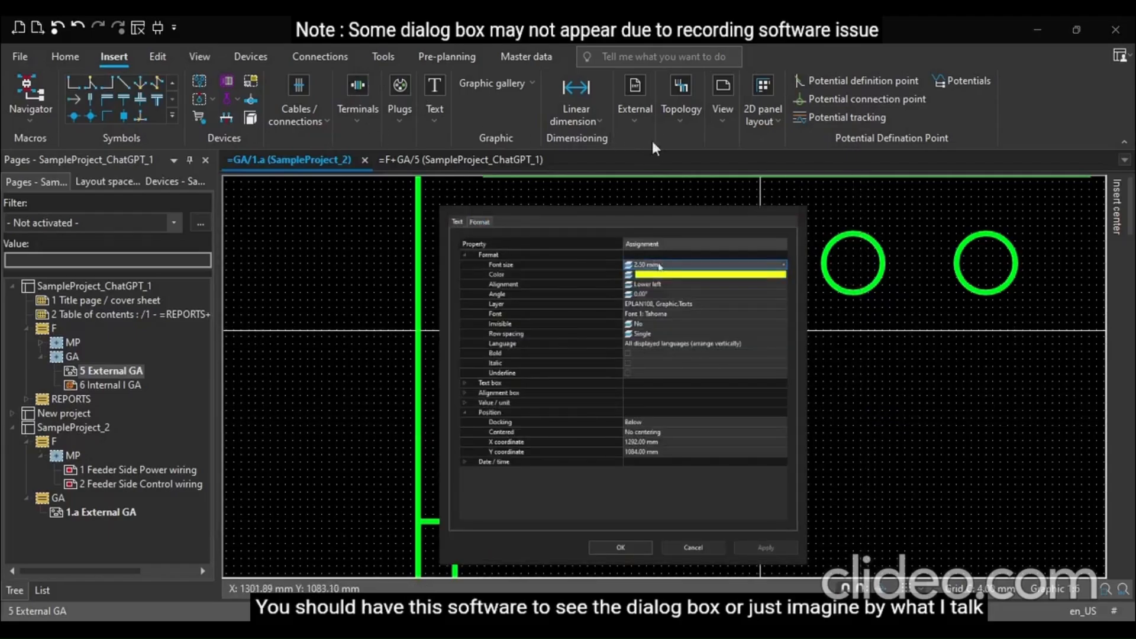
left_click(659, 265)
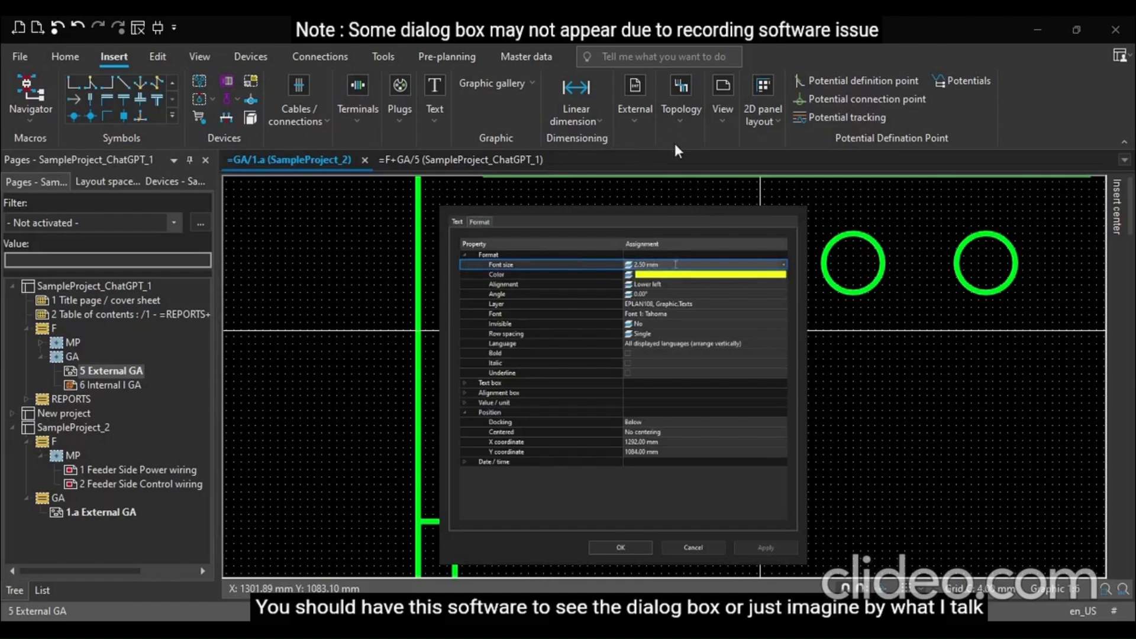
left_click(783, 265)
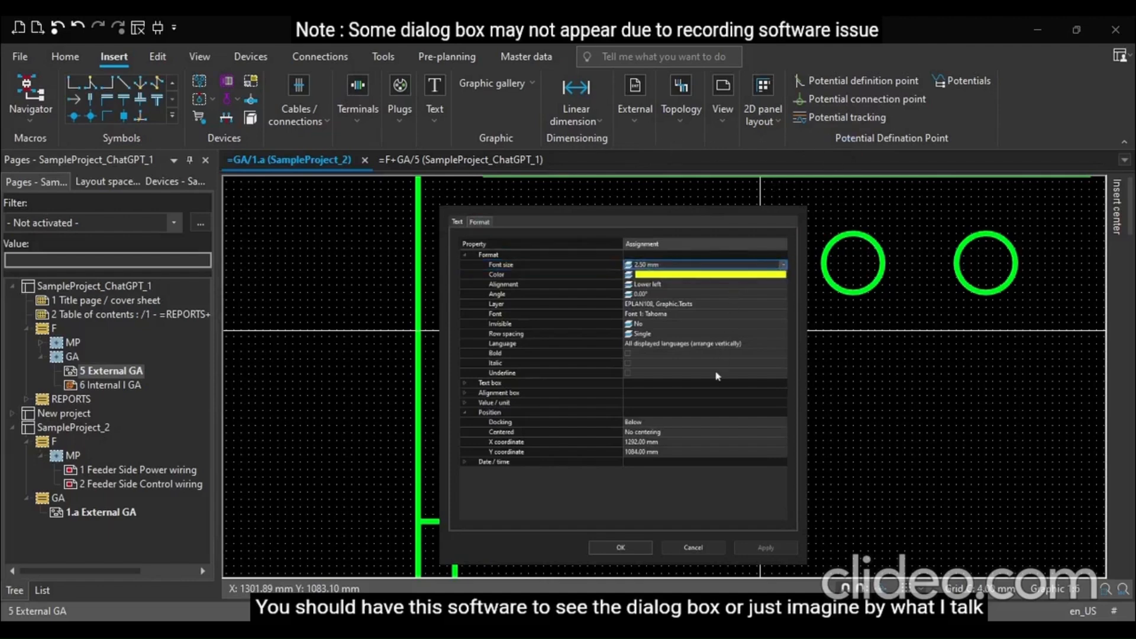
left_click(729, 355)
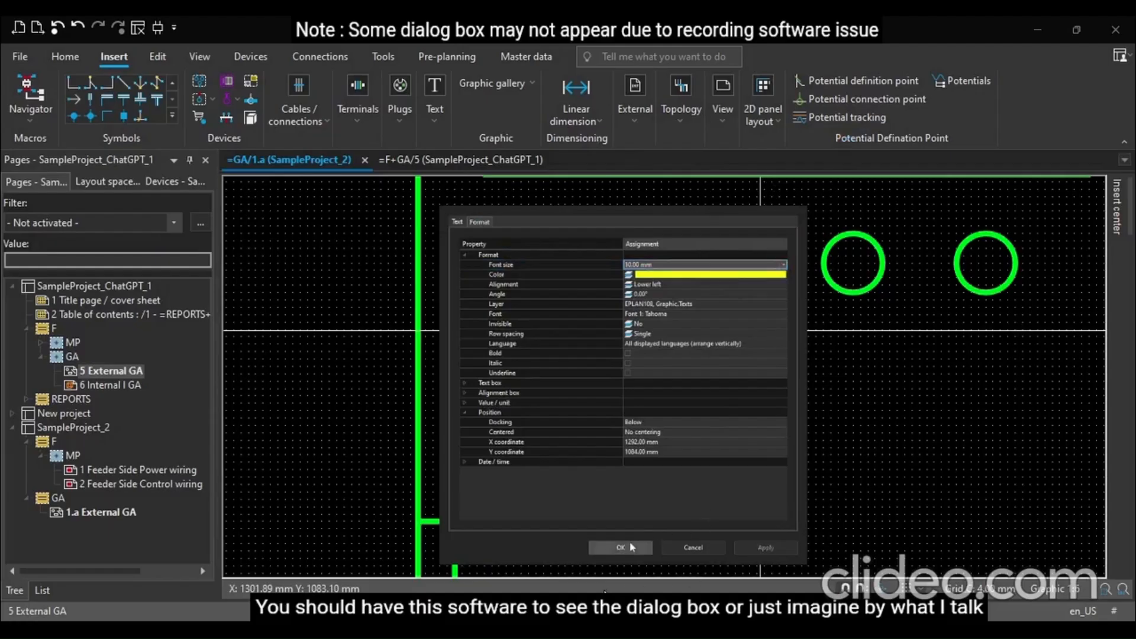
left_click(631, 547)
left_click_drag(829, 316, 803, 325)
Set the circle inside the grey square to be filled
scroll(840, 375, "down", 1)
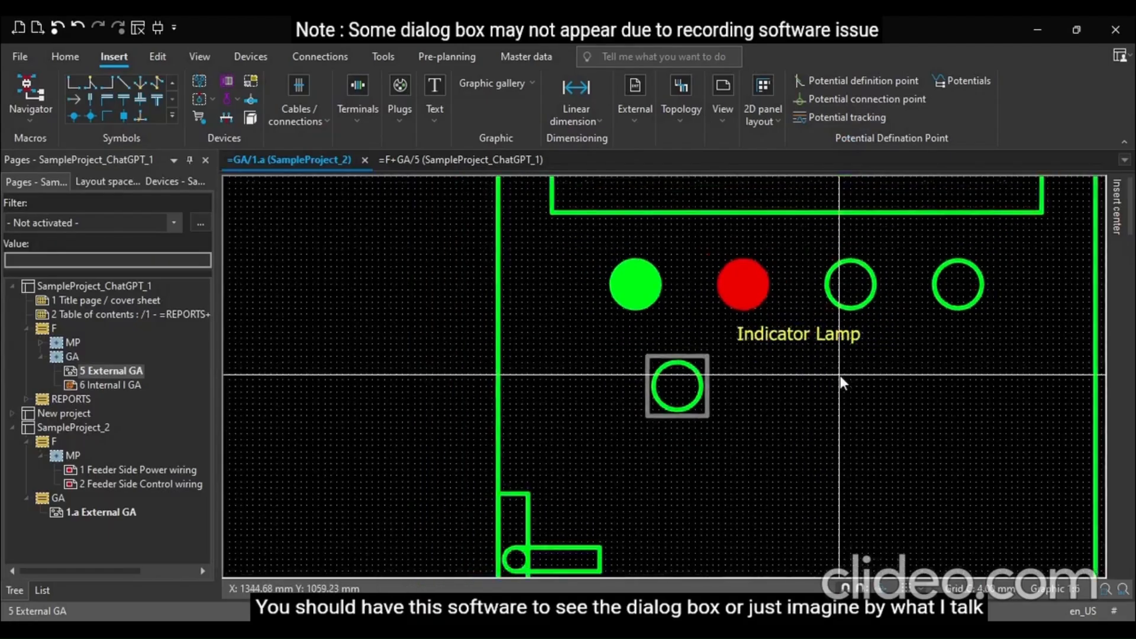
scroll(840, 375, "down", 2)
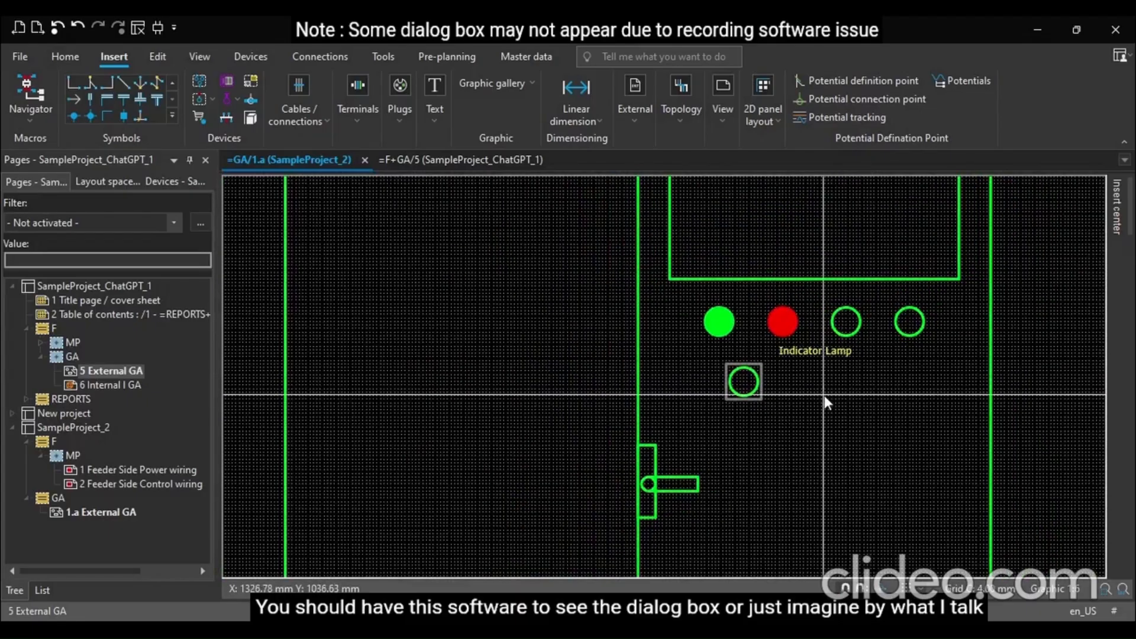
scroll(824, 395, "up", 3)
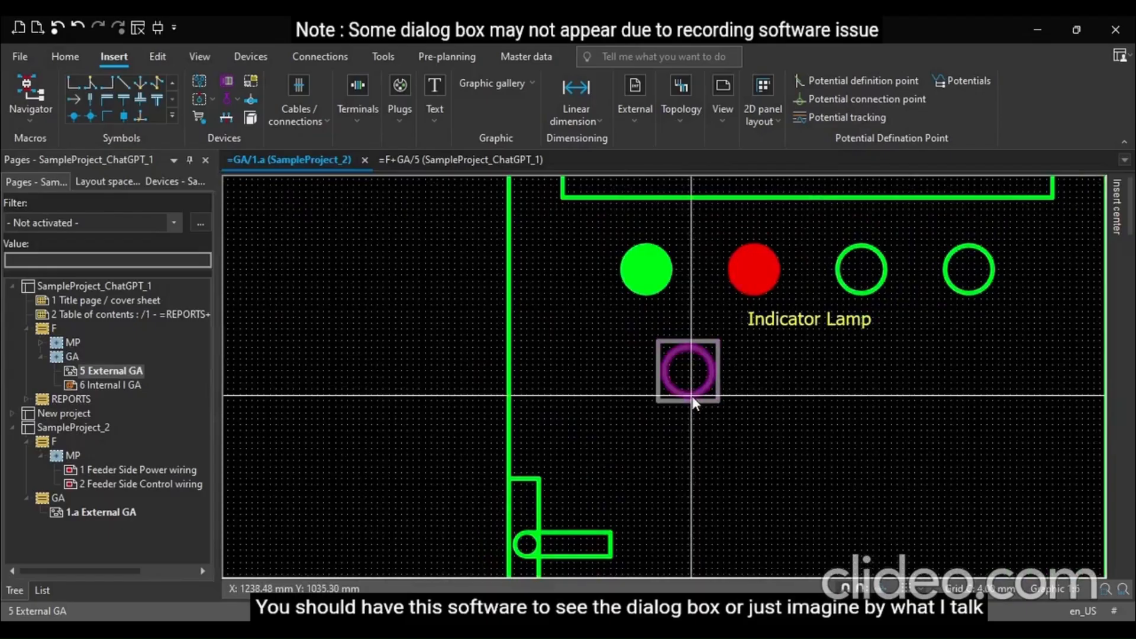
scroll(685, 387, "up", 1)
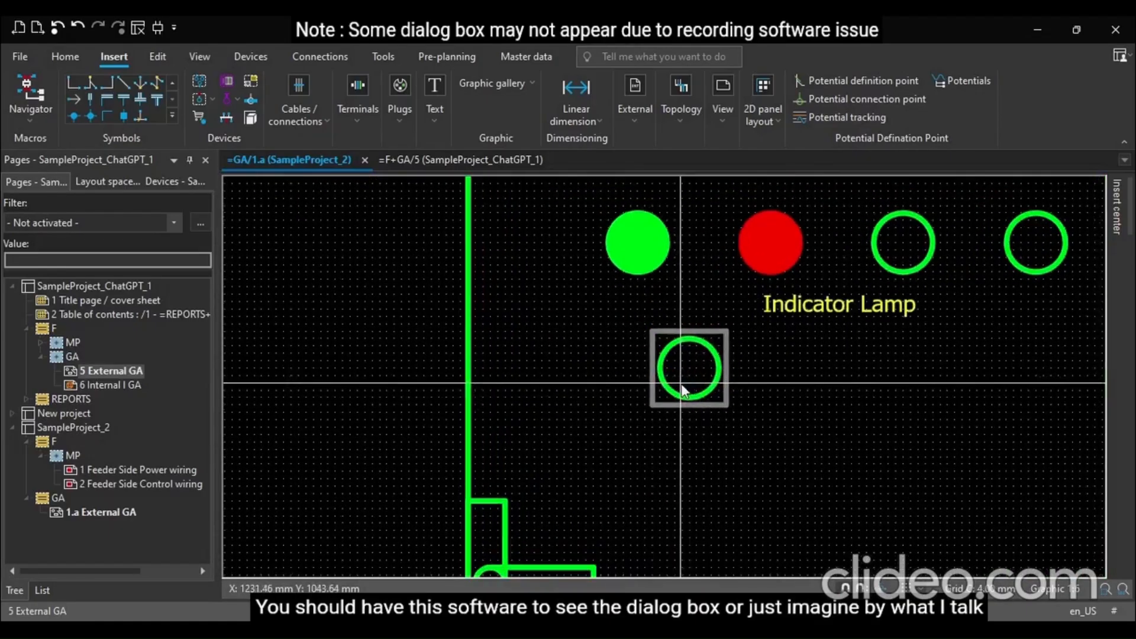
double_click(690, 396)
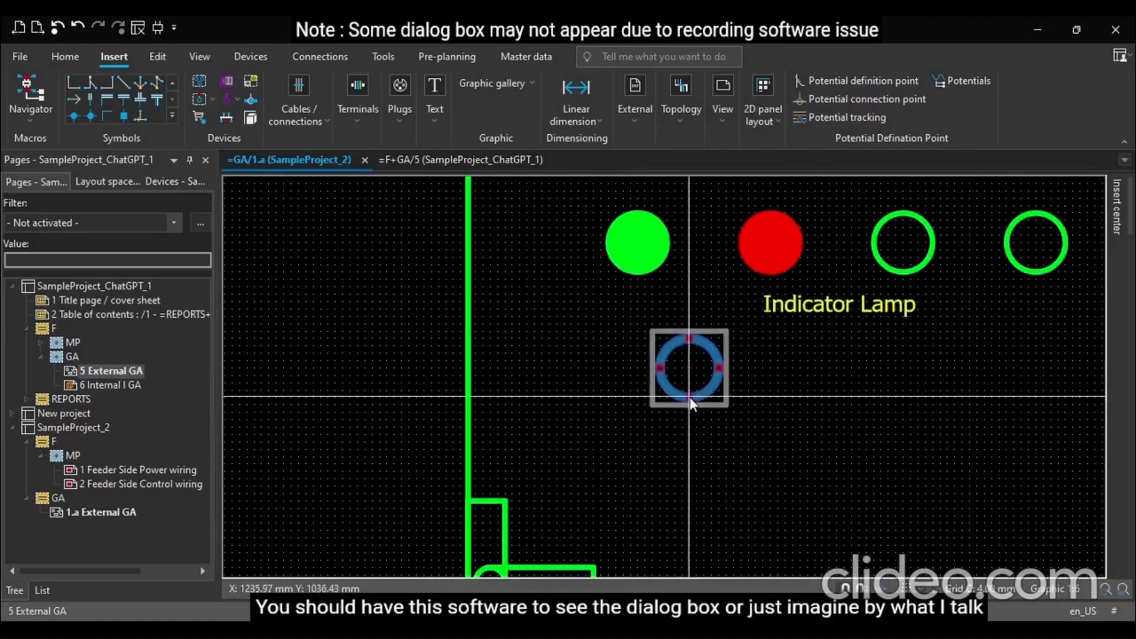
left_click(681, 313)
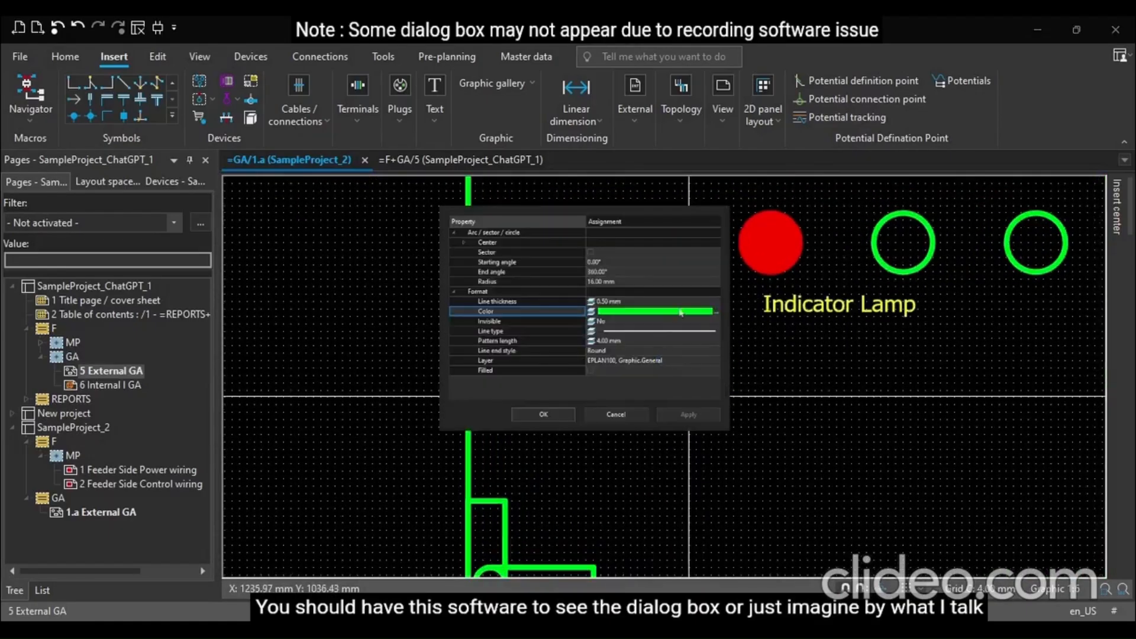
left_click(591, 371)
left_click(540, 415)
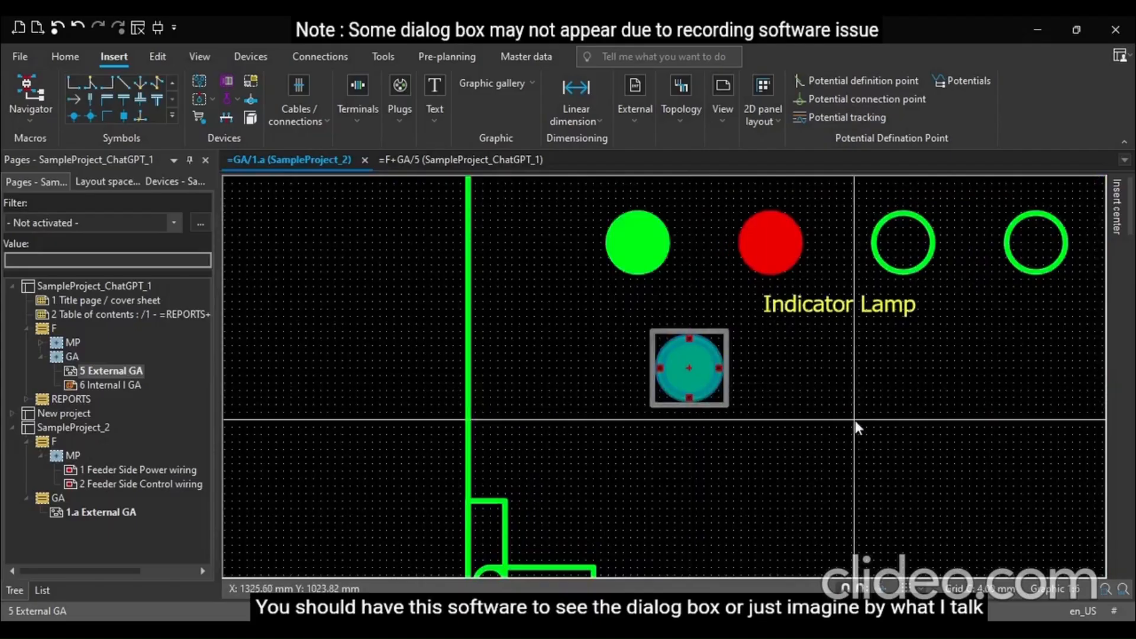
scroll(560, 385, "down", 2)
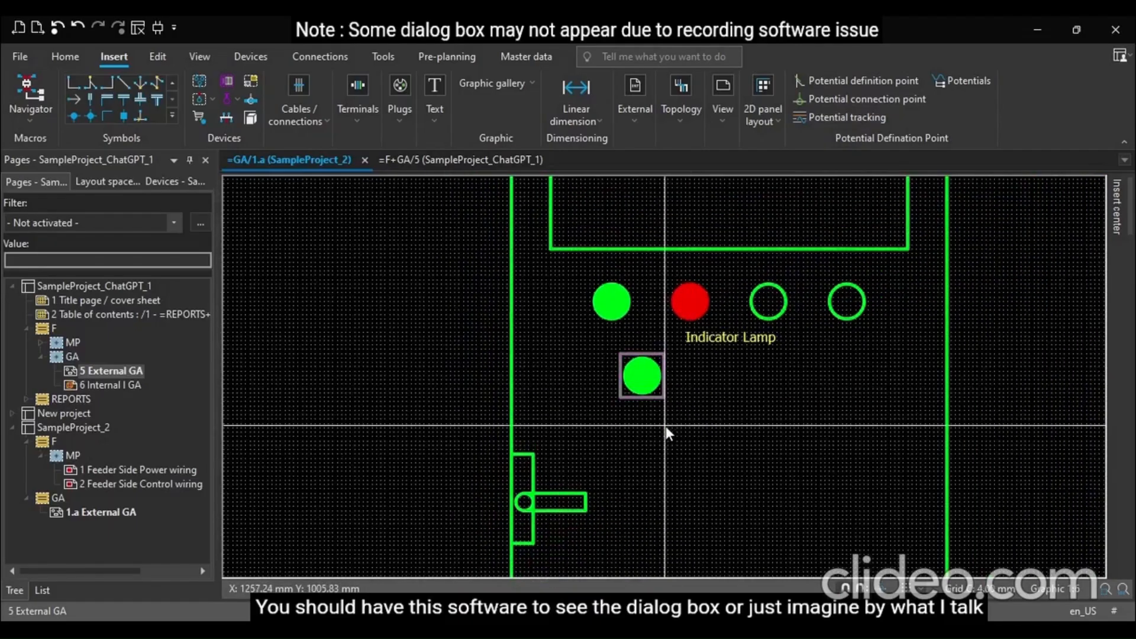
scroll(666, 426, "up", 4)
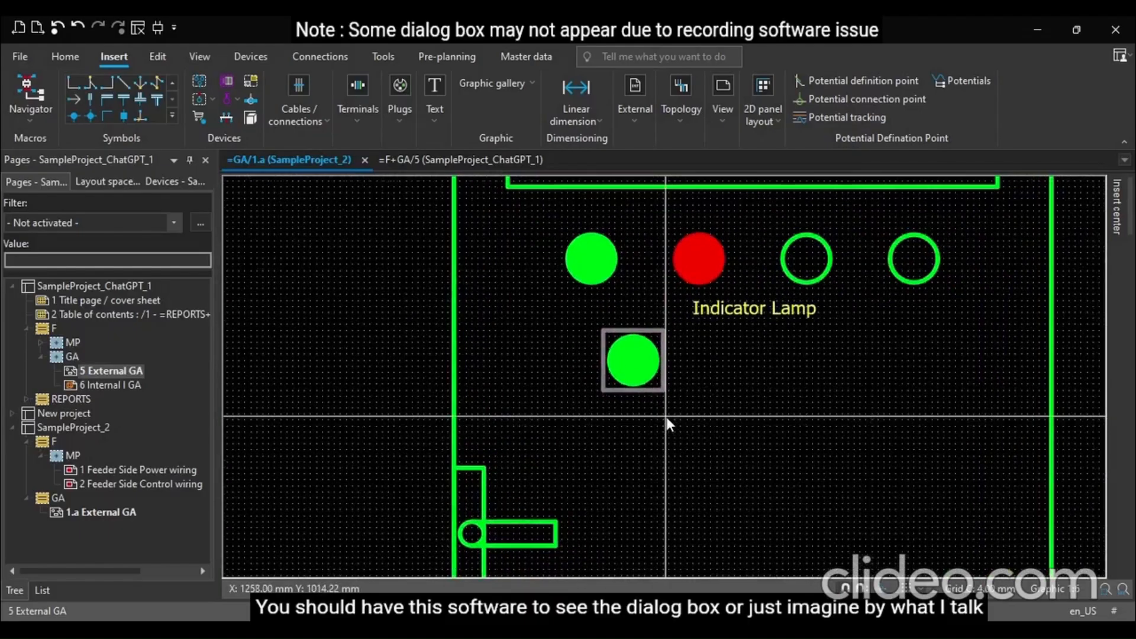
scroll(666, 418, "up", 1)
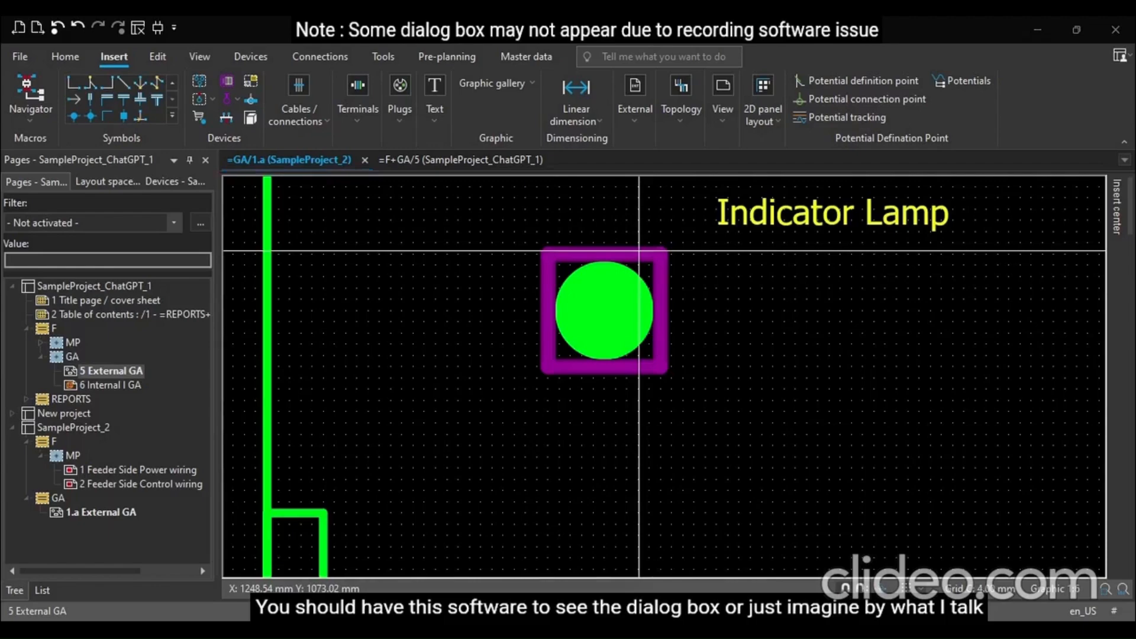
Copy the grey-framed green pushbutton and place the copy beside it to the right
scroll(396, 384, "down", 2)
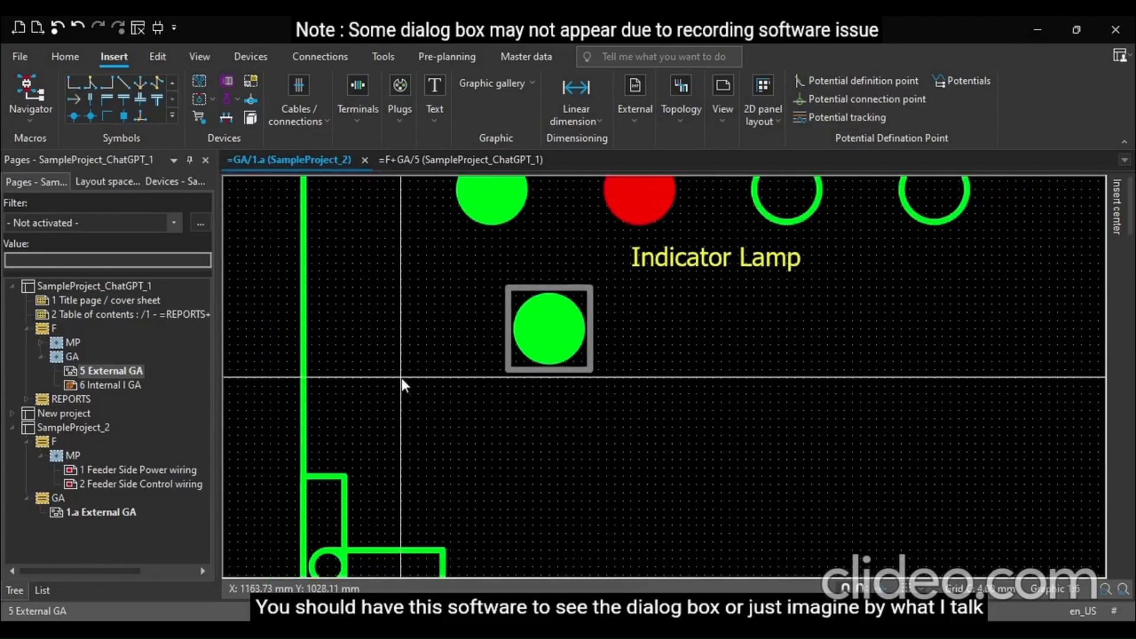
scroll(402, 384, "down", 4)
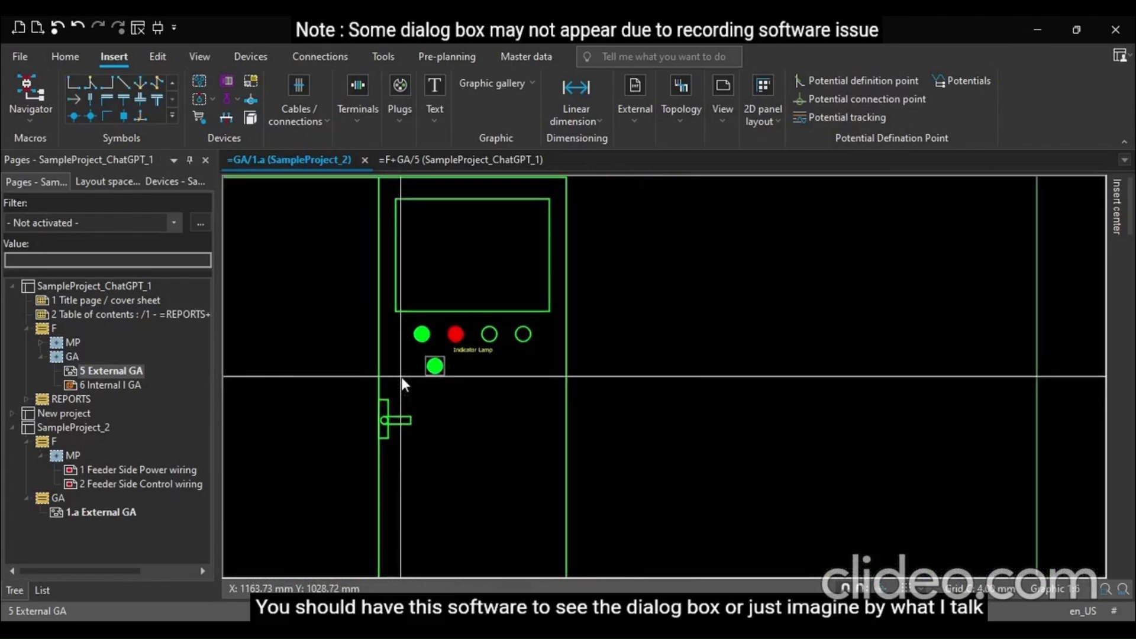
scroll(392, 351, "down", 1)
scroll(414, 378, "up", 4)
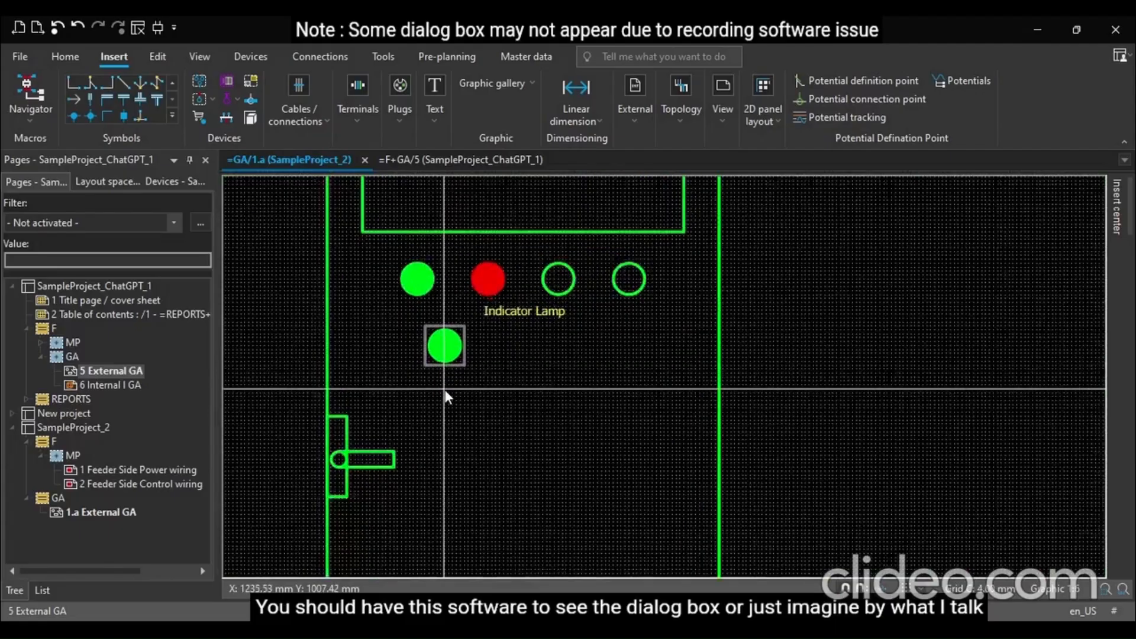
scroll(441, 367, "up", 3)
left_click(456, 346)
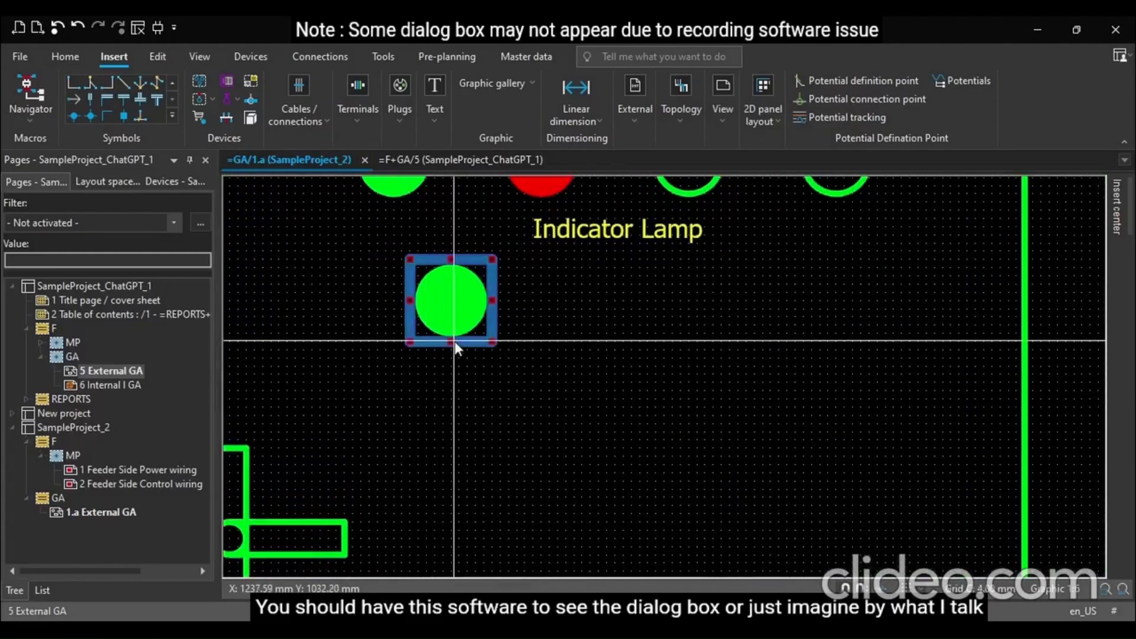
left_click(549, 307)
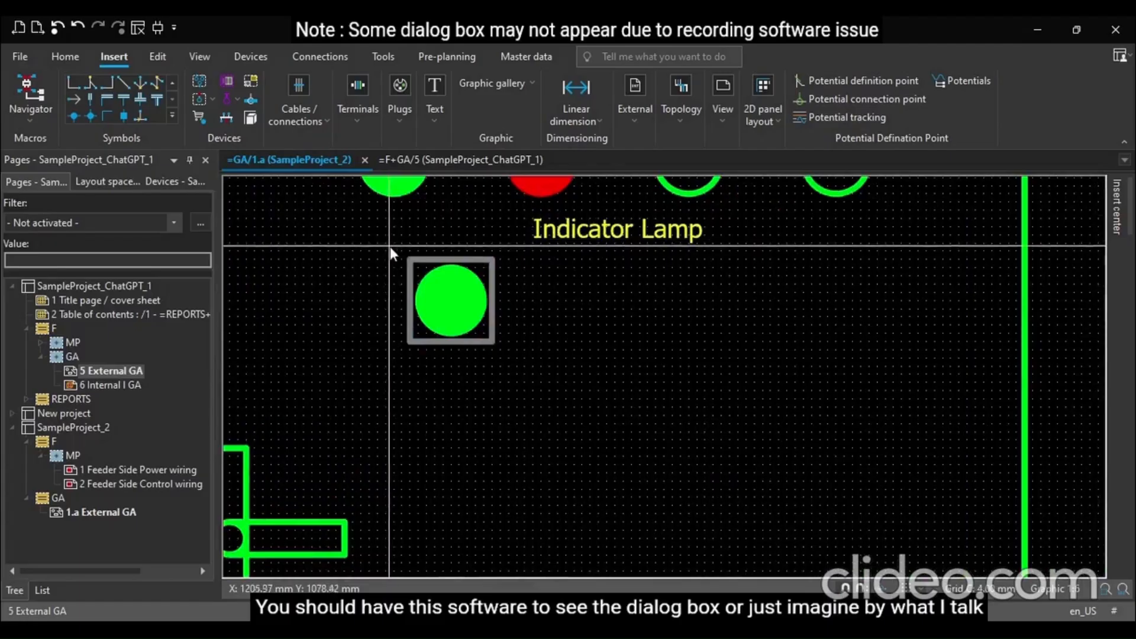
left_click_drag(393, 247, 631, 335)
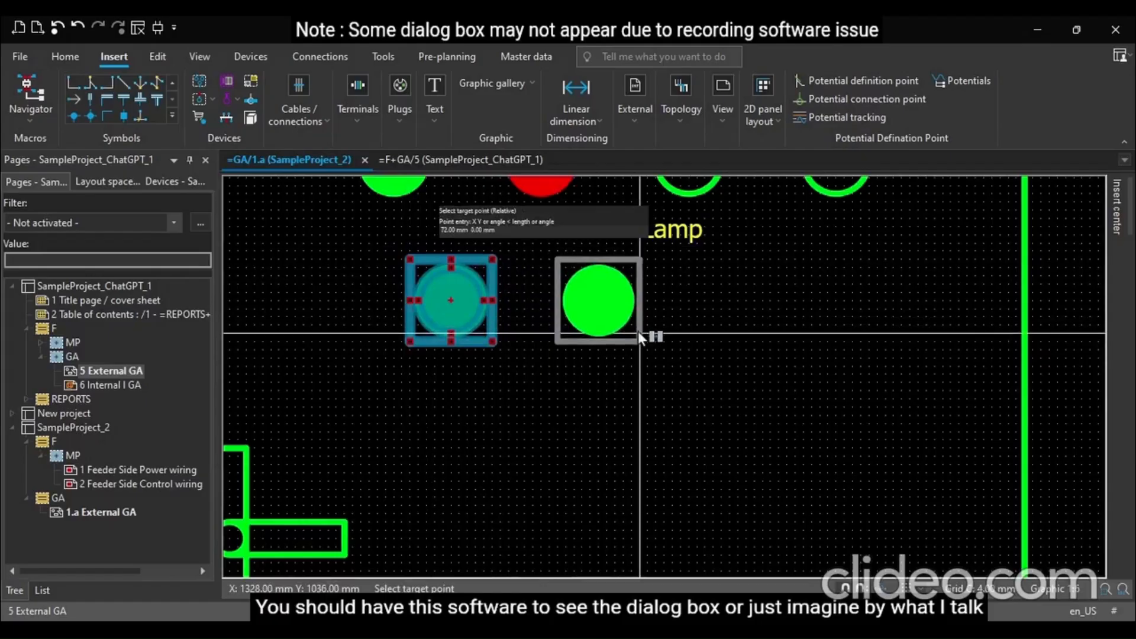
left_click(640, 334)
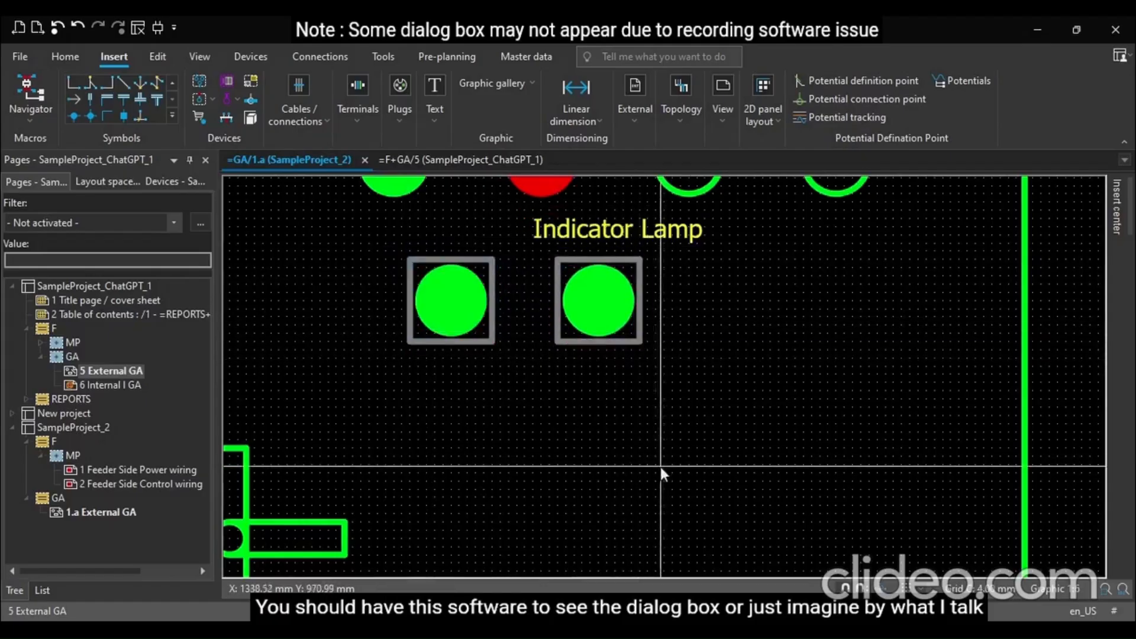
Change the copied pushbutton's circle colour to red
double_click(606, 319)
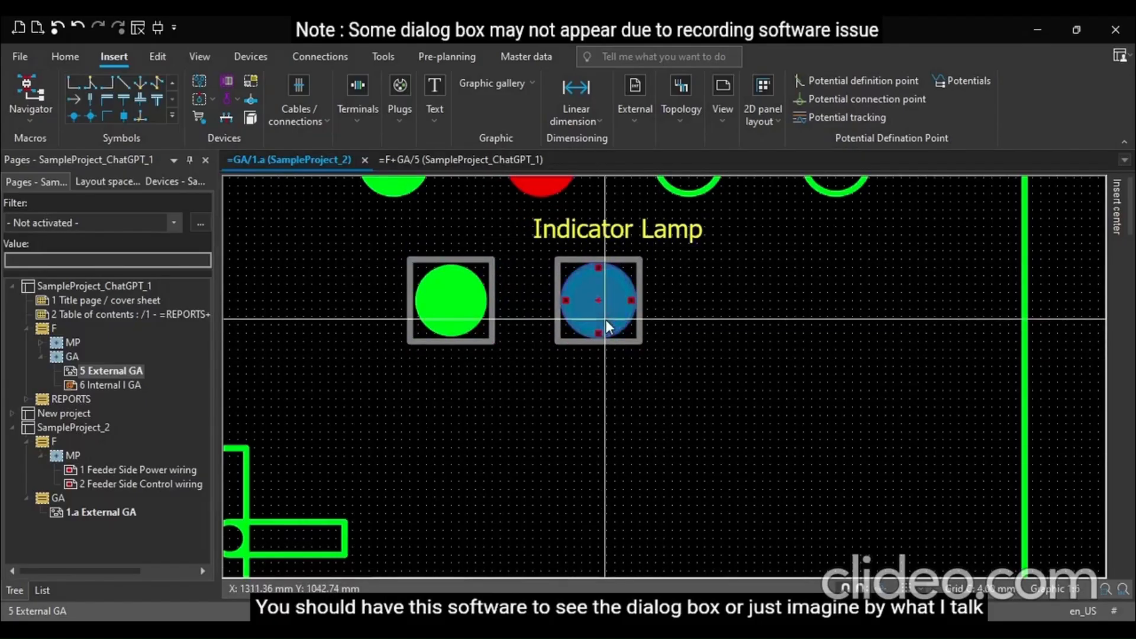
left_click(716, 313)
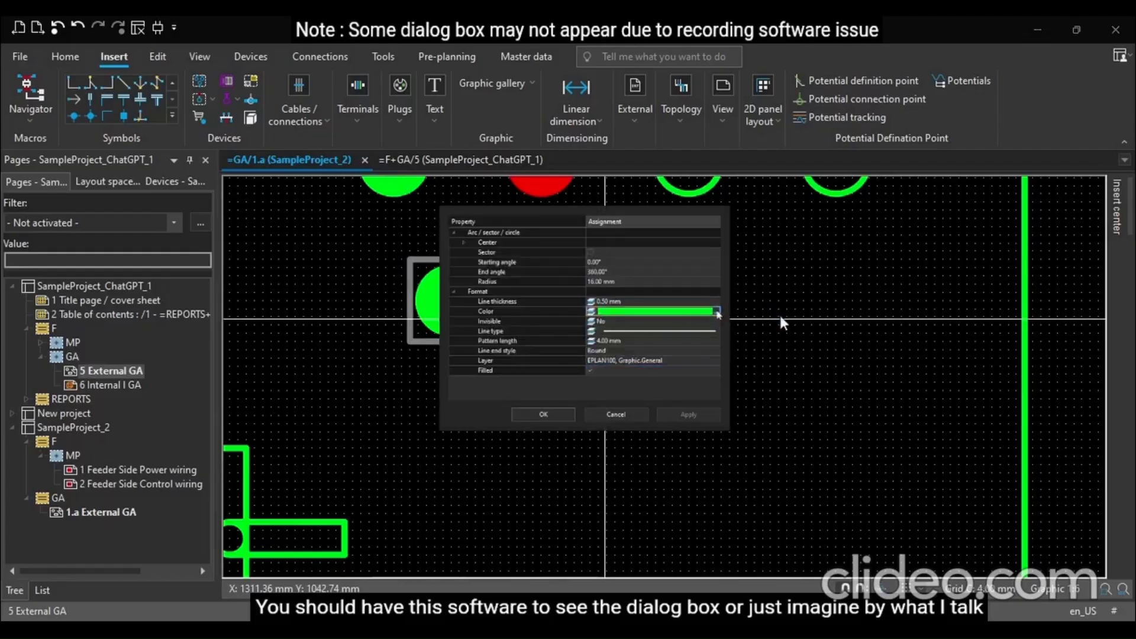
left_click(729, 539)
left_click(559, 418)
left_click(738, 313)
Insert "PB" labels with 10.00 mm font size beneath both the green and the red pushbuttons
scroll(753, 360, "down", 3)
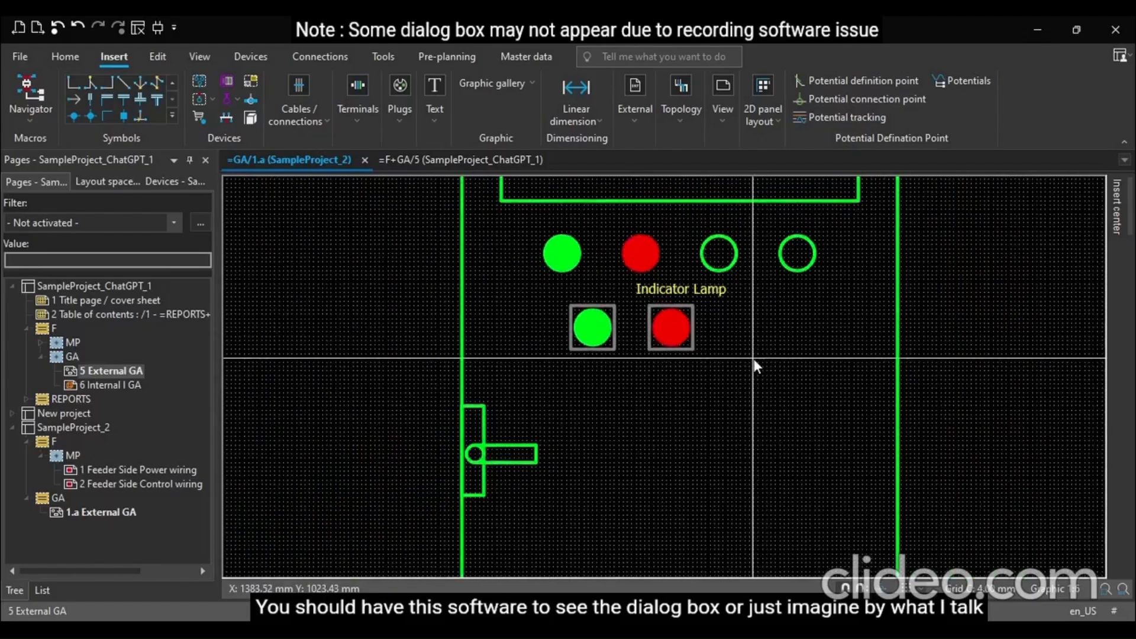
scroll(591, 378, "up", 4)
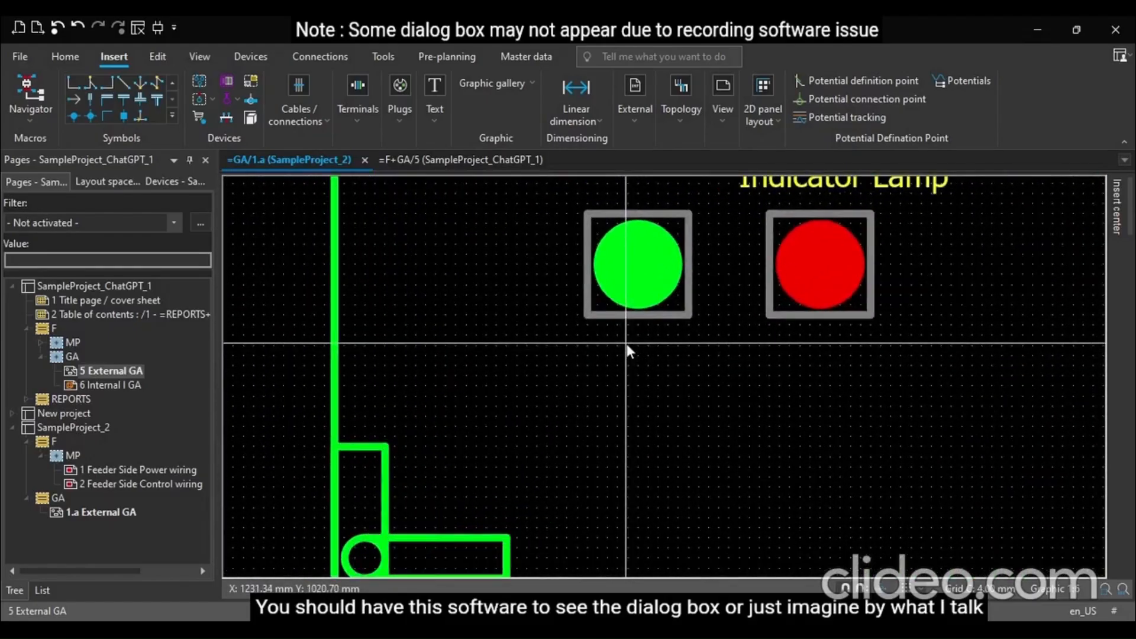
key("t")
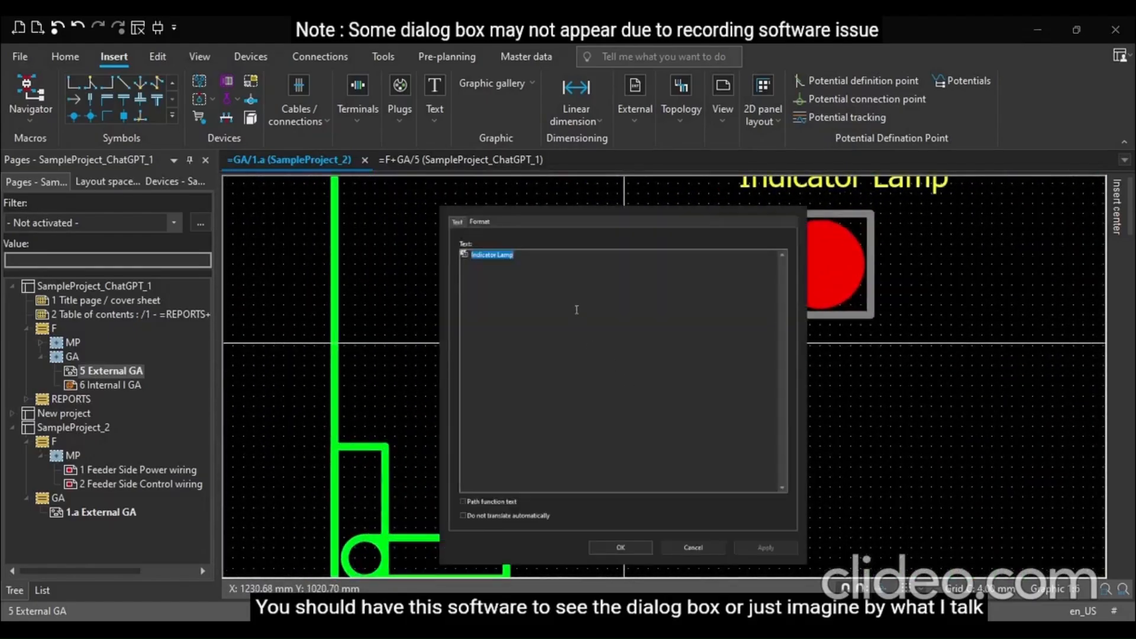
type("PB")
left_click(479, 221)
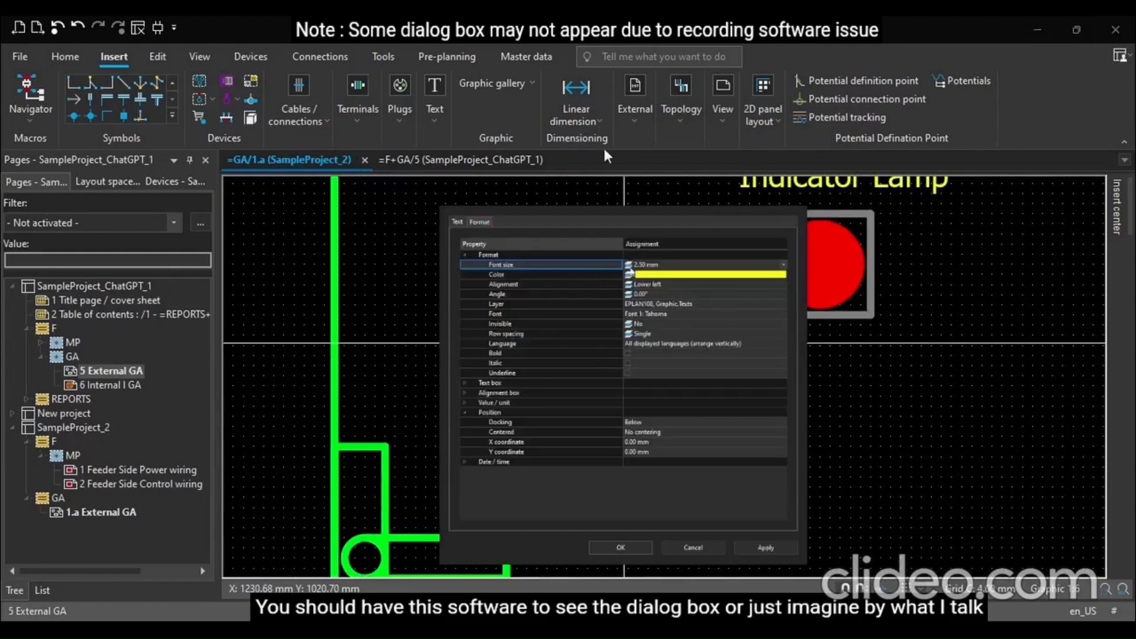
left_click(666, 265)
type("10")
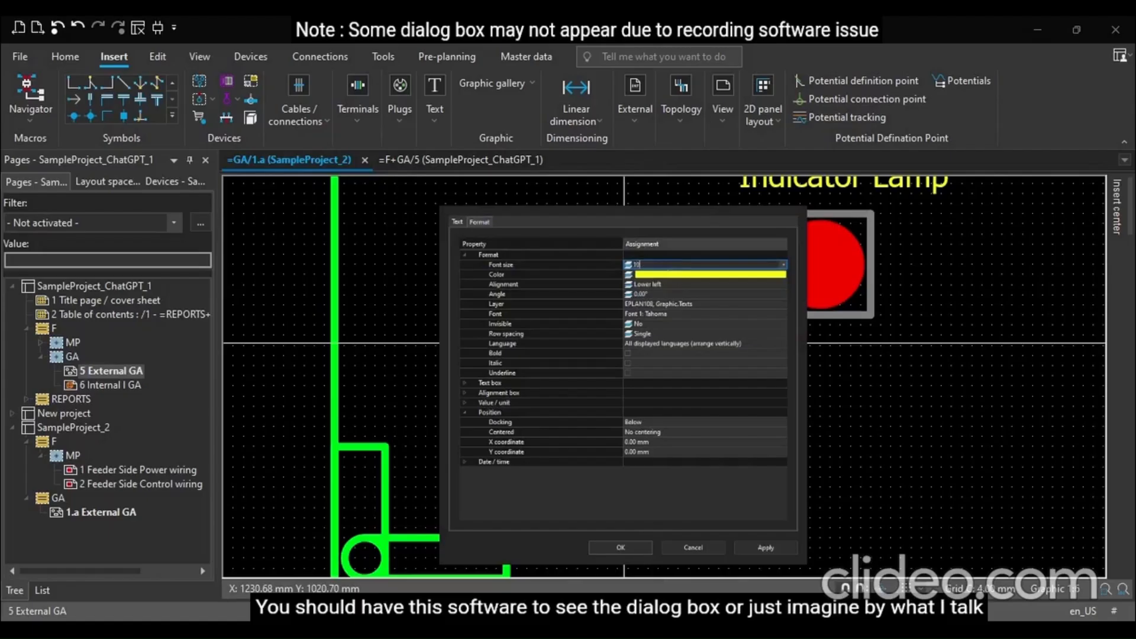
key("Return")
key("Return")
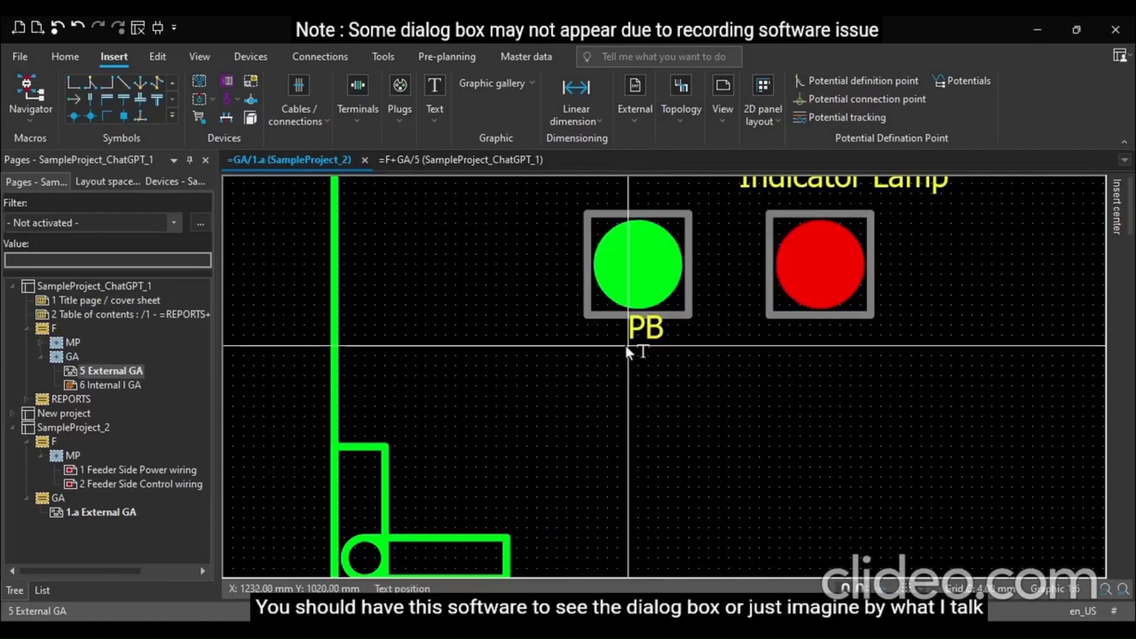
left_click(619, 376)
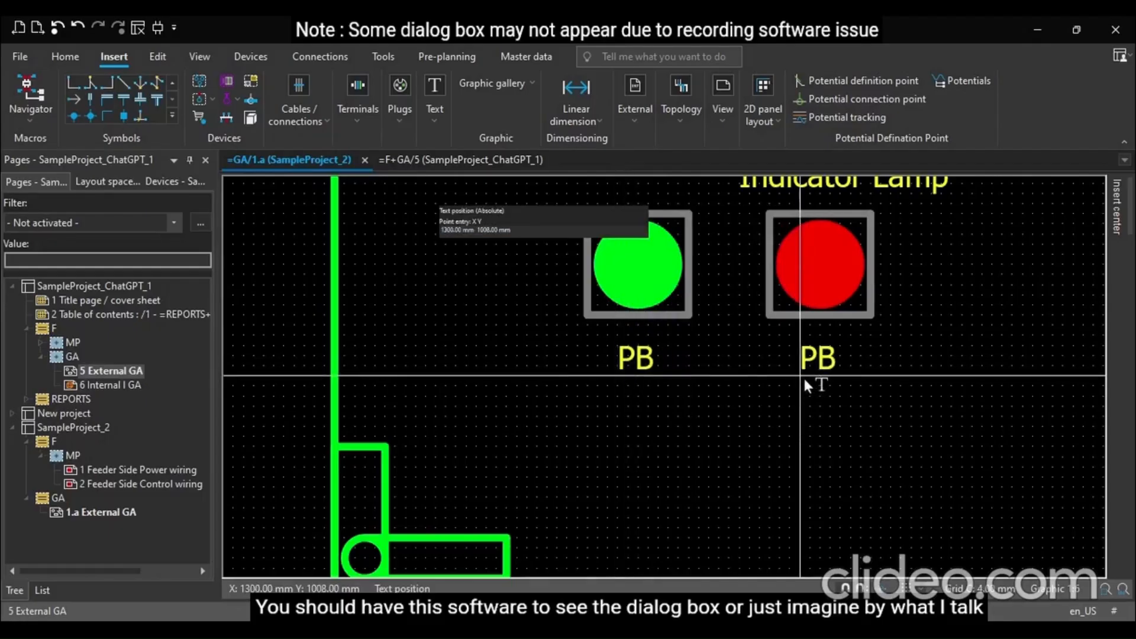
left_click(804, 379)
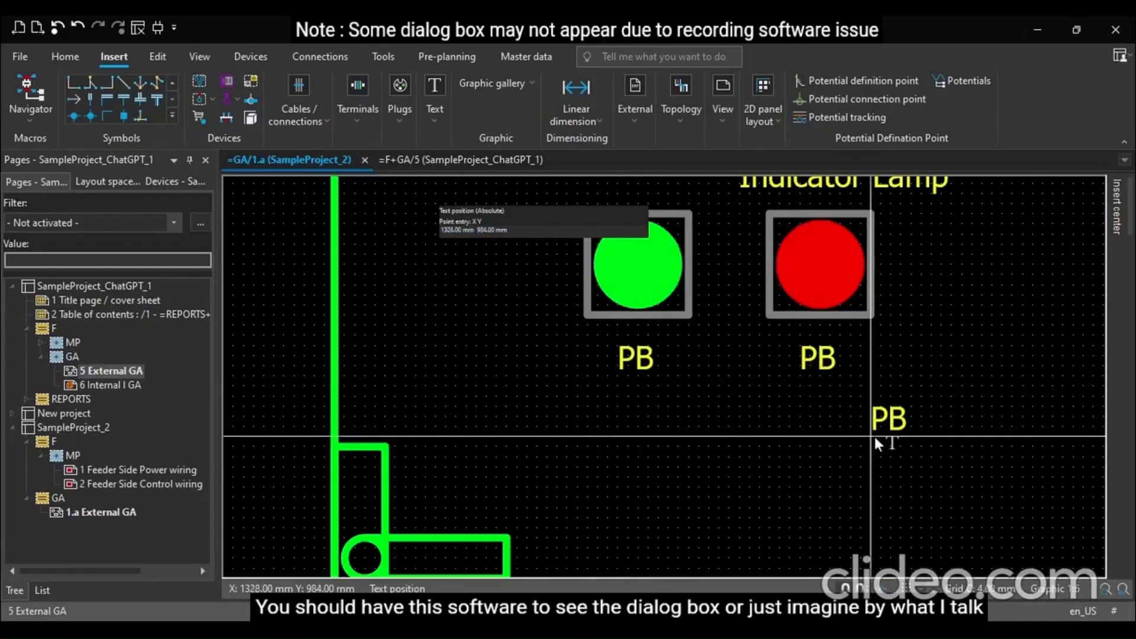
key("Escape")
Examine the overall enclosure layout with the new pushbuttons and their labels
scroll(873, 434, "down", 3)
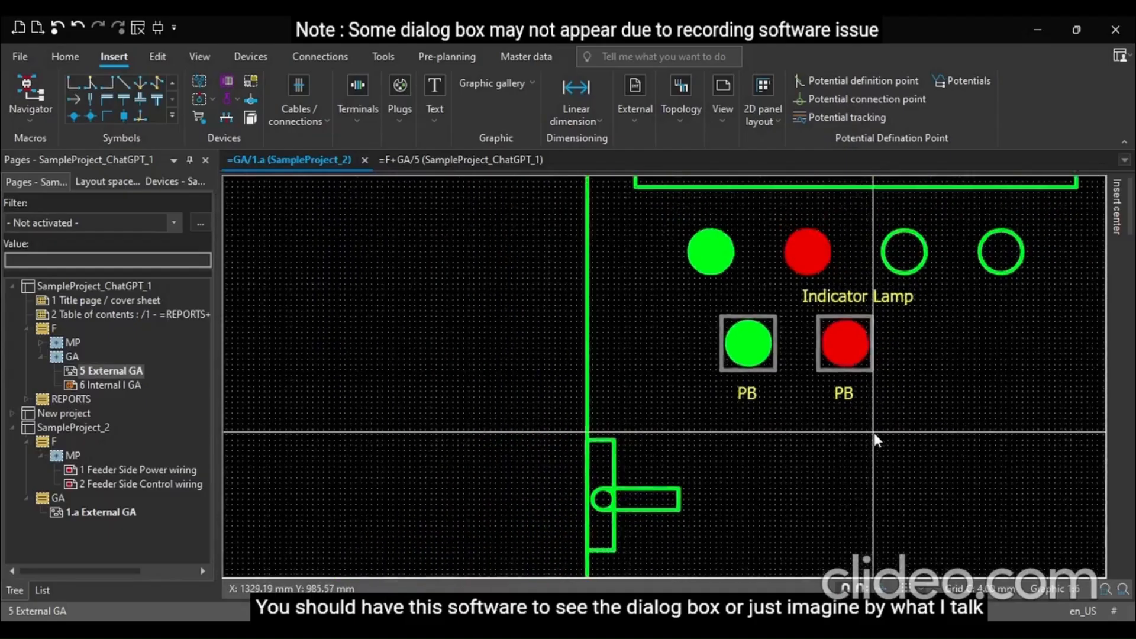
scroll(870, 432, "down", 6)
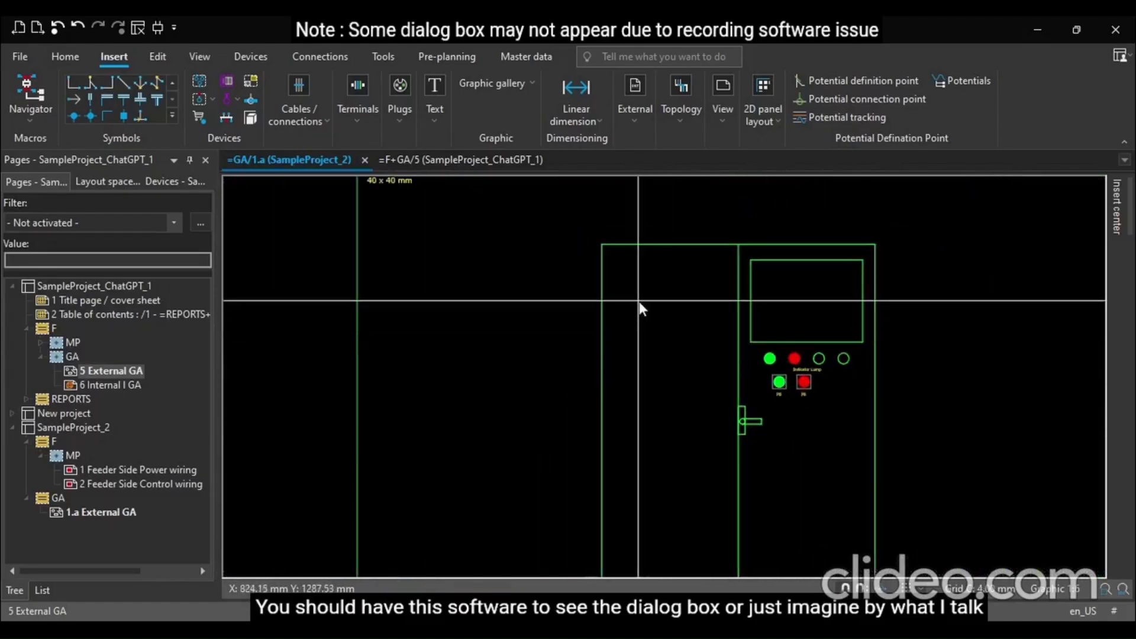
scroll(627, 408, "up", 1)
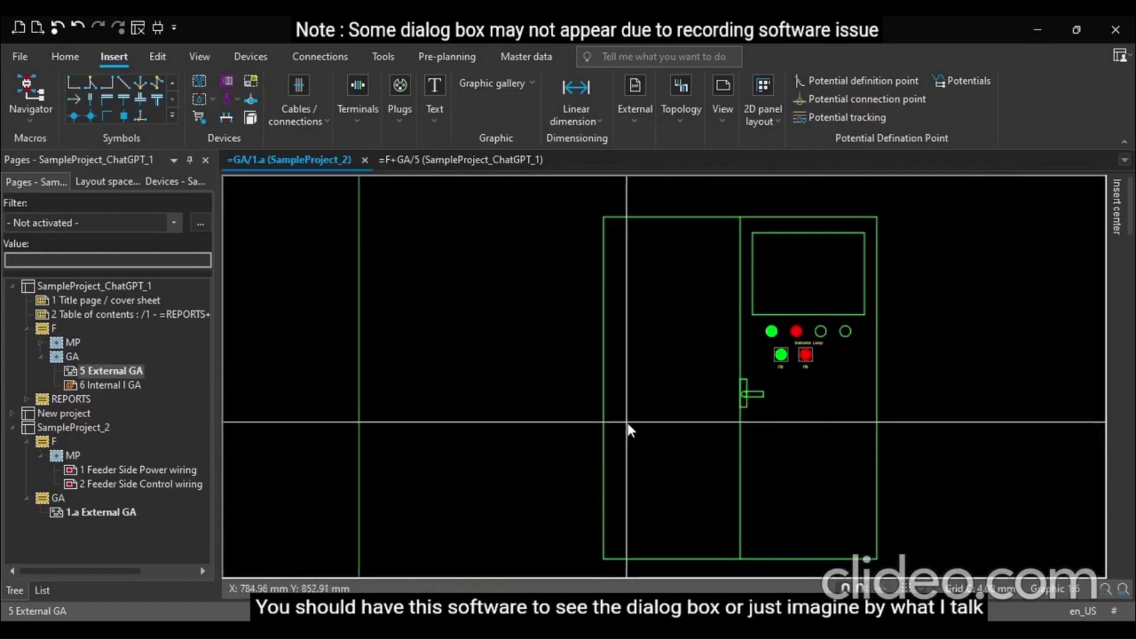
scroll(626, 417, "up", 2)
scroll(821, 371, "up", 2)
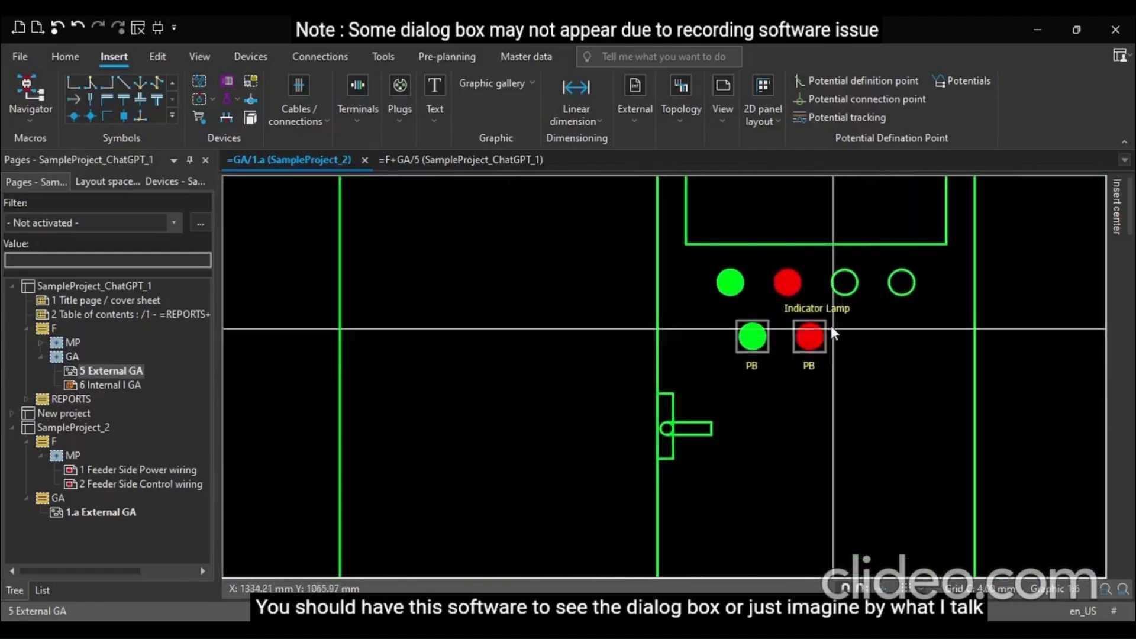
scroll(765, 392, "up", 2)
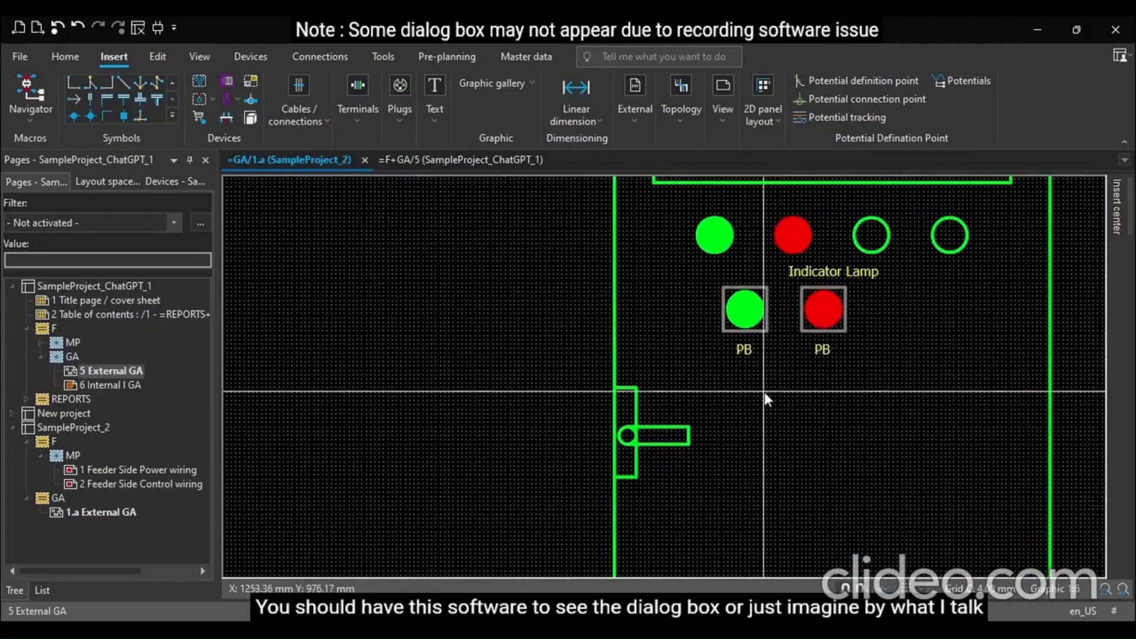
scroll(713, 405, "down", 1)
scroll(683, 274, "up", 2)
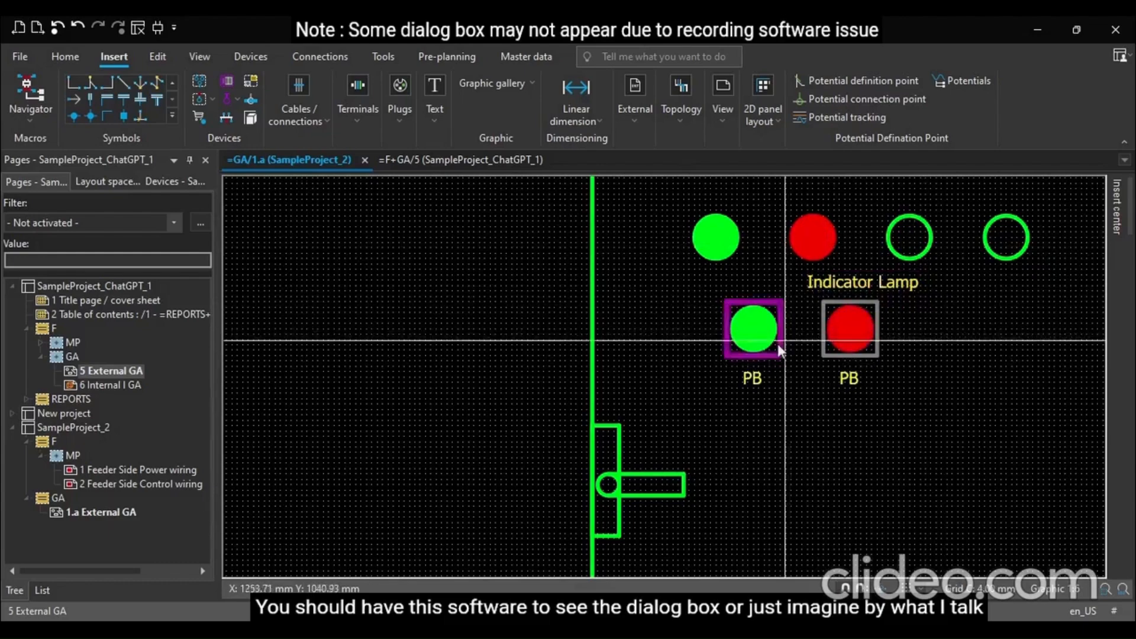
Try grouping the green pushbutton's frame and circle and shifting it left, then undo the move
left_click(738, 317)
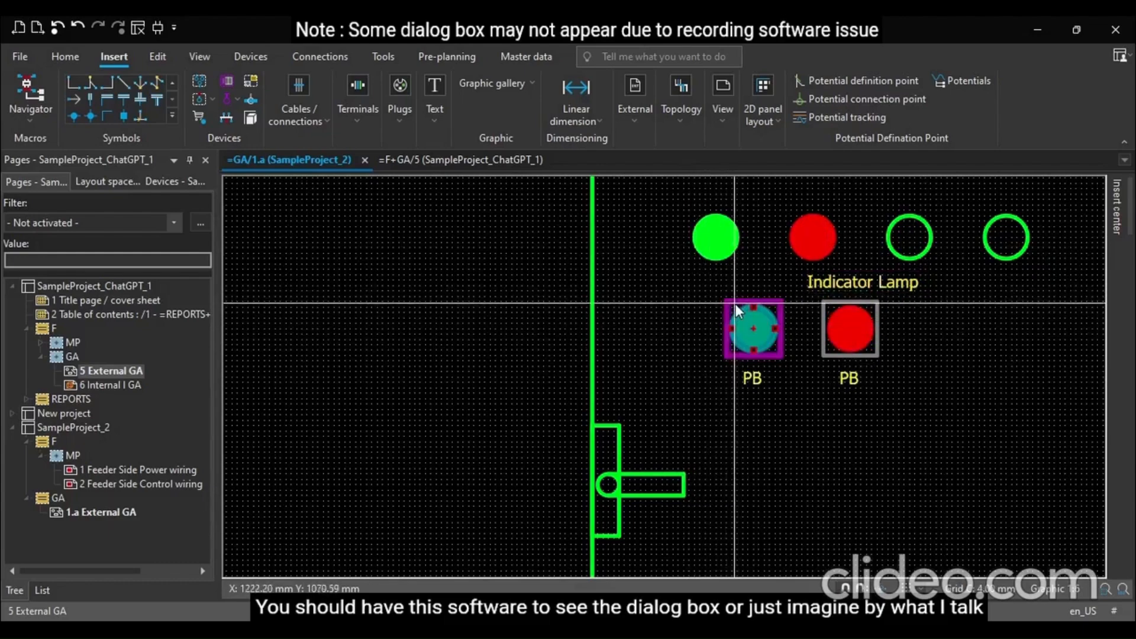
scroll(735, 304, "up", 1)
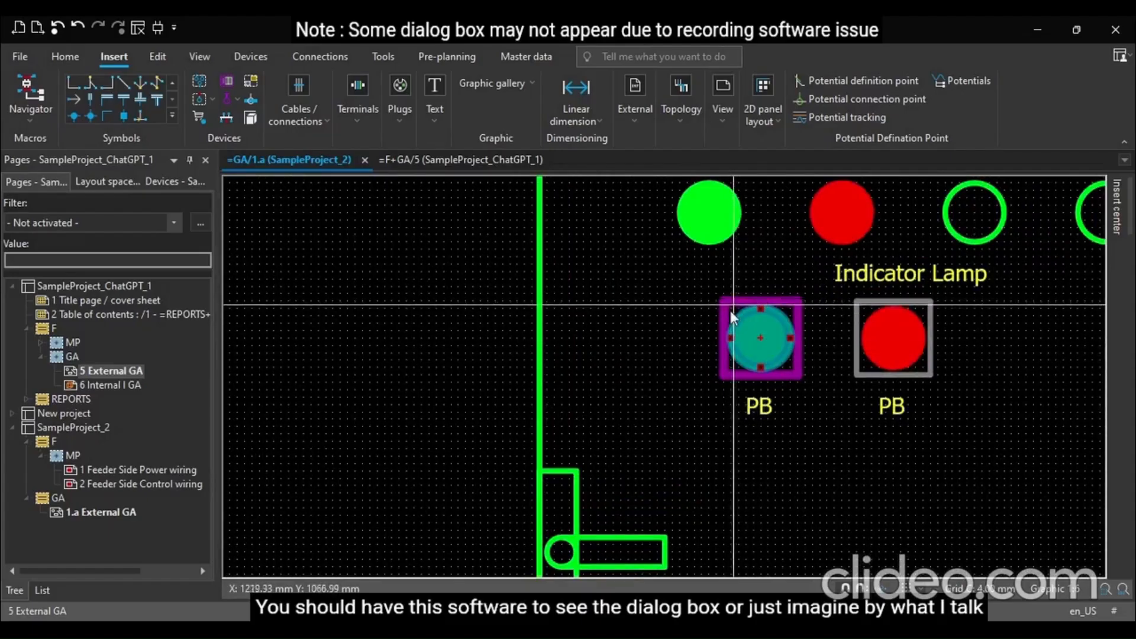
left_click(687, 279)
left_click(822, 388)
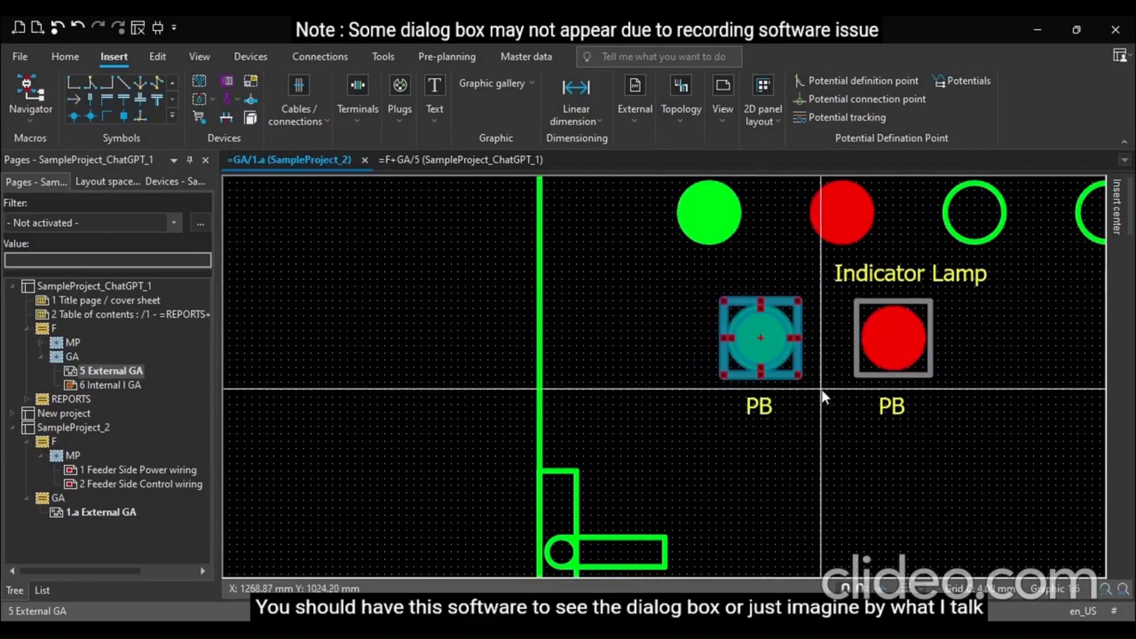
left_click(651, 61)
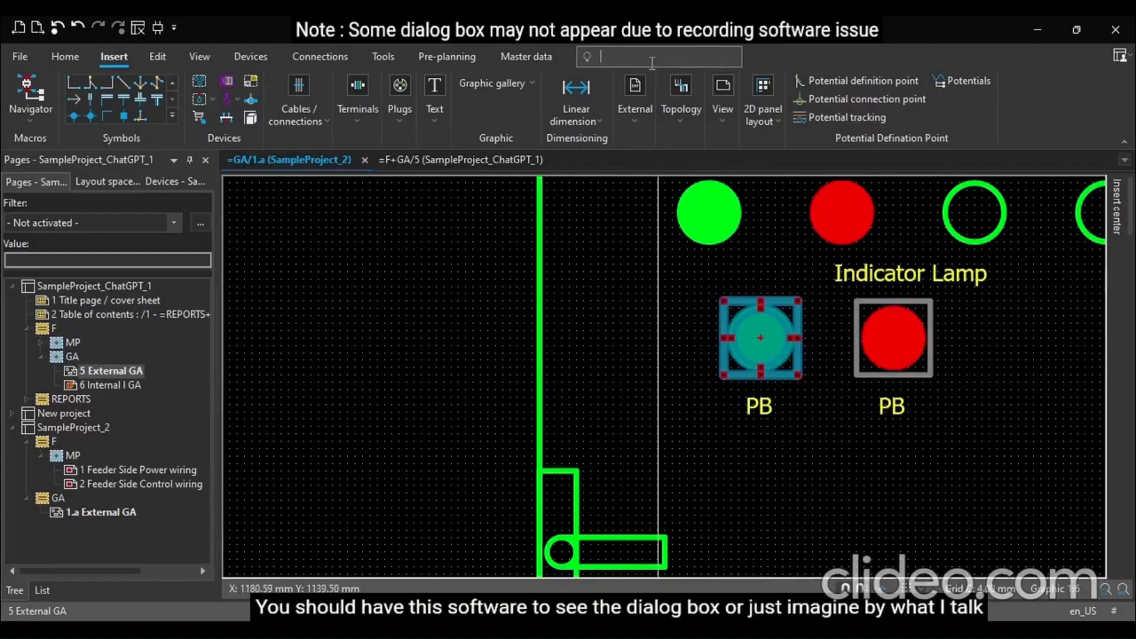
type("group")
left_click(635, 110)
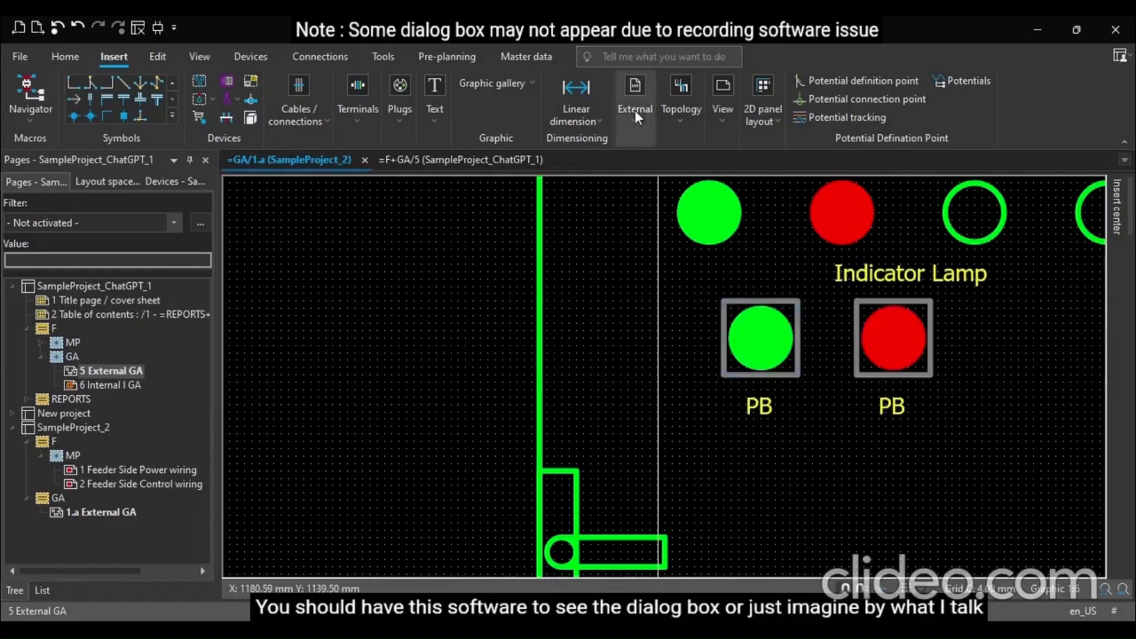
left_click_drag(761, 335, 658, 314)
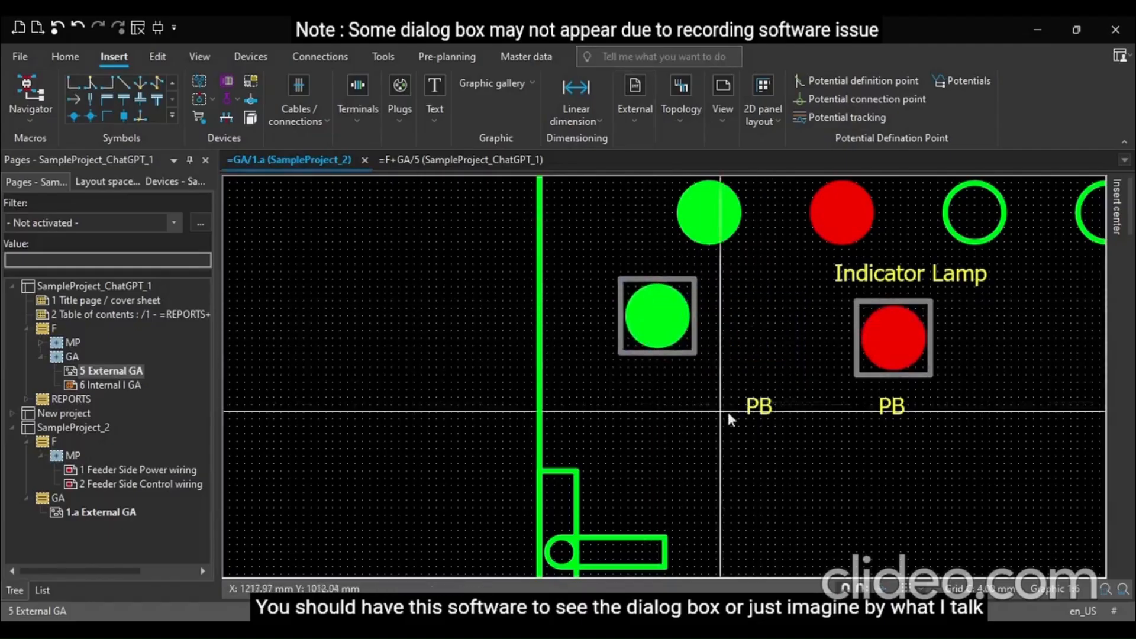
key("ctrl+z")
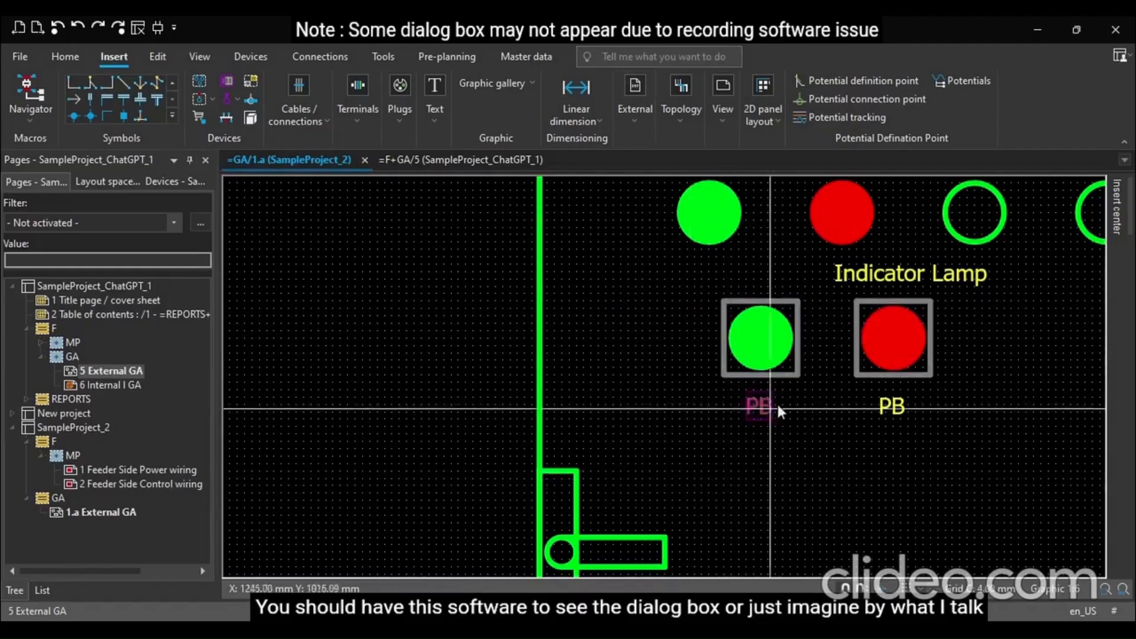
Try moving the red pushbutton down and to the right, then undo the move
left_click_drag(837, 301, 981, 396)
key("Escape")
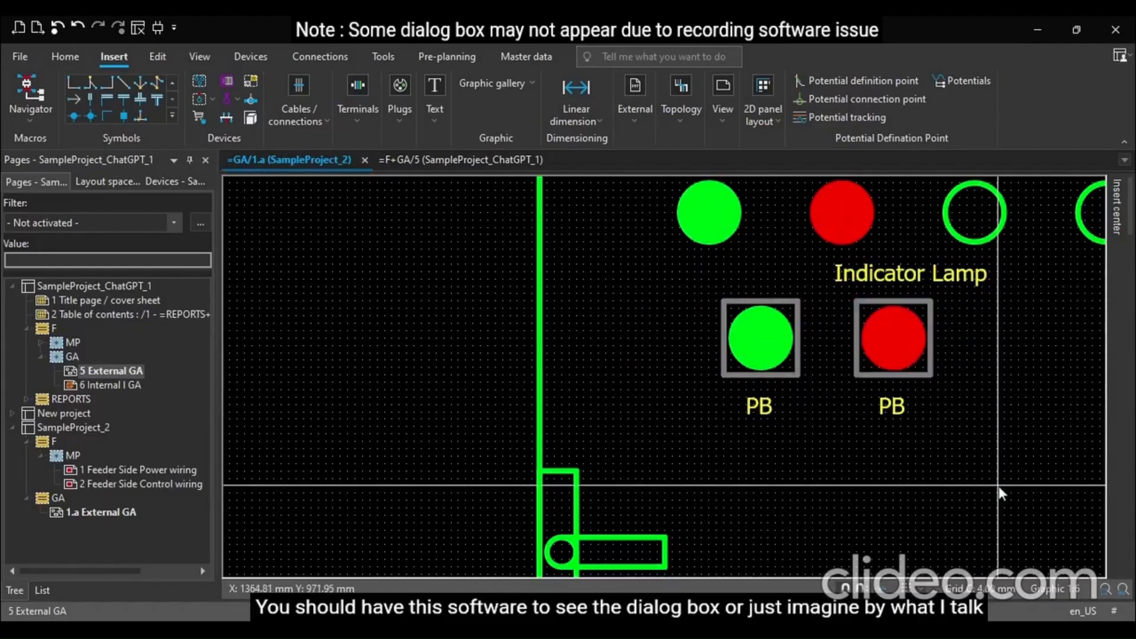
left_click_drag(917, 367, 989, 401)
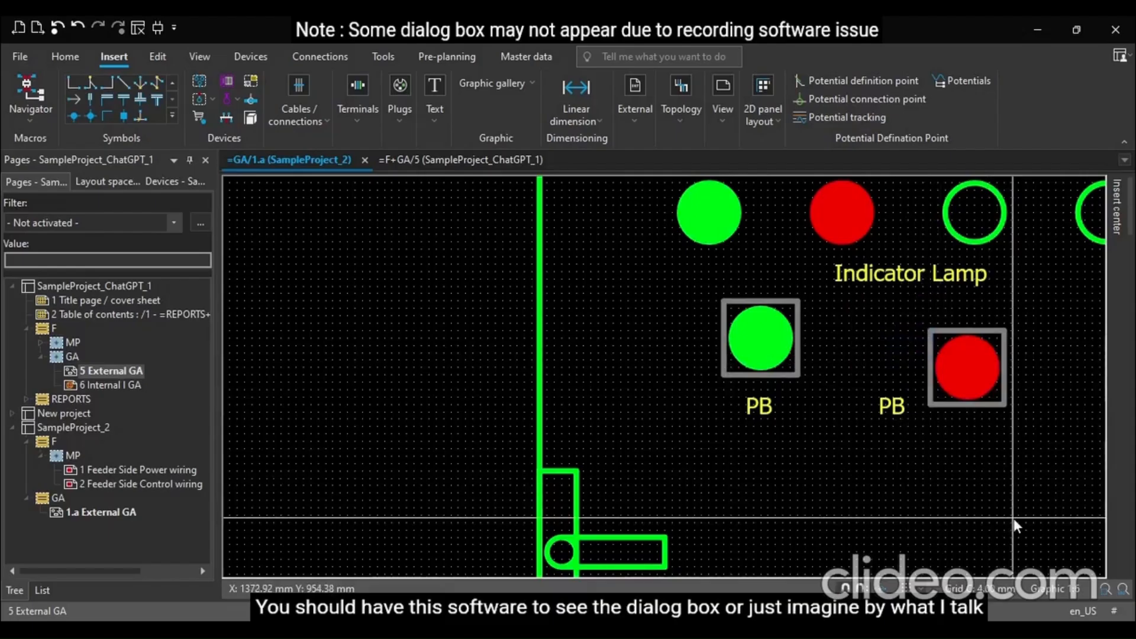
key("ctrl+z")
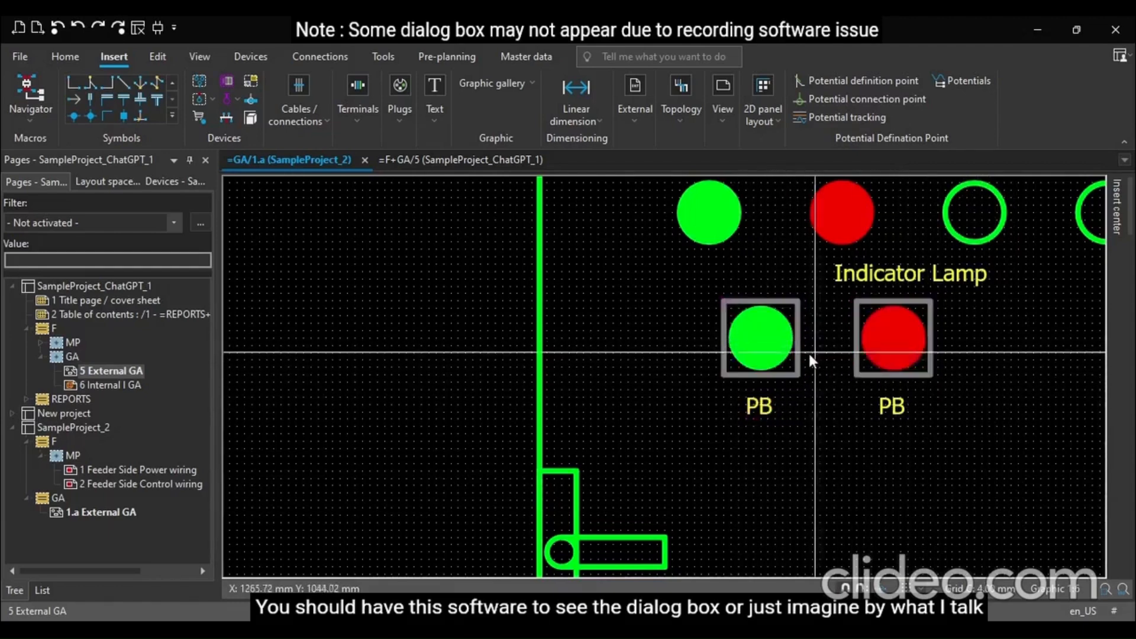
Group the green pushbutton with its PB label and move the group up and to the left
left_click(763, 336)
left_click(762, 413, "ctrl")
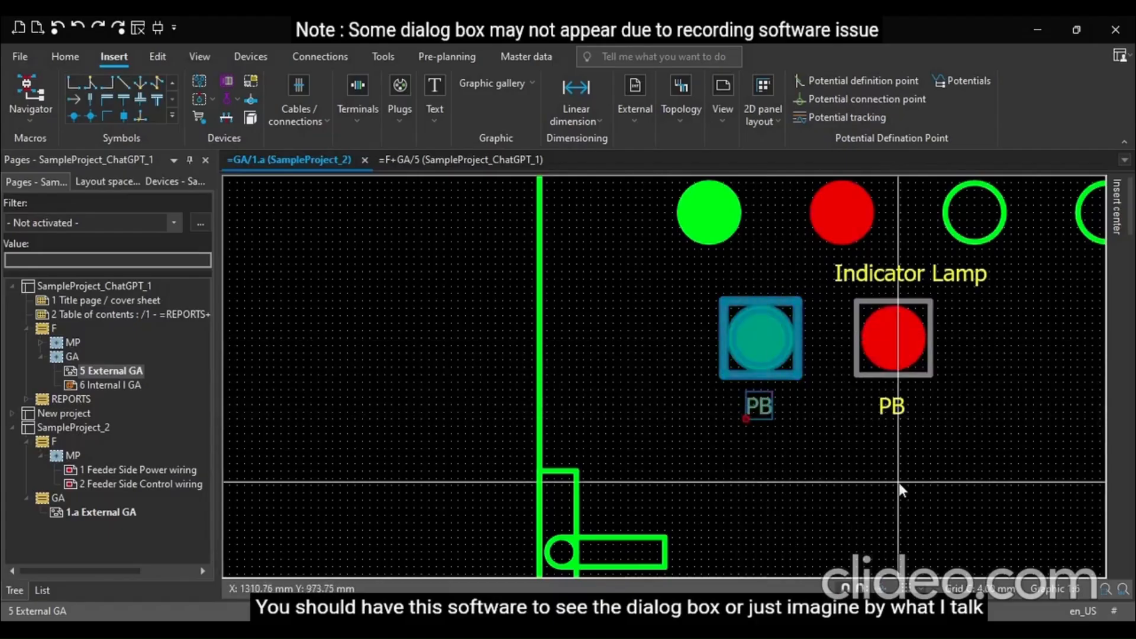
key("g")
left_click_drag(787, 358, 653, 327)
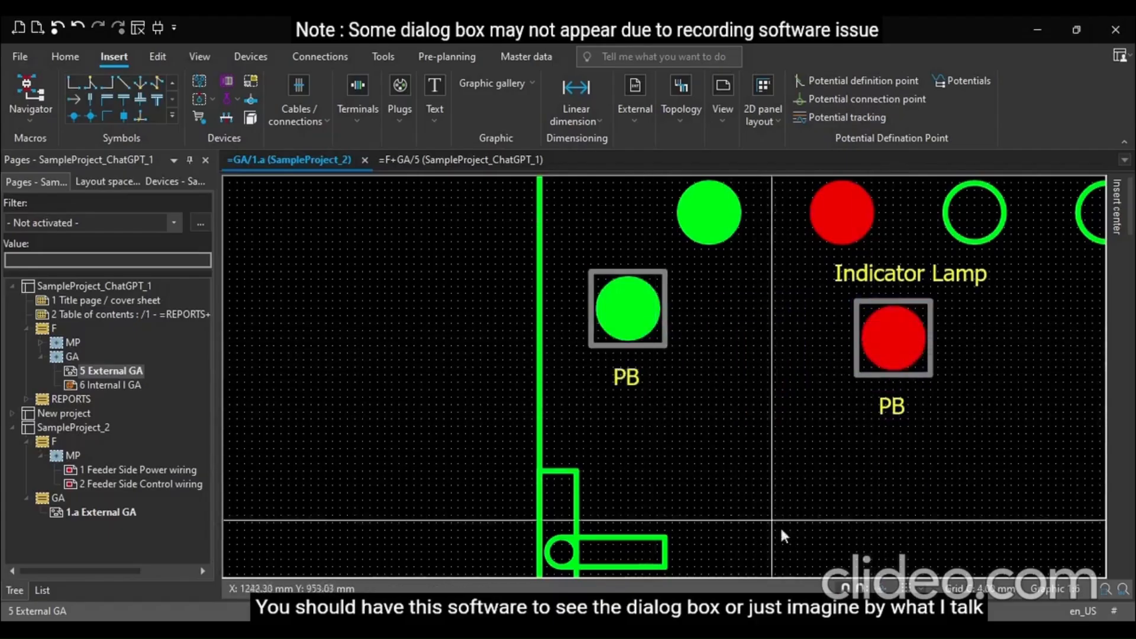
Undo the green pushbutton group's move and group the red pushbutton with its PB label
key("ctrl+z")
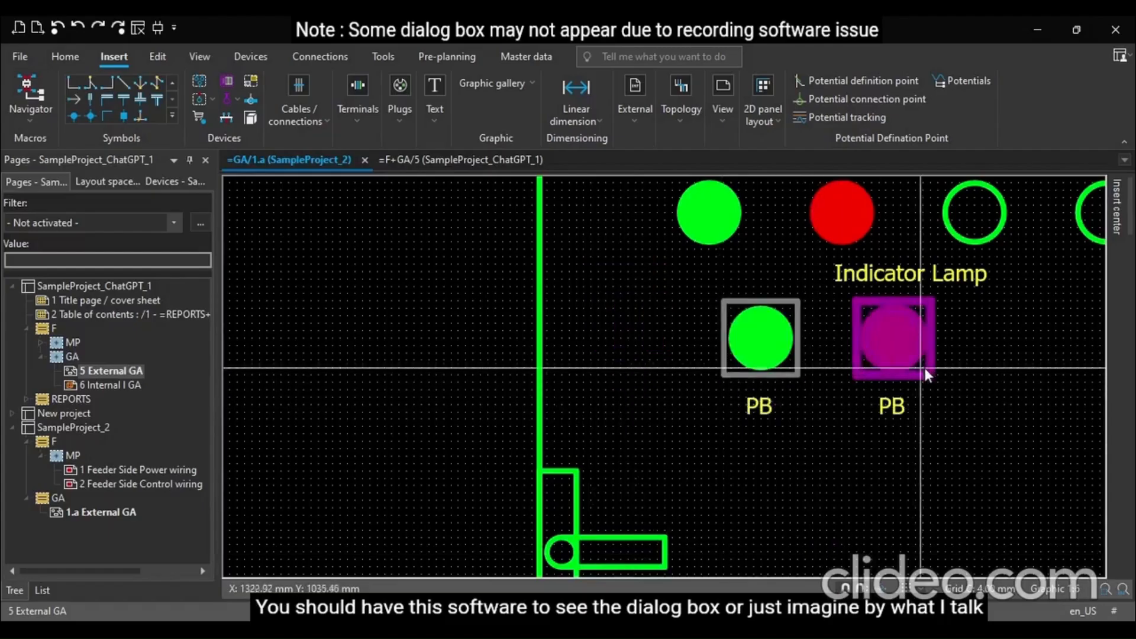
left_click(924, 367)
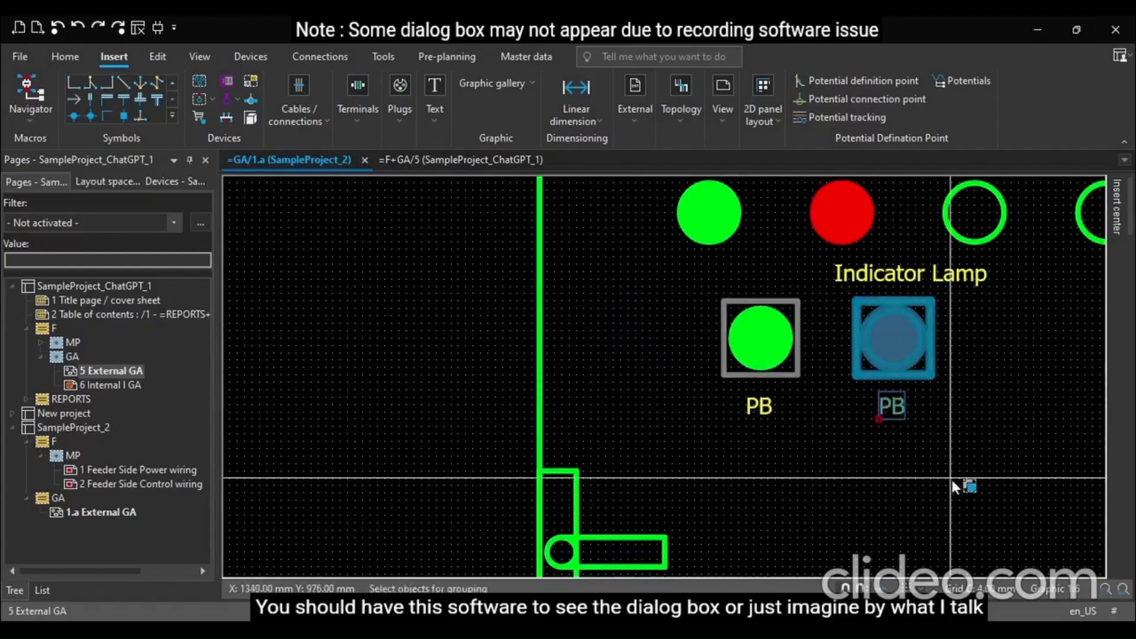
left_click(952, 480)
scroll(591, 458, "down", 1)
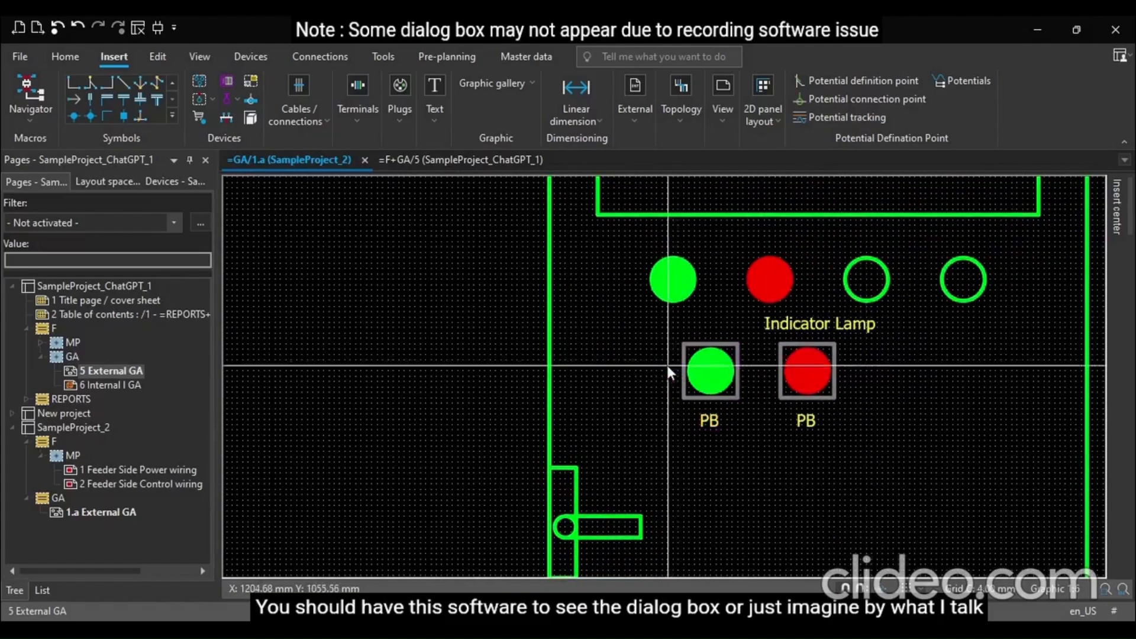
Select both pushbutton groups and move them right to sit under the indicator lamp label
left_click_drag(659, 332, 892, 420)
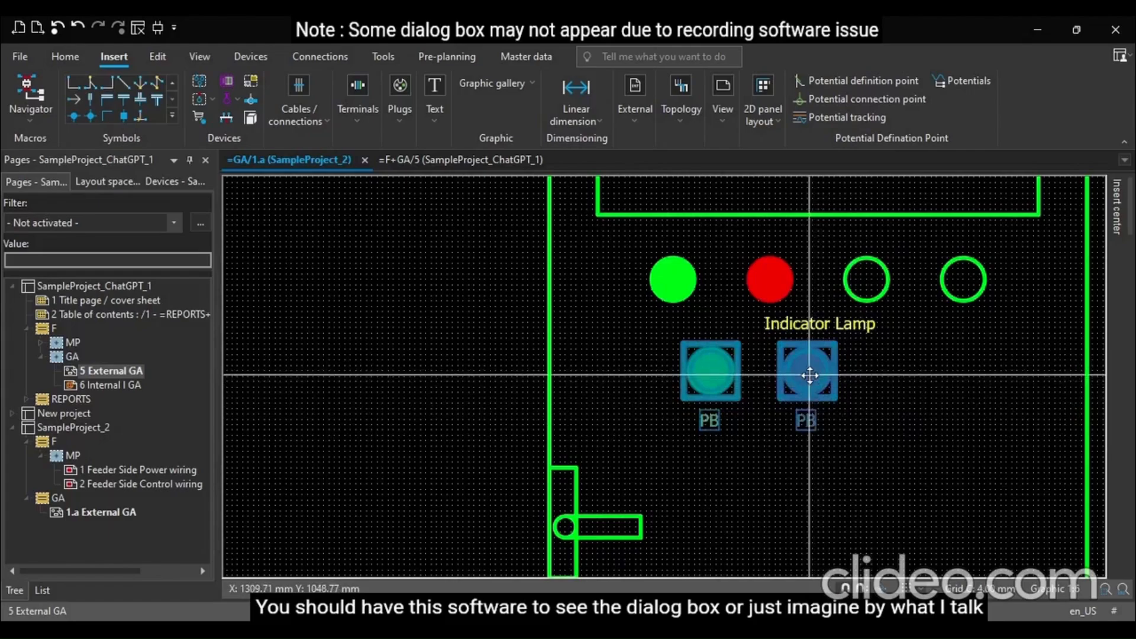
left_click_drag(814, 379, 883, 384)
scroll(837, 459, "down", 5)
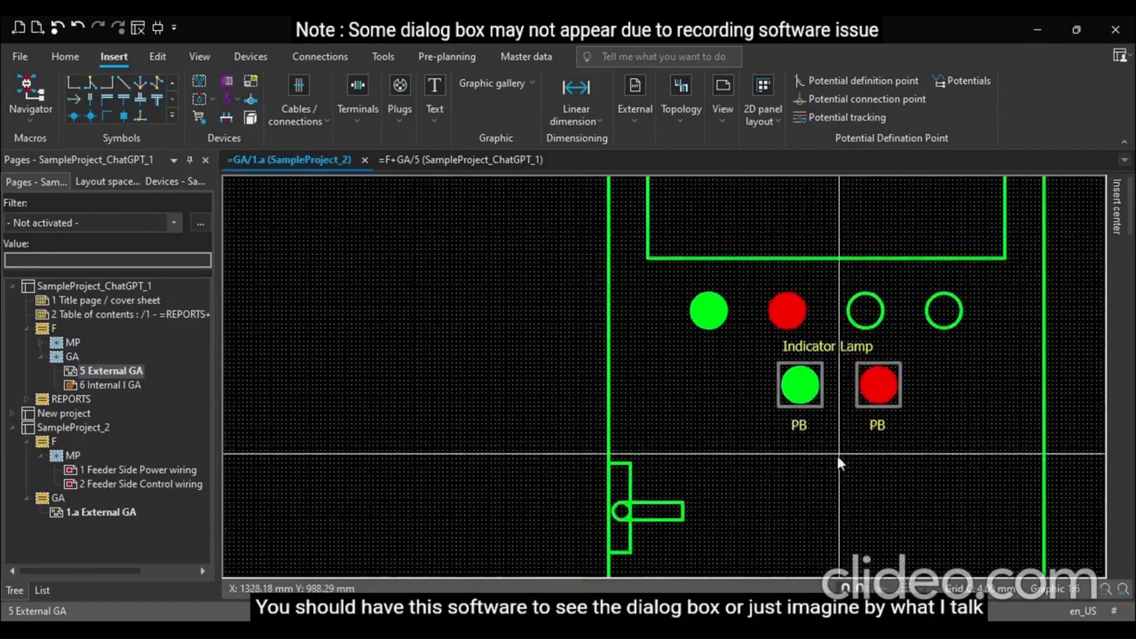
scroll(590, 368, "down", 3)
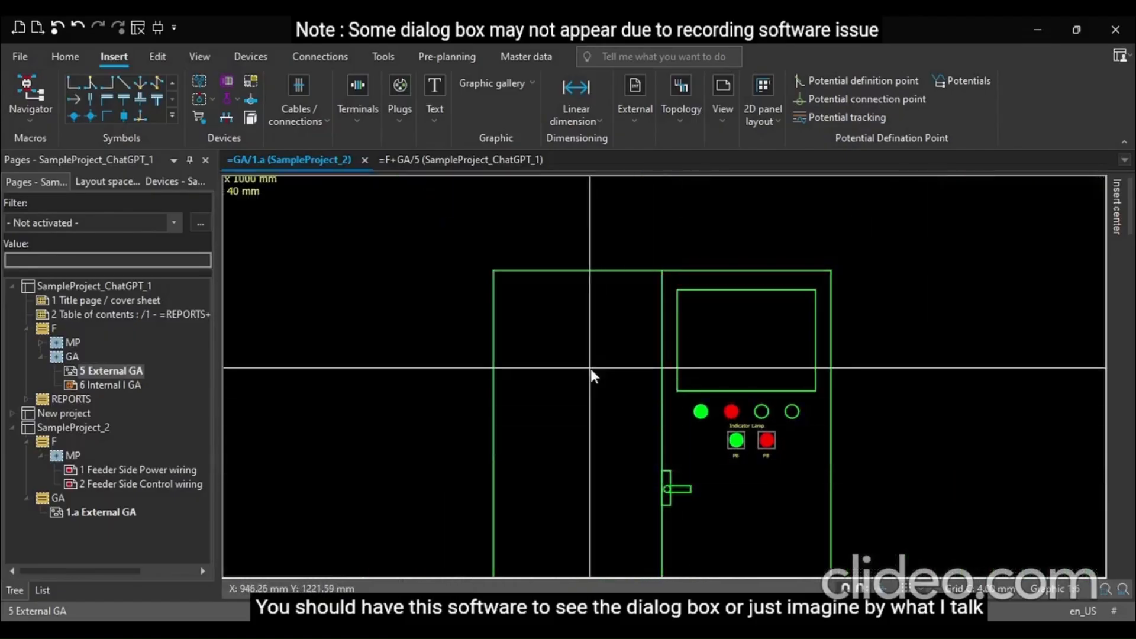
scroll(578, 355, "down", 3)
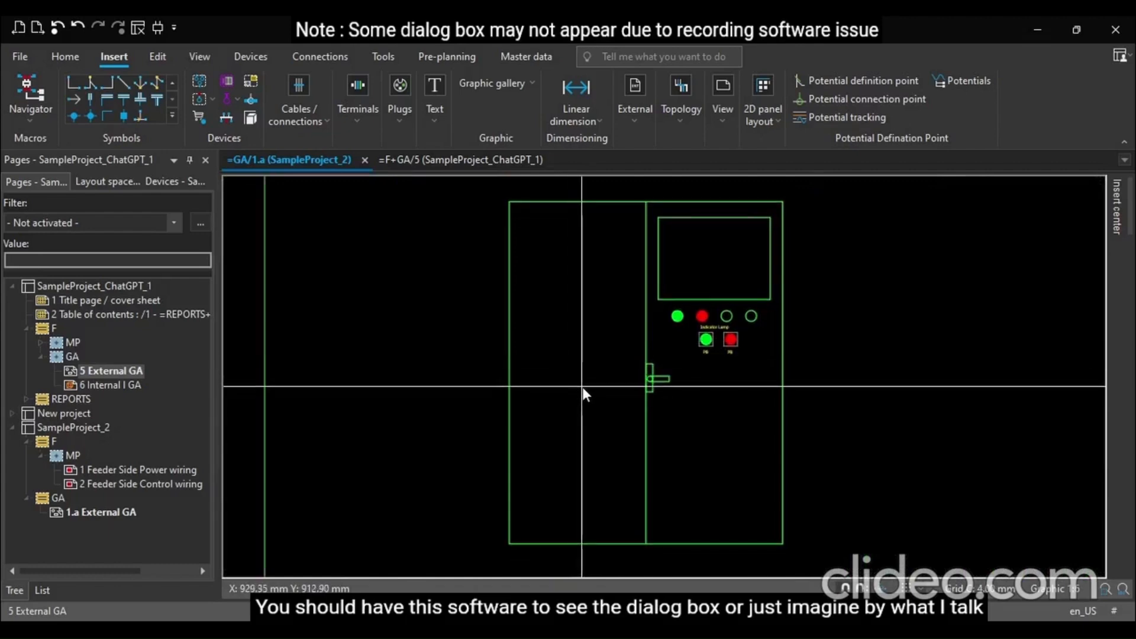
Create a new page =GA/2 in SampleProject_2's GA folder with the description Internal GA
left_click(28, 328)
left_click(13, 286)
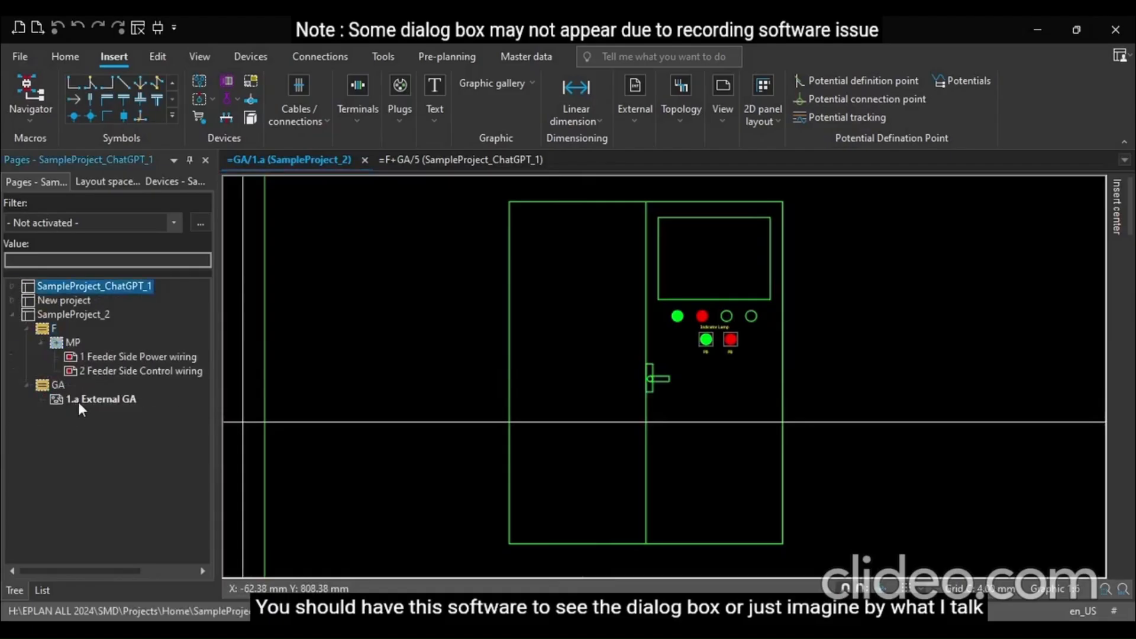
left_click(57, 385)
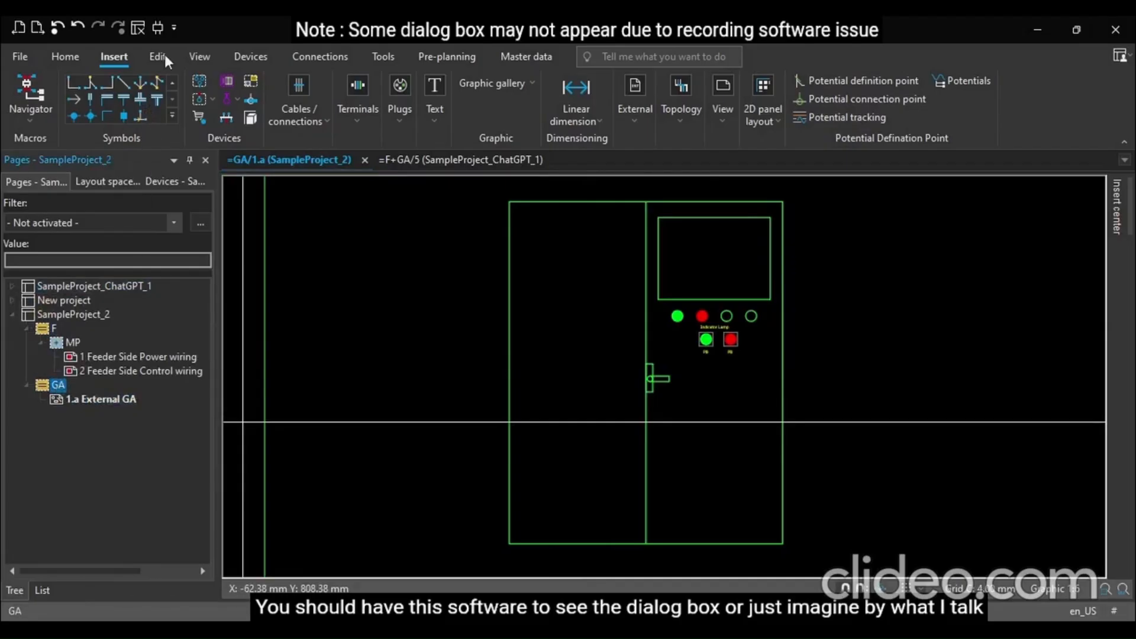
left_click(178, 33)
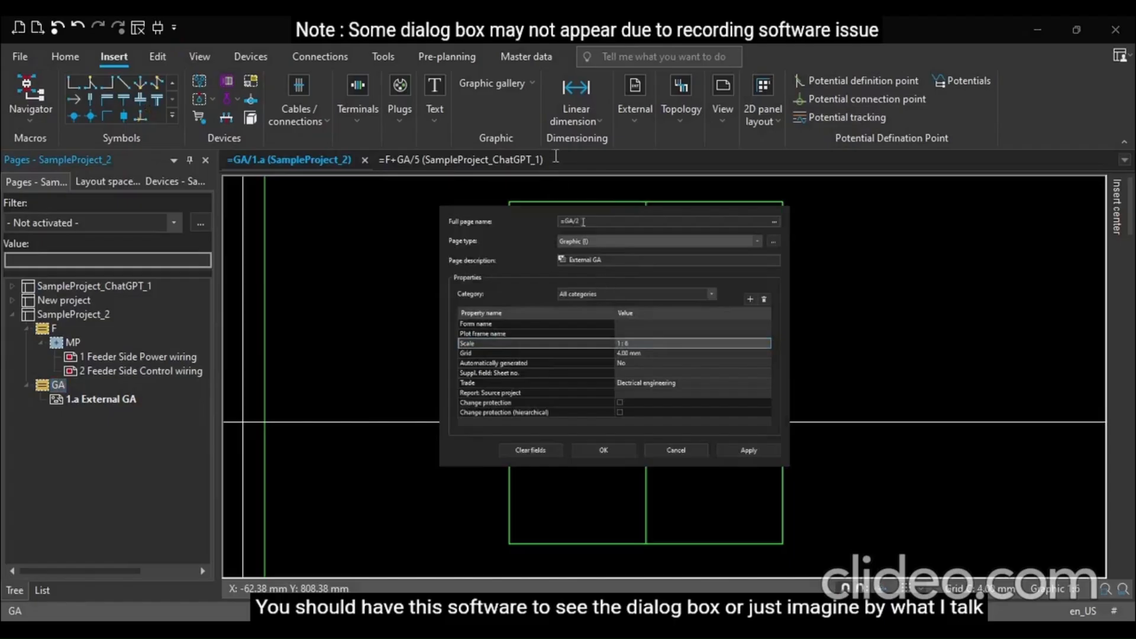
left_click(616, 261)
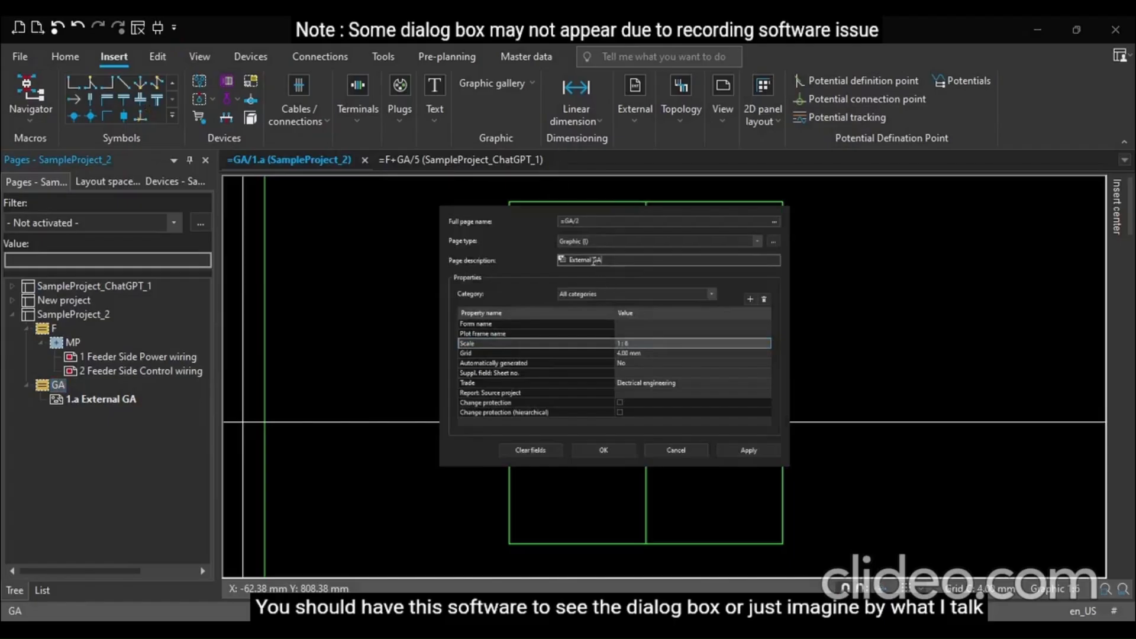
left_click_drag(592, 261, 558, 261)
type("In")
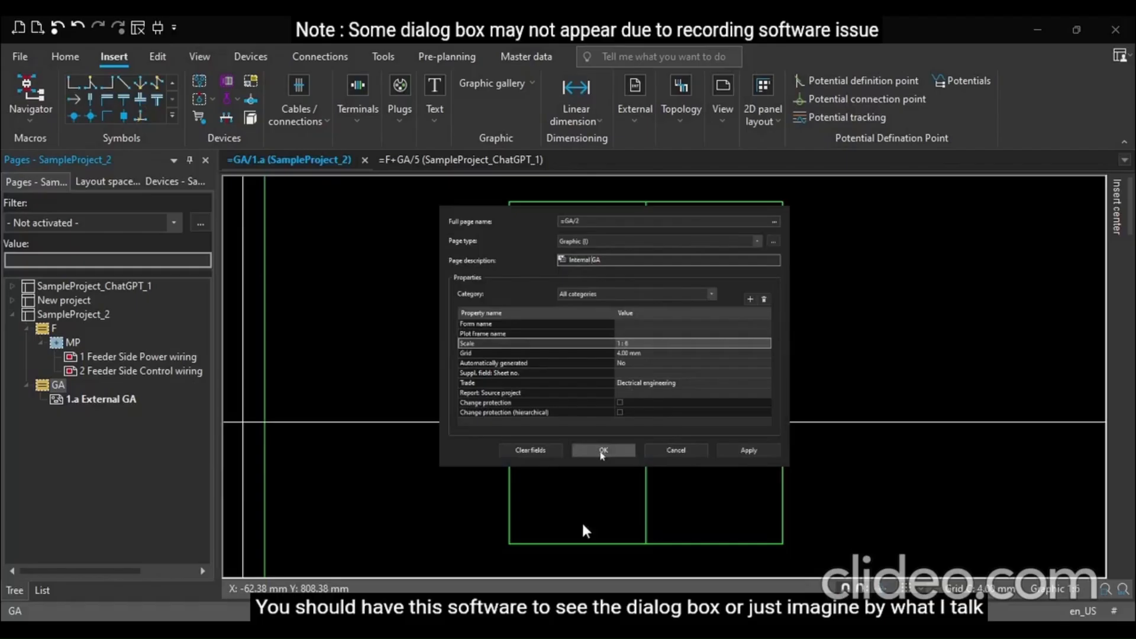
left_click(601, 452)
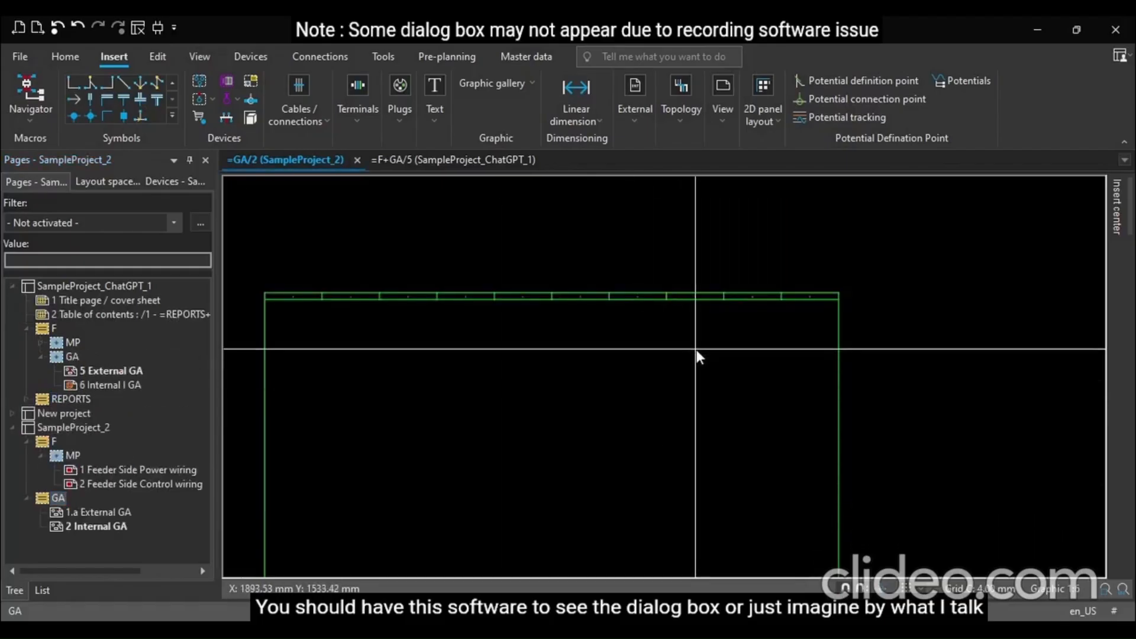
key("alt+3")
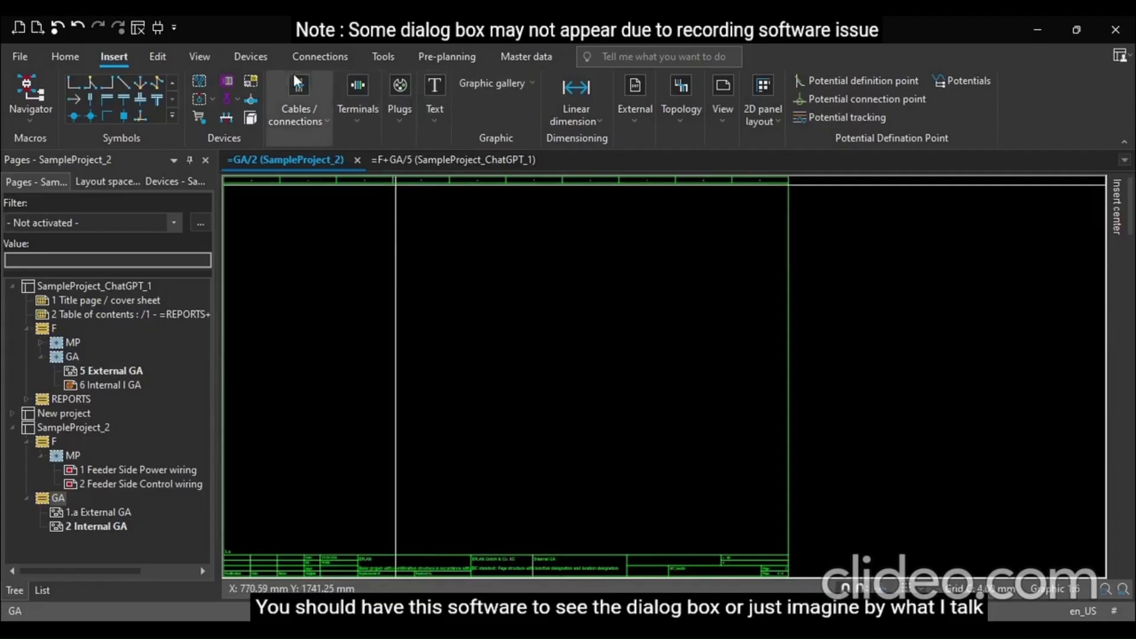
left_click(513, 123)
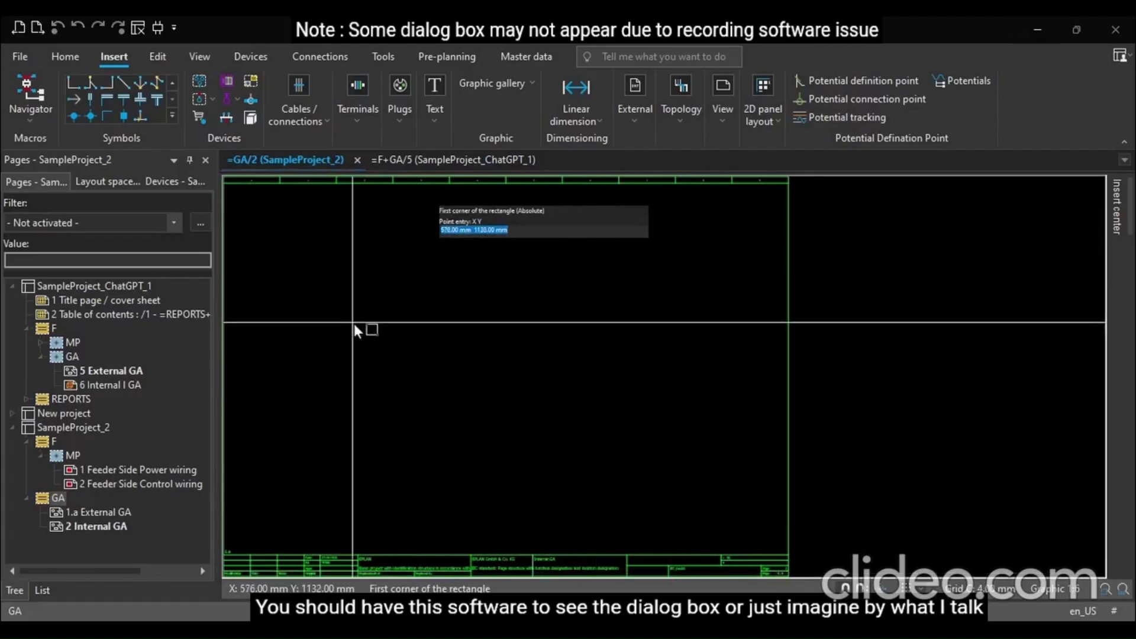
left_click(343, 257)
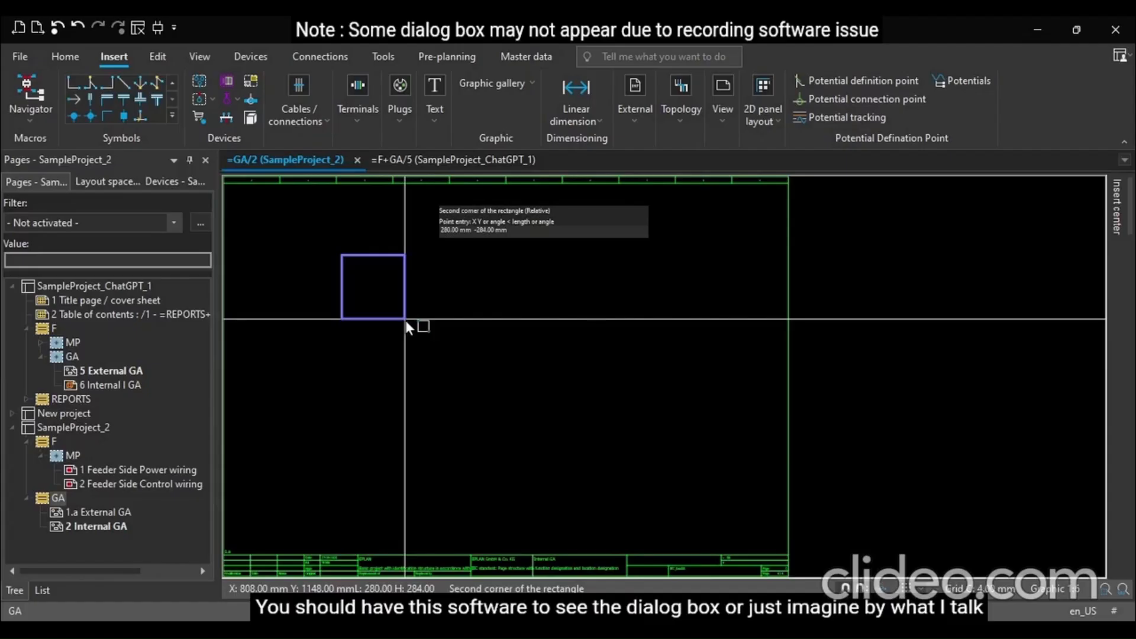
type("800")
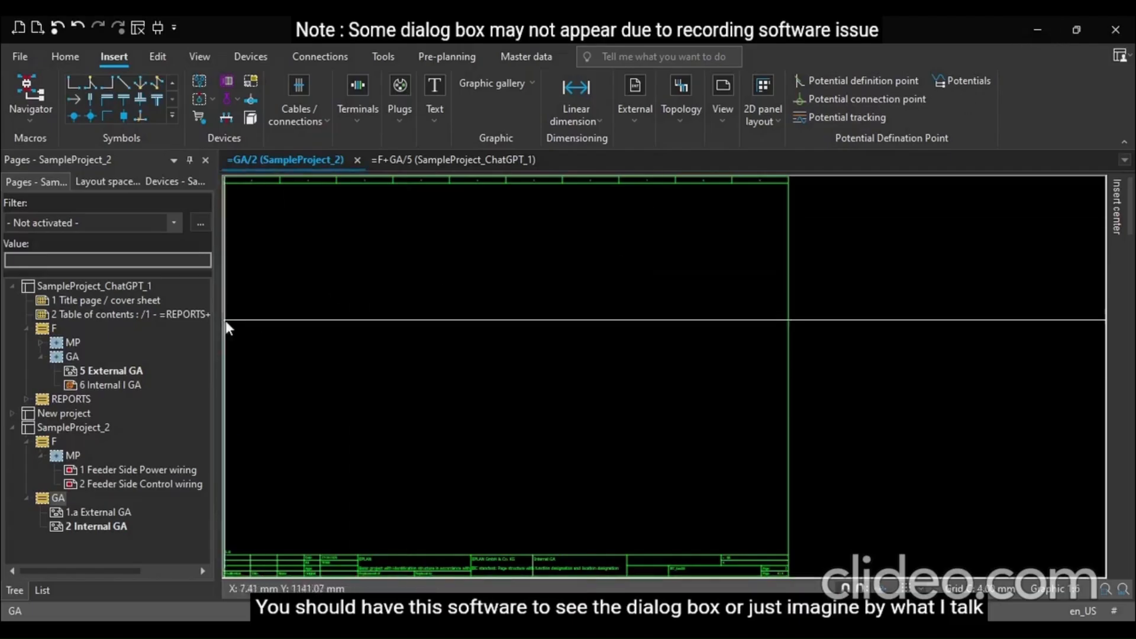
left_click(516, 126)
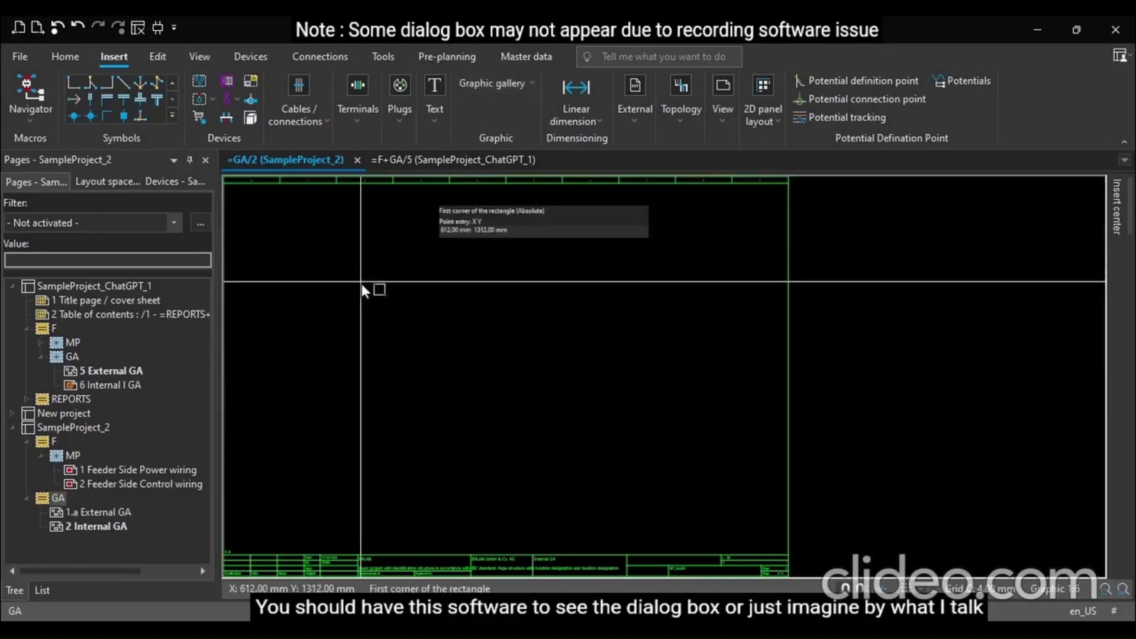
key("Escape")
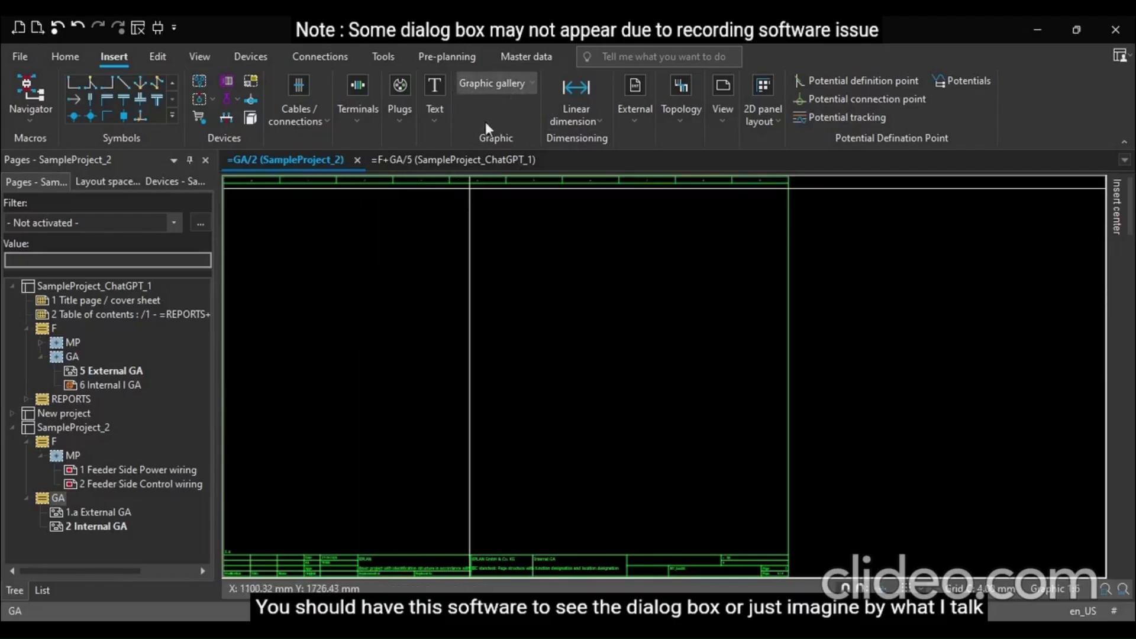
Draw a vertical line about 536 mm long on the Internal GA page
left_click(485, 122)
left_click(602, 243)
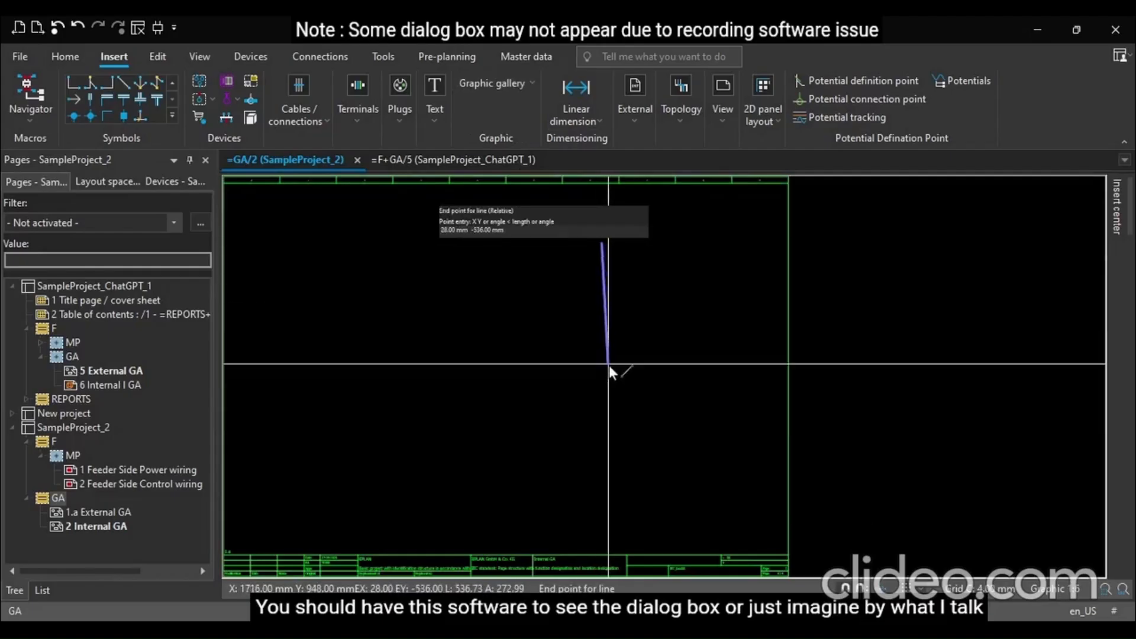
left_click(602, 380)
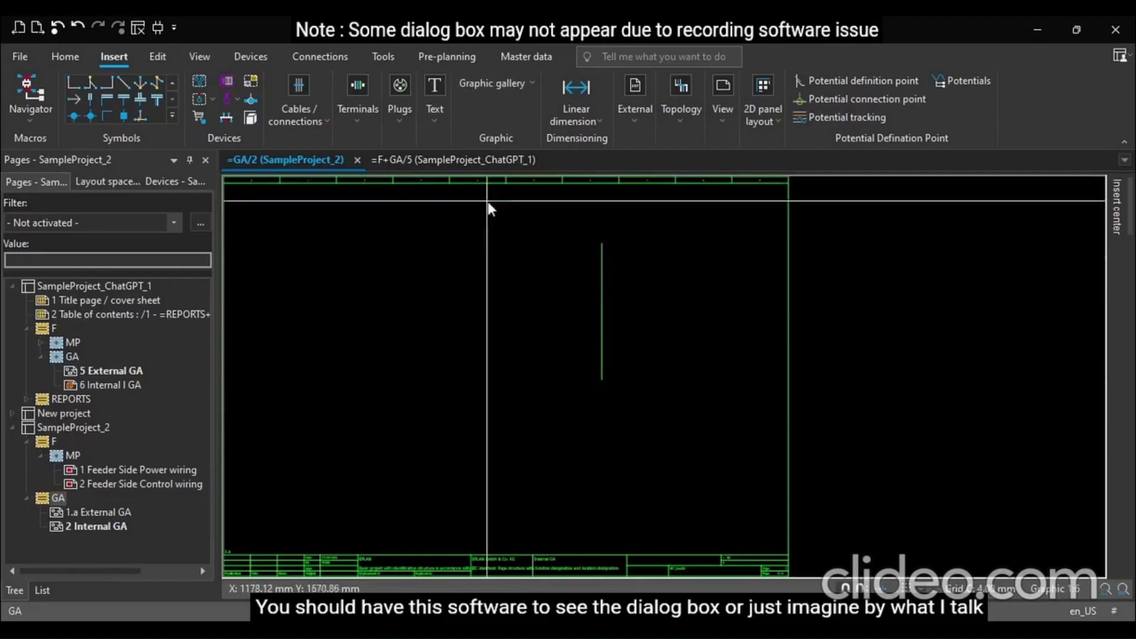
left_click(508, 77)
Draw a horizontal line 576 mm long crossing the vertical line
left_click(467, 123)
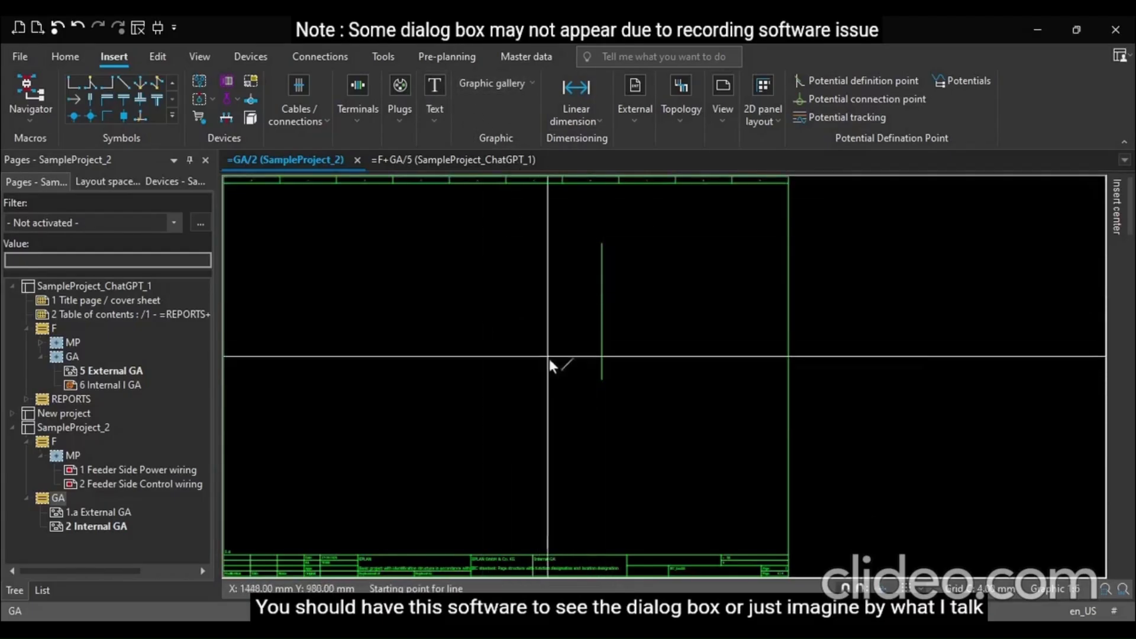
left_click(530, 309)
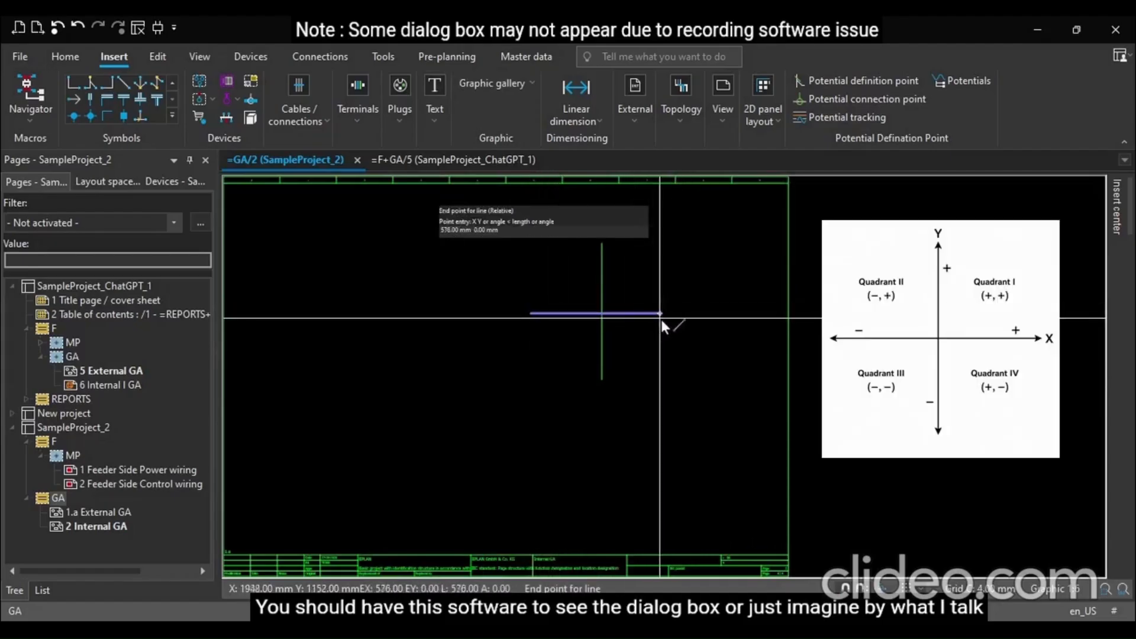
left_click(678, 313)
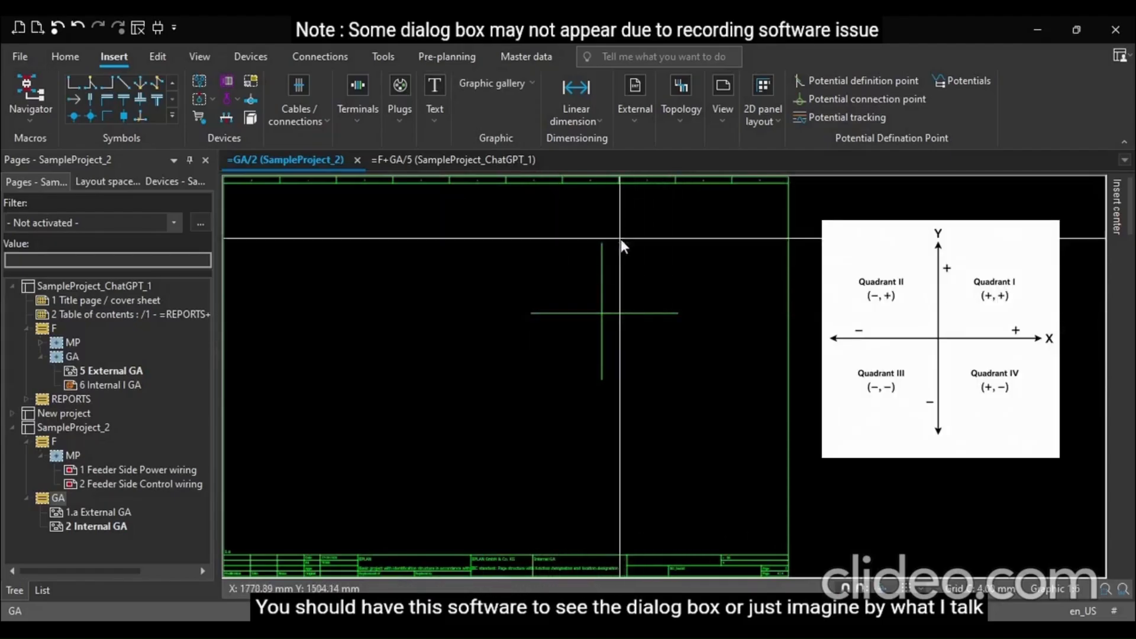
left_click(603, 374)
scroll(614, 284, "up", 3)
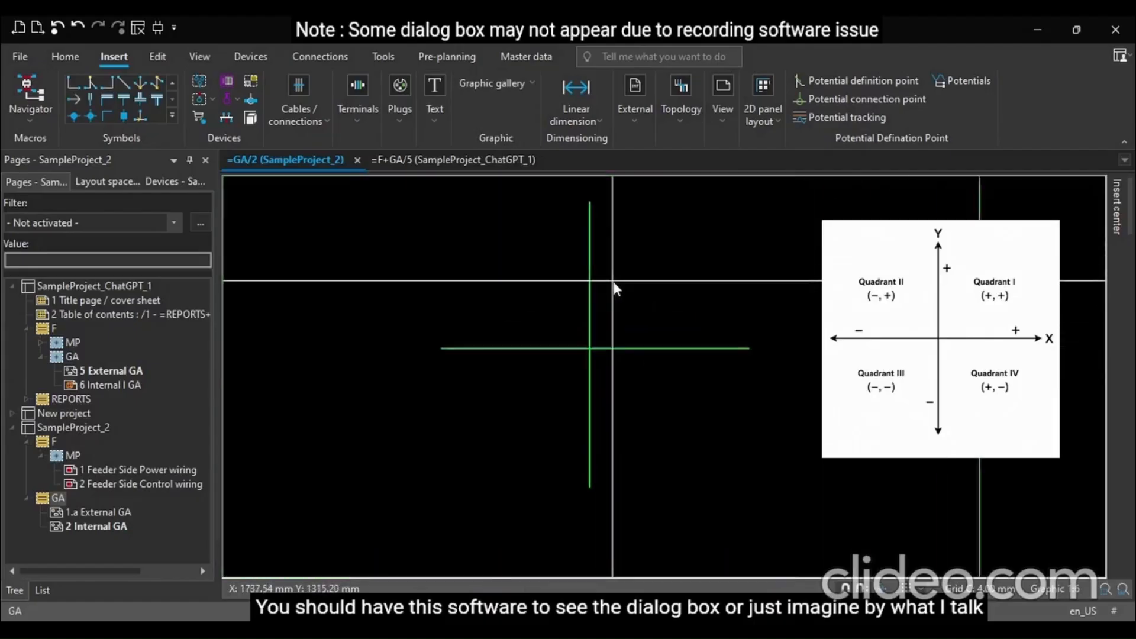
scroll(614, 288, "up", 1)
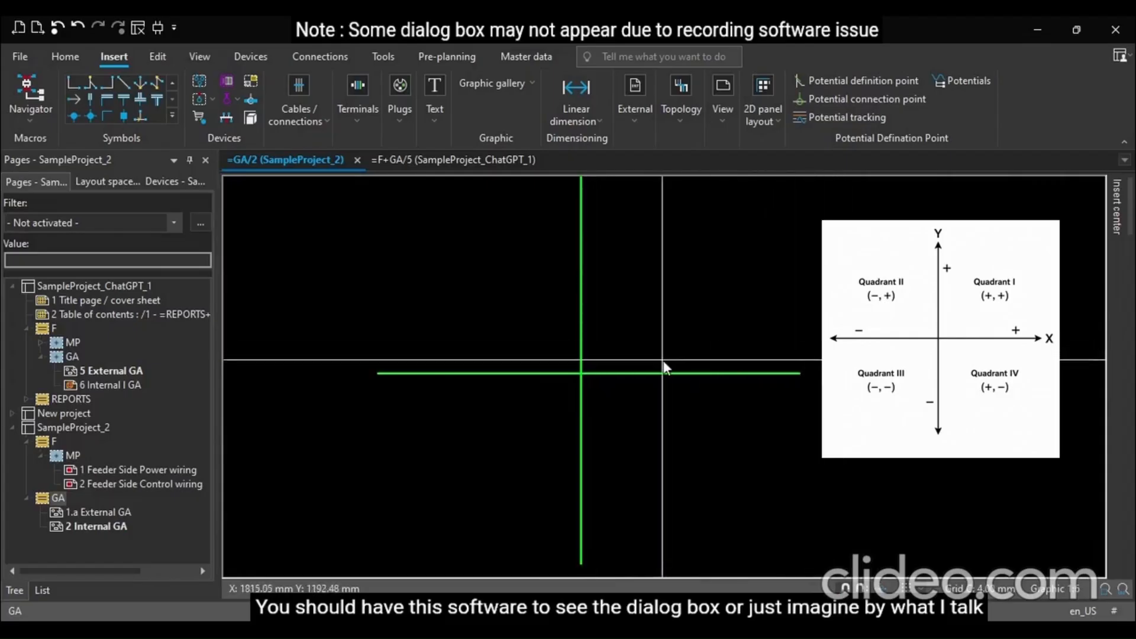
scroll(591, 353, "down", 4)
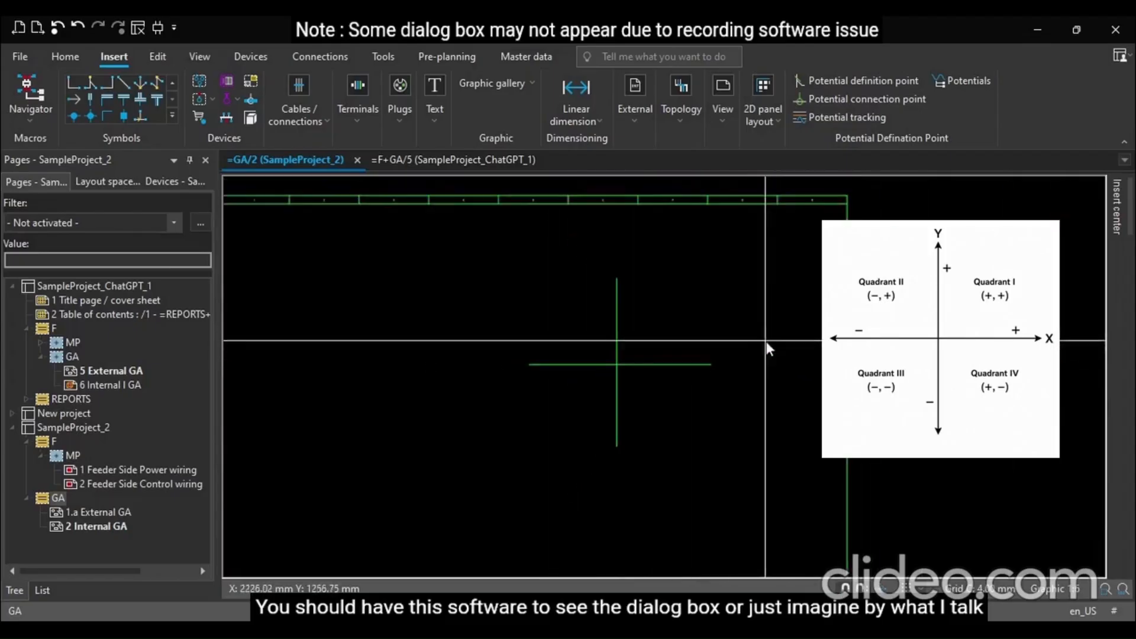
scroll(587, 351, "up", 2)
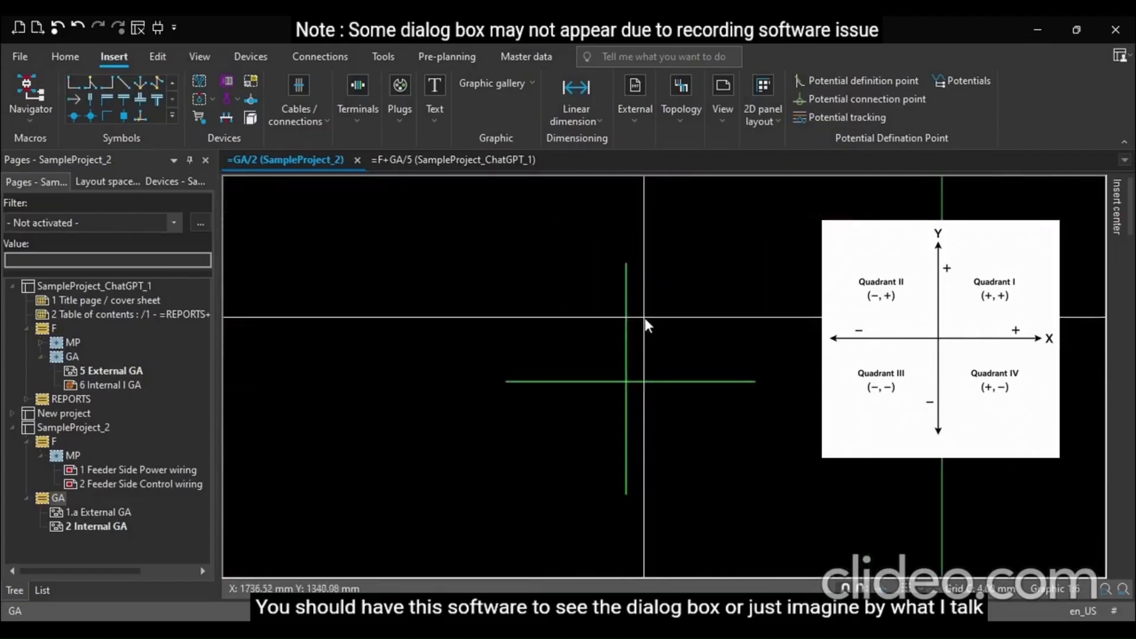
Try to place a '-' text with a 10 mm font size near the crossing lines
left_click(667, 322)
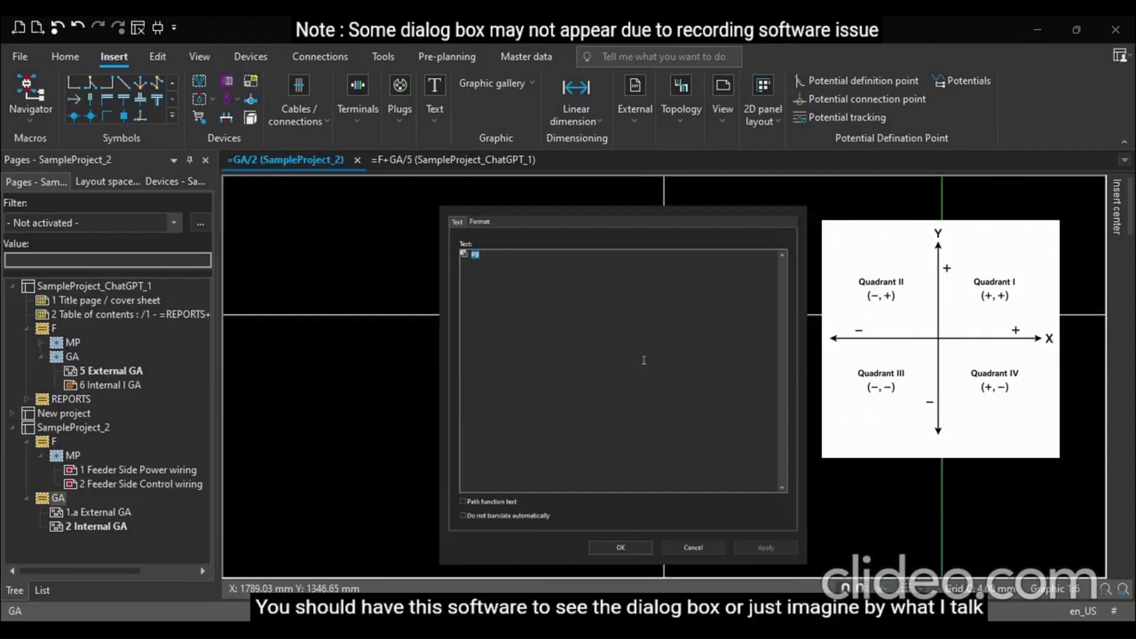
type("-")
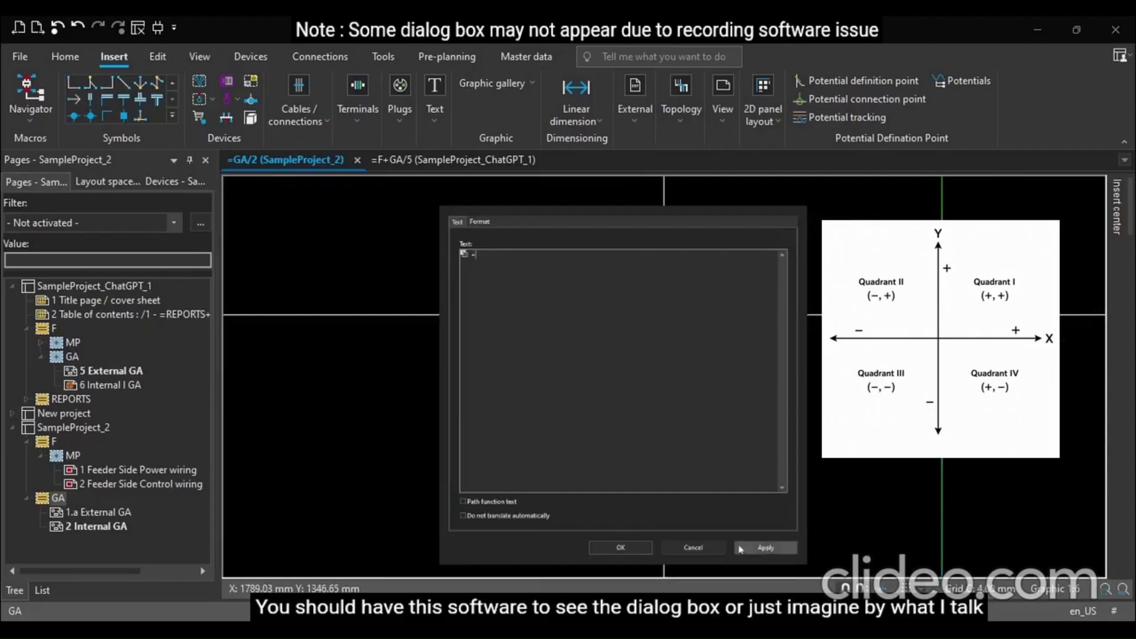
left_click(475, 222)
left_click(646, 264)
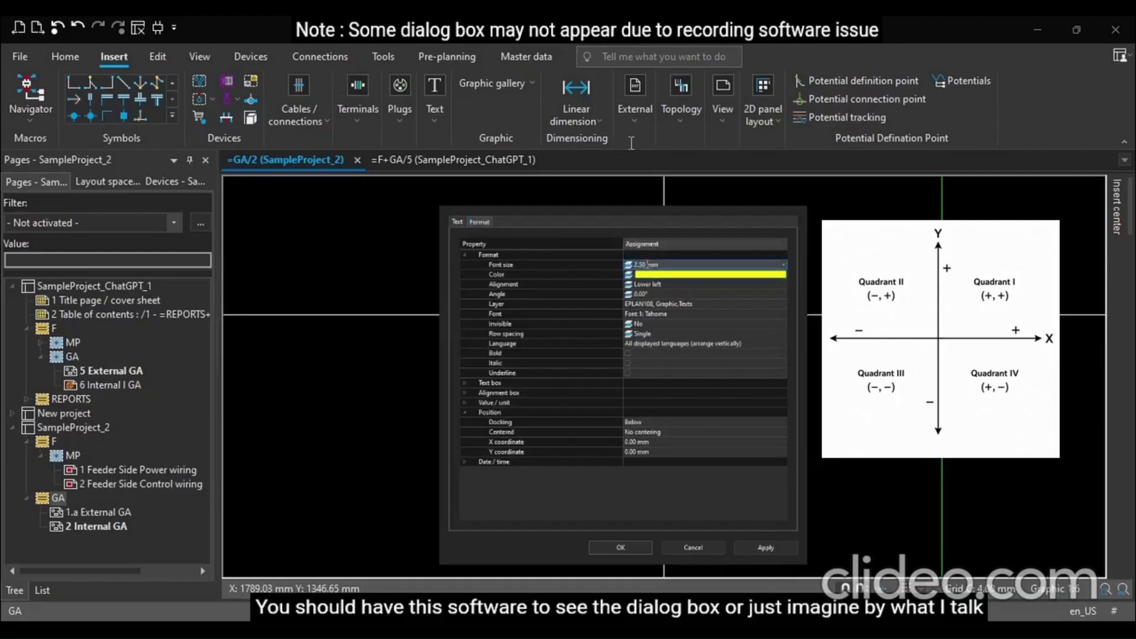
key("ctrl+a")
type("10")
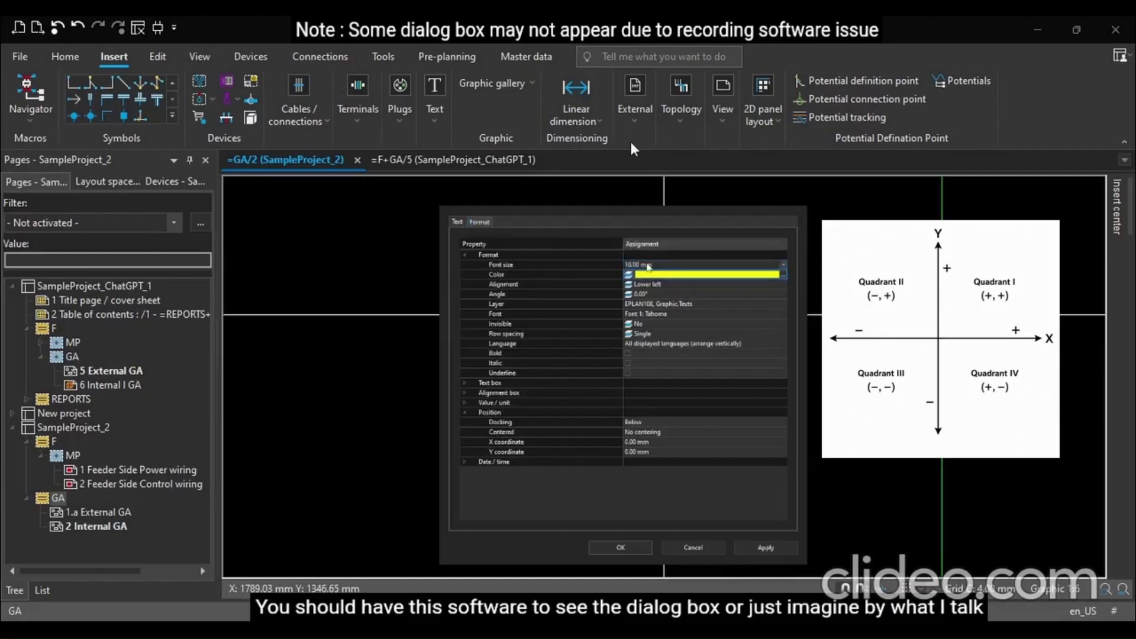
left_click(621, 547)
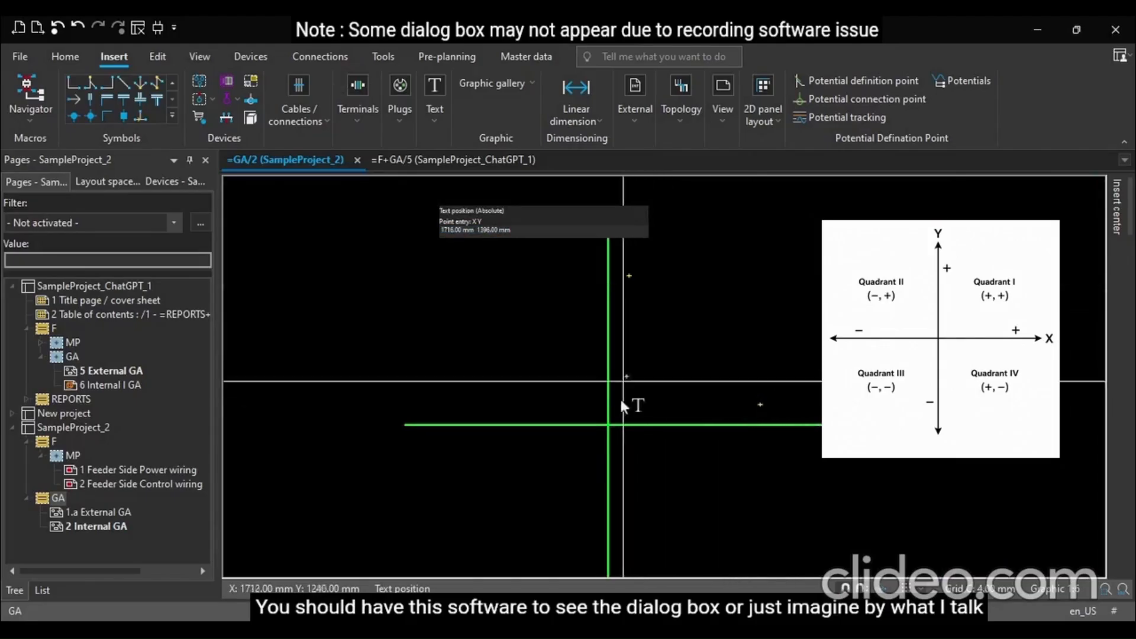
key("Escape")
key("t")
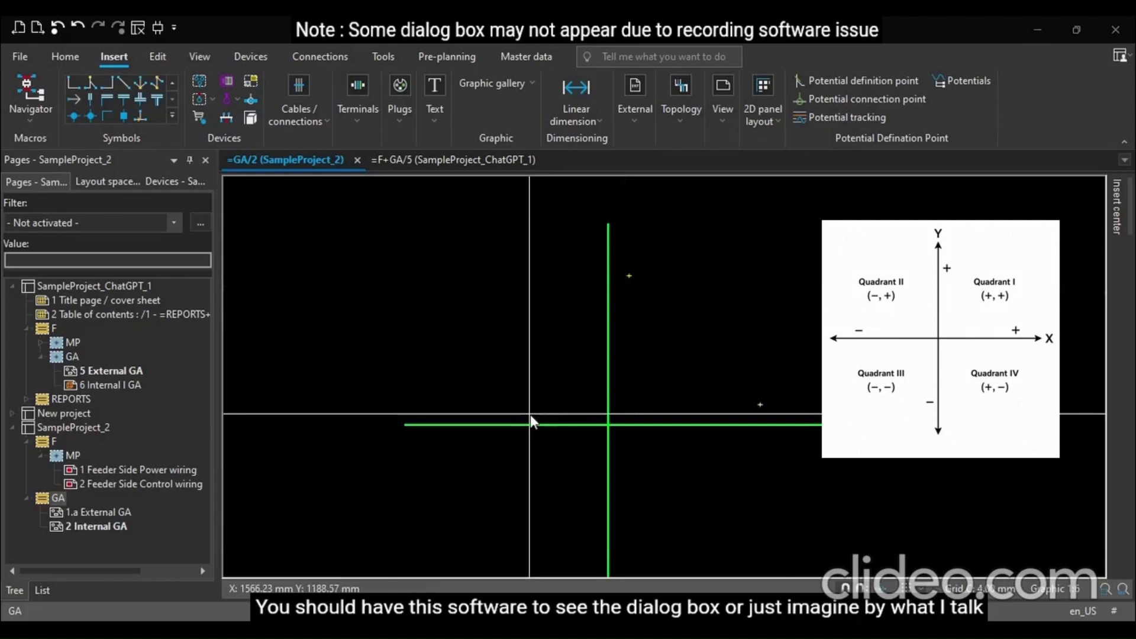
type("_")
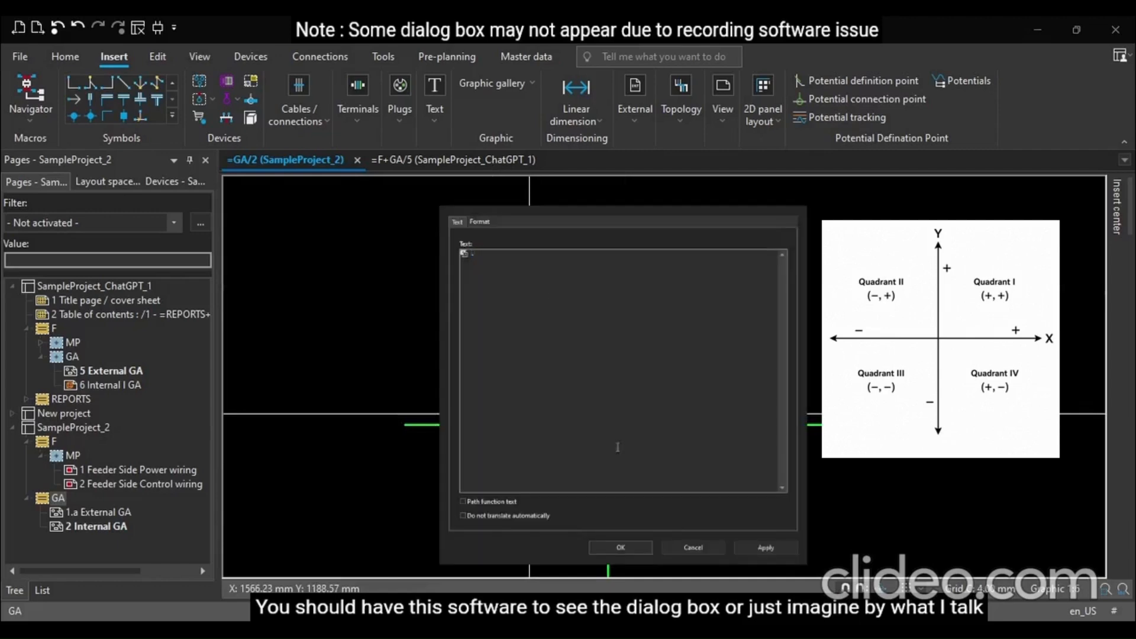
left_click(480, 222)
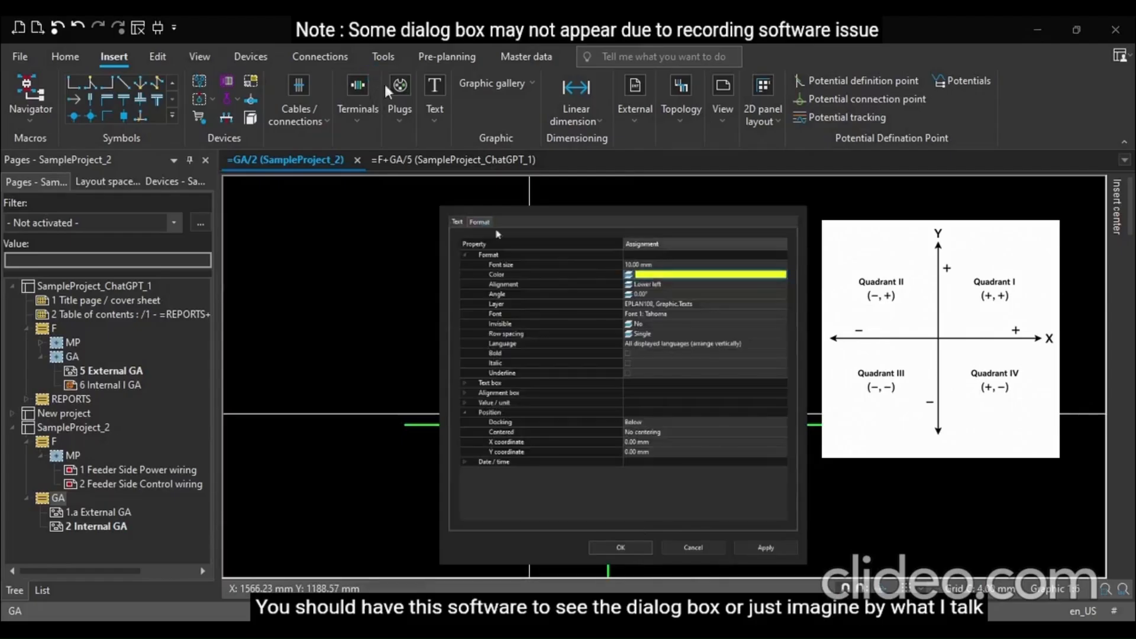
left_click(621, 547)
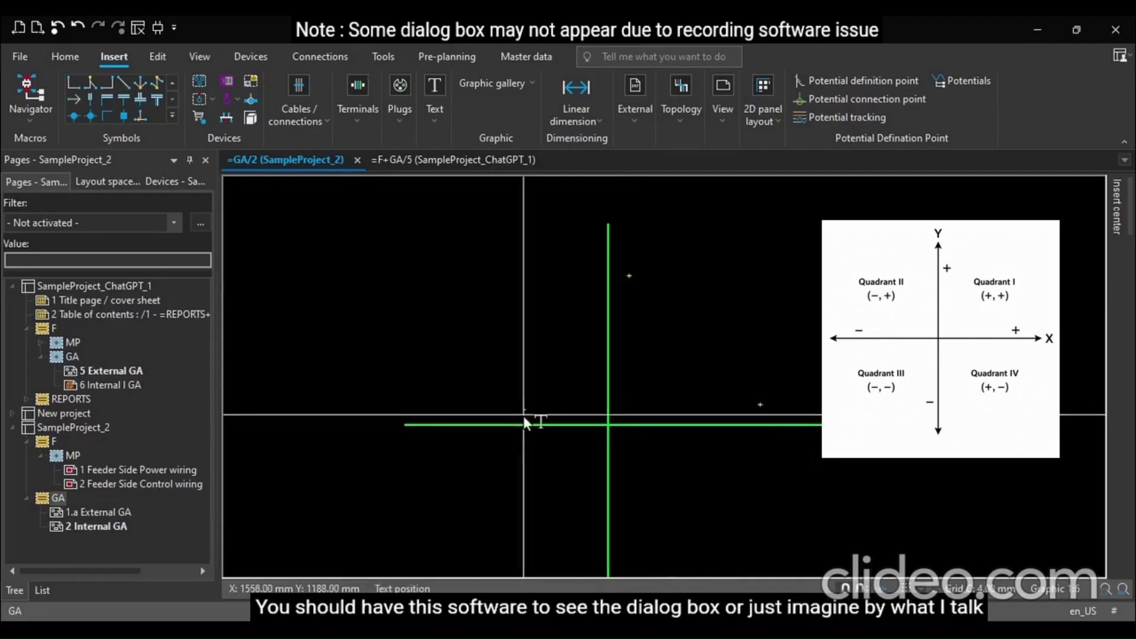
scroll(515, 304, "down", 3)
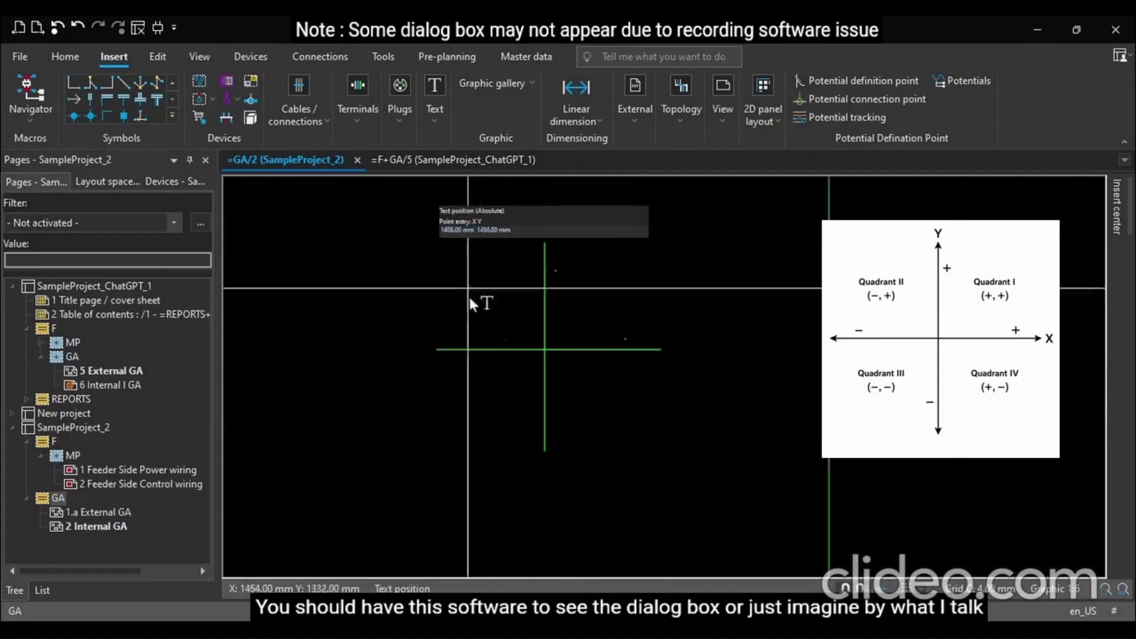
scroll(518, 440, "up", 3)
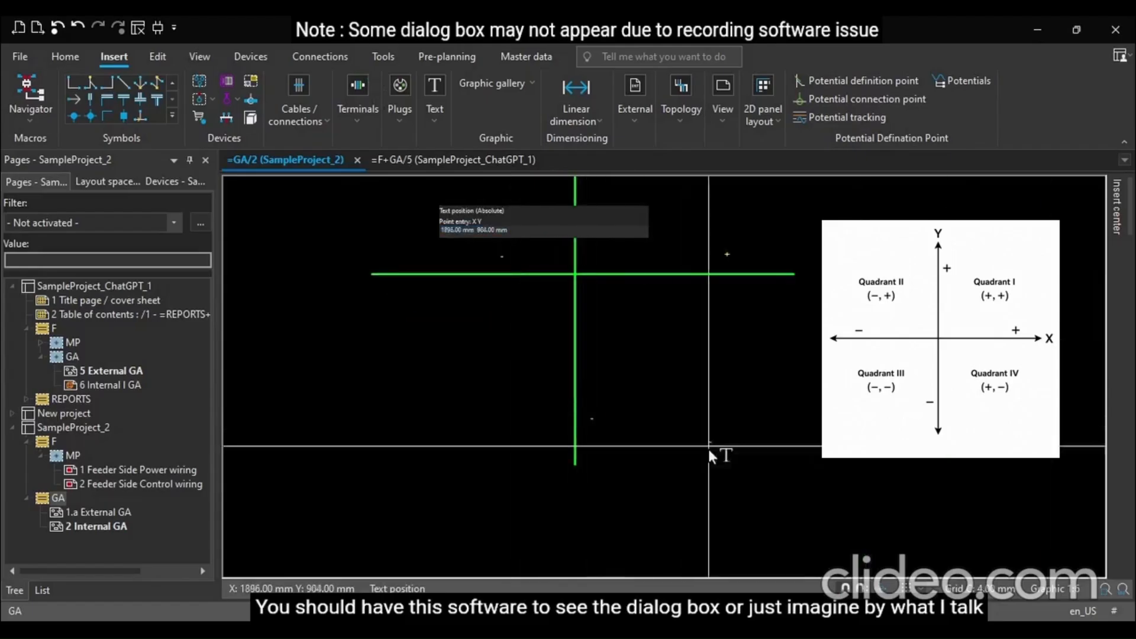
key("Escape")
scroll(713, 348, "down", 6)
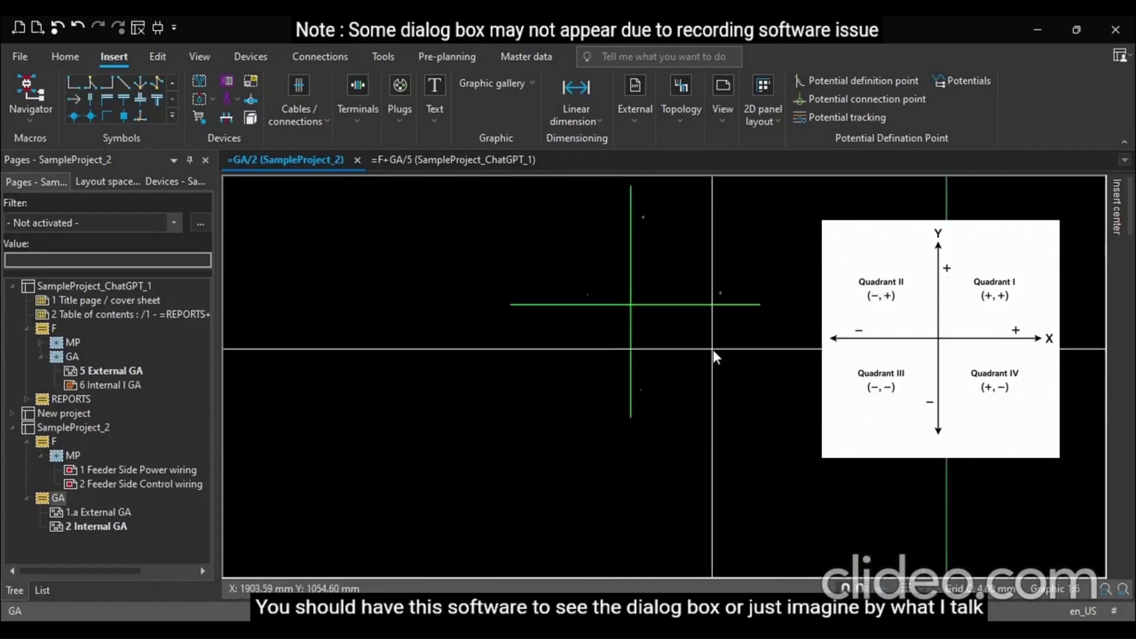
scroll(653, 260, "up", 5)
scroll(653, 261, "up", 1)
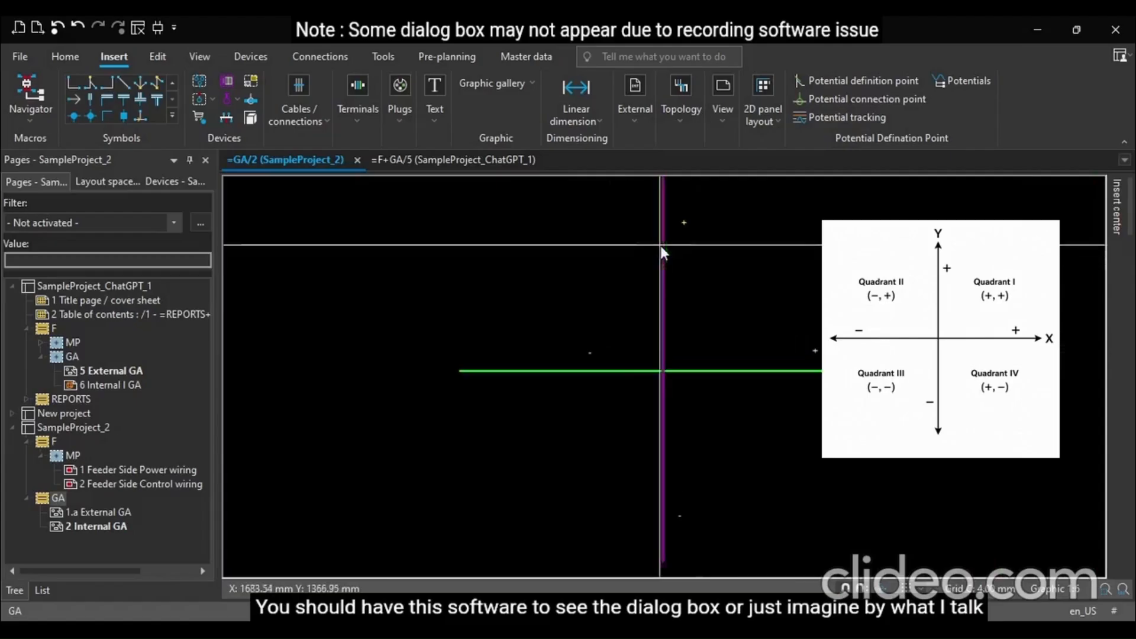
scroll(926, 451, "down", 3)
scroll(926, 450, "down", 1)
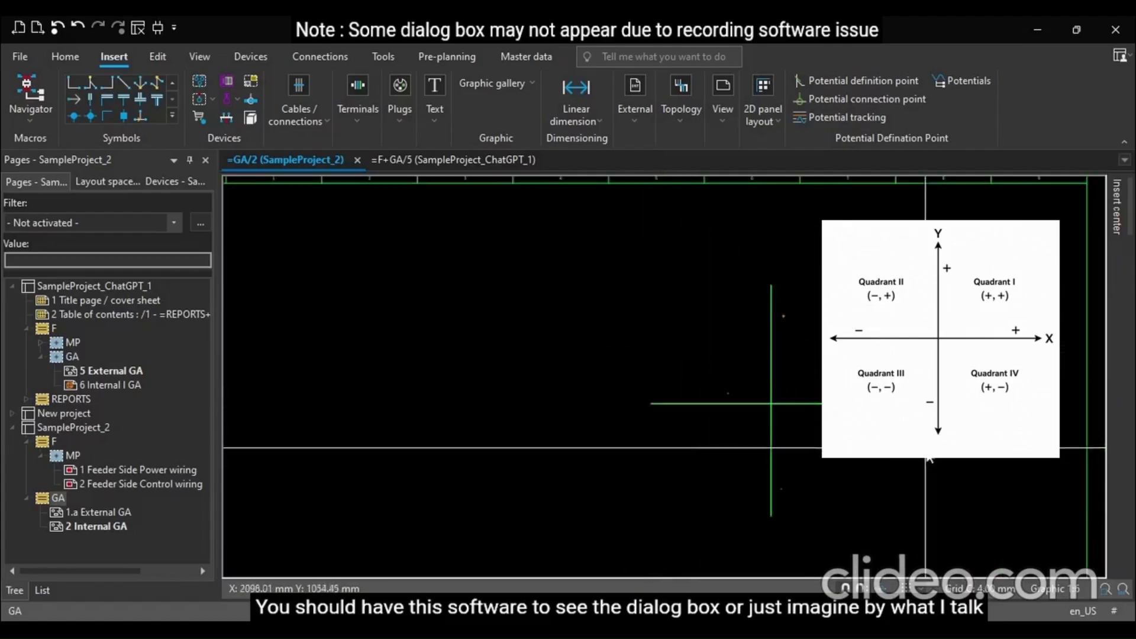
Draw an 800 by 1000 mm rectangle from a corner near the page's upper left
left_click(517, 130)
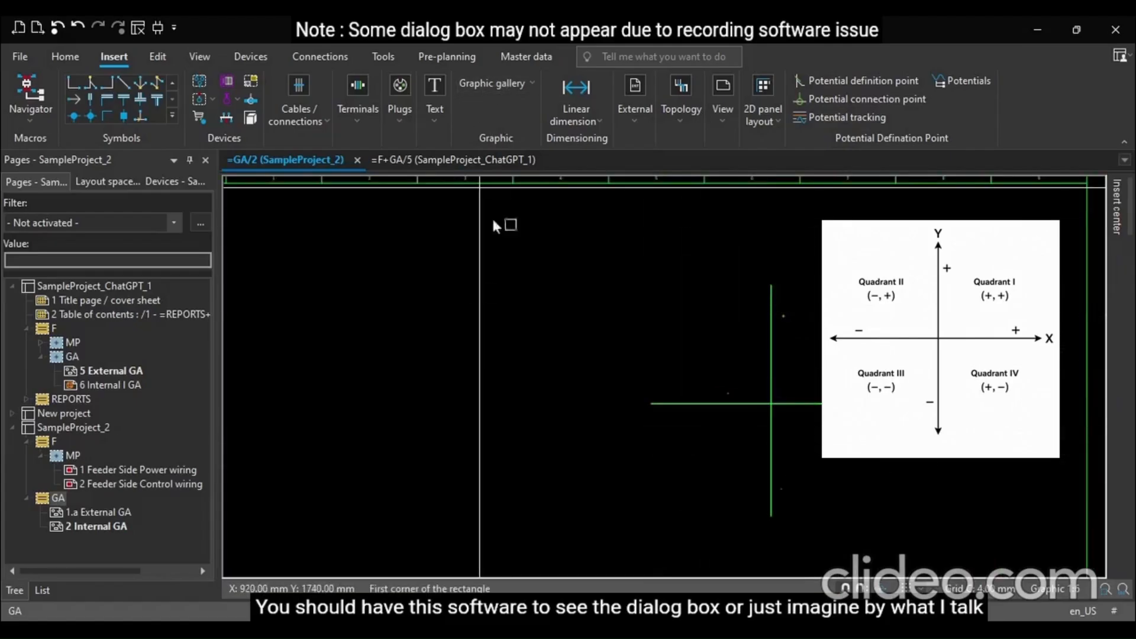
left_click(328, 313)
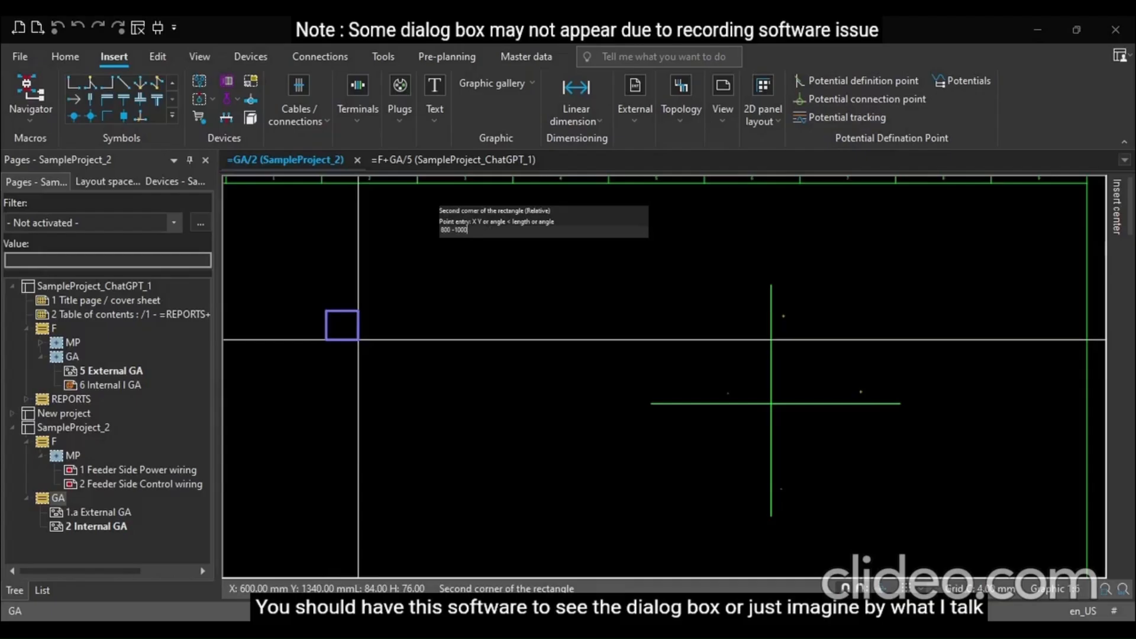
key("Return")
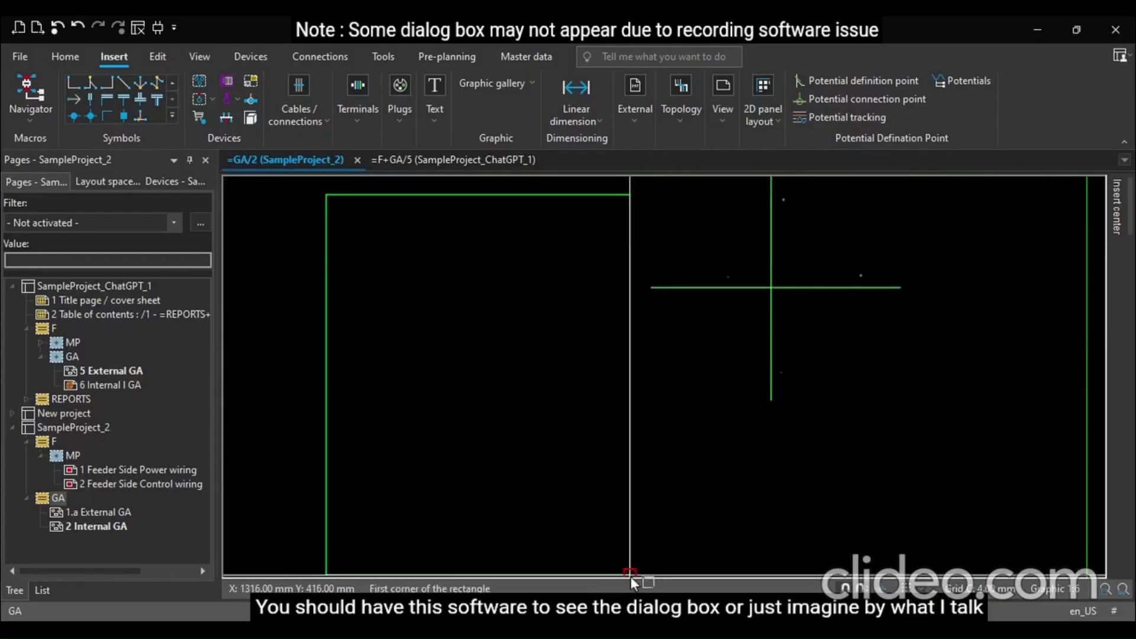
key("Escape")
scroll(912, 495, "down", 2)
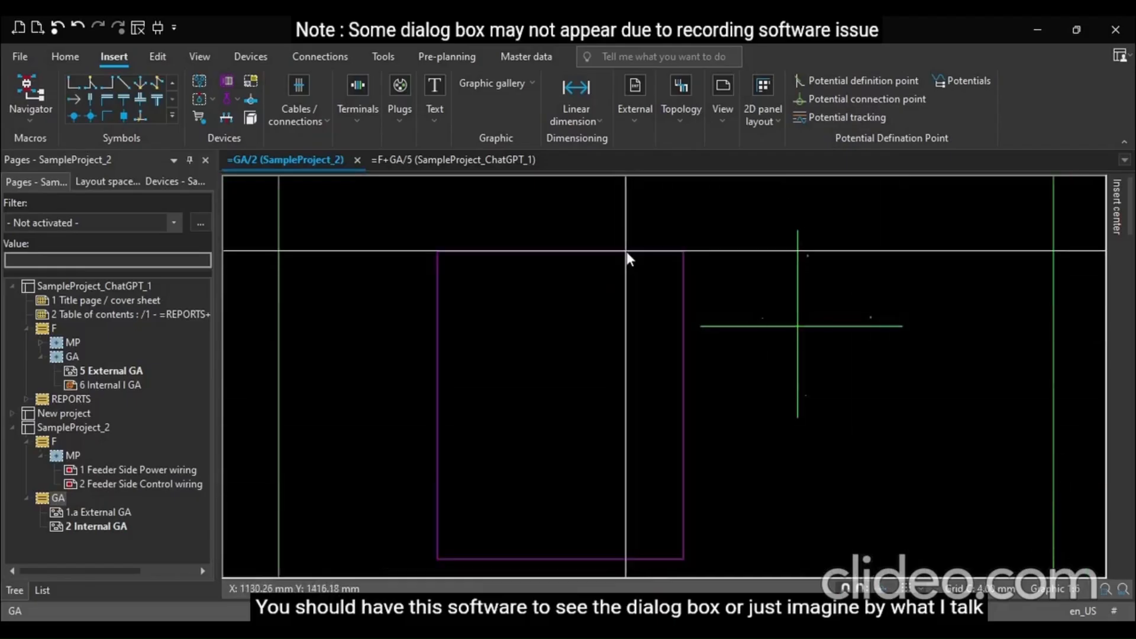
scroll(661, 301, "down", 1)
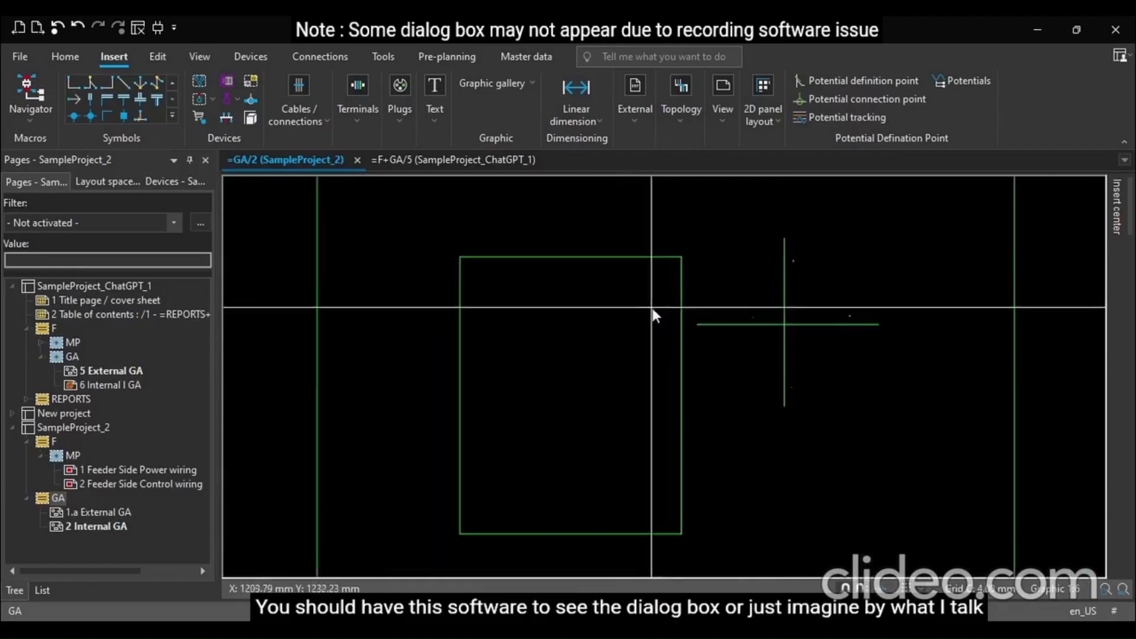
scroll(686, 282, "up", 1)
Delete the crossing vertical and horizontal lines, then undo the deletion
mouse_move(704, 223)
left_mouse_down()
mouse_move(806, 371)
mouse_move(964, 469)
left_mouse_up()
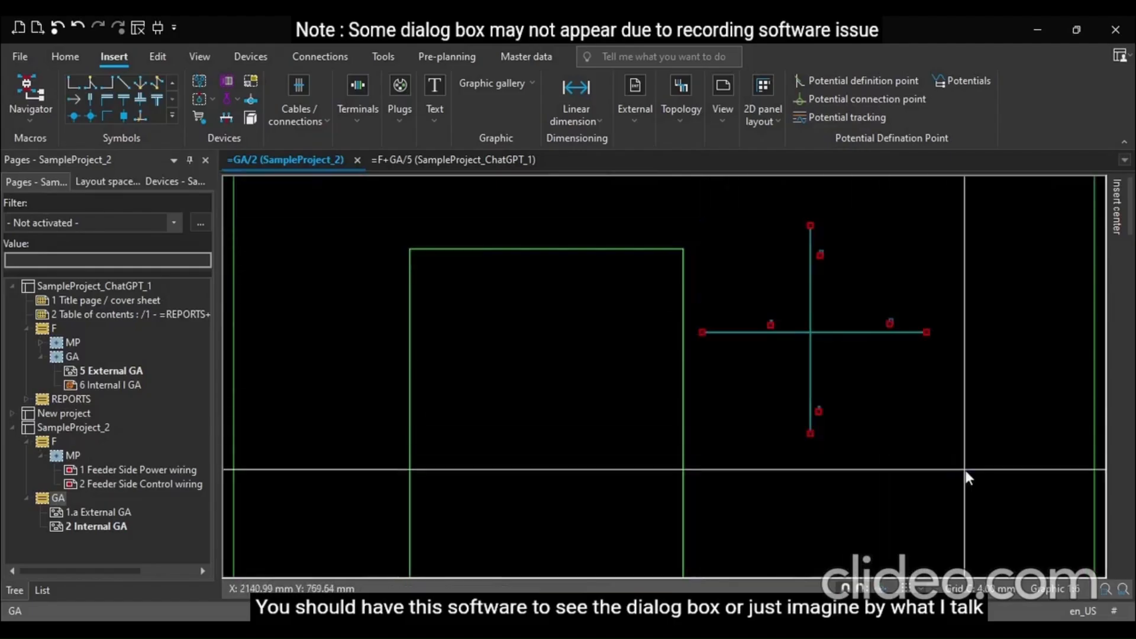
key("Delete")
scroll(849, 363, "down", 1)
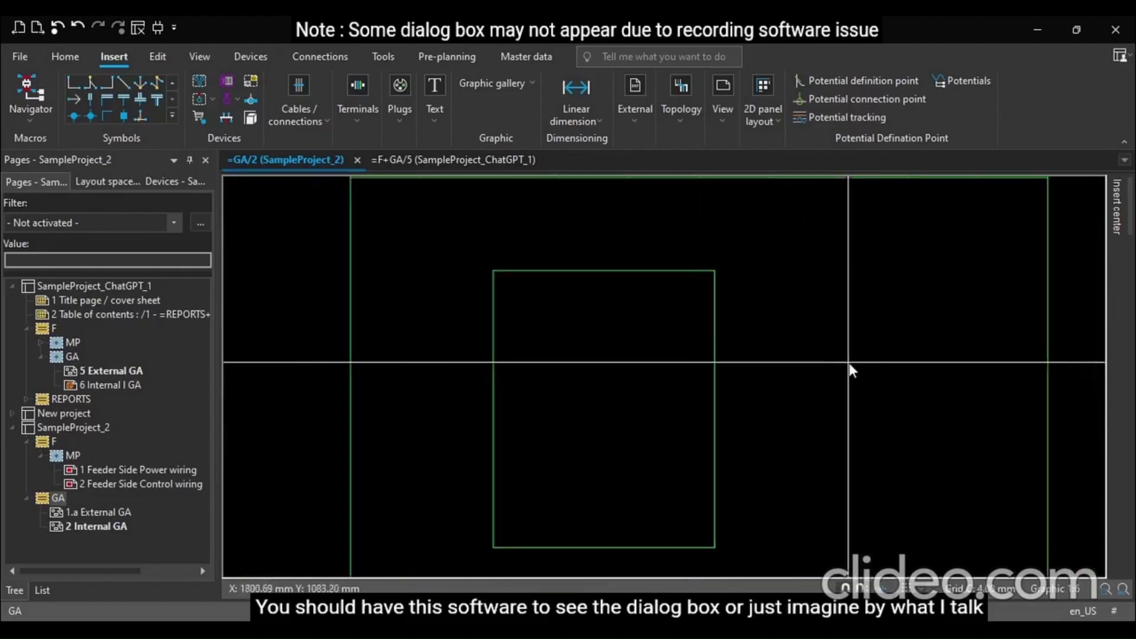
scroll(849, 363, "down", 1)
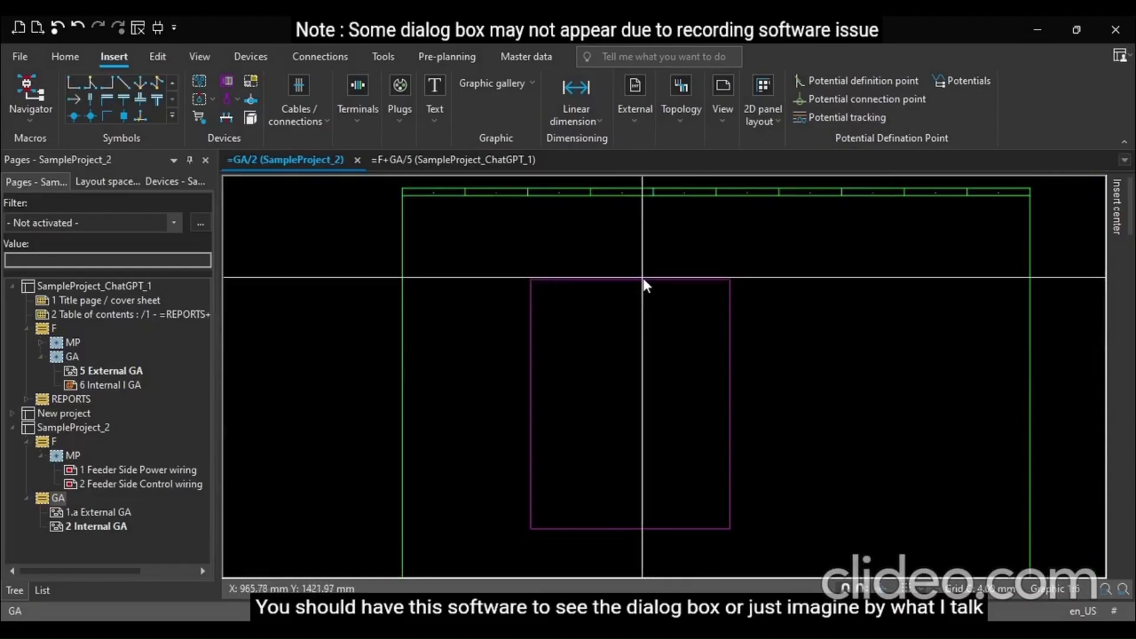
key("ctrl+z")
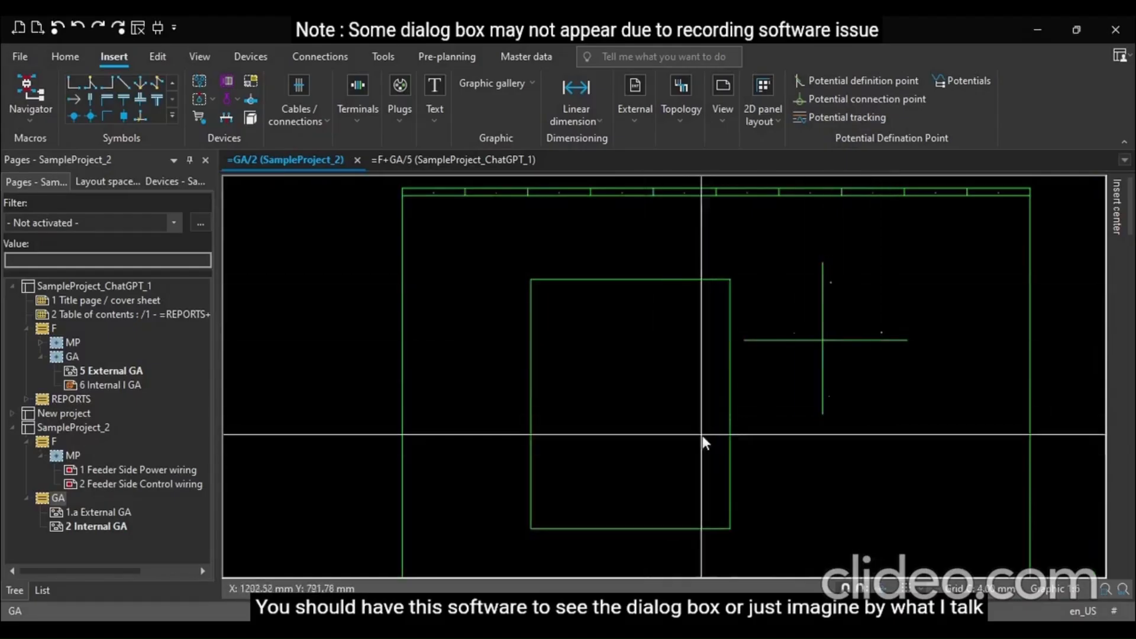
Delete the 800 by 1000 mm rectangle
left_click(634, 279)
key("Delete")
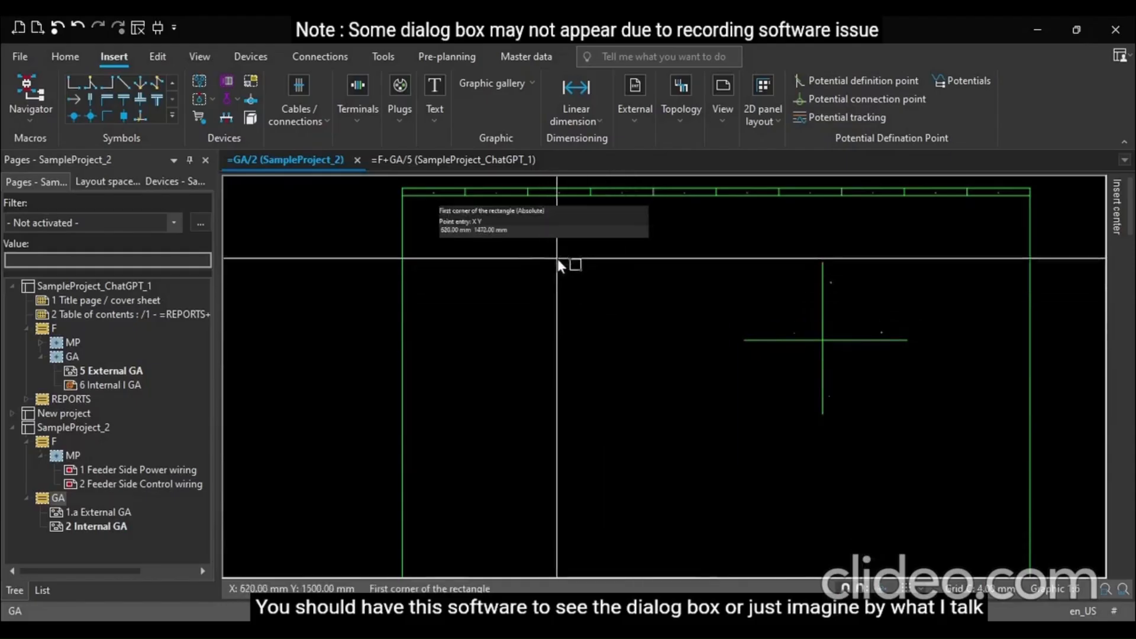
scroll(553, 242, "down", 3)
scroll(517, 454, "up", 2)
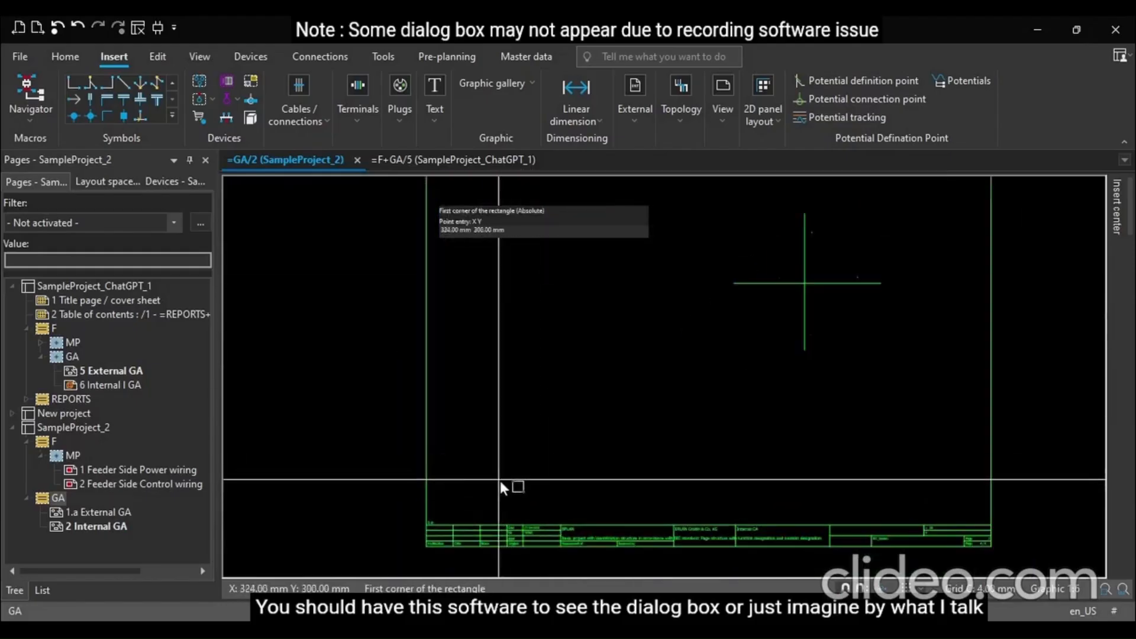
Draw another 800 by 1000 mm rectangle starting just above the title block, then delete it
left_click(498, 479)
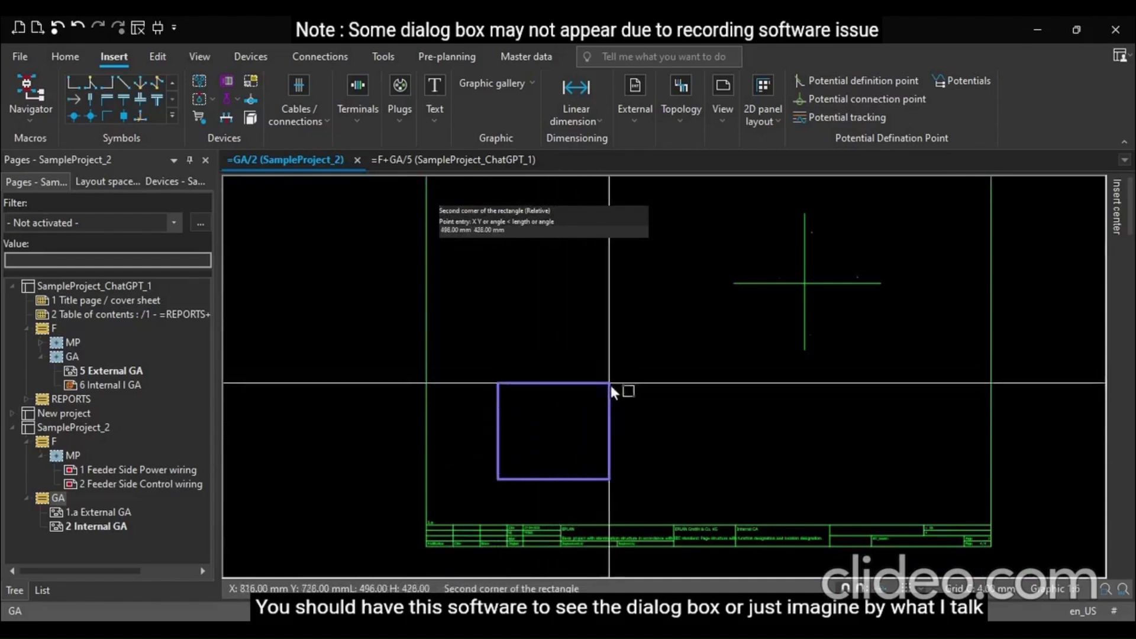
type("800 100")
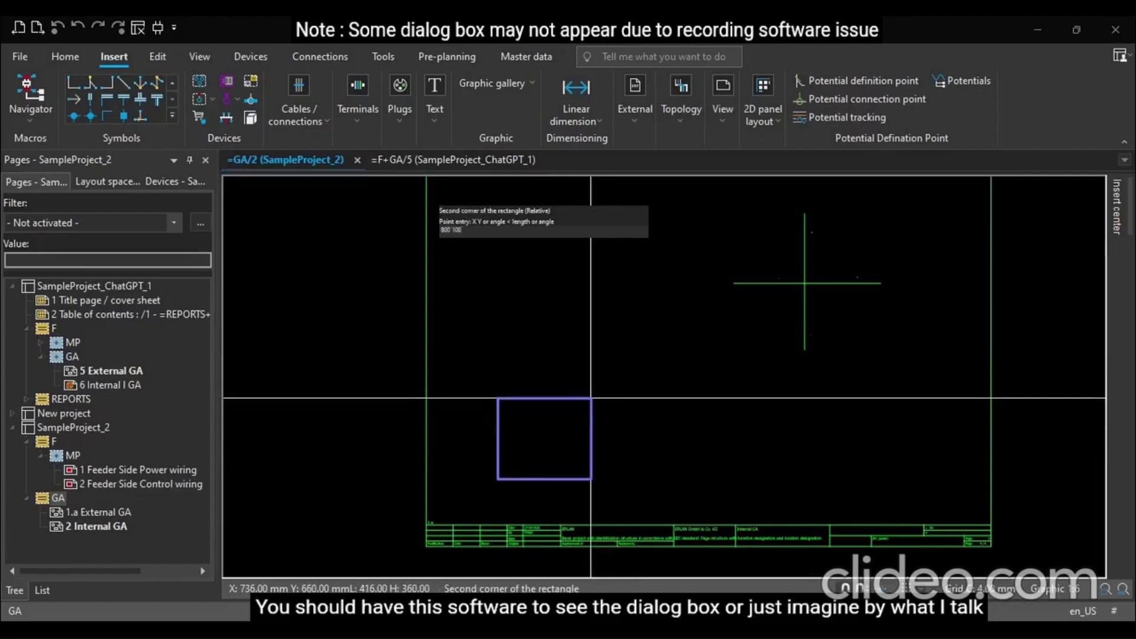
type("0")
key("Return")
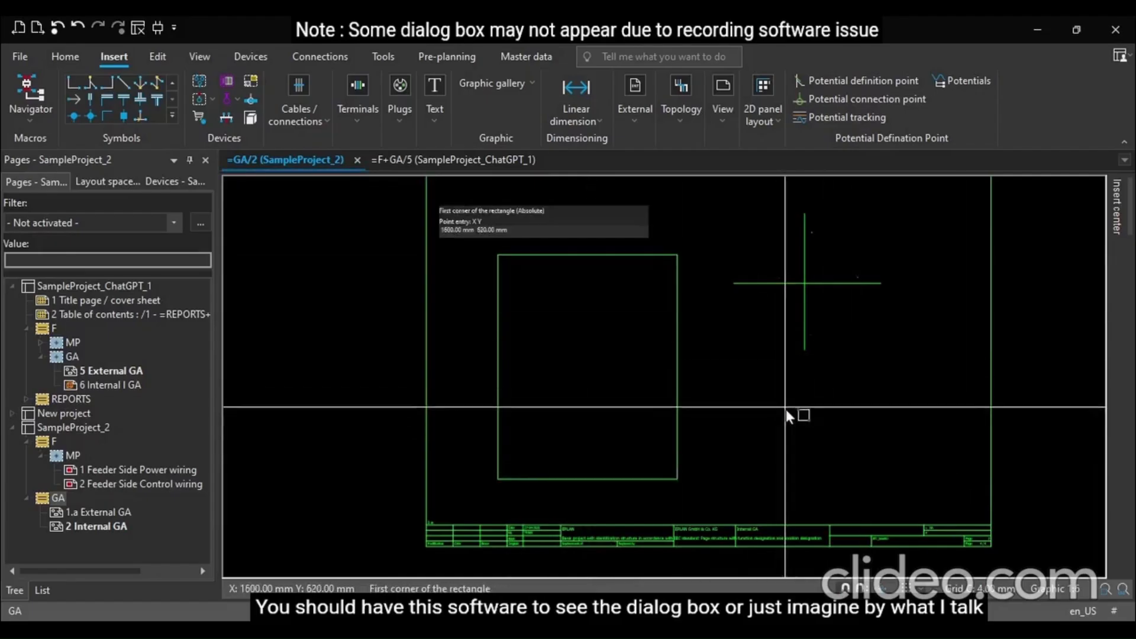
key("Escape")
scroll(890, 454, "down", 3)
left_click(669, 314)
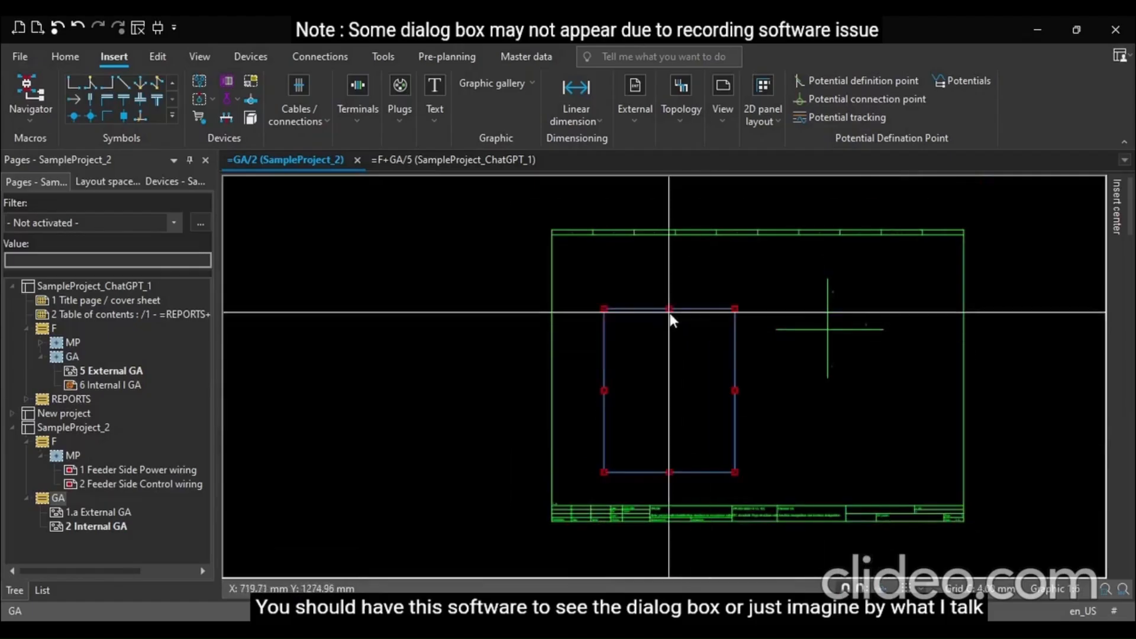
key("Delete")
Draw an 800 by 1000 mm rectangle and move it down inside the page frame
key("r")
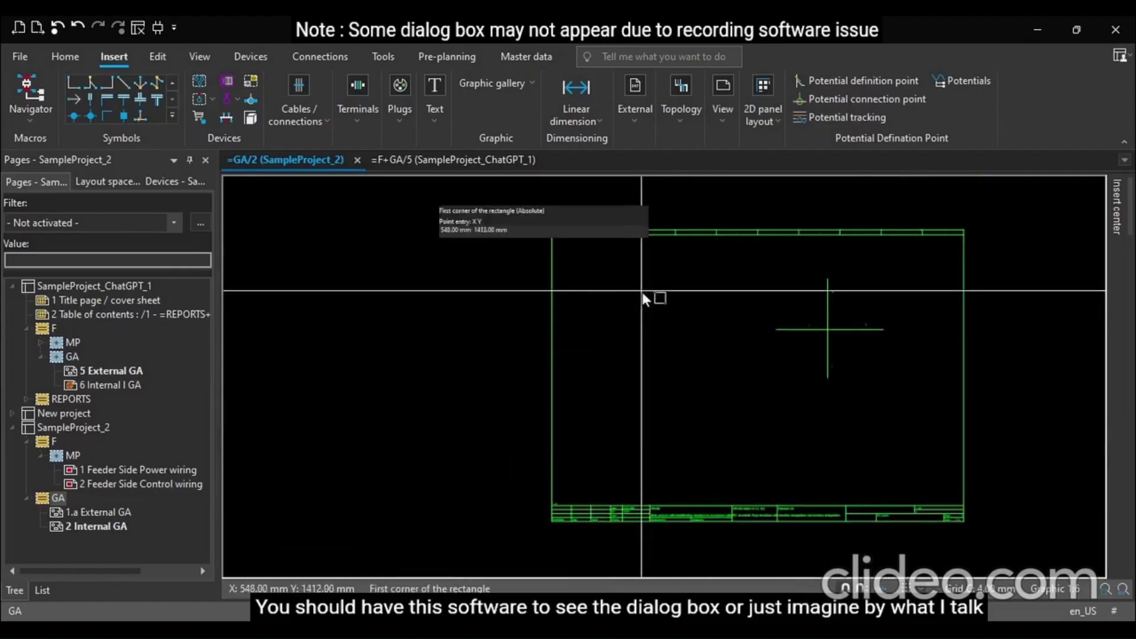
left_click(619, 290)
type("800 1000")
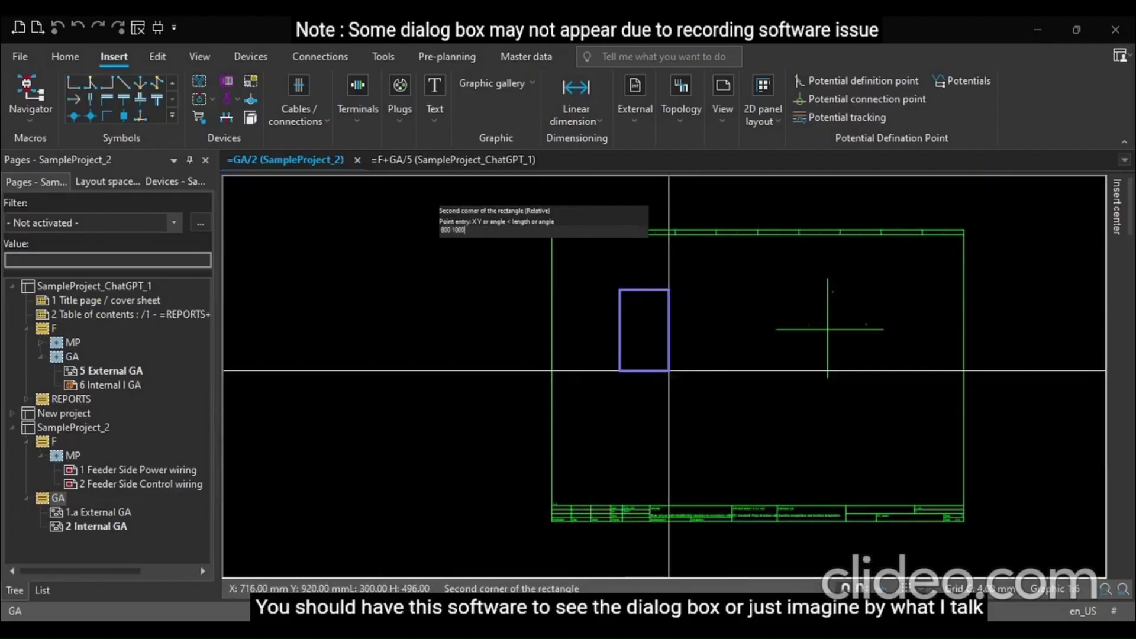
key("Return")
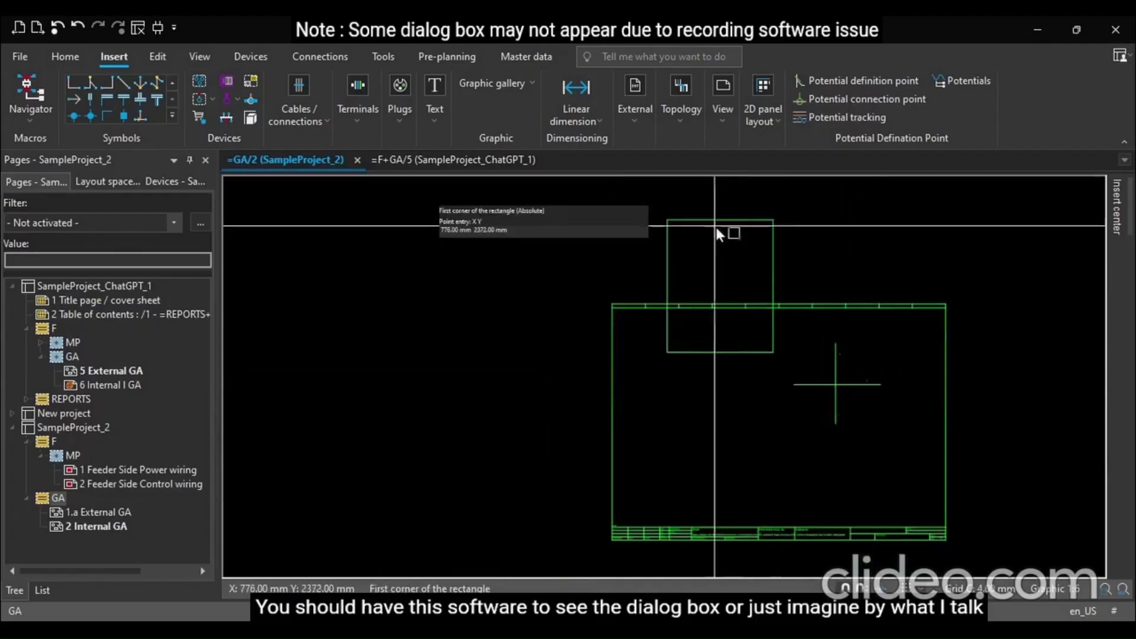
key("Escape")
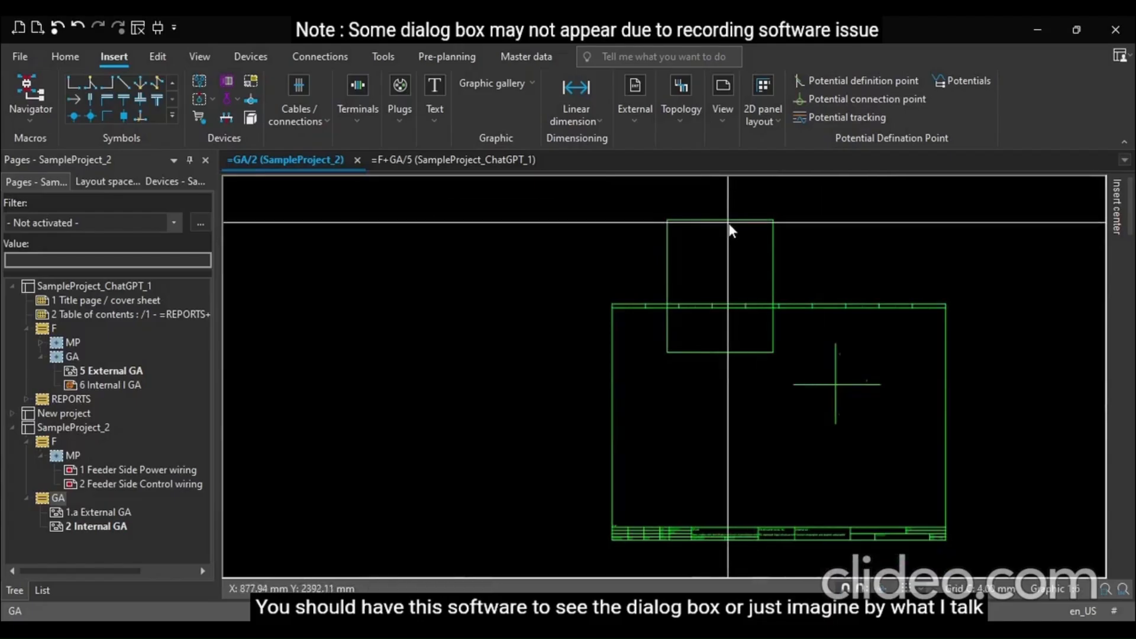
left_click_drag(732, 221, 759, 365)
scroll(840, 488, "up", 3)
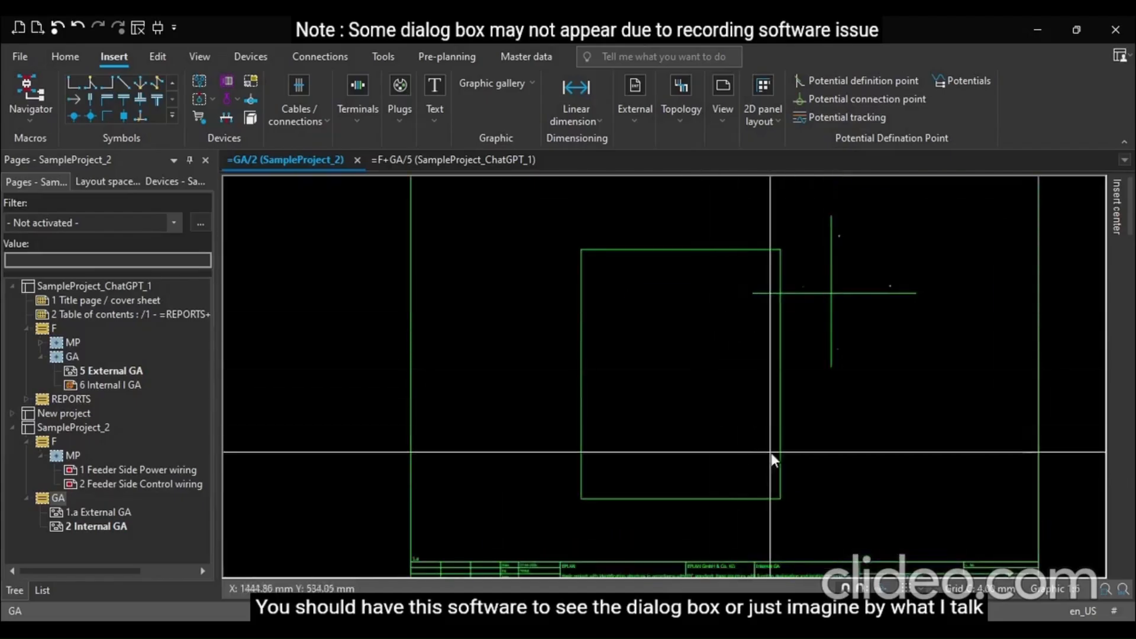
Delete the crossing vertical and horizontal lines and nudge the rectangle slightly to the right
left_click_drag(708, 420, 986, 294)
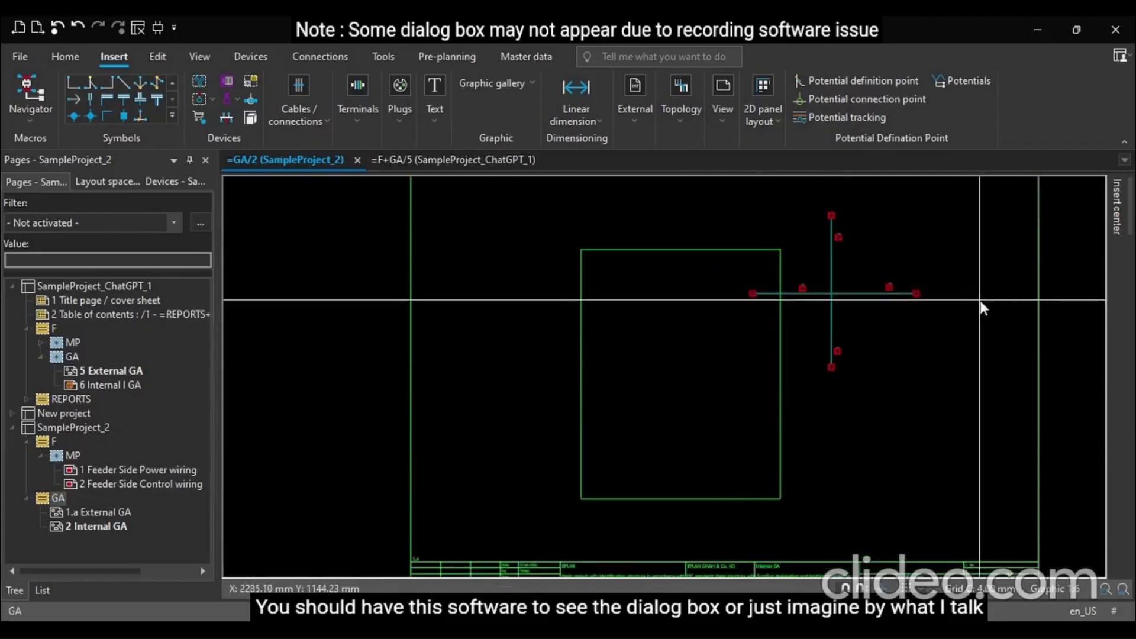
key("Delete")
scroll(987, 319, "down", 2)
scroll(930, 306, "up", 2)
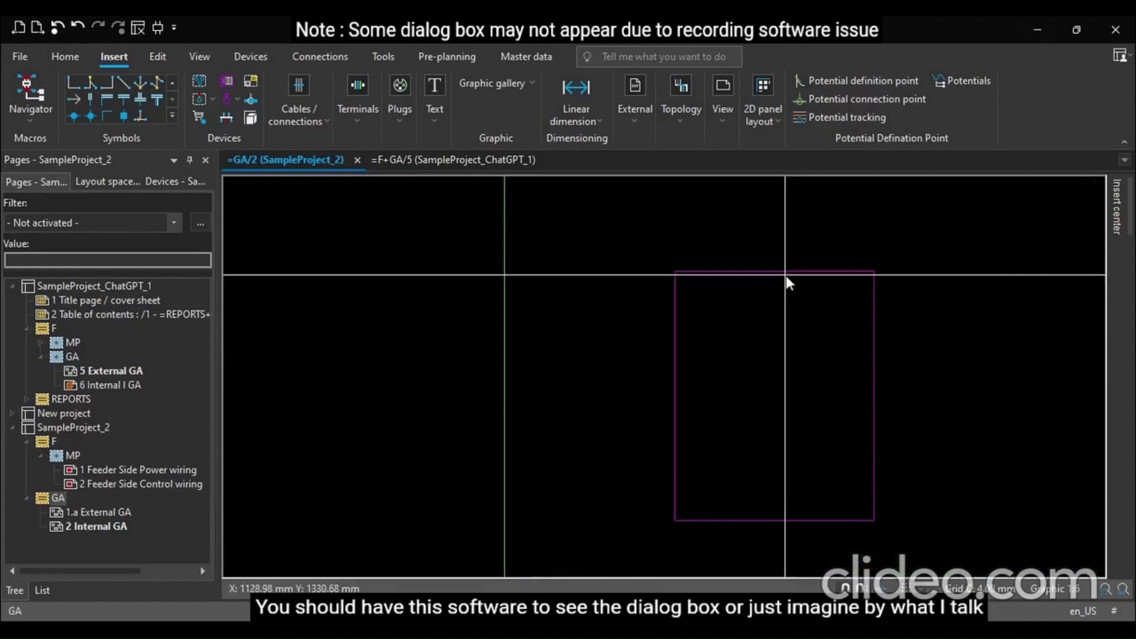
left_click_drag(785, 275, 811, 263)
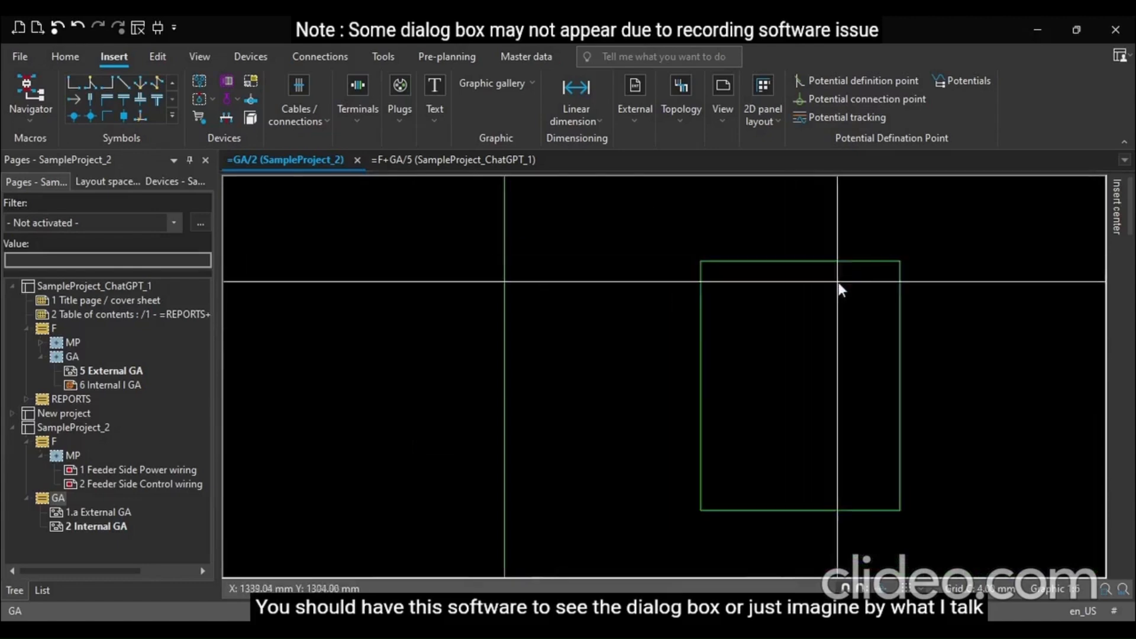
scroll(946, 429, "up", 2)
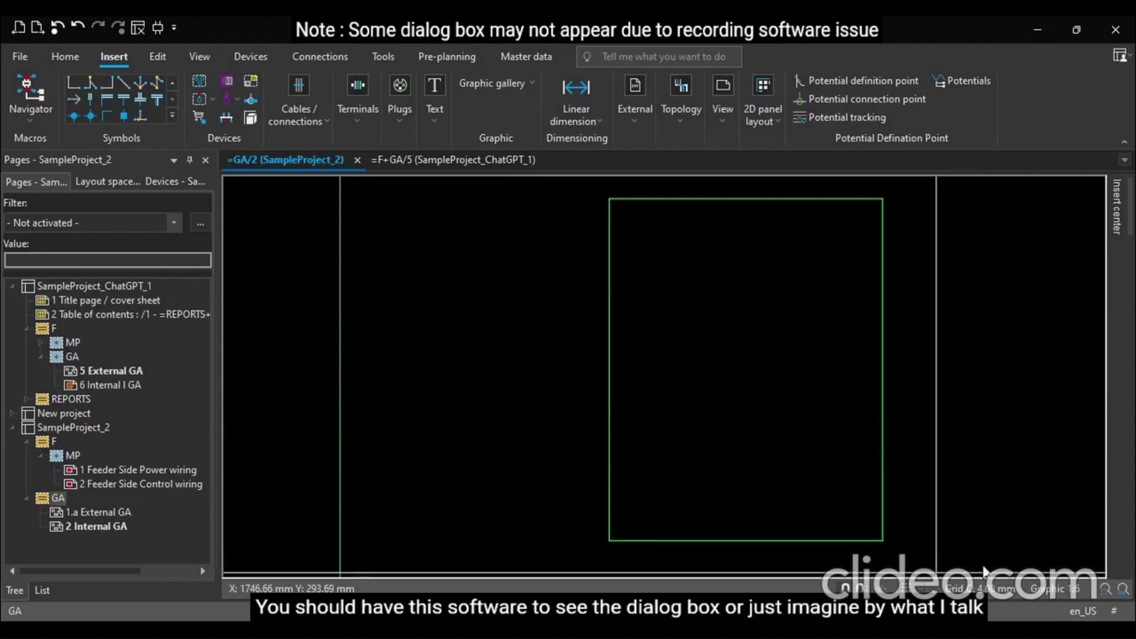
Turn on the grid display for the page
left_click(924, 590)
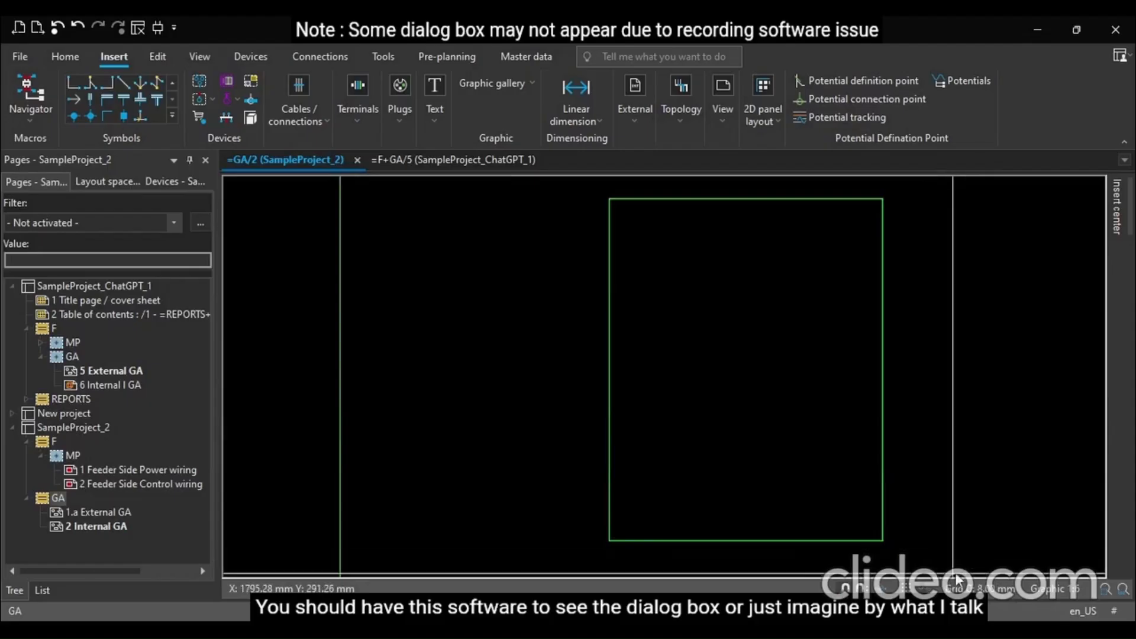
left_click(958, 575)
scroll(1006, 520, "down", 1)
scroll(769, 432, "down", 1)
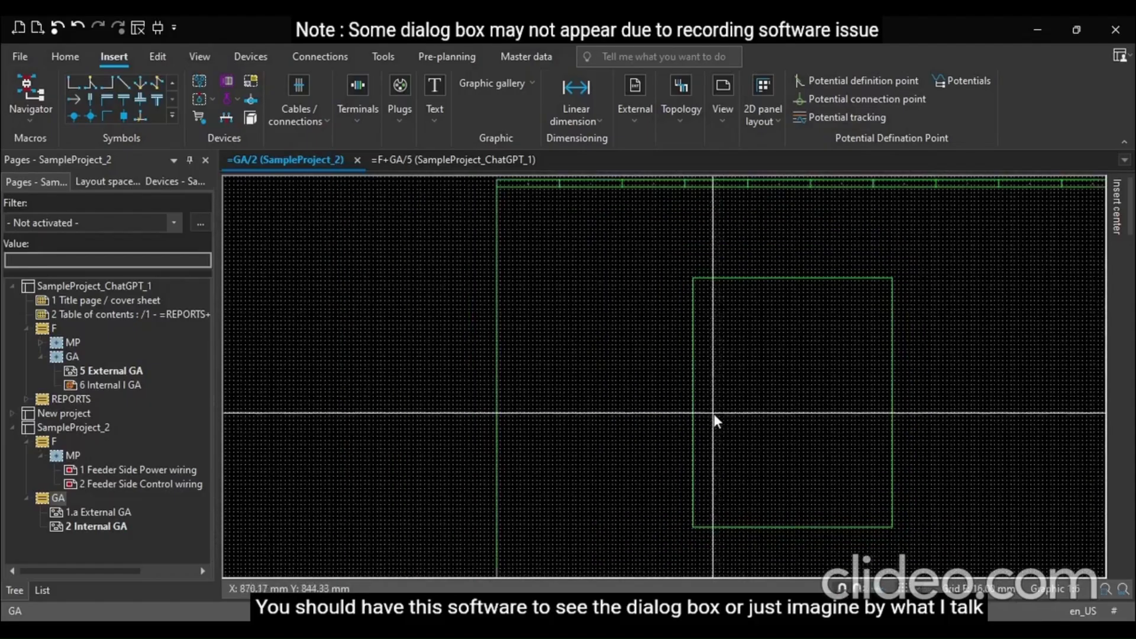
Delete the 800 by 1000 mm enclosure rectangle from the page
scroll(717, 420, "down", 1)
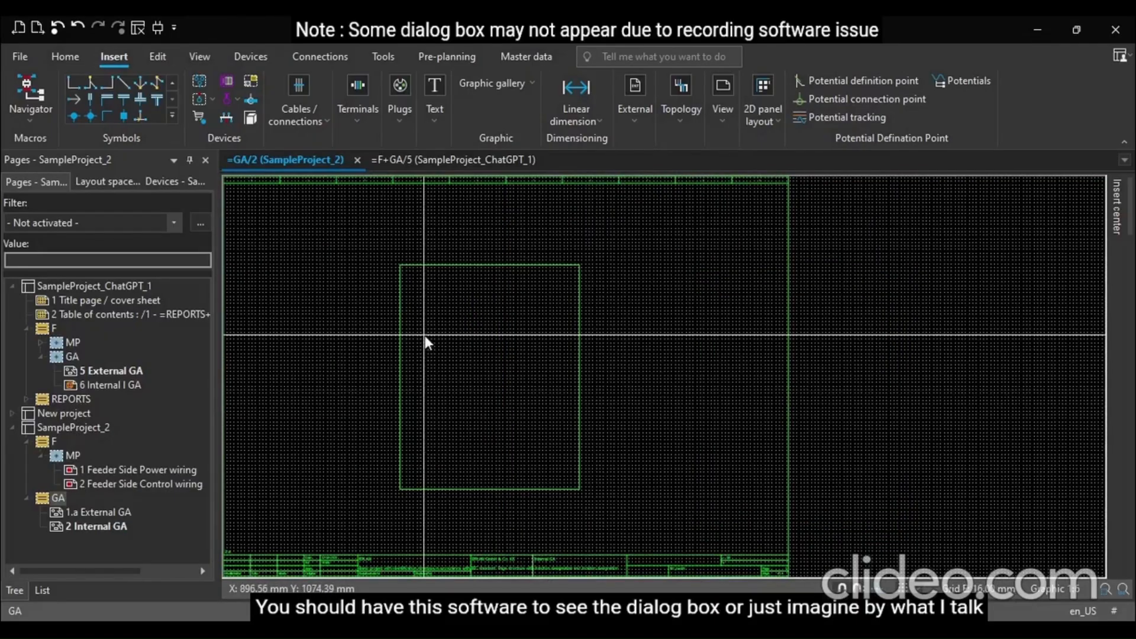
scroll(425, 335, "up", 1)
scroll(425, 335, "up", 1)
scroll(381, 240, "up", 1)
scroll(403, 261, "up", 2)
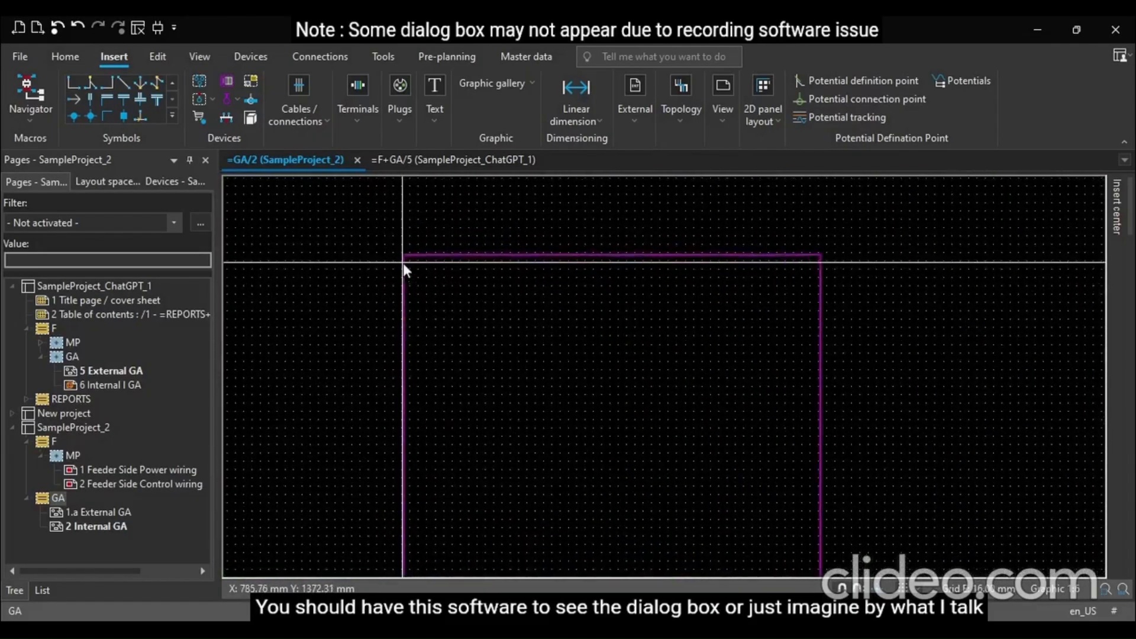
scroll(405, 276, "up", 1)
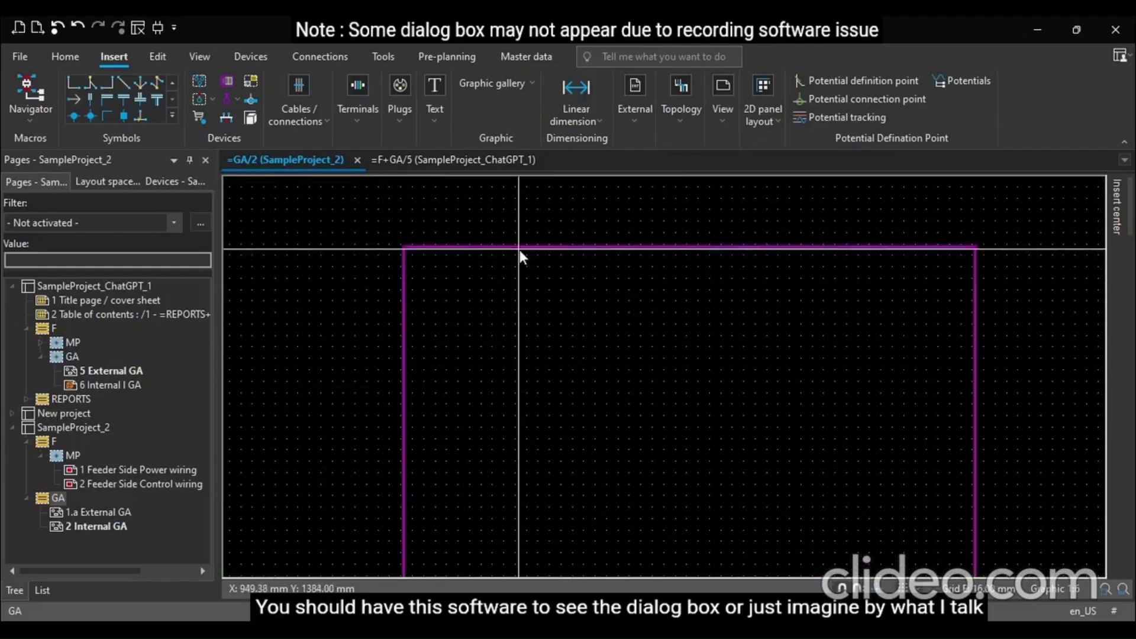
left_click_drag(518, 247, 516, 243)
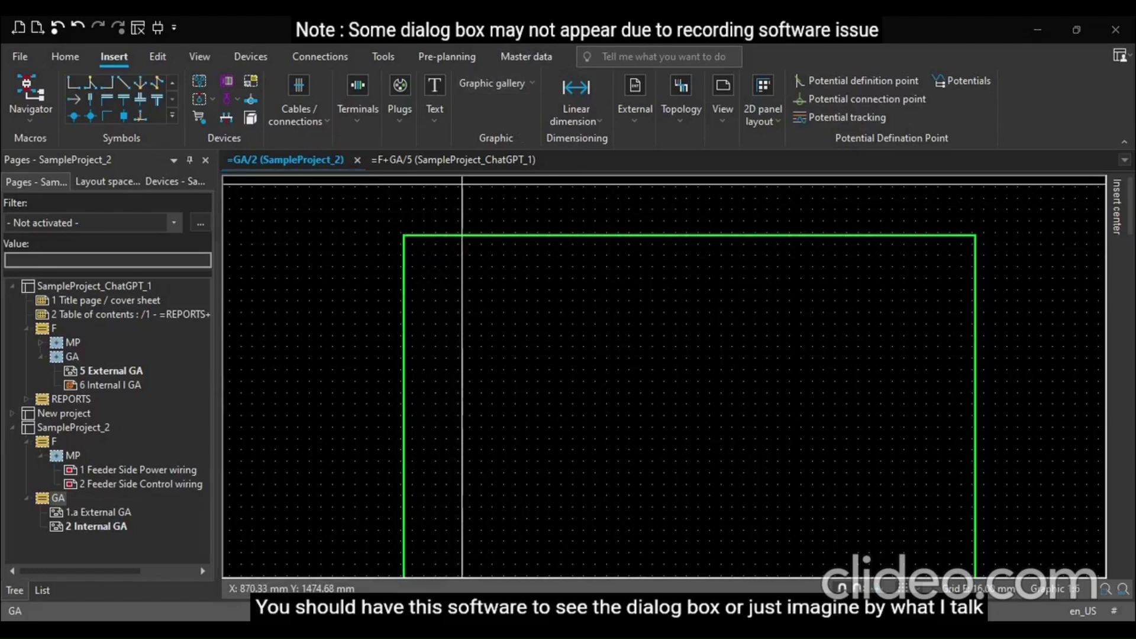
scroll(421, 248, "up", 2)
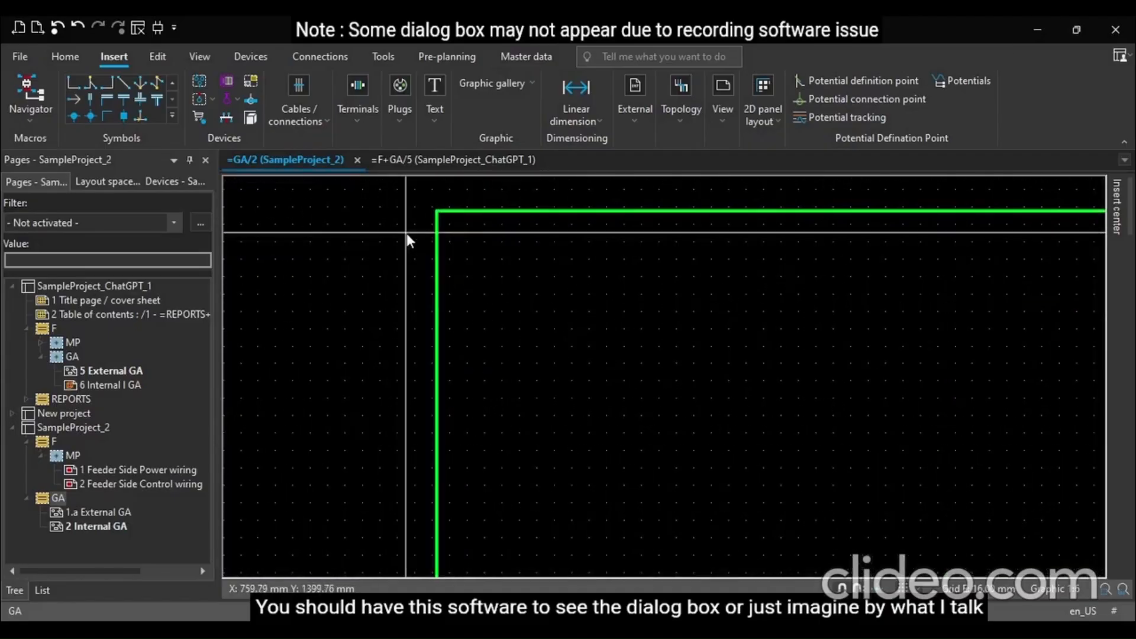
scroll(406, 233, "up", 1)
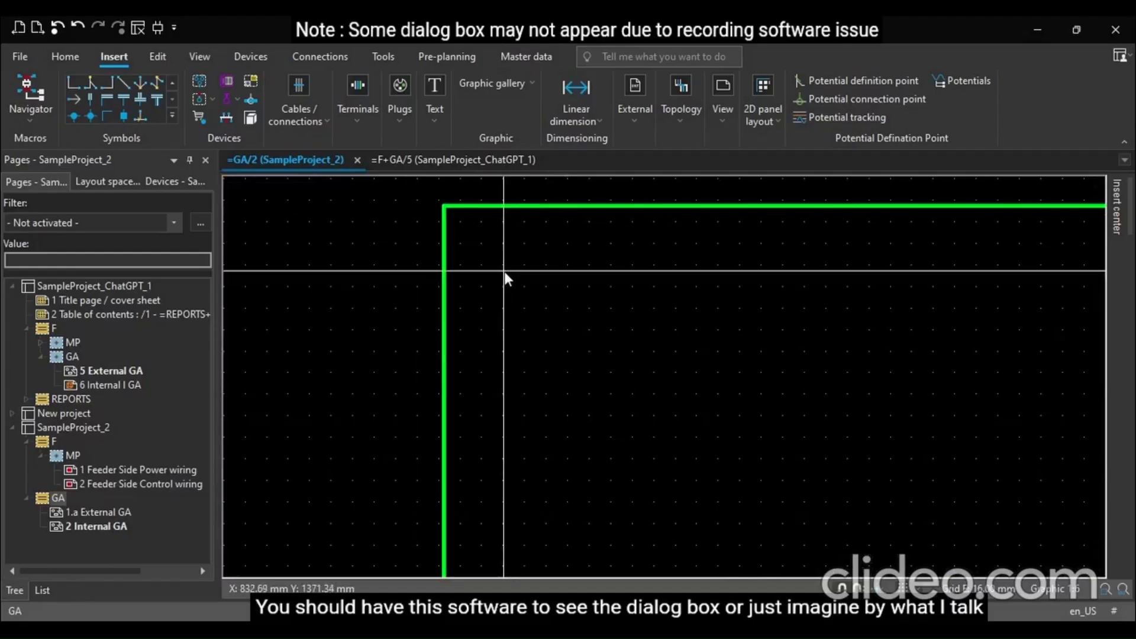
scroll(400, 252, "down", 2)
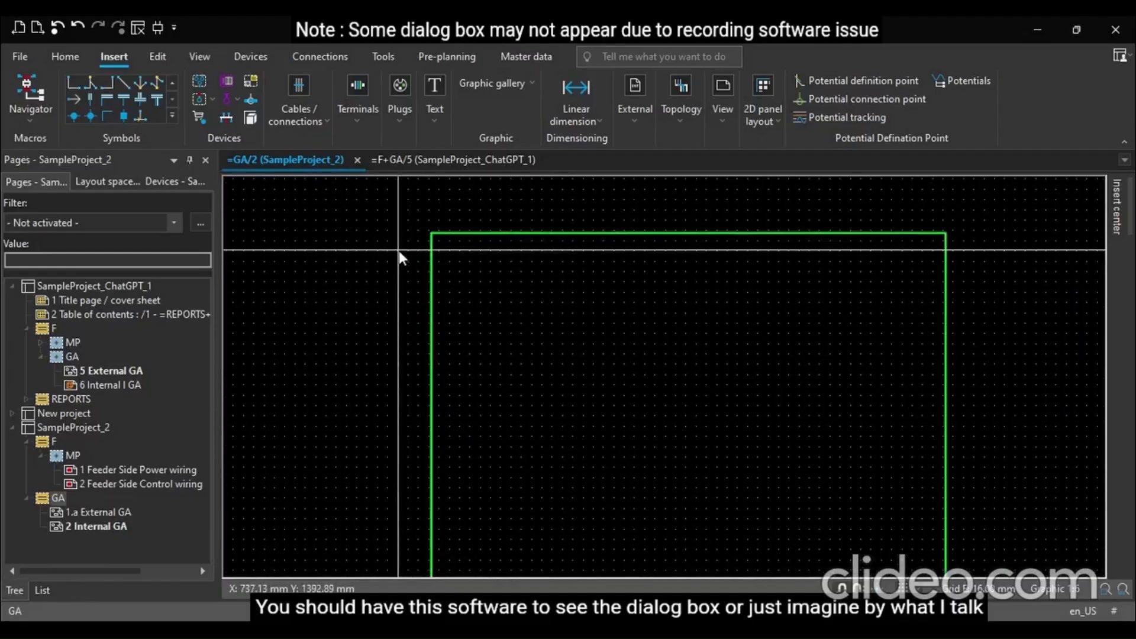
scroll(398, 250, "down", 1)
left_click(452, 235)
key("Delete")
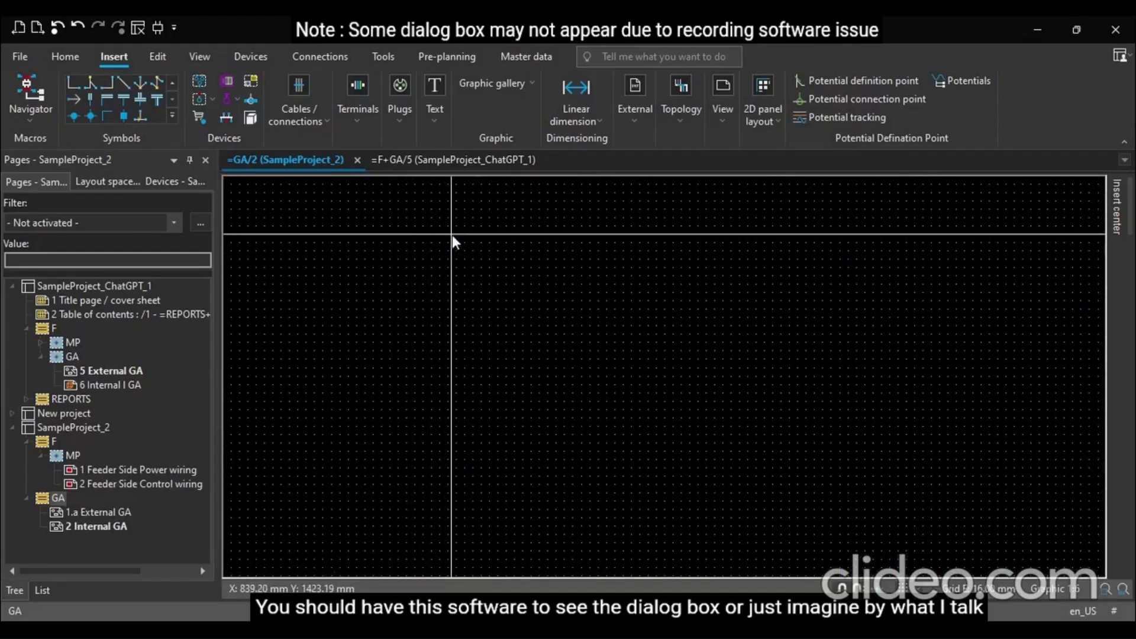
Draw a new 800 by 1000 mm rectangle starting from a corner near the top of the page frame
key("r")
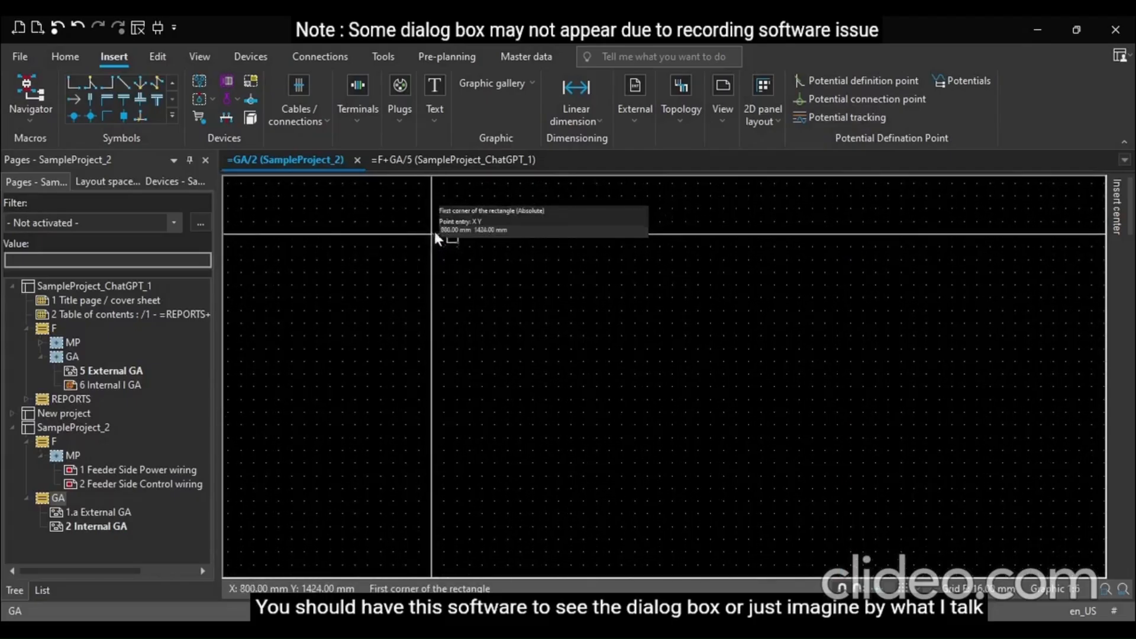
left_click(445, 237)
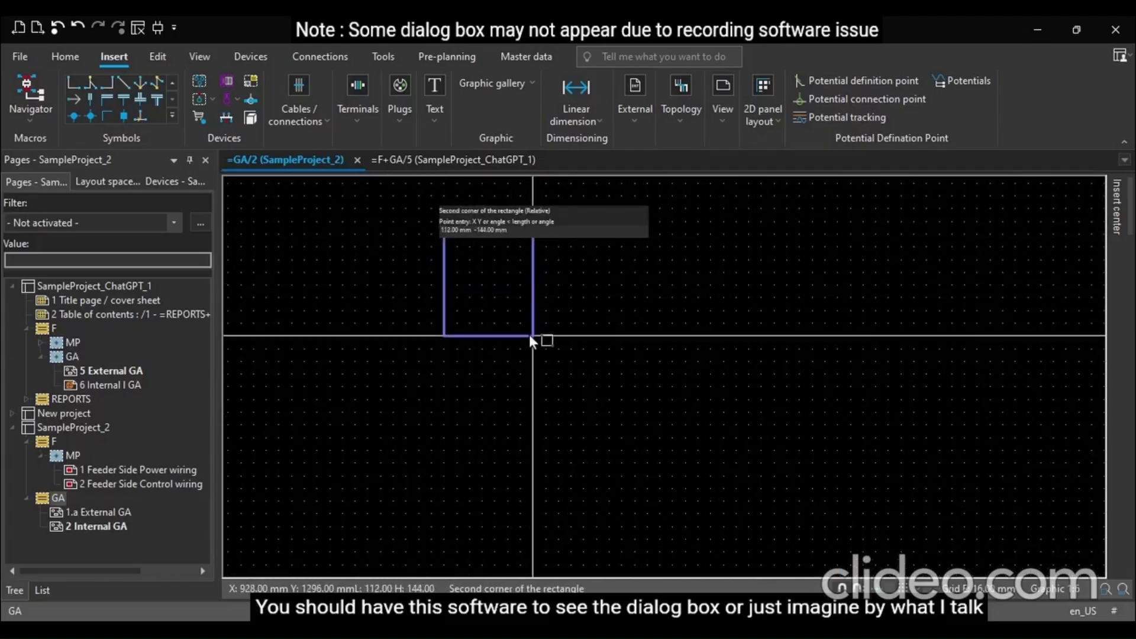
type("800 -1000")
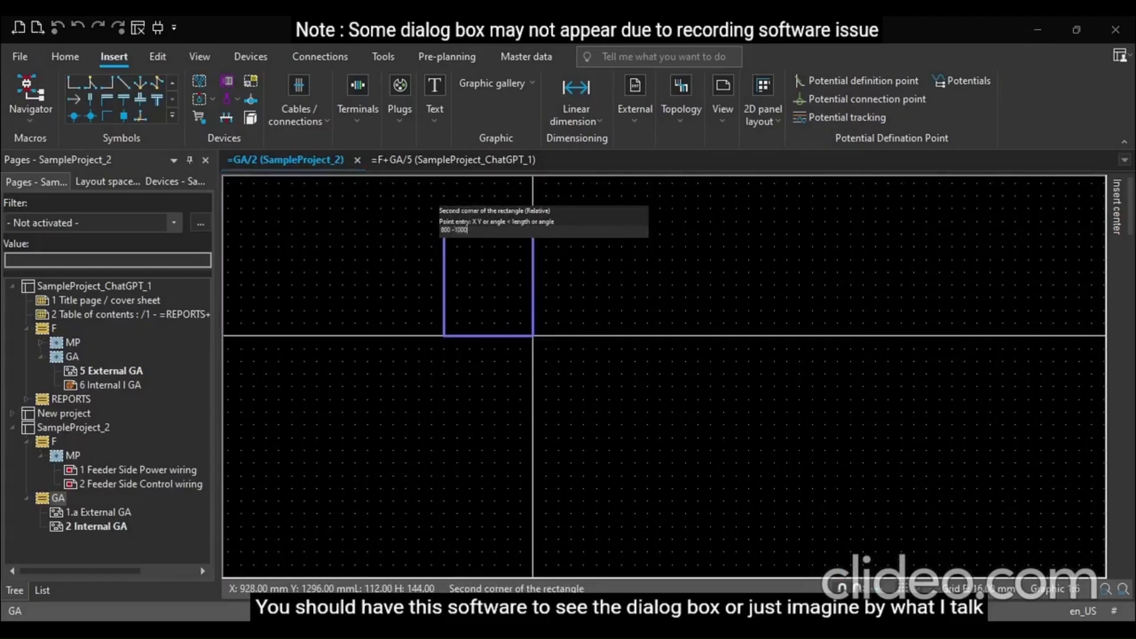
key("Return")
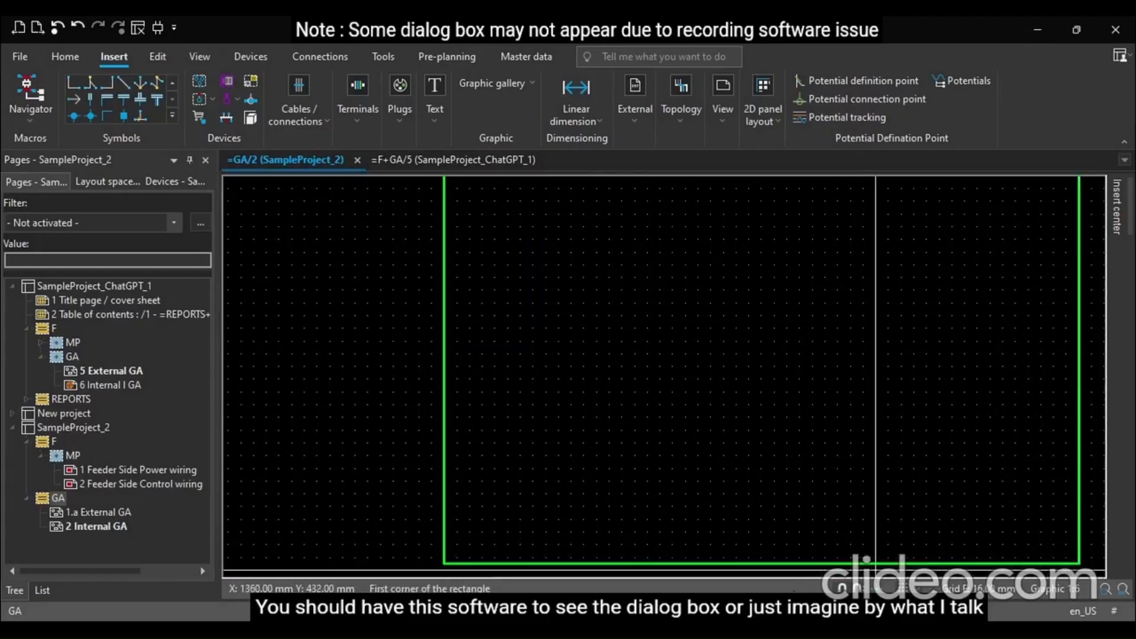
scroll(541, 384, "down", 3, "ctrl")
key("Escape")
Draw a 40 by 40 mm square inside the rectangle's top-left corner
scroll(555, 446, "up", 1, "ctrl")
scroll(555, 446, "up", 1)
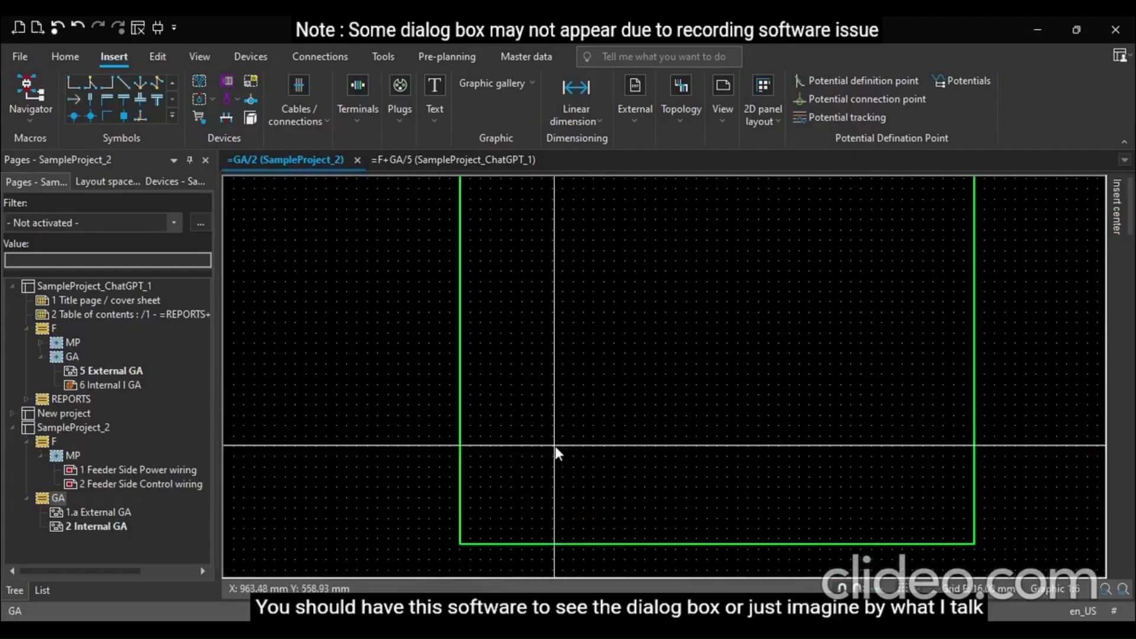
scroll(555, 446, "up", 1)
scroll(555, 446, "up", 6)
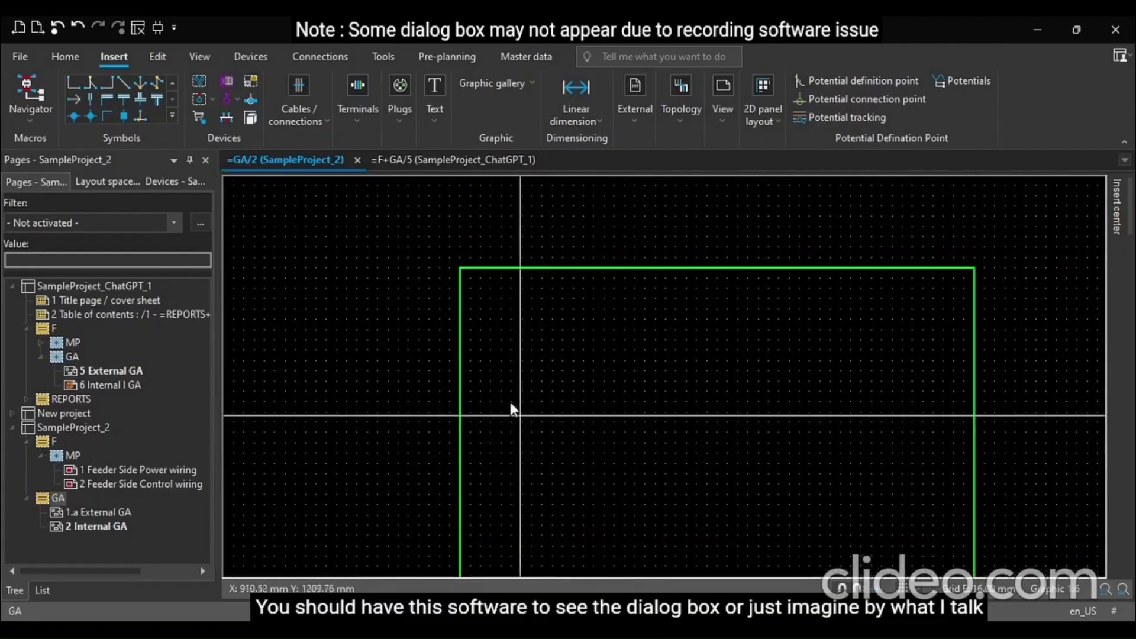
scroll(467, 257, "up", 2, "ctrl")
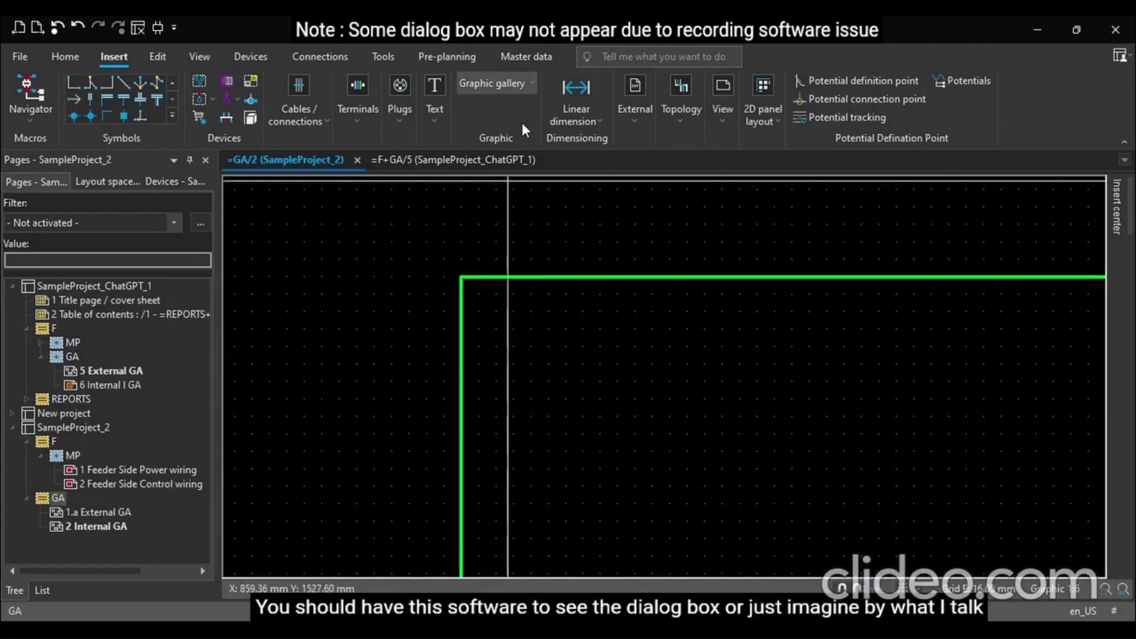
left_click(520, 120)
left_click(461, 276)
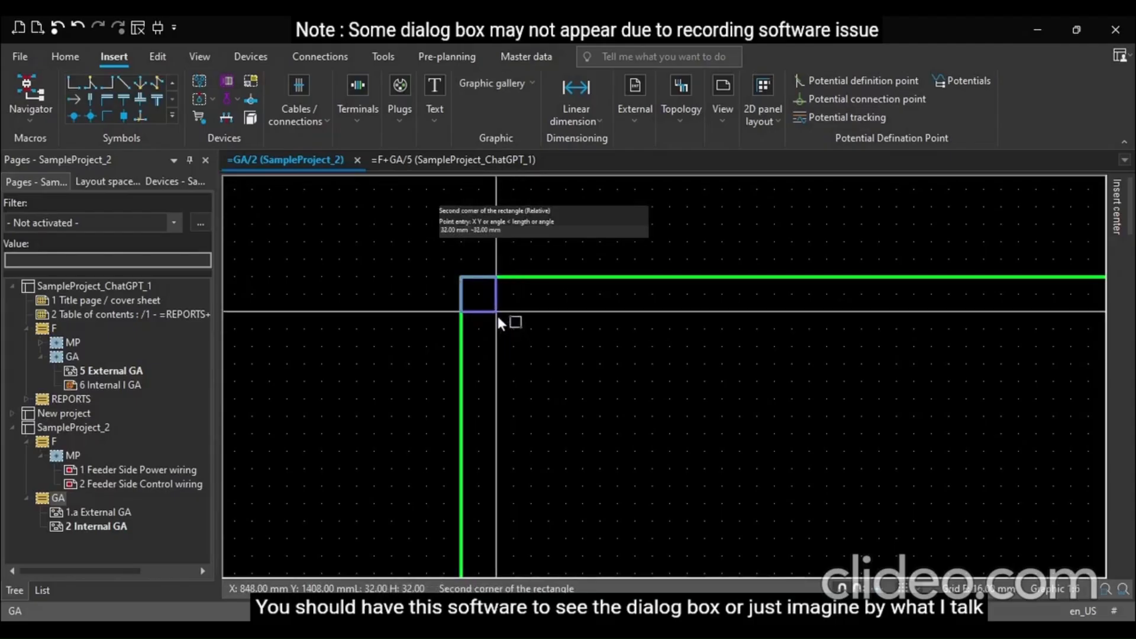
scroll(498, 316, "up", 2)
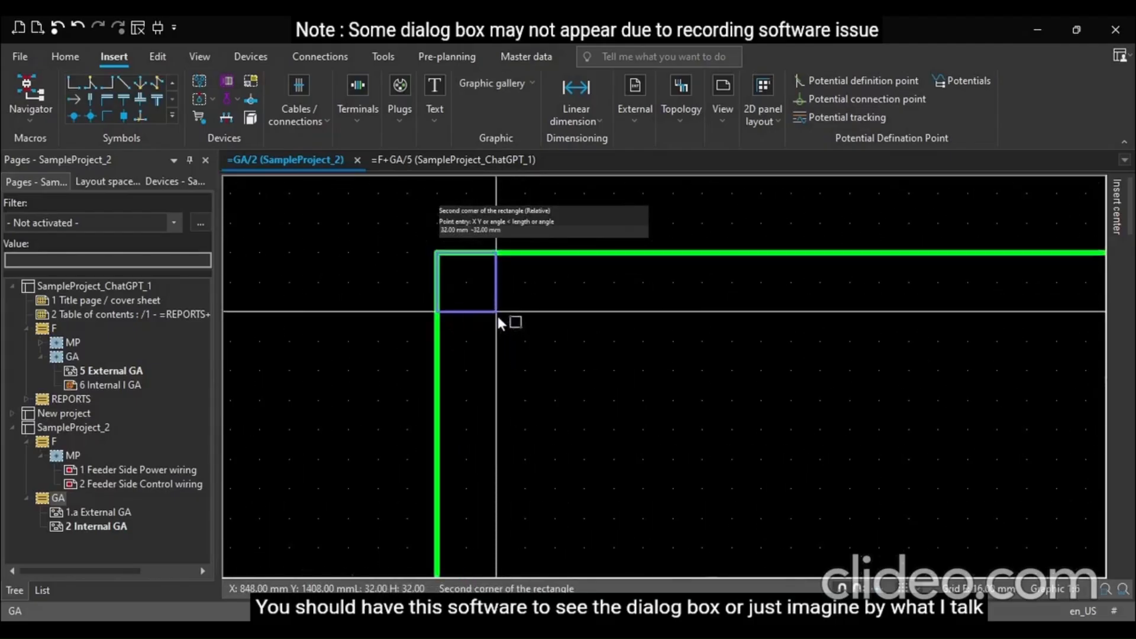
scroll(498, 316, "down", 2)
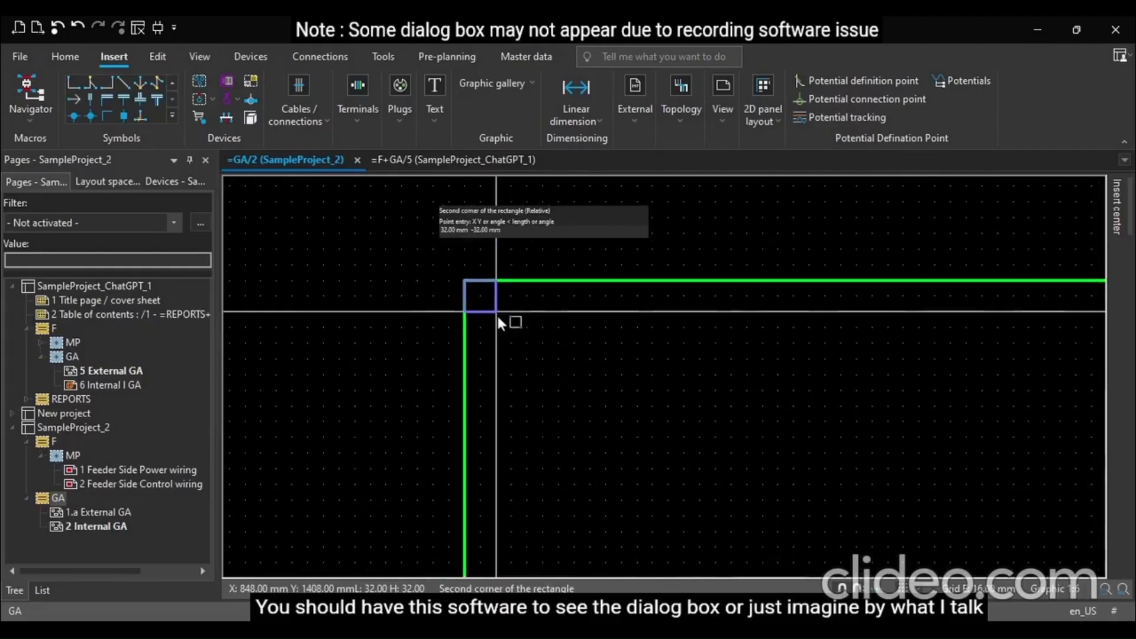
type("40")
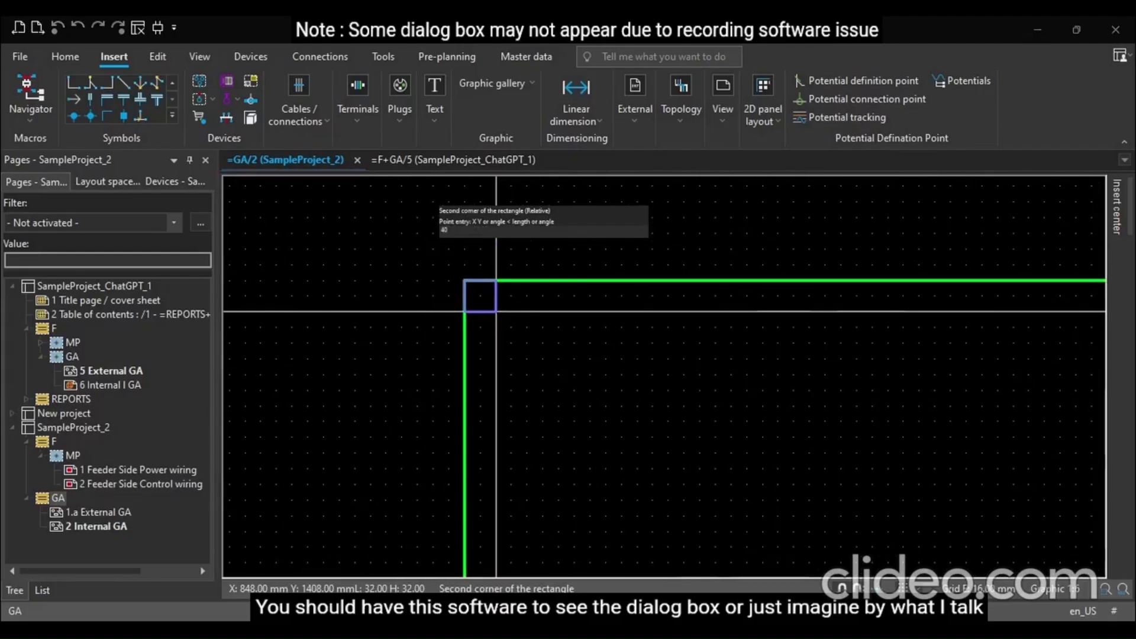
type(" -40")
key("Return")
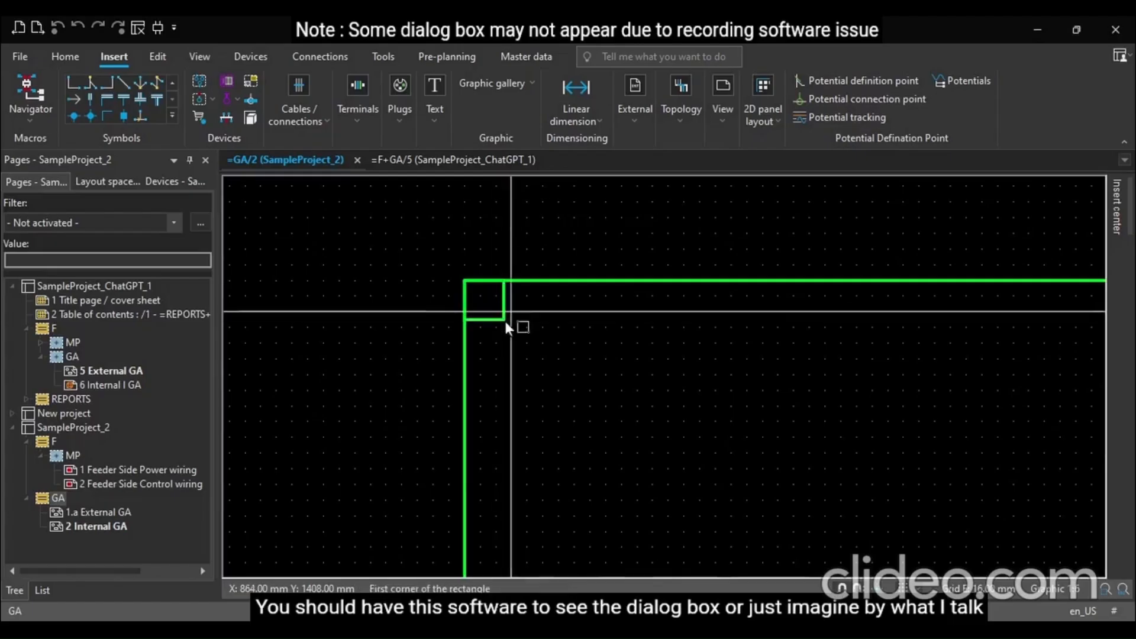
scroll(247, 269, "down", 2)
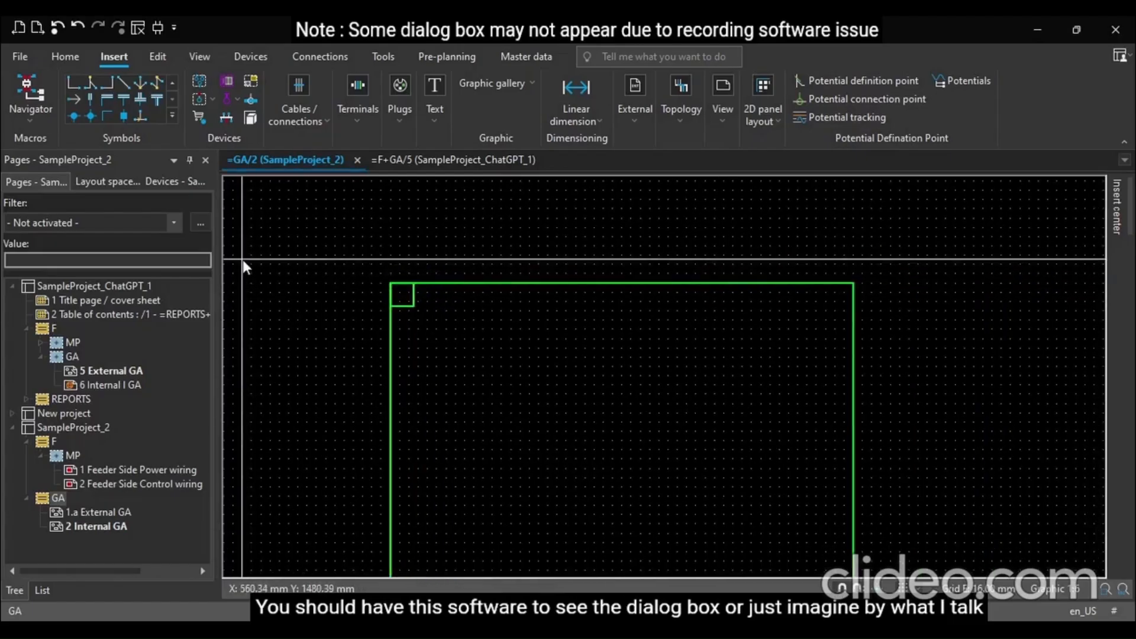
scroll(263, 240, "down", 3)
scroll(263, 240, "down", 3)
scroll(263, 240, "down", 2)
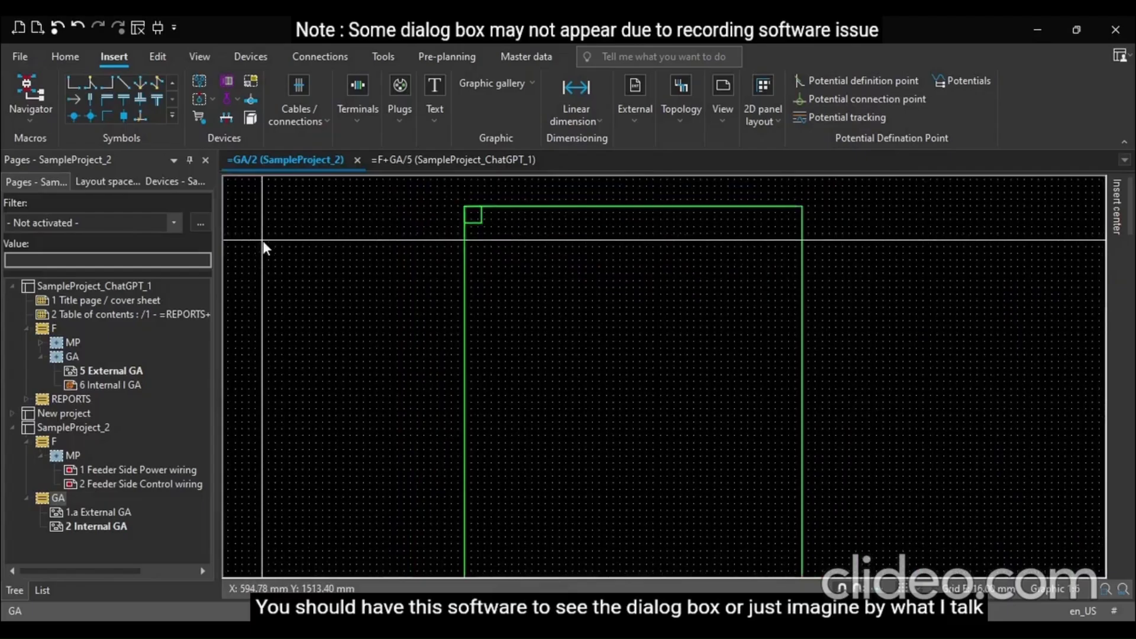
left_click(481, 207)
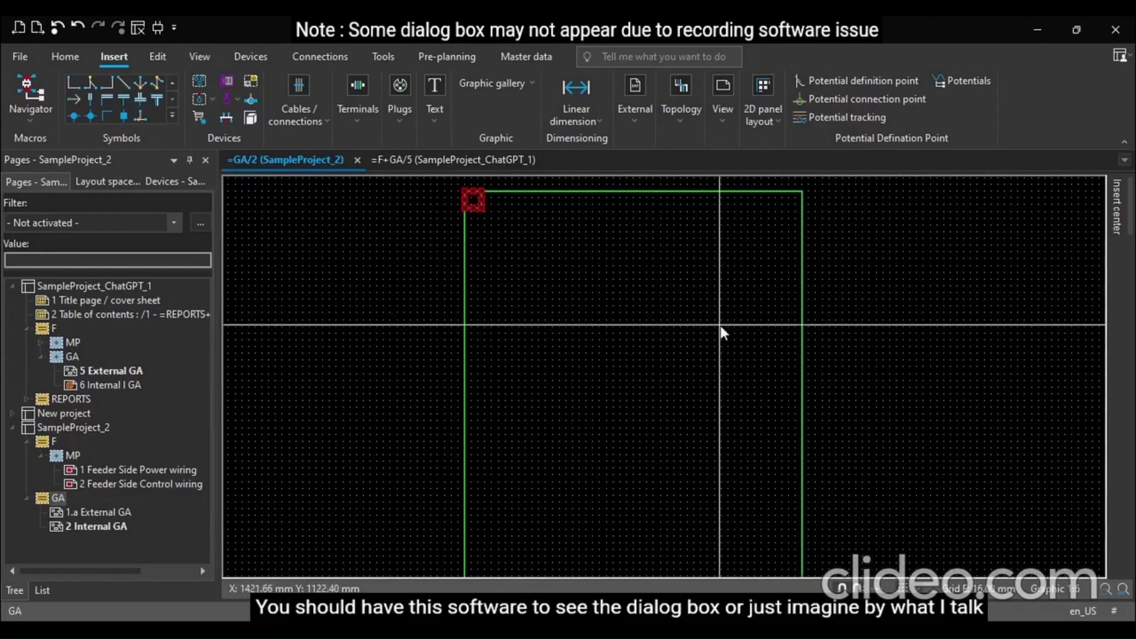
scroll(378, 231, "down", 2)
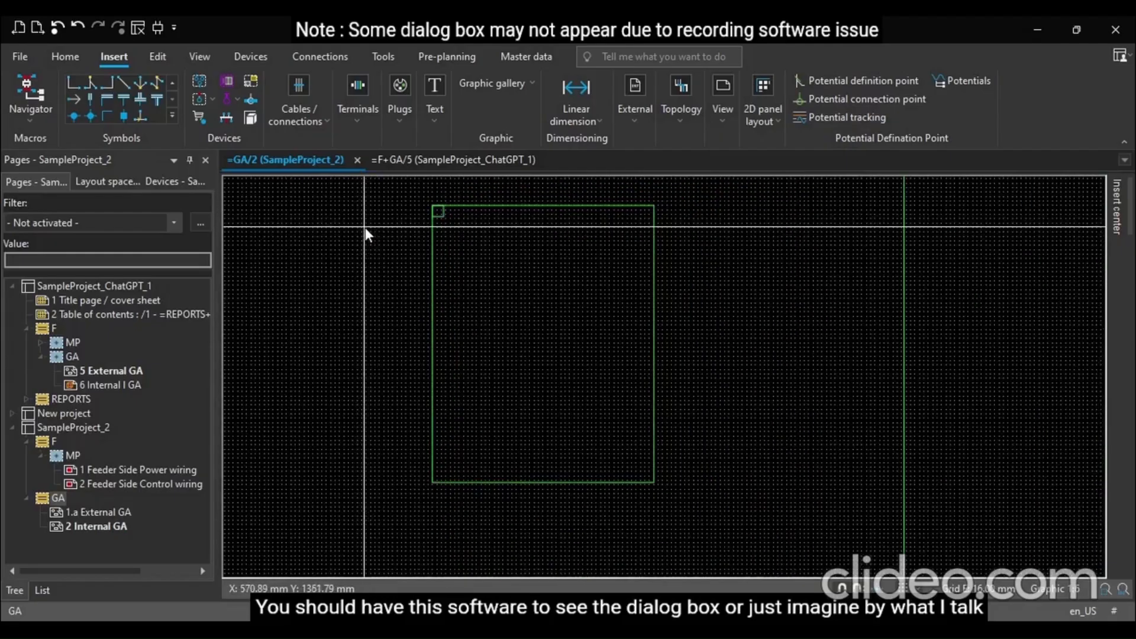
scroll(650, 504, "up", 2)
scroll(648, 477, "up", 4)
key("ctrl+v")
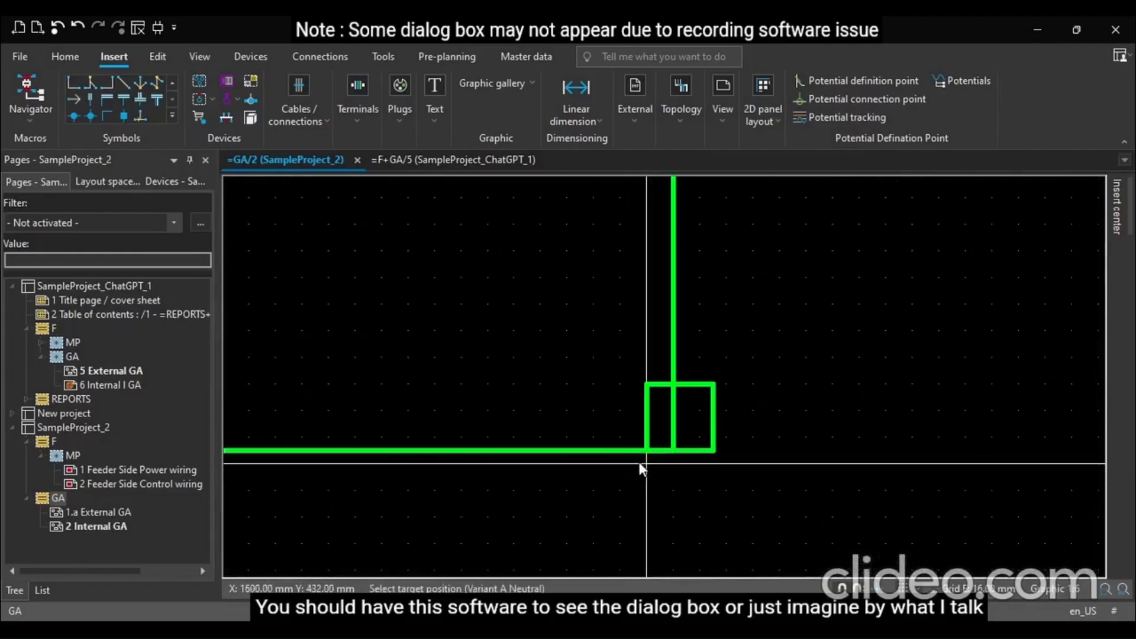
key("Escape")
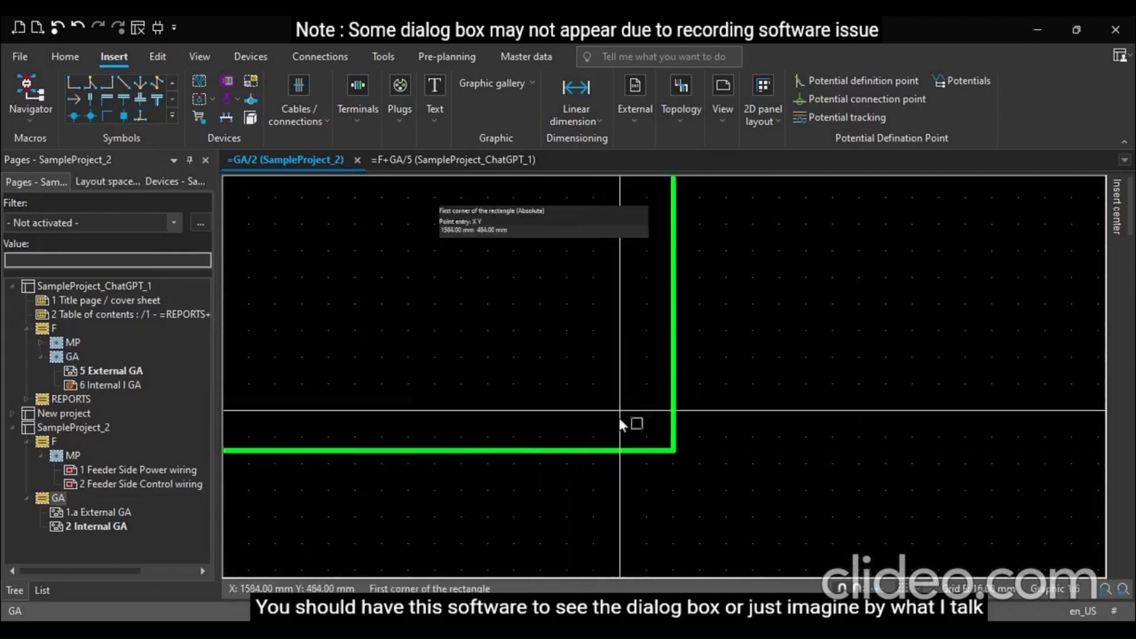
Draw a 40 by 40 mm square inside the rectangle's bottom-right corner
left_click(674, 451)
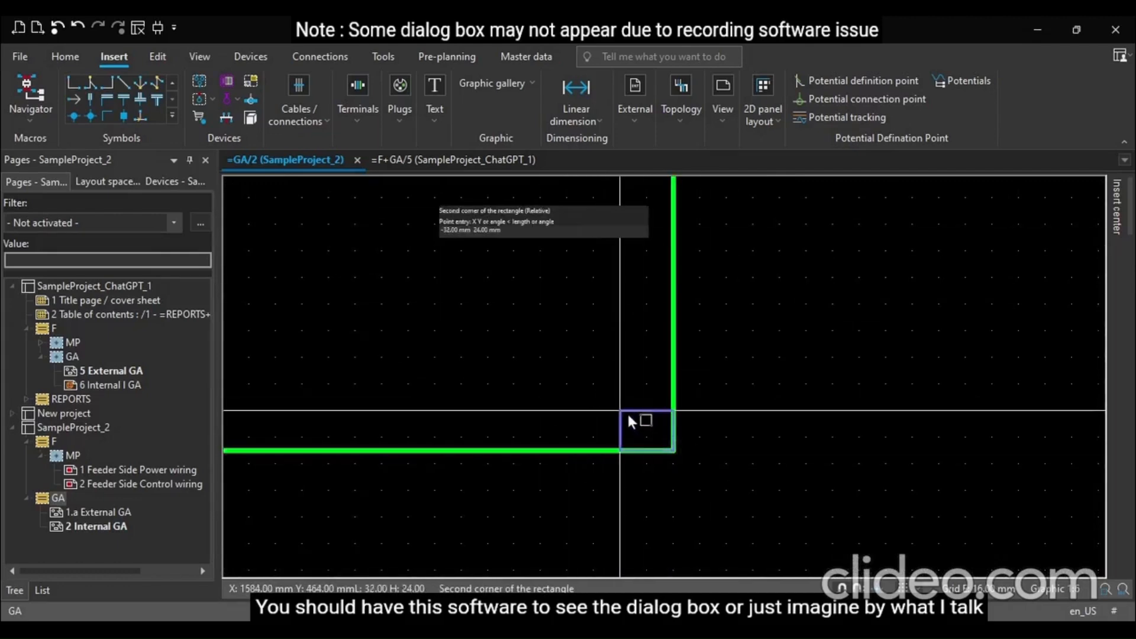
type("-40")
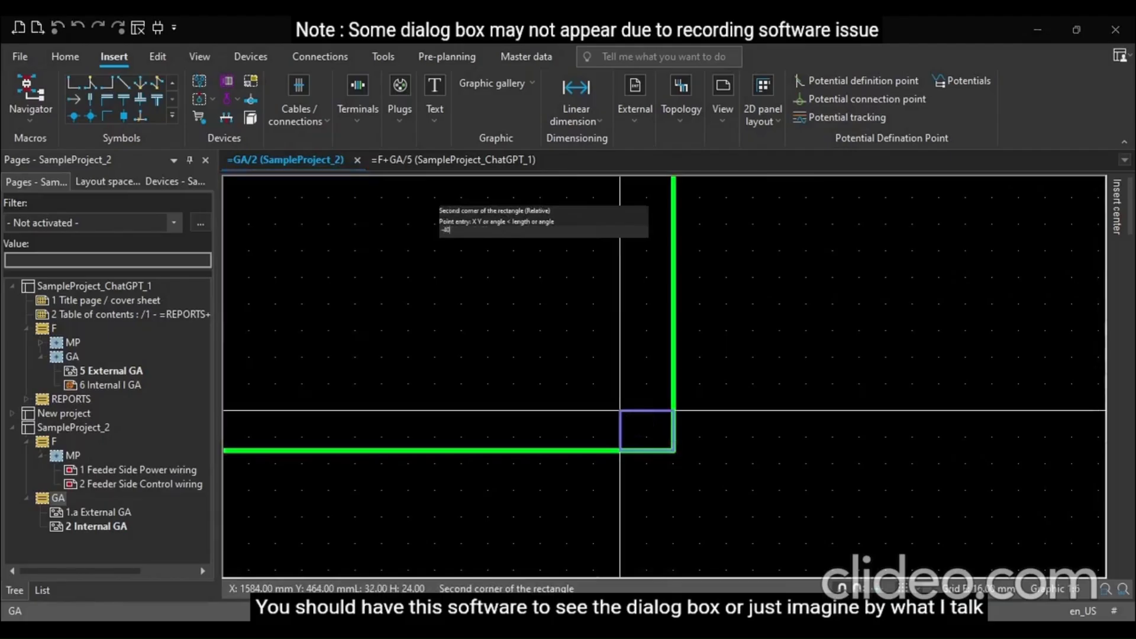
type(" 40")
key("Return")
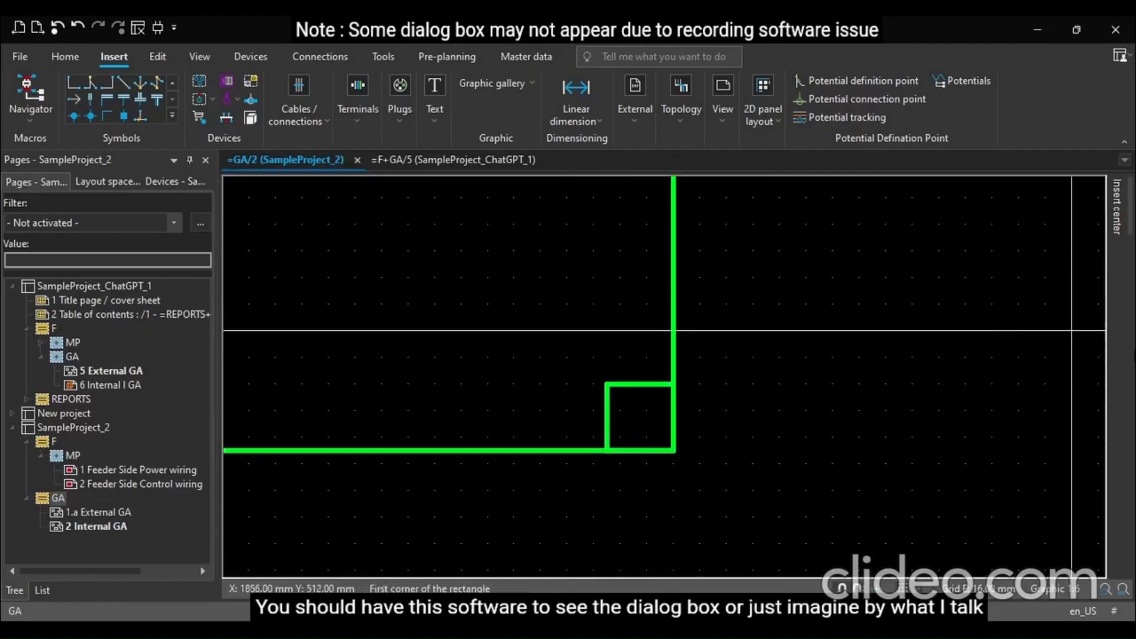
scroll(799, 394, "down", 6, "ctrl")
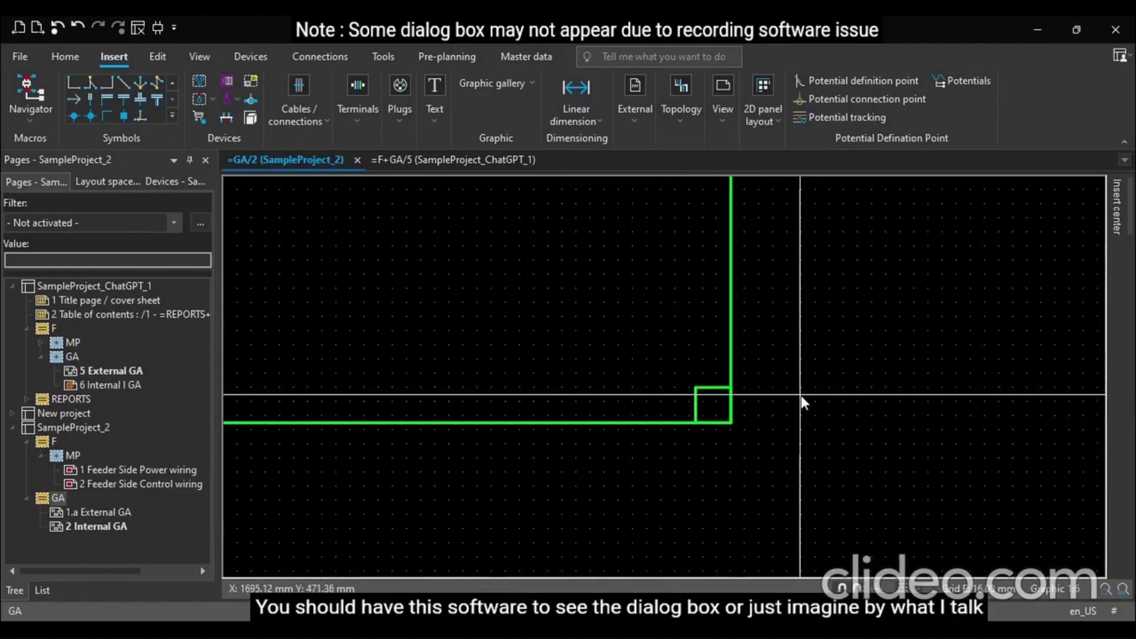
scroll(800, 395, "down", 1)
scroll(801, 395, "down", 5, "ctrl")
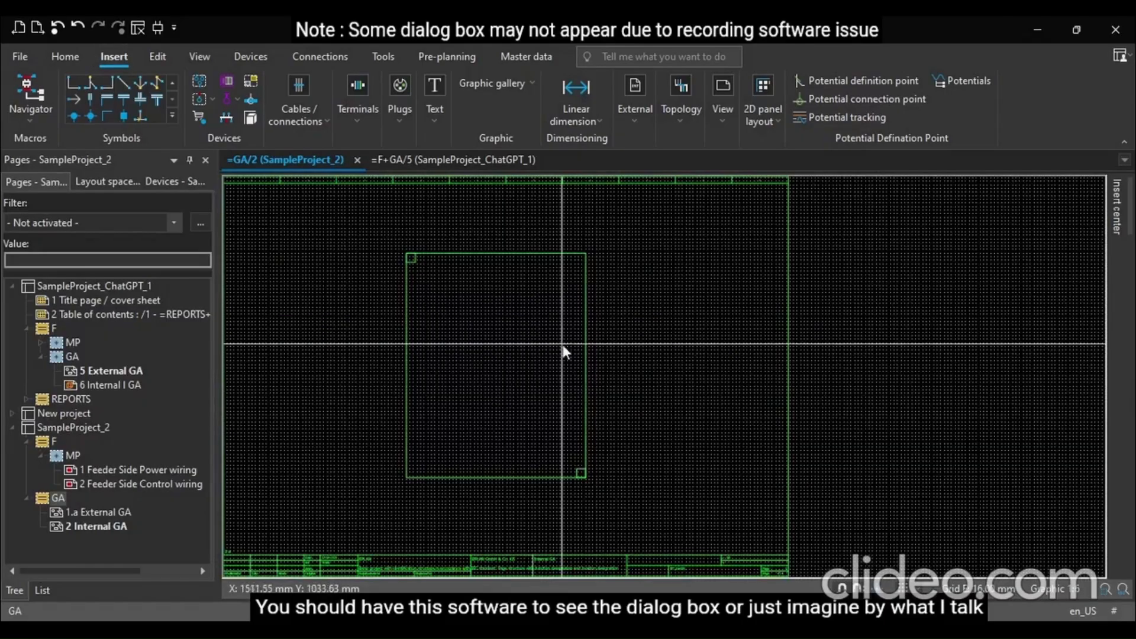
Draw an inner rectangle spanning between the inner corners of the two small squares
left_click(417, 262)
left_click(577, 467)
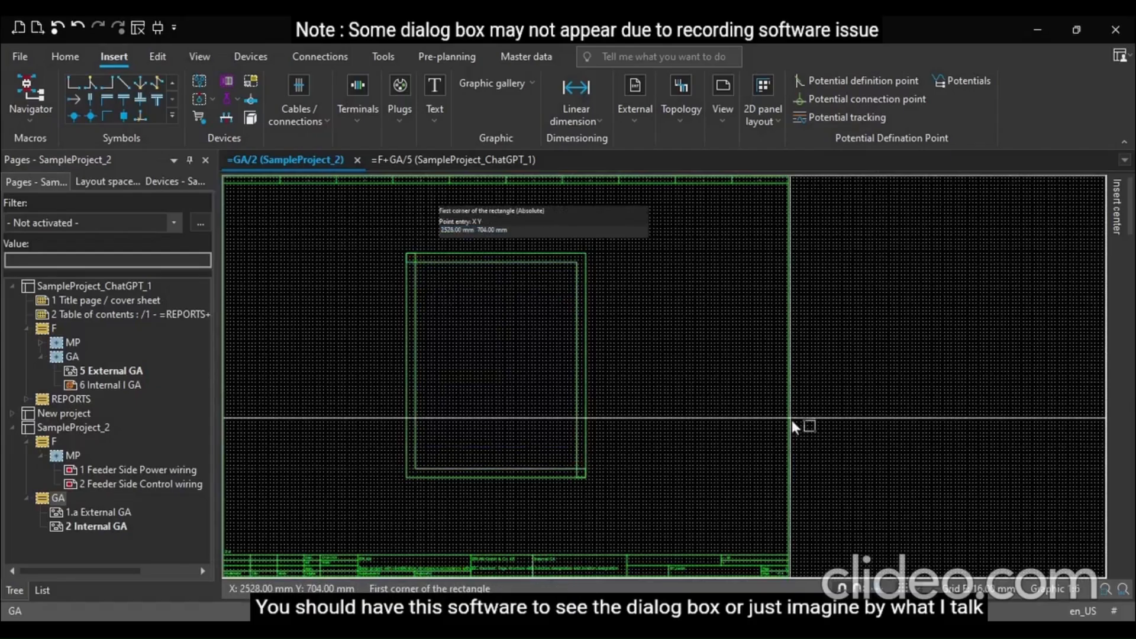
scroll(412, 255, "up", 1, "ctrl")
scroll(414, 254, "up", 3, "ctrl")
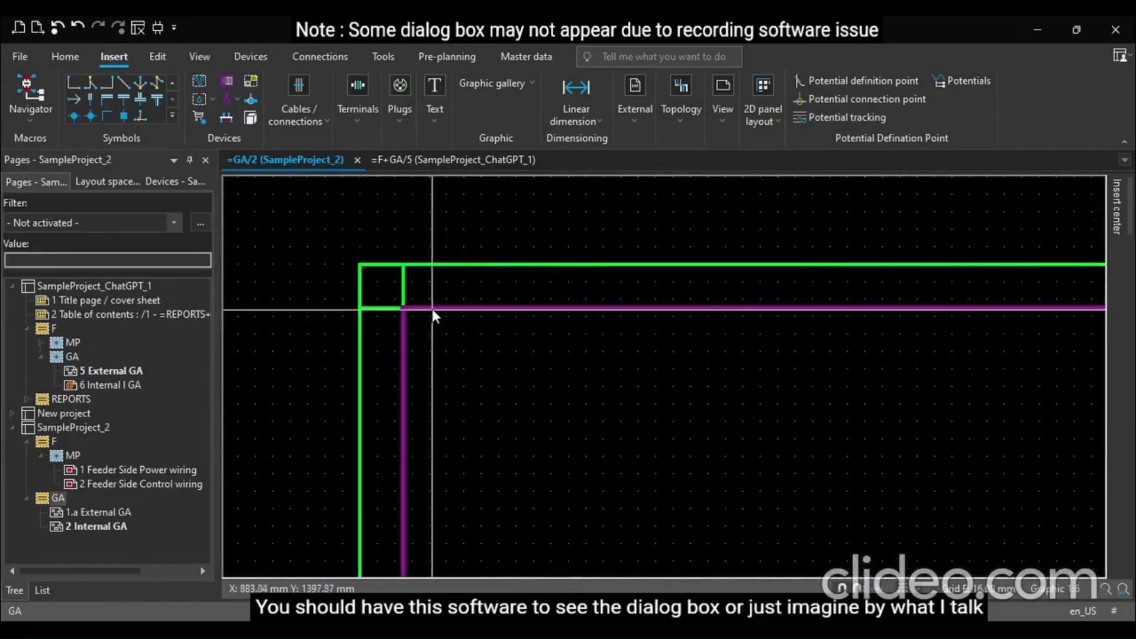
scroll(463, 316, "down", 1)
scroll(462, 316, "down", 1, "ctrl")
scroll(449, 297, "down", 3)
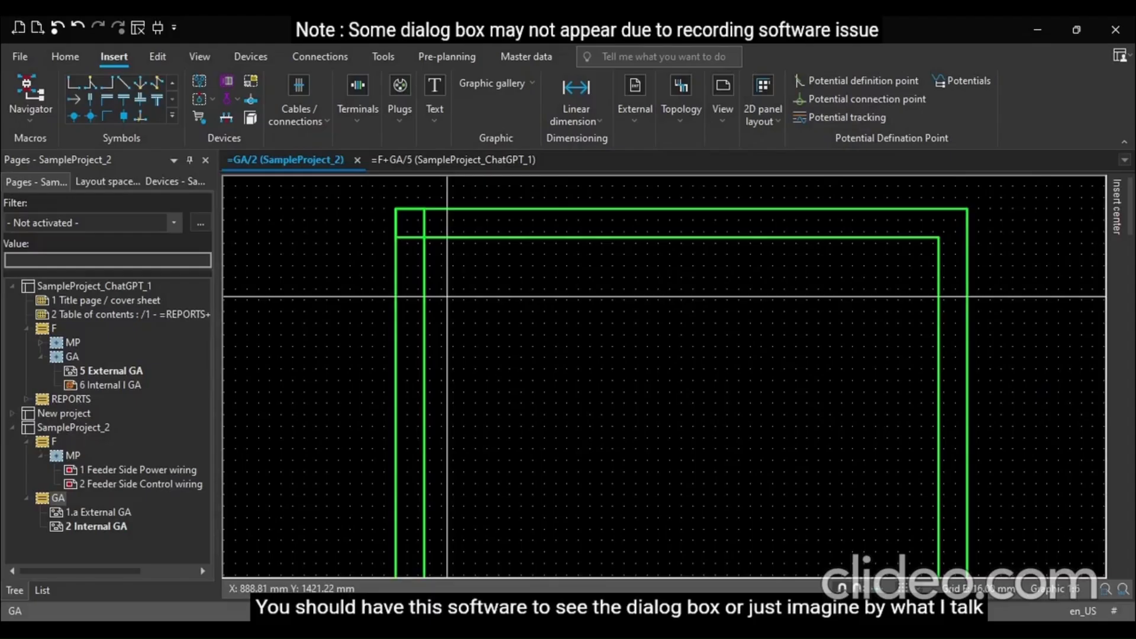
Switch to the Internal I GA page of SampleProject_ChatGPT_1
key("Page_Down")
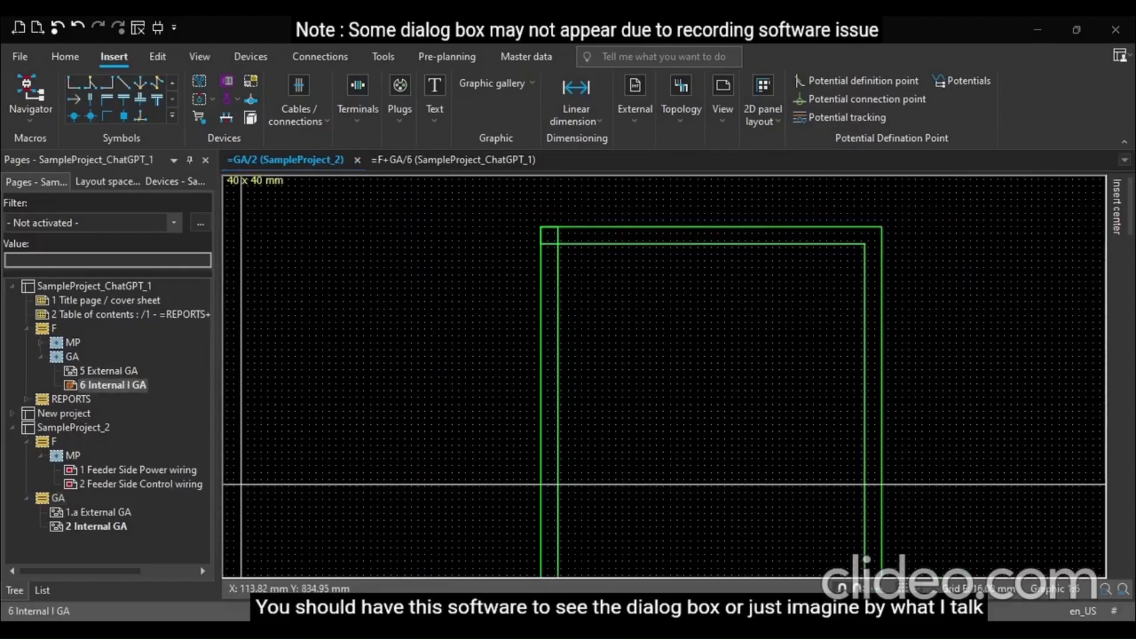
Dimension the enclosure rectangle's full height with a linear dimension along its left side
scroll(549, 271, "up", 1)
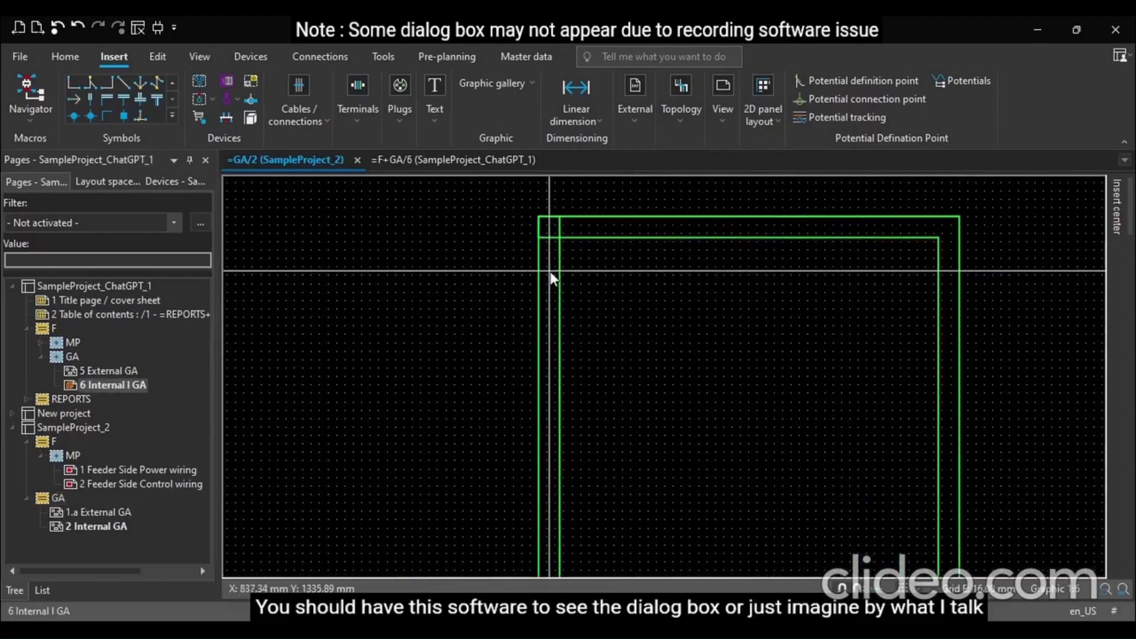
scroll(489, 231, "down", 2)
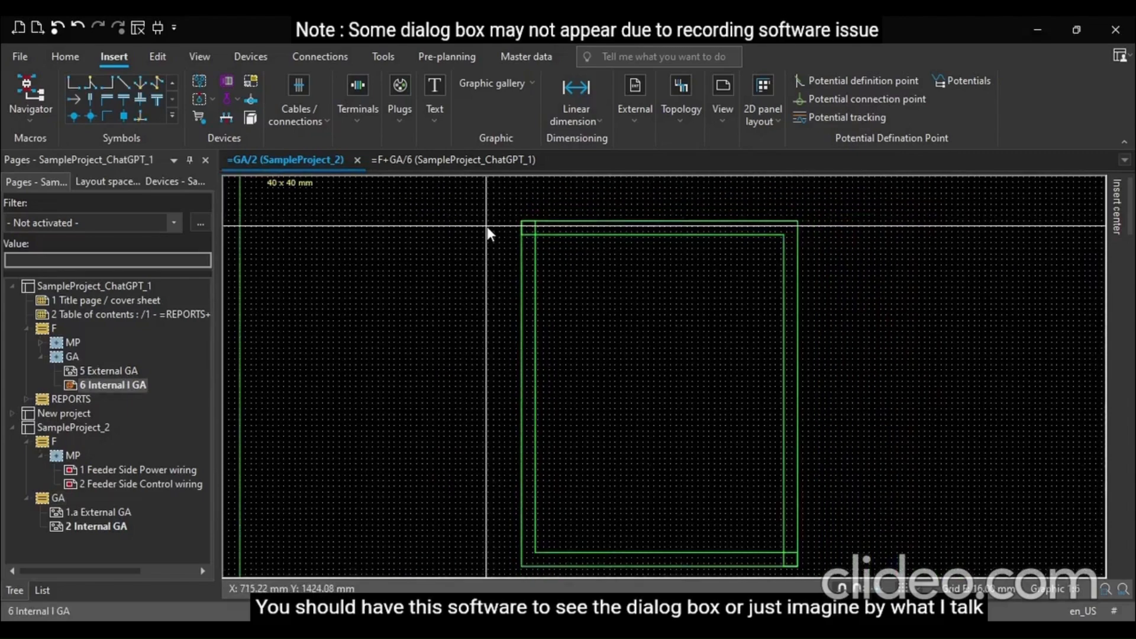
scroll(511, 268, "down", 1)
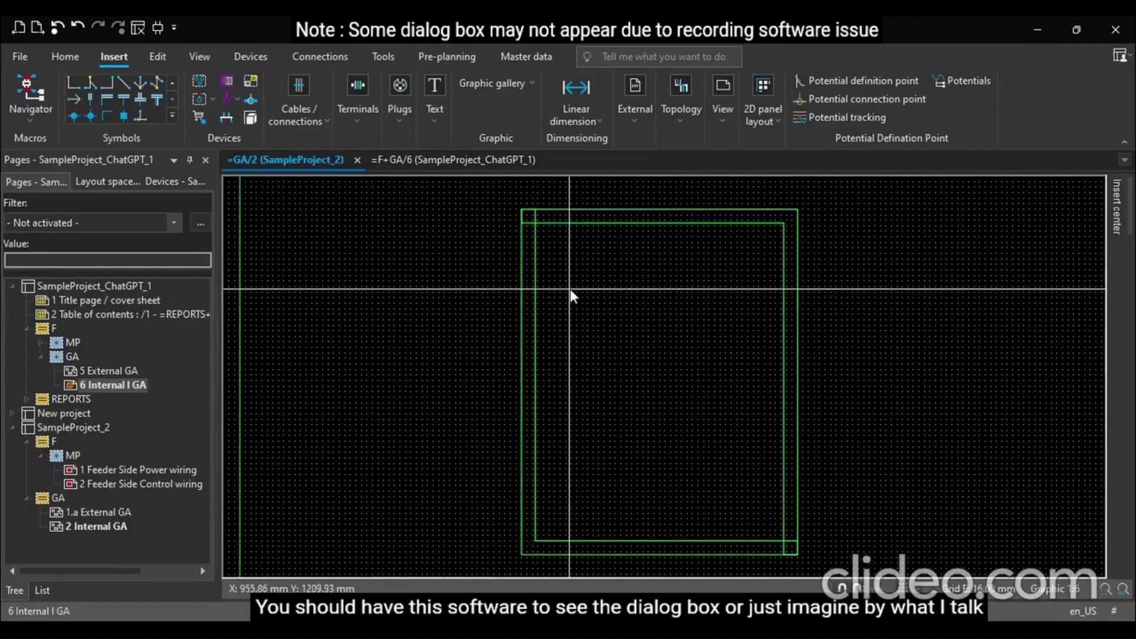
left_click(580, 98)
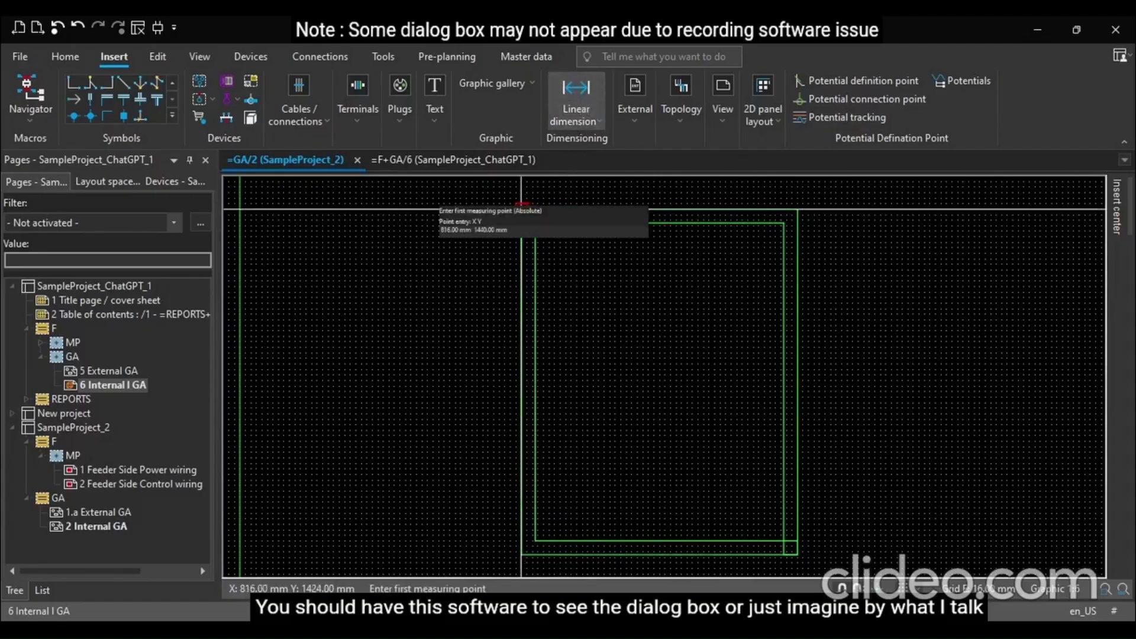
scroll(521, 208, "up", 1)
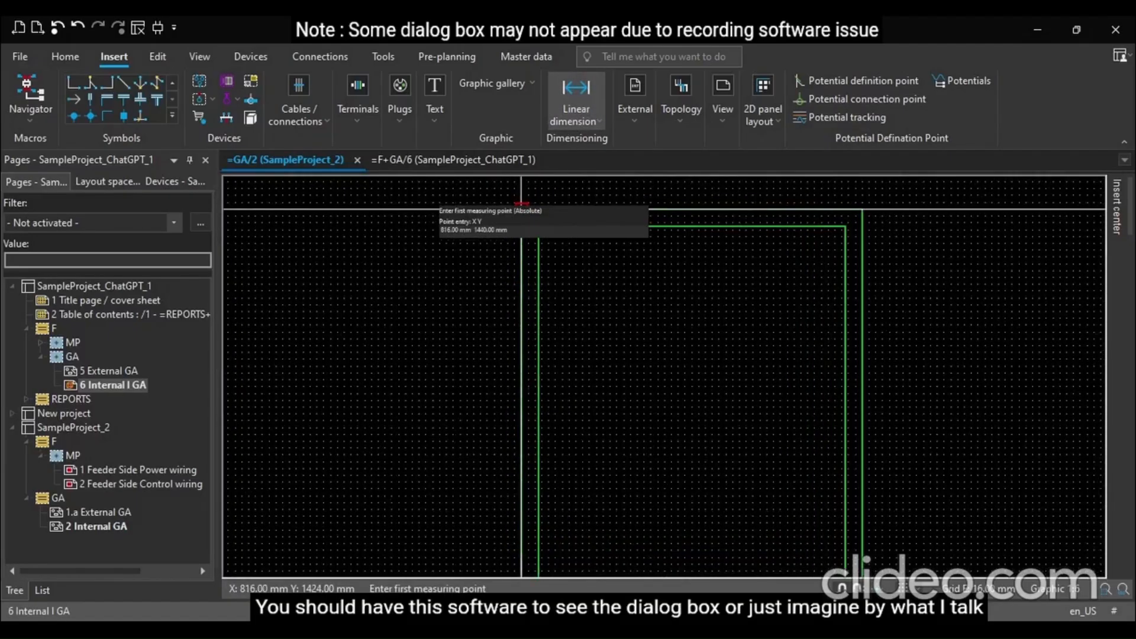
left_click(521, 208)
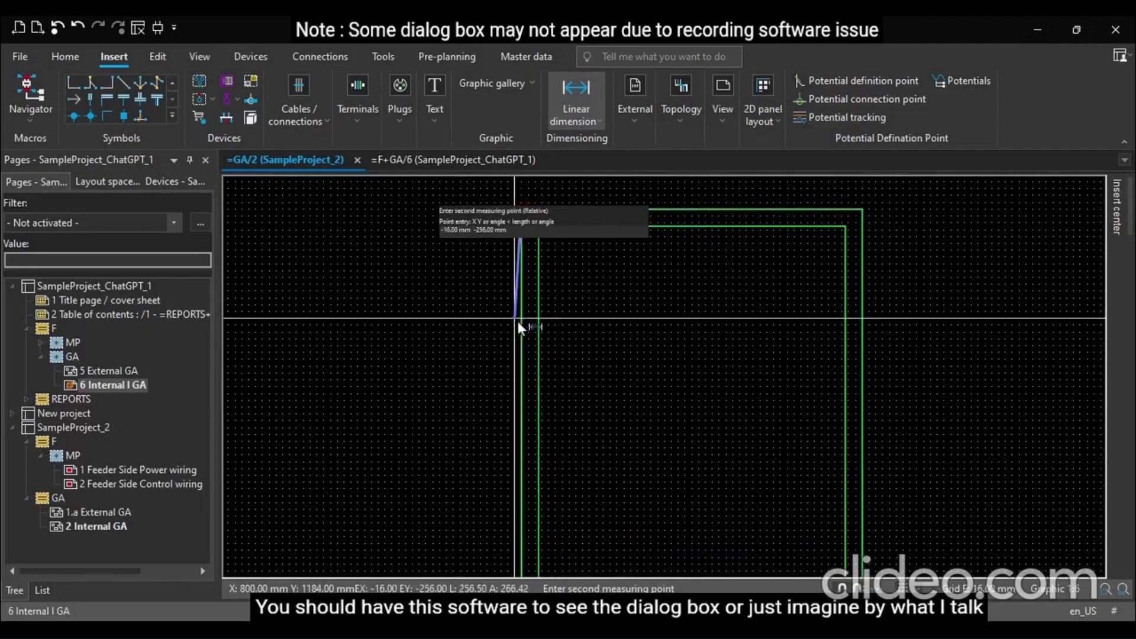
scroll(510, 320, "down", 1)
scroll(506, 311, "down", 1)
scroll(514, 525, "up", 2)
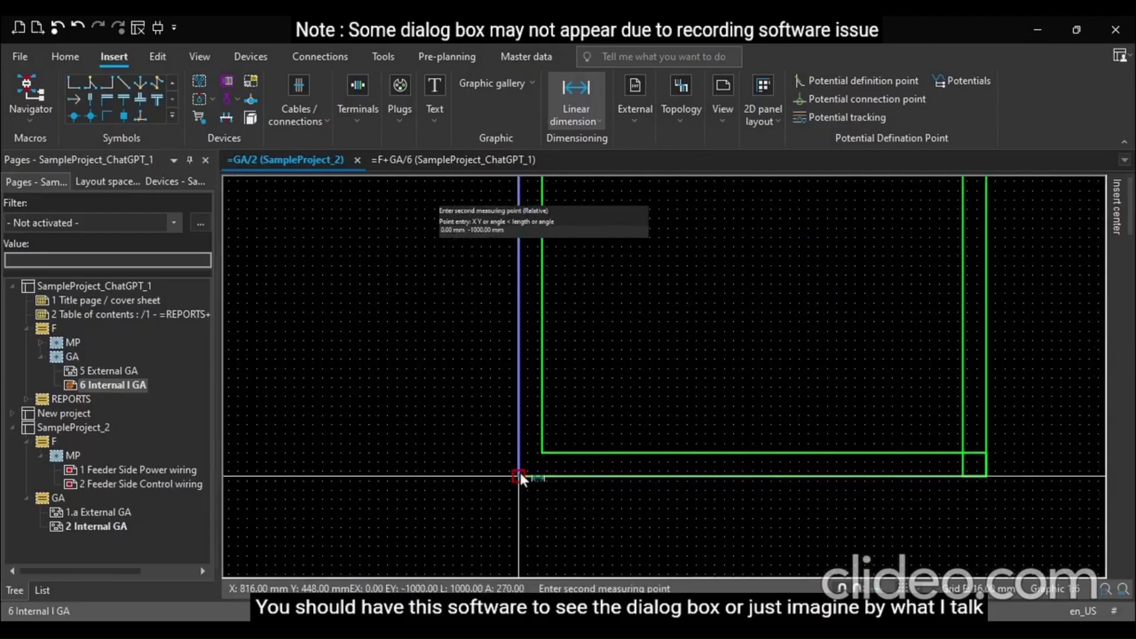
left_click(519, 474)
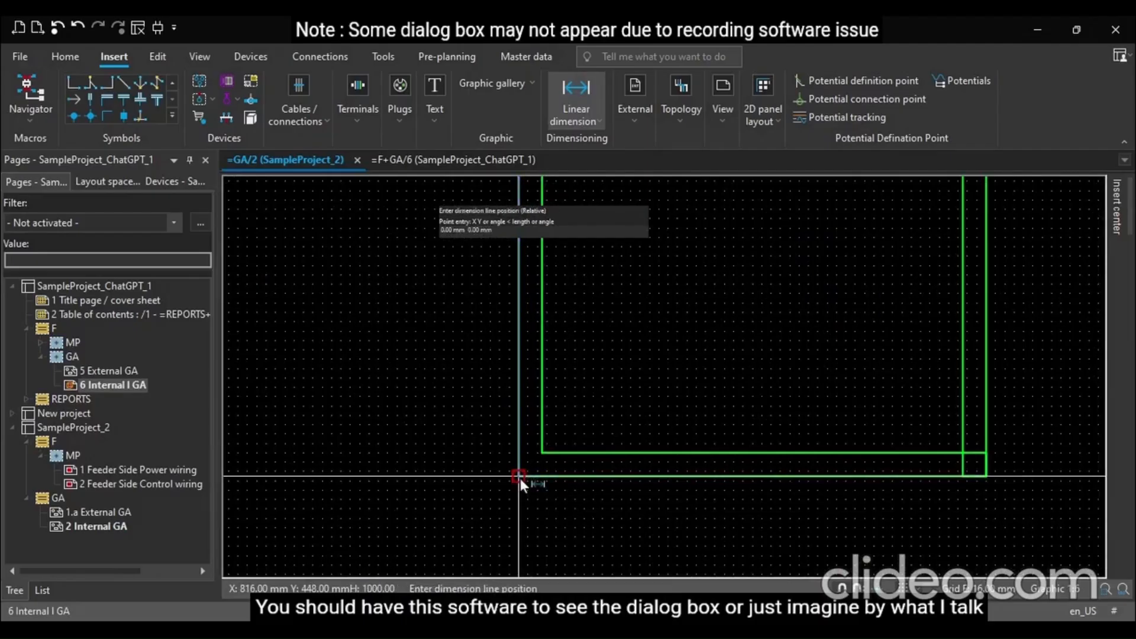
left_click(481, 481)
Add a 250 mm vertical linear dimension downward from the rectangle's top-left corner
scroll(669, 534, "down", 2)
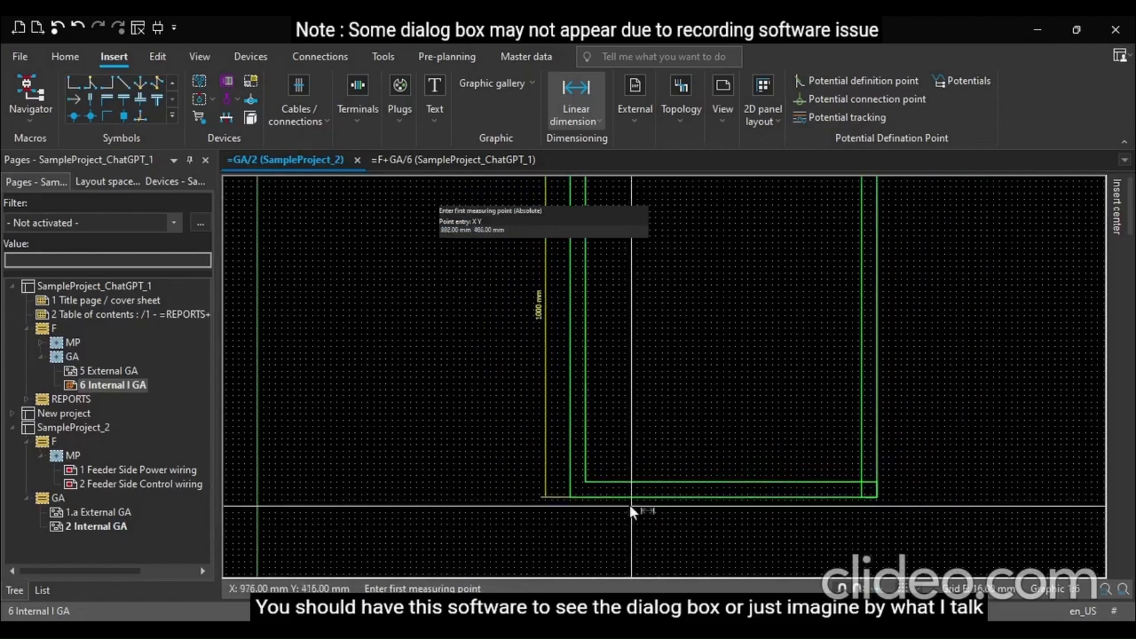
scroll(542, 279, "up", 3)
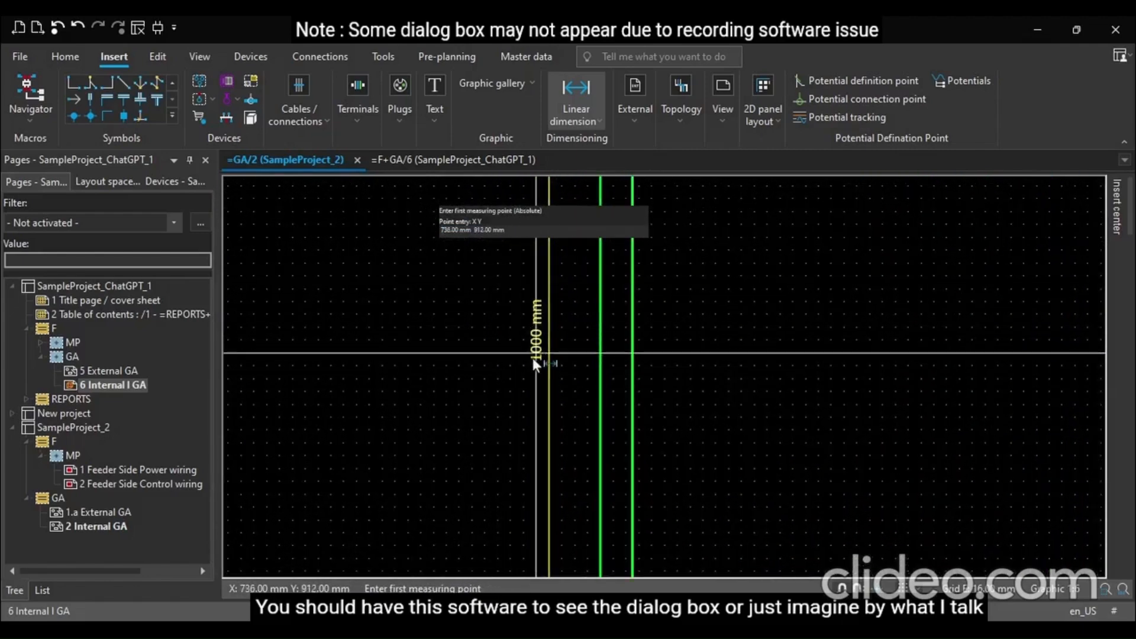
scroll(491, 381, "down", 4)
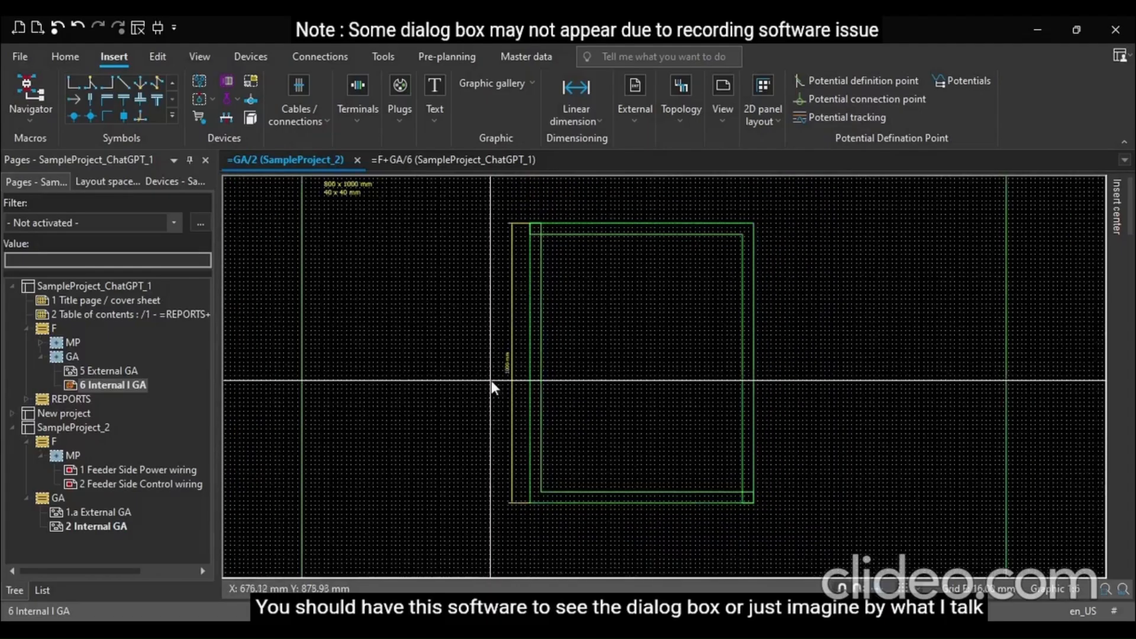
scroll(527, 295, "up", 2)
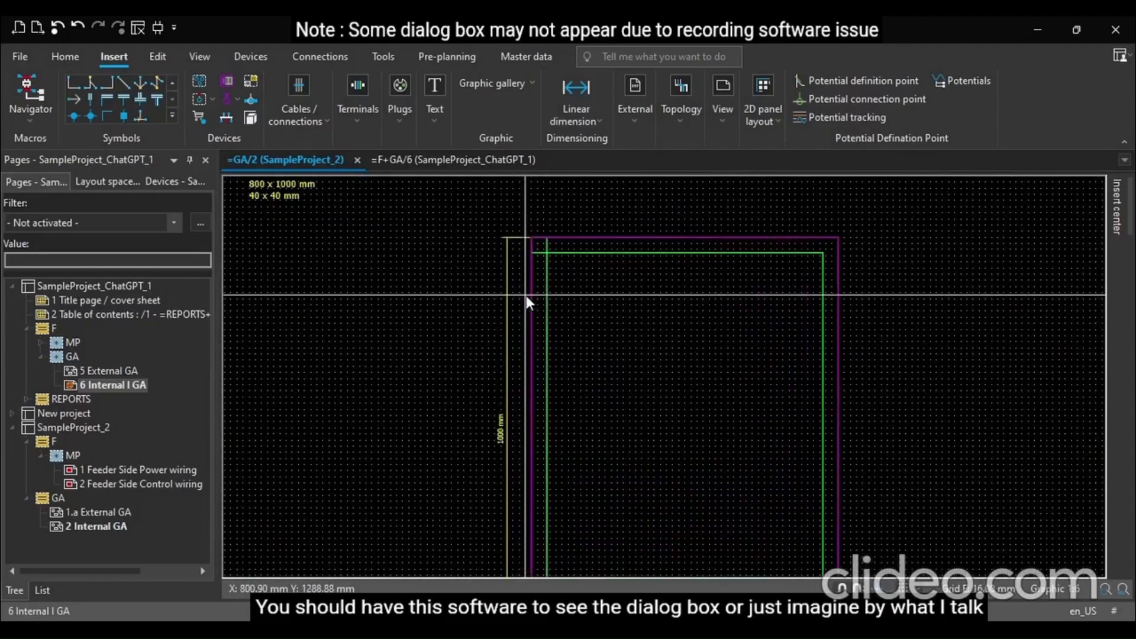
scroll(594, 406, "down", 3)
scroll(577, 349, "up", 4)
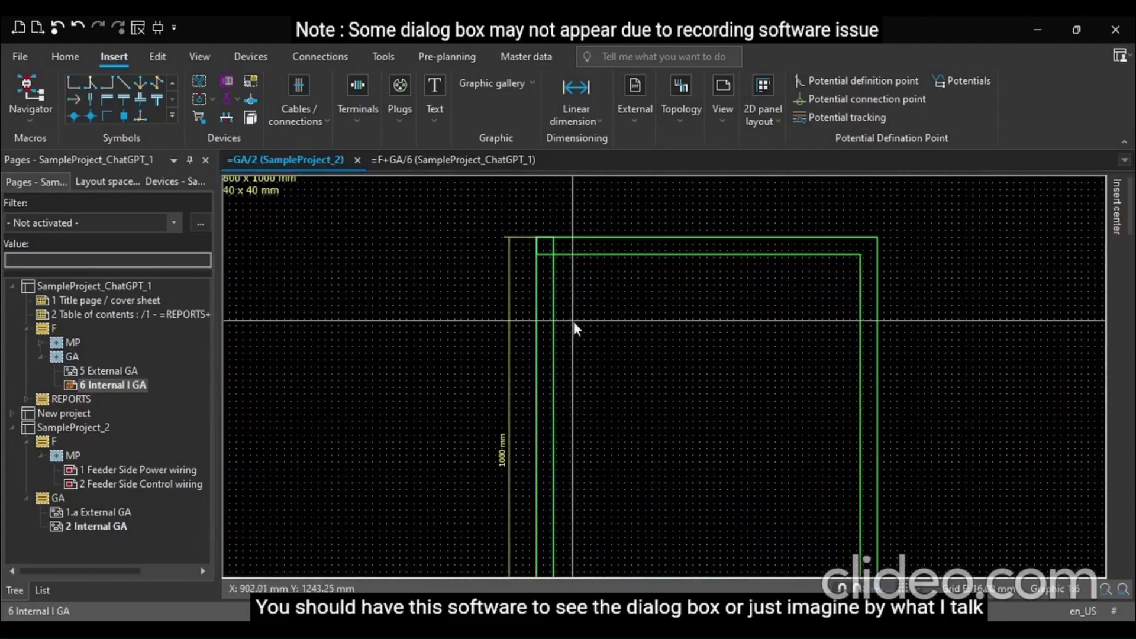
scroll(573, 321, "down", 3)
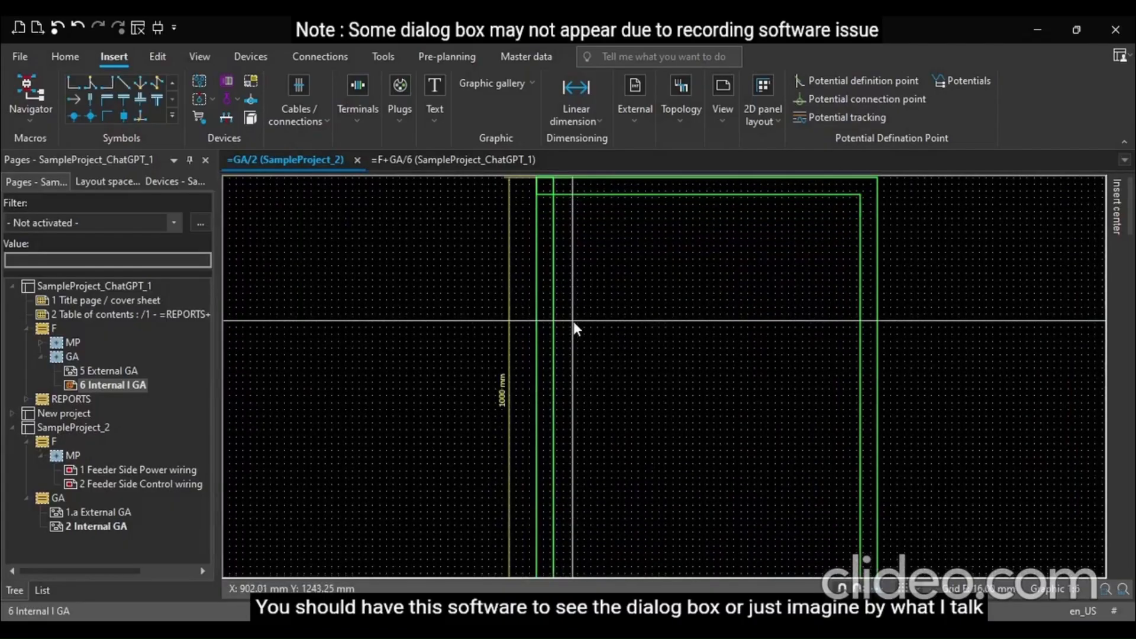
scroll(574, 321, "down", 2)
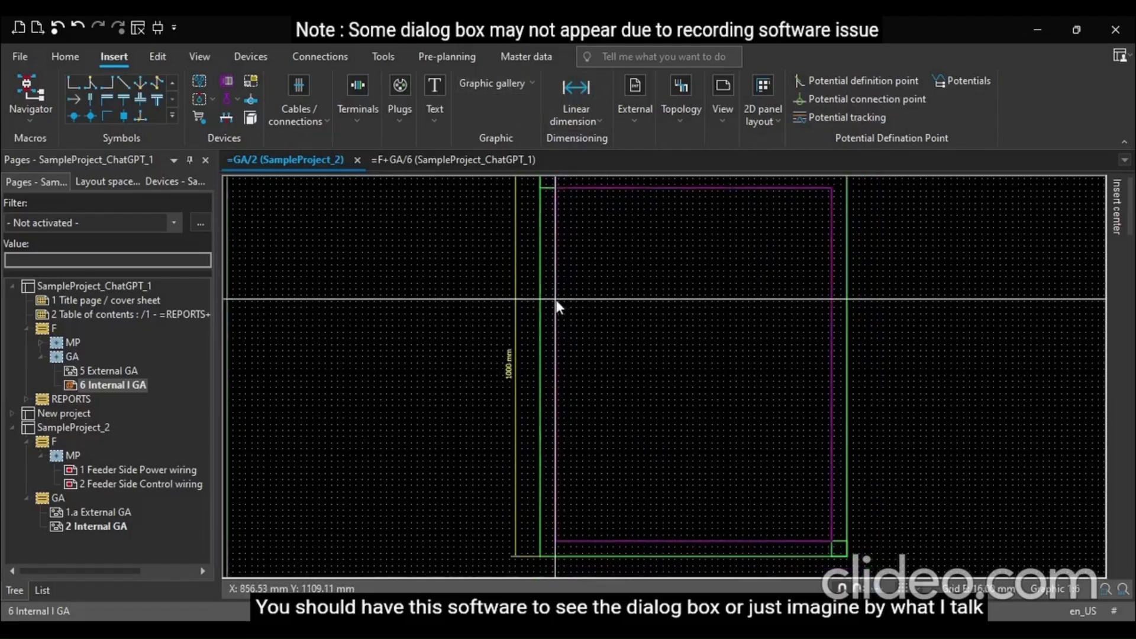
scroll(556, 306, "down", 1)
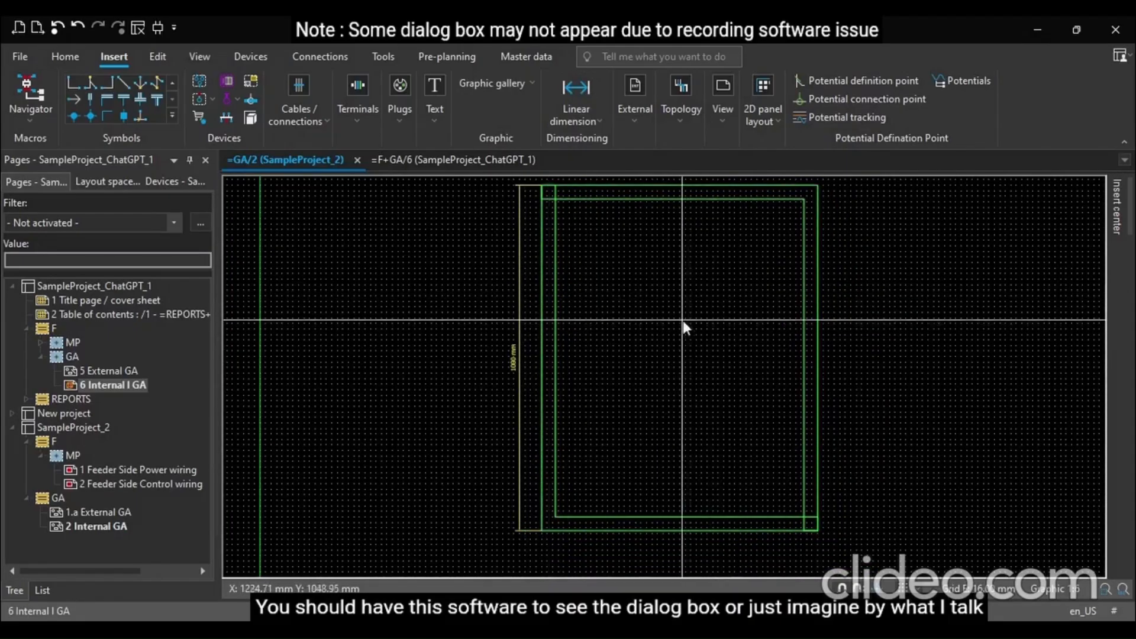
scroll(522, 286, "down", 2)
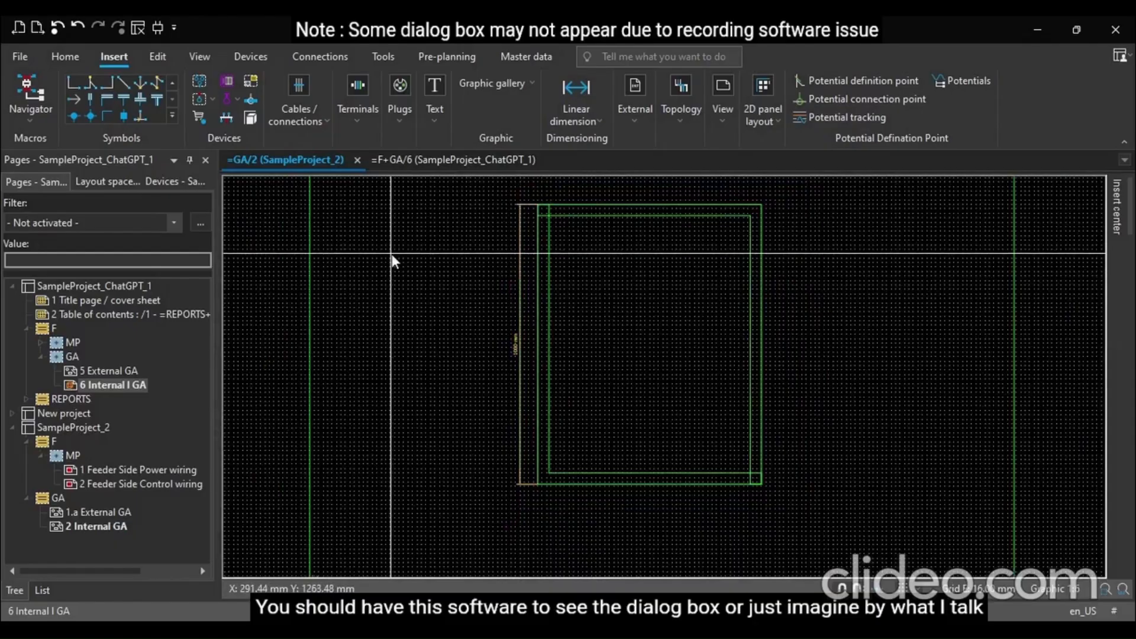
scroll(517, 260, "down", 3)
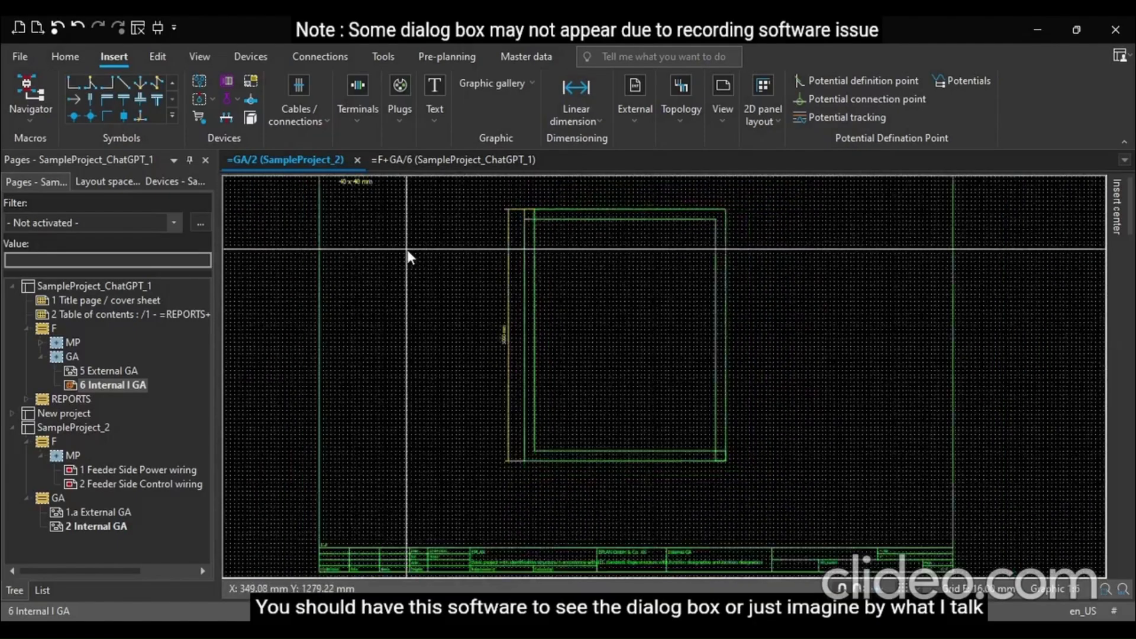
scroll(349, 198, "up", 6)
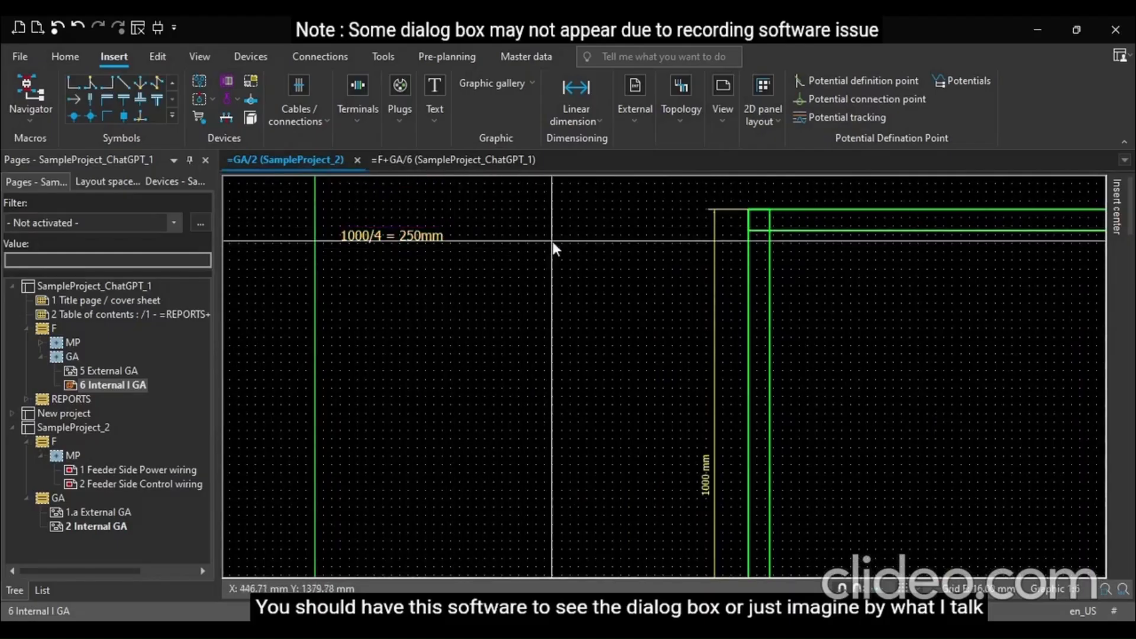
left_click(579, 93)
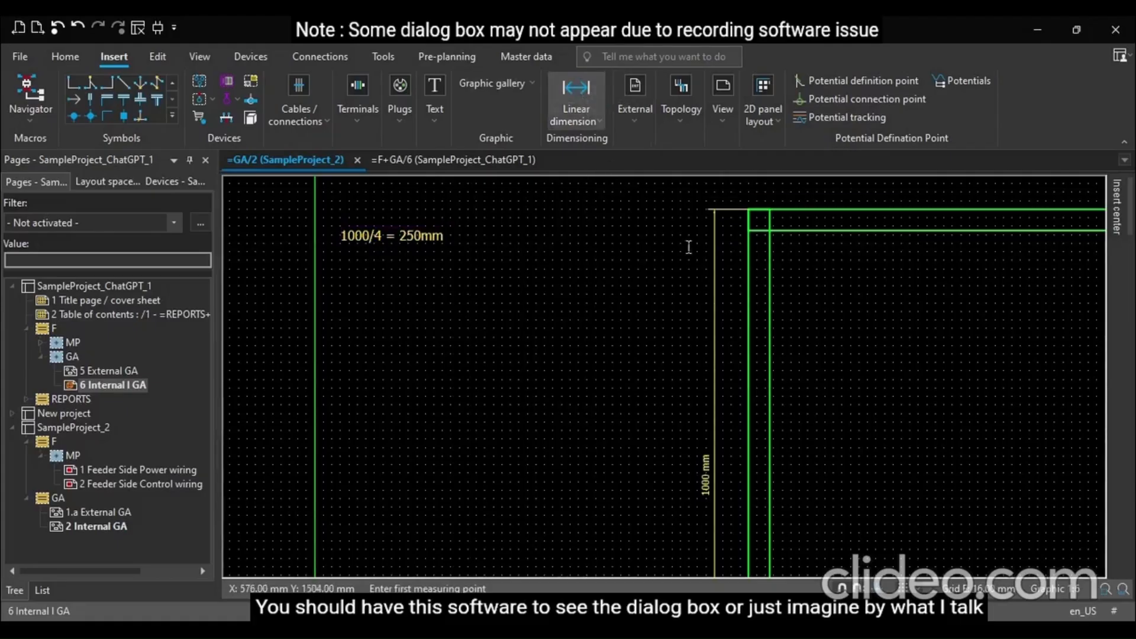
left_click(748, 211)
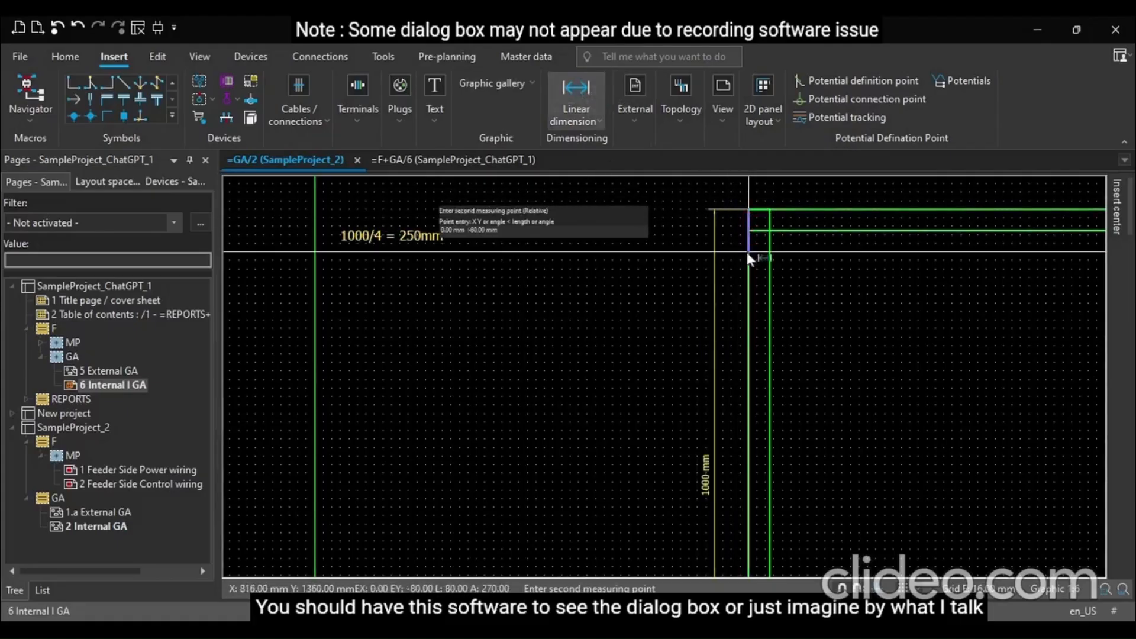
type("0 -250")
key("Return")
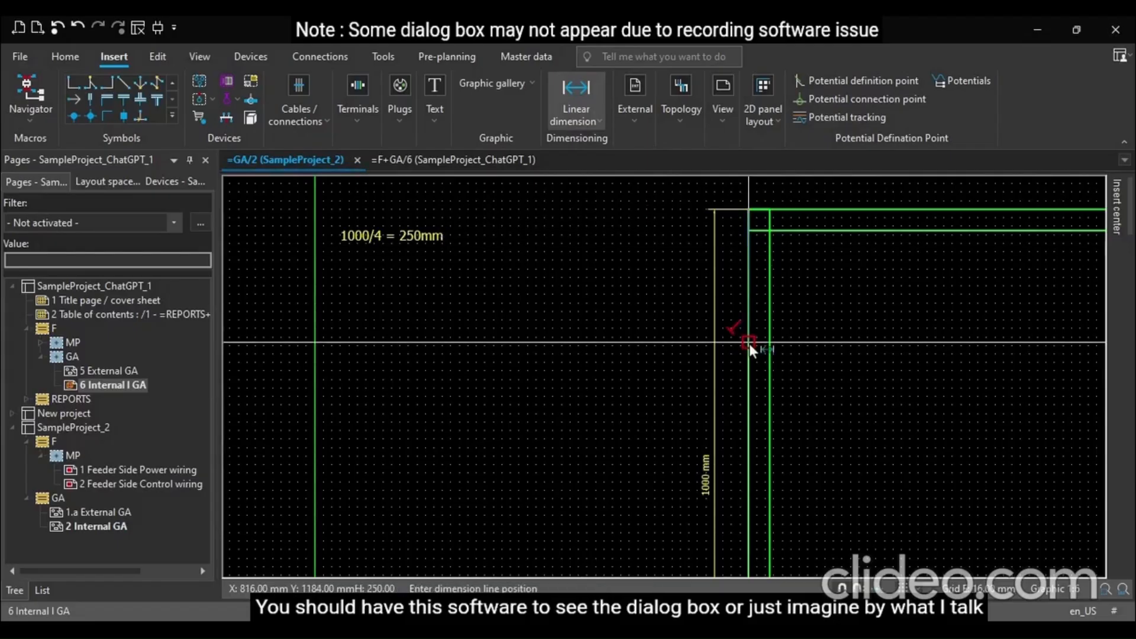
left_click(689, 355)
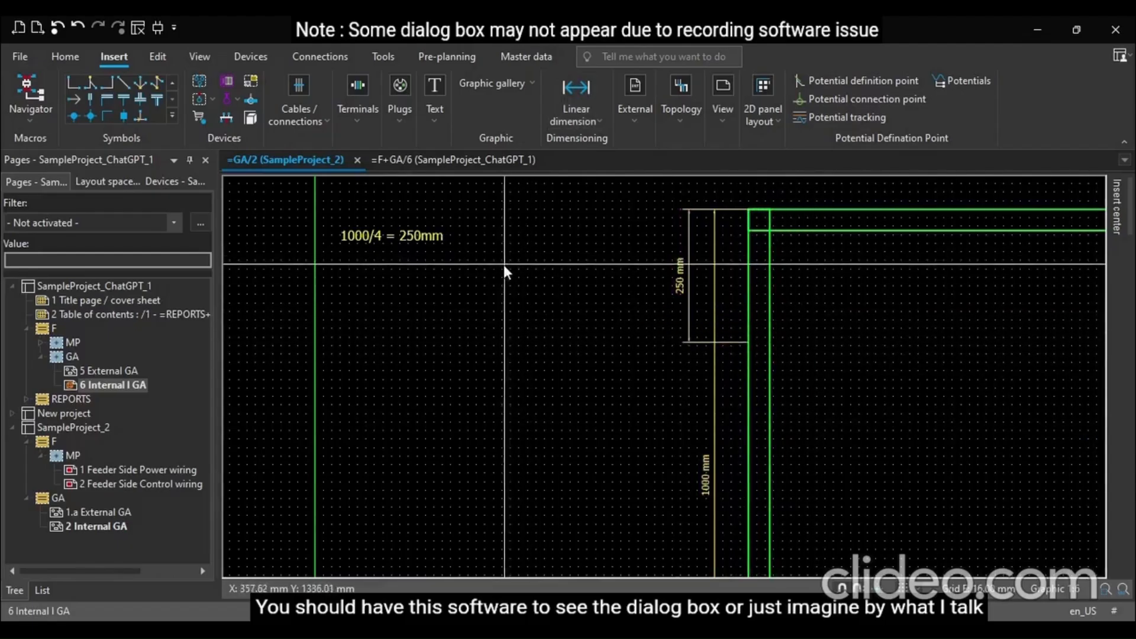
scroll(690, 297, "up", 3)
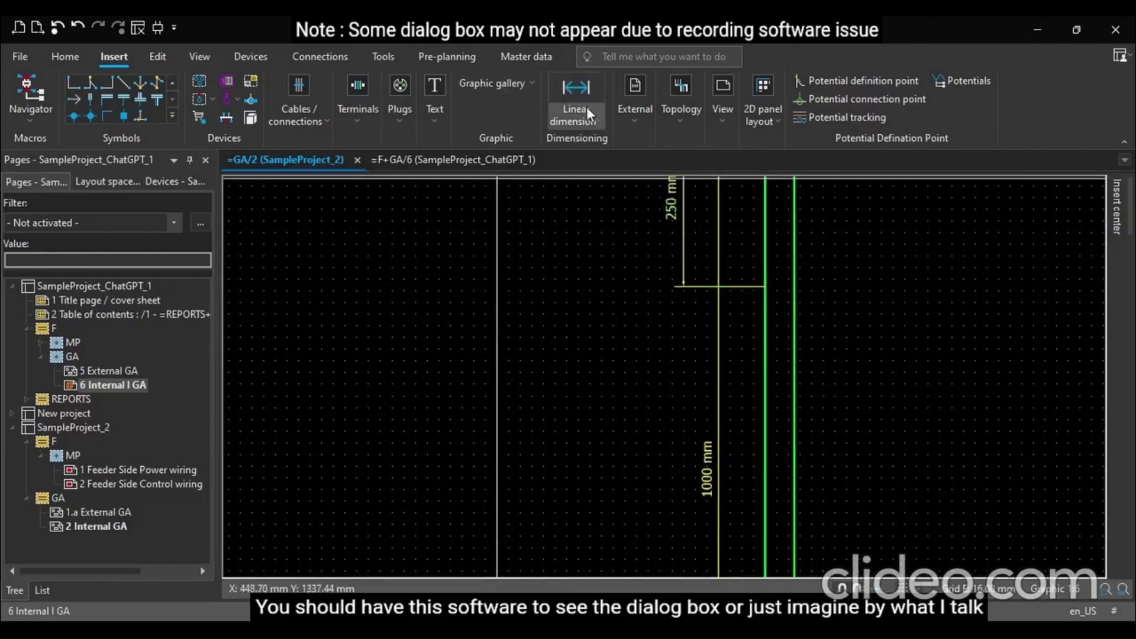
left_click(498, 88)
left_click(520, 122)
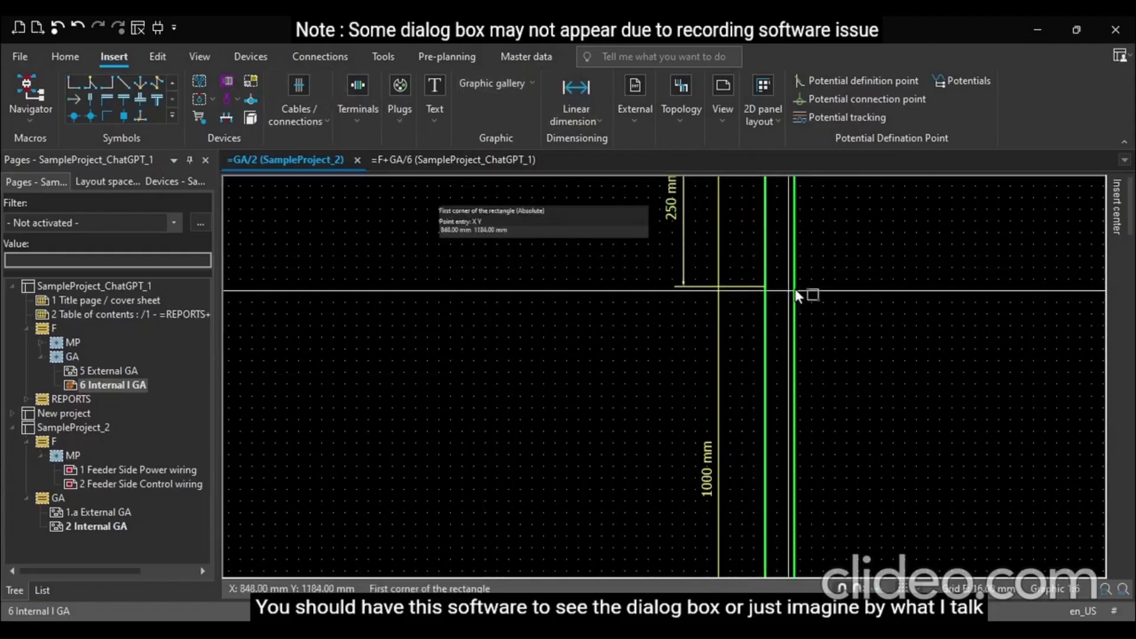
key("Escape")
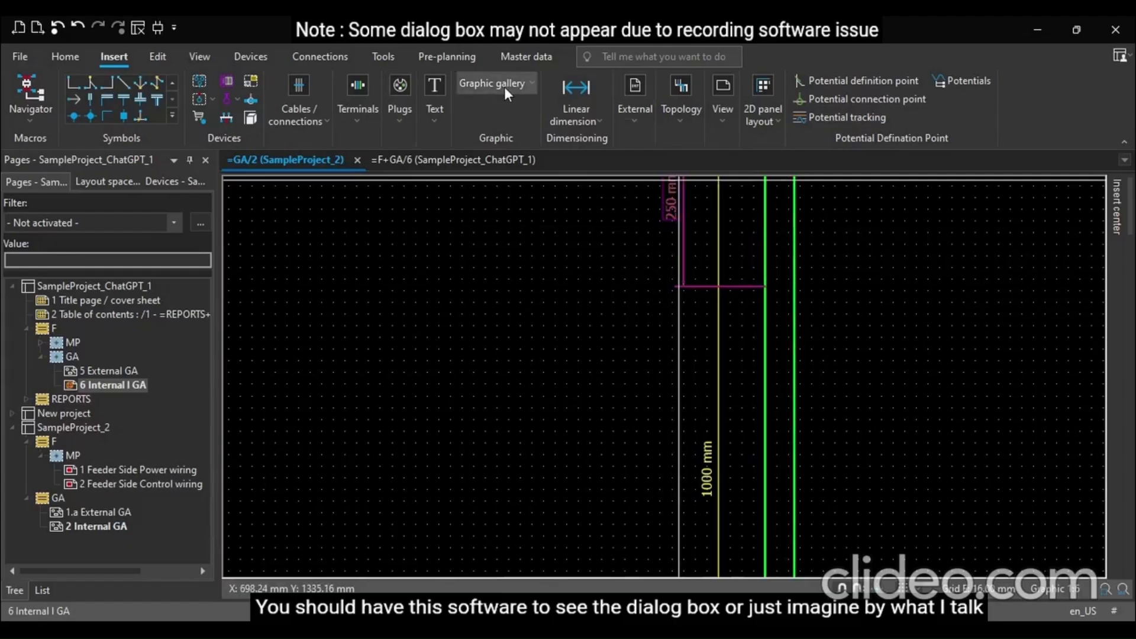
Draw a horizontal line across the inner rectangle at the end of the 250 mm dimension
left_click(464, 122)
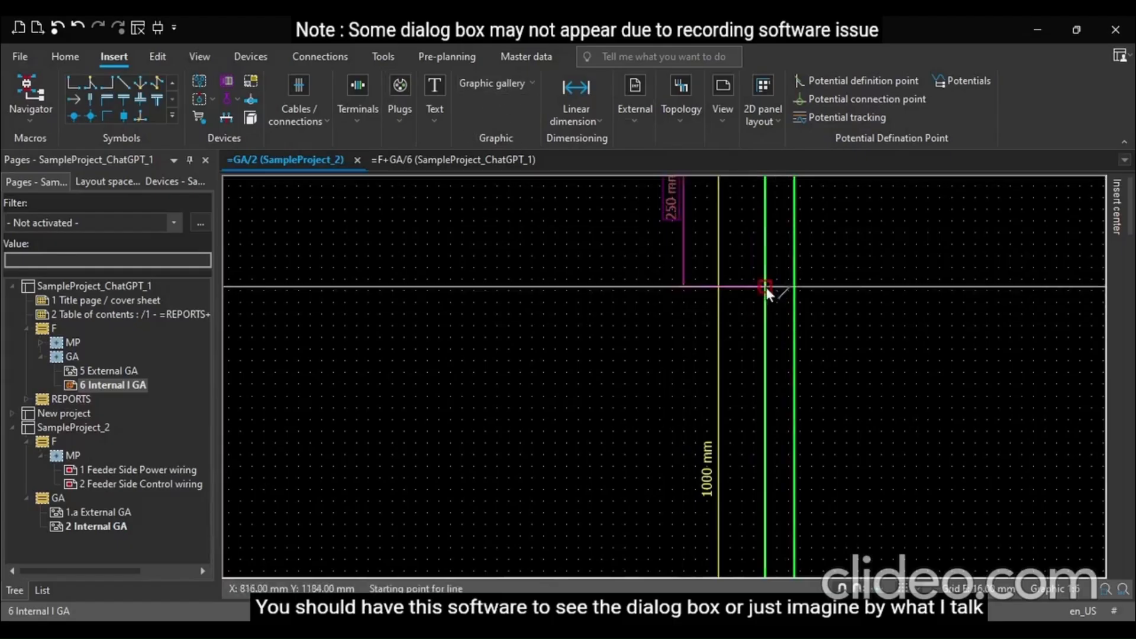
left_click(764, 287)
scroll(781, 311, "down", 2)
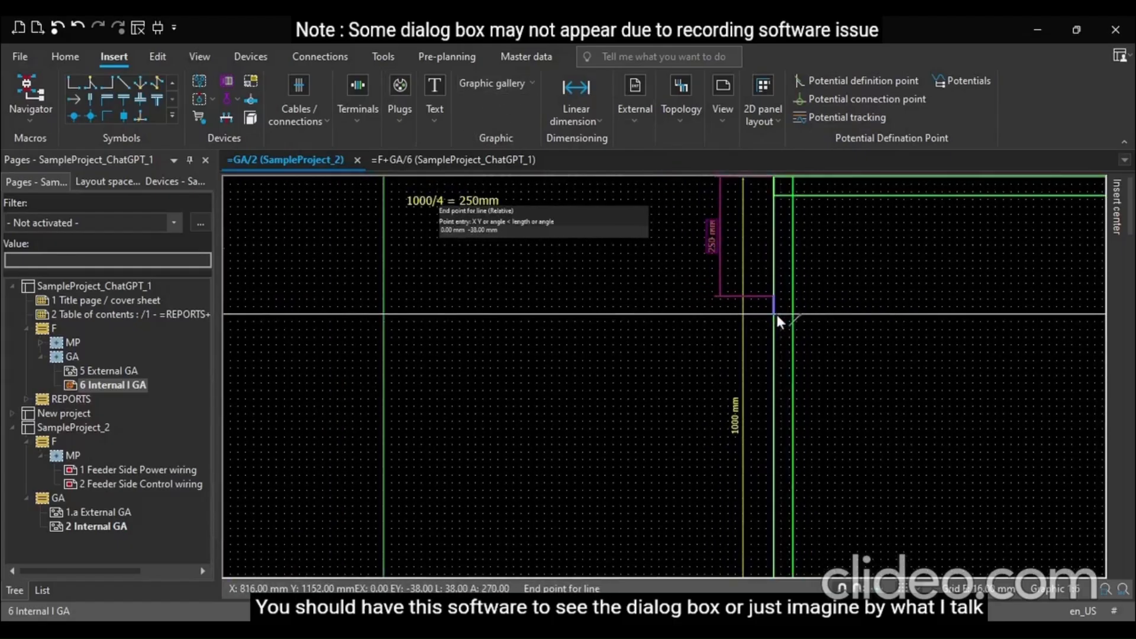
scroll(775, 308, "down", 3)
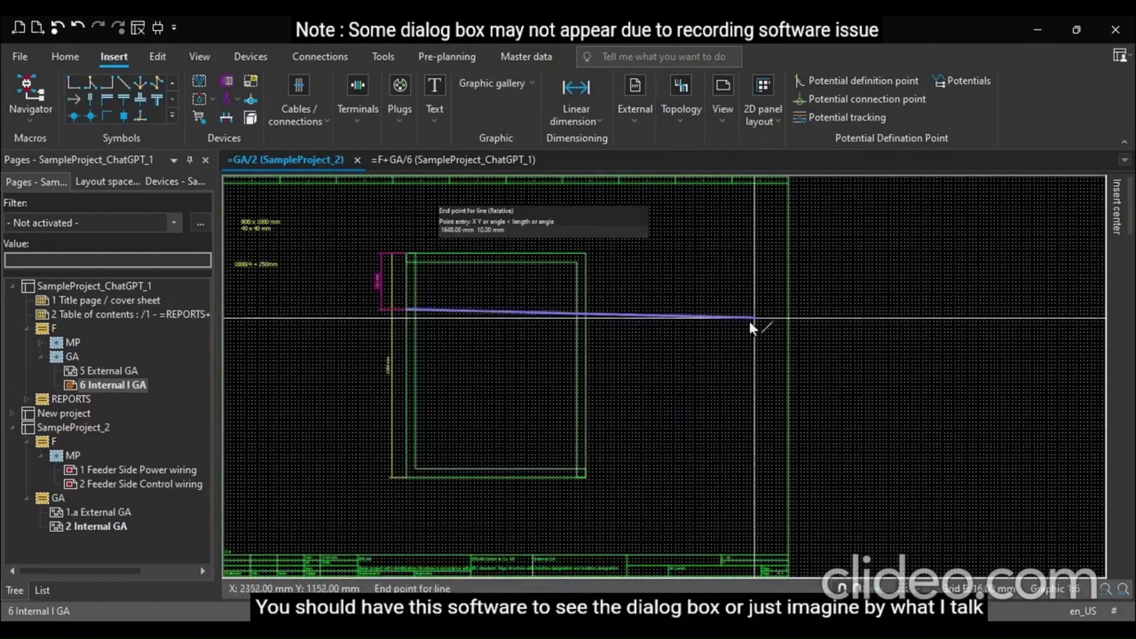
scroll(573, 310, "up", 2)
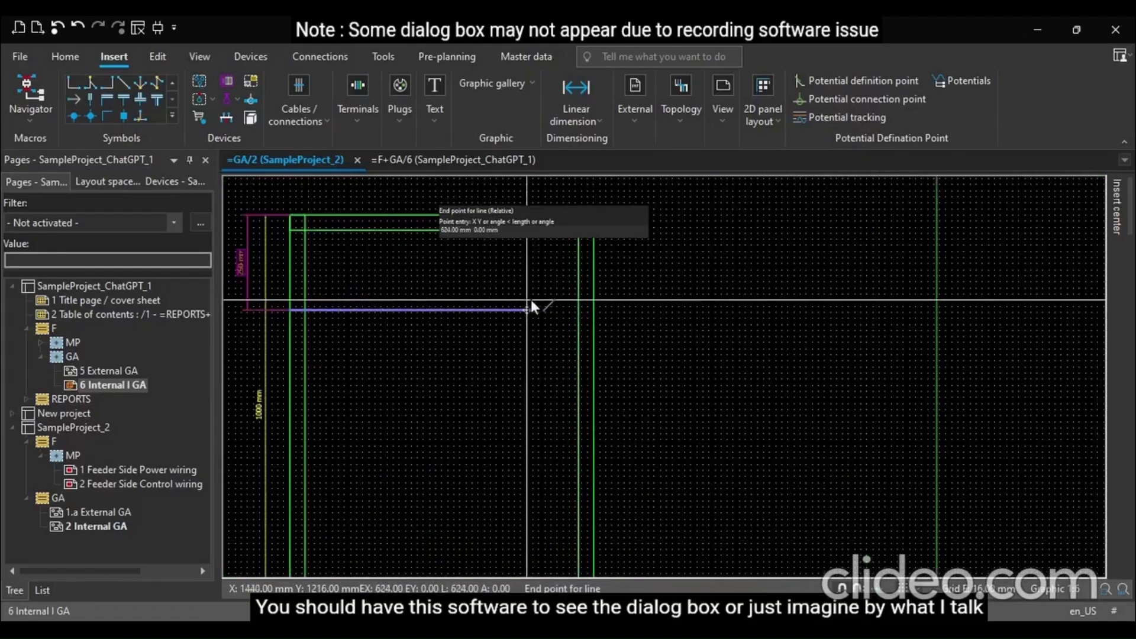
left_click(577, 309)
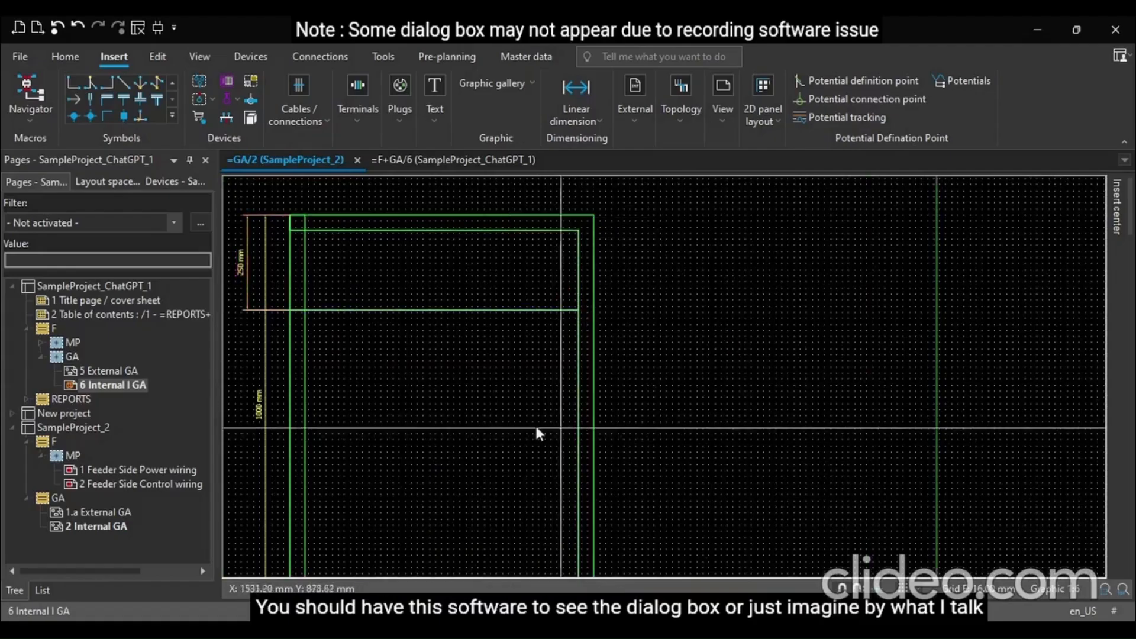
left_click(343, 310)
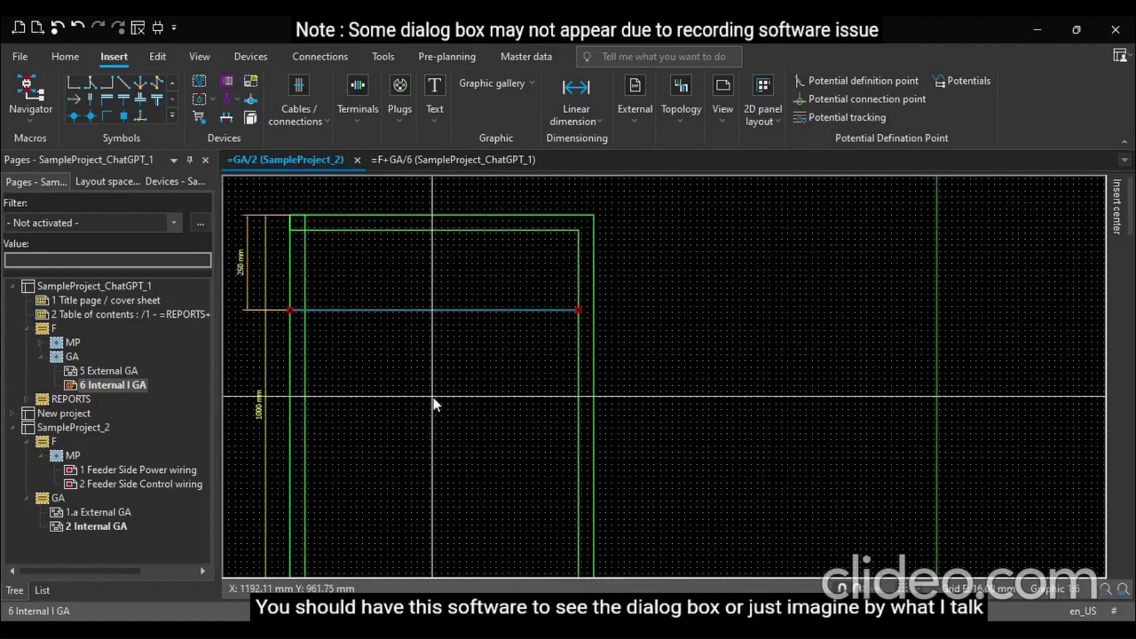
Duplicate the horizontal line downward at a 0, -250 offset to repeat it at 250 mm spacing inside the enclosure
scroll(575, 368, "down", 3)
scroll(327, 359, "up", 8)
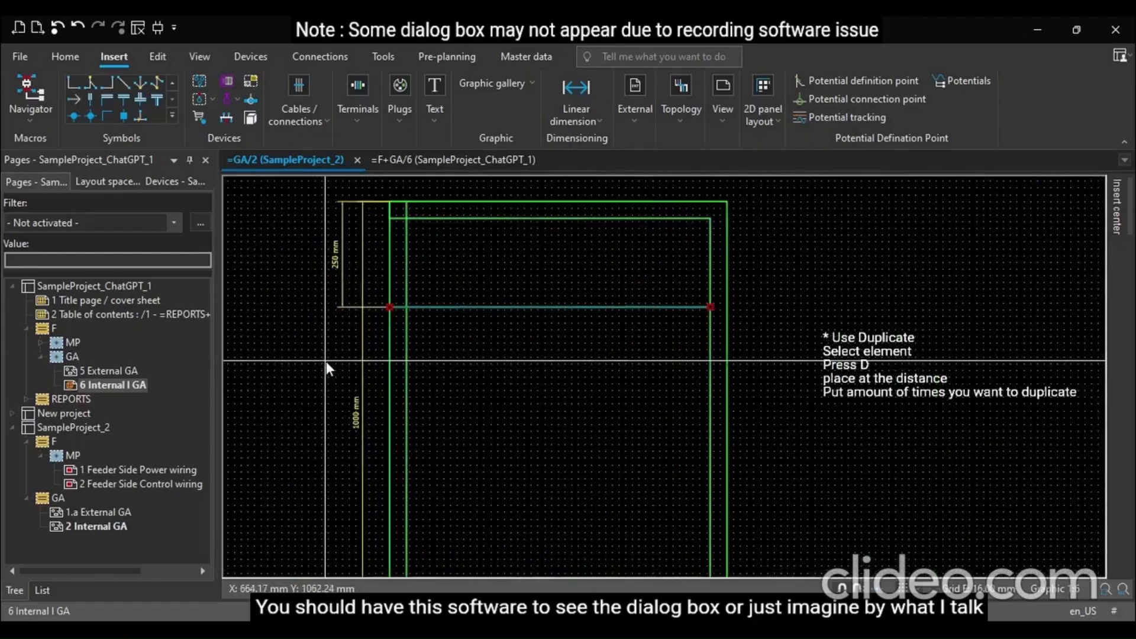
scroll(332, 358, "up", 1)
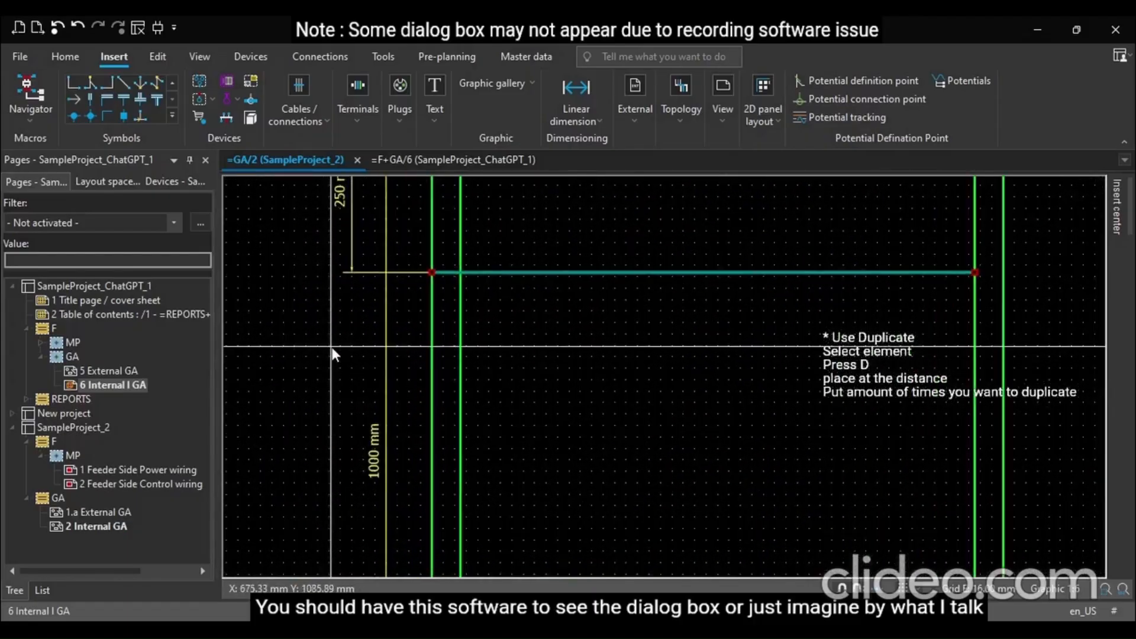
key("d")
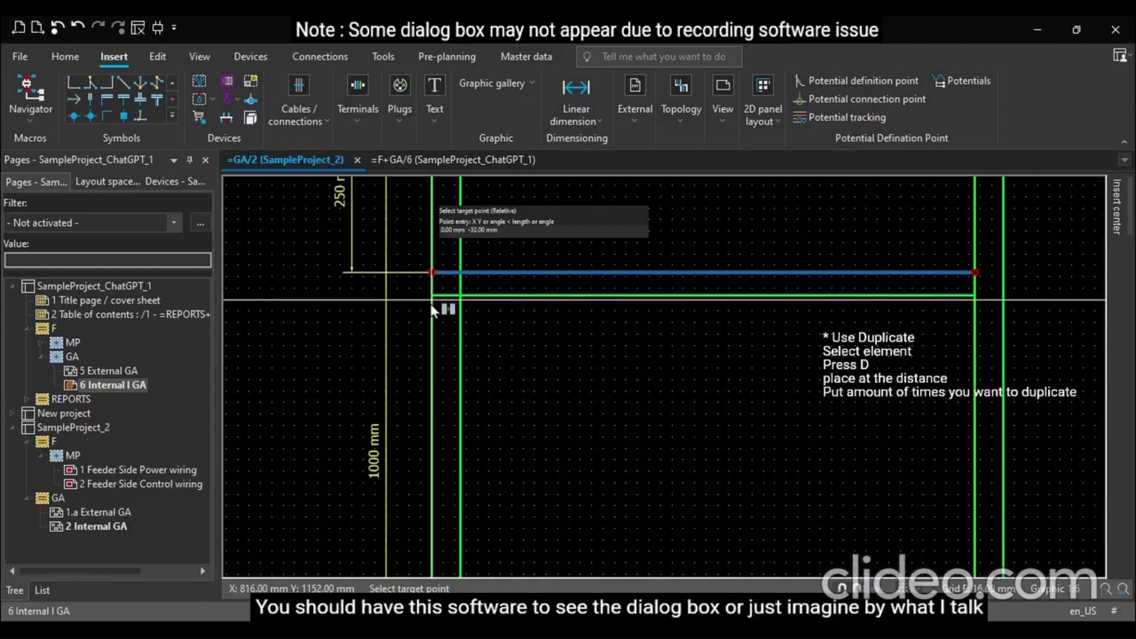
type("0 -250")
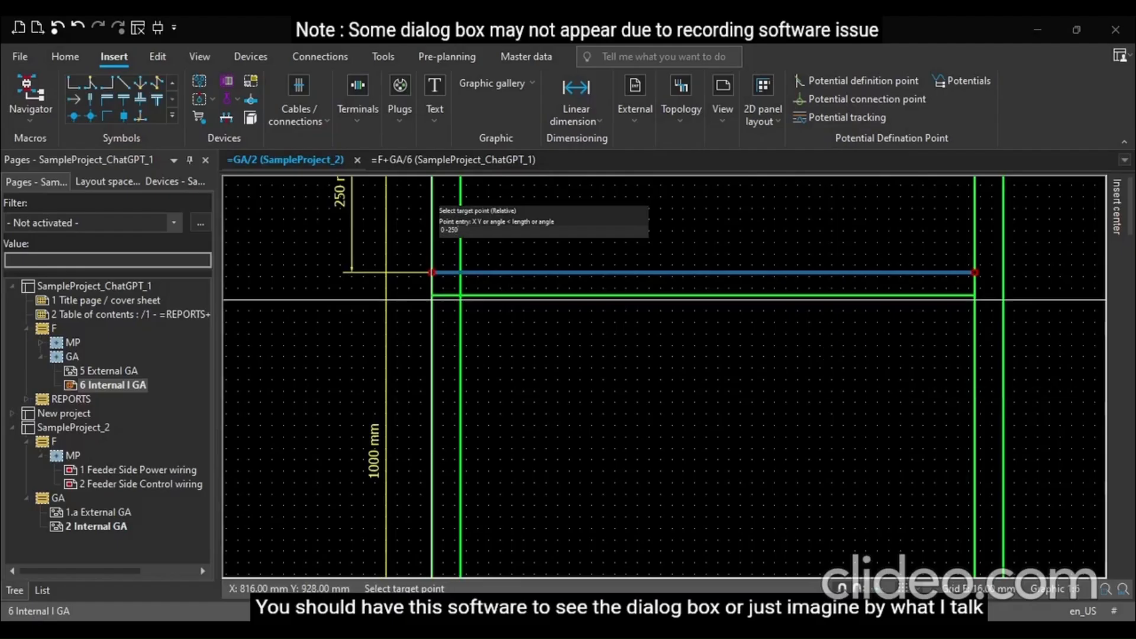
key("Return")
Copy the short strip between the outer and inner left frame lines at the top down onto the 250 mm line
scroll(440, 414, "down", 1)
scroll(441, 385, "down", 4)
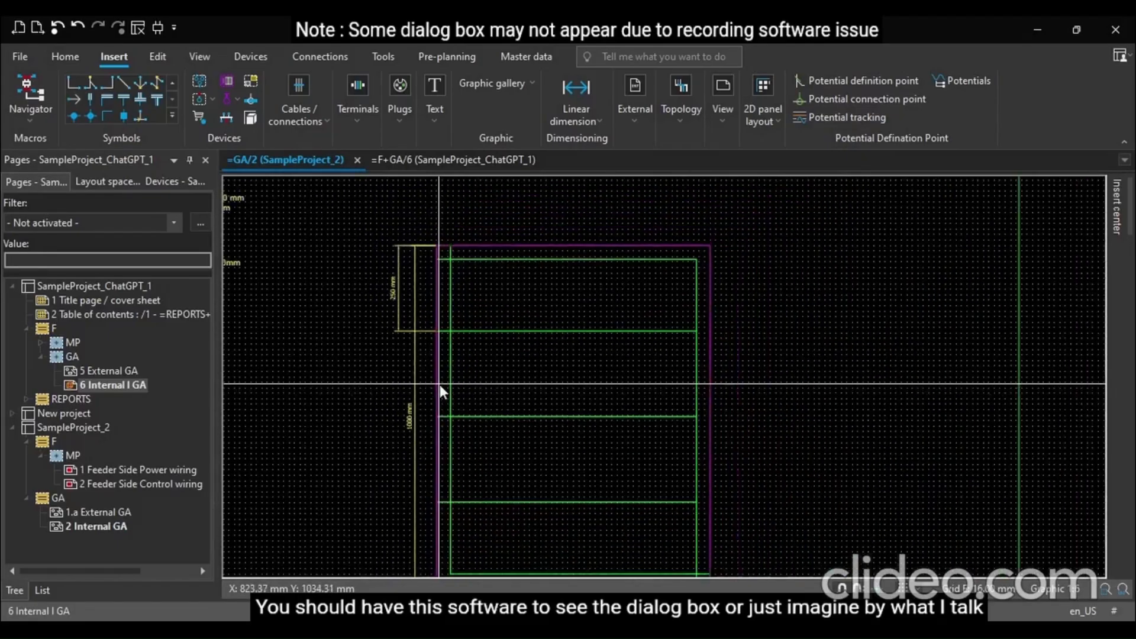
scroll(424, 519, "up", 4)
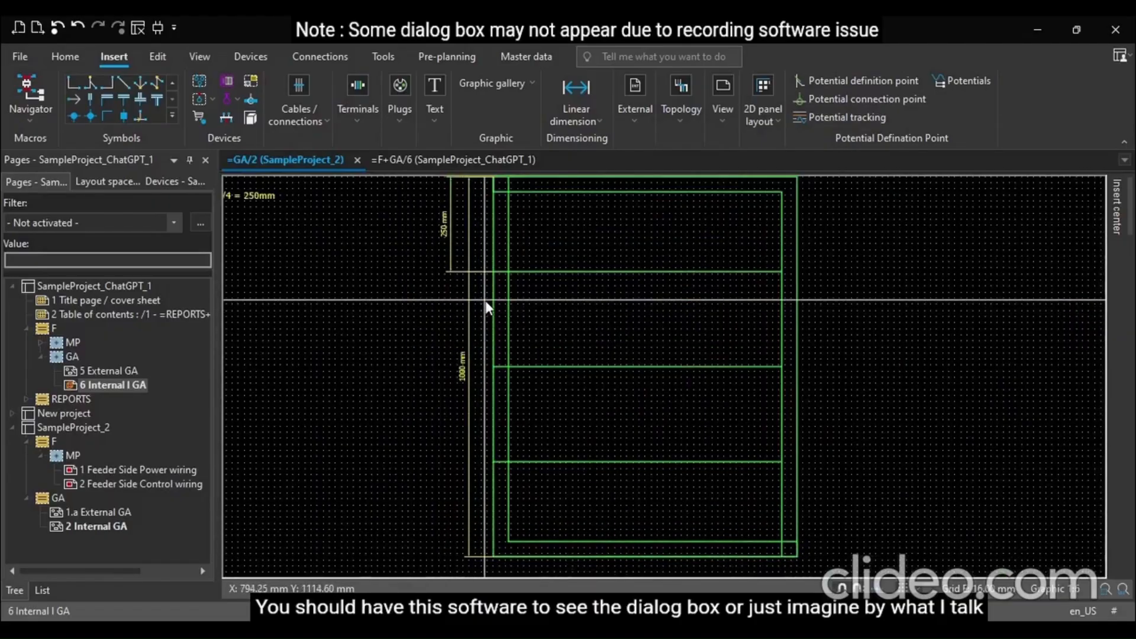
scroll(560, 263, "up", 3)
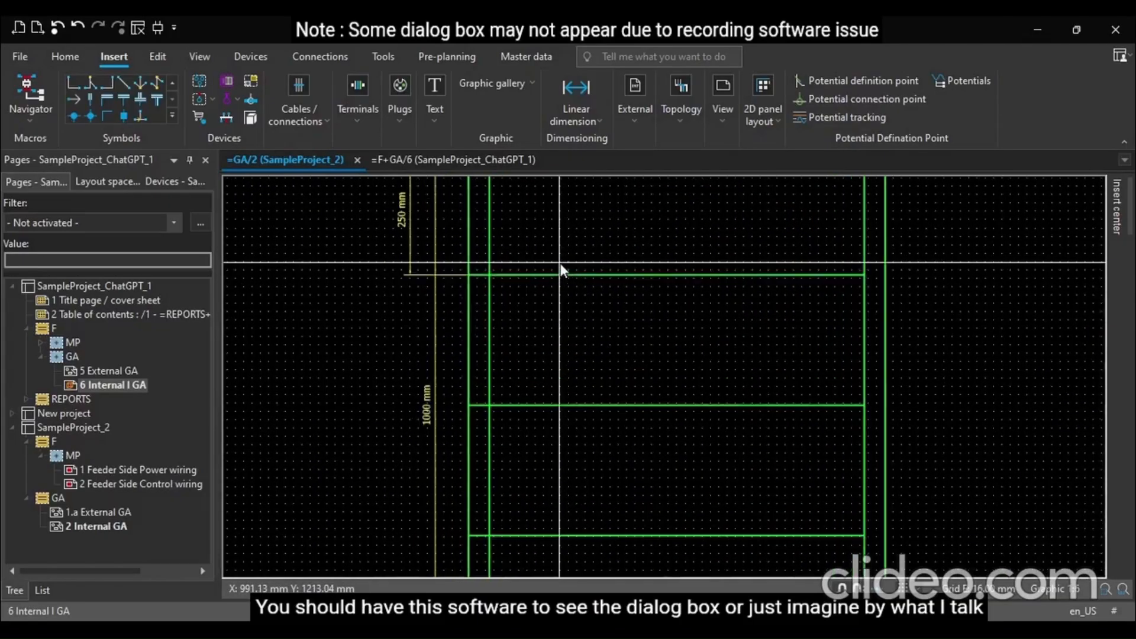
scroll(600, 324, "down", 3)
scroll(564, 254, "up", 1)
scroll(566, 254, "down", 2)
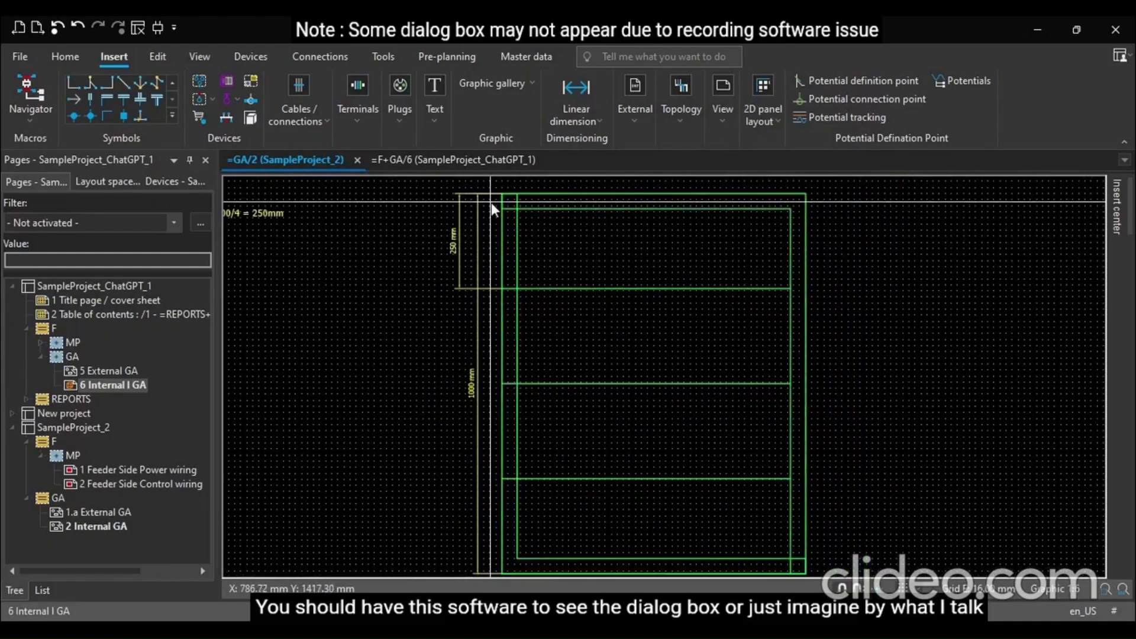
scroll(491, 201, "up", 1)
scroll(524, 305, "up", 5)
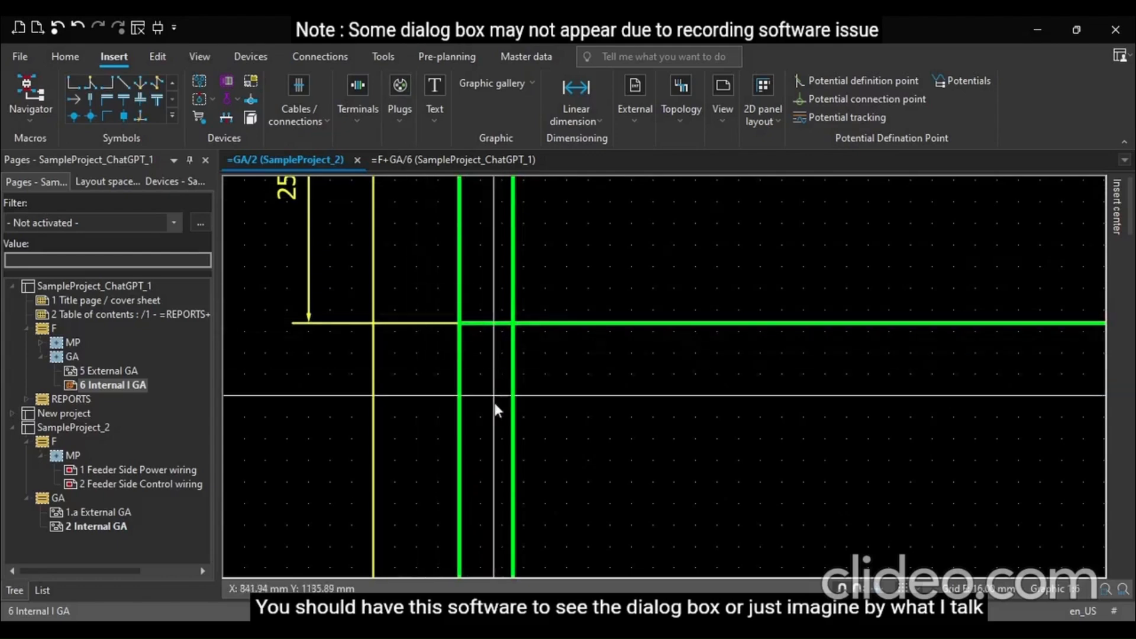
scroll(492, 409, "down", 2)
left_click(488, 191)
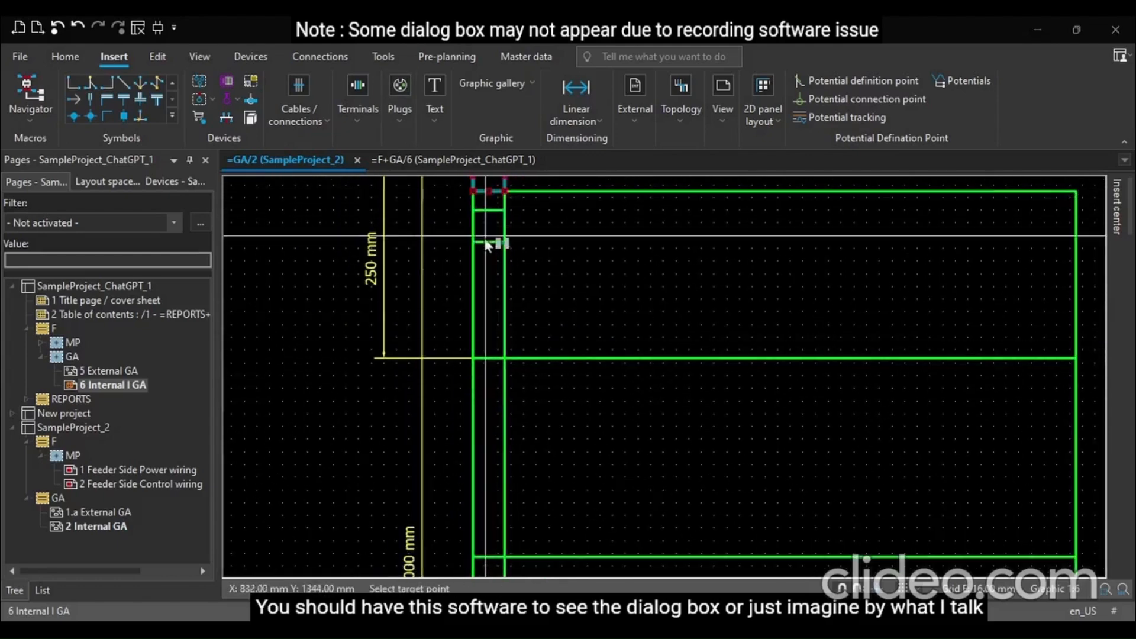
left_click(488, 374)
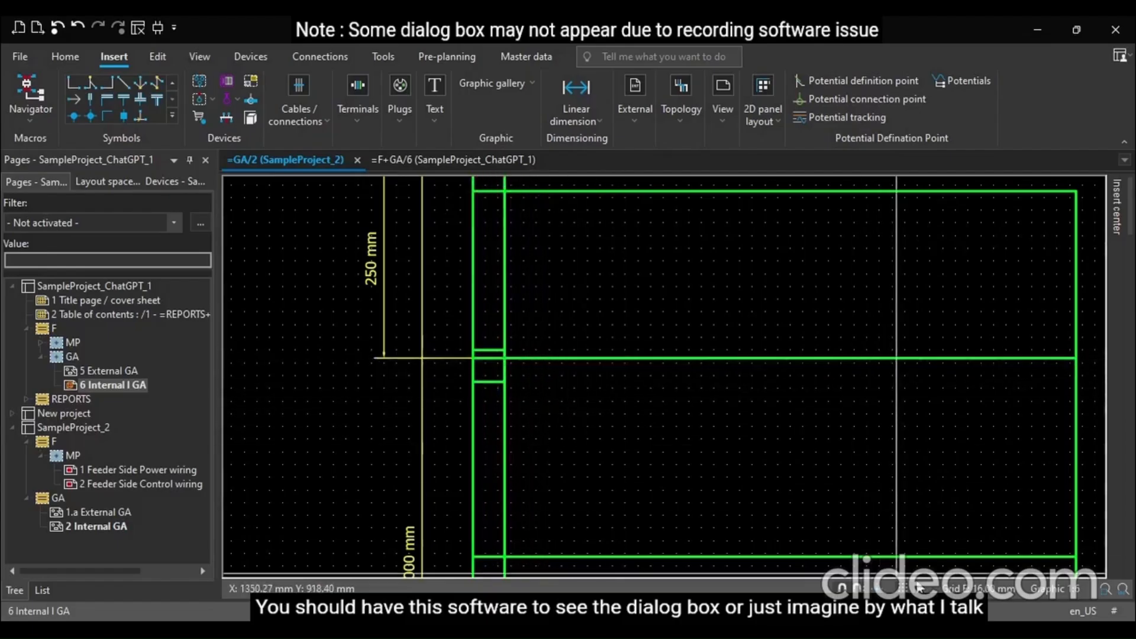
left_click(948, 534)
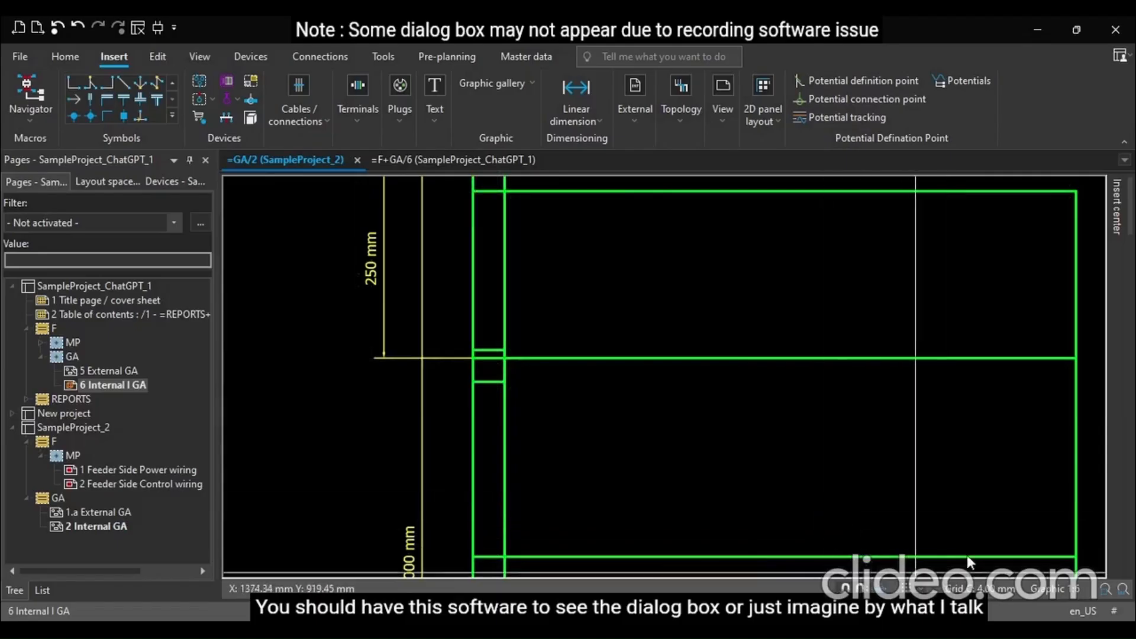
Center the copied strip on the 250 mm line and stretch it across to the enclosure's right outer edge as a rail
scroll(699, 467, "up", 5)
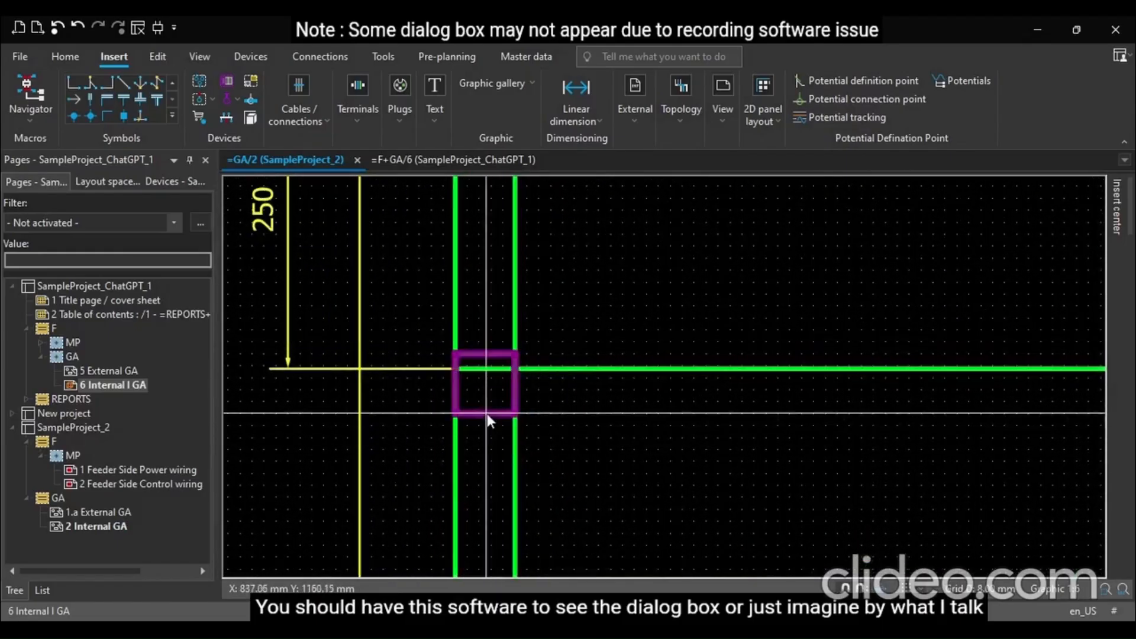
left_click_drag(487, 413, 487, 403)
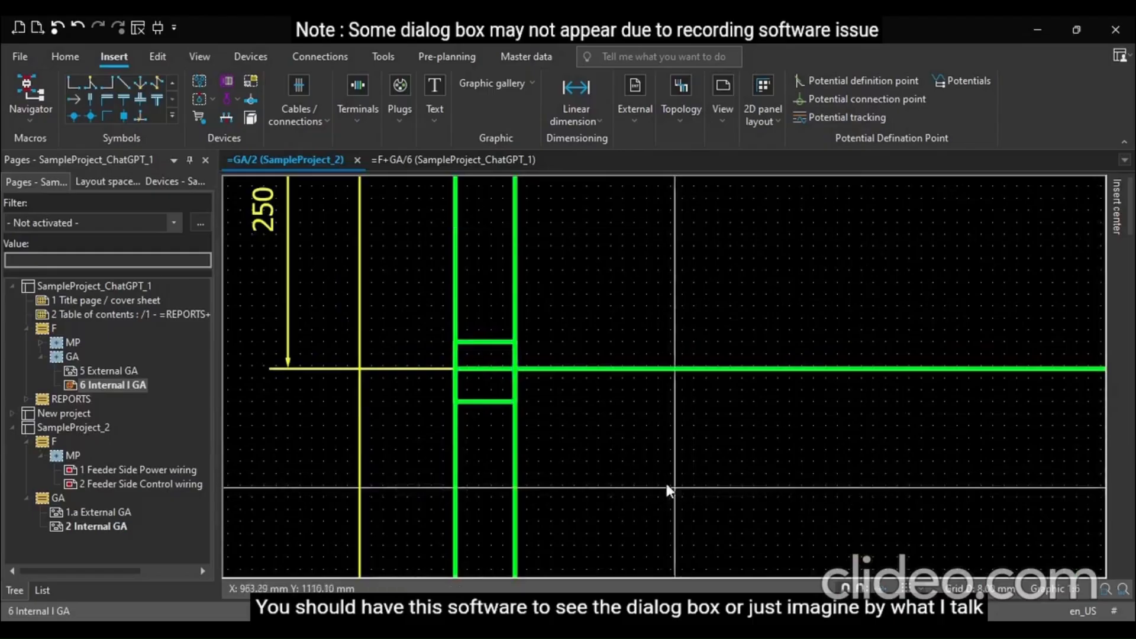
scroll(355, 400, "down", 3)
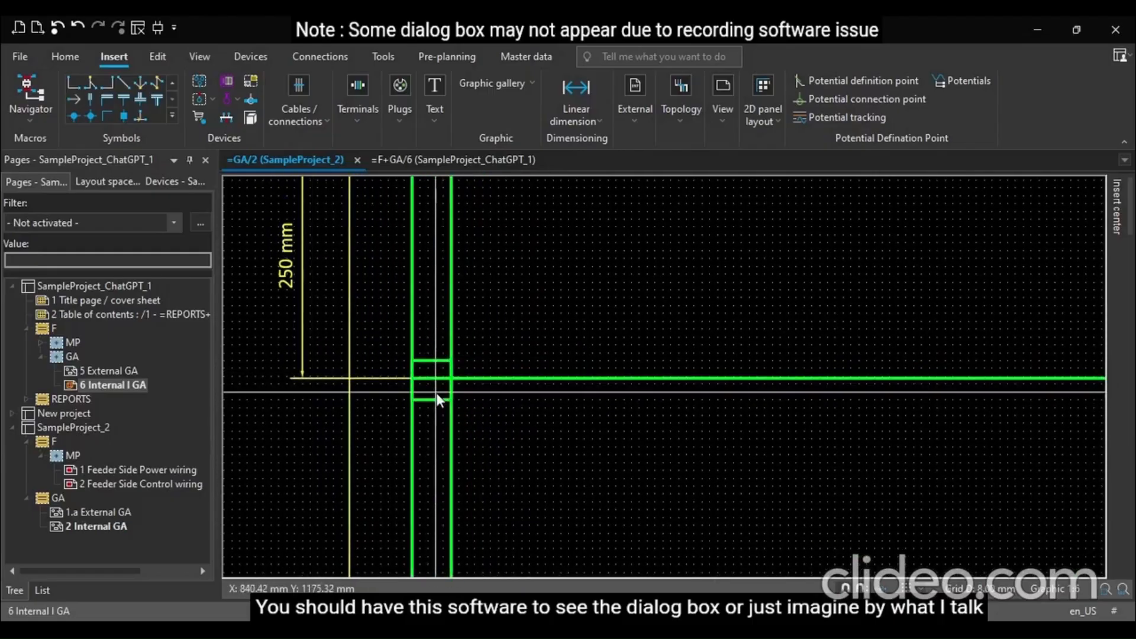
left_click(436, 397)
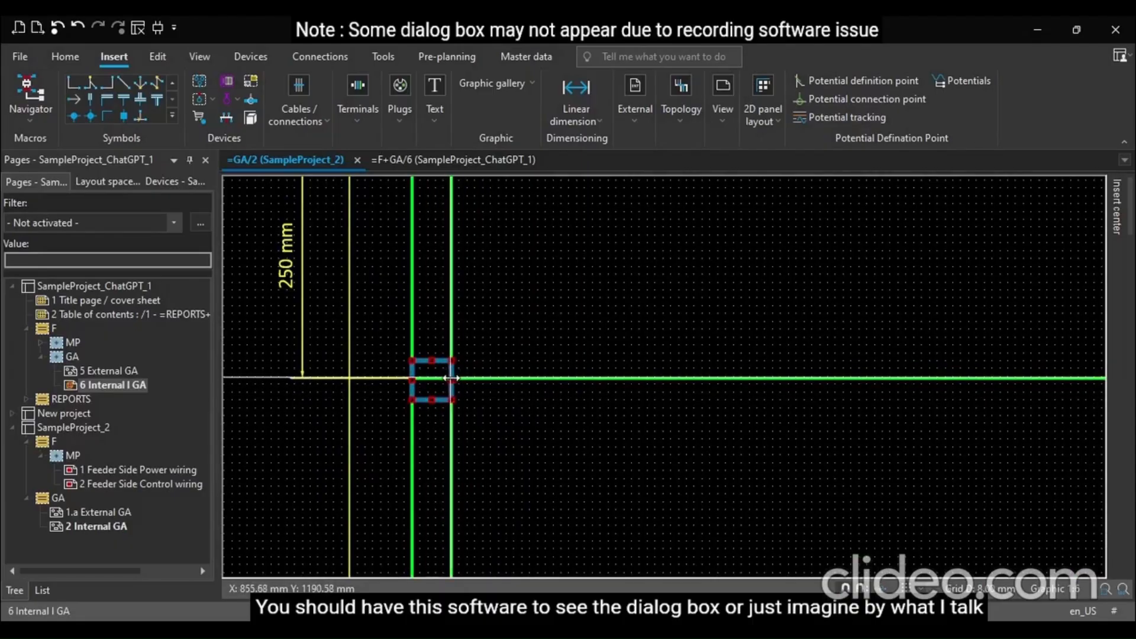
left_click_drag(450, 377, 1046, 395)
scroll(349, 403, "down", 3)
scroll(881, 447, "up", 2)
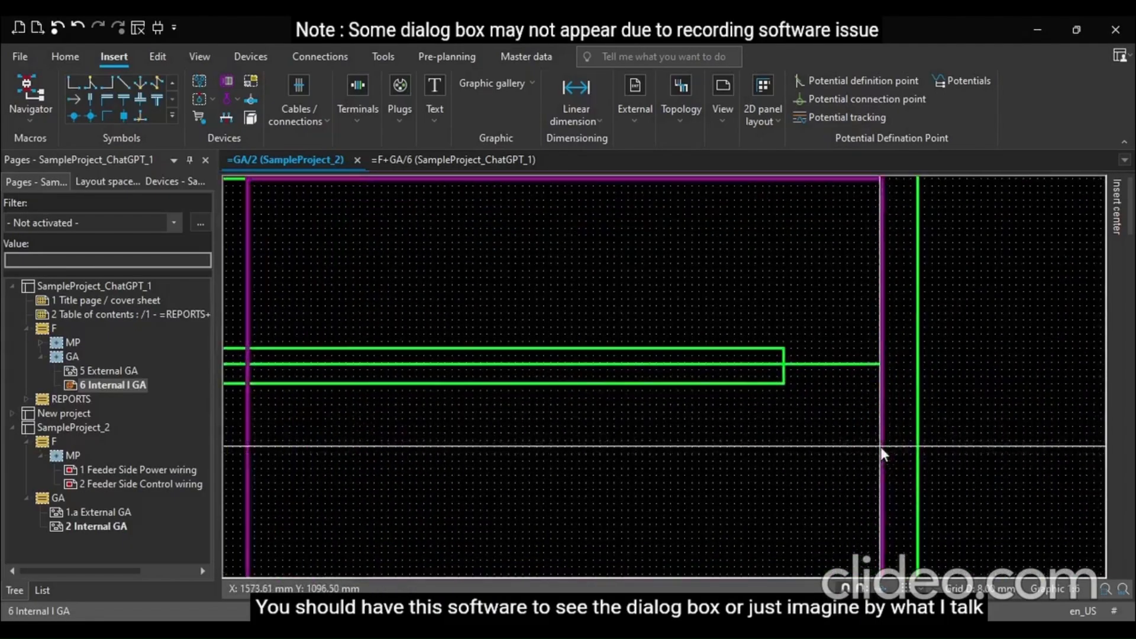
left_click(786, 368)
left_click_drag(785, 367, 885, 363)
Delete the original single line running through the middle of the new rail
scroll(1016, 420, "down", 3)
scroll(1016, 420, "up", 1)
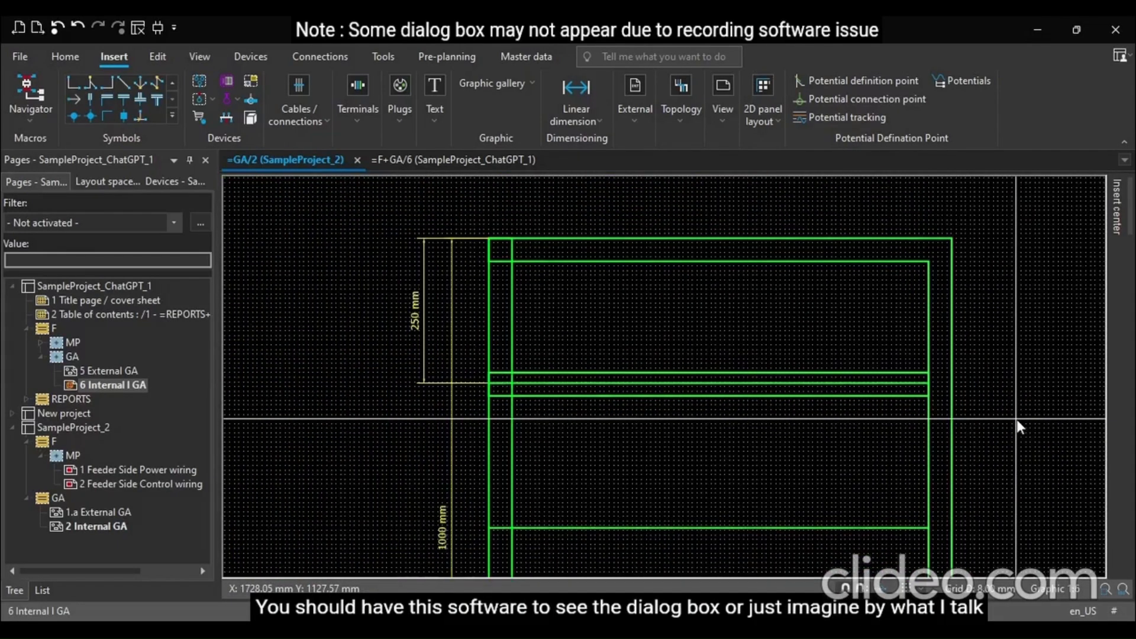
left_click(597, 382)
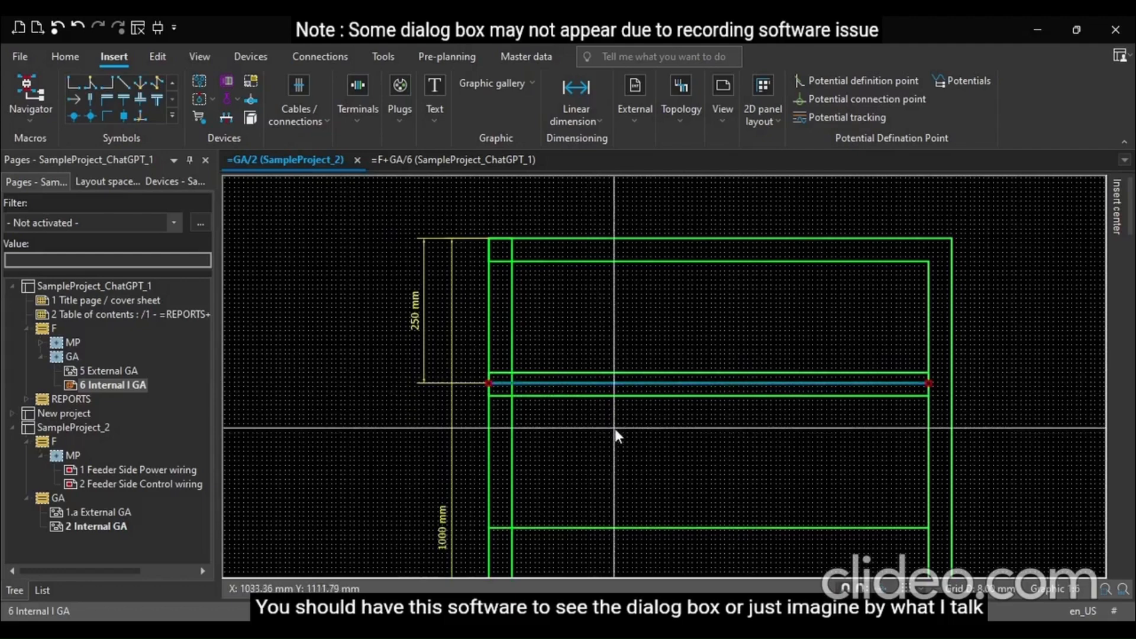
key("Delete")
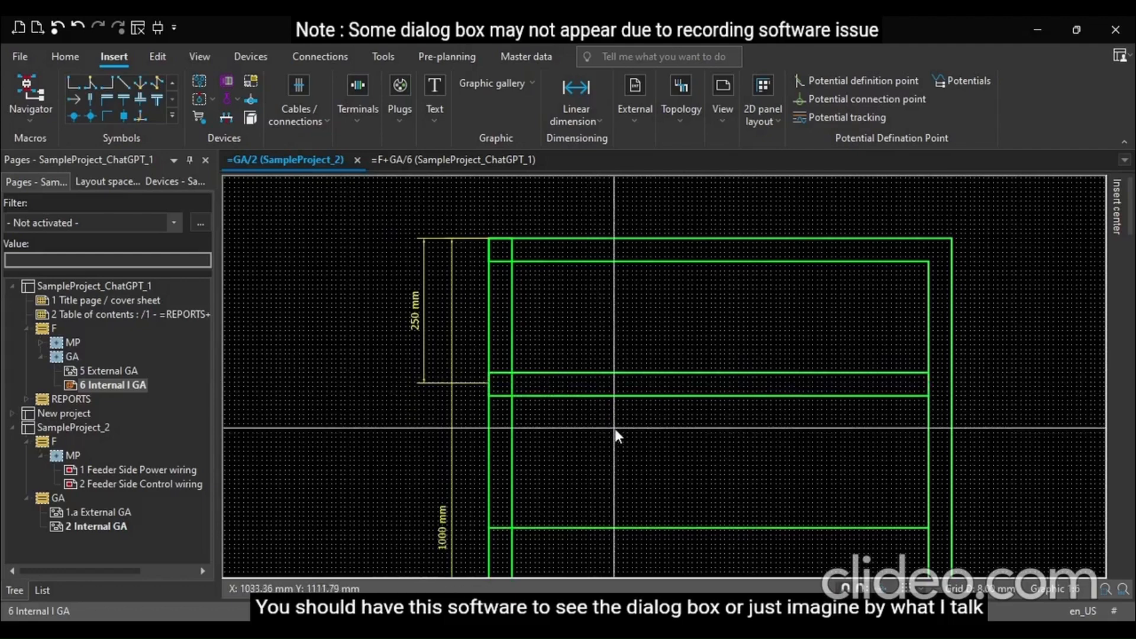
Duplicate the rail downward to the next line position in the enclosure
left_click(535, 404)
key("d")
left_click(489, 397)
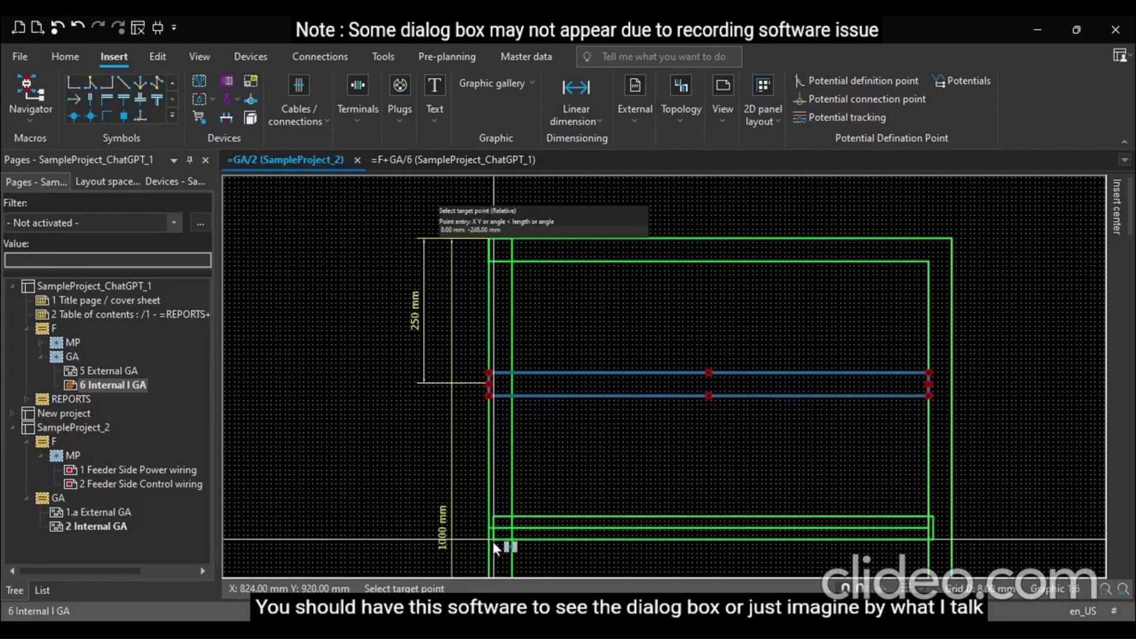
scroll(487, 550, "up", 4)
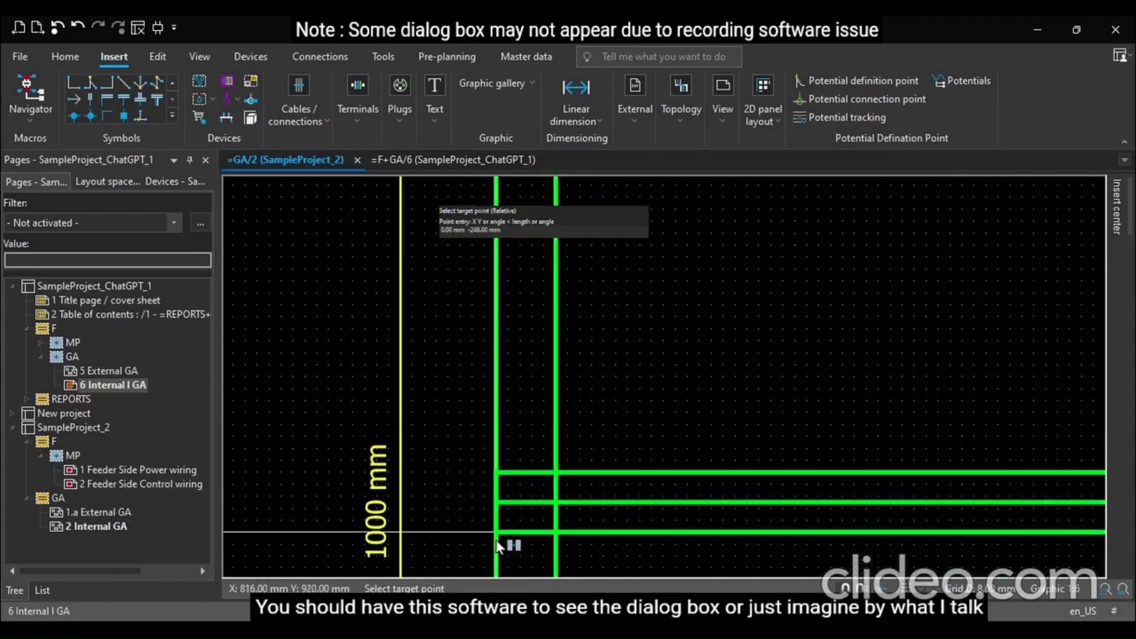
left_click(736, 350)
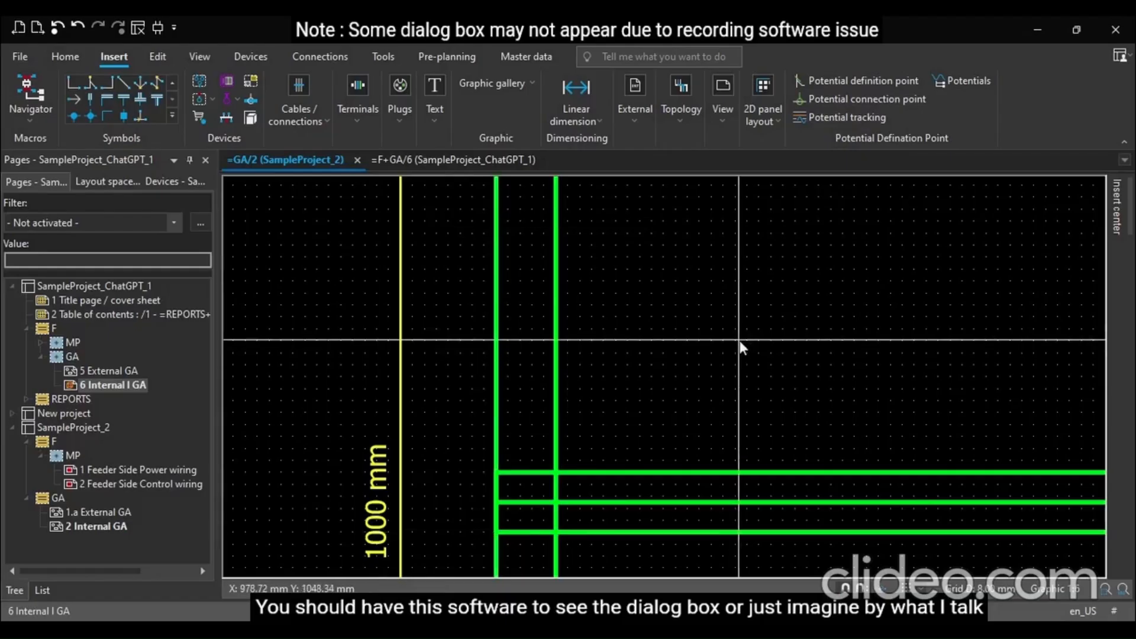
Delete the single line left through the middle of the duplicated rail
scroll(739, 339, "down", 5)
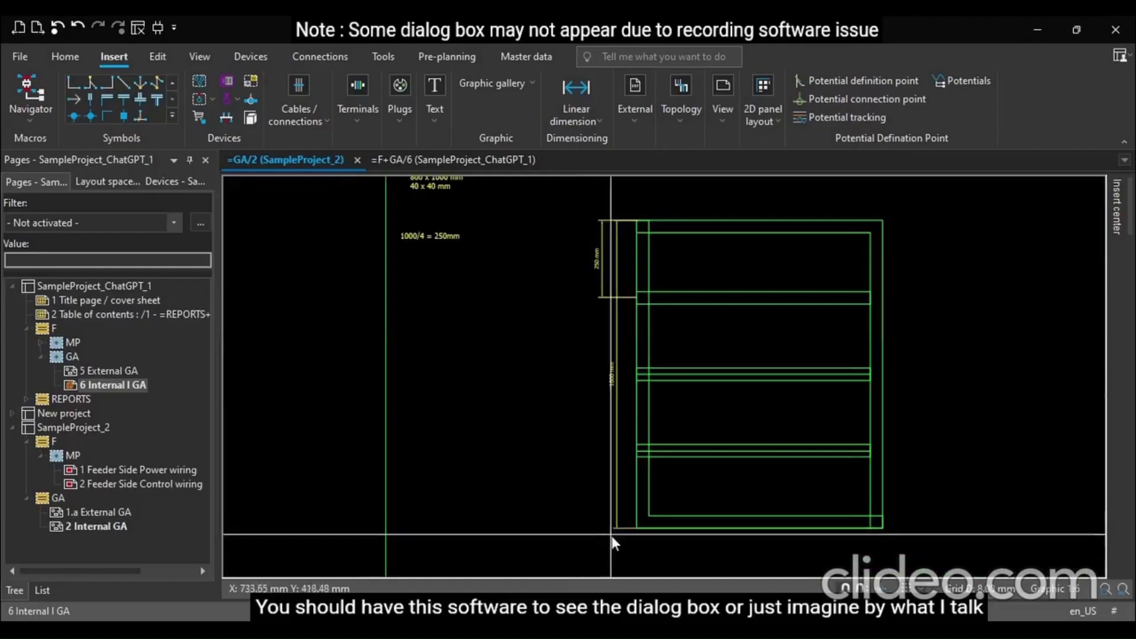
scroll(625, 545, "up", 4)
scroll(644, 504, "down", 6)
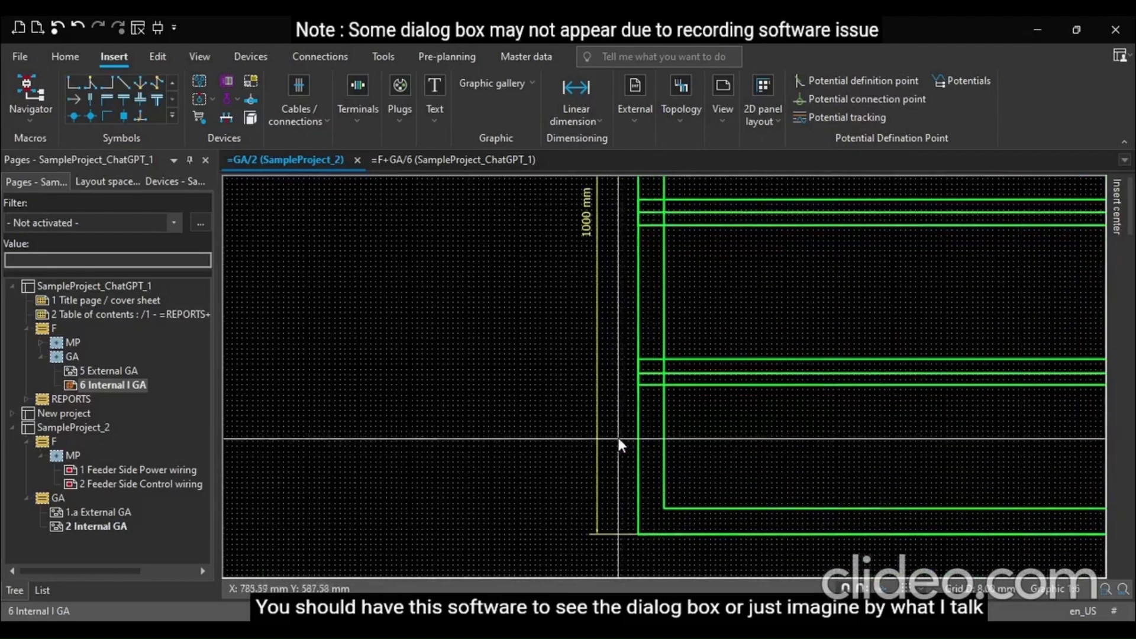
scroll(563, 284, "up", 5)
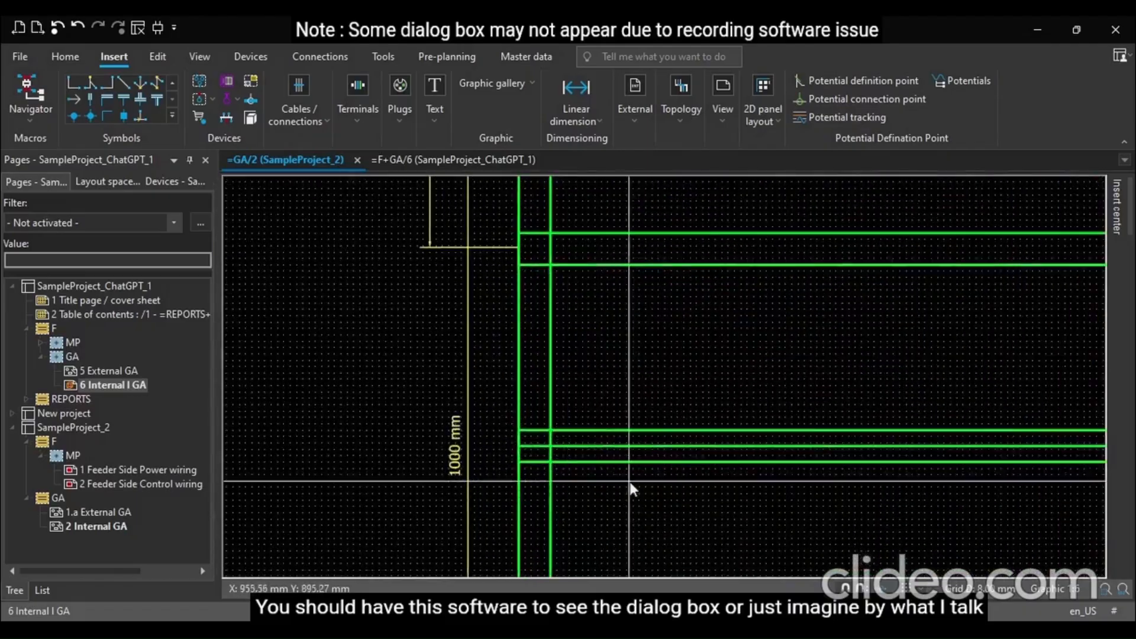
left_click(650, 453)
key("Delete")
Using Trim, cut away the inner frame's side-line segments where they cross the upper rail
scroll(516, 368, "down", 2)
scroll(476, 531, "down", 2)
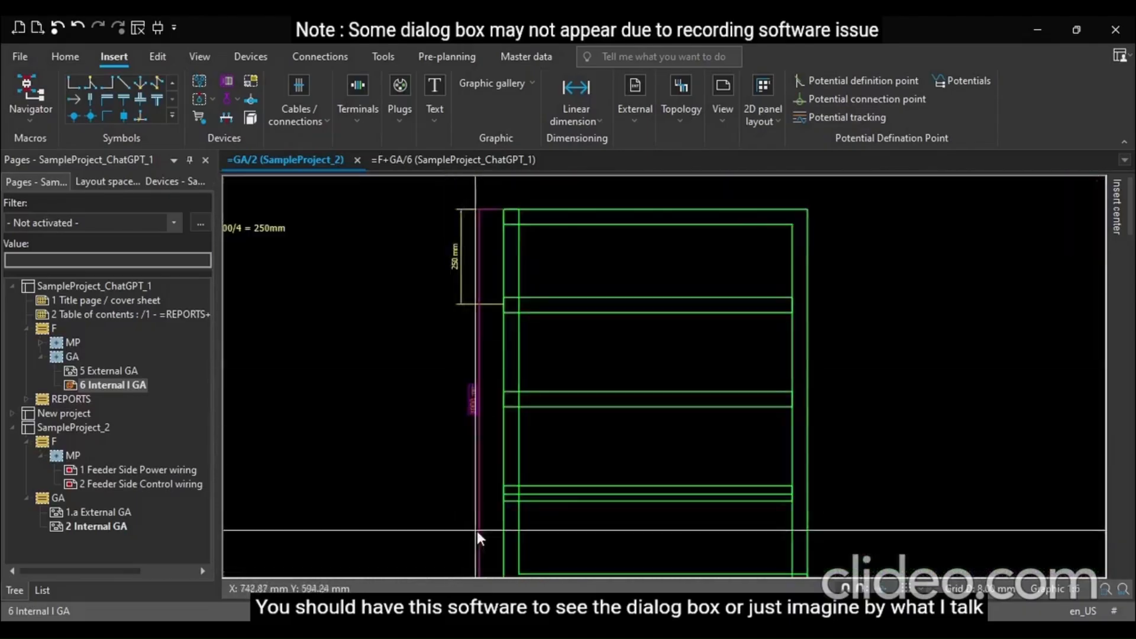
scroll(613, 485, "up", 2)
scroll(616, 473, "down", 1)
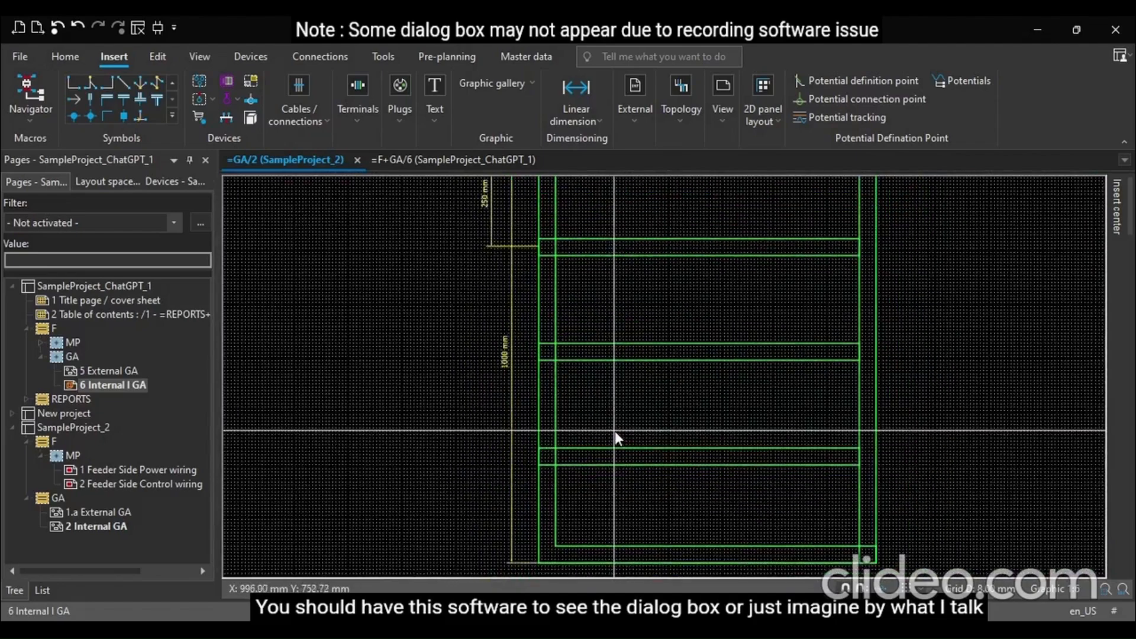
scroll(604, 434, "up", 4, "ctrl")
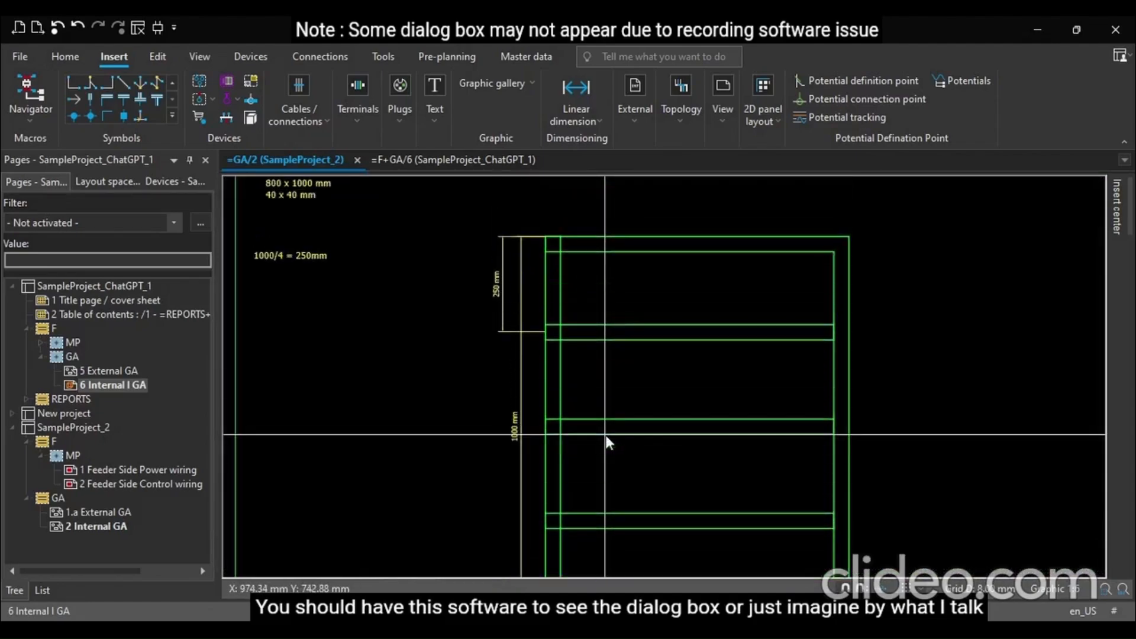
scroll(662, 327, "up", 1)
scroll(634, 313, "up", 1)
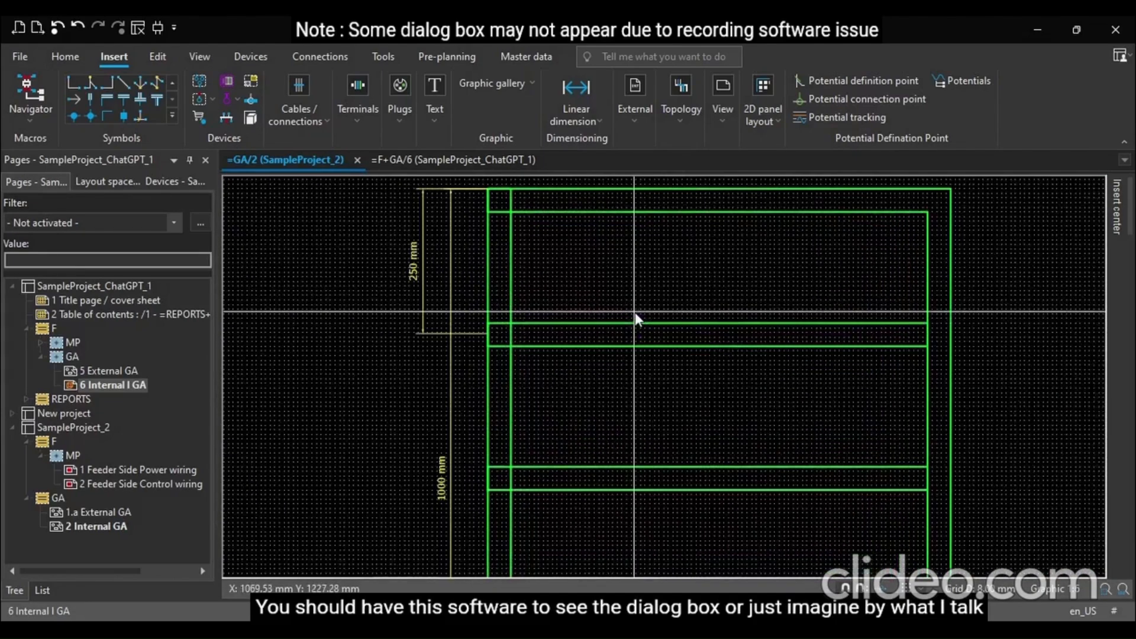
scroll(634, 312, "up", 1)
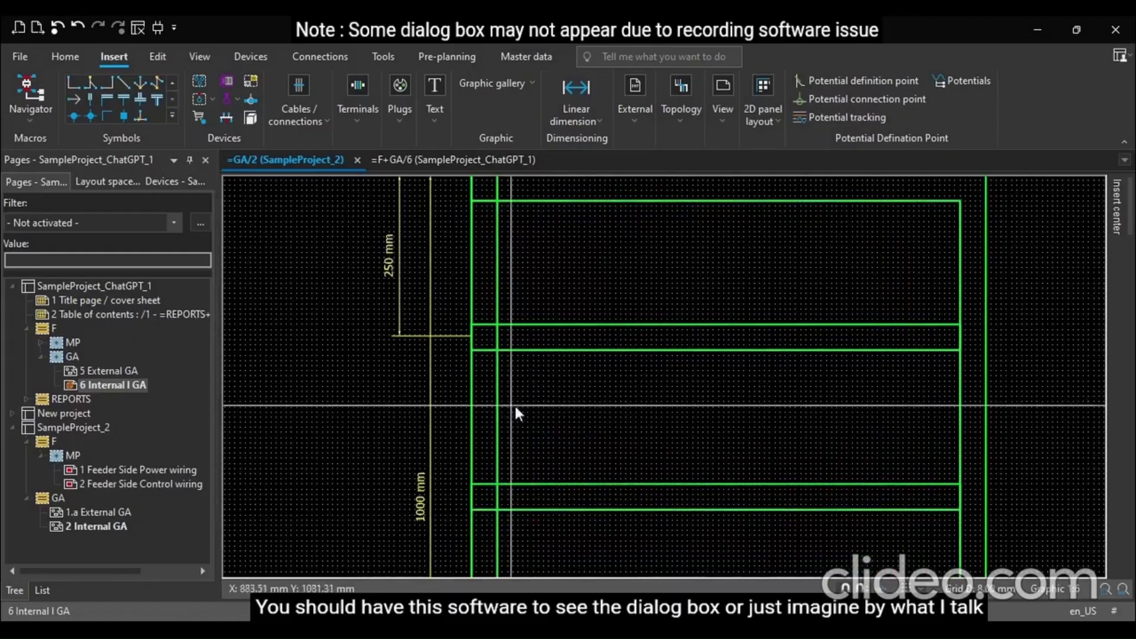
scroll(780, 451, "down", 1)
scroll(592, 266, "up", 3)
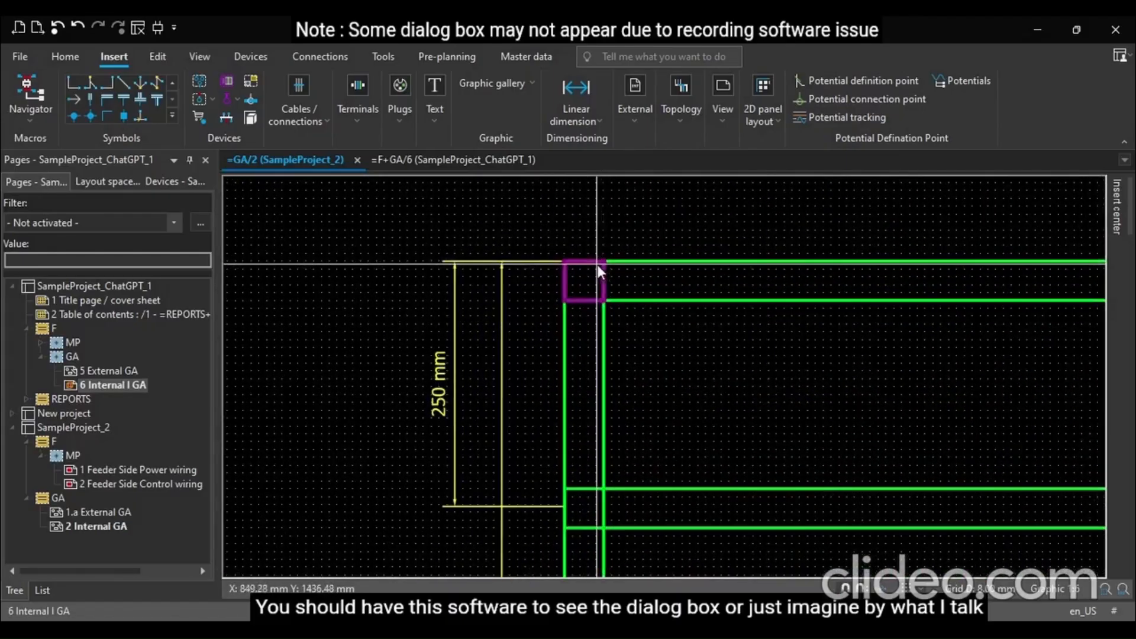
left_click(659, 58)
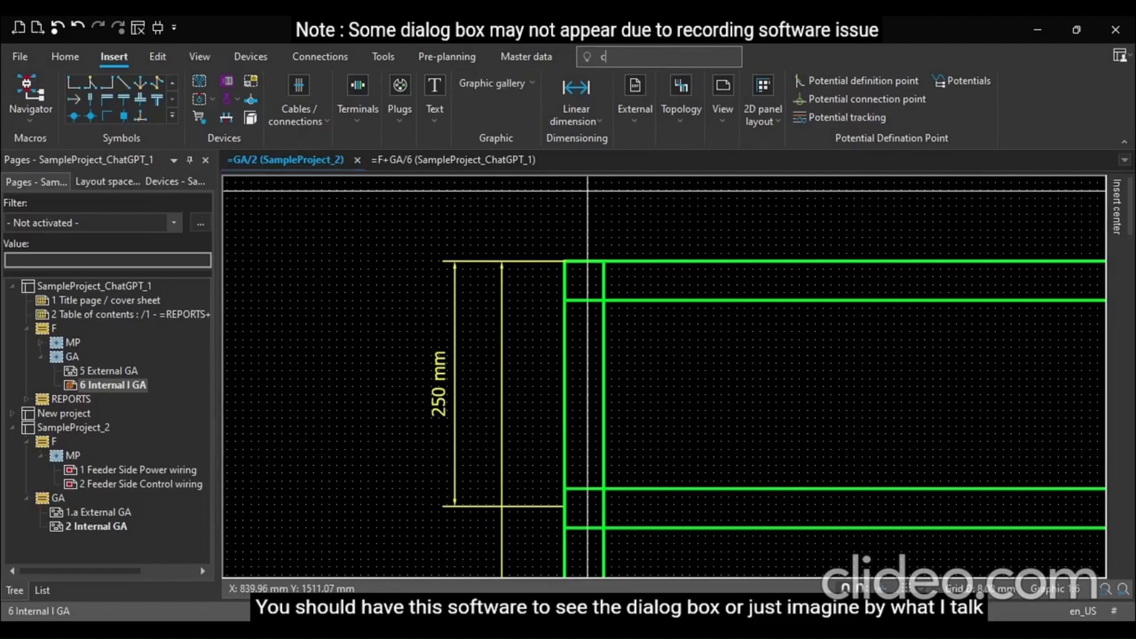
left_click(634, 104)
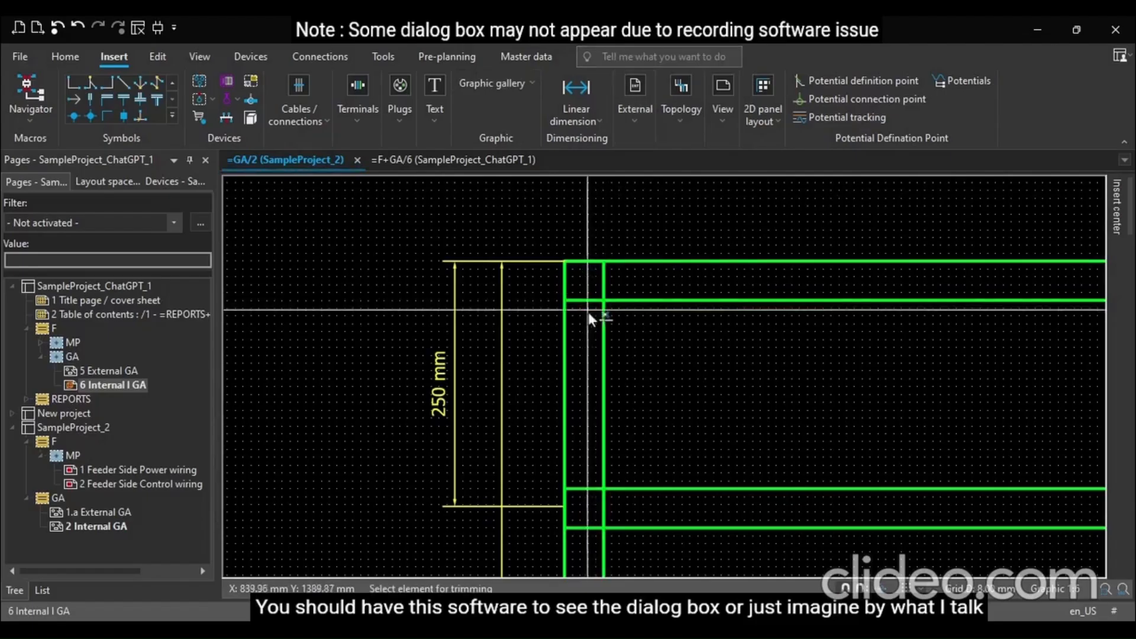
left_click(585, 302)
left_click(602, 287)
scroll(549, 338, "down", 1)
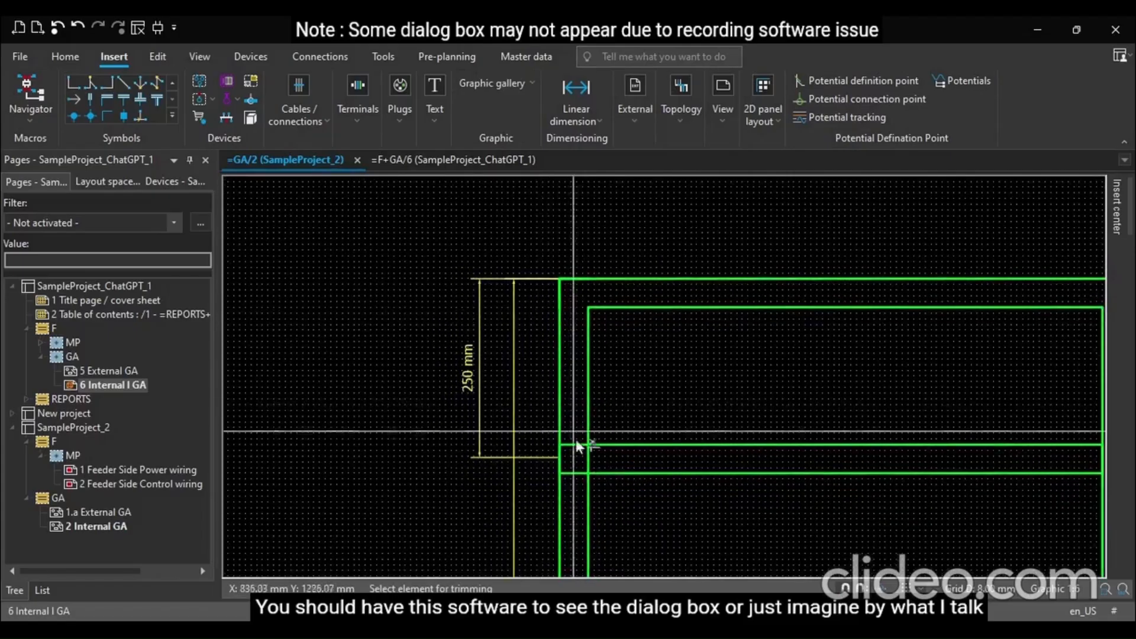
scroll(579, 441, "up", 1)
left_click(575, 479)
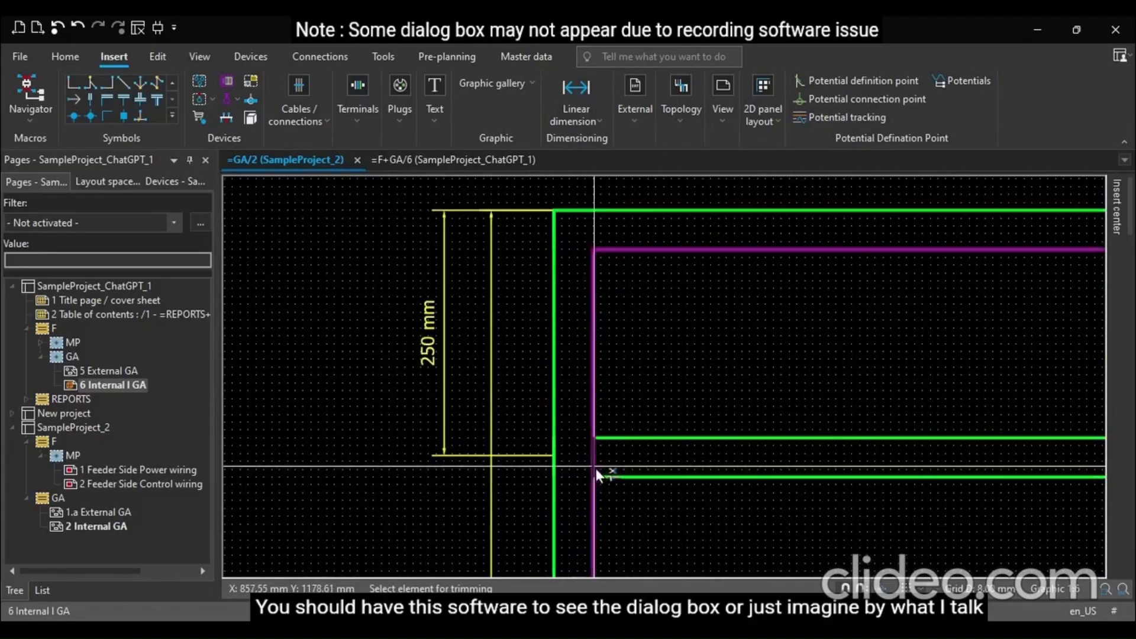
left_click(595, 467)
scroll(521, 310, "down", 3)
scroll(928, 470, "up", 2)
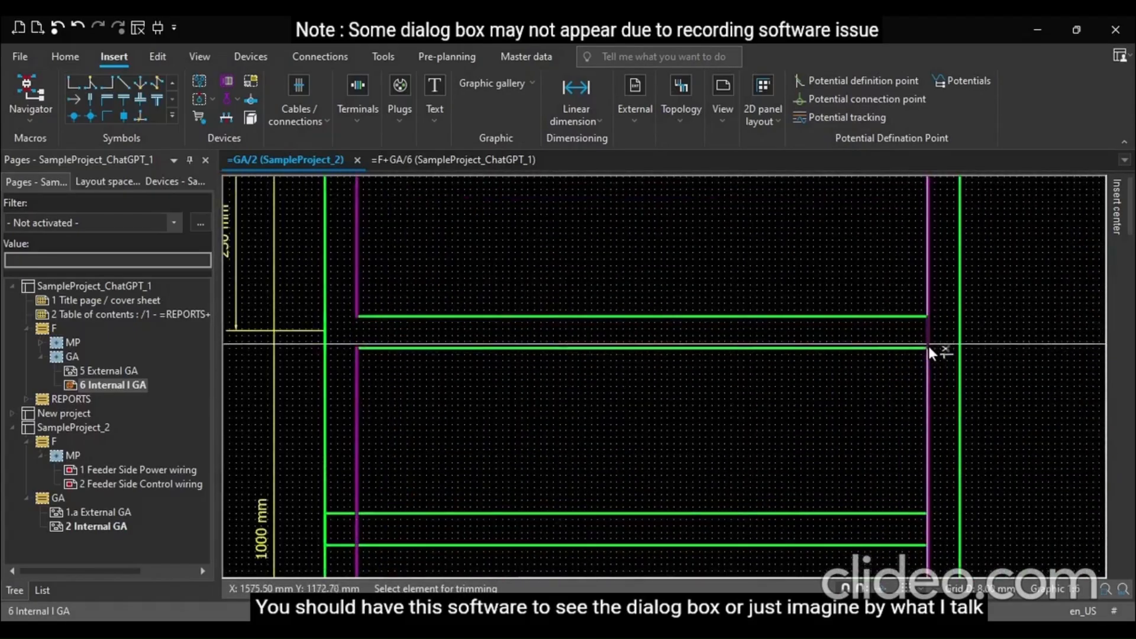
scroll(651, 378, "down", 1)
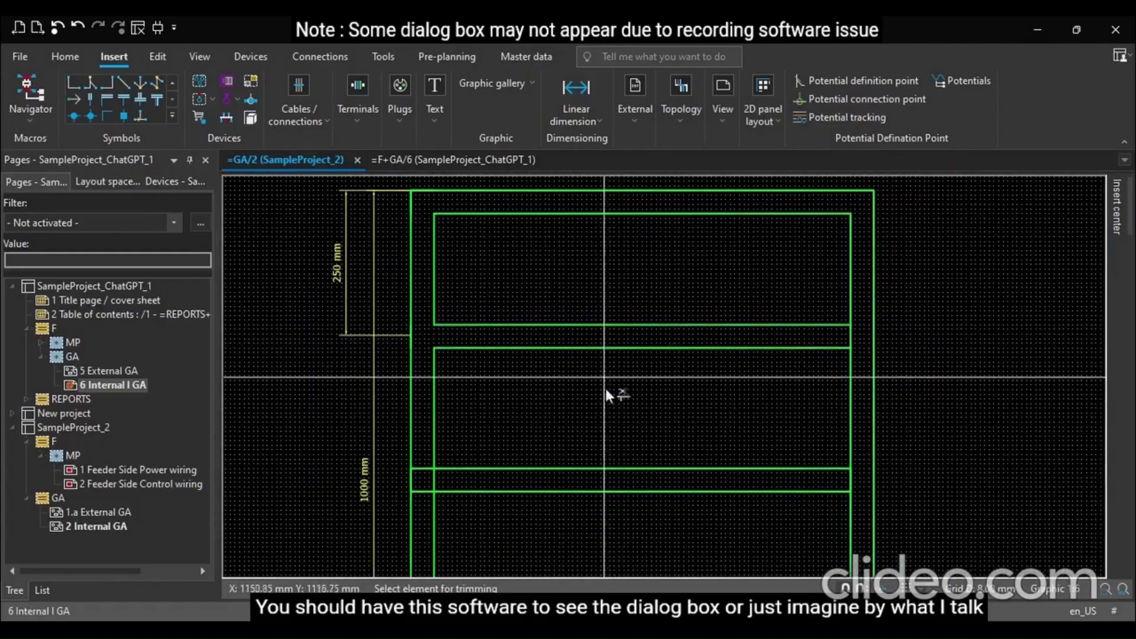
left_click(848, 338)
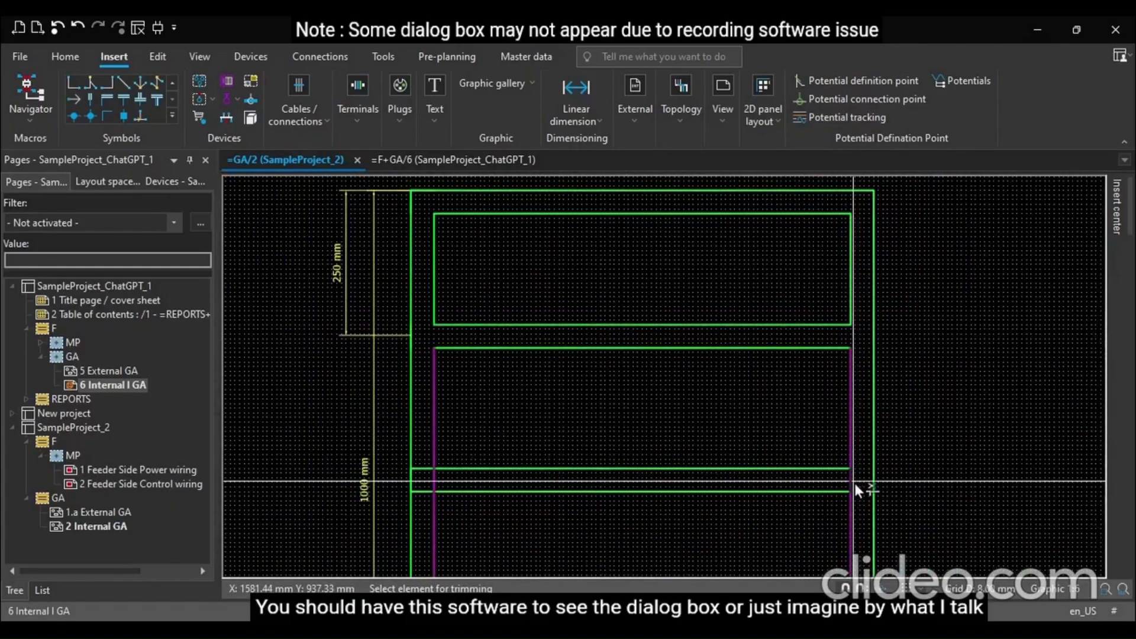
Trim the inner frame's side-line segments crossing the lower rails, then exit the Trim command
left_click(435, 478)
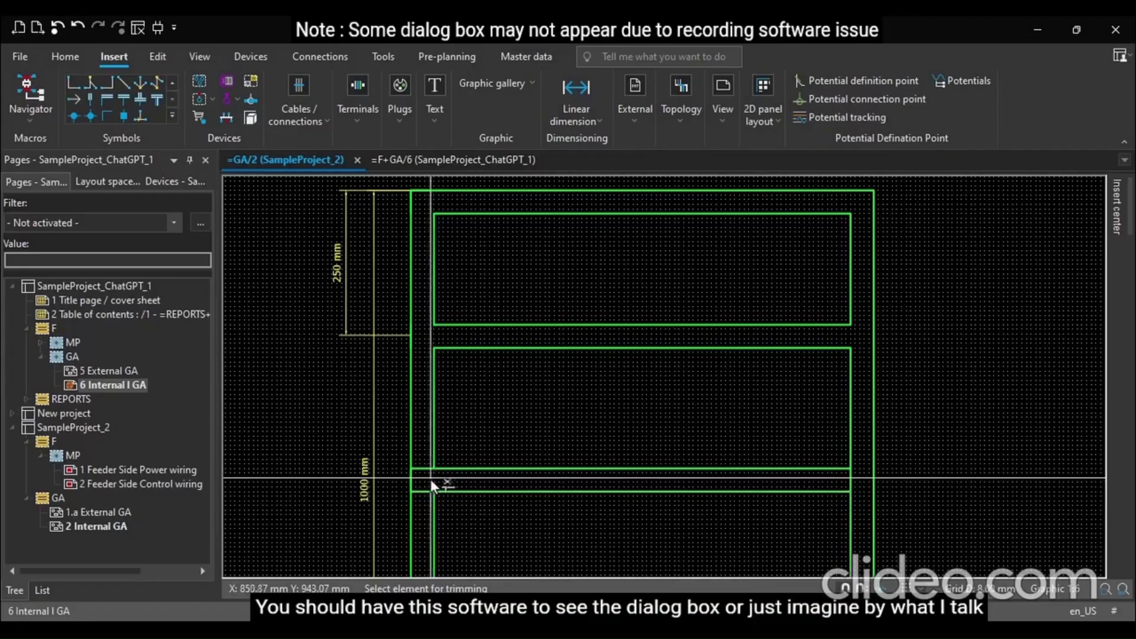
left_click(421, 467)
left_click(420, 492)
scroll(474, 330, "down", 5)
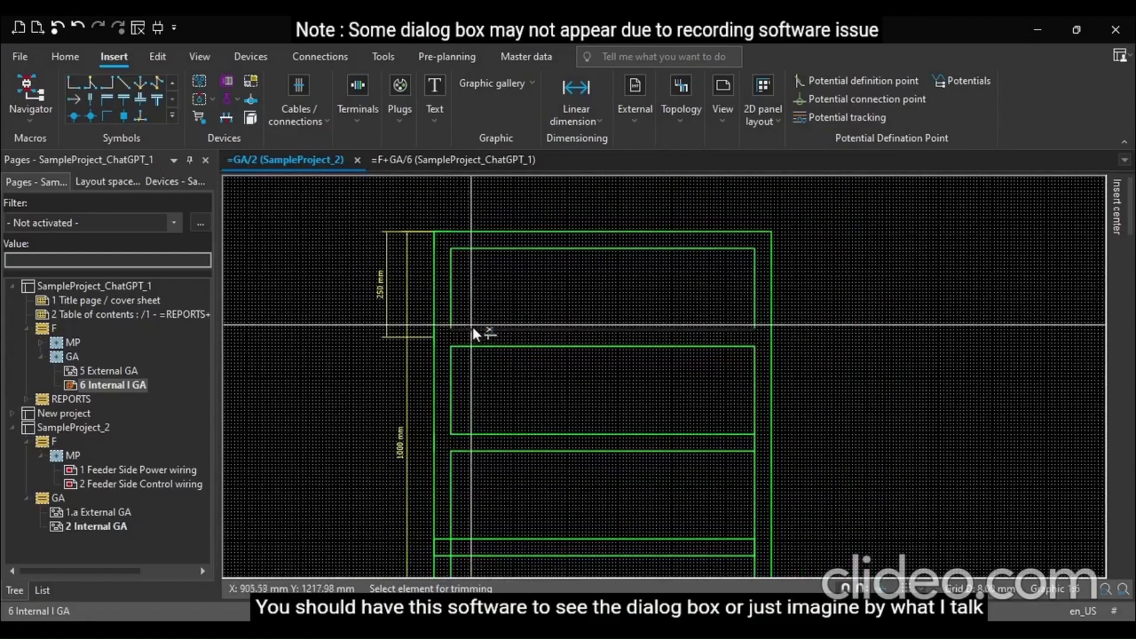
scroll(438, 524, "up", 7)
left_click(467, 487)
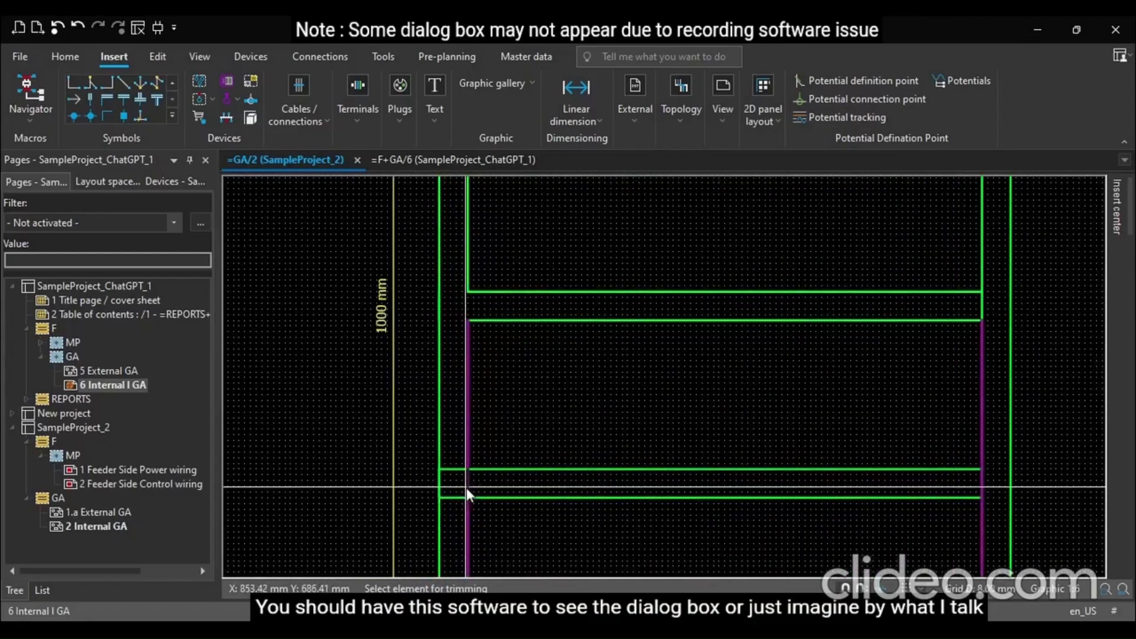
left_click(456, 470)
left_click(452, 498)
left_click(453, 499)
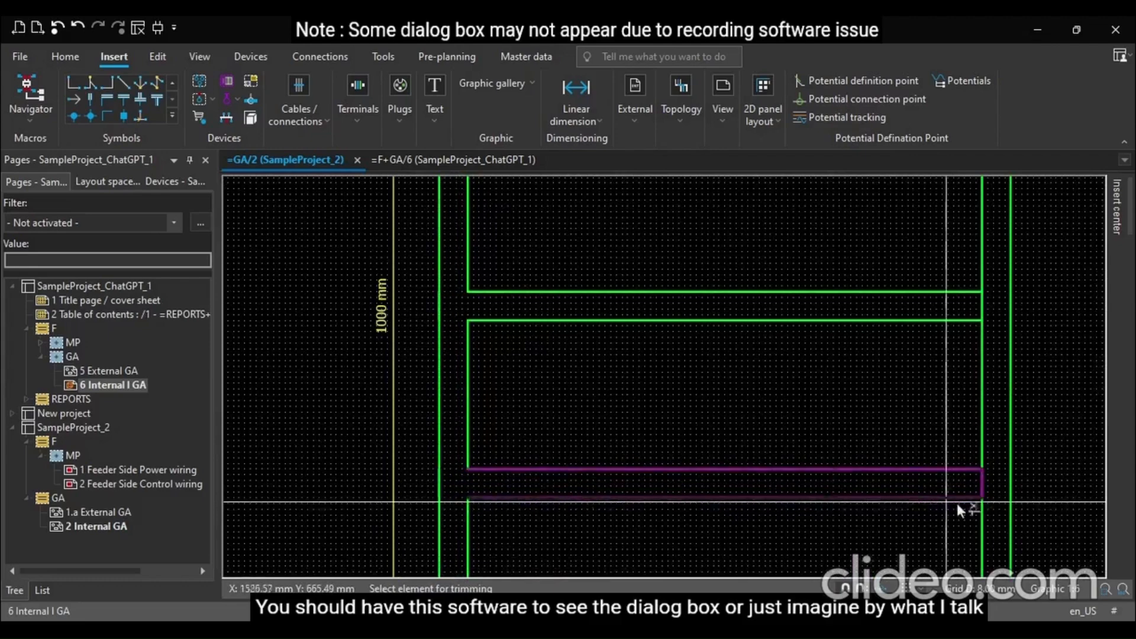
scroll(666, 327, "down", 2)
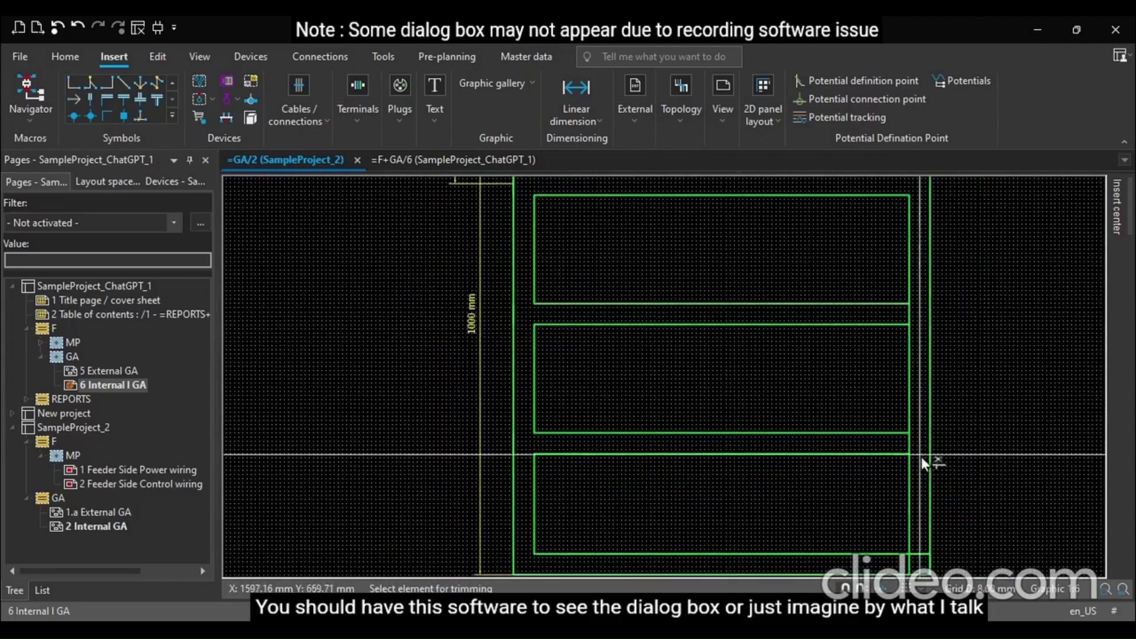
left_click(908, 447)
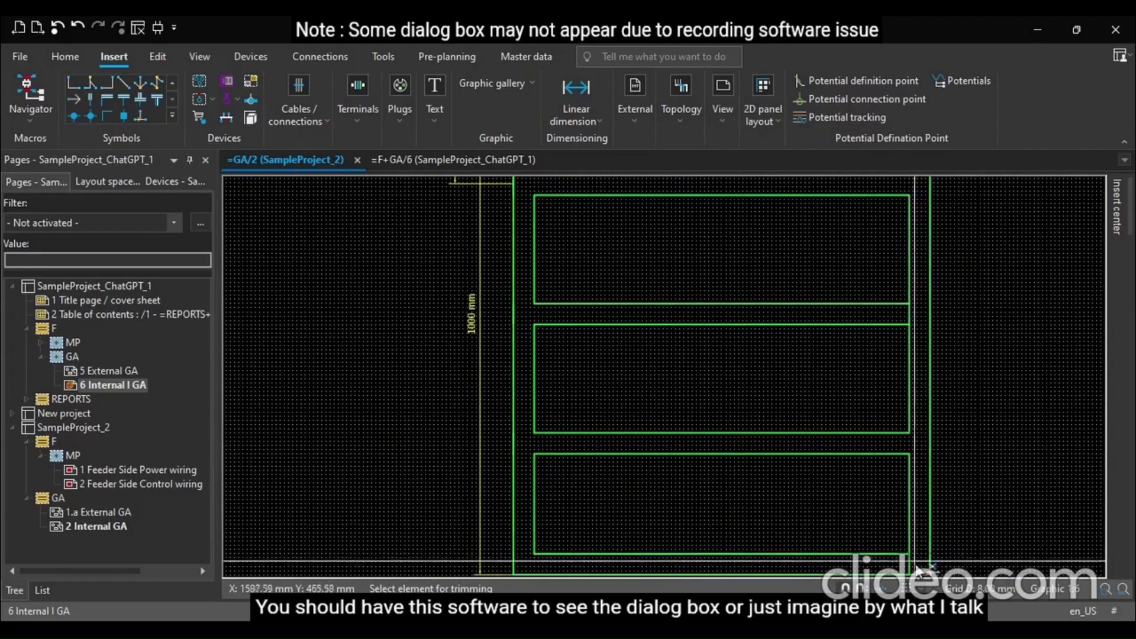
scroll(968, 466, "down", 1)
scroll(967, 466, "down", 1)
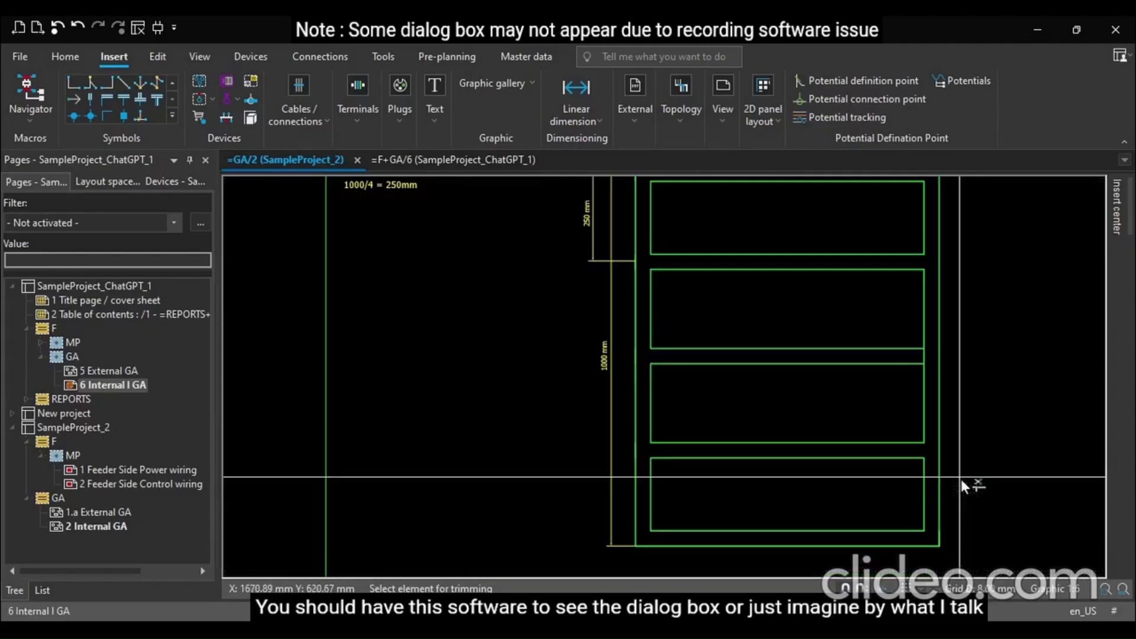
key("Escape")
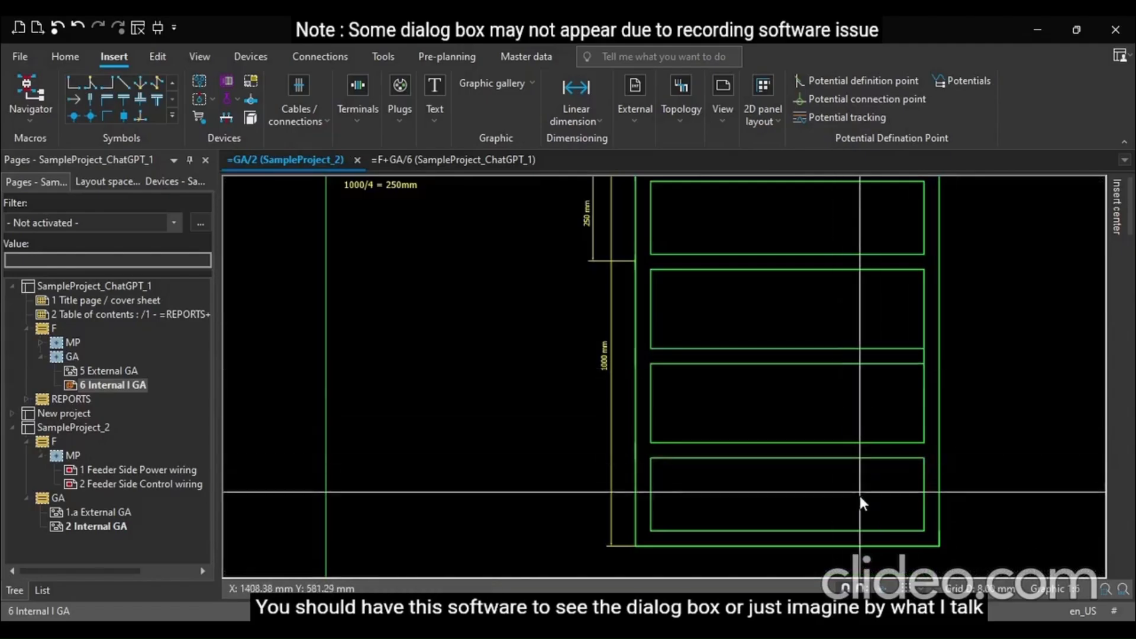
Open the properties of the "800 x 1000 mm / 40 x 40 mm" note and switch to its text content
scroll(875, 497, "down", 1)
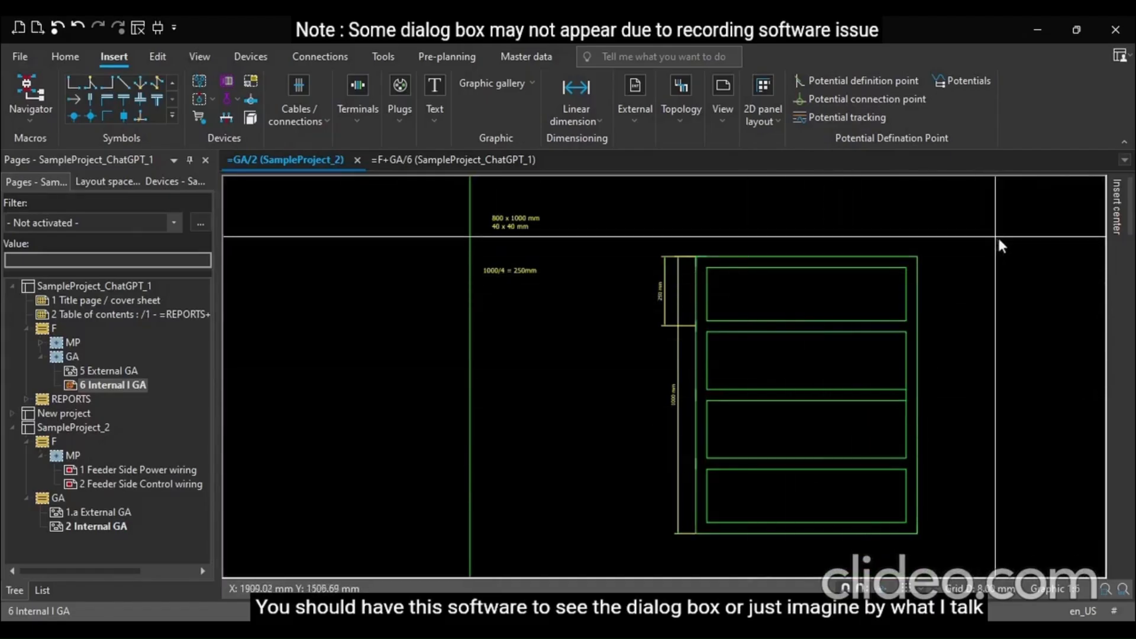
scroll(997, 236, "up", 1)
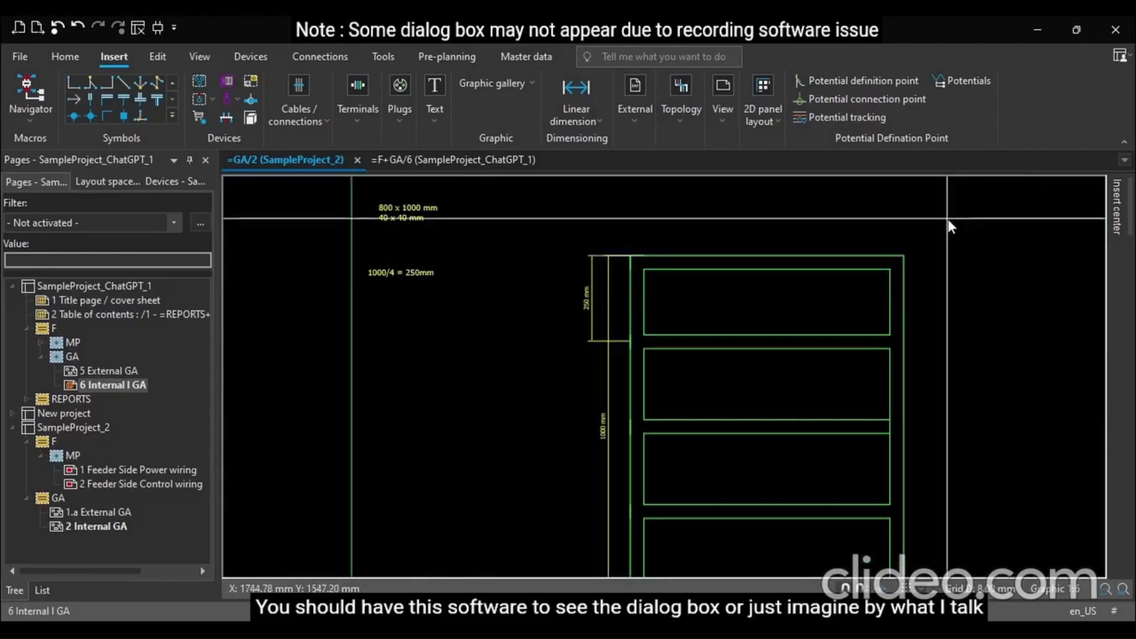
scroll(948, 219, "up", 1)
scroll(670, 254, "up", 2)
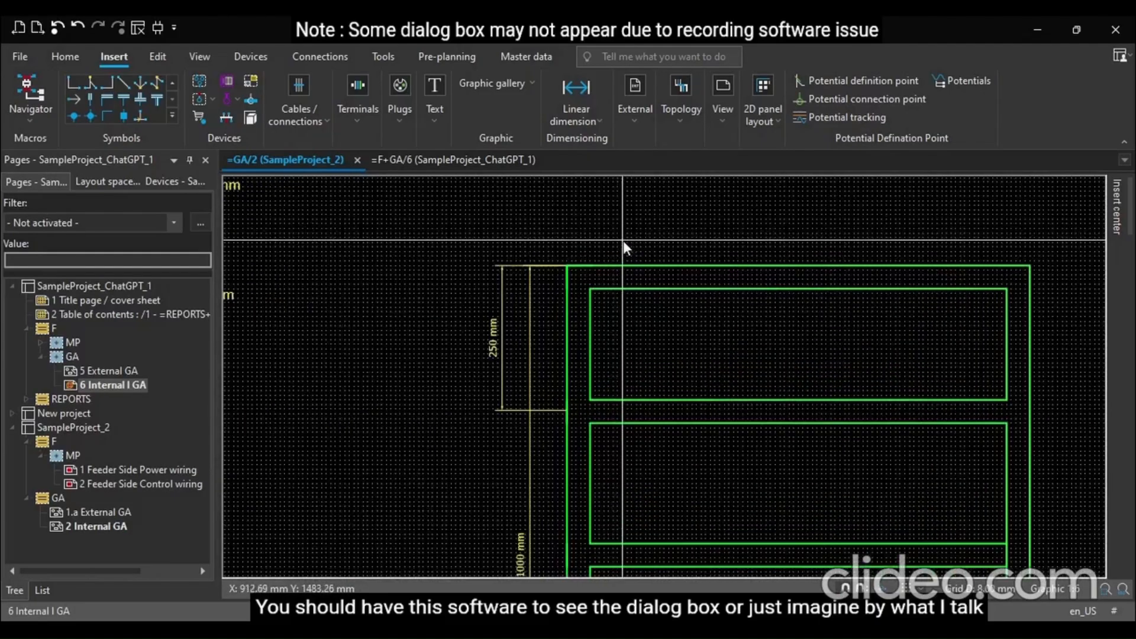
scroll(622, 241, "down", 1)
scroll(463, 230, "down", 2)
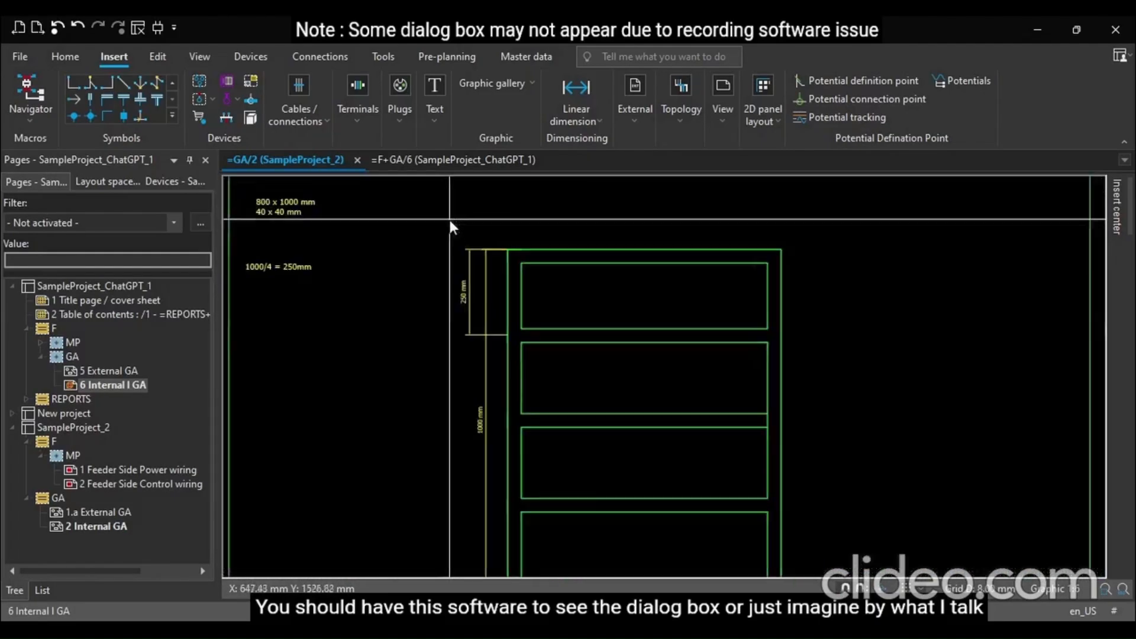
scroll(441, 296, "down", 1)
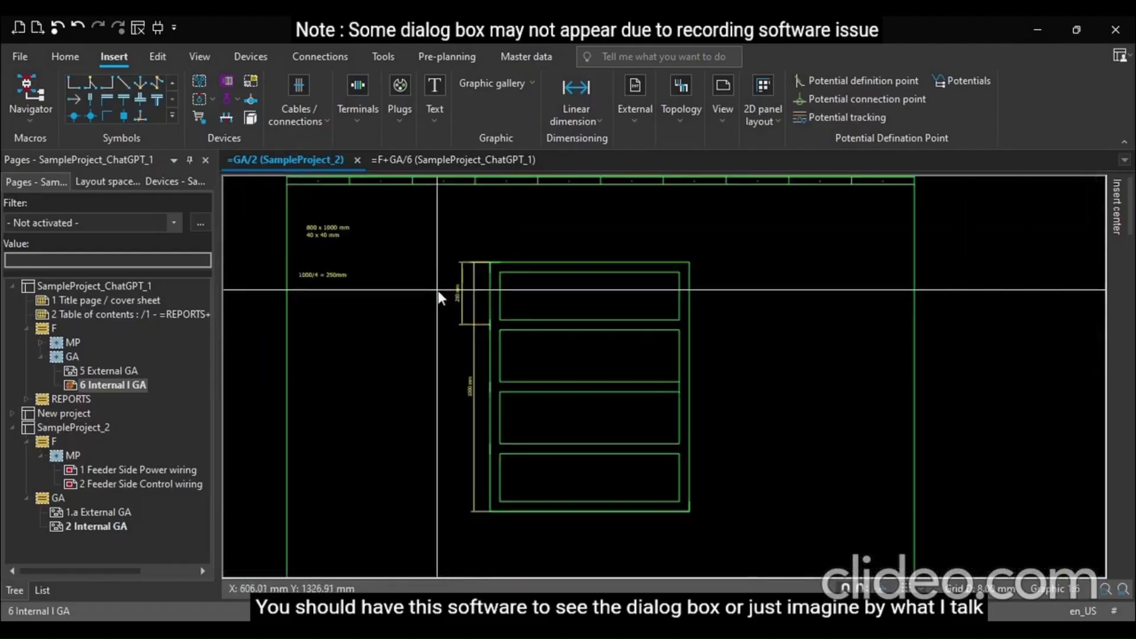
scroll(435, 300, "up", 1)
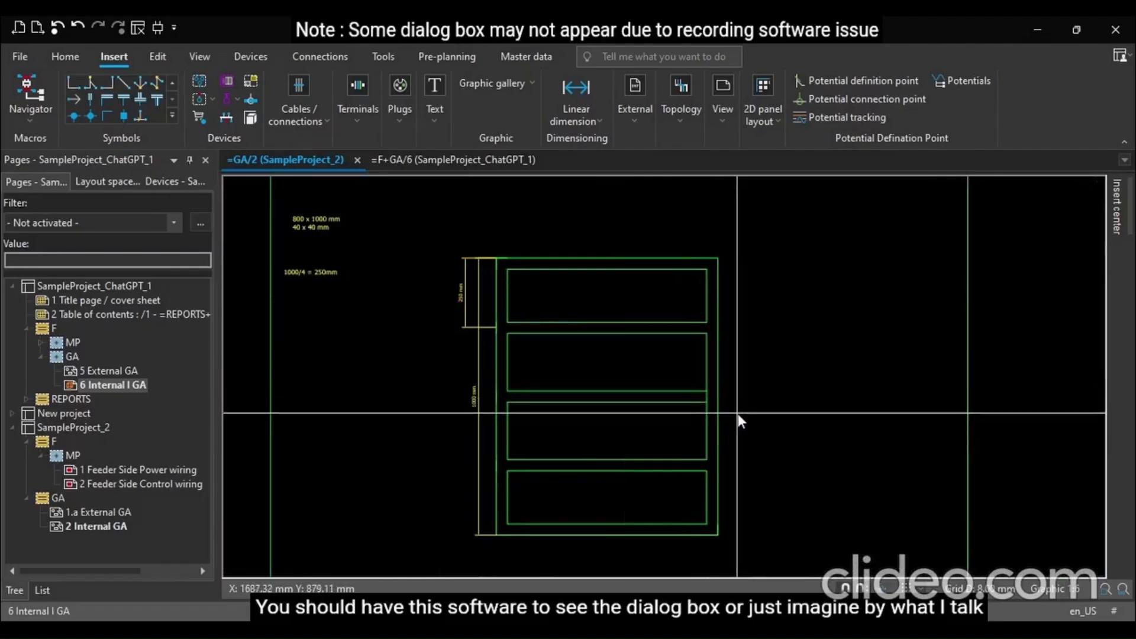
scroll(306, 223, "up", 1)
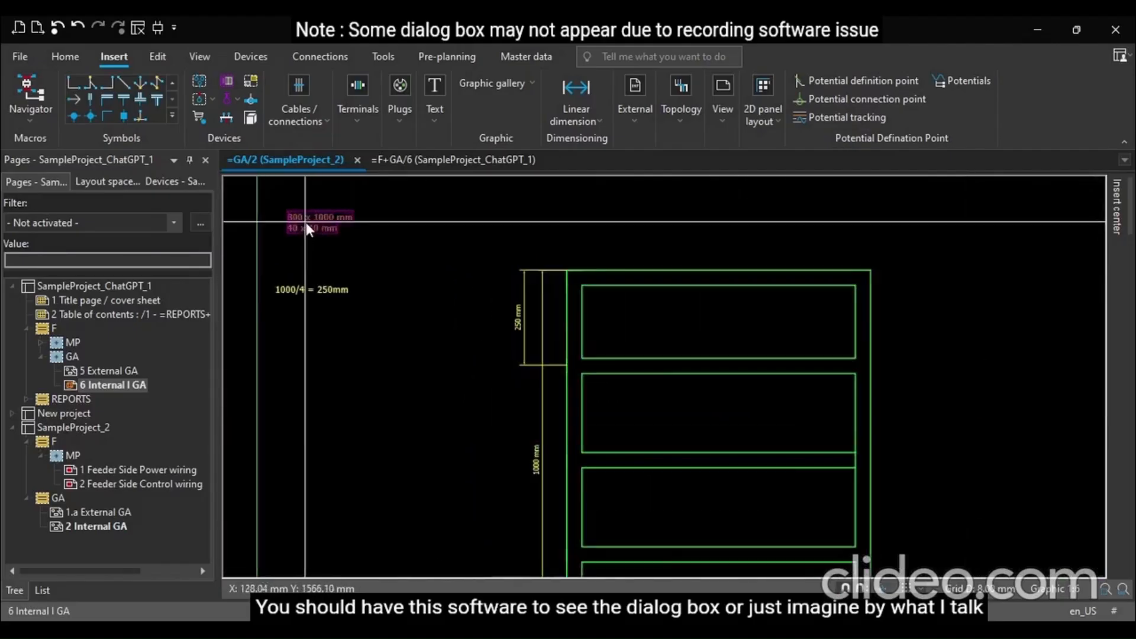
scroll(307, 223, "up", 2)
double_click(328, 210)
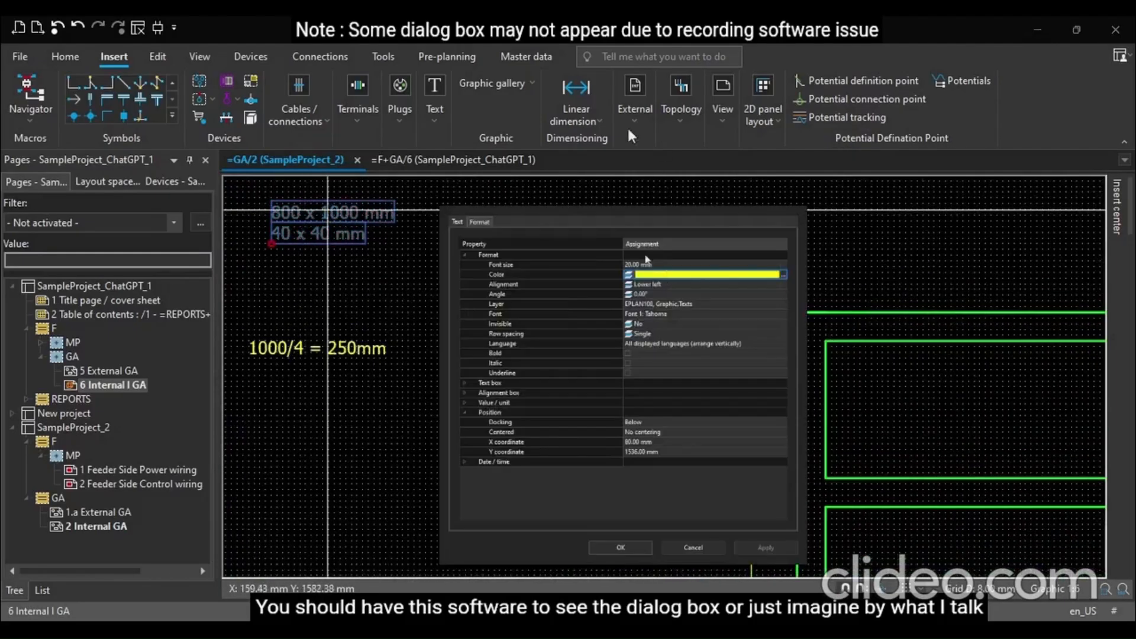
left_click(457, 222)
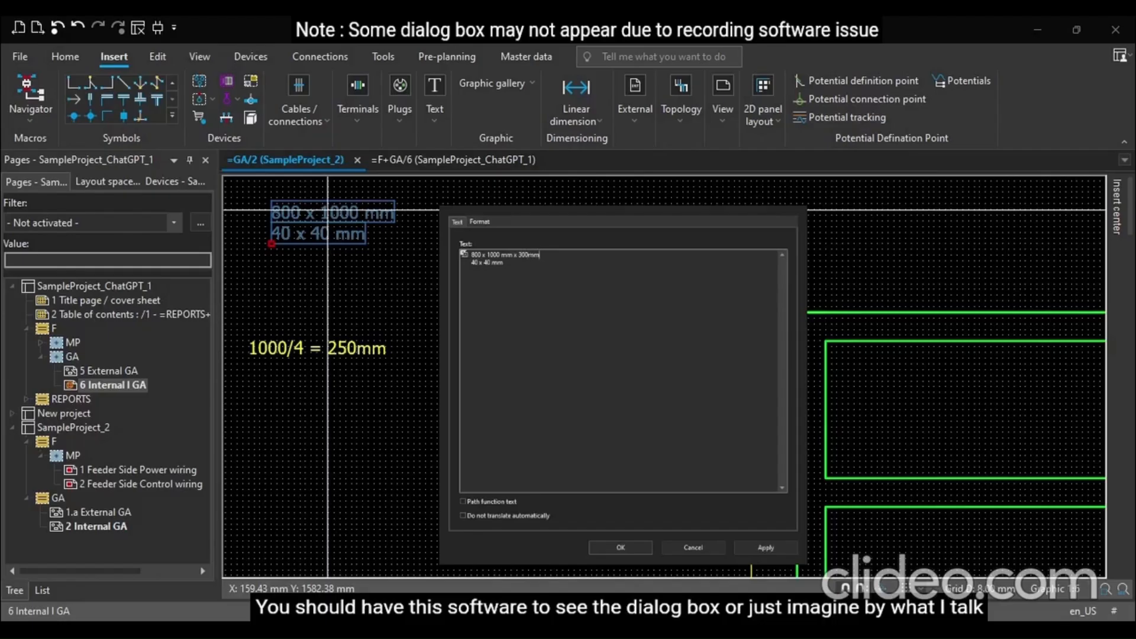
Confirm the note text edited to read 800 x 1000 mm x 300mm and 40 x 40 mm
key("Return")
left_click(408, 320)
scroll(379, 301, "down", 2)
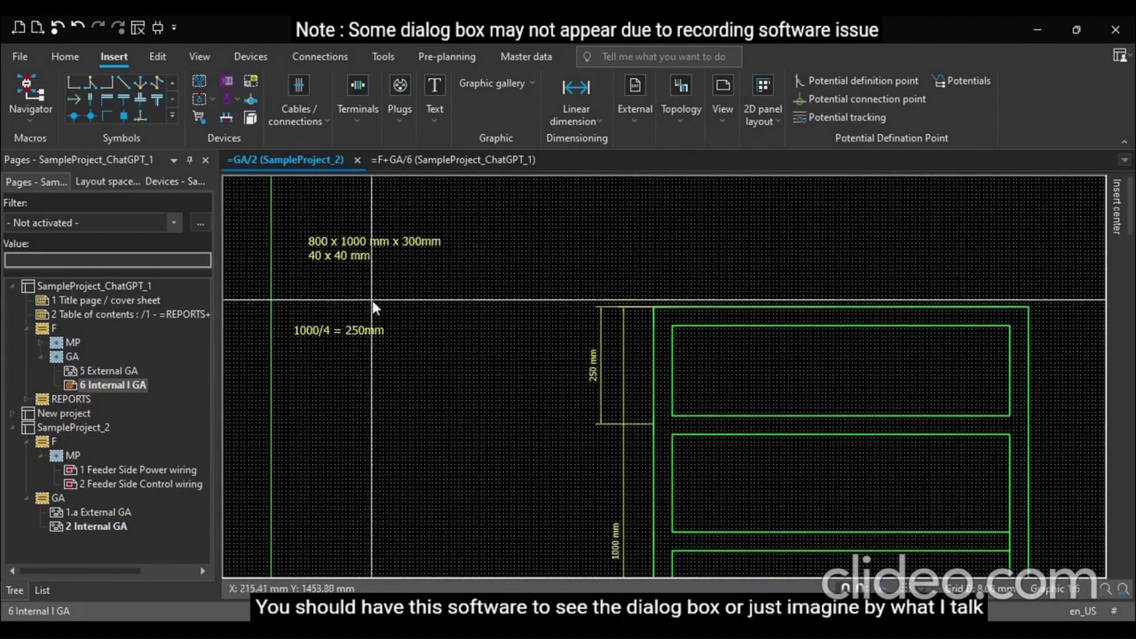
scroll(367, 303, "down", 1)
scroll(610, 252, "up", 1)
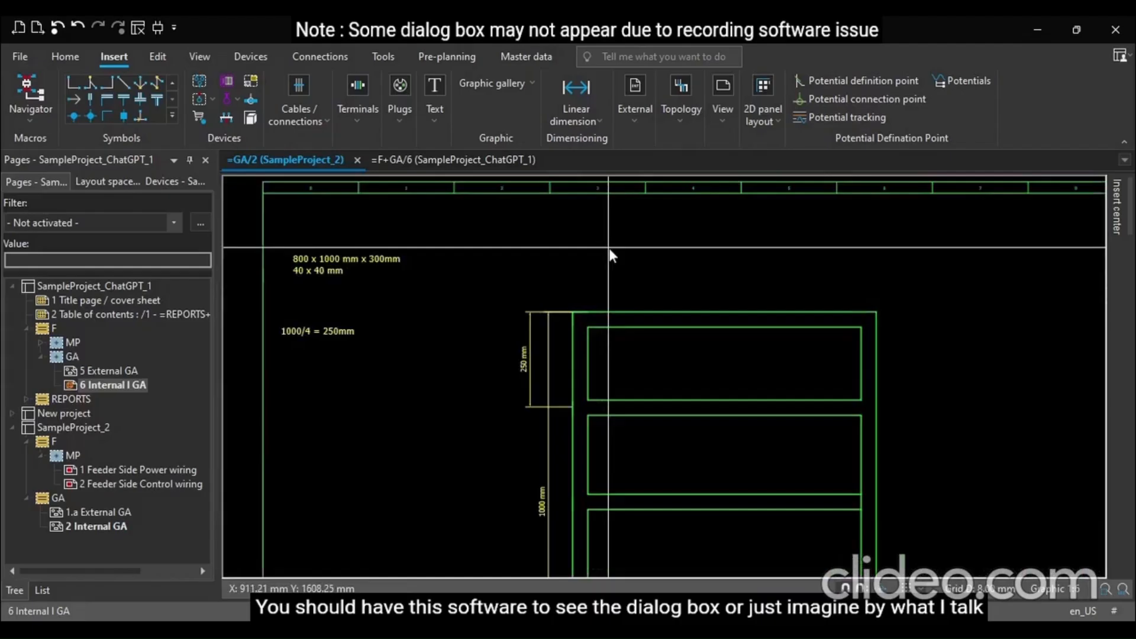
Draw a rectangle 800 mm wide and 300 mm high near the top of the enclosure using relative coordinates
key("r")
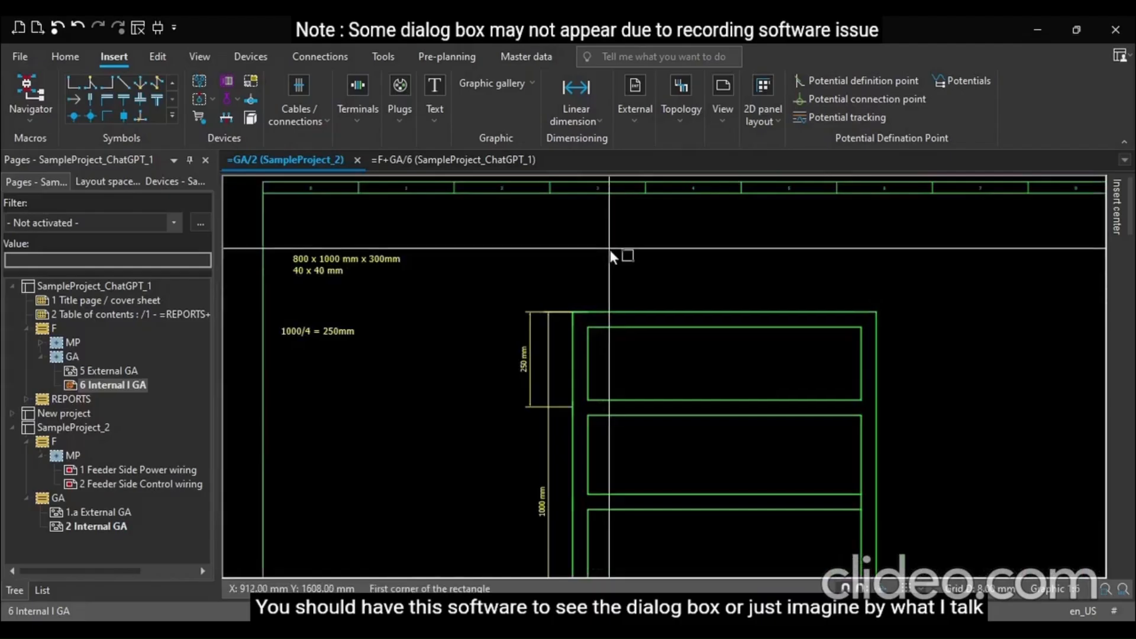
left_click(573, 238)
scroll(572, 238, "up", 1)
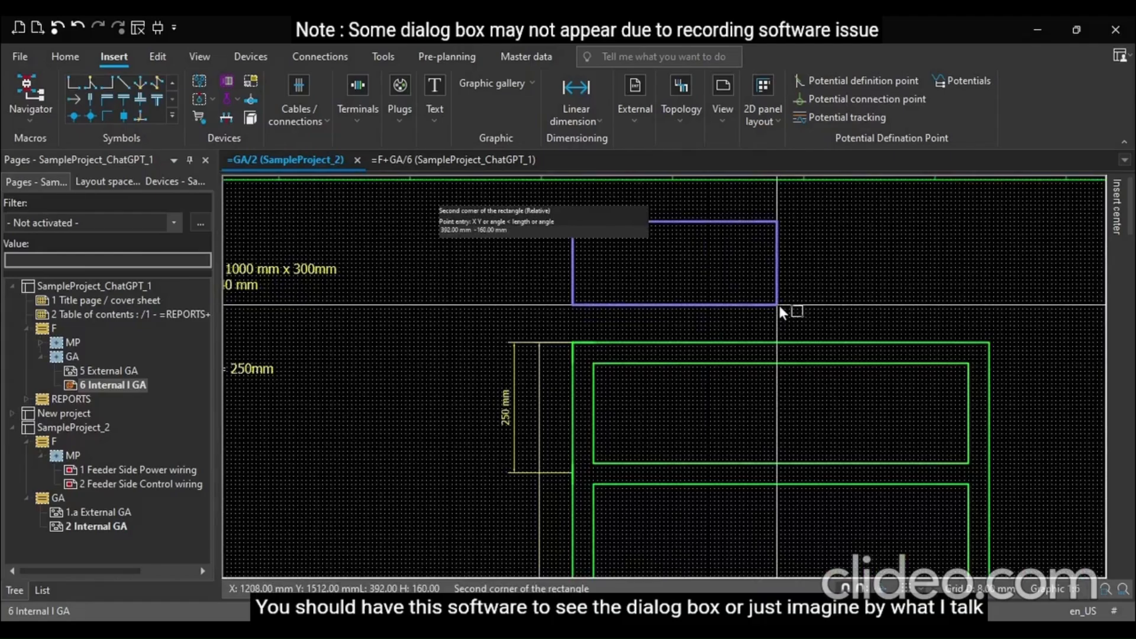
type("80")
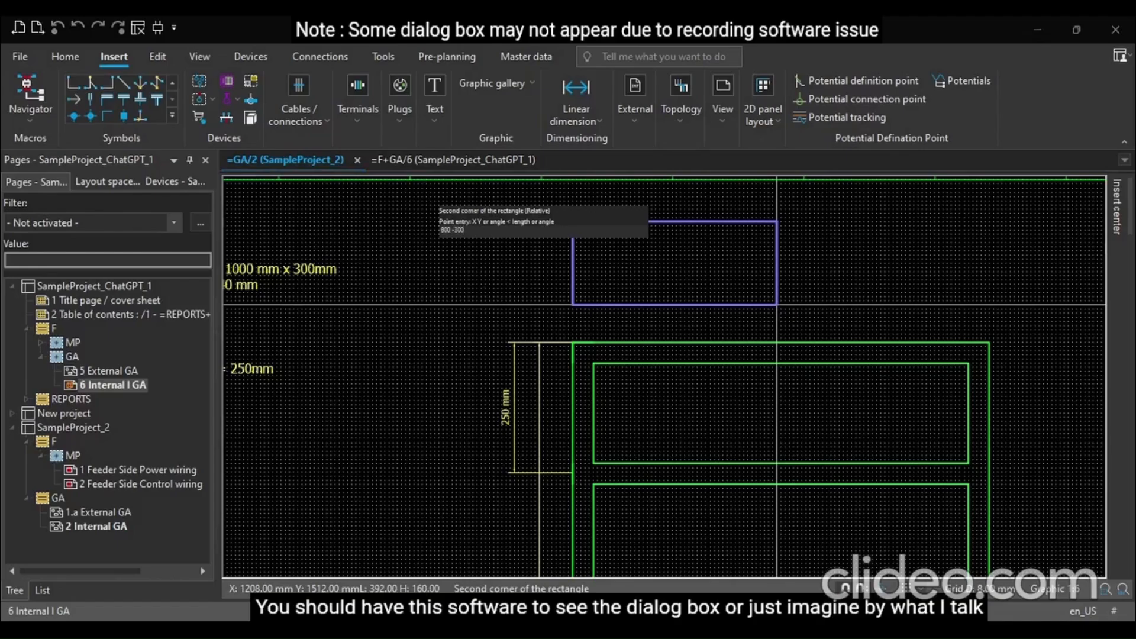
type("0 -300")
key("Return")
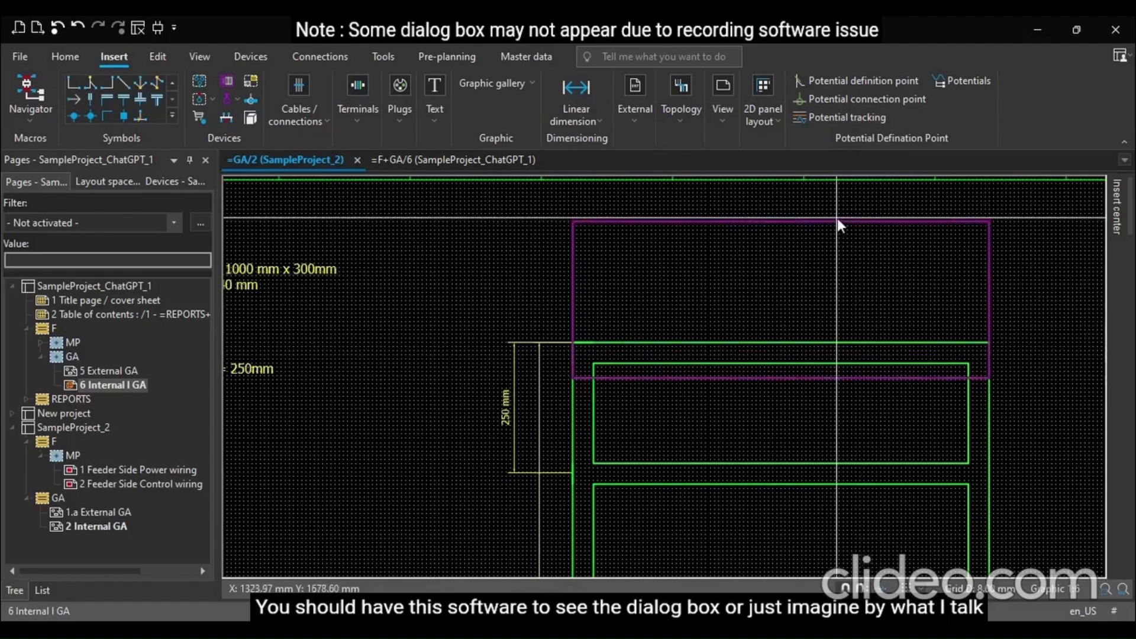
Open the new rectangle's properties and set its height to 200 mm
mouse_move(836, 218)
left_mouse_down()
mouse_move(832, 189)
mouse_move(843, 219)
mouse_move(847, 208)
left_mouse_up()
double_click(852, 245)
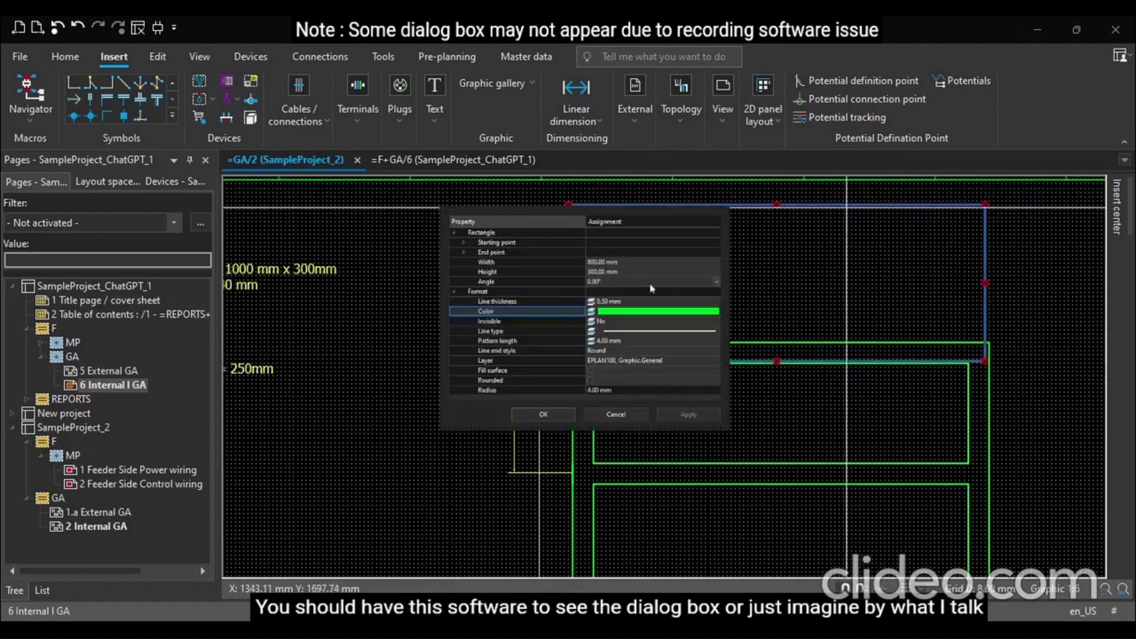
left_click(600, 272)
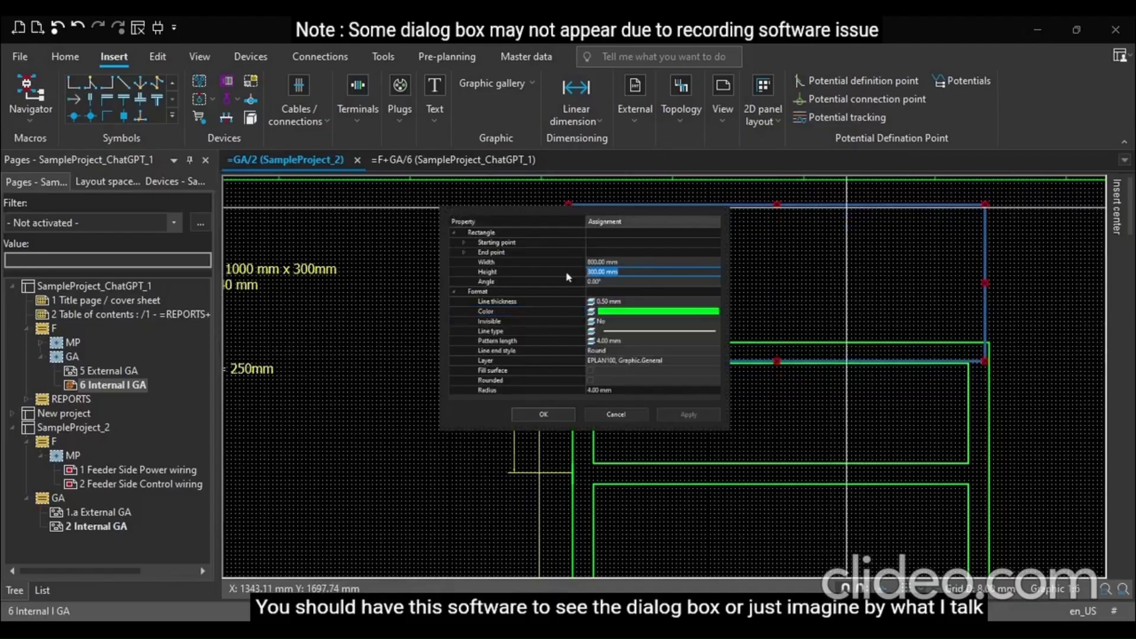
type("200")
key("Tab")
left_click(542, 414)
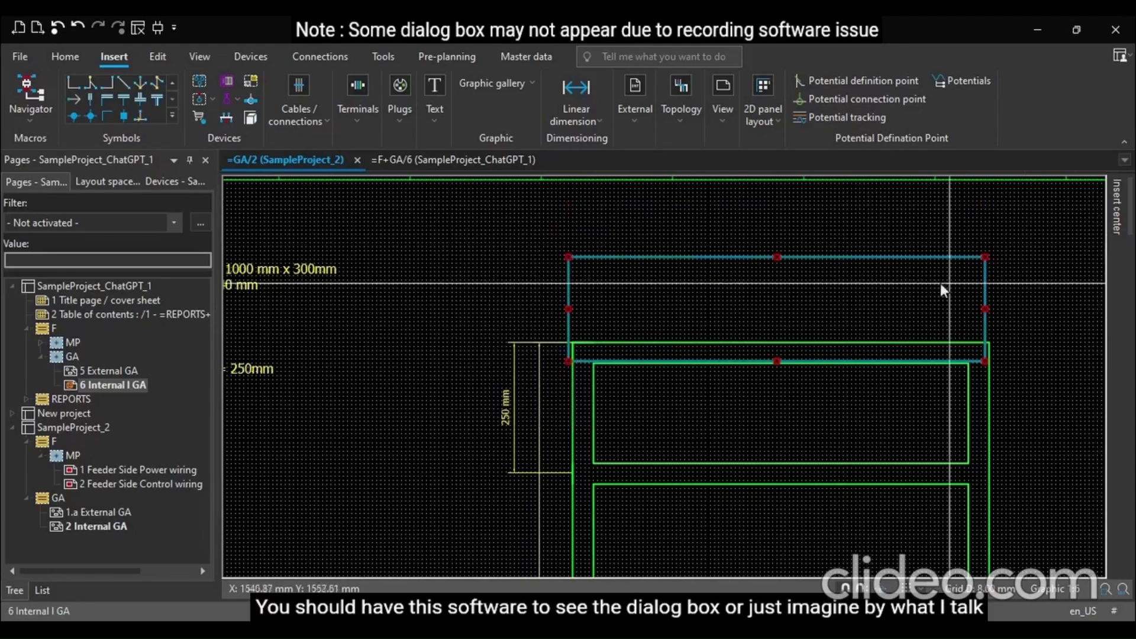
Move the rectangle up so it sits just above the enclosure outline
left_click_drag(899, 257, 897, 222)
scroll(449, 269, "down", 3)
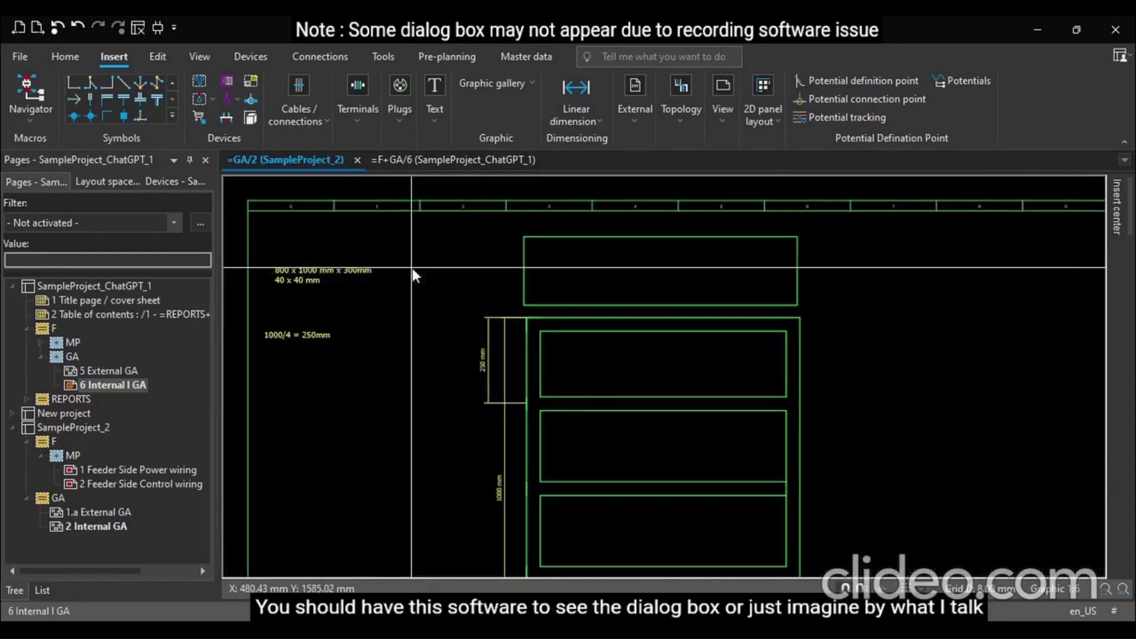
Edit the dimension note so its first line reads 800 x 1000 mm x 200mm
double_click(341, 275)
left_click(520, 255)
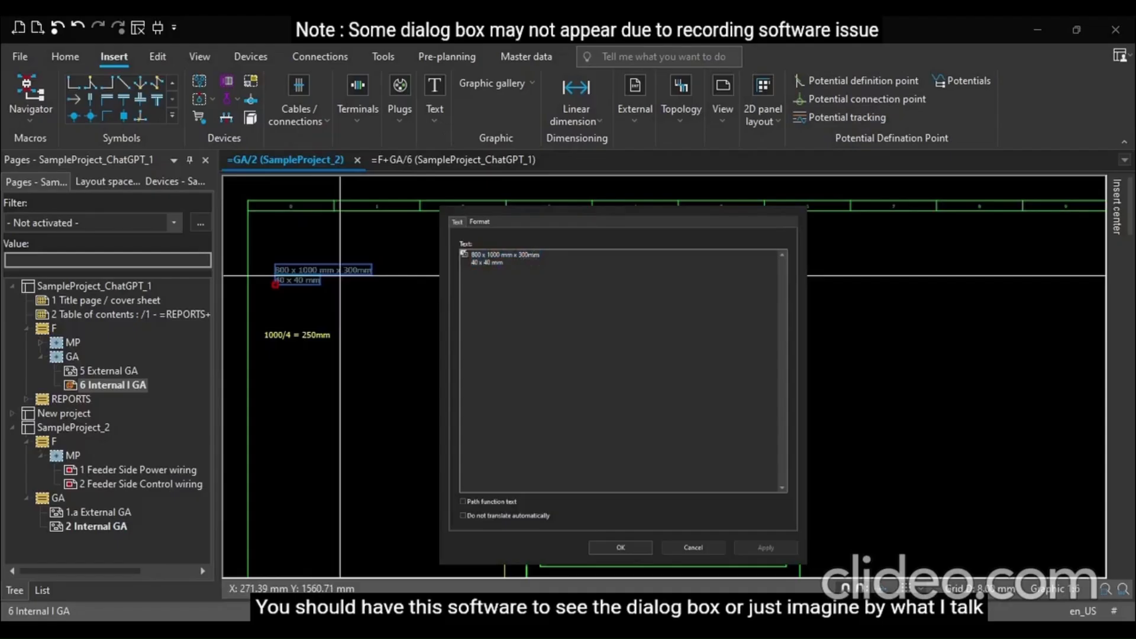
key("BackSpace")
type("2")
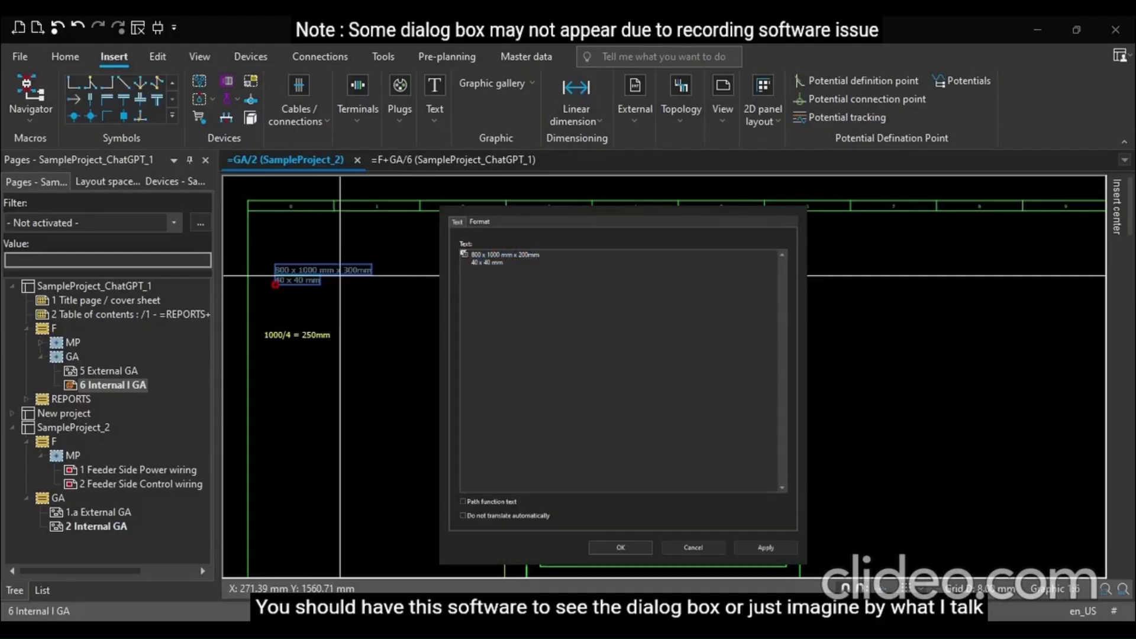
left_click(620, 547)
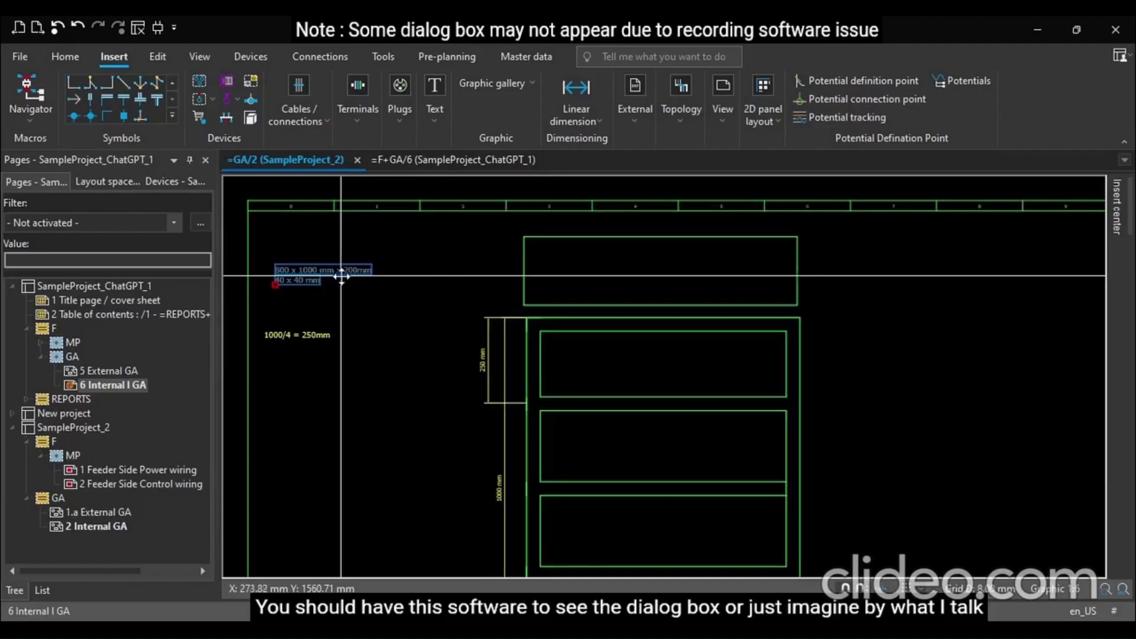
Add a linear dimension of the top rectangle's 800 mm width above it
scroll(376, 314, "up", 1)
left_click(375, 314)
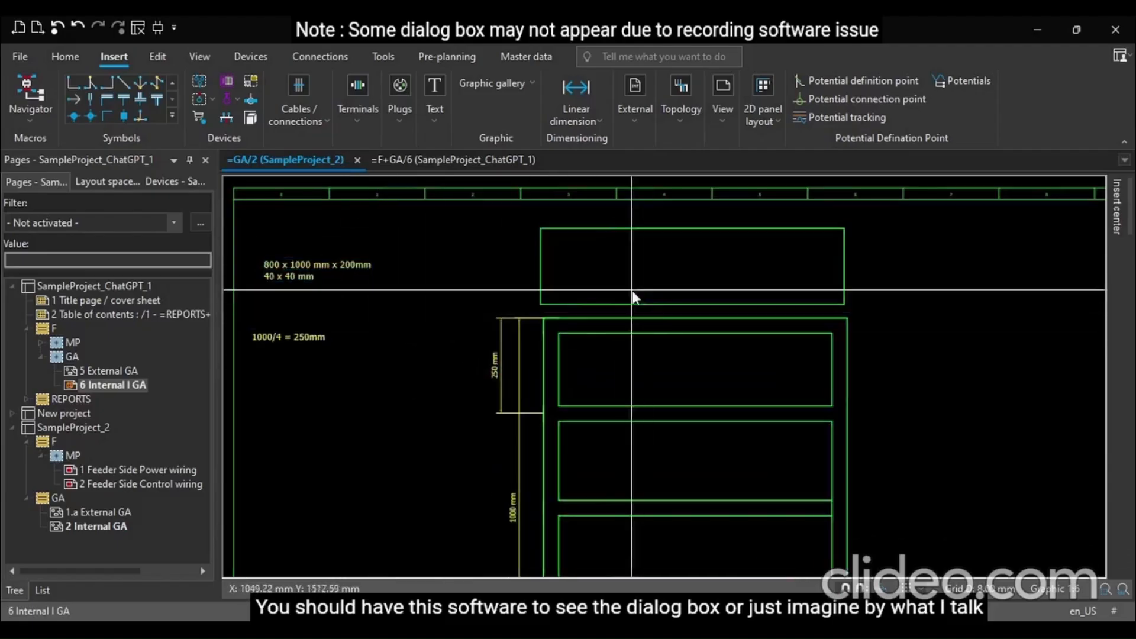
scroll(545, 241, "up", 4)
scroll(545, 240, "up", 1)
left_click(576, 97)
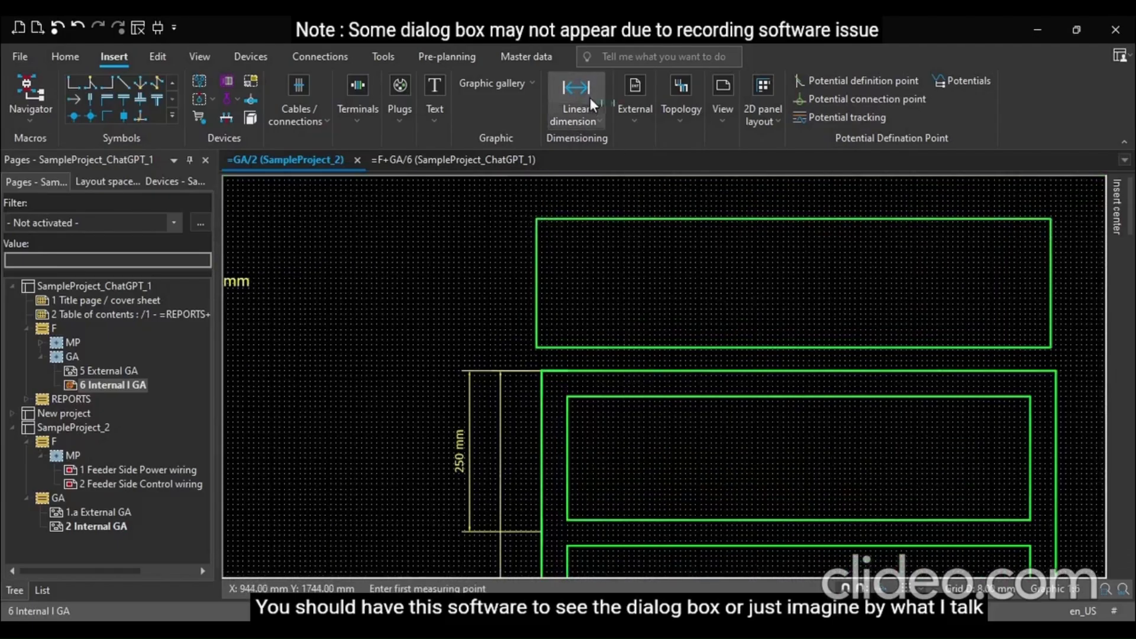
left_click(536, 219)
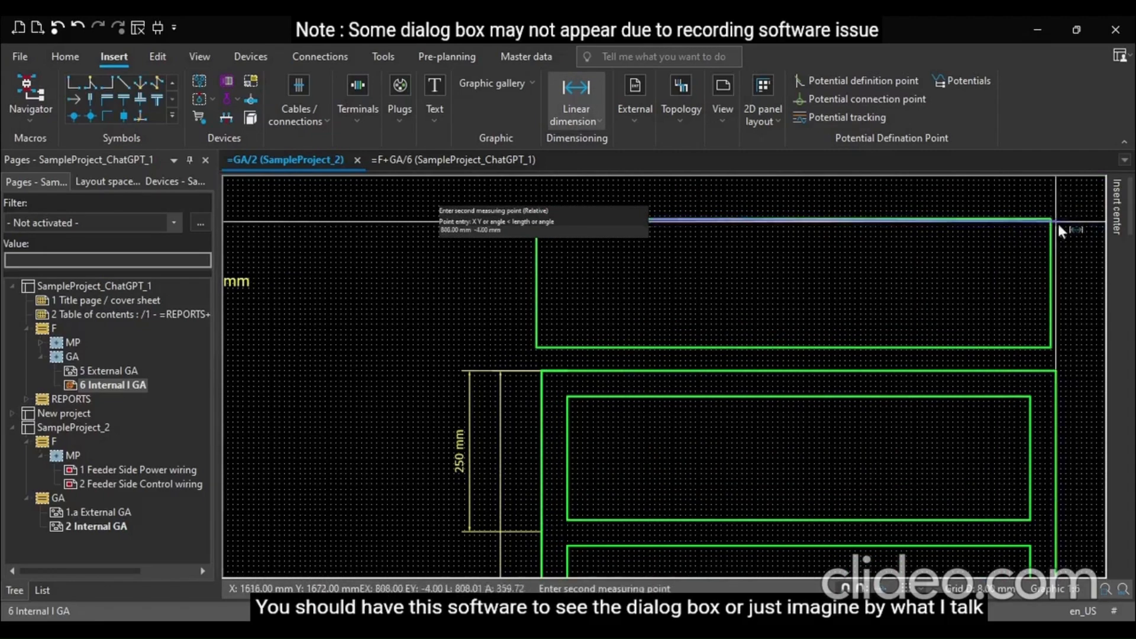
left_click(1051, 220)
left_click(1052, 196)
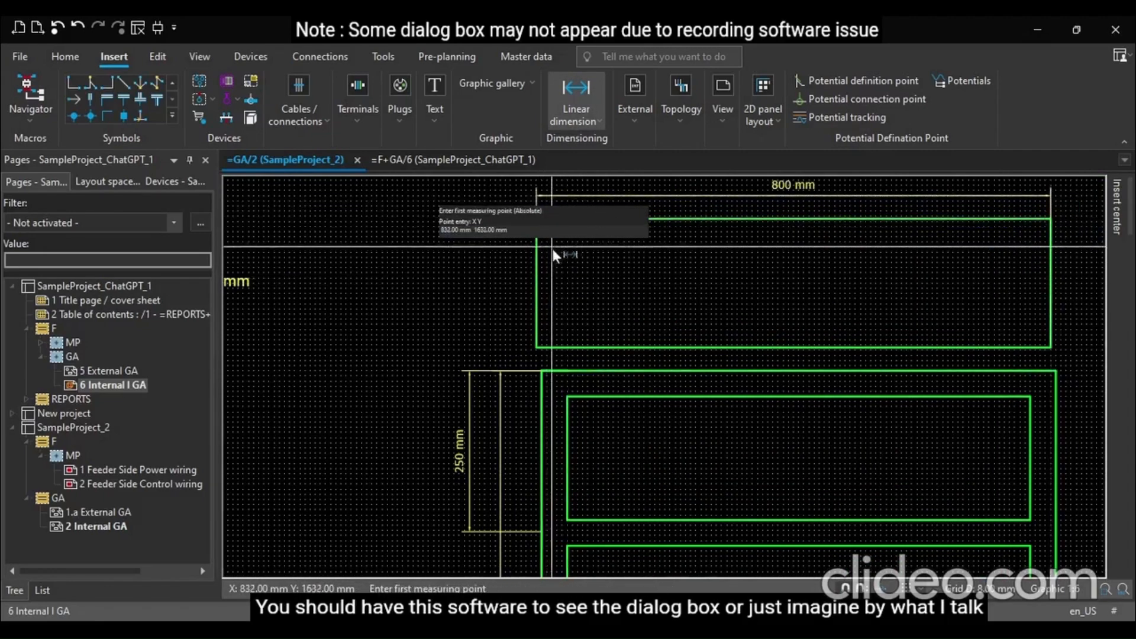
Add a linear dimension of the top rectangle's 200 mm height on its side, then exit the command
left_click(536, 219)
left_click(536, 348)
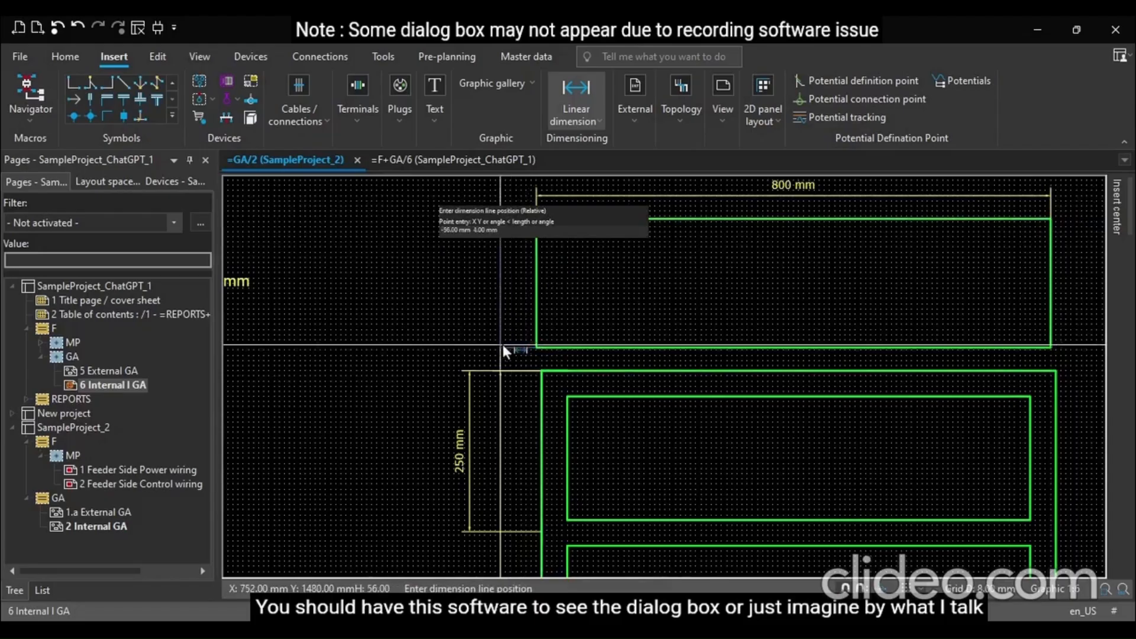
left_click(469, 336)
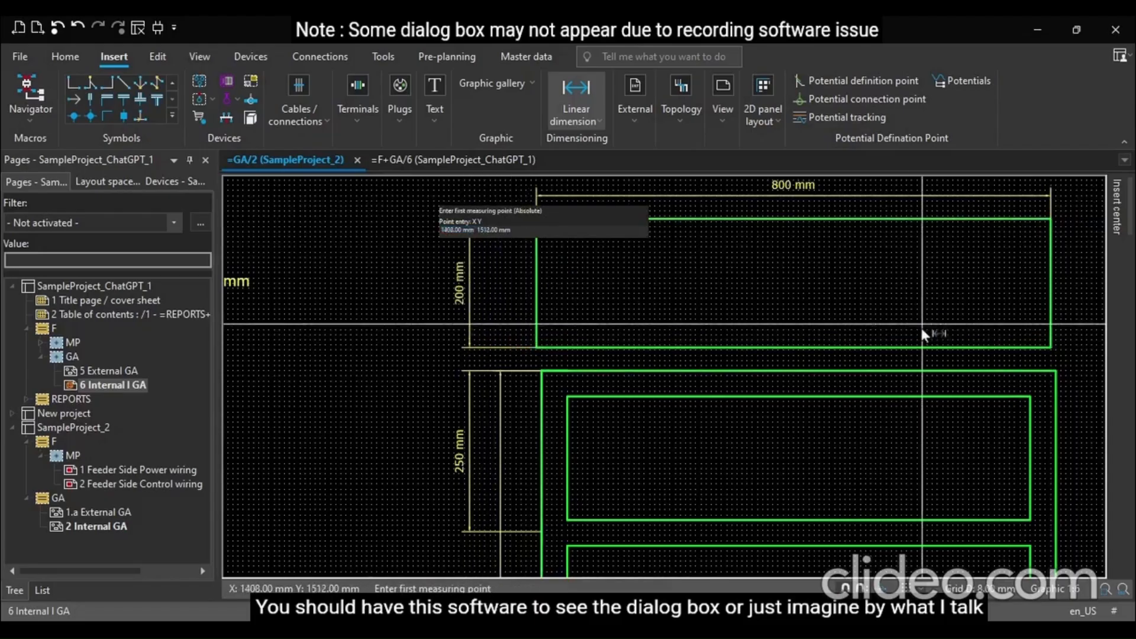
key("Escape")
Zoom and pan across the internal GA layout to review the drawing and its dimensions
scroll(351, 232, "down", 3)
scroll(313, 233, "down", 6)
scroll(763, 431, "up", 3)
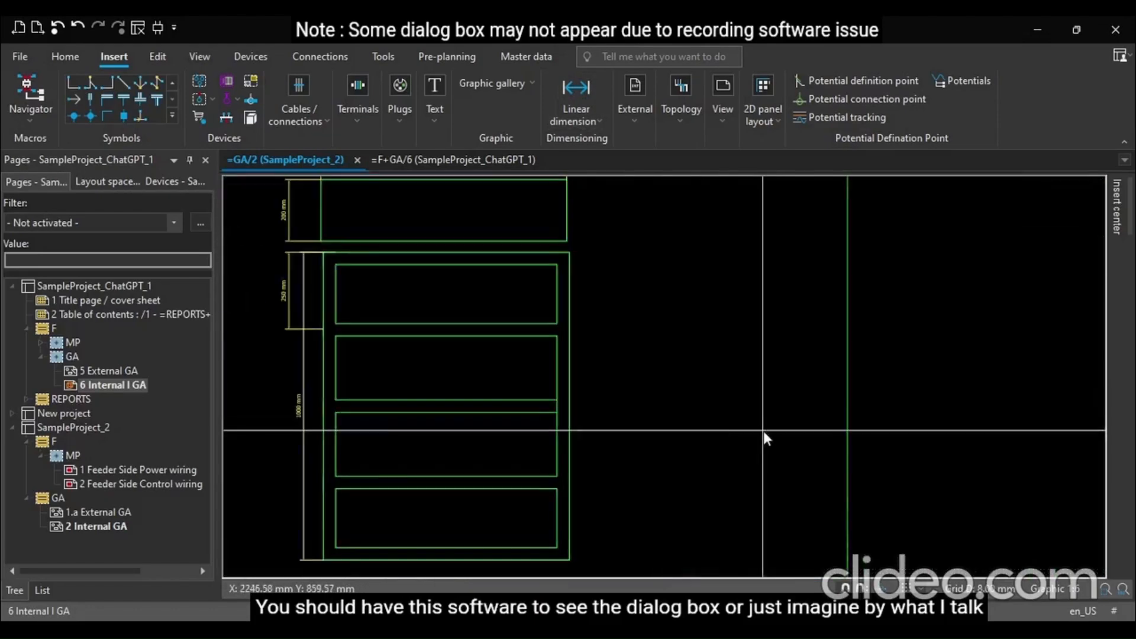
scroll(698, 412, "down", 4)
scroll(697, 416, "up", 3)
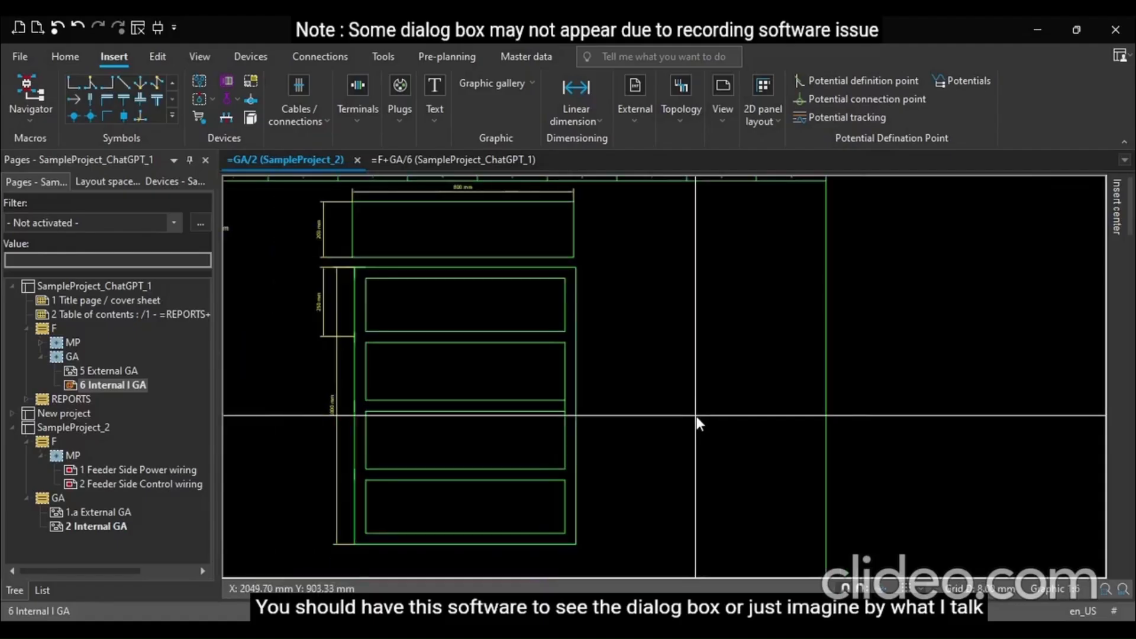
scroll(711, 337, "down", 1)
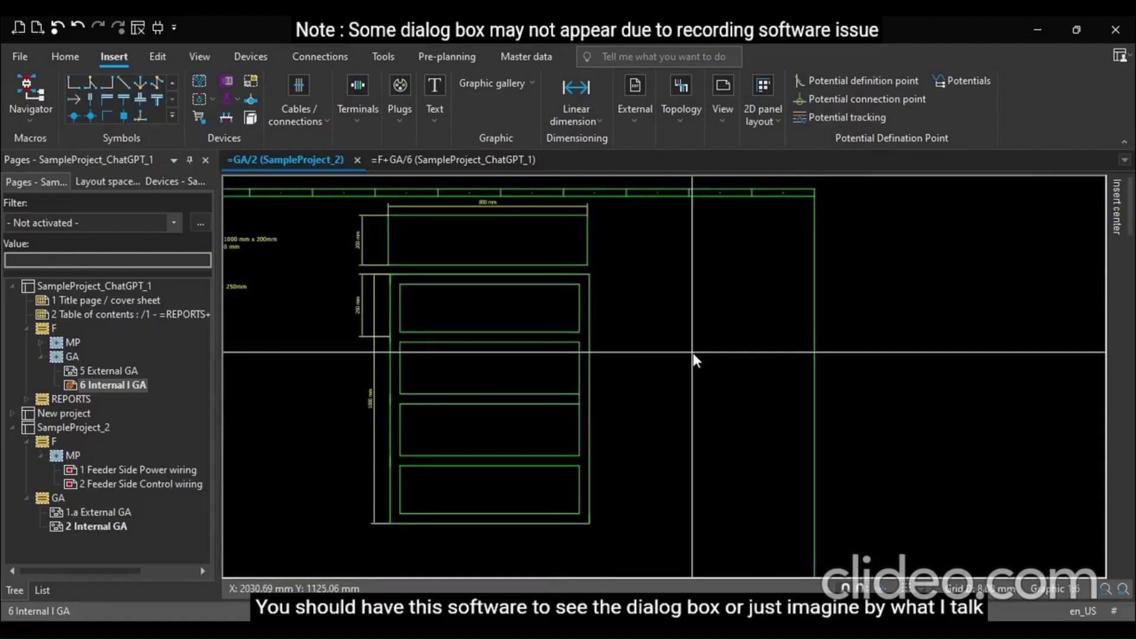
scroll(390, 308, "up", 4)
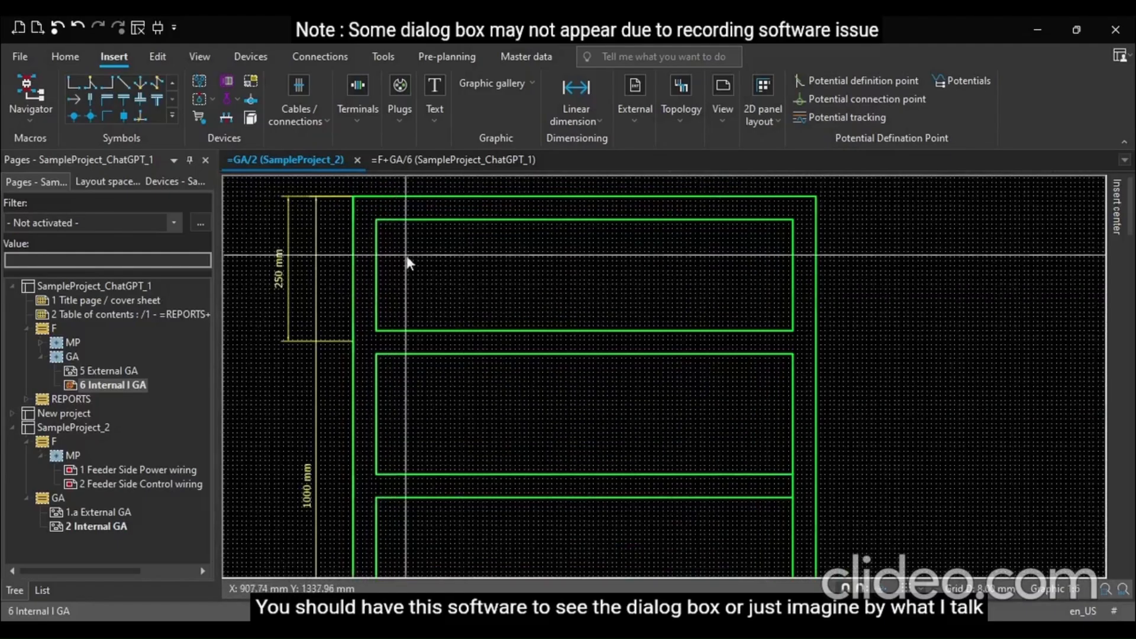
scroll(684, 463, "down", 3)
scroll(689, 452, "up", 3)
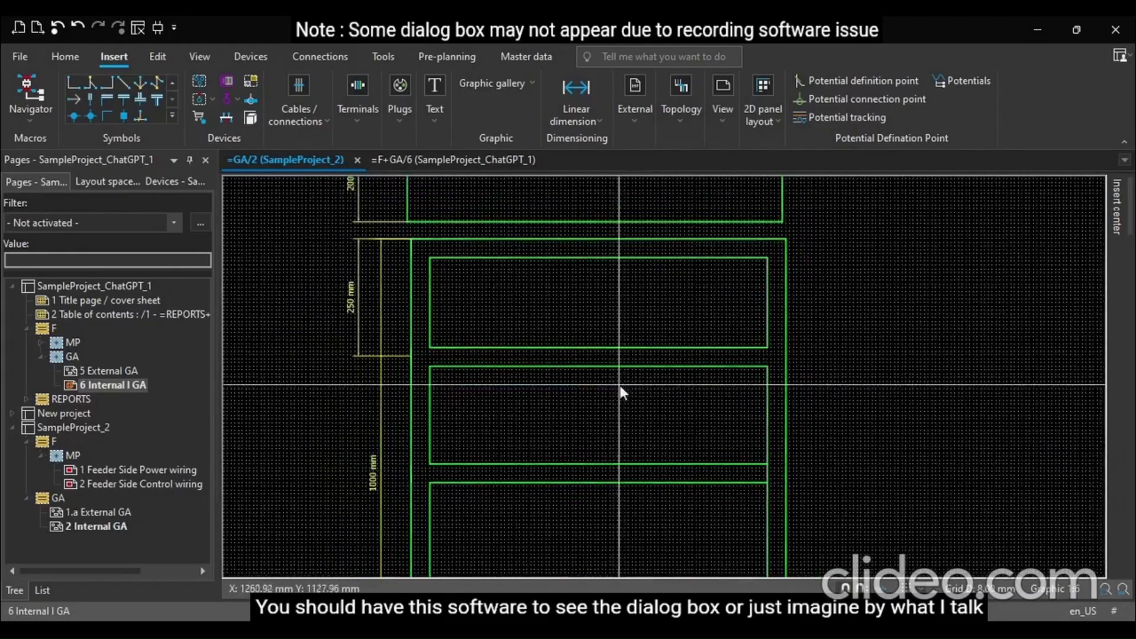
scroll(619, 385, "down", 1)
scroll(597, 363, "down", 8, "ctrl")
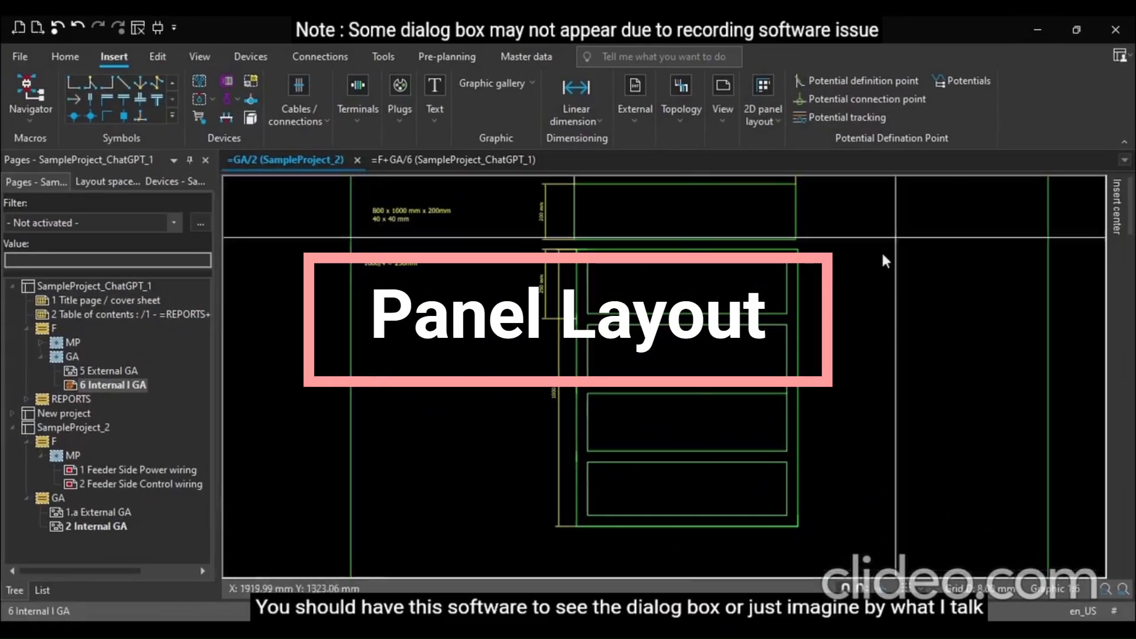
scroll(687, 476, "down", 2)
scroll(682, 236, "up", 2)
scroll(594, 225, "up", 3)
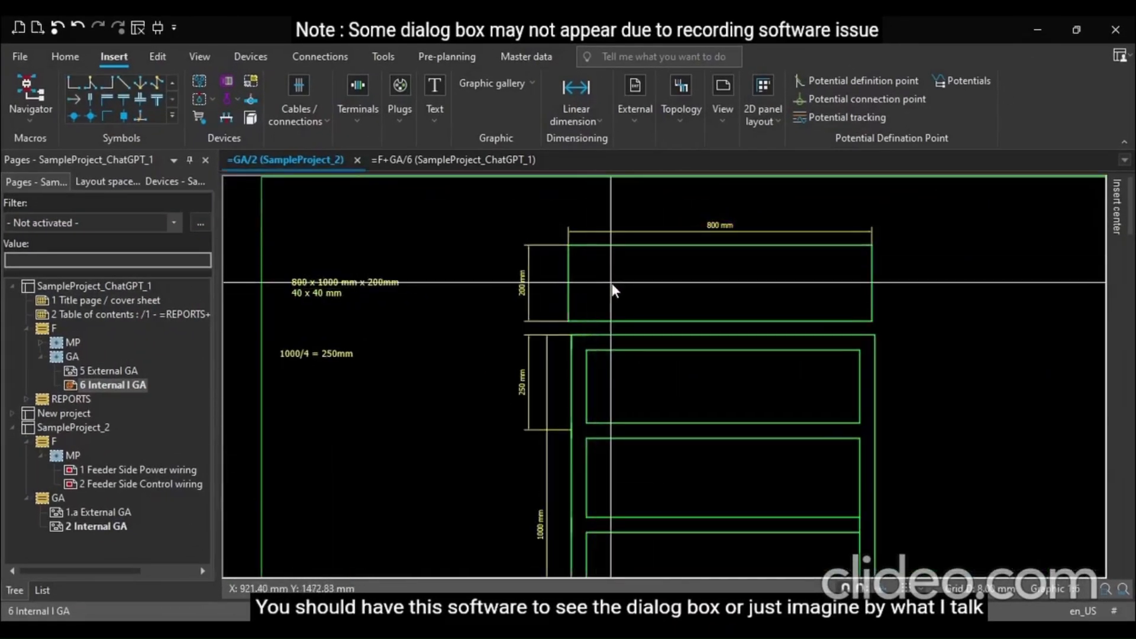
scroll(612, 283, "down", 1)
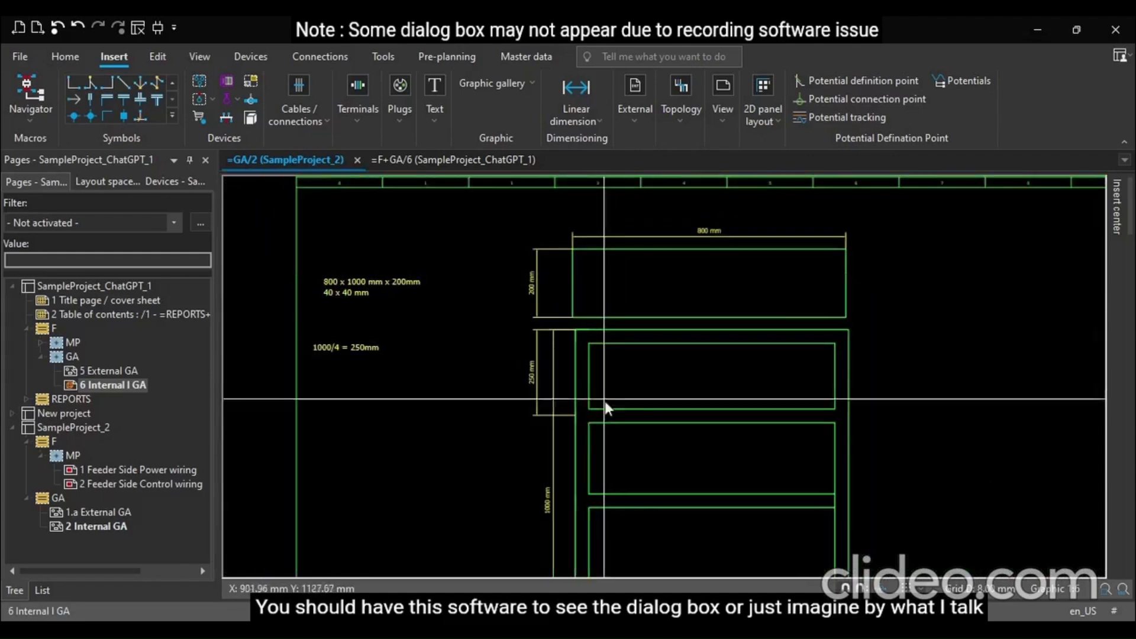
scroll(625, 387, "up", 3)
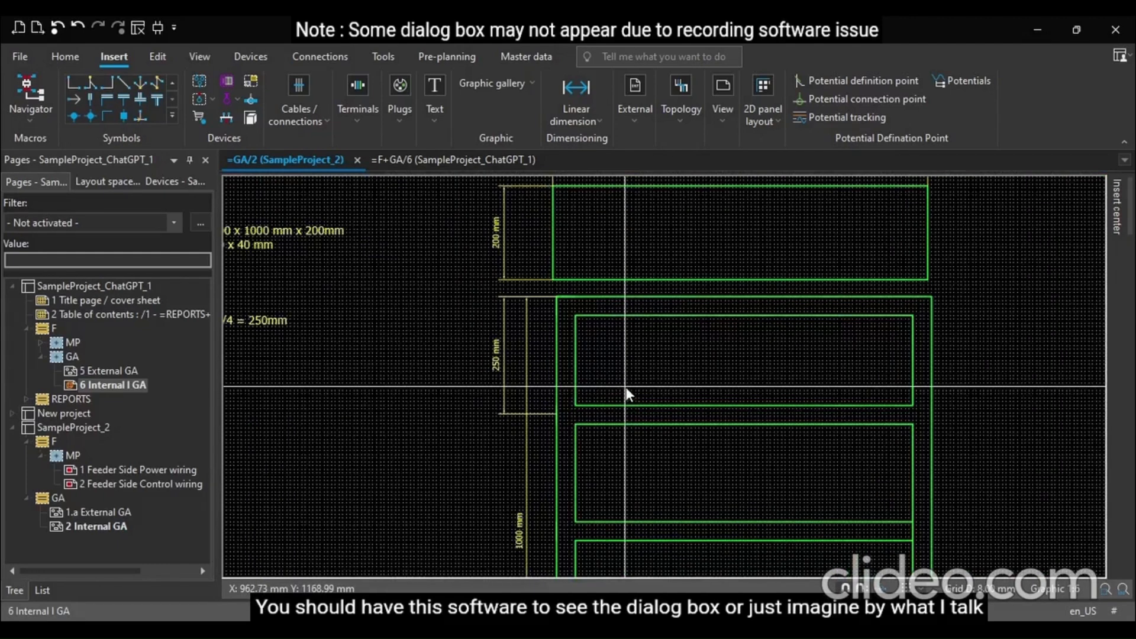
scroll(771, 370, "down", 1)
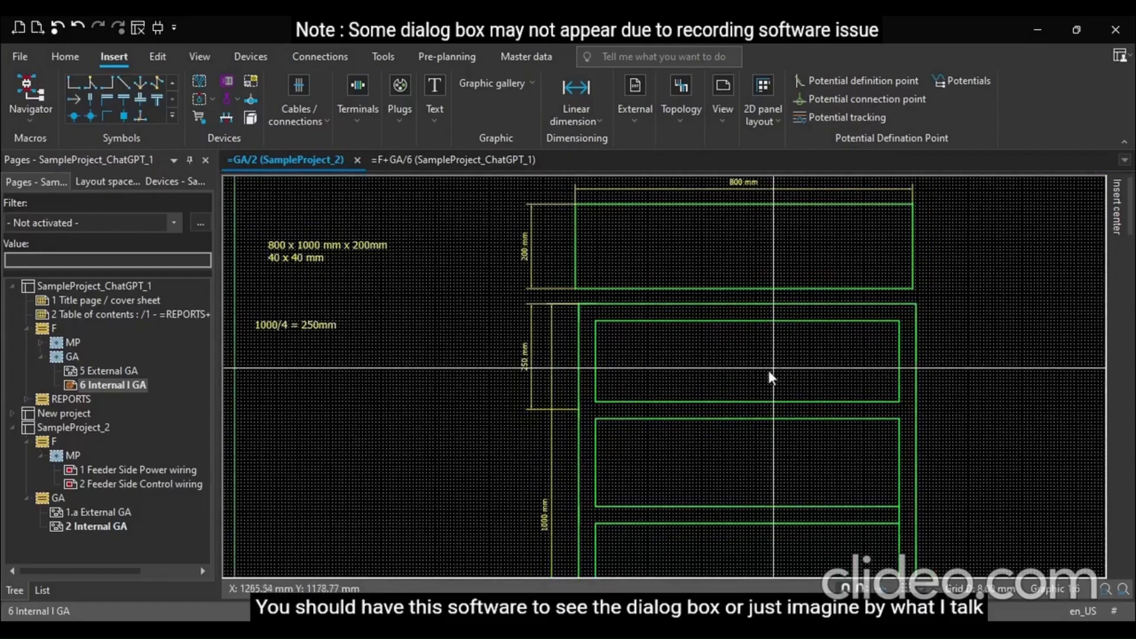
Create a new page after Internal GA in SampleProject_2 with the description Internal GA_2
left_click(7, 284)
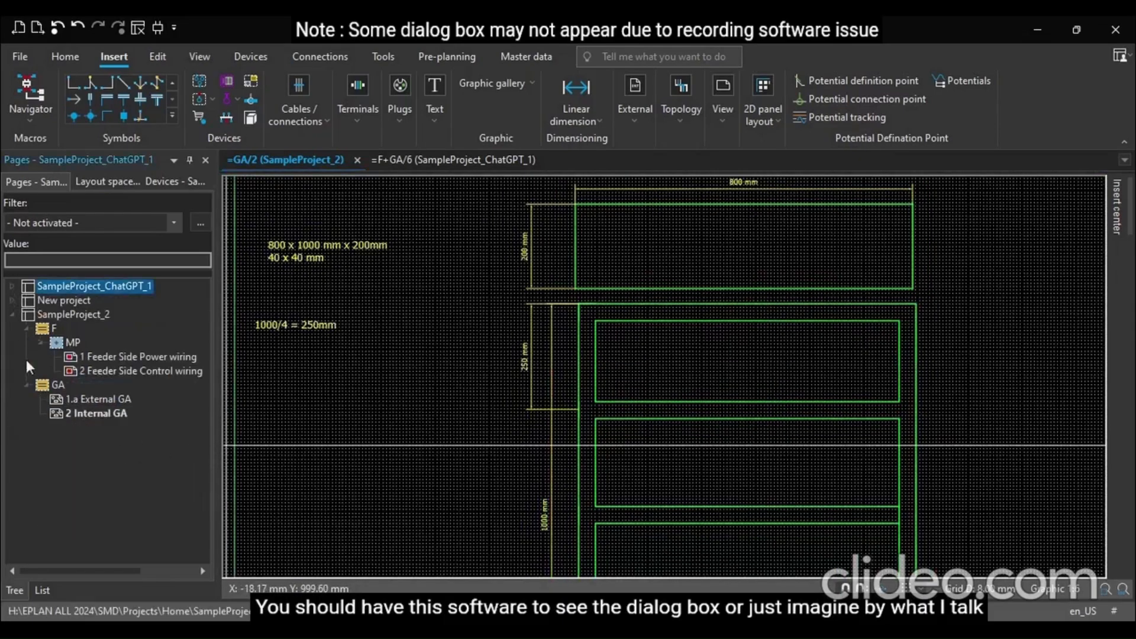
left_click(92, 413)
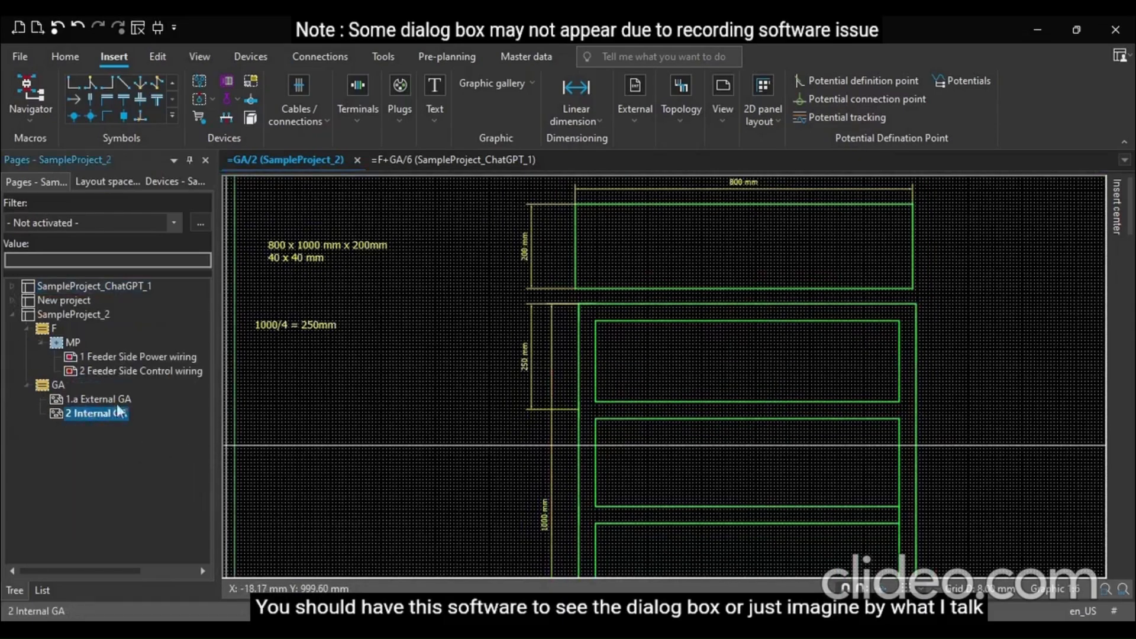
key("ctrl+n")
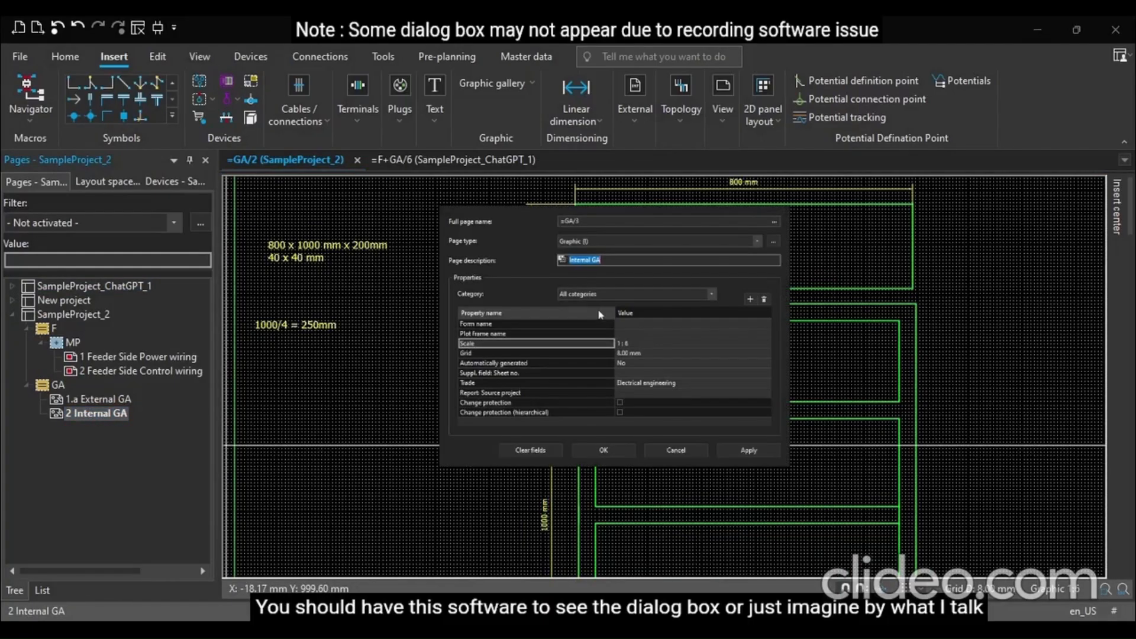
left_click(618, 261)
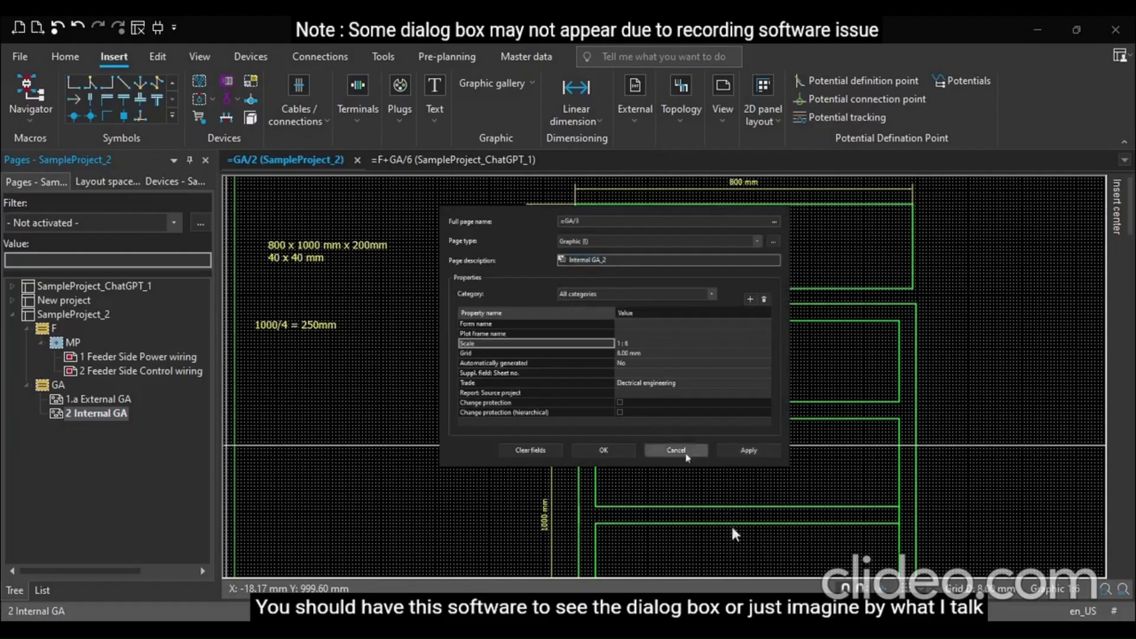
left_click(603, 449)
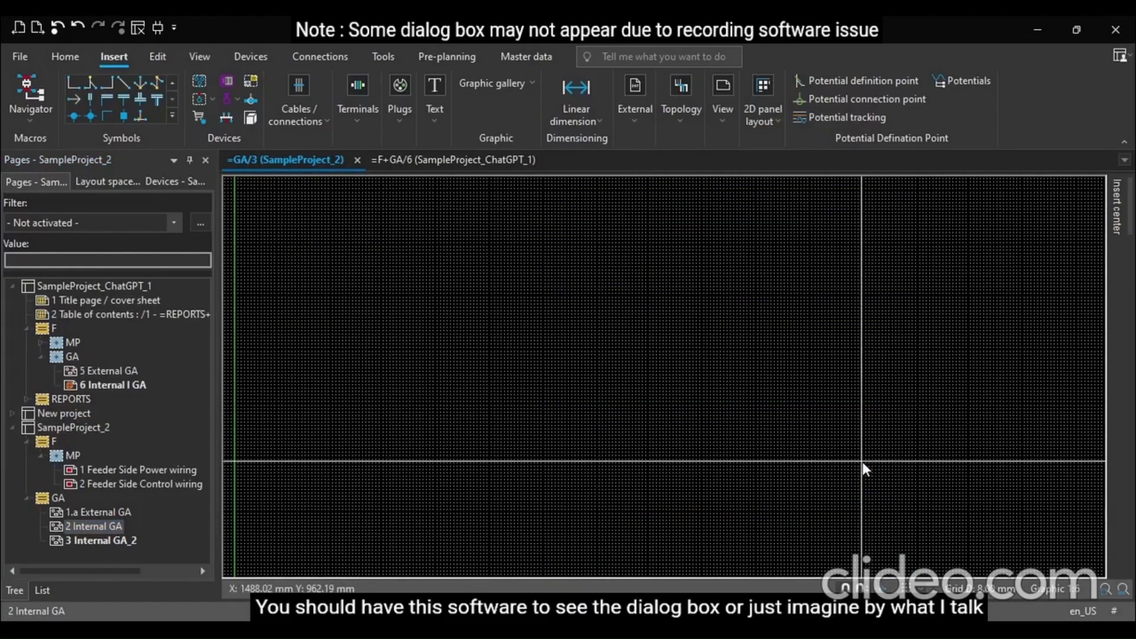
scroll(870, 454, "down", 2)
scroll(871, 454, "up", 1)
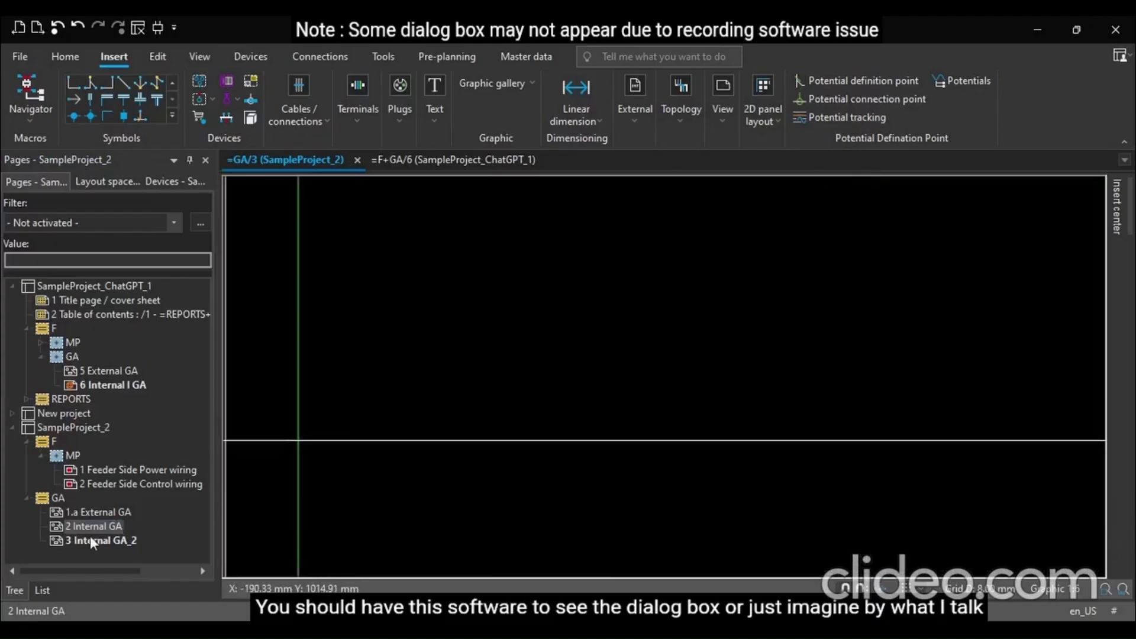
Copy the entire Internal GA drawing and paste it onto the Internal GA_2 page
left_click(100, 524)
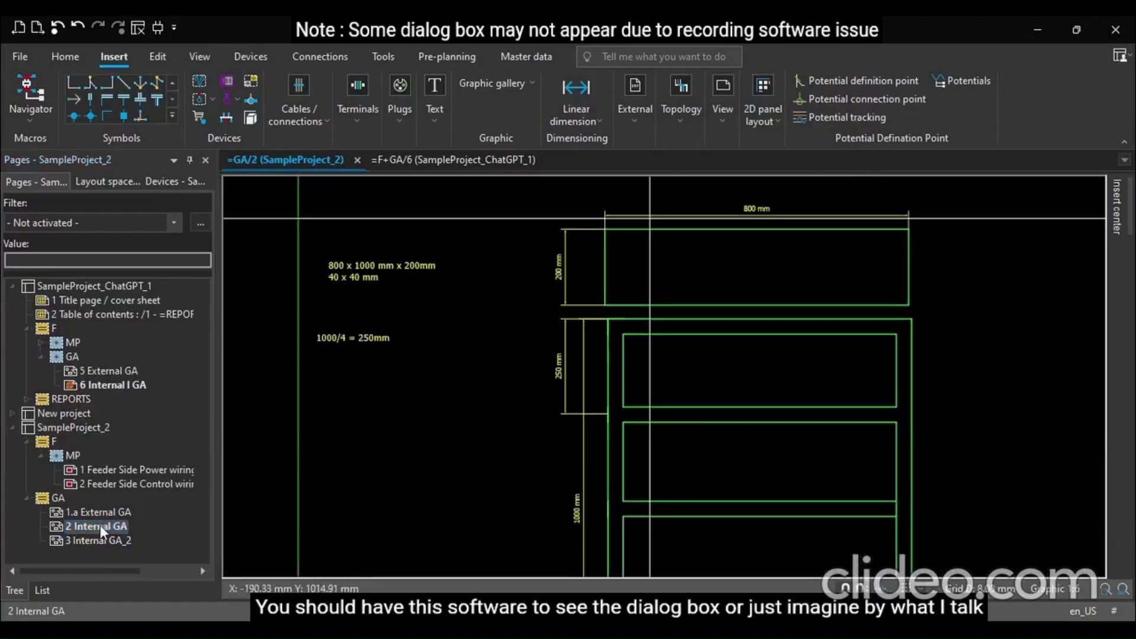
key("ctrl+a")
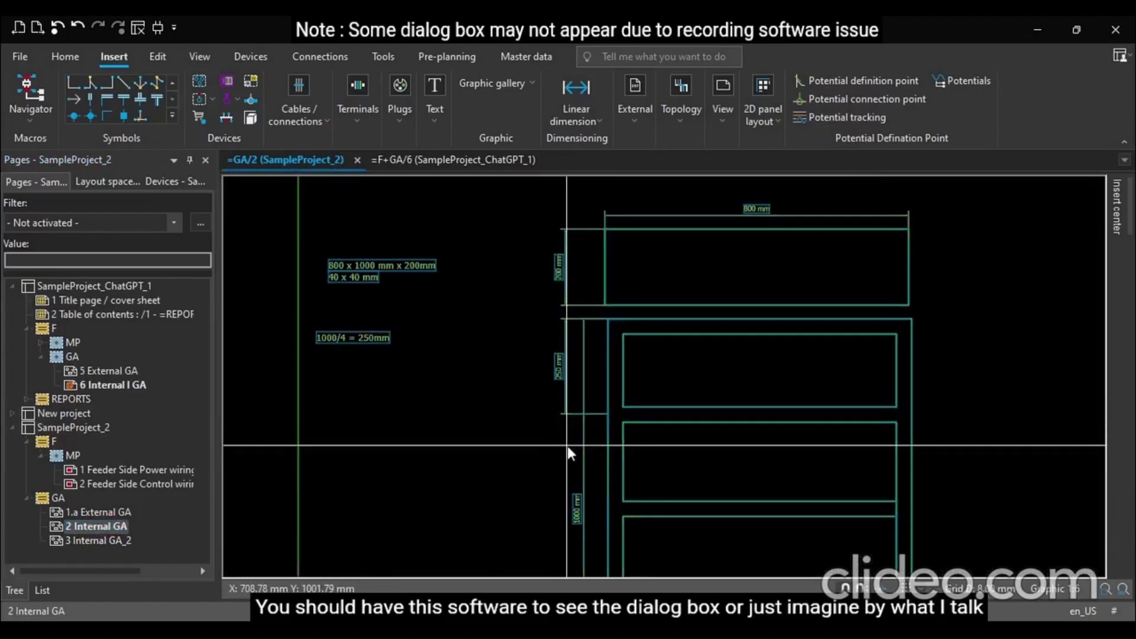
key("ctrl+c")
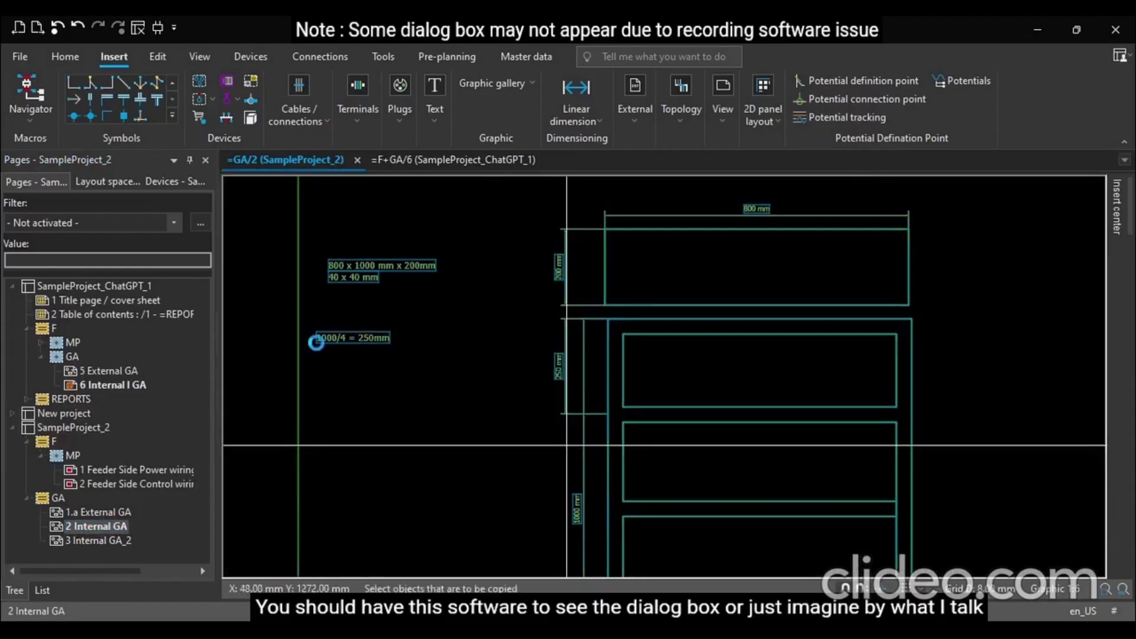
left_click(101, 540)
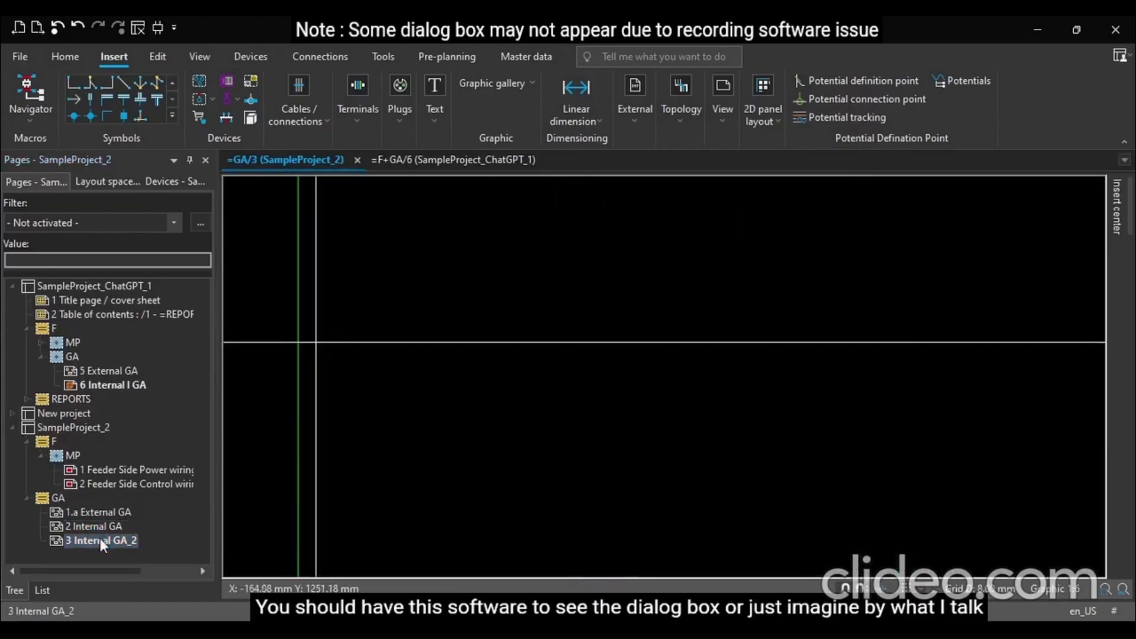
key("ctrl+v")
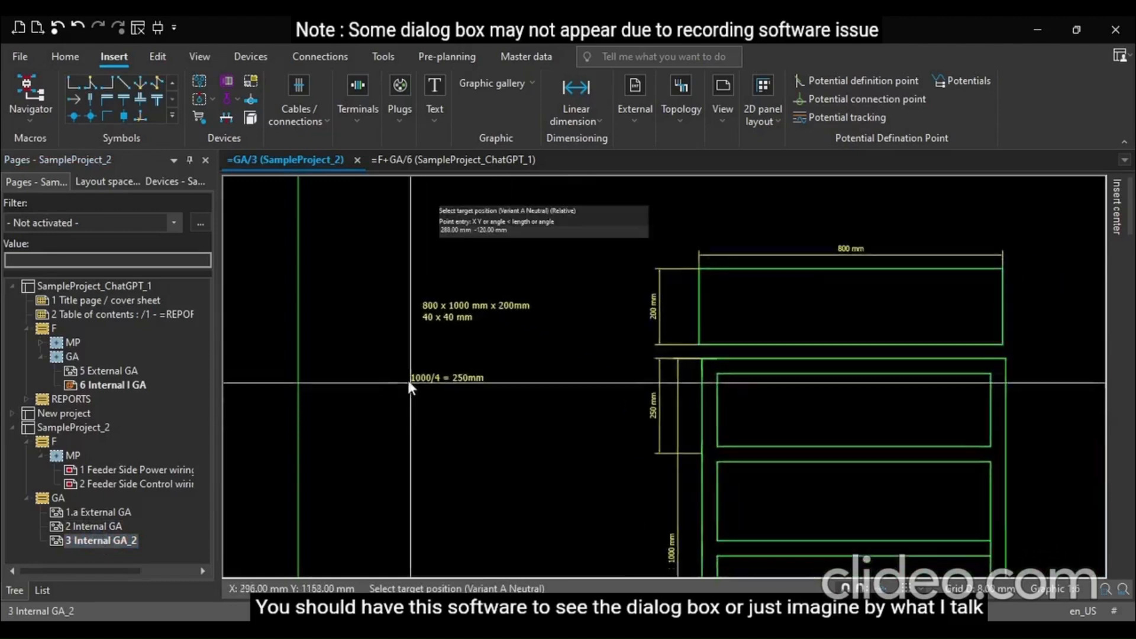
left_click(325, 338)
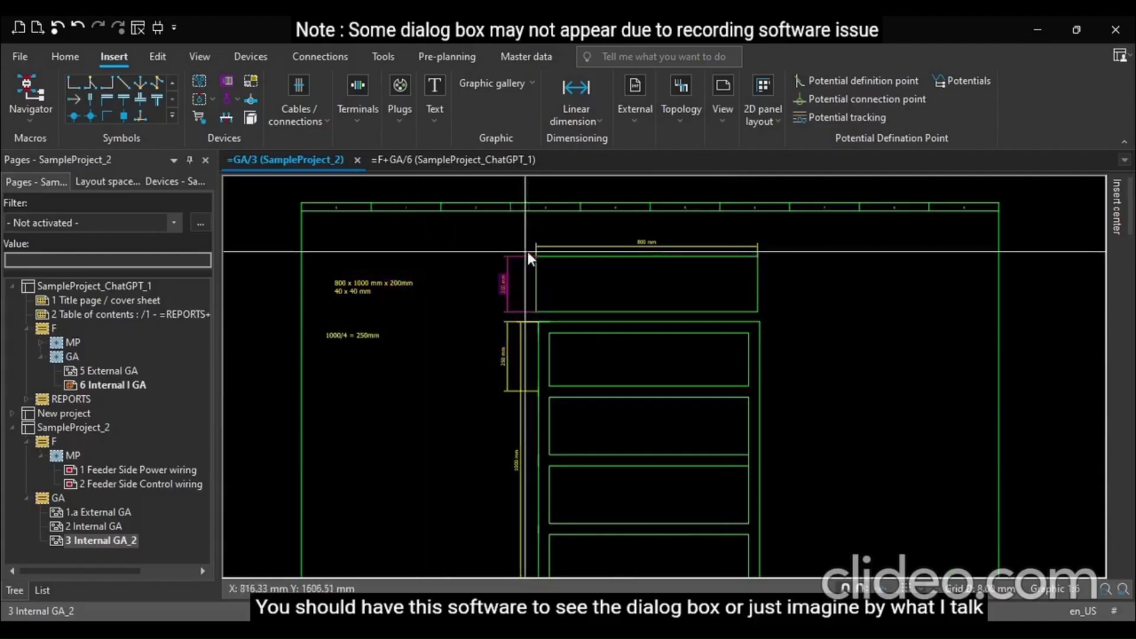
Delete the pasted top rectangle with its dimensions and the two vertical dimensions beside the enclosure
left_click_drag(481, 226, 835, 318)
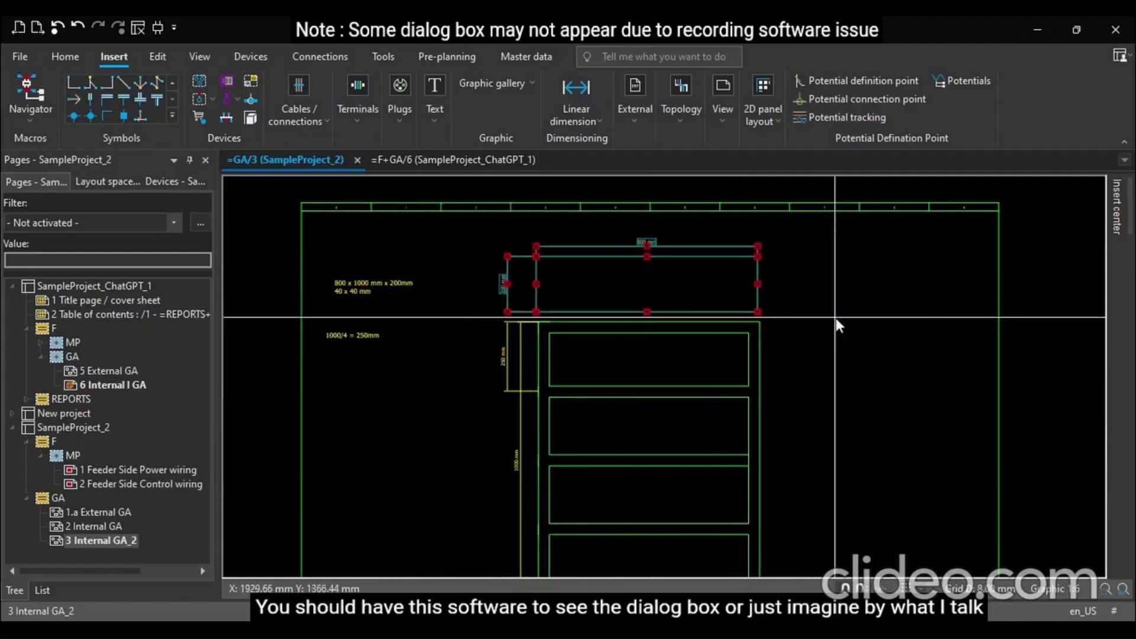
key("Delete")
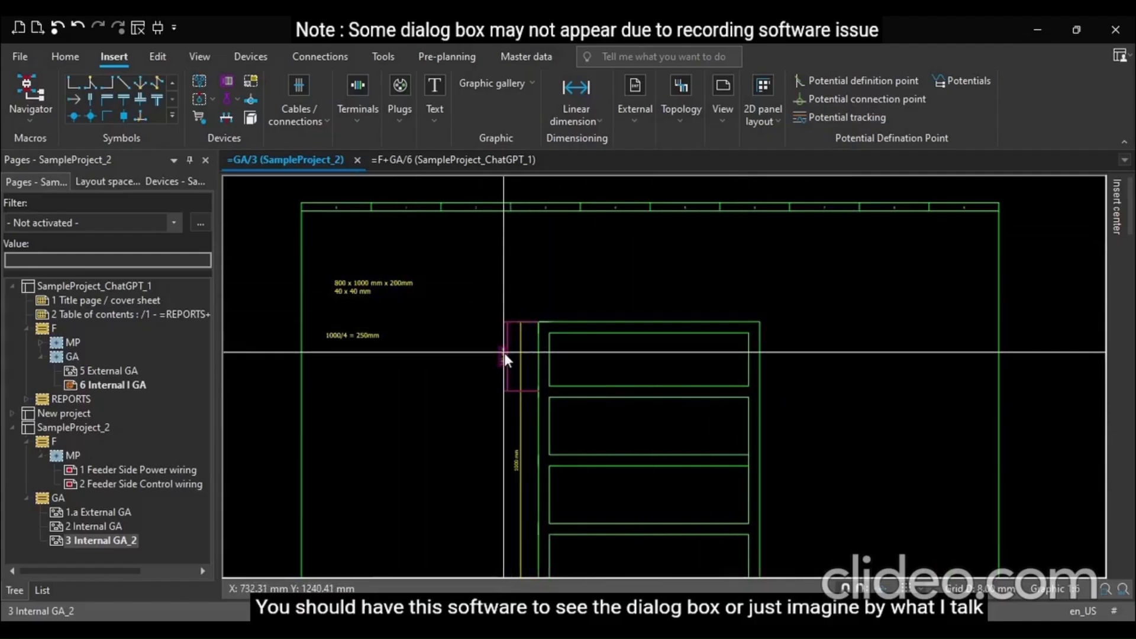
left_click(501, 367)
key("Delete")
left_click(521, 394)
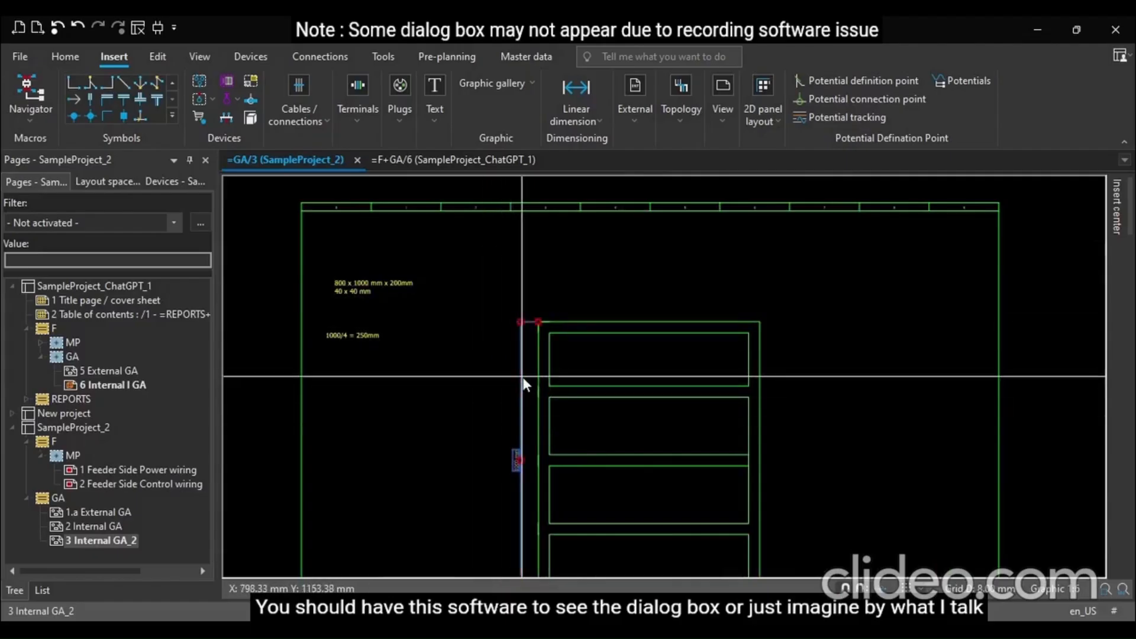
key("Delete")
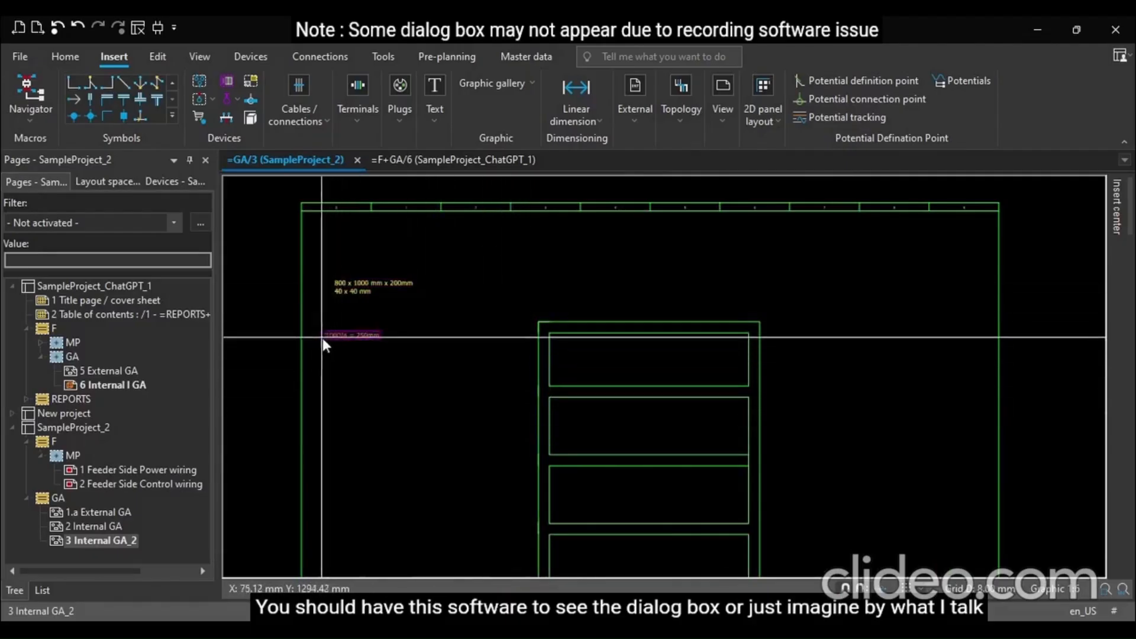
Move the "1000/4 = 250mm" note up beneath the other size notes
left_click_drag(315, 318, 372, 307)
left_click(373, 307)
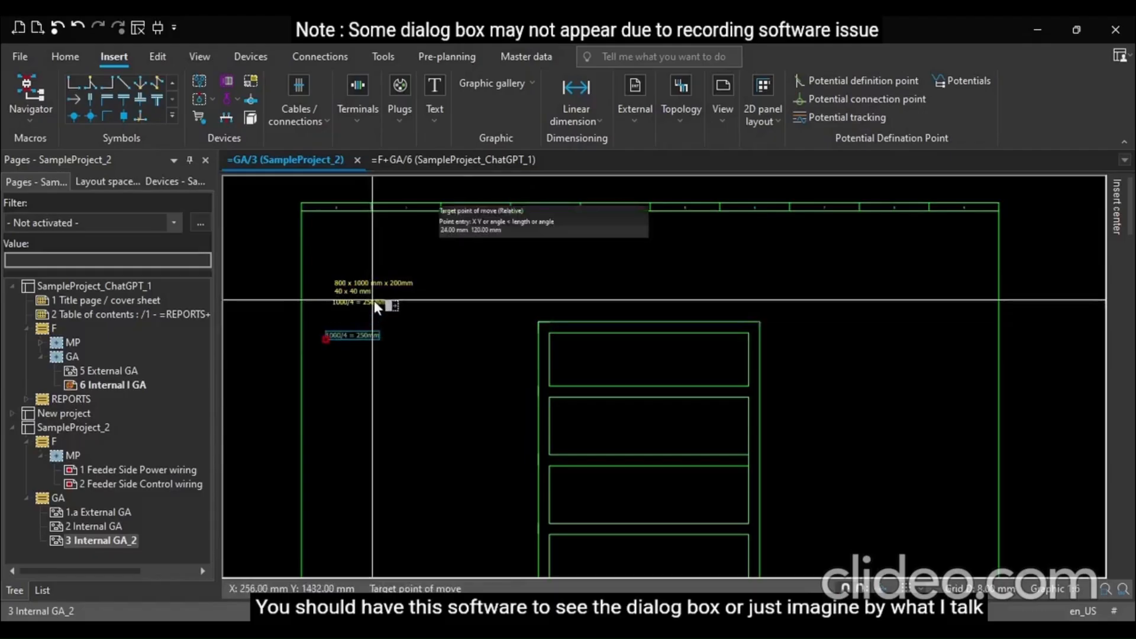
Draw horizontal divider lines across the middle of the first two compartments
scroll(463, 294, "down", 1)
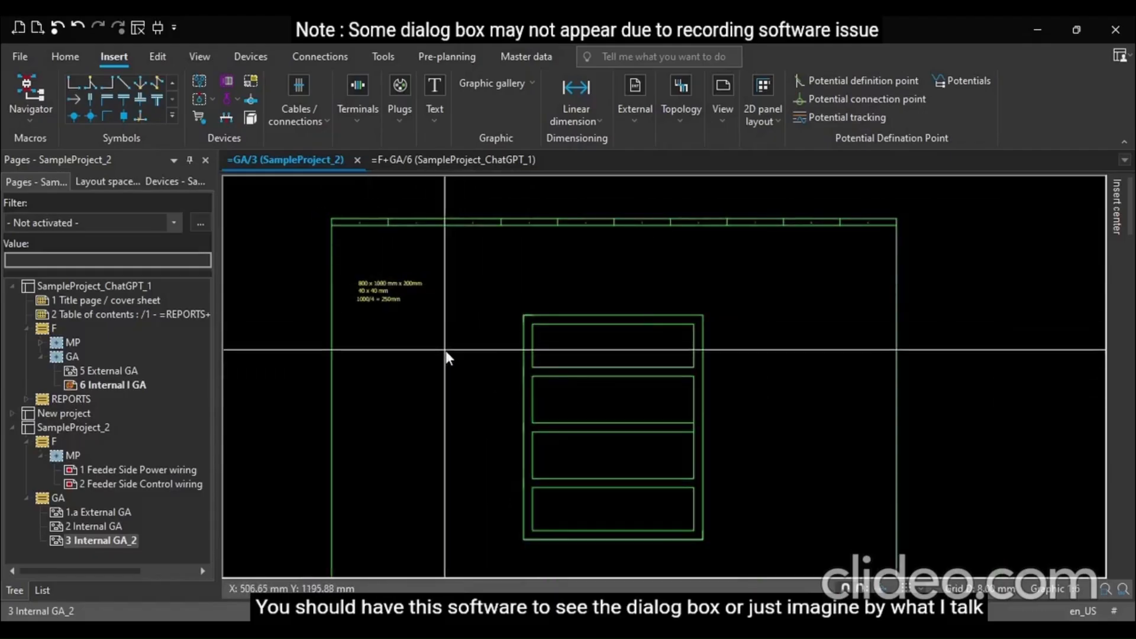
scroll(517, 431, "down", 1)
scroll(497, 308, "up", 3)
scroll(568, 345, "up", 2)
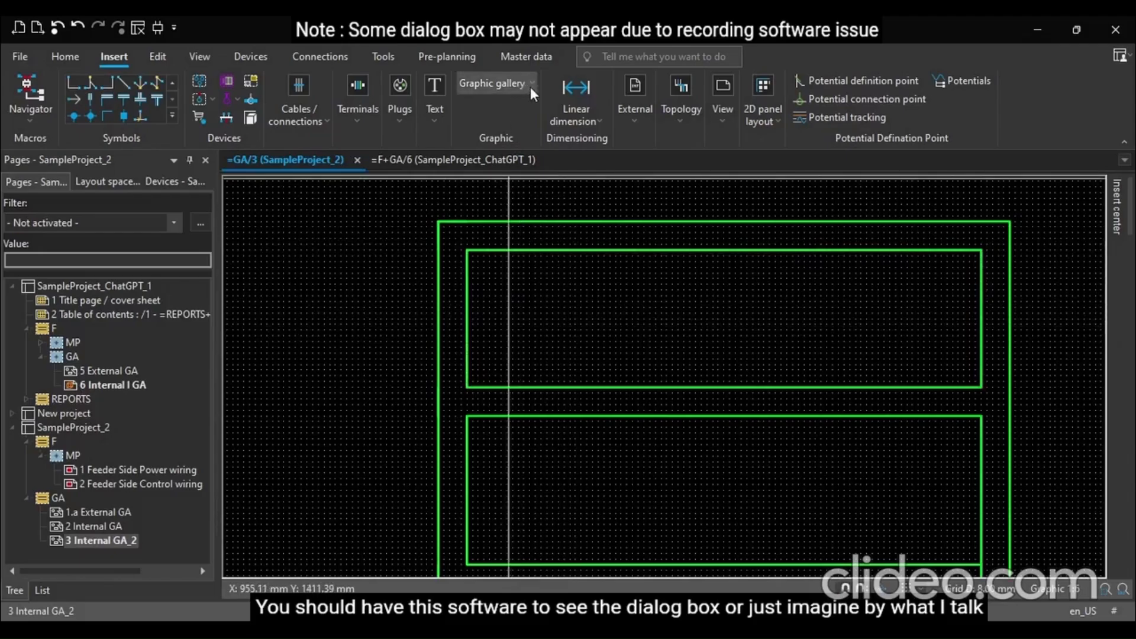
left_click(470, 122)
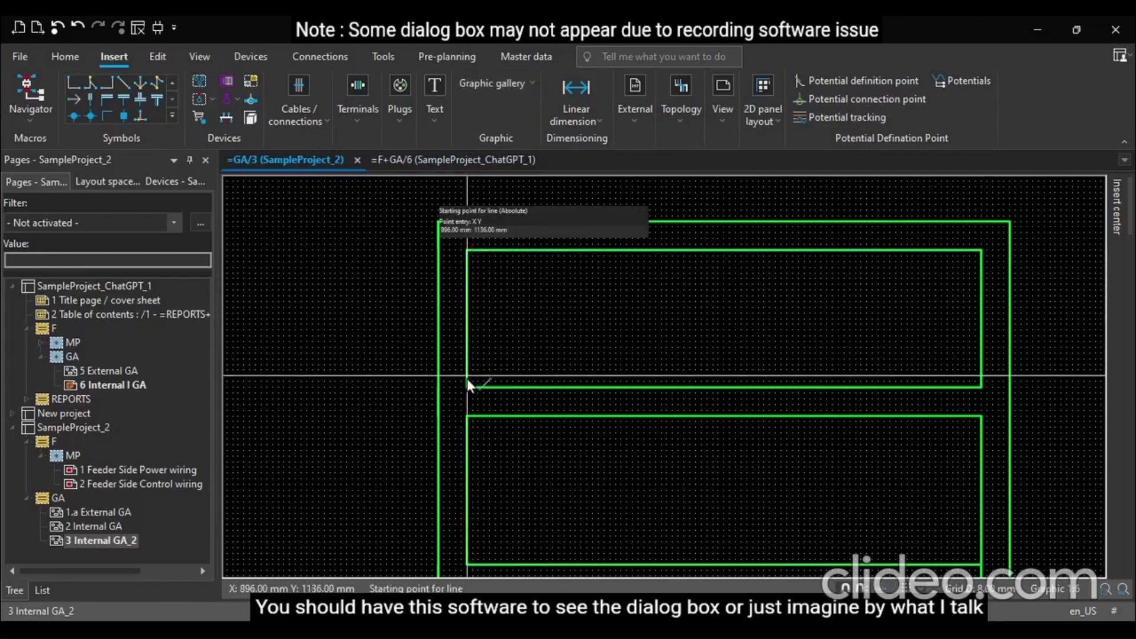
left_click(467, 320)
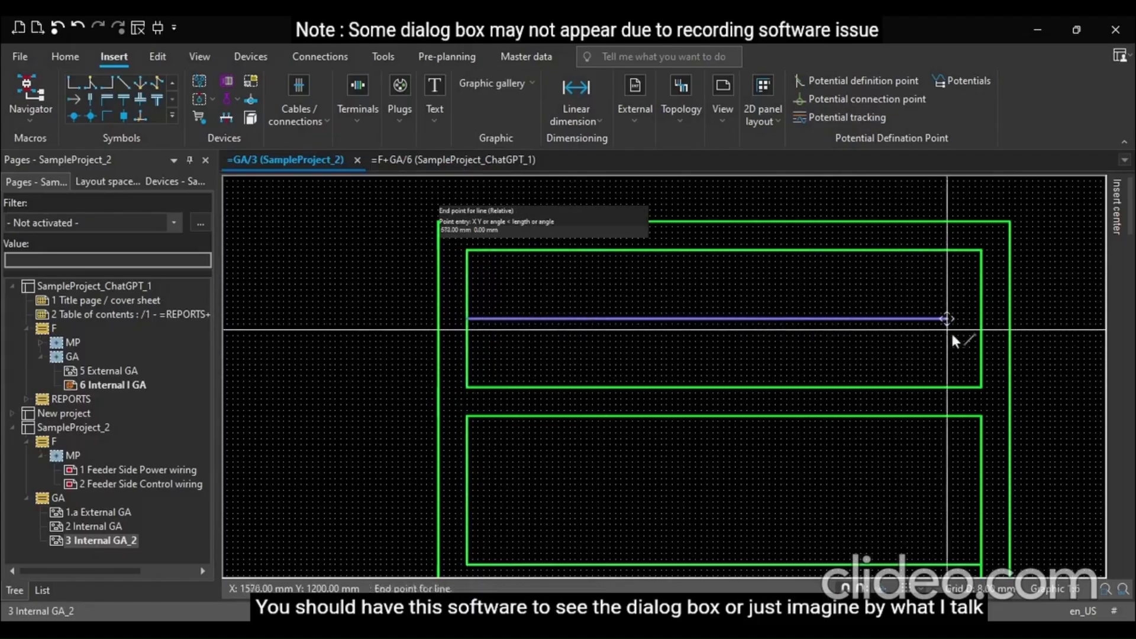
left_click(981, 319)
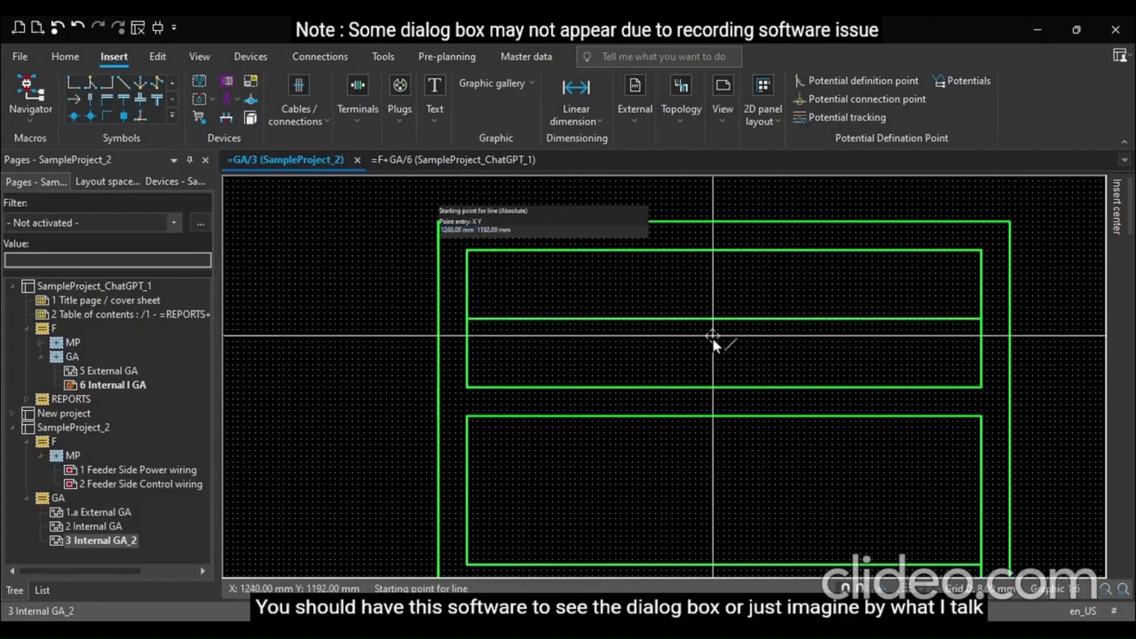
left_click(466, 489)
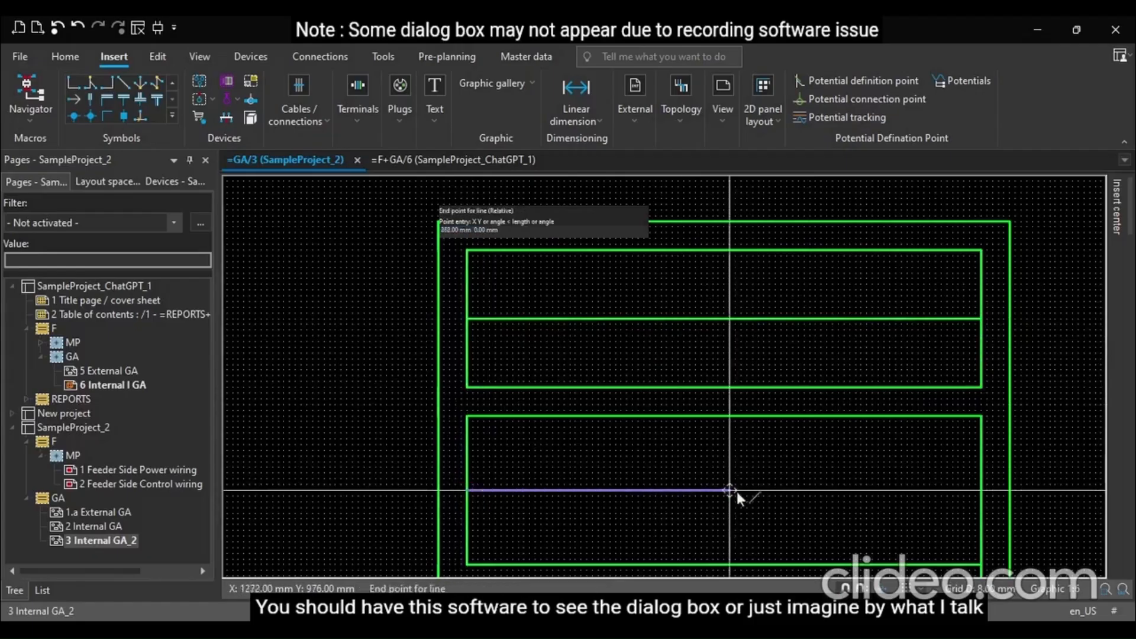
left_click(982, 490)
Draw horizontal divider lines across the middle of the next two compartments
scroll(575, 261, "down", 4)
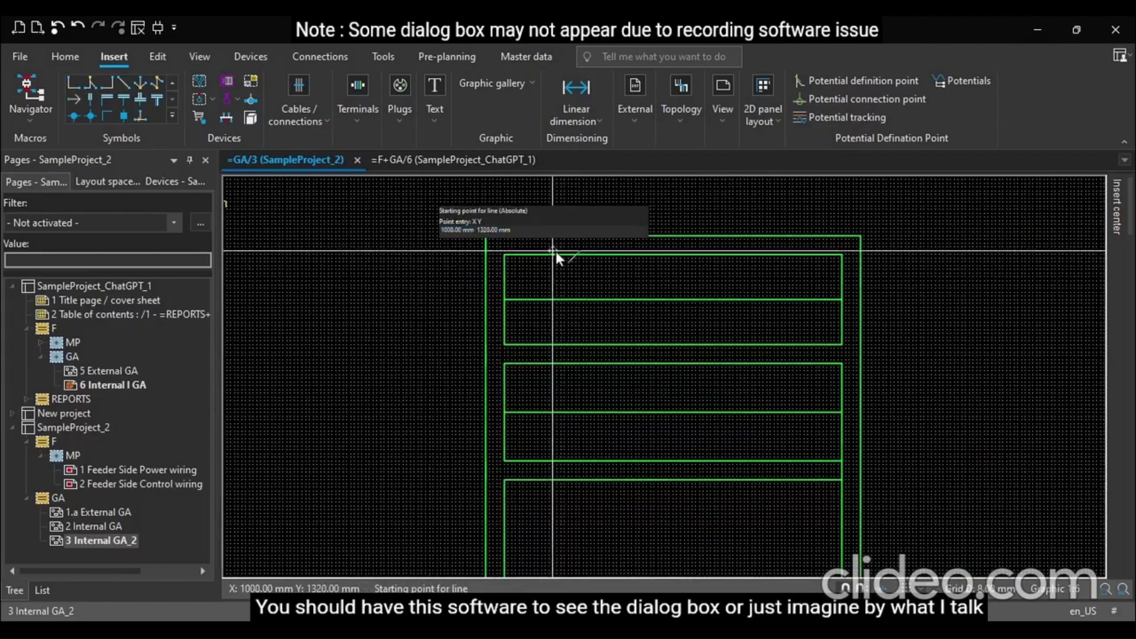
scroll(540, 467, "up", 2)
scroll(540, 470, "up", 1)
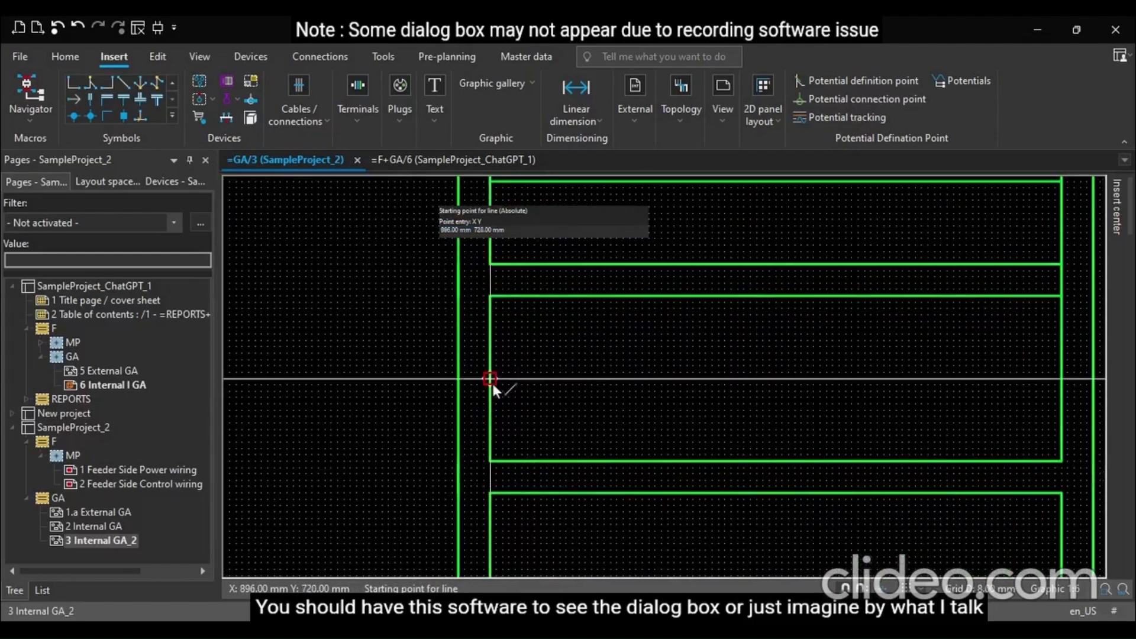
left_click(490, 378)
left_click(1061, 379)
scroll(453, 200, "down", 1)
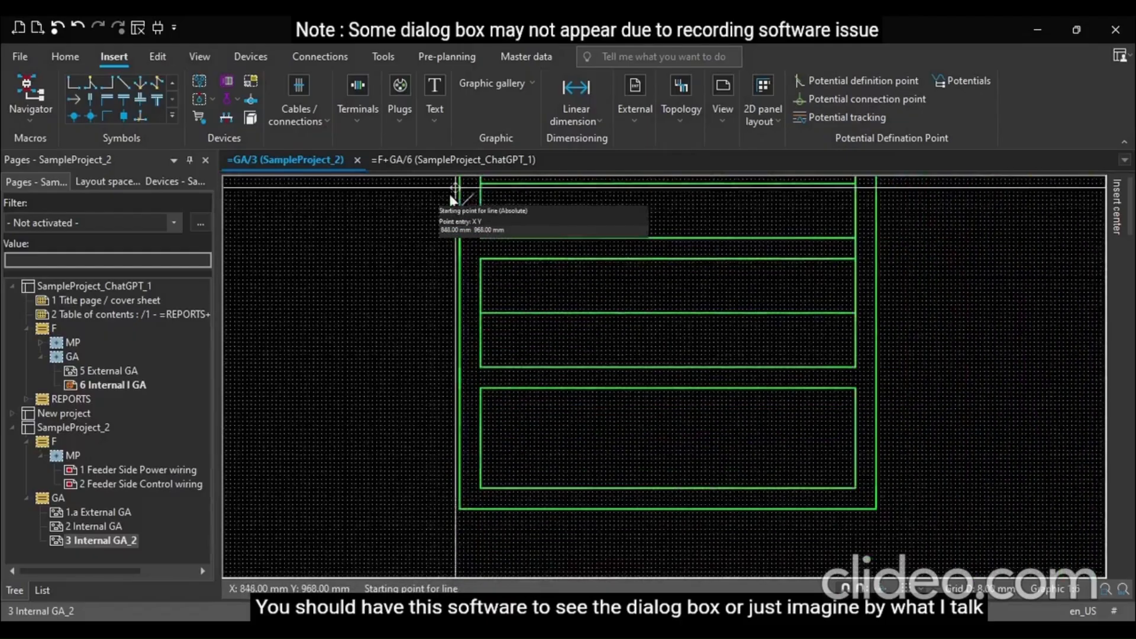
scroll(497, 429, "up", 1)
left_click(500, 368)
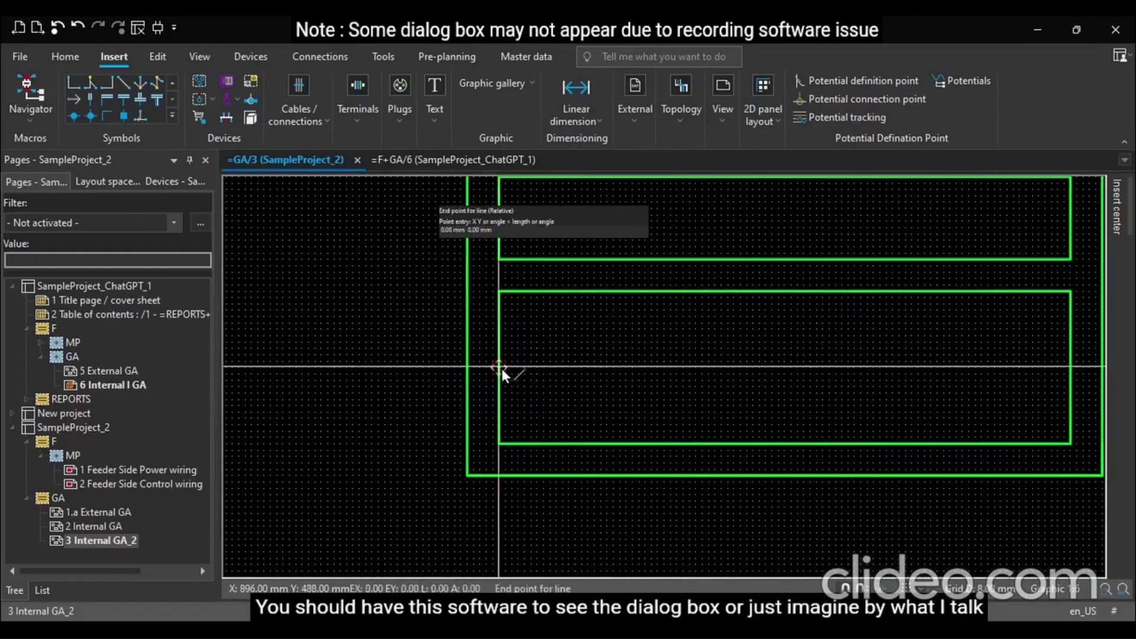
left_click(1070, 368)
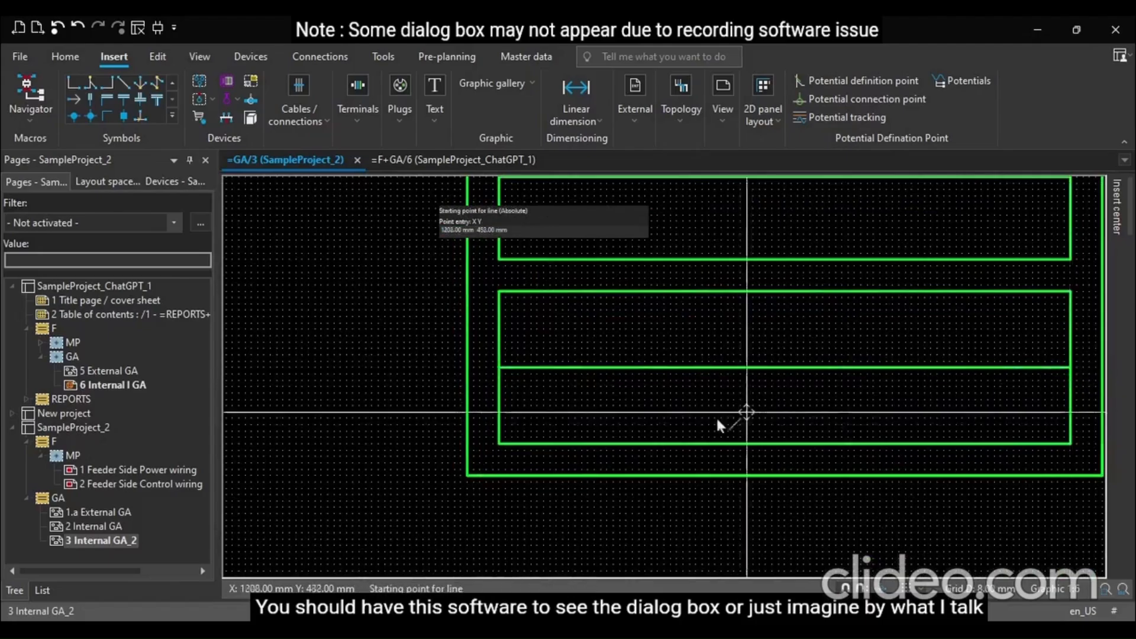
Set the top divider line's line type to a dash-dot pattern
scroll(720, 425, "down", 2)
scroll(583, 234, "up", 3)
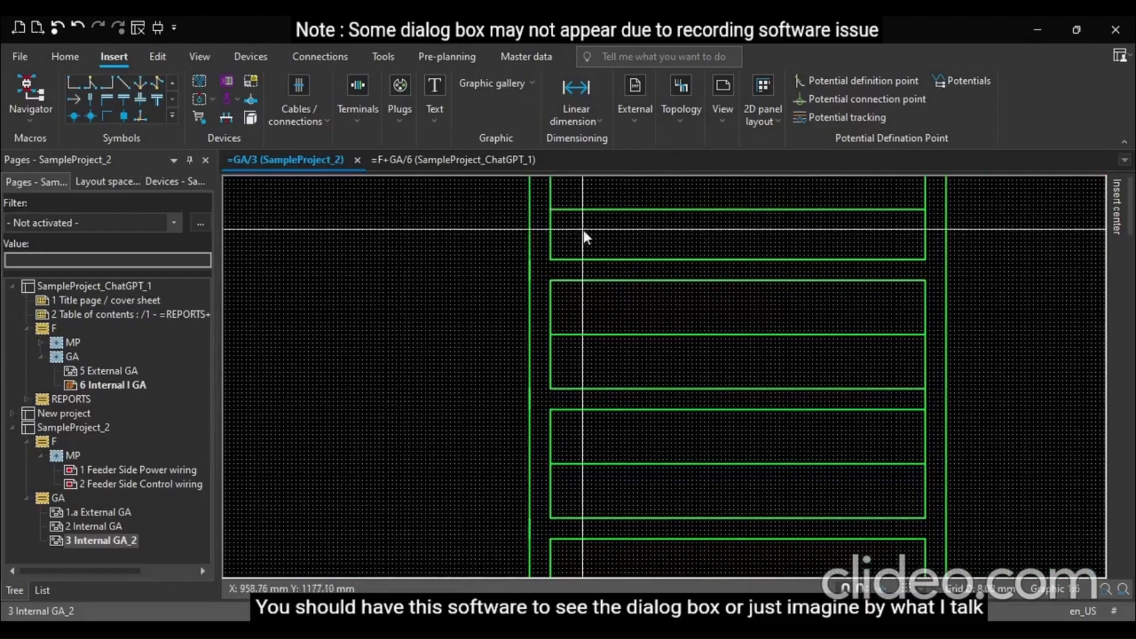
scroll(579, 210, "up", 2)
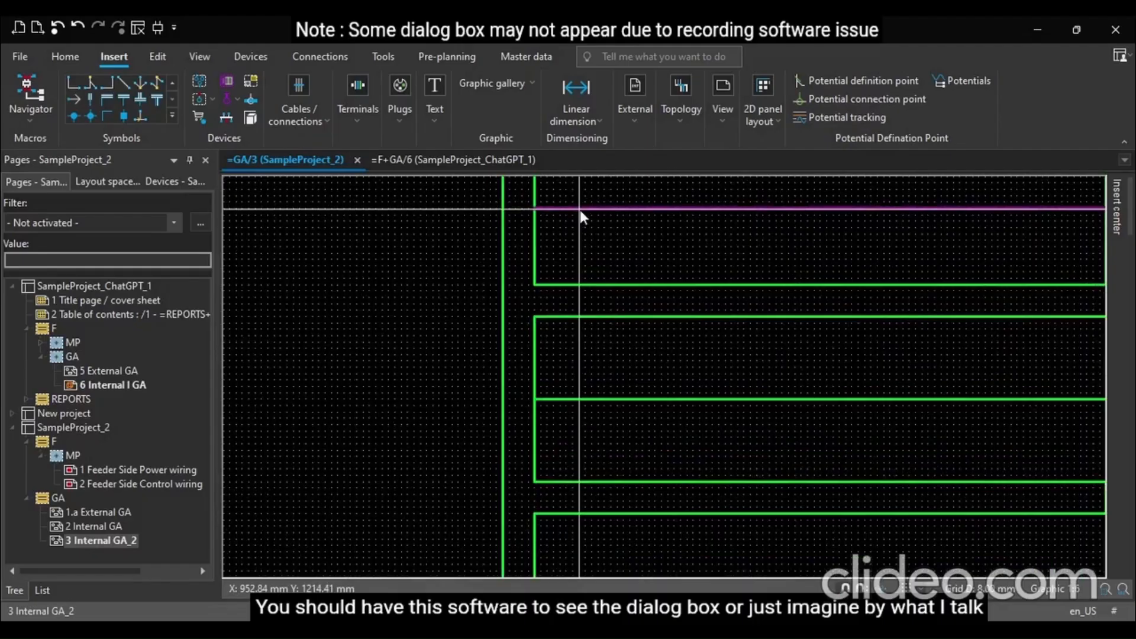
double_click(580, 208)
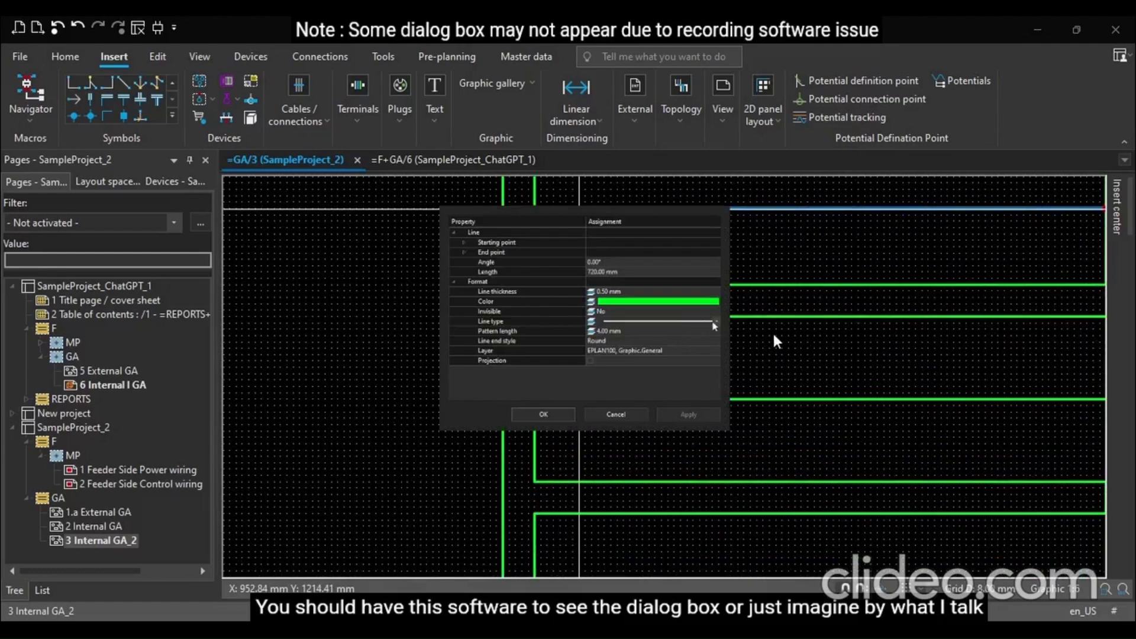
left_click(714, 321)
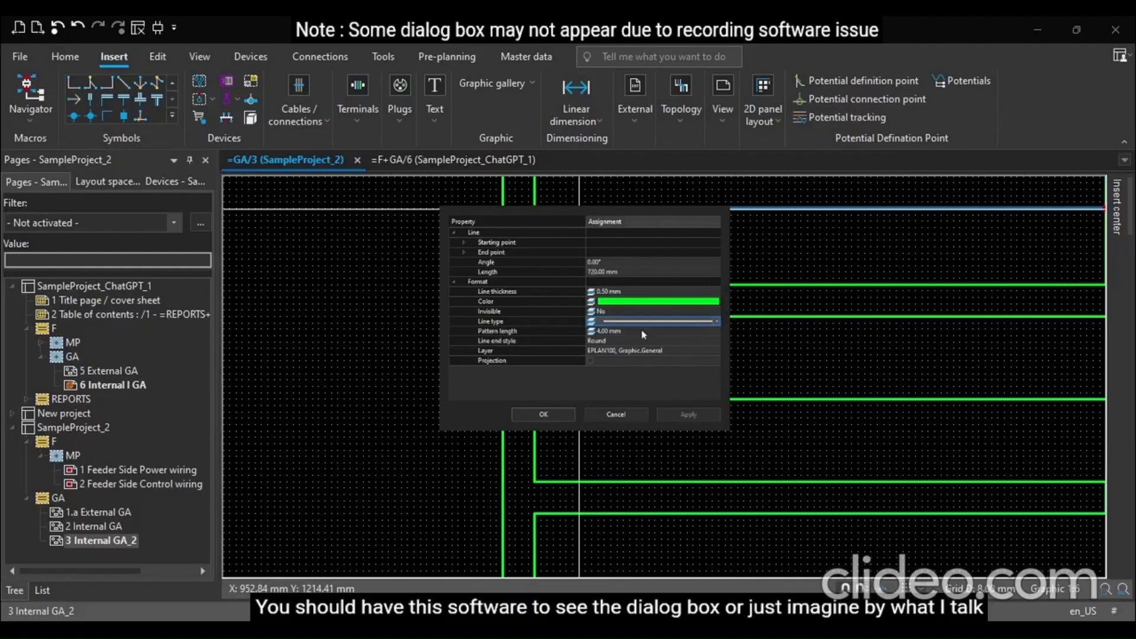
left_click(657, 110)
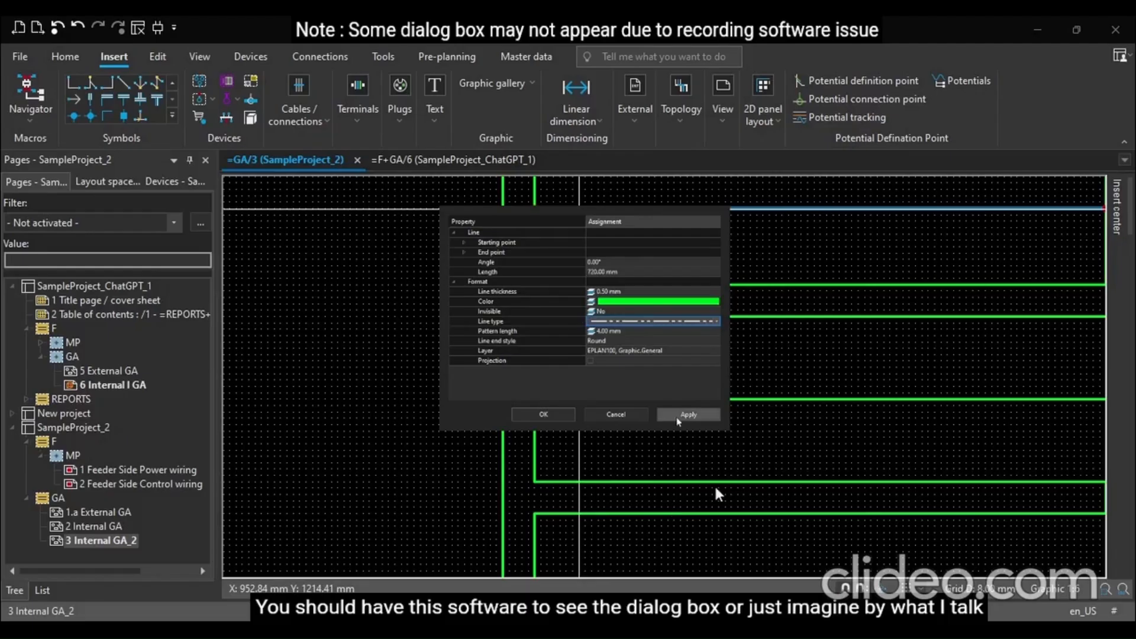
left_click(543, 415)
Change the top divider line's line type to a dashed pattern
scroll(699, 304, "down", 3)
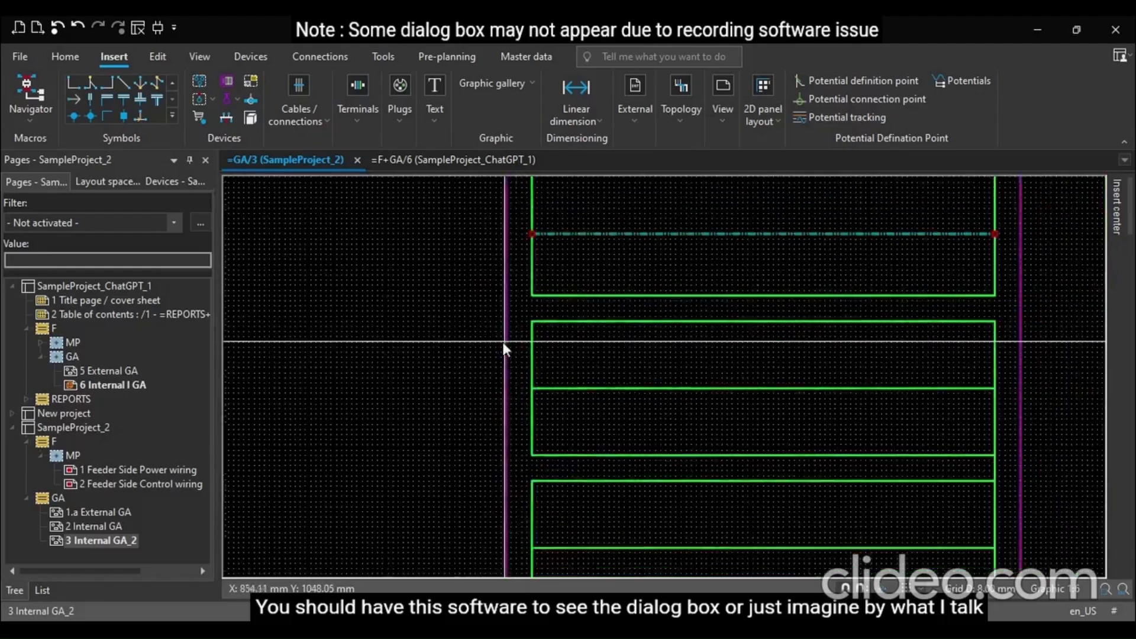
scroll(573, 254, "up", 3)
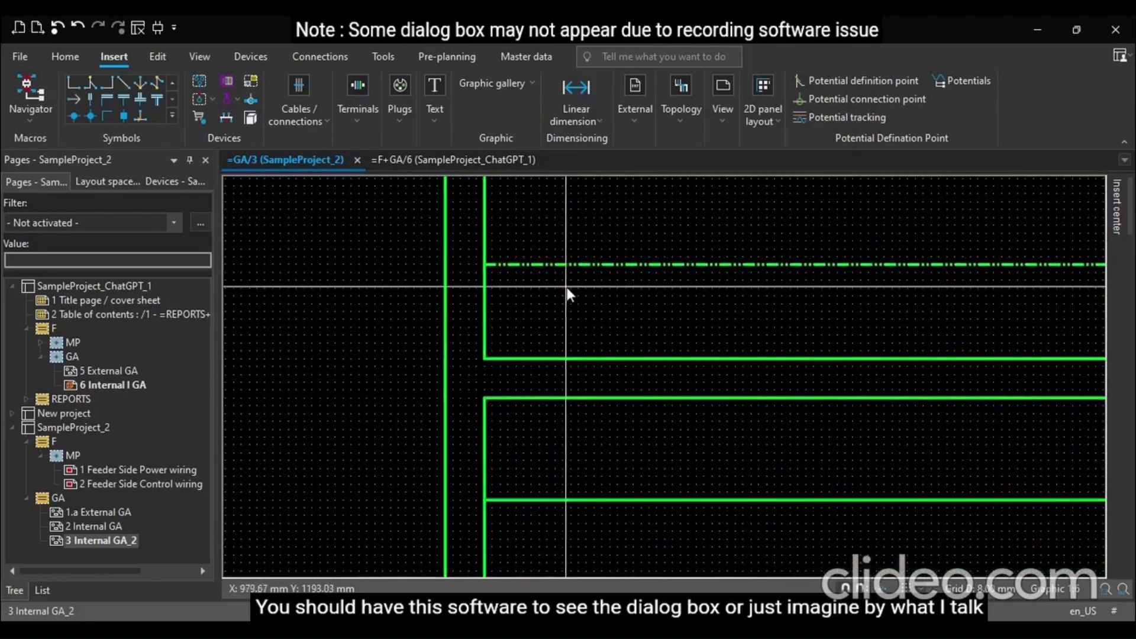
double_click(575, 265)
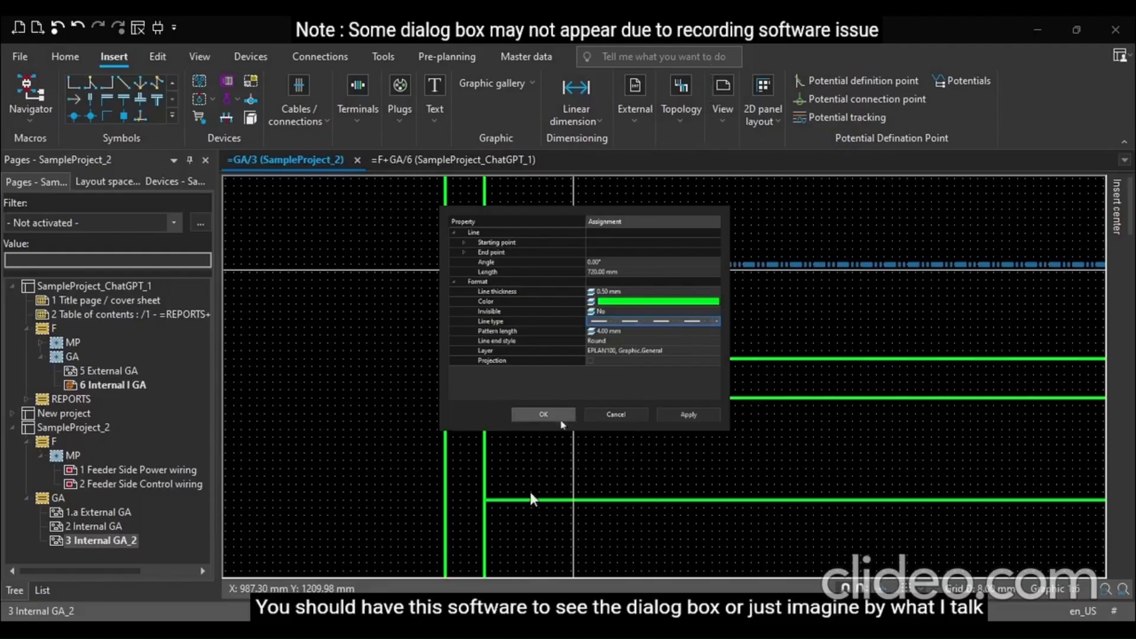
left_click(561, 419)
scroll(438, 356, "down", 5)
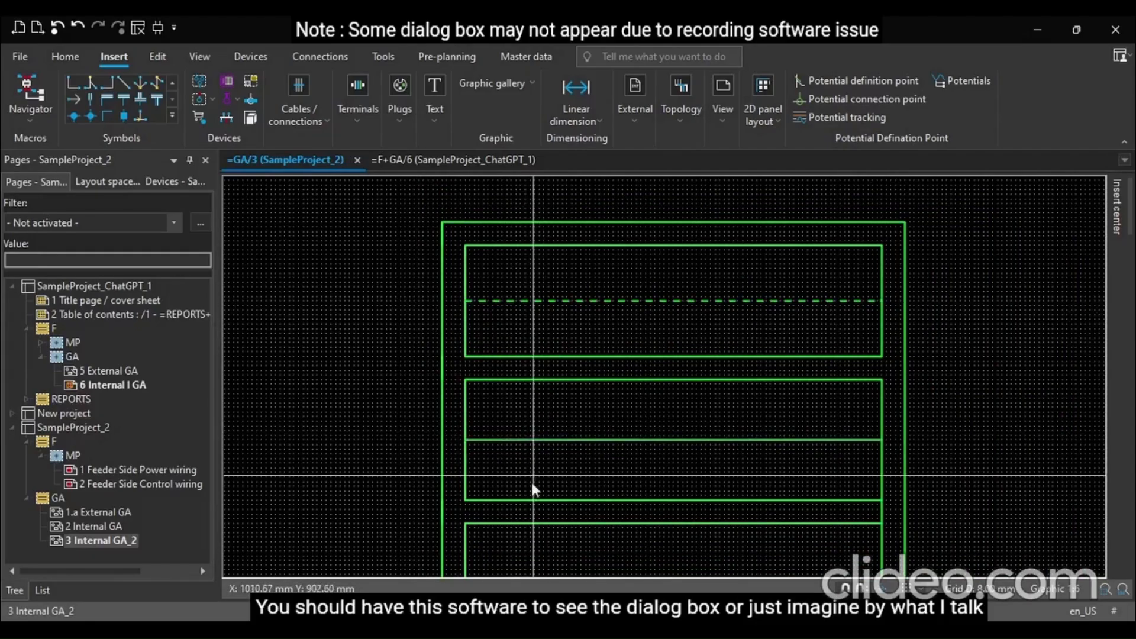
scroll(486, 423, "down", 4)
scroll(523, 551, "up", 3)
scroll(436, 416, "down", 2)
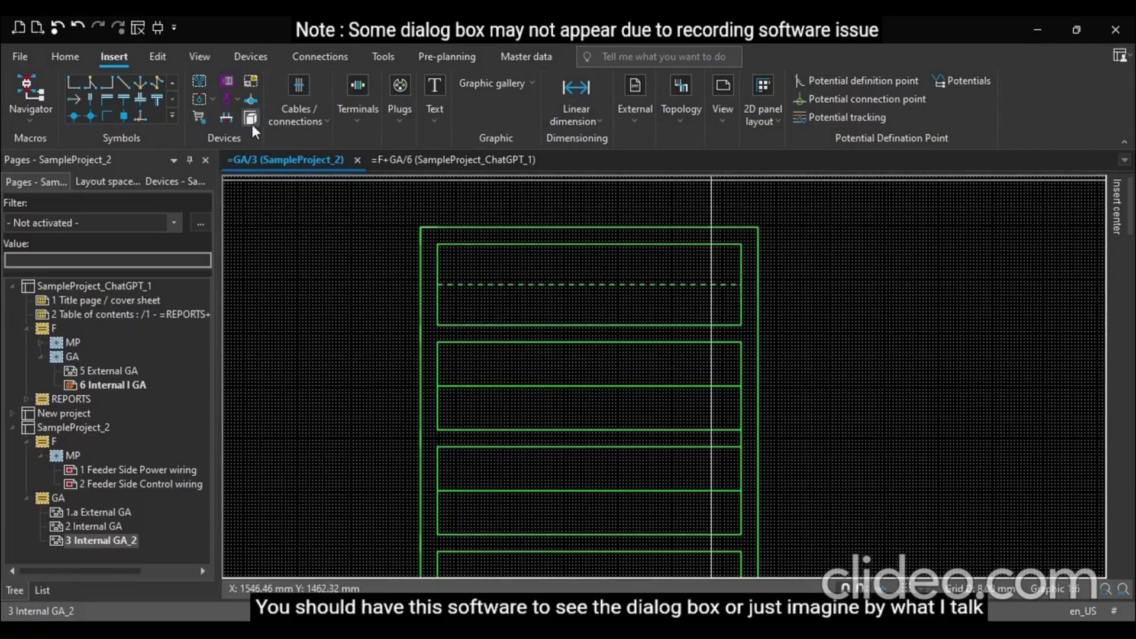
Copy the top divider line's dashed format onto the other three compartment divider lines
left_click(60, 63)
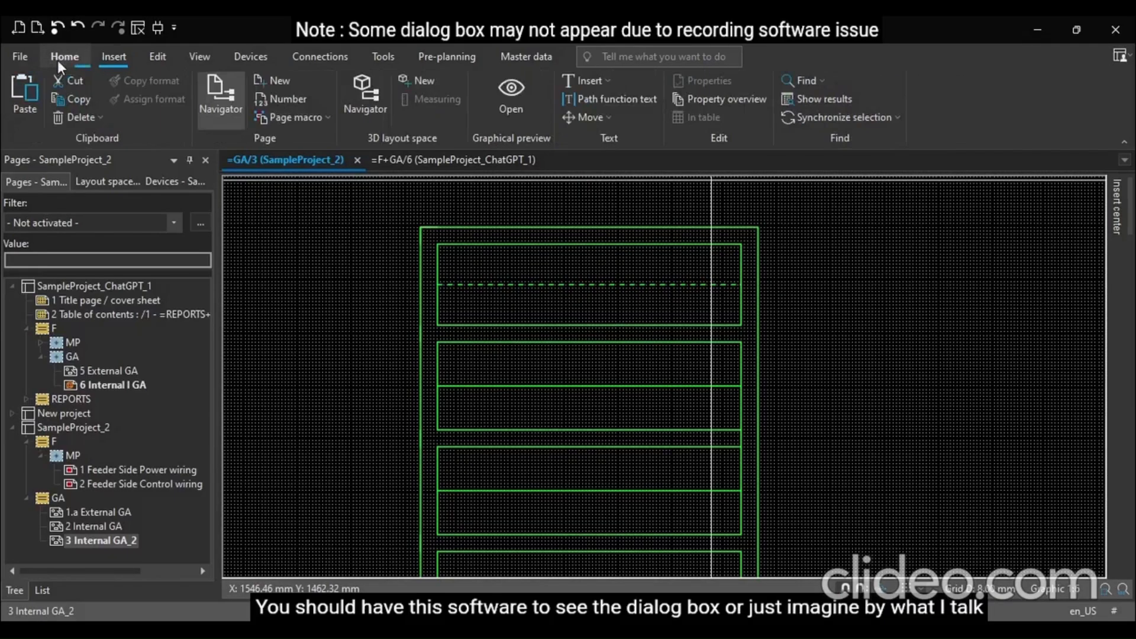
left_click(530, 284)
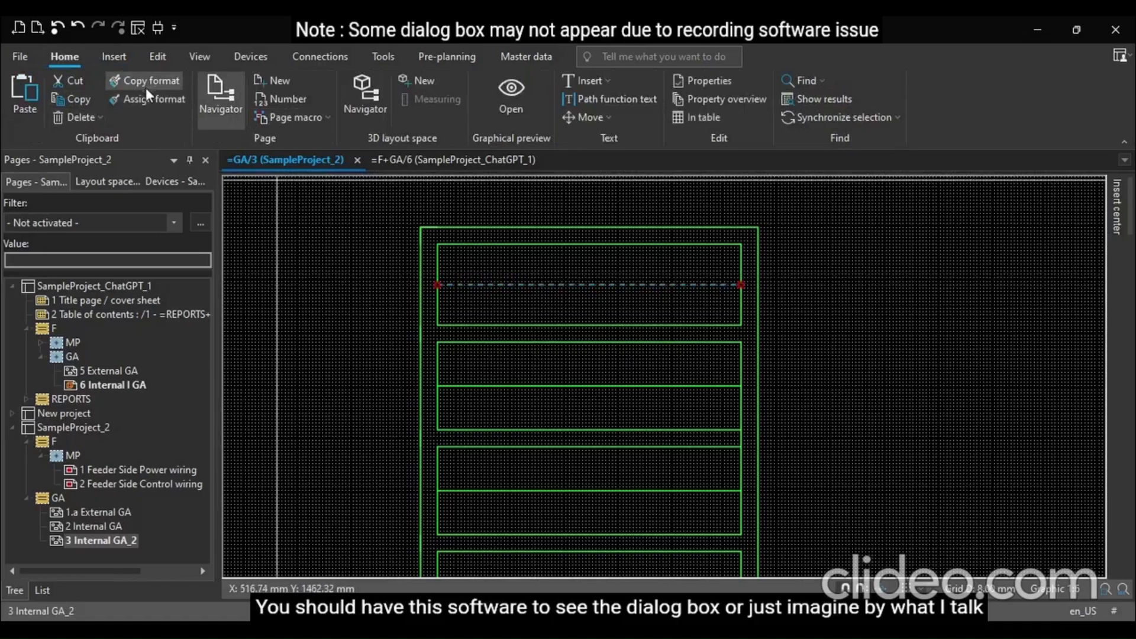
left_click(515, 386)
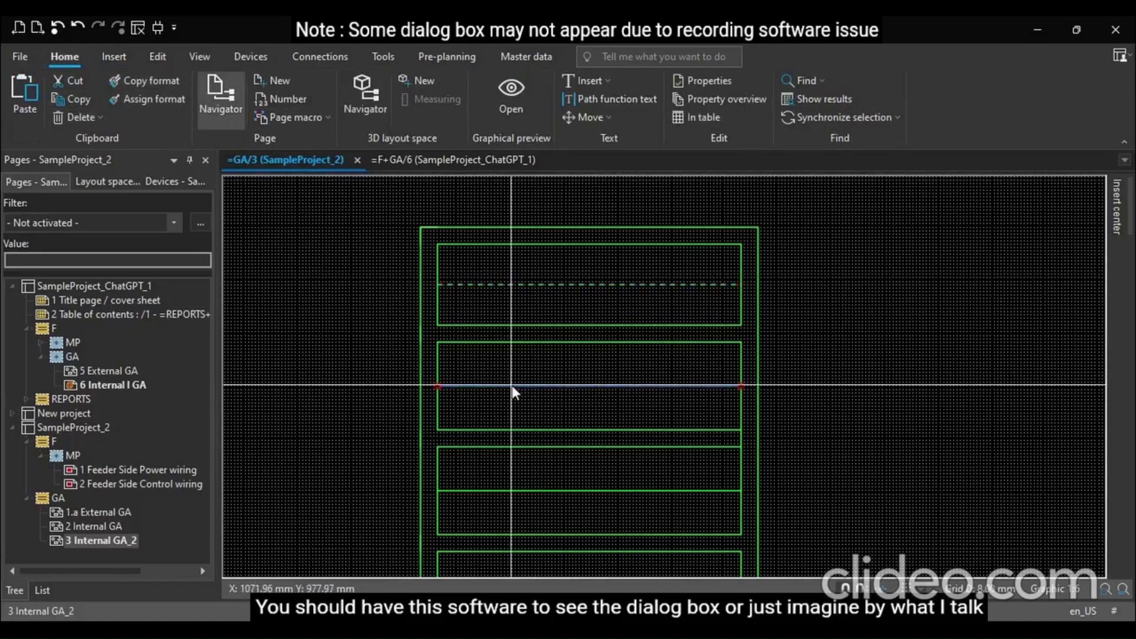
left_click(464, 491)
left_click(165, 109)
scroll(247, 289, "down", 2)
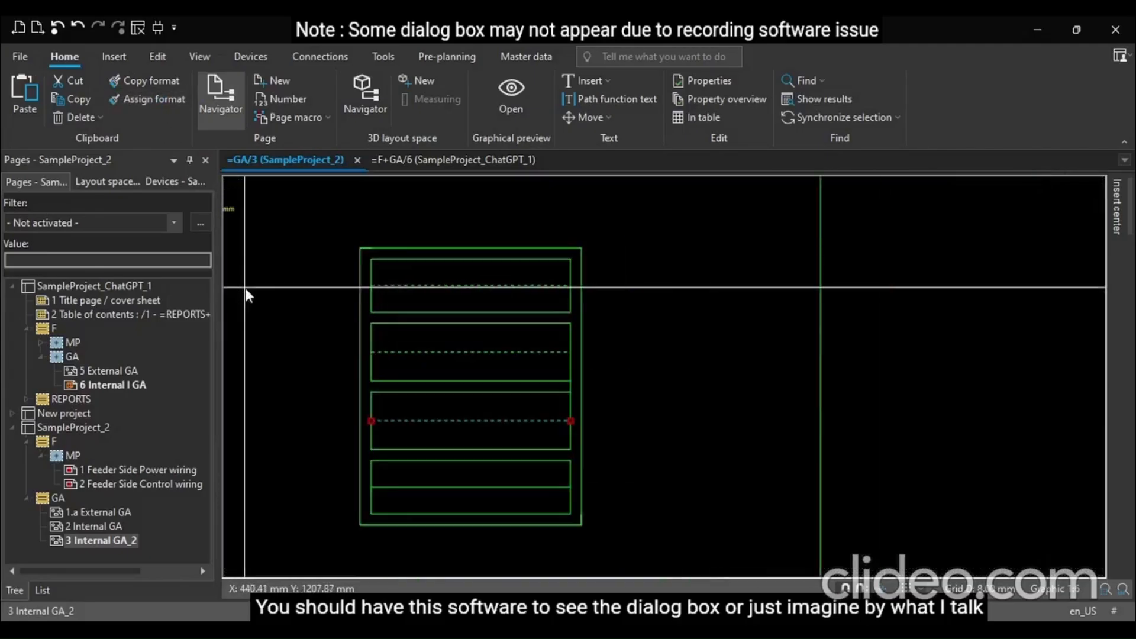
scroll(368, 519, "up", 3)
left_click(459, 461)
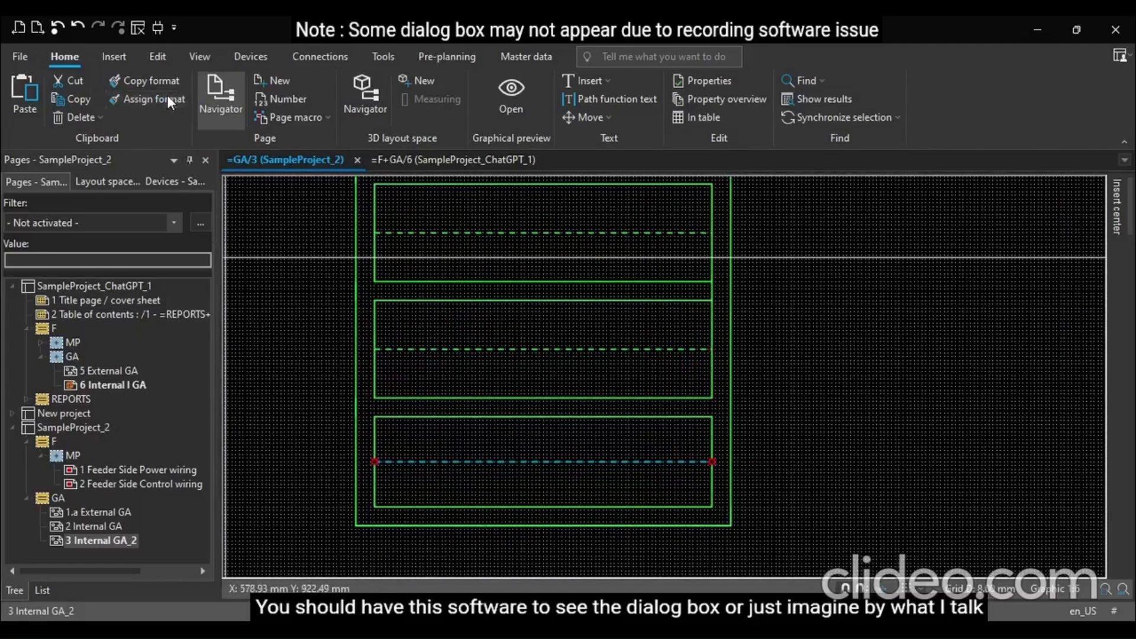
left_click(865, 509)
Browse SampleProject_2's devices in the device navigator, expanding F, MP and device Q1
scroll(867, 503, "down", 2)
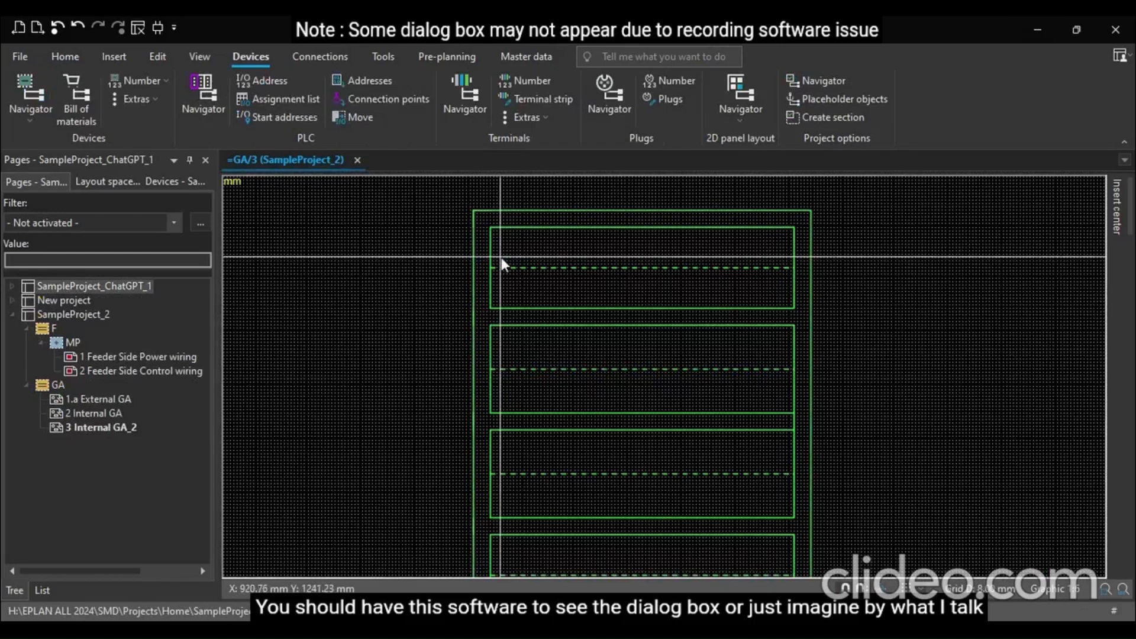
scroll(504, 262, "down", 1)
scroll(506, 264, "up", 1)
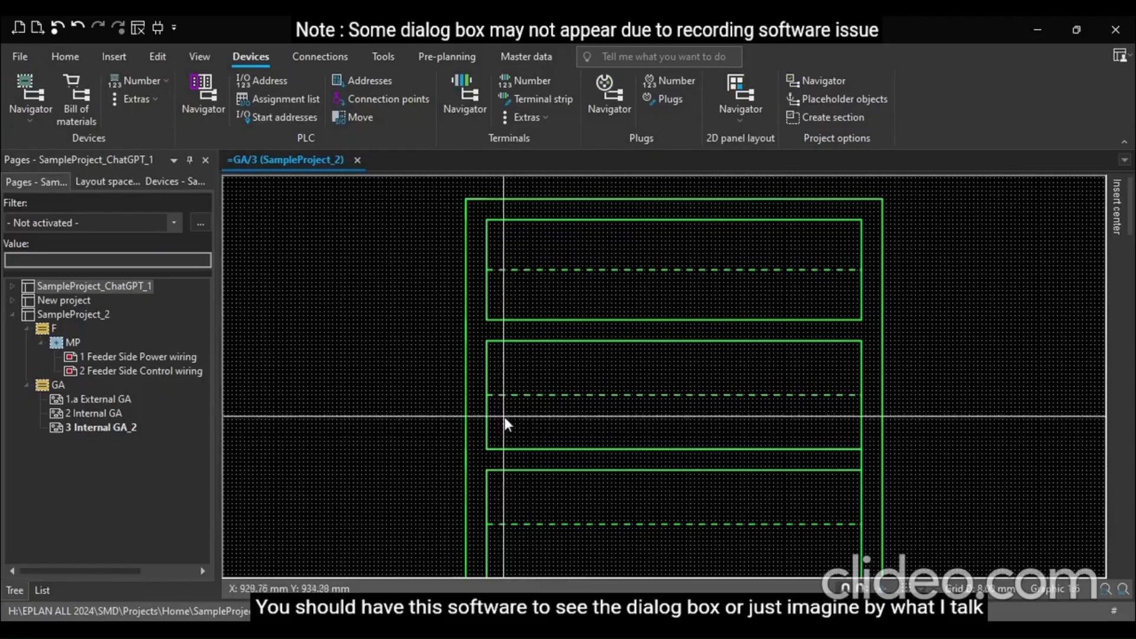
scroll(505, 420, "down", 1)
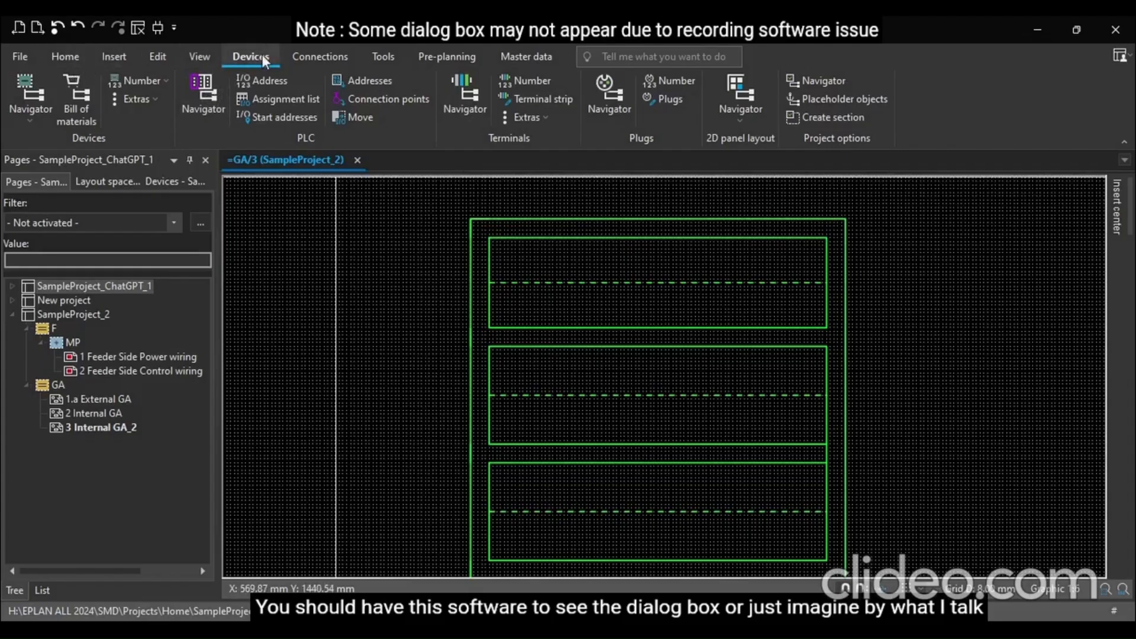
left_click(30, 95)
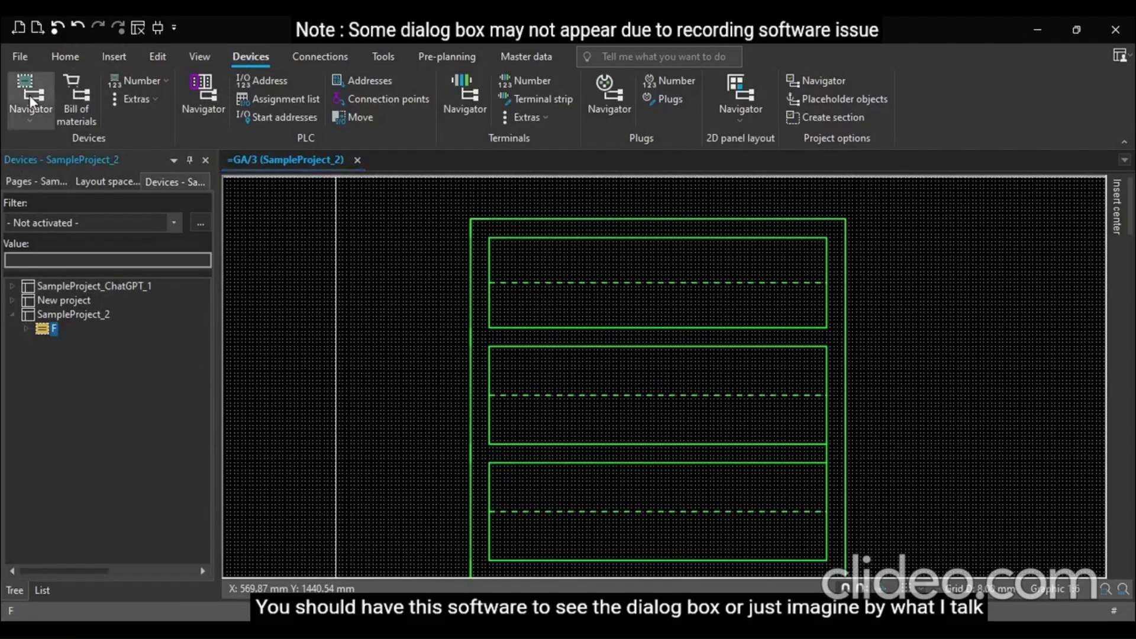
left_click(52, 178)
left_click(177, 180)
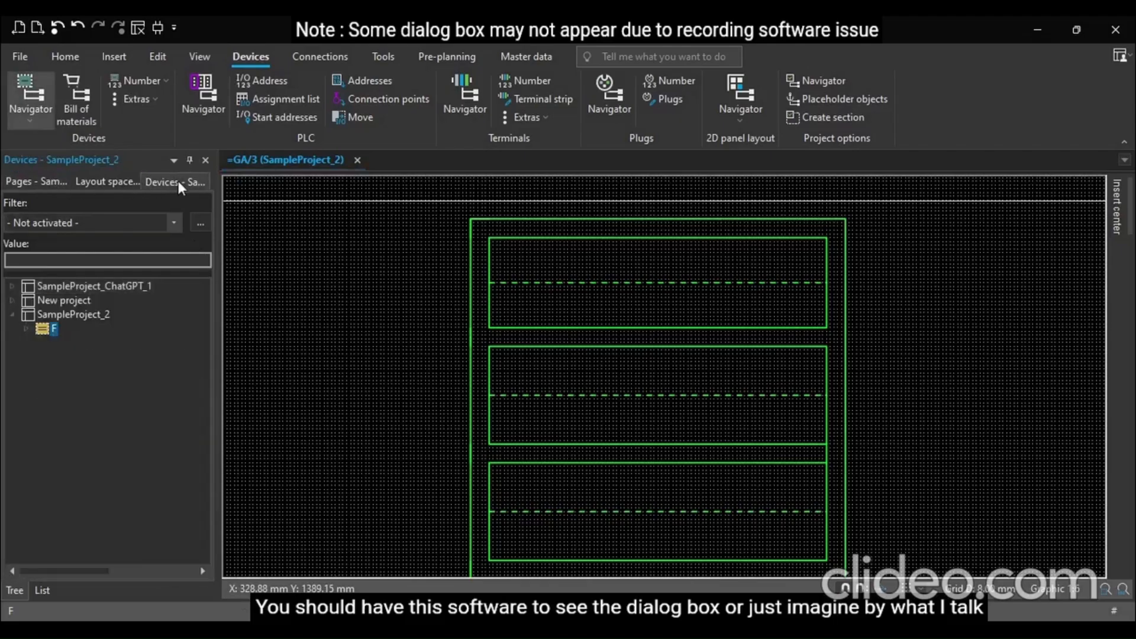
left_click(36, 184)
left_click(173, 183)
left_click(14, 311)
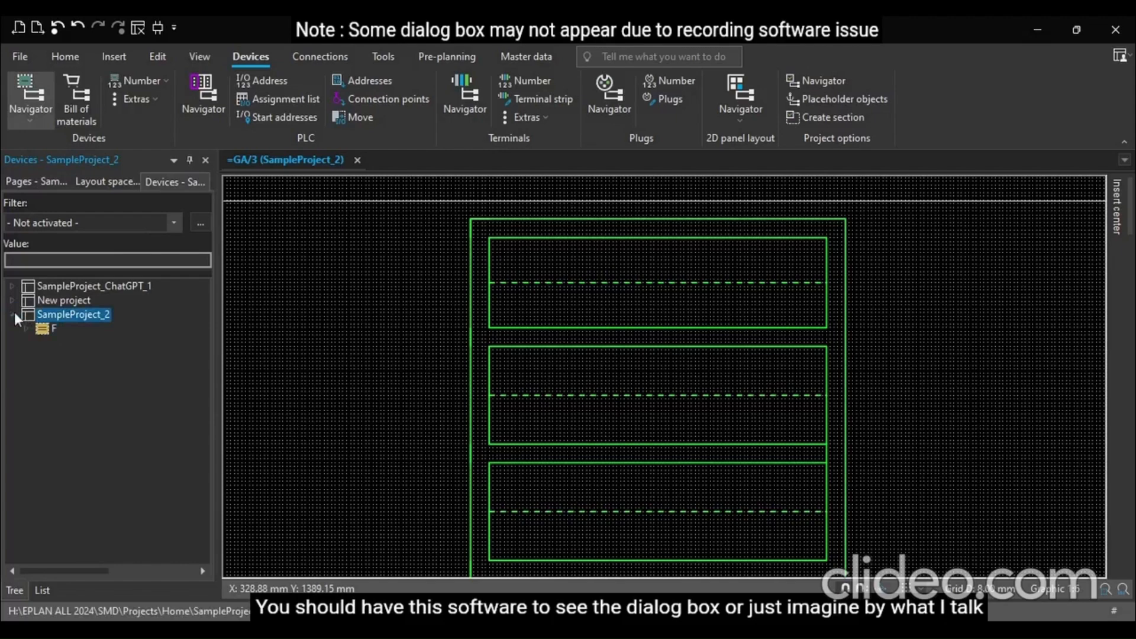
left_click(26, 328)
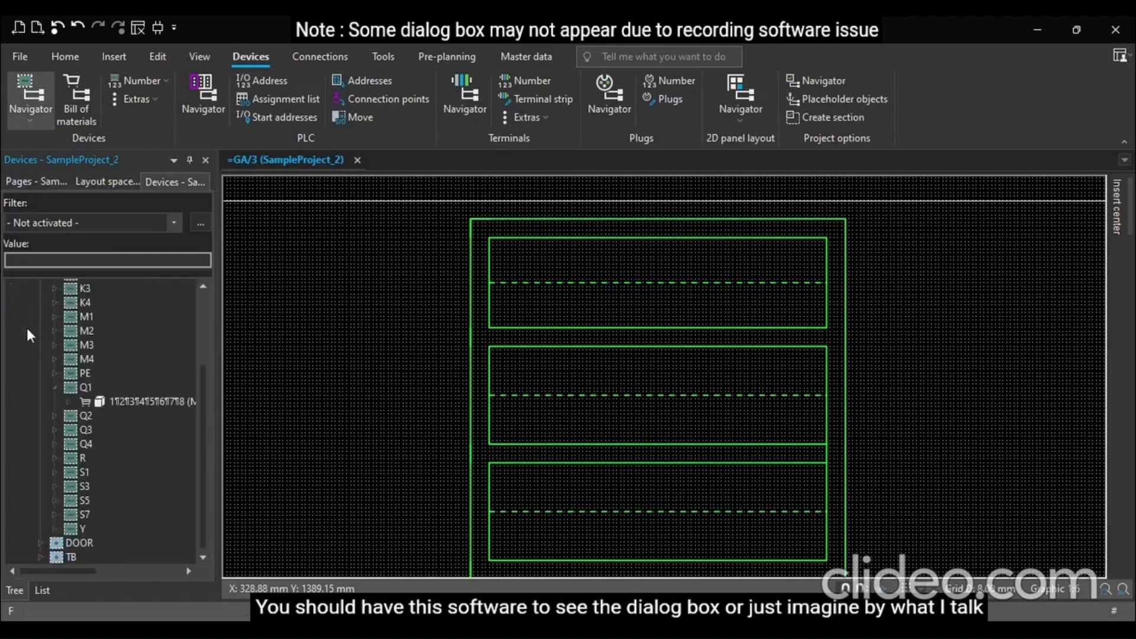
left_click(54, 387)
left_click(54, 386)
scroll(58, 385, "up", 3)
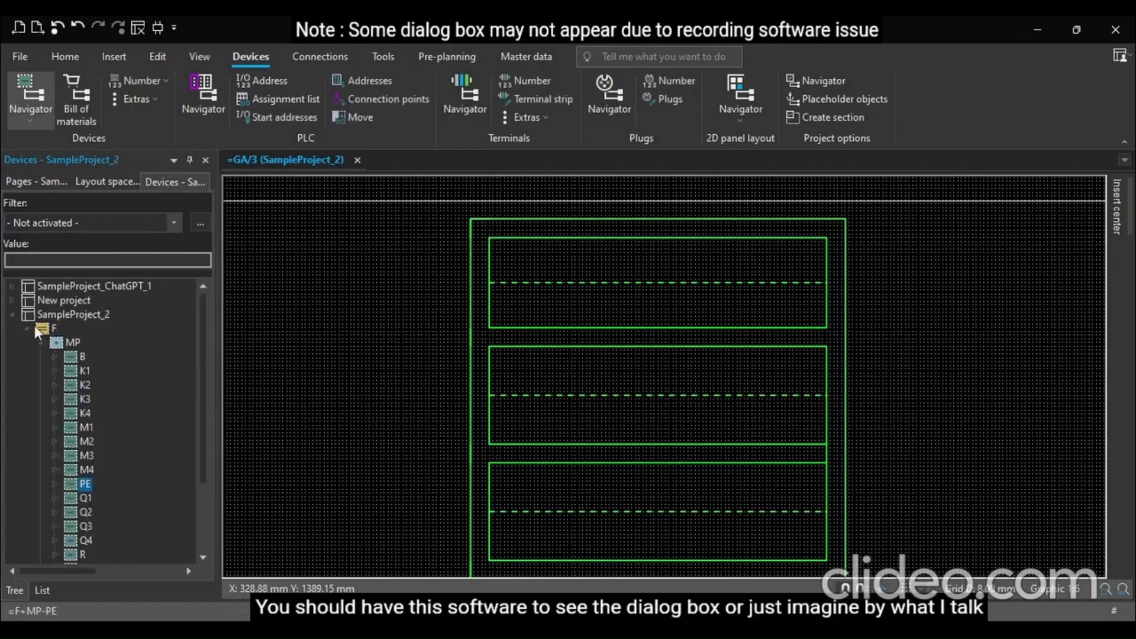
scroll(49, 330, "down", 3)
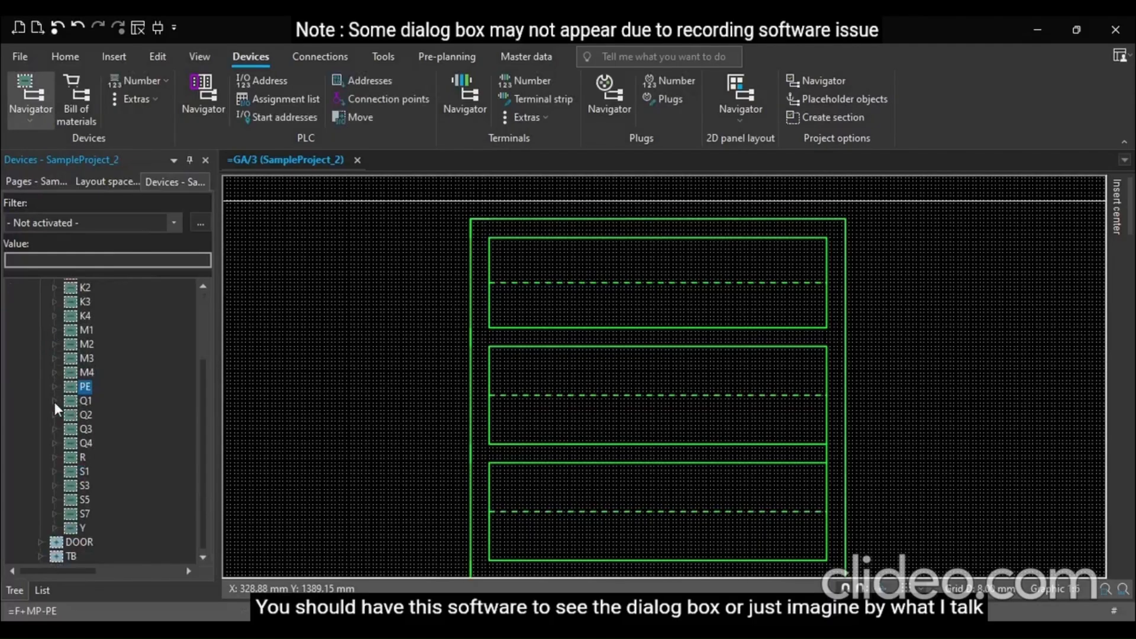
left_click(55, 401)
left_click(109, 415)
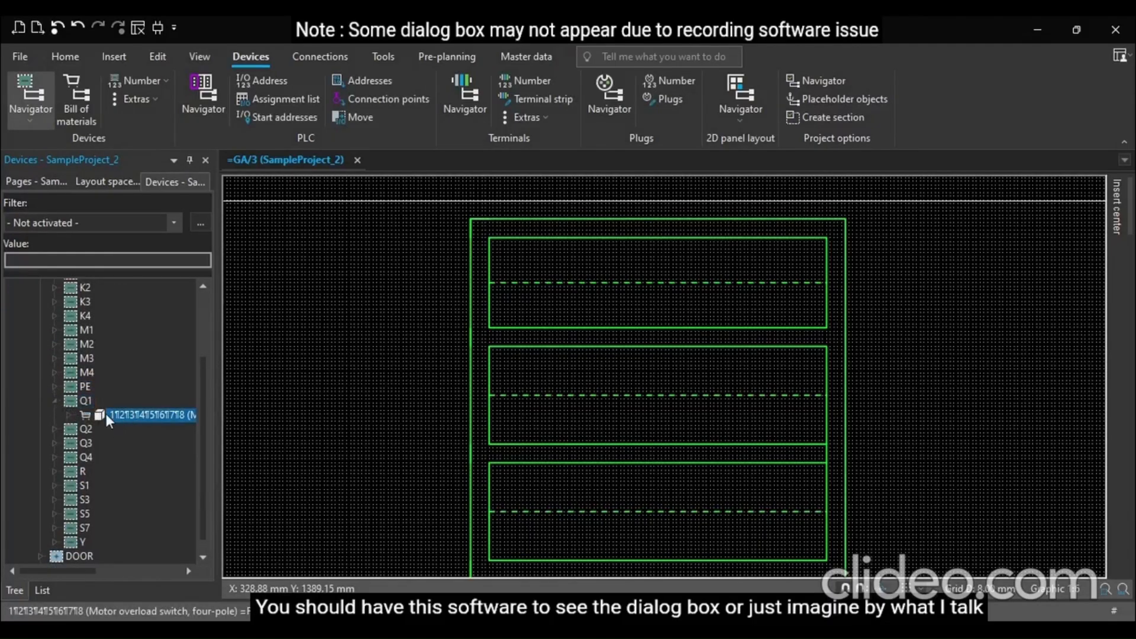
Place device Q1 in the top compartment and delete it again
left_click_drag(107, 416, 412, 335)
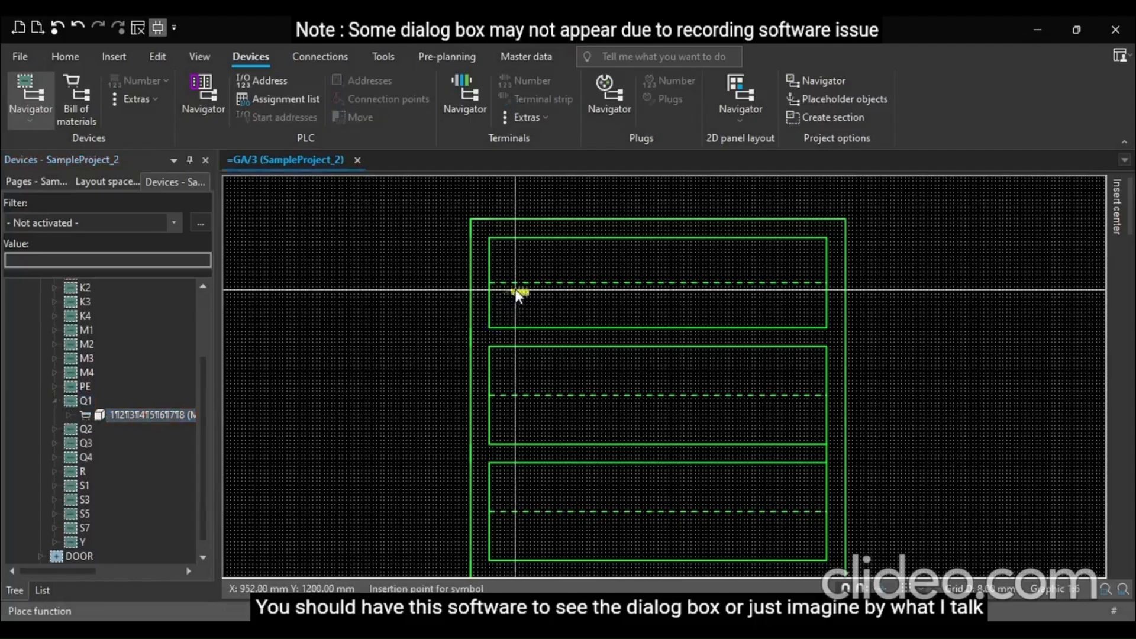
scroll(514, 290, "up", 5)
scroll(519, 292, "up", 2)
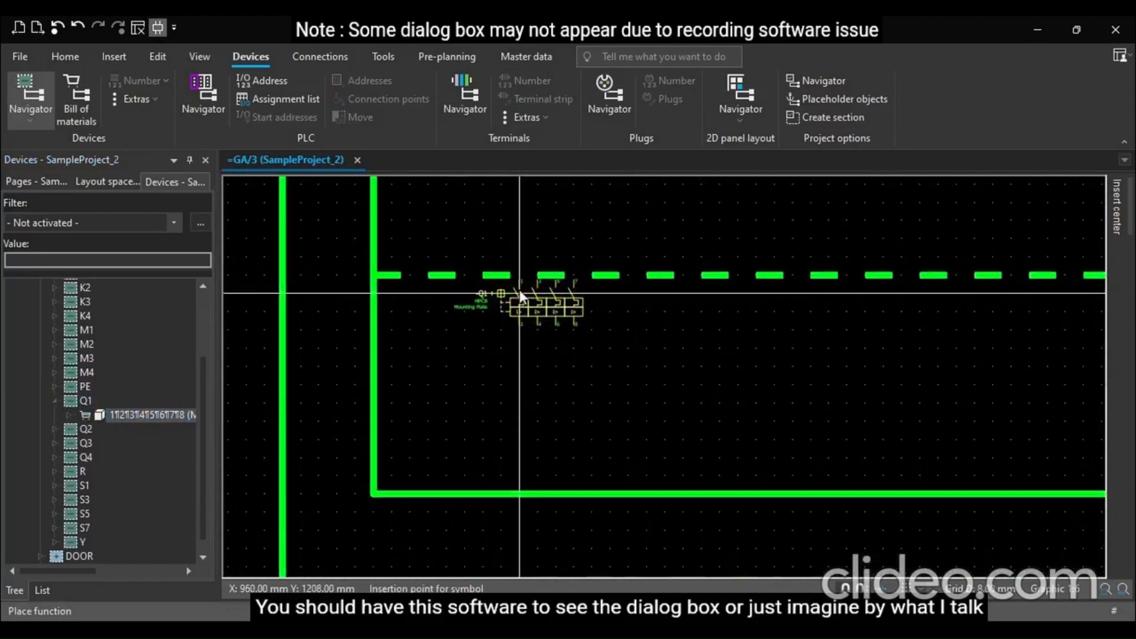
left_click(541, 320)
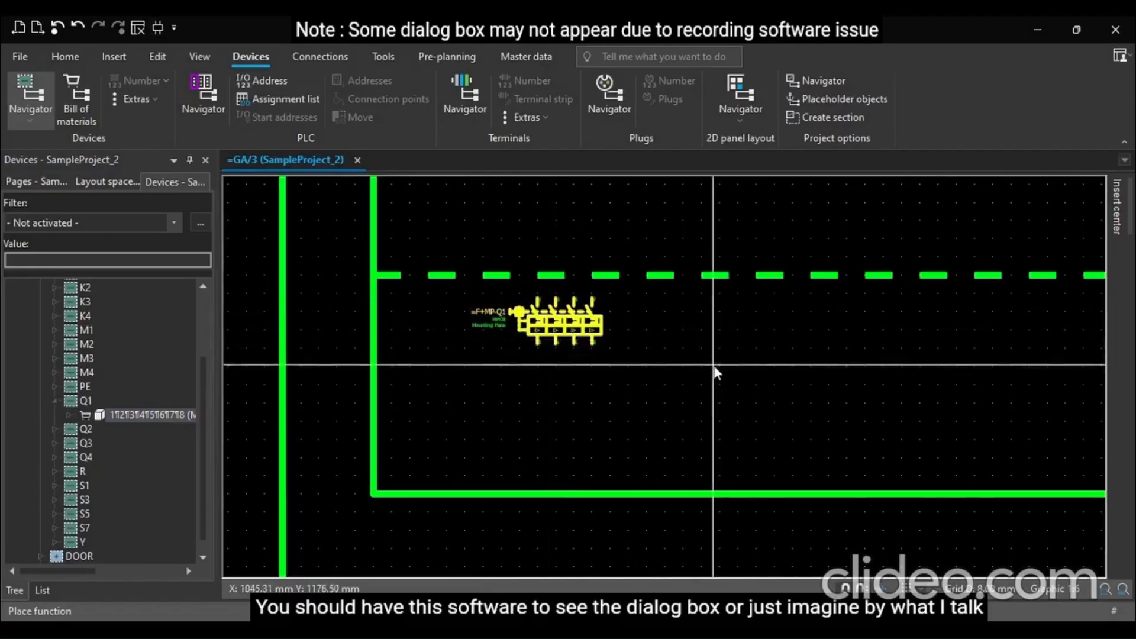
left_click(548, 325)
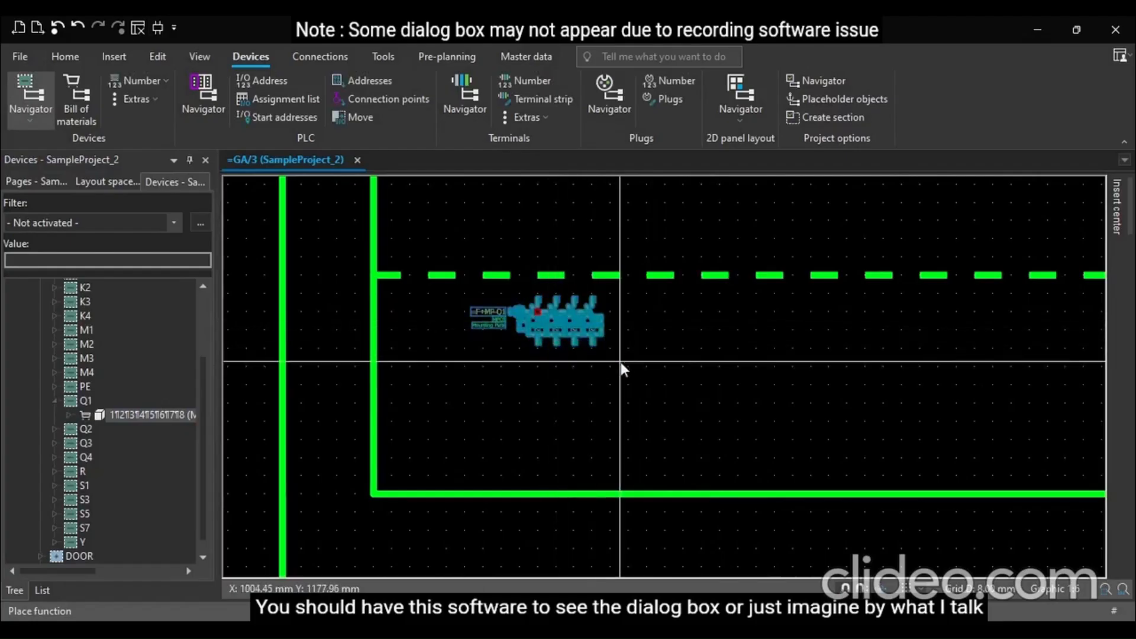
key("Delete")
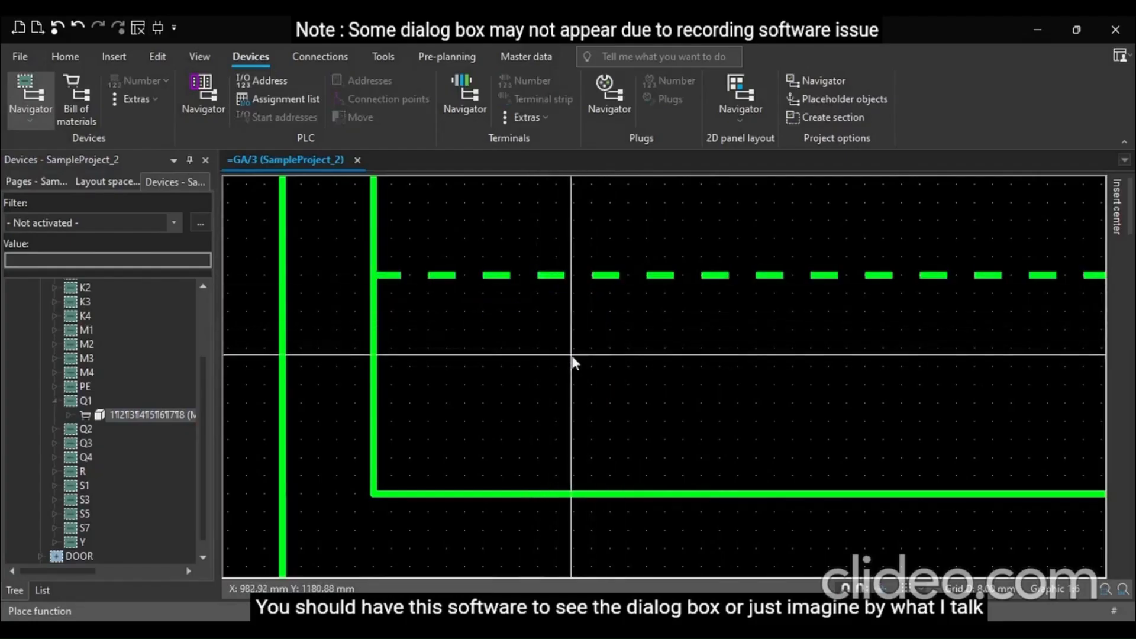
Open the Insert center and browse its symbols for a mounting panel symbol
scroll(565, 355, "down", 1)
scroll(563, 352, "down", 3)
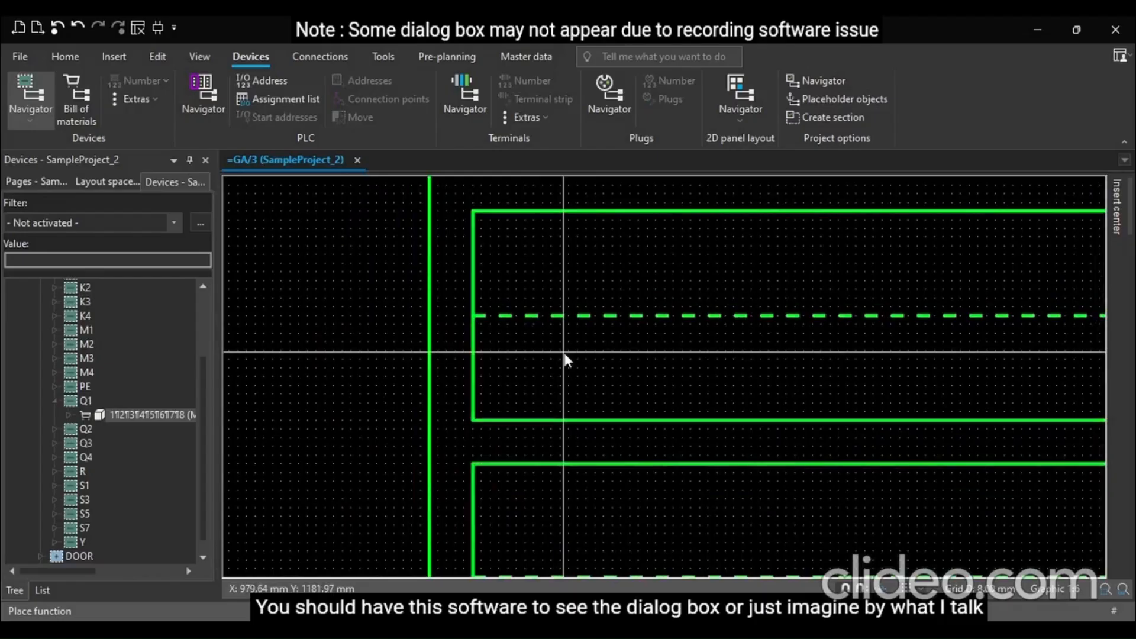
scroll(514, 357, "down", 1)
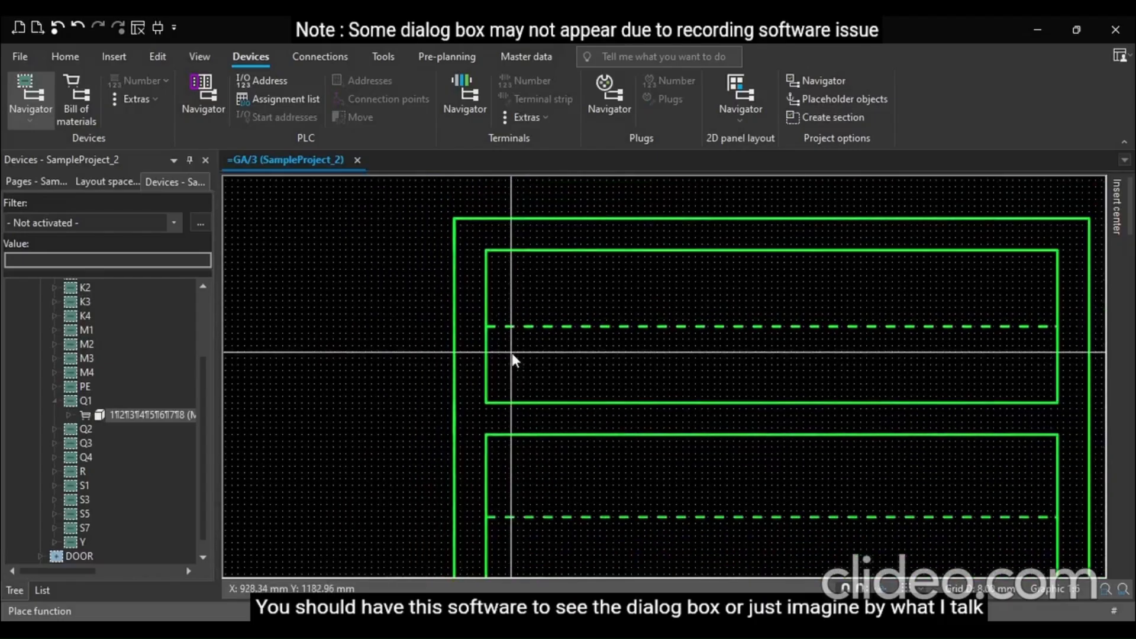
scroll(512, 359, "down", 3)
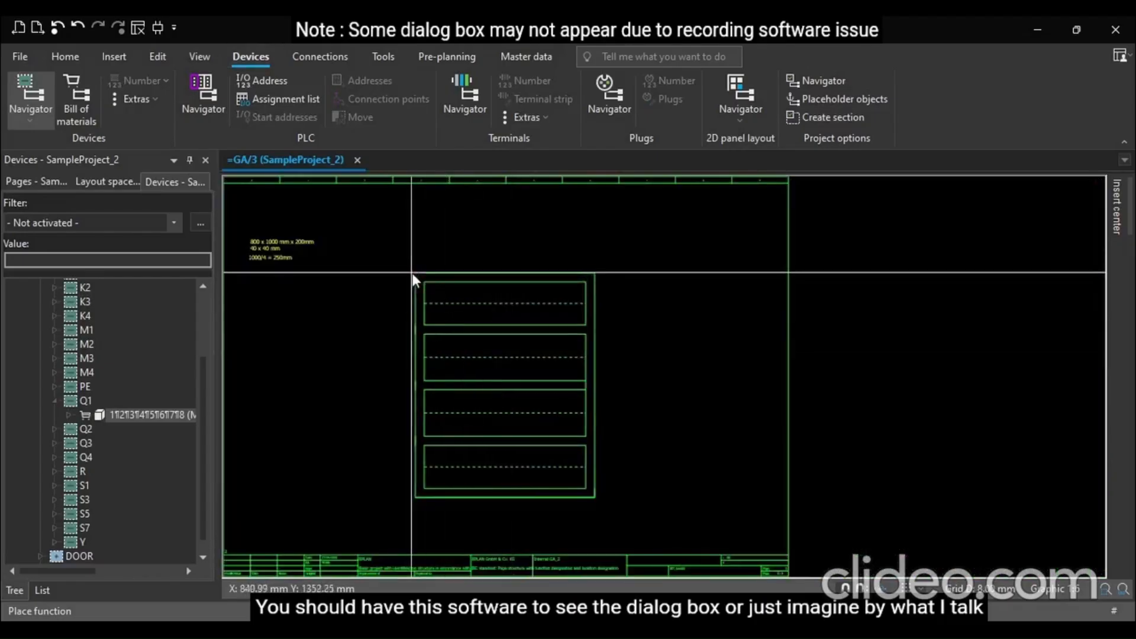
scroll(427, 270, "up", 1)
scroll(455, 314, "down", 1)
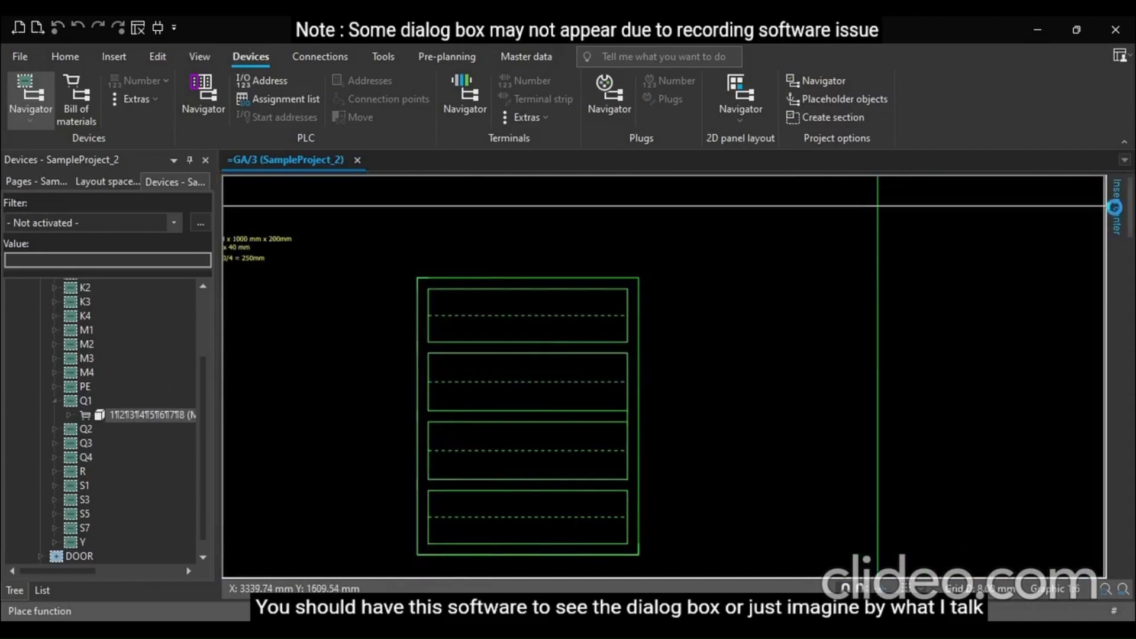
left_click(1115, 207)
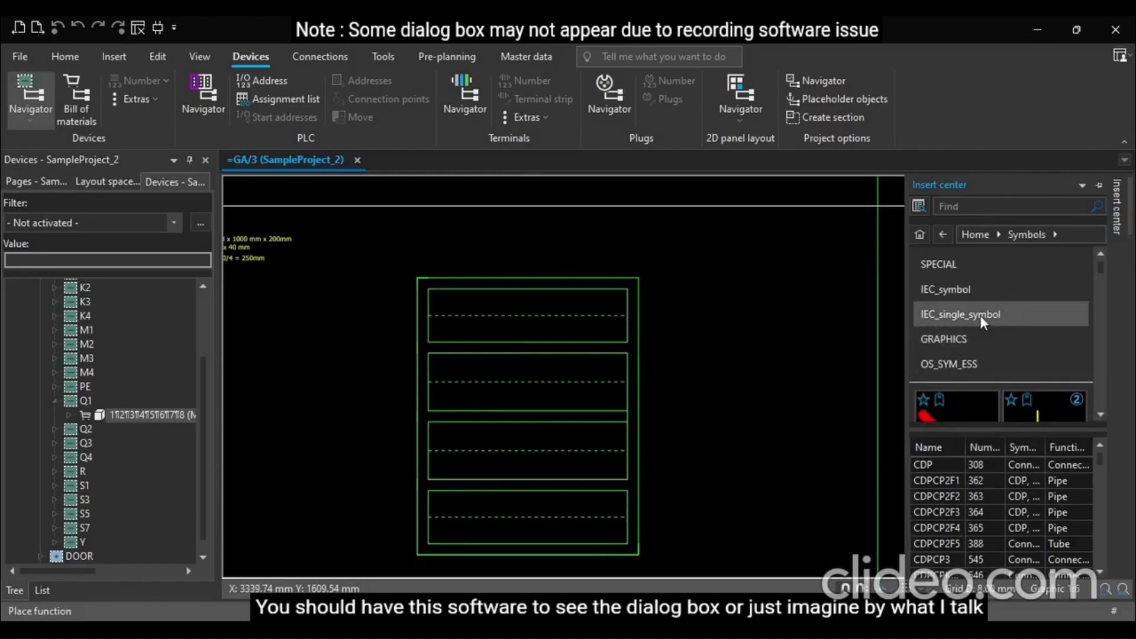
scroll(988, 389, "down", 5)
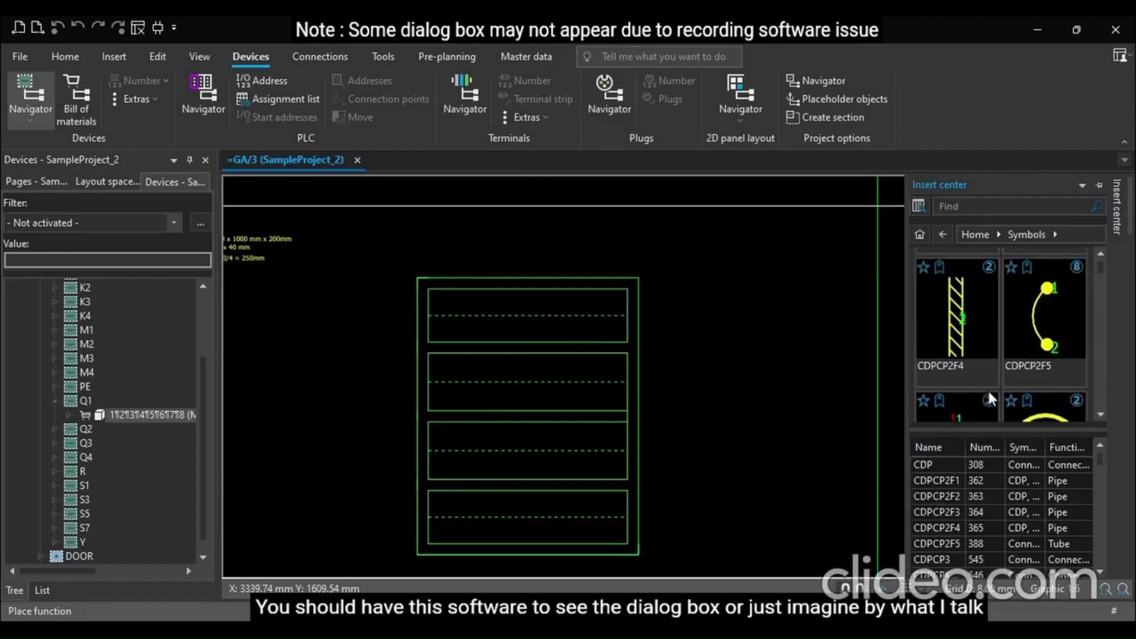
scroll(988, 394, "down", 4)
scroll(988, 391, "up", 2)
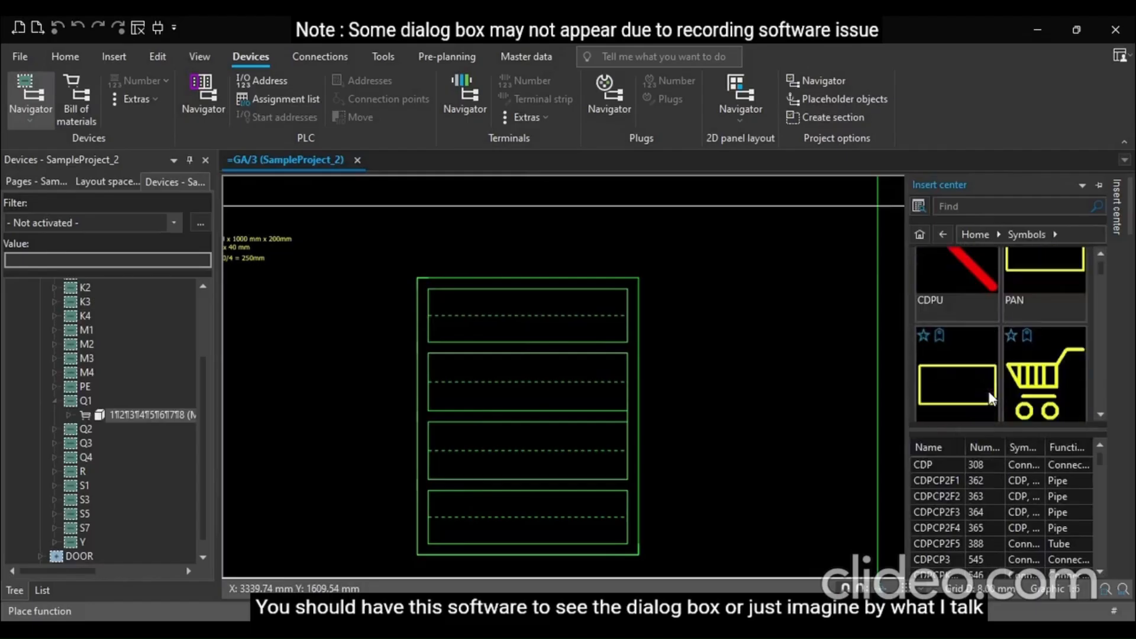
scroll(989, 391, "down", 1)
scroll(988, 392, "up", 1)
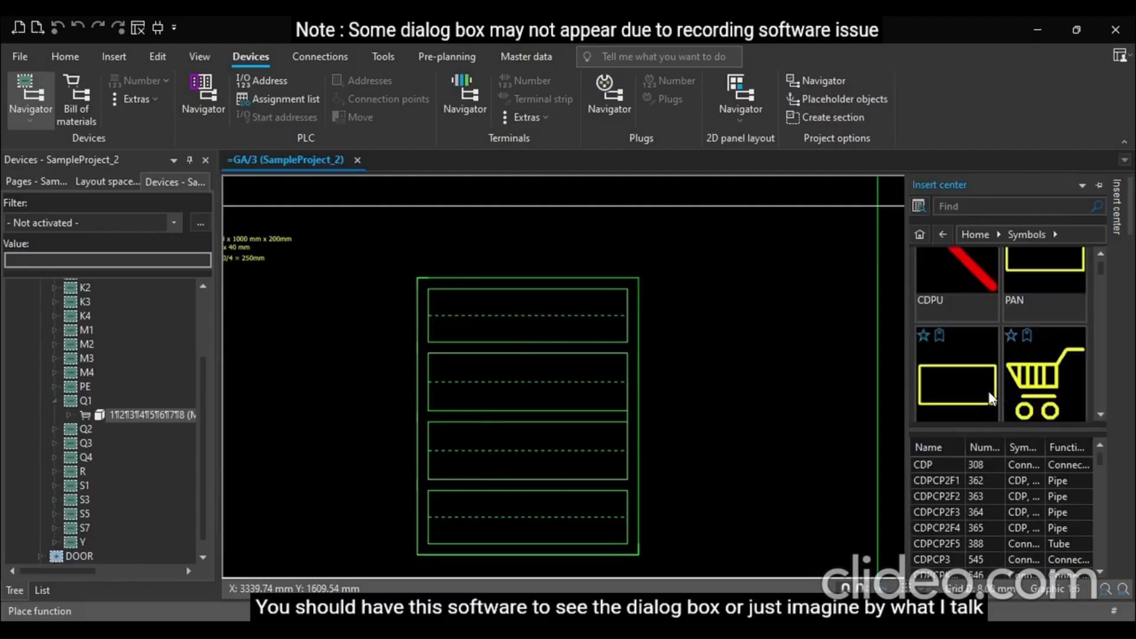
left_click(1044, 270)
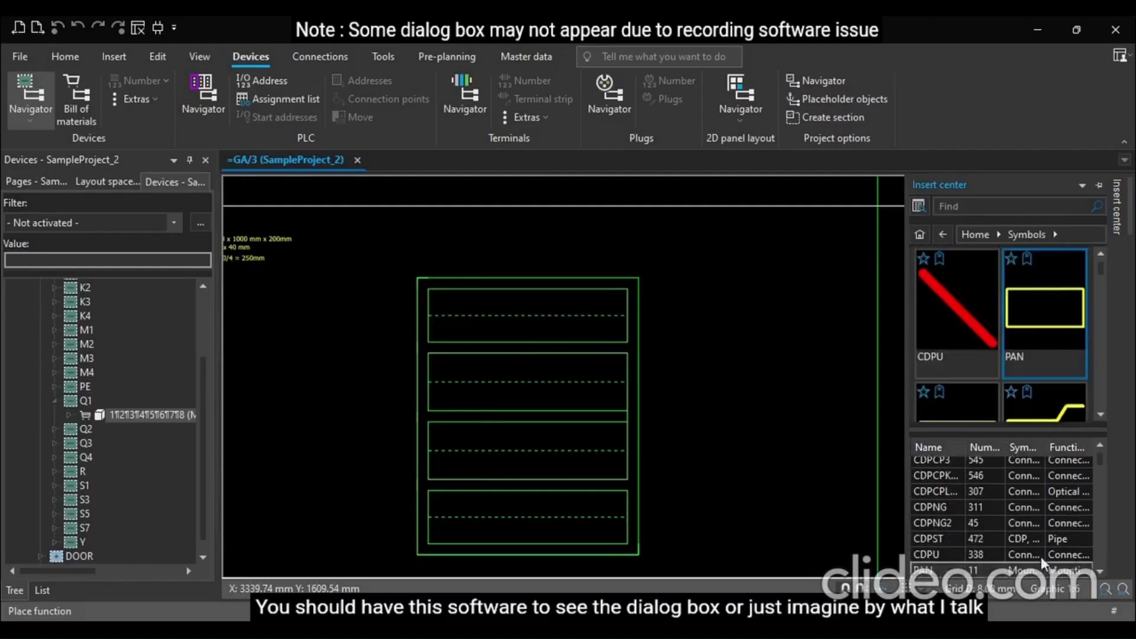
Browse the Insert center symbols and list to compare the PAN and PANP mounting panel symbols
left_click(962, 405)
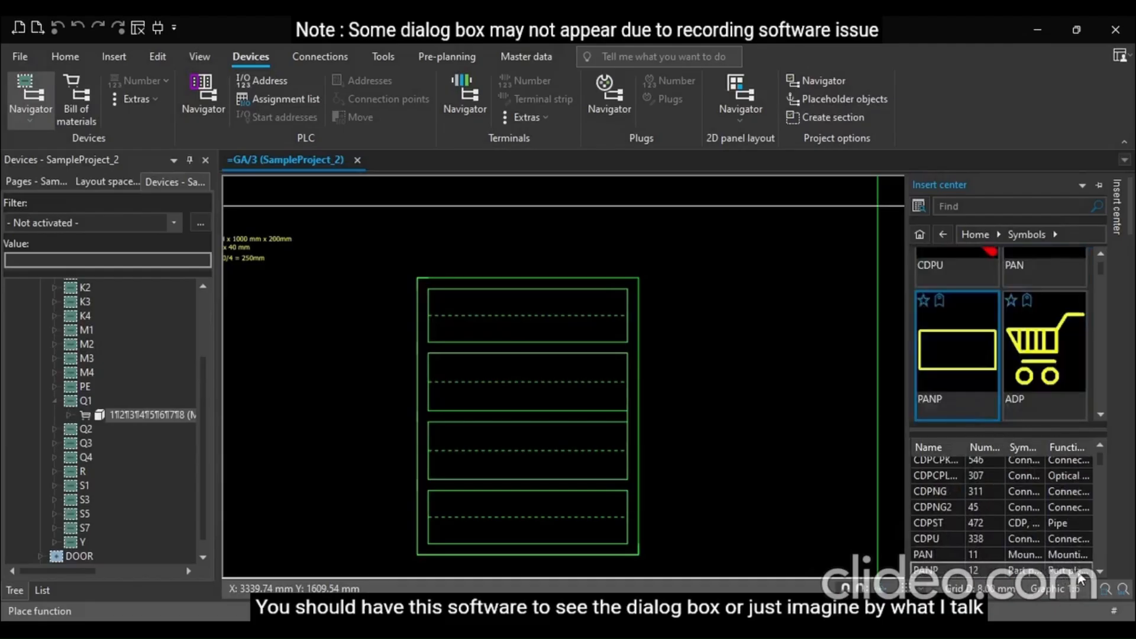
left_click(1070, 555)
scroll(1036, 374, "down", 2)
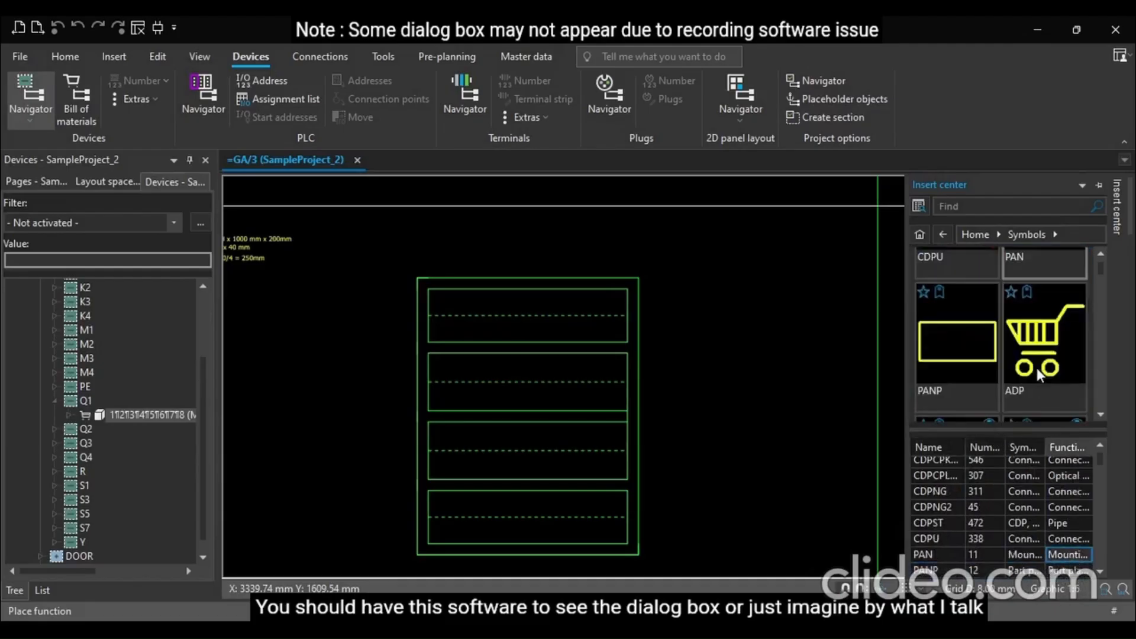
scroll(1037, 368, "down", 1)
left_click(946, 278)
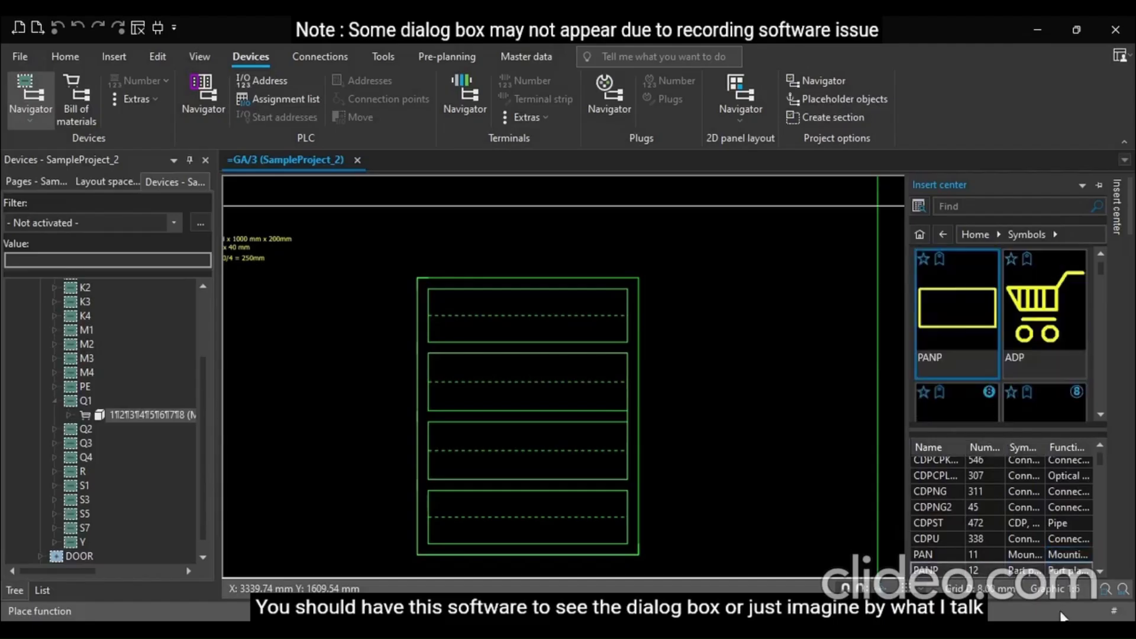
left_click(1068, 555)
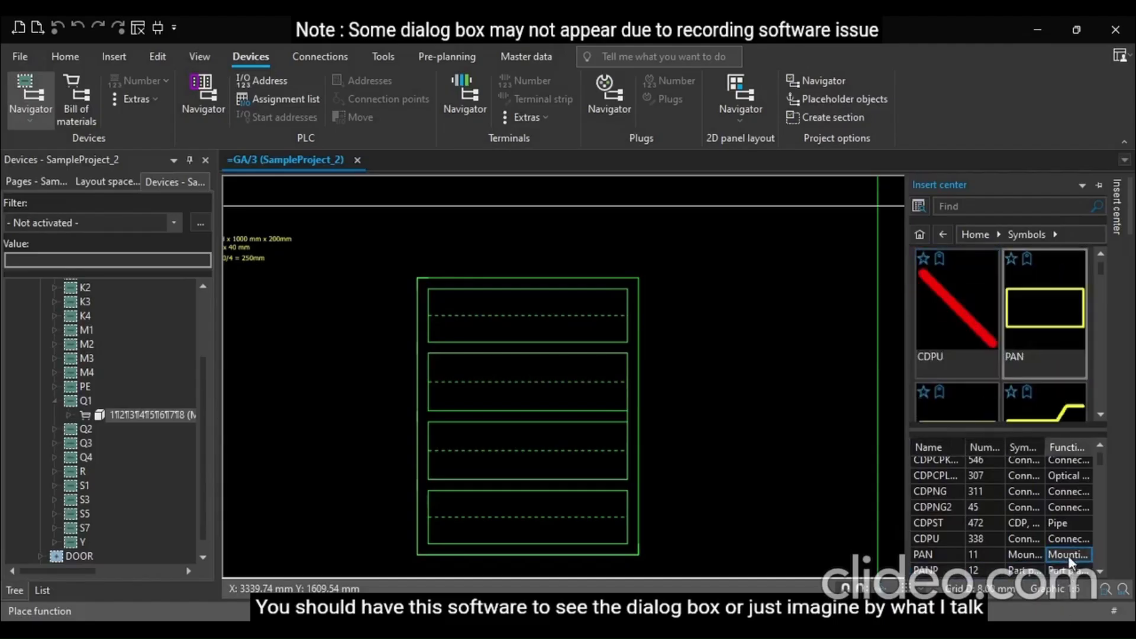
Insert the PAN mounting panel symbol as a rectangle spanning the enclosure, from its upper-left corner to its lower-right corner
double_click(1042, 306)
scroll(419, 286, "up", 4)
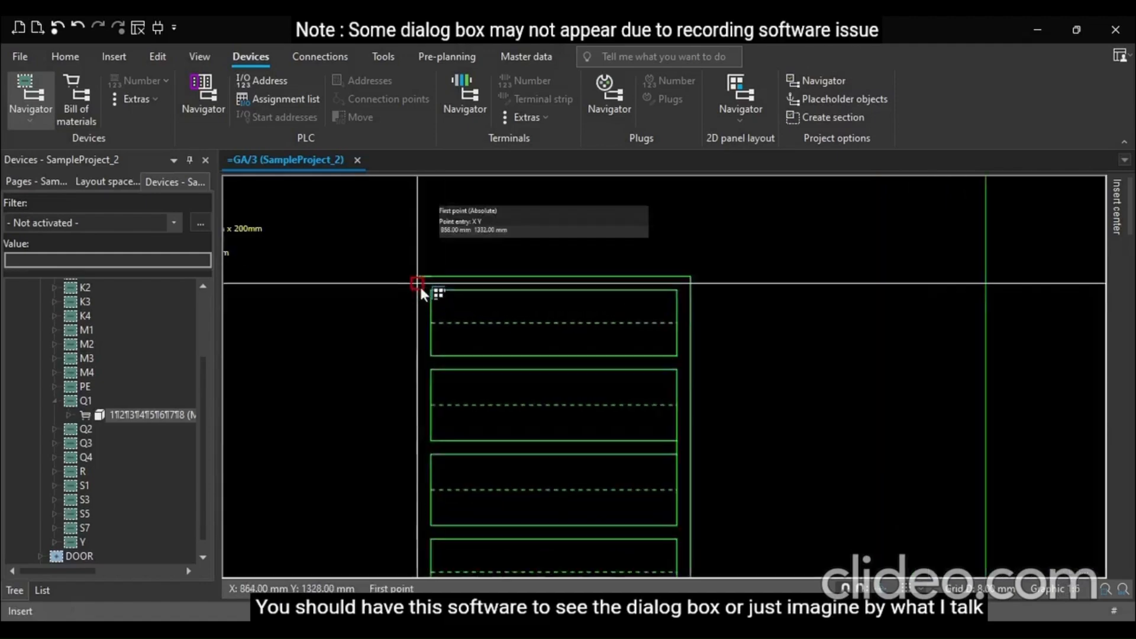
scroll(434, 300, "up", 2)
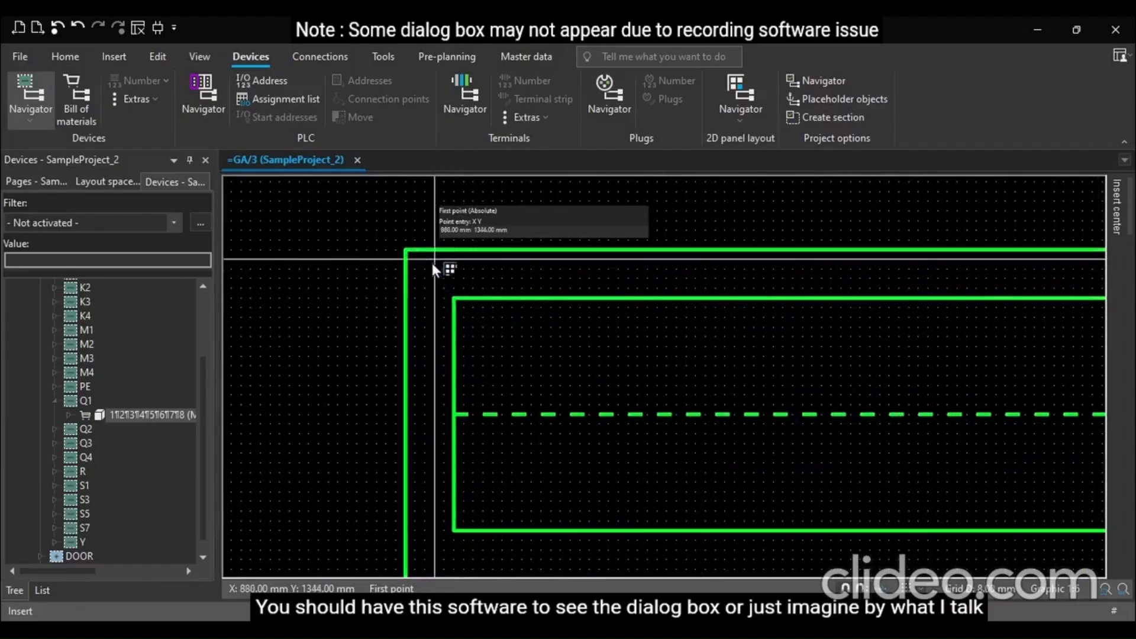
scroll(458, 303, "down", 3)
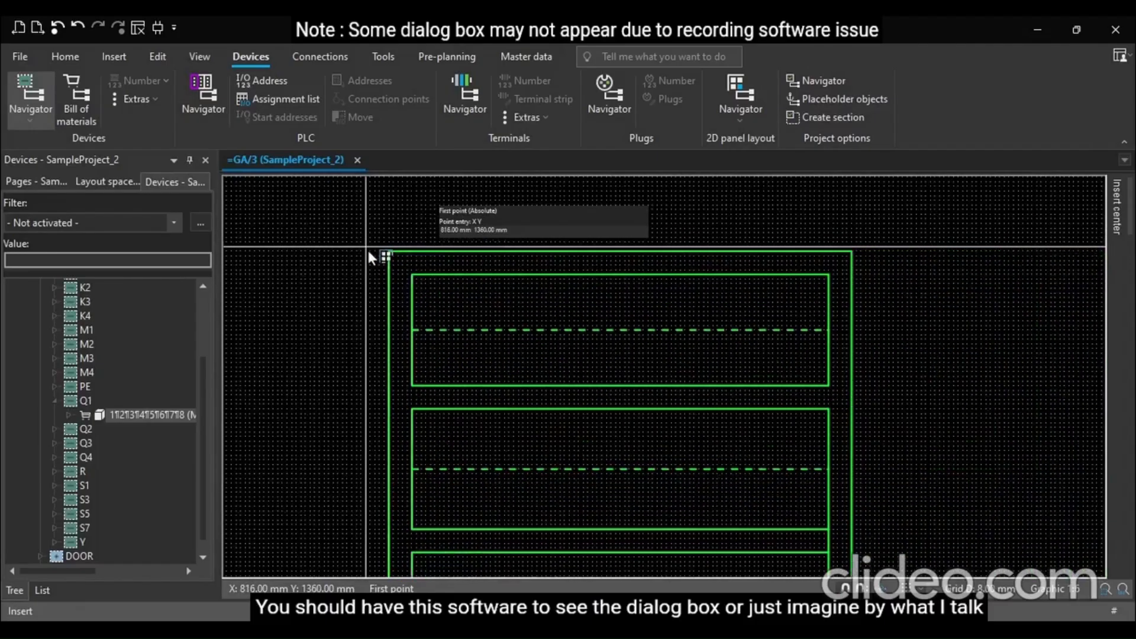
left_click(400, 267)
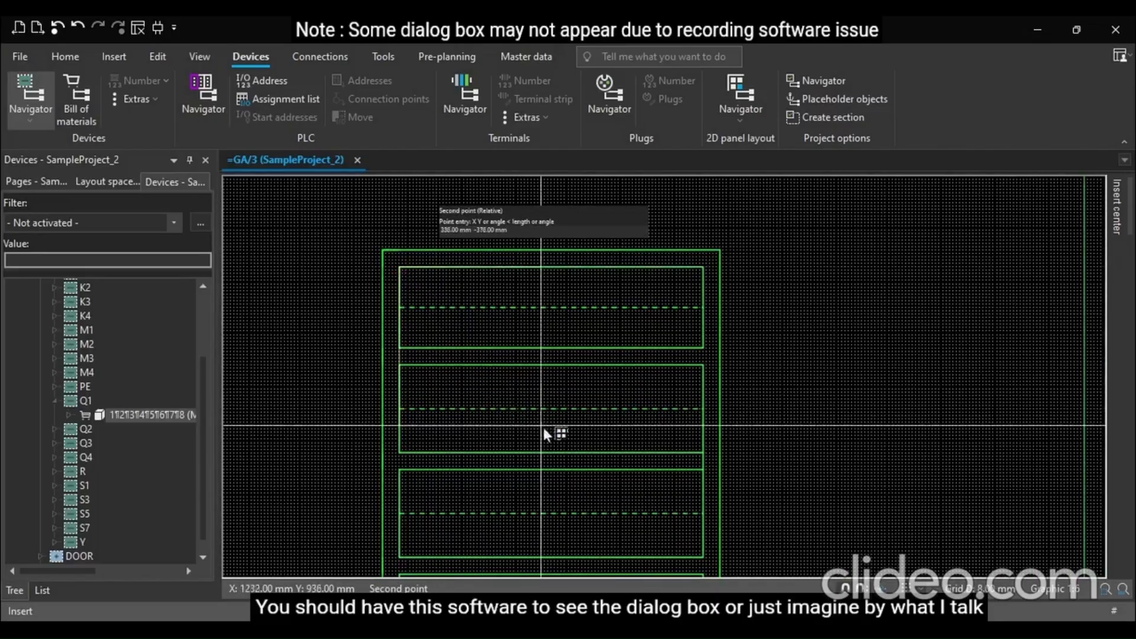
scroll(556, 431, "down", 3)
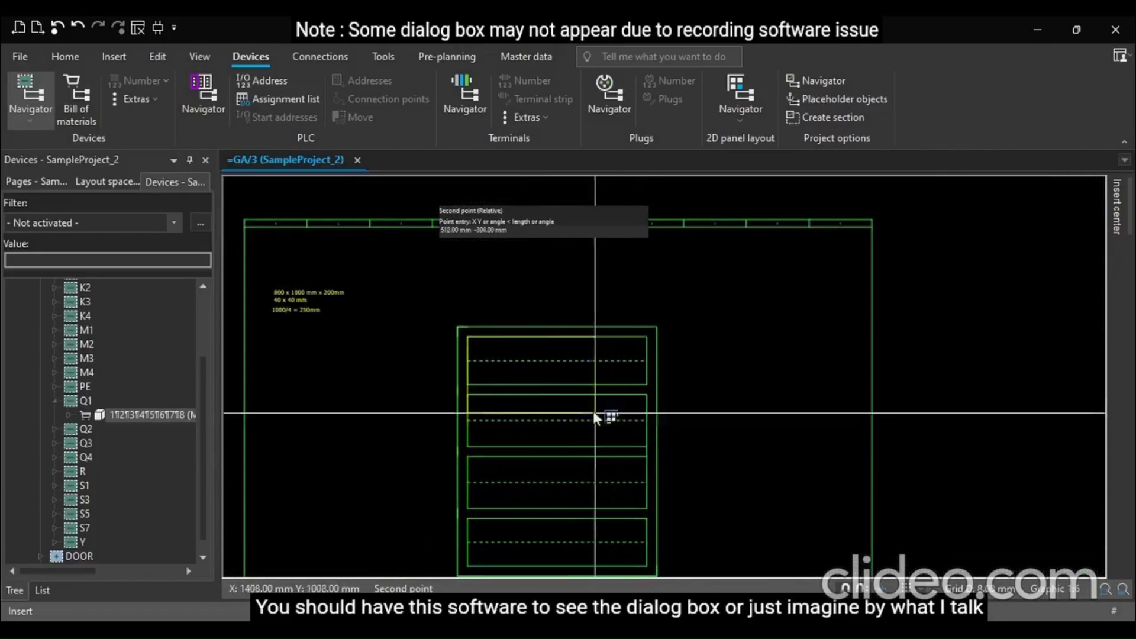
scroll(593, 411, "down", 1)
scroll(615, 510, "up", 3)
scroll(615, 510, "up", 2)
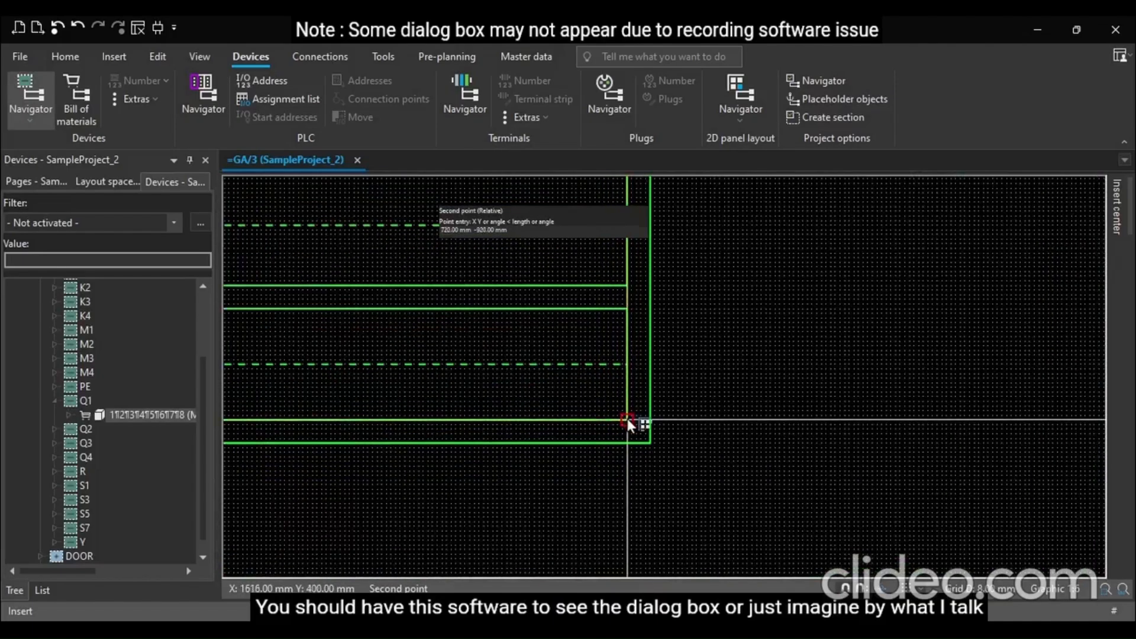
left_click(627, 420)
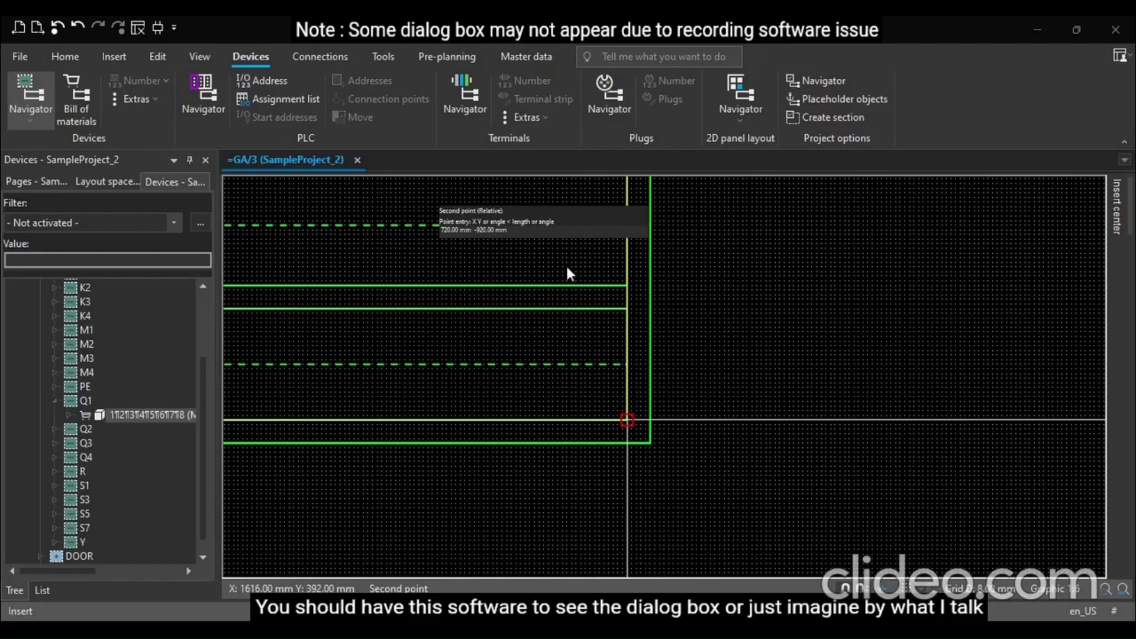
left_click(421, 531)
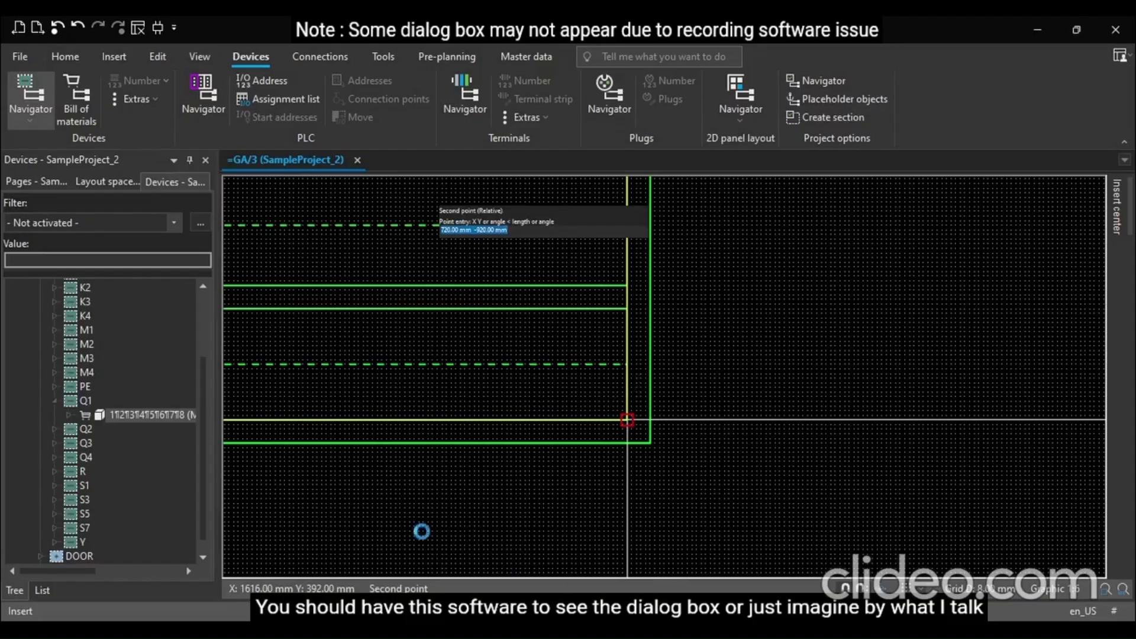
Open the mounting panel's properties and review the display format of its engraving text and function text
scroll(946, 435, "down", 3)
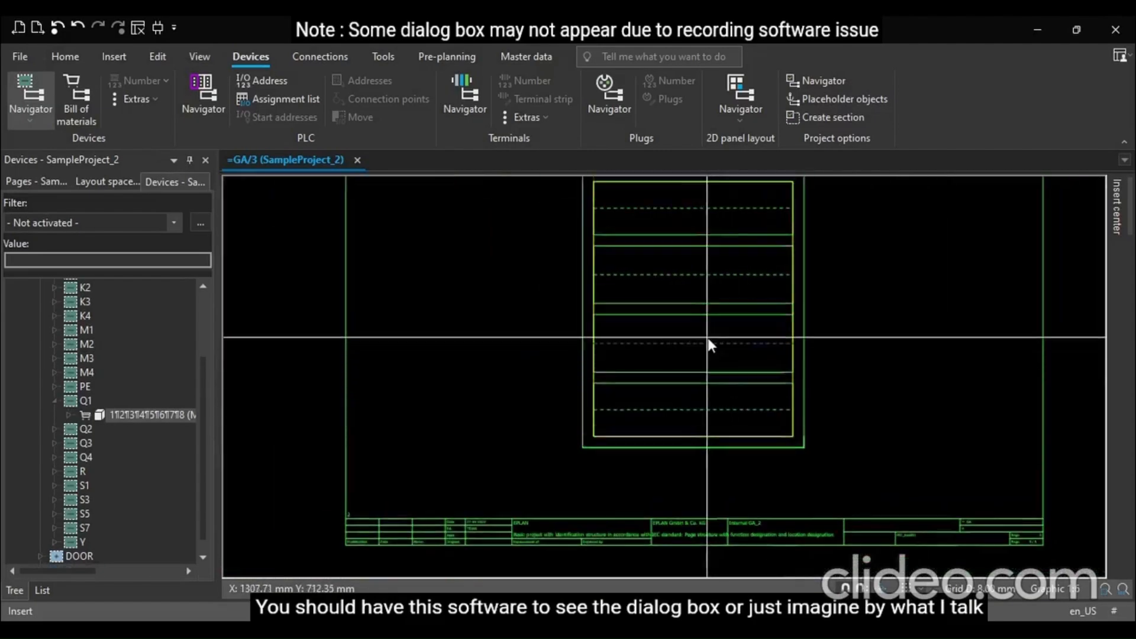
scroll(708, 338, "up", 5)
scroll(583, 237, "up", 6)
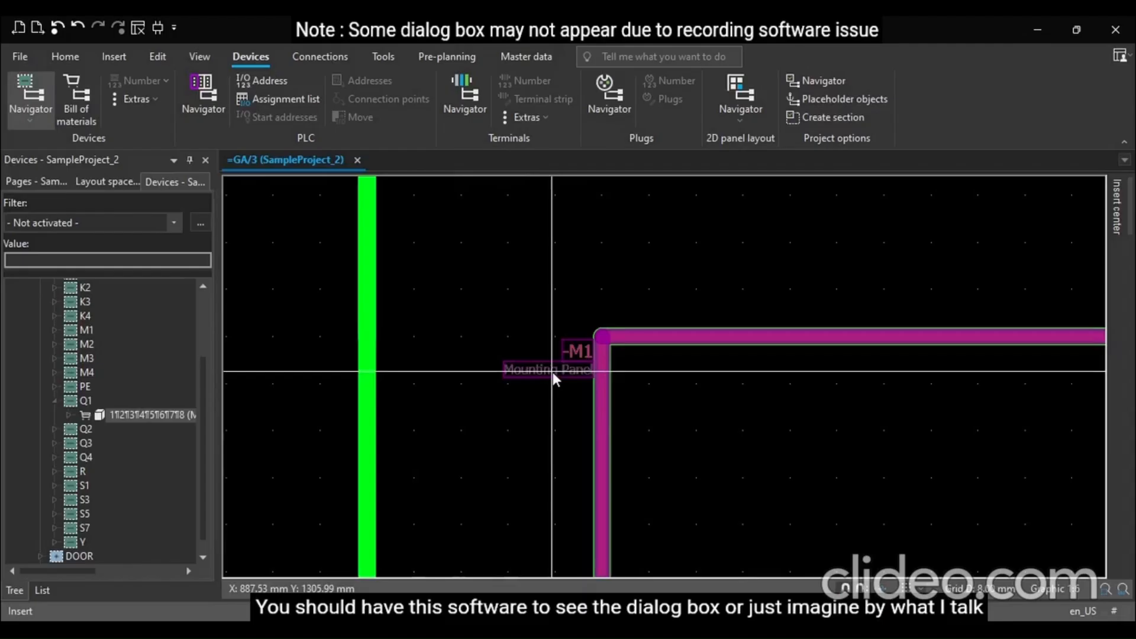
left_click(552, 372)
double_click(552, 371)
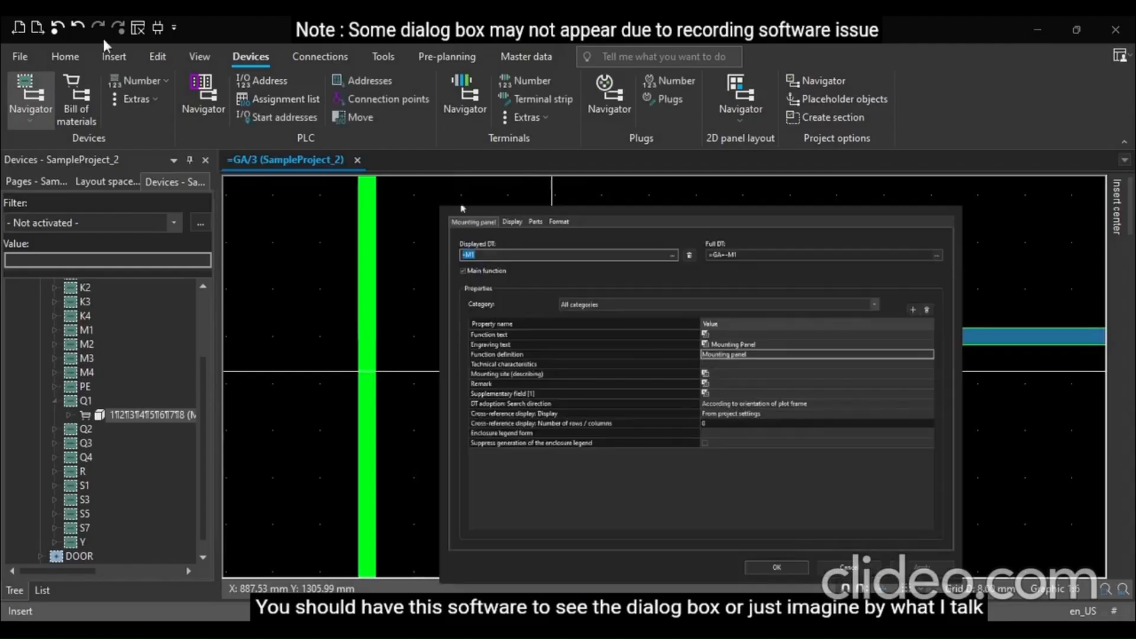
left_click(512, 222)
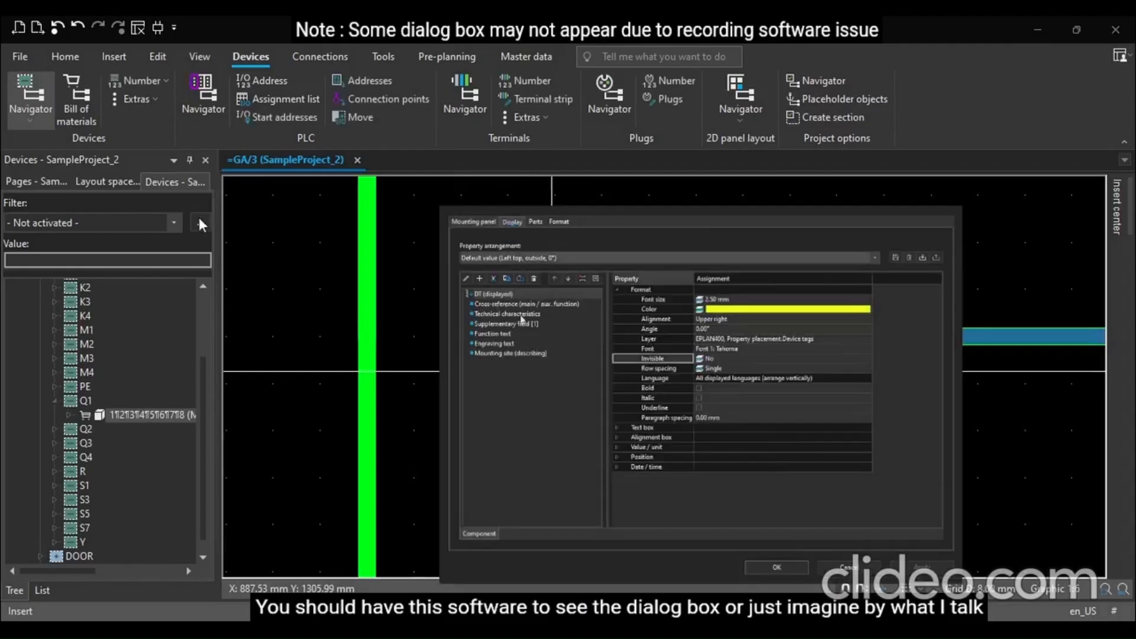
left_click(495, 343)
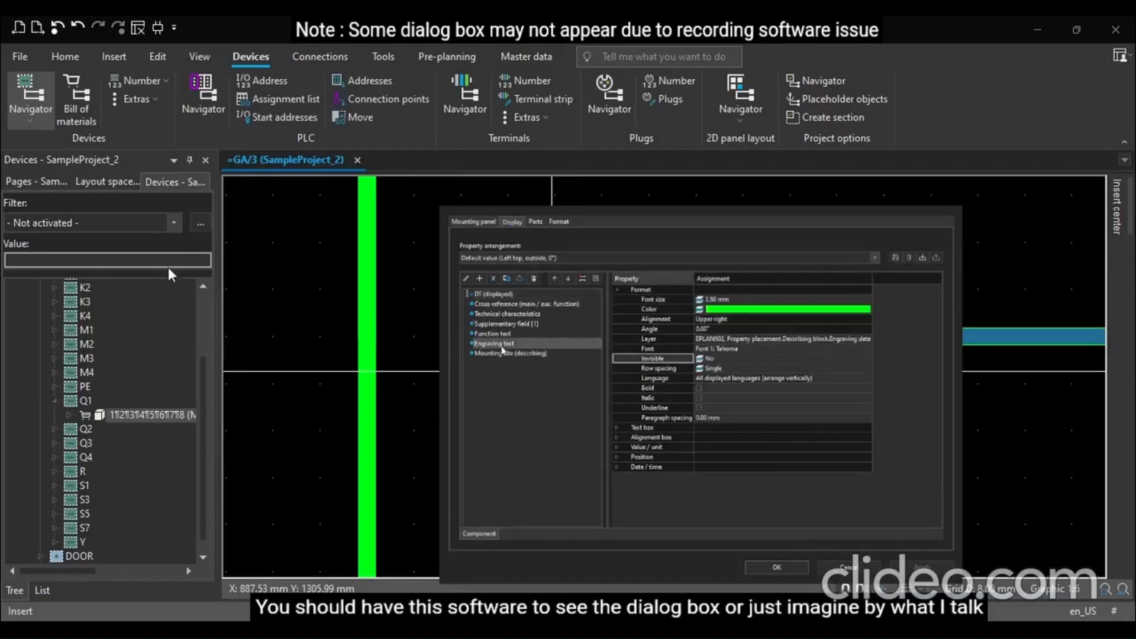
left_click(501, 335)
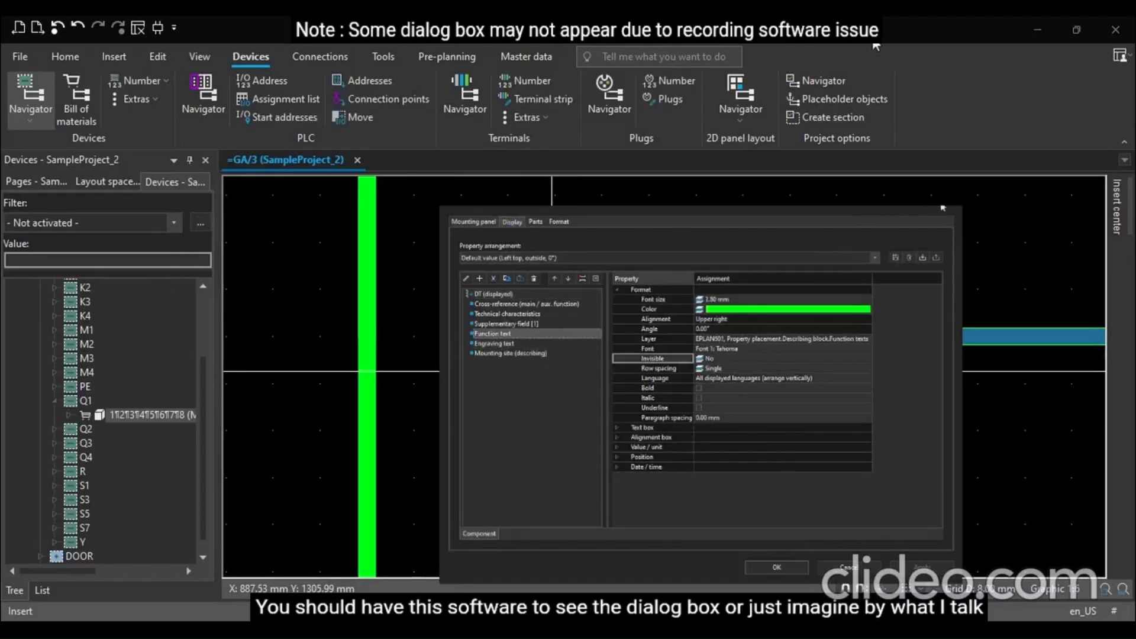
left_click(899, 34)
Drag device Q1 from the navigator onto the top compartment, then remove the placed device
scroll(326, 567, "down", 8)
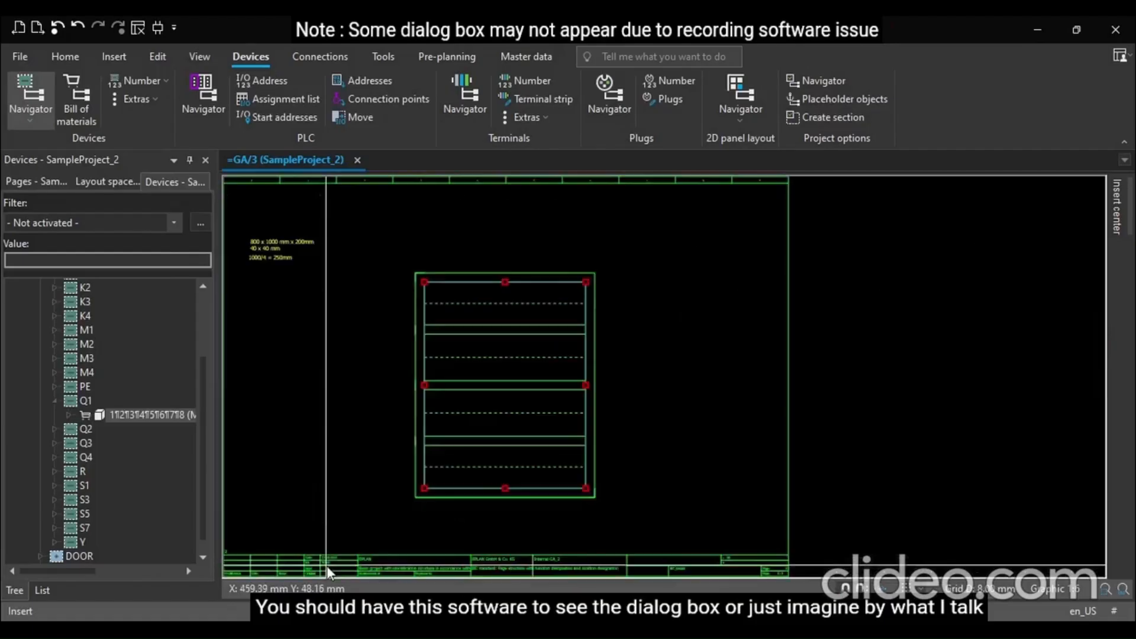
left_click(349, 428)
scroll(372, 350, "up", 5)
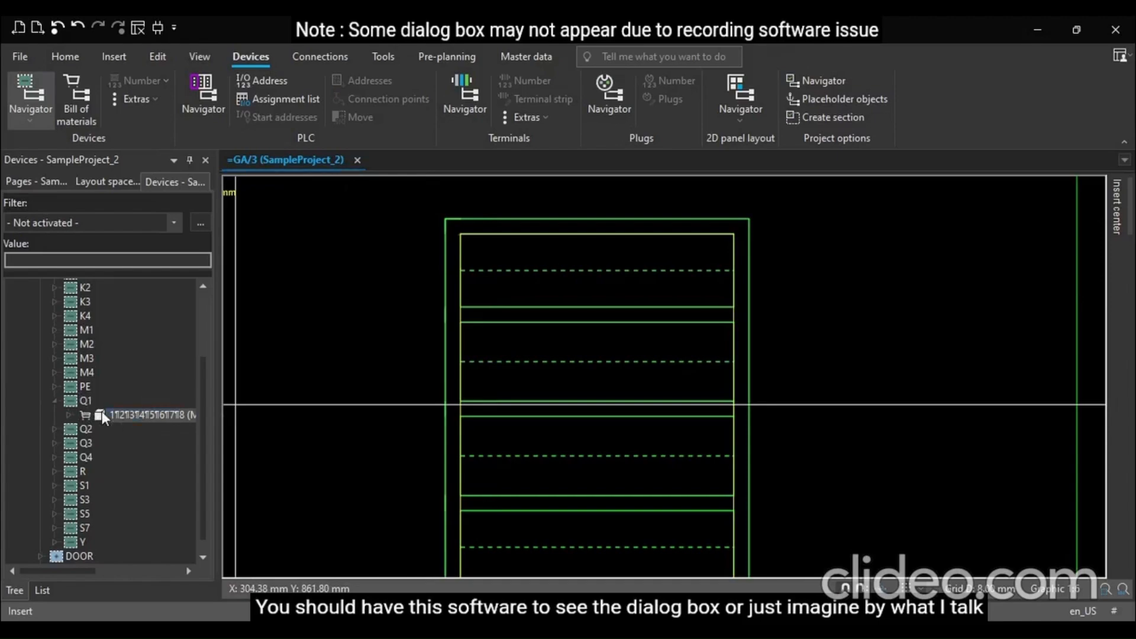
left_click_drag(102, 411, 504, 307)
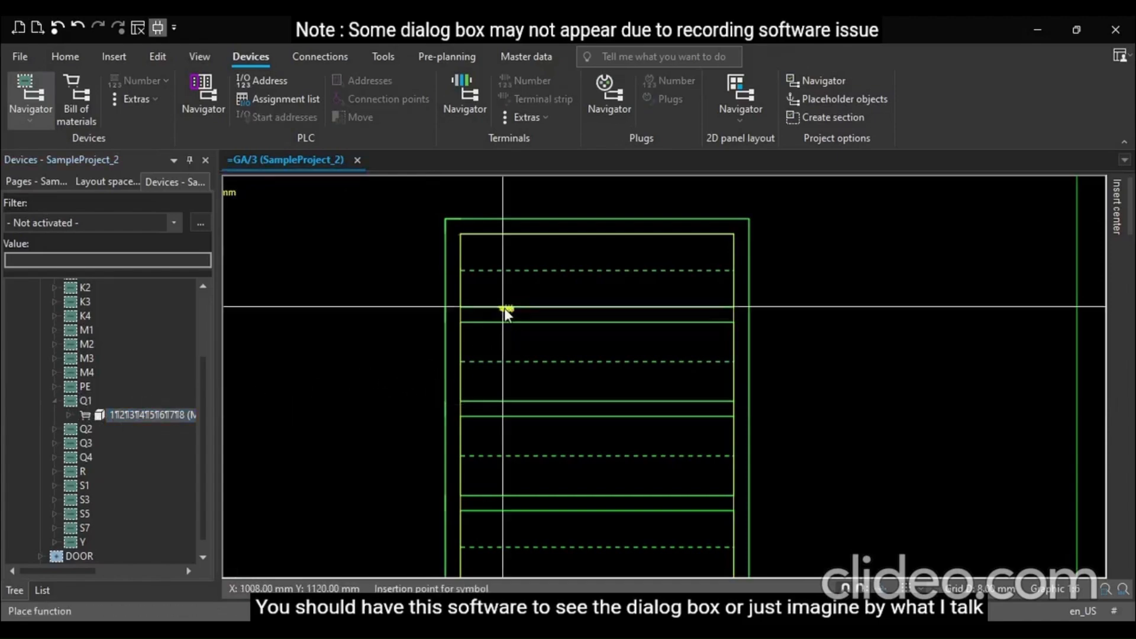
scroll(492, 272, "up", 3)
left_click(483, 274)
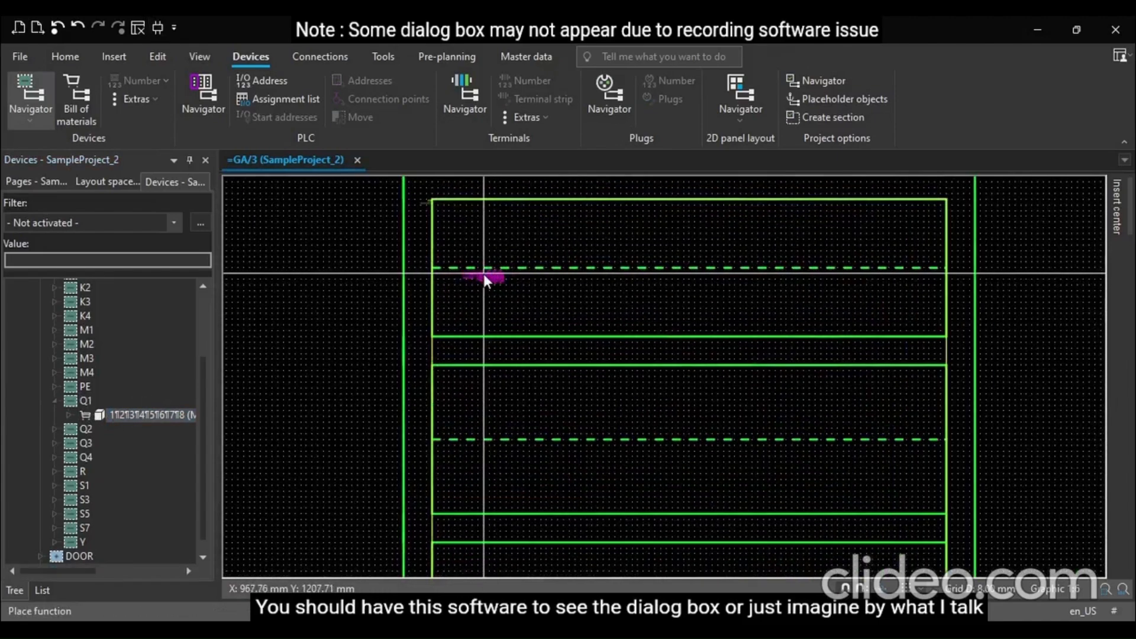
left_click(487, 280)
key("Delete")
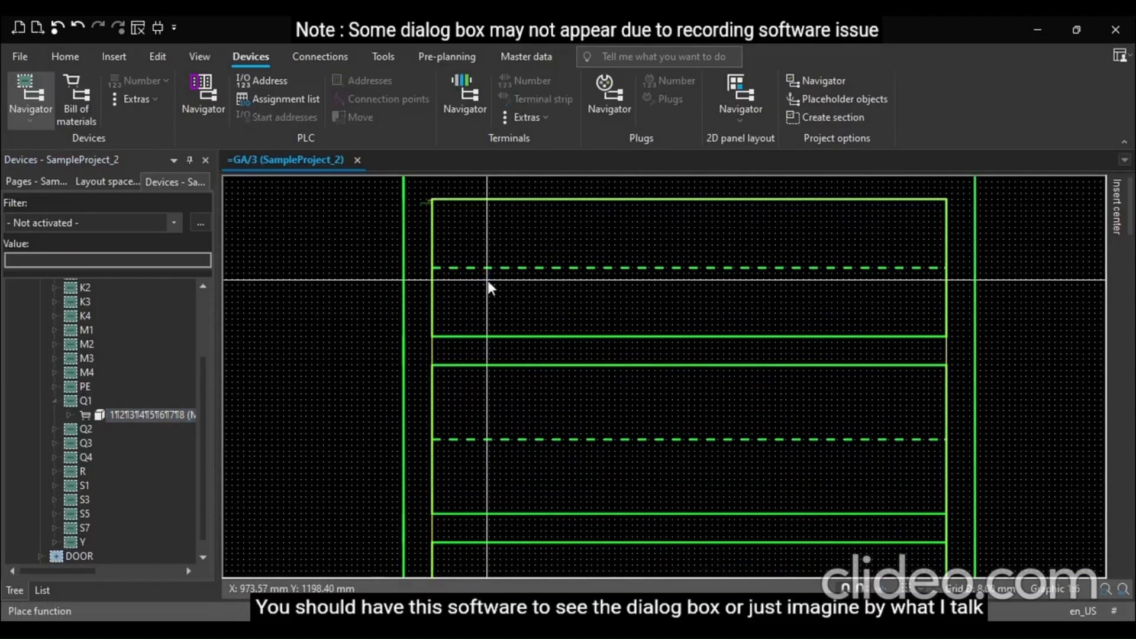
Open the 2D panel layout navigator, browse SampleProject_2's All parts, and close it again
scroll(113, 336, "up", 3)
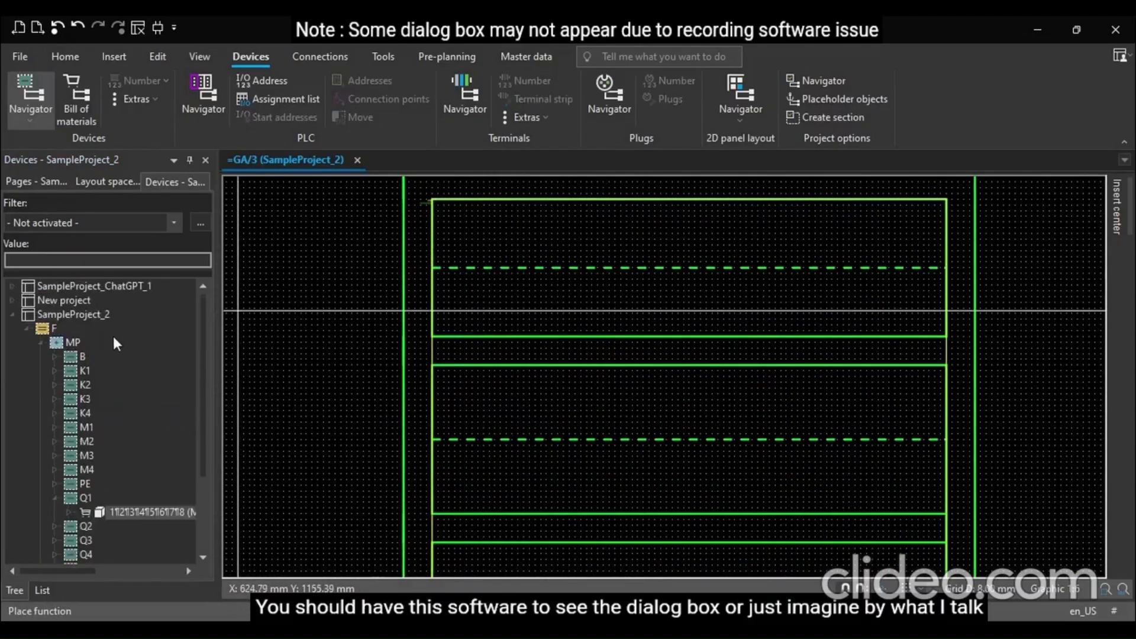
left_click(13, 315)
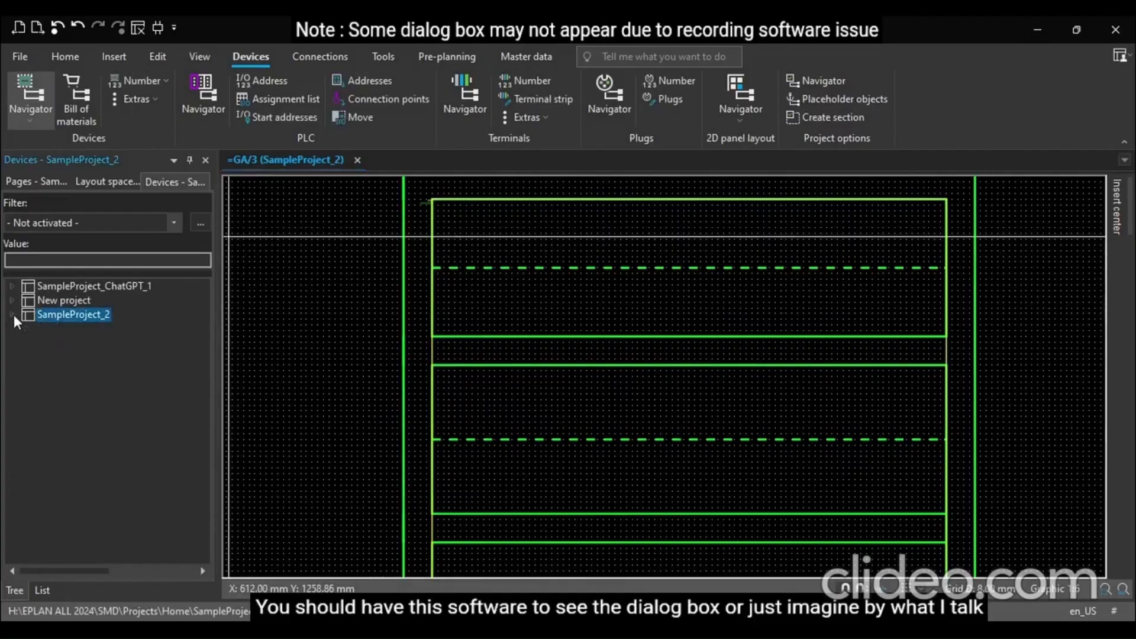
scroll(474, 357, "down", 3)
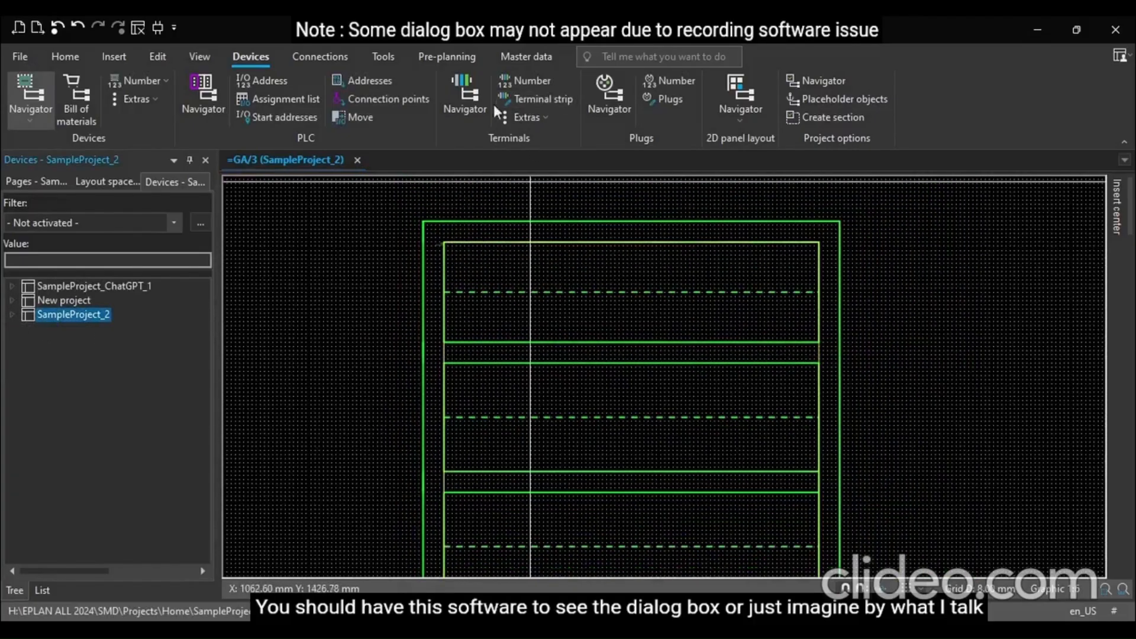
left_click(747, 96)
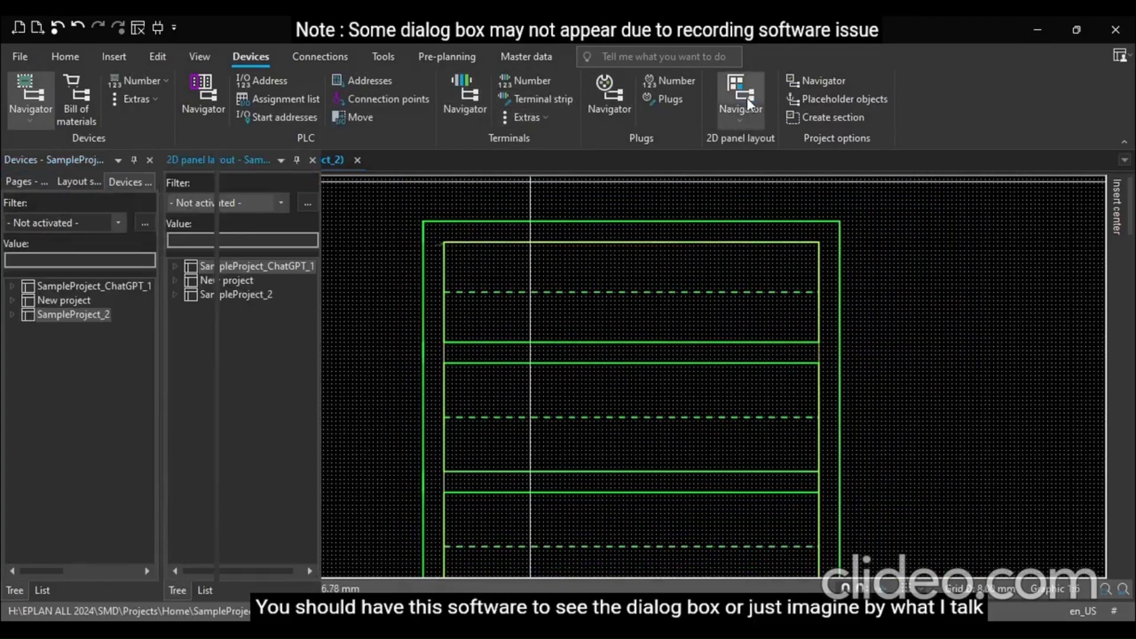
left_click(176, 295)
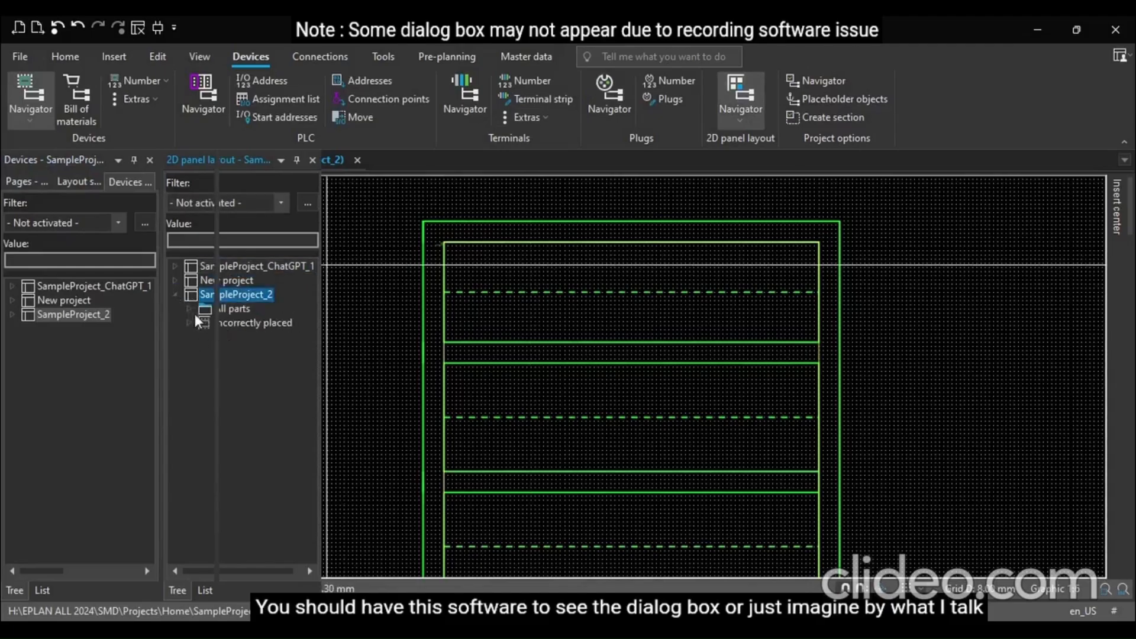
left_click(187, 308)
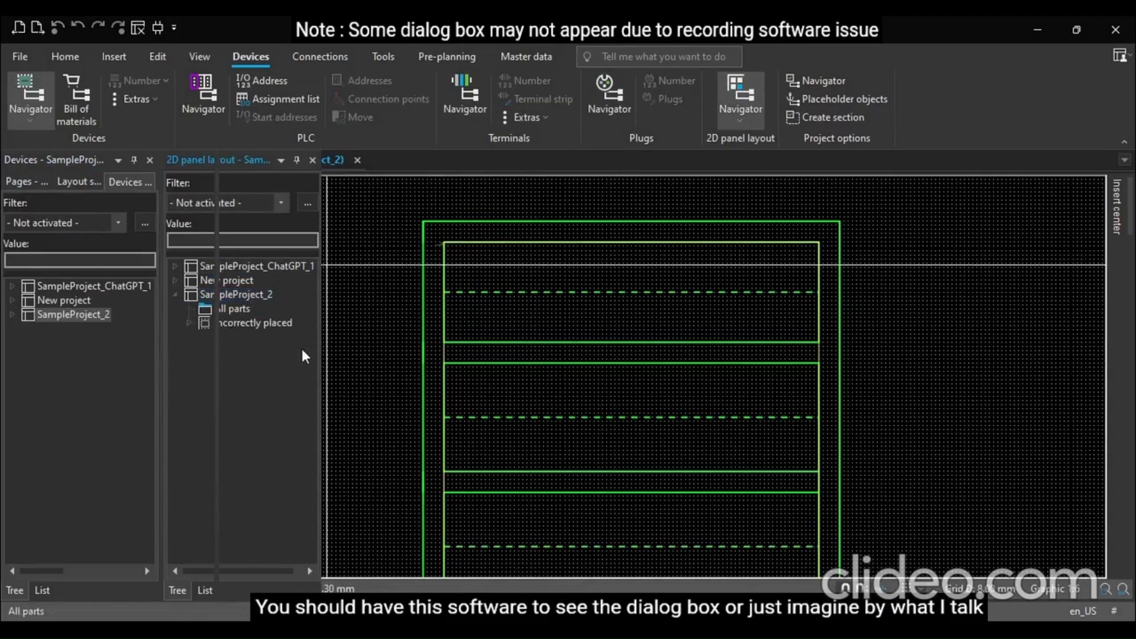
left_click_drag(216, 436, 216, 436)
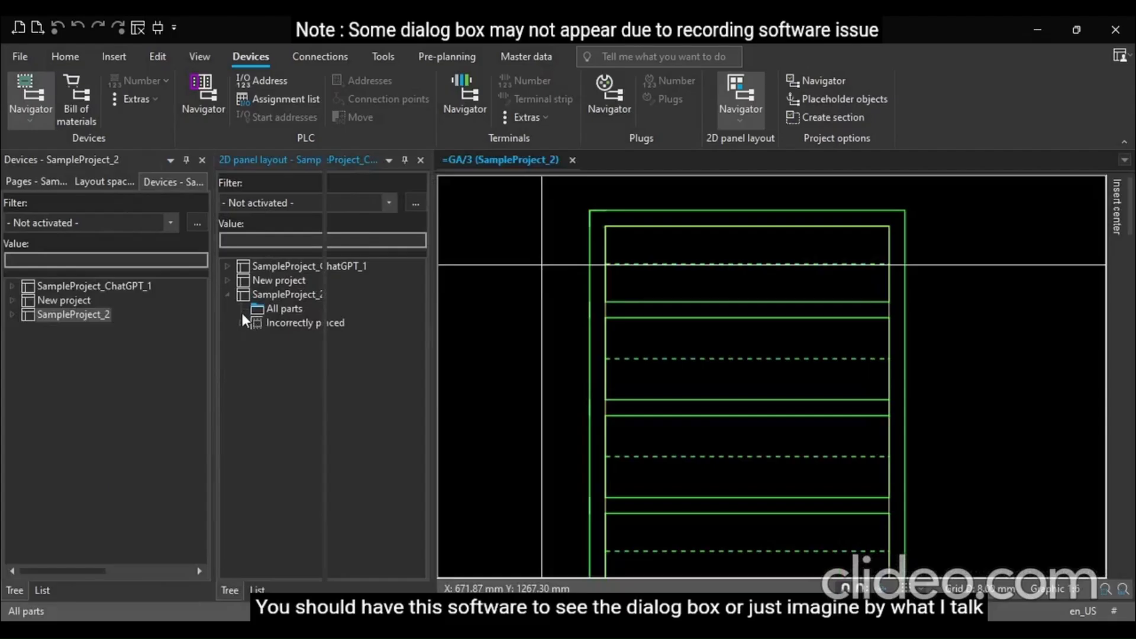
left_click(228, 295)
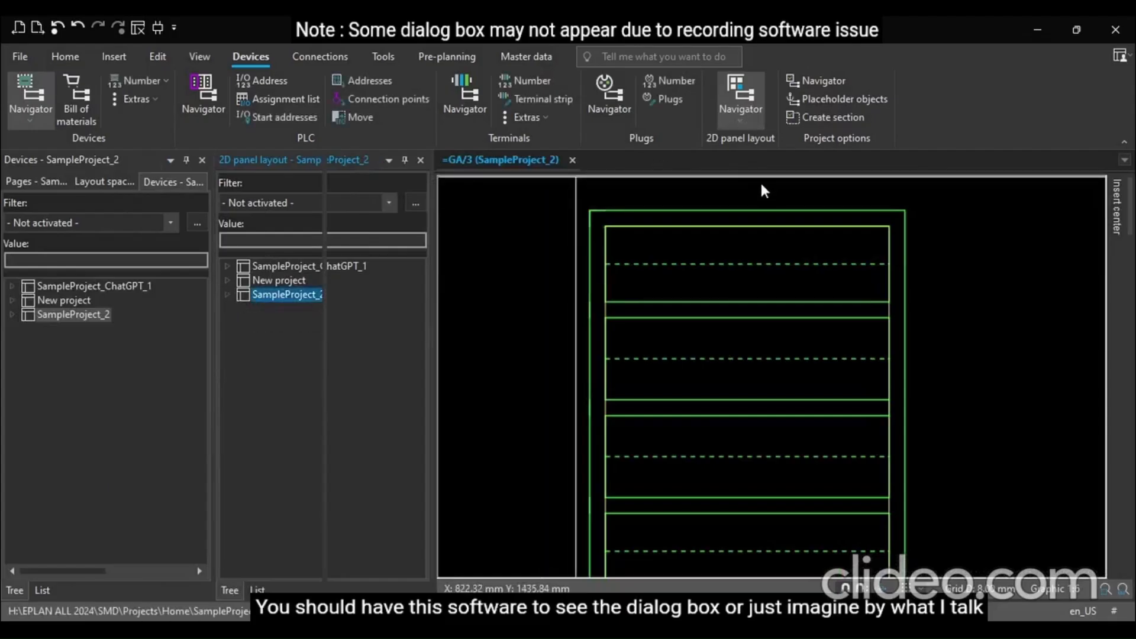
left_click(421, 161)
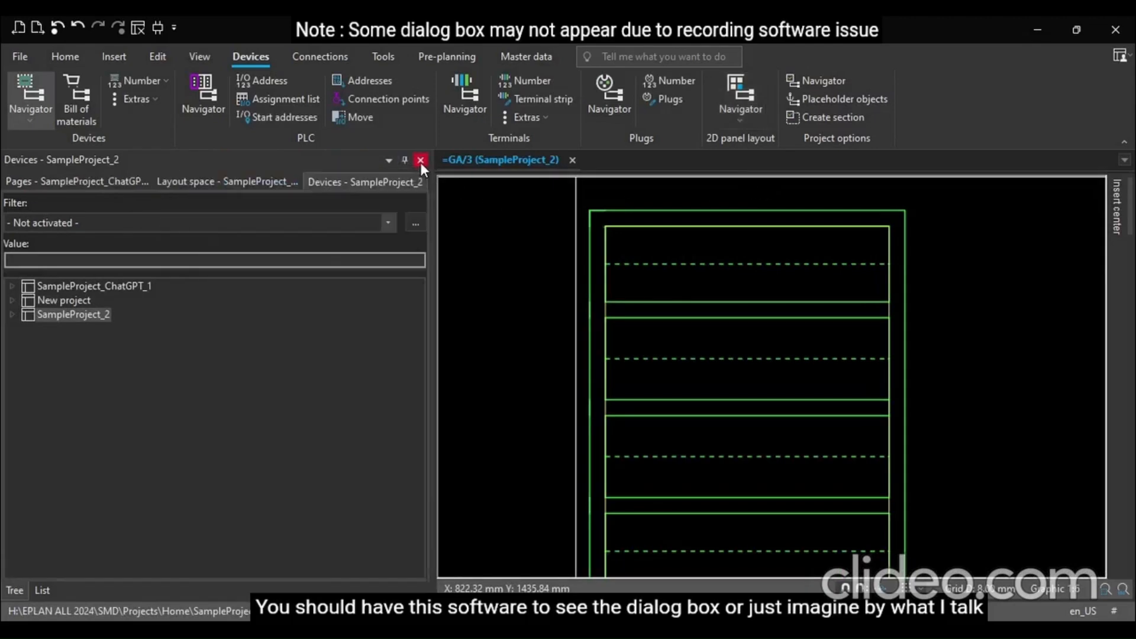
Narrow the device navigator, drop Q1 into the top compartment of the layout, and delete it again
left_click(435, 296)
left_click_drag(432, 298, 172, 297)
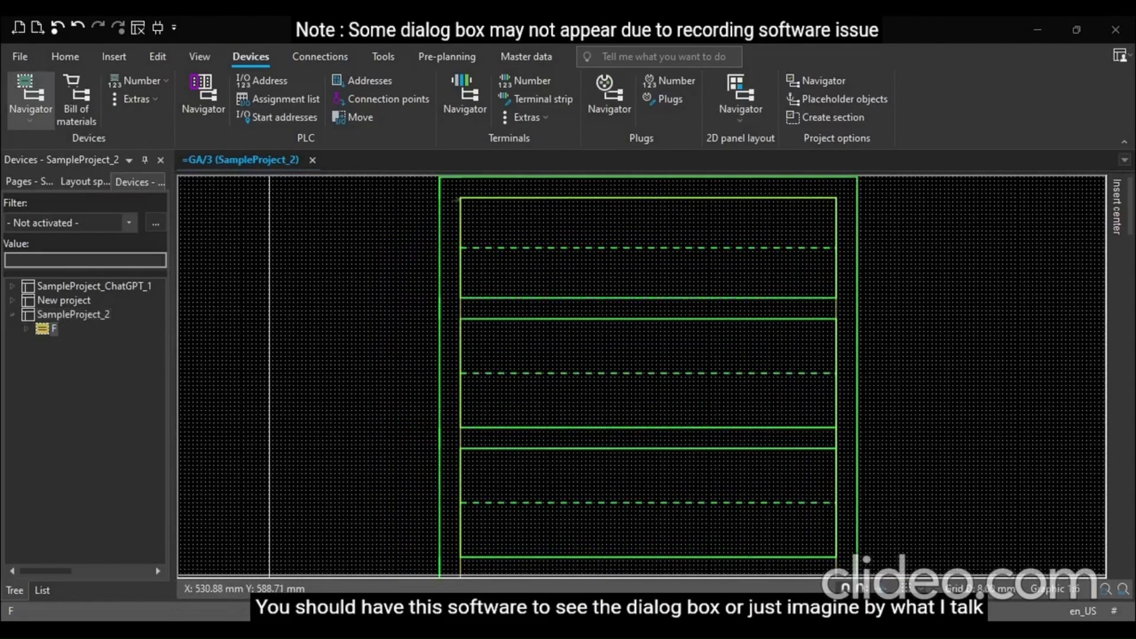
left_click(23, 329)
left_click_drag(106, 402, 532, 258)
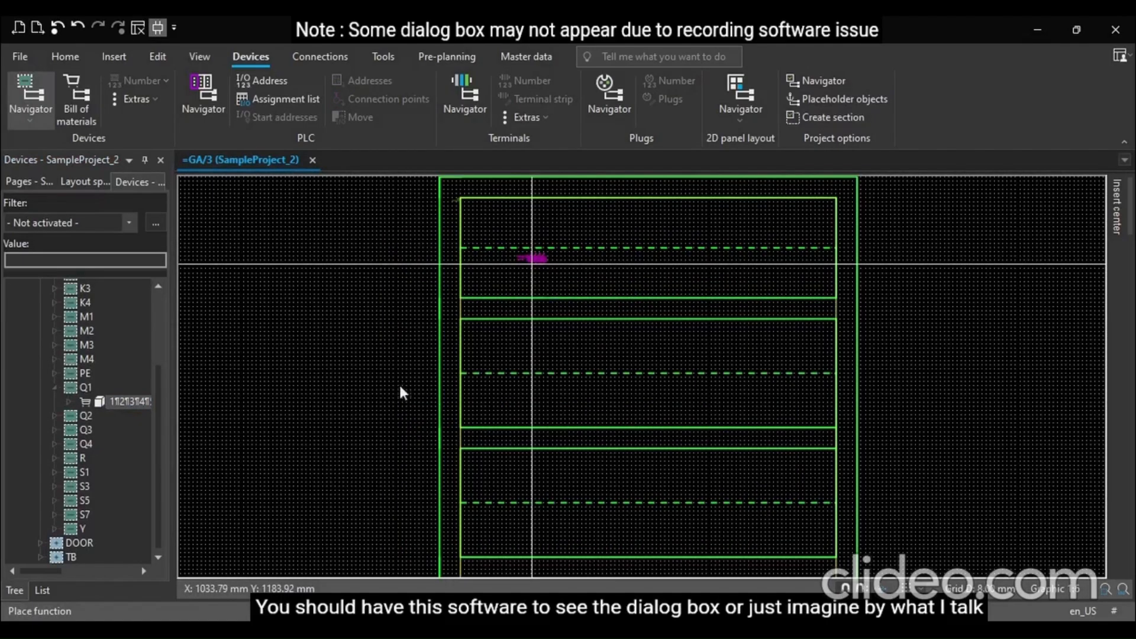
scroll(532, 264, "up", 2)
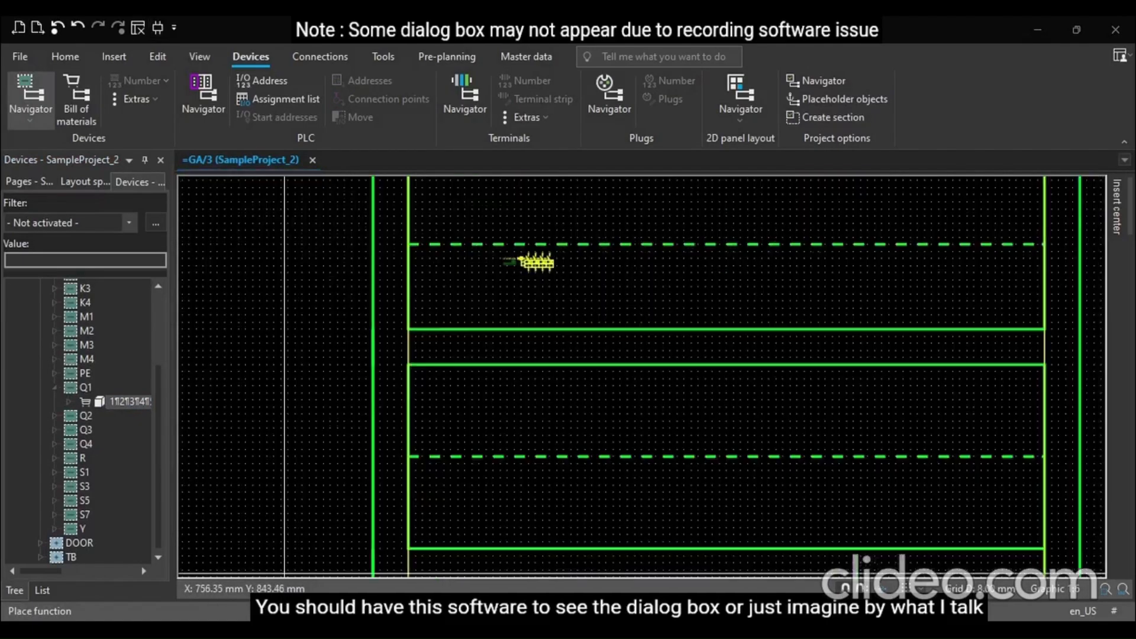
scroll(538, 279, "up", 3)
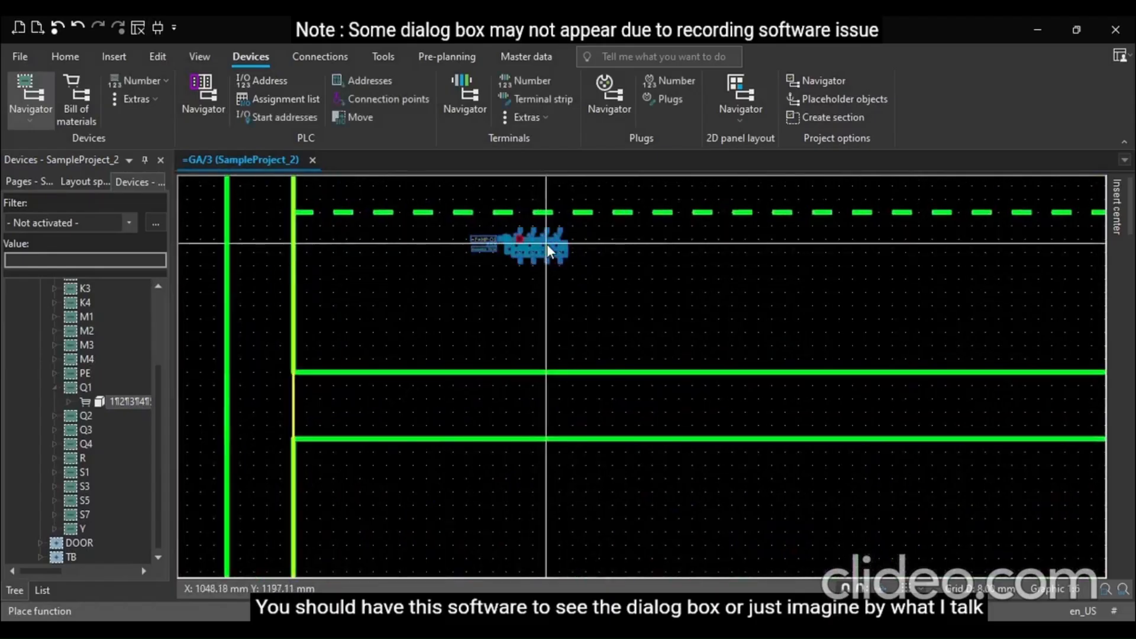
key("Delete")
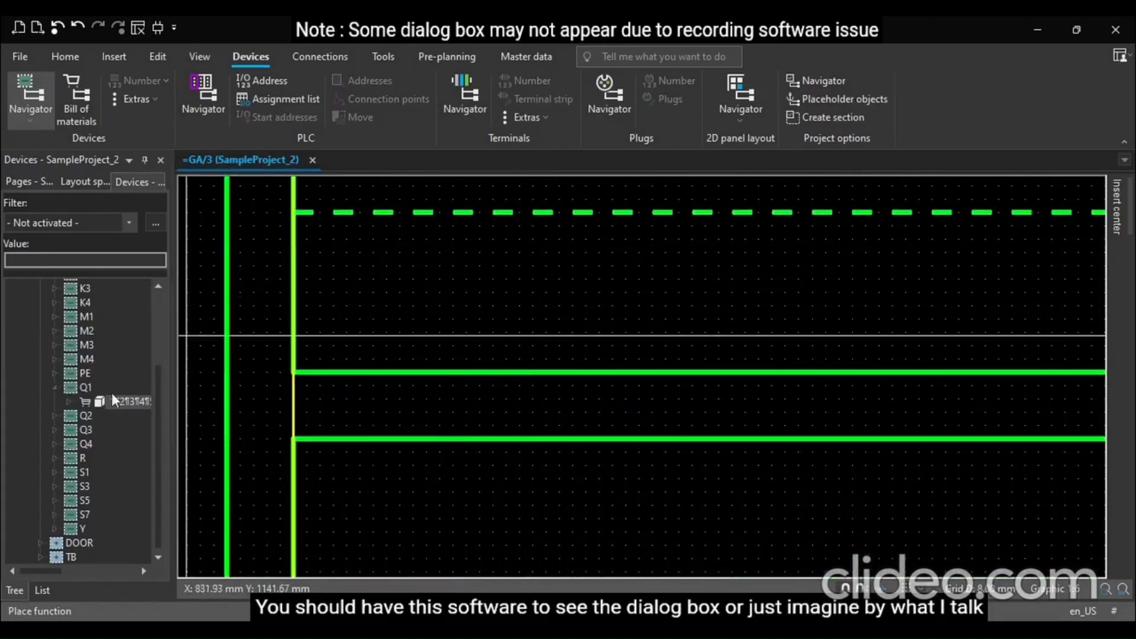
Switch to the pages navigator and open the Feeder Side Power wiring schematic page under F
left_click(58, 389)
left_click(90, 375)
scroll(90, 379, "up", 3)
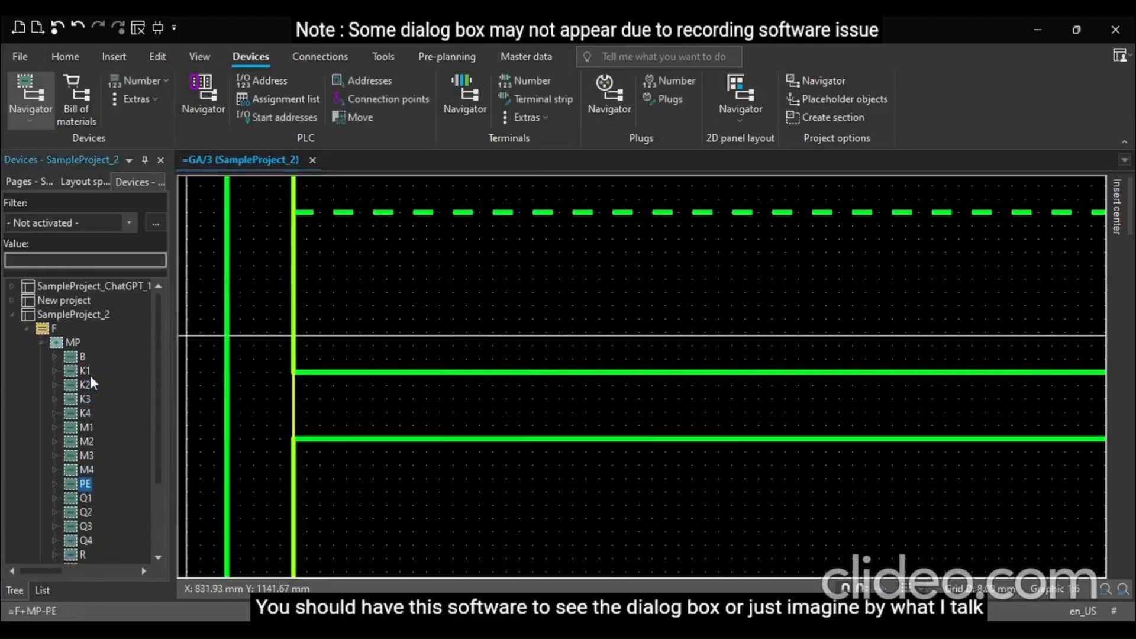
left_click(30, 330)
left_click(35, 181)
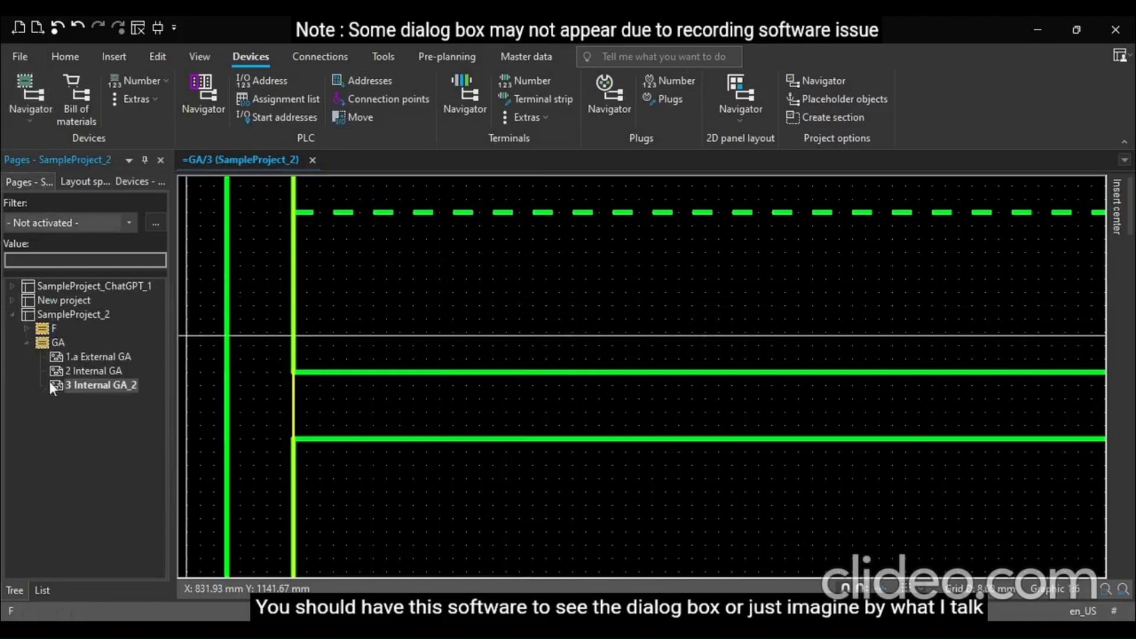
left_click(26, 329)
left_click(98, 355)
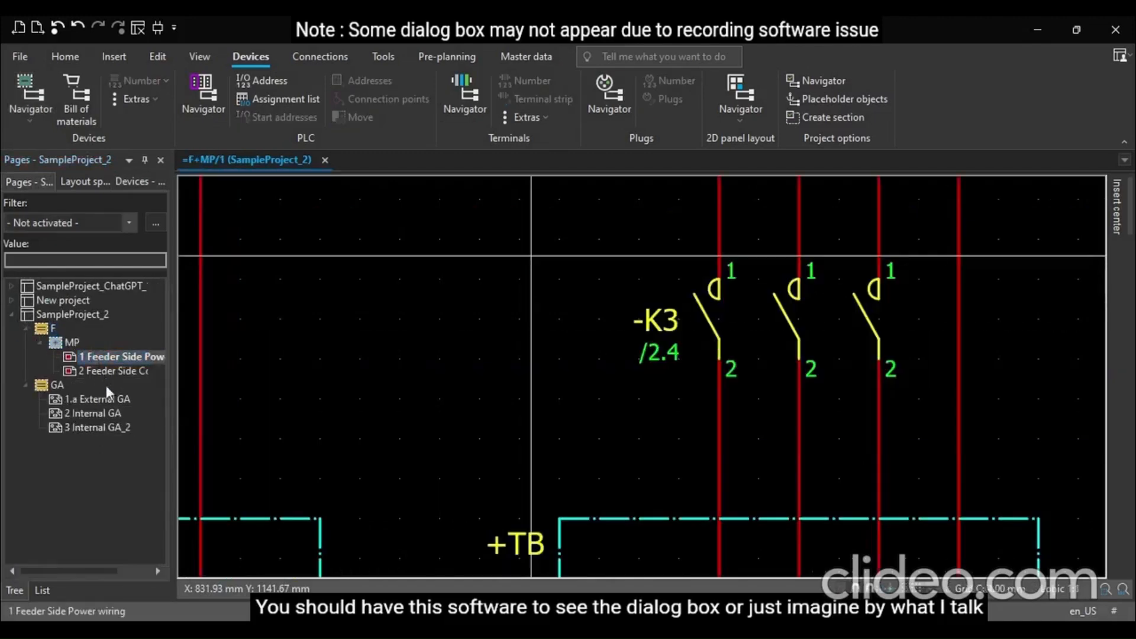
Open the properties of motor overload switch Q1 and assign part SIE.3RV2011-1EA25-0BA0 on its Parts tab
scroll(490, 452, "down", 4)
scroll(490, 452, "down", 2)
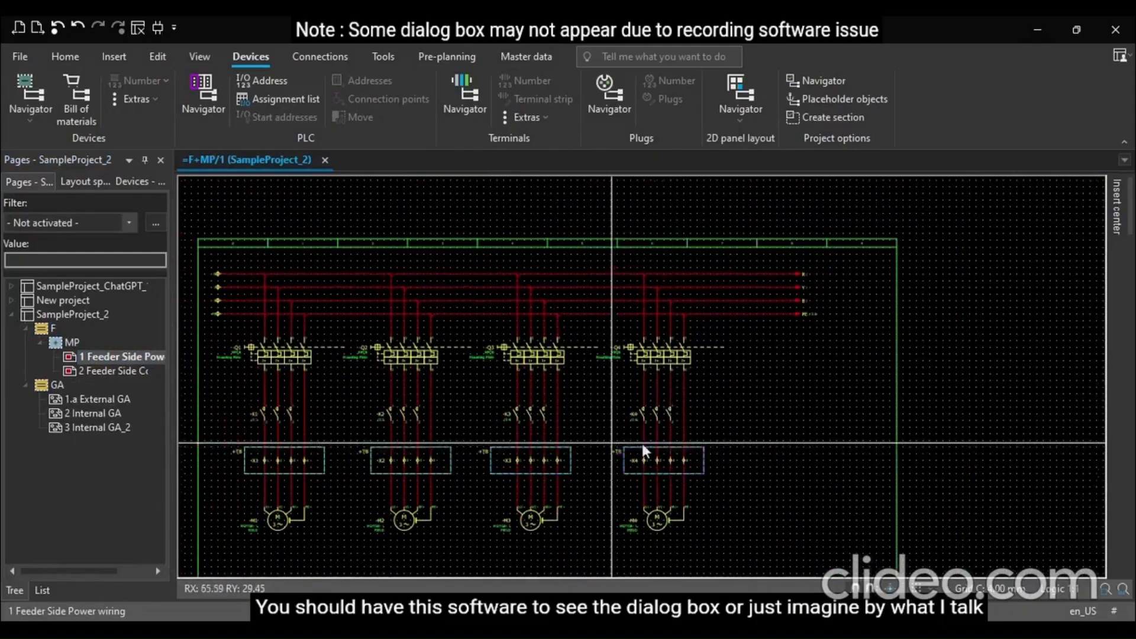
scroll(279, 357, "up", 3)
left_click(279, 353)
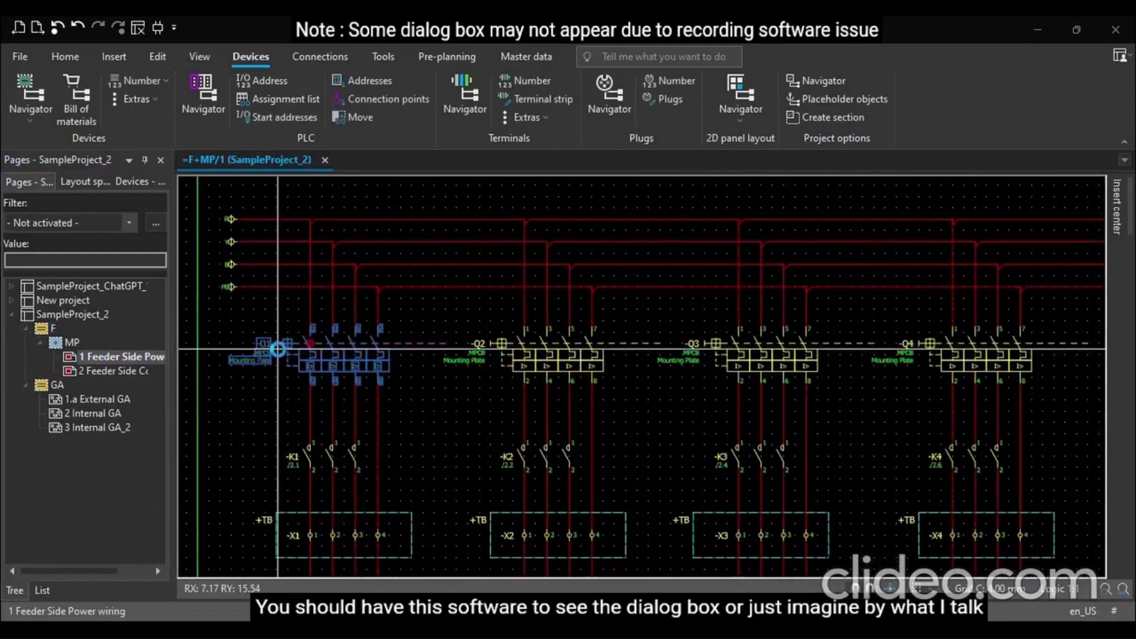
double_click(279, 349)
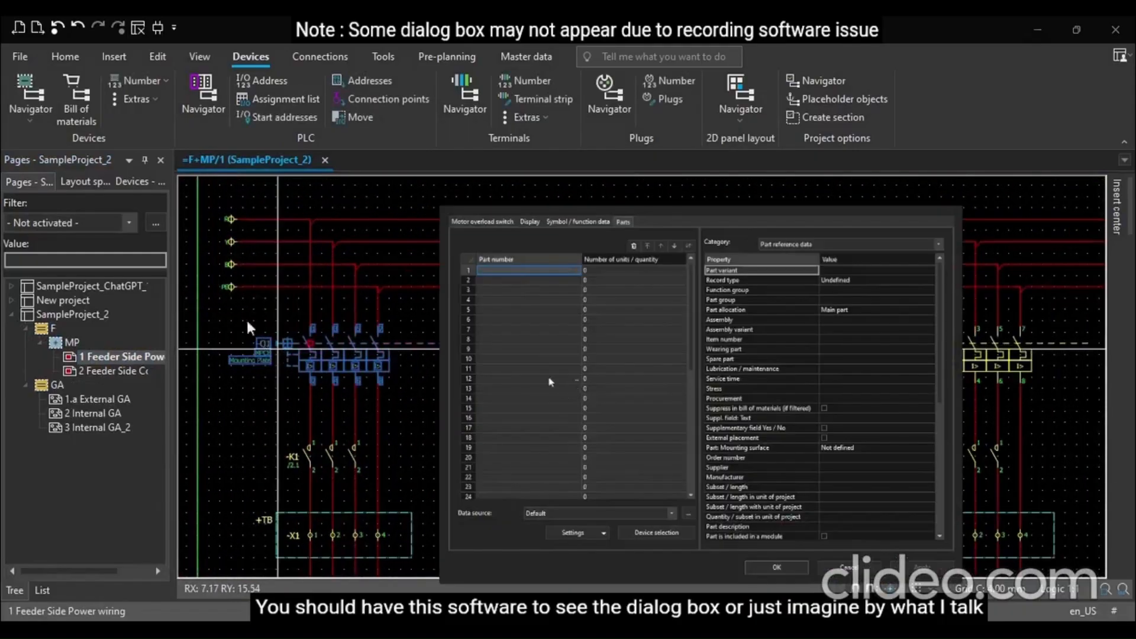
left_click(479, 222)
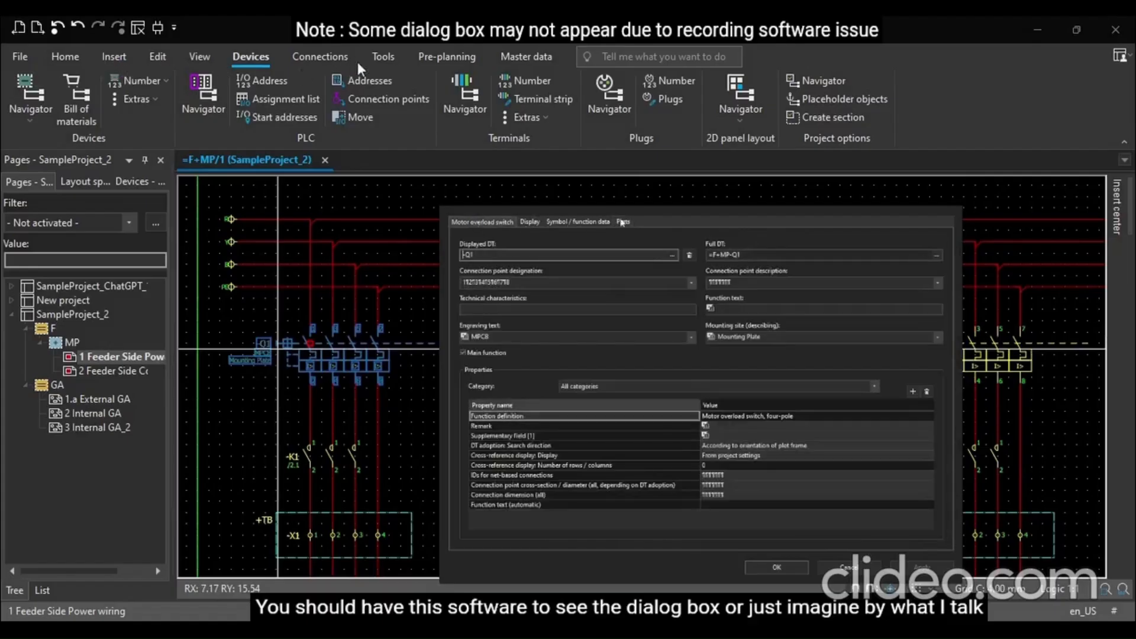
left_click(624, 222)
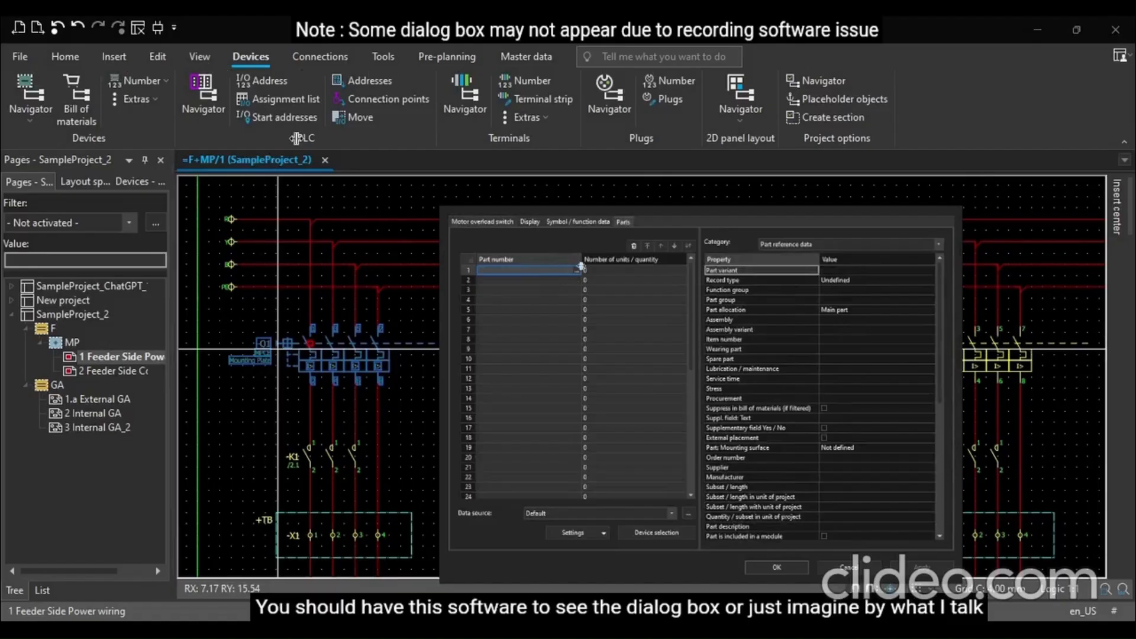
left_click(576, 271)
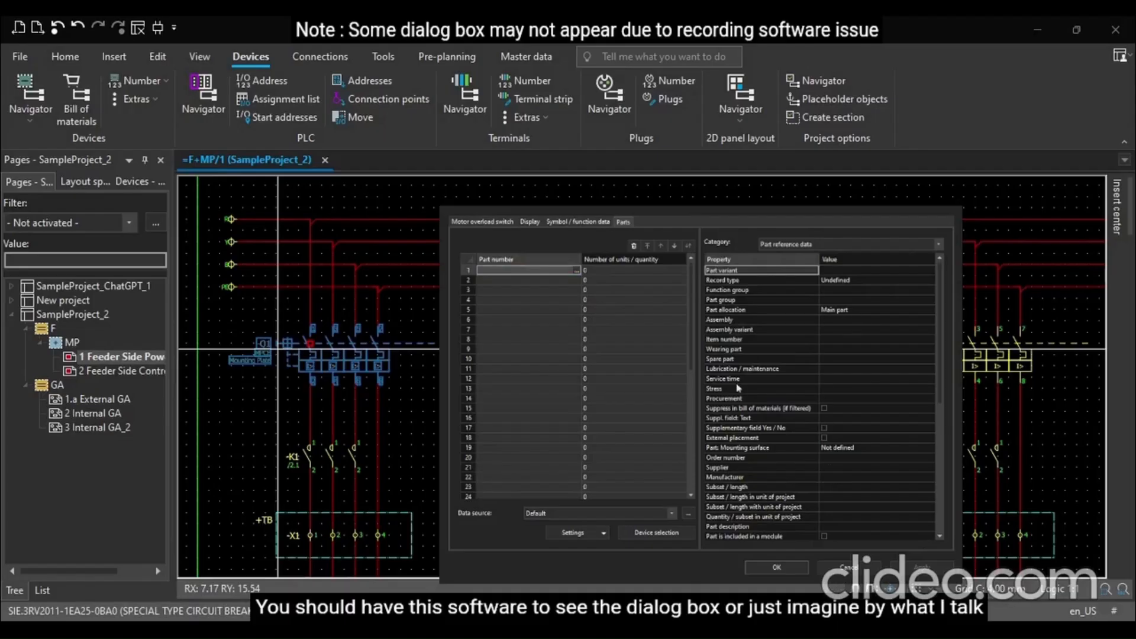
left_click(844, 477)
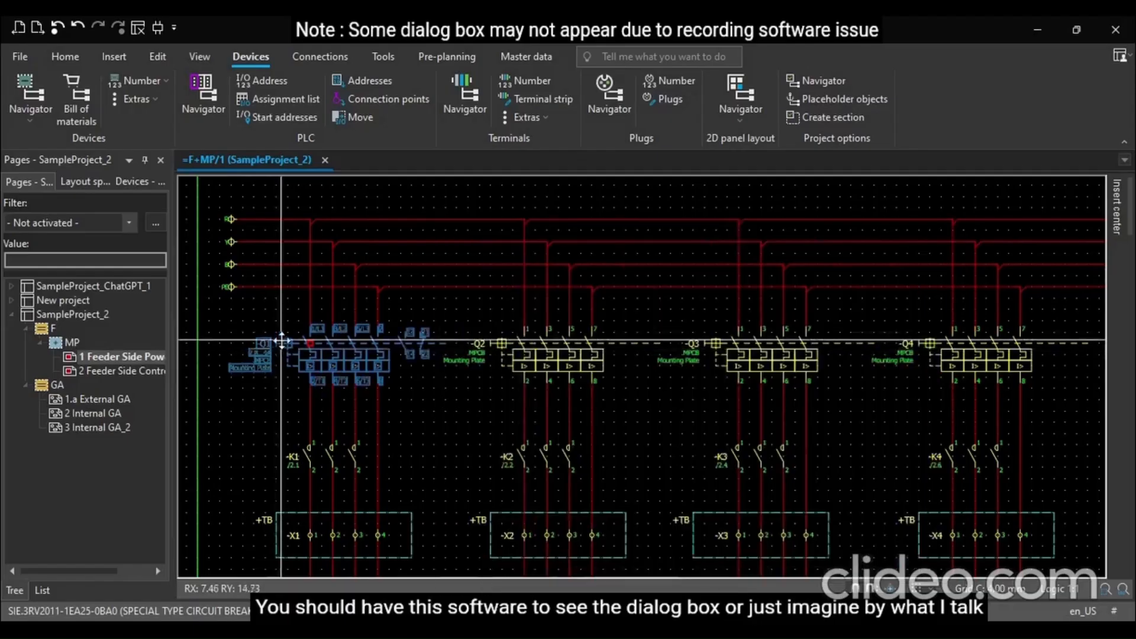
left_click(779, 566)
Inspect Q1 and the neighbouring Q2 to Q4 switches on the schematic at different zoom levels
left_click(318, 361)
scroll(254, 328, "up", 1)
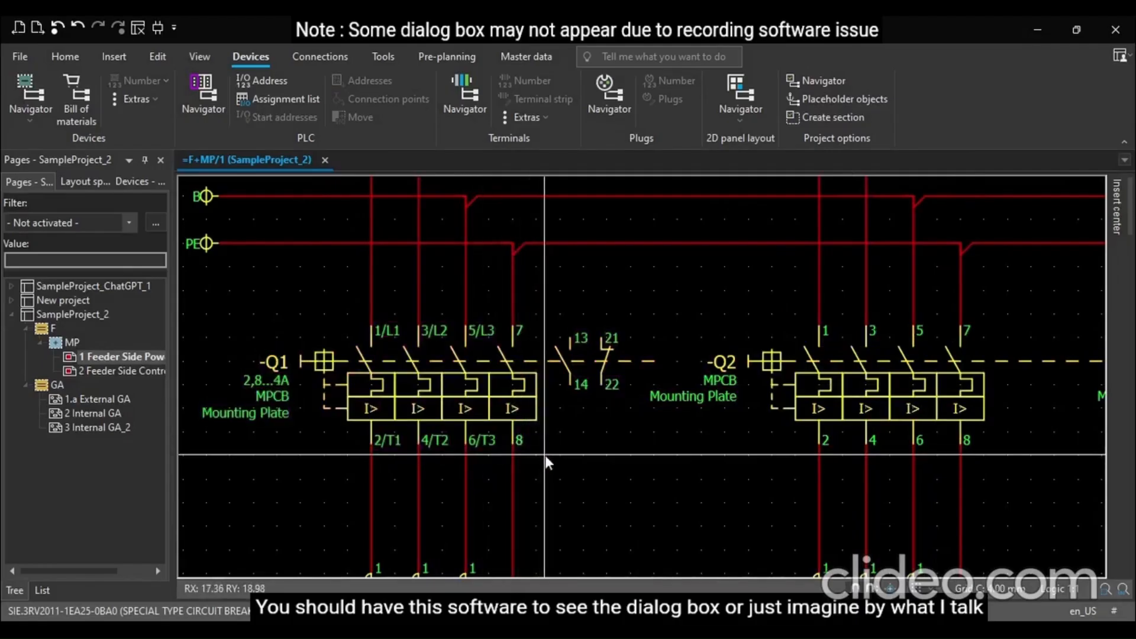
scroll(778, 457, "down", 1)
scroll(287, 452, "up", 2)
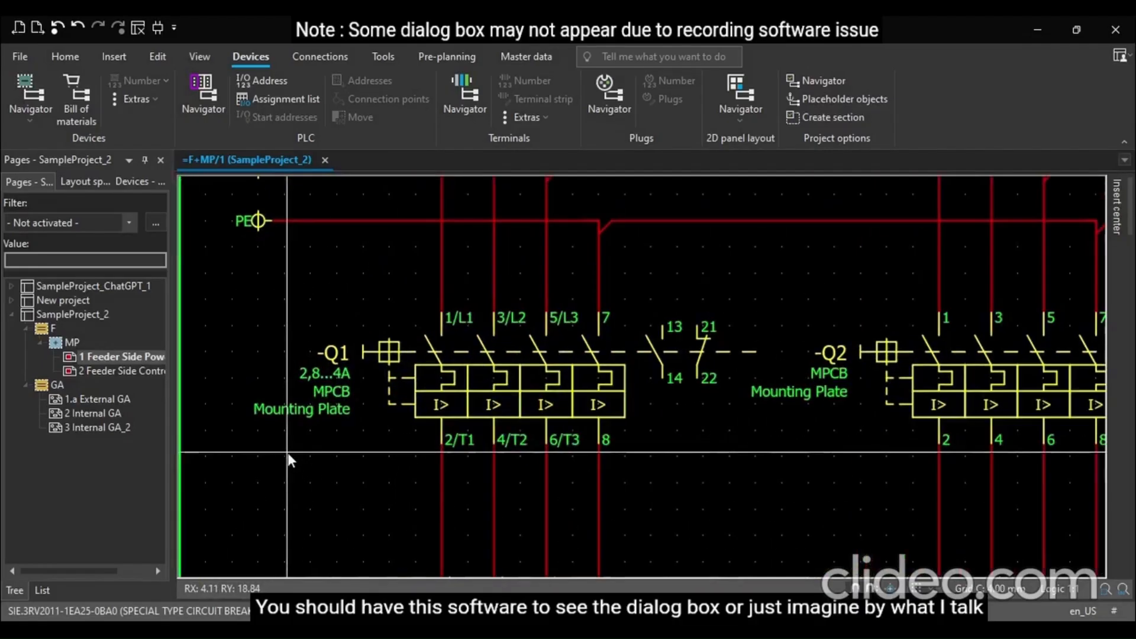
scroll(260, 401, "down", 2)
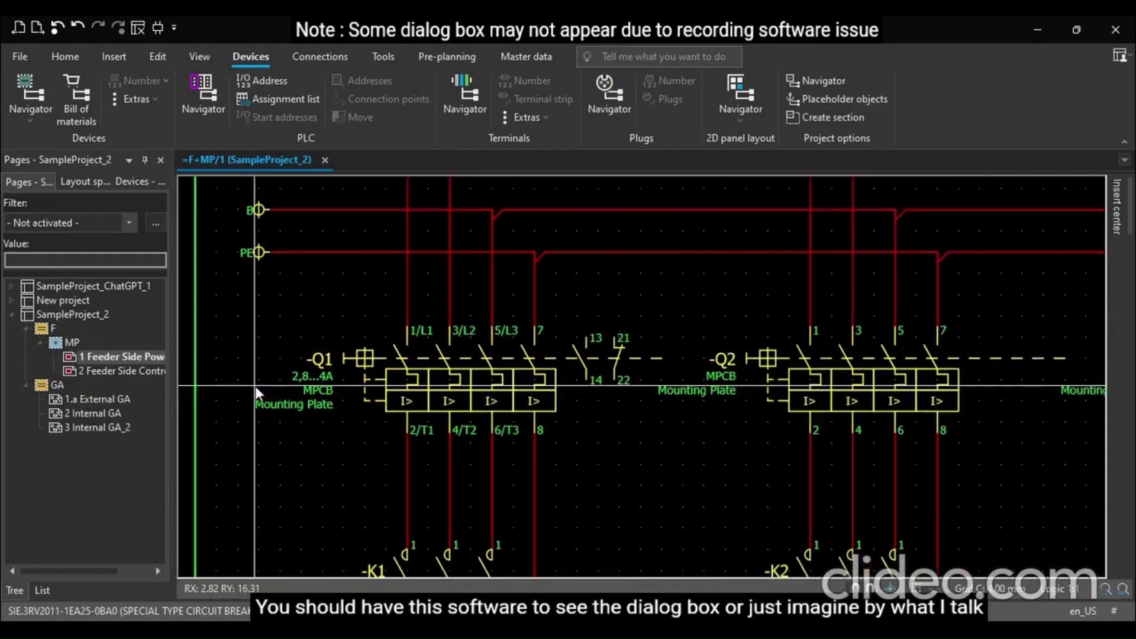
scroll(256, 386, "down", 1)
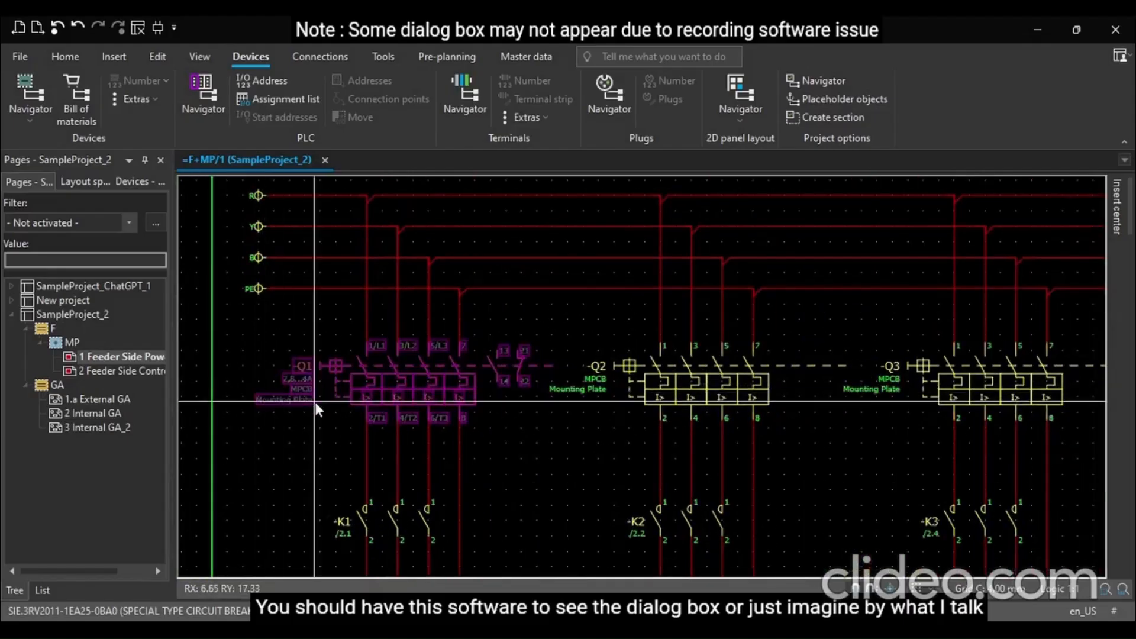
scroll(316, 403, "up", 1)
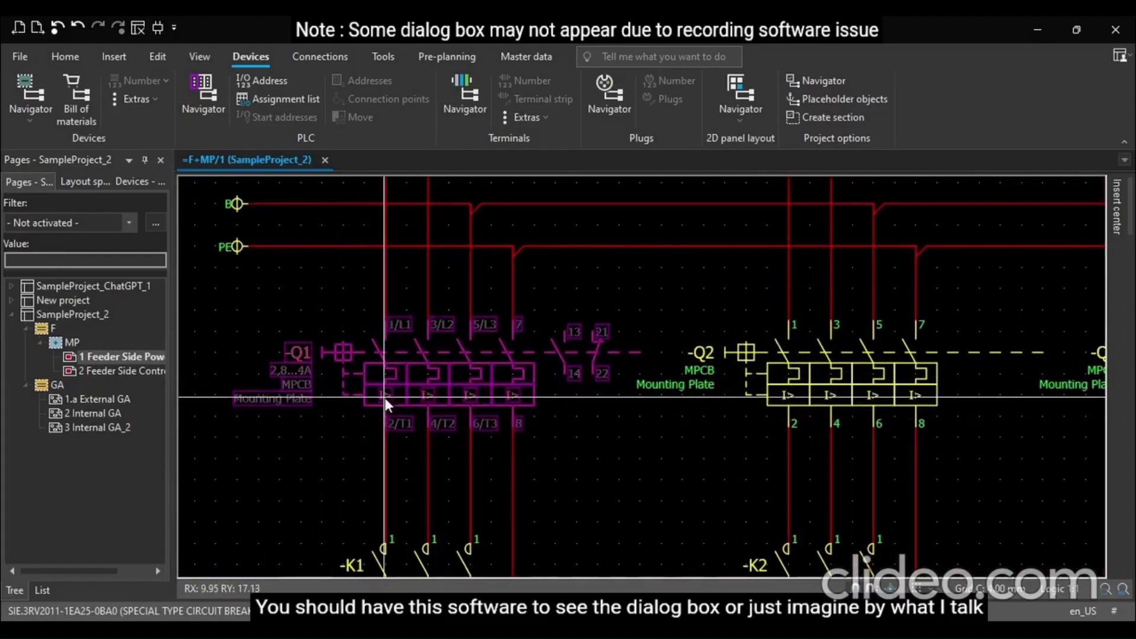
scroll(384, 397, "down", 3)
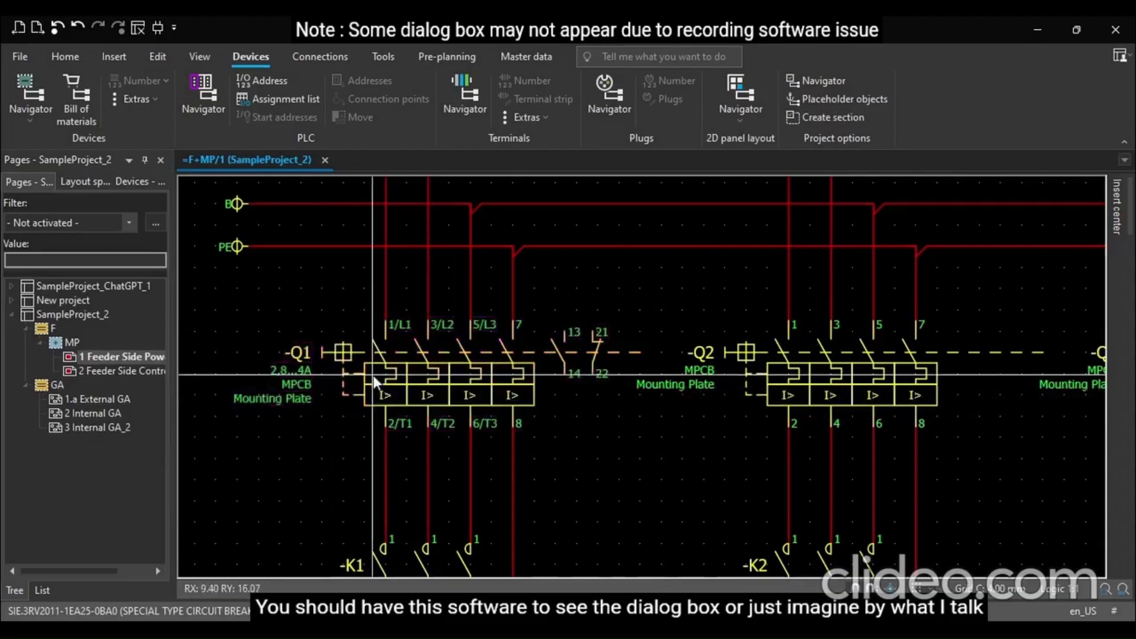
scroll(680, 422, "up", 1)
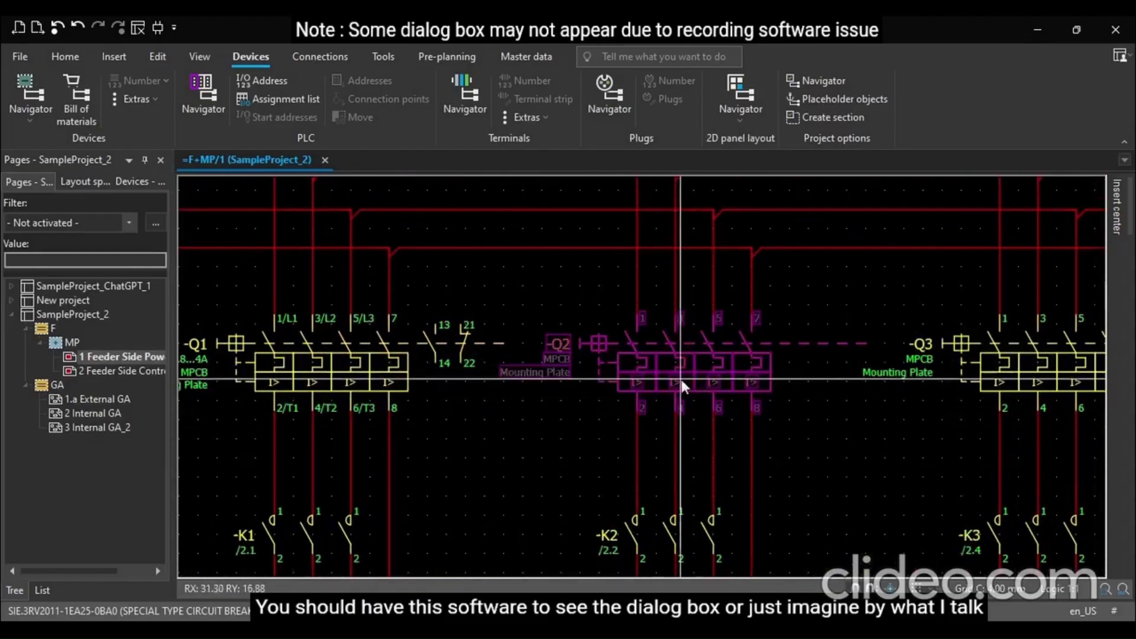
scroll(301, 405, "down", 2)
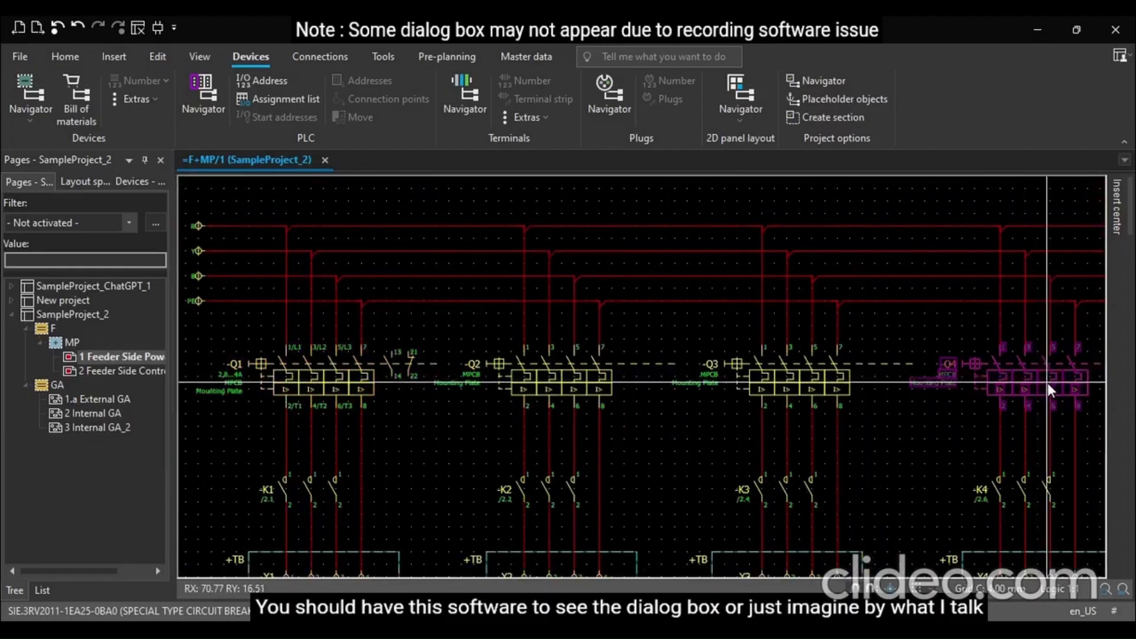
scroll(331, 364, "down", 2)
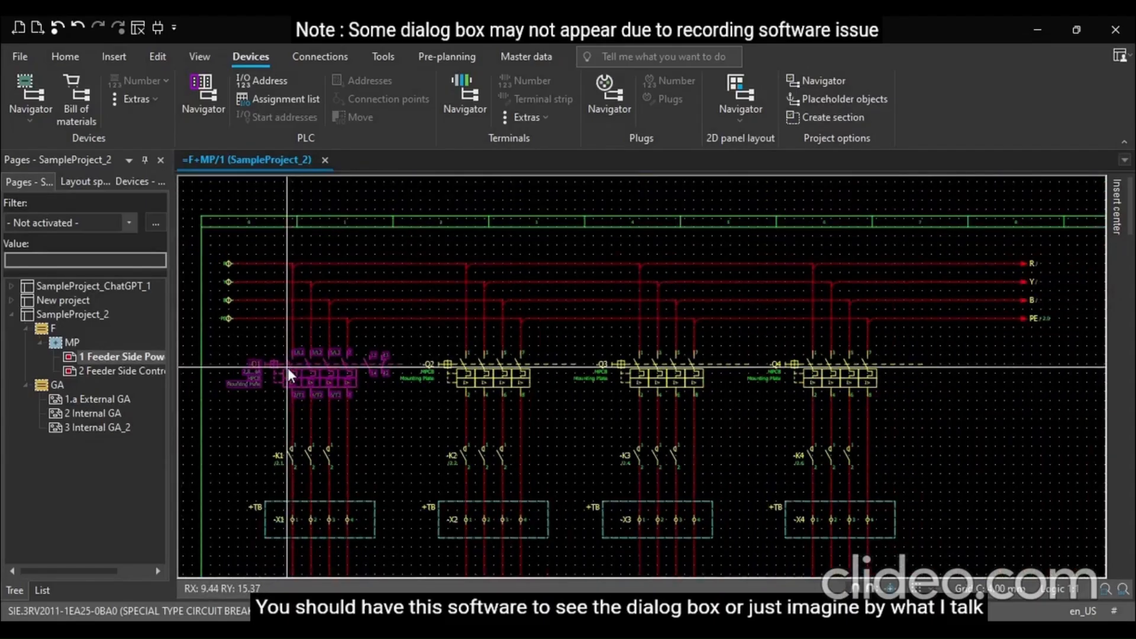
scroll(288, 368, "up", 1)
scroll(287, 368, "down", 1)
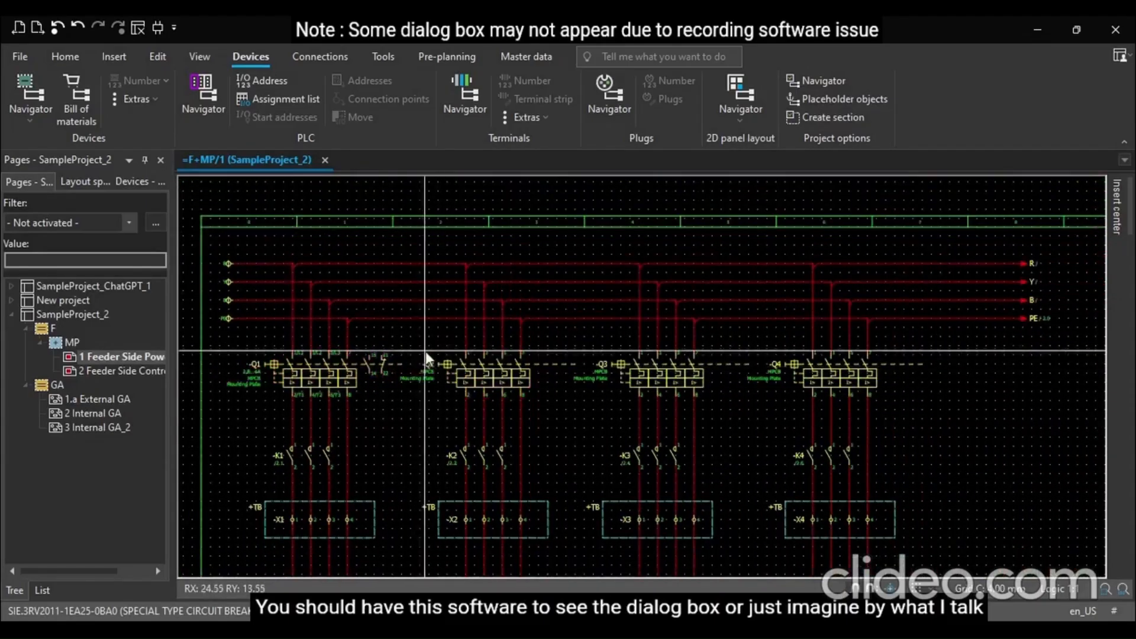
Select switches Q2, Q3 and Q4 and open them in Edit in table, scrolling to the part columns
left_click_drag(411, 342, 900, 382)
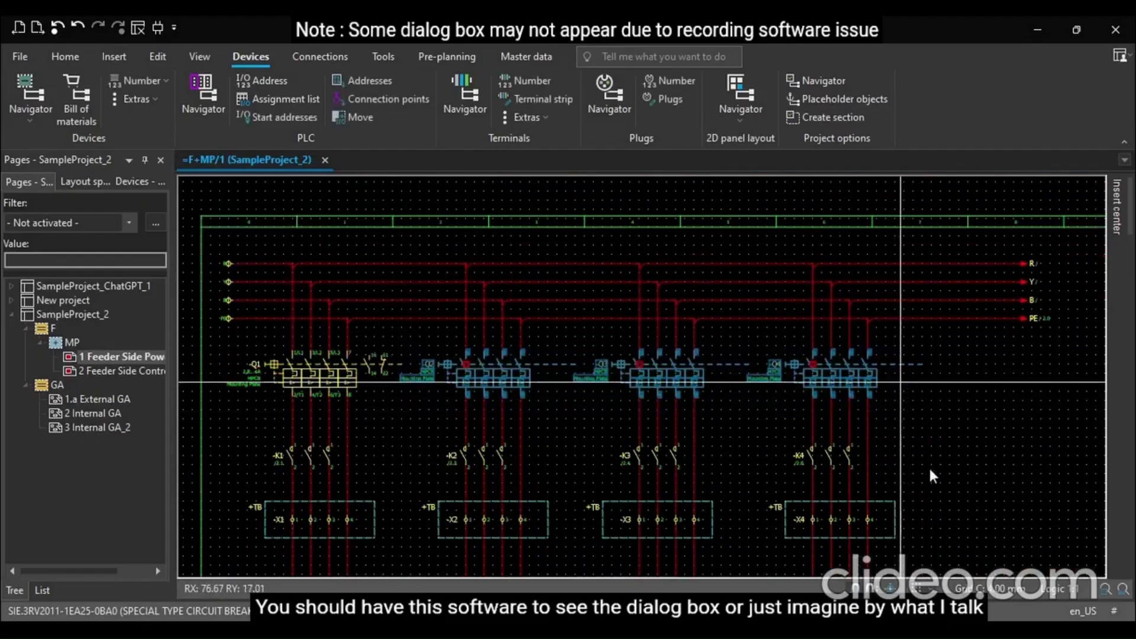
left_click(939, 488)
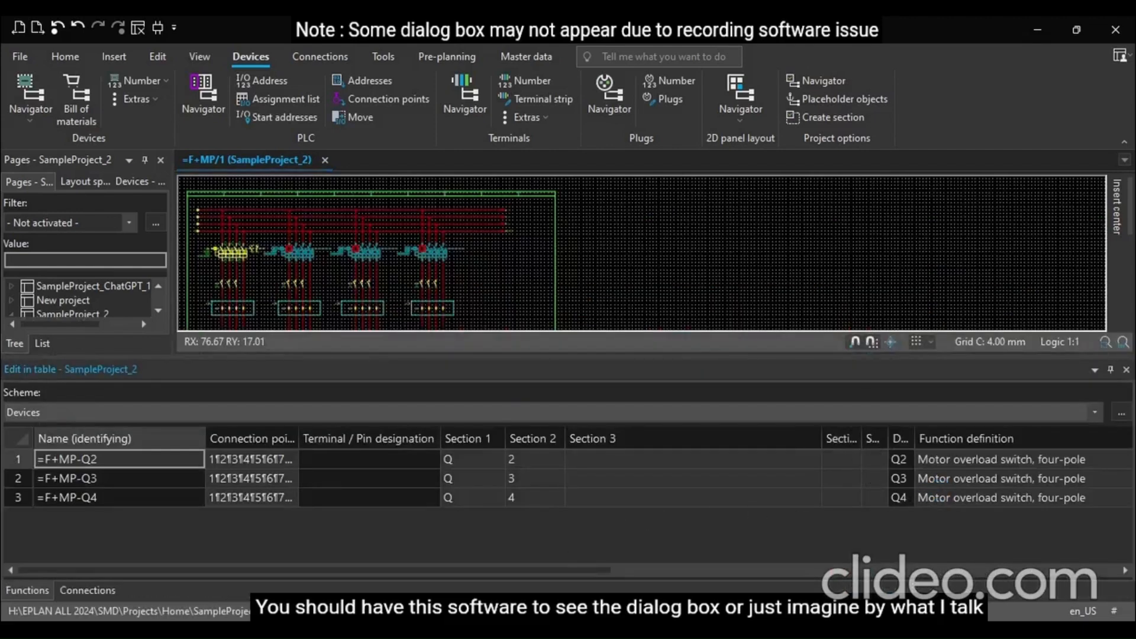
left_click_drag(597, 565, 1000, 593)
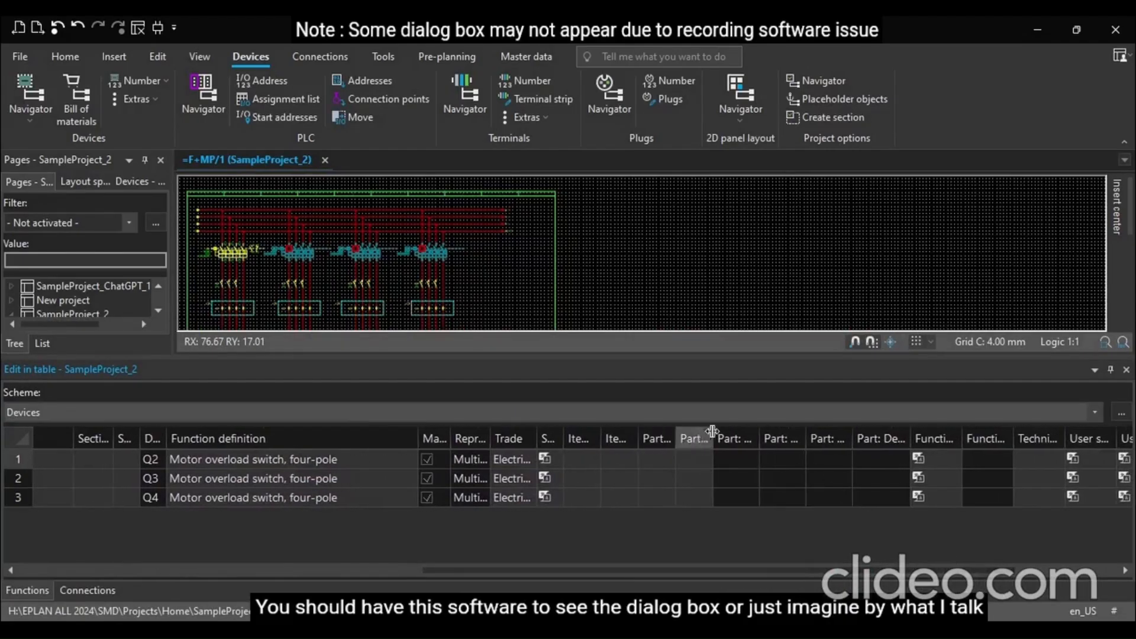
left_click_drag(712, 432, 770, 441)
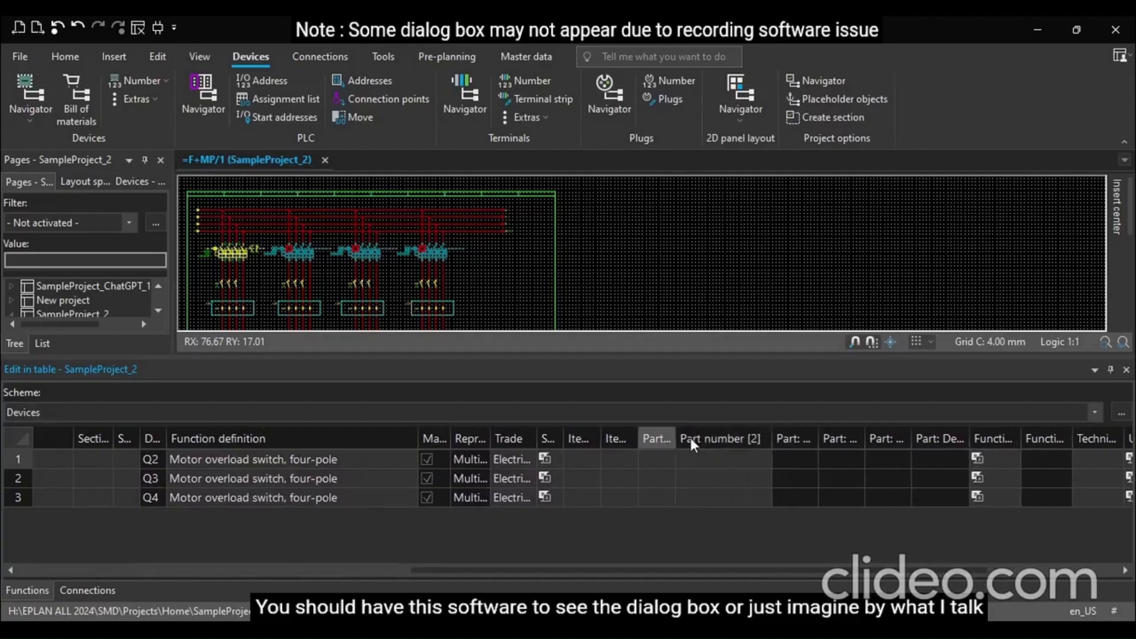
left_click(658, 440)
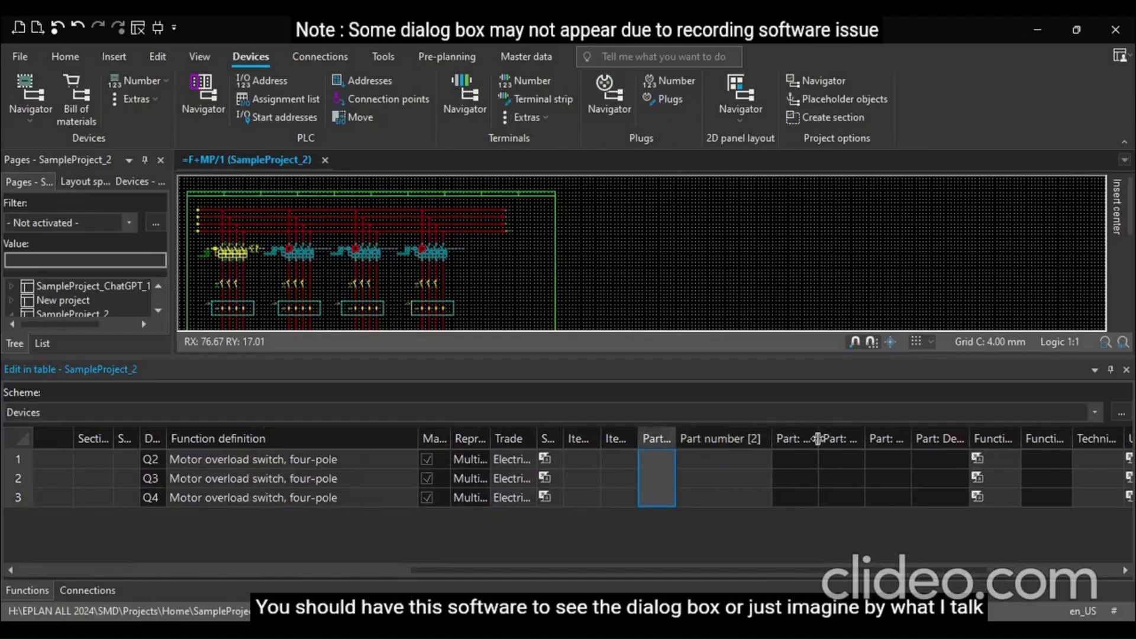
Widen the table's Part number [2], Subtrade and Trade columns to make their contents readable
mouse_move(818, 438)
left_mouse_down()
mouse_move(942, 439)
mouse_move(826, 439)
left_mouse_up()
left_click(390, 565)
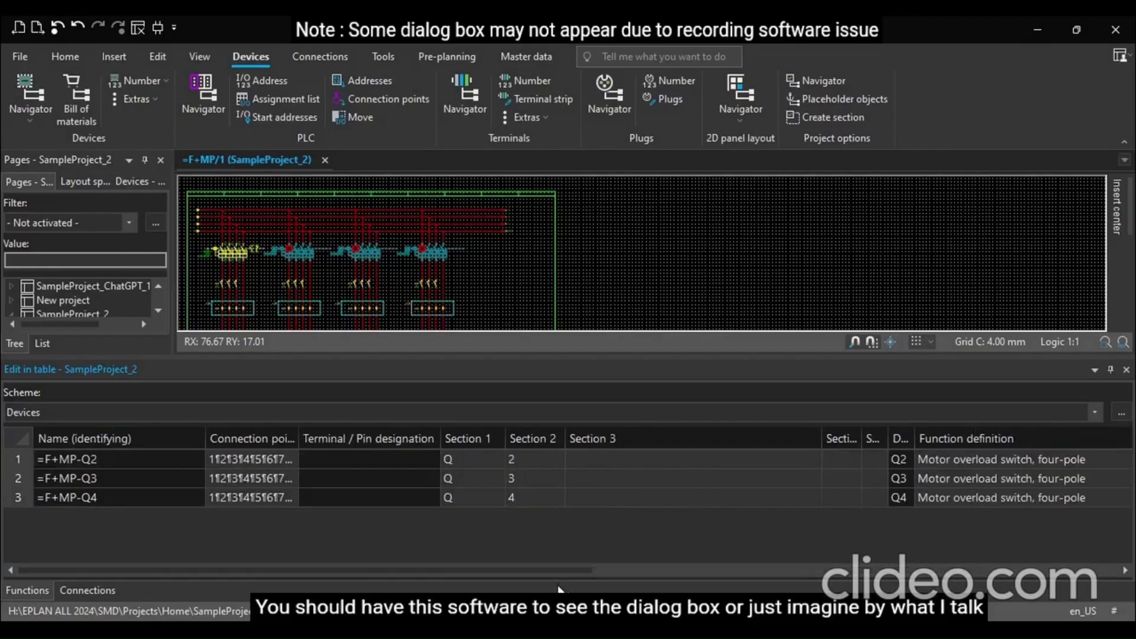
mouse_move(573, 569)
left_mouse_down()
mouse_move(1112, 561)
mouse_move(553, 577)
left_mouse_up()
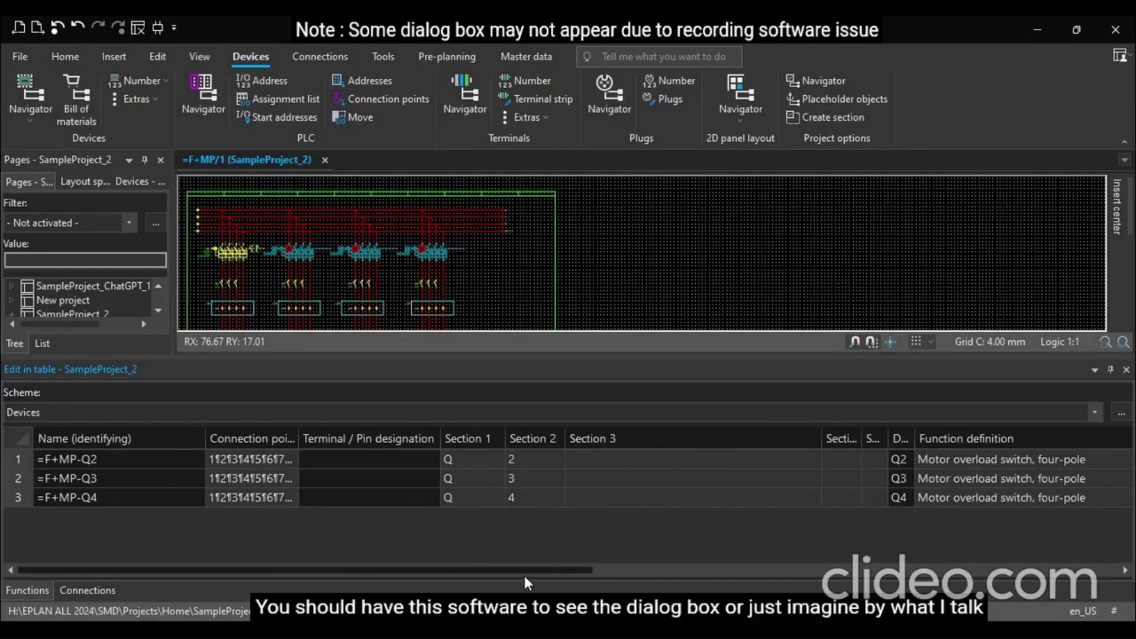
left_click_drag(524, 576, 916, 575)
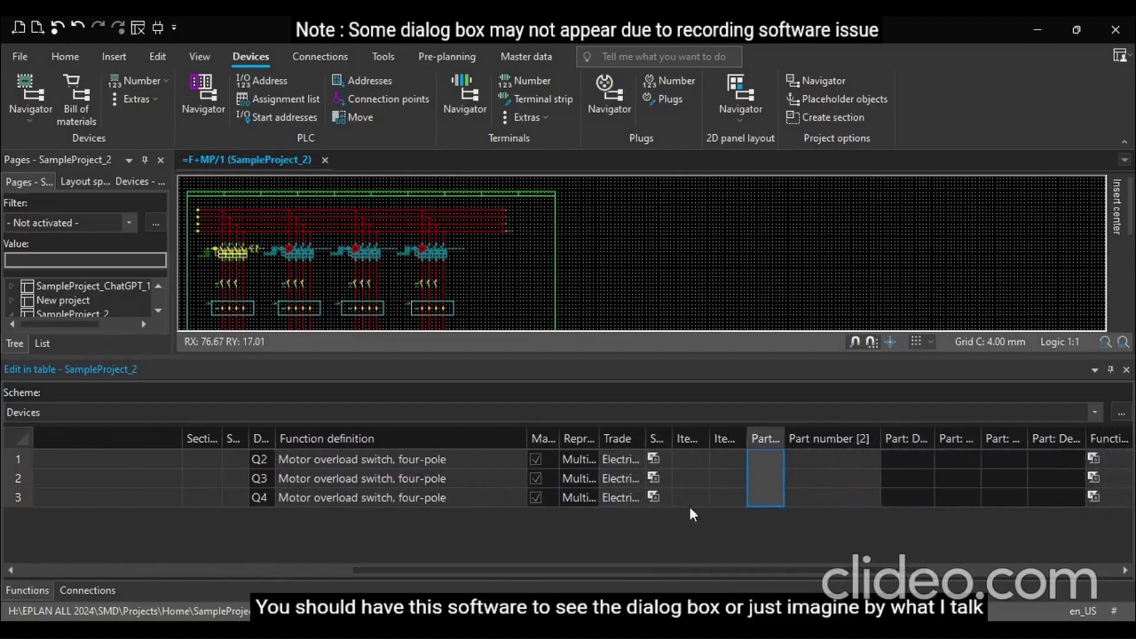
double_click(670, 431)
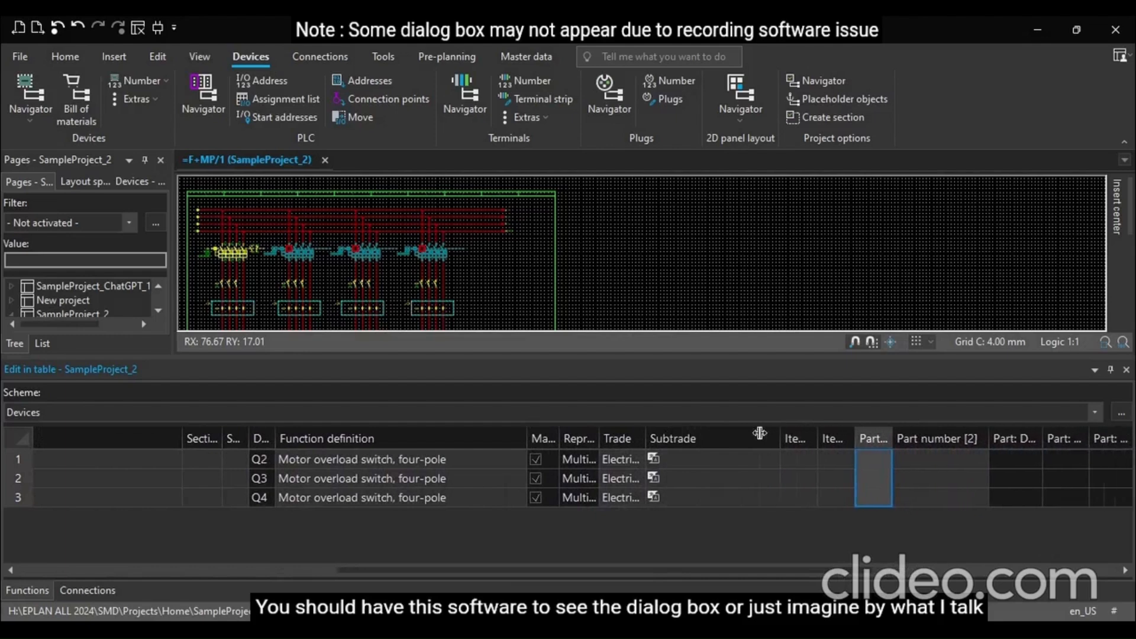
left_click_drag(677, 431, 738, 432)
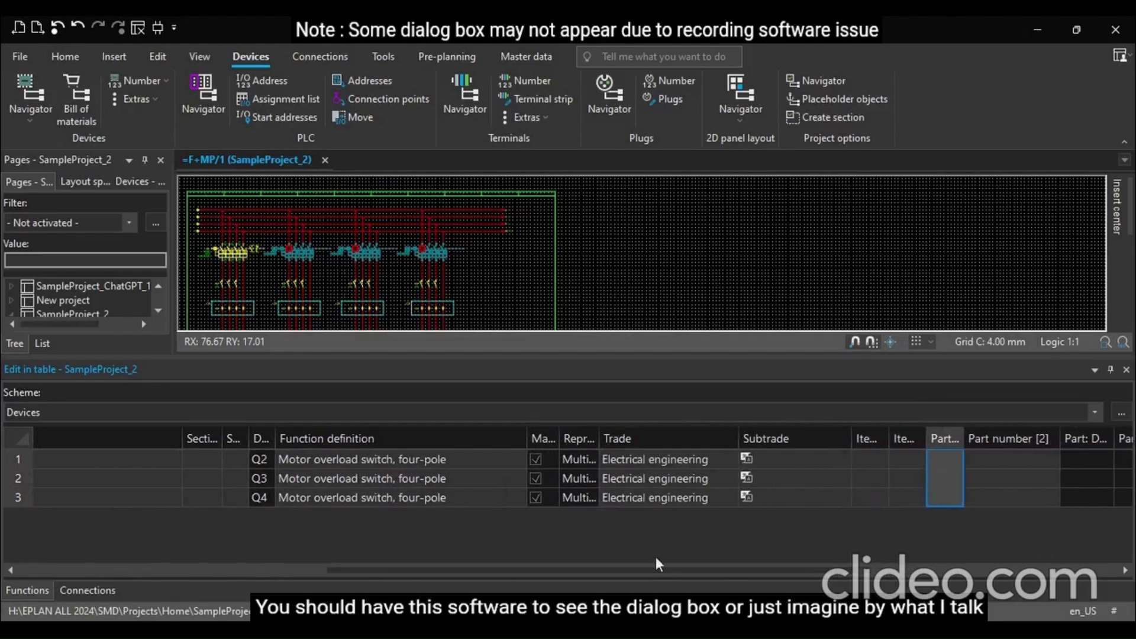
Close the table, then open switch Q2's properties and assign part SIE.3RV2011-1EA25-0BA0 on its Parts tab
left_click_drag(638, 567, 910, 571)
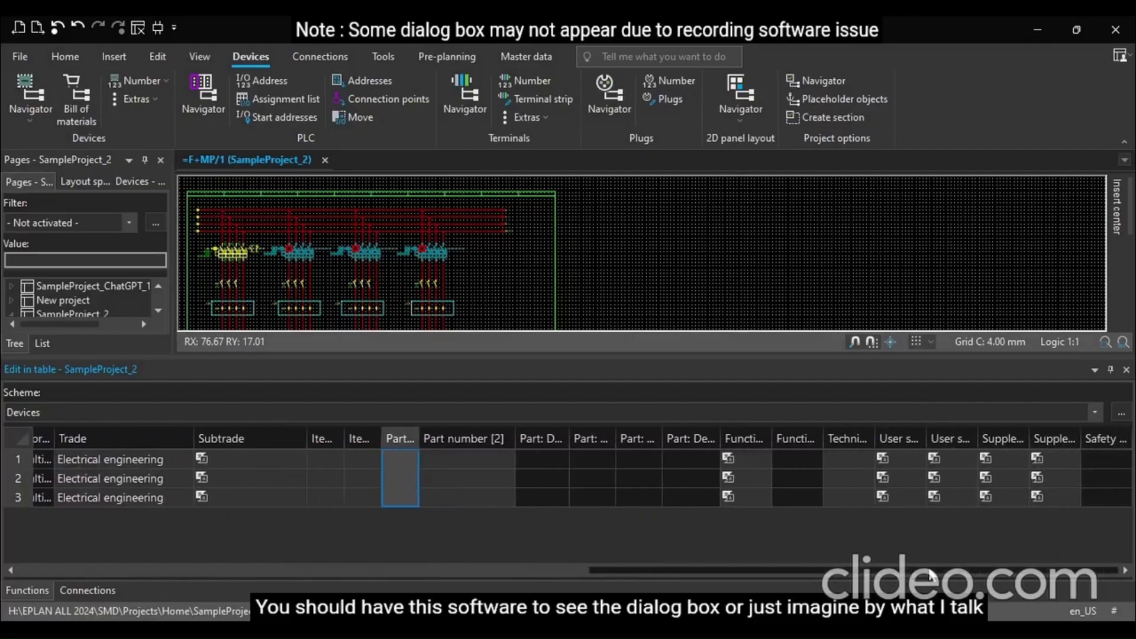
left_click(1125, 370)
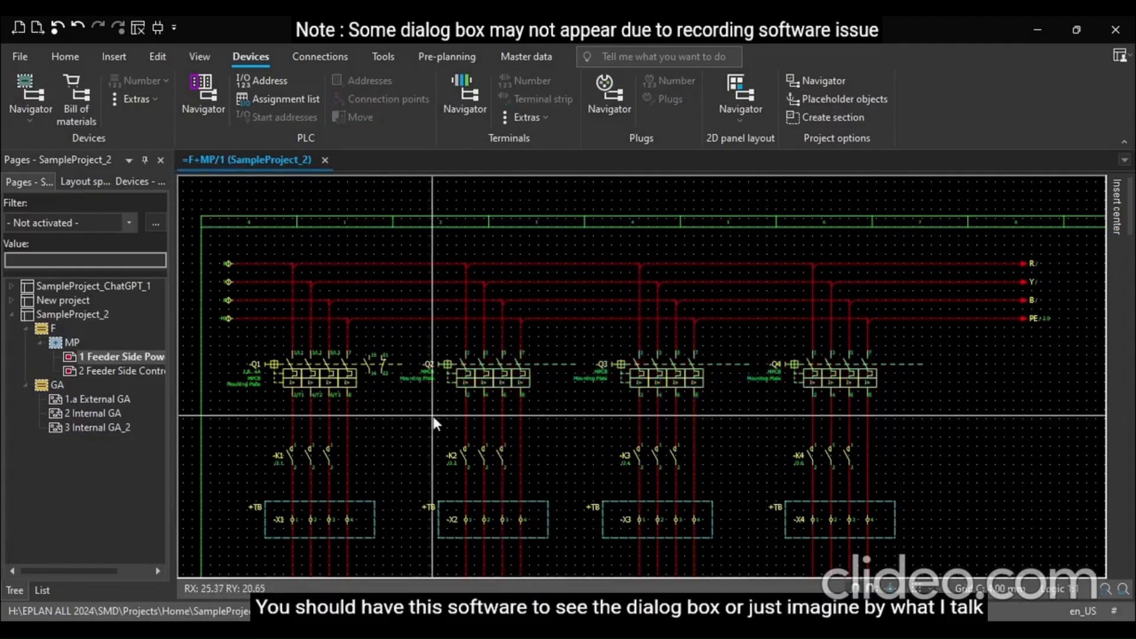
left_click(489, 392)
scroll(488, 392, "up", 2)
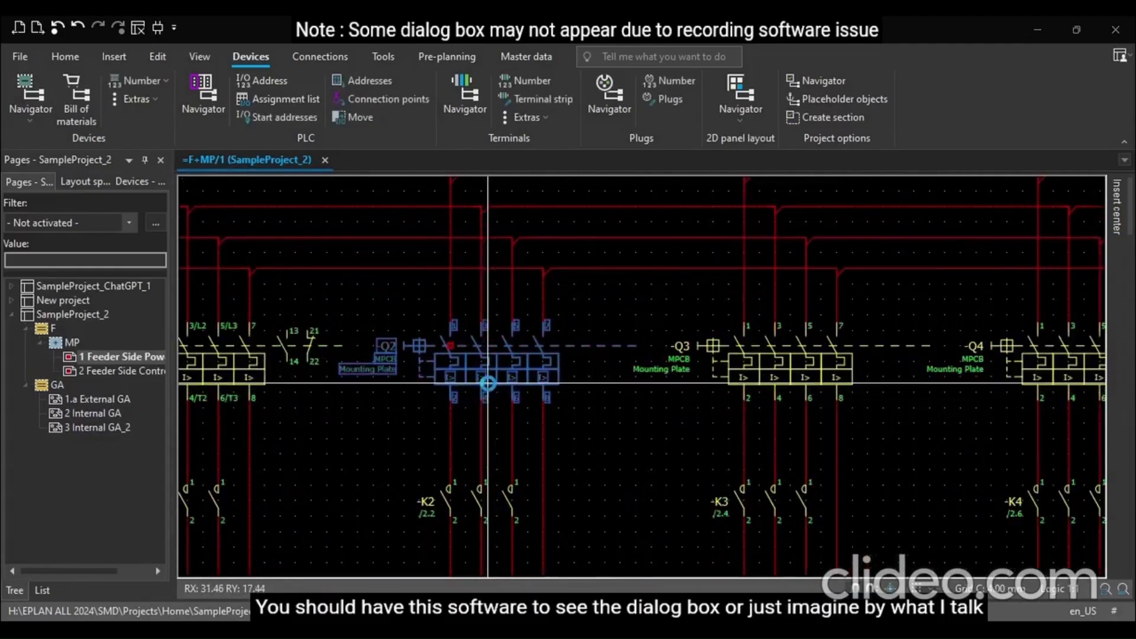
double_click(488, 392)
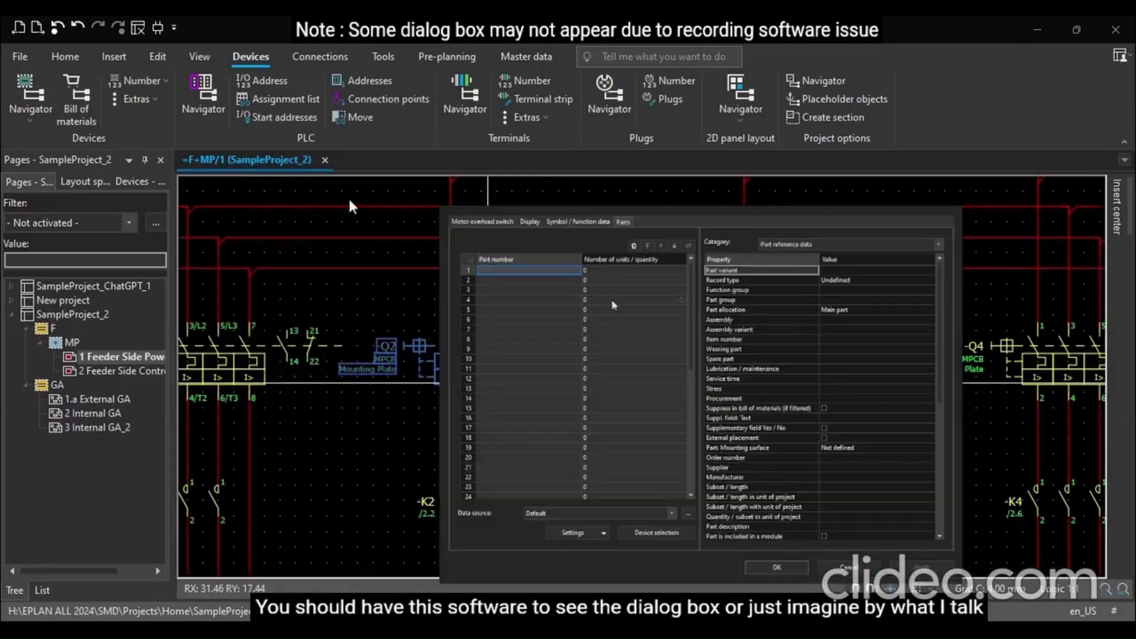
left_click(577, 272)
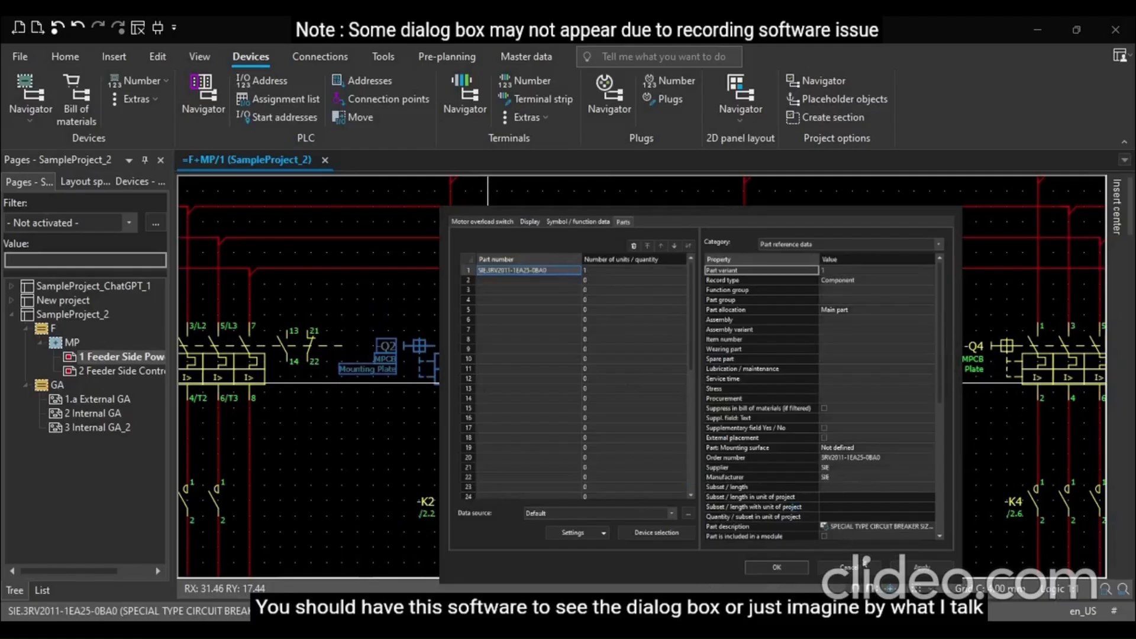
left_click(780, 567)
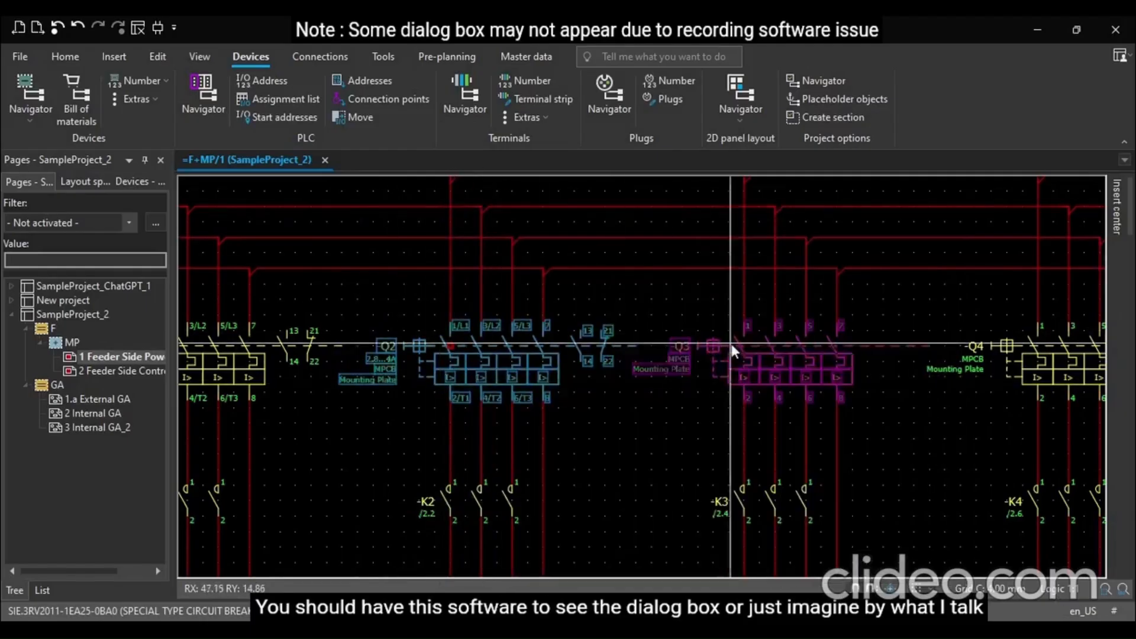
Open switch Q3's properties and assign part SIE.3RV2011-1EA25-0BA0 on its Parts tab
left_click(704, 358)
left_click(797, 565)
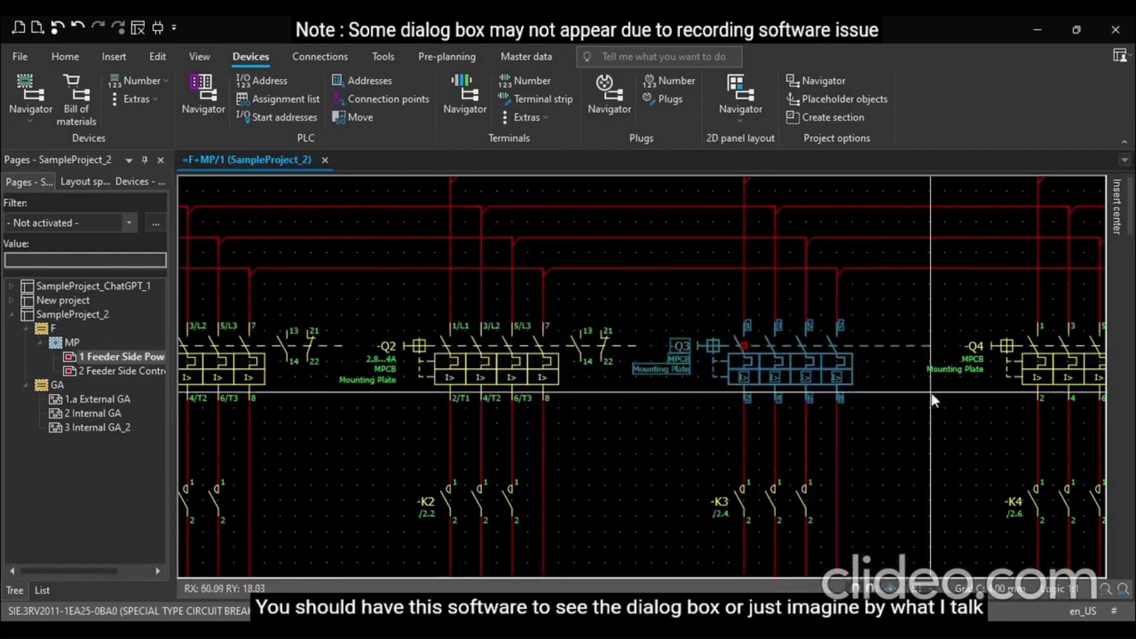
left_click(756, 369)
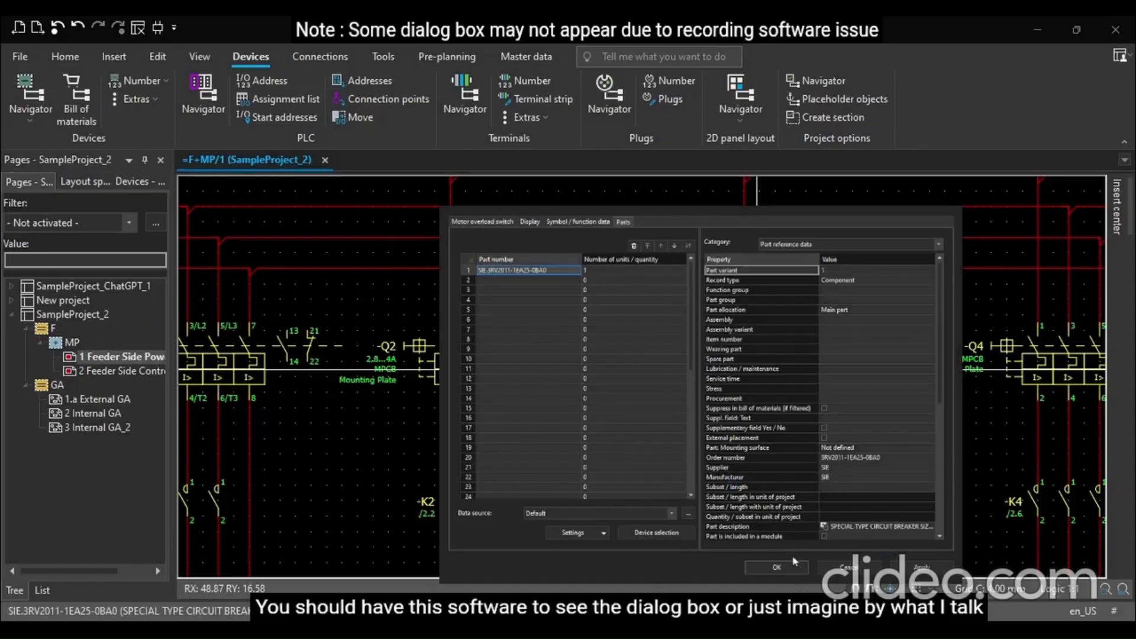
left_click(776, 566)
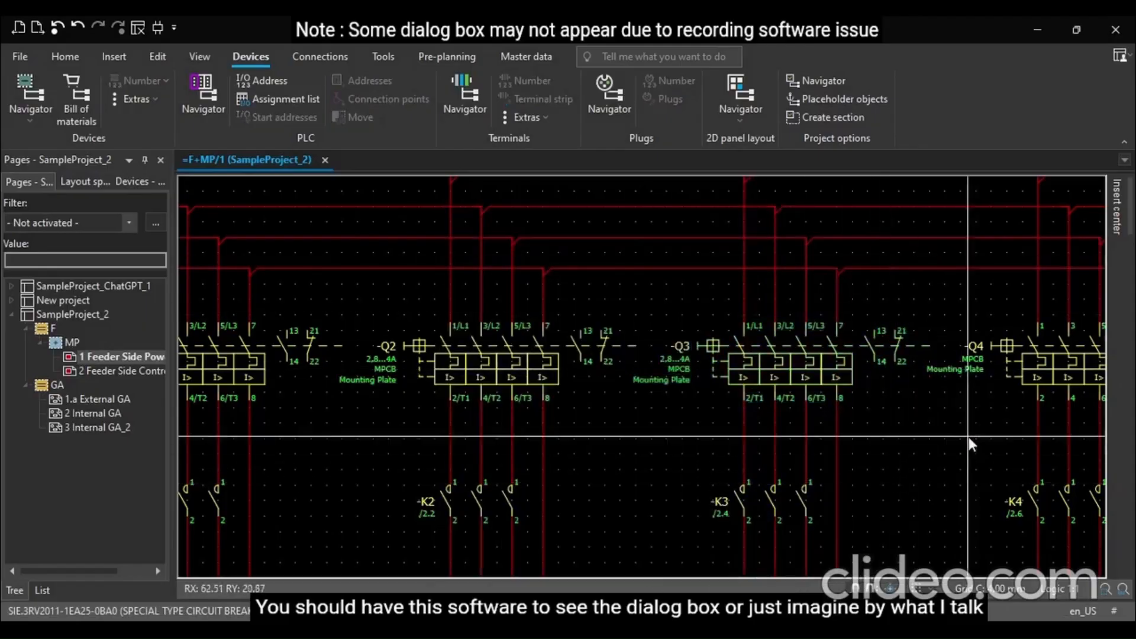
Open switch Q4's properties and assign part SIE.3RV2011-1EA25-0BA0 on its Parts tab
double_click(1004, 360)
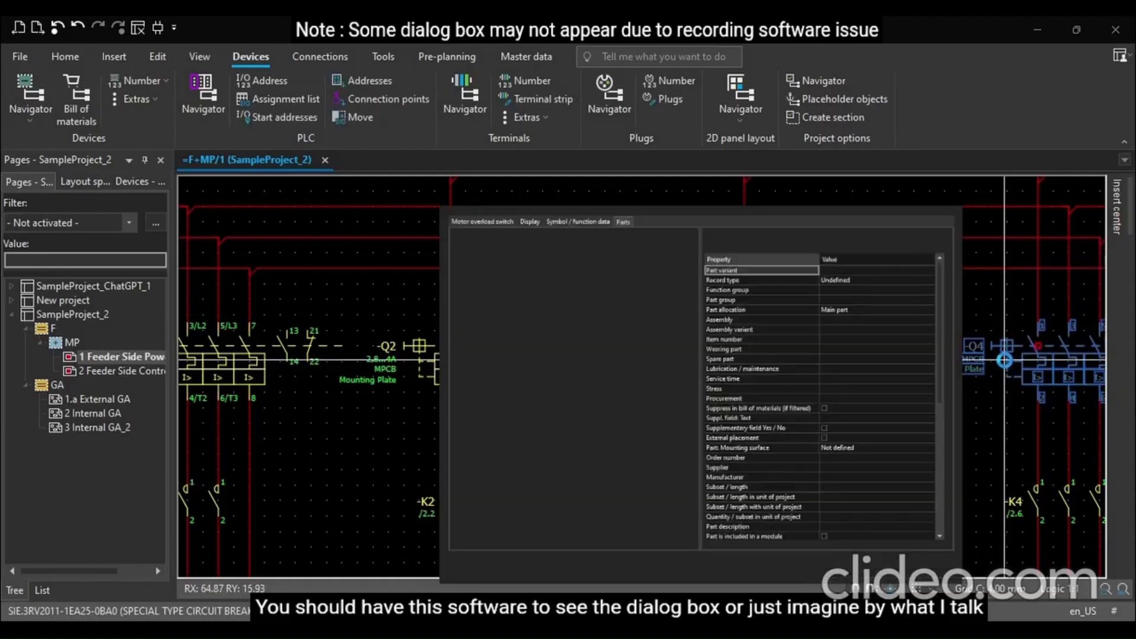
left_click(576, 272)
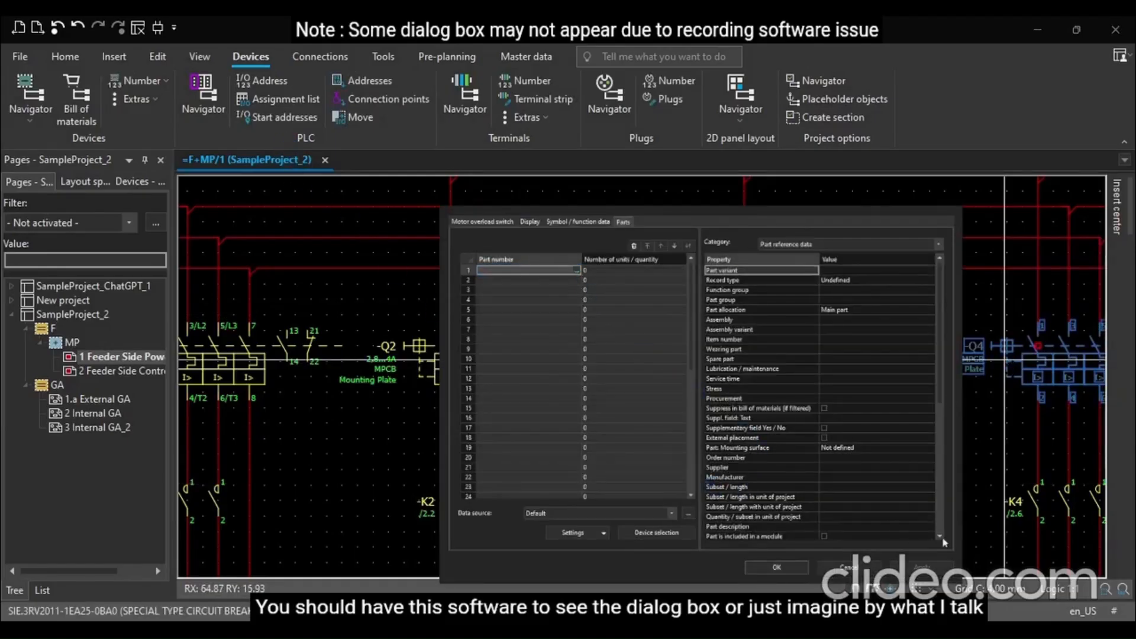
left_click(823, 476)
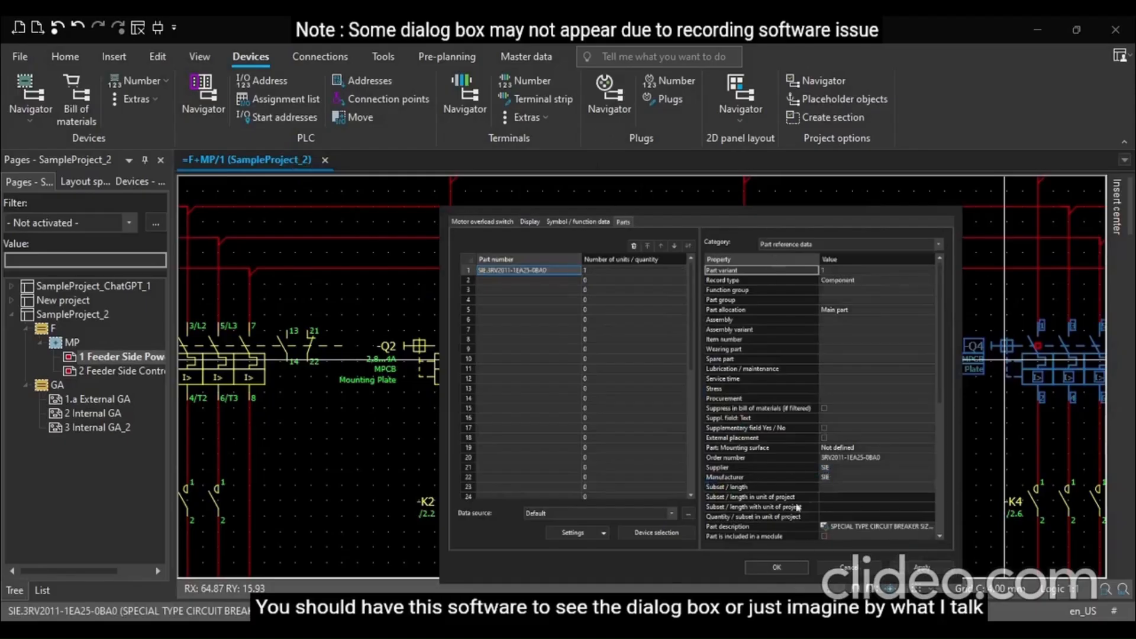
left_click(775, 567)
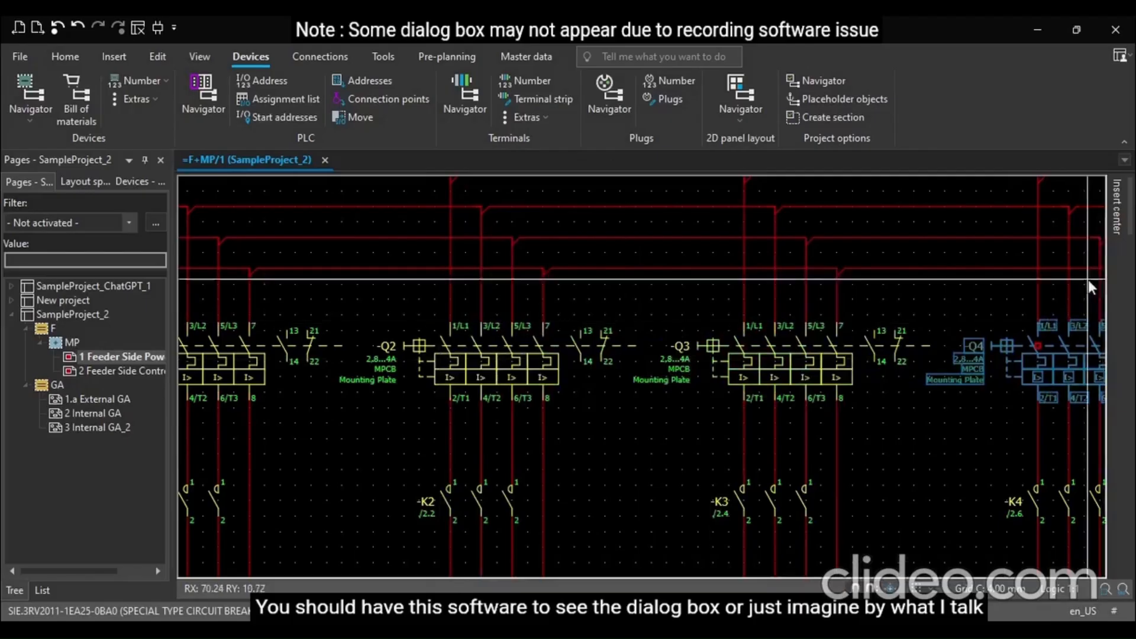
Open the properties of terminal X1 and assign part PXC.3211813 on its Parts tab
left_click(883, 380)
scroll(925, 352, "down", 4)
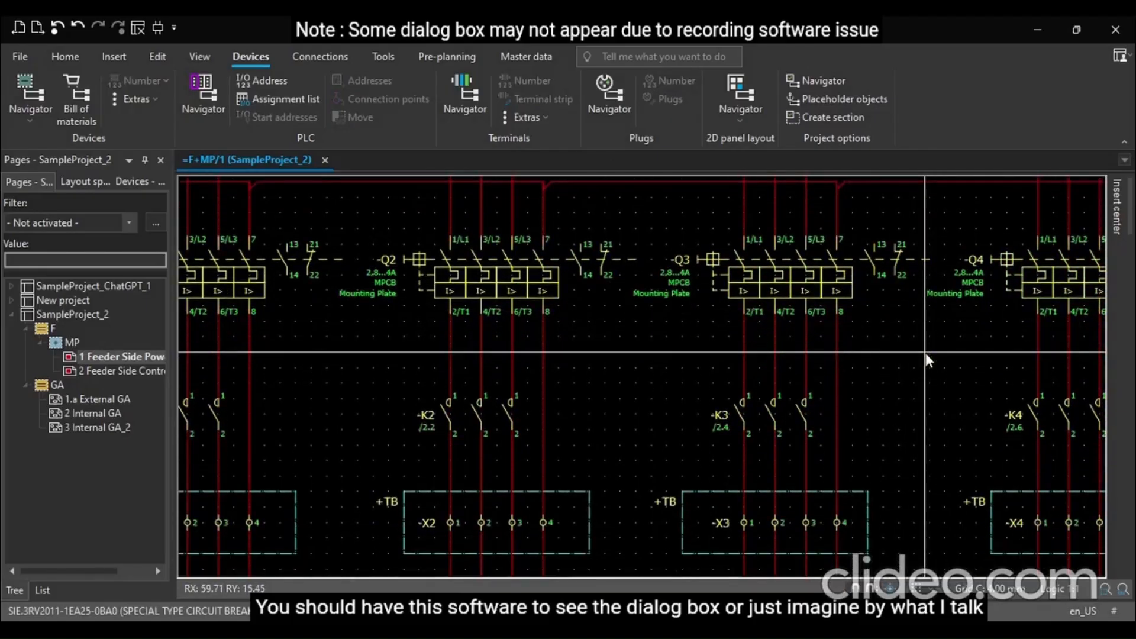
scroll(1042, 367, "up", 3, "ctrl")
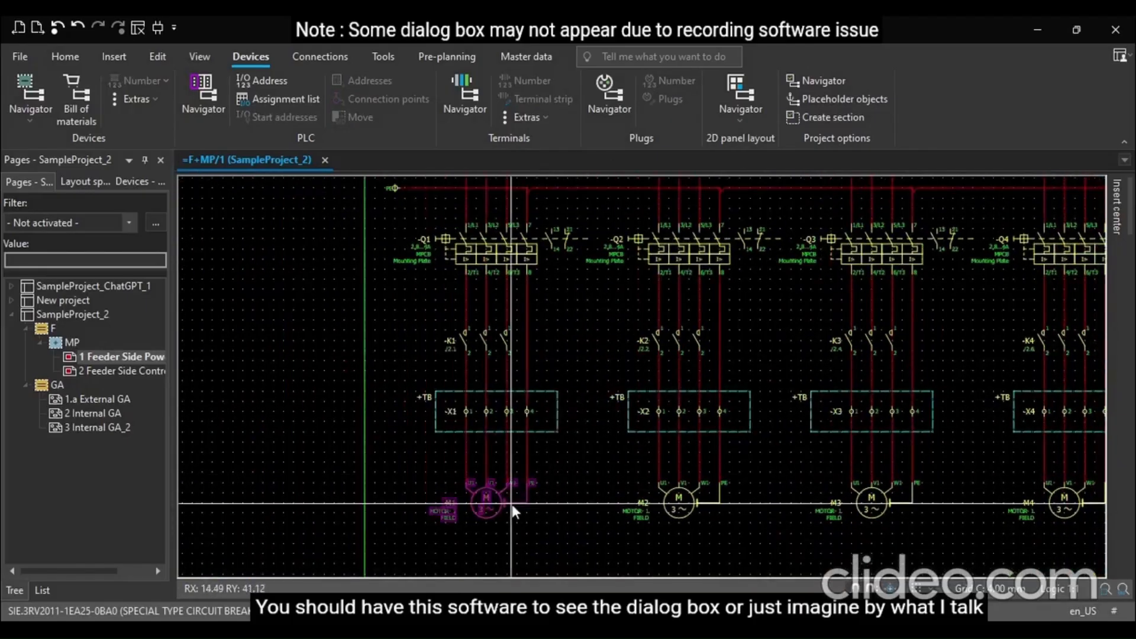
scroll(512, 504, "up", 1, "ctrl")
scroll(481, 481, "up", 2)
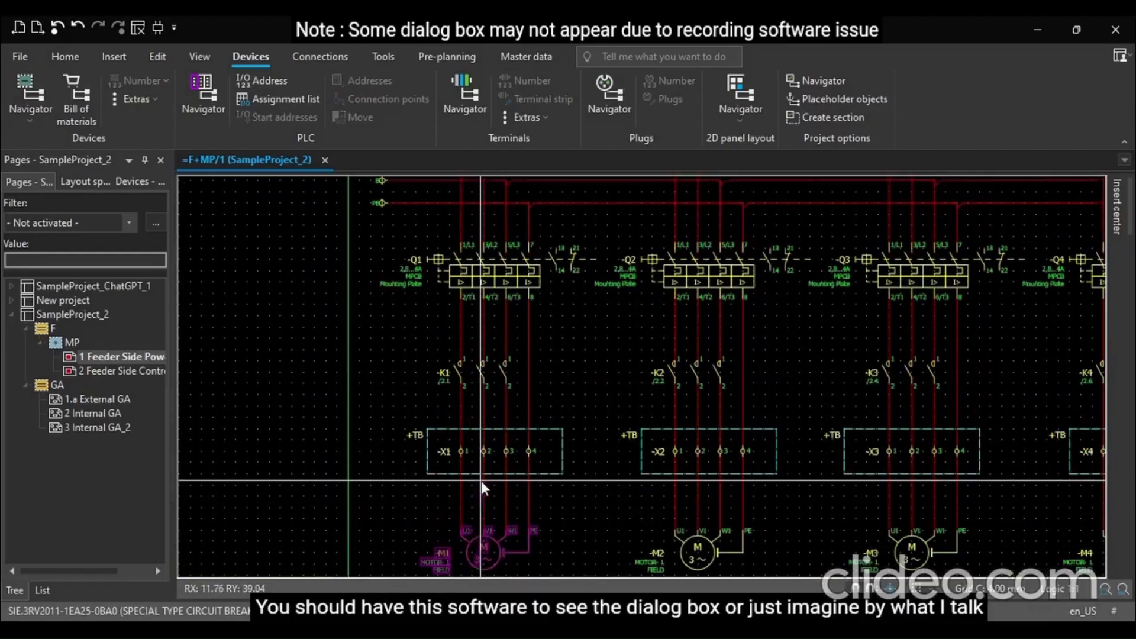
scroll(481, 481, "down", 2)
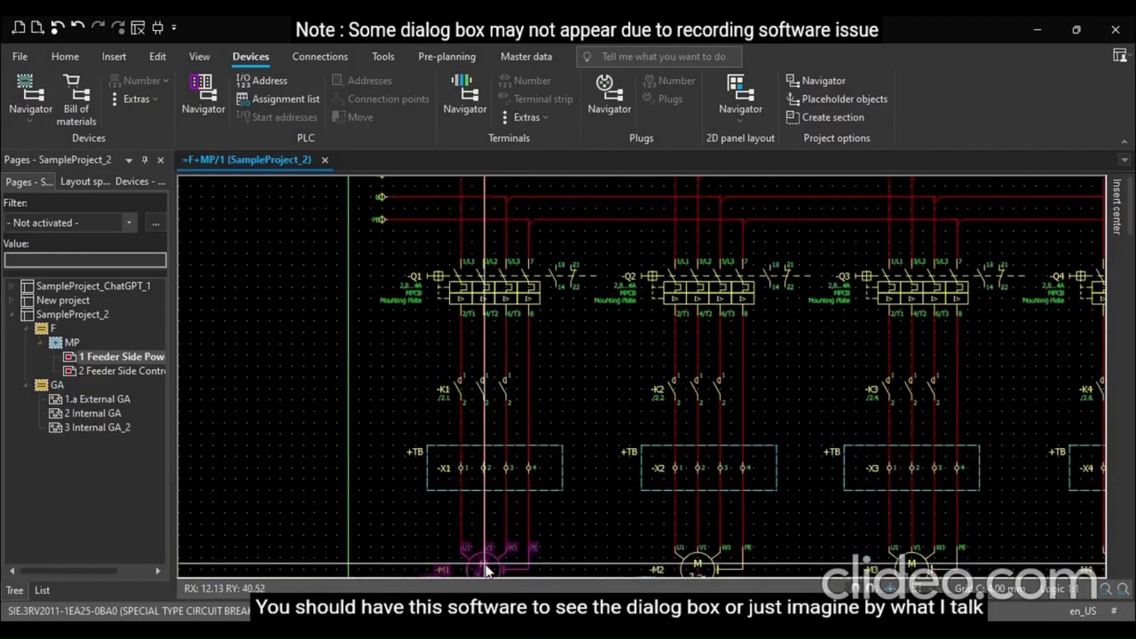
scroll(524, 492, "up", 2)
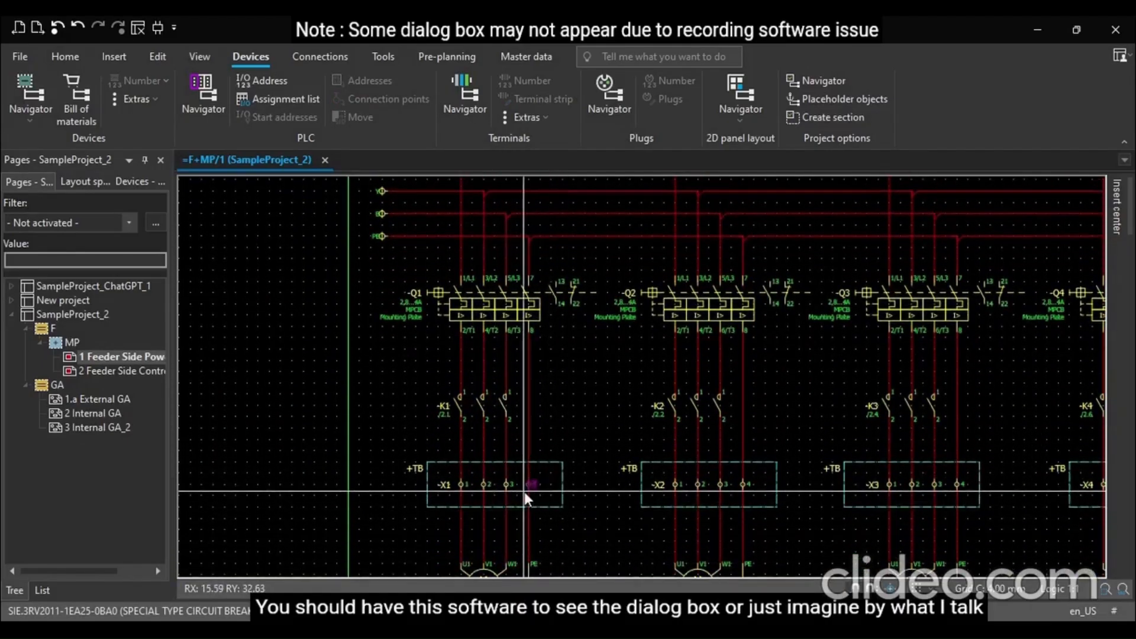
scroll(496, 489, "up", 2)
scroll(495, 488, "down", 3)
scroll(488, 495, "up", 5, "ctrl")
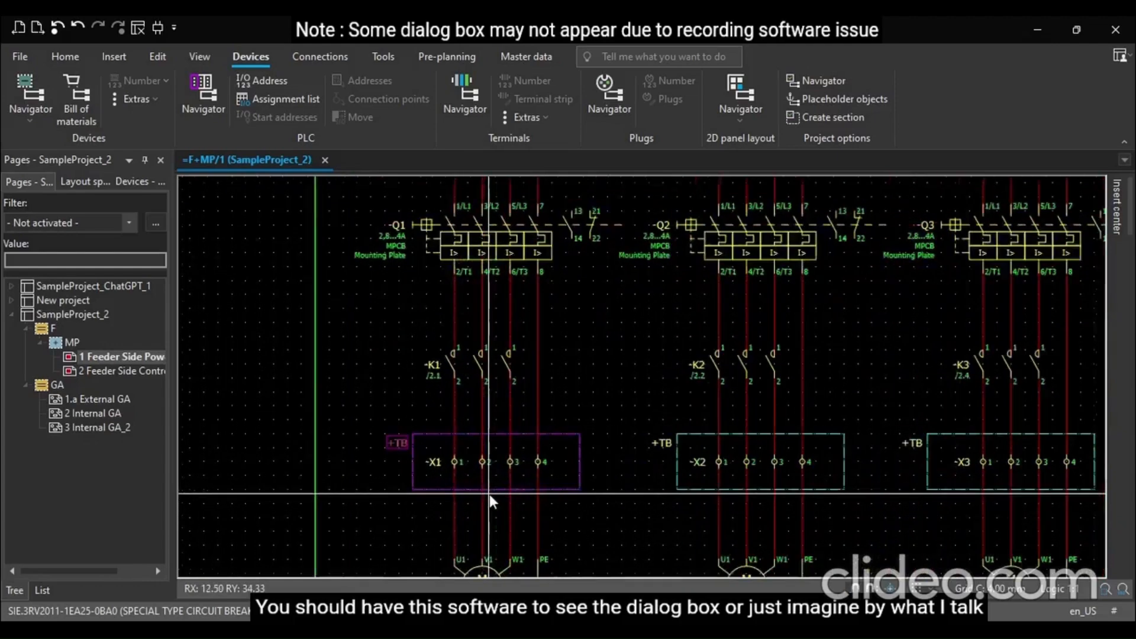
double_click(417, 452)
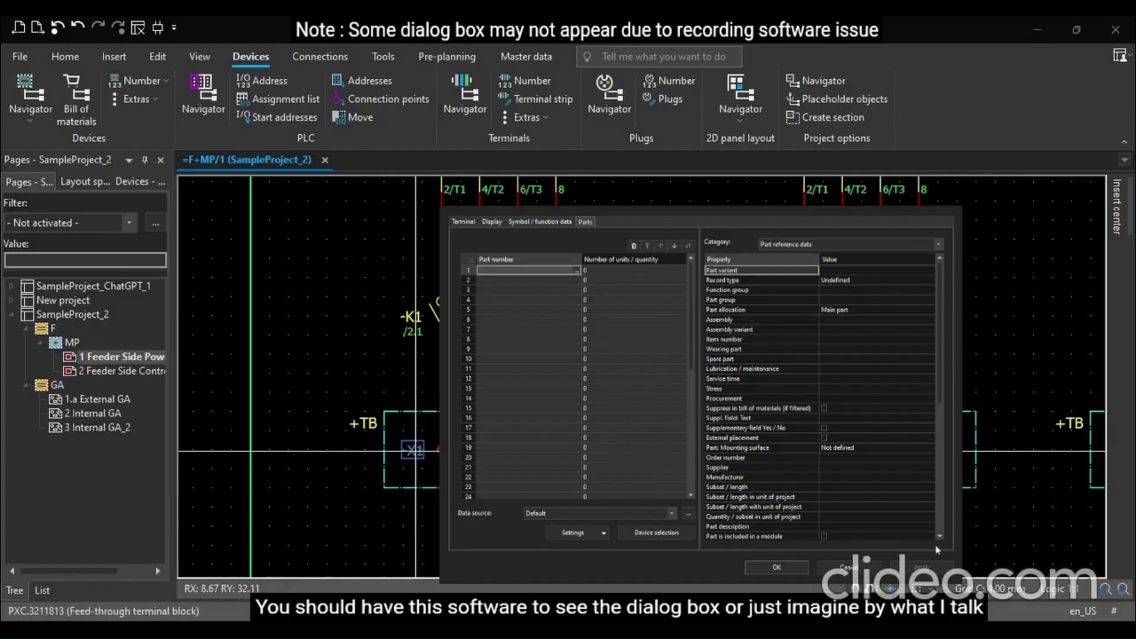
left_click(910, 546)
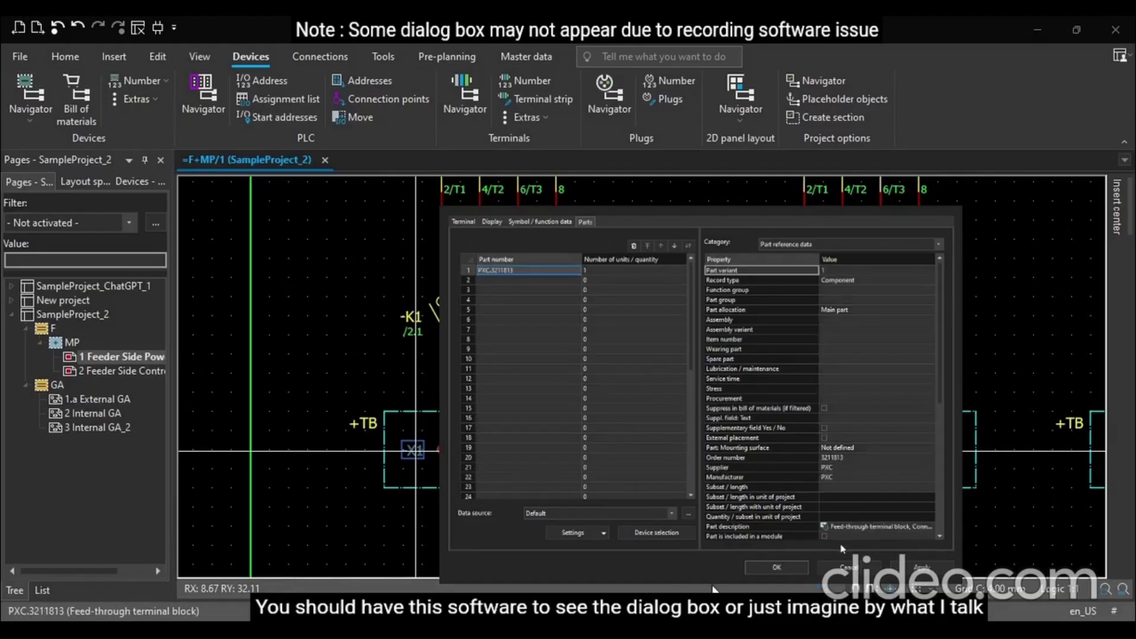
left_click(777, 566)
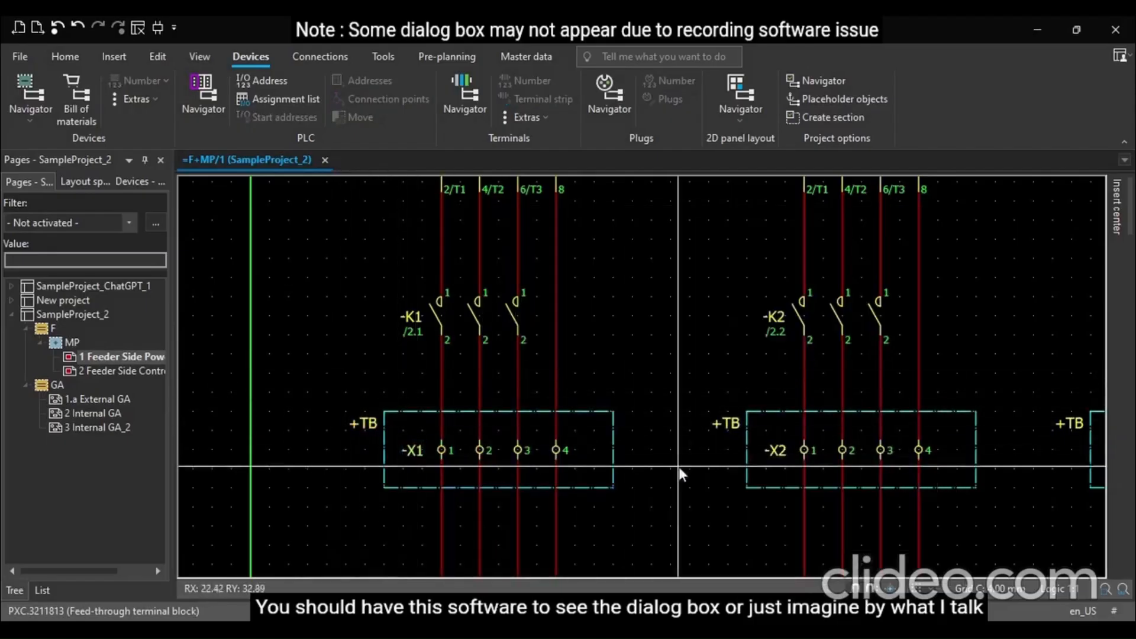
Open the properties of terminal X2 and assign part PXC.3211813 on its Parts tab
left_click(774, 459)
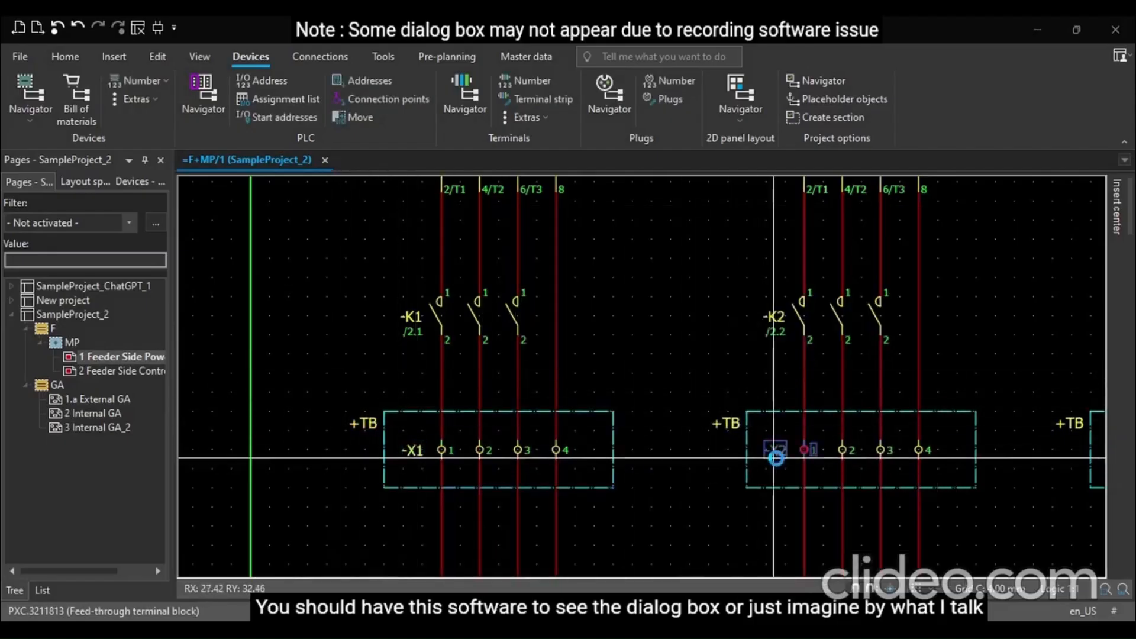
double_click(775, 457)
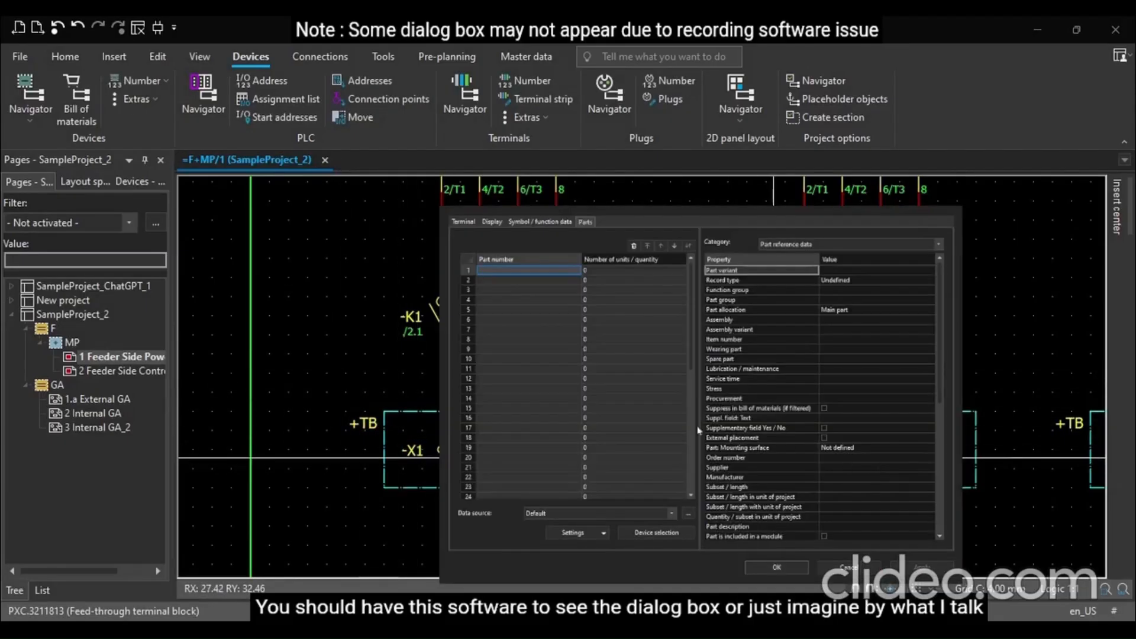
left_click(578, 271)
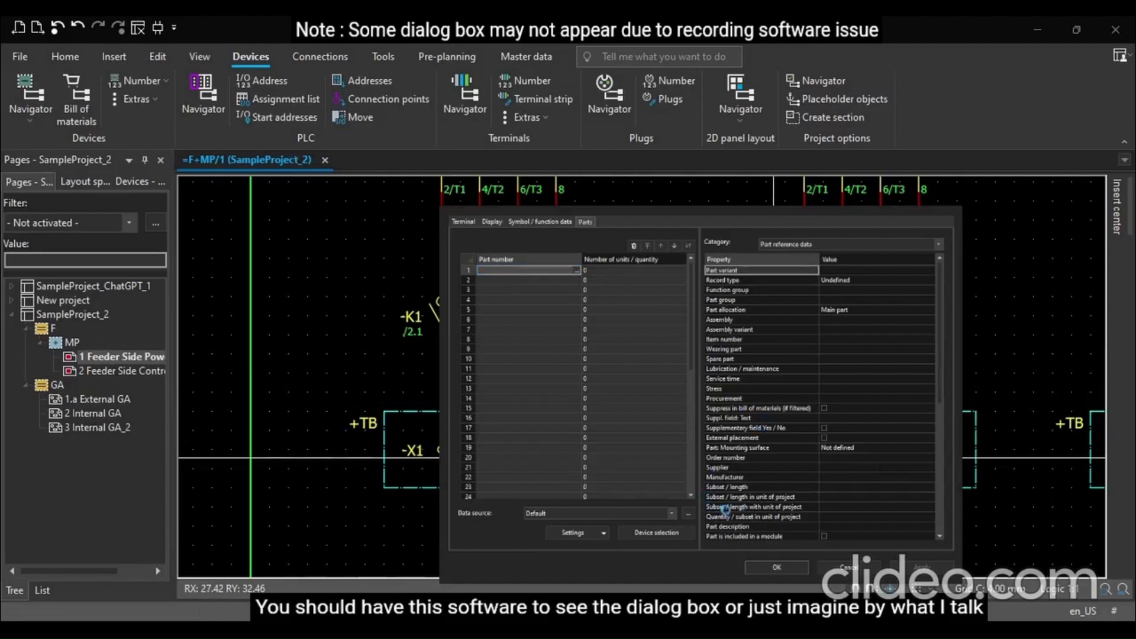
left_click(777, 567)
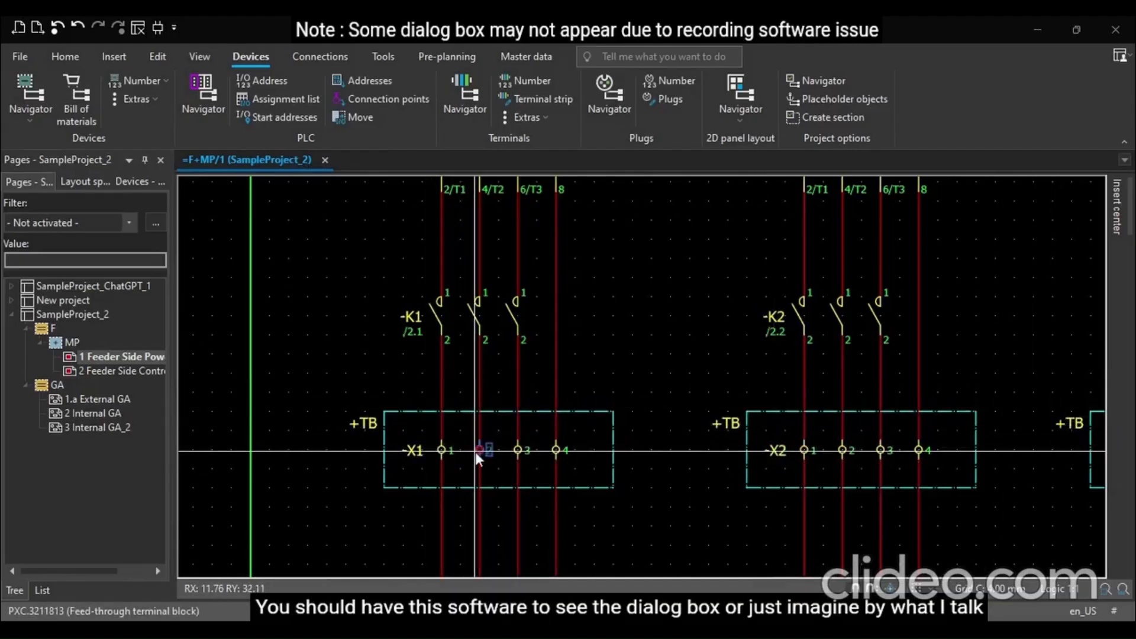
Open the properties of terminal X3 and assign part PXC.3211813 on its Parts tab
scroll(351, 394, "down", 2)
scroll(946, 491, "up", 2)
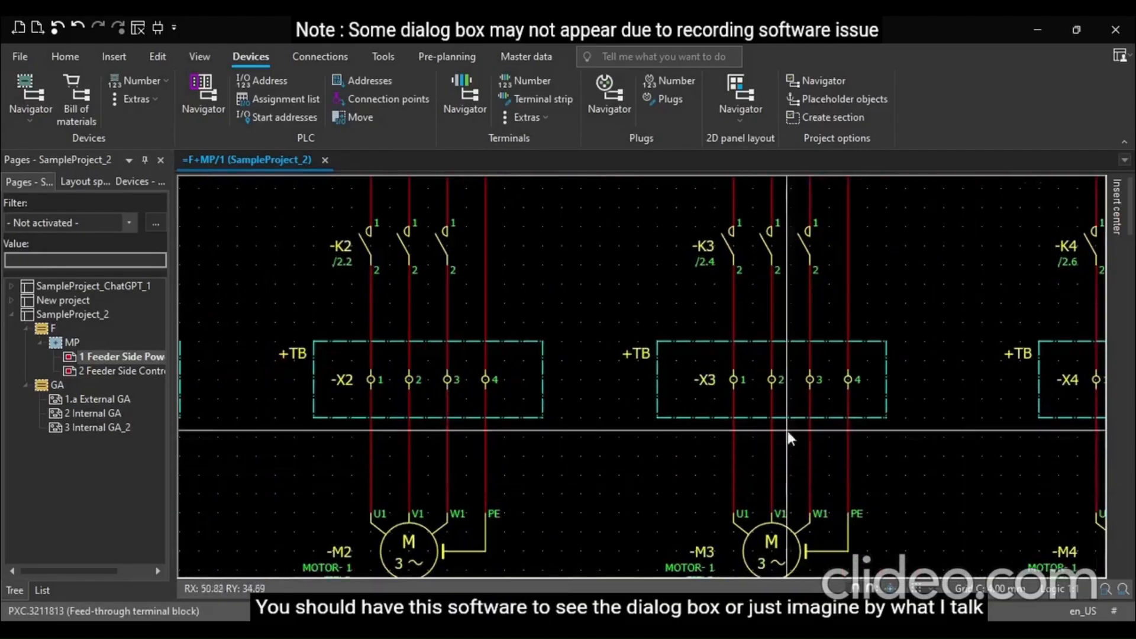
double_click(700, 385)
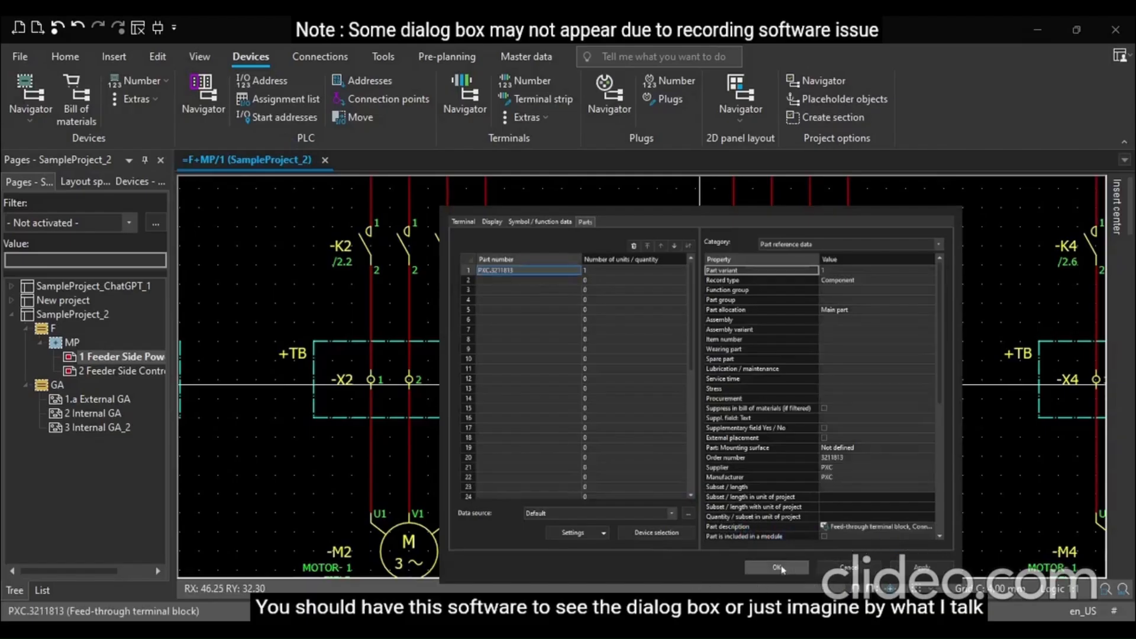
left_click(776, 567)
Open the properties of terminal X4 and assign part PXC.3211813 on its Parts tab
scroll(703, 384, "down", 5)
scroll(1021, 409, "up", 3)
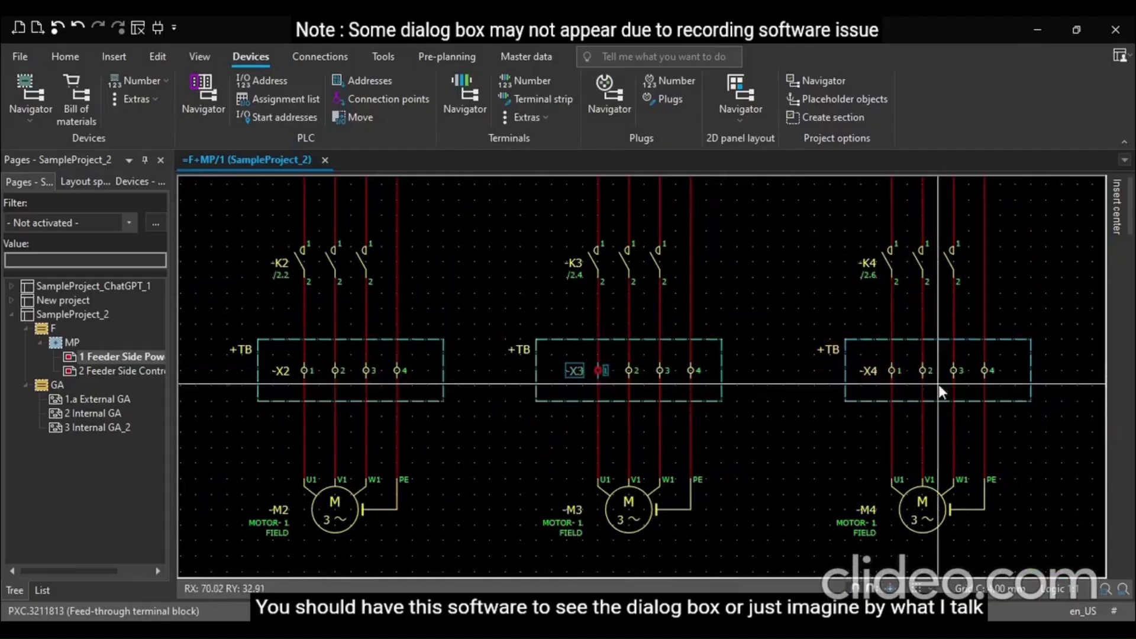
left_click(873, 372)
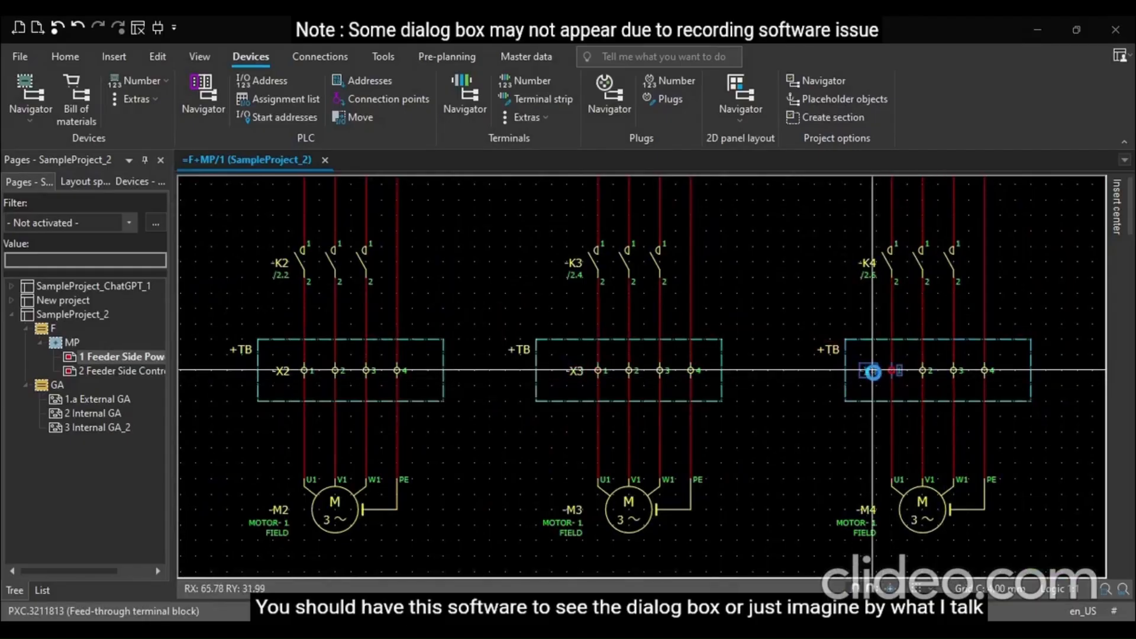
double_click(872, 371)
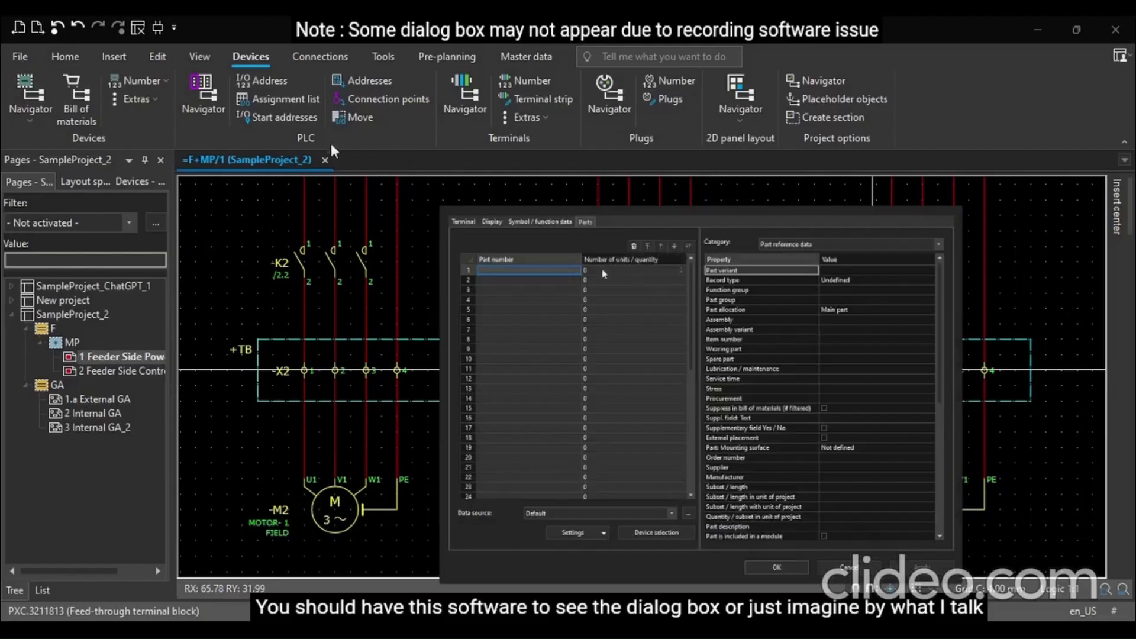
left_click(576, 271)
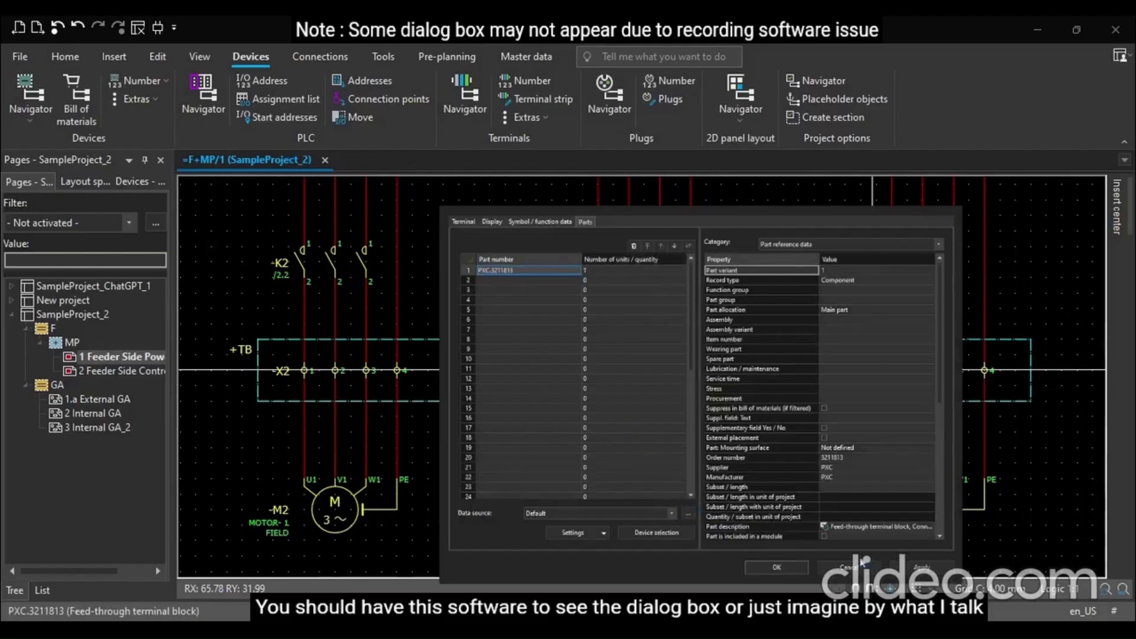
left_click(769, 567)
Inspect the structure identifier properties of the +TB location box around terminal strip X1
scroll(1006, 366, "down", 2)
left_click(873, 465)
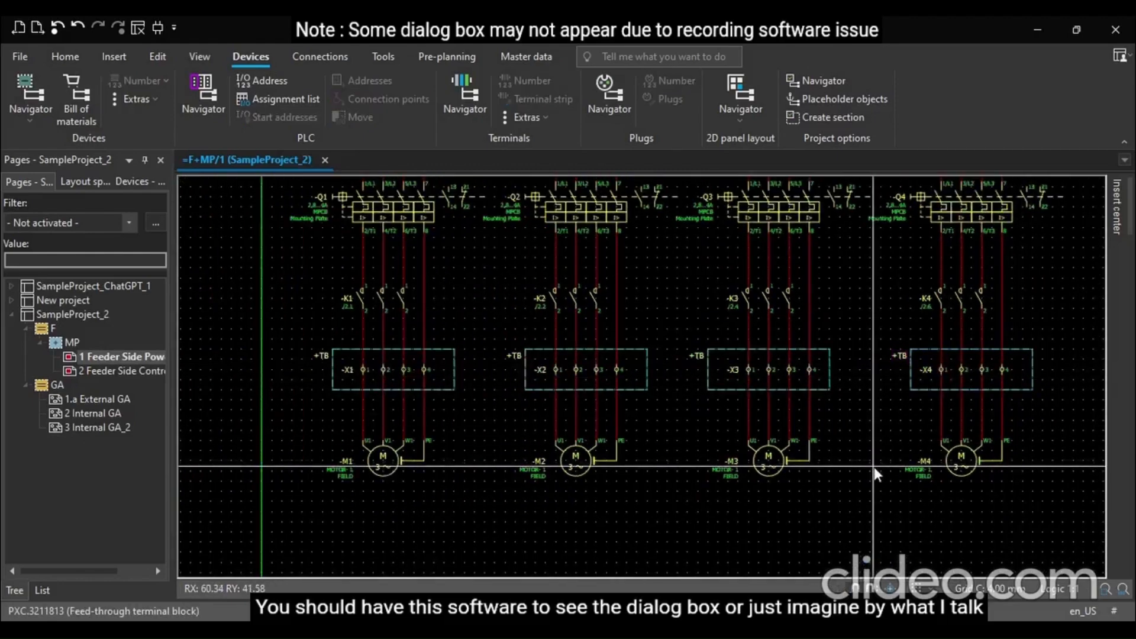
scroll(1021, 457, "down", 3)
scroll(565, 393, "up", 7)
left_click(460, 367)
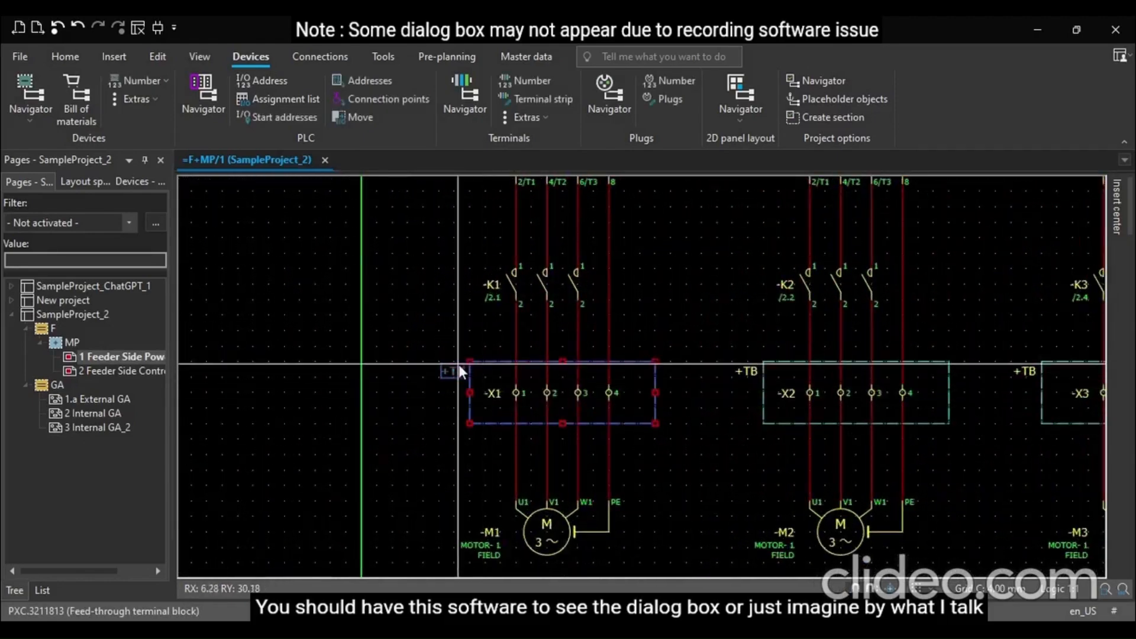
double_click(459, 370)
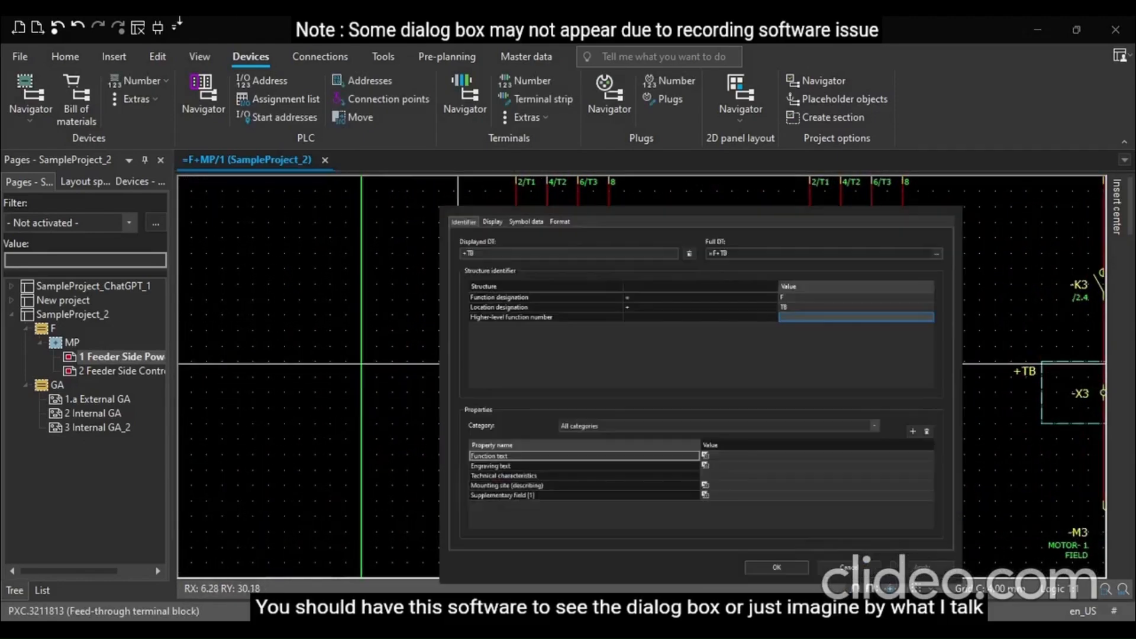
key("Escape")
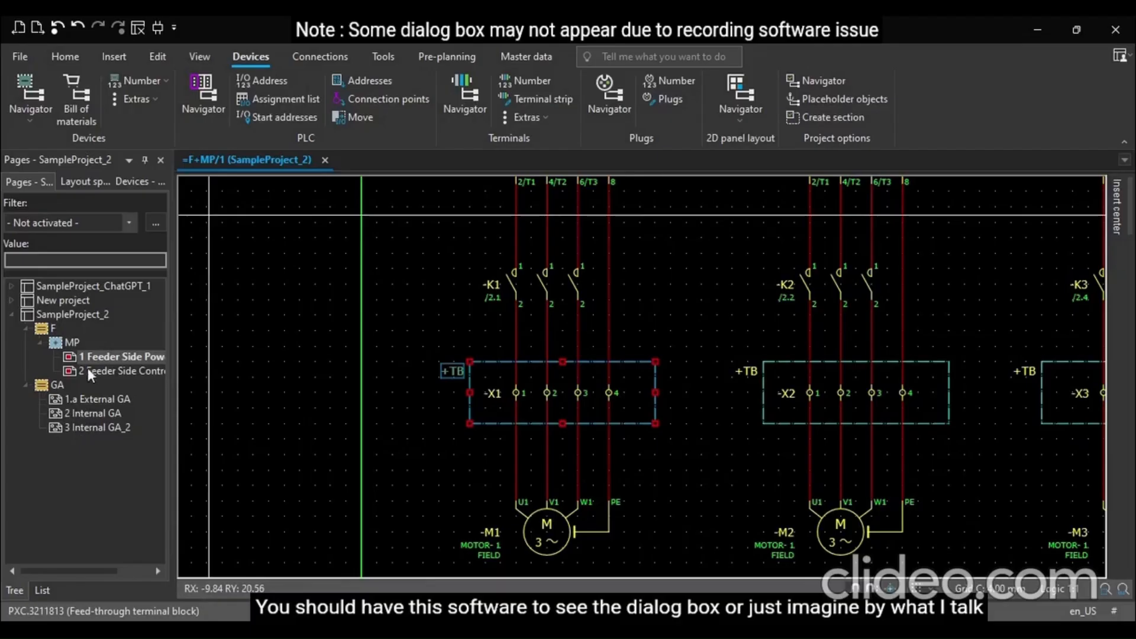
Inspect the properties of contactor K1's power NO contact
left_click(489, 283)
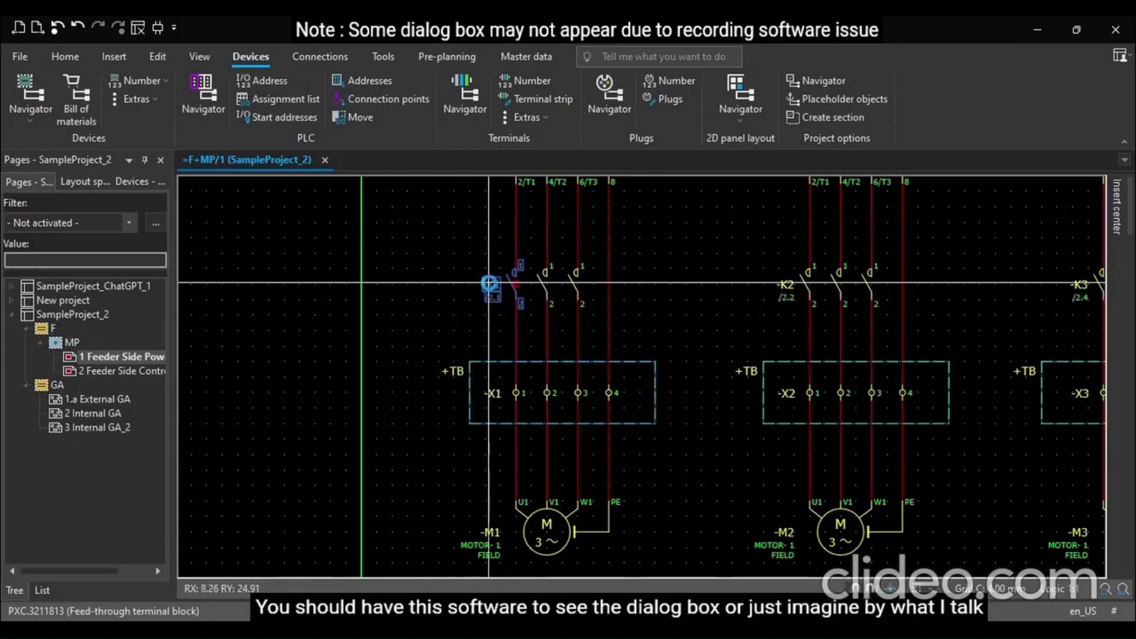
double_click(490, 289)
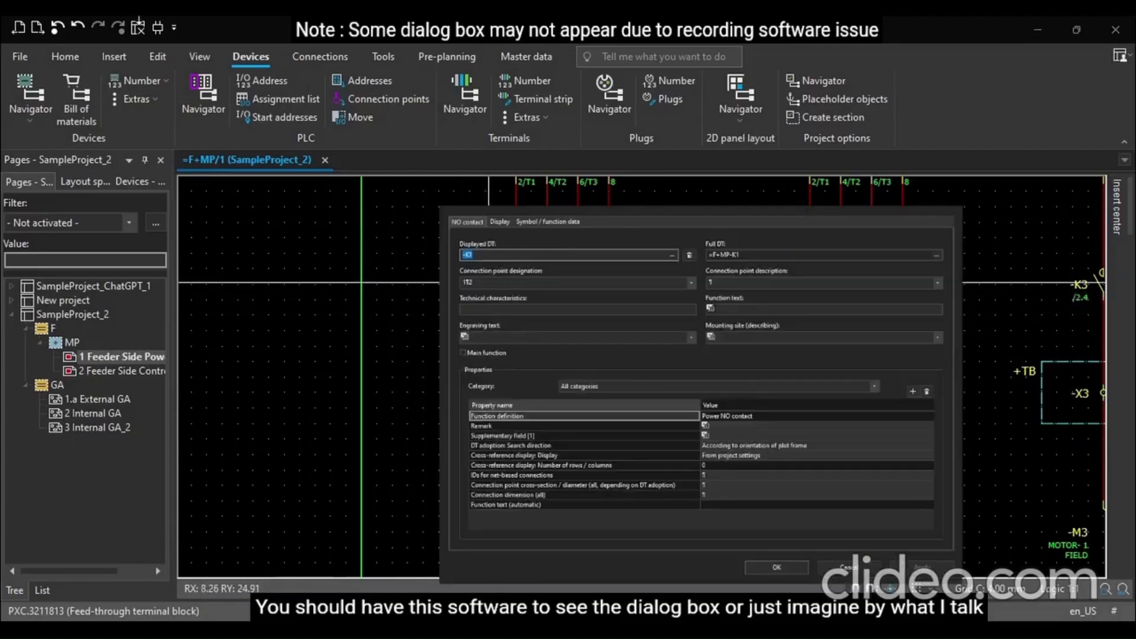
key("Escape")
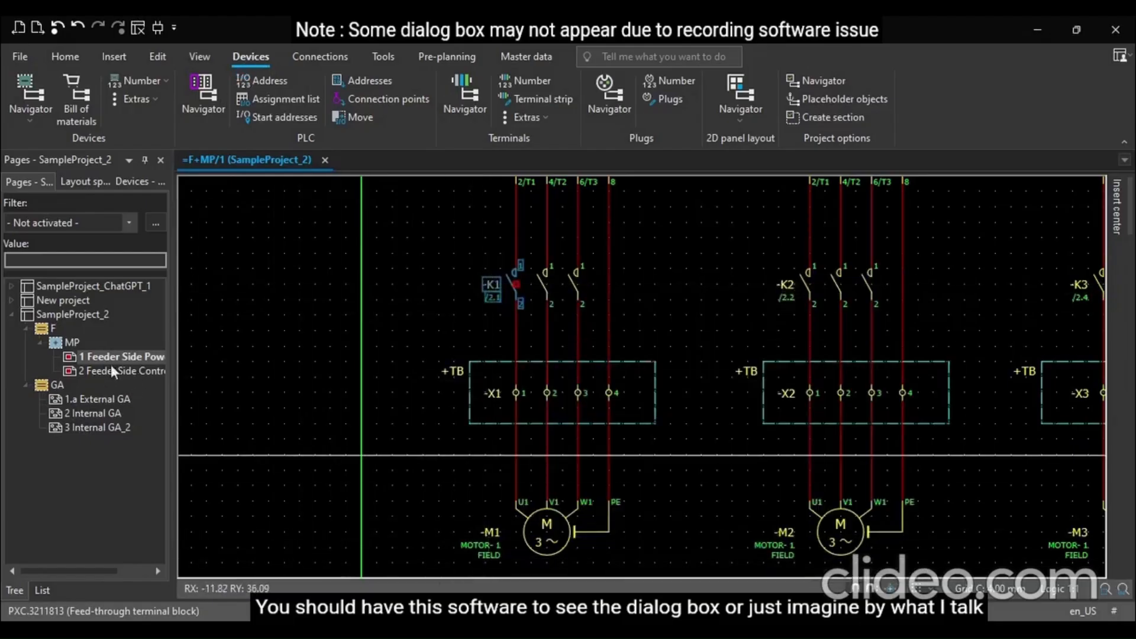
On page 2 Feeder Side Control wiring, assign part A-B.100-C09EJ01 to contactor coil K1
left_click(92, 372)
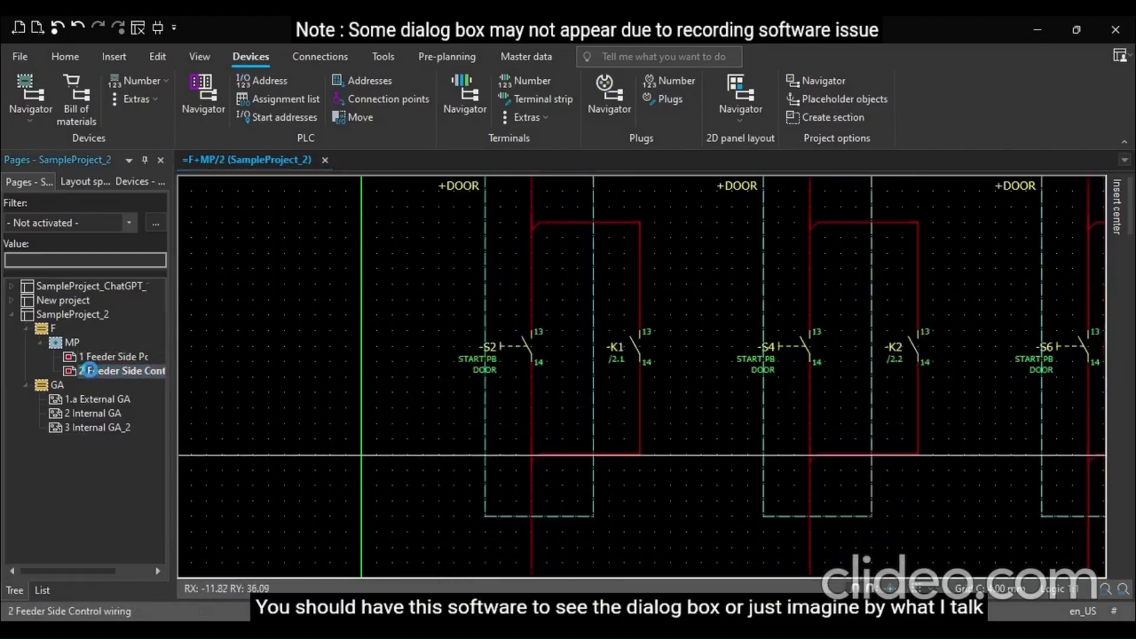
scroll(367, 356, "down", 5)
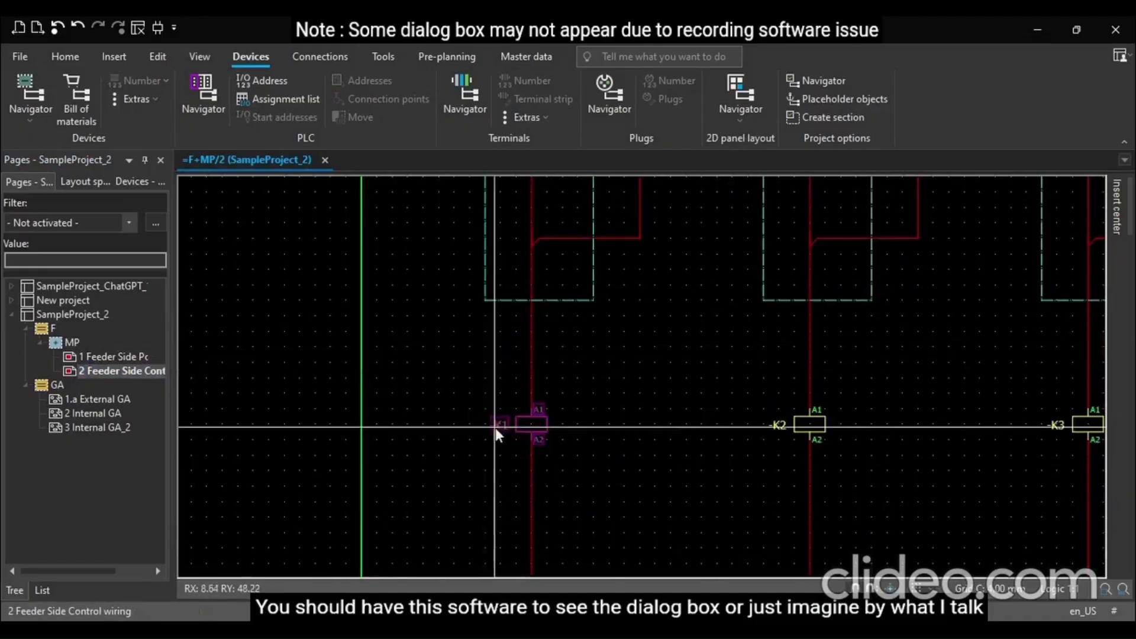
left_click(517, 426)
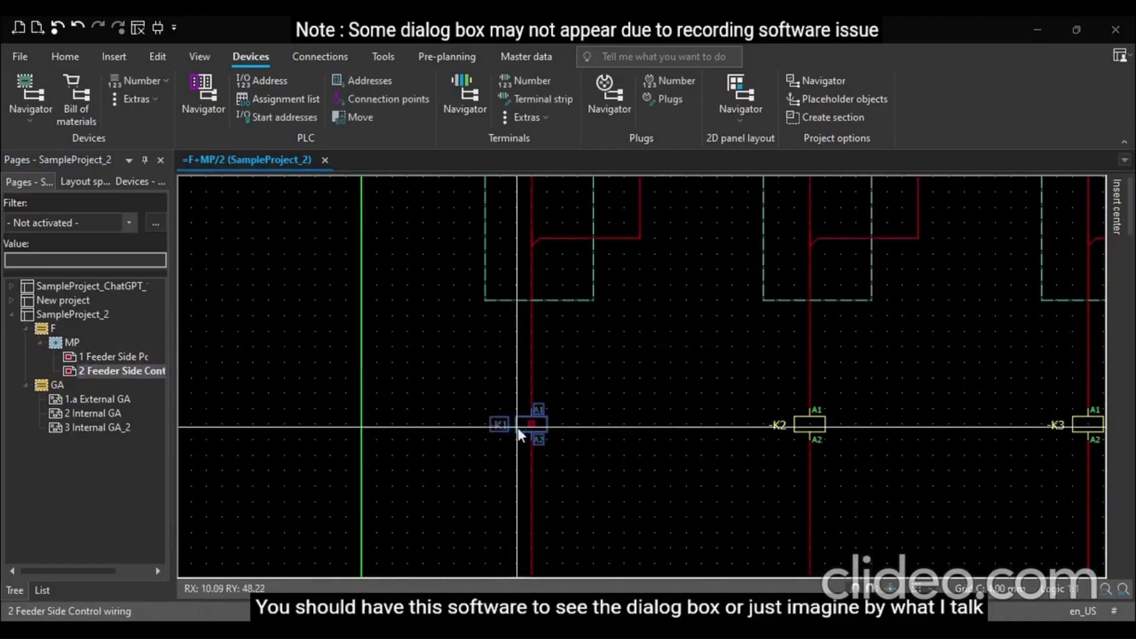
double_click(519, 435)
left_click(573, 222)
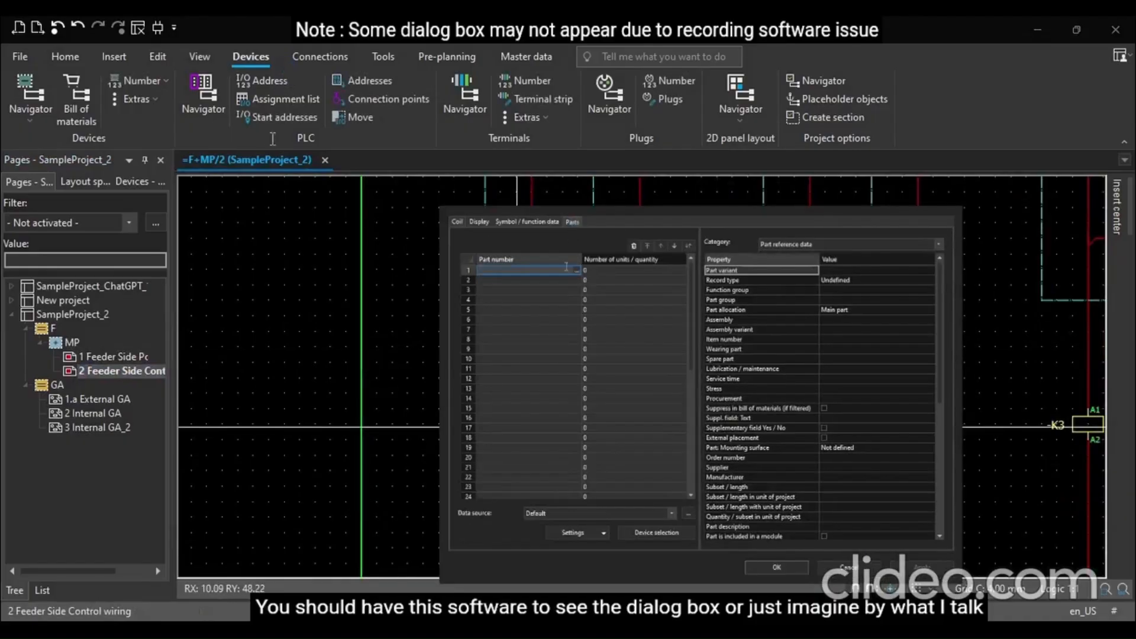
left_click(577, 270)
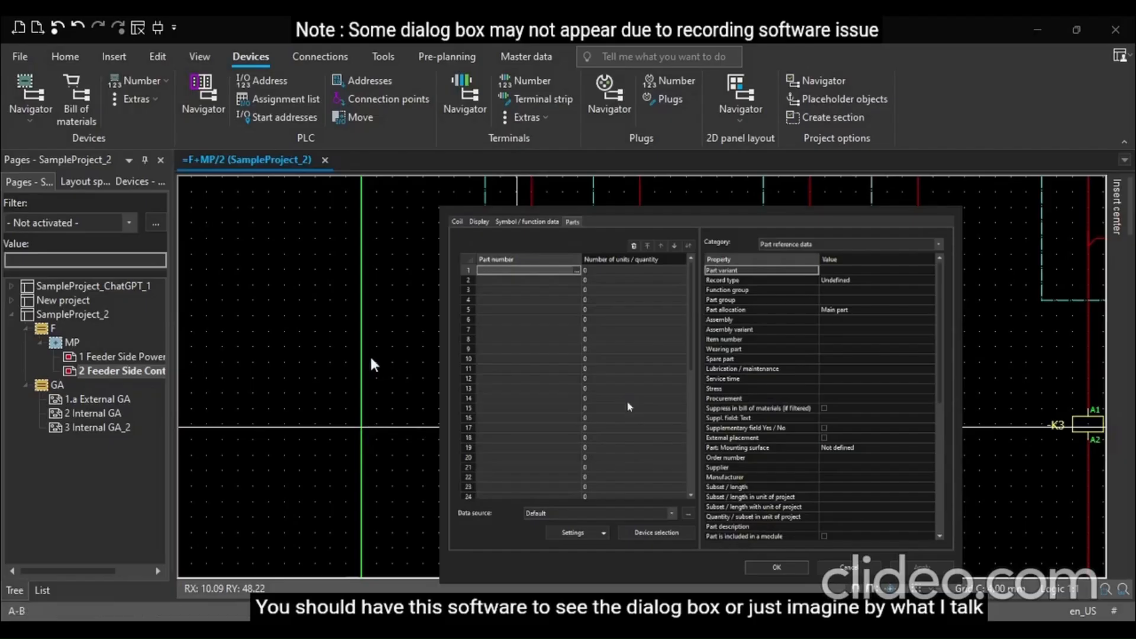
left_click(437, 380)
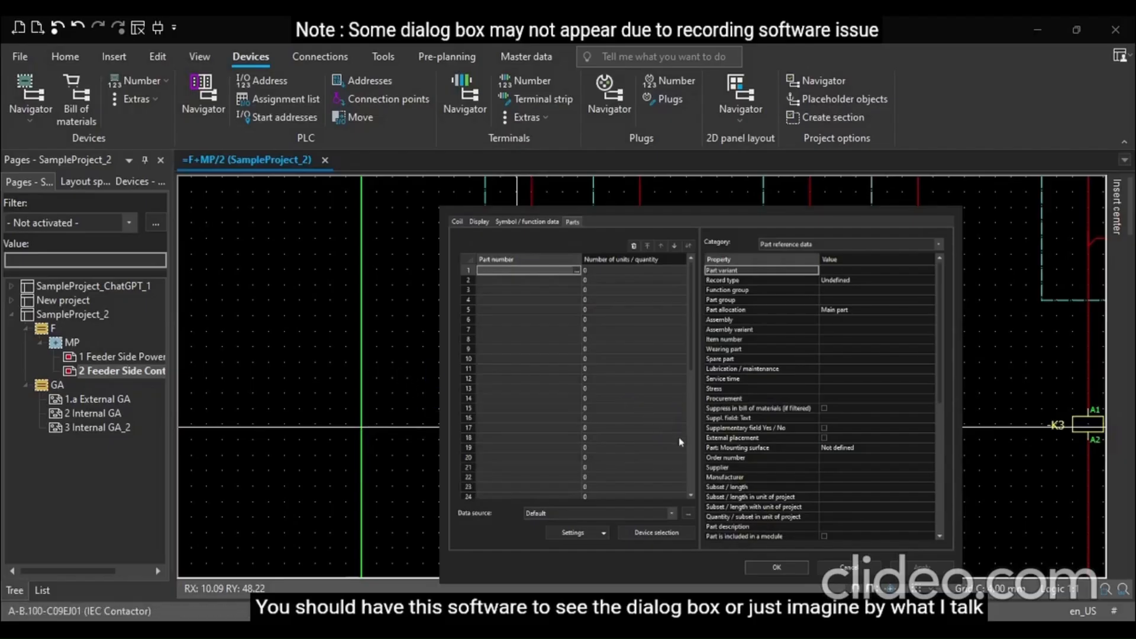
left_click(895, 543)
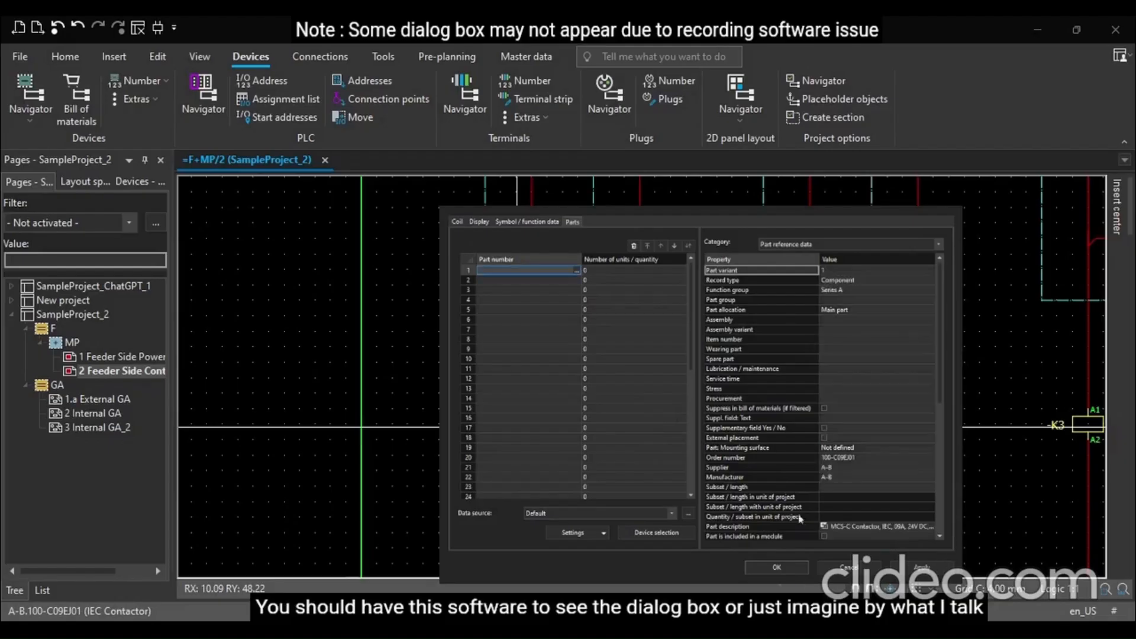
left_click(784, 567)
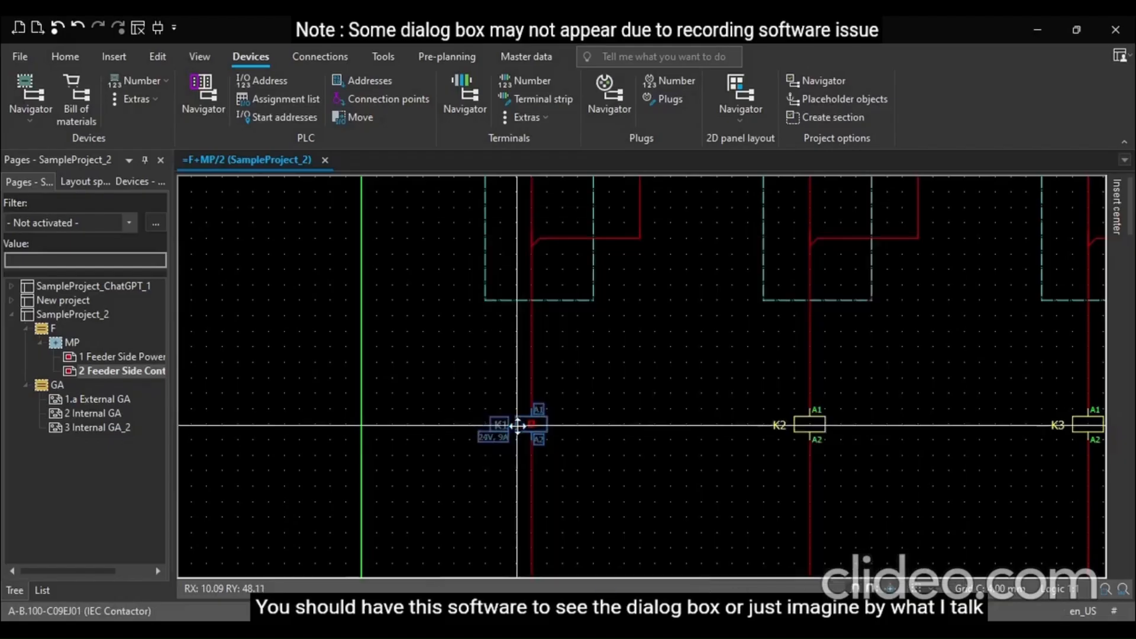
Select coils K2, K3 and K4 together and assign them part A-B.100-C09EJ01
scroll(382, 356, "down", 3)
scroll(789, 447, "up", 4)
scroll(788, 446, "up", 1)
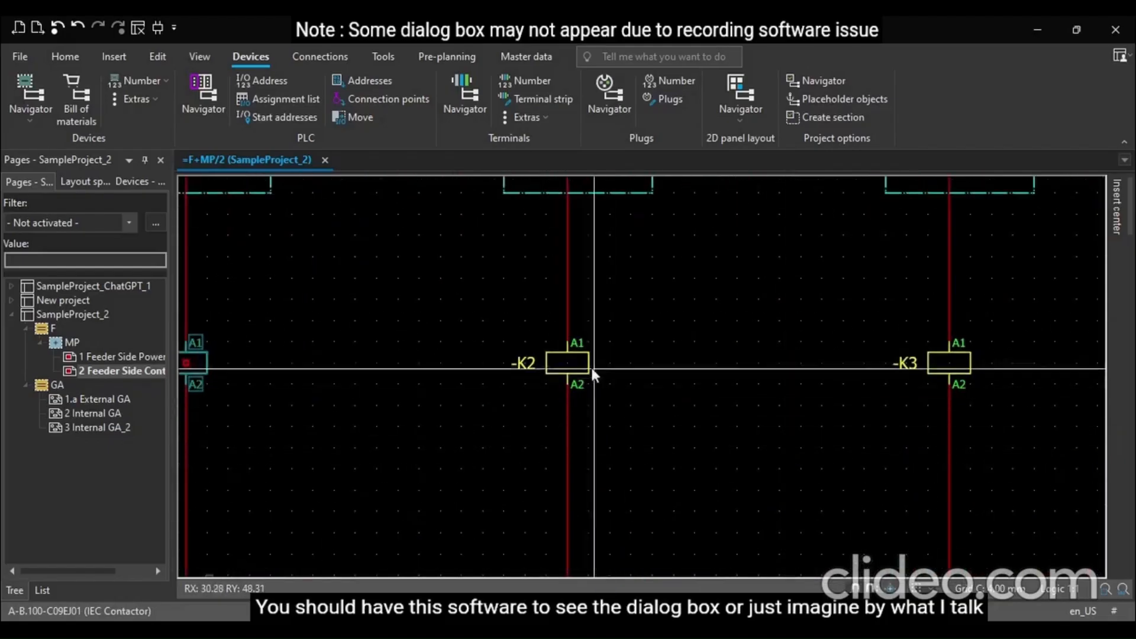
scroll(366, 375, "down", 2)
left_click_drag(403, 343, 1061, 403)
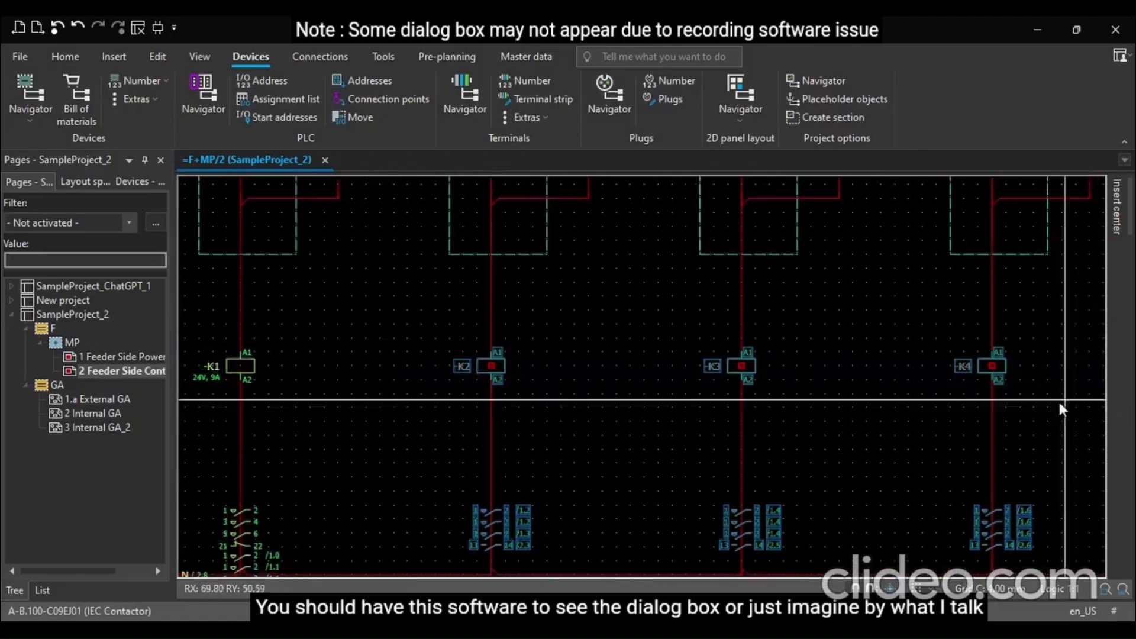
left_click(910, 416)
left_click_drag(460, 354, 1059, 403)
left_click(946, 503)
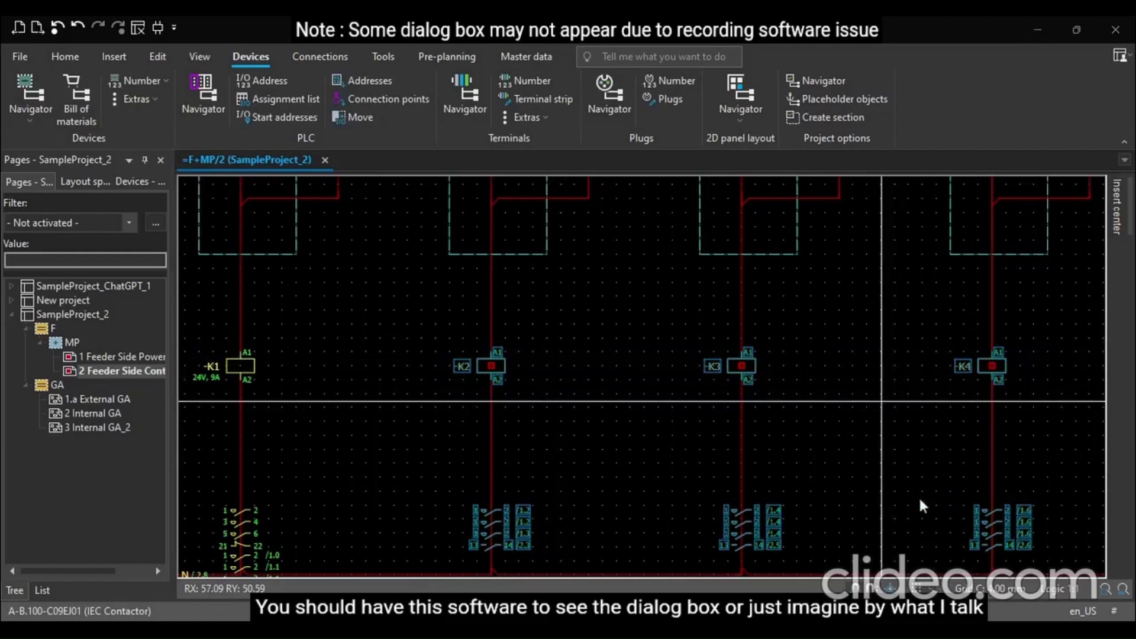
left_click(576, 272)
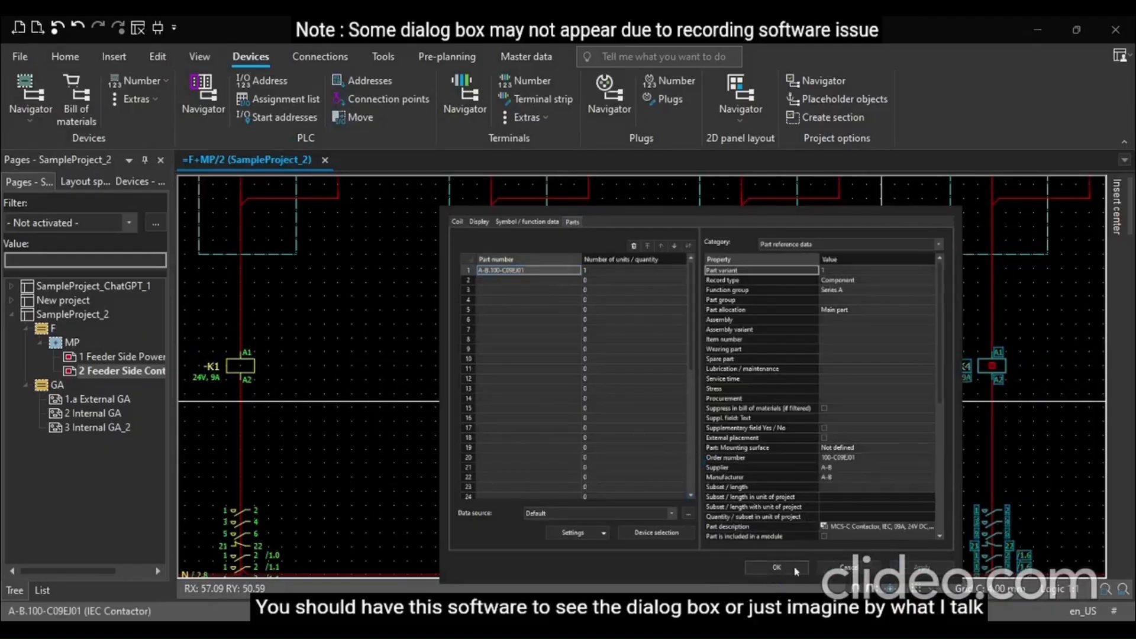
left_click(796, 569)
Undo the contactor coil part assignments
scroll(727, 429, "down", 4)
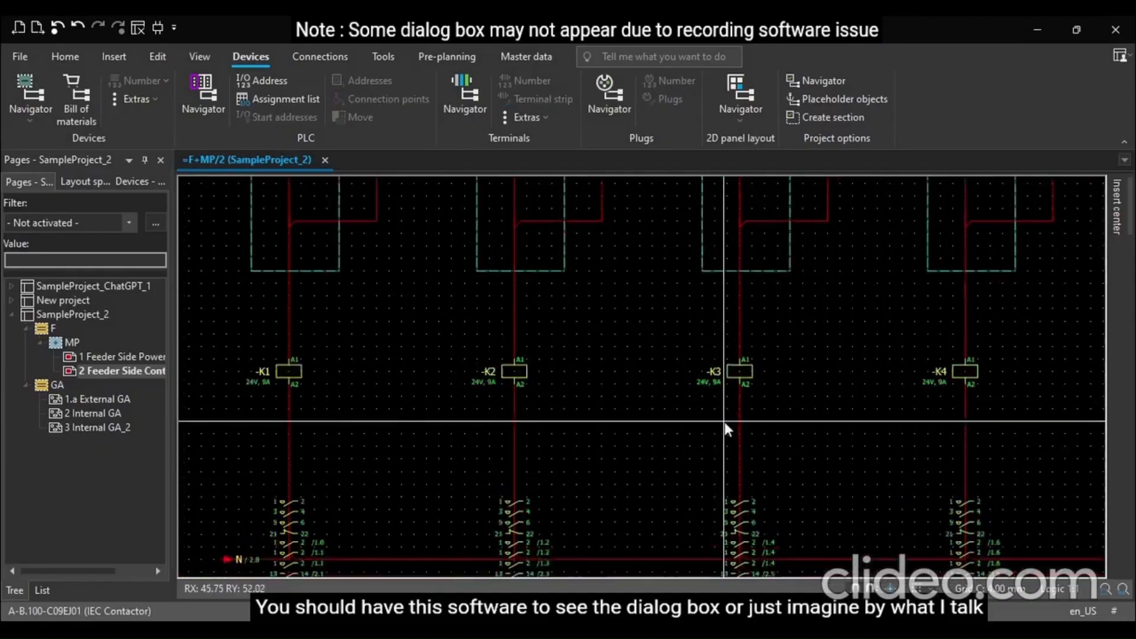
scroll(725, 423, "down", 2)
scroll(575, 455, "up", 4)
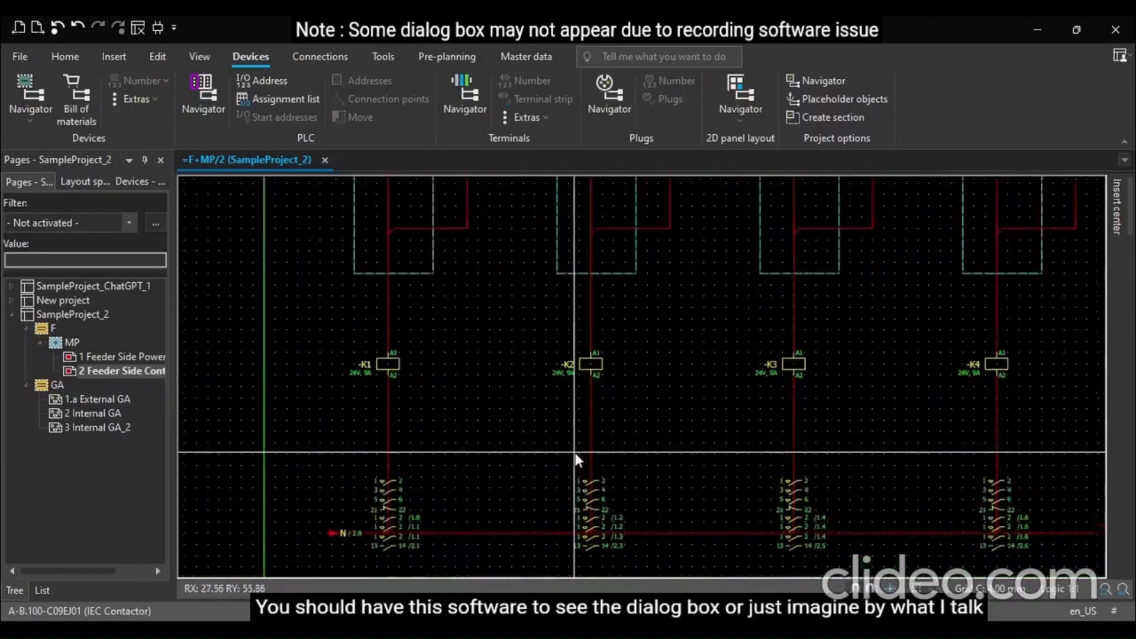
scroll(577, 457, "up", 3)
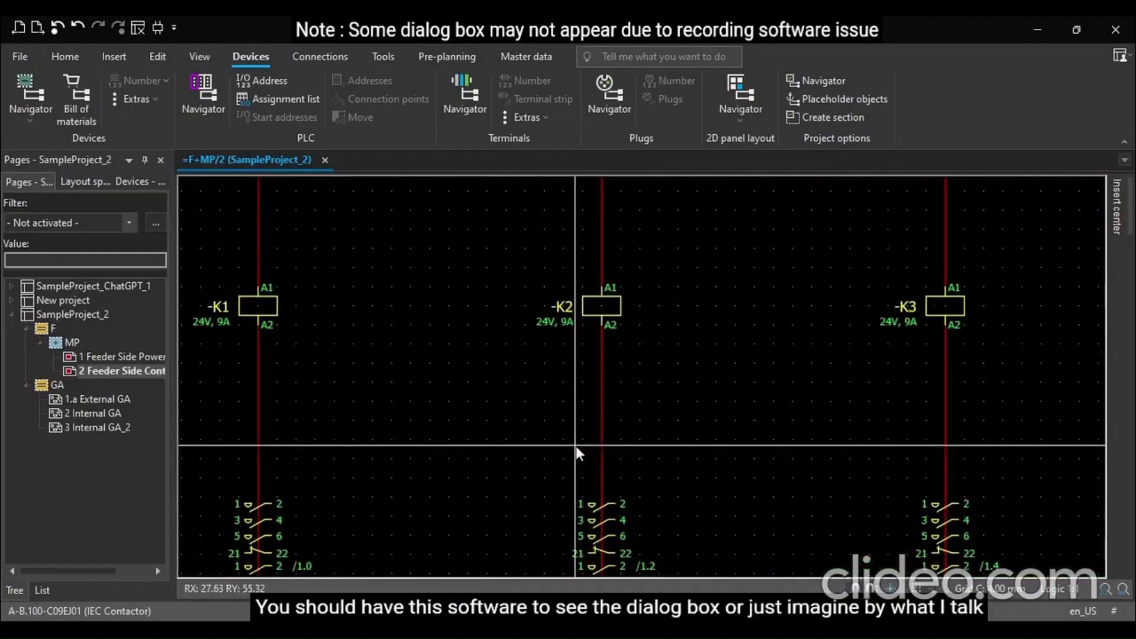
scroll(536, 389, "down", 2)
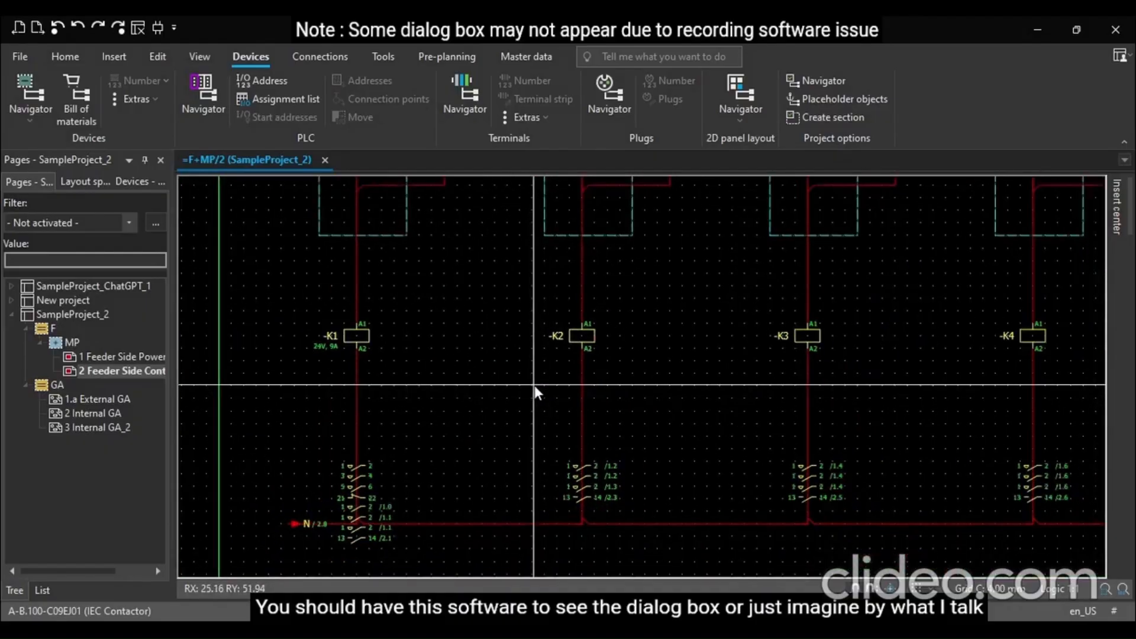
key("ctrl+z")
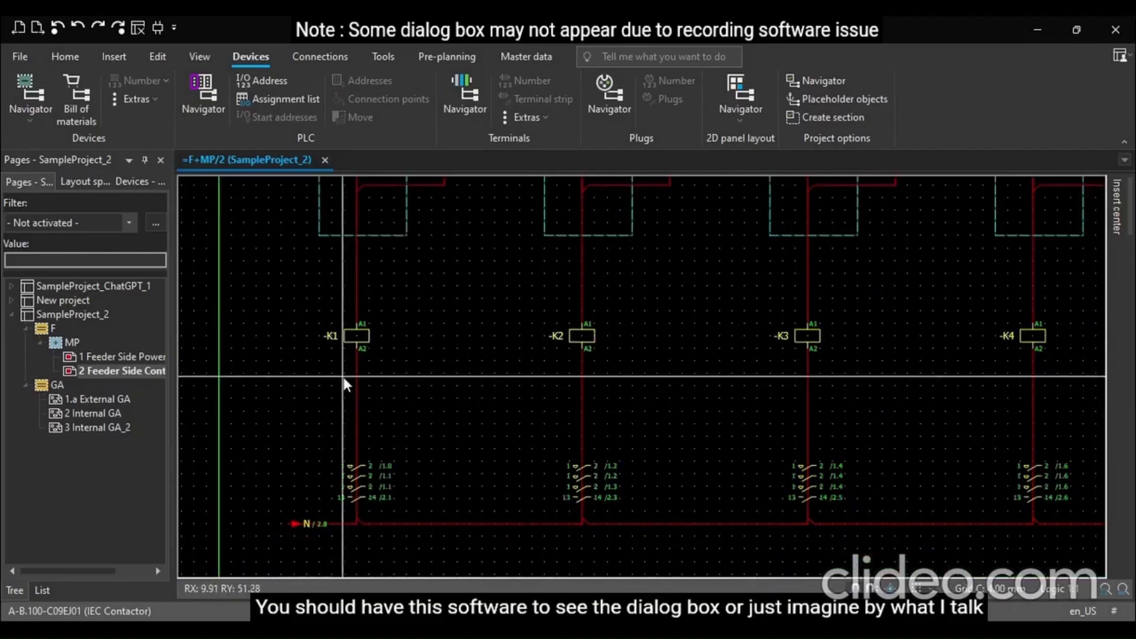
scroll(324, 436, "up", 1)
scroll(321, 436, "down", 1)
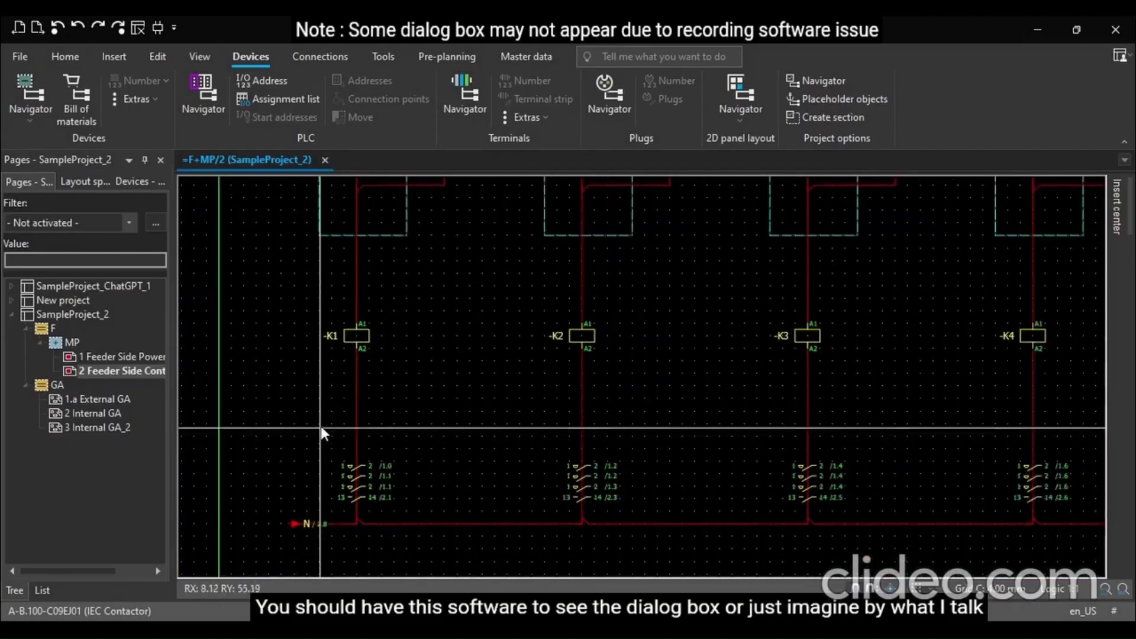
Open the properties of coil K1 and assign part SIE.3RT2015-1BB41-1AA0 on its Parts tab
left_click(348, 329)
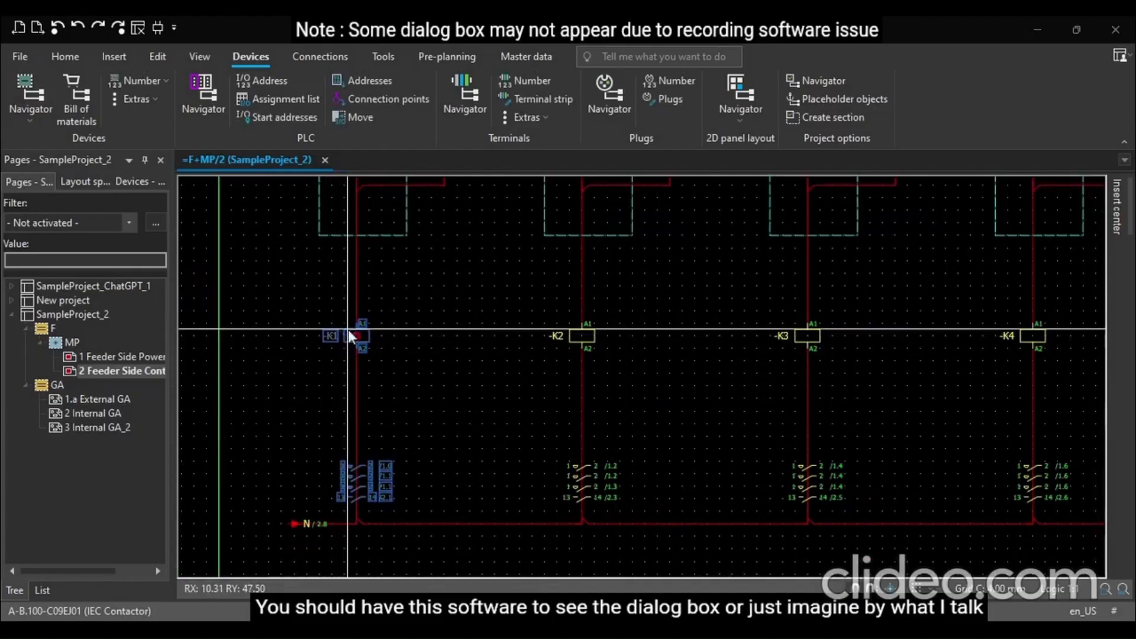
double_click(349, 336)
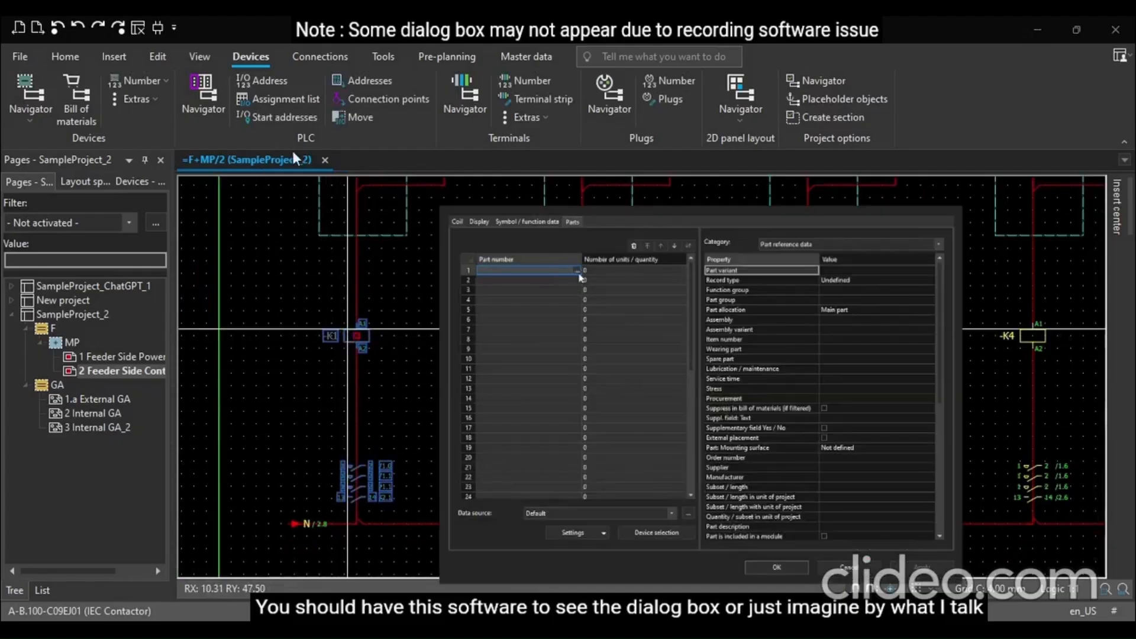
left_click(576, 271)
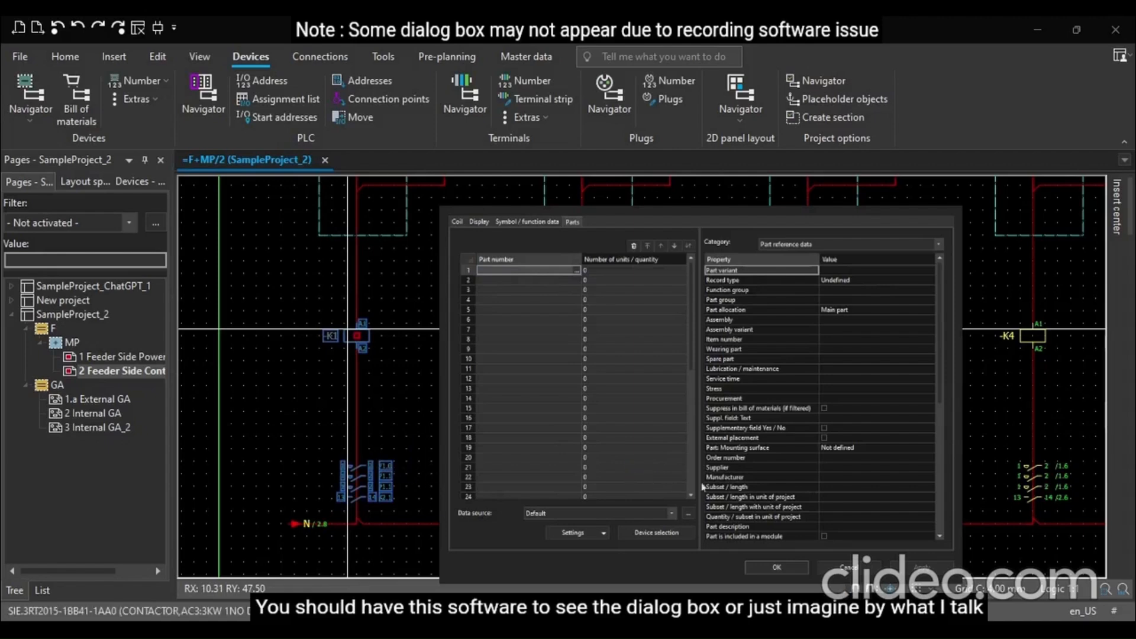
left_click(902, 546)
left_click(899, 566)
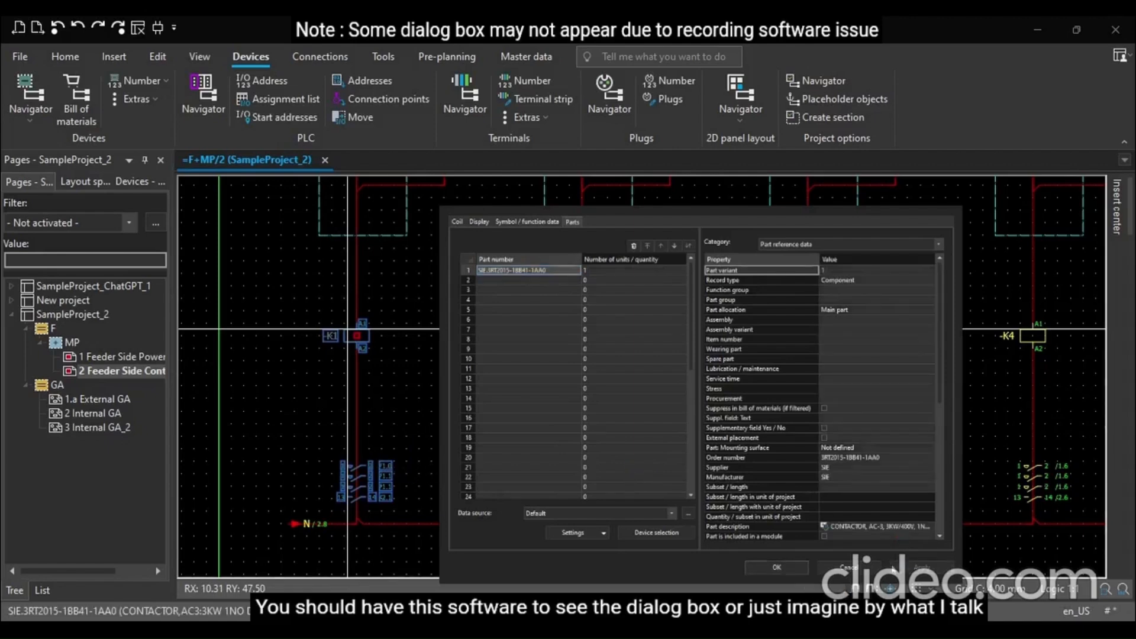
left_click(777, 565)
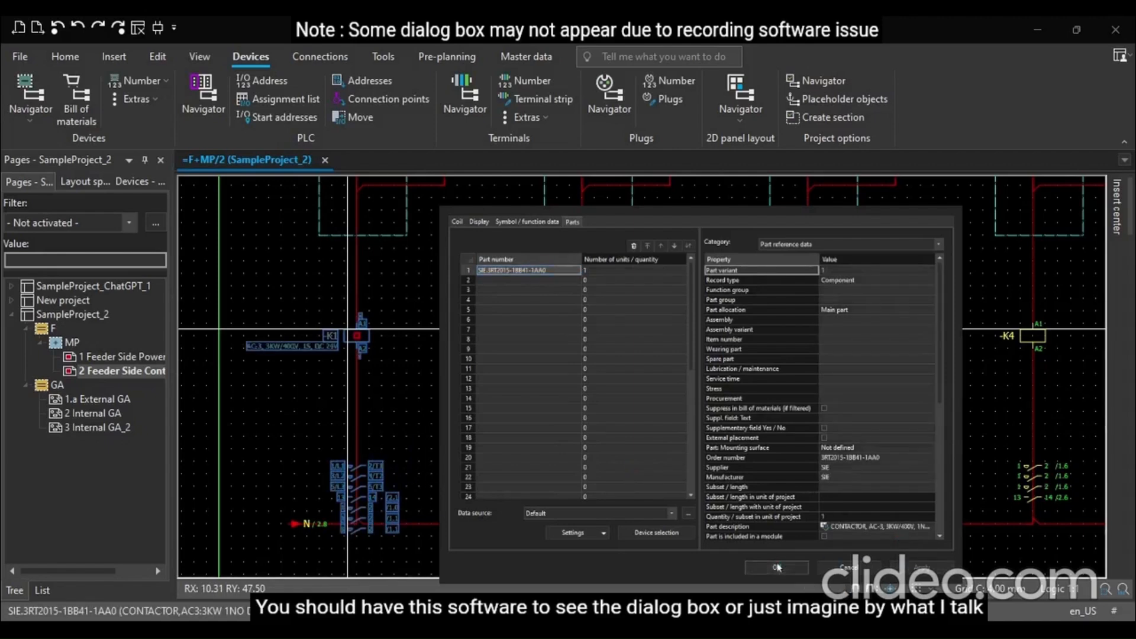
Examine K1's contact mirror and reopen its coil properties to review the assigned part
scroll(414, 444, "up", 2)
scroll(371, 479, "up", 3)
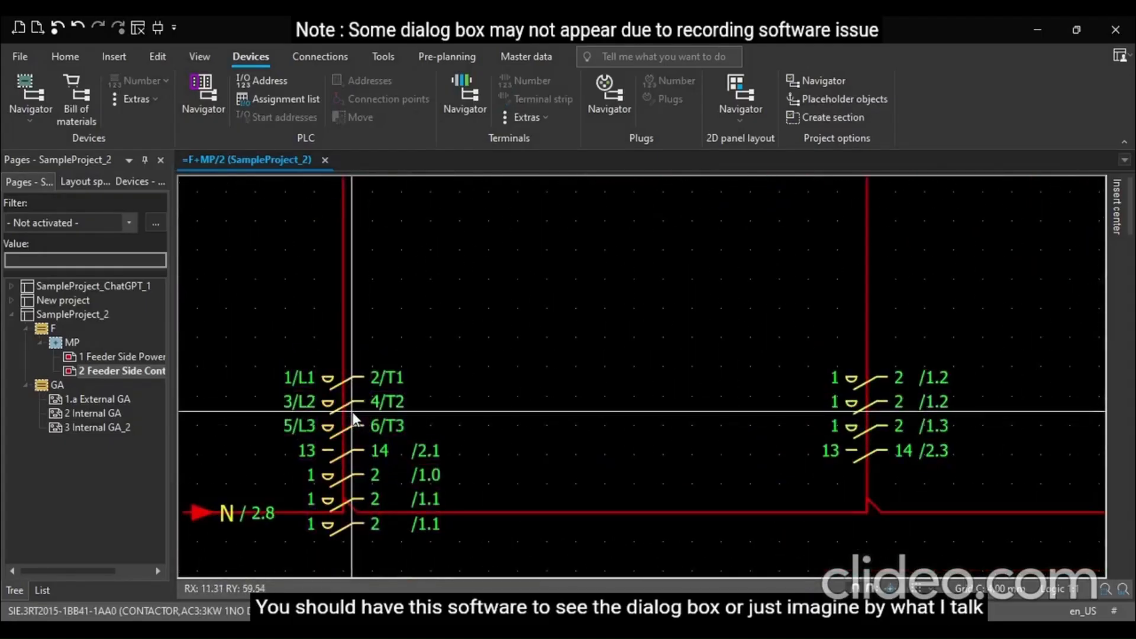
left_click(350, 406)
scroll(350, 405, "down", 2)
scroll(350, 405, "up", 6)
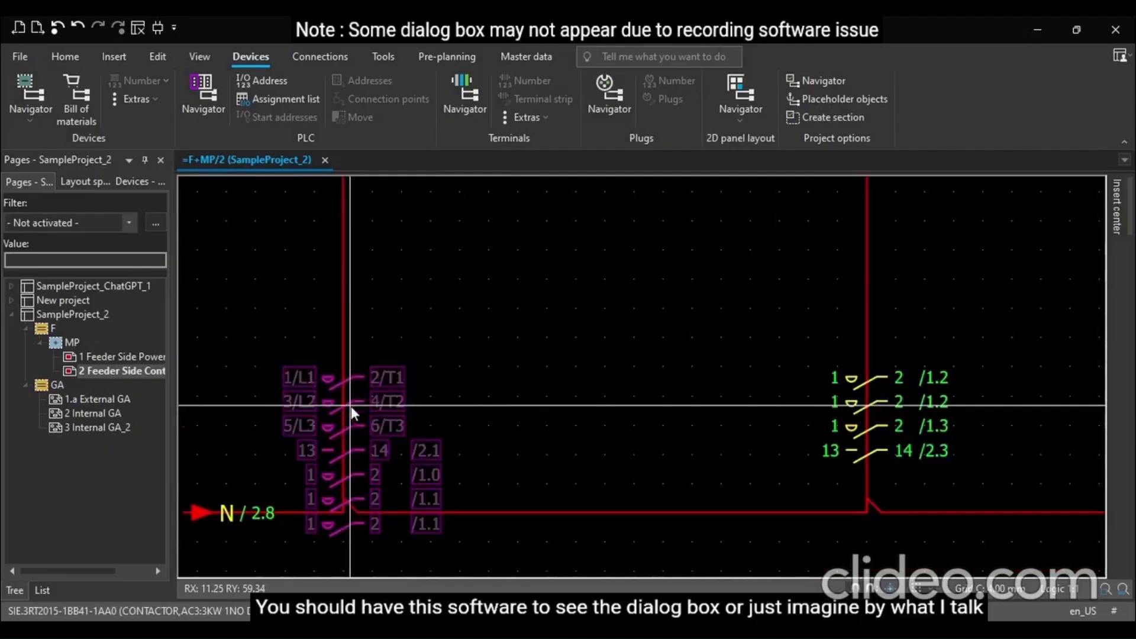
left_click(386, 340)
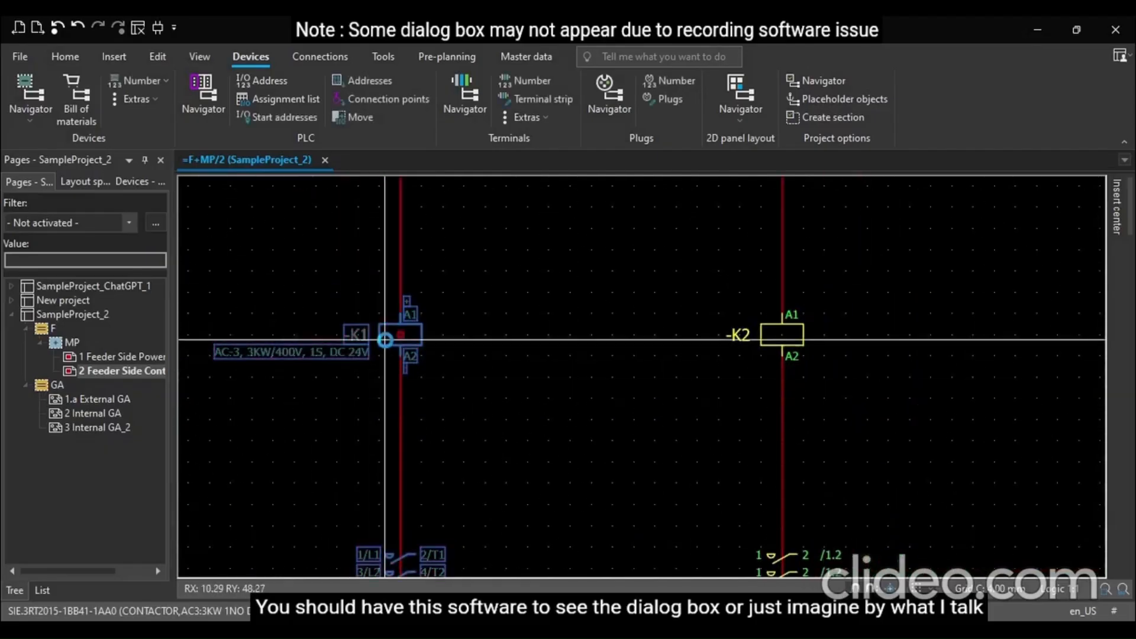
double_click(385, 340)
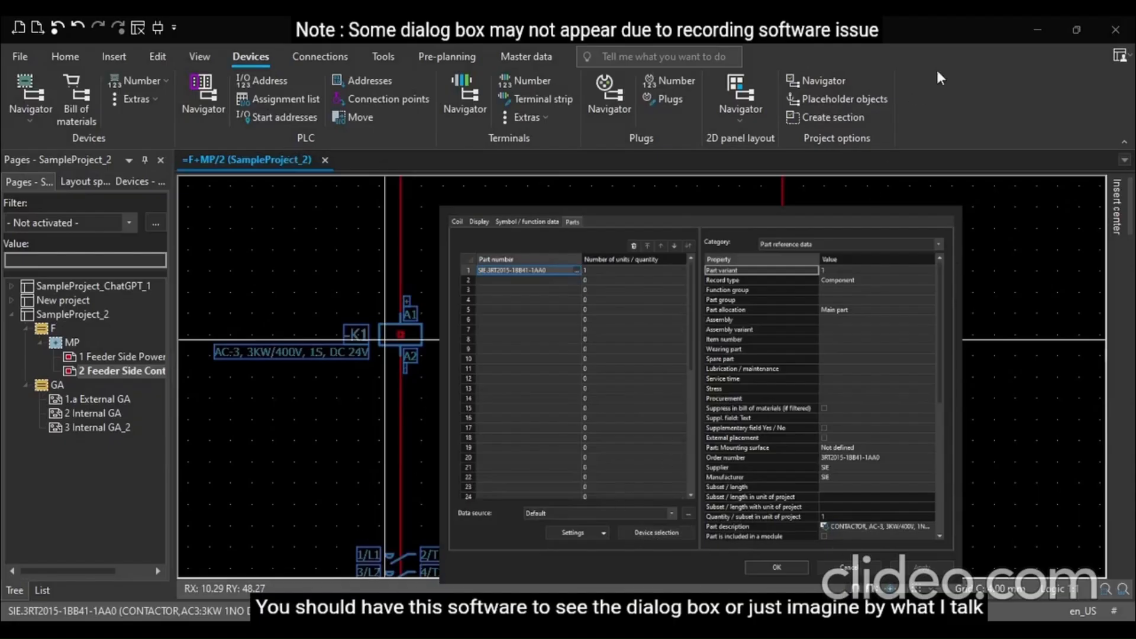
left_click(896, 31)
left_click(274, 443)
scroll(197, 422, "down", 3)
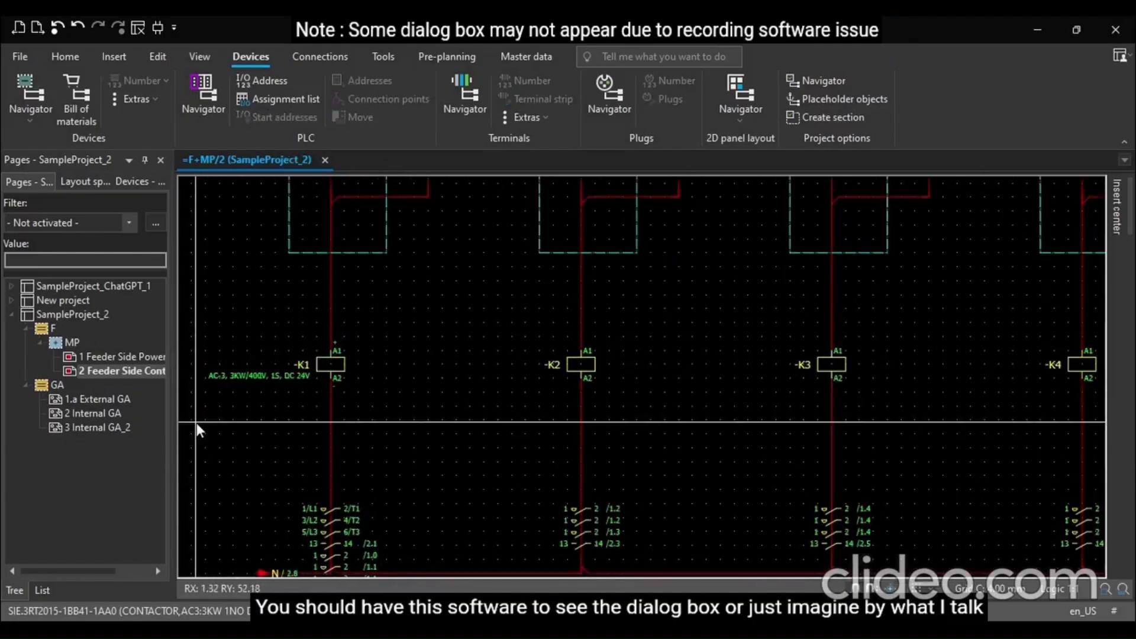
Assign part SIE.3RT2015-1BB41-1AA0 to contactor coils K2, K3 and K4 together
left_click_drag(444, 343, 950, 405)
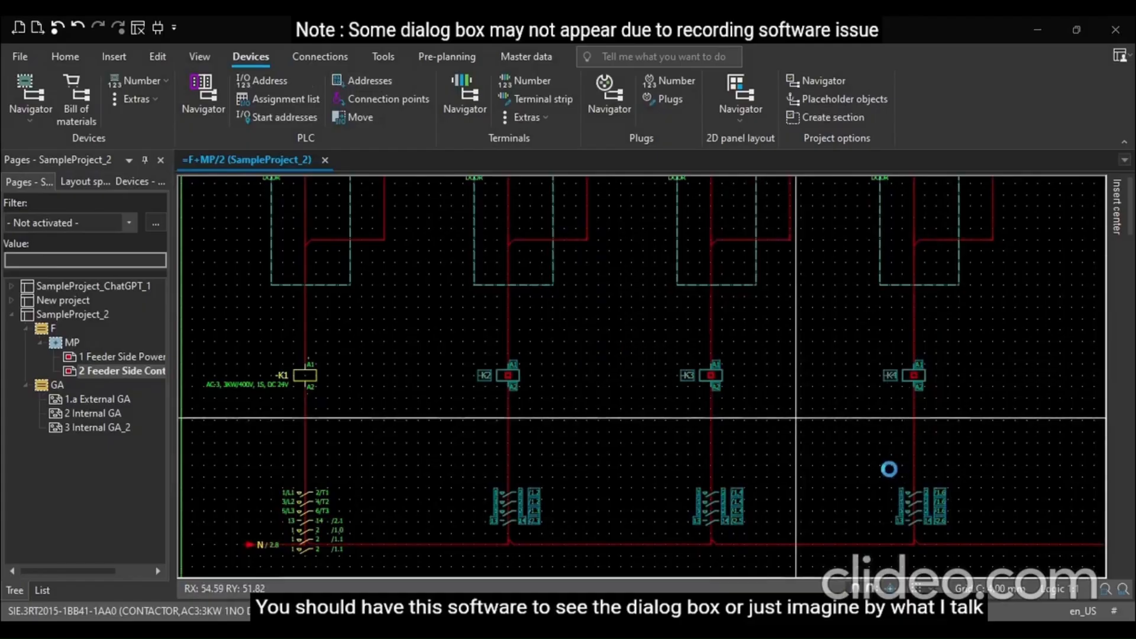
left_click(576, 270)
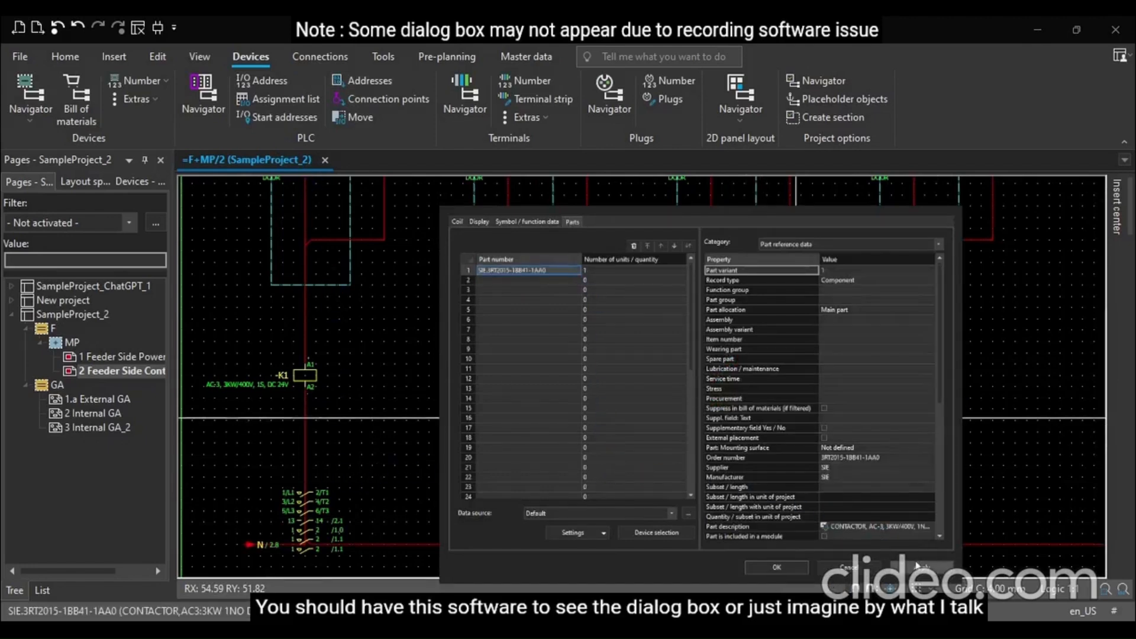
left_click(776, 567)
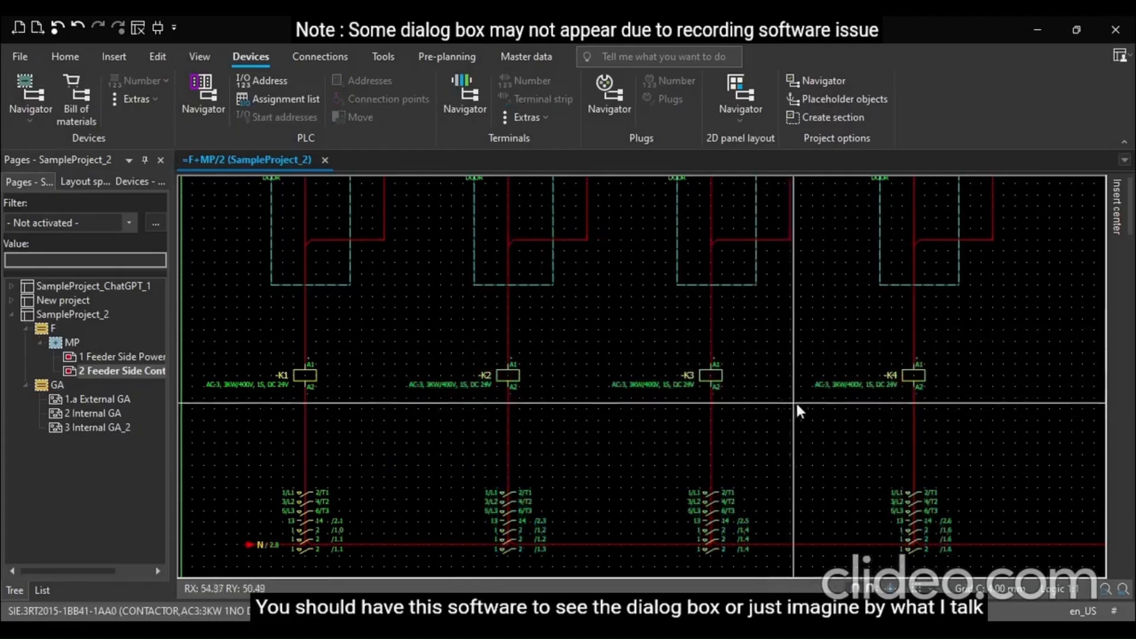
scroll(828, 415, "down", 2)
scroll(865, 414, "up", 2)
scroll(865, 414, "down", 2)
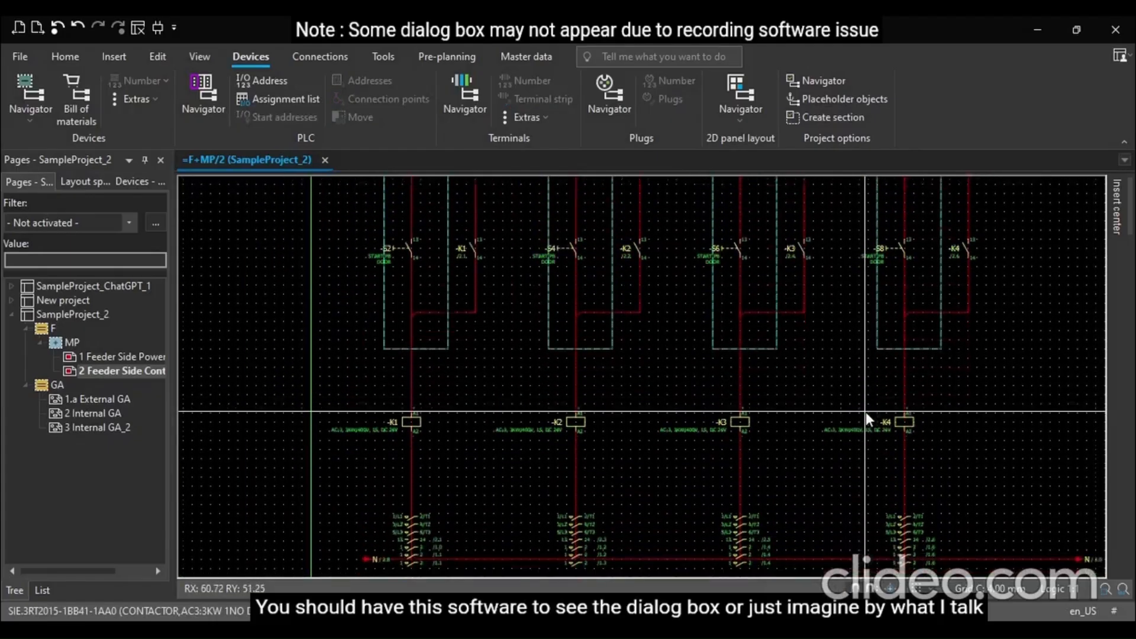
scroll(855, 416, "up", 1, "ctrl")
scroll(855, 416, "down", 2)
left_click_drag(233, 431, 1094, 544)
left_click(761, 423)
Open the page 3 Internal GA_2 in the page tree
left_click(70, 429)
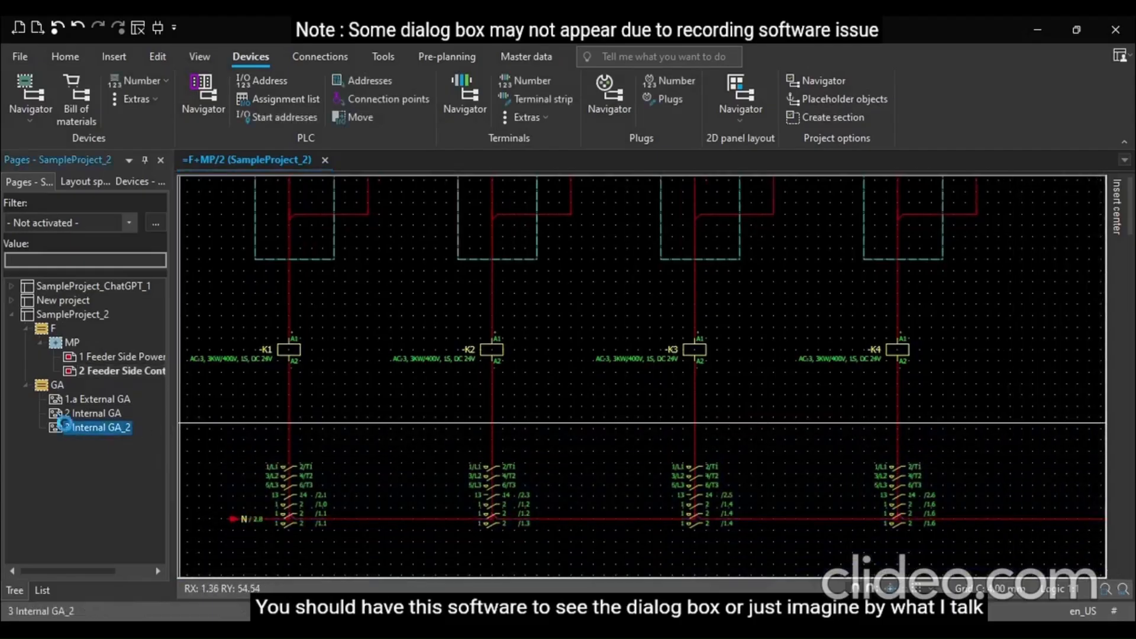
scroll(349, 491, "down", 2, "ctrl")
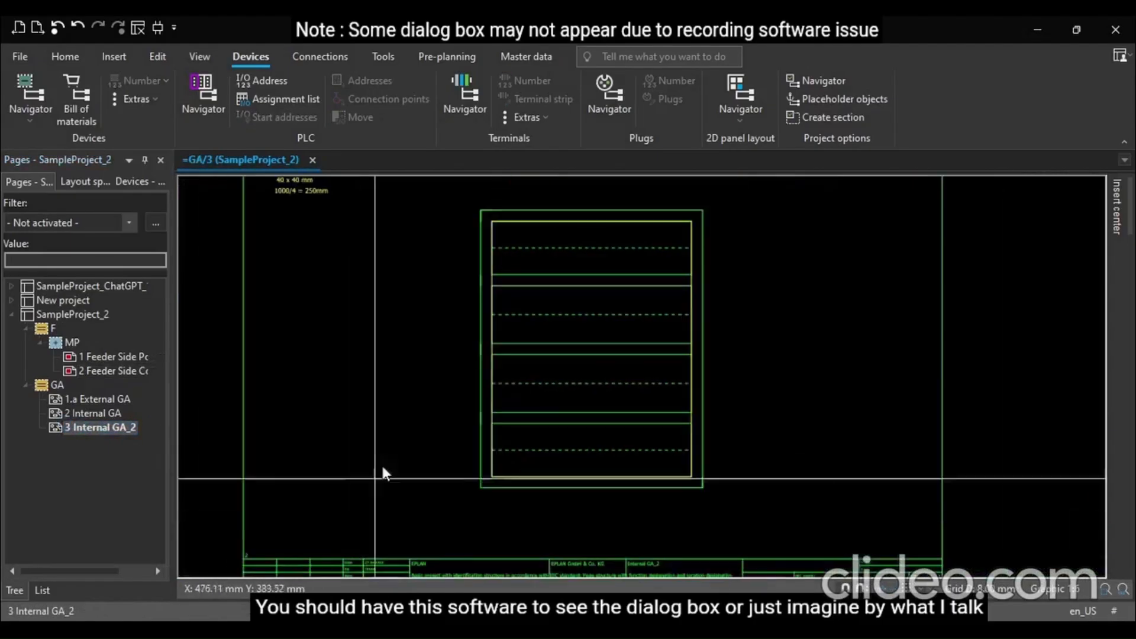
scroll(524, 221, "up", 3, "ctrl")
scroll(521, 225, "up", 1, "ctrl")
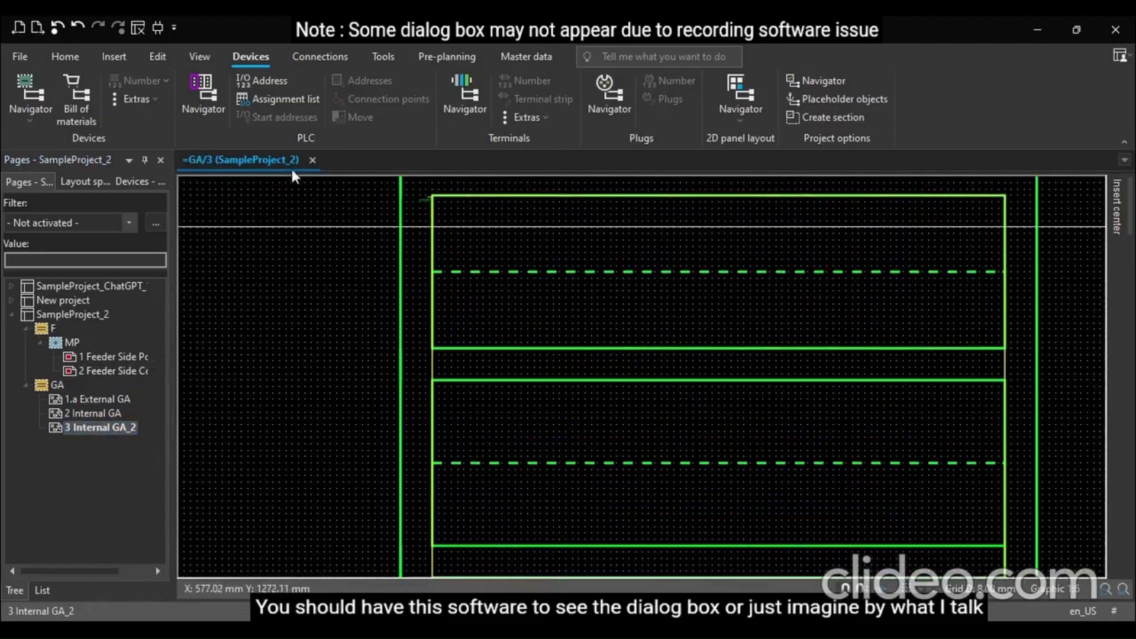
Open the 2D panel layout navigator and expand SampleProject_2's parts down to the Q breakers
left_click(740, 94)
left_click(212, 296)
left_click(177, 295)
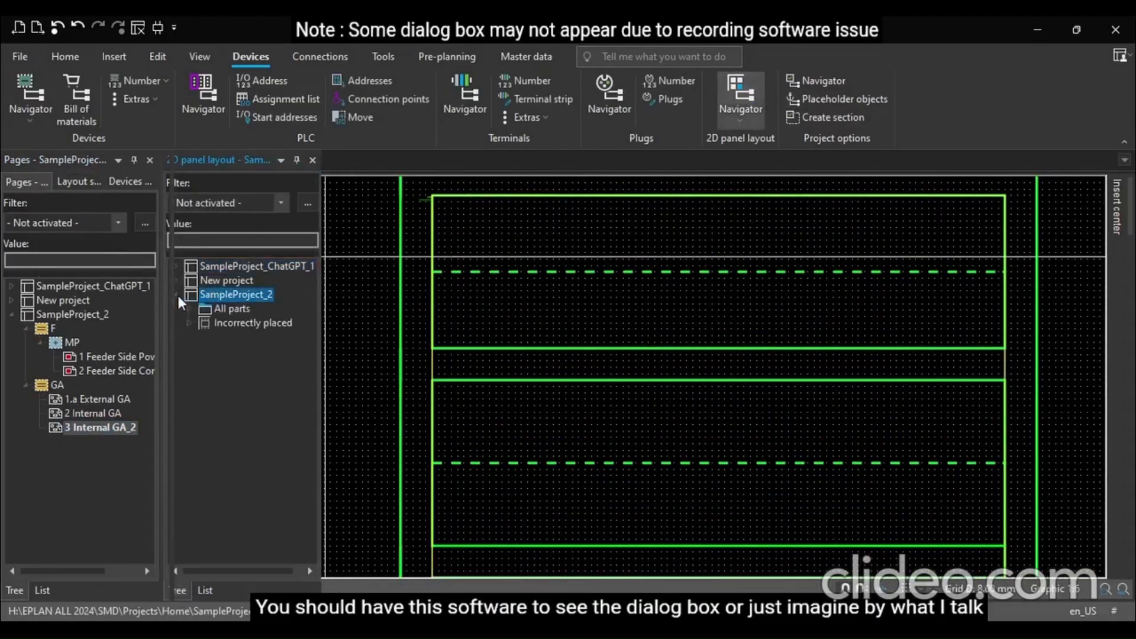
left_click(190, 309)
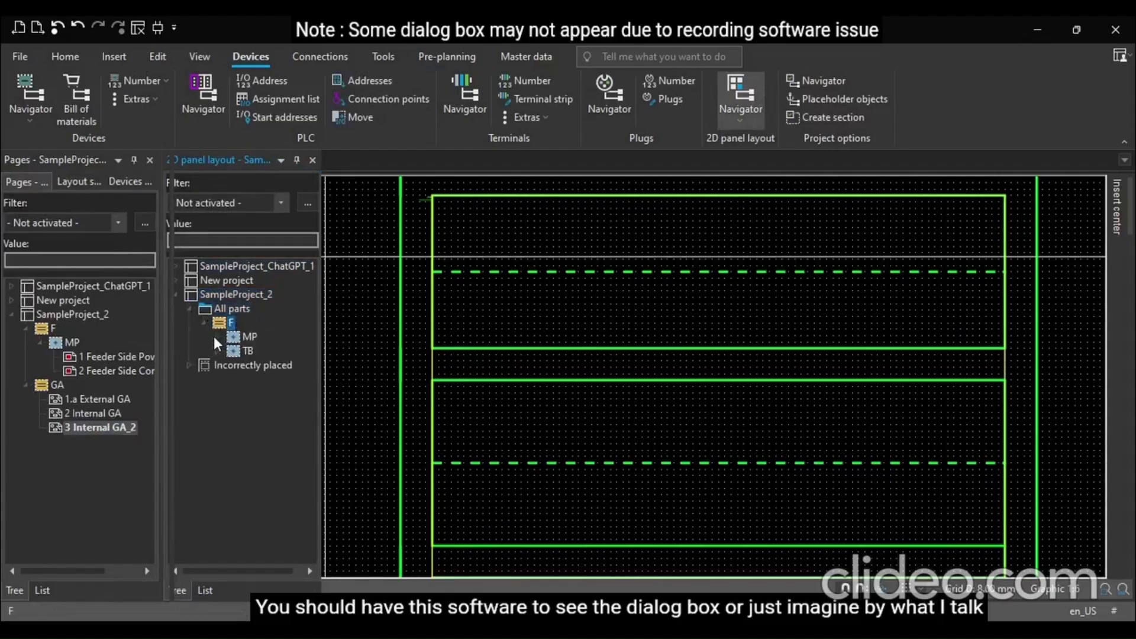
left_click(215, 336)
left_click(233, 365)
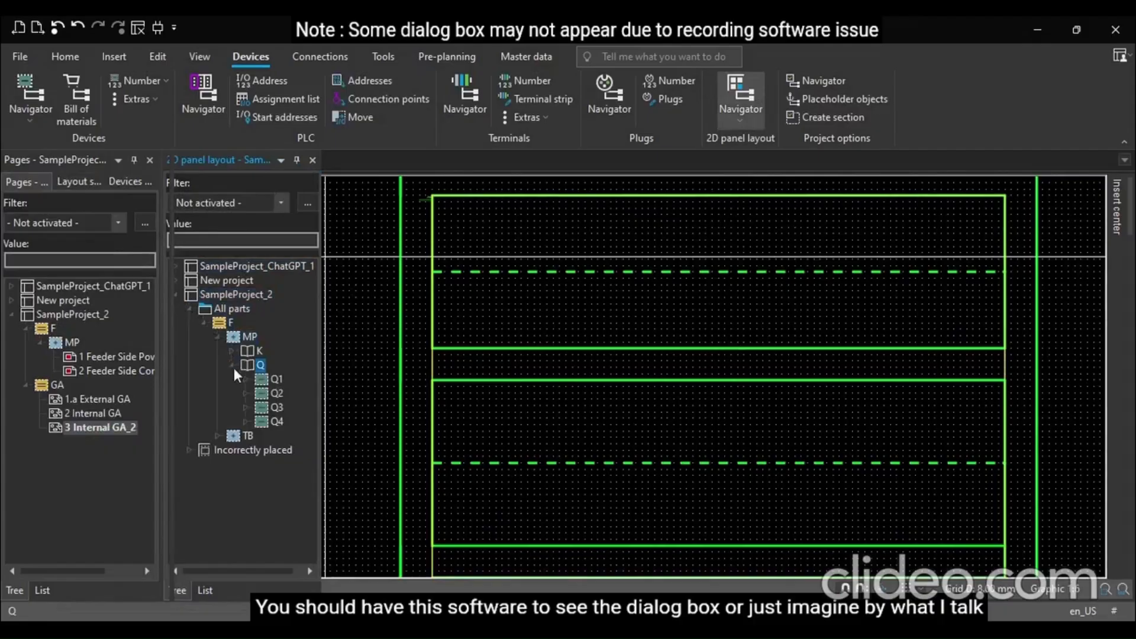
Try to place breaker Q1 onto the Internal GA_2 layout
left_click(264, 379)
left_click_drag(264, 379, 467, 286)
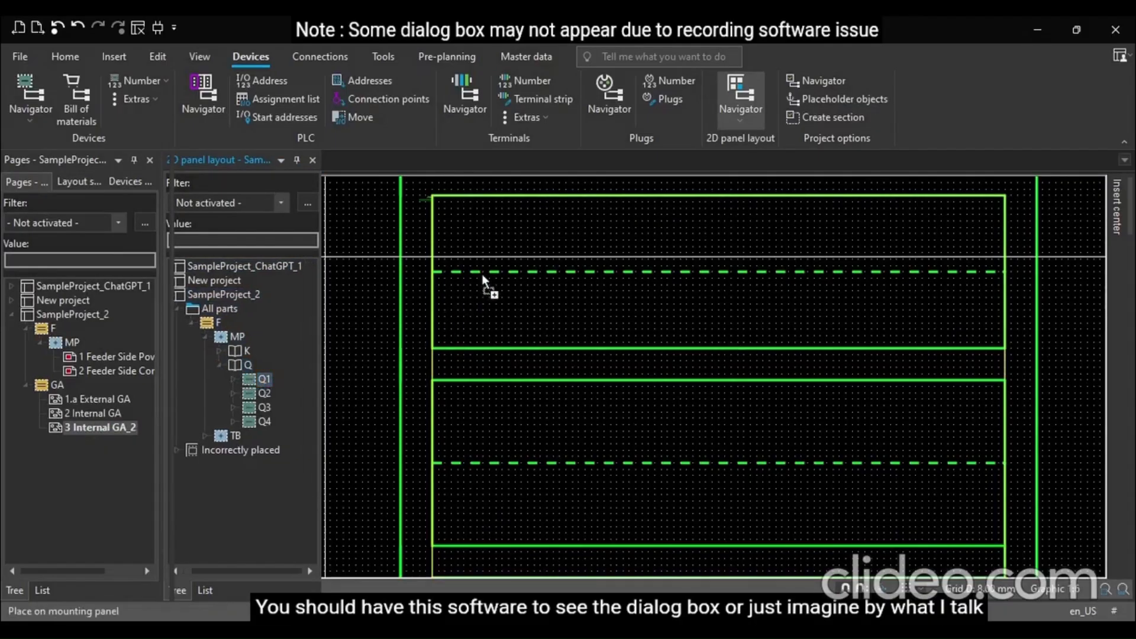
left_click(482, 276)
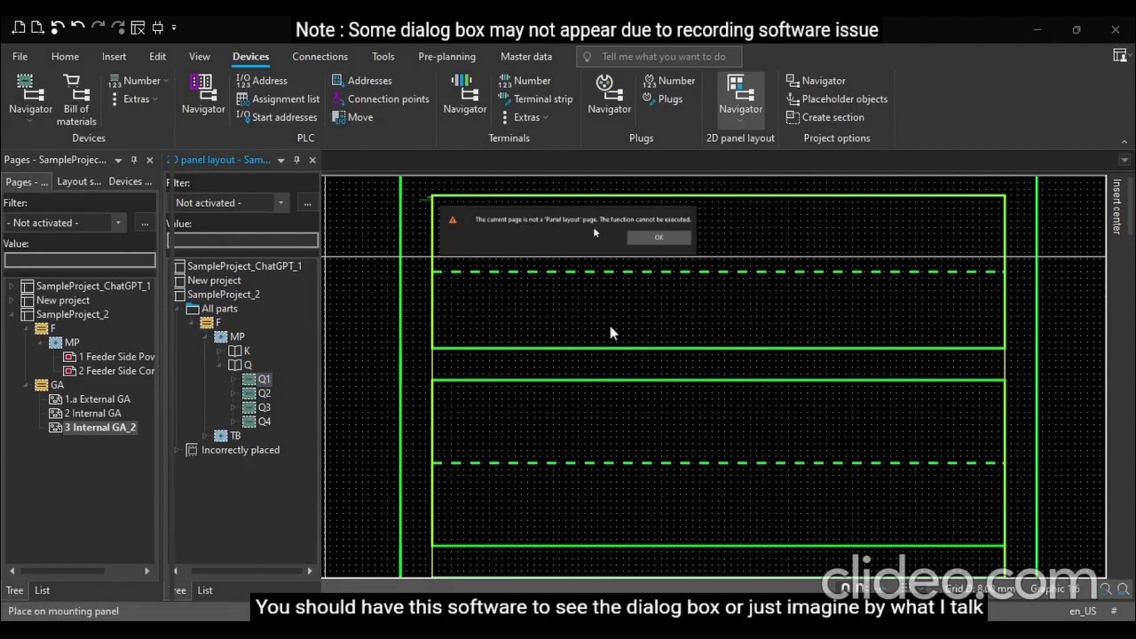
left_click(659, 240)
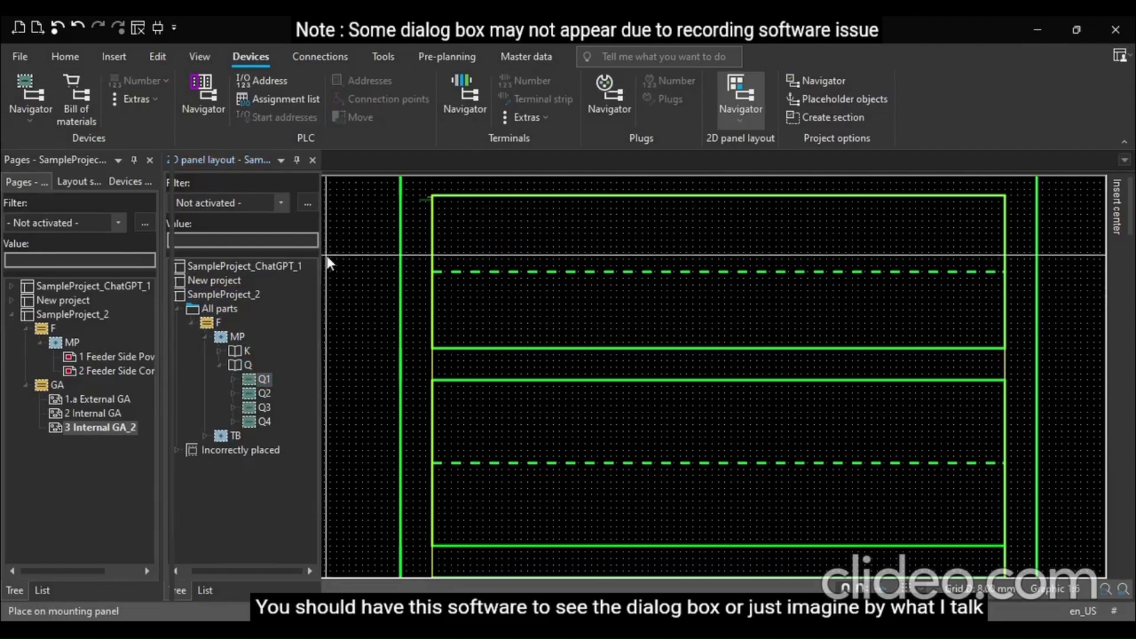
Change the Internal GA_2 page type to Panel layout in its page properties
left_click(98, 427)
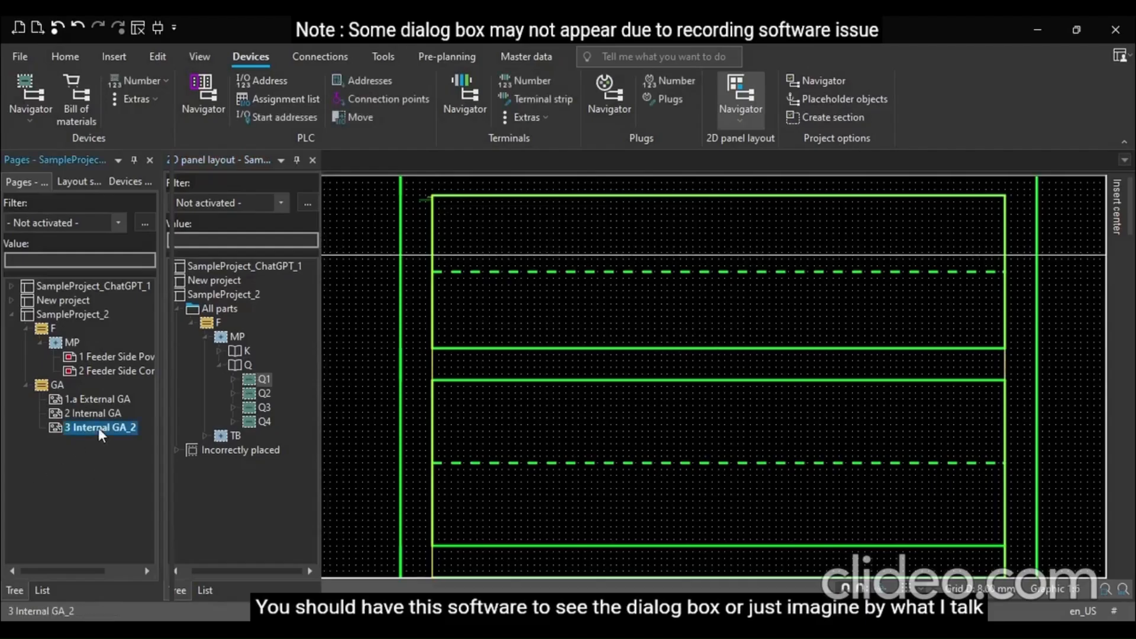
left_click(138, 386)
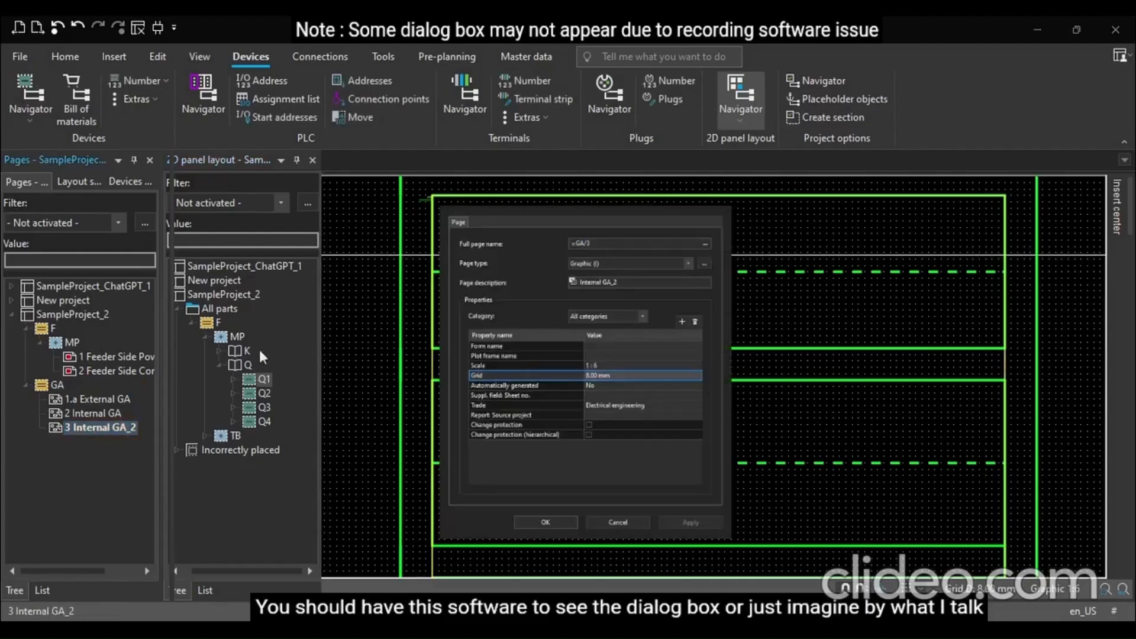
left_click(626, 346)
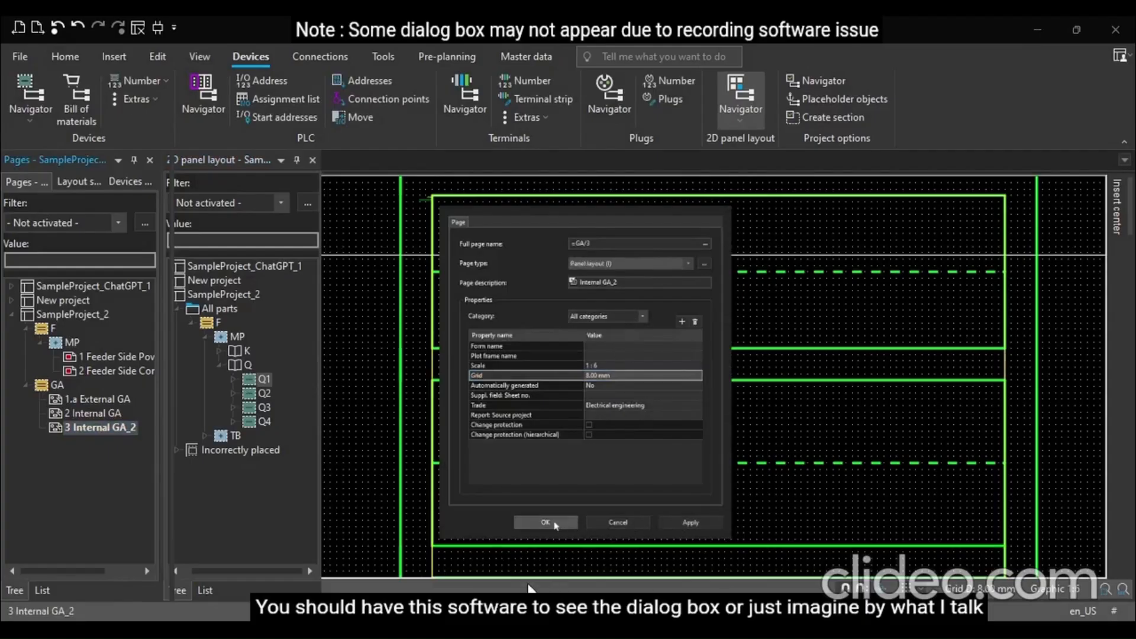
left_click(545, 522)
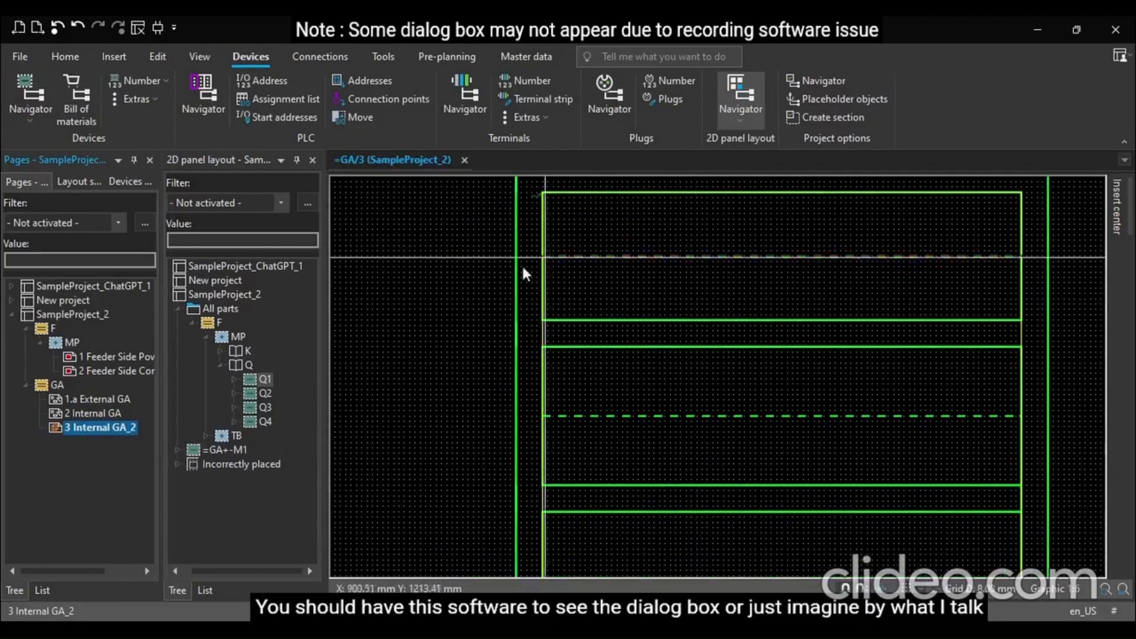
Place breaker Q1 on the upper mounting rail with 10 mm placement distances
left_click_drag(255, 378, 504, 335)
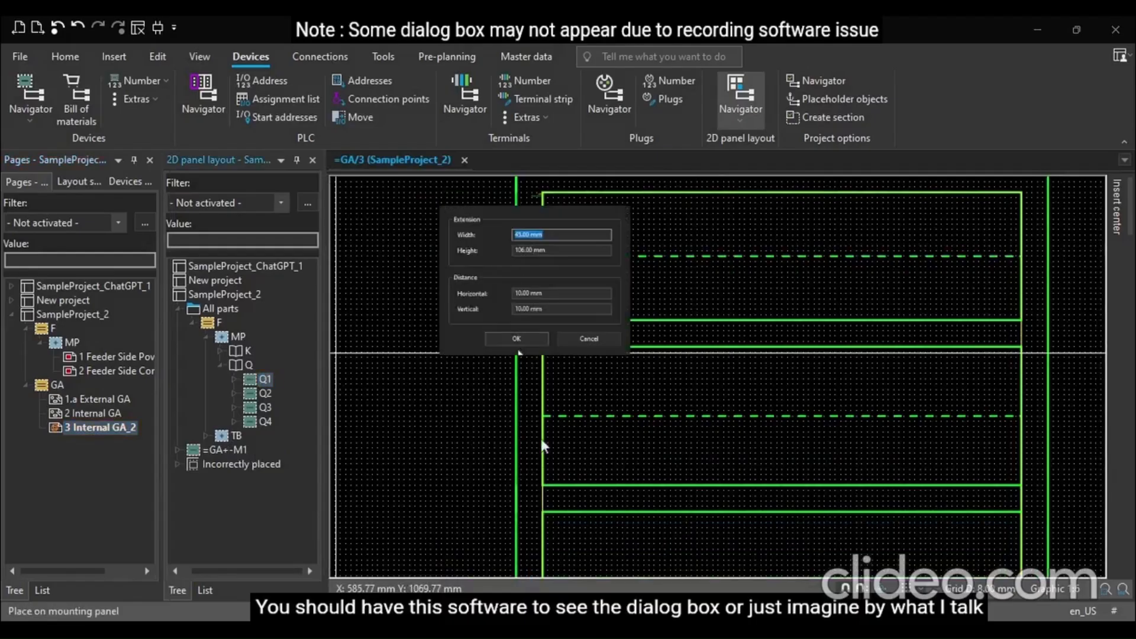
left_click(525, 340)
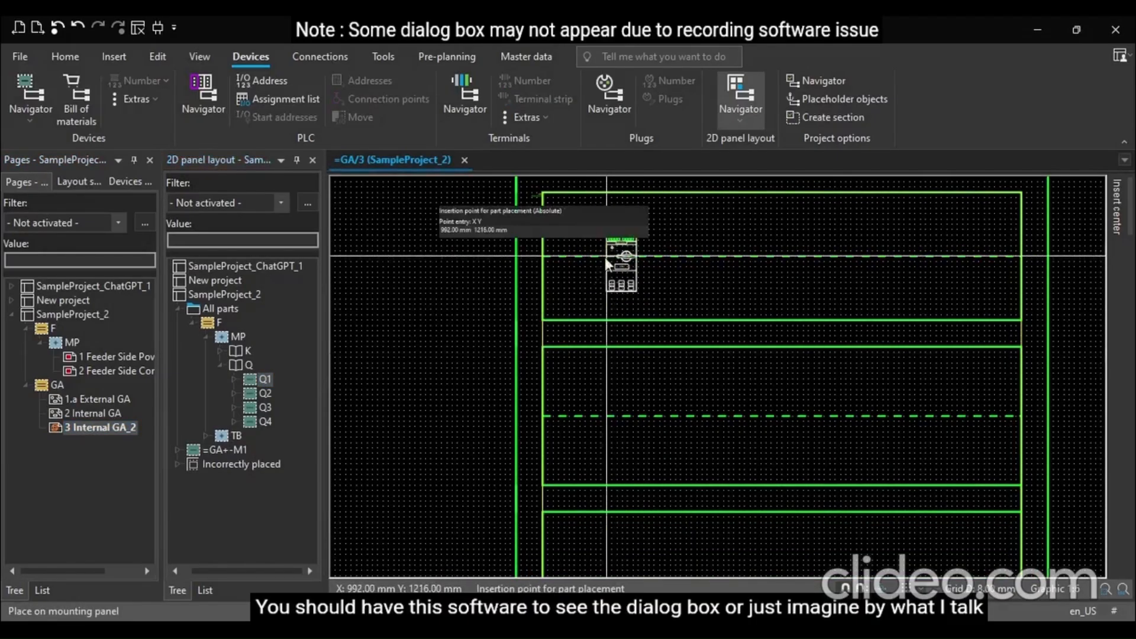
scroll(571, 254, "up", 1)
scroll(573, 258, "up", 1)
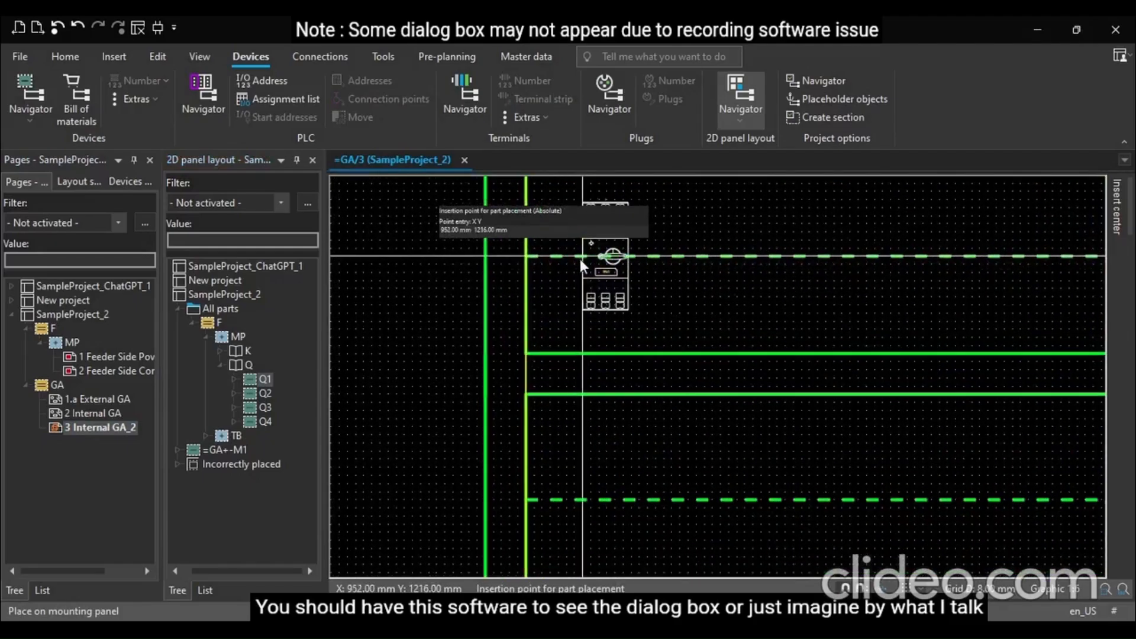
left_click(584, 257)
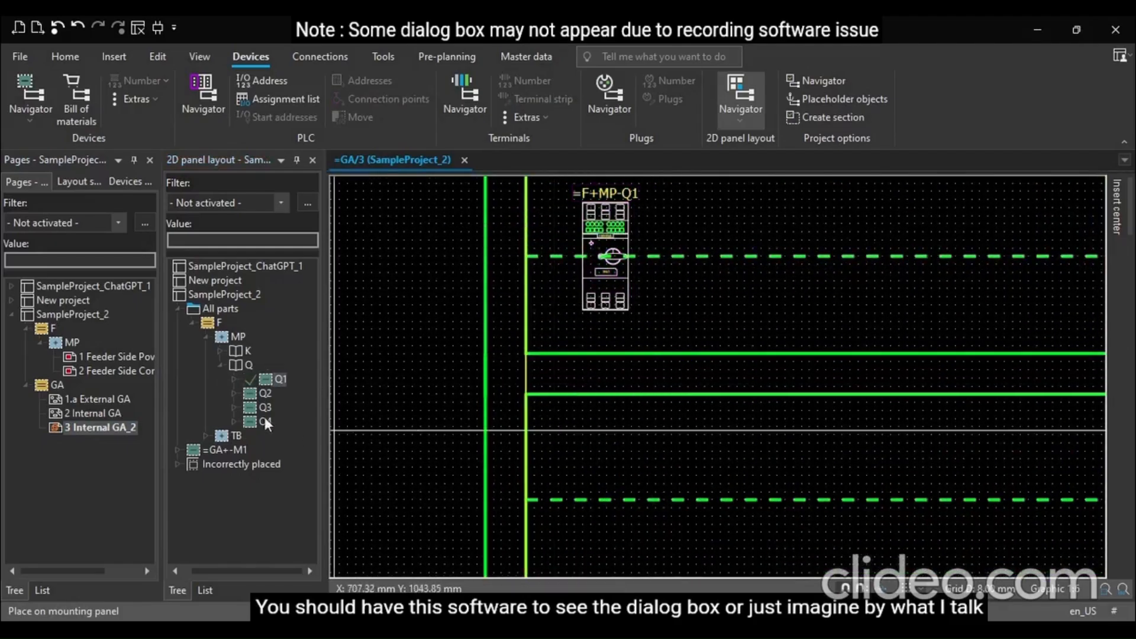
Place breakers Q2, Q3 and Q4 in a row beside Q1 on the upper rail
left_click(250, 394)
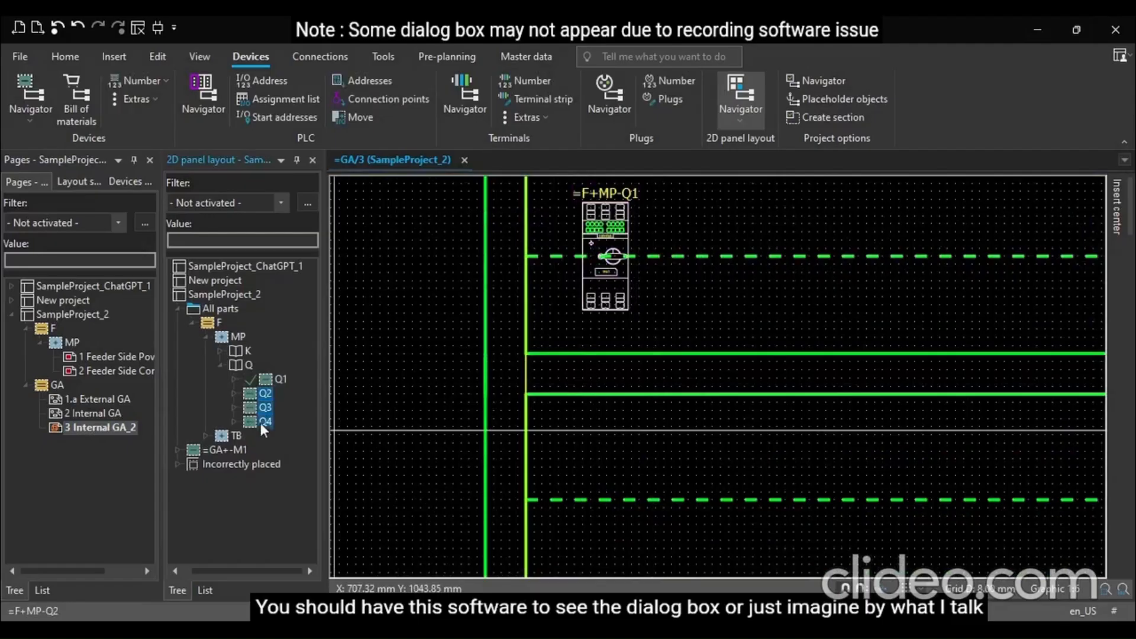
left_click_drag(263, 426, 727, 297)
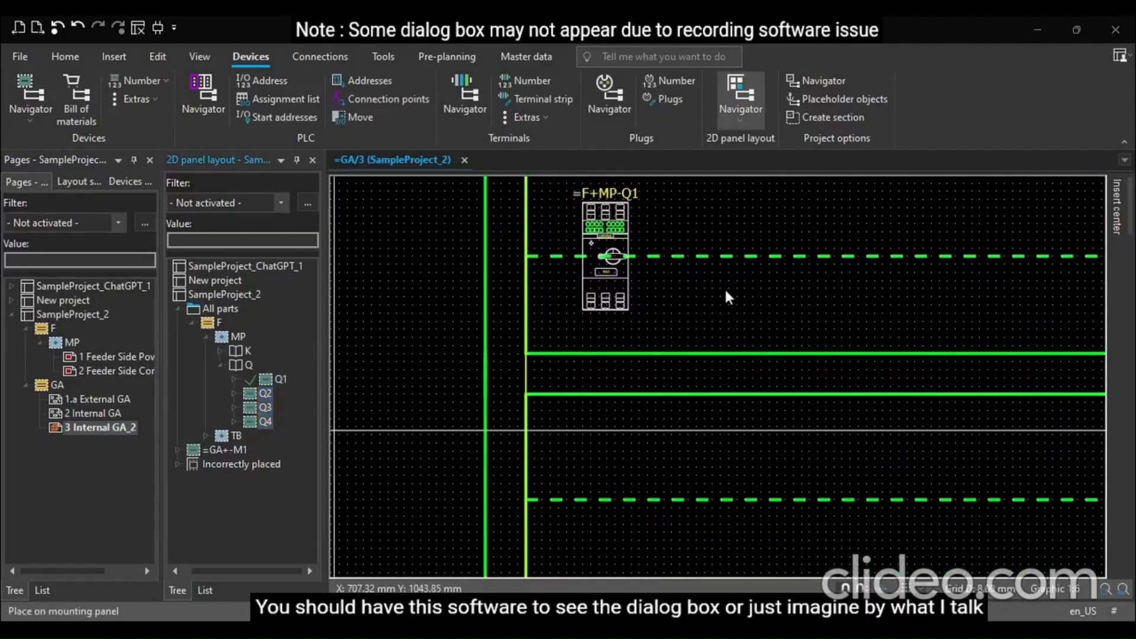
left_click(541, 426)
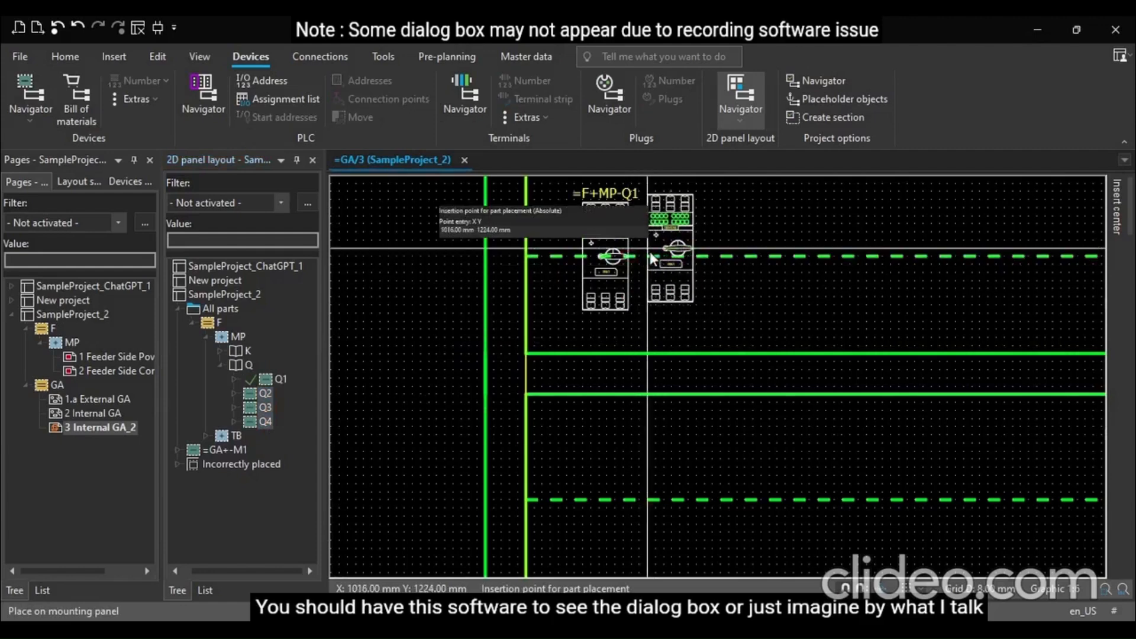
left_click(661, 263)
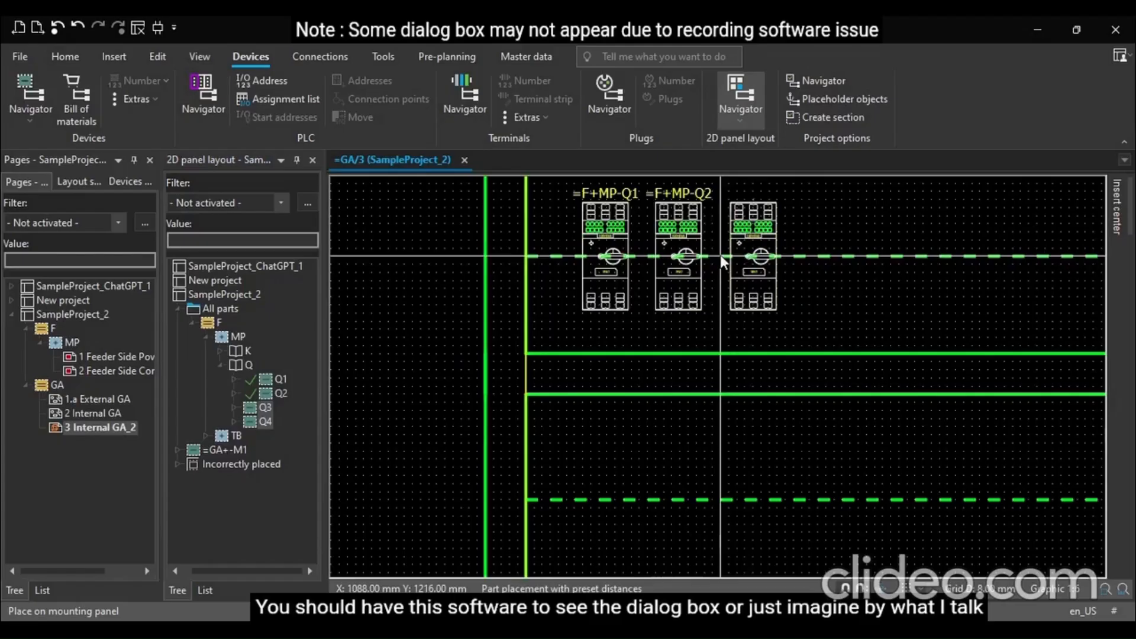
left_click(724, 262)
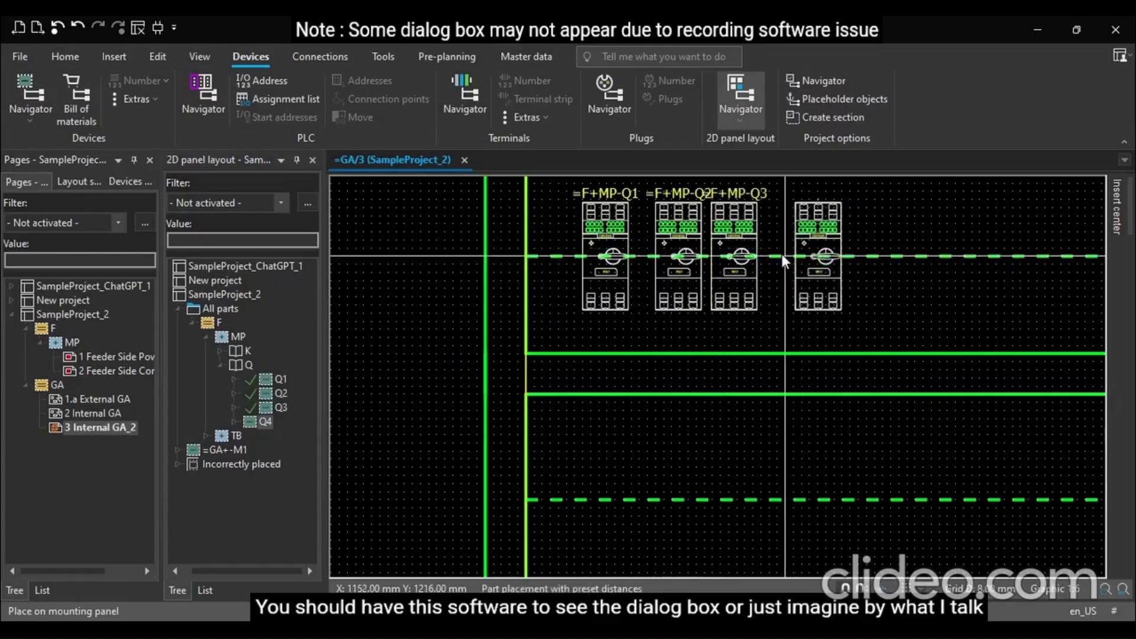
left_click(776, 264)
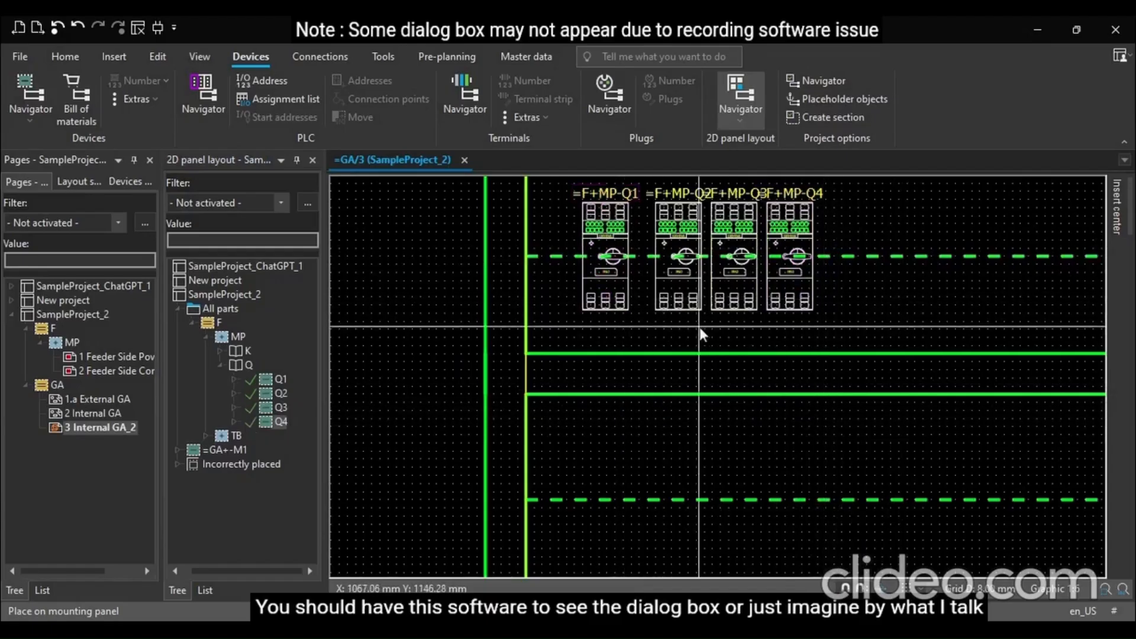
left_click_drag(644, 336, 668, 229)
left_click(854, 327)
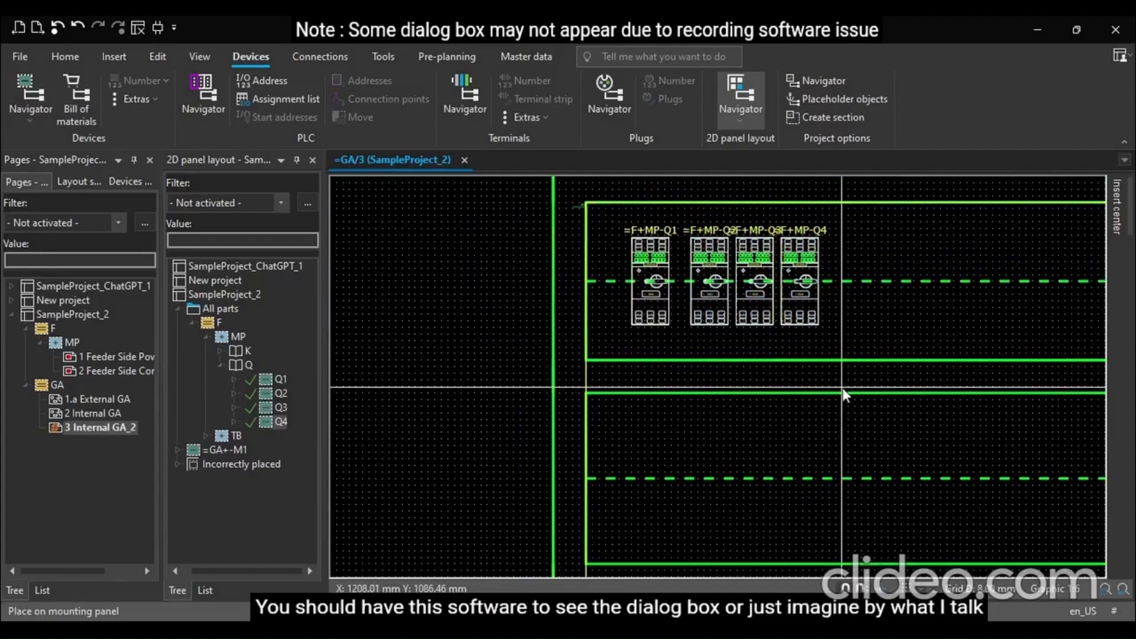
Undo the breaker placements
key("ctrl+z")
key("ctrl+z")
key("ctrl+z")
key("ctrl+z")
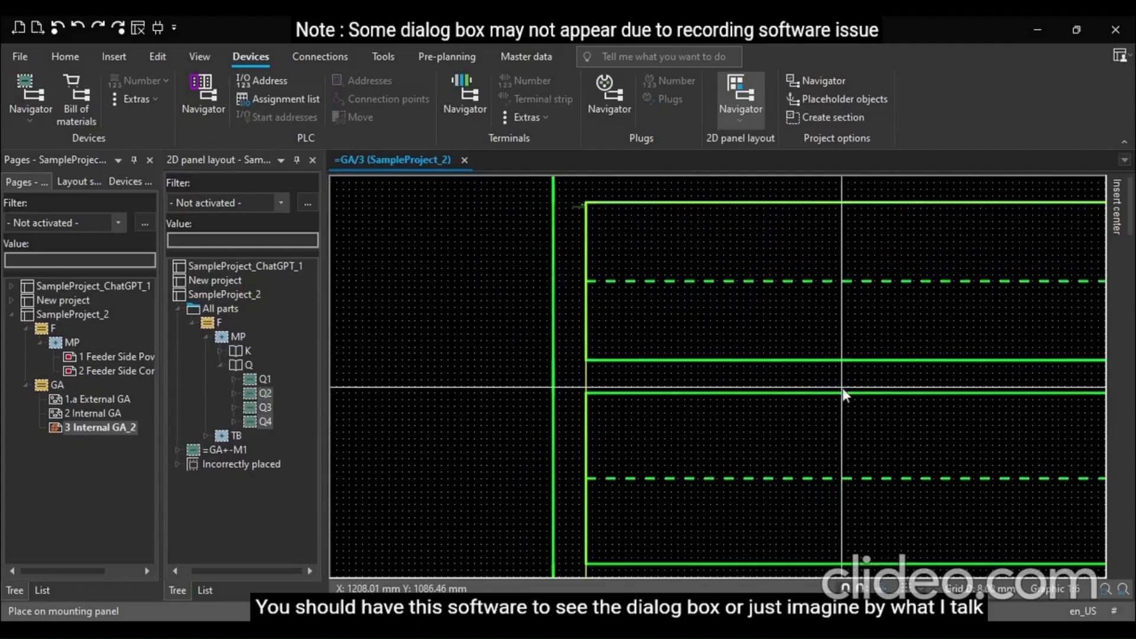
Place breakers Q1 to Q4 in a row on the upper mounting rail with 15 mm horizontal and vertical placement distances
left_click(265, 379)
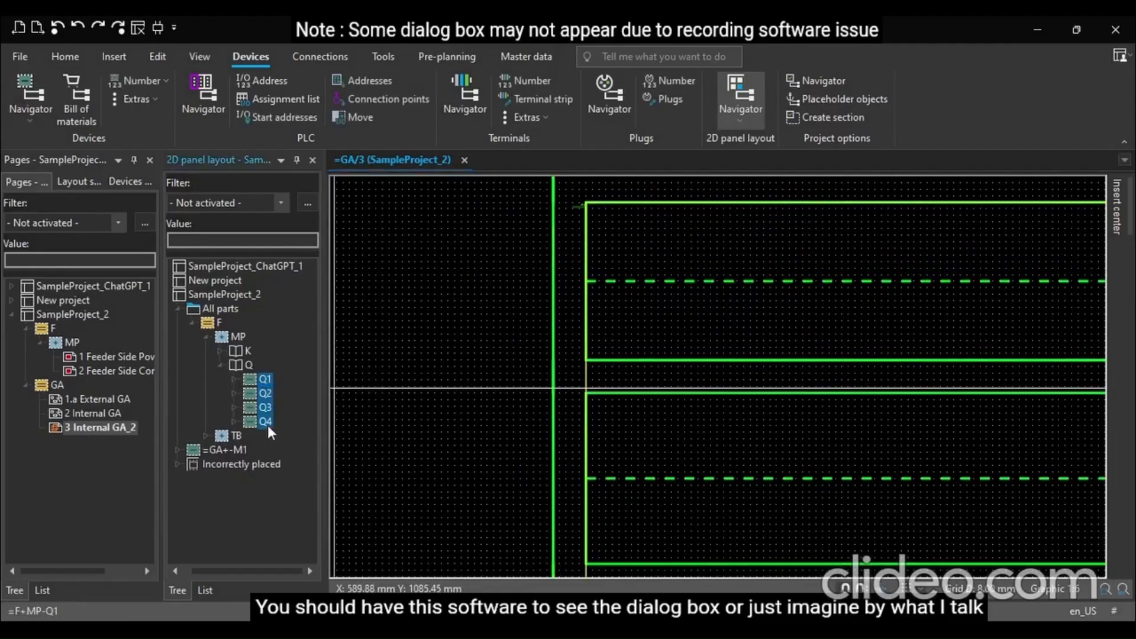
left_click_drag(264, 422, 660, 293)
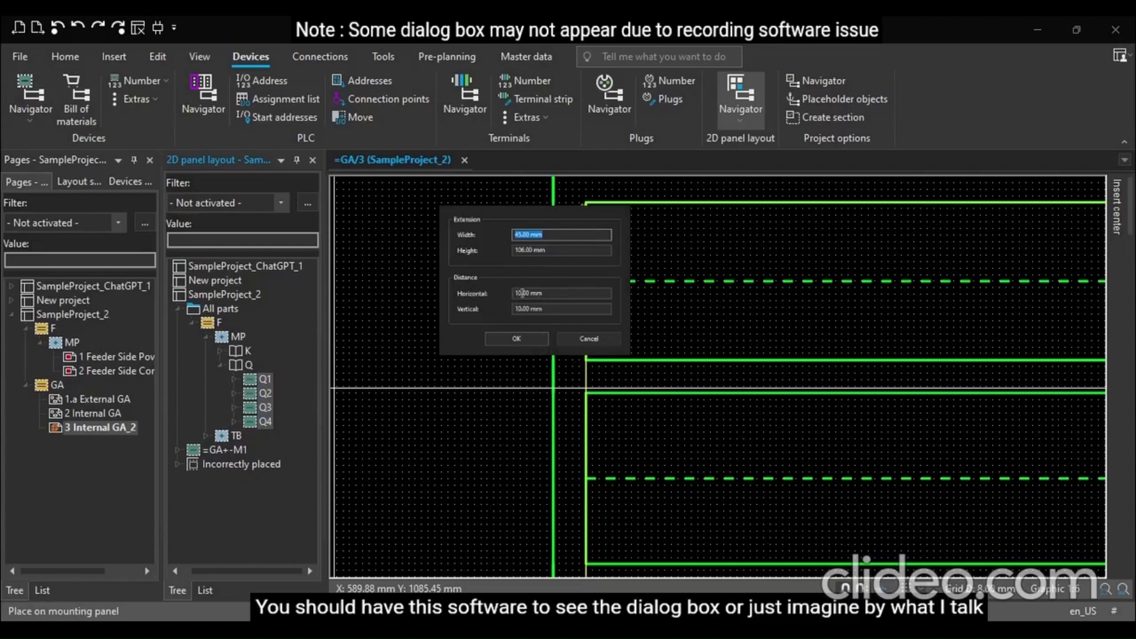
left_click(522, 293)
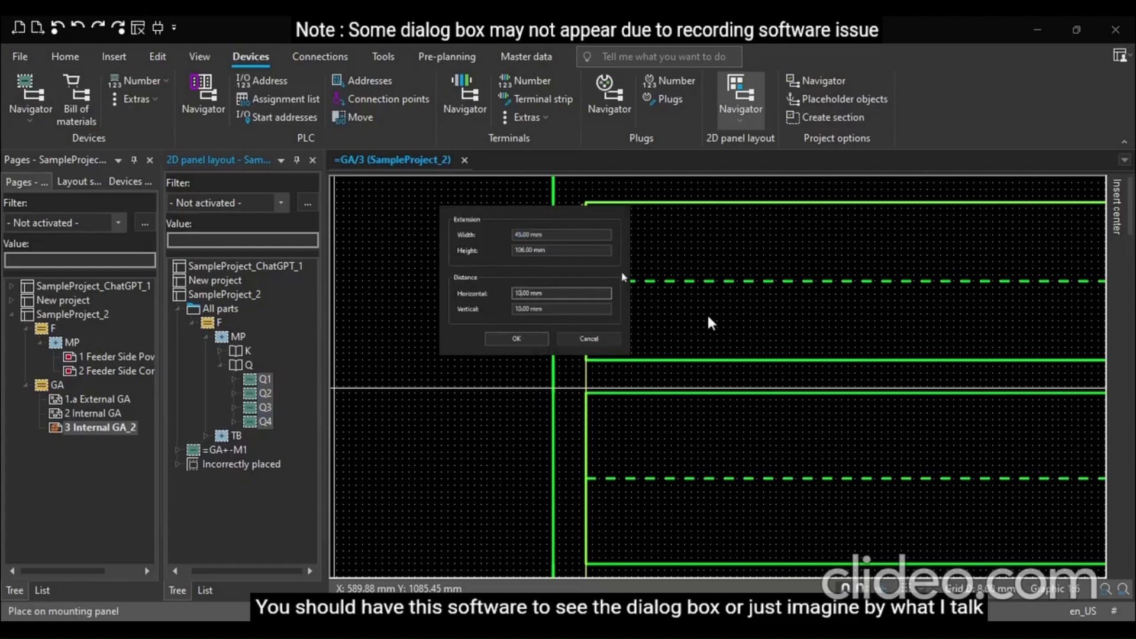
key("BackSpace")
type("5")
left_click(523, 308)
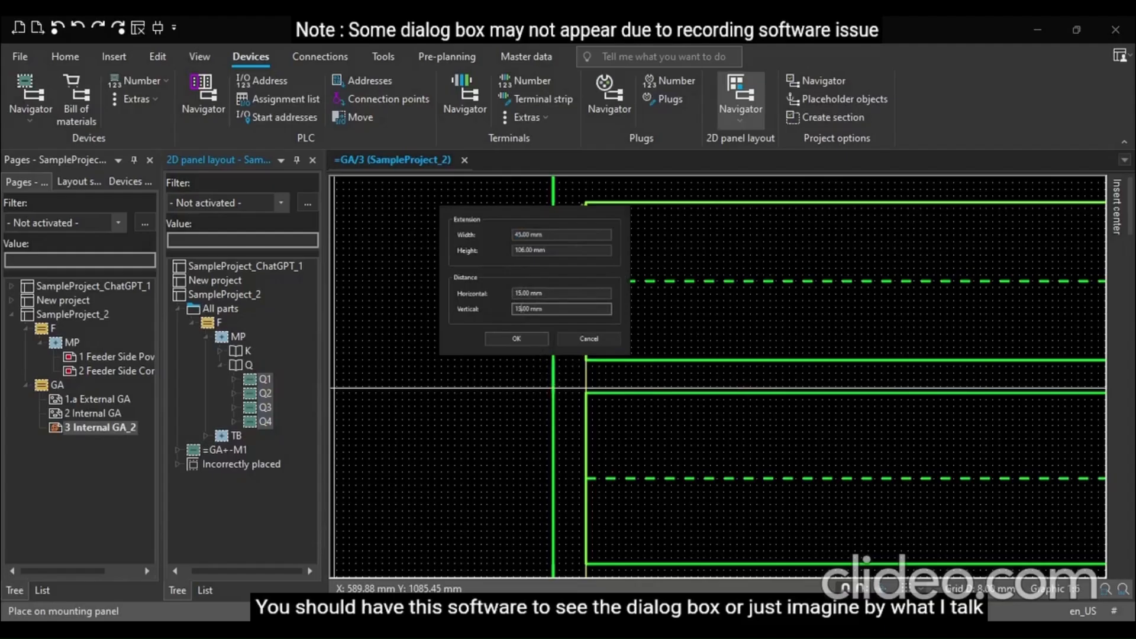
left_click(517, 339)
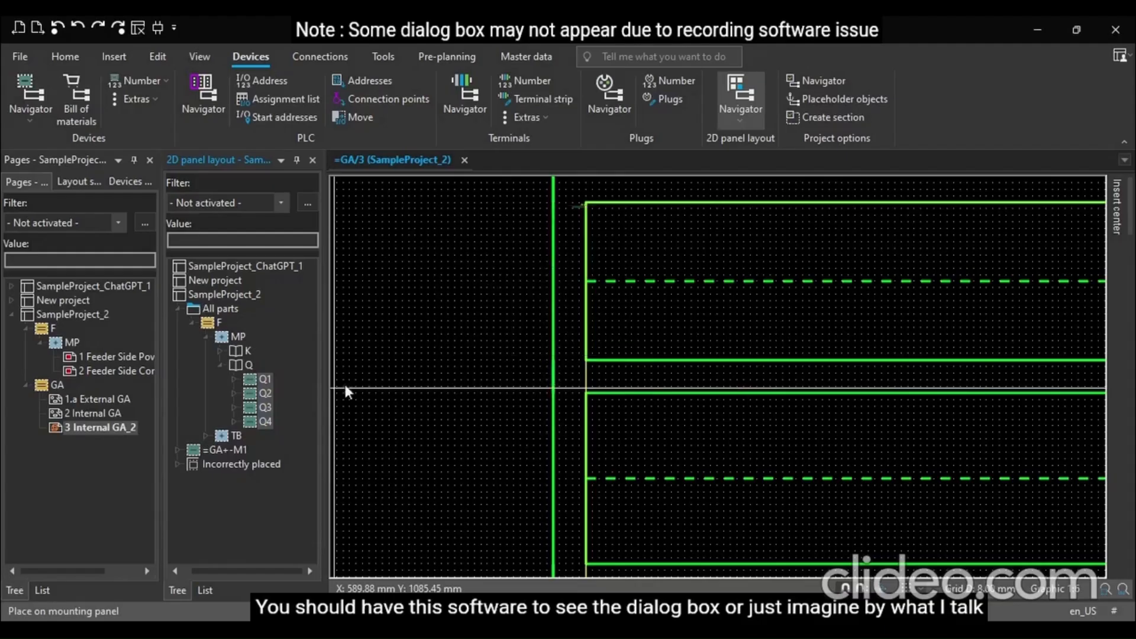
key("space")
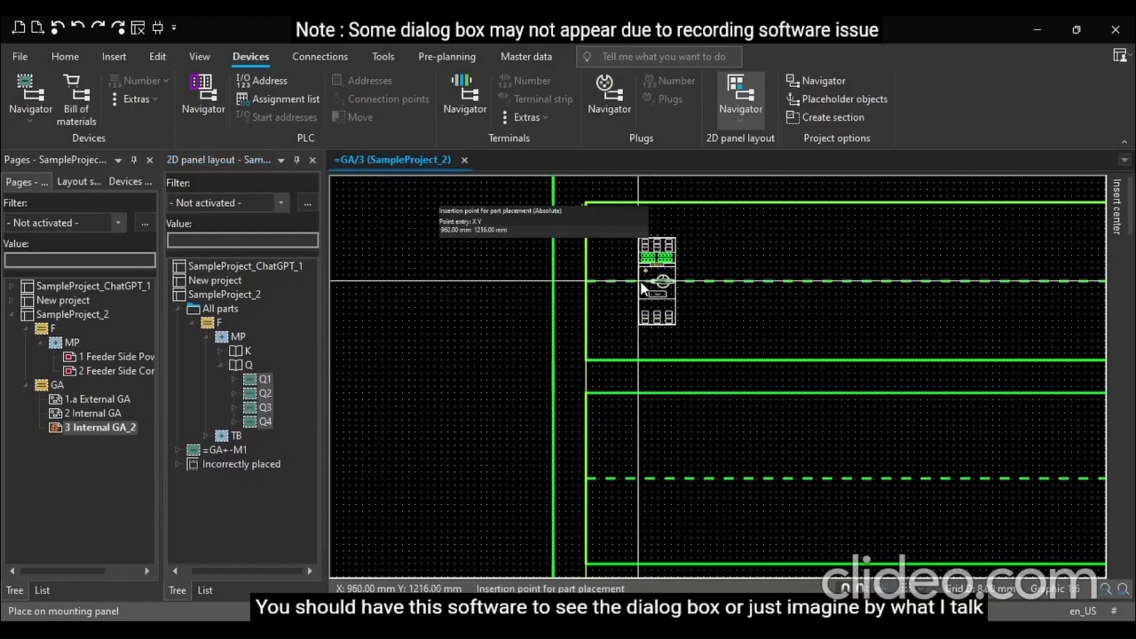
key("Return")
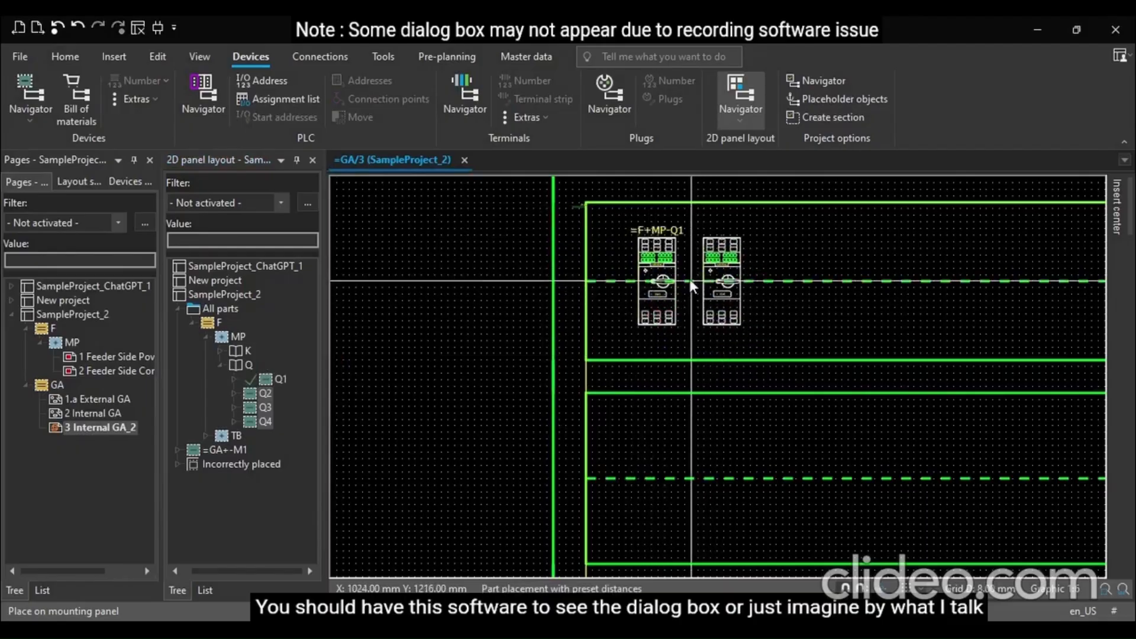
left_click(698, 333)
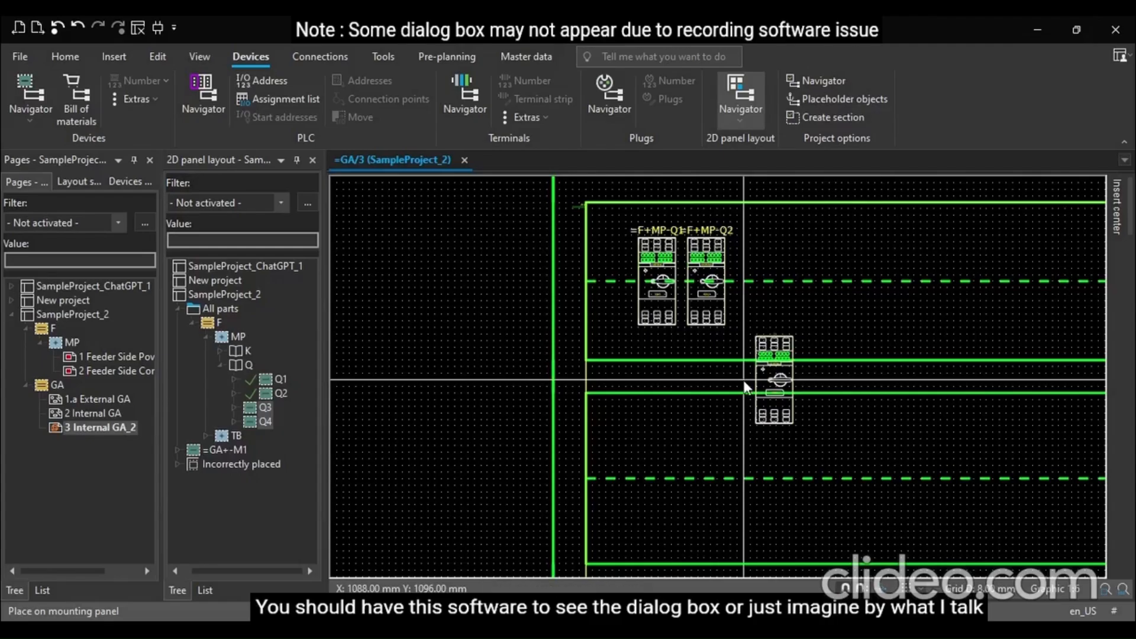
left_click(743, 379)
left_click(787, 374)
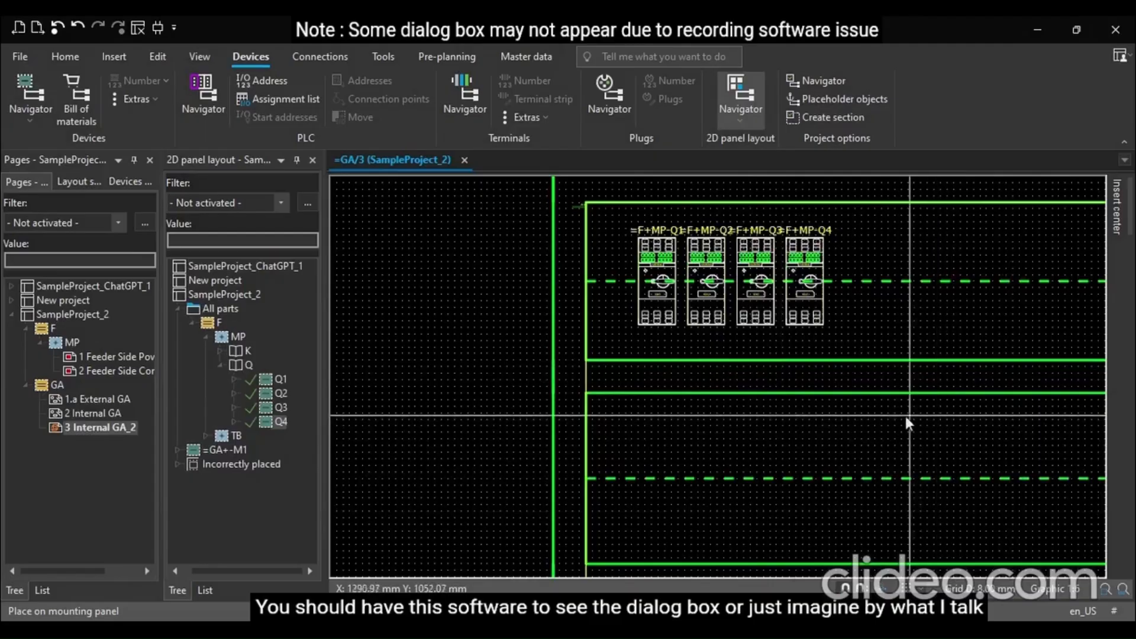
Place contactors K1 to K4 in a row on the lower mounting rail with 15 mm placement distances
scroll(905, 416, "down", 3)
scroll(687, 424, "up", 1)
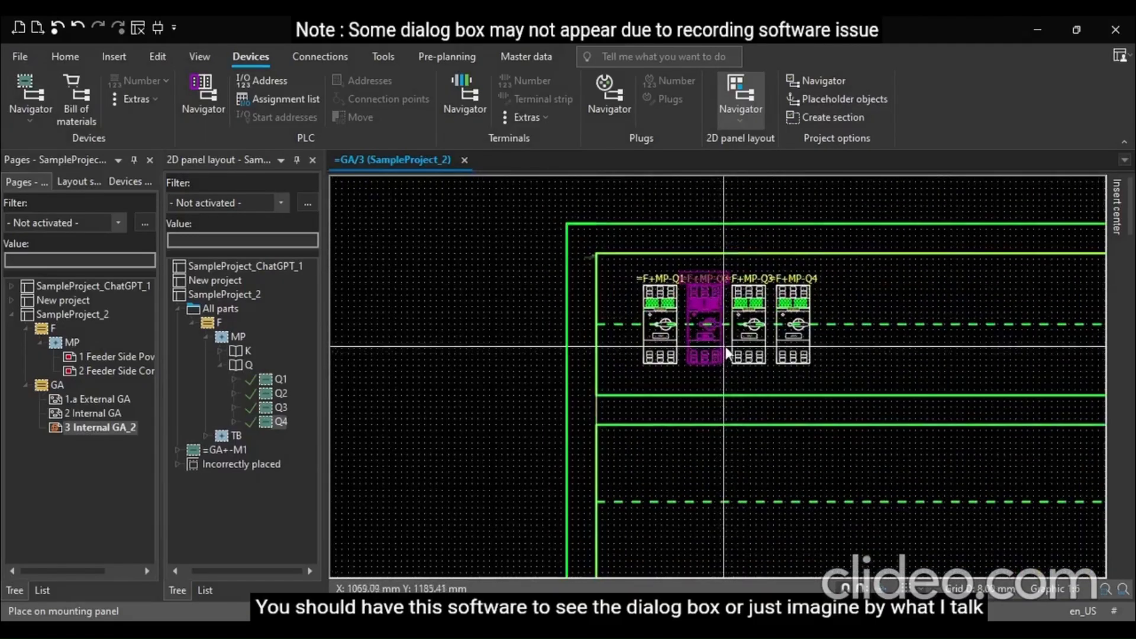
left_click(222, 365)
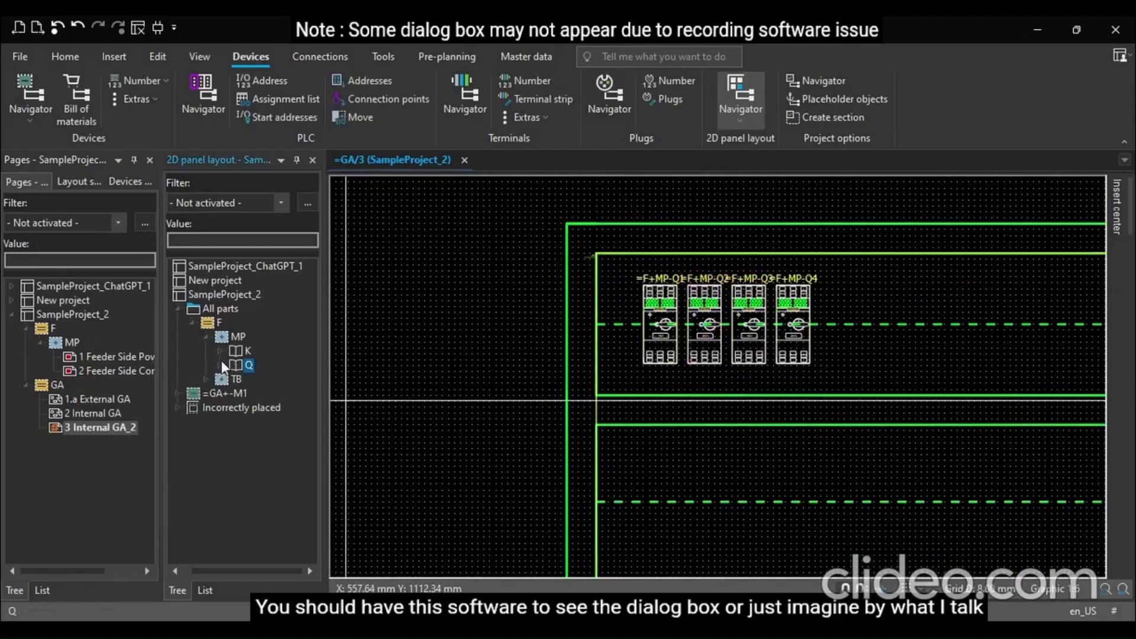
left_click(221, 351)
left_click(273, 365)
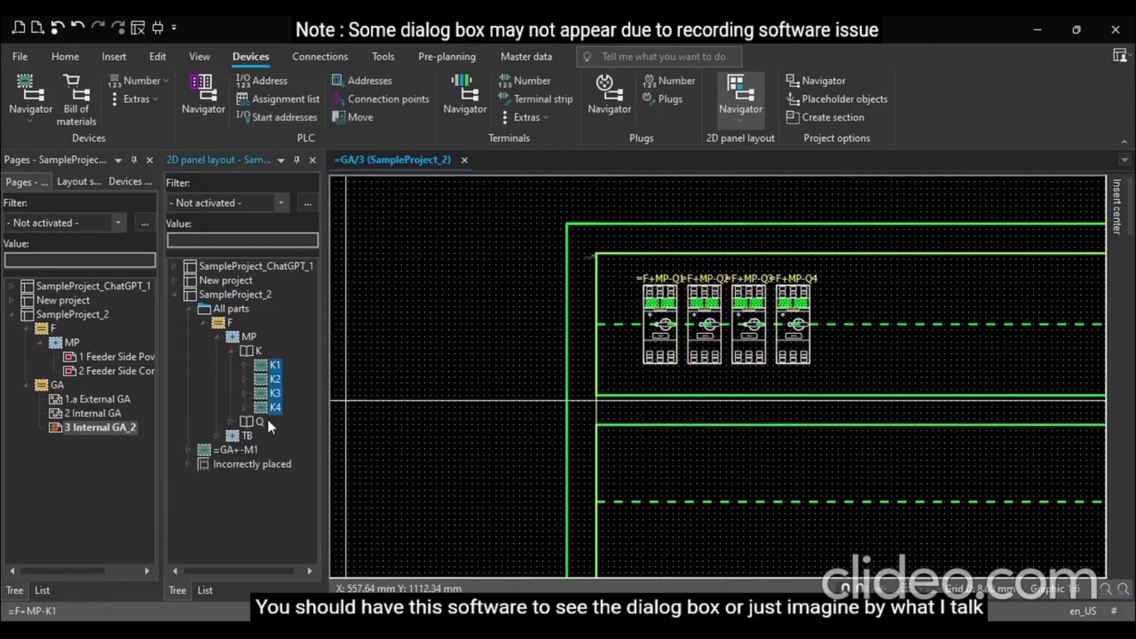
left_click_drag(267, 406, 690, 503)
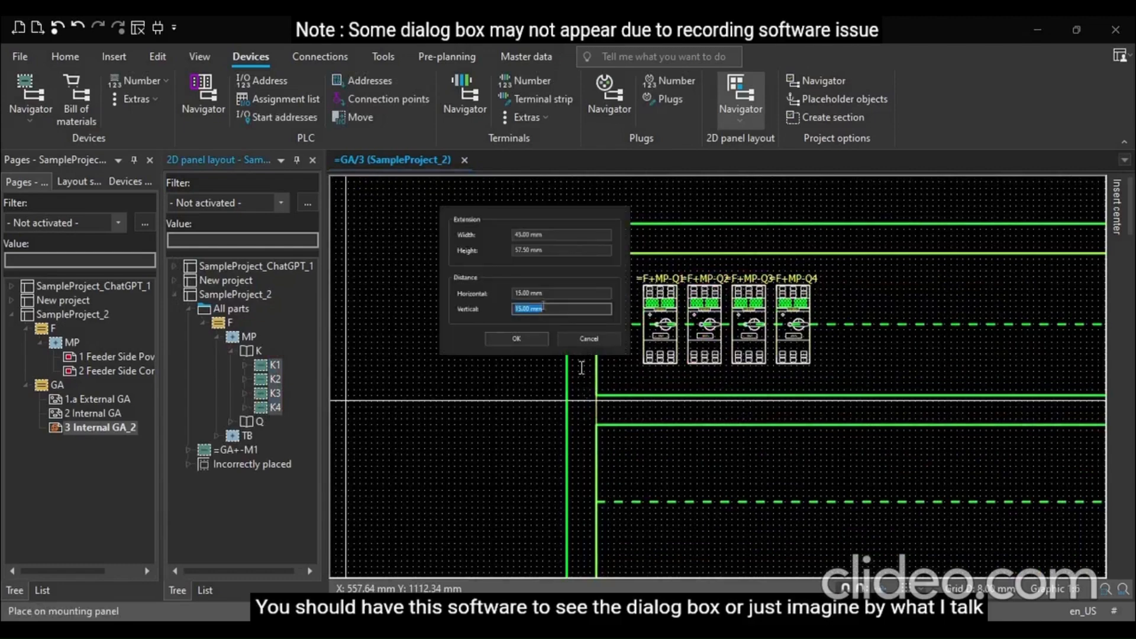
key("Return")
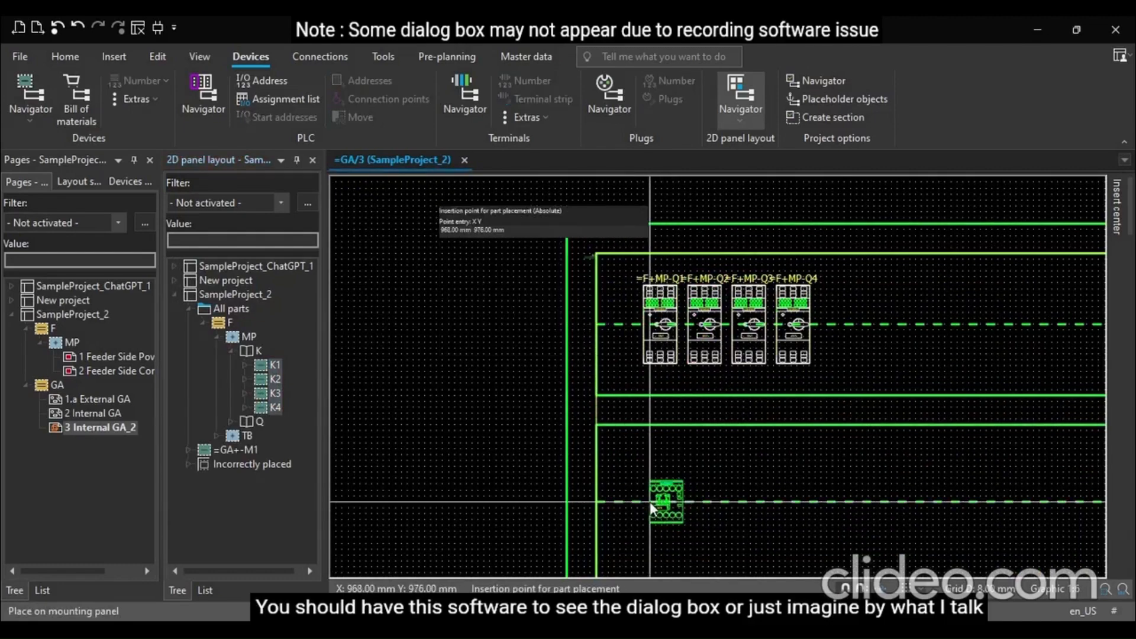
scroll(647, 504, "up", 2)
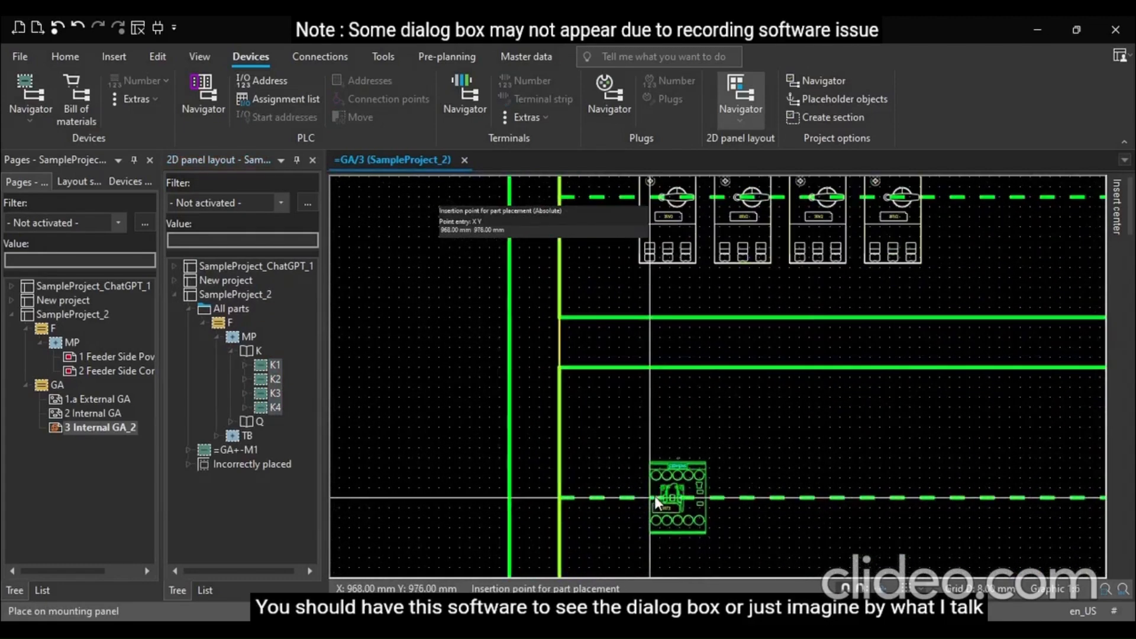
left_click(655, 495)
scroll(452, 338, "down", 2)
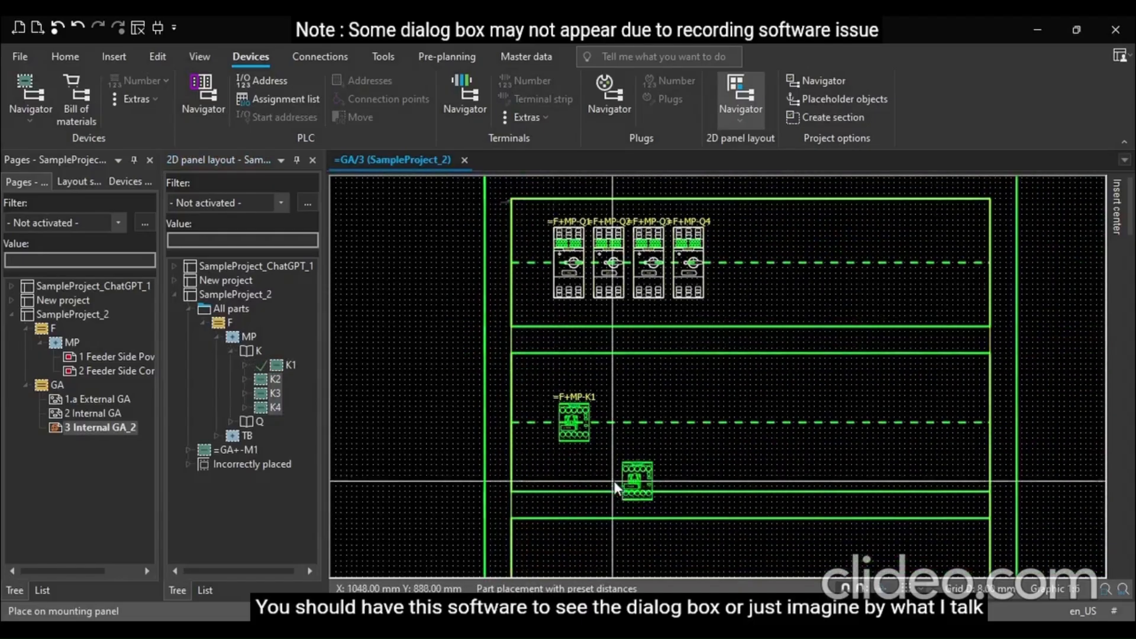
left_click(614, 481)
left_click(618, 471)
left_click(618, 470)
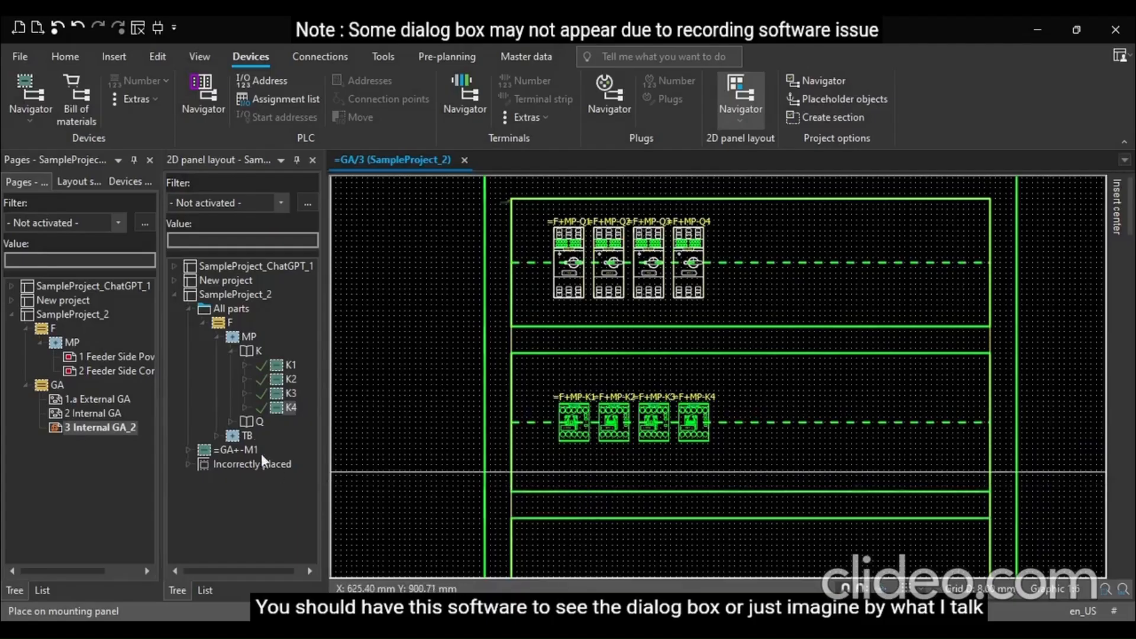
Expand the terminal strip X parts and open the 1 Feeder Side Power wiring schematic page
left_click(229, 350)
left_click(214, 380)
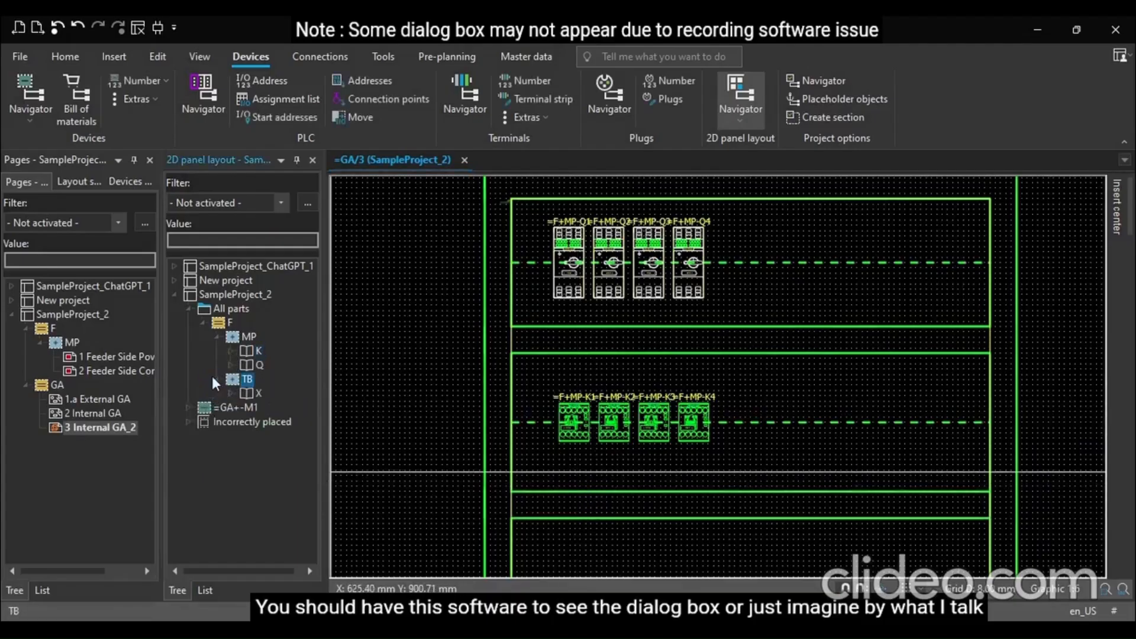
left_click(231, 393)
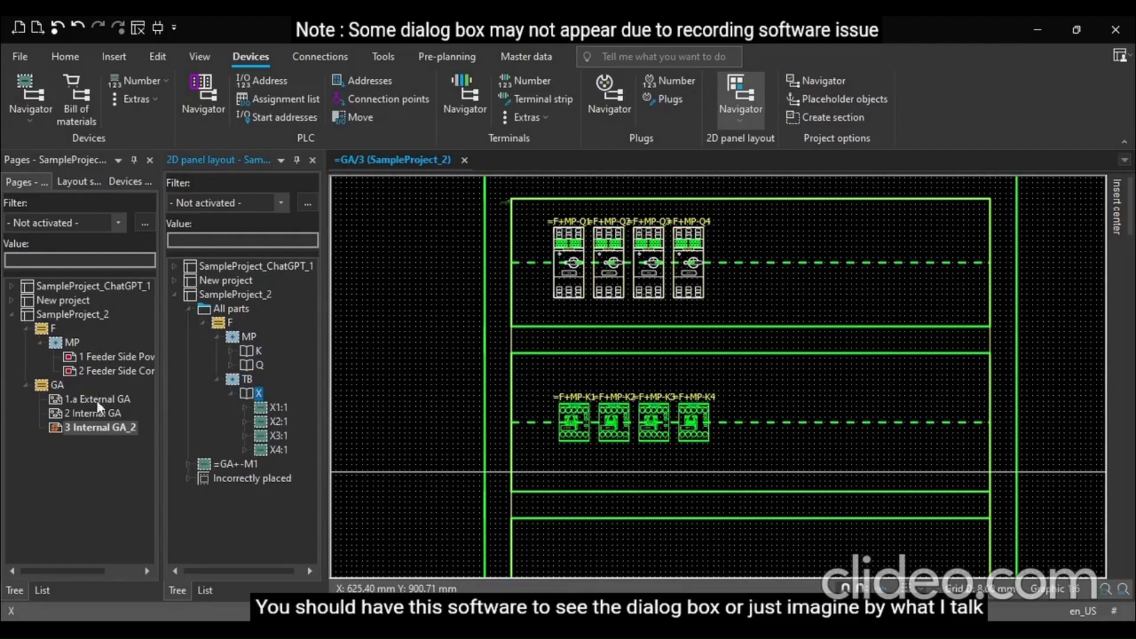
double_click(94, 358)
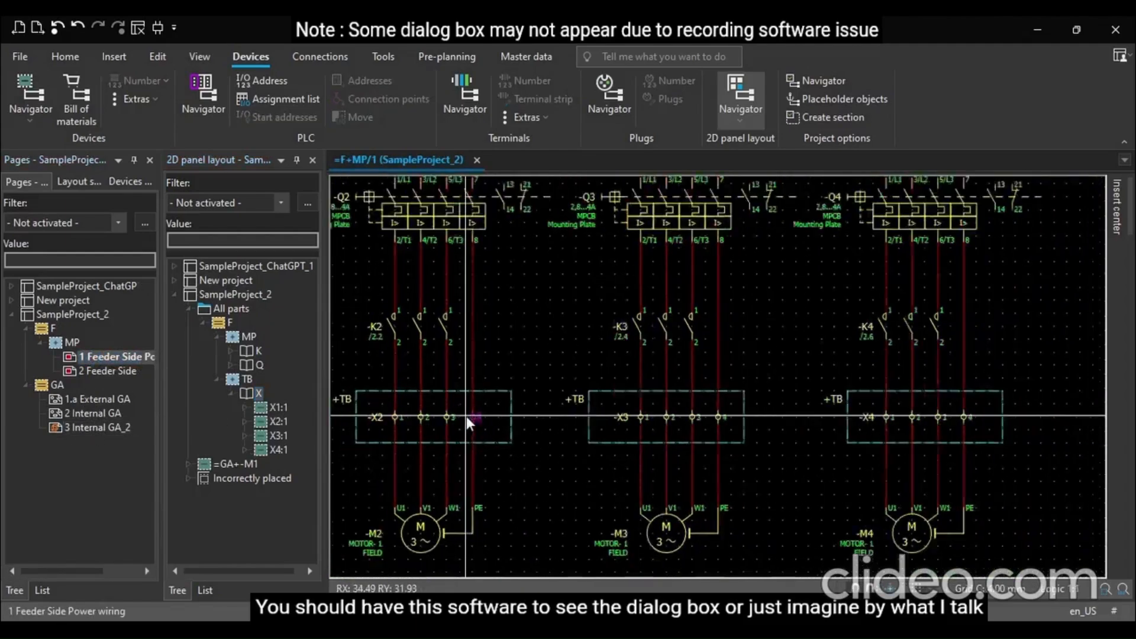
Select the terminals of strips X1 to X4 on the schematic and open their properties to assign a part
scroll(466, 417, "down", 5)
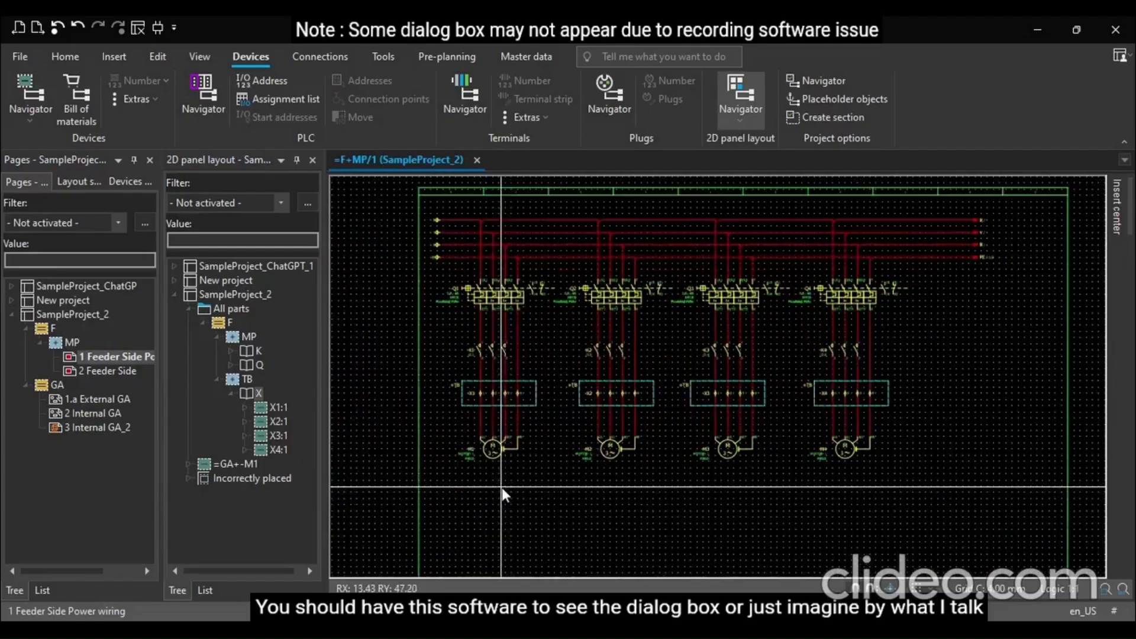
scroll(503, 487, "up", 5)
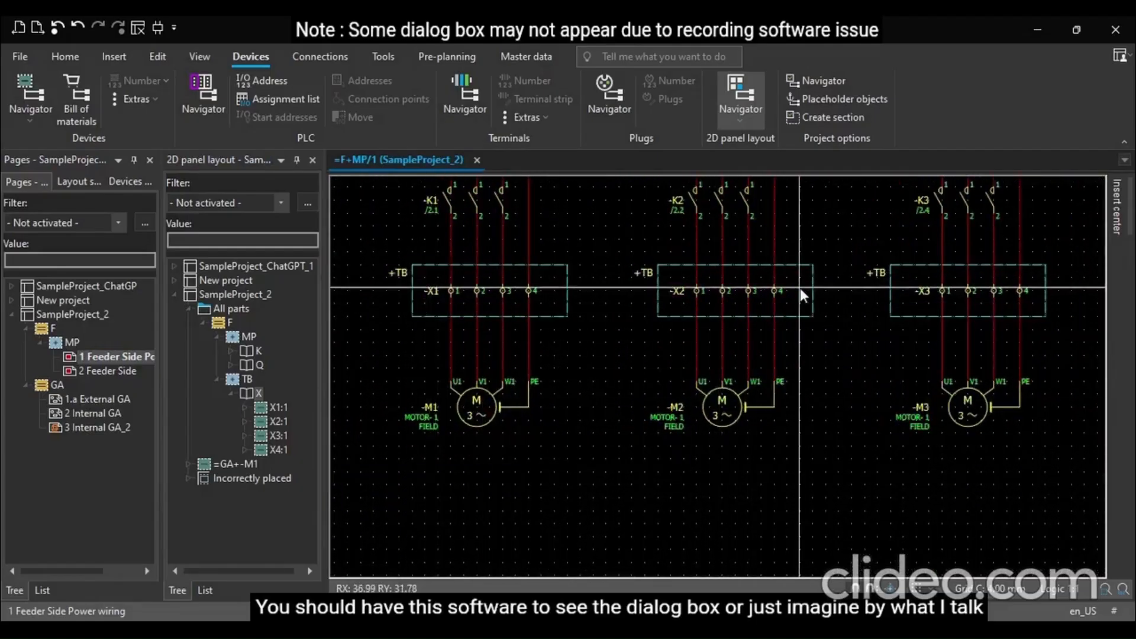
scroll(361, 425, "down", 2)
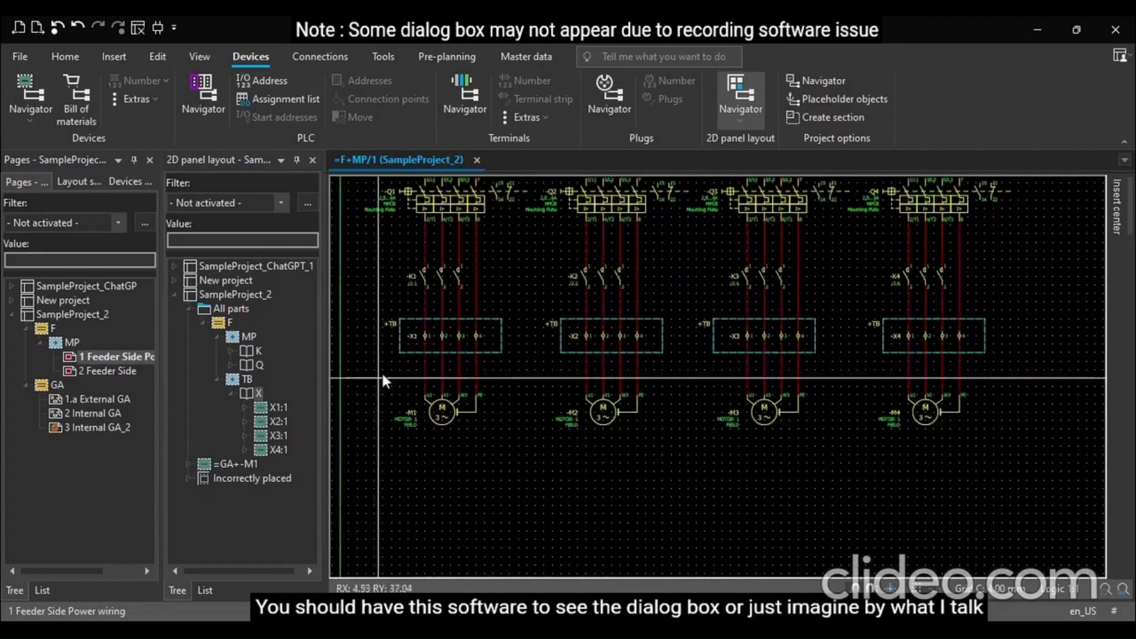
scroll(411, 336, "up", 1)
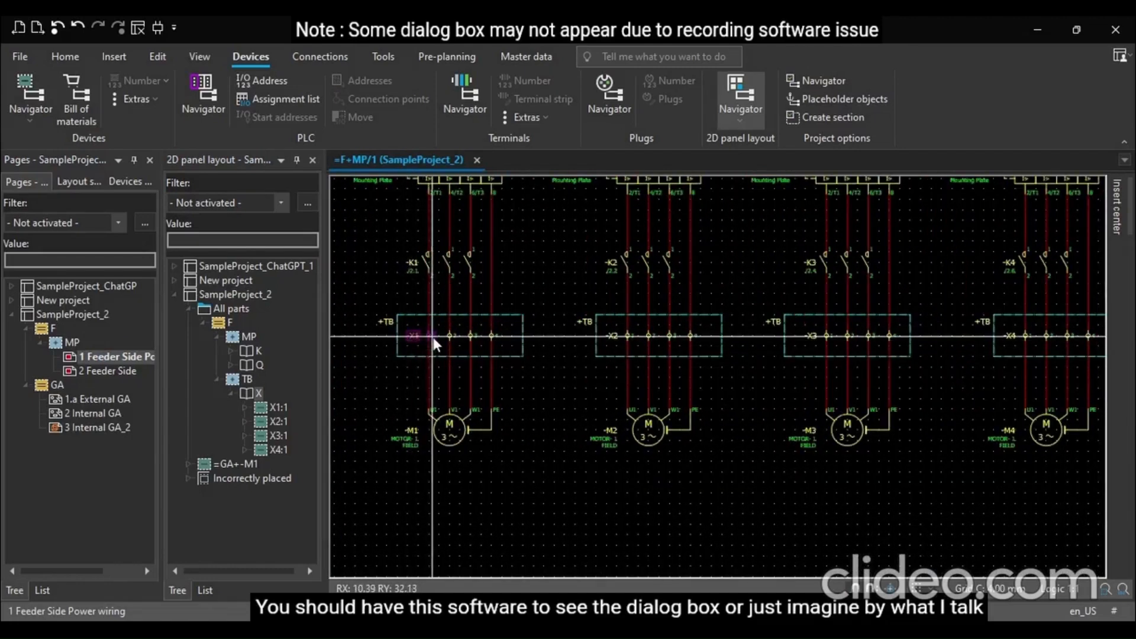
left_click_drag(415, 321, 1104, 344)
scroll(395, 454, "down", 2)
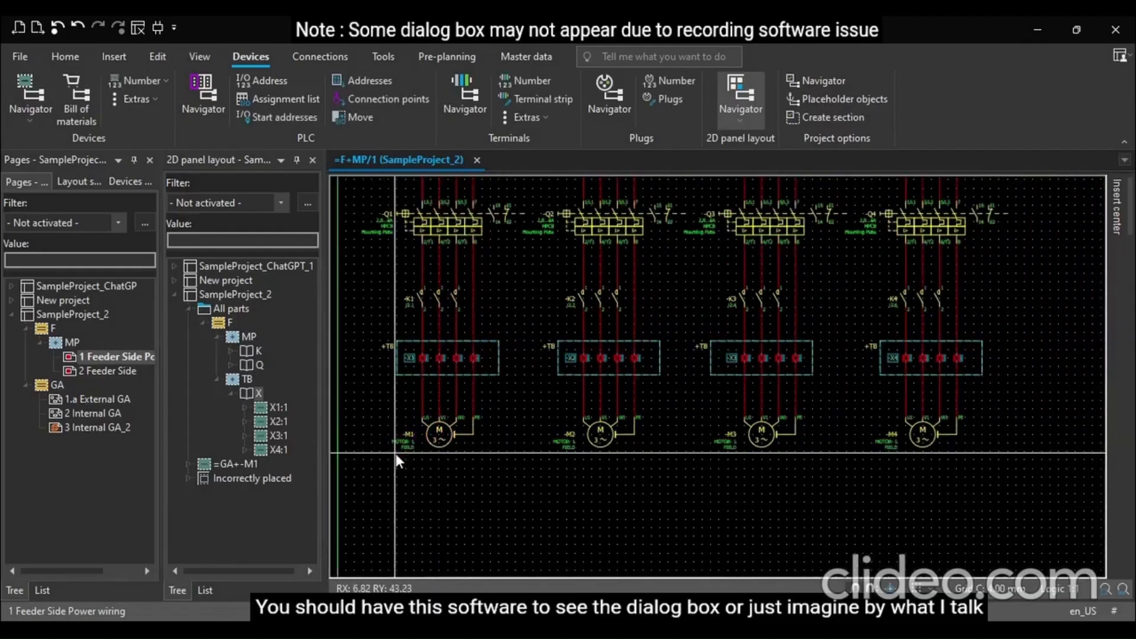
scroll(800, 374, "up", 3)
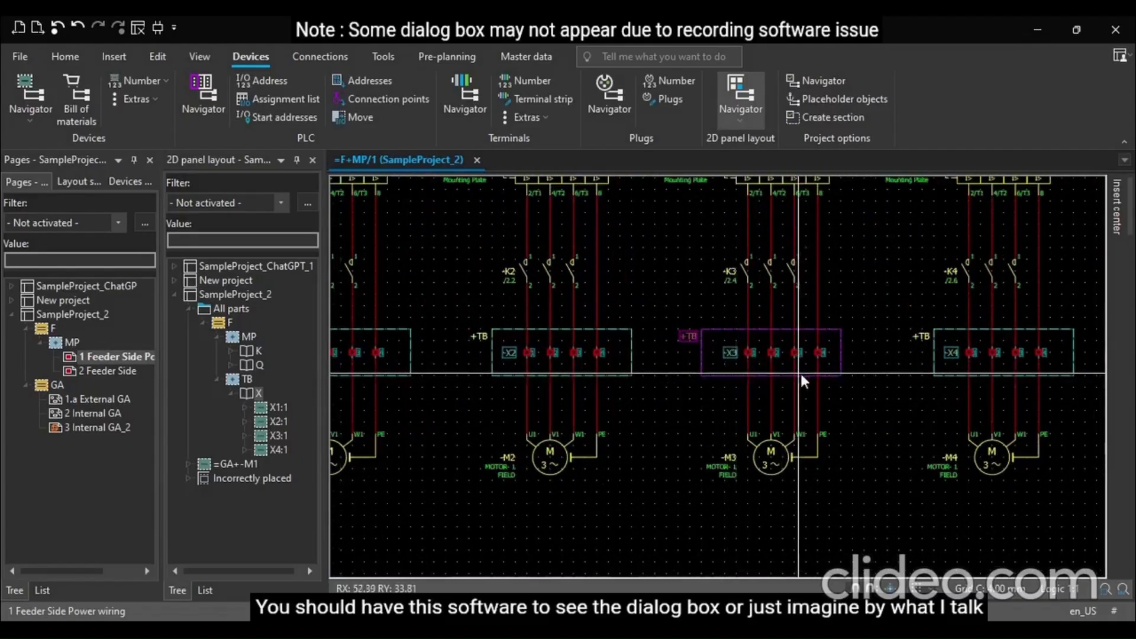
scroll(844, 384, "down", 2)
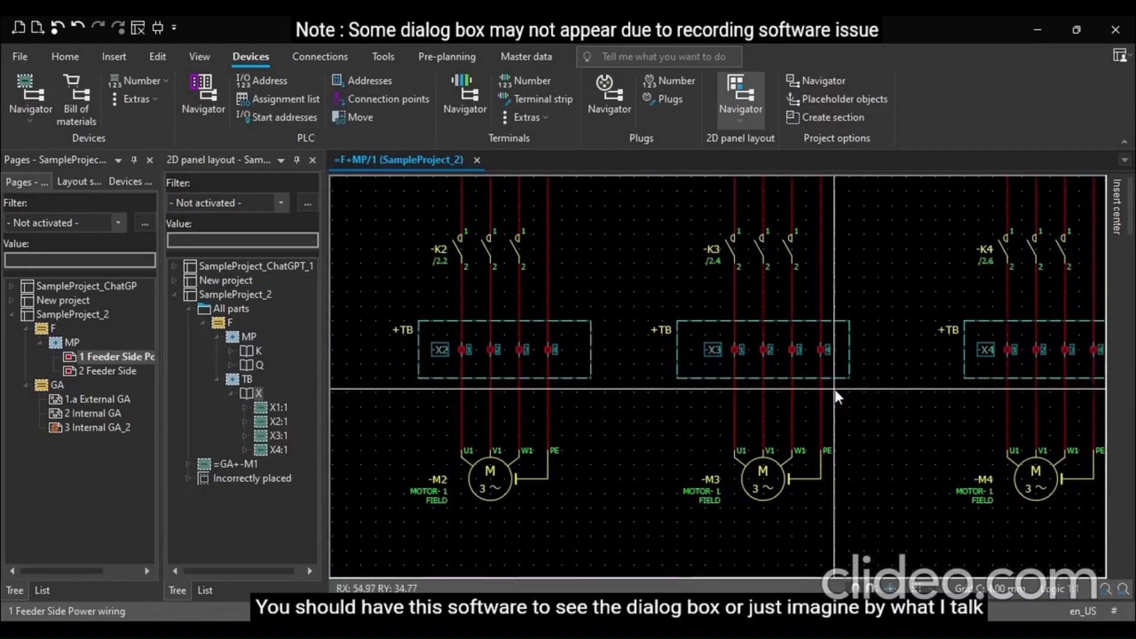
left_click(919, 500)
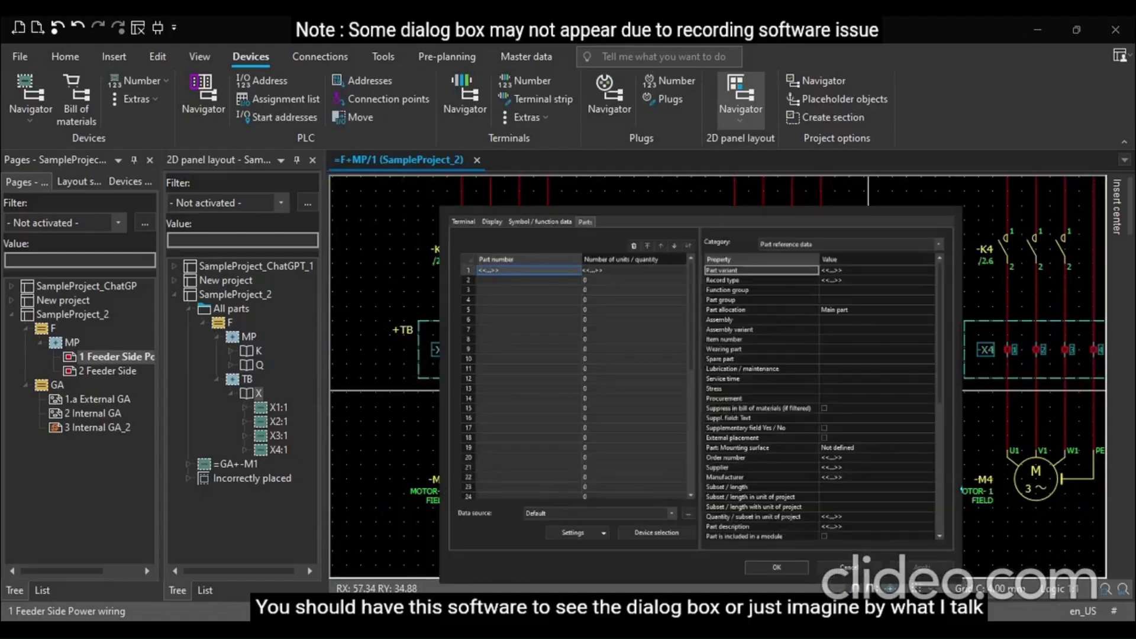
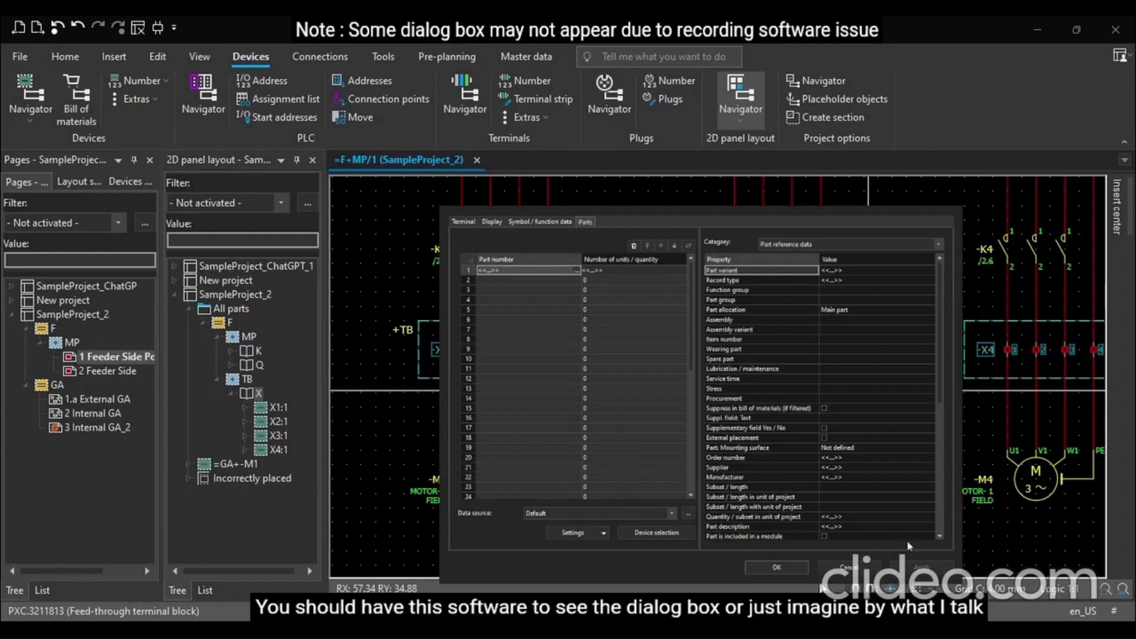
Assign part PXC.3211813 to the selected terminals and confirm the properties dialog
left_click(881, 547)
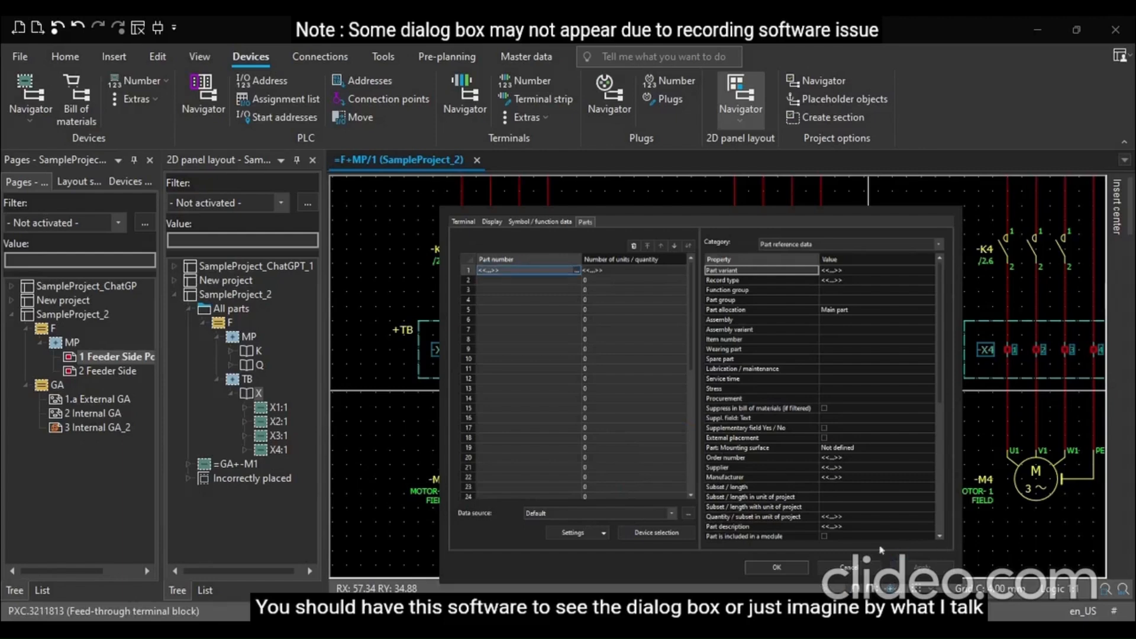
left_click(776, 567)
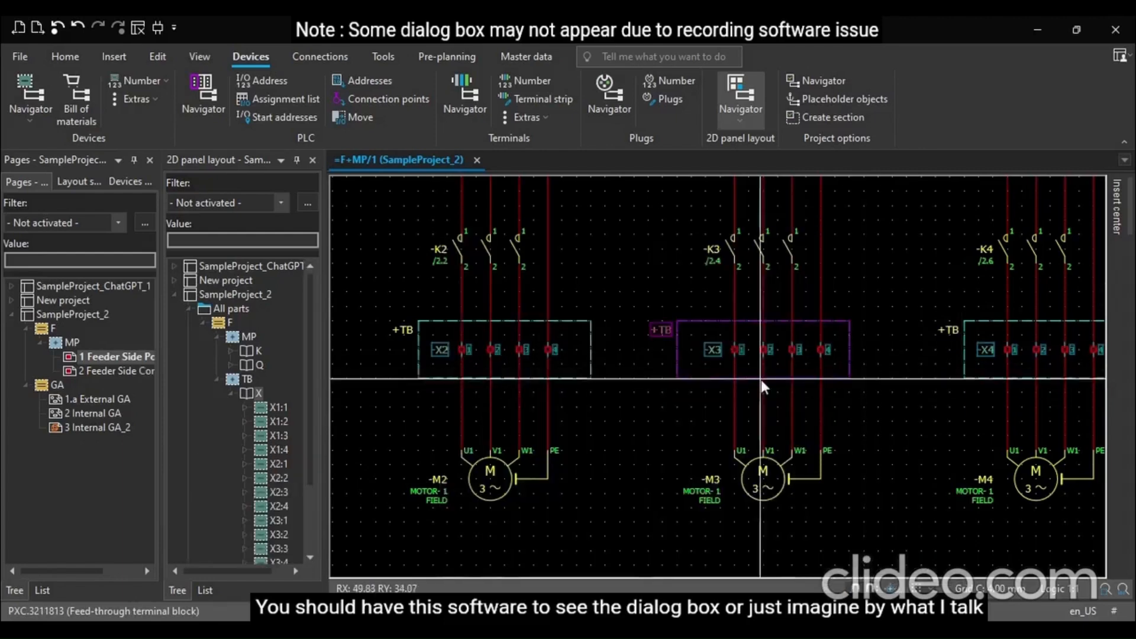
left_click(885, 425)
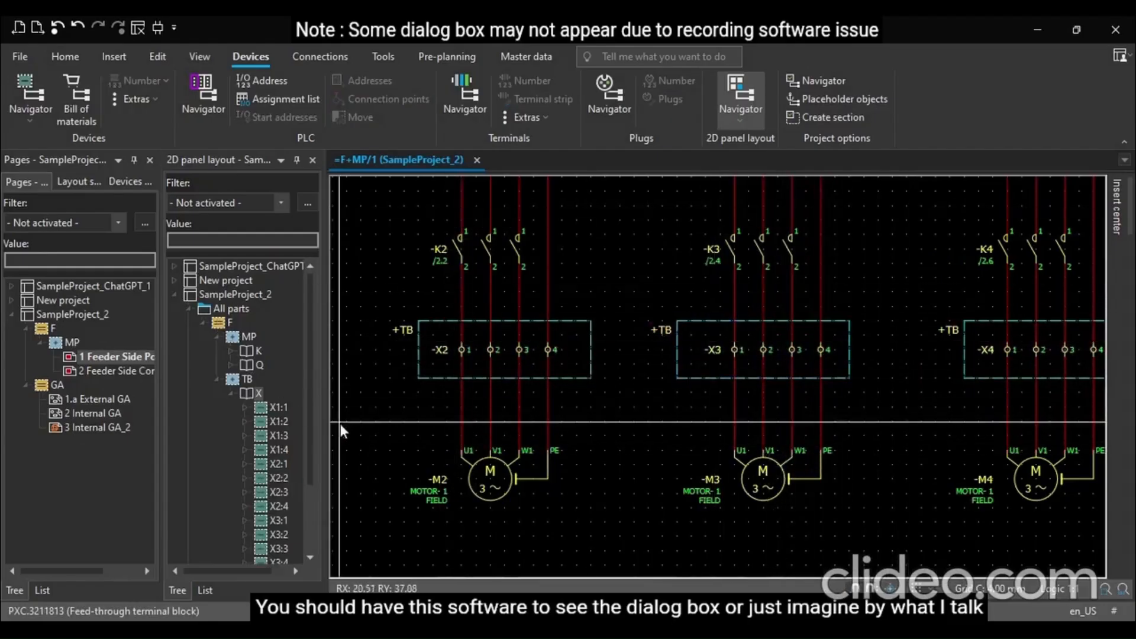
Open the 3 Internal GA_2 panel layout page
scroll(270, 431, "down", 2)
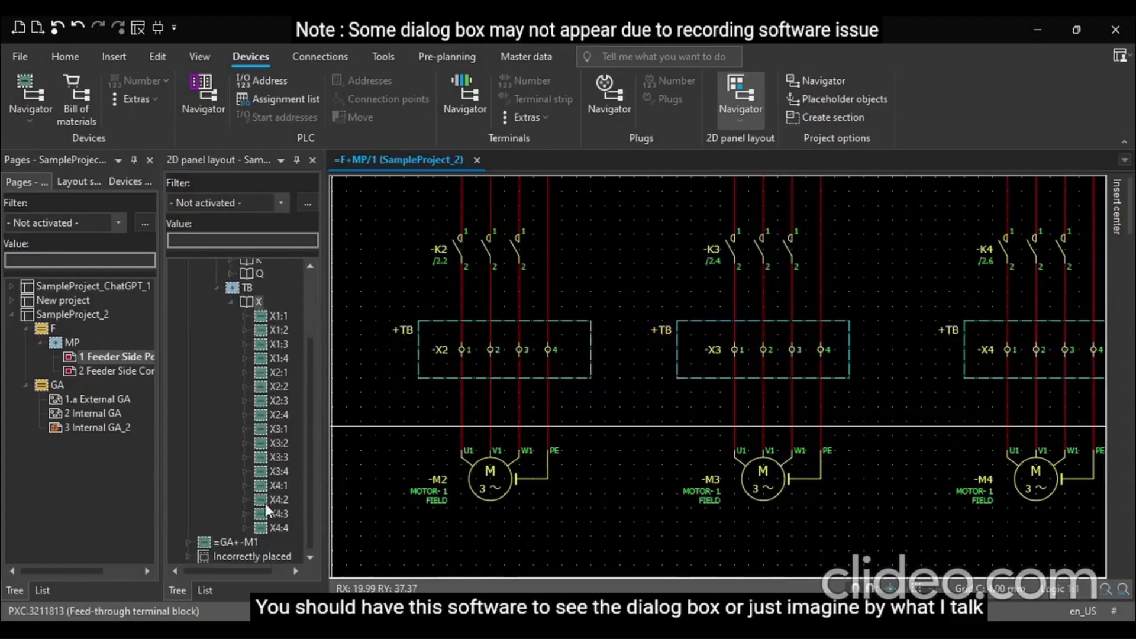
double_click(83, 426)
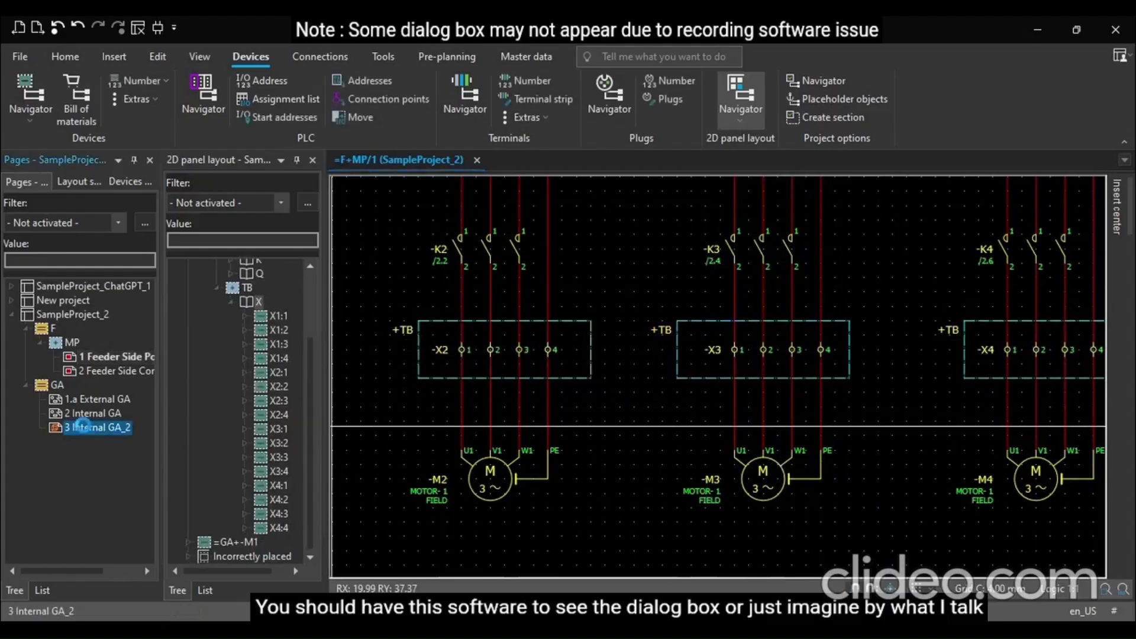
left_click(83, 426)
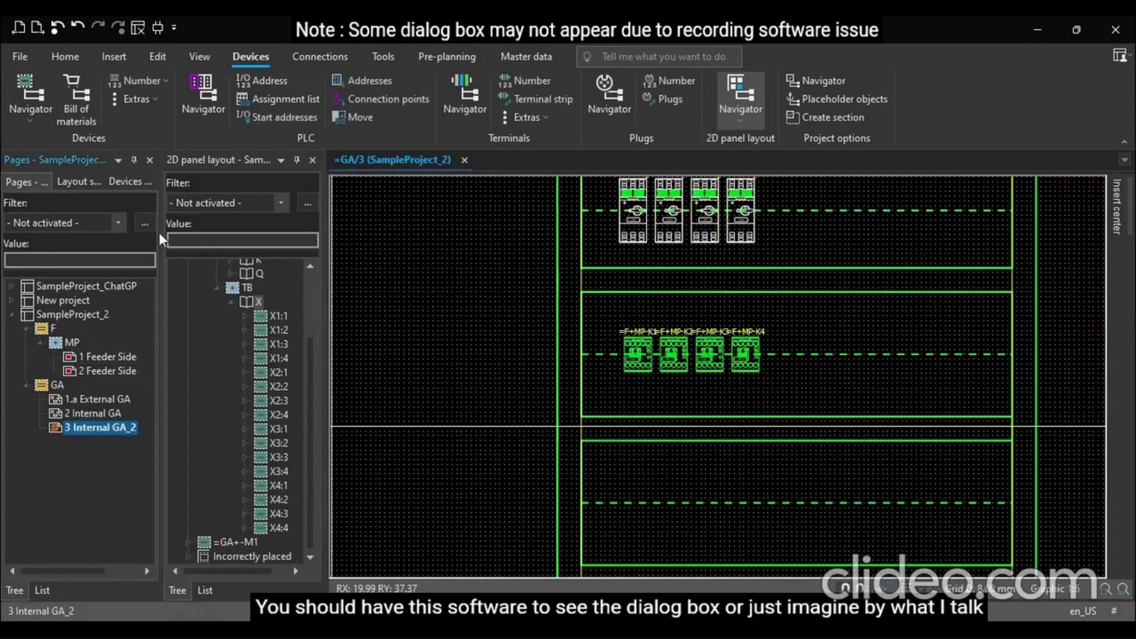
Rename the Internal GA_2 page as Panel layout GA
key("F2")
type("3")
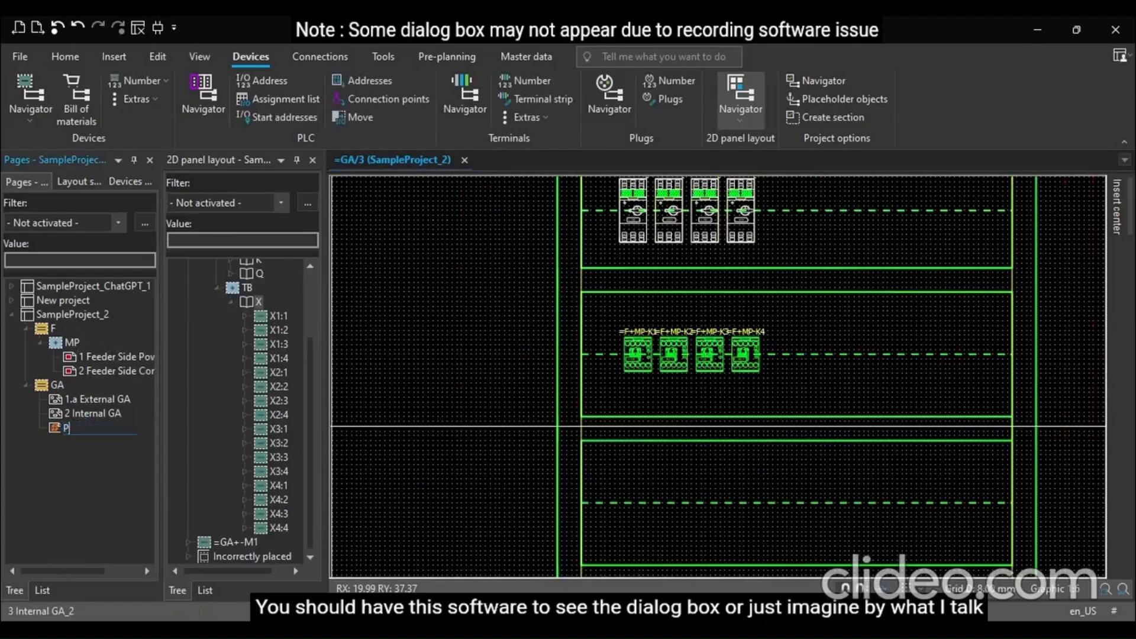
type("Panel layou")
type("t GA")
key("Return")
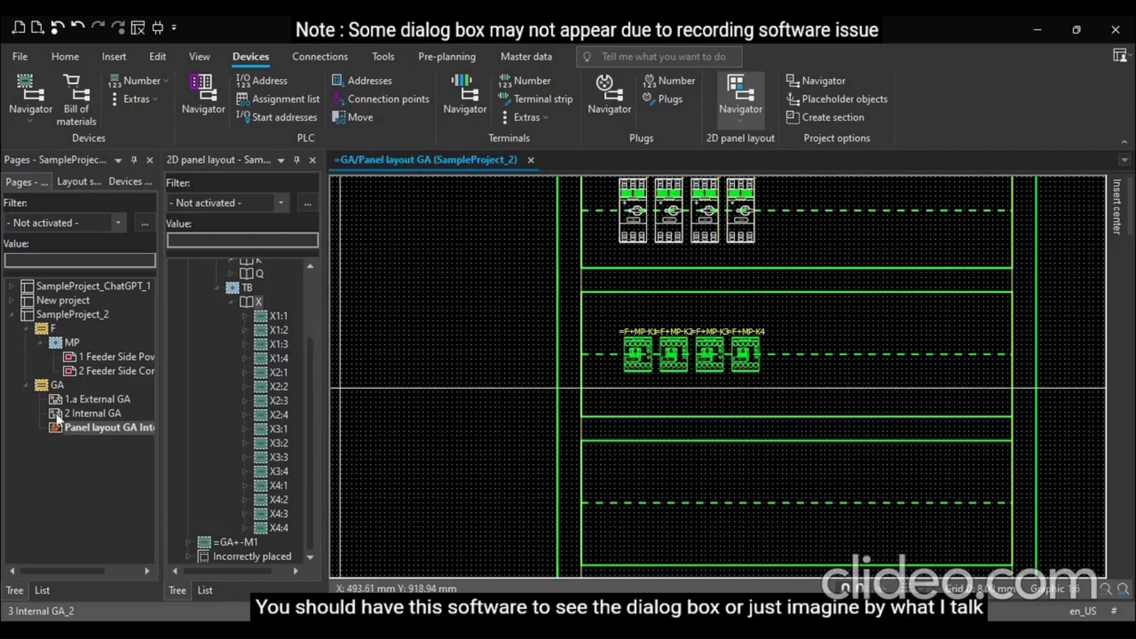
Open the Panel layout GA page properties and clear its page description
left_click(95, 427)
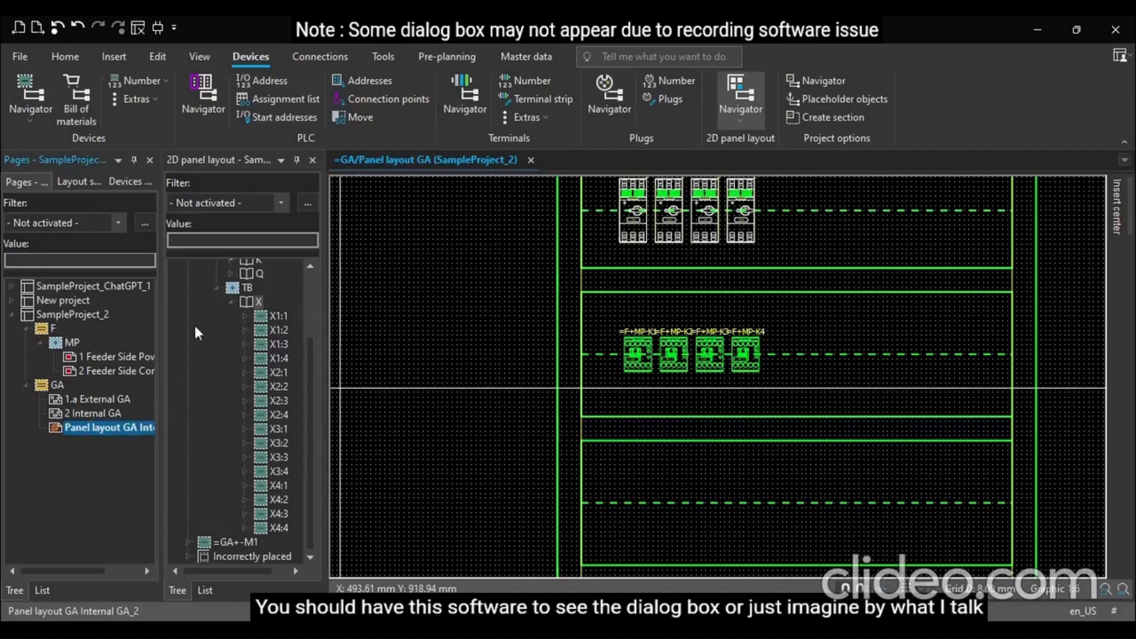
left_click(165, 380)
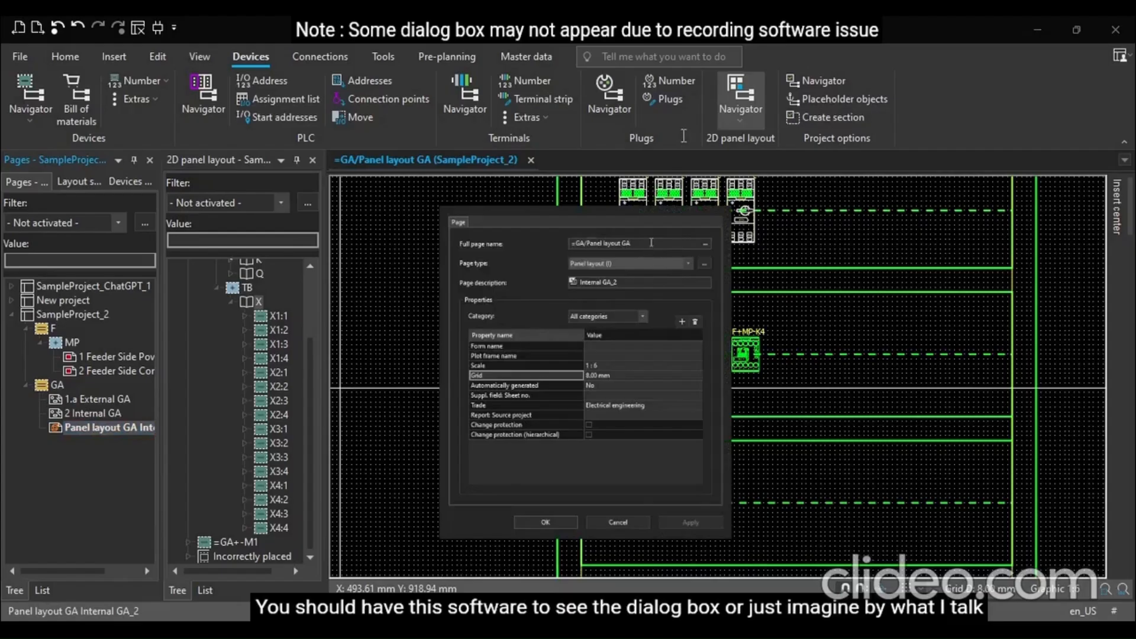
left_click_drag(651, 243, 586, 243)
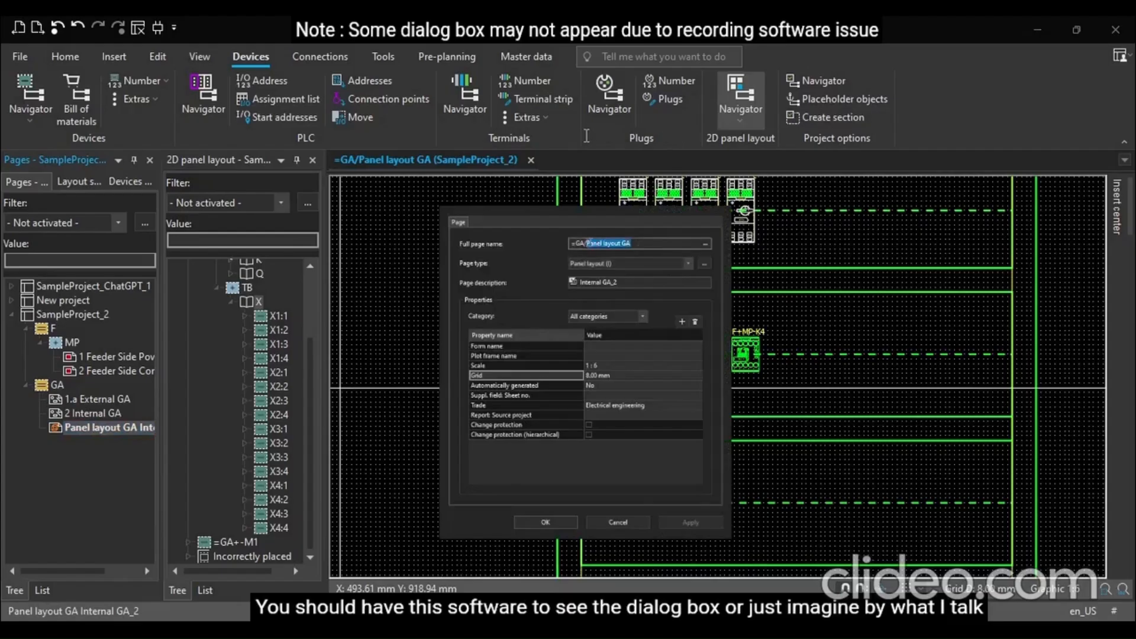
key("BackSpace")
left_click(636, 281)
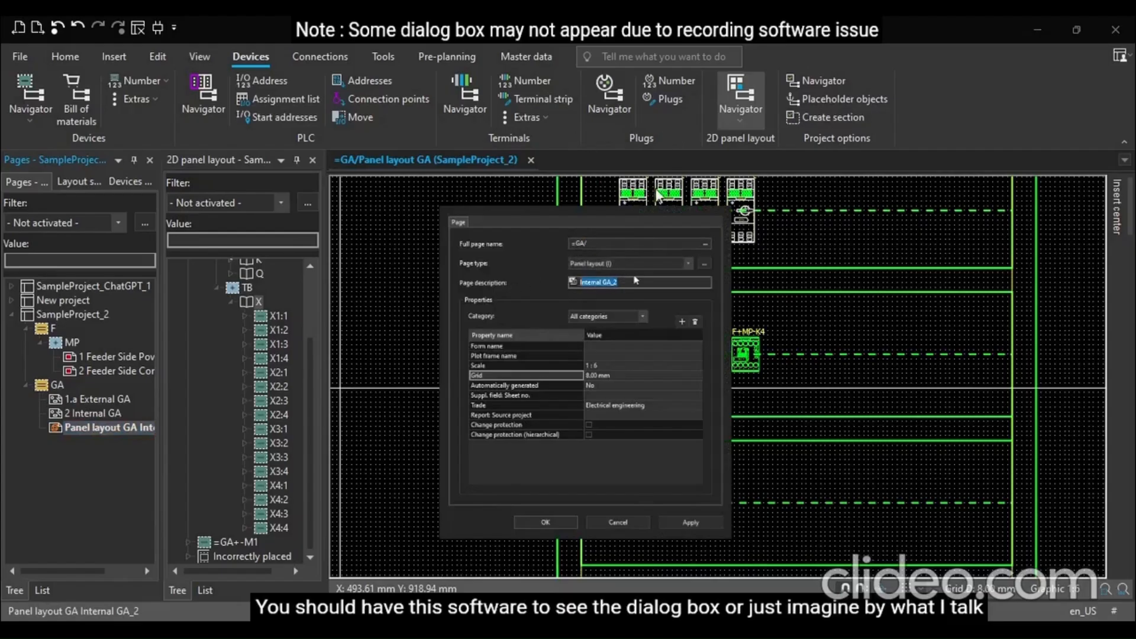
type("Panel Layout")
left_click(544, 523)
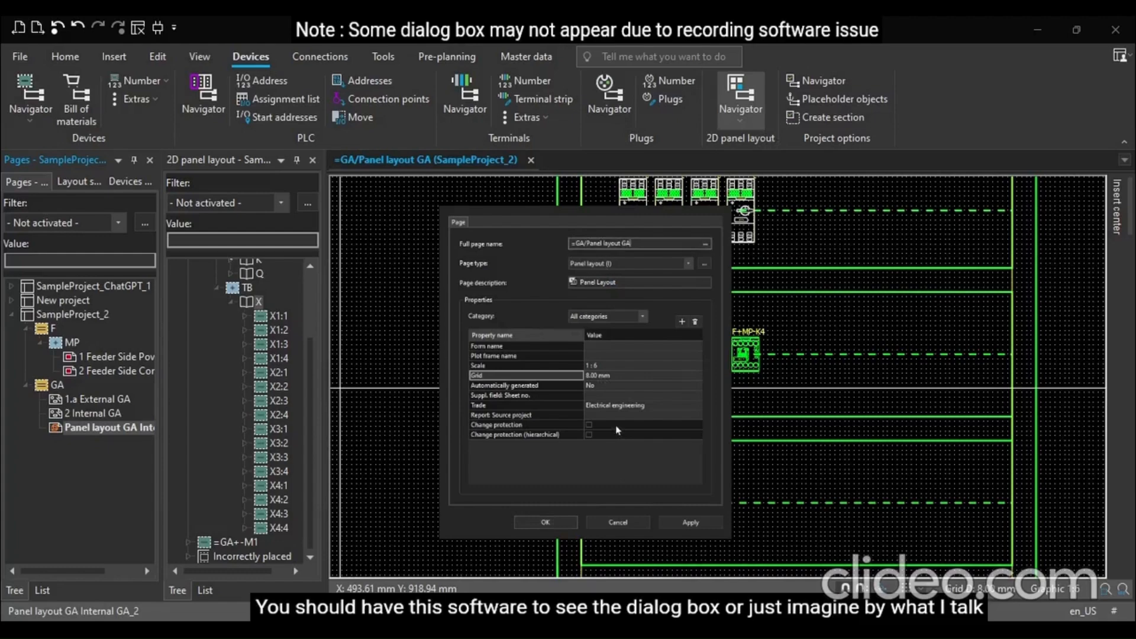
left_click(631, 284)
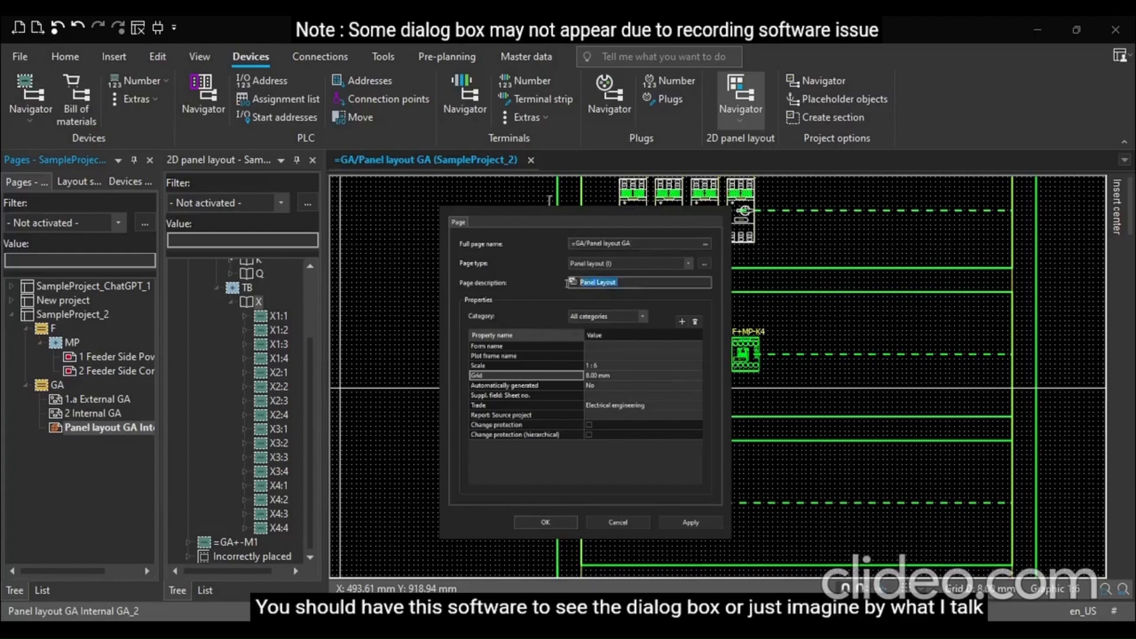
key("BackSpace")
left_click(545, 523)
left_click(80, 428)
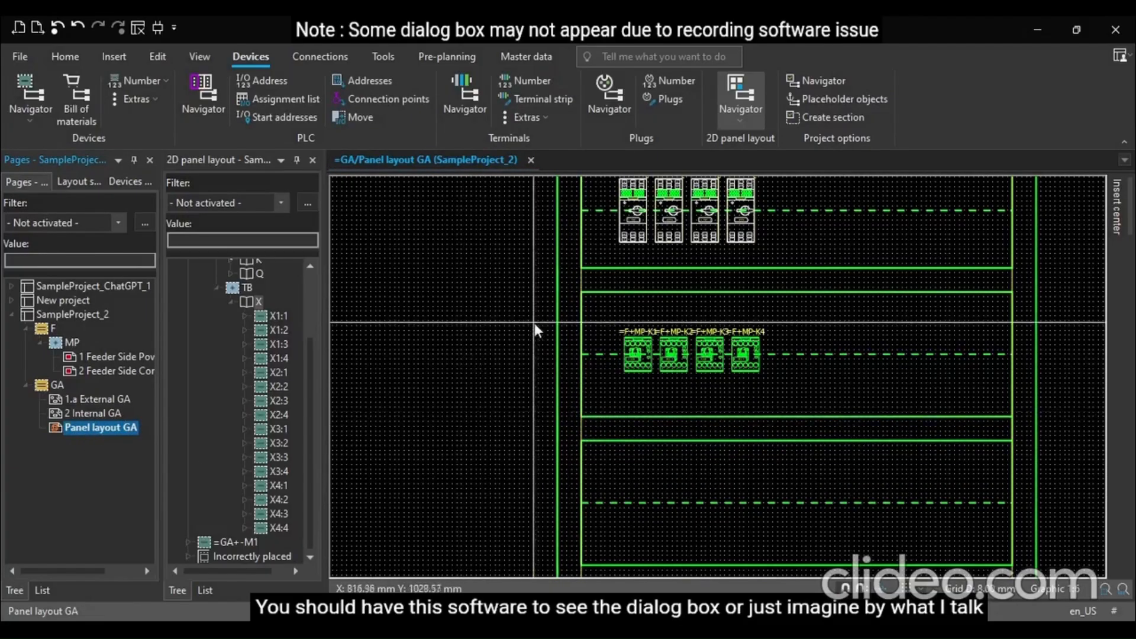
Place terminal X1:1 alone on the lower mounting rail with 15 mm placement distances
scroll(526, 323, "down", 1)
scroll(525, 324, "down", 1)
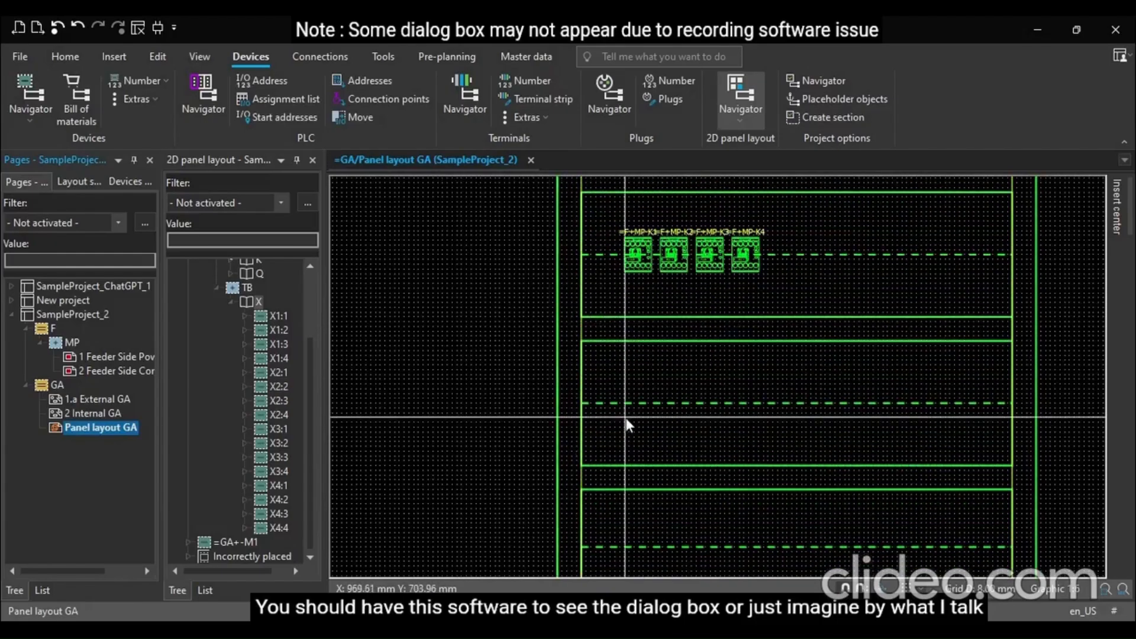
left_click(272, 315)
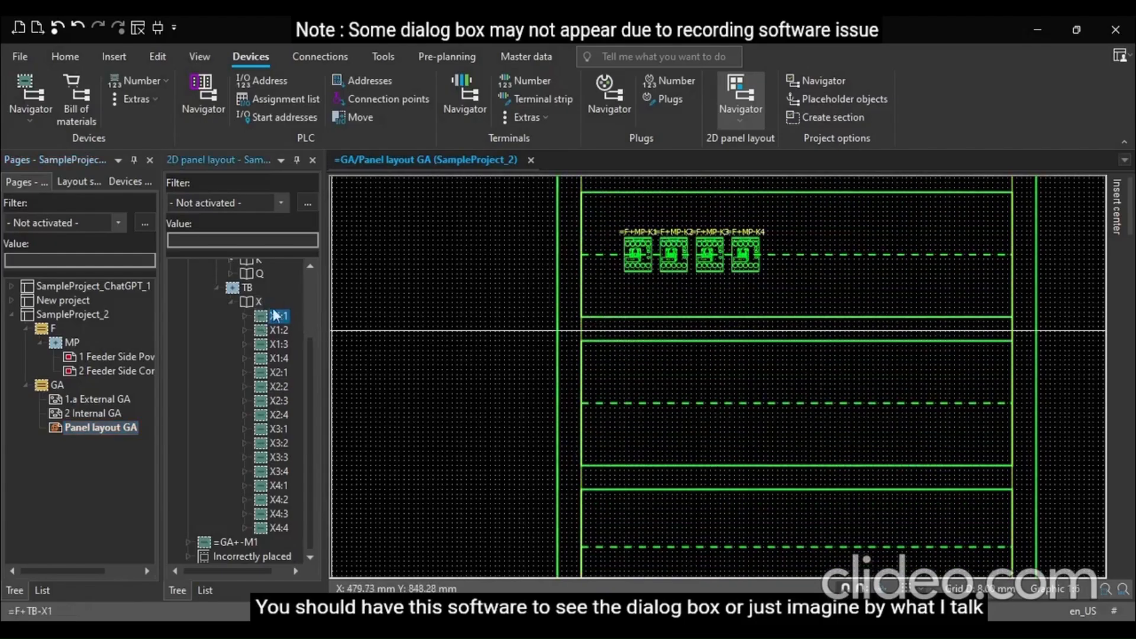
left_click_drag(260, 317, 615, 408)
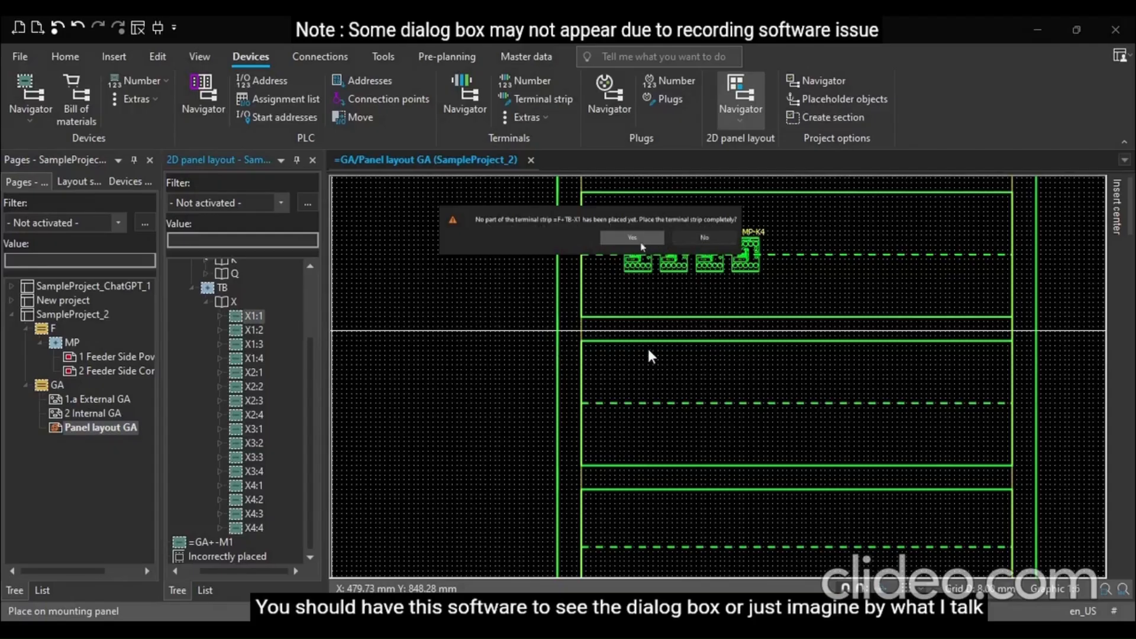
left_click(718, 239)
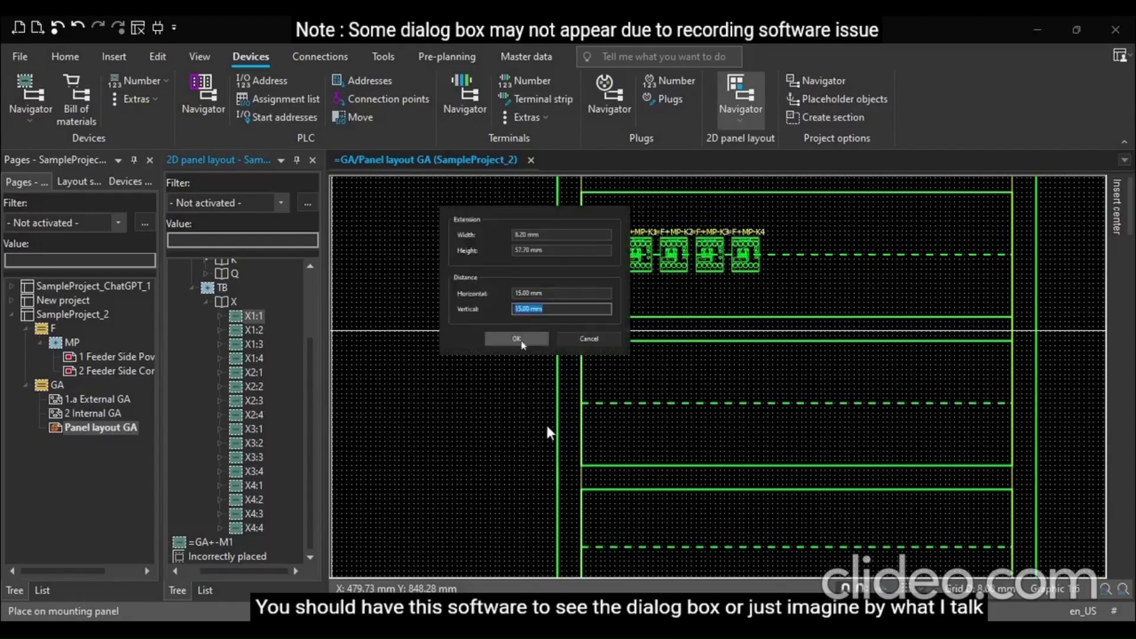
left_click(521, 342)
scroll(624, 405, "up", 1)
scroll(624, 406, "up", 2)
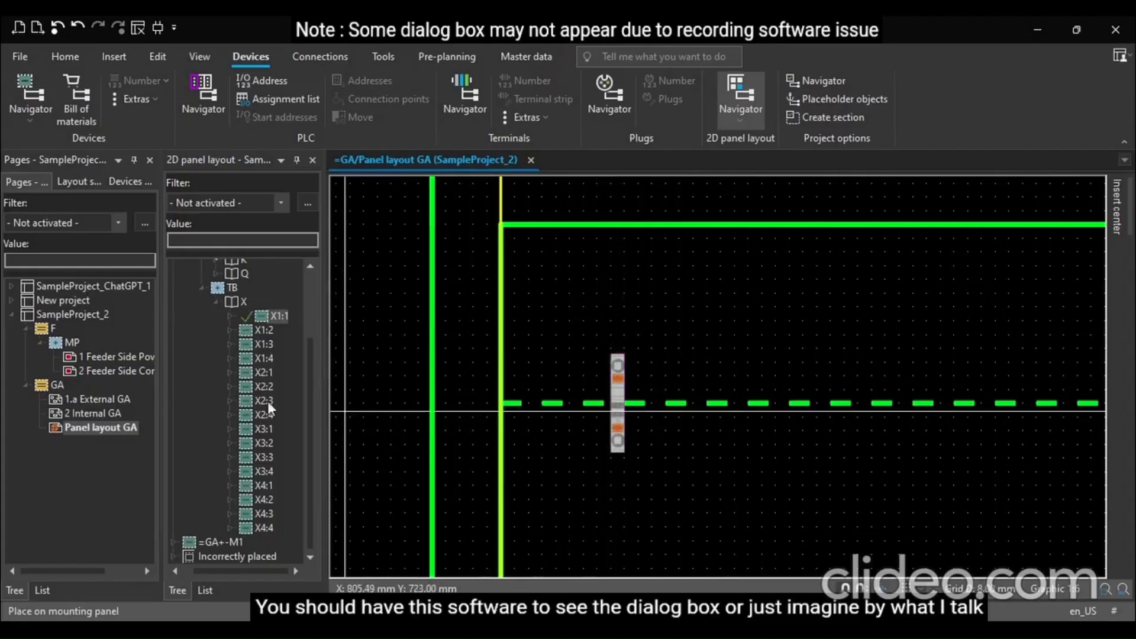
Delete the placed X1:1 terminal from the layout
left_click(267, 320)
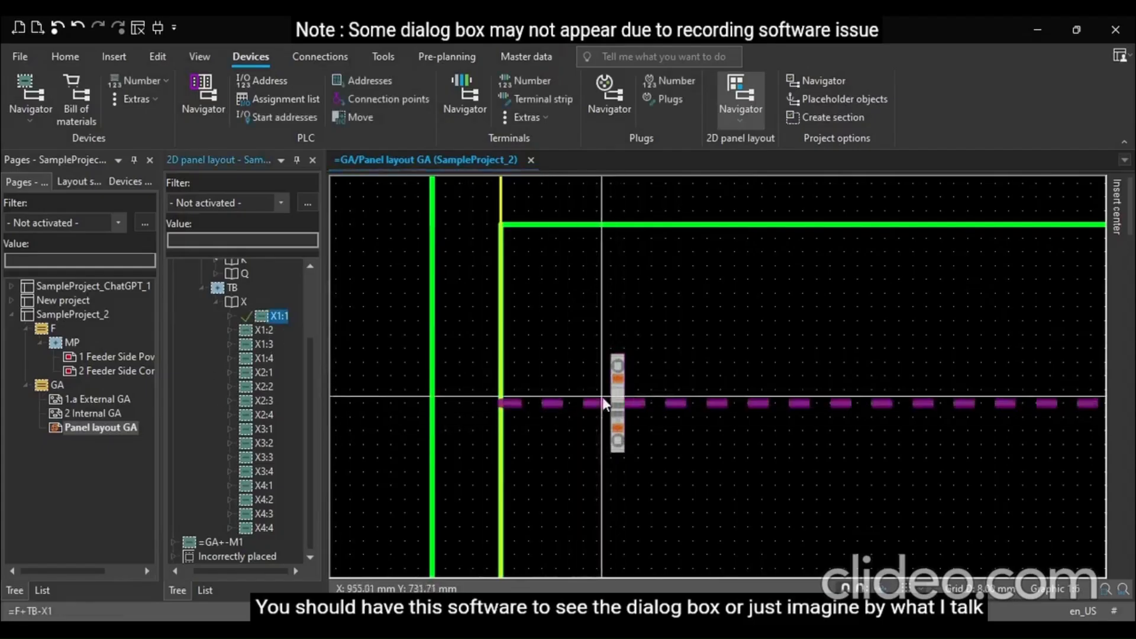
left_click(618, 379)
key("Delete")
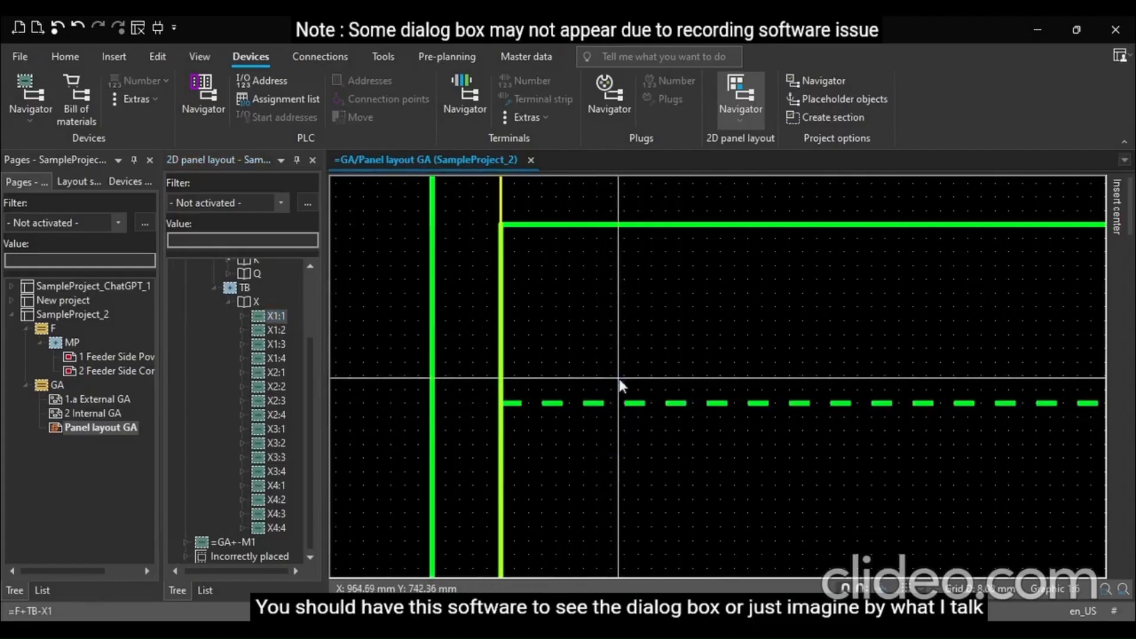
Select terminals X1:1 to X4:4 and place the X1 terminals in a row on the lower rail with 15 mm distances
left_click(274, 316)
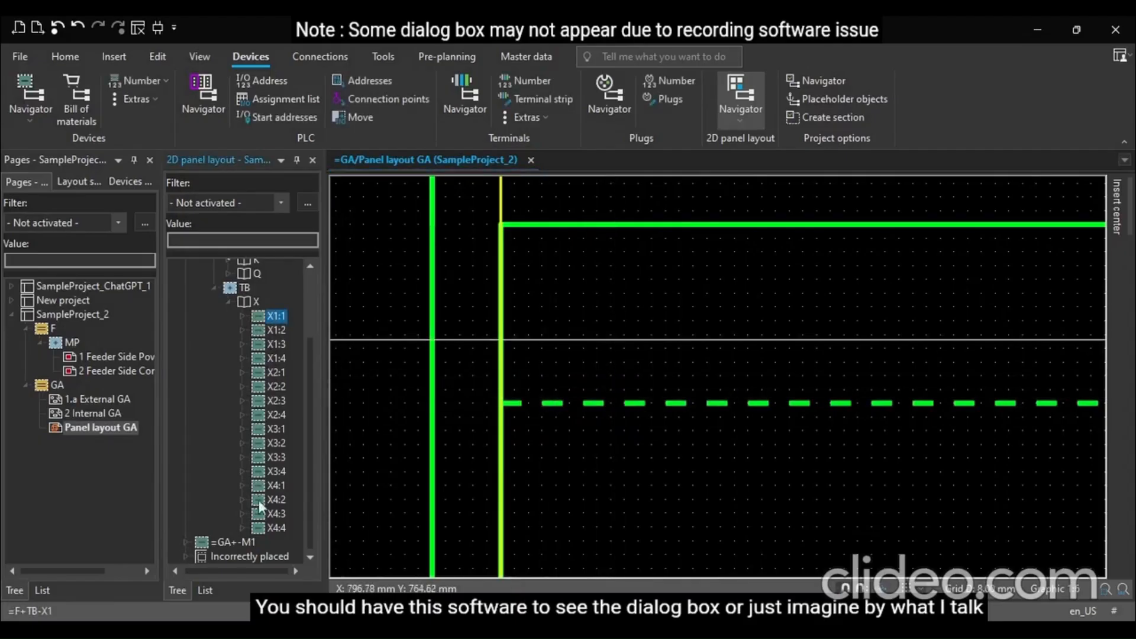
left_click(267, 525, "shift")
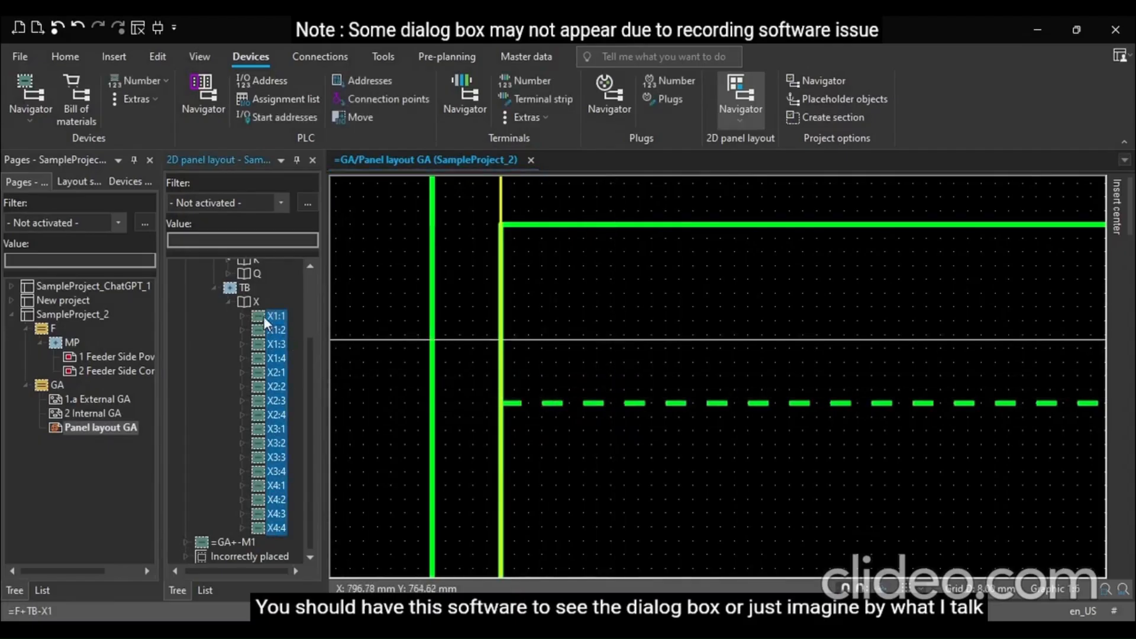
left_click_drag(350, 326, 594, 406)
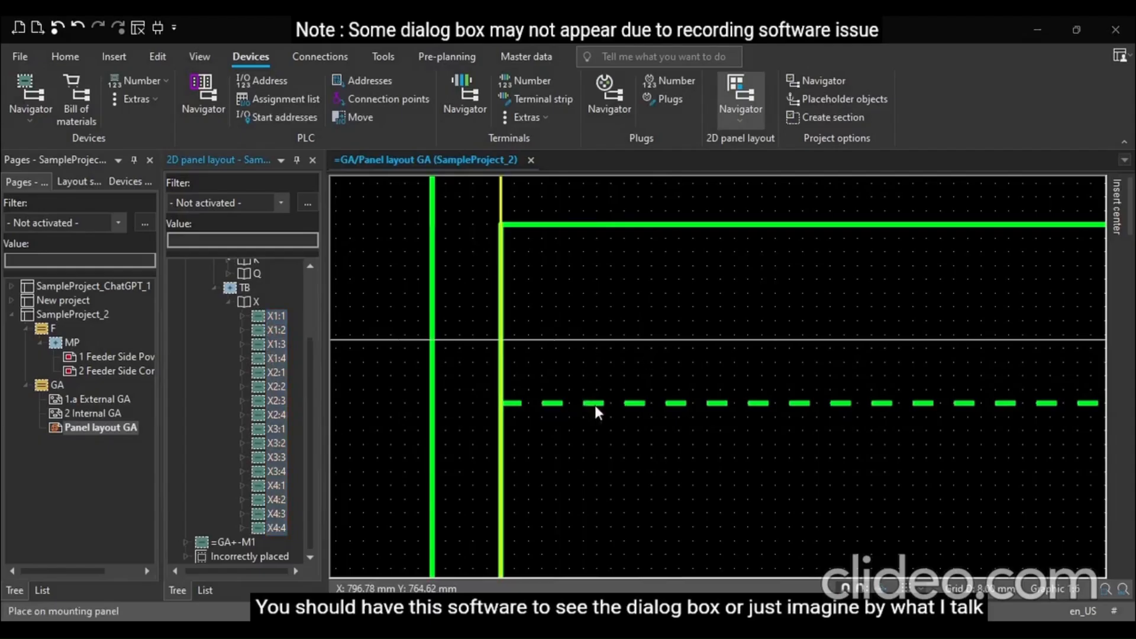
left_click(703, 238)
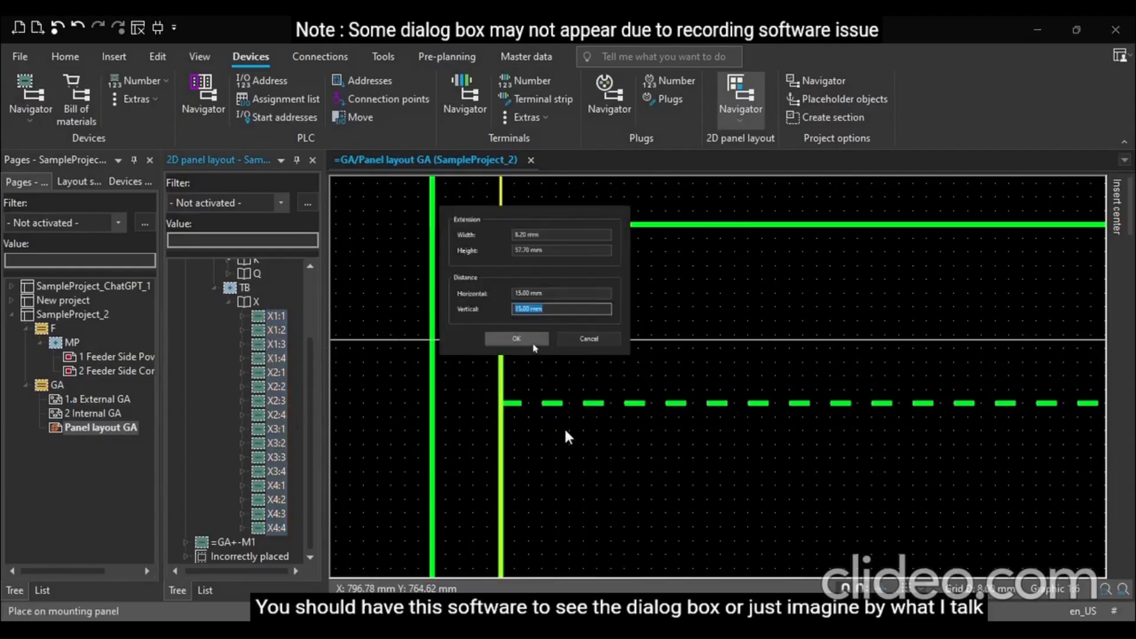
left_click(534, 340)
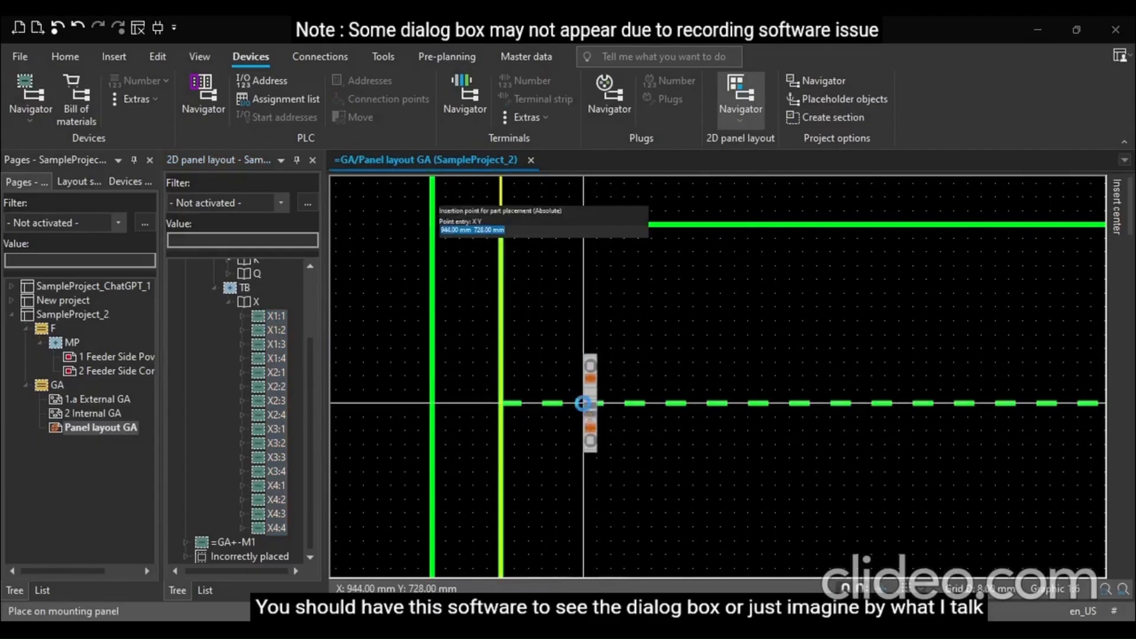
left_click(589, 408)
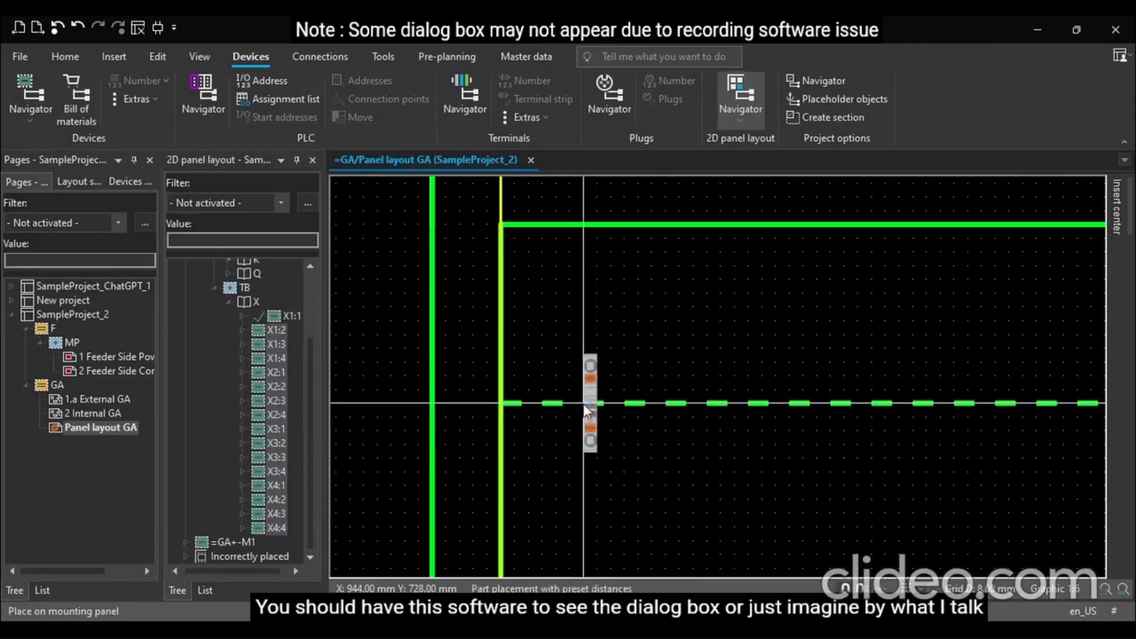
left_click(622, 472)
left_click(624, 480)
left_click(625, 485)
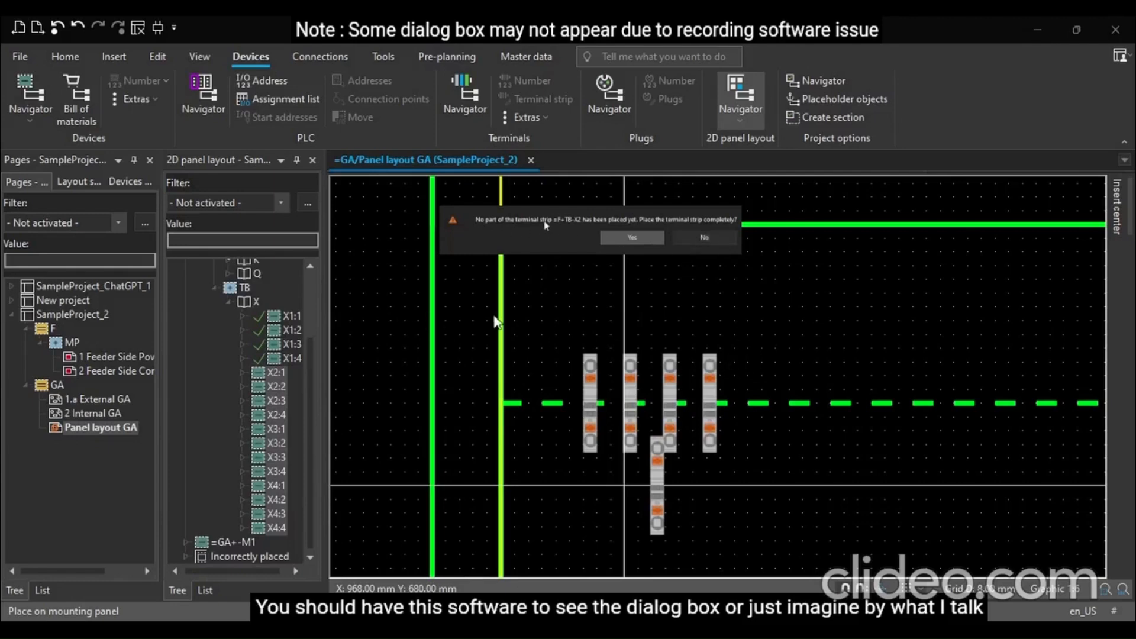
Continue the row with the terminals of strips X2 and X3, declining to place whole strips
left_click(701, 238)
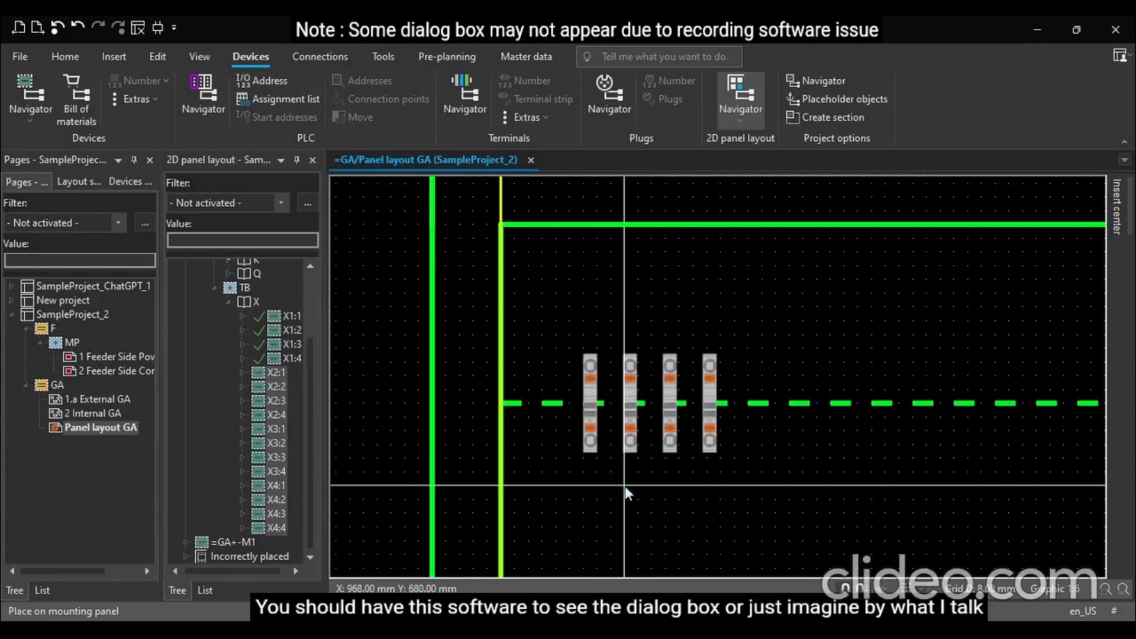
left_click(679, 498)
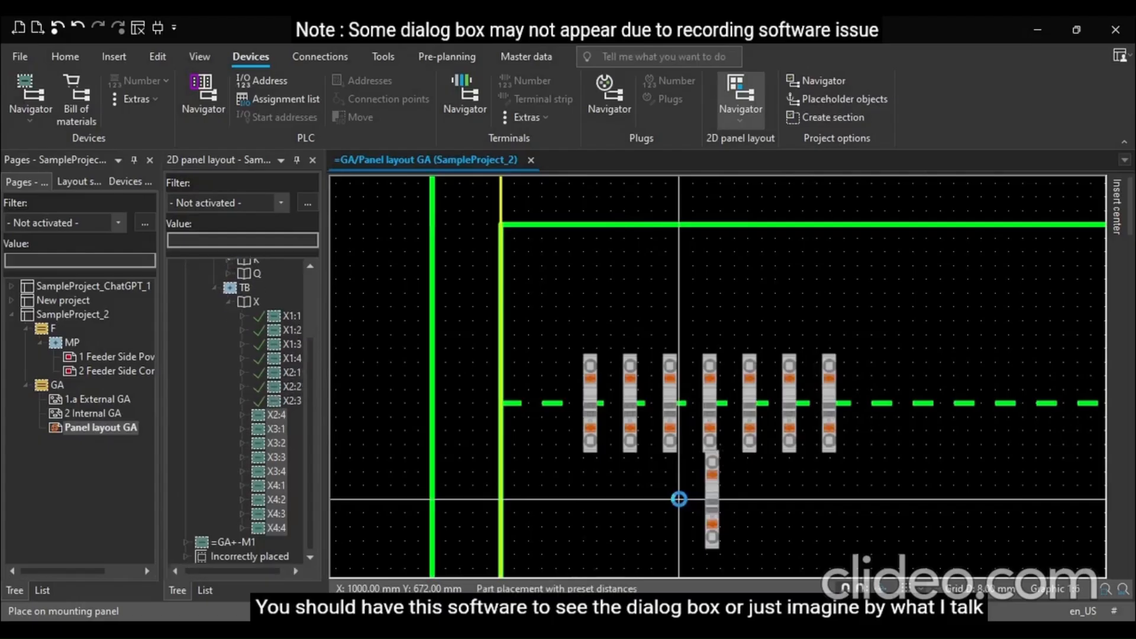
left_click(704, 238)
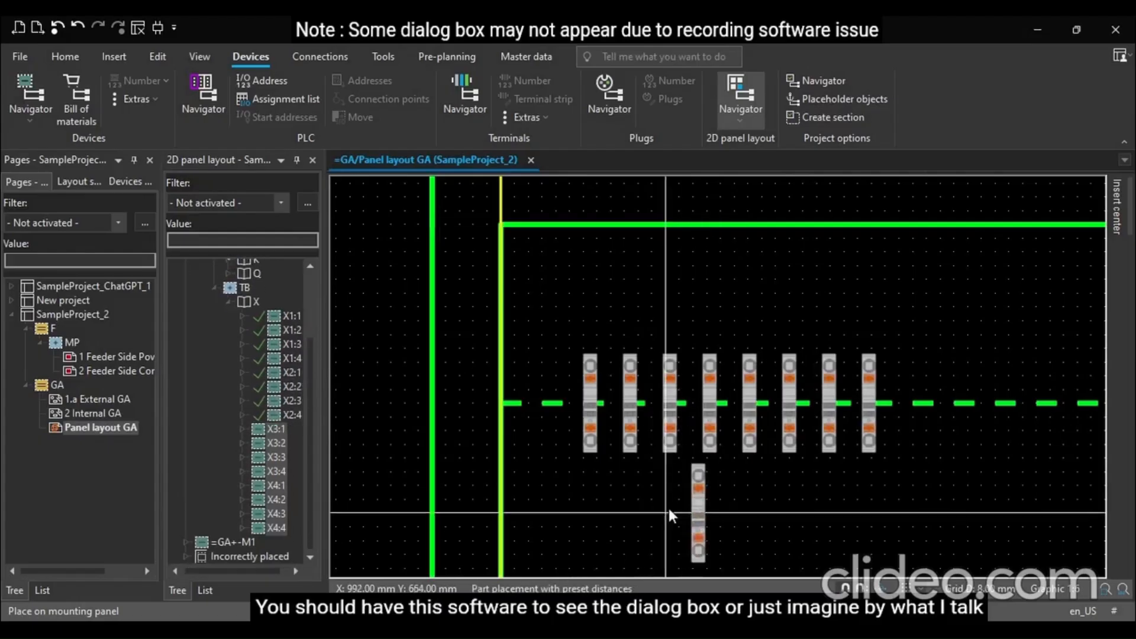
left_click(667, 521)
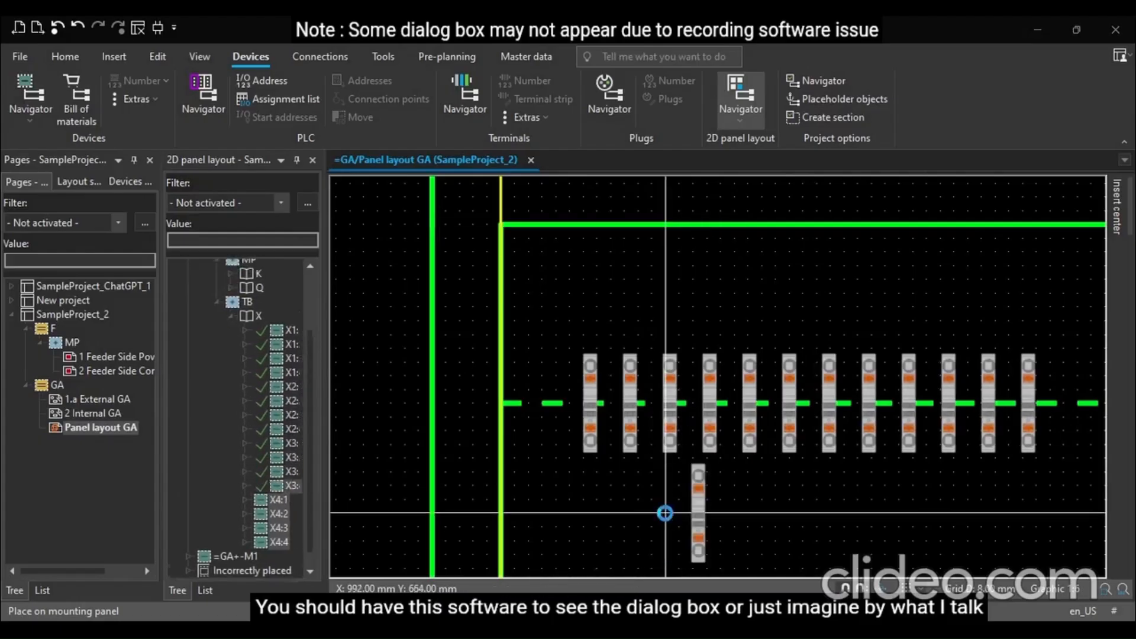
Finish the terminal row by placing the remaining X3 and X4 terminals on the lower mounting rail
left_click(704, 238)
left_click(637, 513)
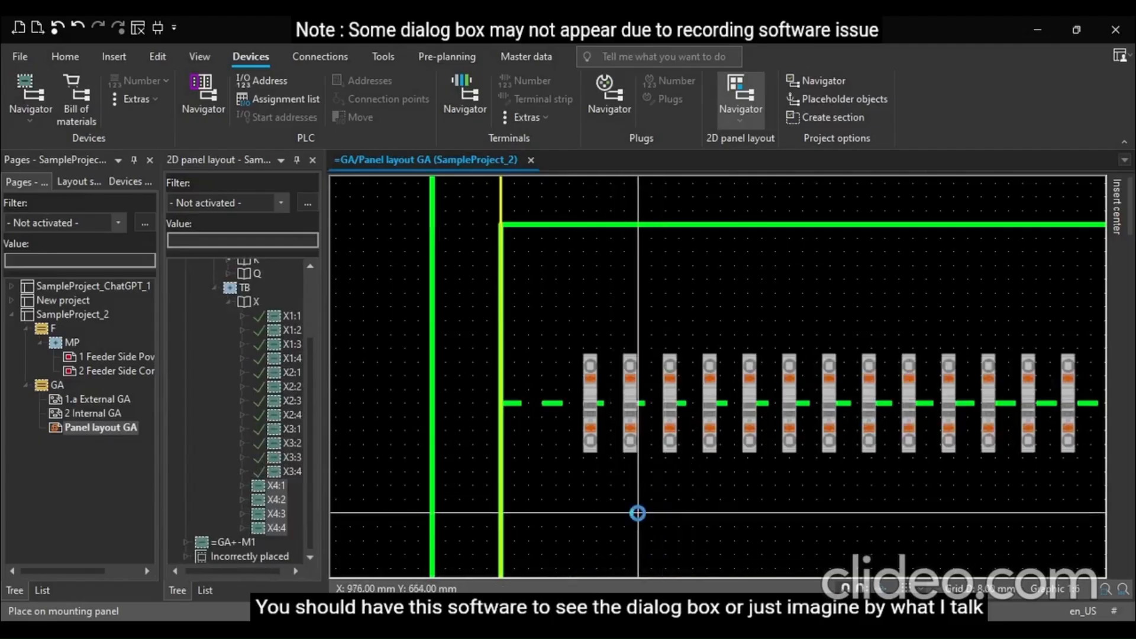
left_click(637, 513)
left_click(644, 500)
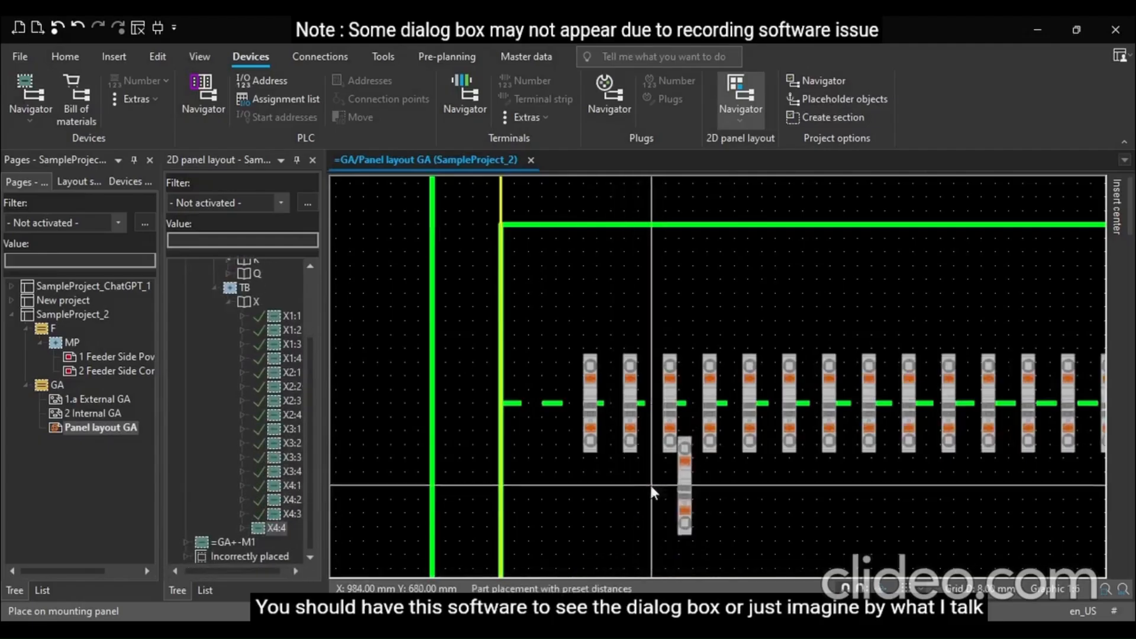
left_click(705, 504)
Review the placed terminal row on the panel and inspect the first terminal and its X1:1 entry
scroll(465, 476, "down", 5)
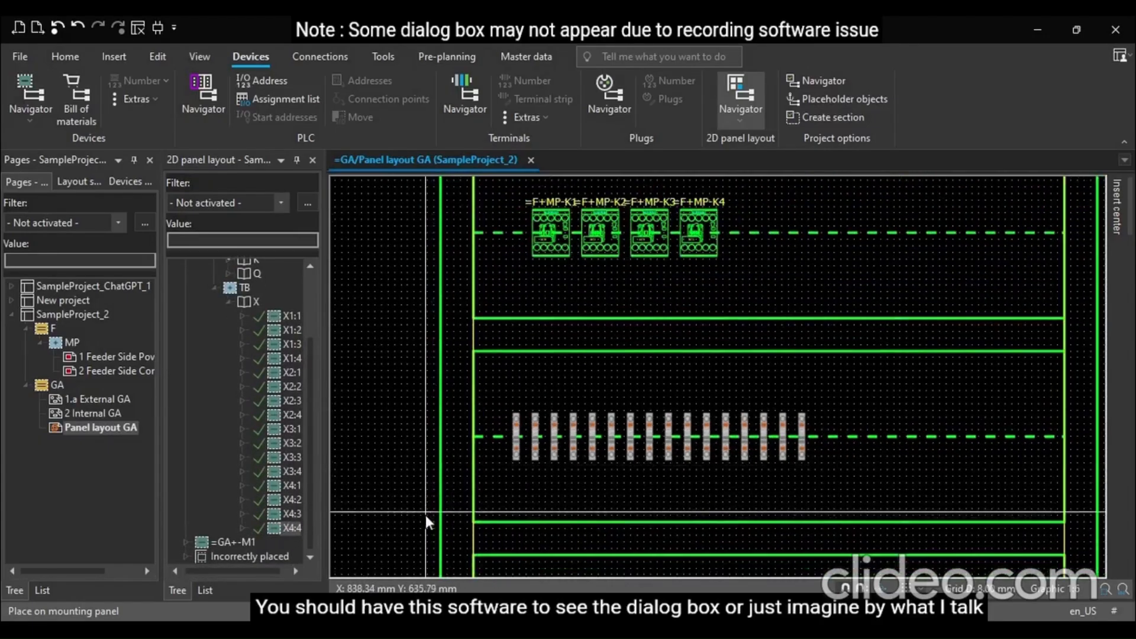
scroll(518, 513, "down", 1)
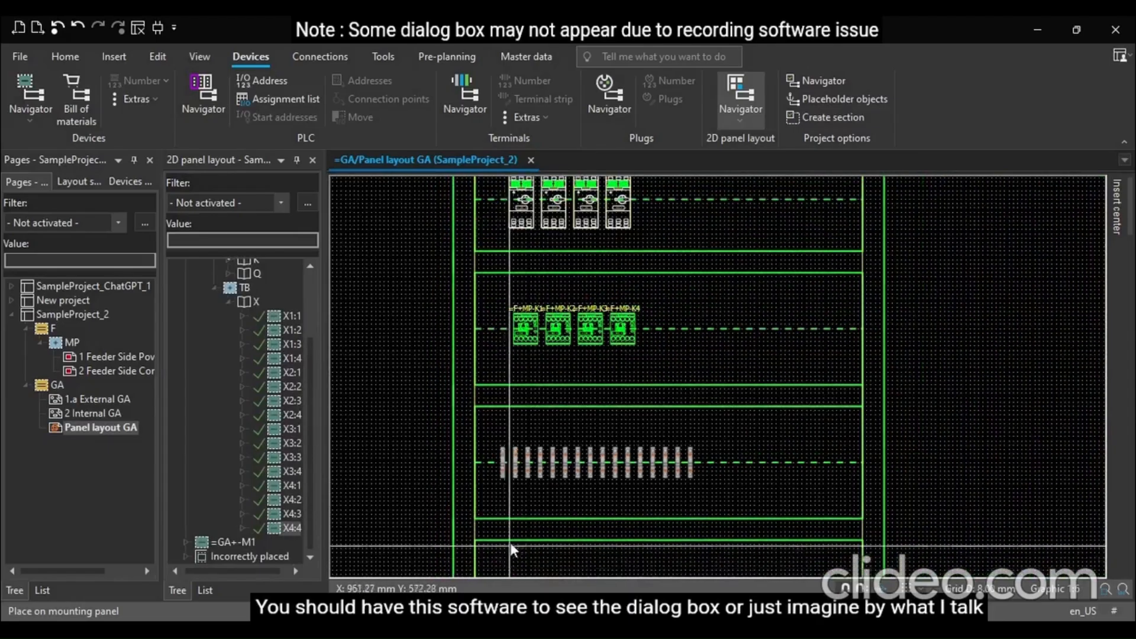
scroll(505, 526, "up", 1)
scroll(505, 527, "up", 3)
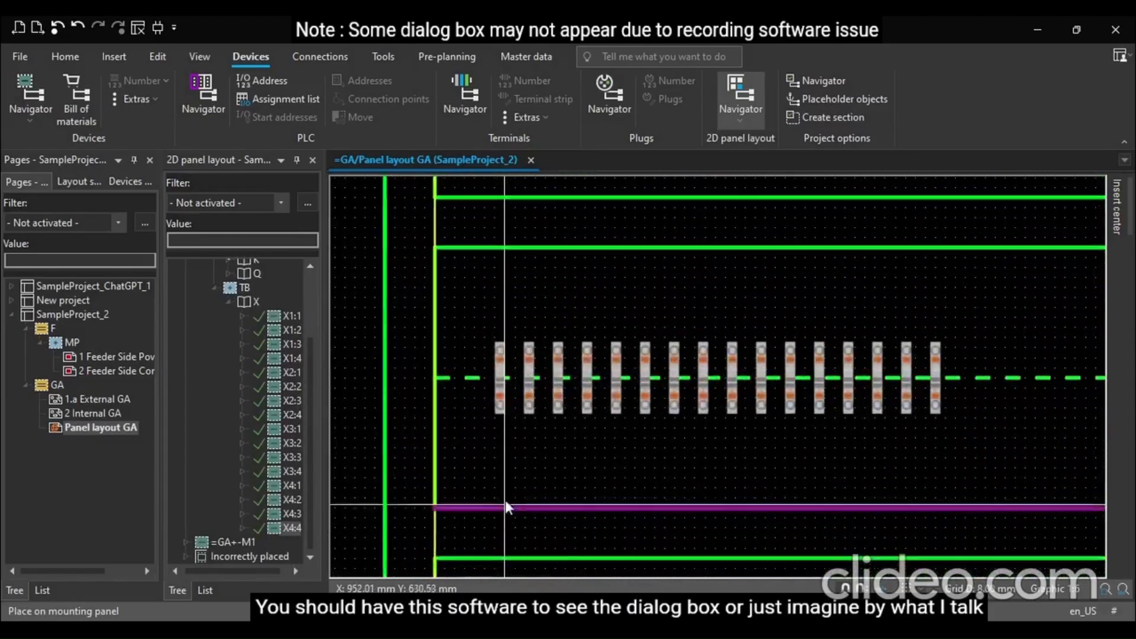
left_click(499, 352)
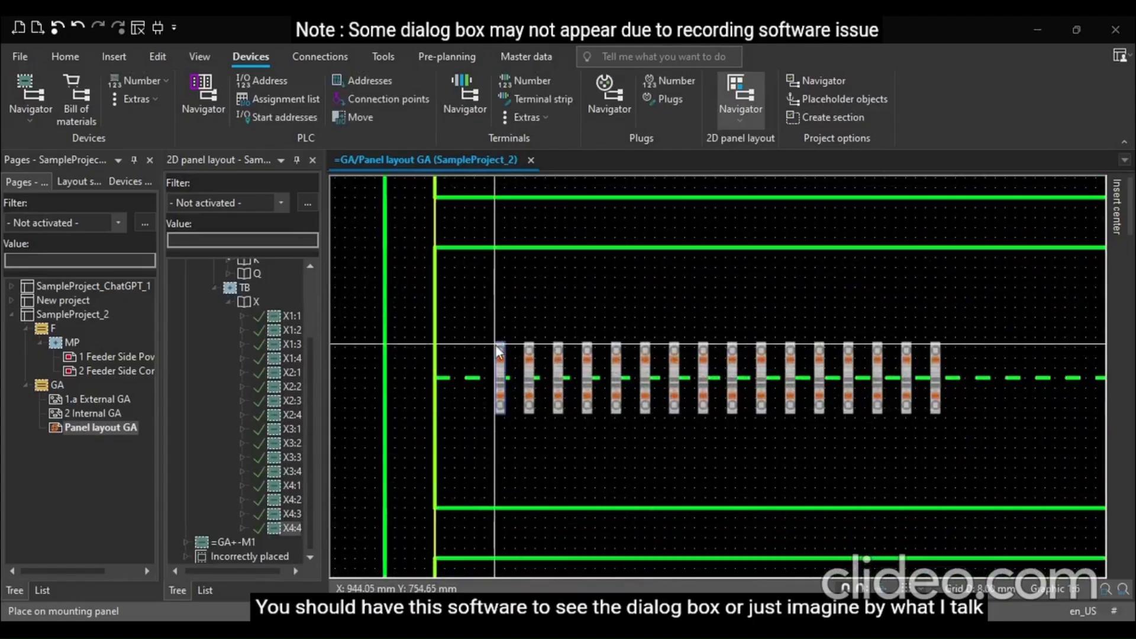
double_click(498, 351)
left_click(887, 23)
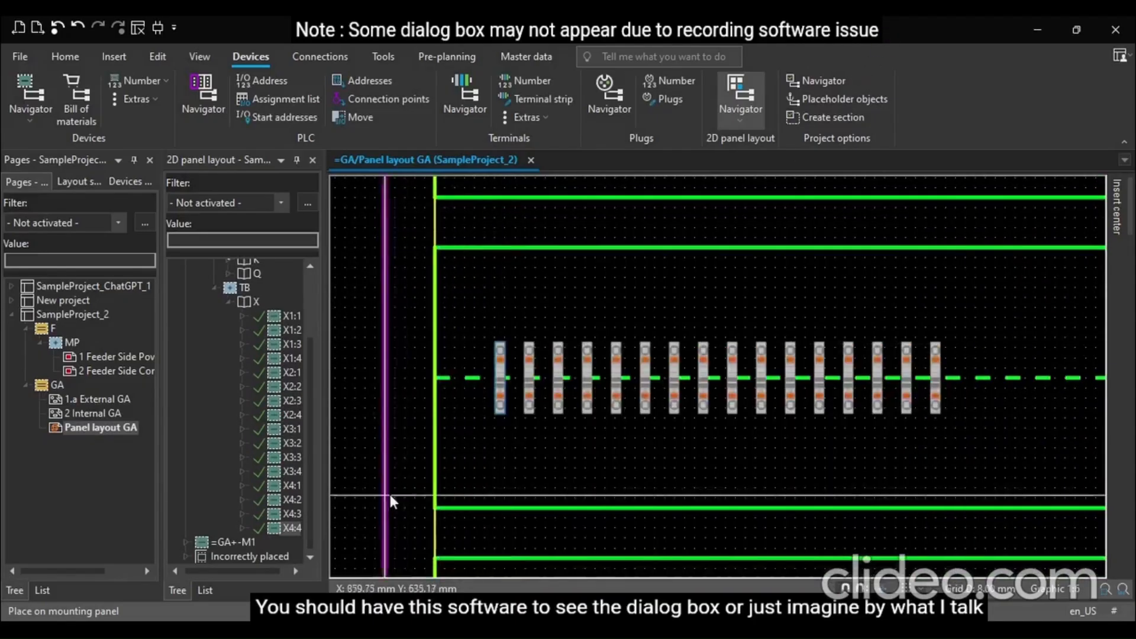
left_click(509, 465)
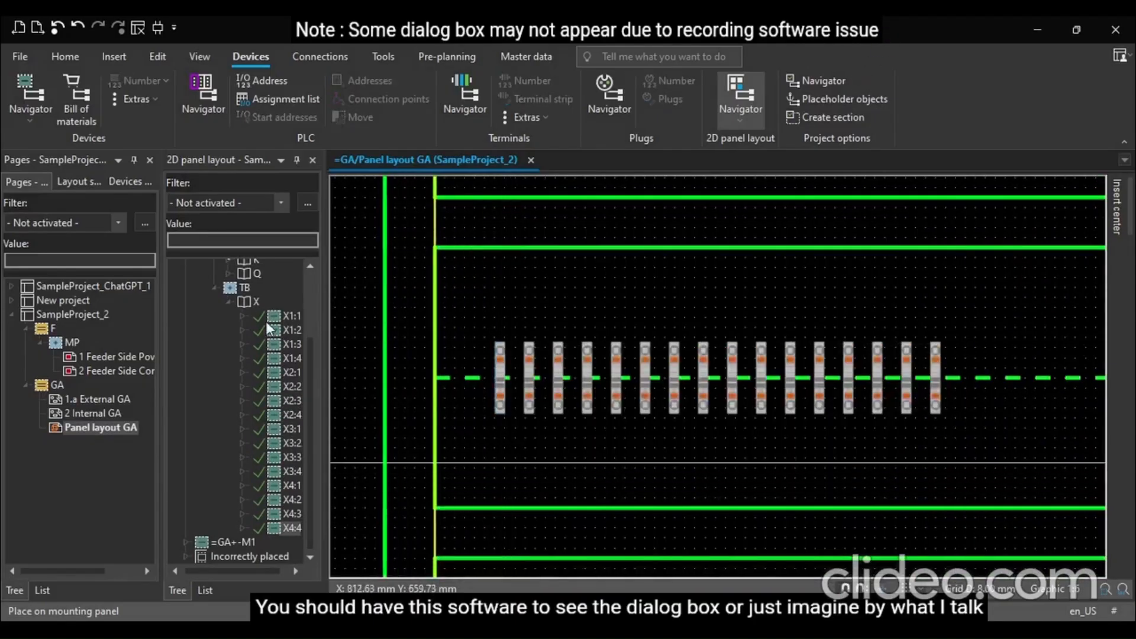
left_click(290, 317)
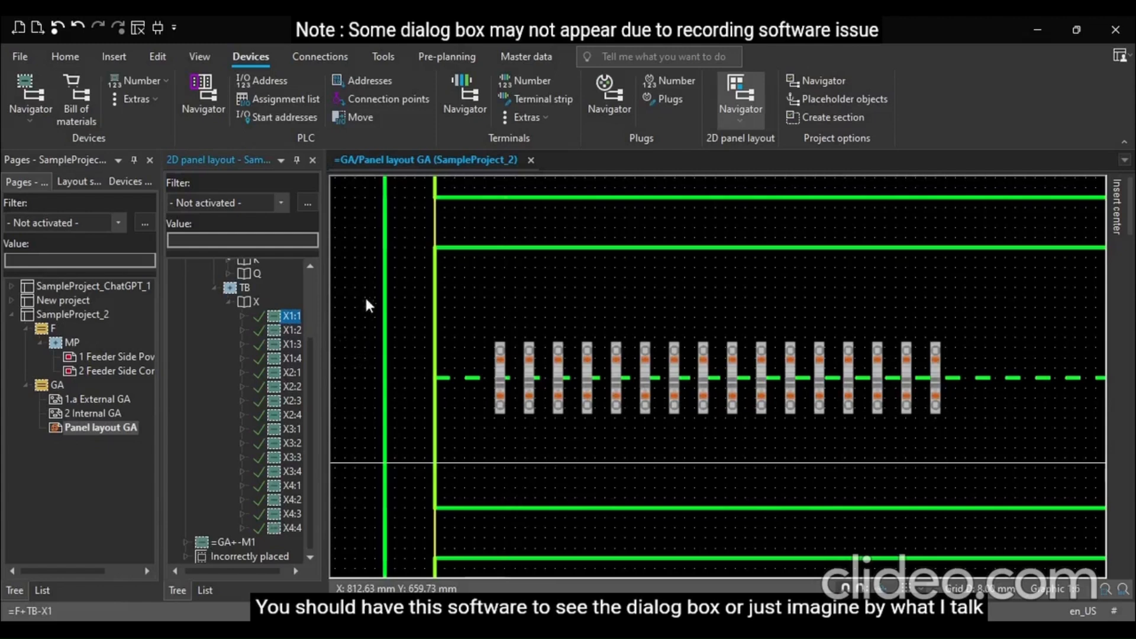
Open the placement and part settings for terminal X1:1 and strip X, cancelling each dialog
left_click(396, 279)
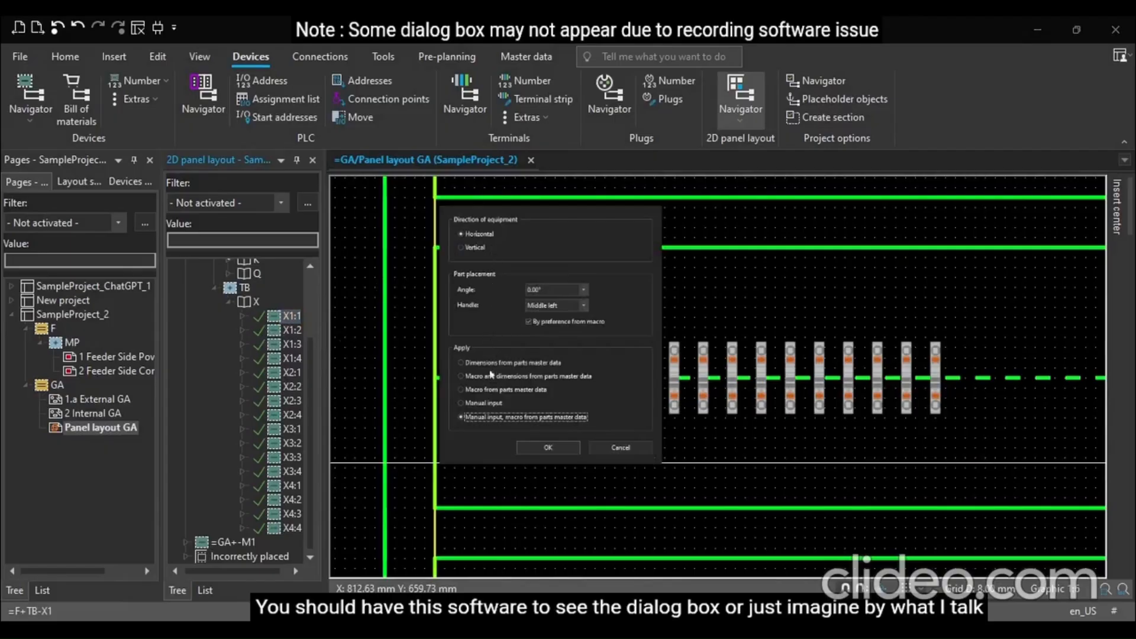
left_click(613, 448)
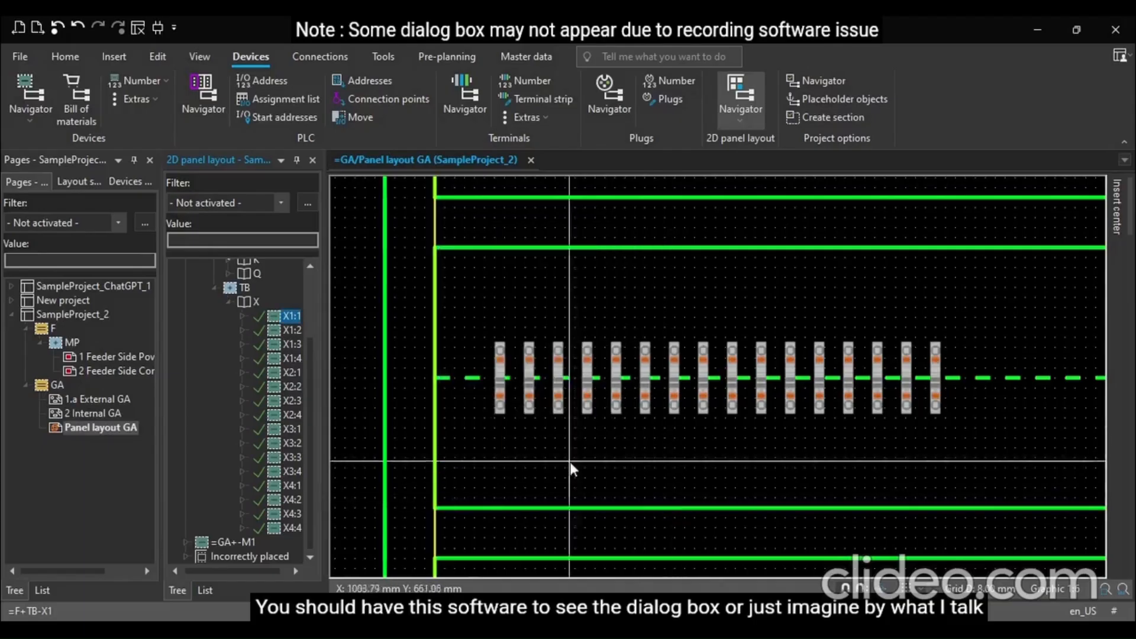
left_click(253, 302)
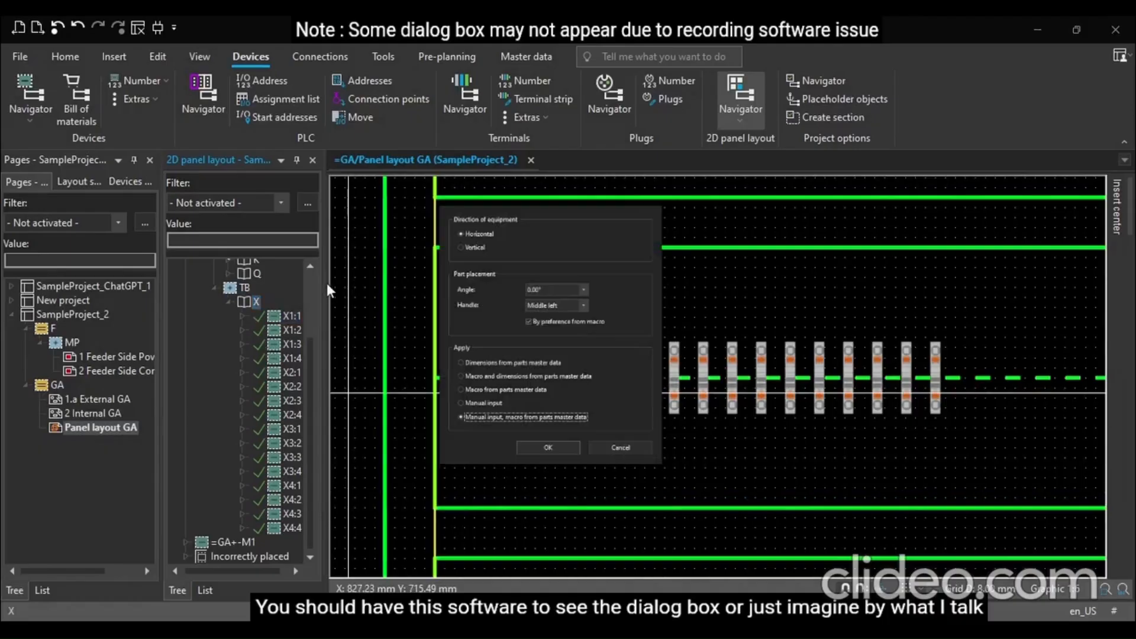
left_click(615, 448)
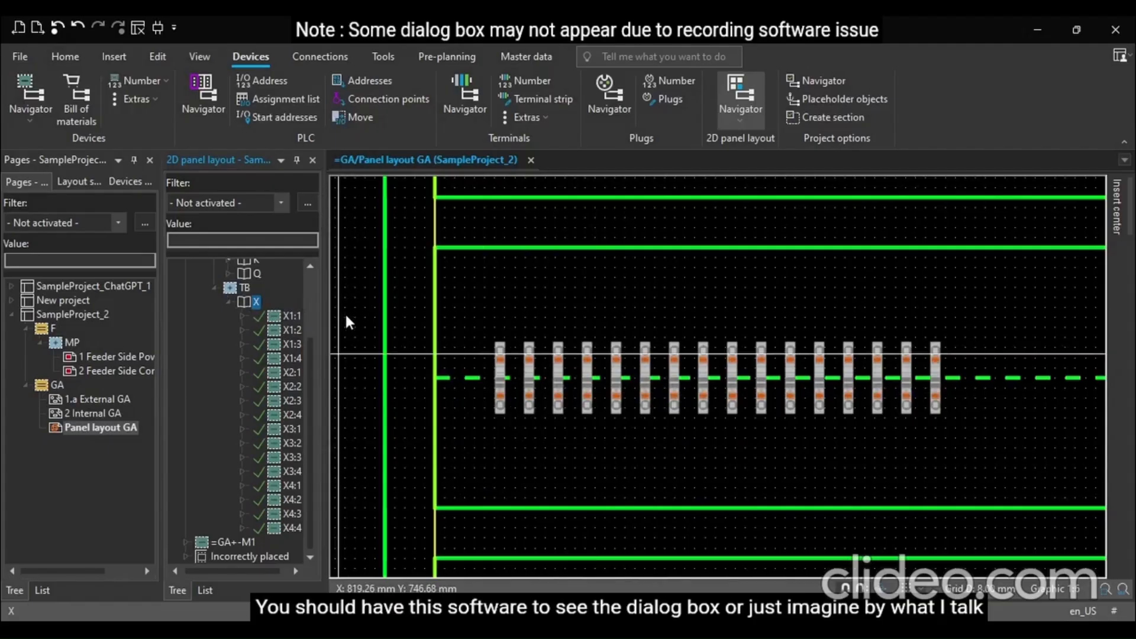
left_click(349, 349)
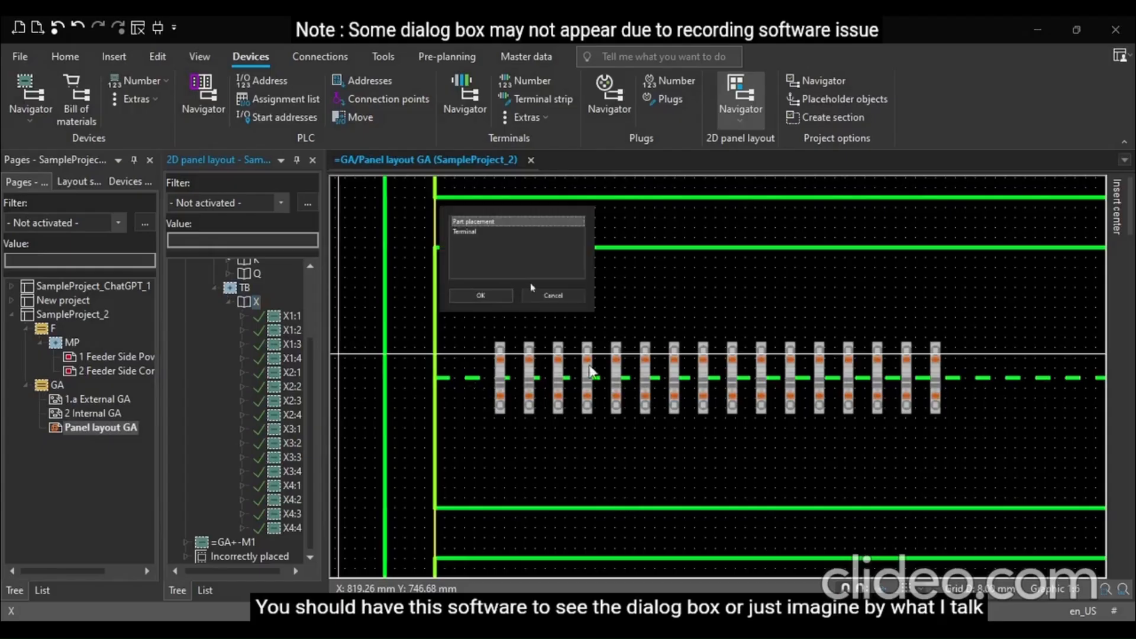
left_click(489, 297)
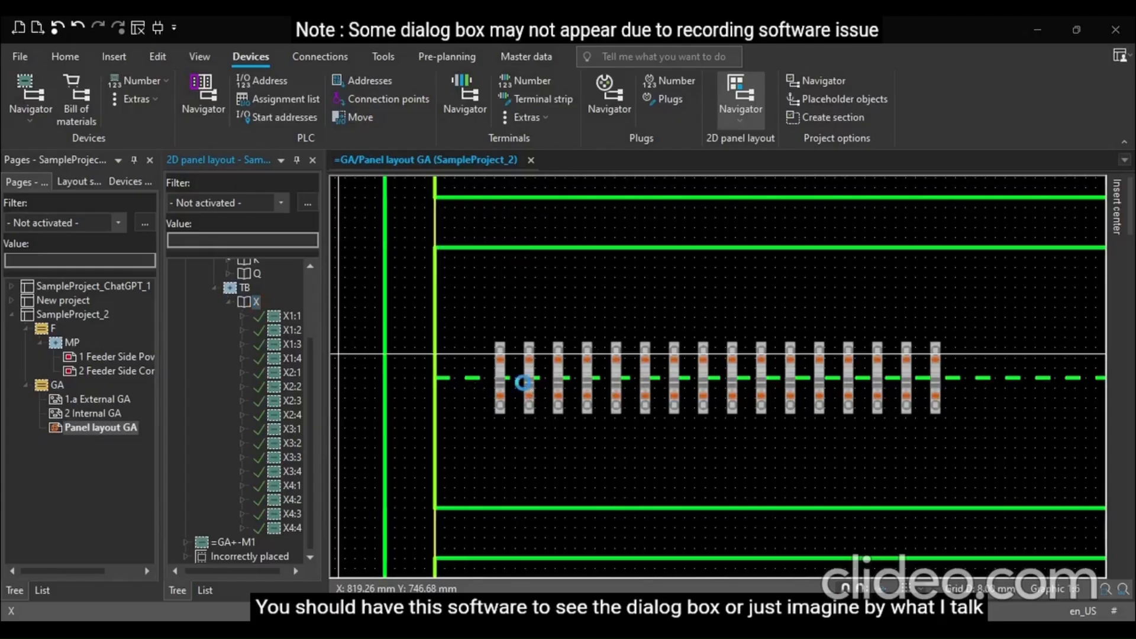
key("Escape")
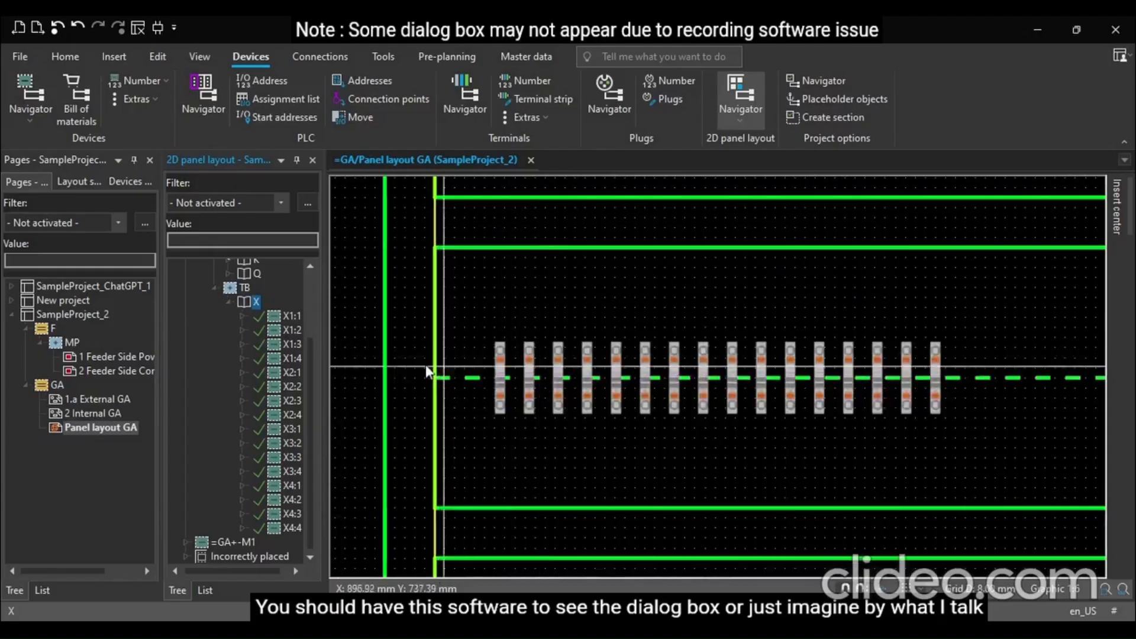
left_click(320, 345)
left_click(485, 235)
left_click(482, 296)
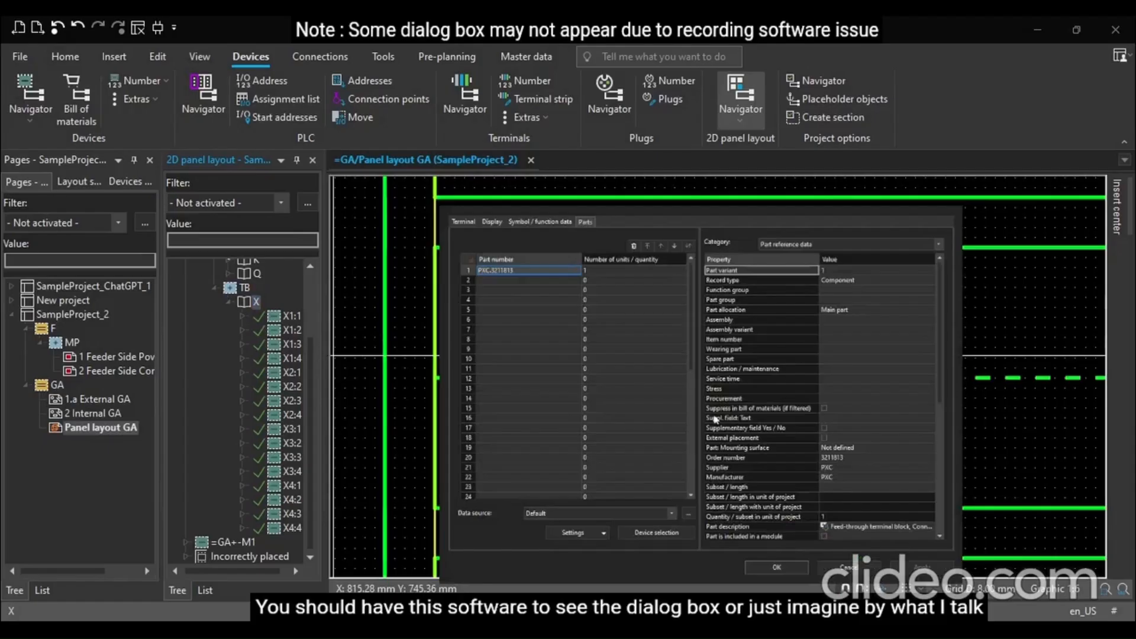
key("Escape")
left_click(534, 455)
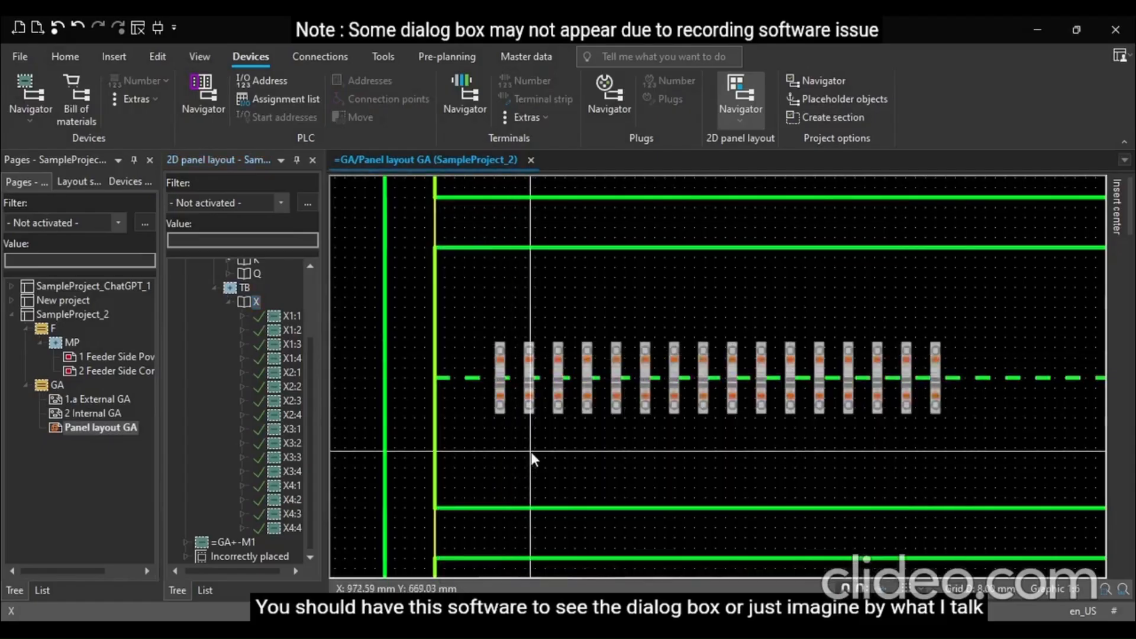
Select the whole row of placed terminals on the lower rail and delete it
scroll(466, 455, "down", 1)
scroll(466, 455, "down", 1)
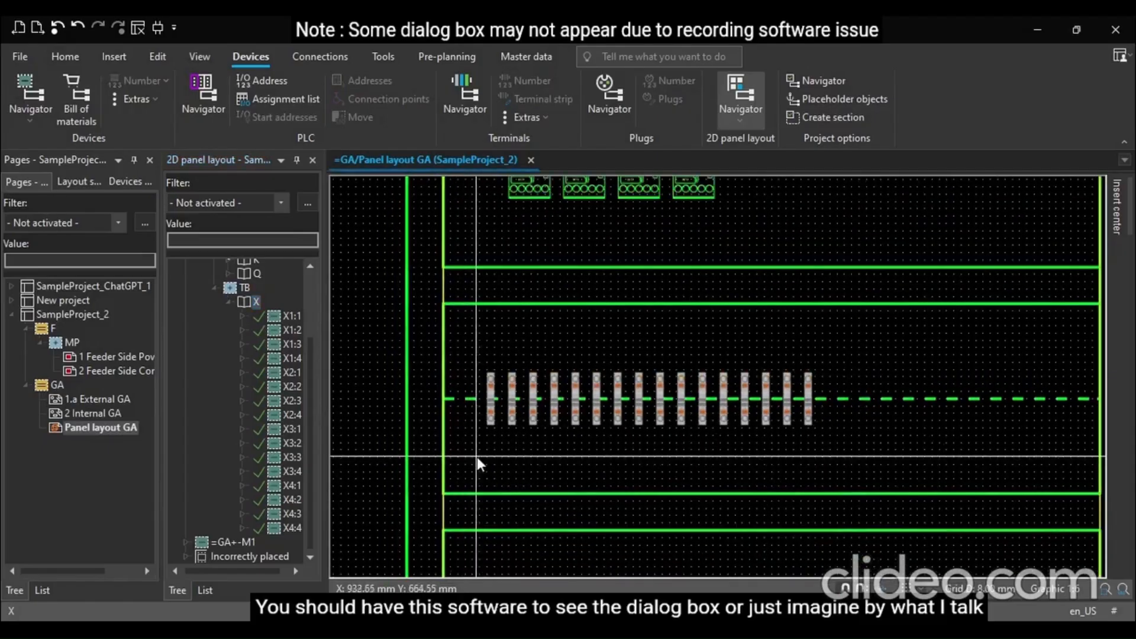
left_click_drag(476, 457, 876, 357)
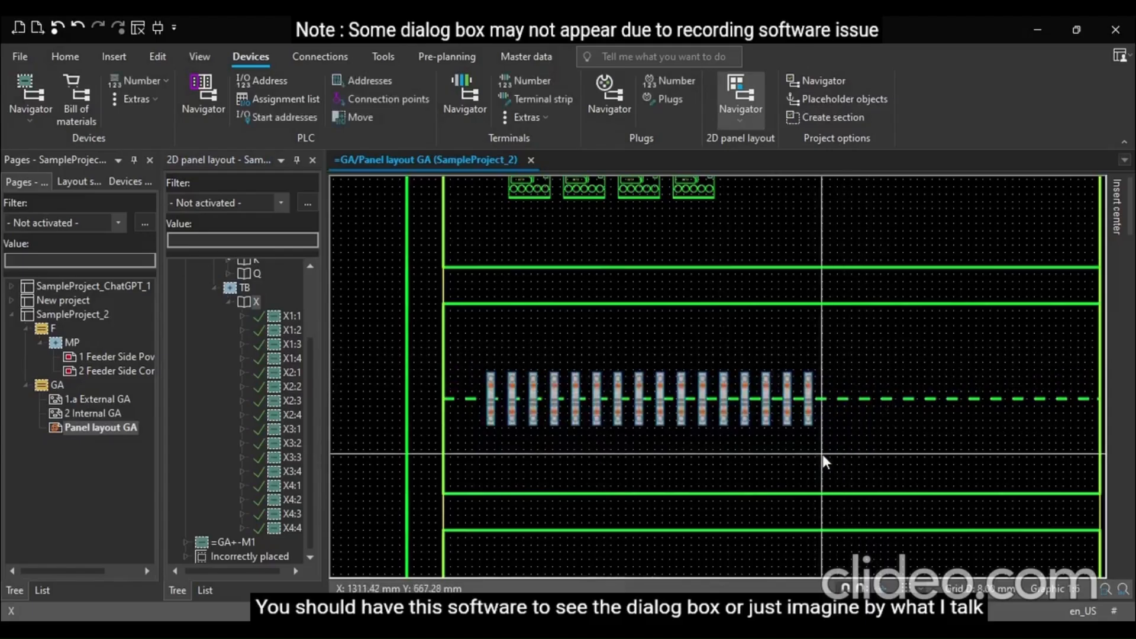
key("Delete")
Select terminals X1:1 to X4:4 and place the first row on the lower rail with 10 mm horizontal and vertical distances
left_click(288, 316)
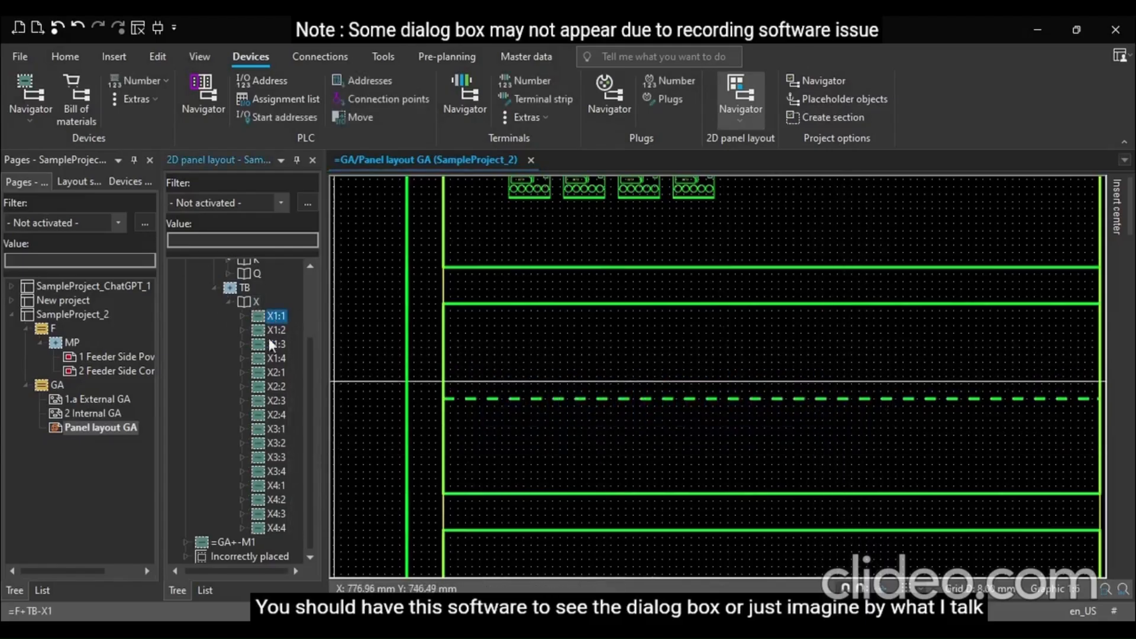
left_click(265, 526, "shift")
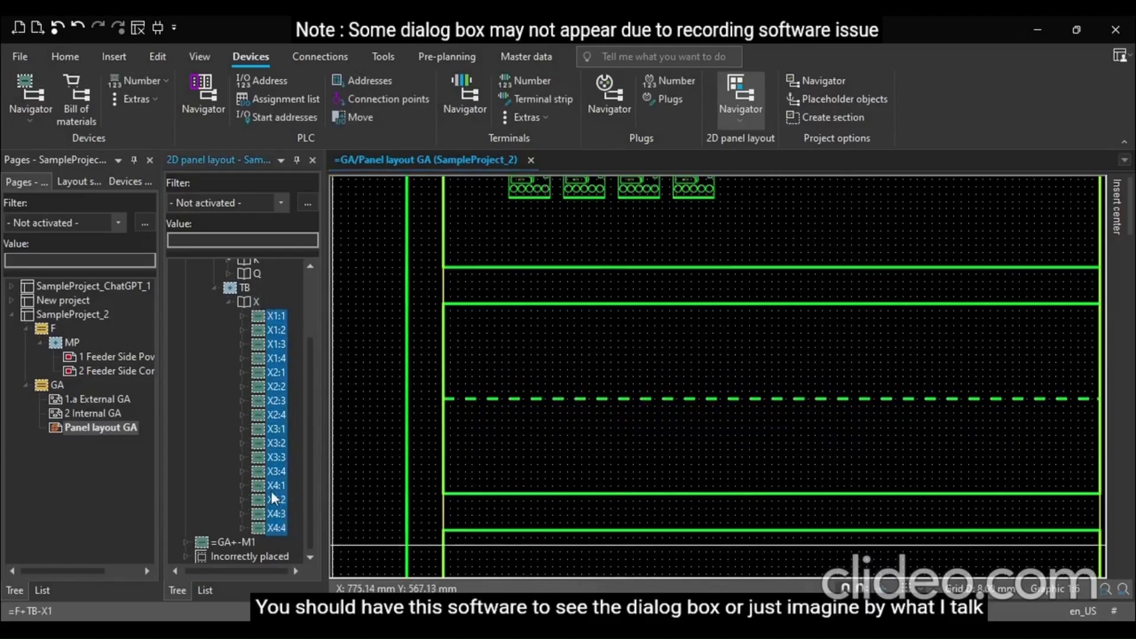
left_click_drag(265, 470, 581, 395)
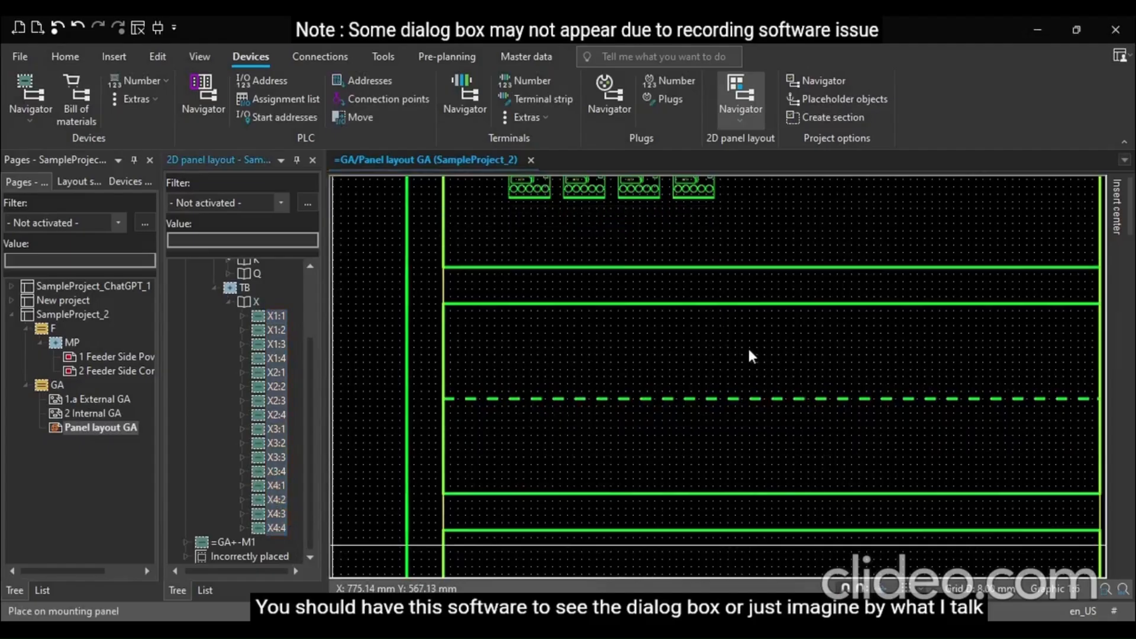
left_click(585, 437)
left_click(524, 294)
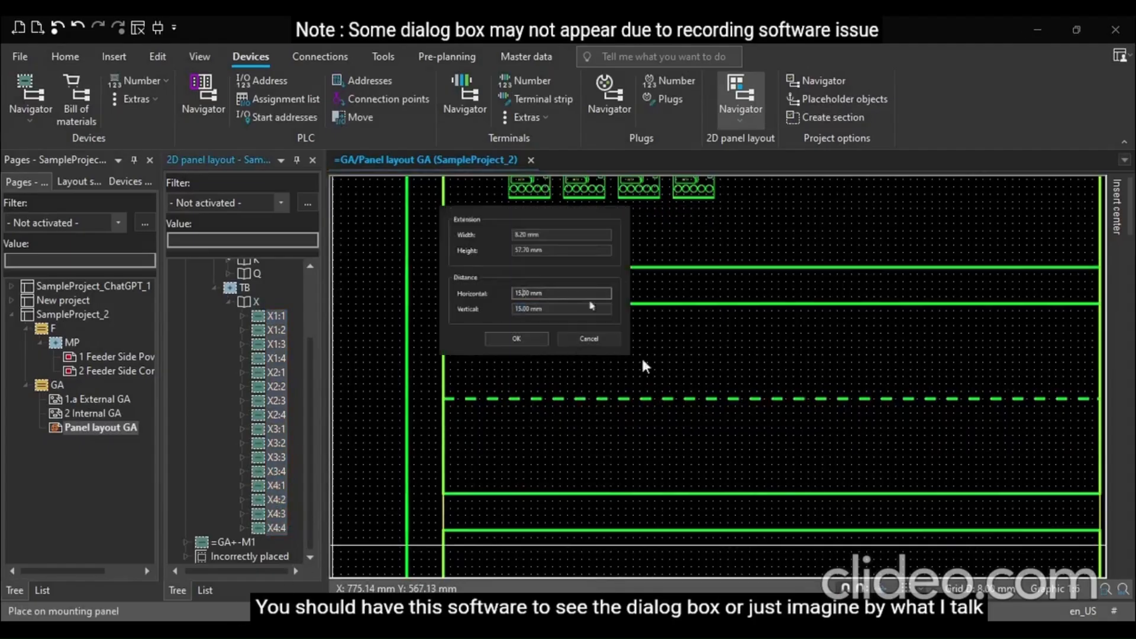
left_click_drag(569, 293, 384, 343)
type("10")
left_click(556, 309)
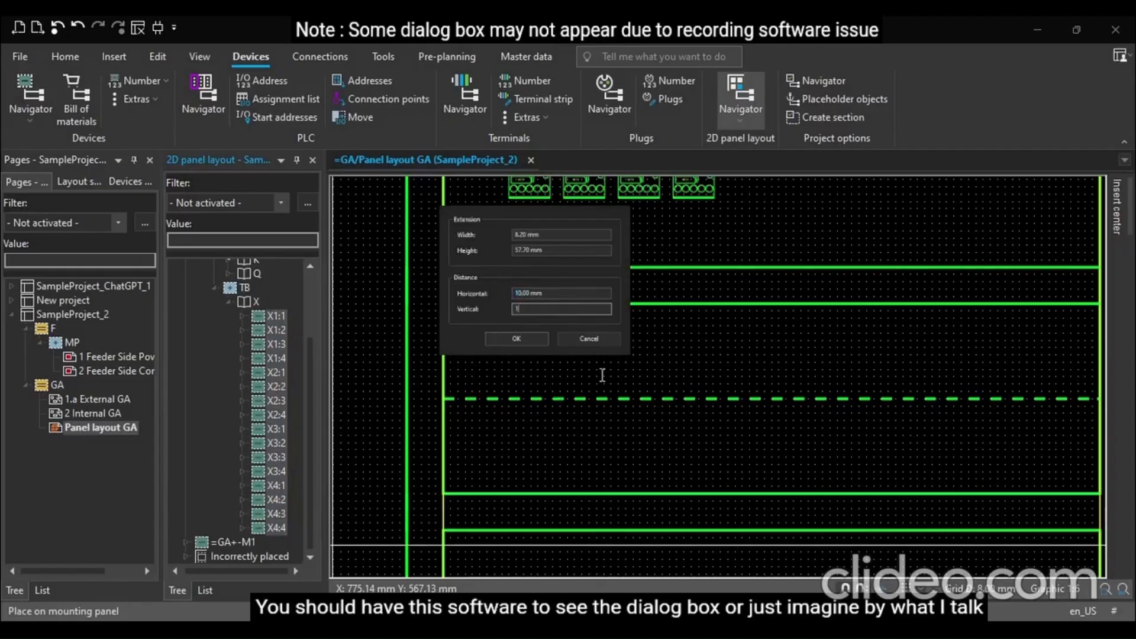
type("10")
key("Return")
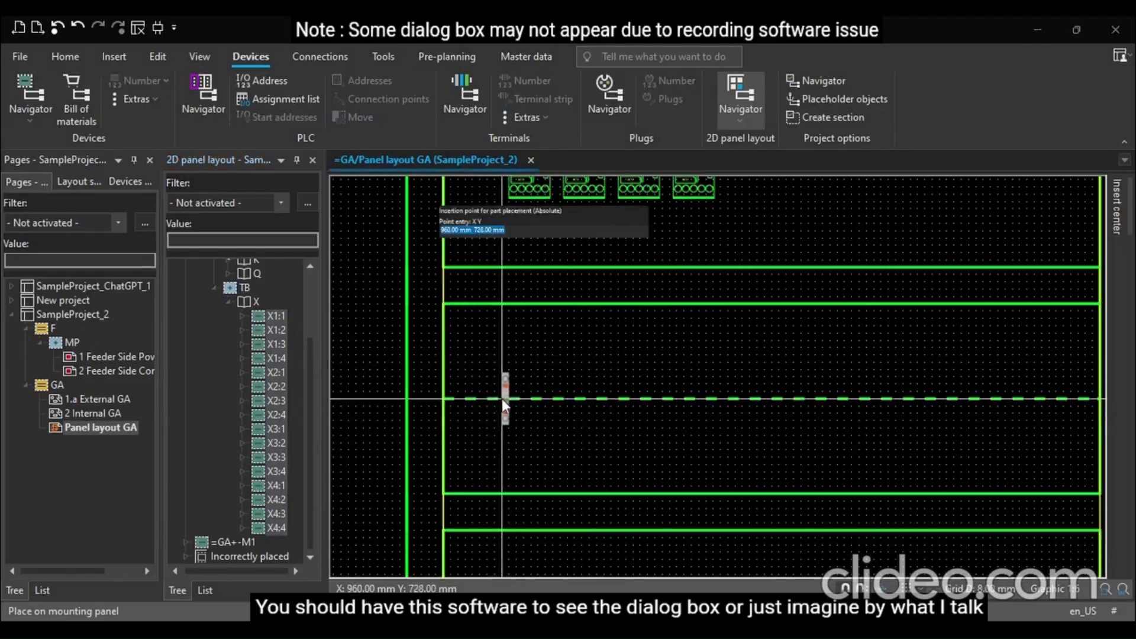
left_click(502, 398)
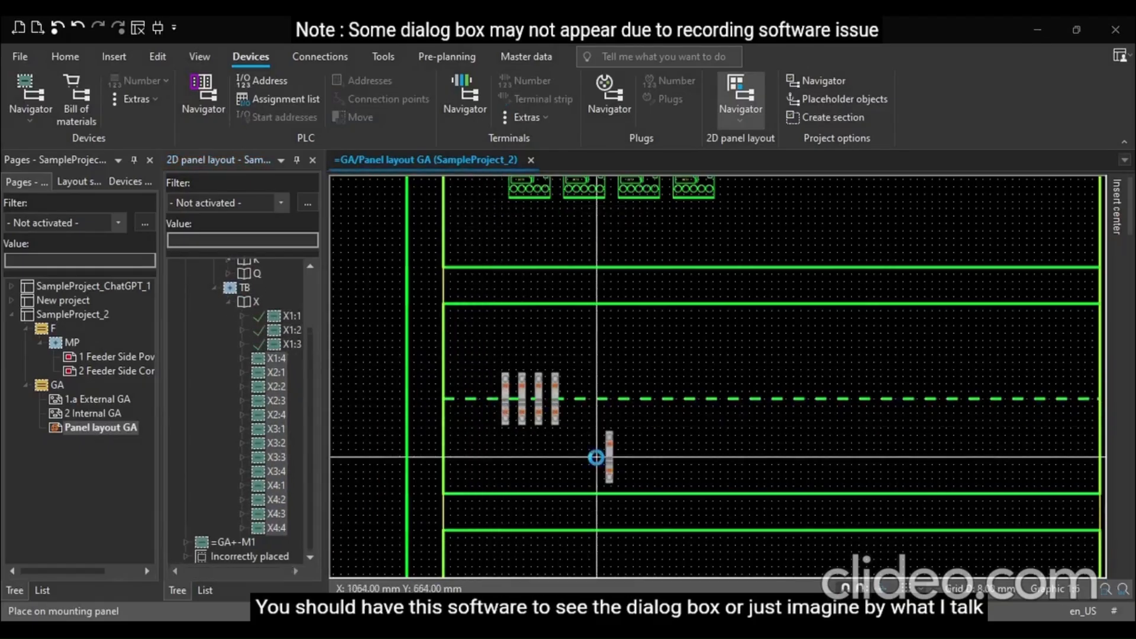
Continue the row with the X2, X3 and X4 terminals, declining to place whole strips
left_click(704, 238)
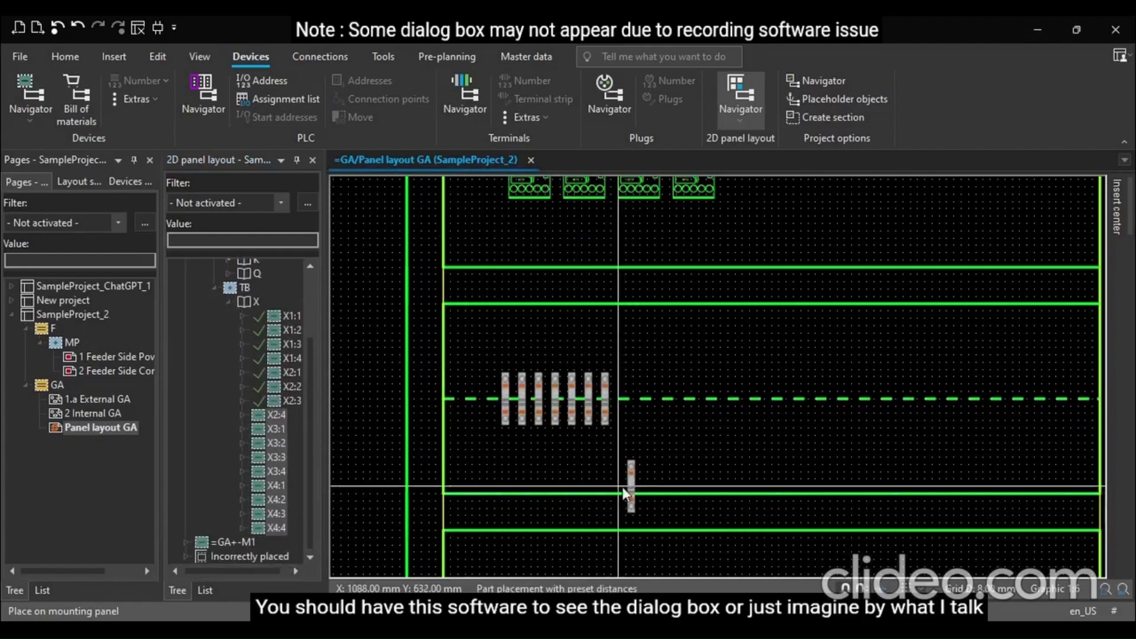
left_click(704, 237)
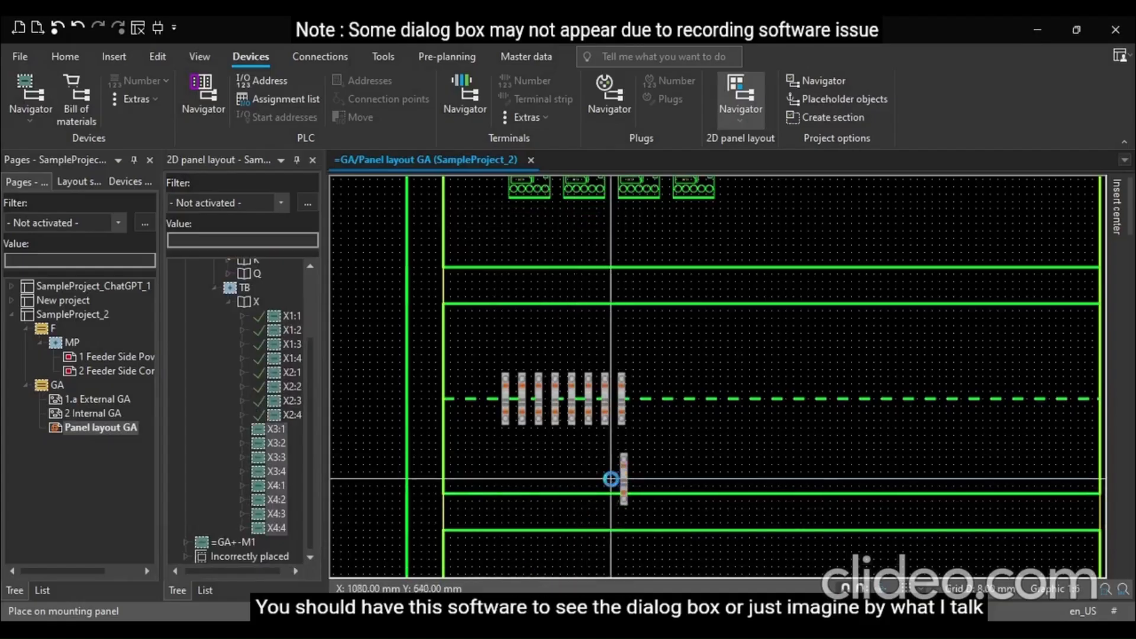
left_click(611, 479)
left_click(611, 479)
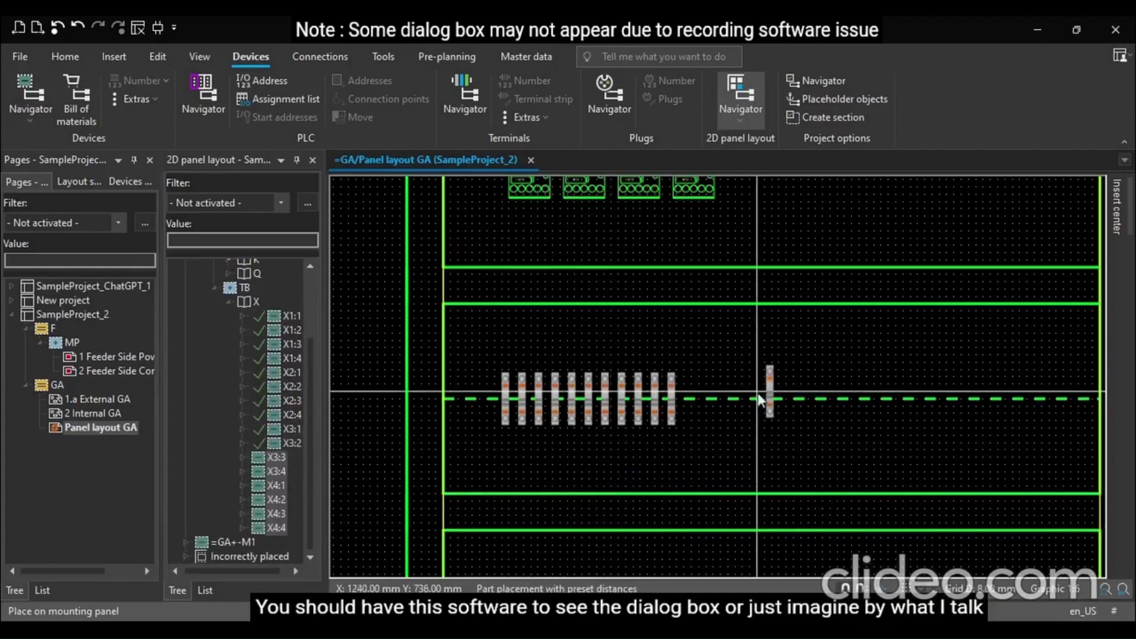
left_click(691, 465)
left_click(627, 488)
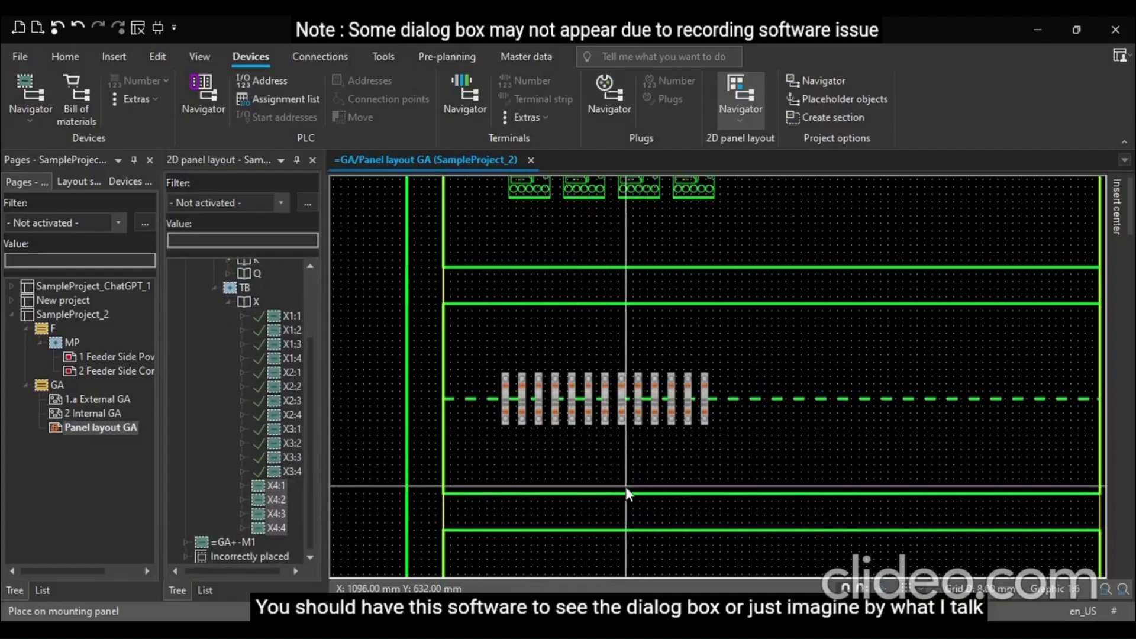
left_click(626, 488)
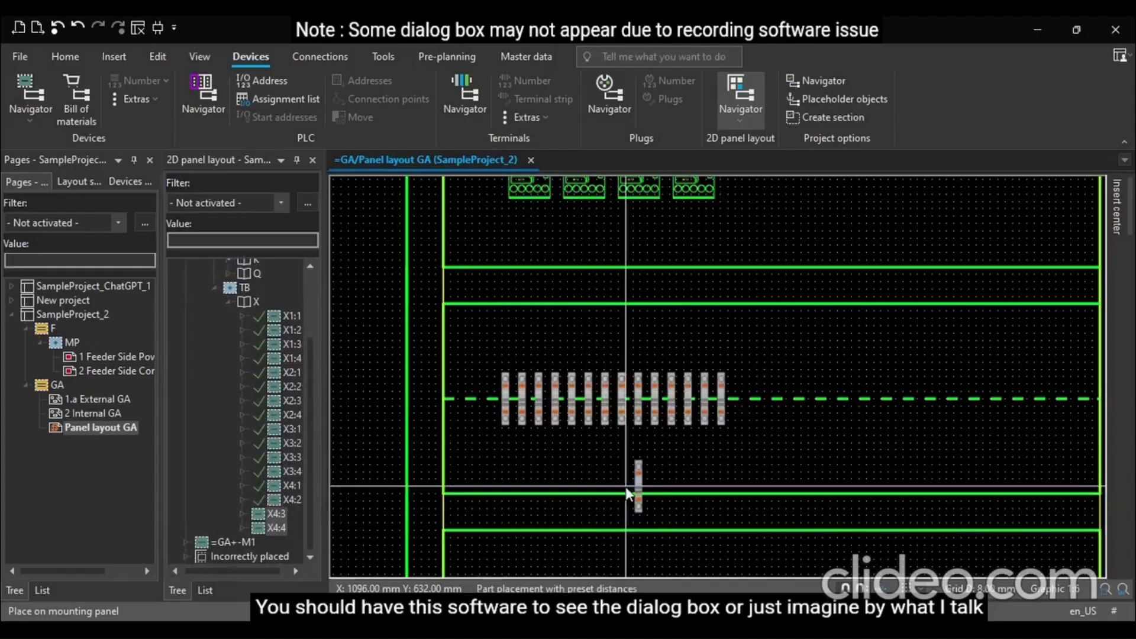
left_click(705, 471)
left_click(779, 436)
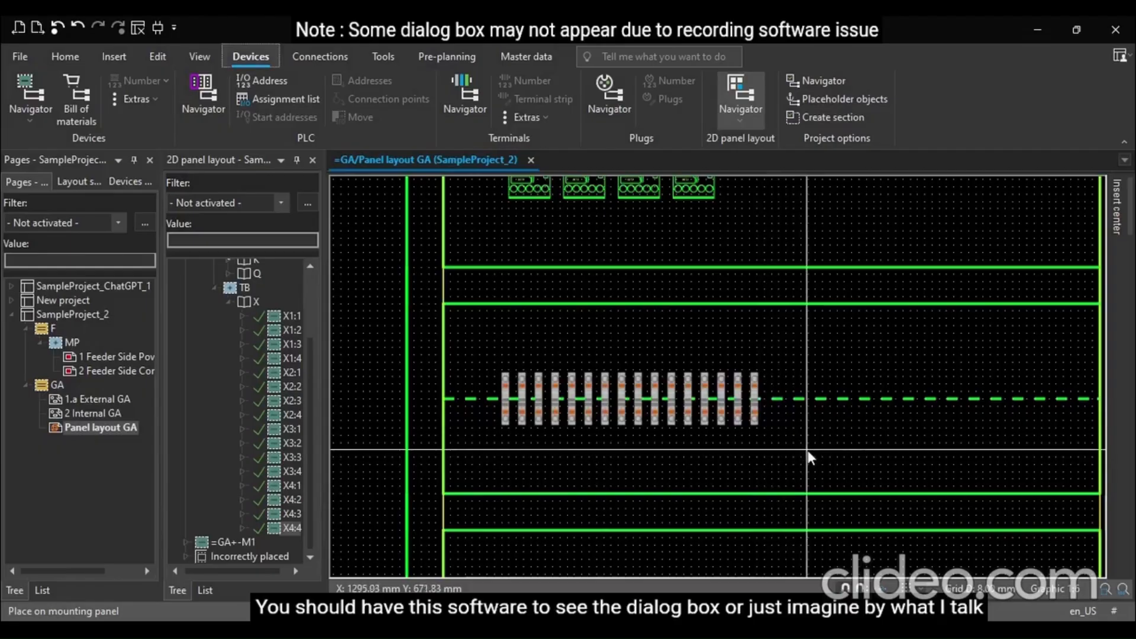
scroll(806, 456, "down", 3)
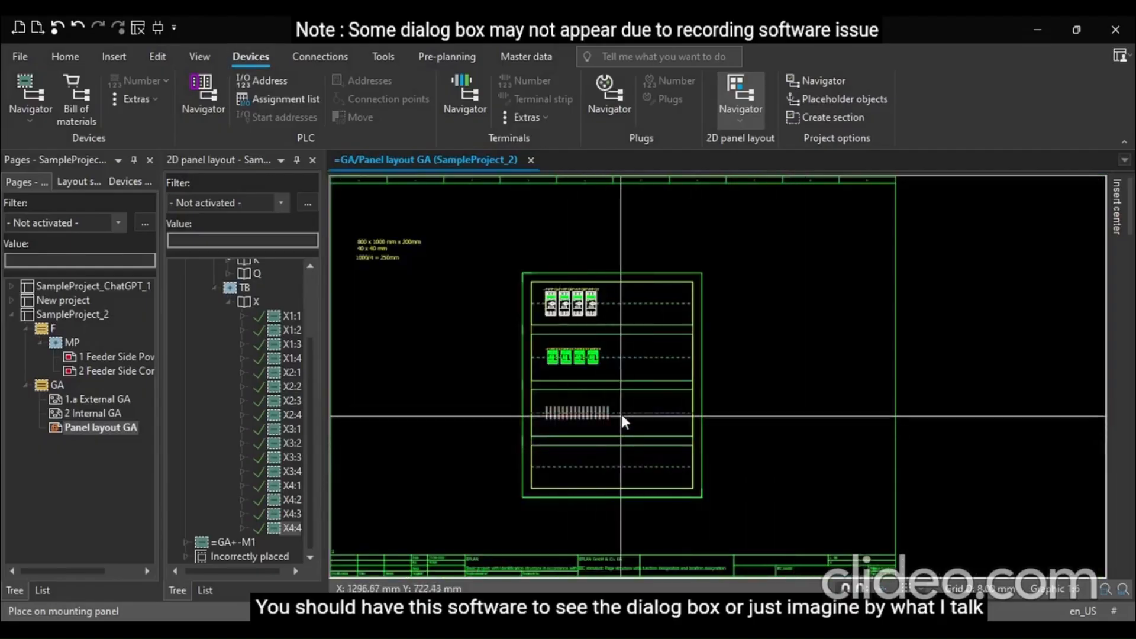
scroll(621, 415, "up", 2)
scroll(623, 409, "up", 1)
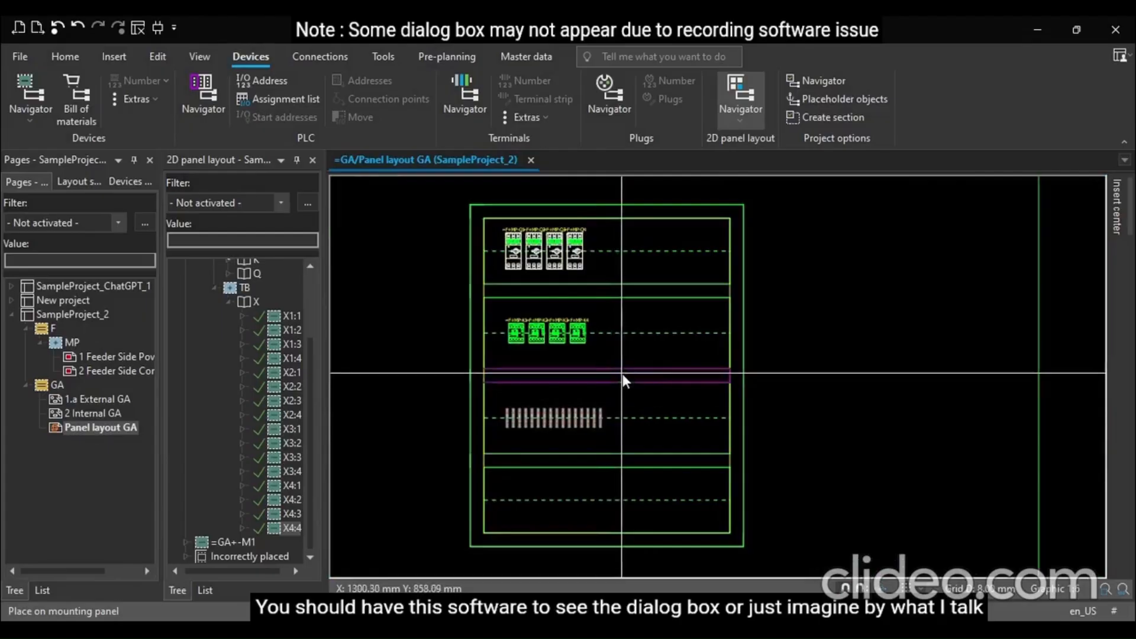
Insert the text '40 x 40 mm' on the duct above the breaker rail and set its font size to 10 mm
scroll(584, 268, "up", 2)
scroll(584, 267, "up", 1)
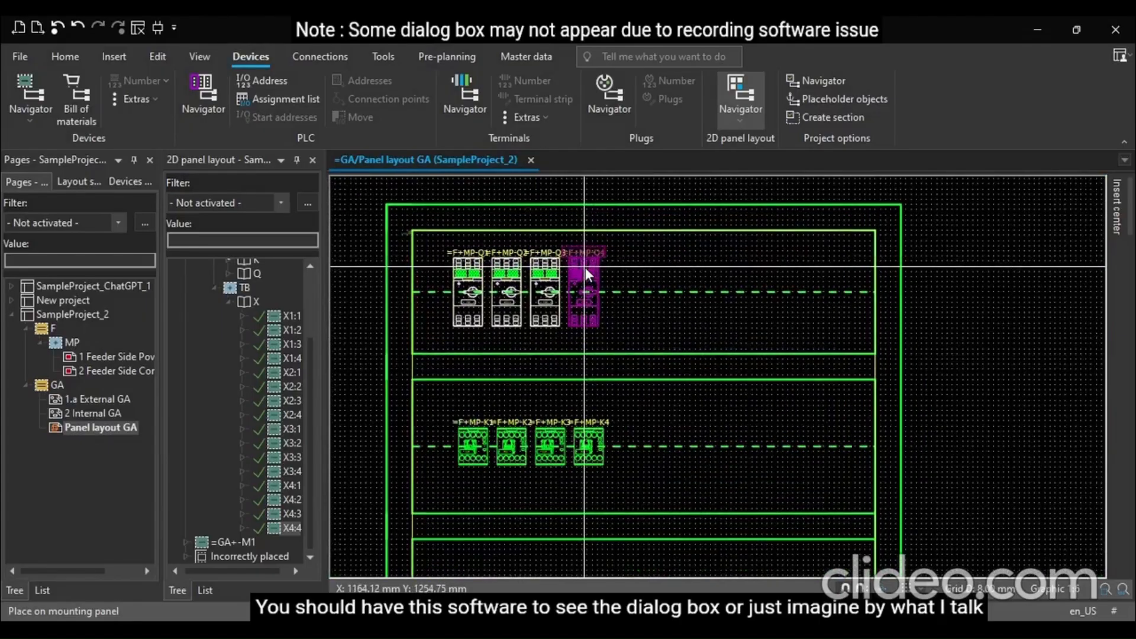
scroll(584, 267, "down", 3)
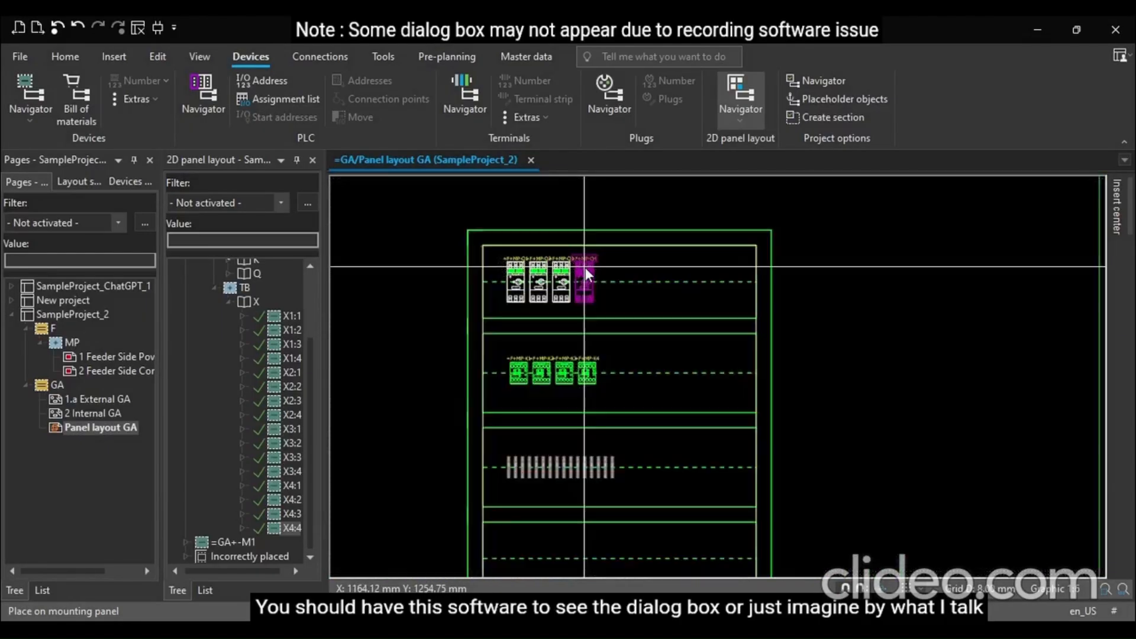
left_click(585, 267)
scroll(503, 276, "up", 1)
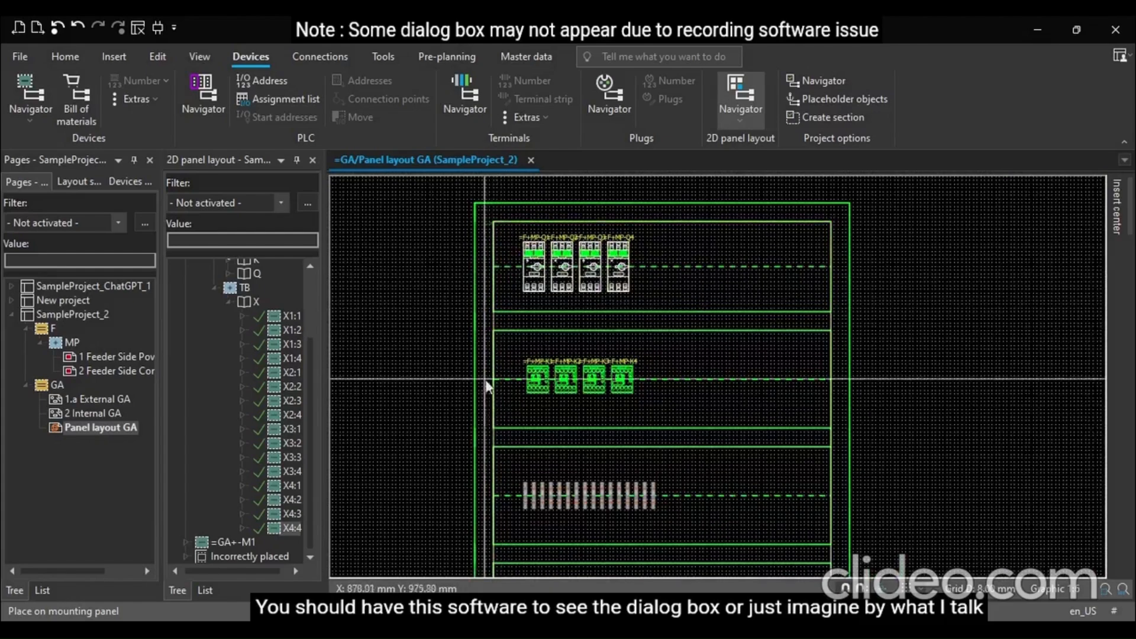
scroll(604, 239, "up", 3)
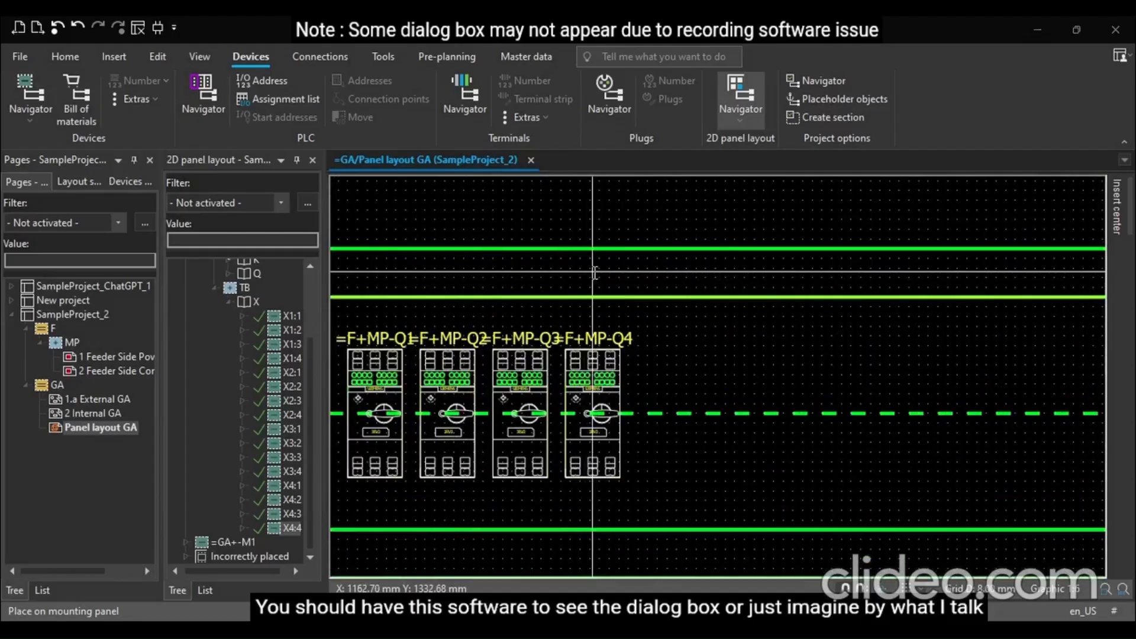
type("t4")
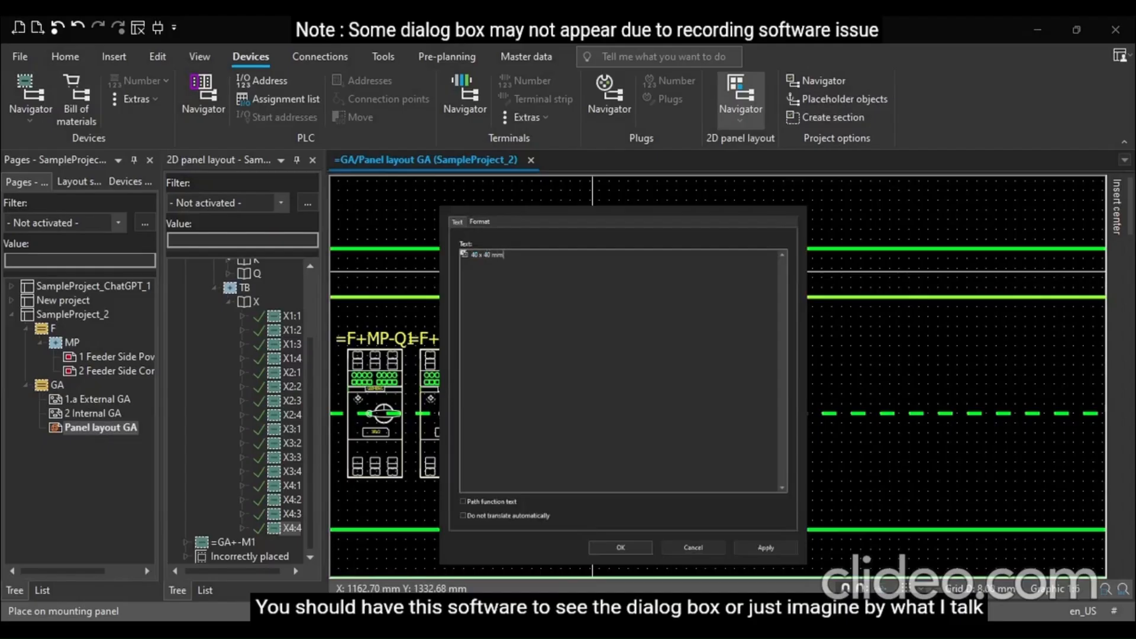
key("Return")
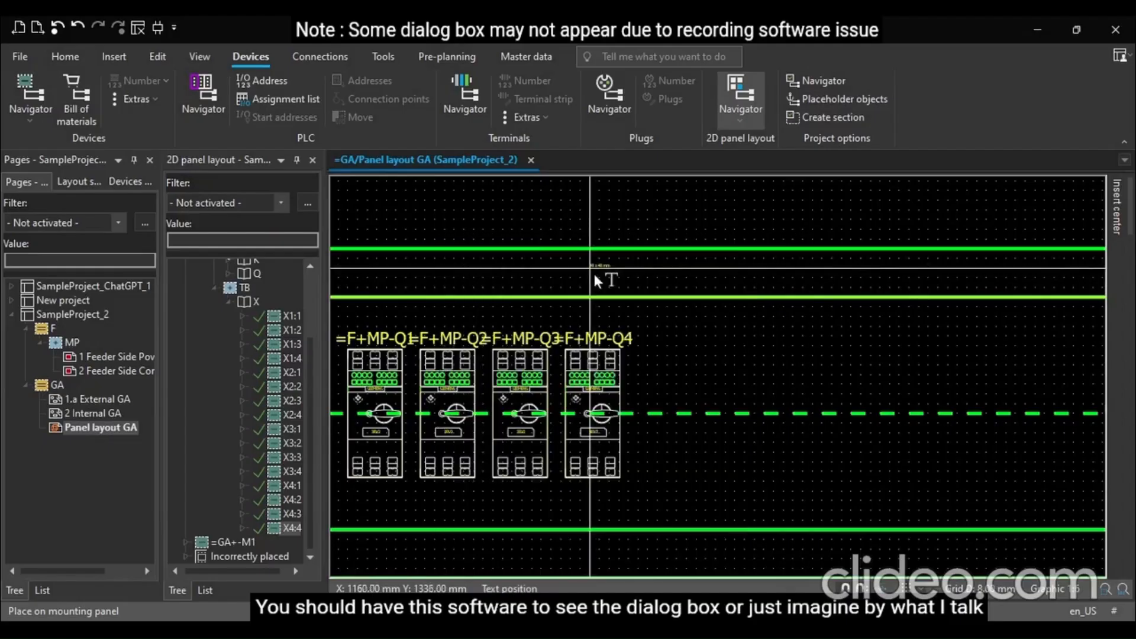
left_click(633, 273)
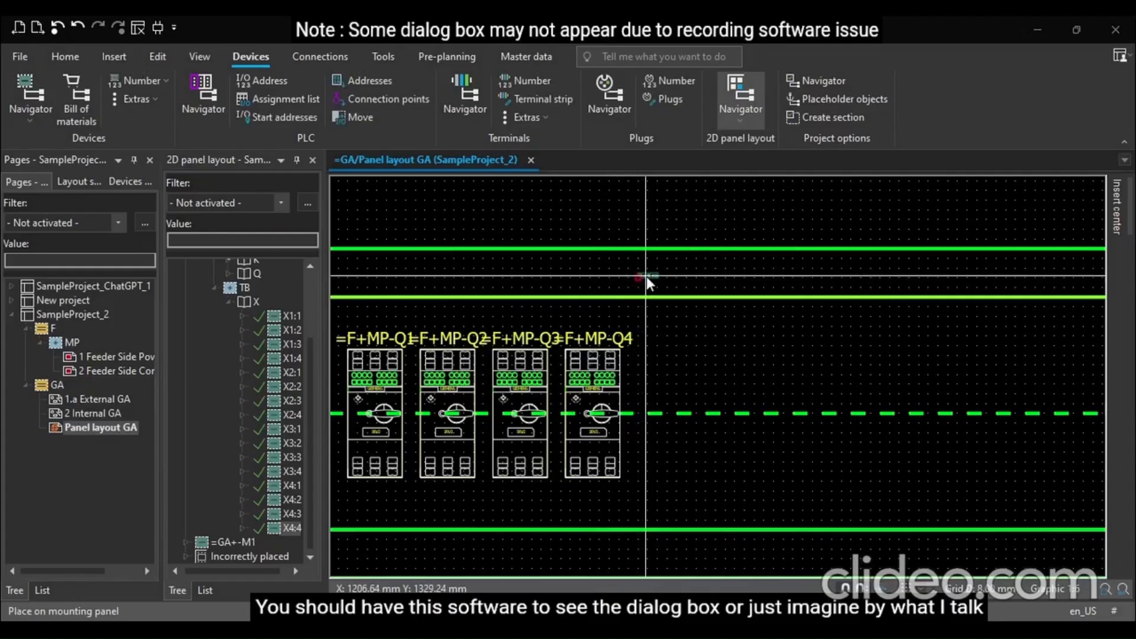
left_click(481, 222)
left_click(664, 265)
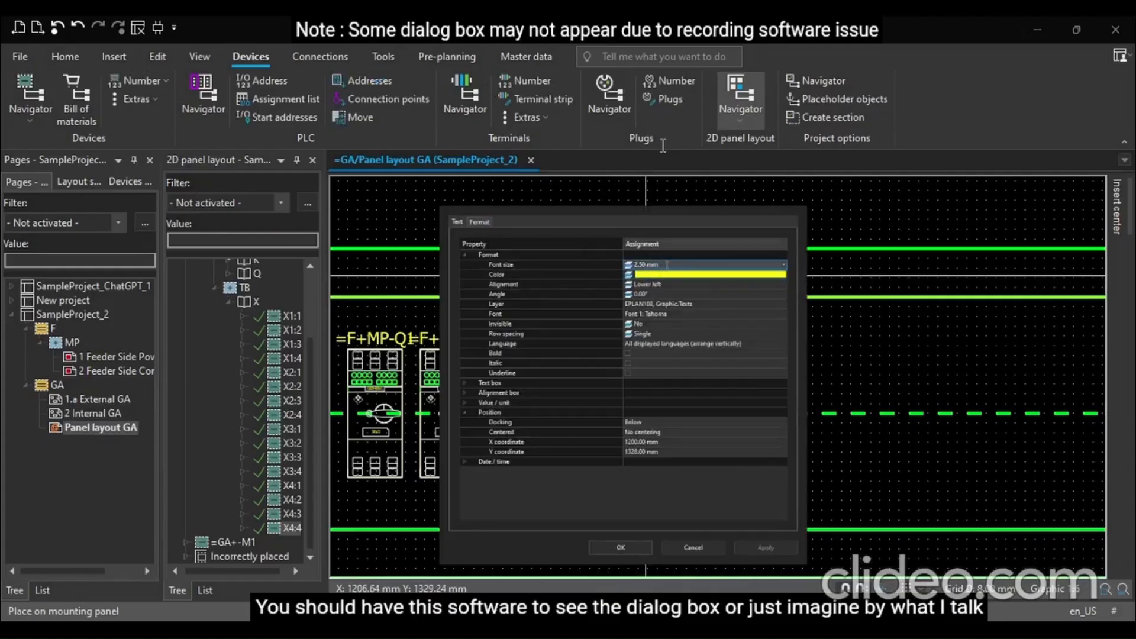
type("10")
key("Return")
key("Return")
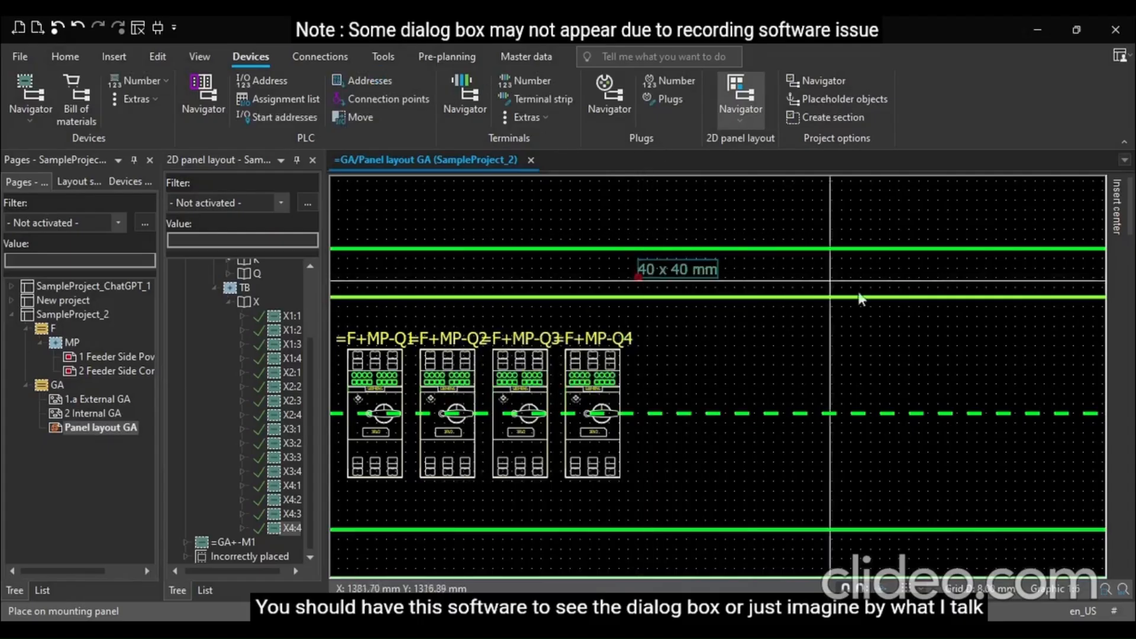
Copy the '40 x 40 mm' label onto the ducts below the breaker rail and below the contactor rail
left_click(769, 379)
scroll(722, 403, "down", 2)
scroll(721, 405, "down", 4)
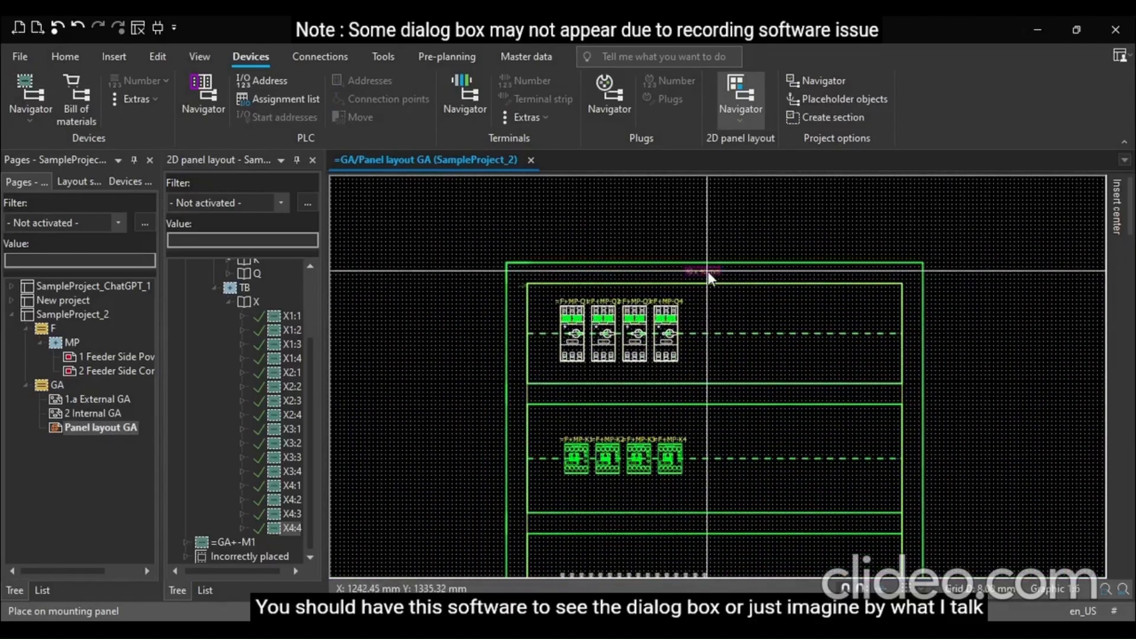
left_click_drag(707, 271, 705, 392)
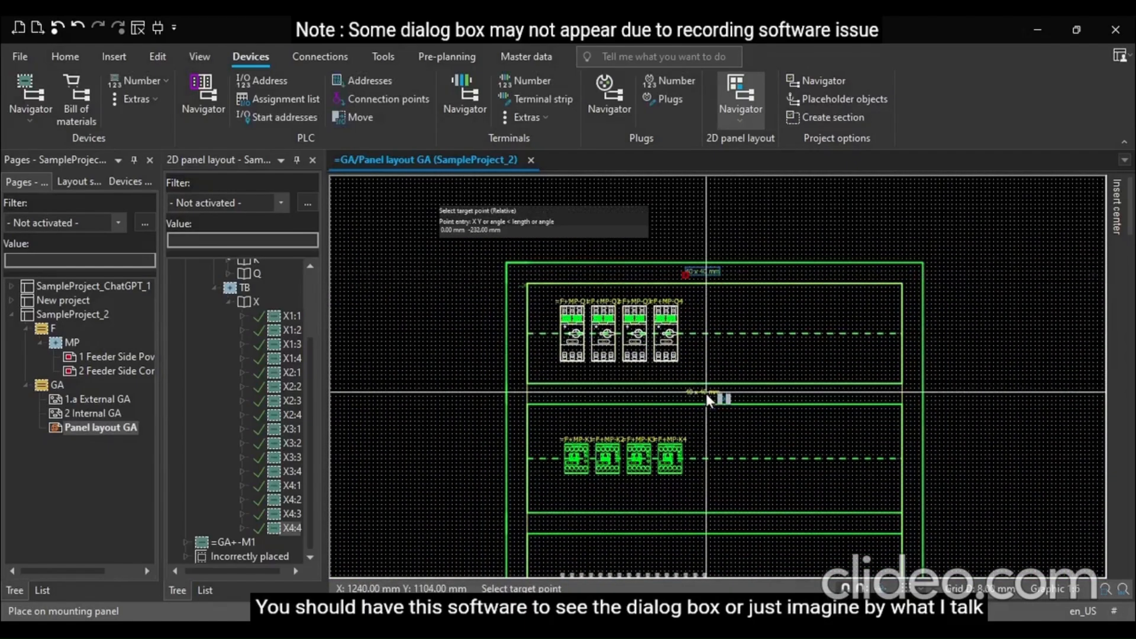
left_click(705, 393)
scroll(691, 352, "down", 2)
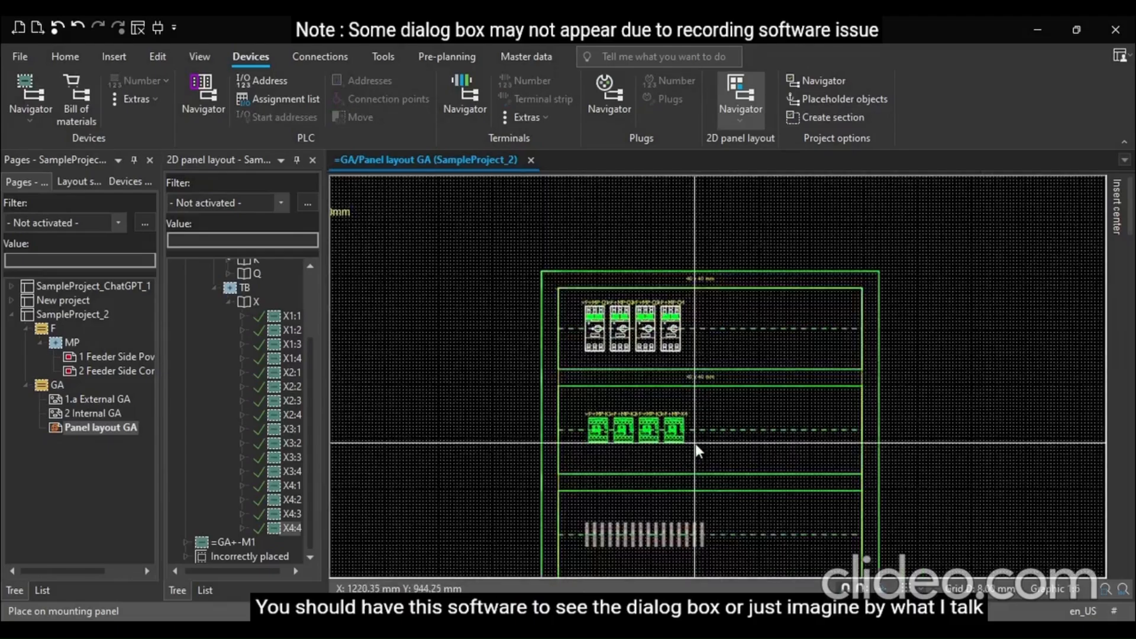
scroll(695, 442, "up", 2)
left_click_drag(700, 363, 708, 495)
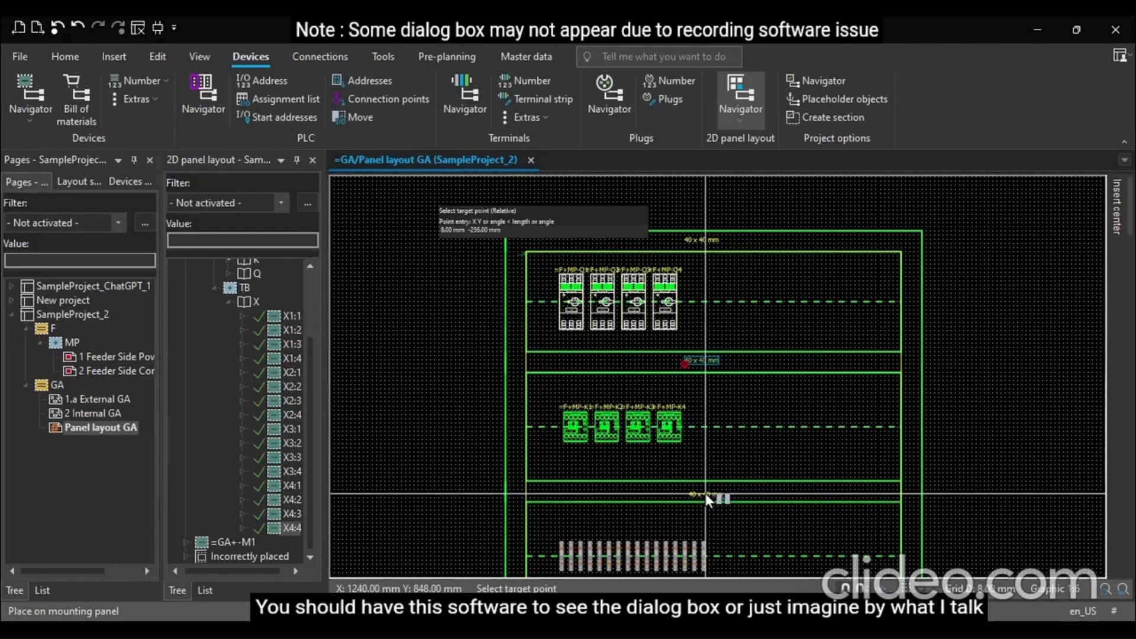
left_click(705, 493)
Copy the '40 x 40 mm' label onto the duct below the terminal rail
scroll(655, 350, "down", 2)
scroll(705, 473, "up", 3)
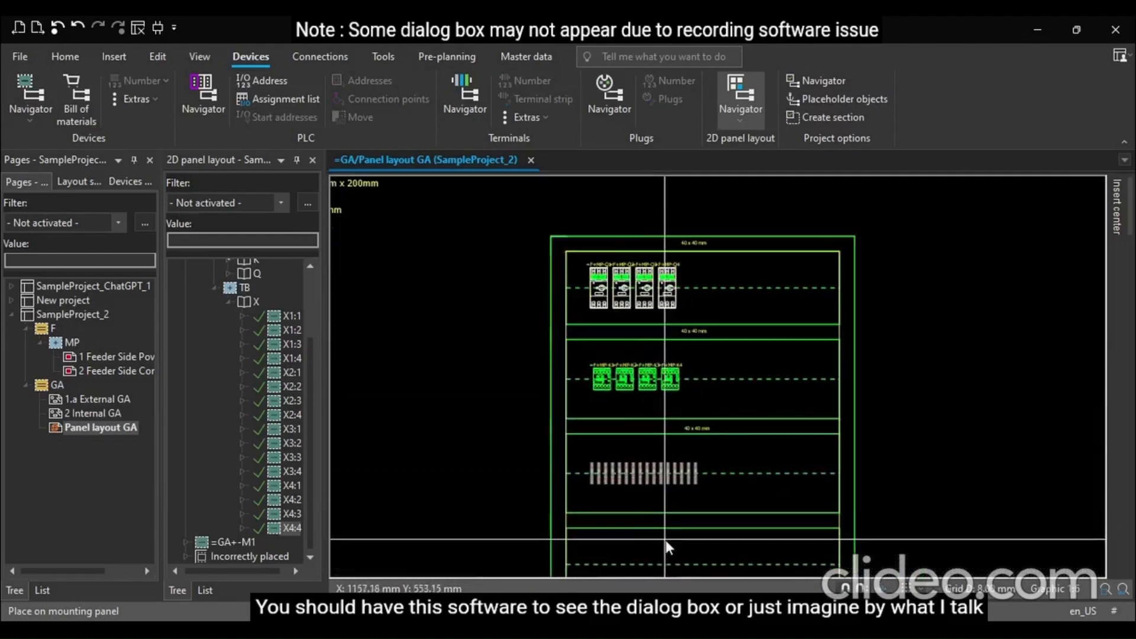
left_click_drag(718, 367, 711, 508)
left_click(711, 509)
scroll(668, 498, "down", 3)
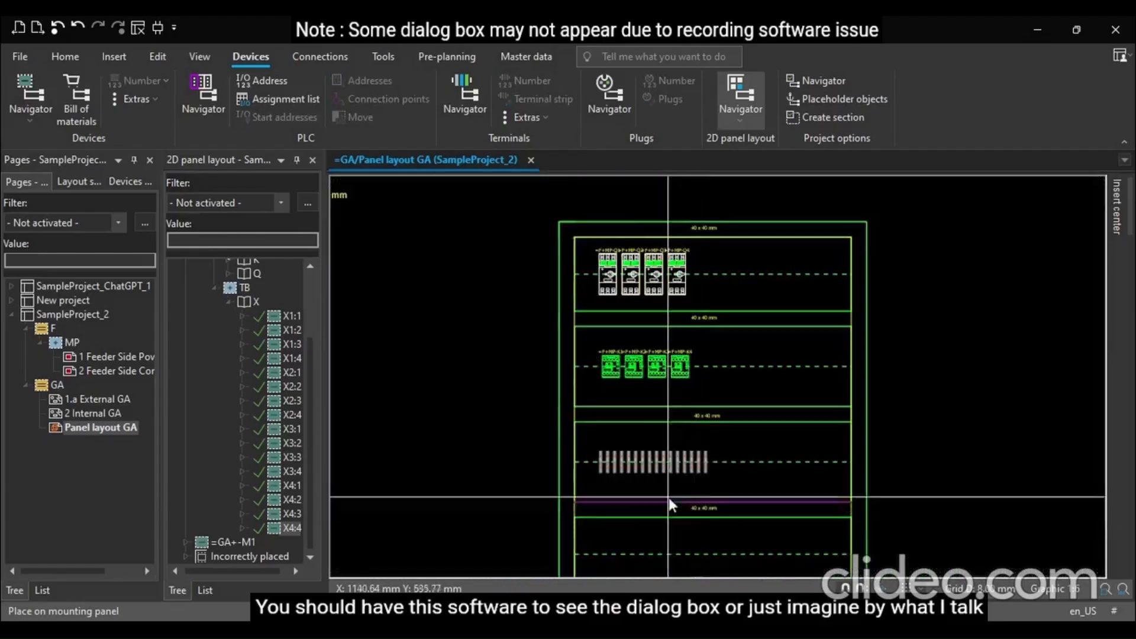
Copy the top '40 x 40 mm' label beside the left vertical duct and rotate it to run vertically
left_click(701, 227)
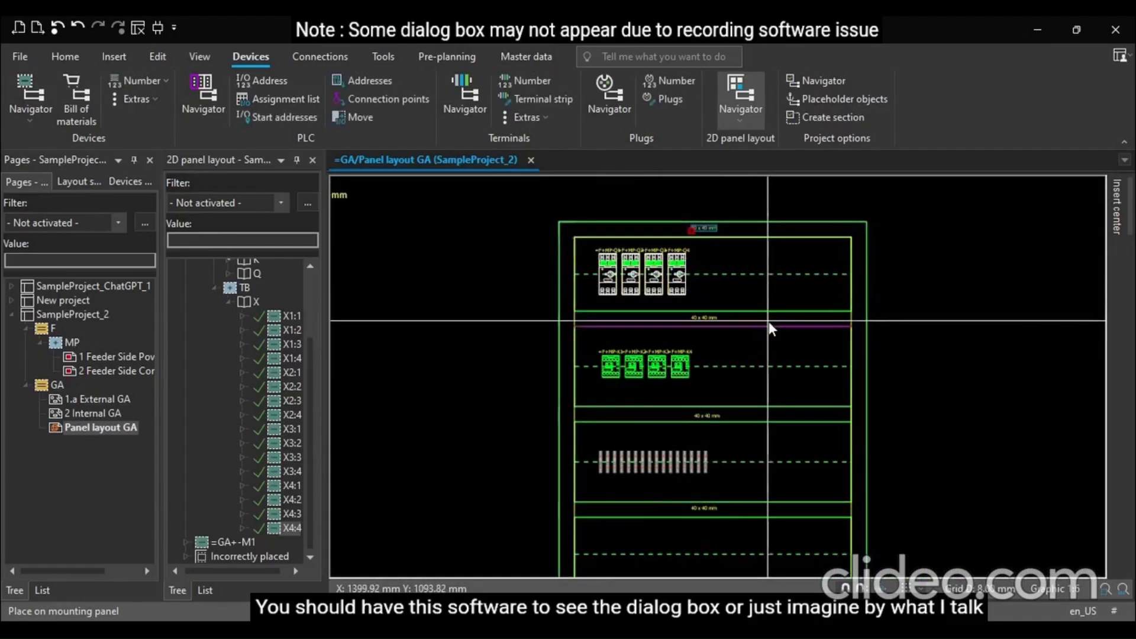
left_click(704, 229)
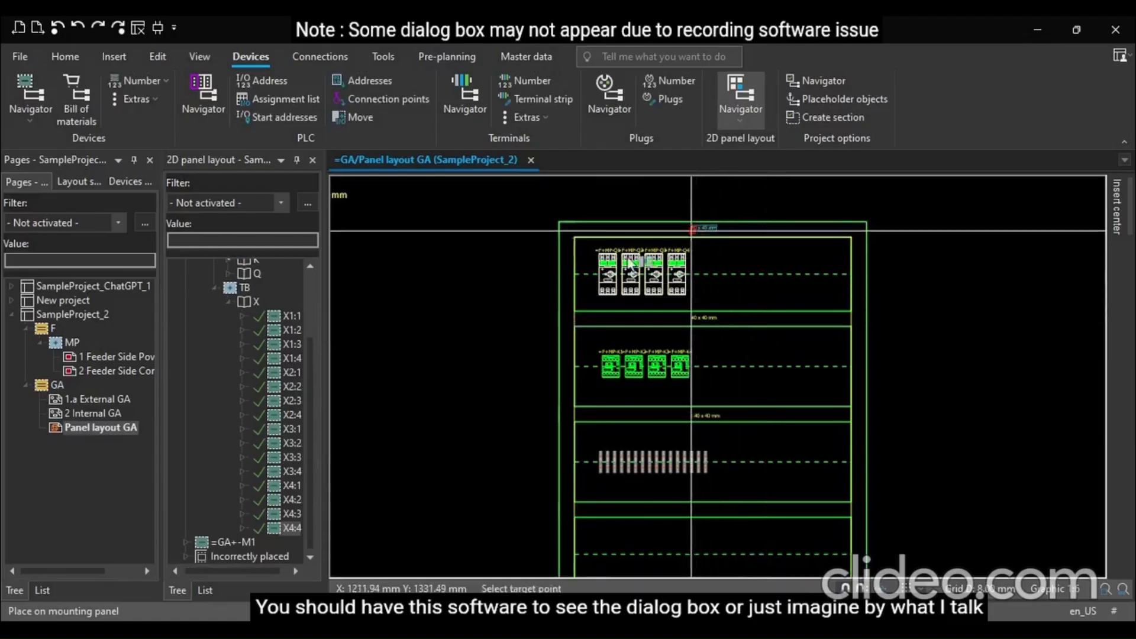
left_click(566, 355)
scroll(567, 365, "up", 3)
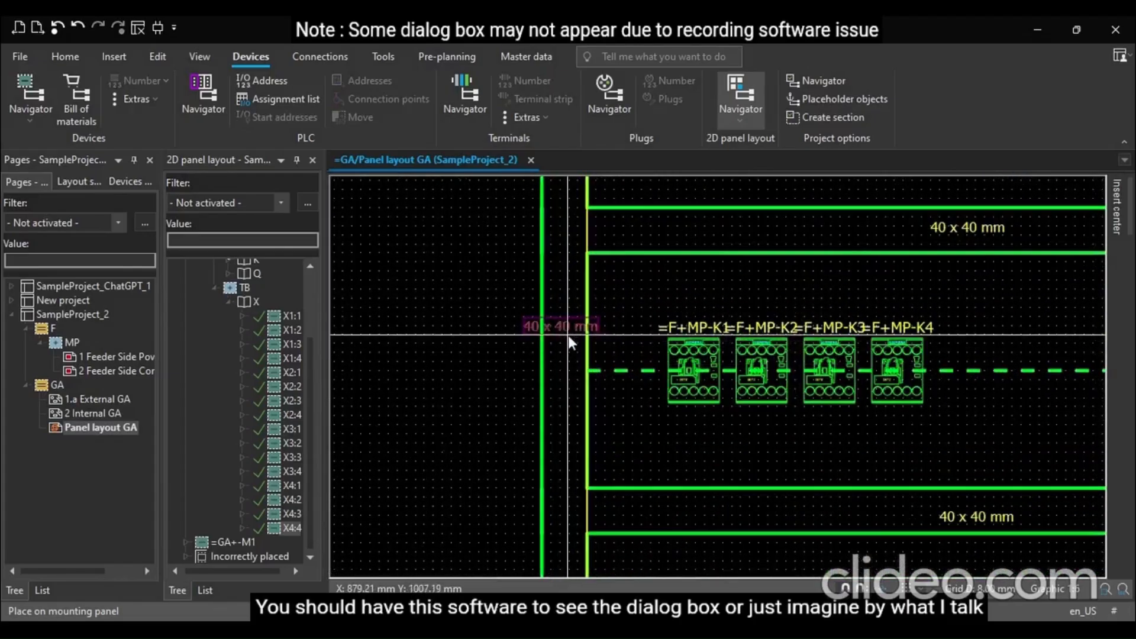
double_click(565, 336)
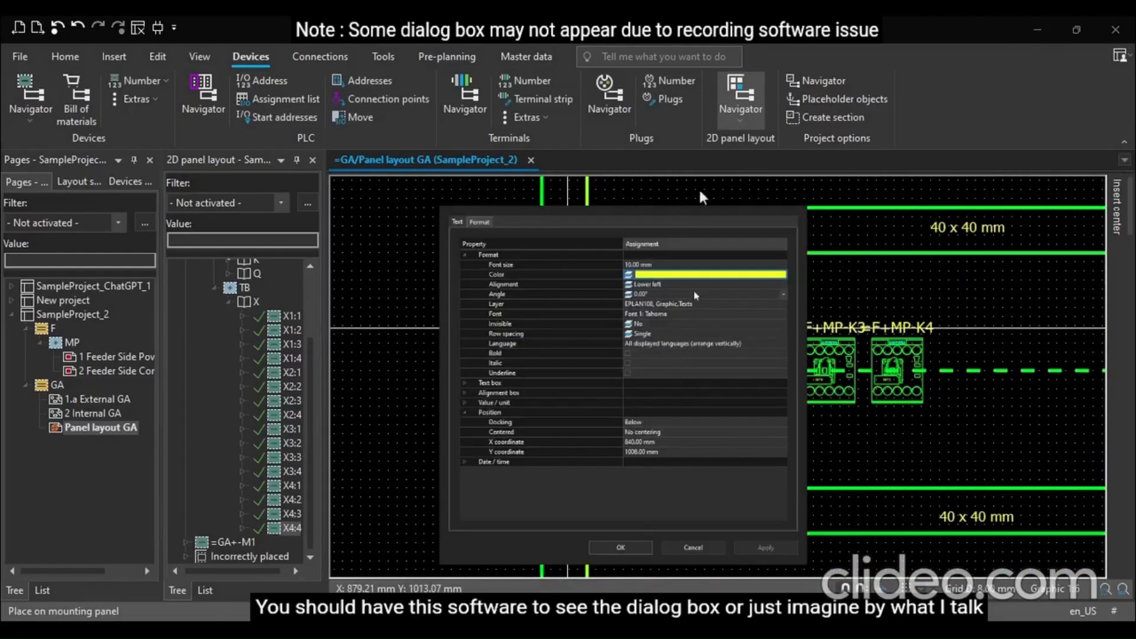
left_click(761, 296)
left_click(781, 294)
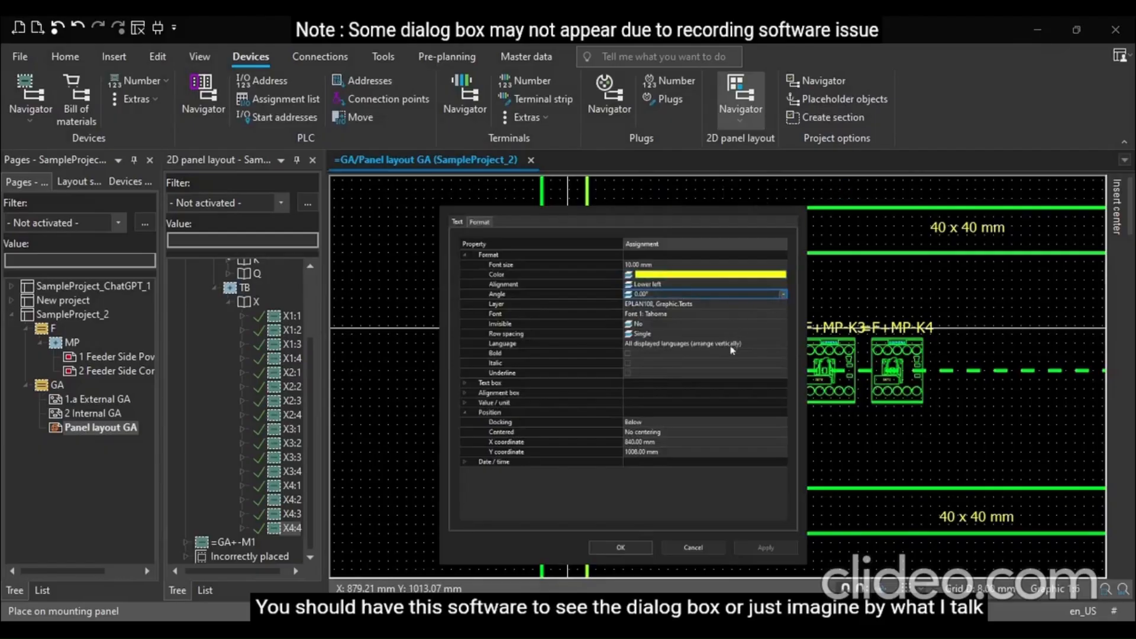
left_click(644, 549)
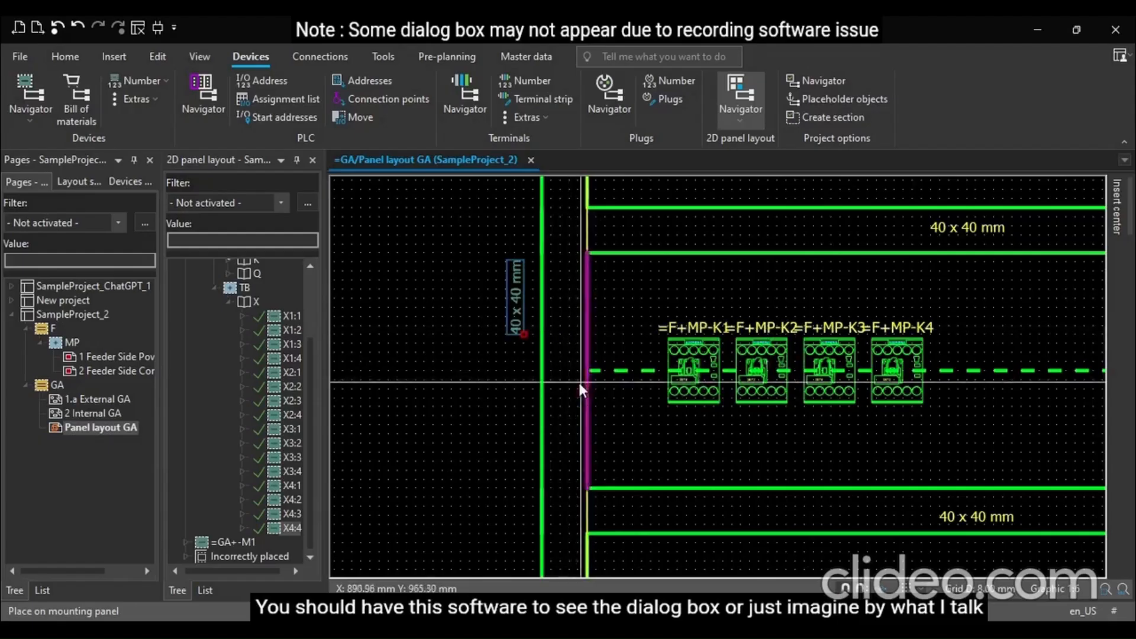
Move the vertical label onto the left duct and place a second copy lower on the same duct
left_click(521, 307)
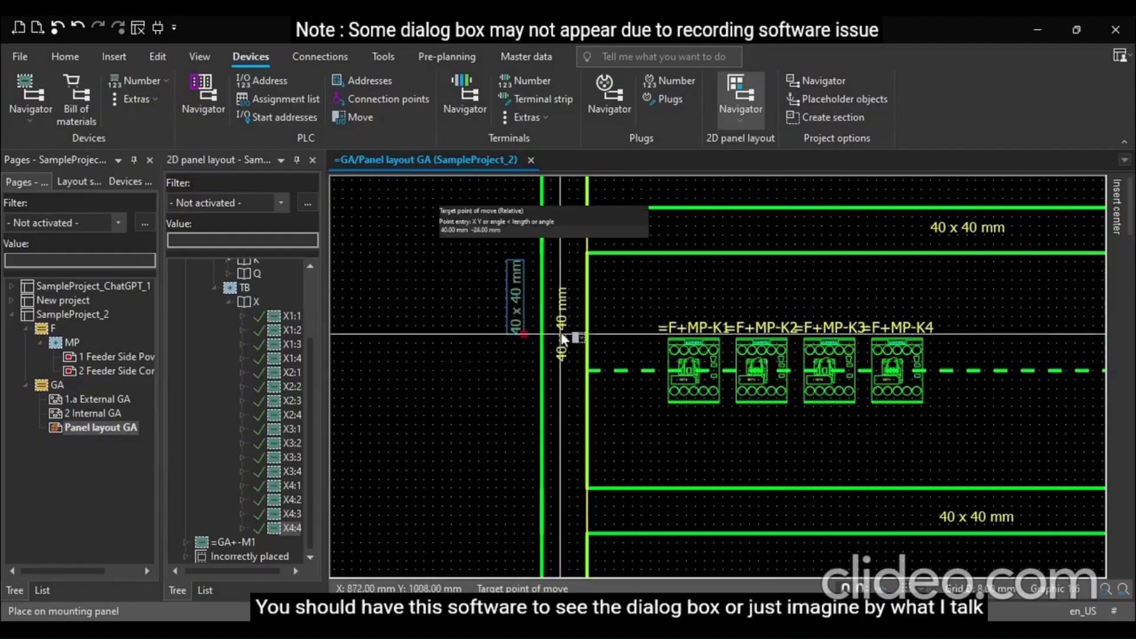
scroll(563, 310, "down", 5)
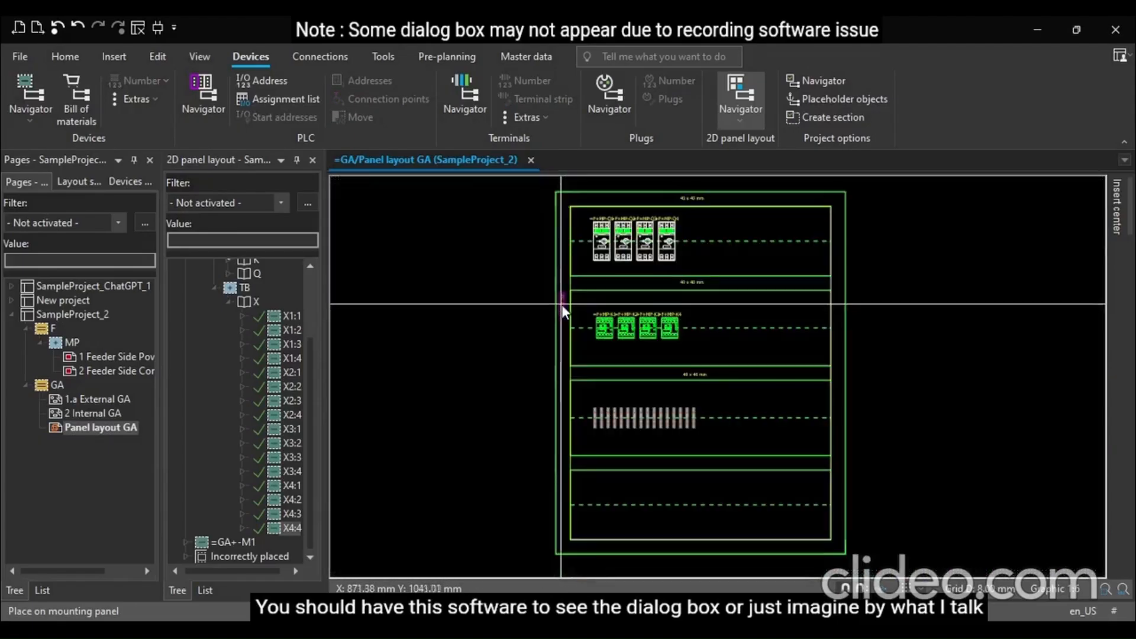
left_click(563, 446)
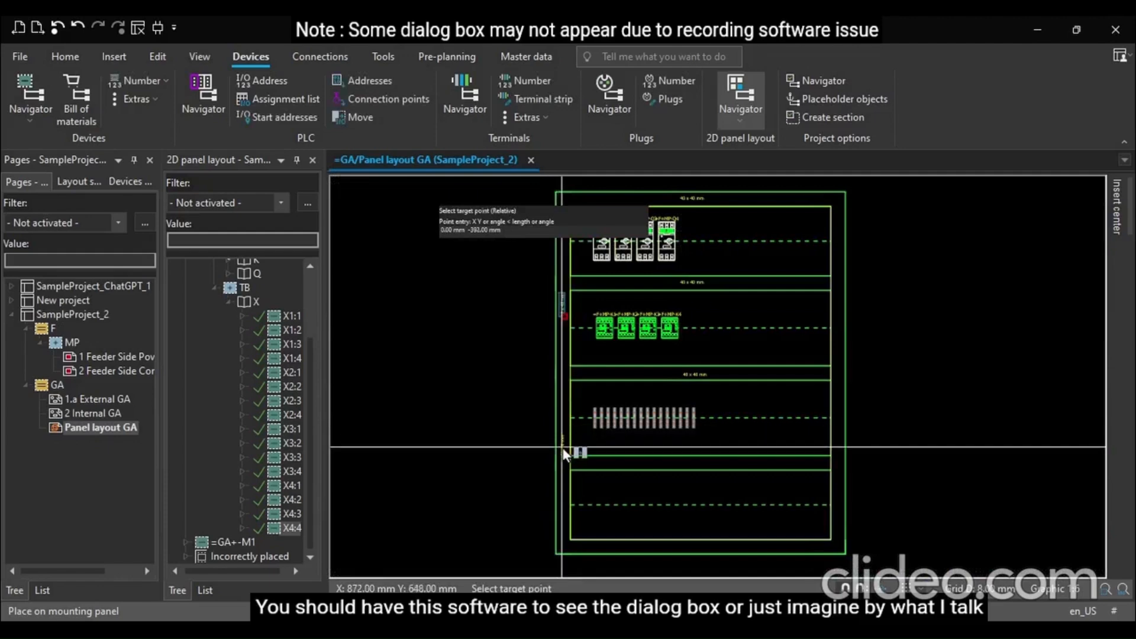
Copy both vertical '40 x 40 mm' labels across onto the right vertical duct
left_click(563, 313)
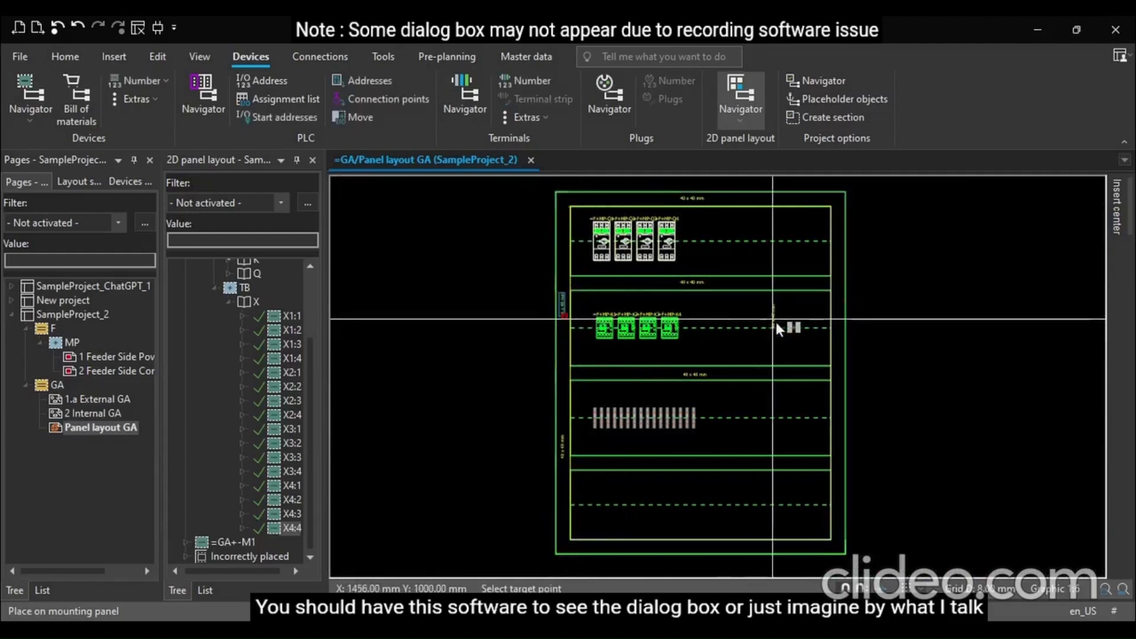
left_click(838, 298)
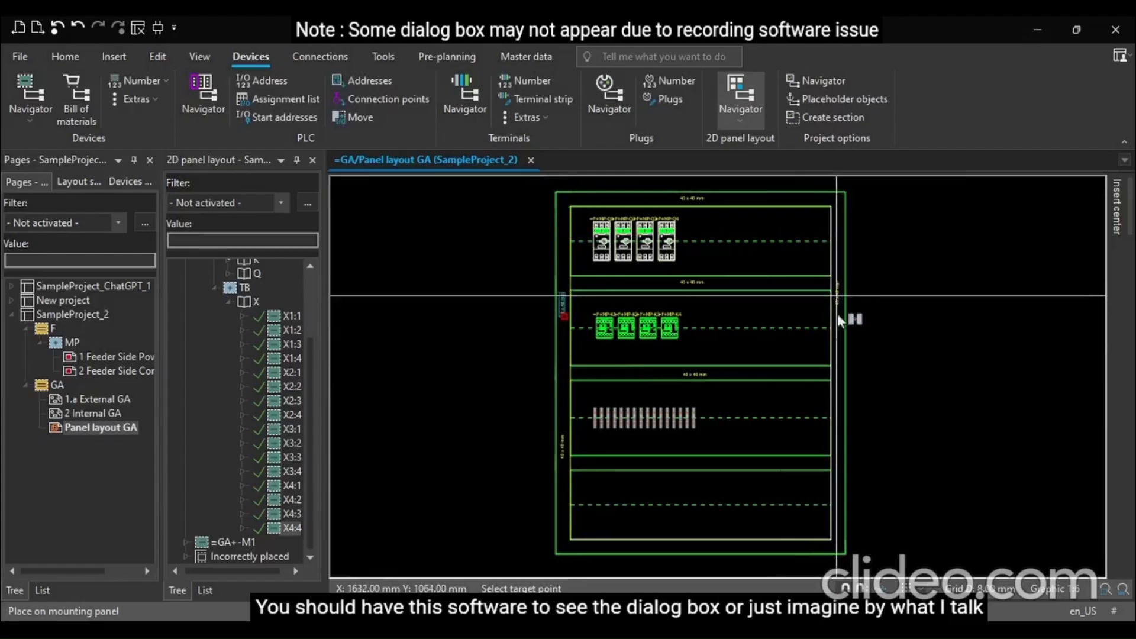
left_click(563, 451)
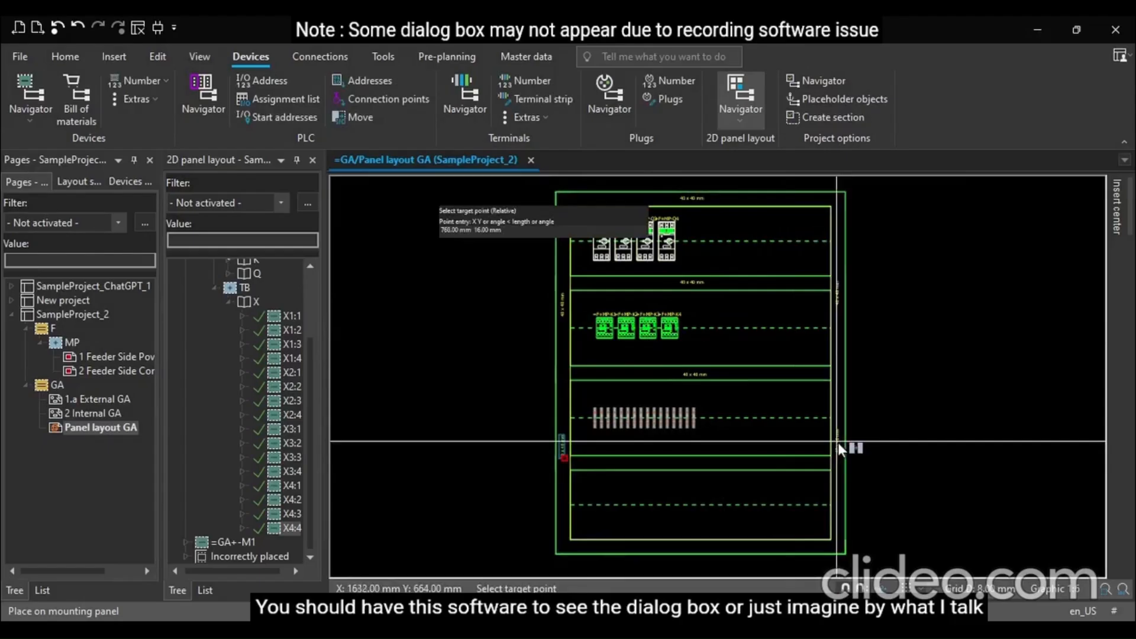
left_click(837, 442)
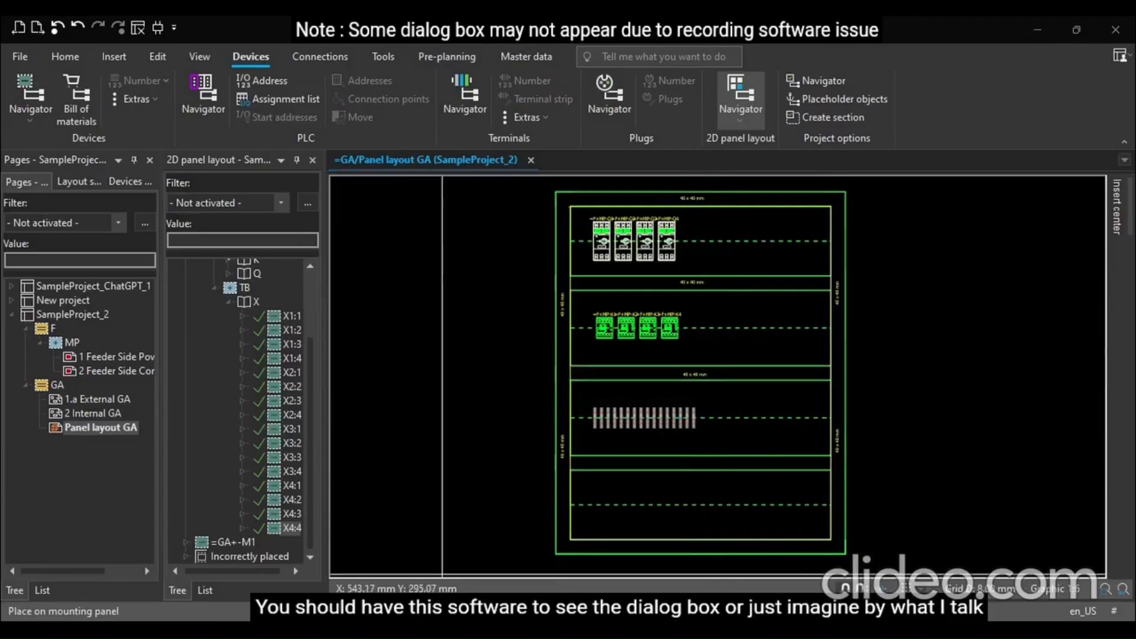
Copy a '40 x 40 mm' label onto the bottom horizontal duct of the panel
scroll(513, 442, "up", 3)
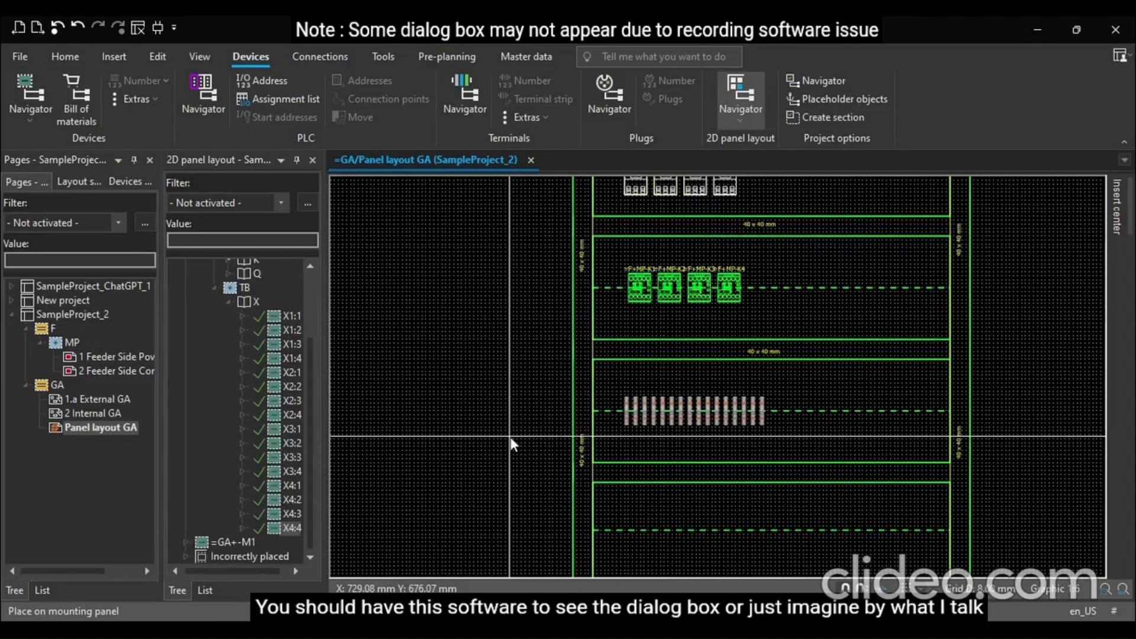
scroll(512, 442, "down", 3)
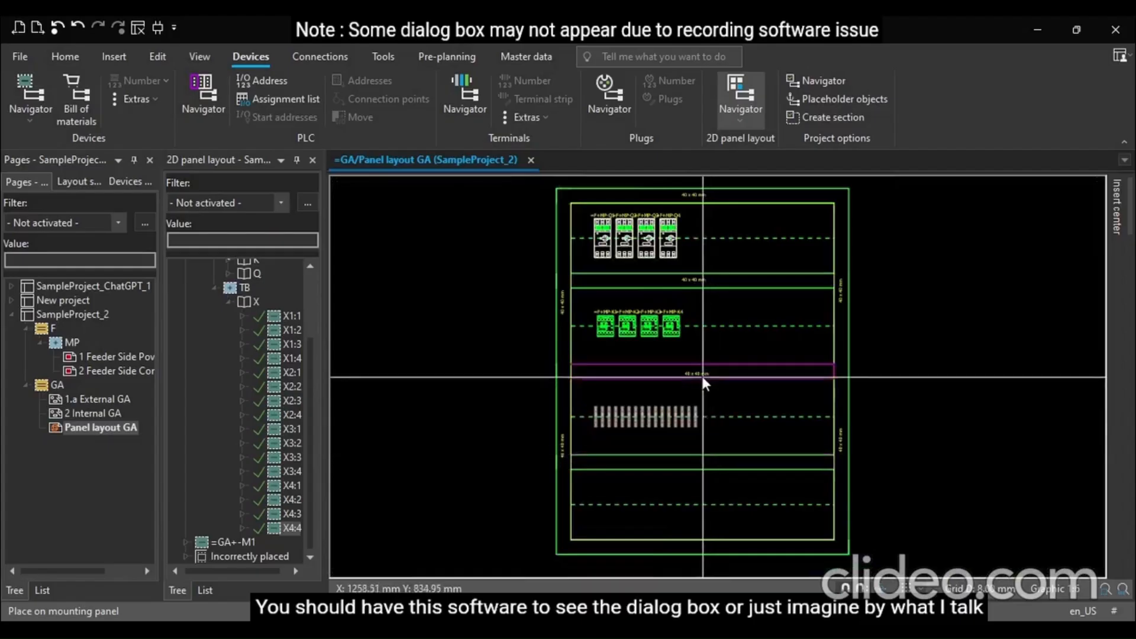
scroll(699, 373, "up", 4)
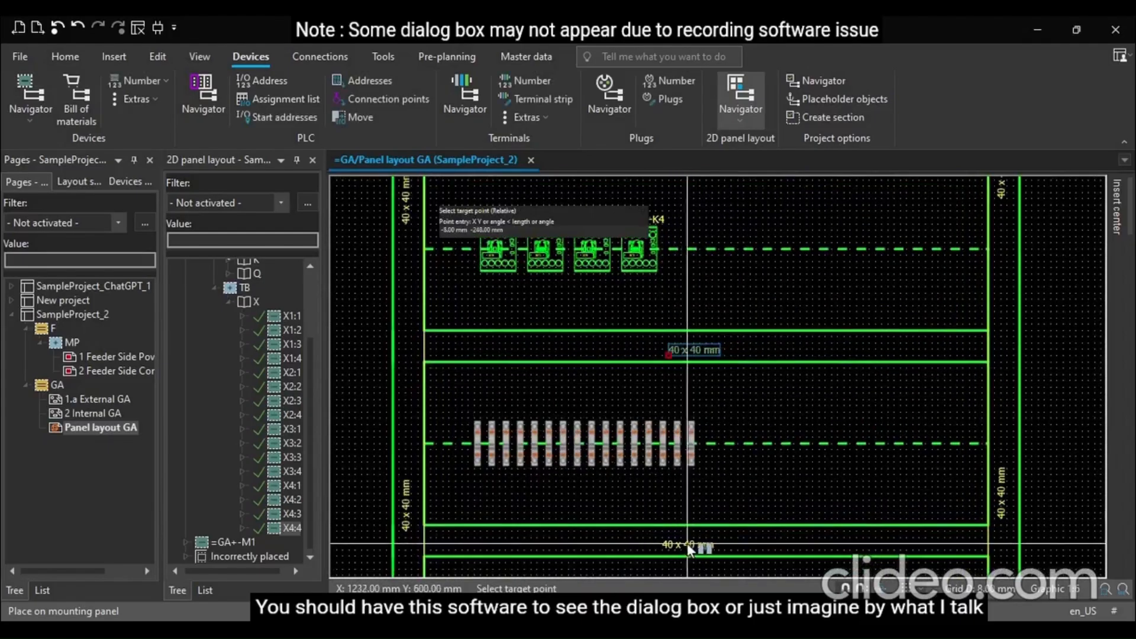
left_click(694, 543)
scroll(577, 372, "down", 4)
scroll(592, 520, "up", 3)
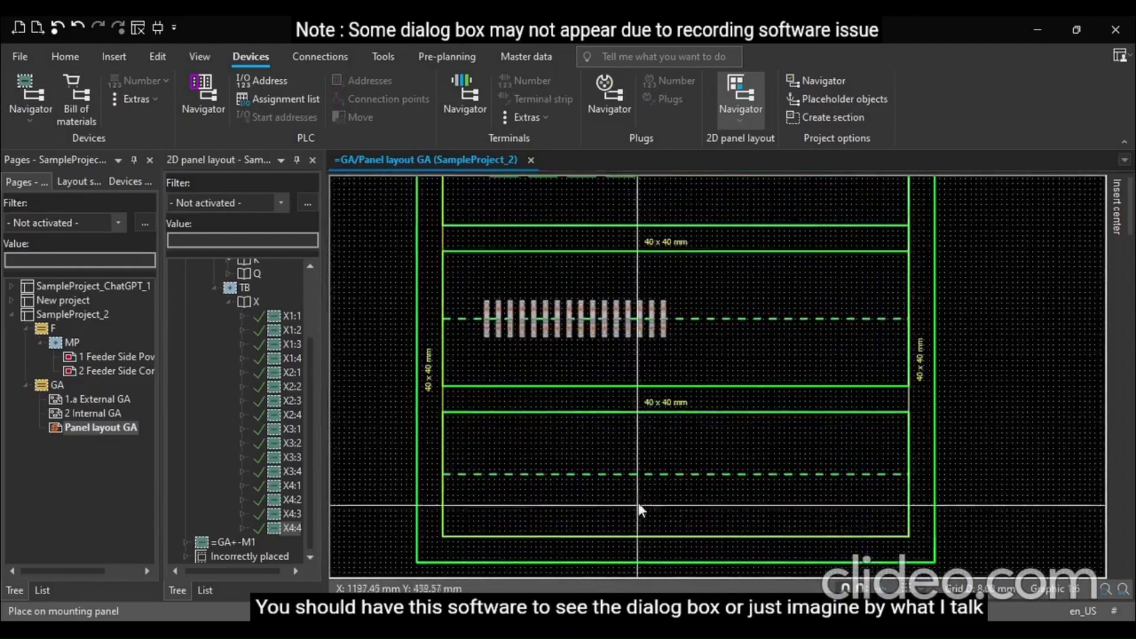
left_click(667, 411)
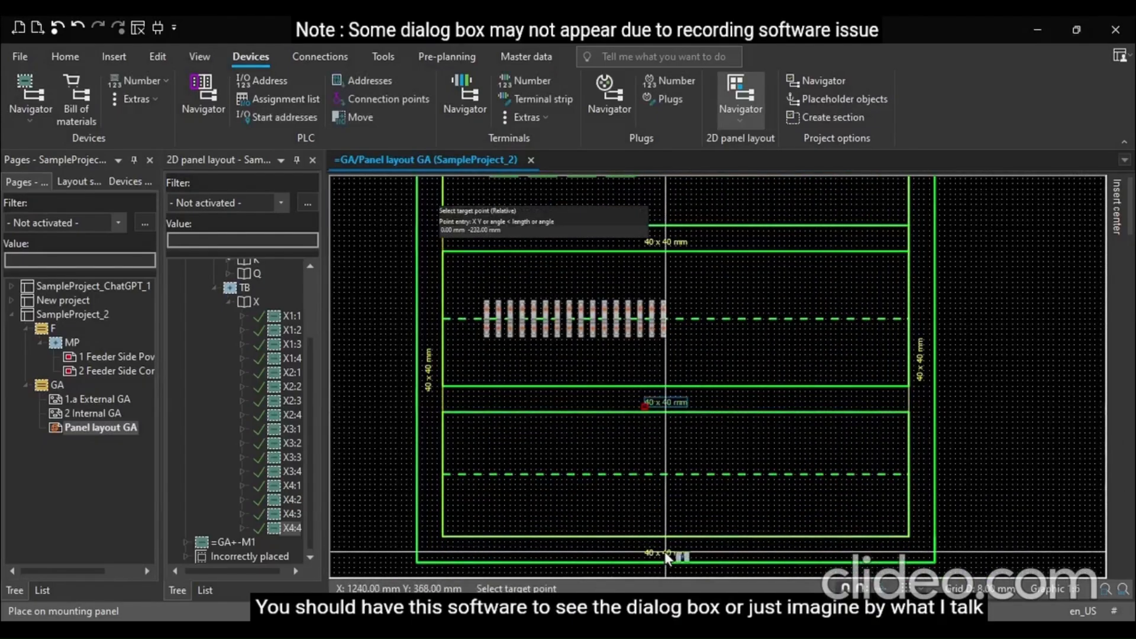
left_click(665, 550)
scroll(719, 523, "down", 5)
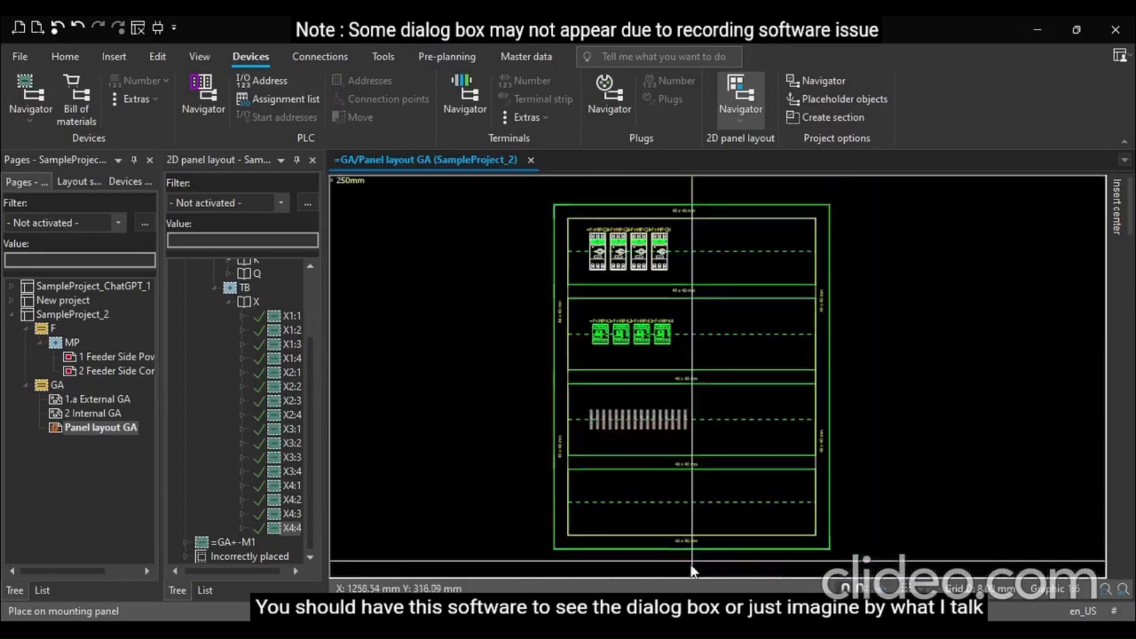
scroll(591, 243, "up", 5)
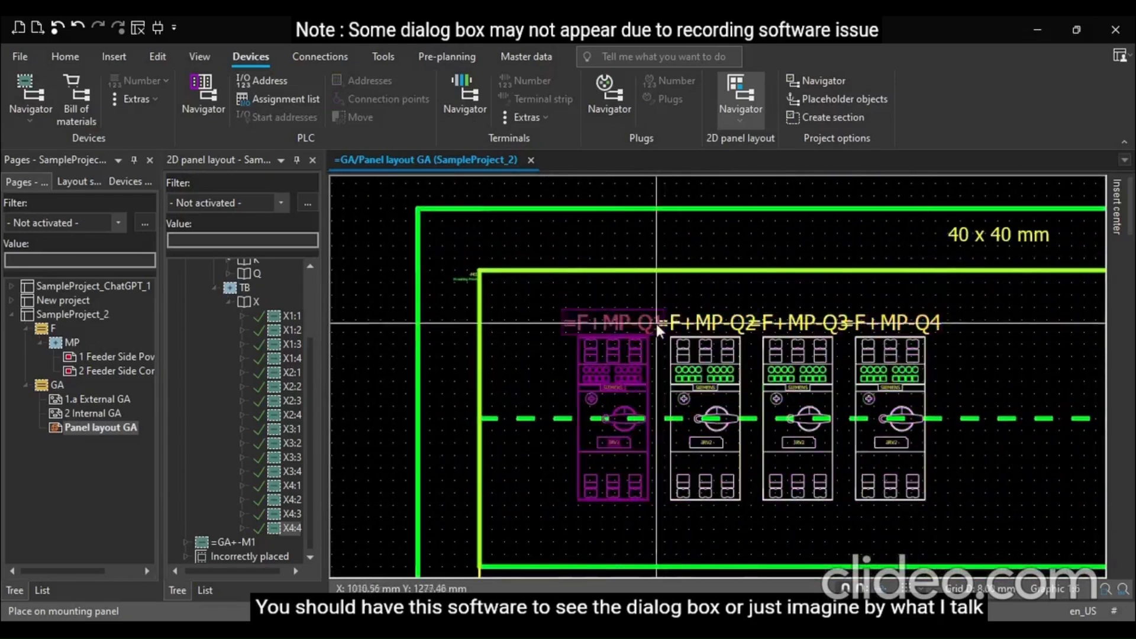
Open the Q1 breaker's properties and set its displayed DT label to a 1.80 mm font size
left_click(620, 318)
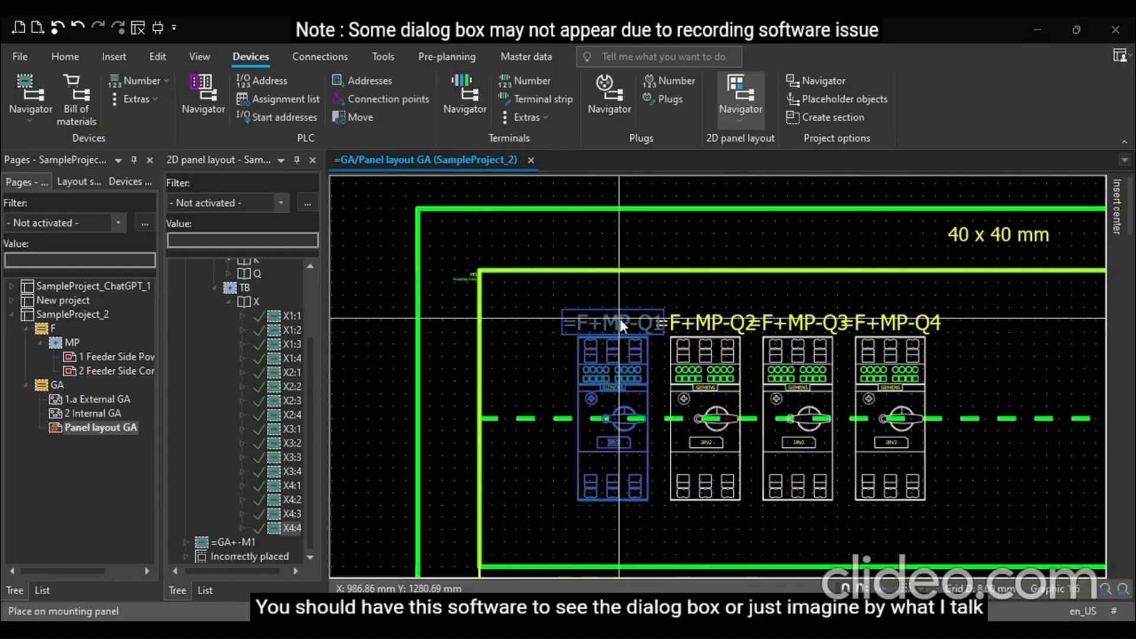
double_click(619, 318)
left_click(510, 223)
left_click(527, 222)
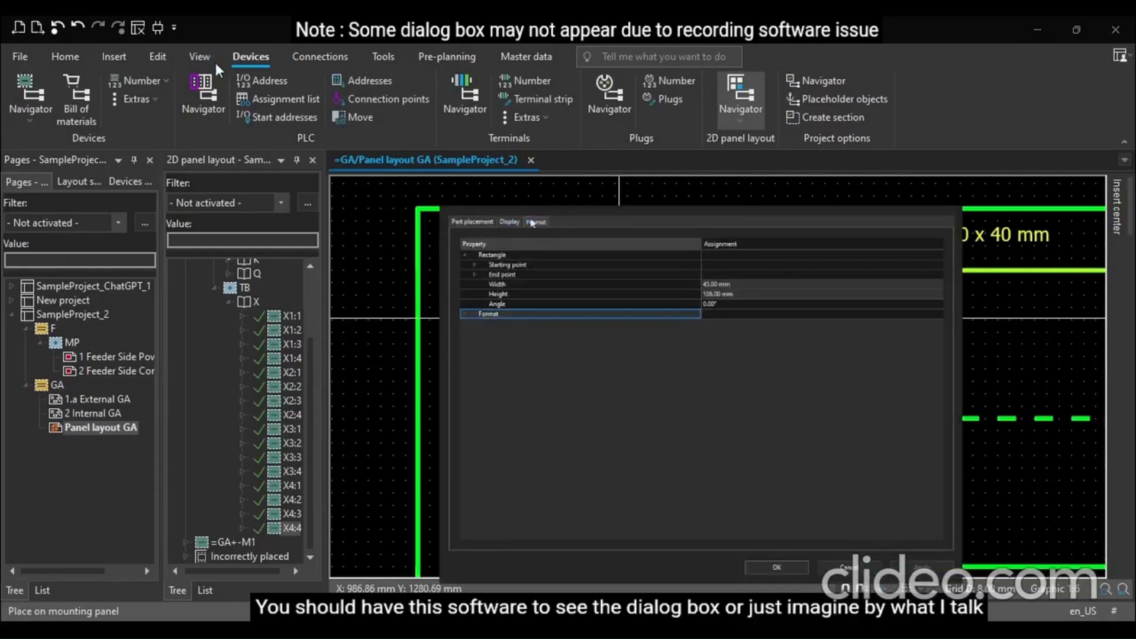
left_click(510, 222)
left_click(496, 296)
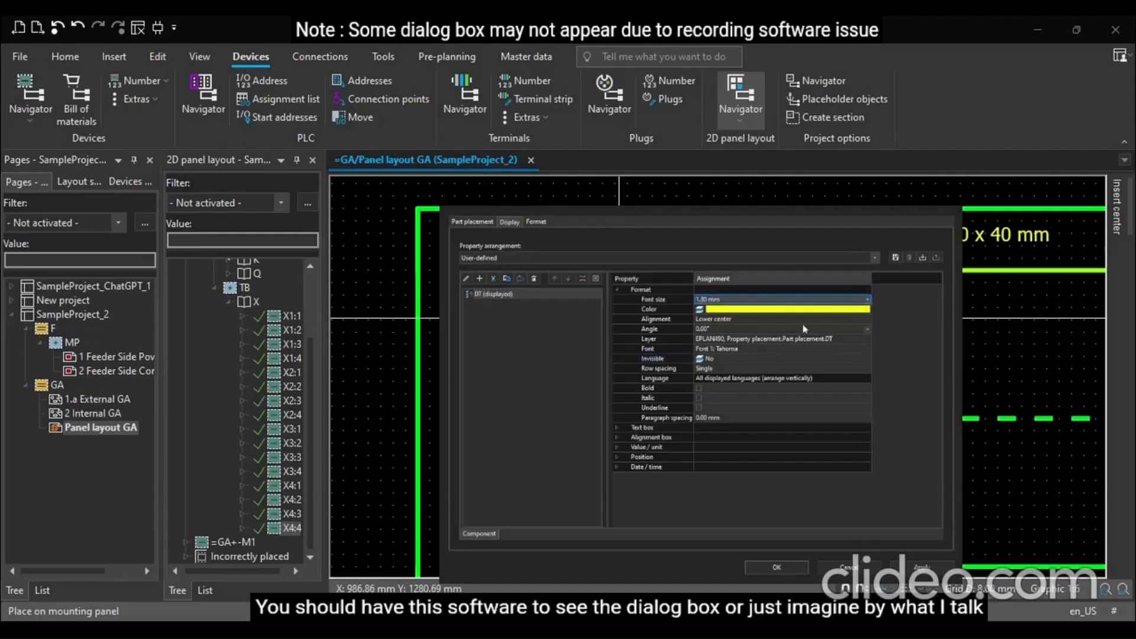
left_click(787, 567)
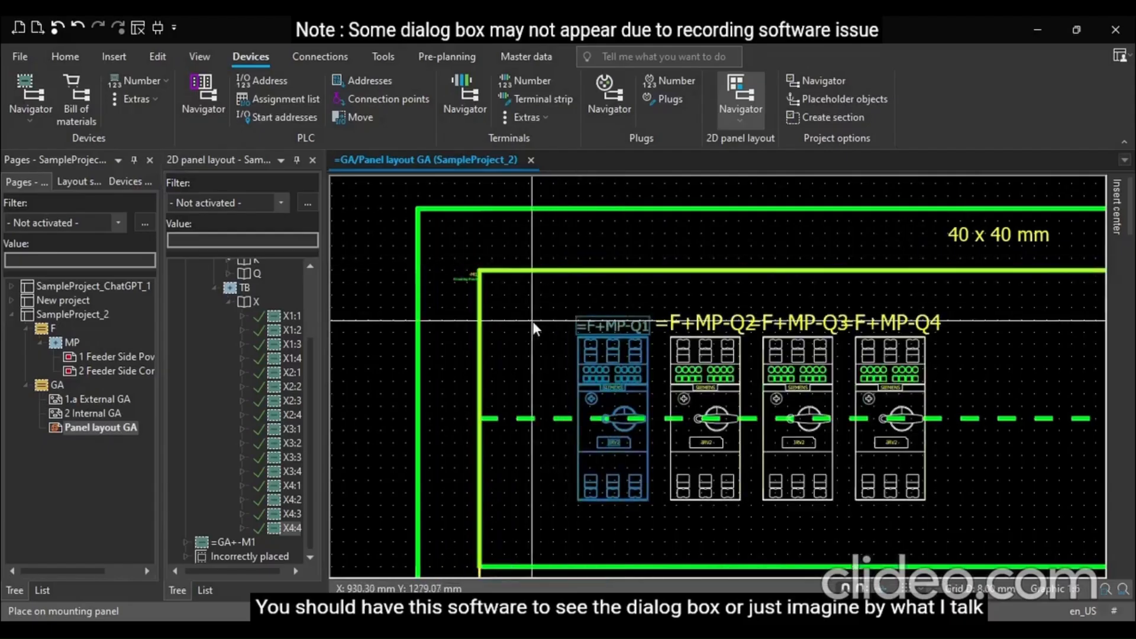
Copy the Q1 breaker's format and assign it to the Q2, Q3 and Q4 breakers
left_click(533, 322)
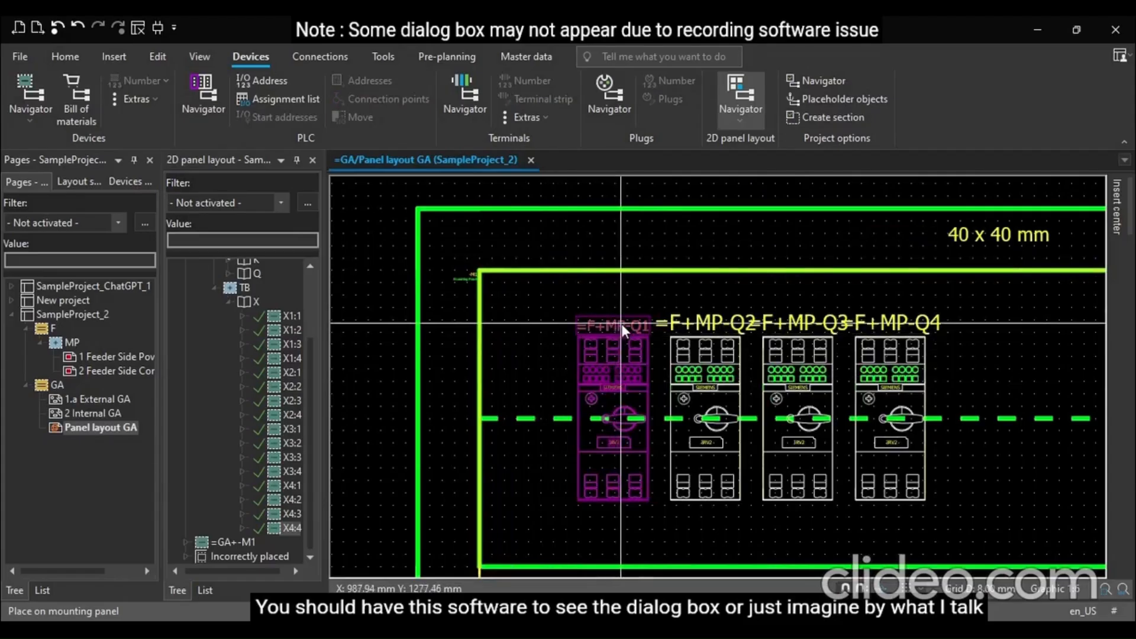
left_click(603, 333)
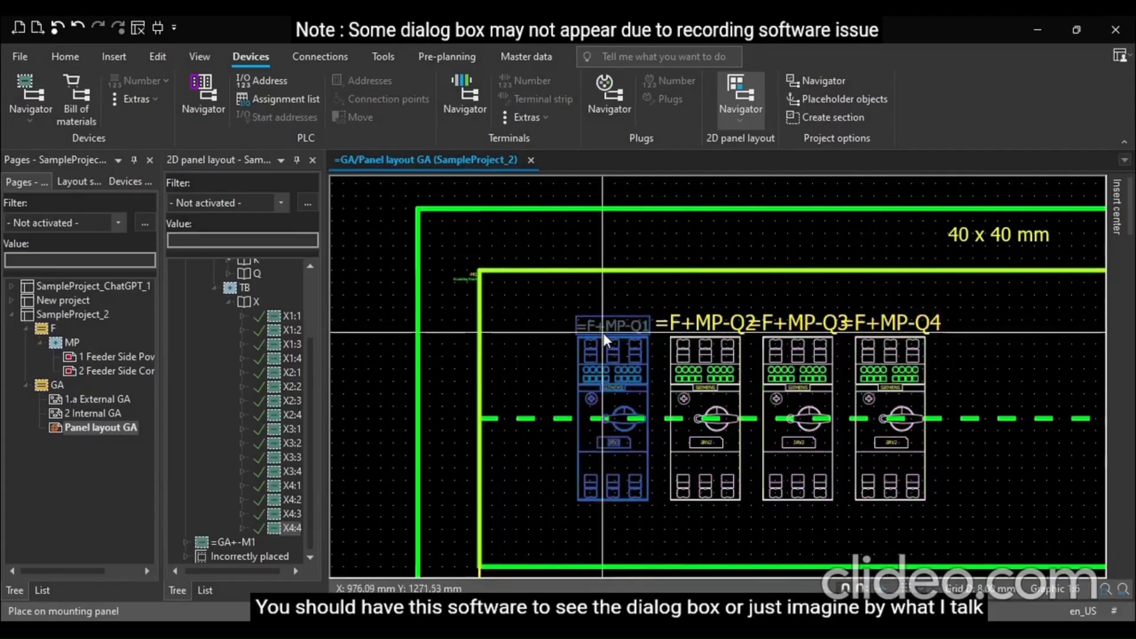
left_click(76, 55)
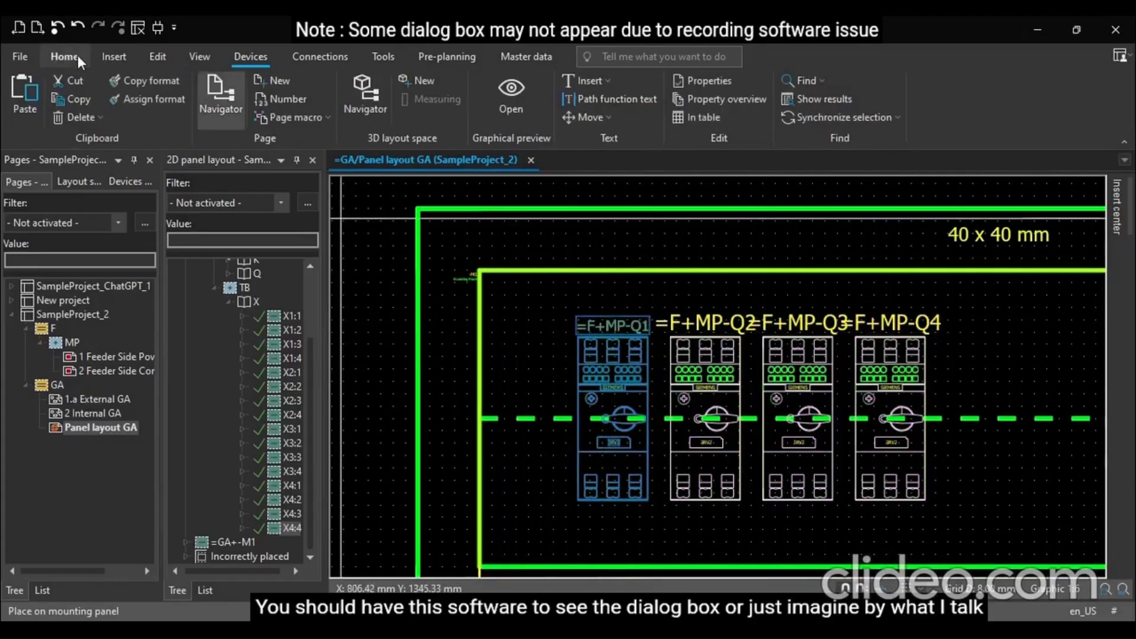
left_click(154, 80)
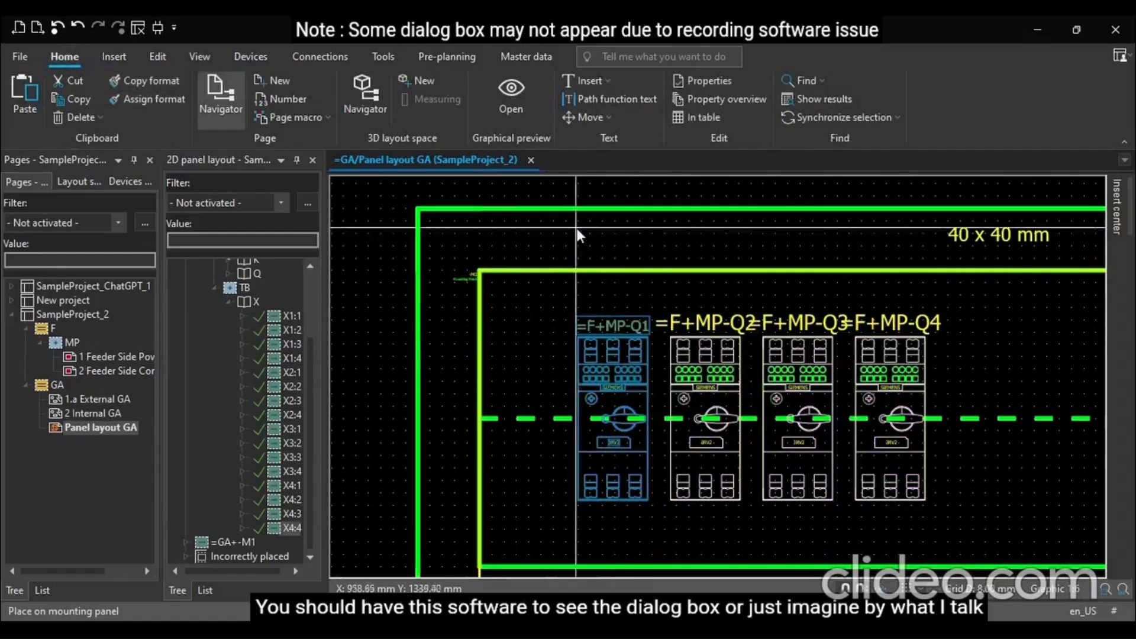
left_click(703, 325)
left_click(778, 334)
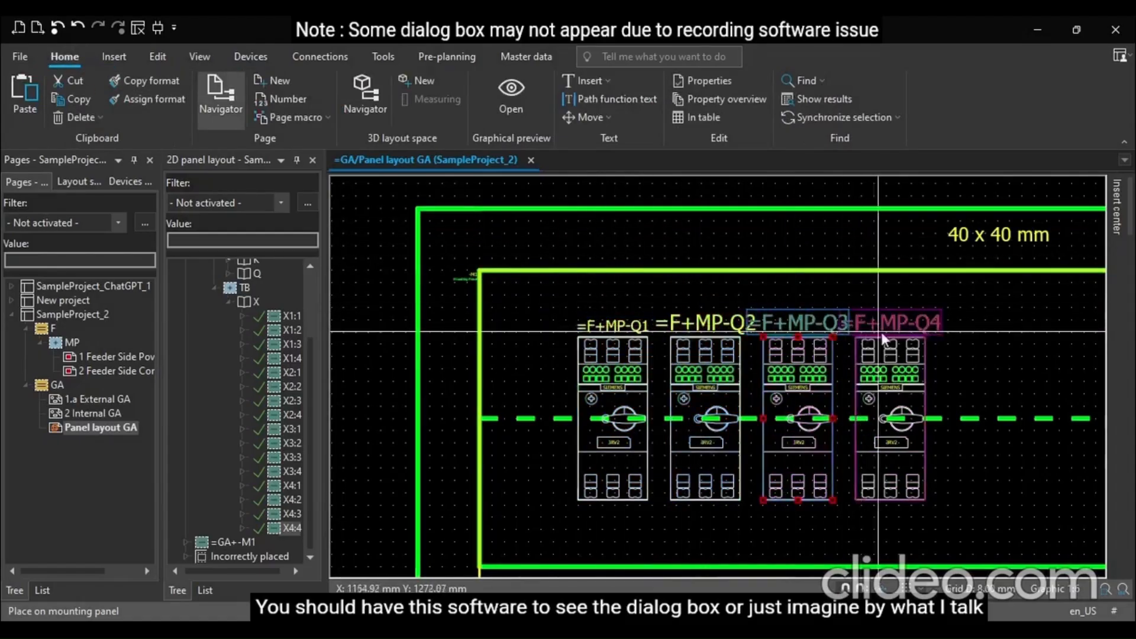
left_click(704, 350, "ctrl")
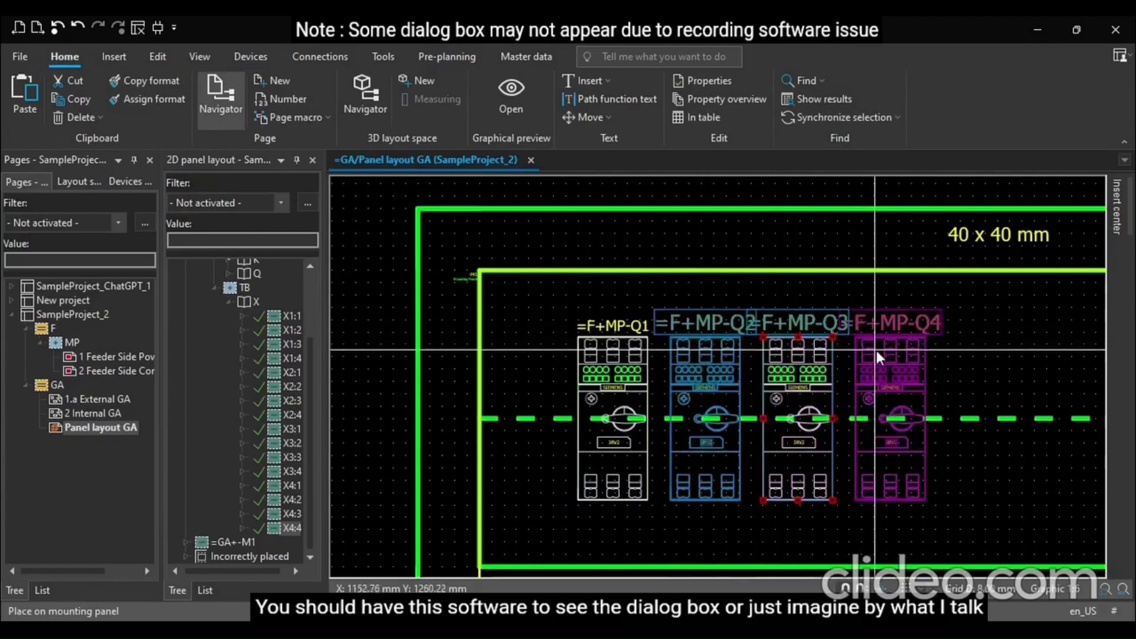
left_click(875, 350, "ctrl")
left_click(144, 99)
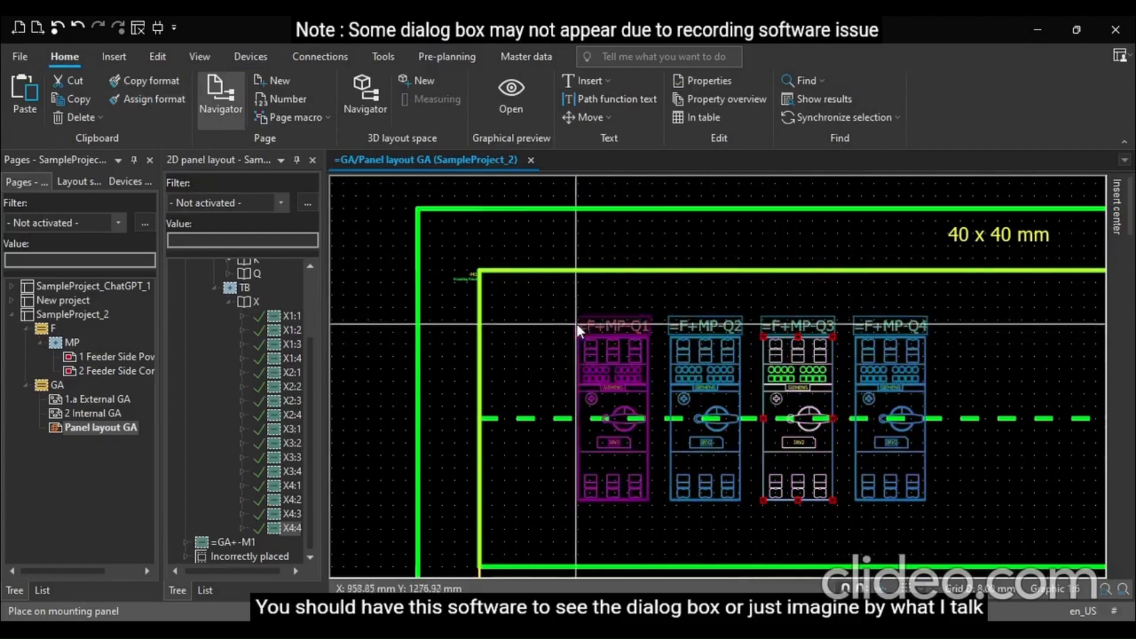
Assign the copied label format to the four contactors K1 through K4
scroll(380, 274, "down", 4)
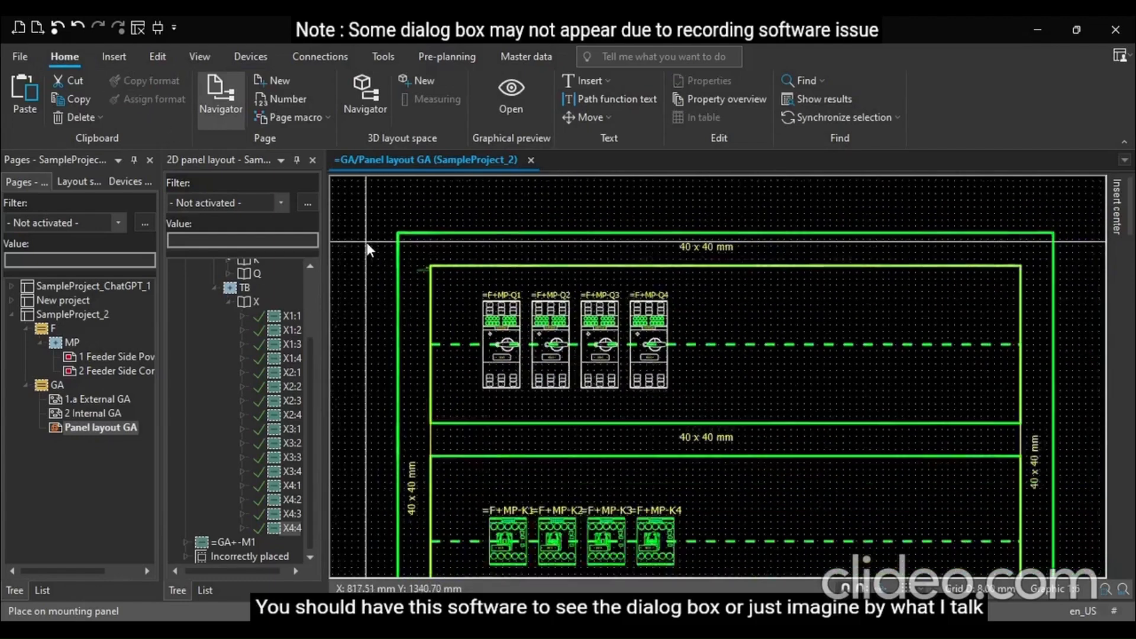
scroll(478, 527, "up", 3)
scroll(478, 527, "up", 3)
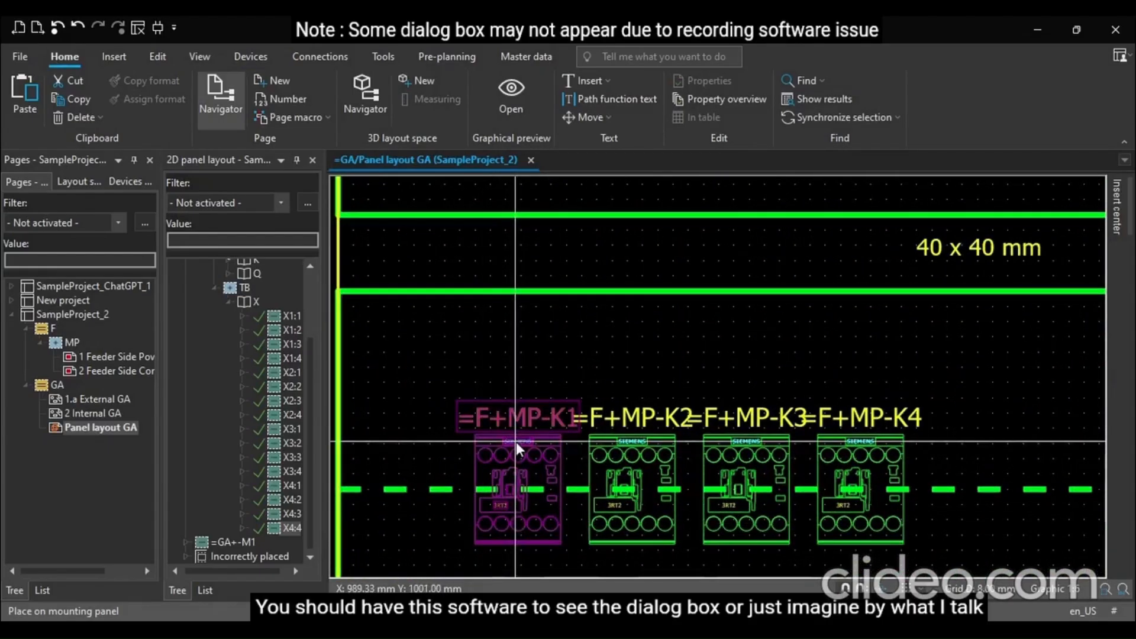
left_click(516, 442)
left_click(655, 451, "ctrl")
left_click(748, 461, "ctrl")
left_click(855, 453, "ctrl")
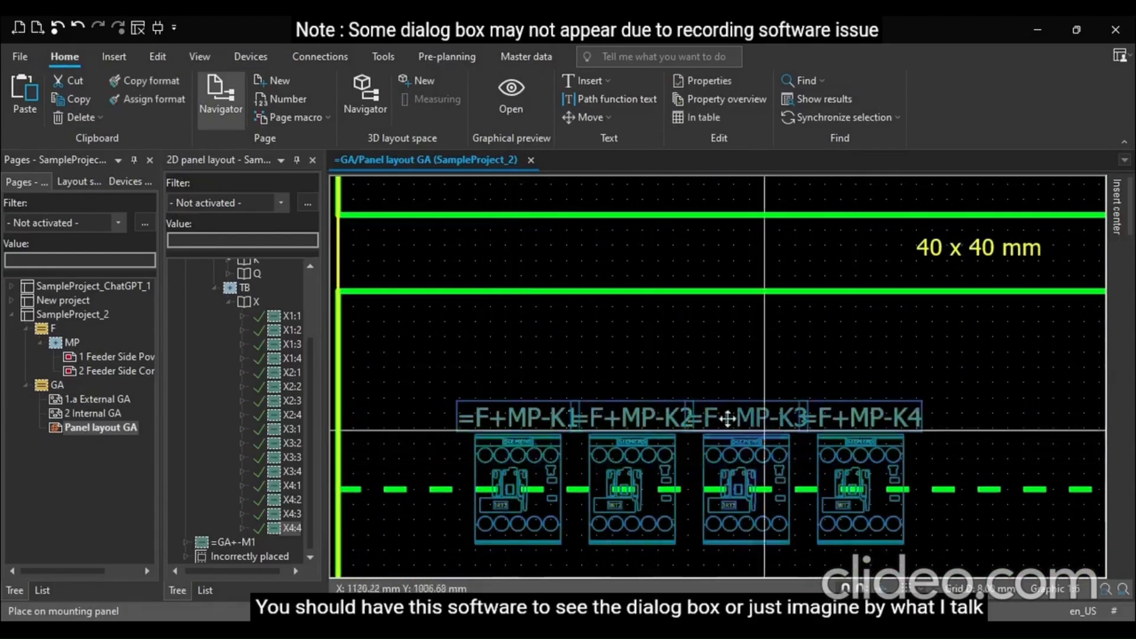
left_click(150, 103)
left_click(507, 358)
Make the first terminal's legend item visible by setting its Invisible property to No
scroll(371, 285, "down", 6)
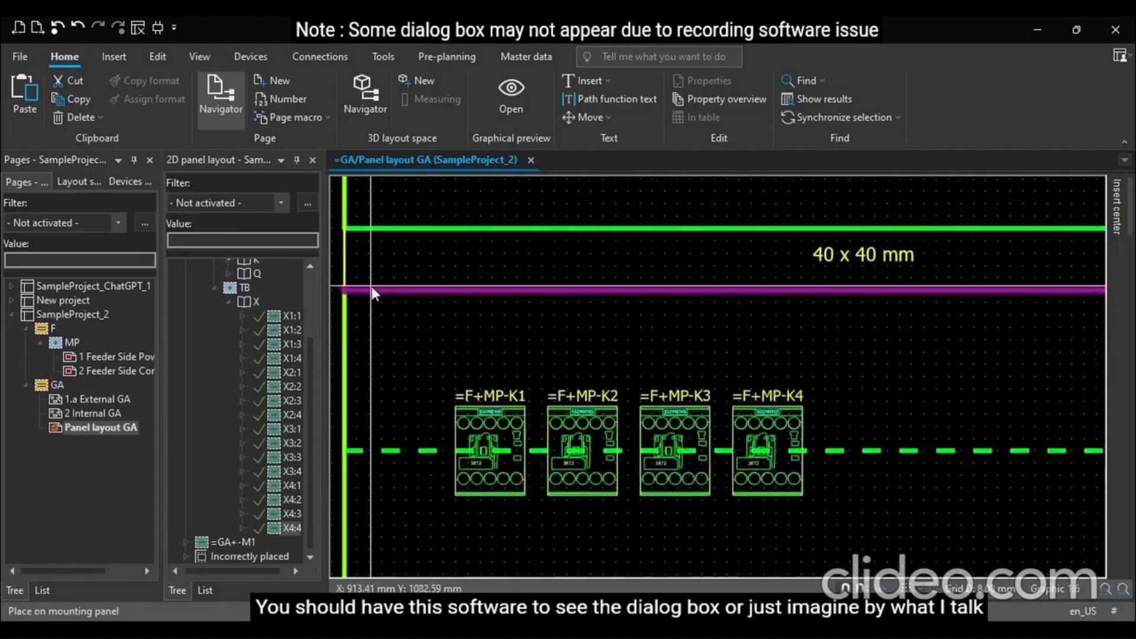
scroll(368, 281, "down", 4)
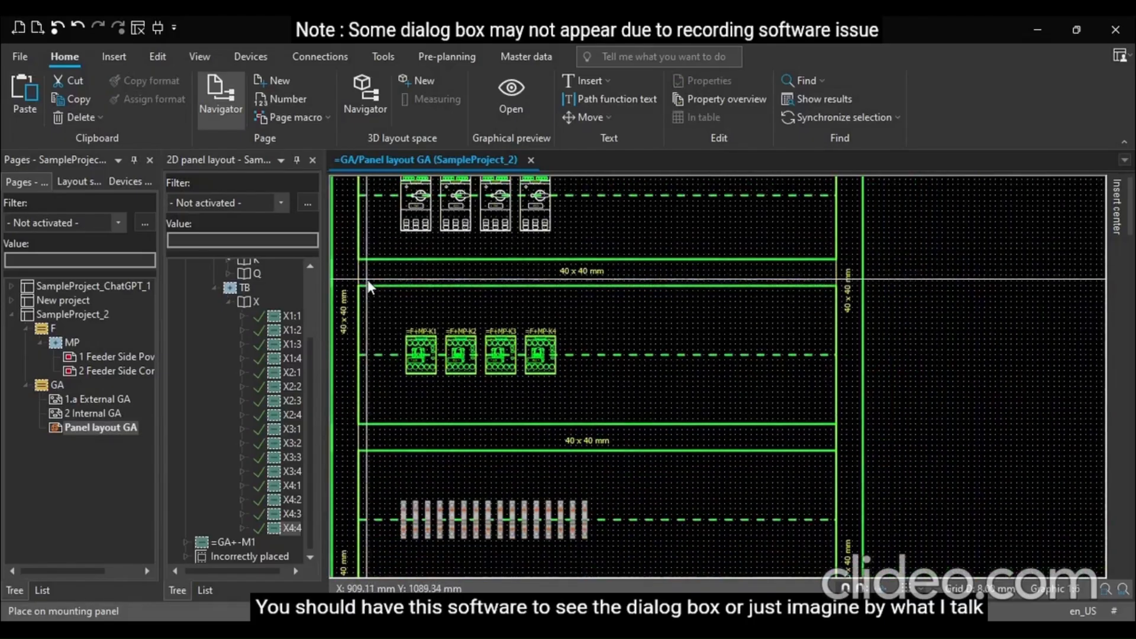
scroll(403, 510, "up", 3)
scroll(411, 512, "up", 2)
scroll(436, 399, "up", 3)
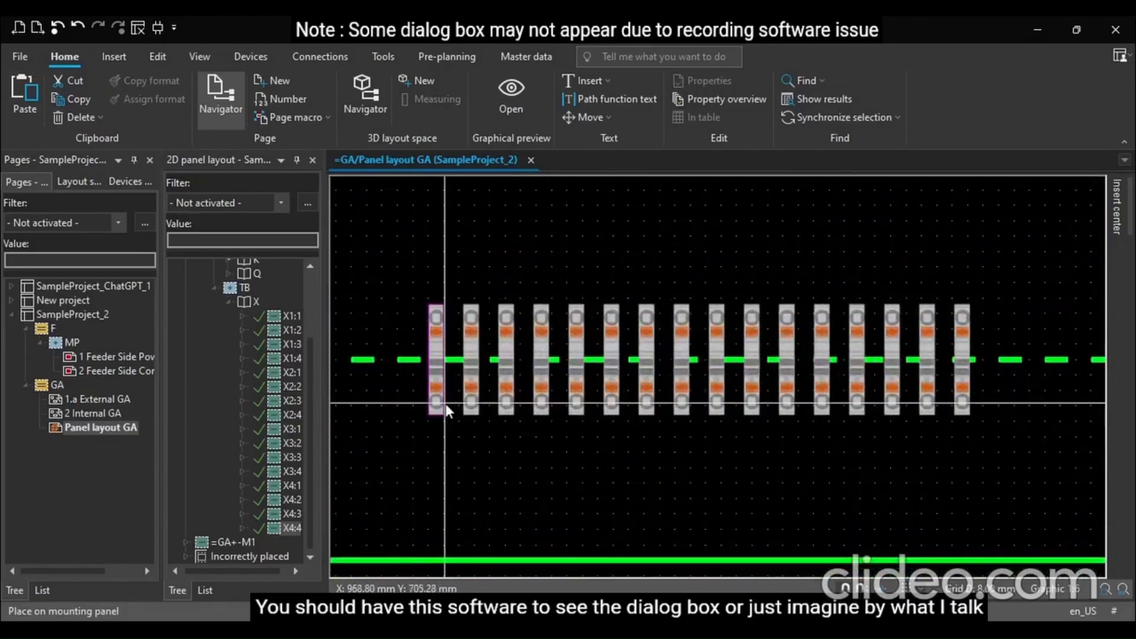
left_click(436, 406)
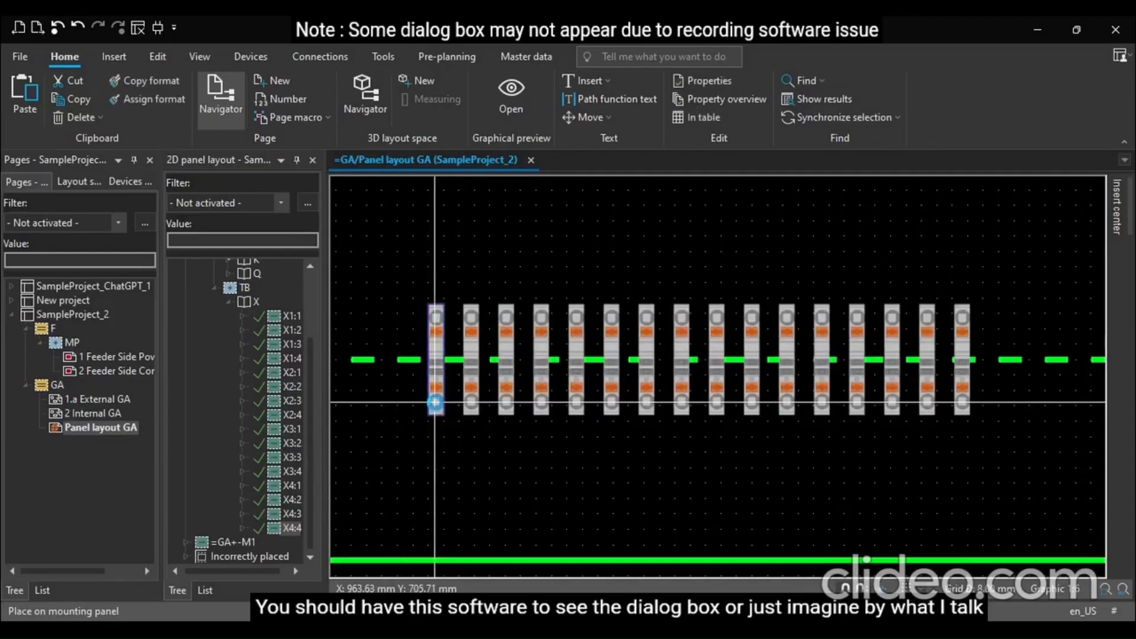
double_click(436, 407)
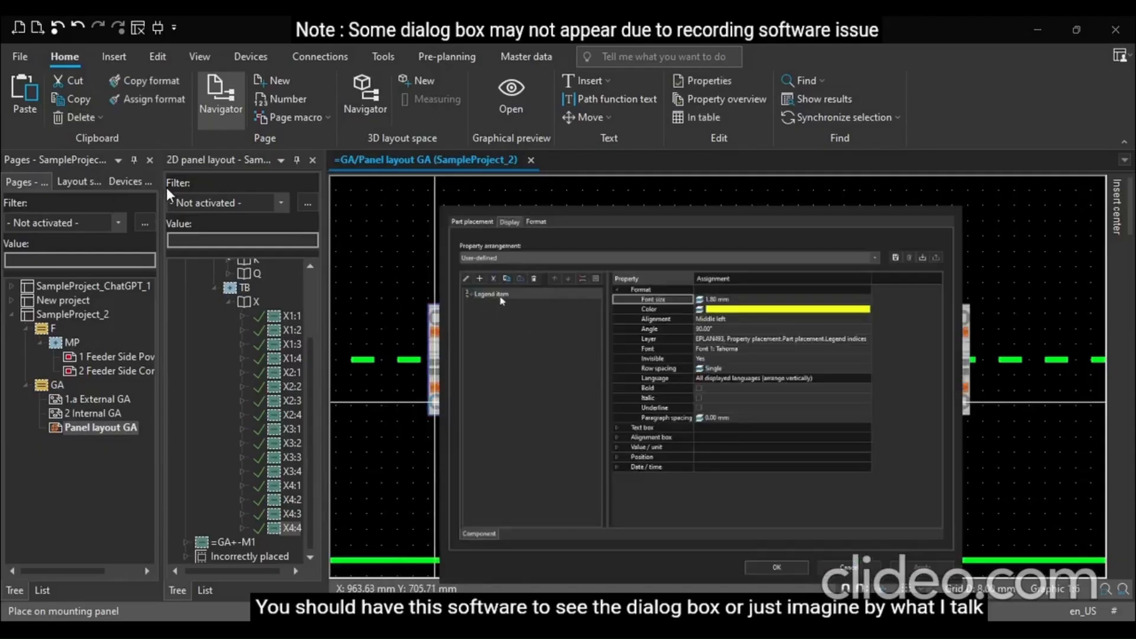
left_click(500, 297)
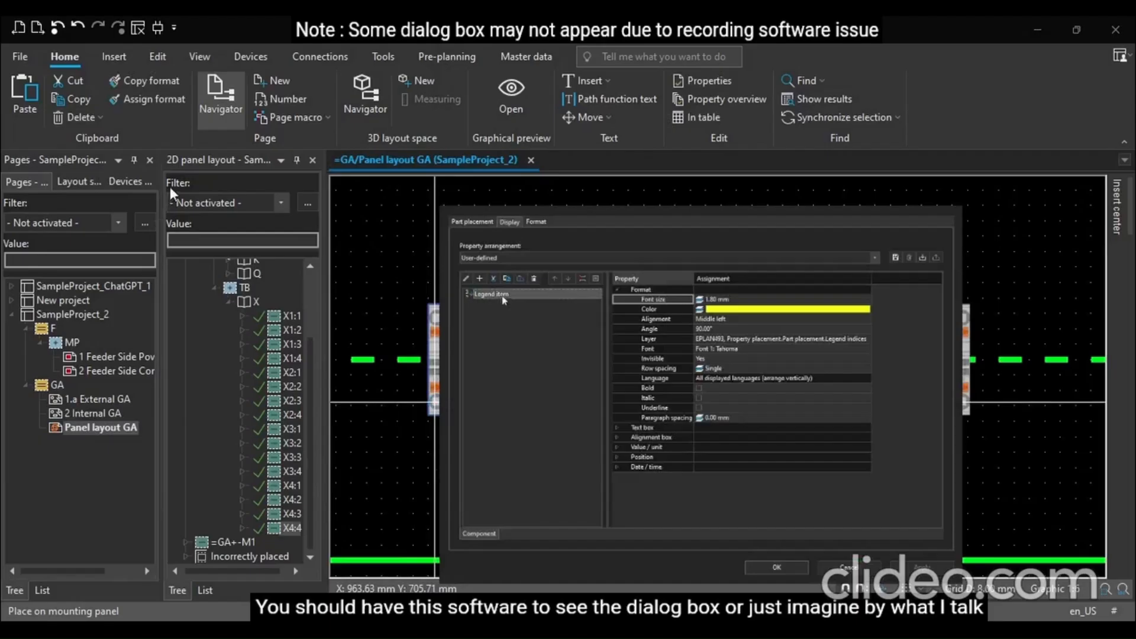
left_click(726, 359)
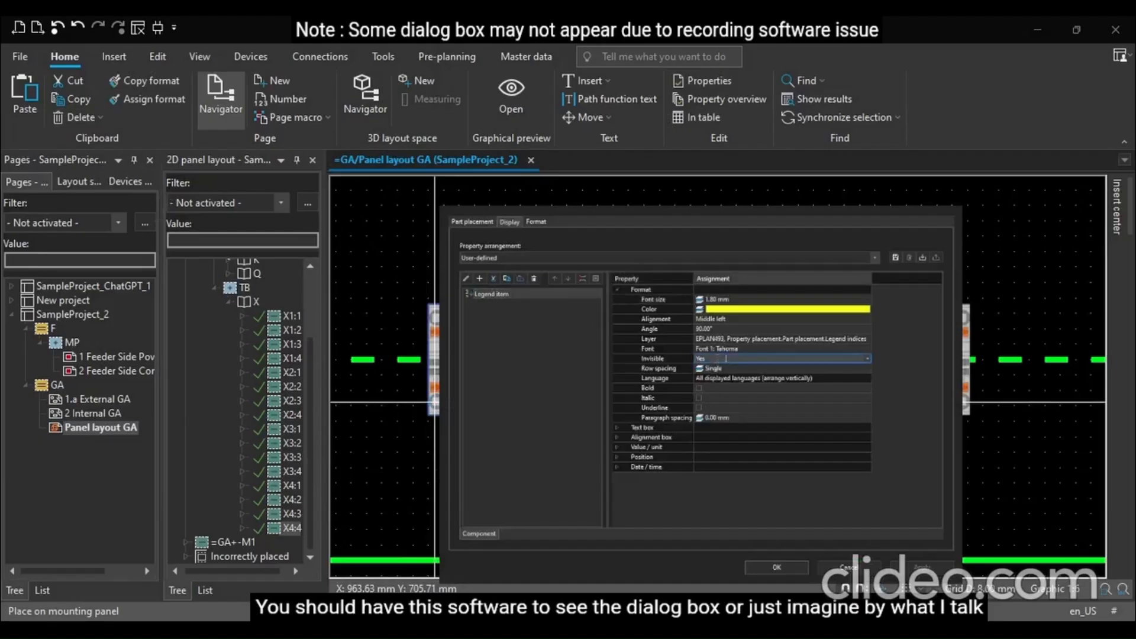
left_click(870, 358)
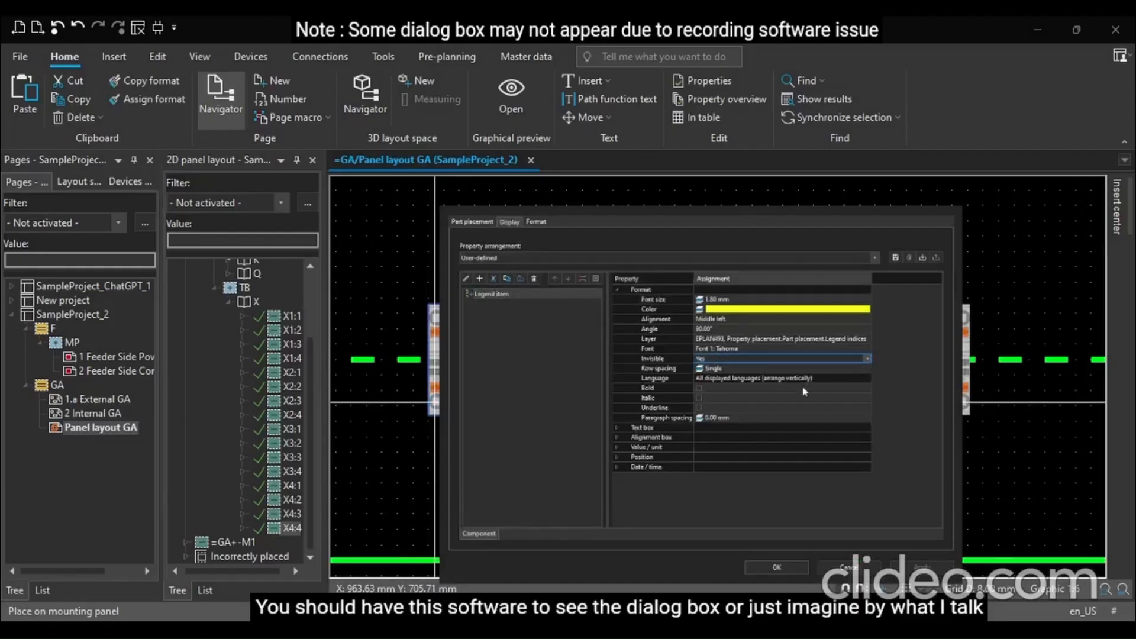
left_click(806, 378)
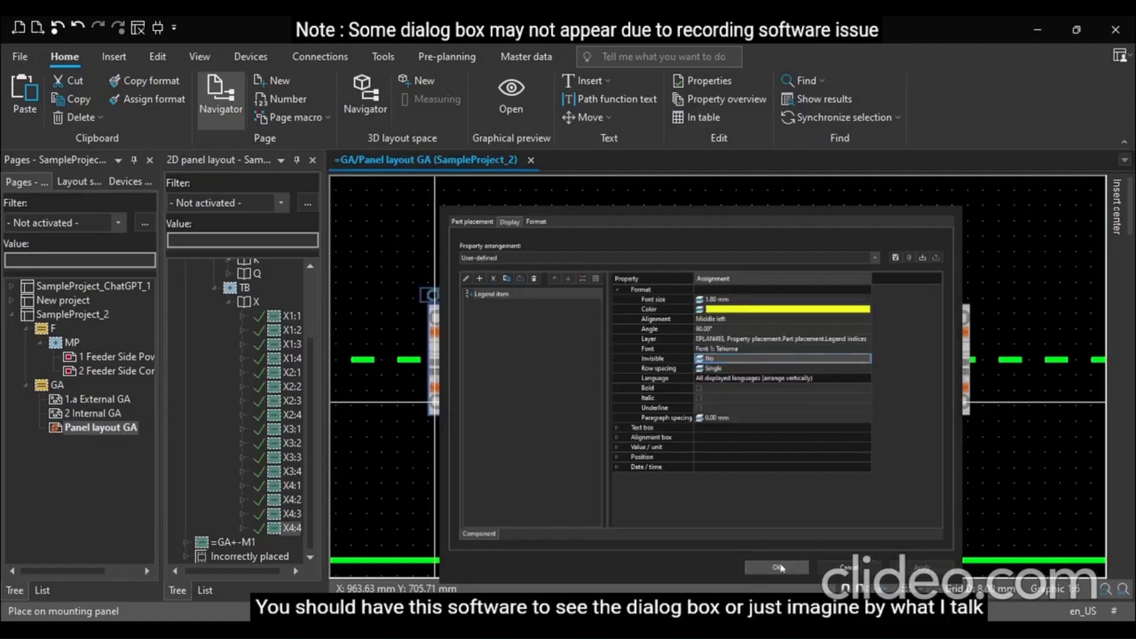
left_click(780, 567)
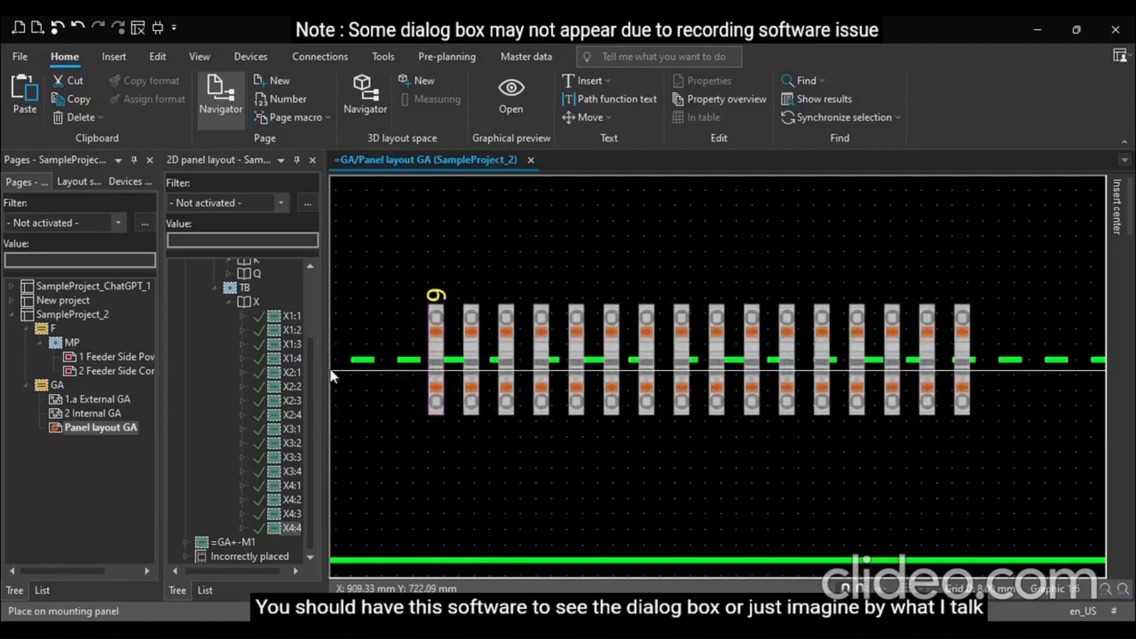
Select all terminals on the rail and assign the first terminal's legend format to them
left_click_drag(325, 374, 345, 373)
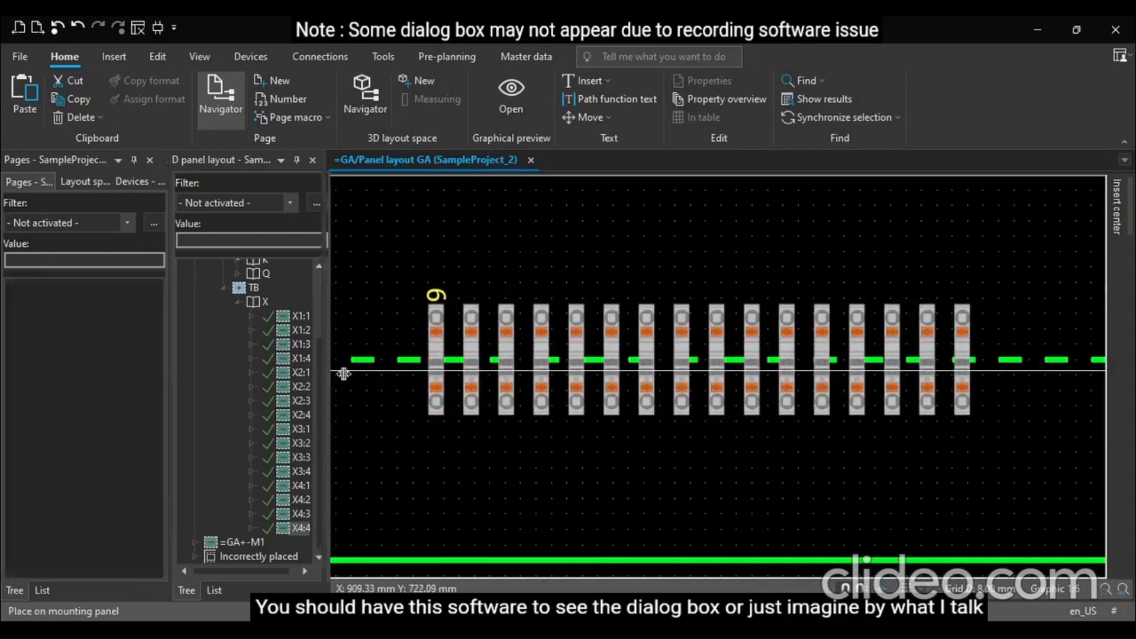
left_click(443, 297)
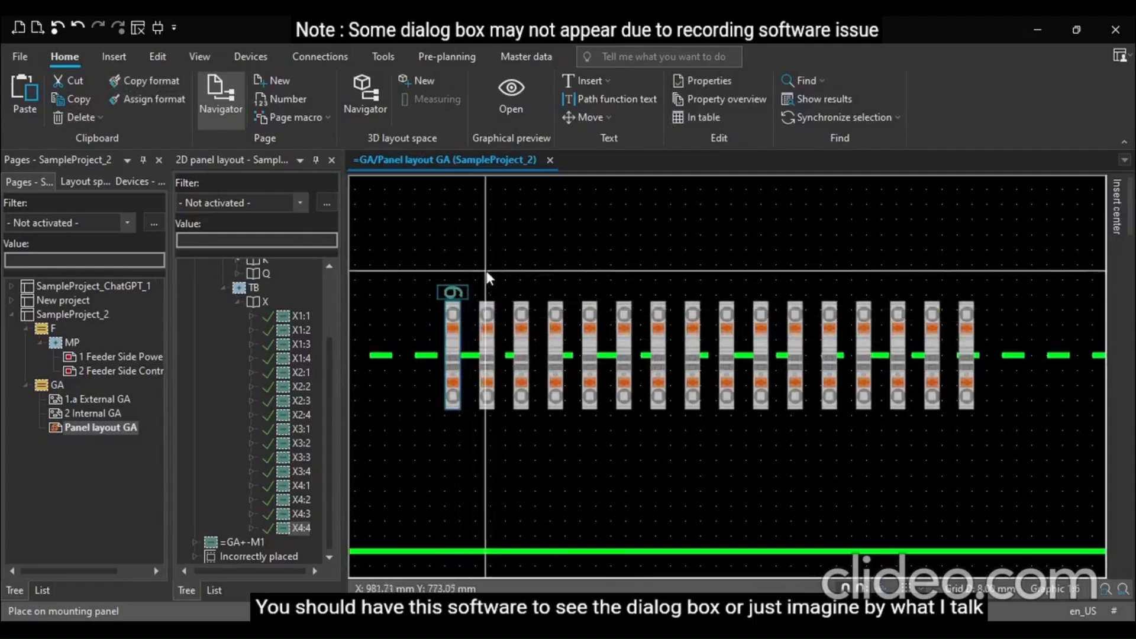
left_click_drag(475, 266, 1030, 448)
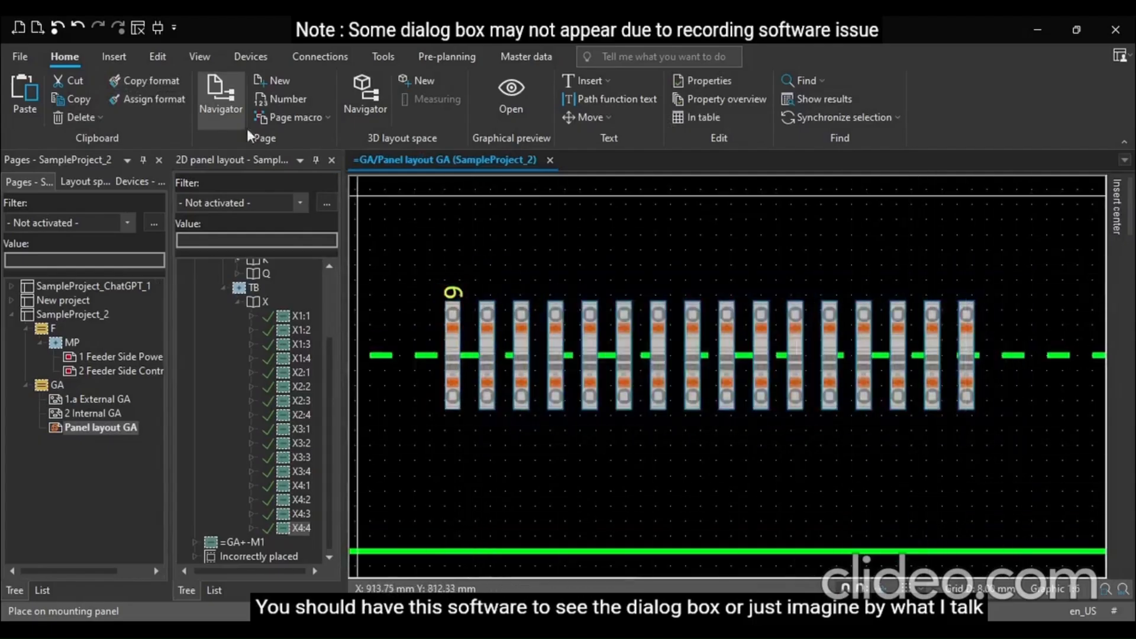
left_click(142, 100)
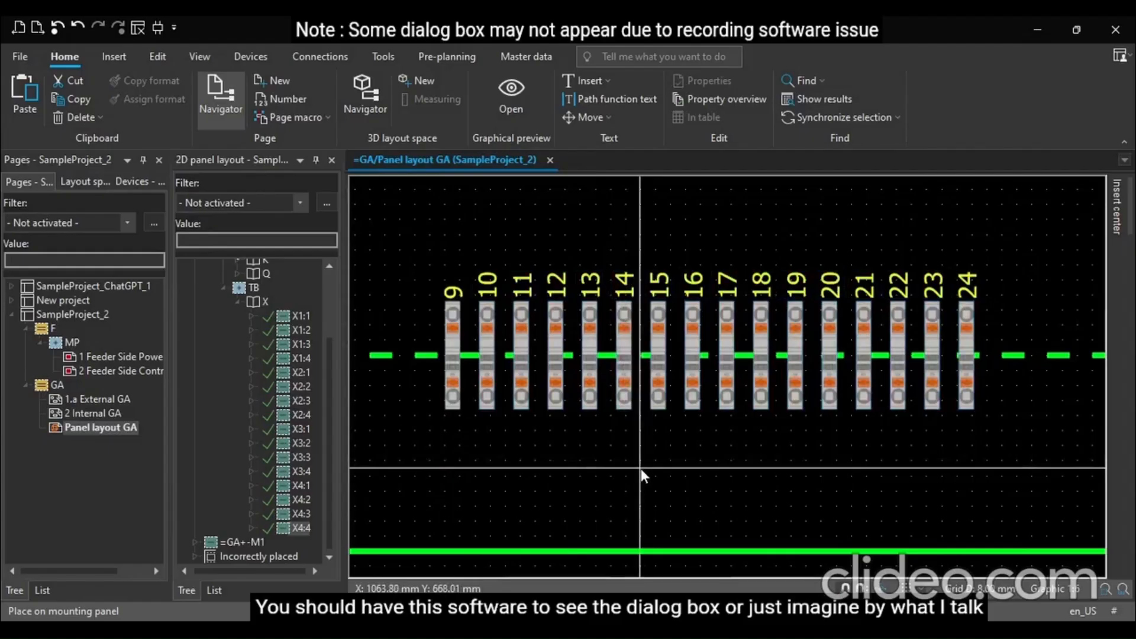
Open the first terminal's properties and inspect its Legend item setting without changing it
scroll(644, 477, "down", 1)
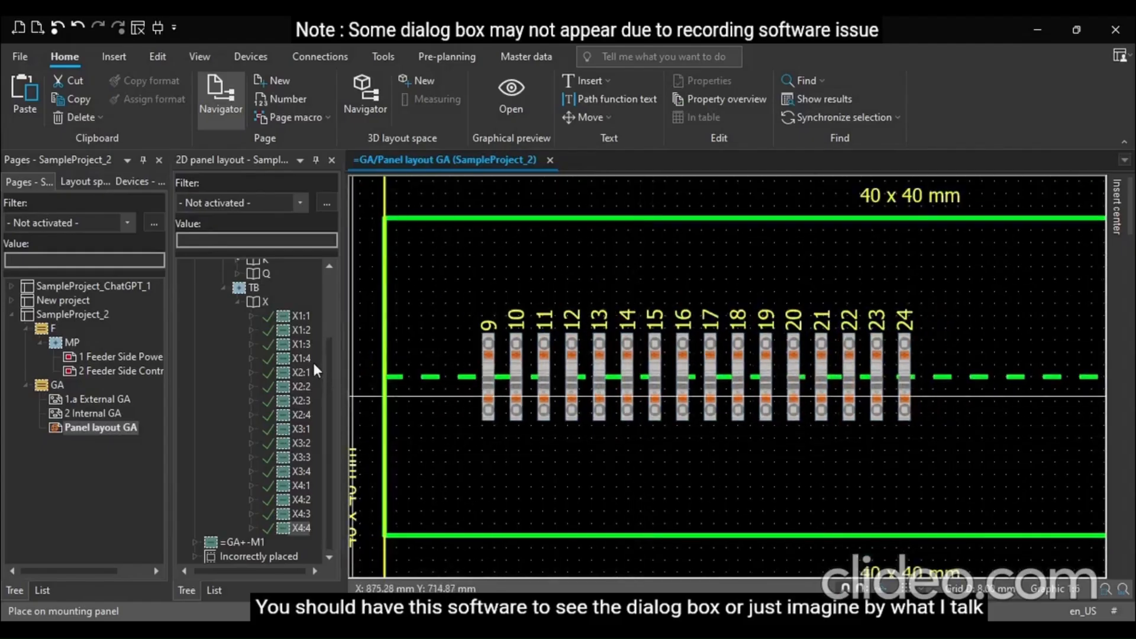
left_click_drag(344, 355, 357, 355)
left_click(499, 342)
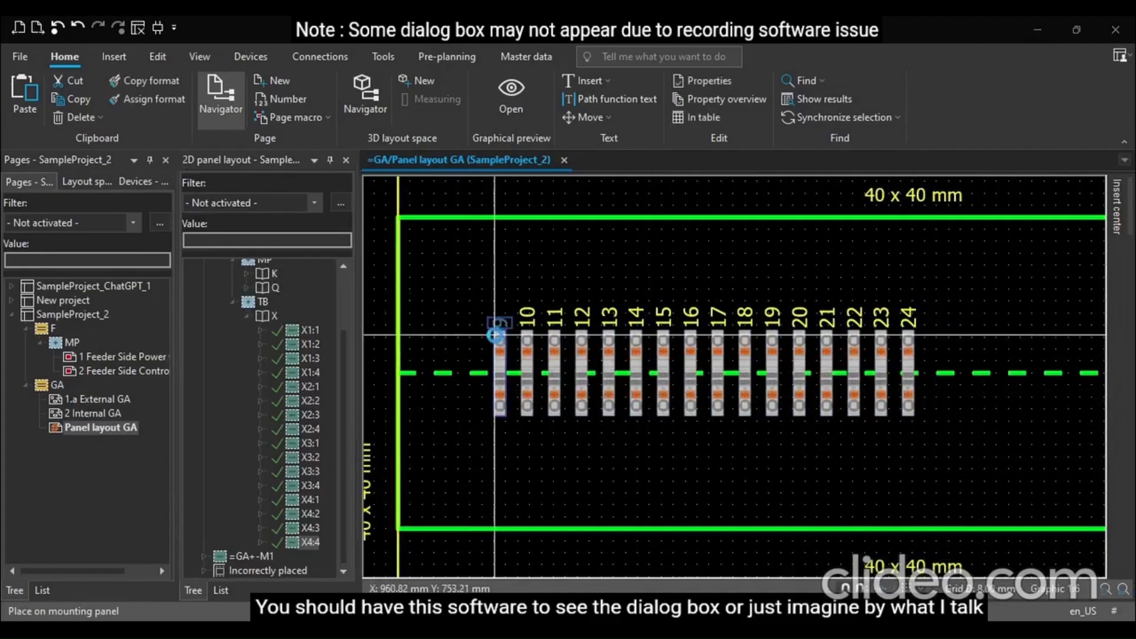
double_click(496, 336)
left_click(490, 294)
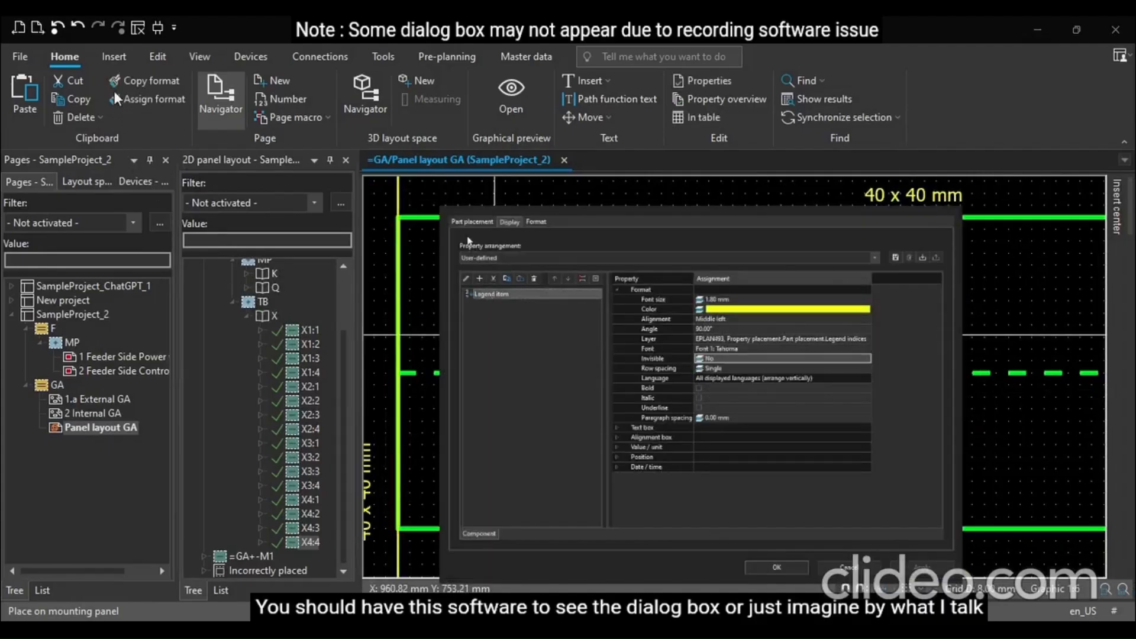
left_click(472, 222)
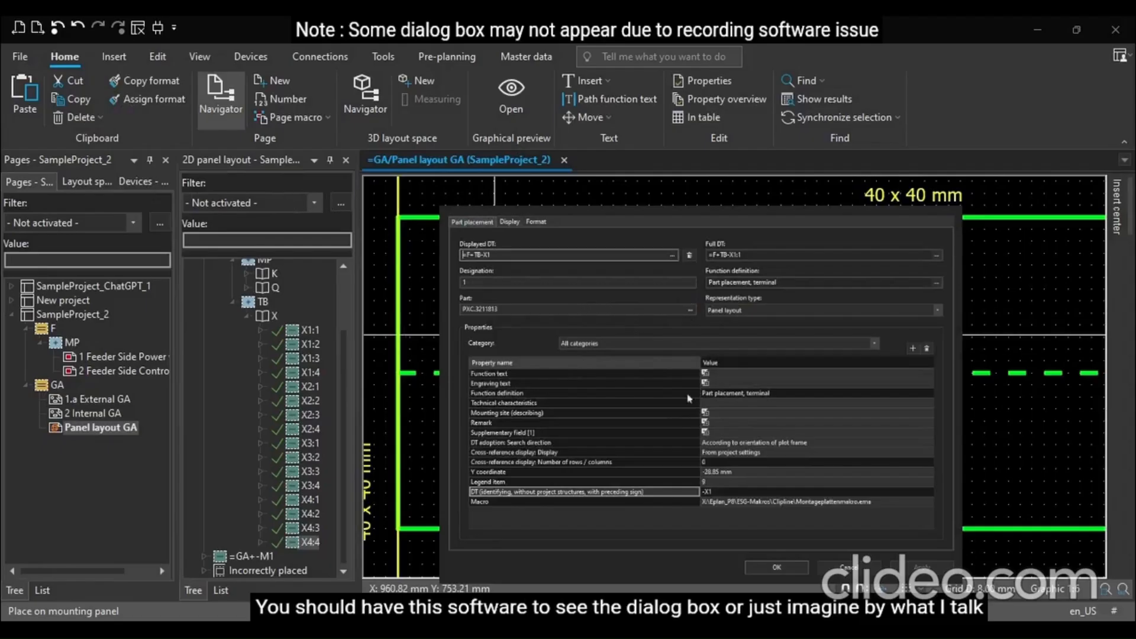
left_click(777, 482)
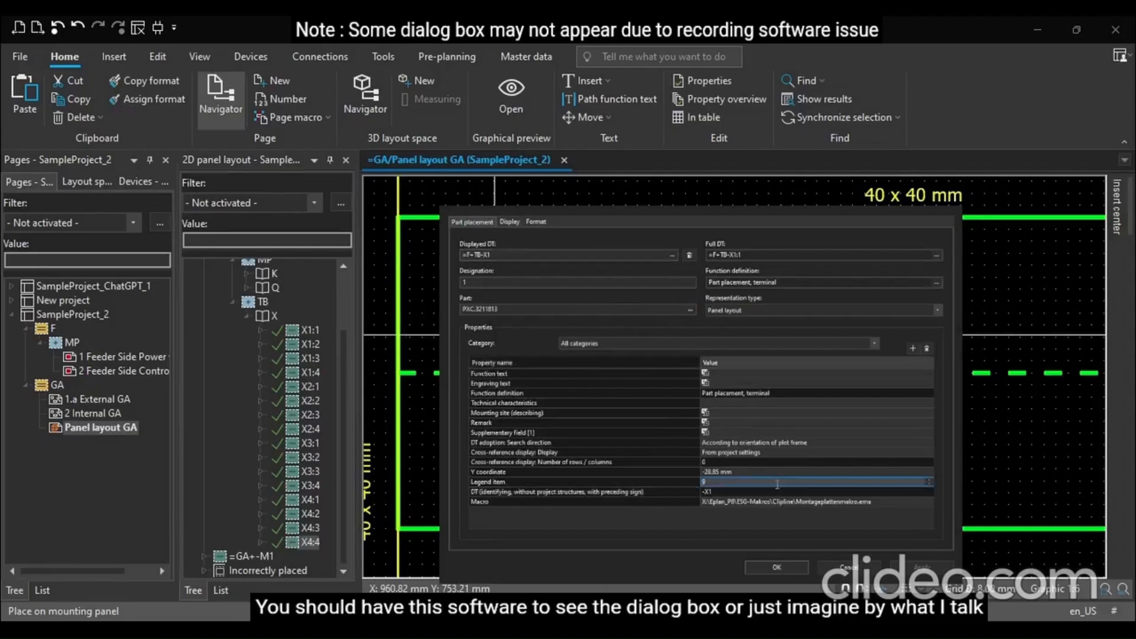
left_click(777, 484)
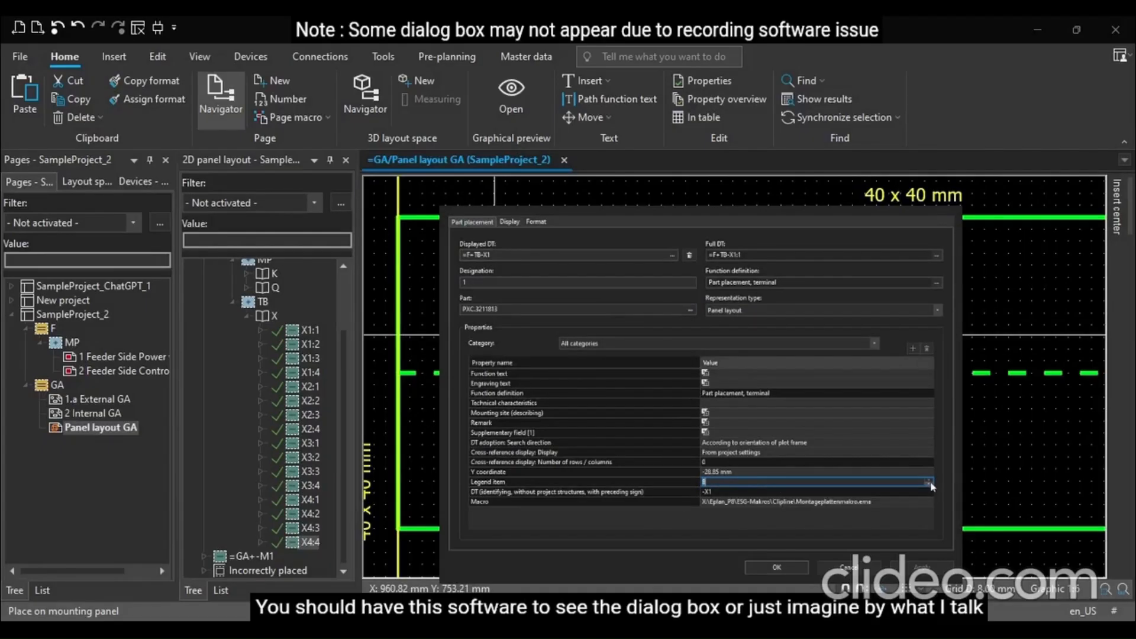
left_click(851, 566)
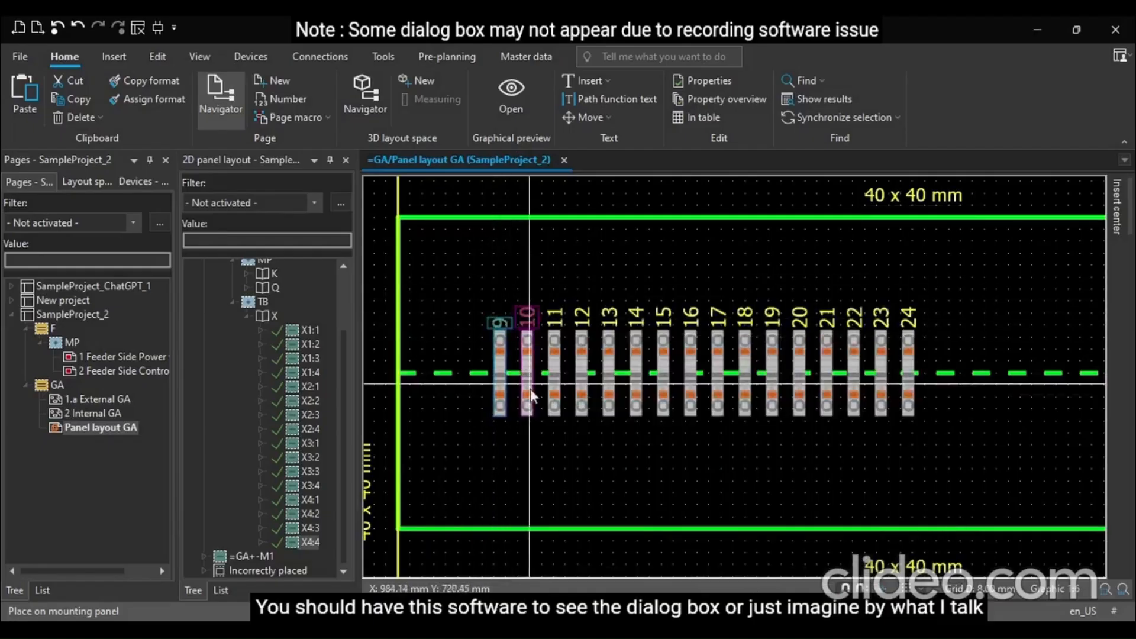
Set the first terminal's legend item to 1 in its properties
left_click(505, 318)
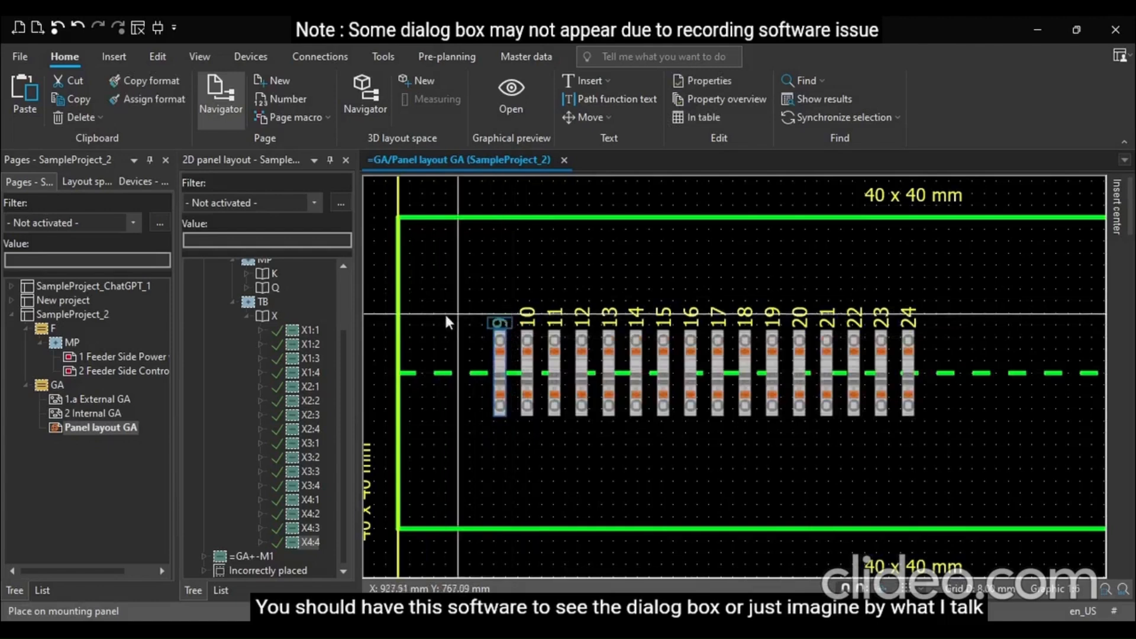
left_click(295, 332)
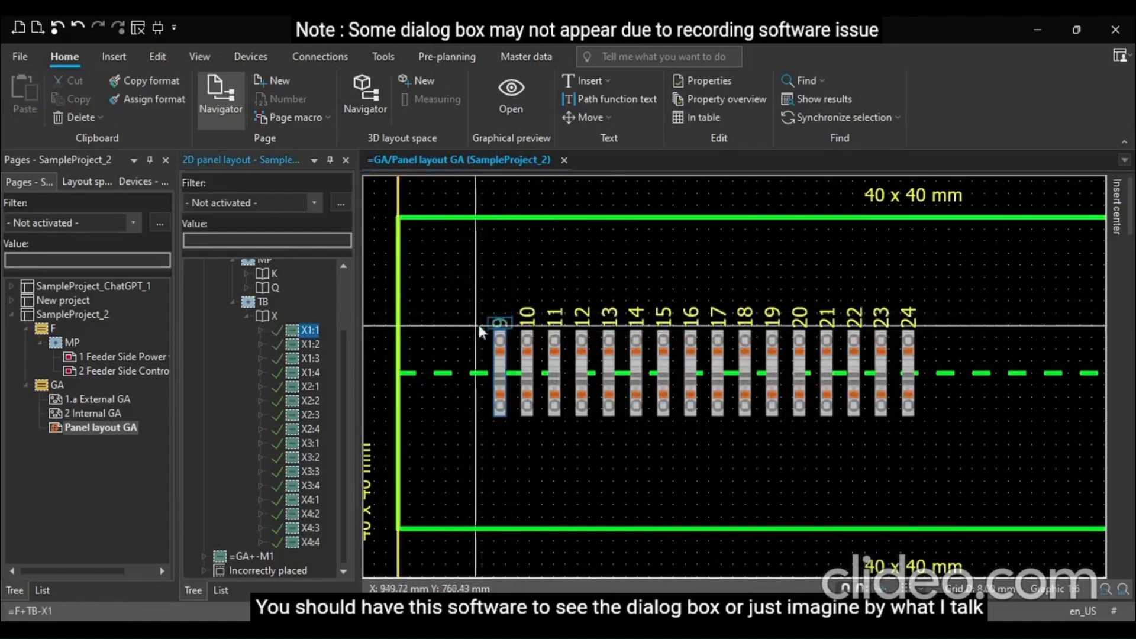
left_click(499, 327)
double_click(499, 326)
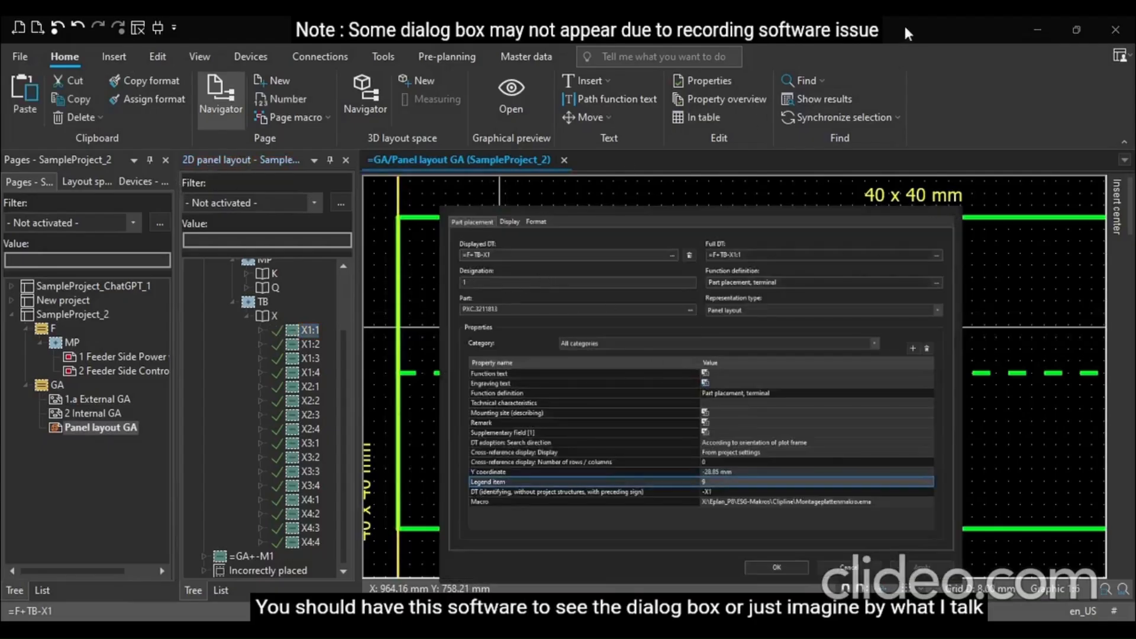
left_click(527, 319)
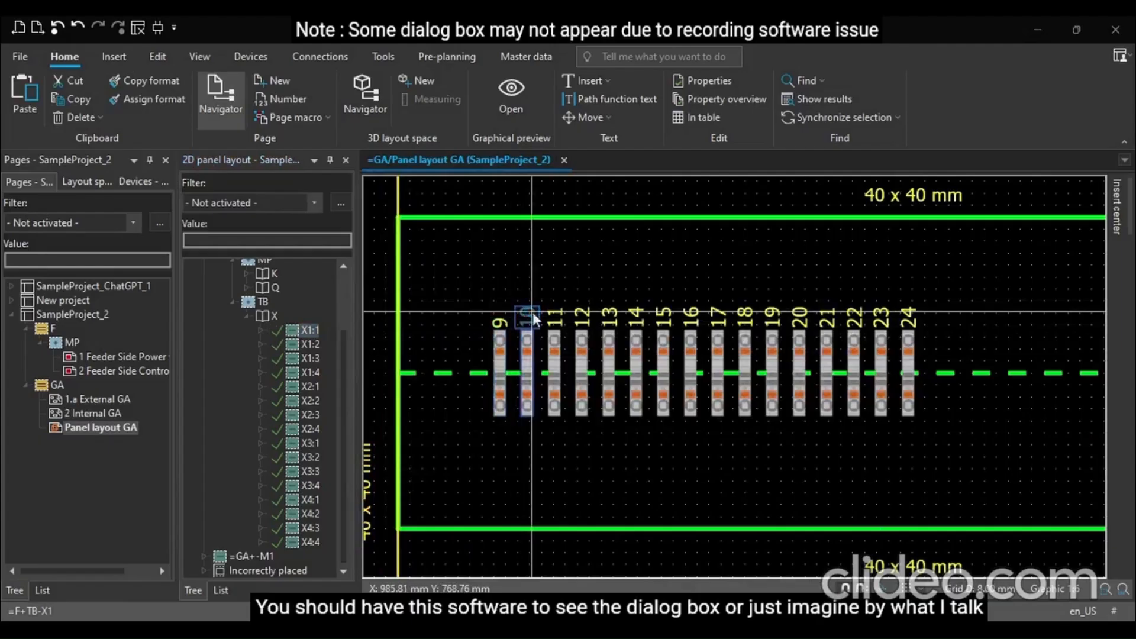
double_click(525, 320)
left_click(909, 20)
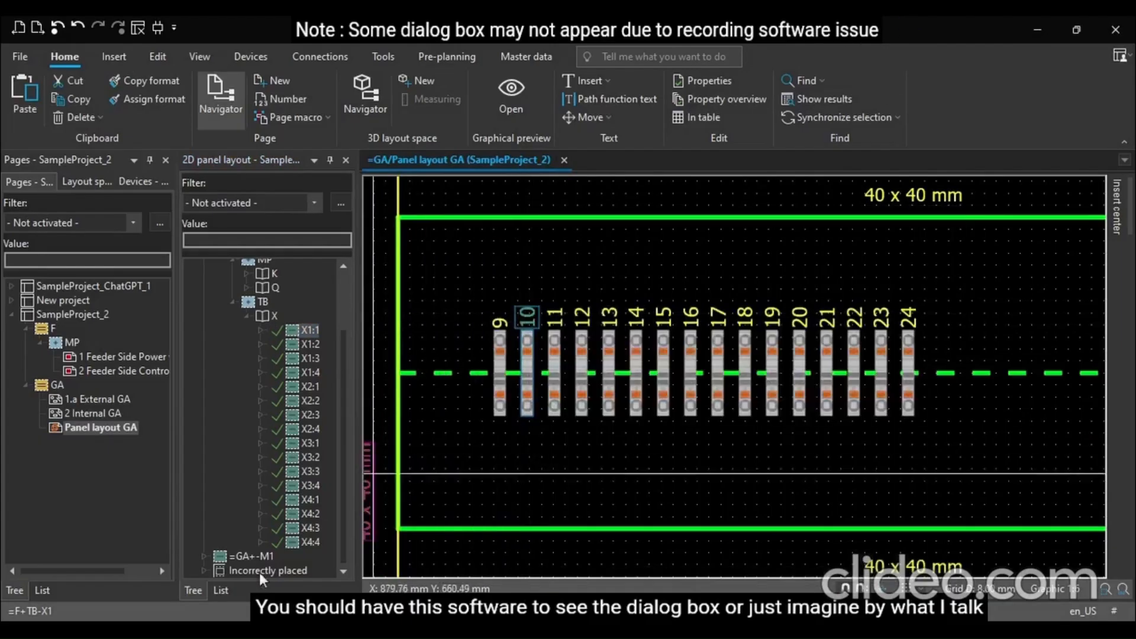
left_click(499, 338)
double_click(499, 338)
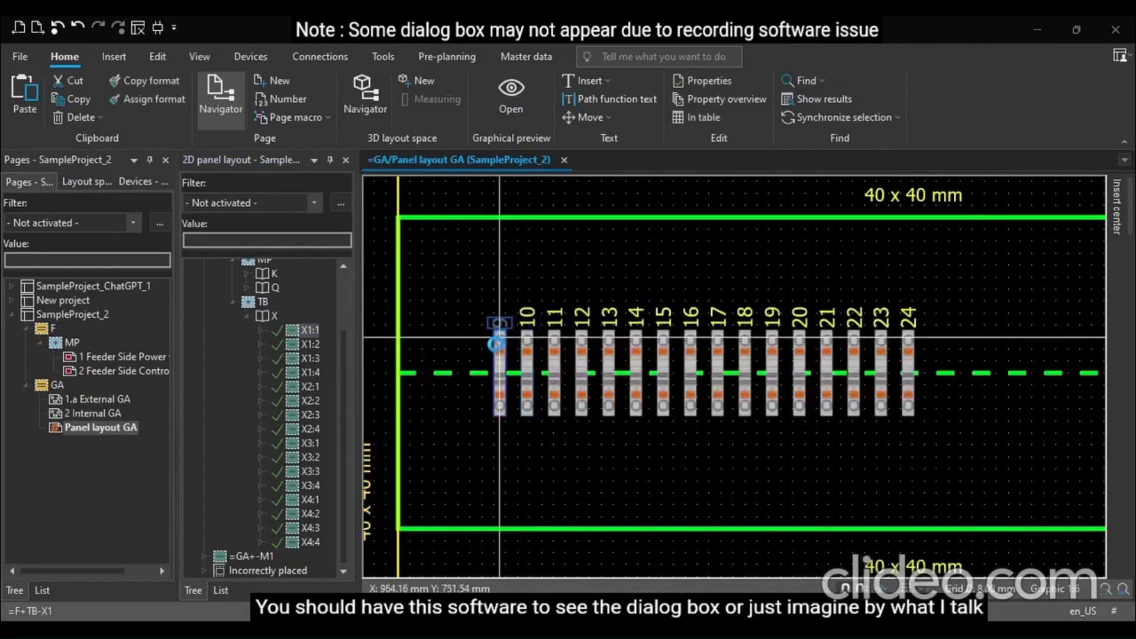
left_click(509, 222)
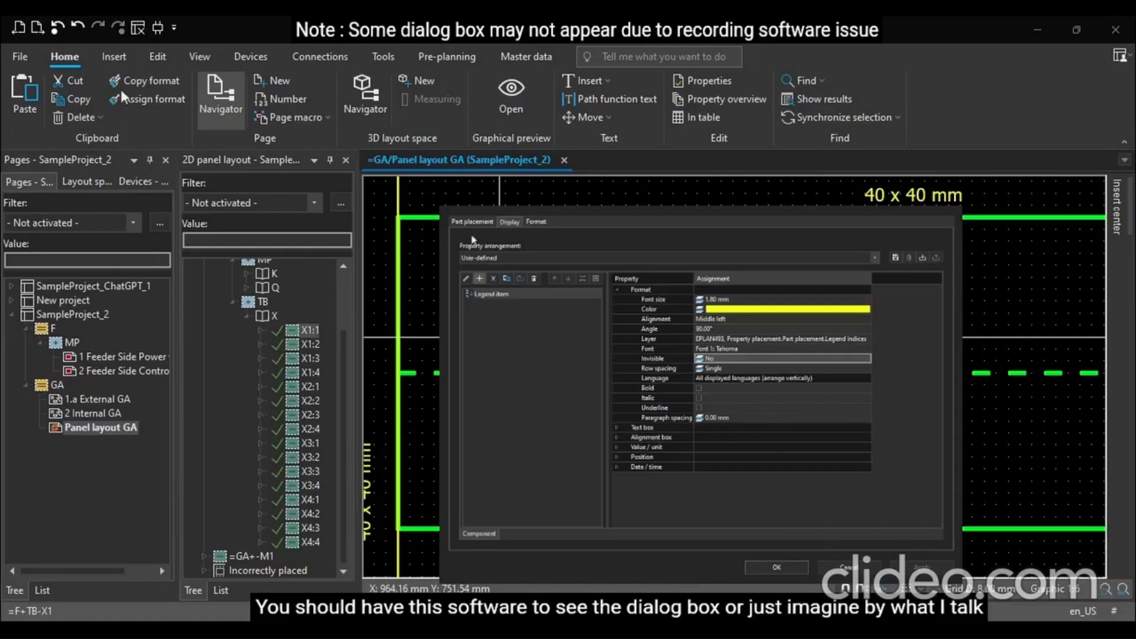
left_click(472, 222)
left_click(742, 480)
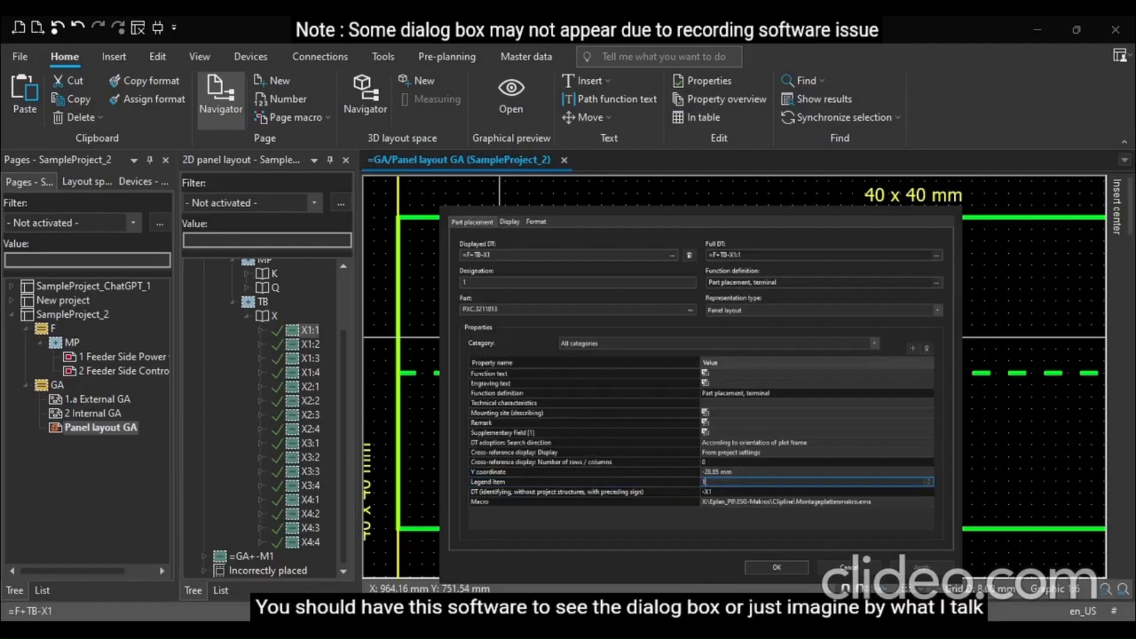
left_click(776, 567)
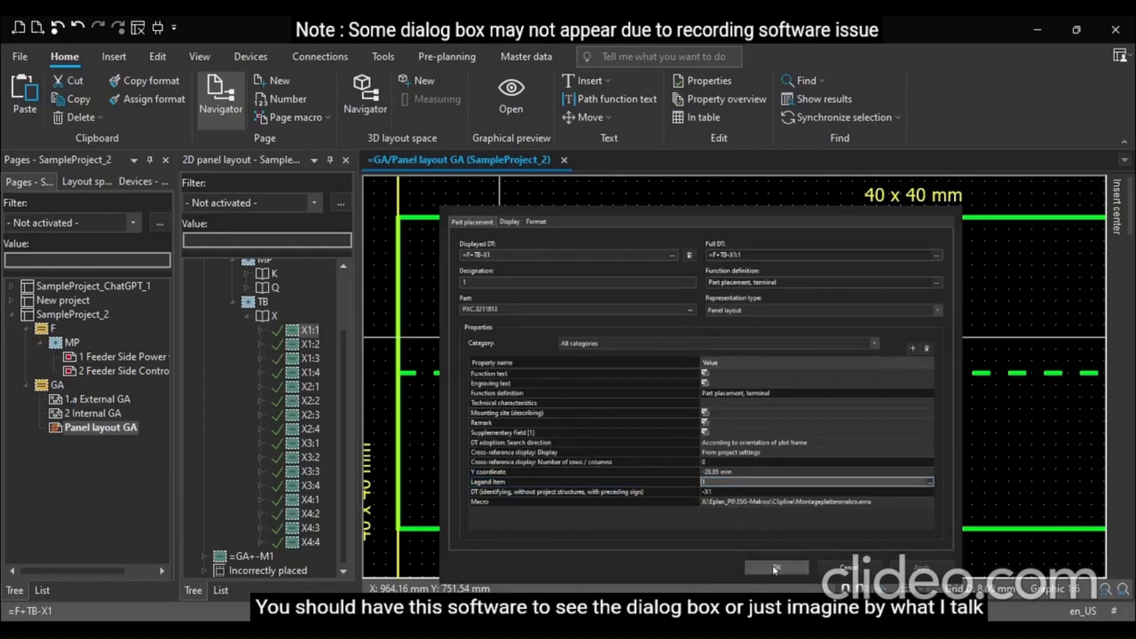
left_click(503, 458)
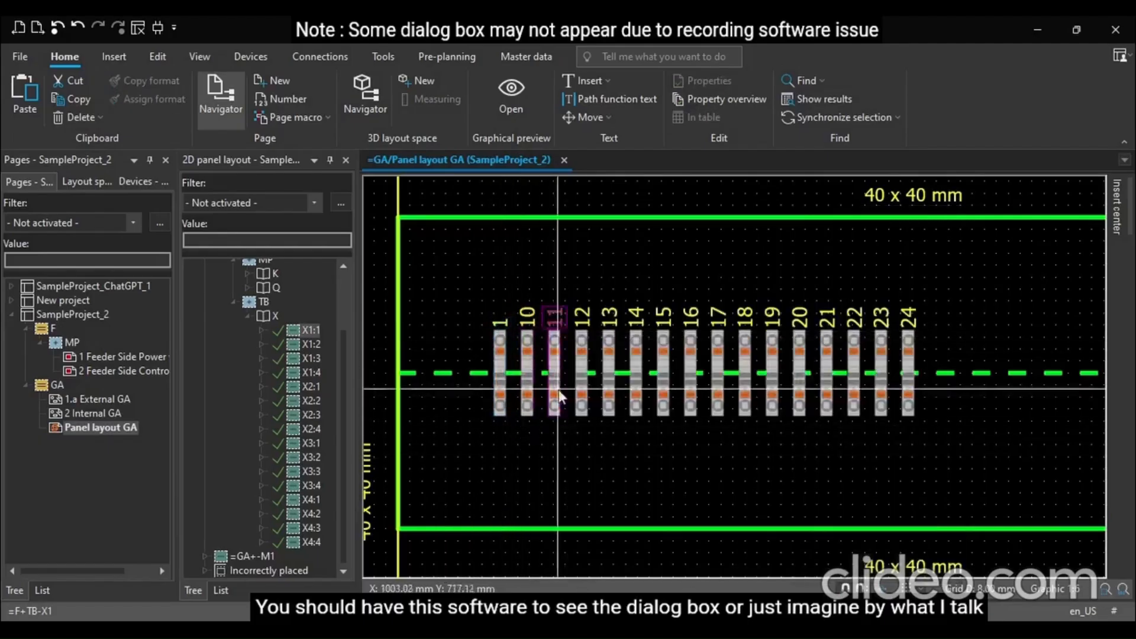
Set the second terminal's legend item to 2
left_click(525, 309)
double_click(525, 308)
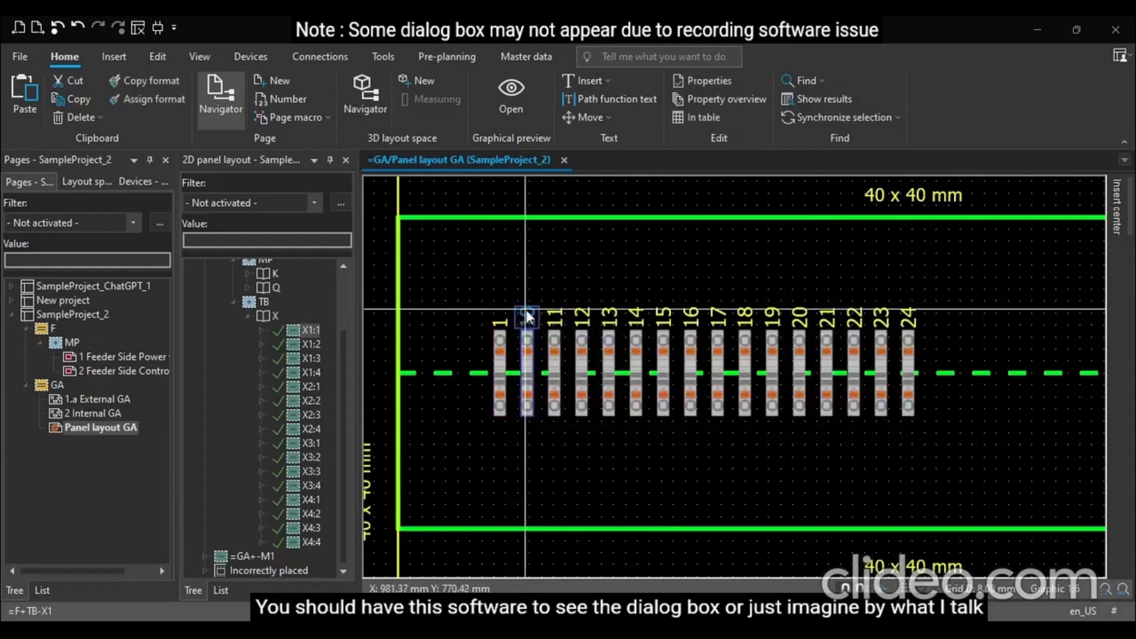
left_click(732, 483)
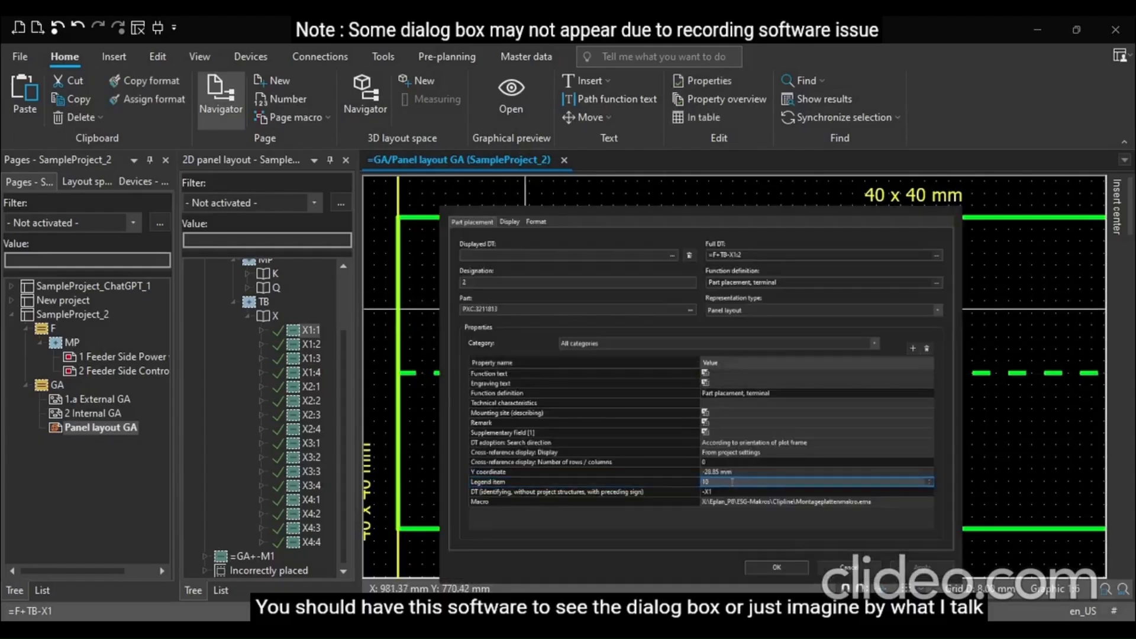
left_click_drag(695, 481, 689, 476)
left_click(735, 482)
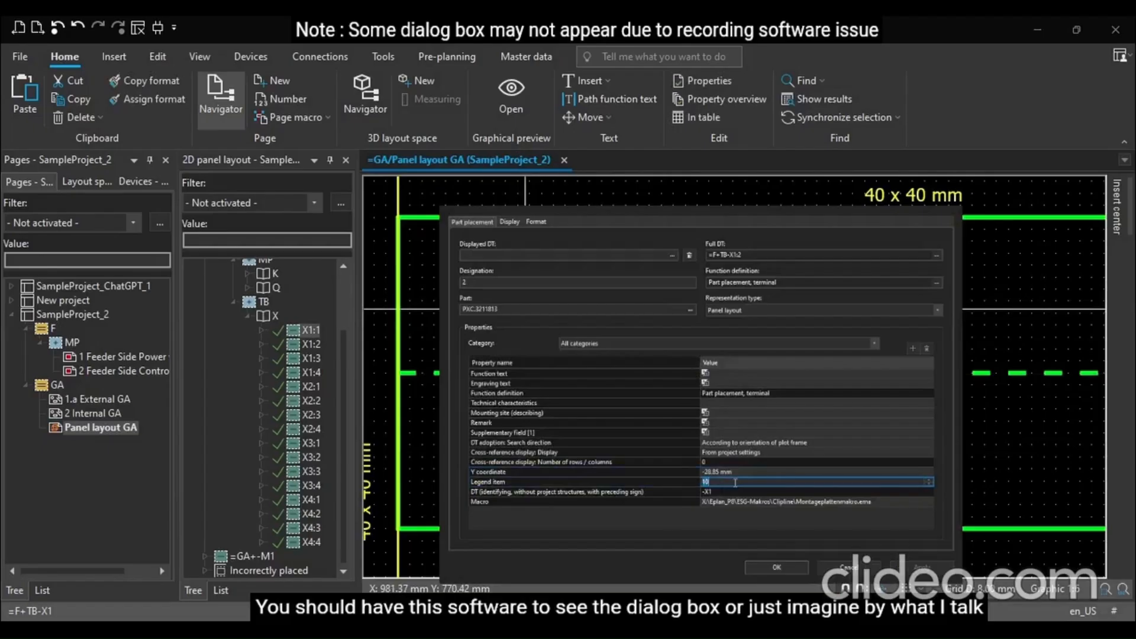
left_click(774, 566)
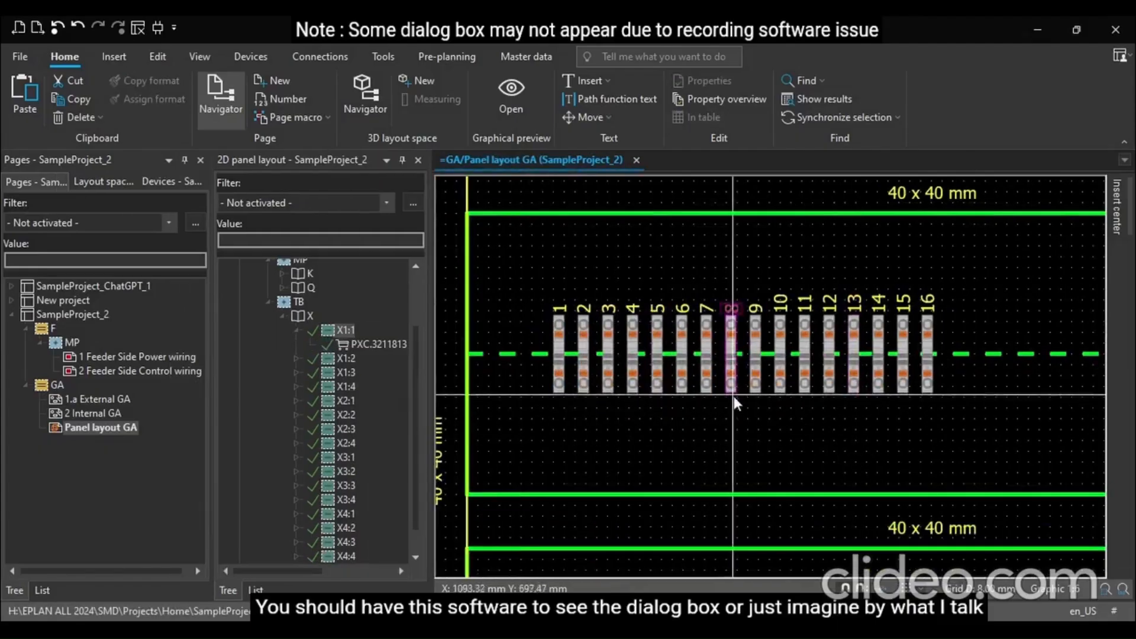
Set the first terminal's legend item text angle to 0.00°
scroll(586, 343, "up", 1)
scroll(593, 343, "down", 1)
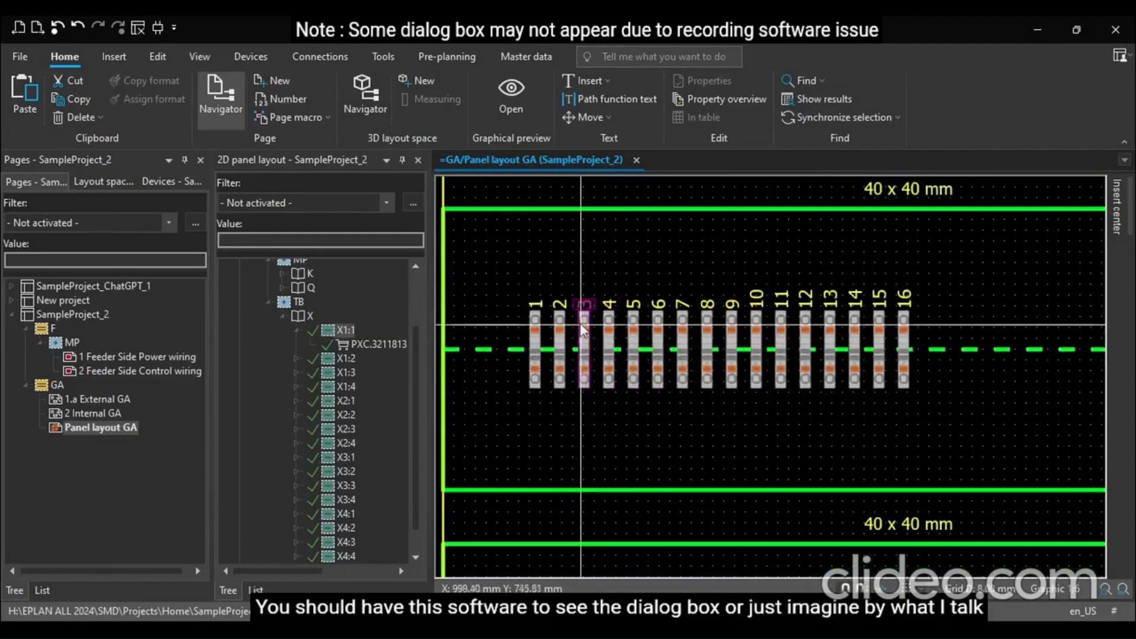
scroll(535, 279, "up", 3)
scroll(543, 325, "down", 1)
scroll(543, 333, "down", 1)
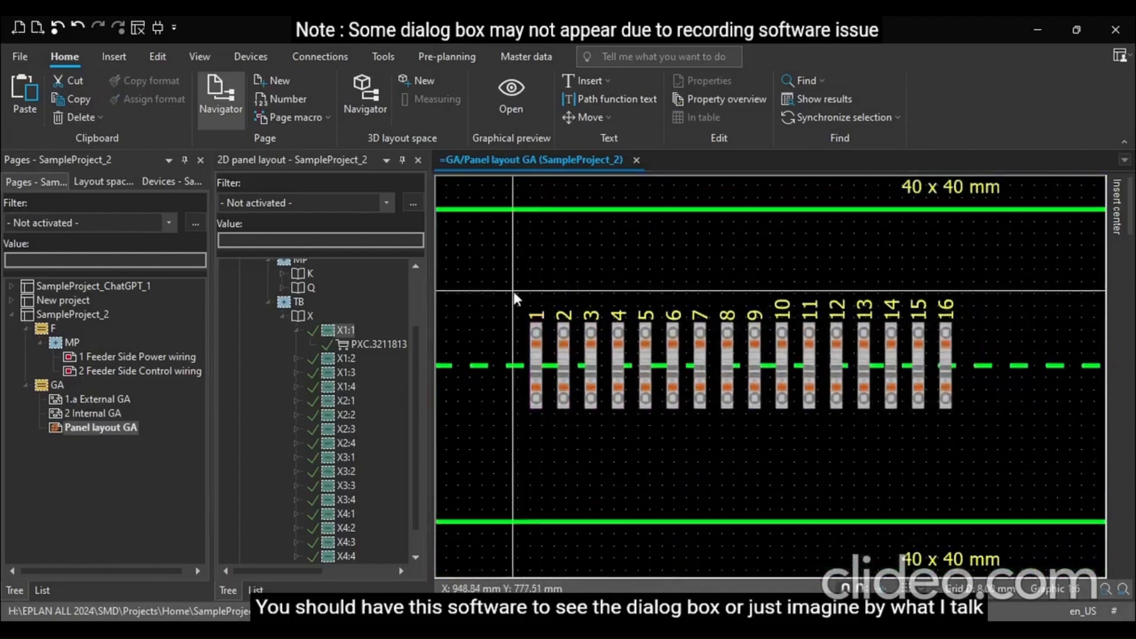
left_click(533, 320)
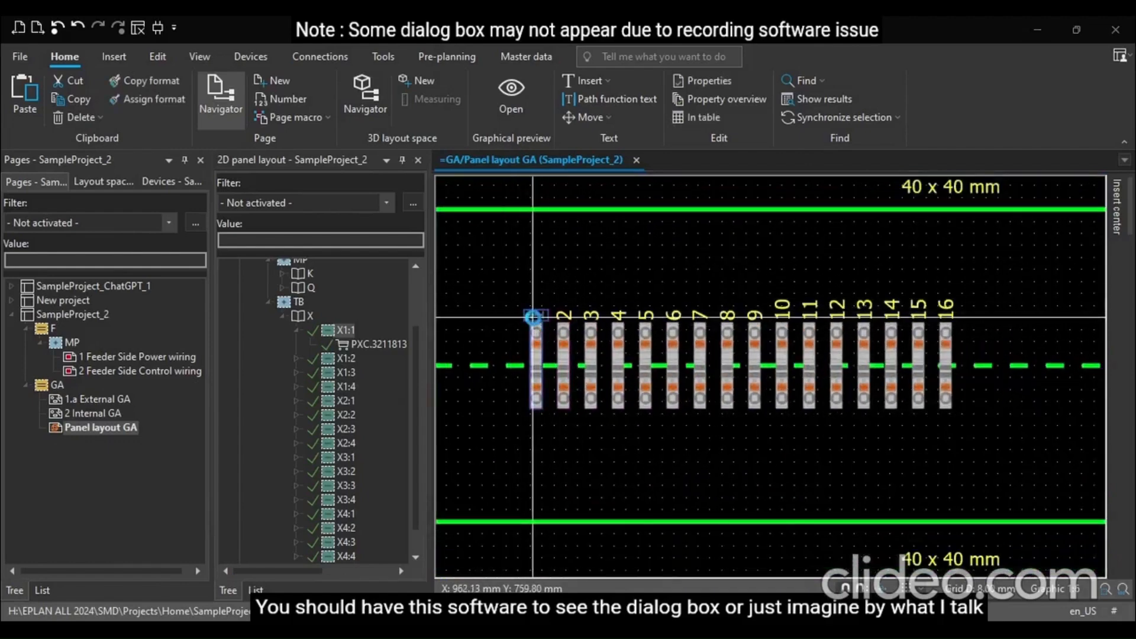
double_click(535, 324)
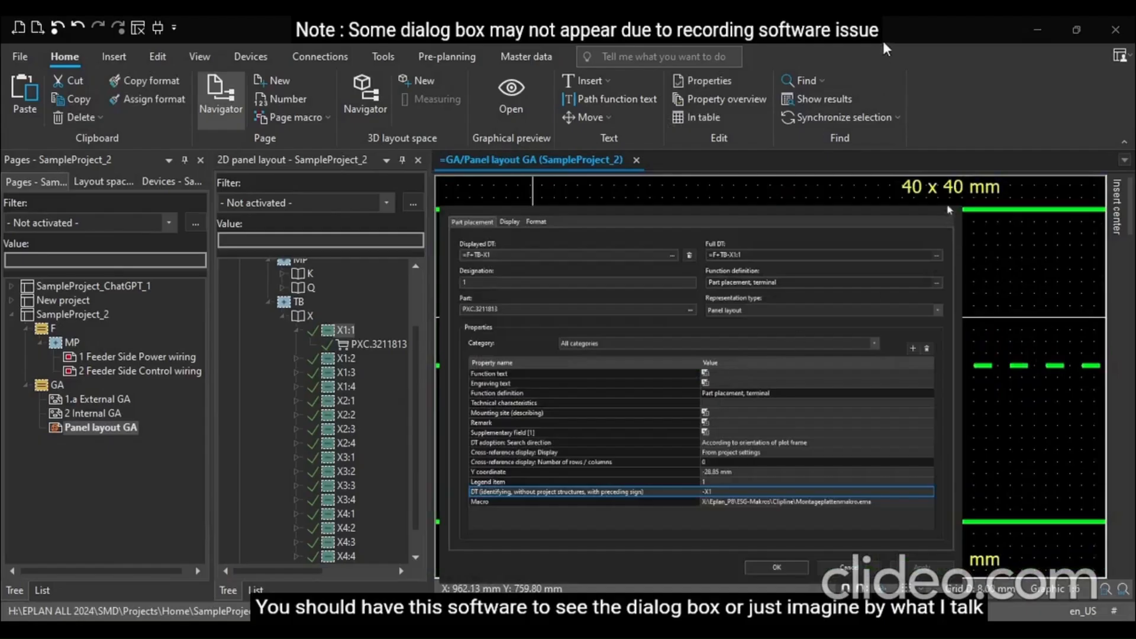
left_click(508, 223)
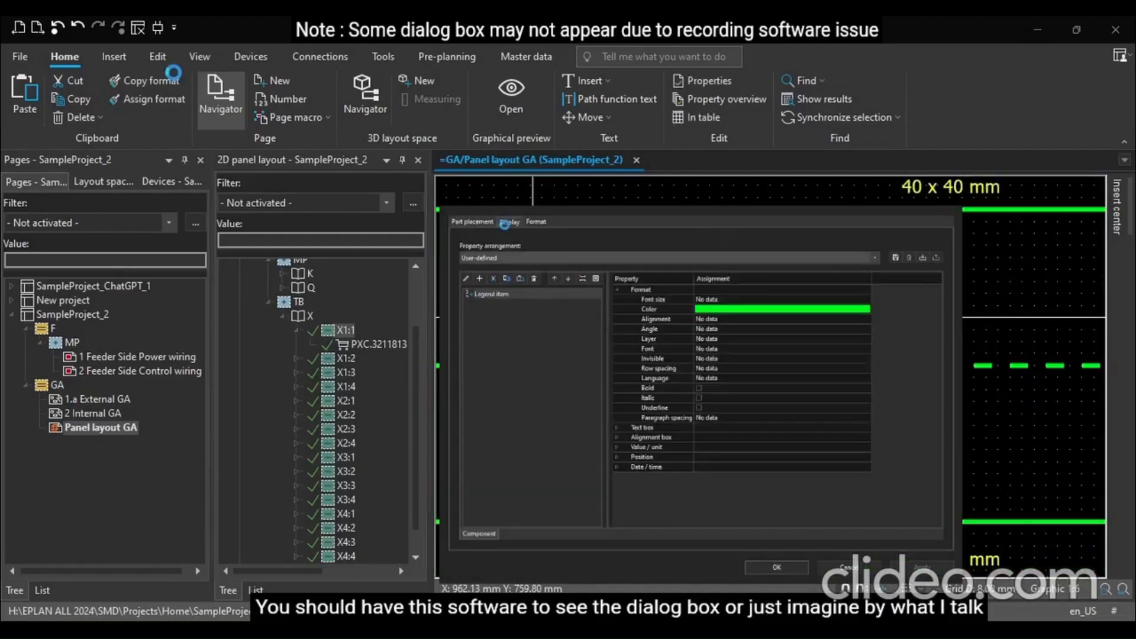
left_click(512, 297)
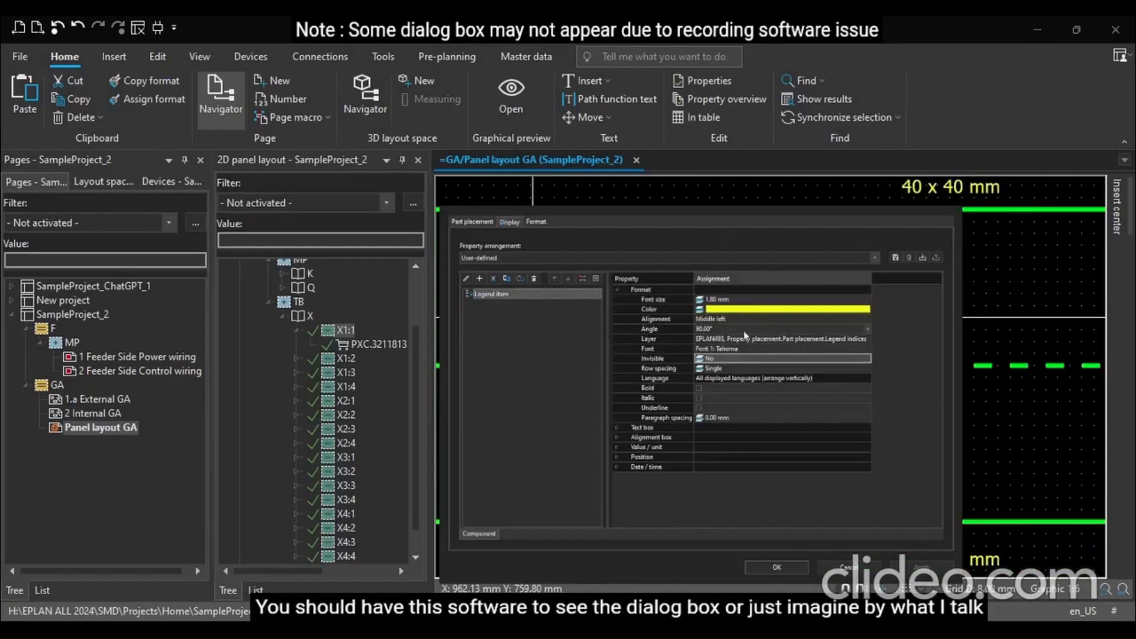
left_click(756, 328)
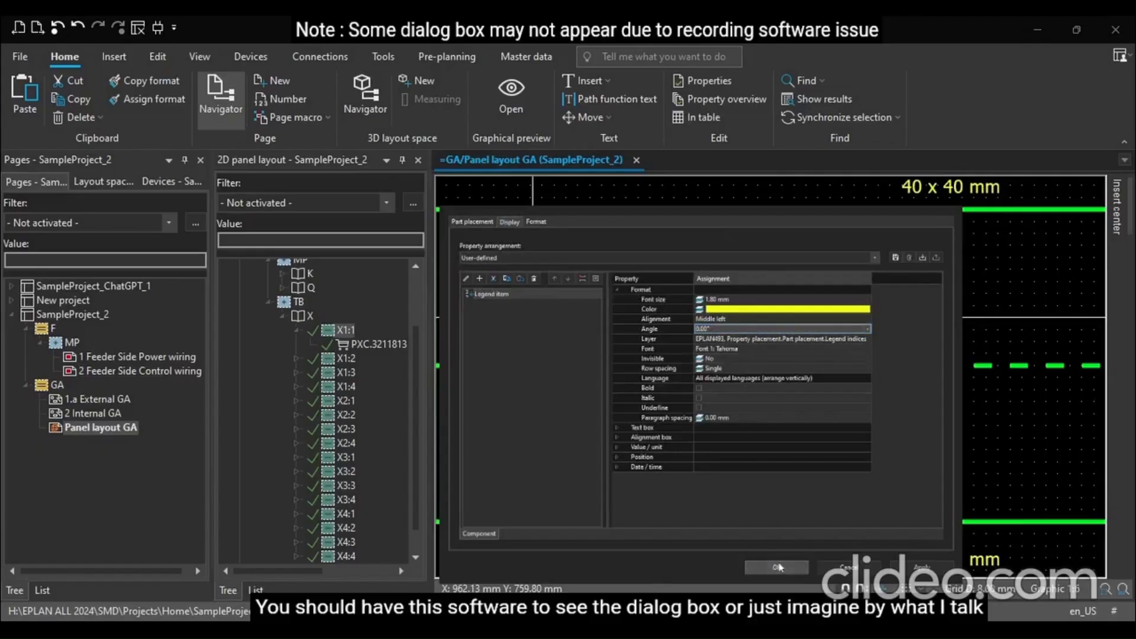
left_click(777, 567)
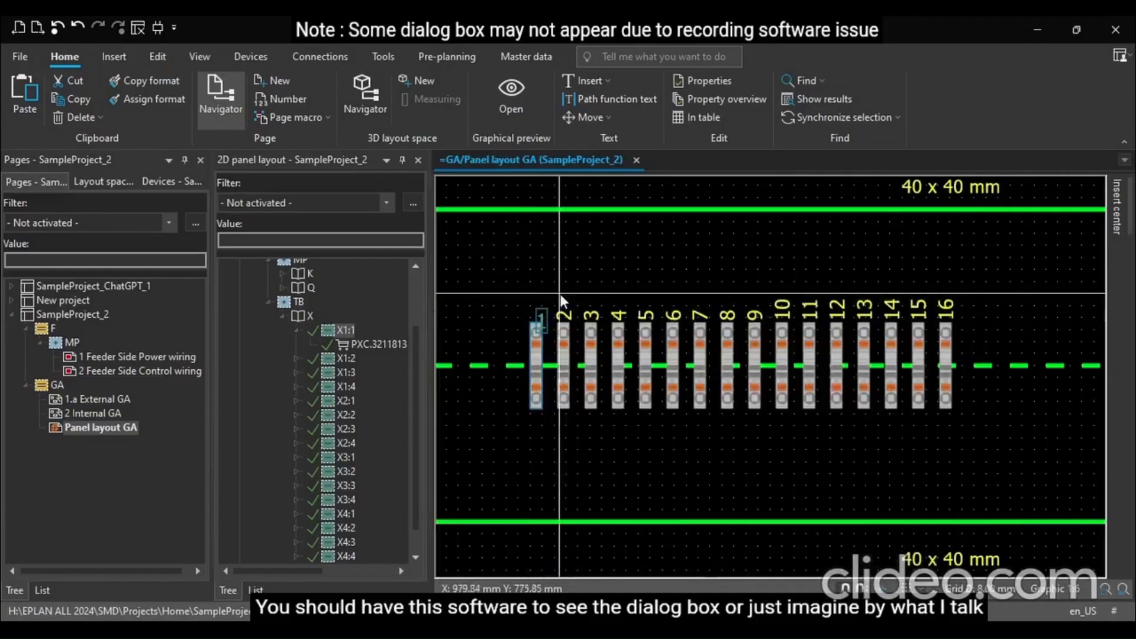
Set the first terminal's legend item alignment to Upper center
left_click(536, 332)
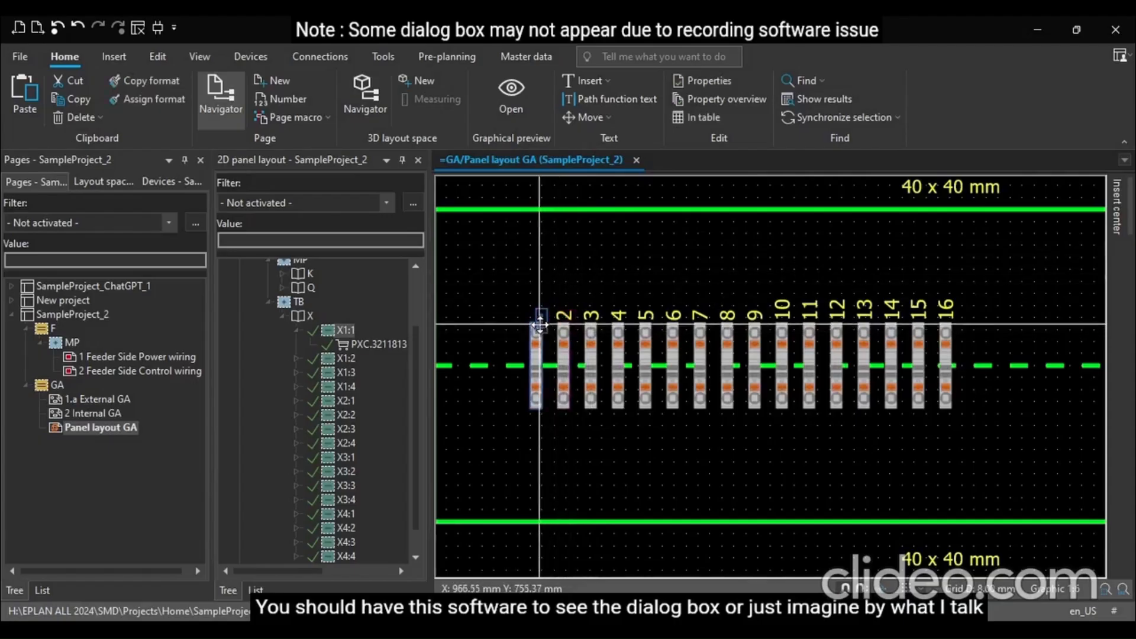
double_click(539, 324)
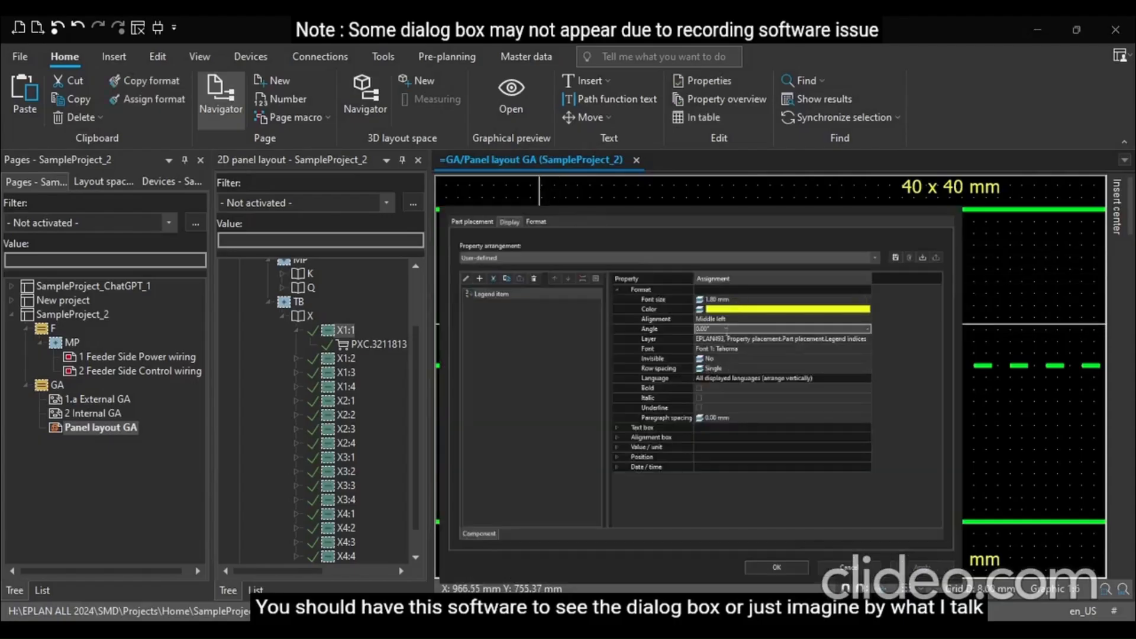
left_click(730, 320)
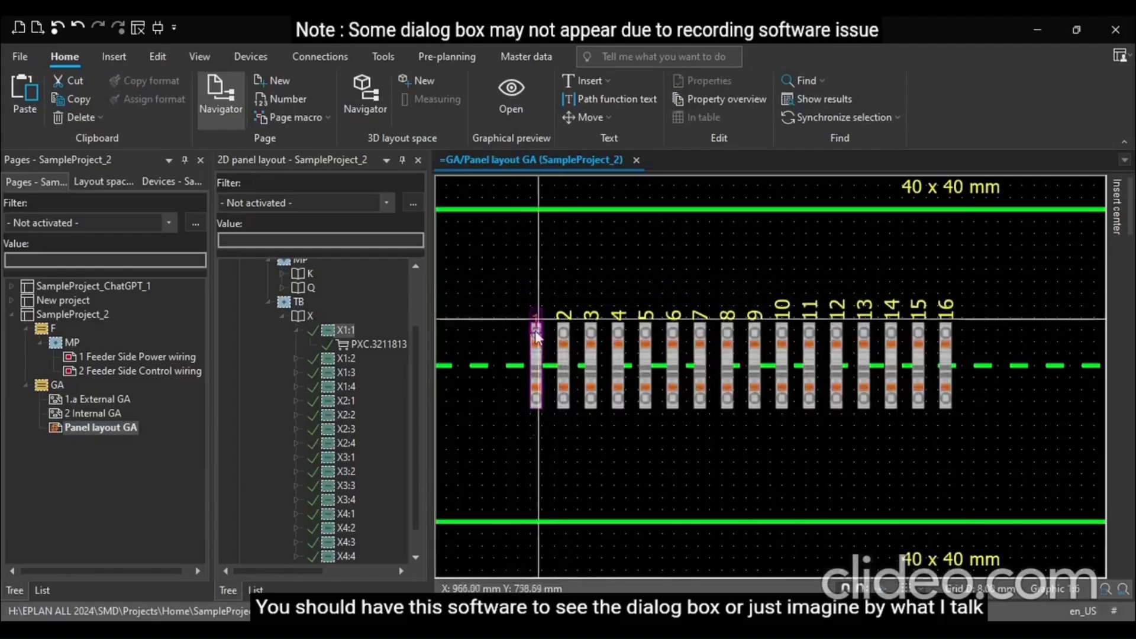
left_click(535, 337)
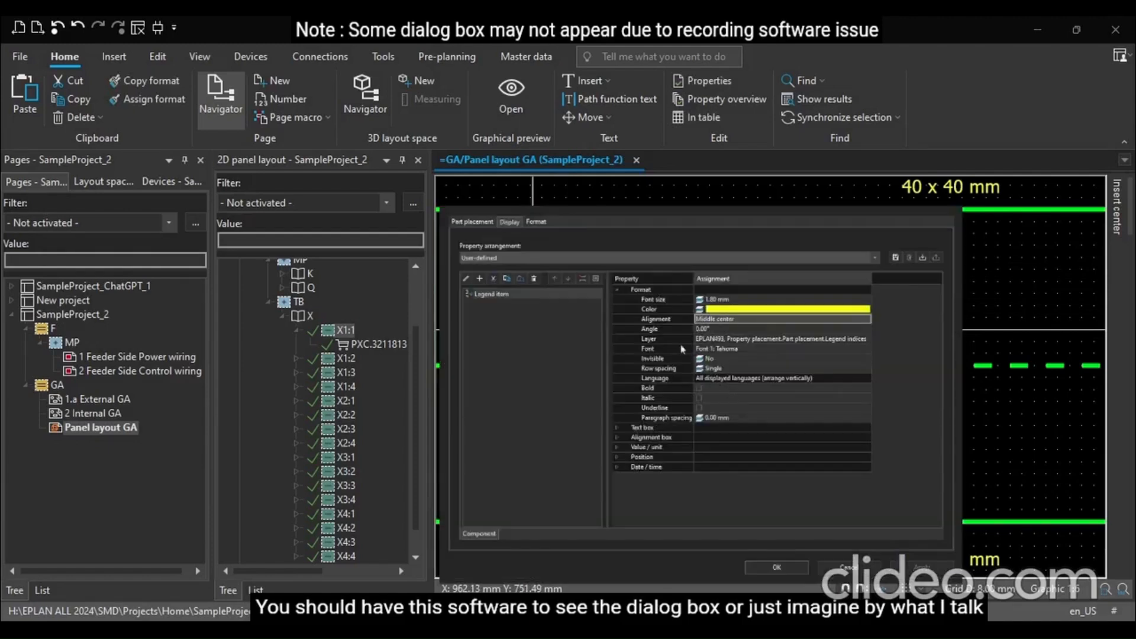
left_click(790, 317)
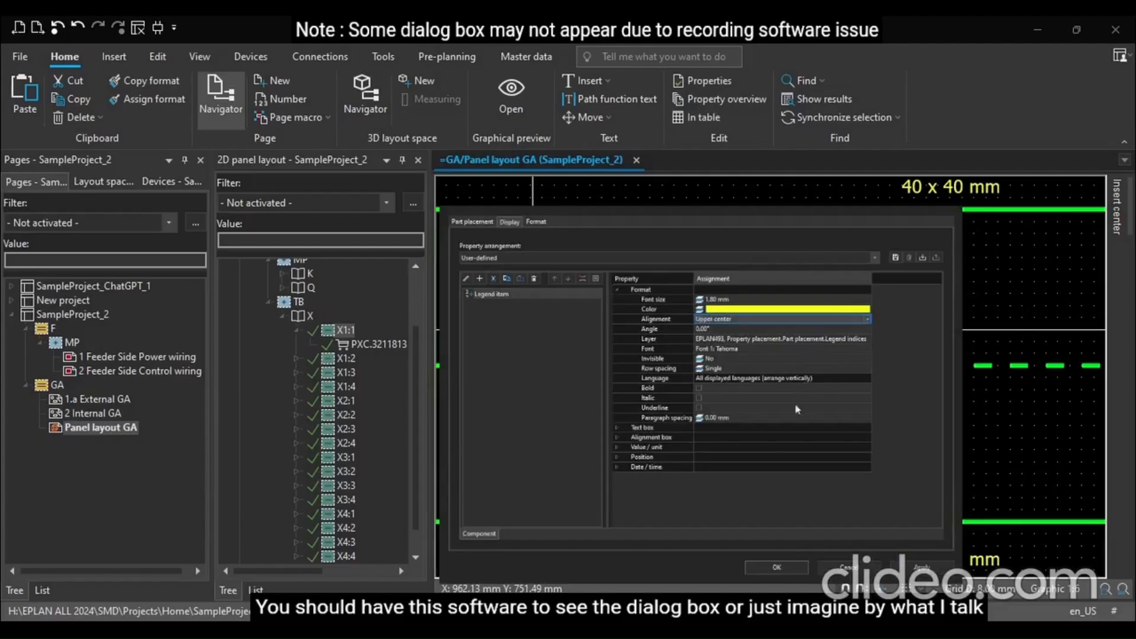
left_click(777, 568)
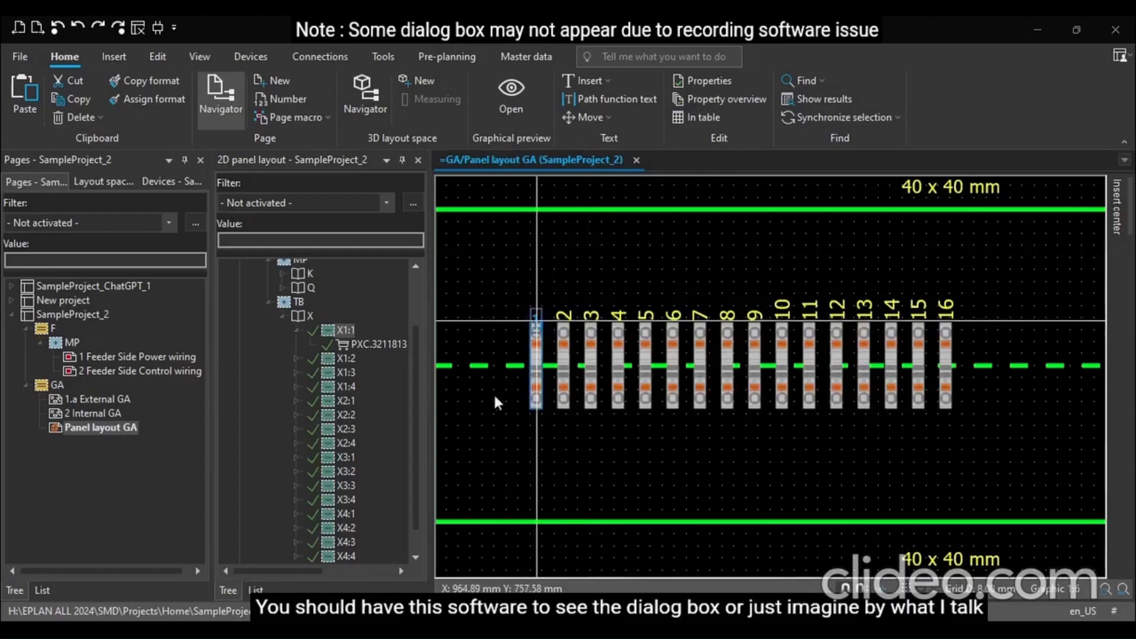
Change the first terminal's legend item alignment to Basic left
left_click(865, 320)
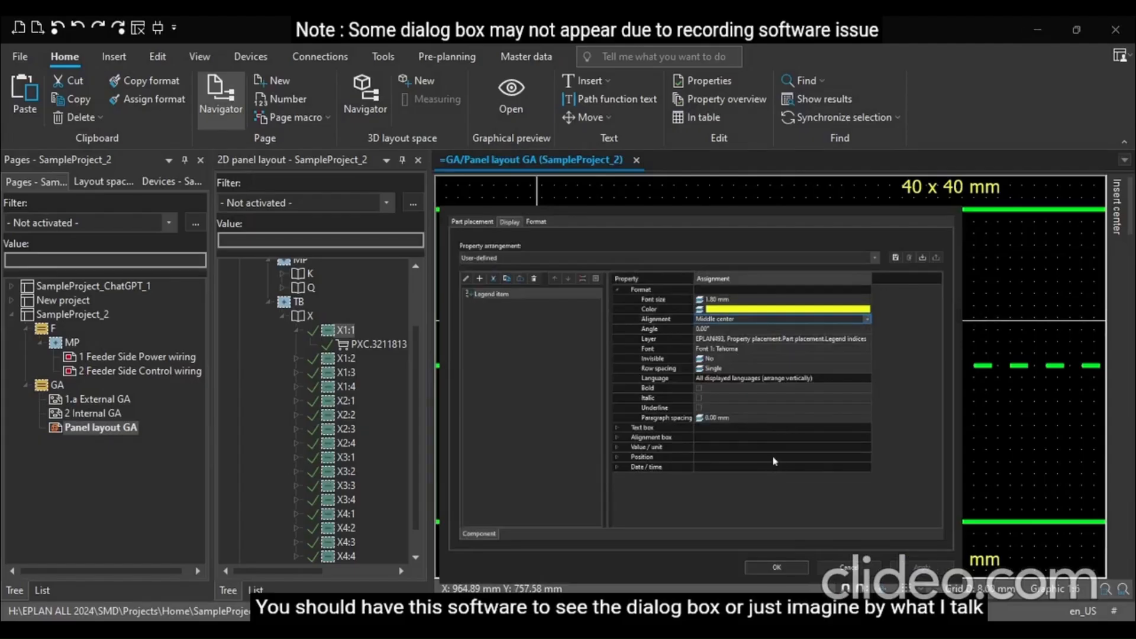
left_click(775, 353)
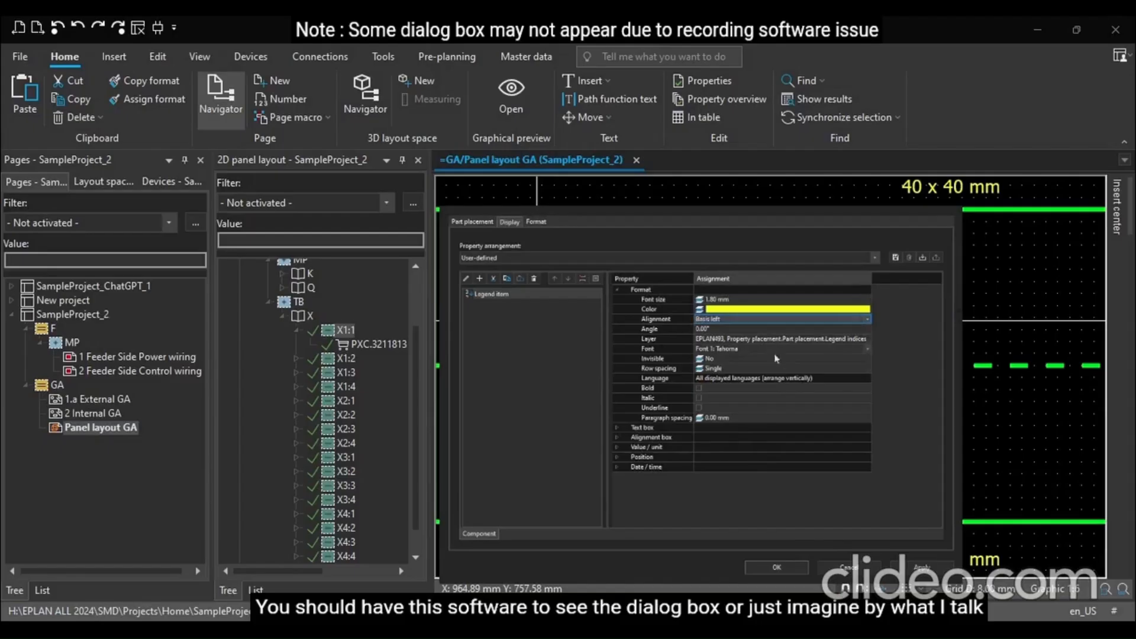
left_click(777, 567)
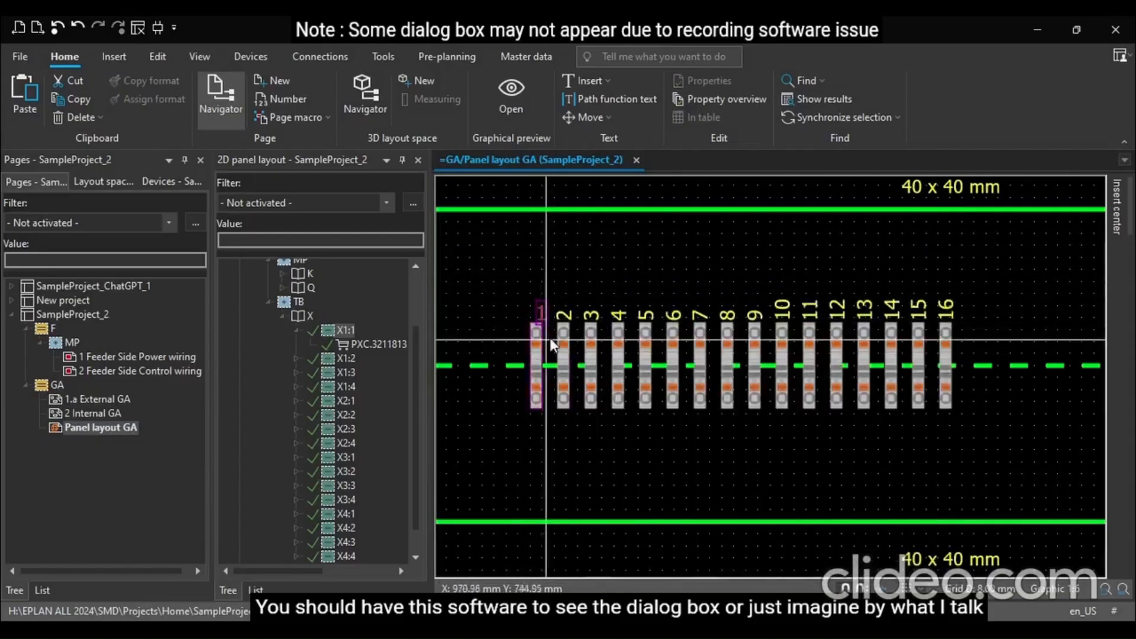
Apply the first terminal's legend format to all sixteen terminals on the rail
scroll(543, 346, "up", 2)
left_click(538, 349)
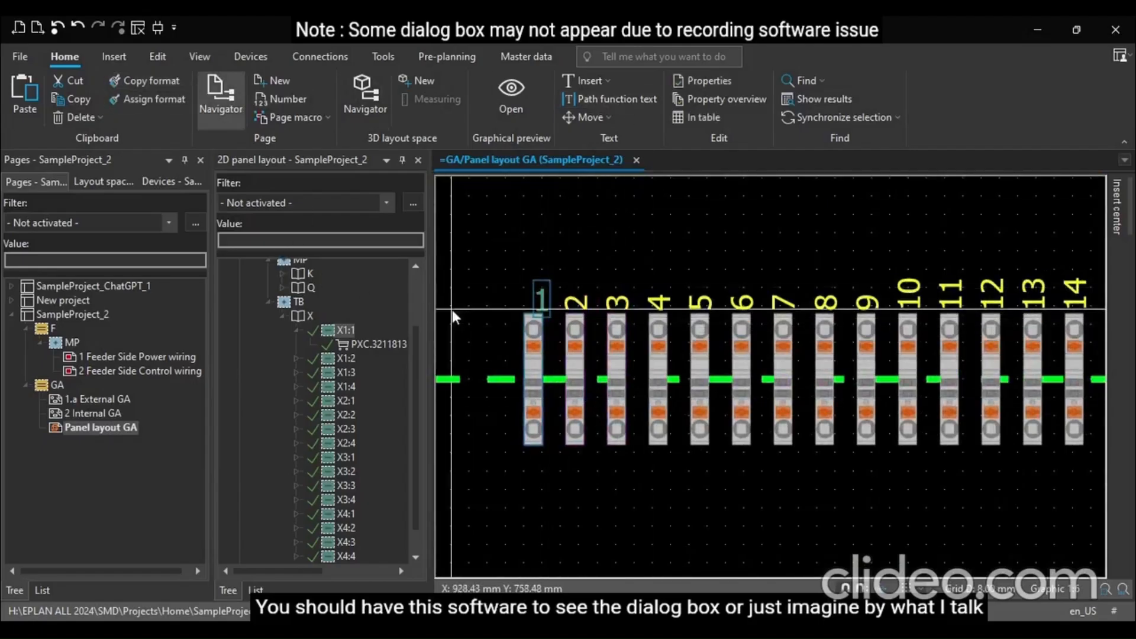
scroll(443, 318, "down", 1)
scroll(442, 319, "down", 1)
left_click_drag(504, 408, 853, 288)
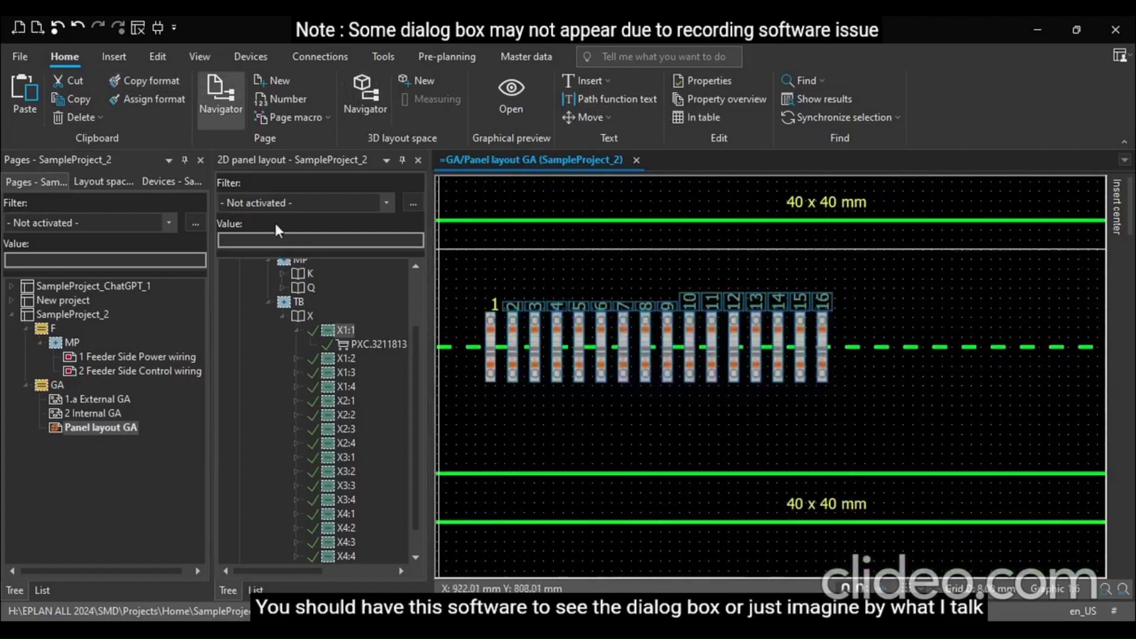
left_click(157, 104)
left_click(609, 448)
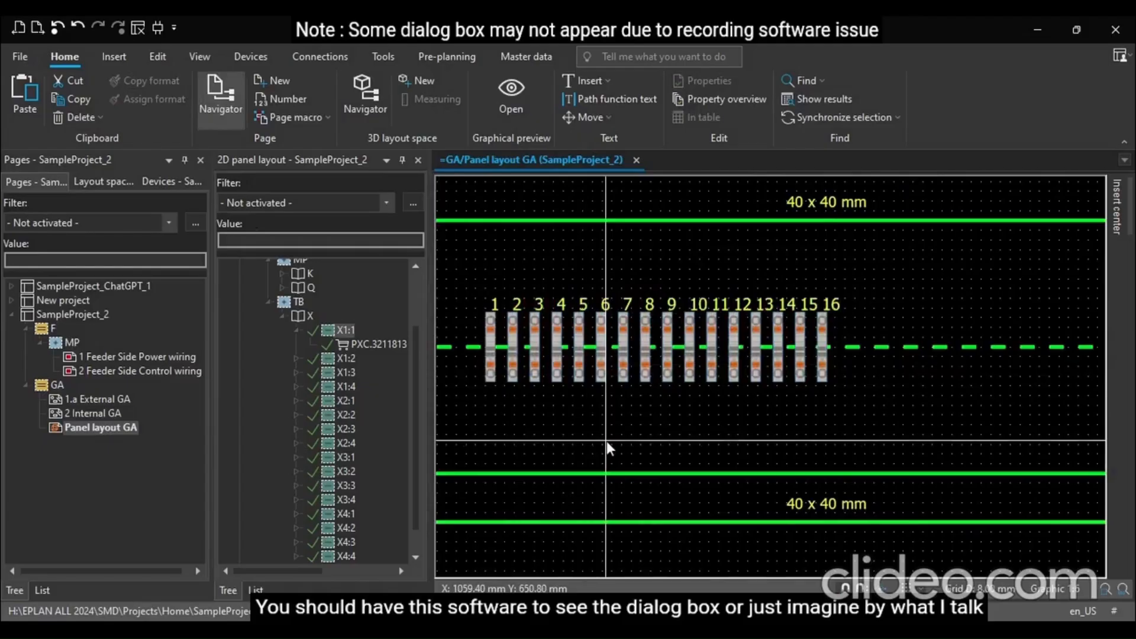
scroll(607, 442, "up", 2)
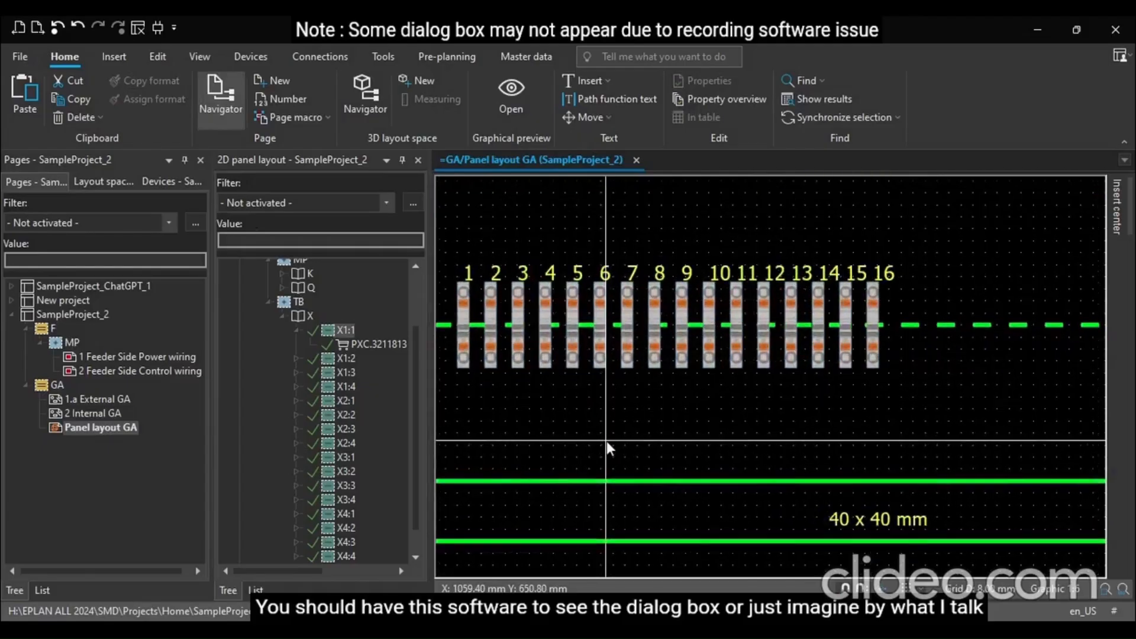
Close the 2D panel layout navigator and narrow the pages pane to widen the drawing area
scroll(607, 442, "down", 2)
scroll(597, 437, "up", 1)
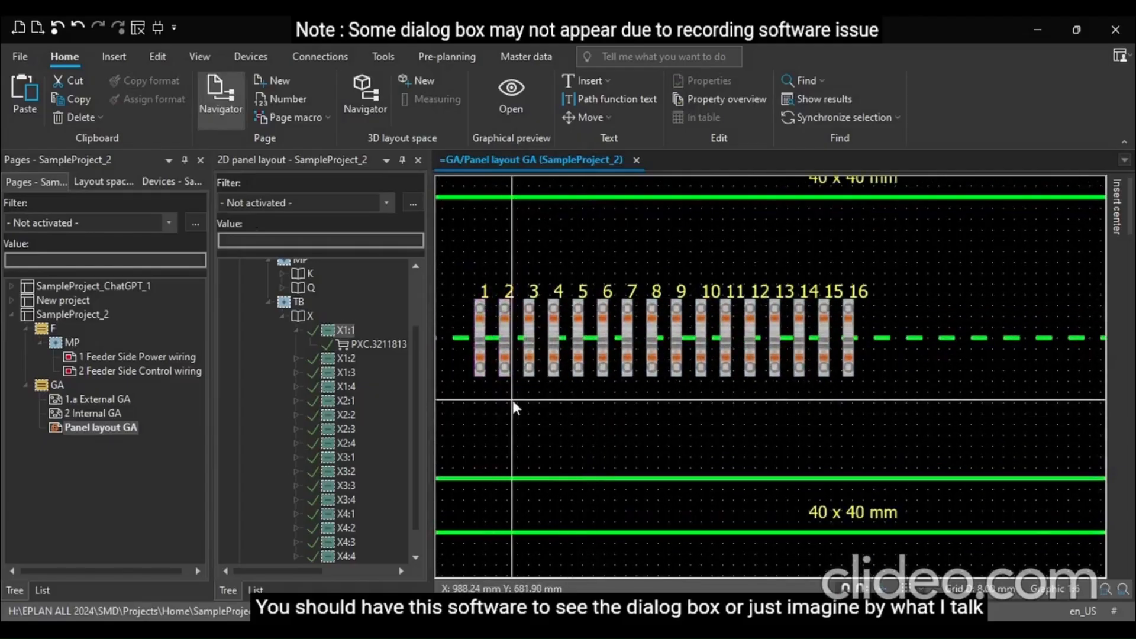
scroll(513, 402, "down", 5)
scroll(648, 434, "up", 1)
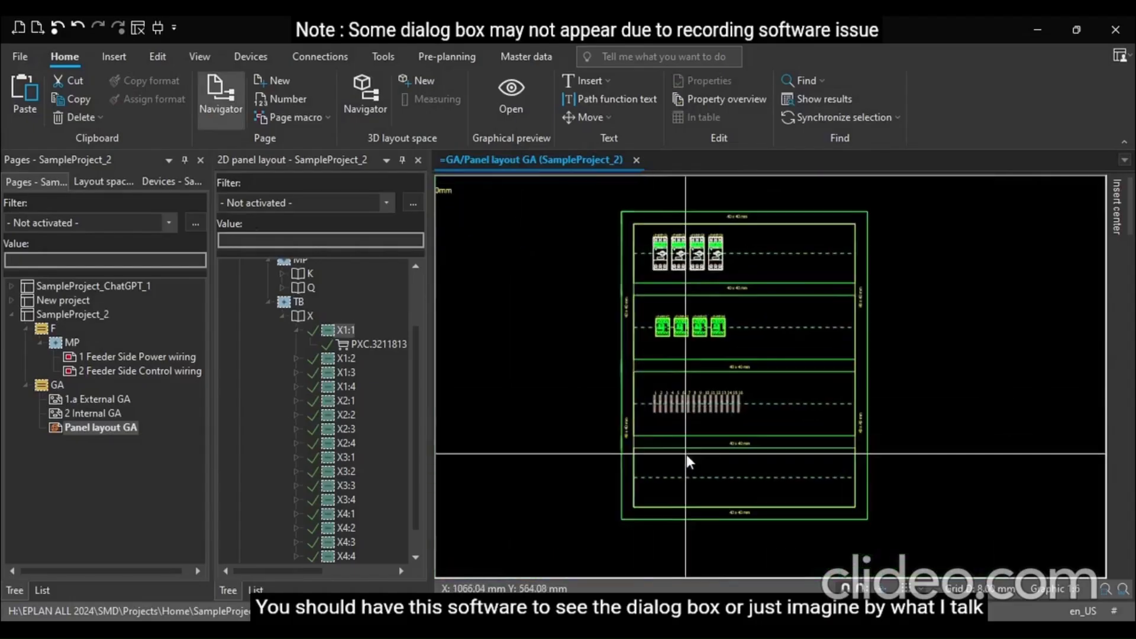
left_click(417, 160)
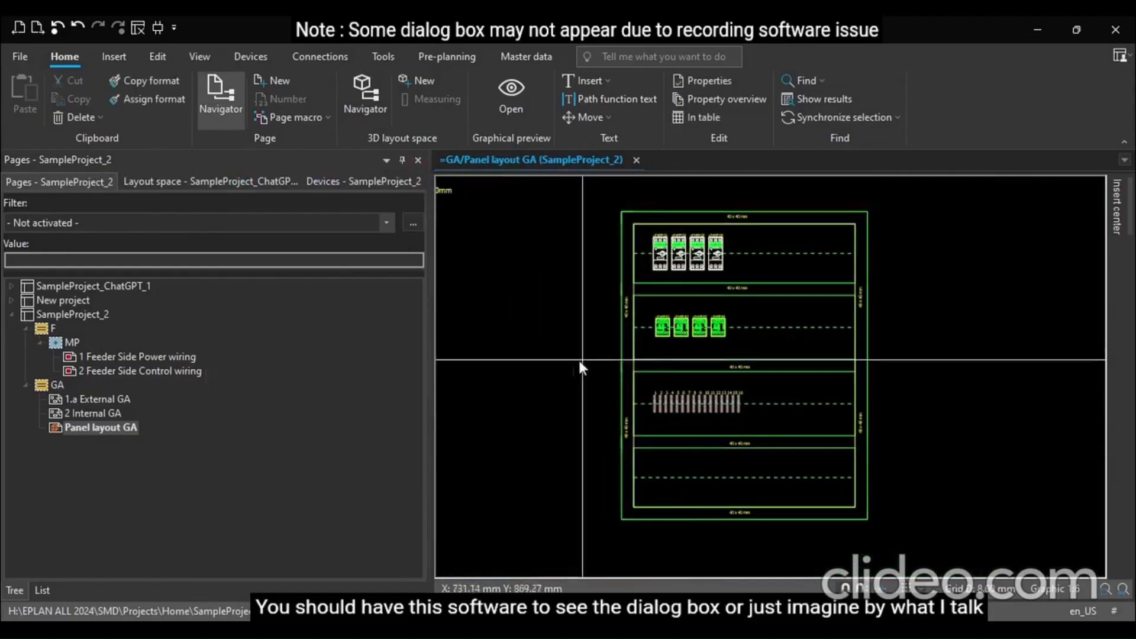
left_click_drag(431, 302, 188, 341)
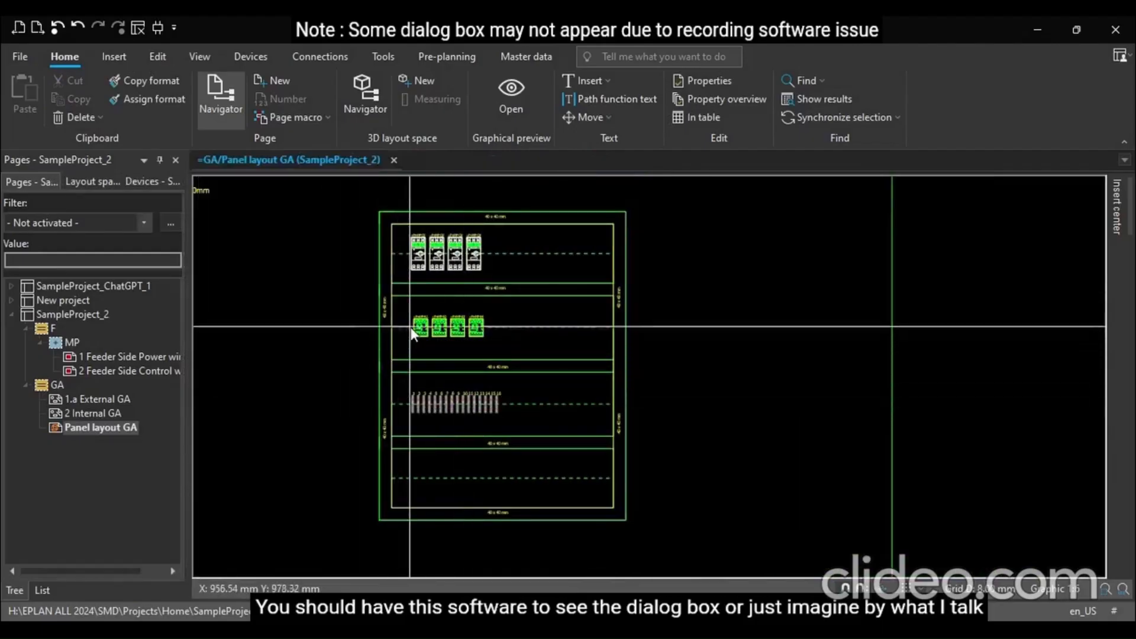
Select all sixteen terminals on the rail and set their legend font size to 1.80 mm
scroll(414, 280, "up", 2)
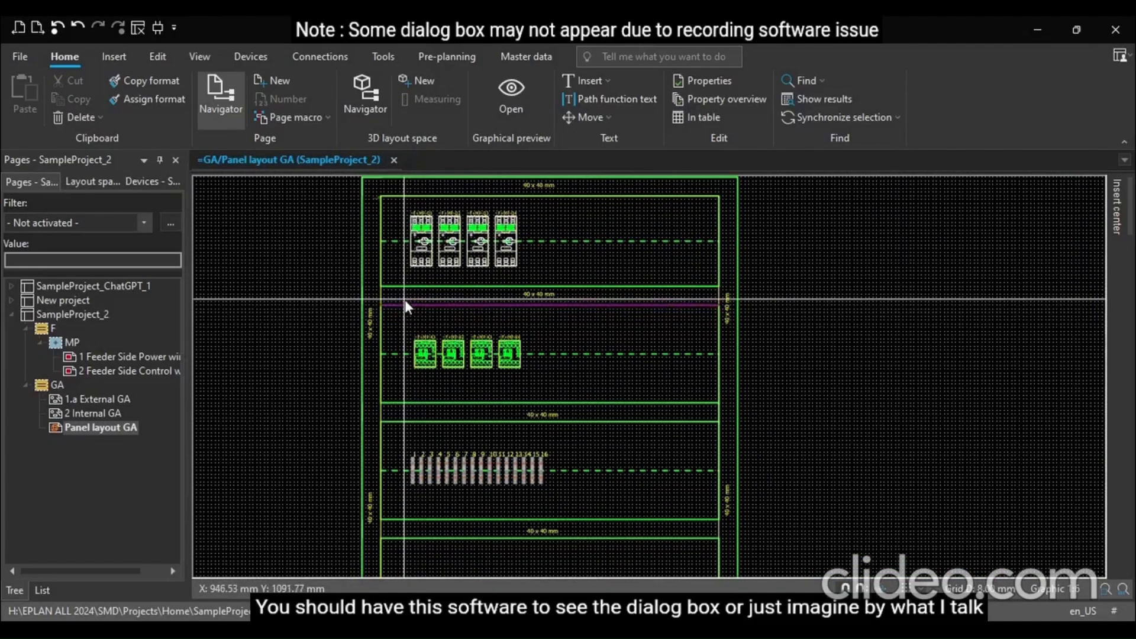
scroll(405, 462, "up", 4)
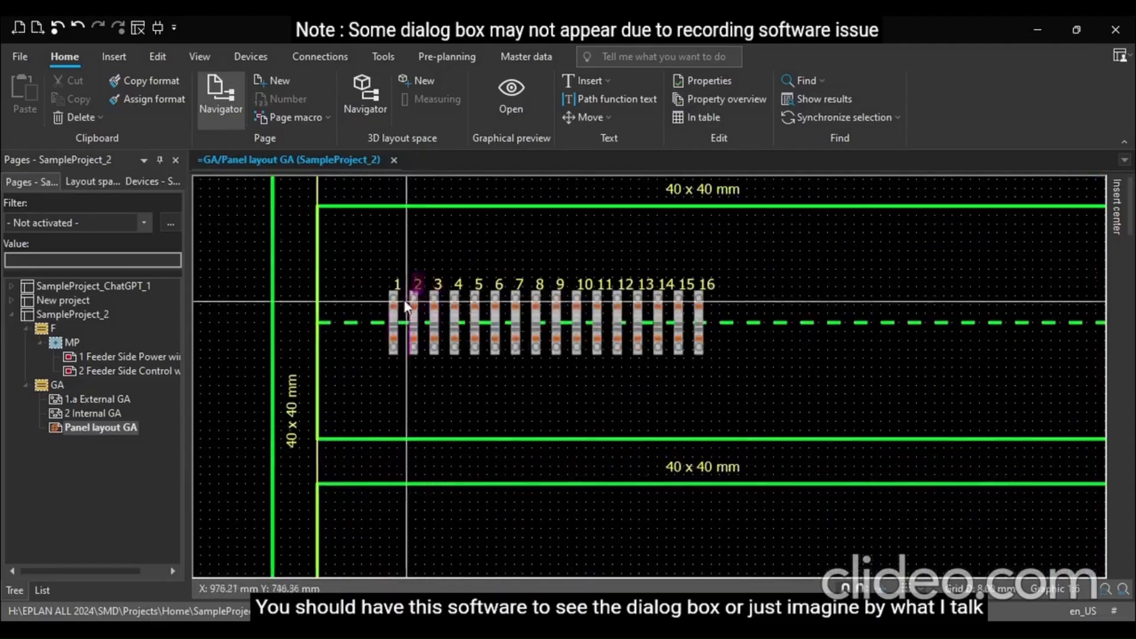
left_click_drag(378, 262, 750, 385)
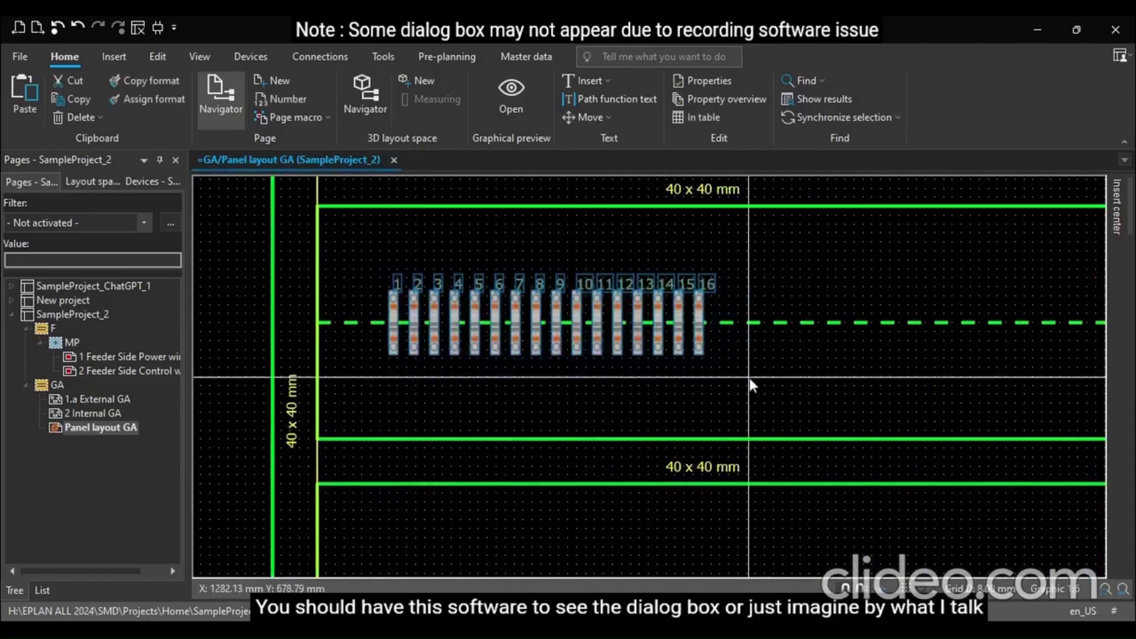
left_click(790, 499)
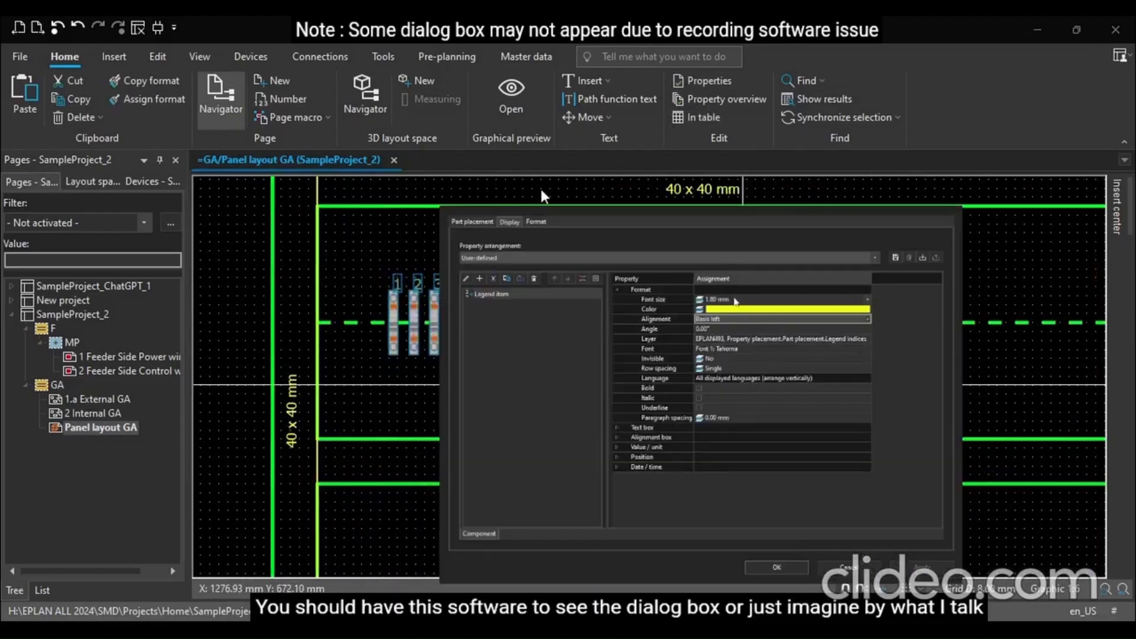
left_click(735, 300)
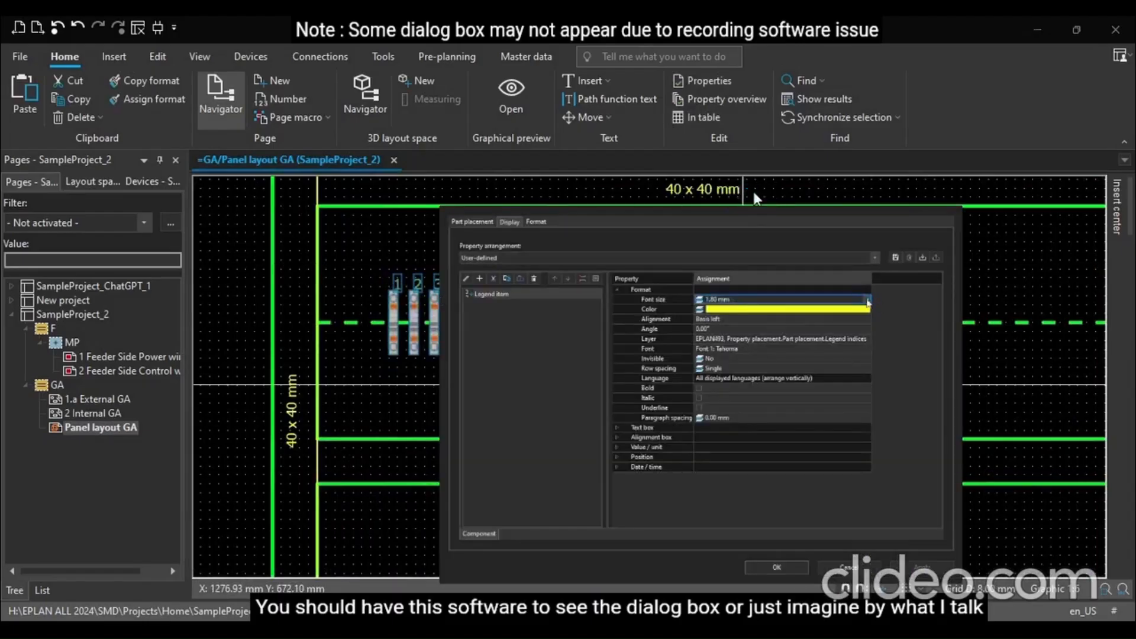
left_click(766, 333)
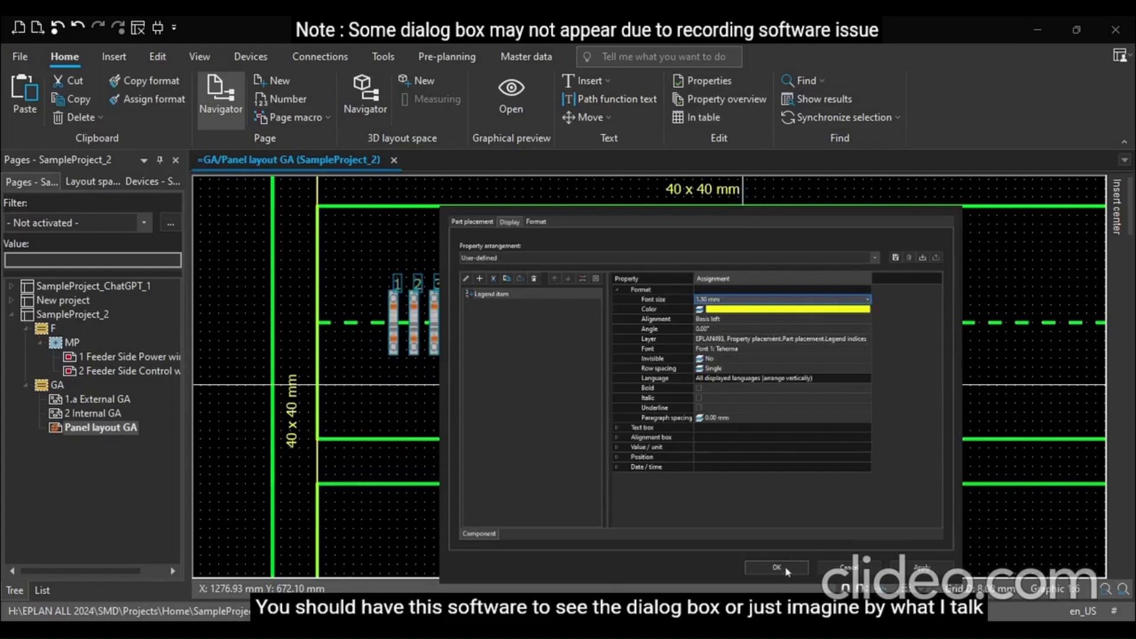
left_click(842, 379)
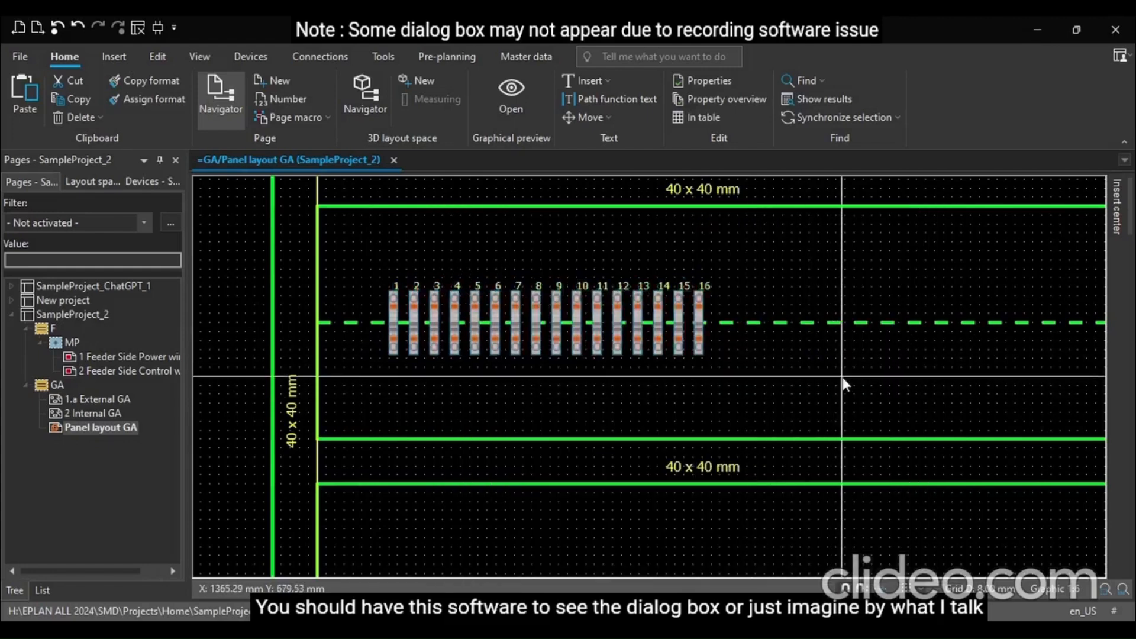
Inspect the terminal labels and the overall panel layout at different zoom levels
scroll(436, 294, "up", 2)
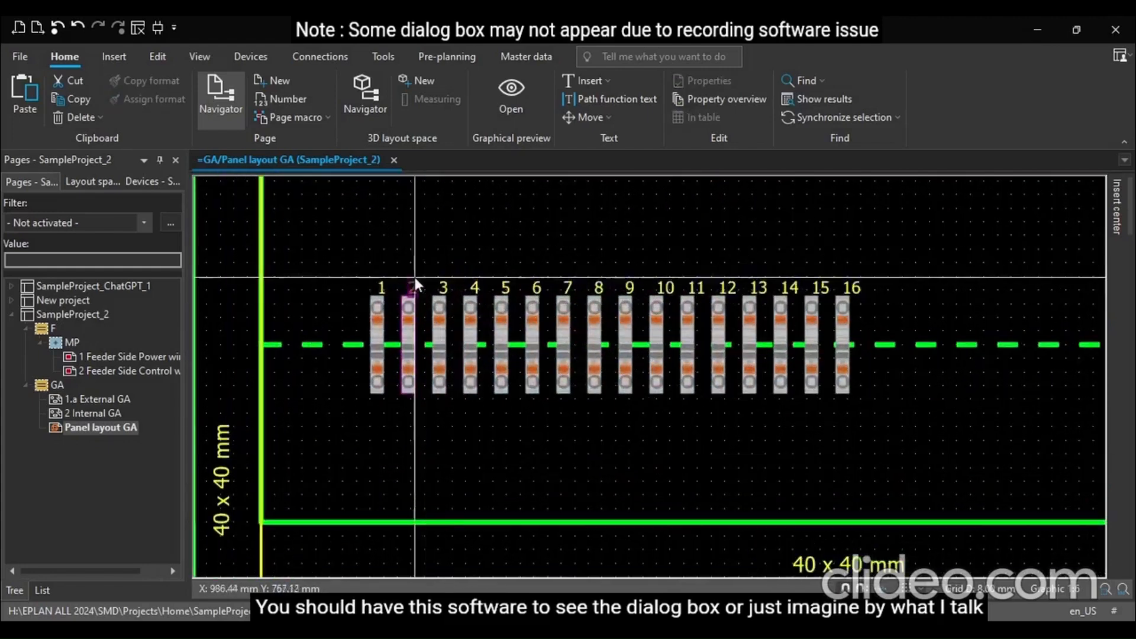
left_click(391, 292)
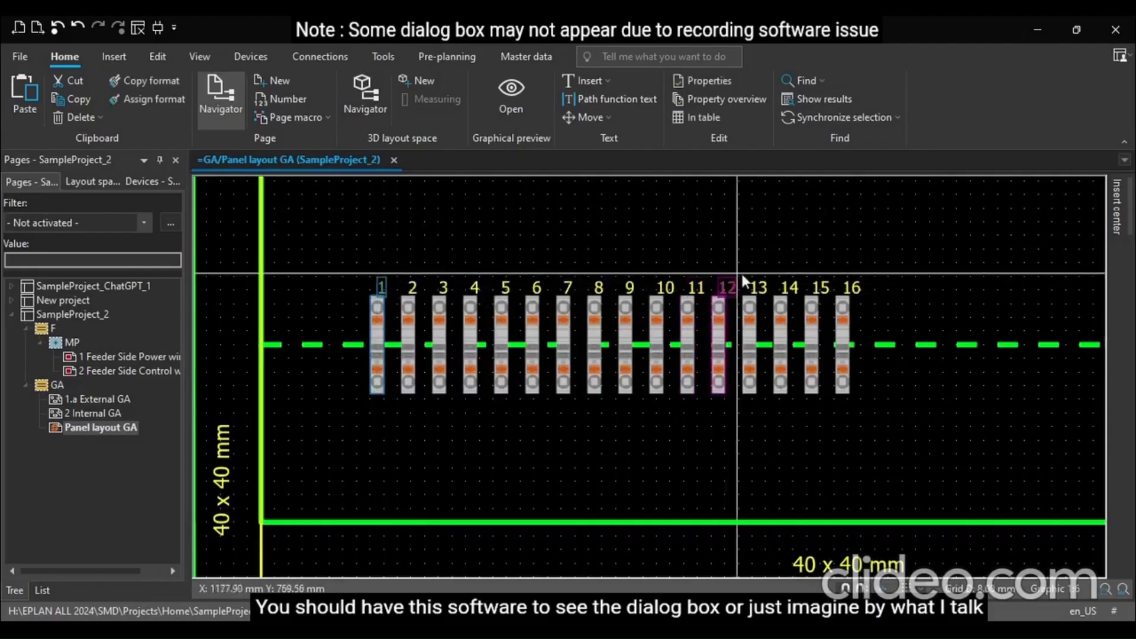
left_click(771, 262)
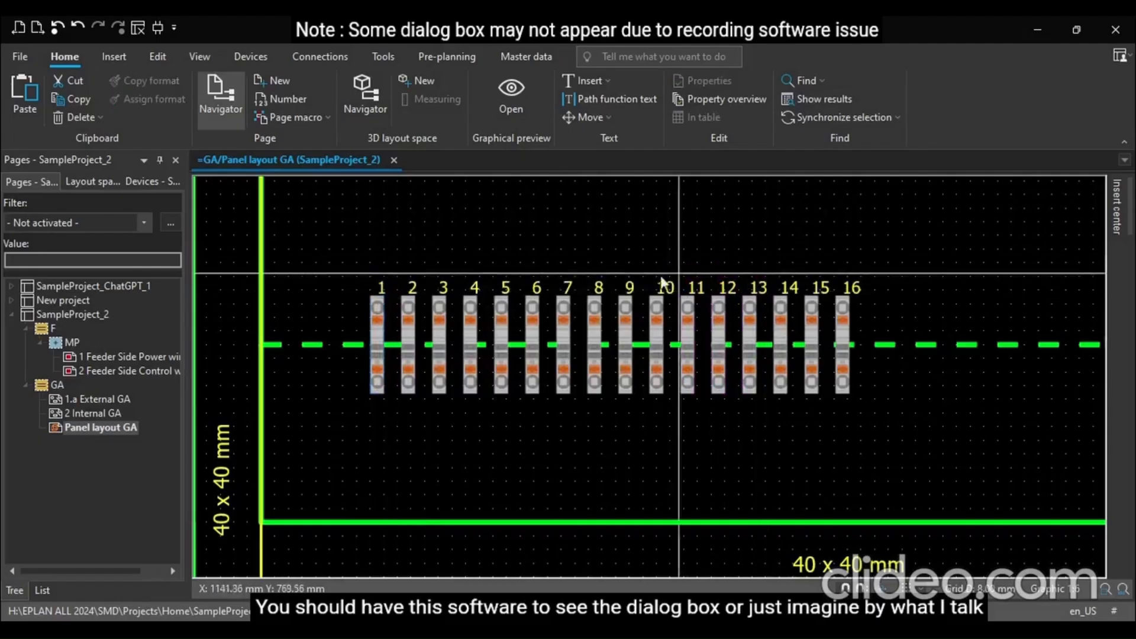
left_click(373, 285)
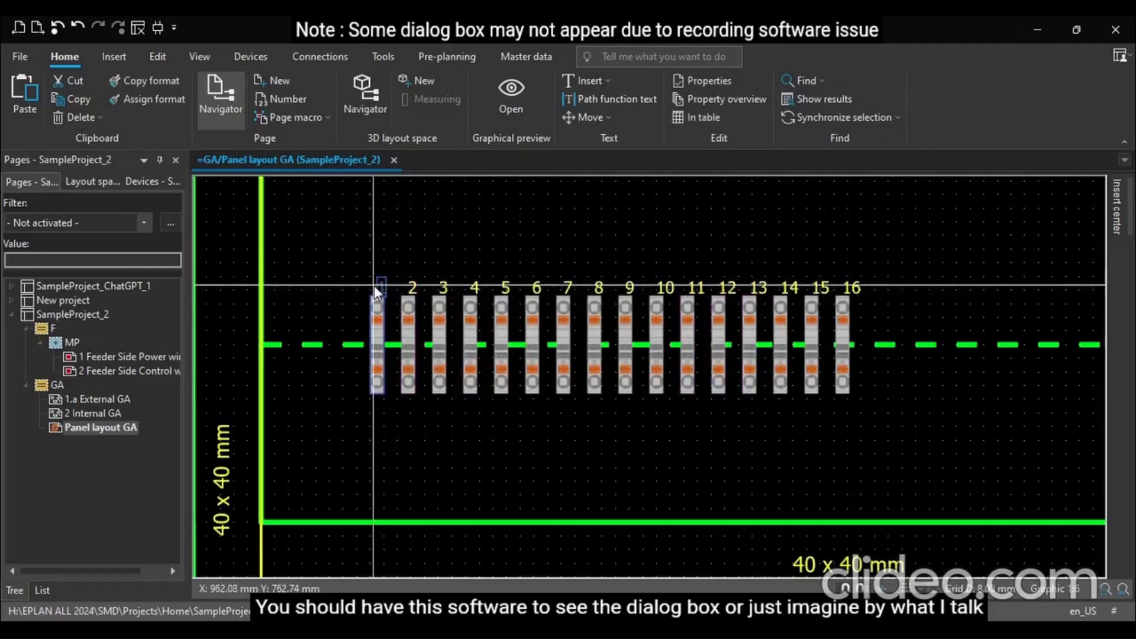
scroll(350, 238, "down", 2)
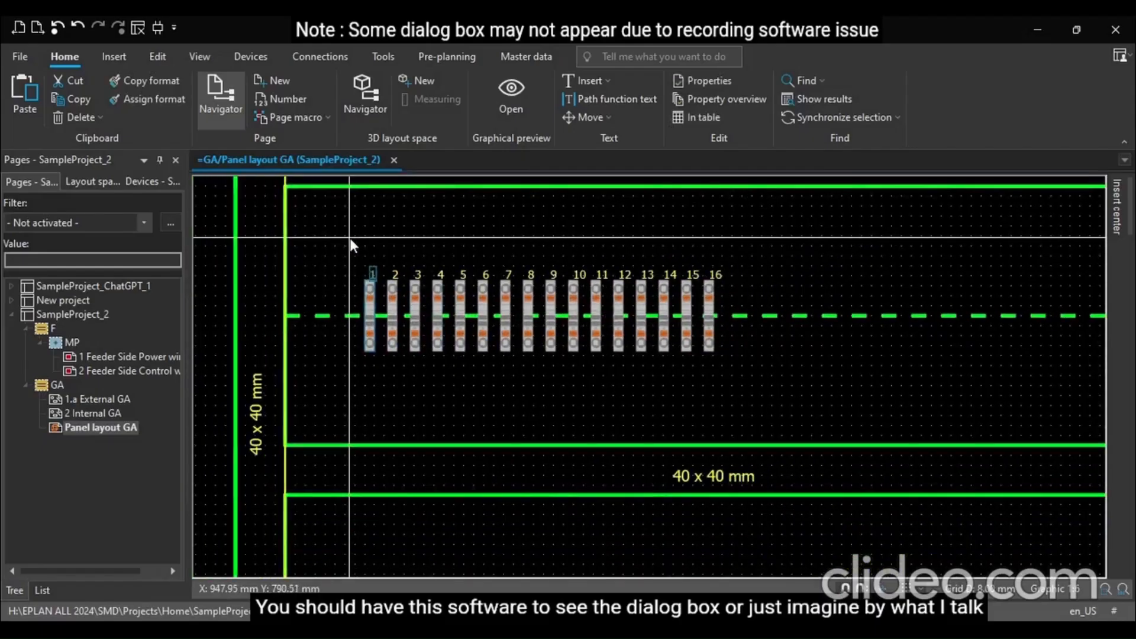
scroll(349, 238, "down", 4)
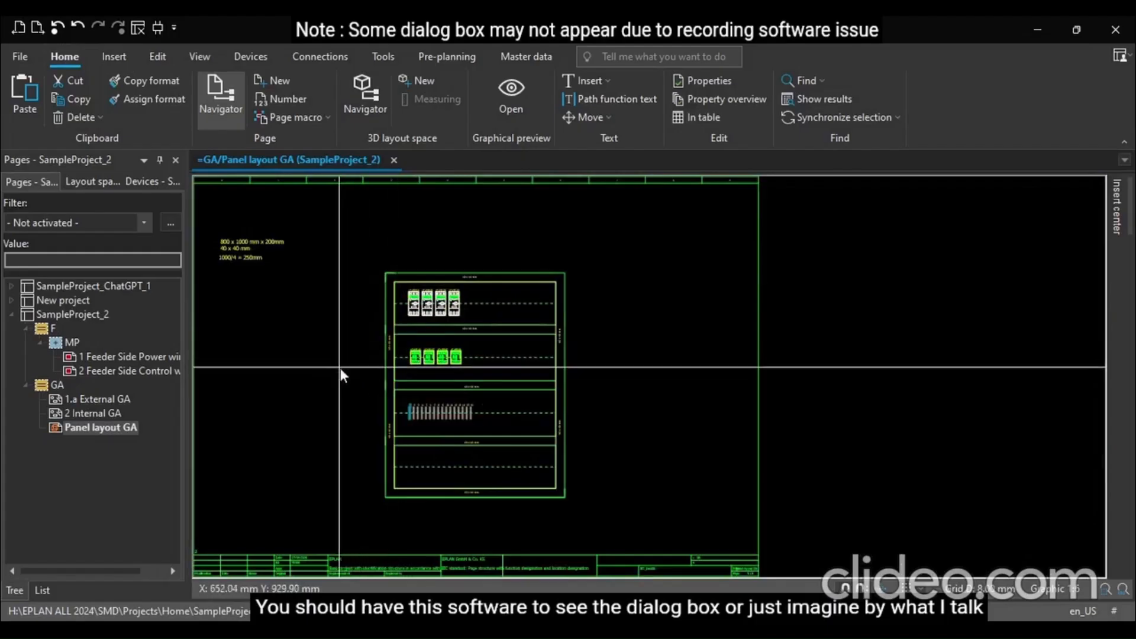
scroll(333, 293, "down", 1)
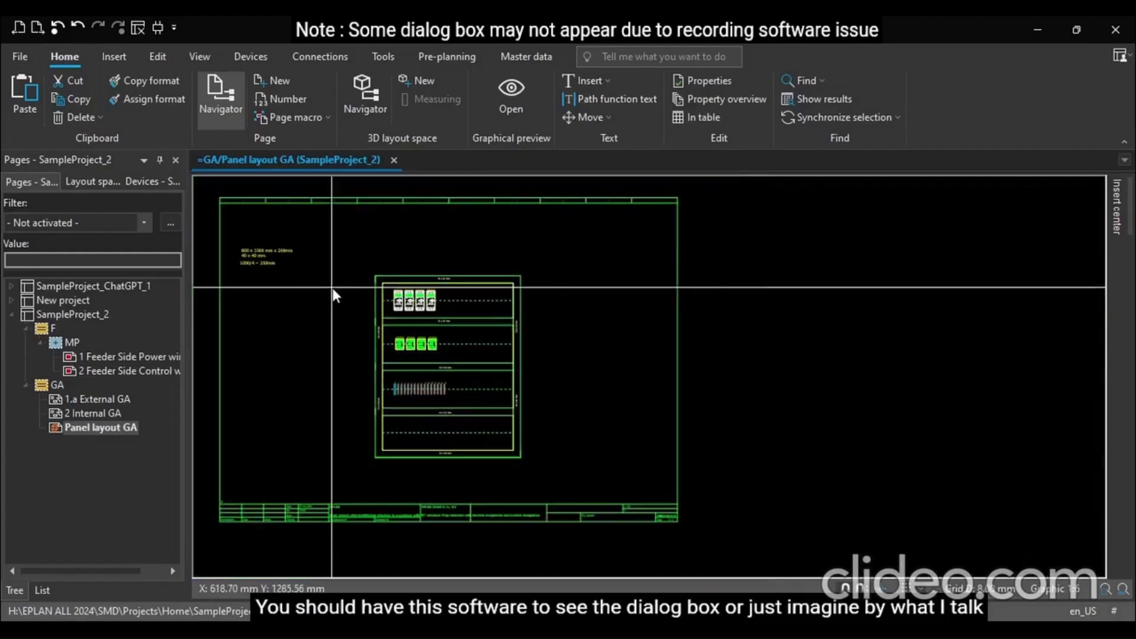
scroll(335, 294, "up", 3)
scroll(397, 260, "up", 3)
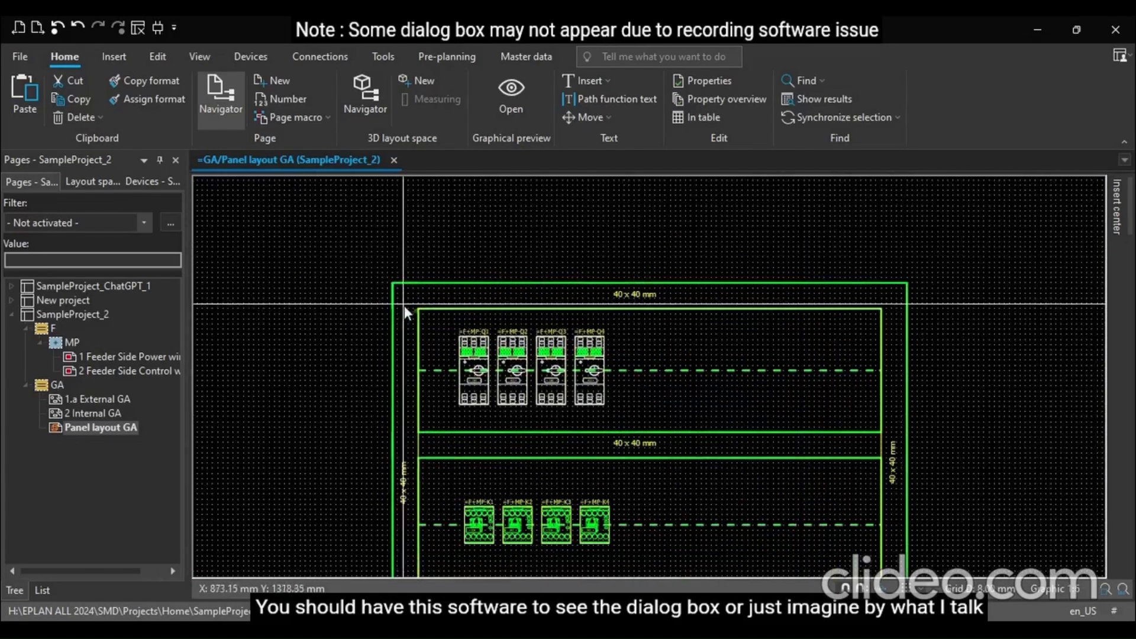
Open the 2 Internal GA page and review its enclosure layout
left_click(78, 412)
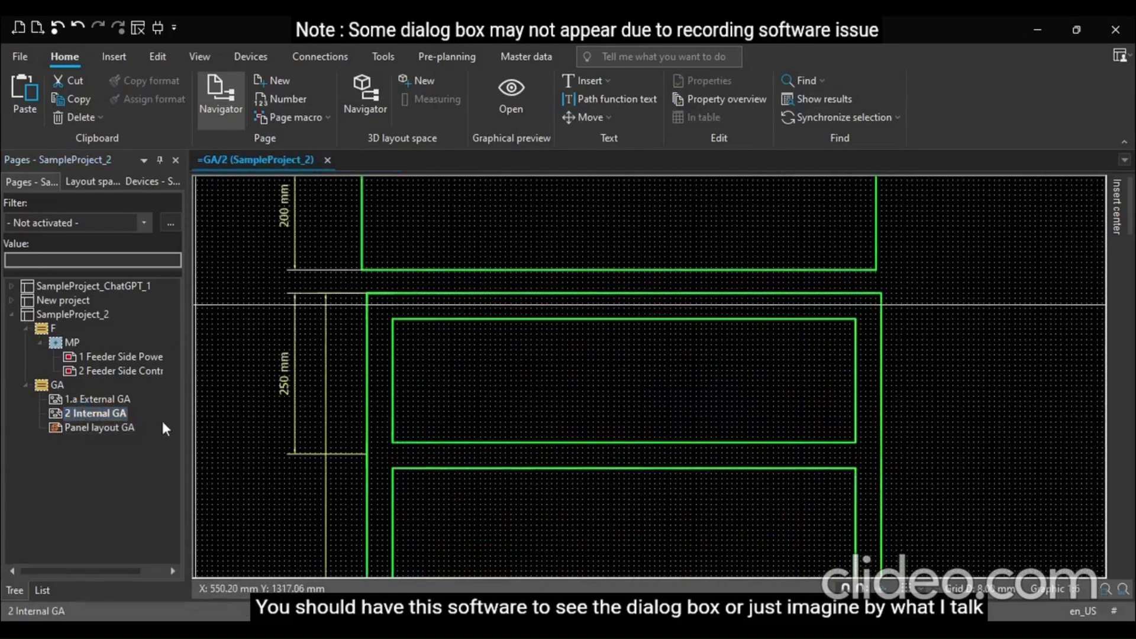
scroll(267, 407, "down", 2)
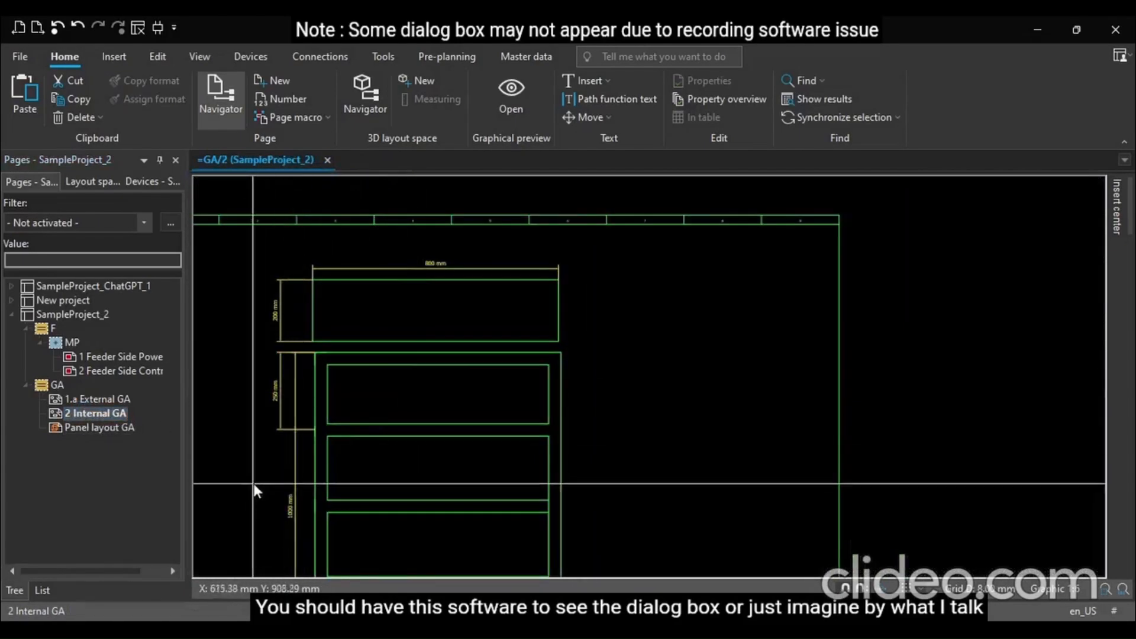
scroll(259, 457, "up", 1)
scroll(259, 347, "down", 1)
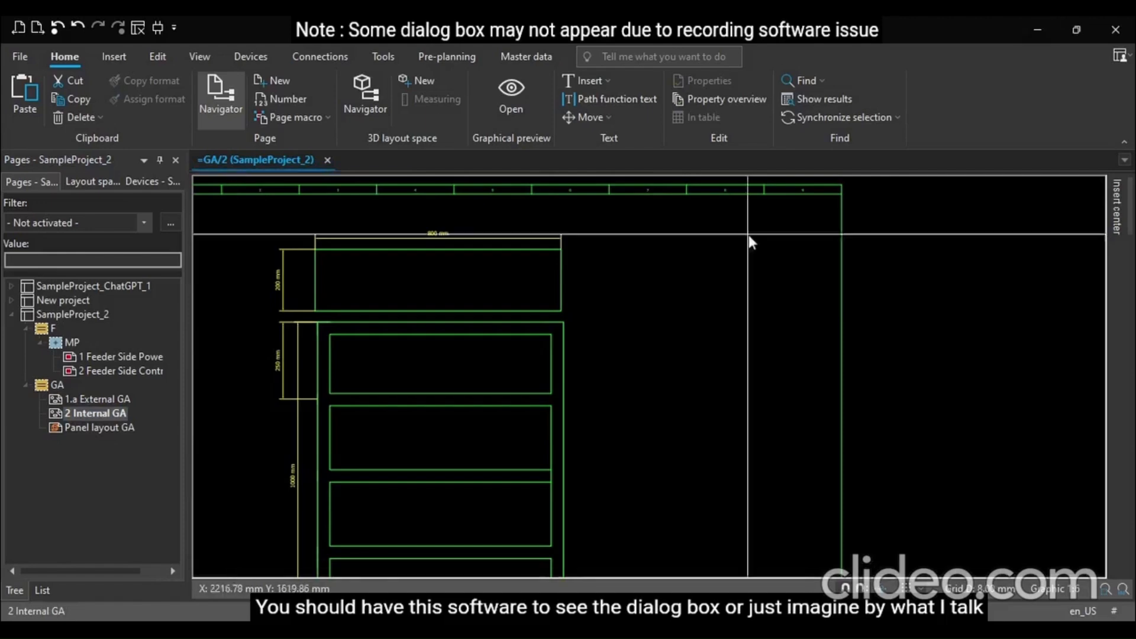
Open the 1.a External GA page and add a linear dimension between the centres of the first two indicator lamps
left_click(90, 400)
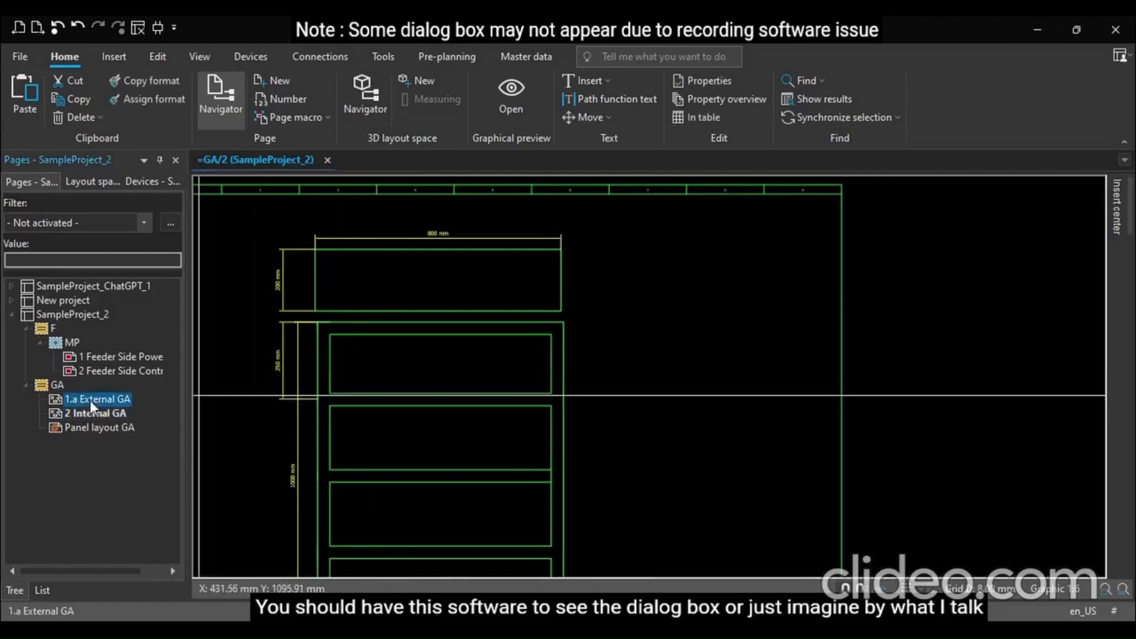
scroll(456, 399, "up", 1)
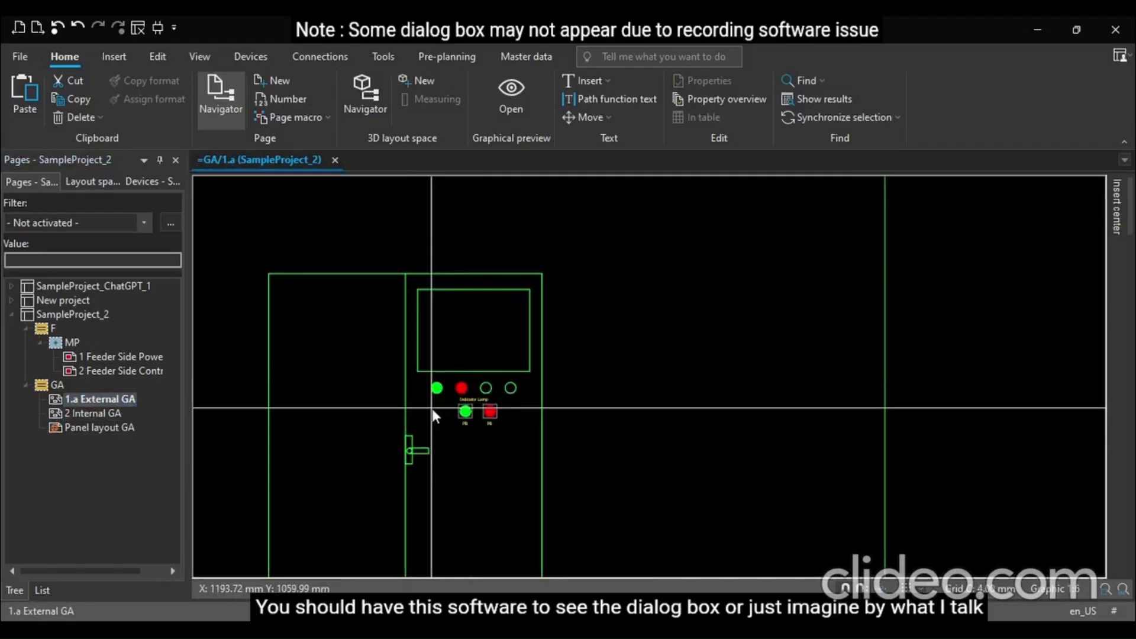
scroll(435, 400, "up", 5)
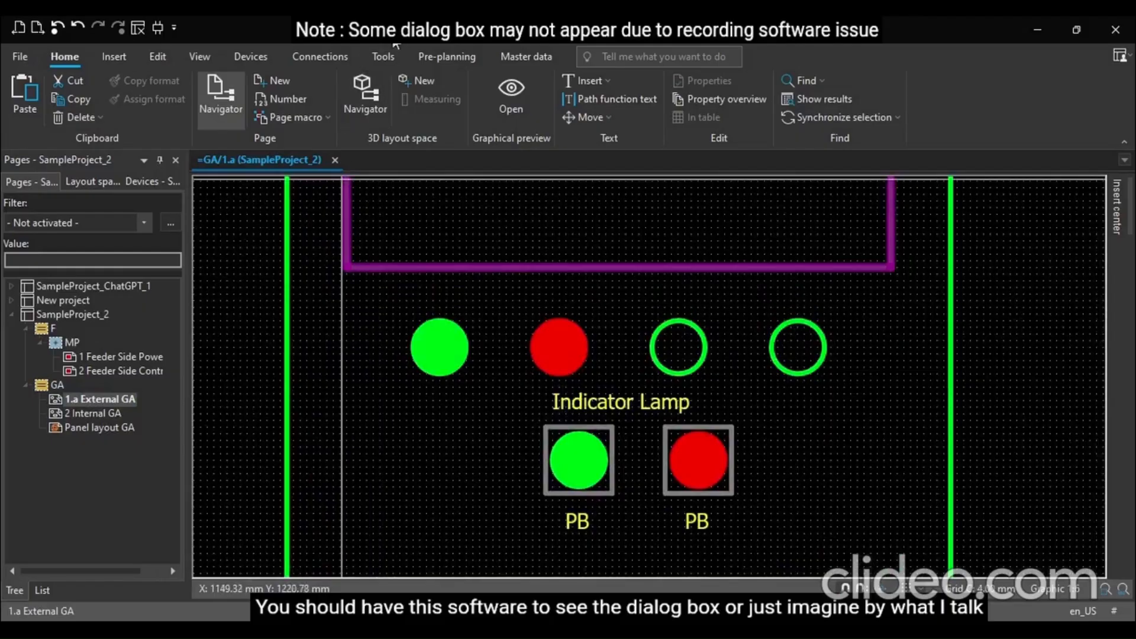
left_click(102, 55)
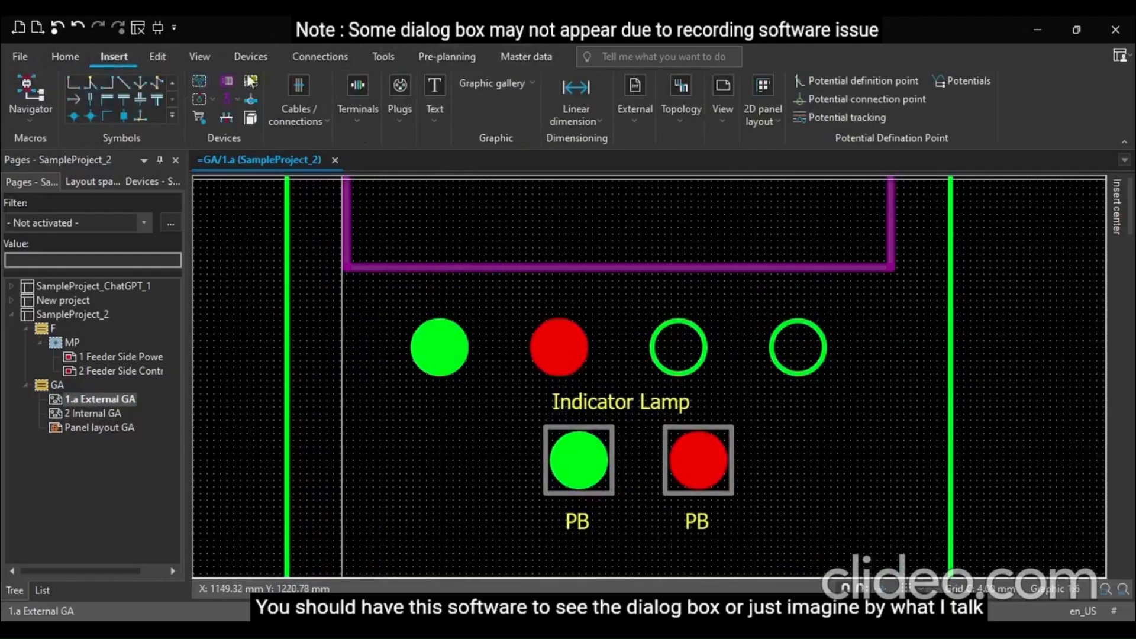
left_click(571, 94)
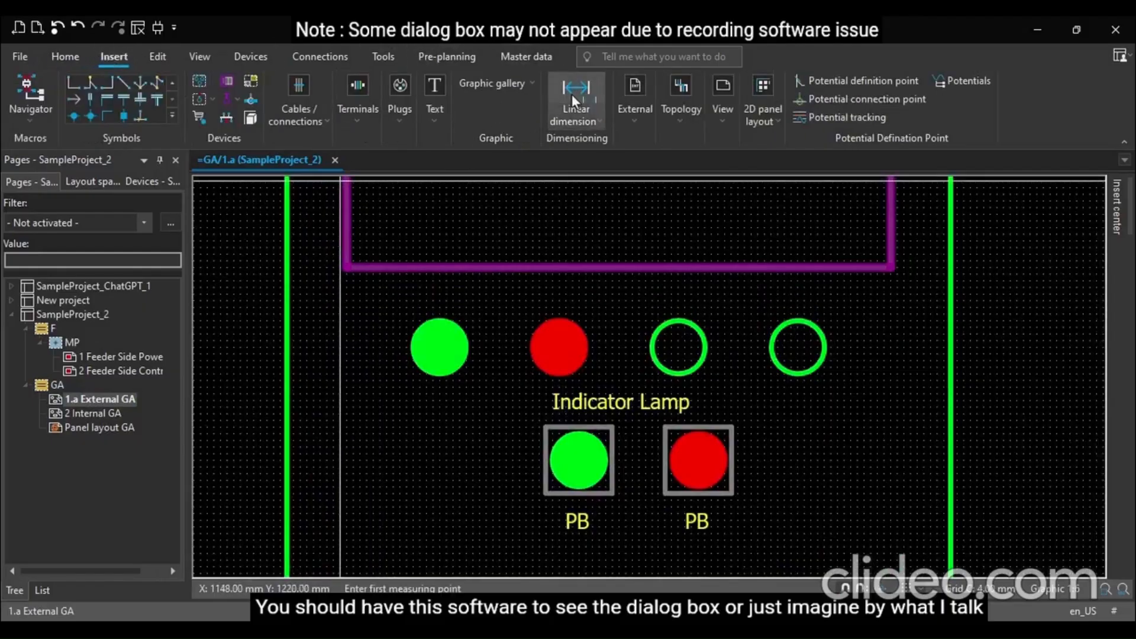
left_click(440, 349)
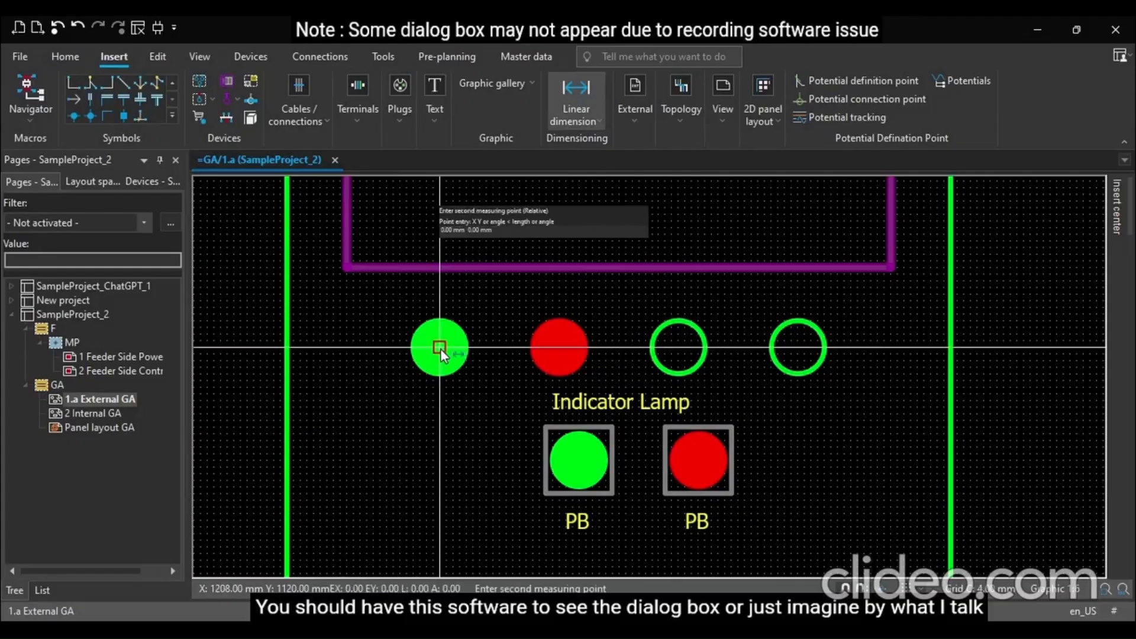
left_click(557, 349)
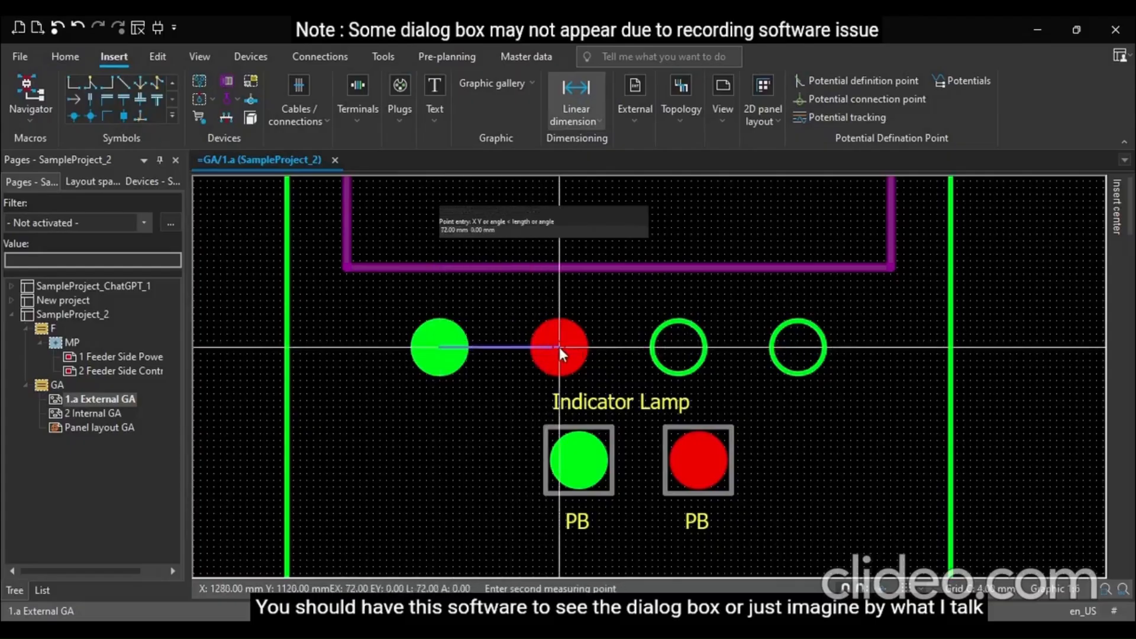
left_click(559, 309)
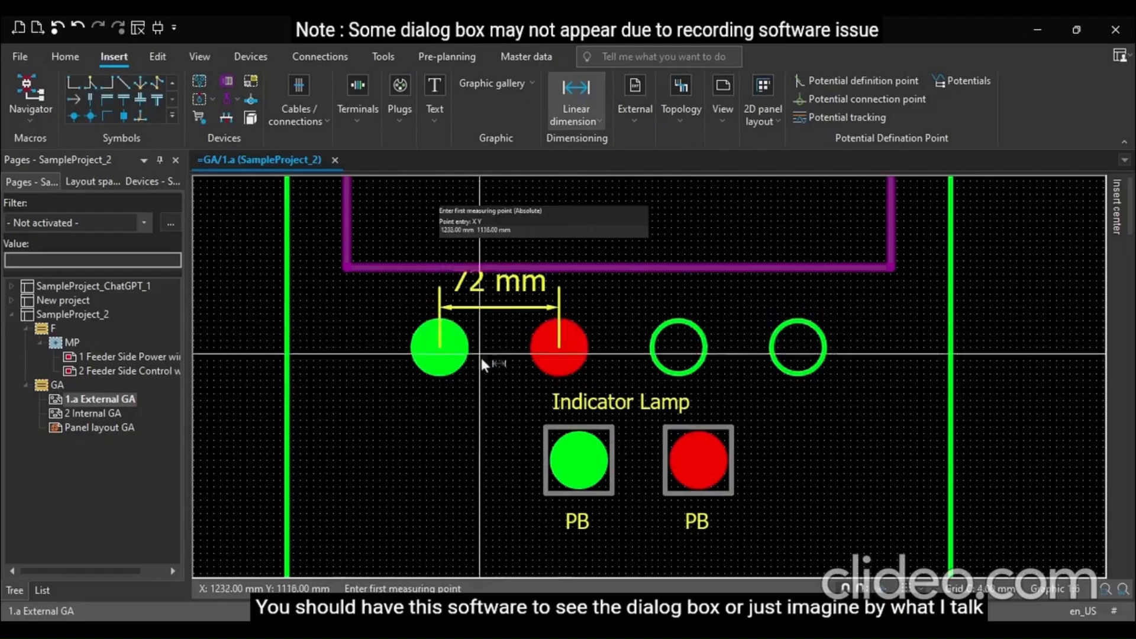
Add linear dimensions between the second and third lamps and between the third and fourth lamps
left_click(561, 346)
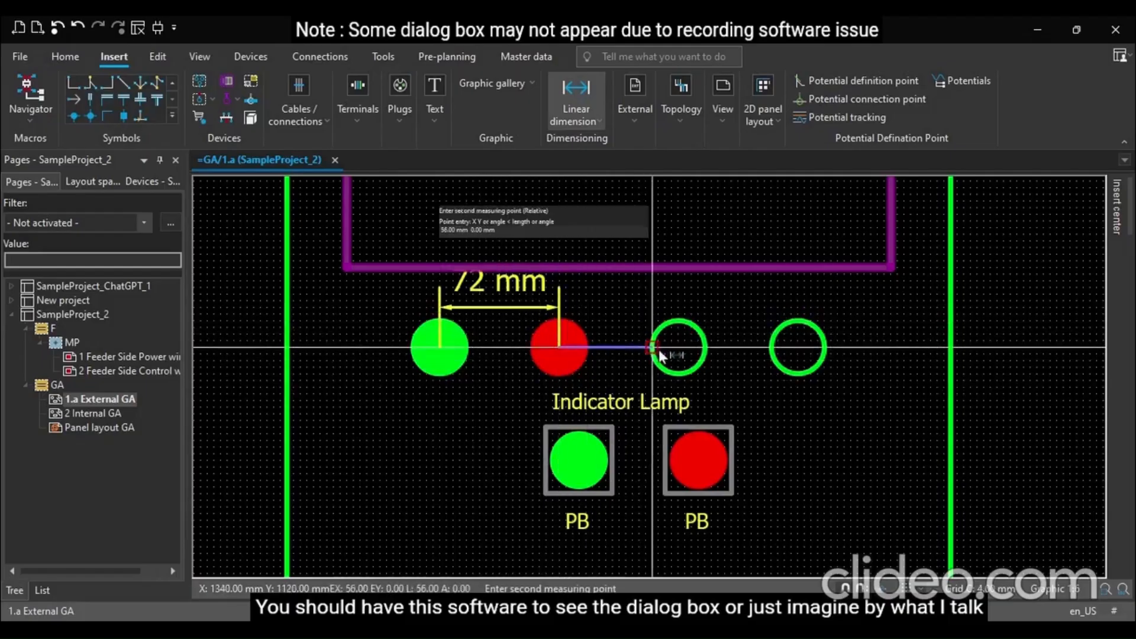
left_click(679, 348)
left_click(678, 307)
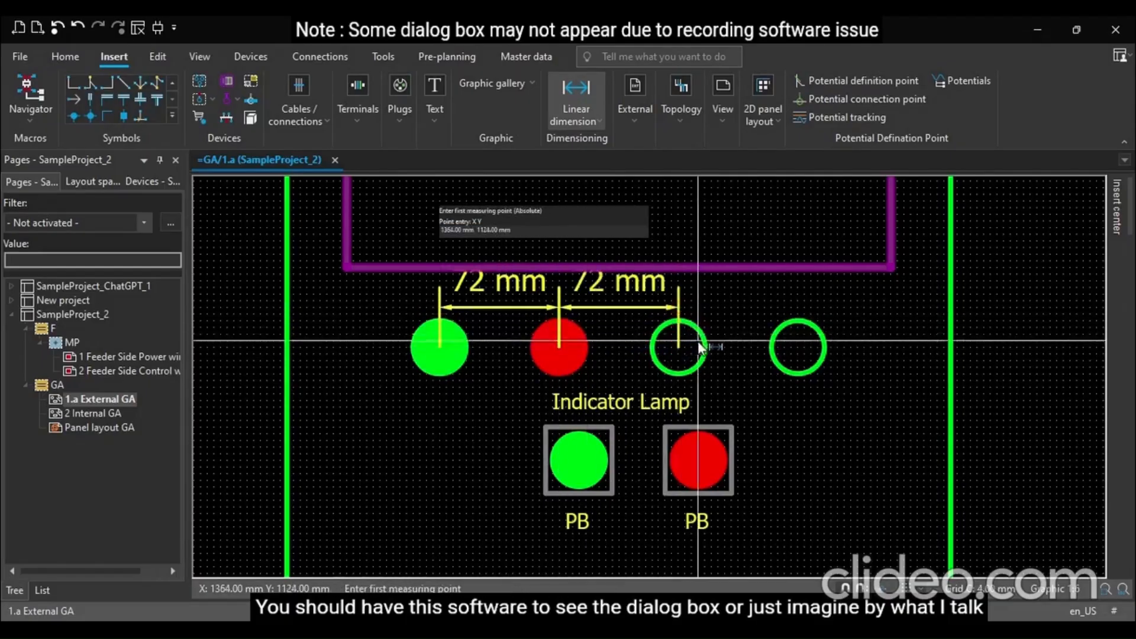
left_click(678, 348)
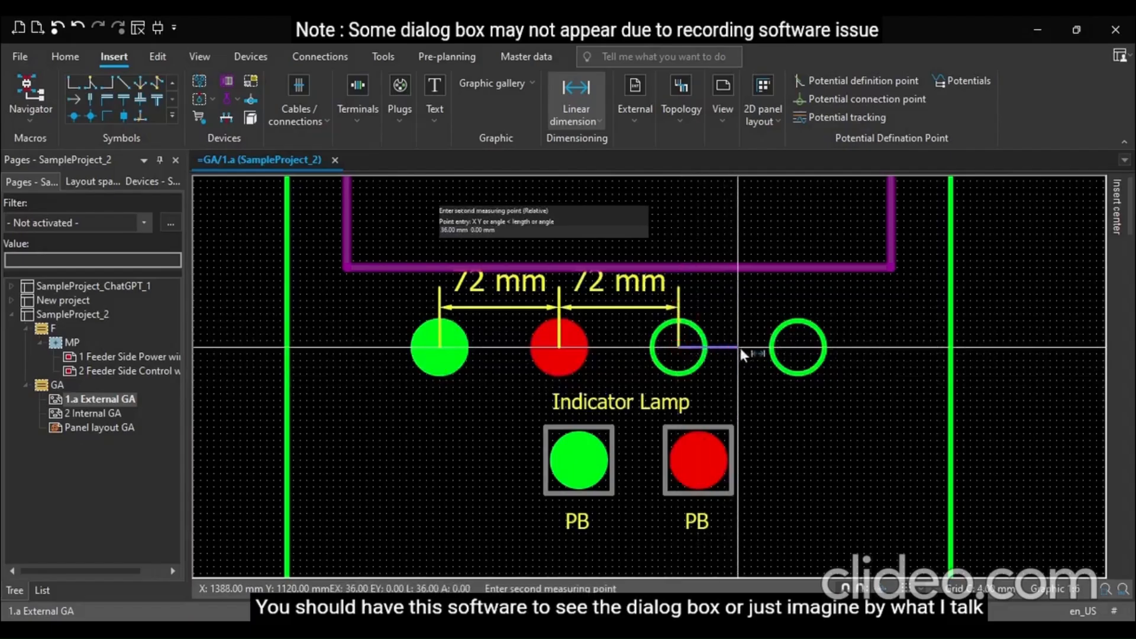
left_click(797, 347)
left_click(797, 306)
key("Escape")
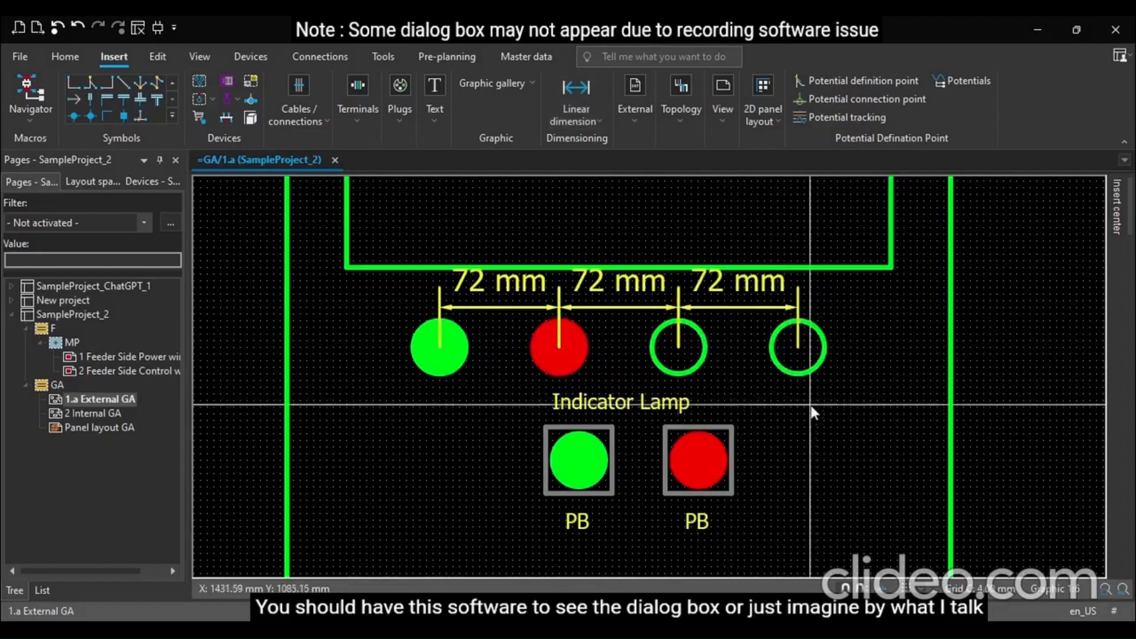
scroll(836, 420, "down", 1)
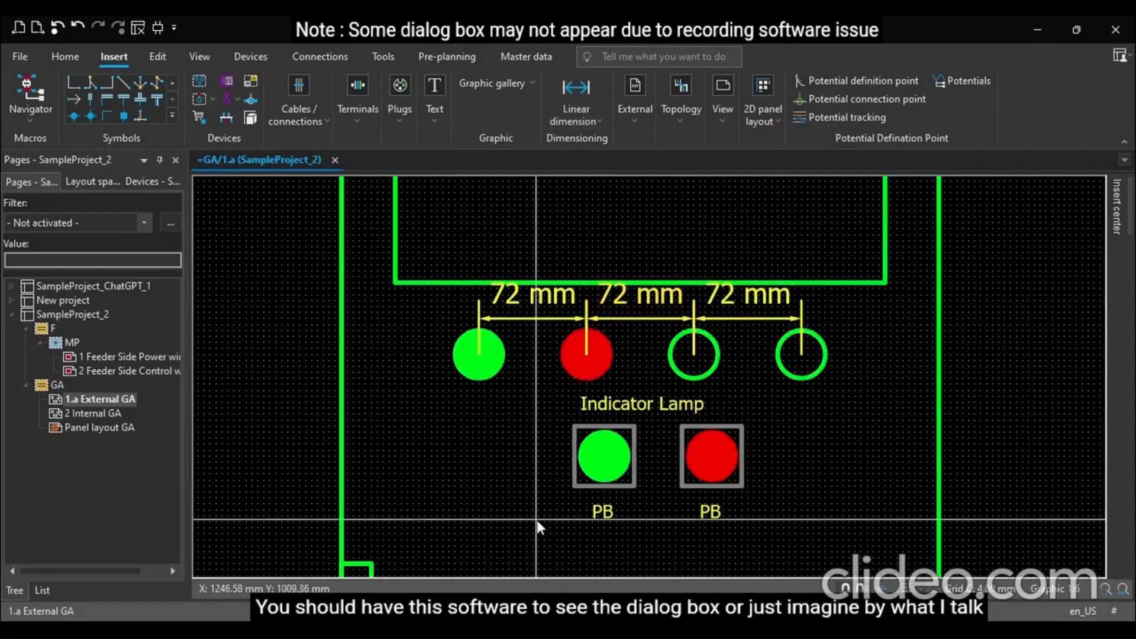
Add a vertical linear dimension between the centres of the third indicator lamp and the red push button below it
scroll(541, 518, "down", 1)
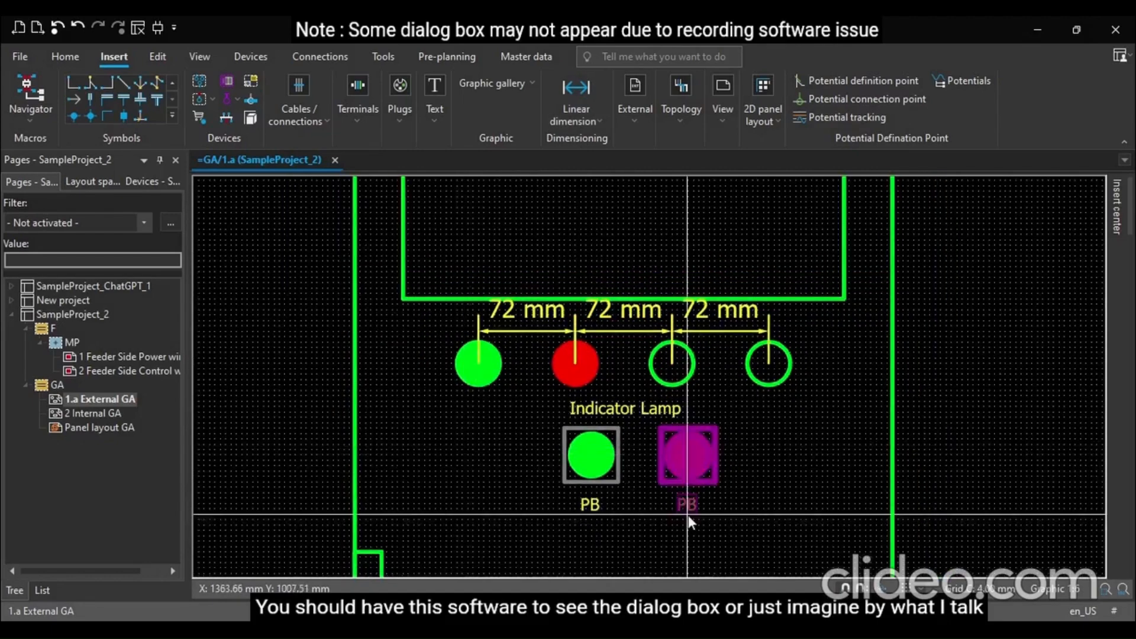
scroll(687, 515, "up", 3)
scroll(688, 512, "up", 1)
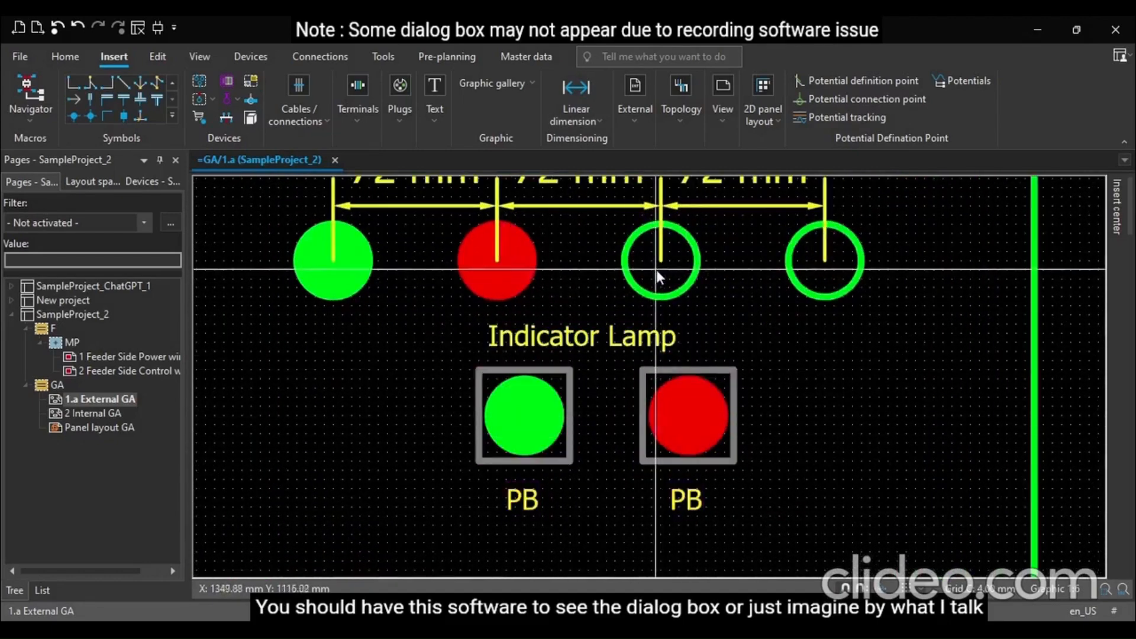
left_click(583, 96)
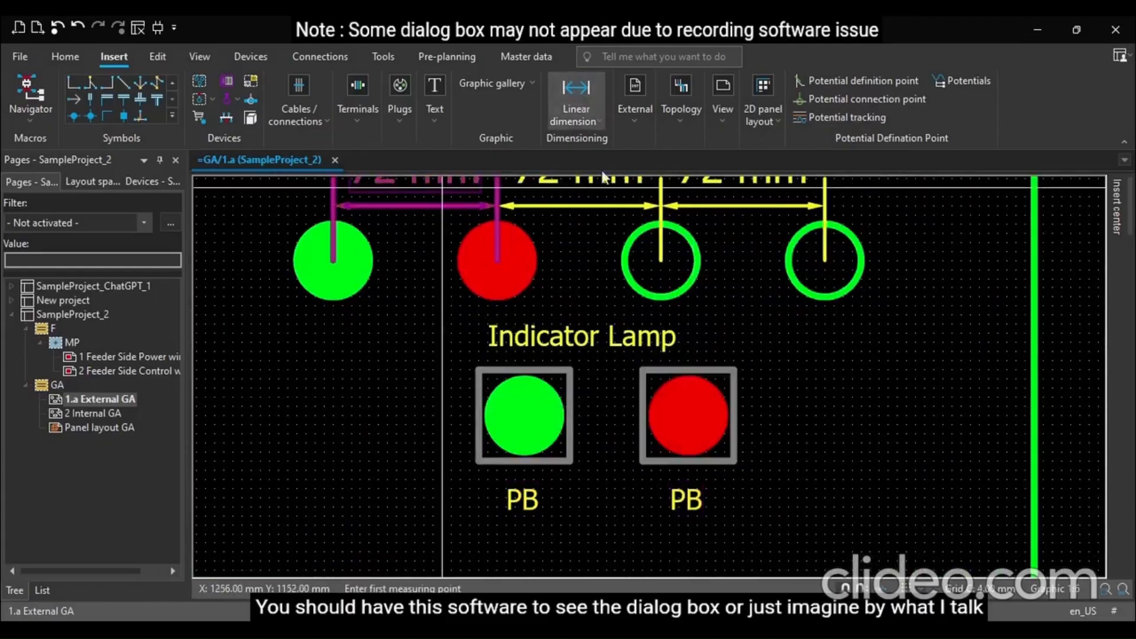
left_click(662, 261)
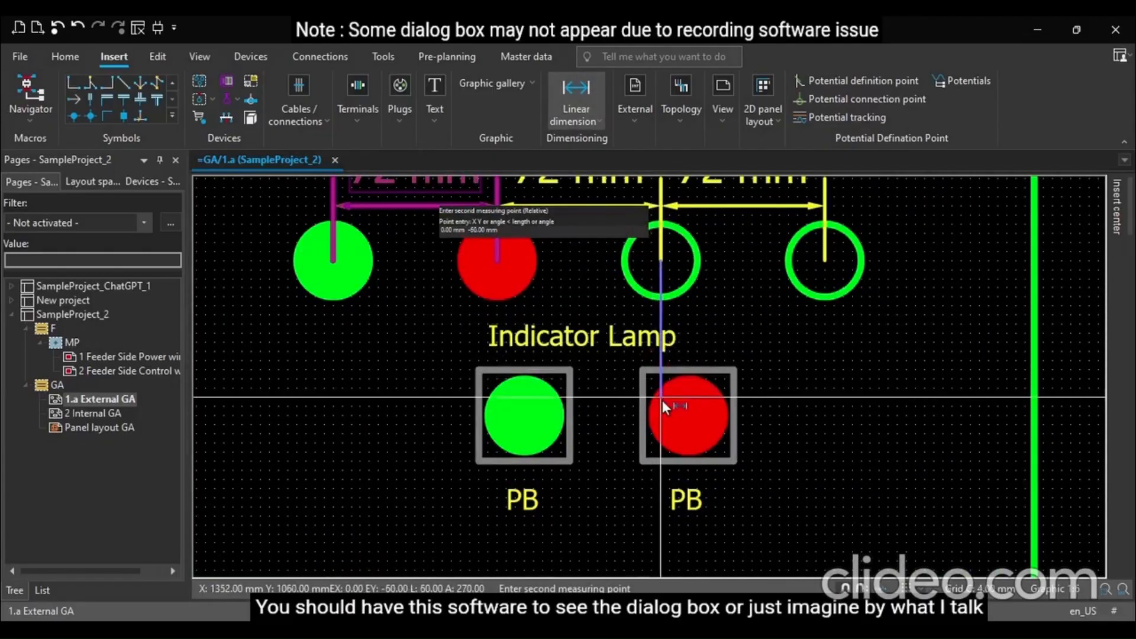
left_click(690, 419)
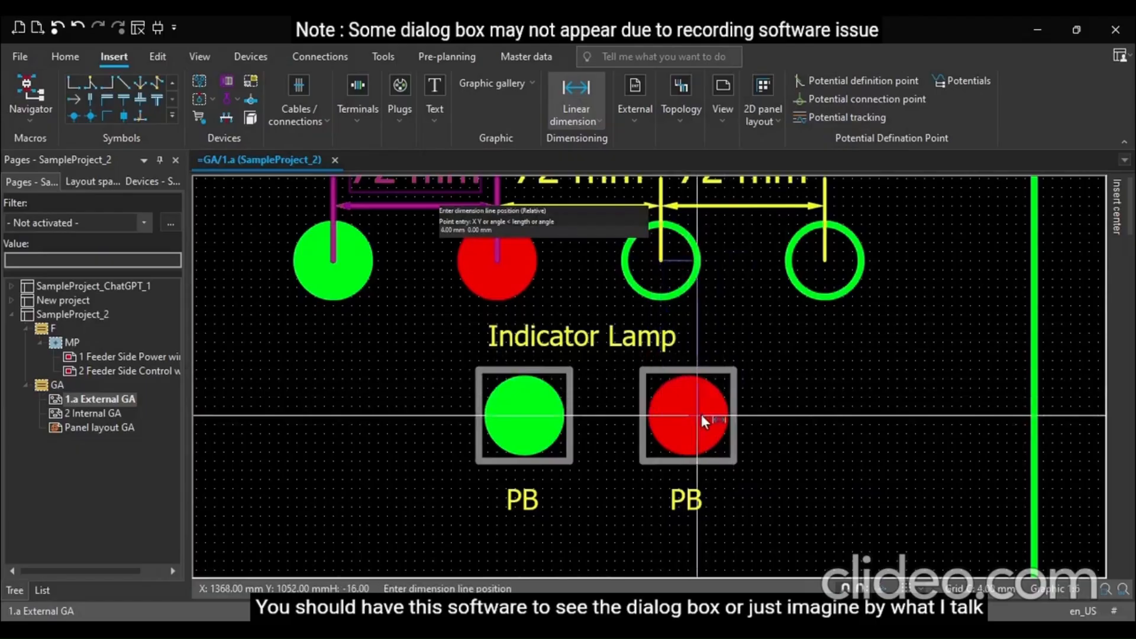
left_click(747, 417)
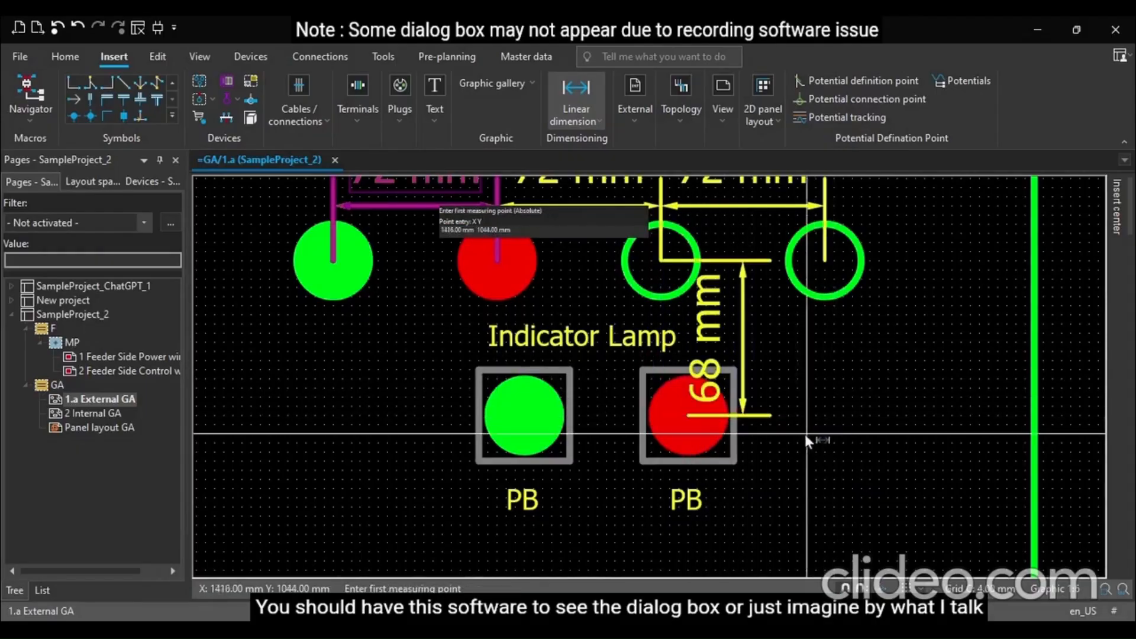
Add a vertical linear dimension between the centres of the red indicator lamp and the green push button
left_click(496, 261)
left_click(527, 416)
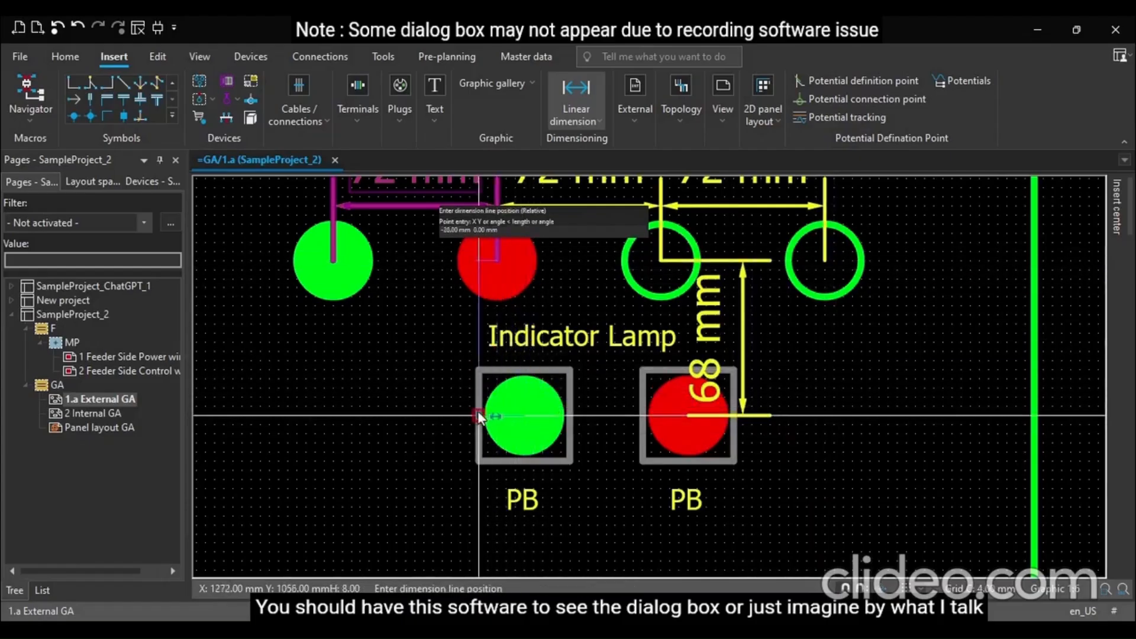
left_click(443, 404)
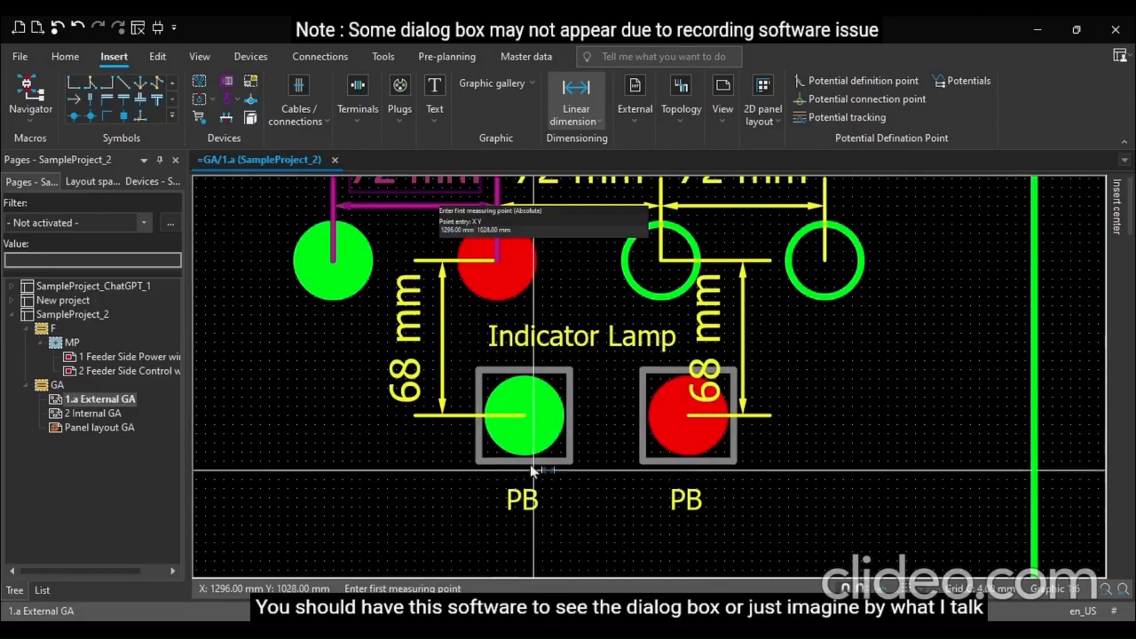
Add a horizontal linear dimension between the centres of the two push buttons, placed below them
left_click(523, 416)
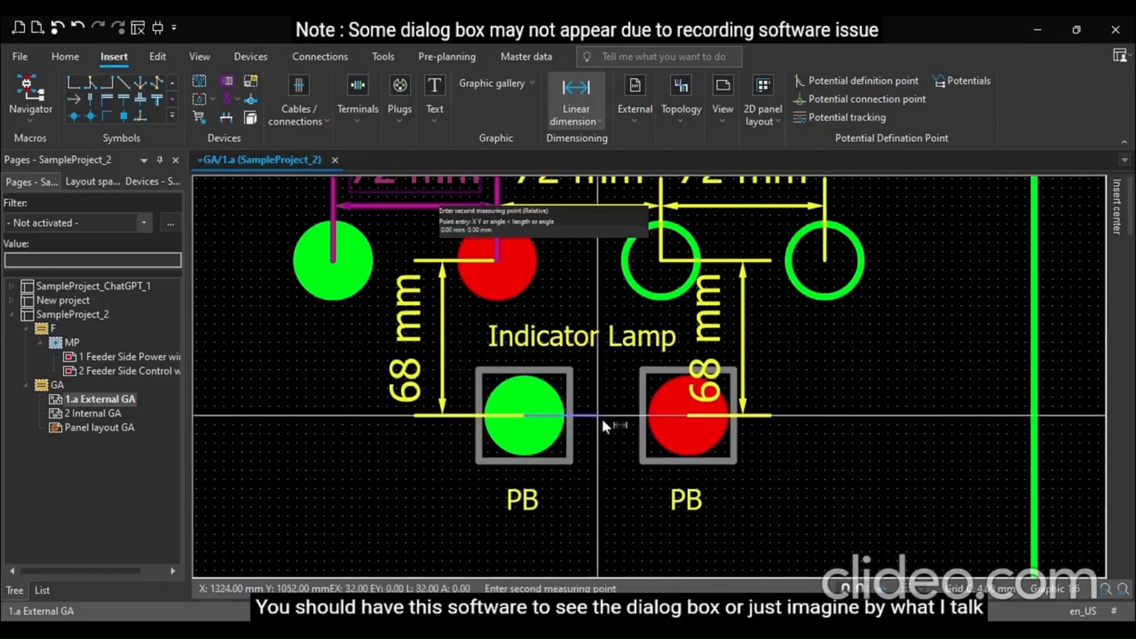
left_click(691, 417)
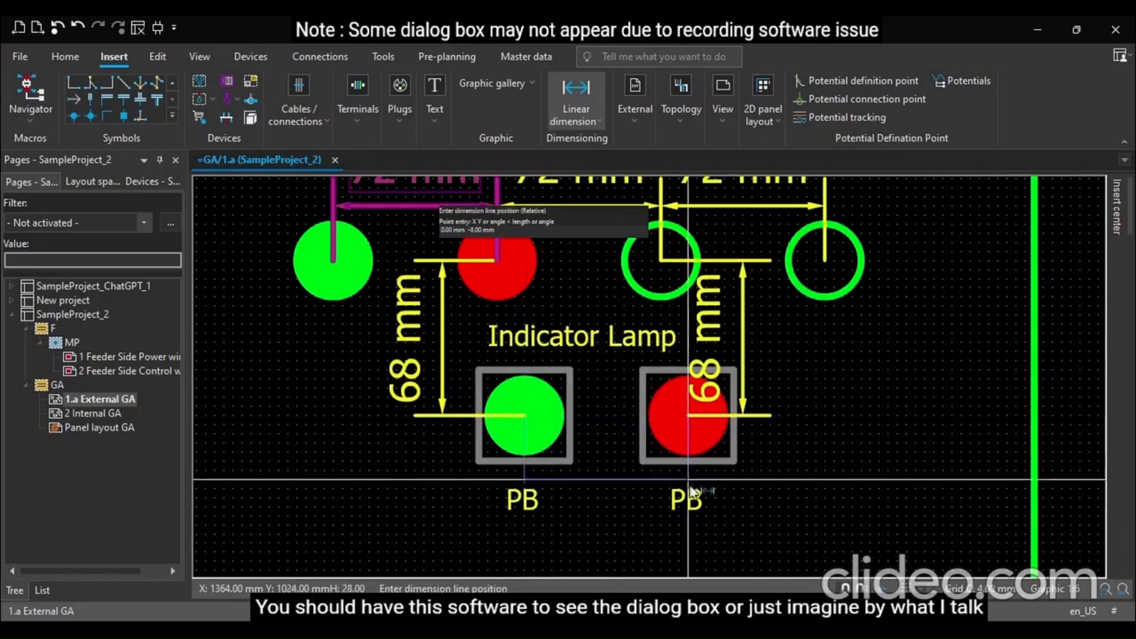
left_click(690, 535)
key("Escape")
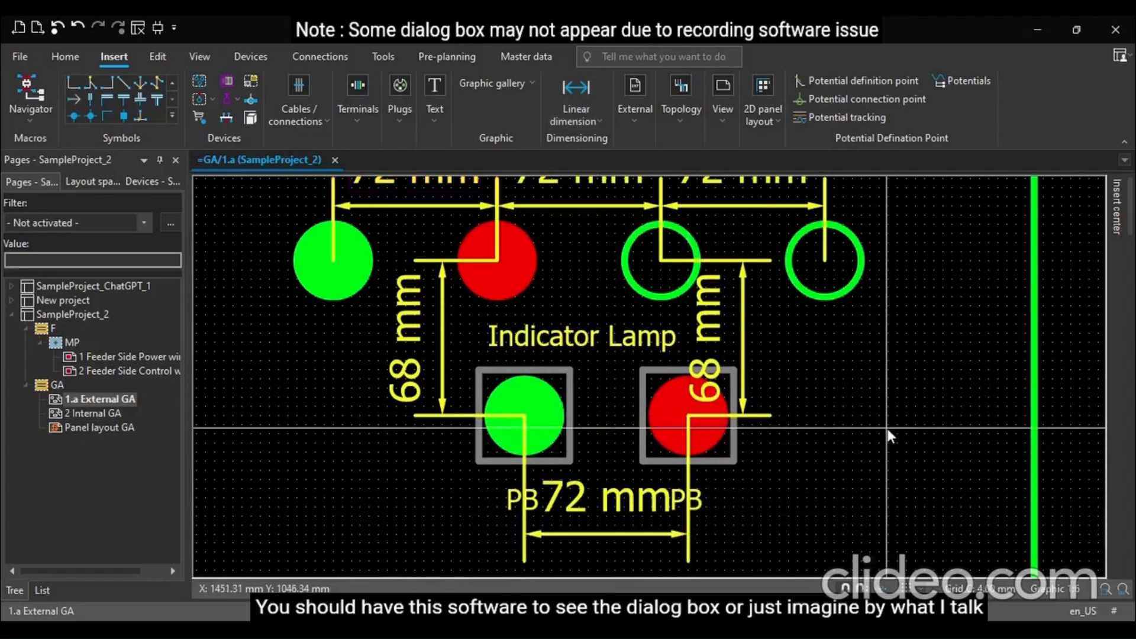
scroll(886, 428, "down", 2)
scroll(886, 429, "down", 3)
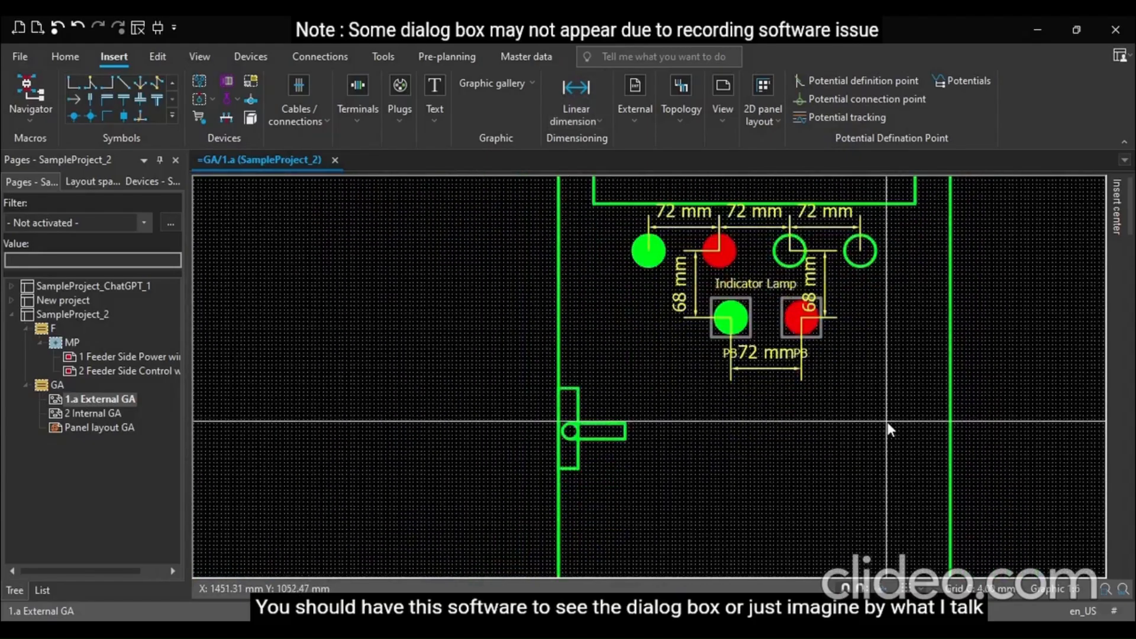
scroll(733, 474, "up", 5)
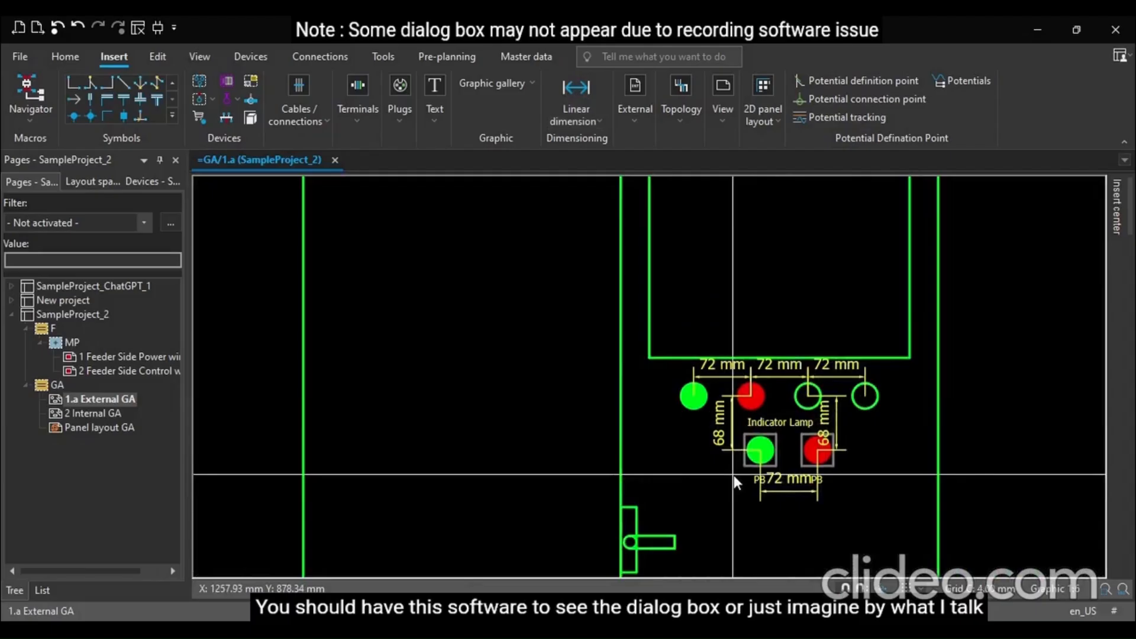
scroll(733, 474, "up", 2)
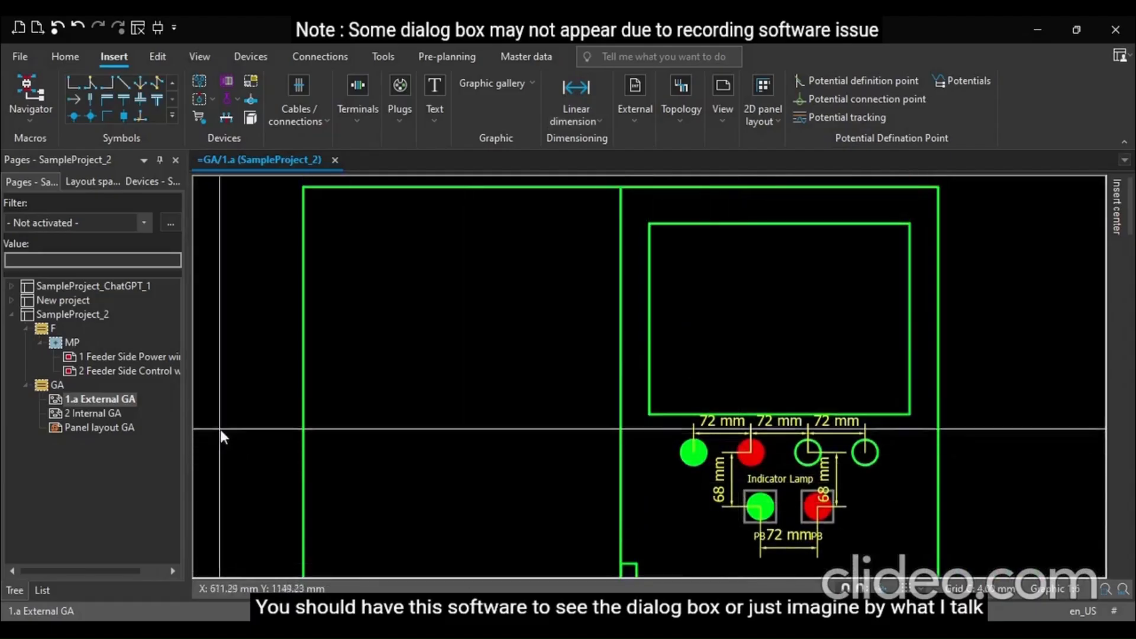
left_click(577, 95)
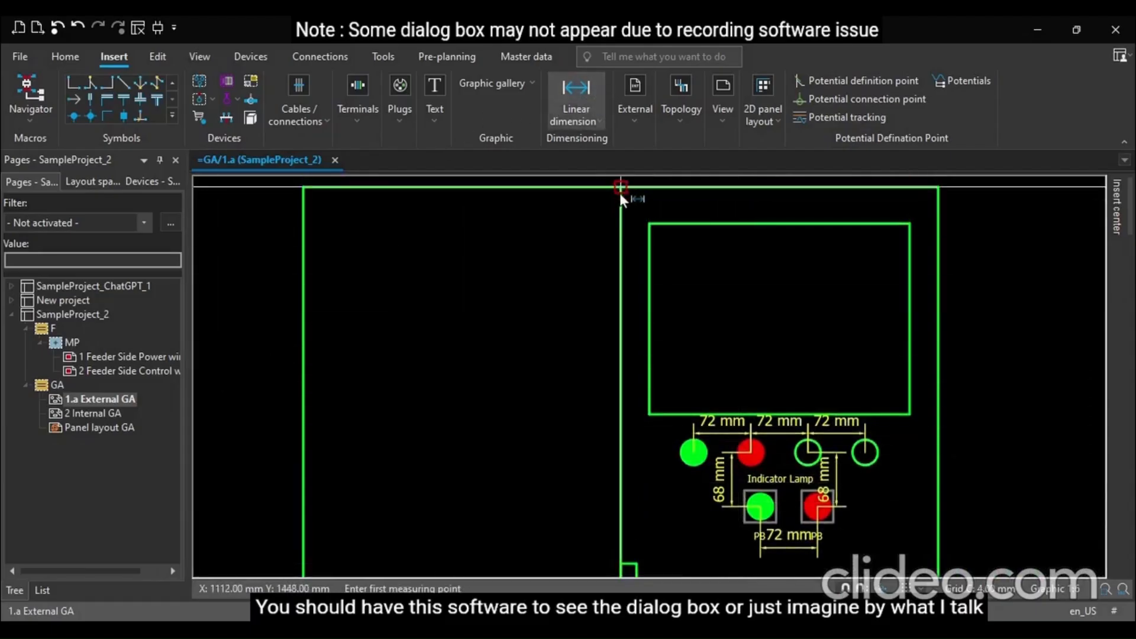
key("p")
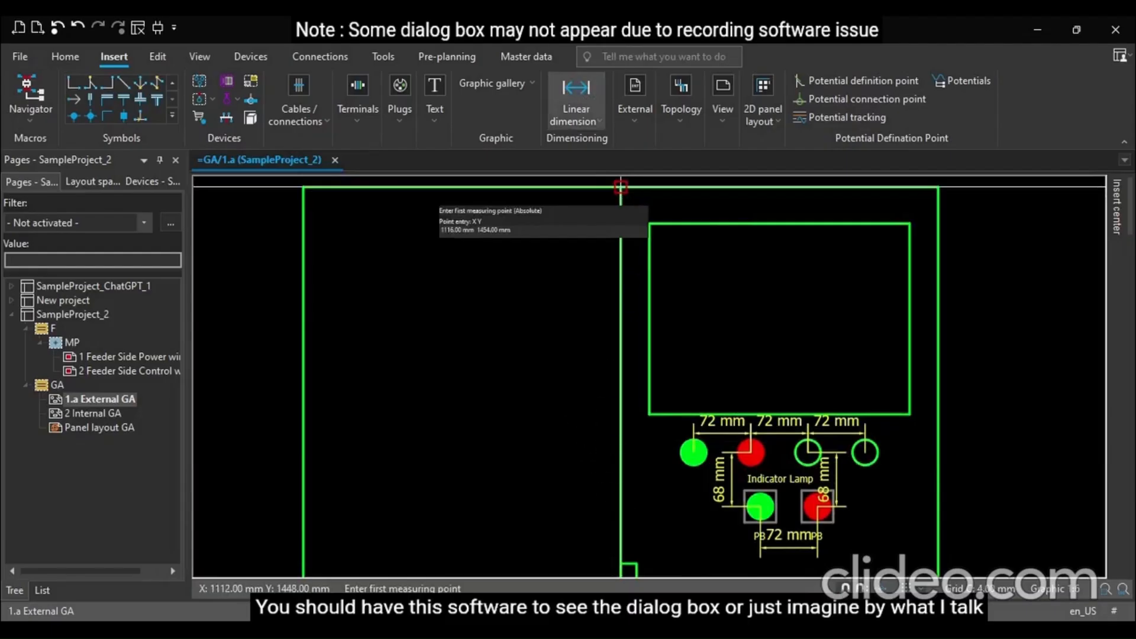
key("Escape")
Add a vertical linear dimension from the enclosure's top edge down to the door handle, placed left of the door line
scroll(620, 187, "down", 1)
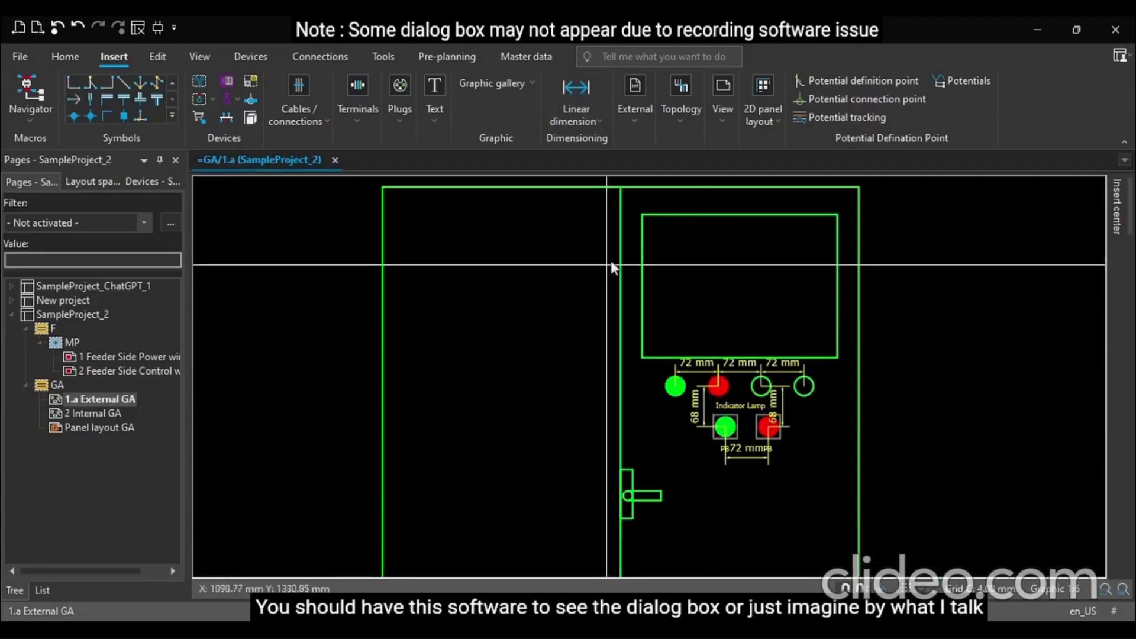
left_click(571, 103)
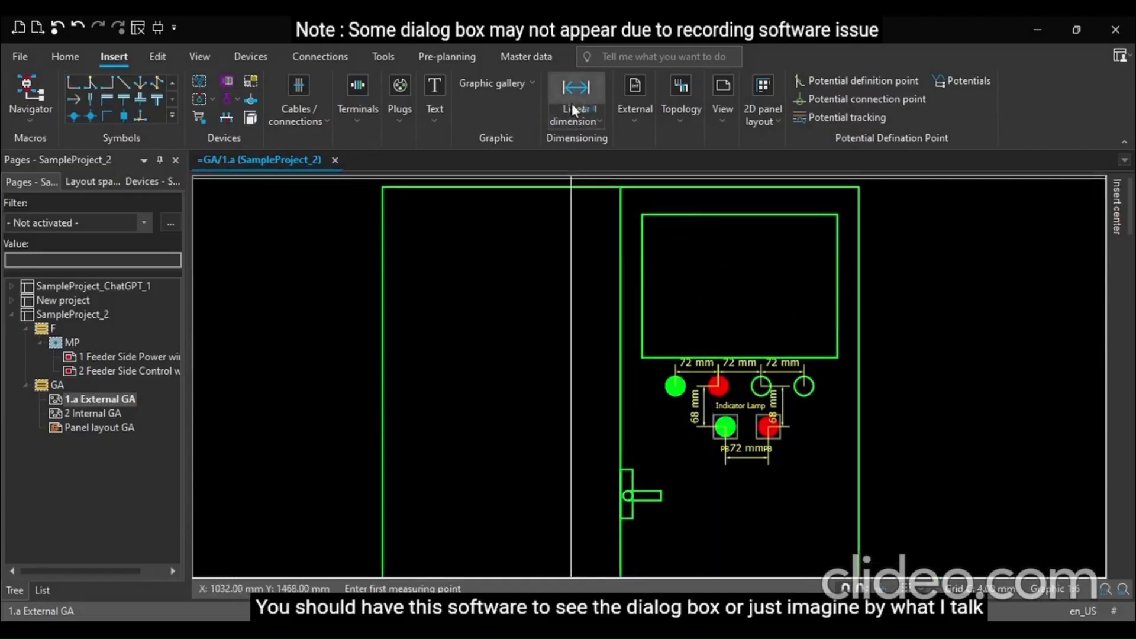
left_click(621, 187)
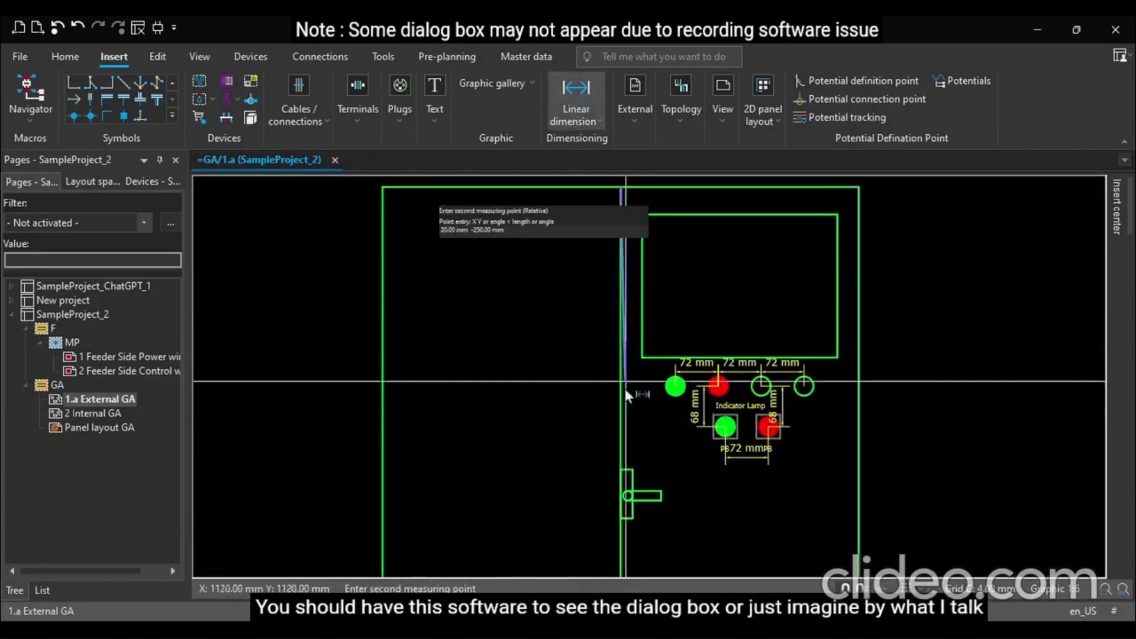
left_click(619, 495)
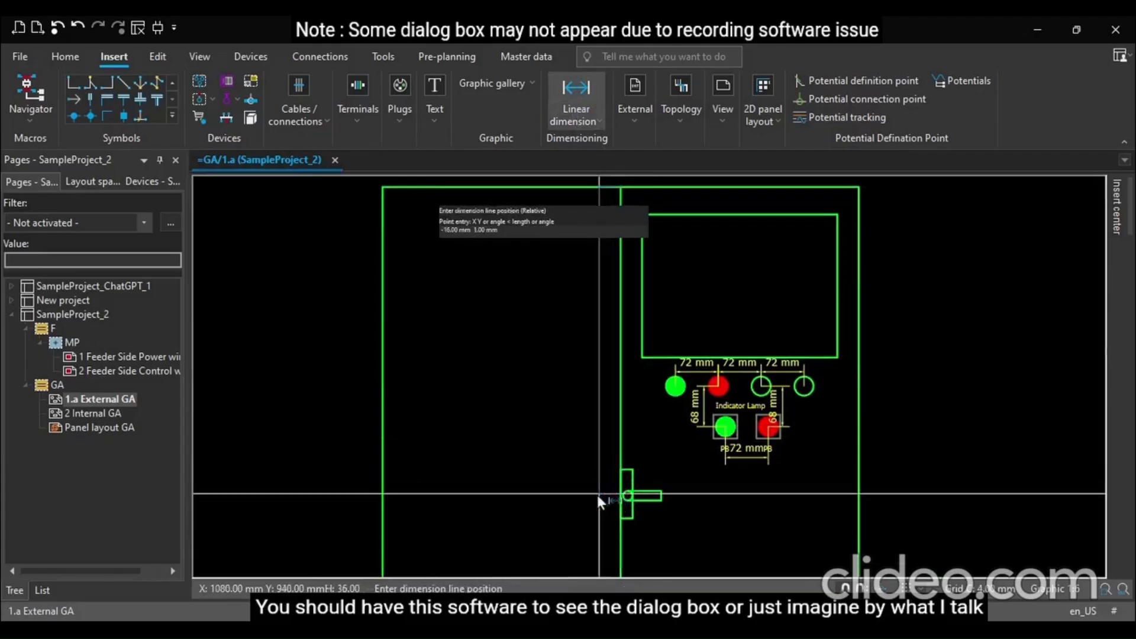
left_click(556, 492)
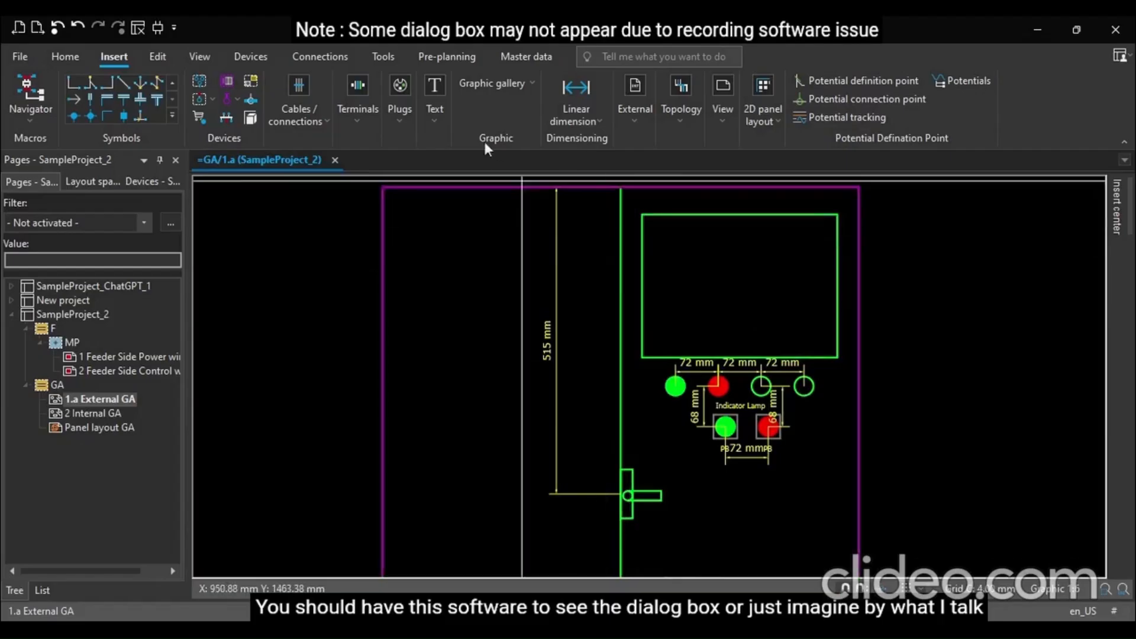
left_click(573, 95)
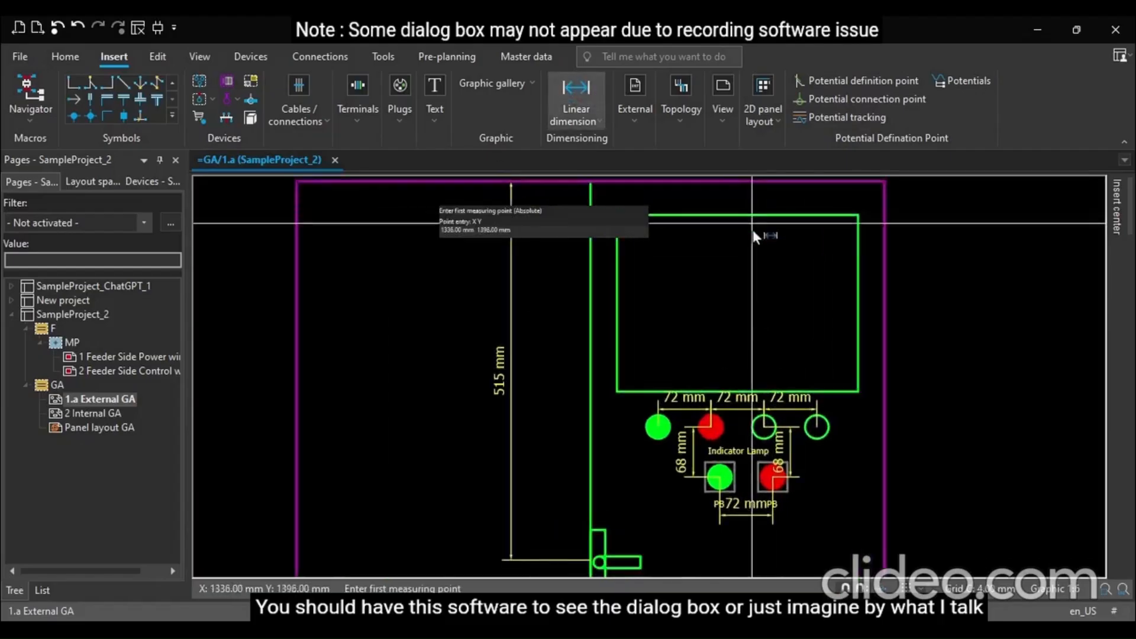
scroll(741, 226, "up", 2)
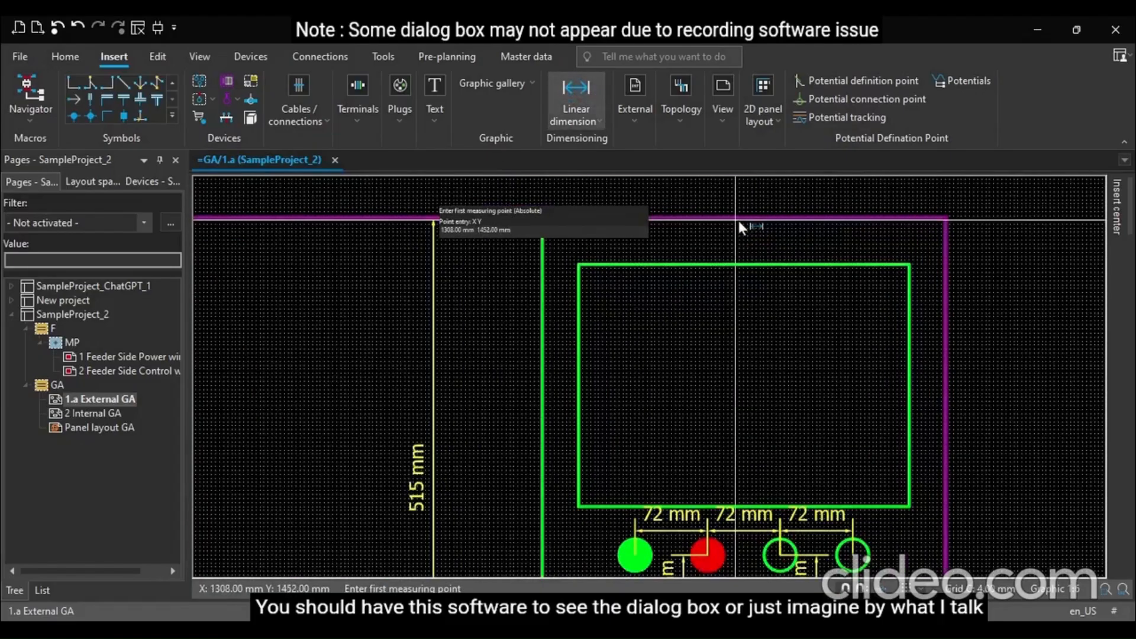
scroll(764, 219, "up", 1)
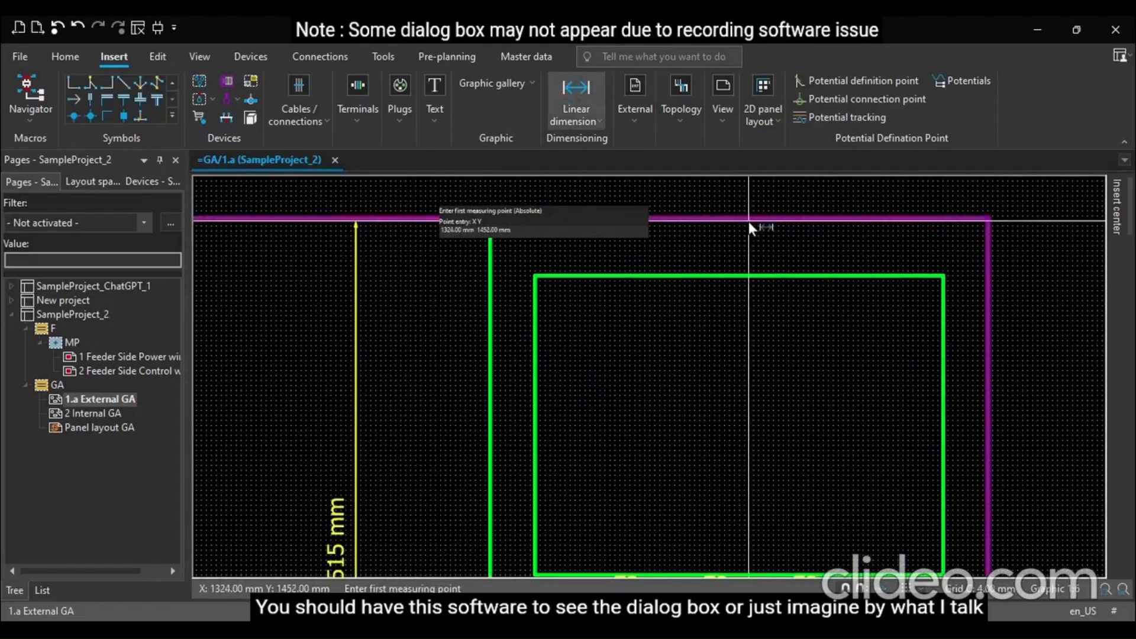
key("Escape")
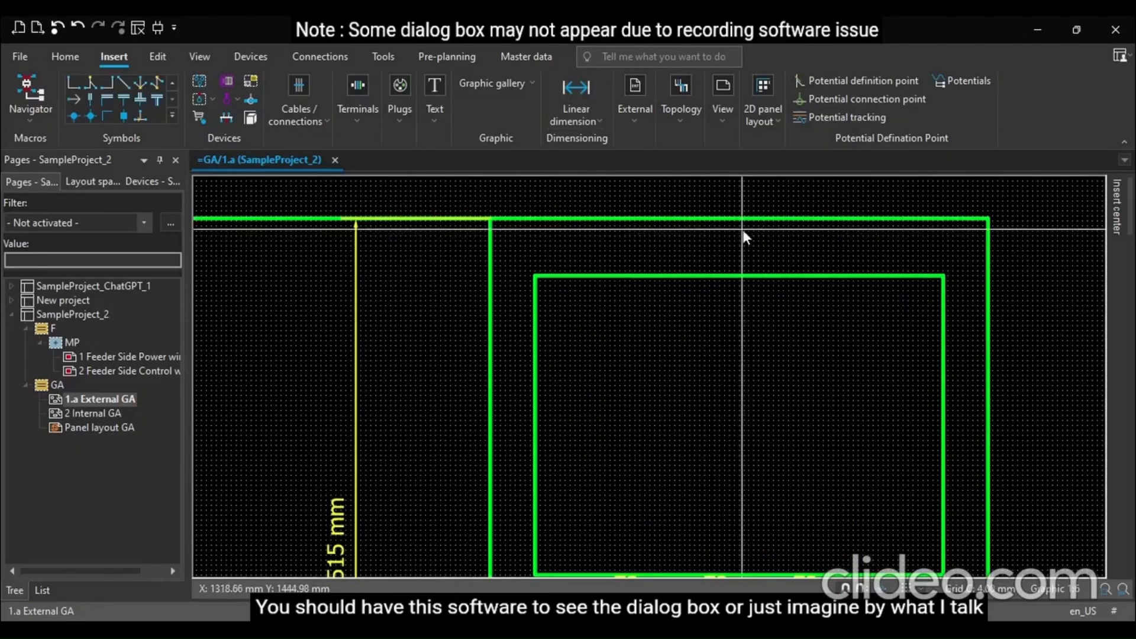
Draw a horizontal polyline along the enclosure's top edge from the door line to the right side
key("ctrl+F9")
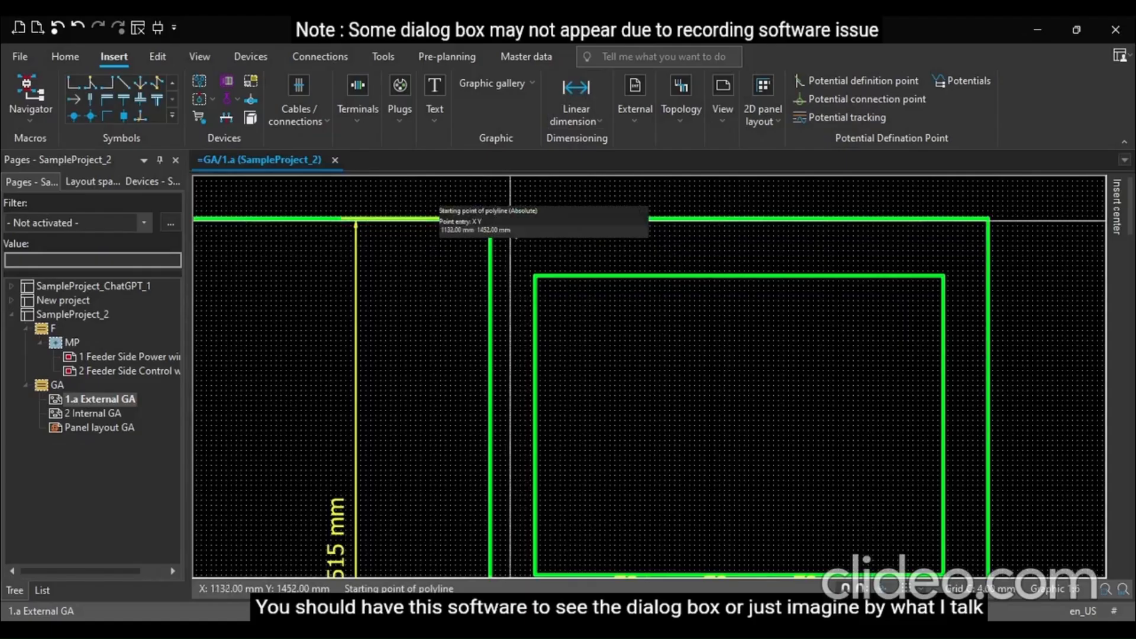
left_click(491, 218)
left_click(988, 219)
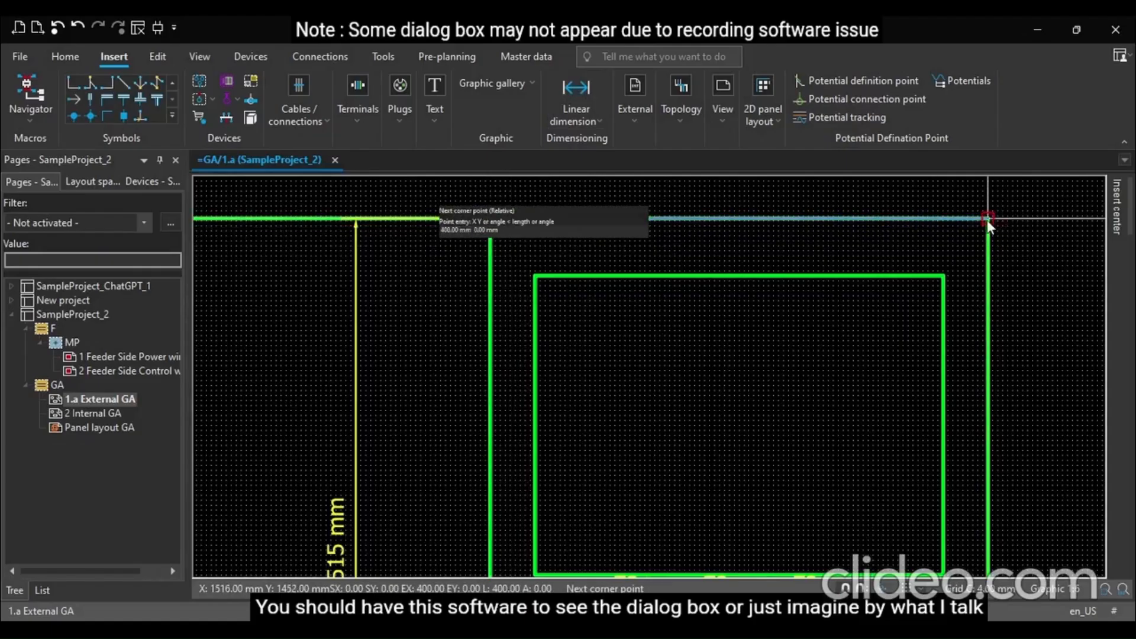
key("Escape")
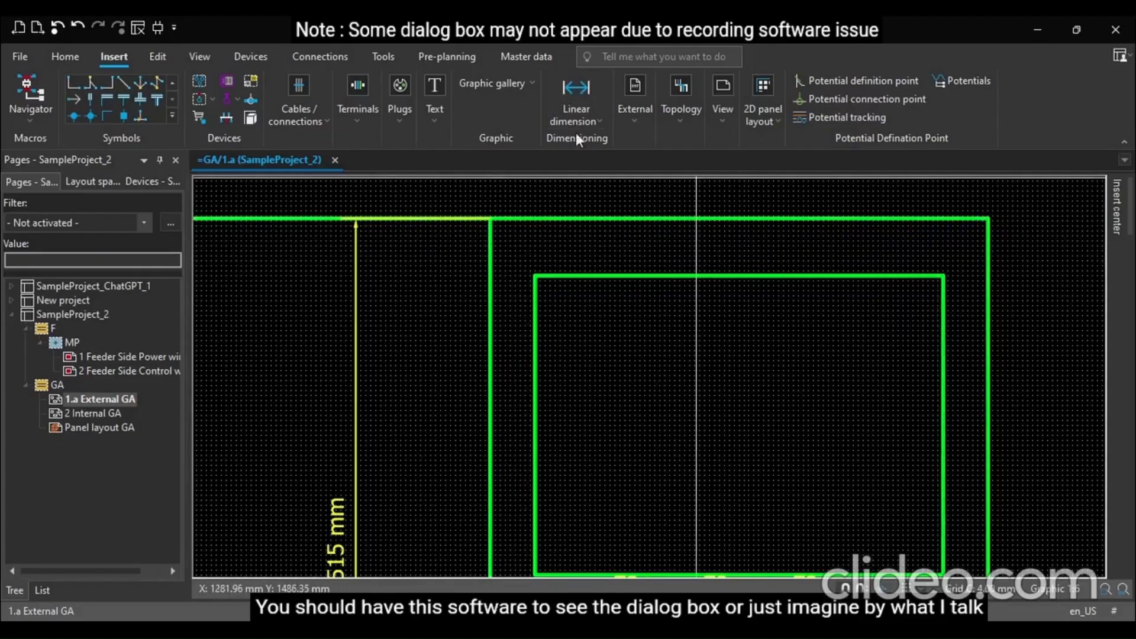
left_click(467, 124)
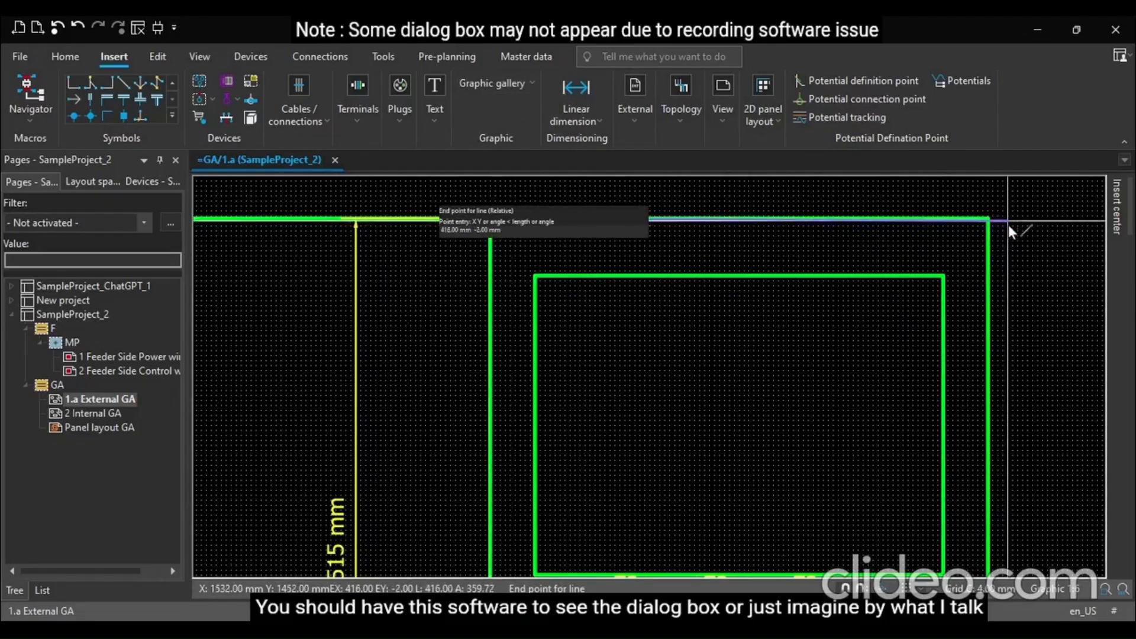
key("Escape")
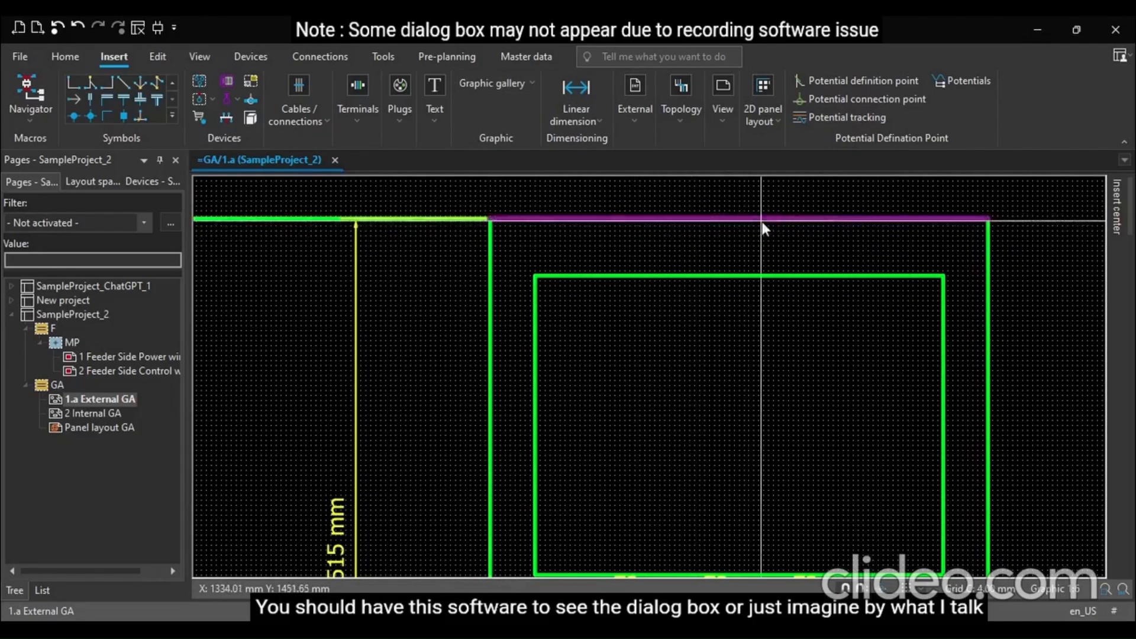
Add a vertical linear dimension from the enclosure's top edge down to the top edge of the large rectangular cutout
left_click(576, 94)
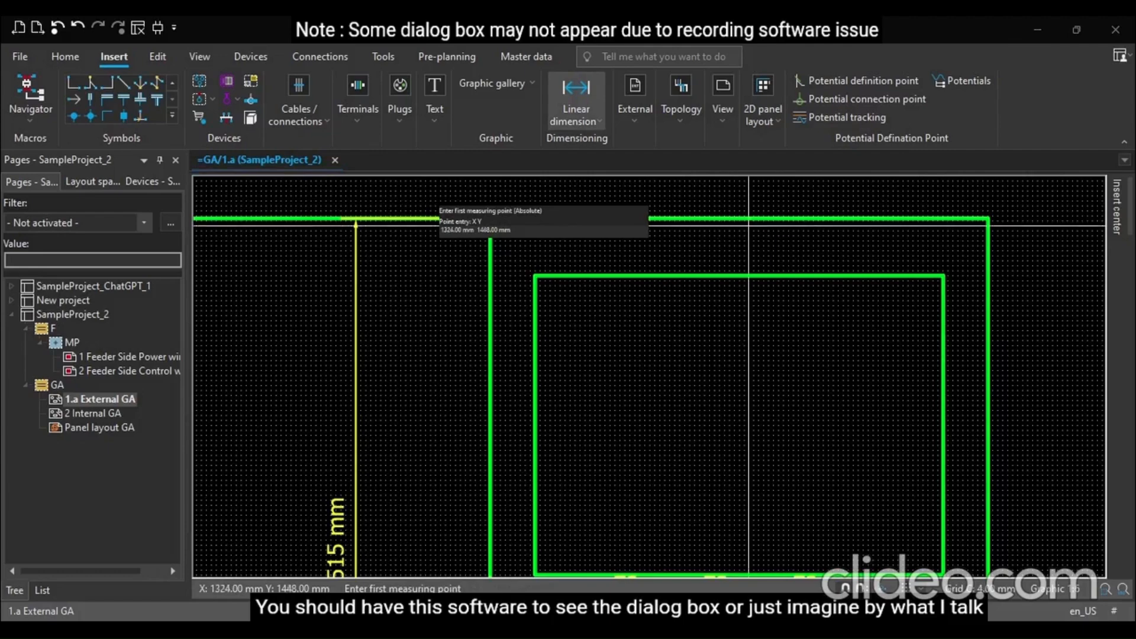
left_click(739, 219)
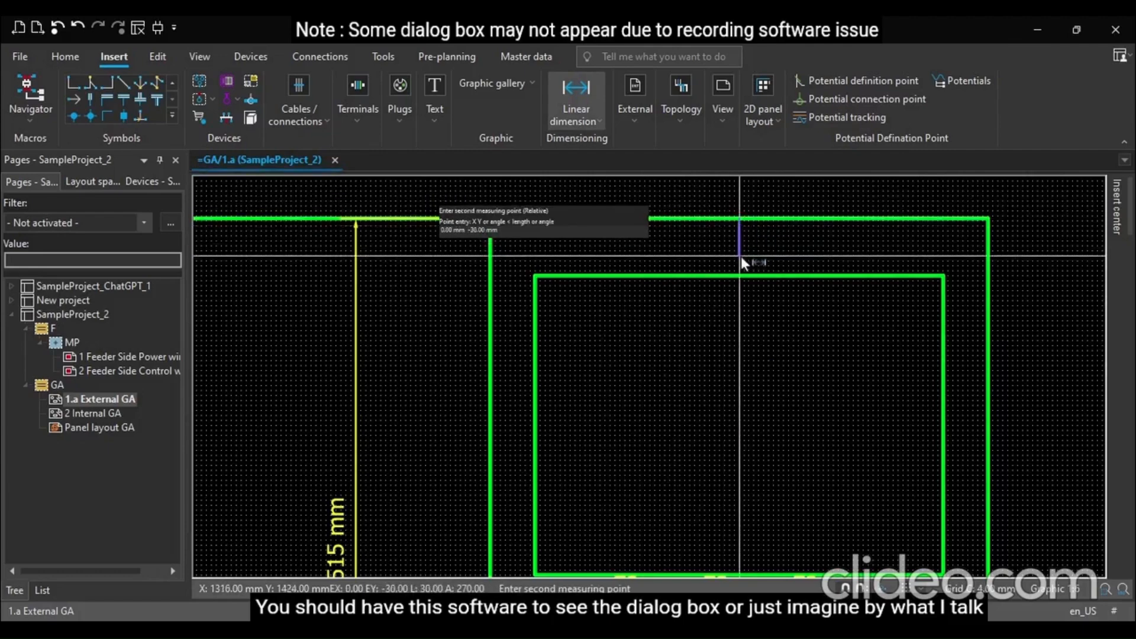
left_click(740, 275)
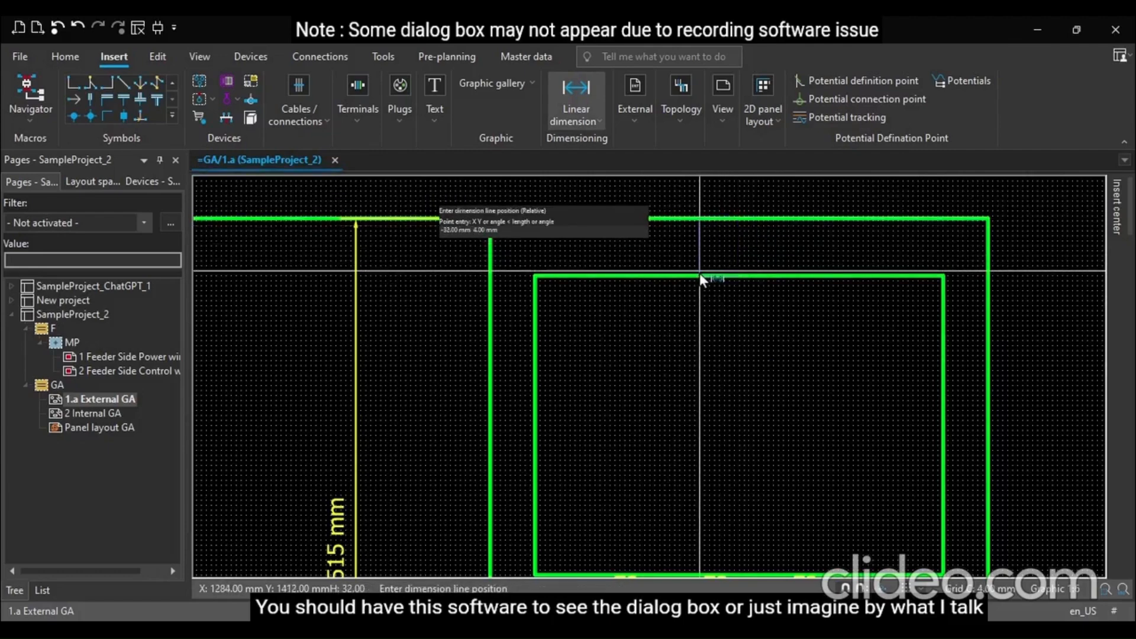
left_click(700, 272)
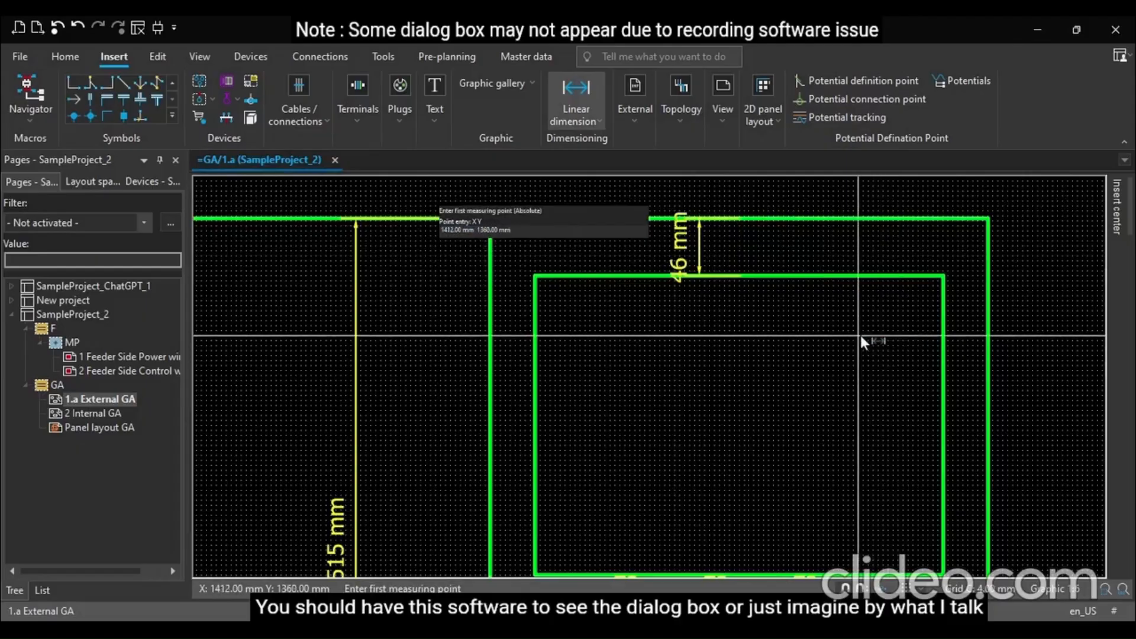
key("Escape")
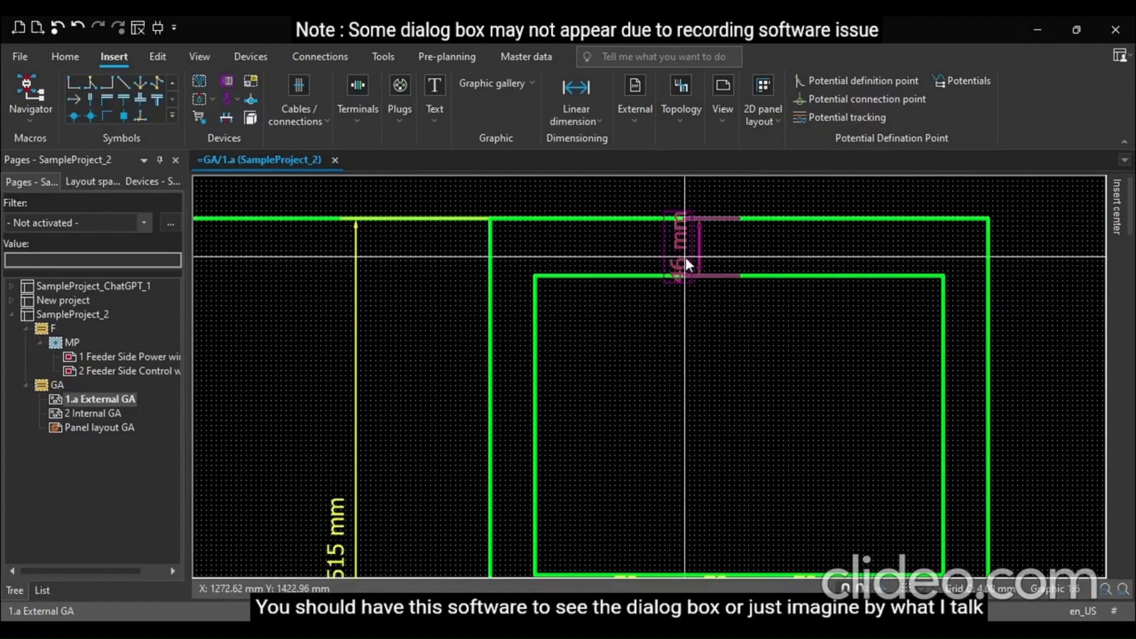
Open the properties of the dimension to the cutout's top edge and examine its dimensioning, help line and text format settings
left_click(685, 257)
double_click(685, 257)
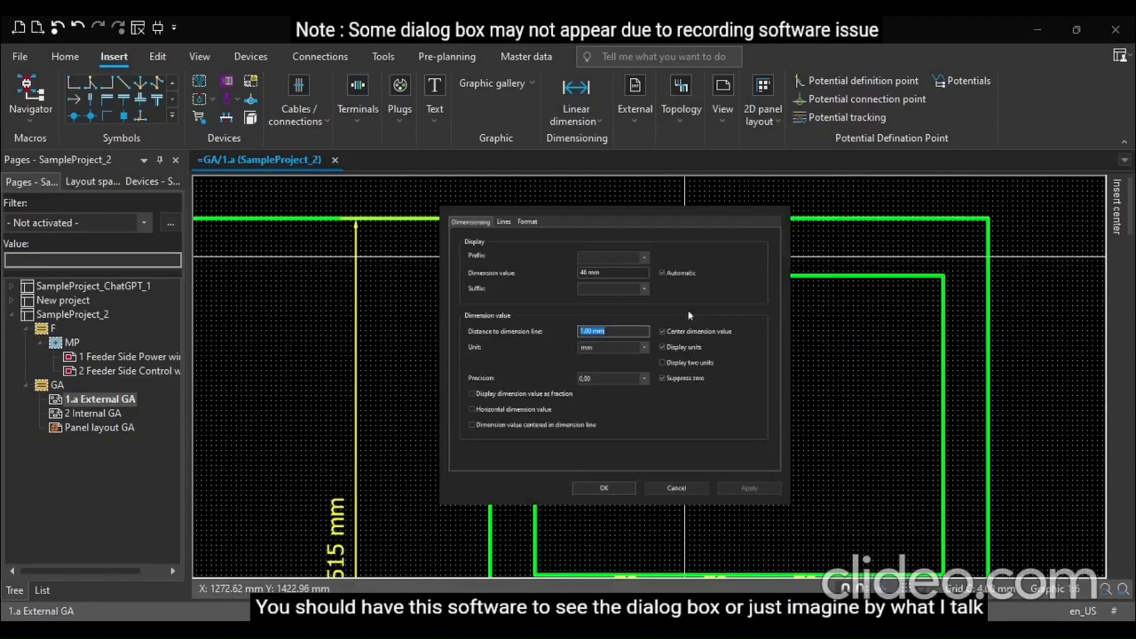
left_click(527, 222)
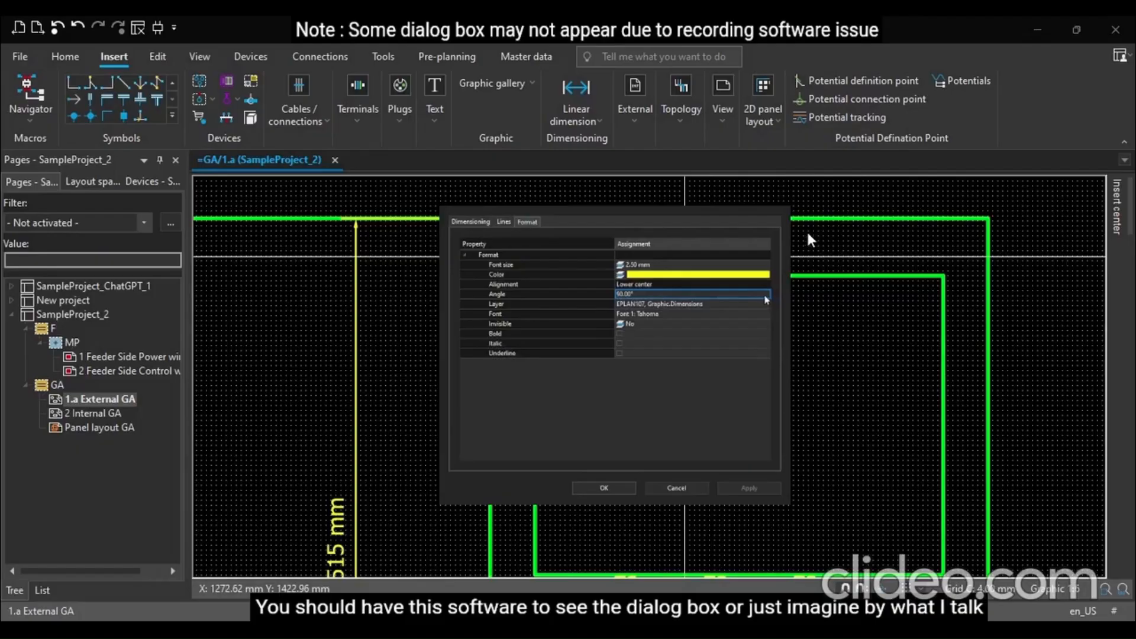
left_click(713, 286)
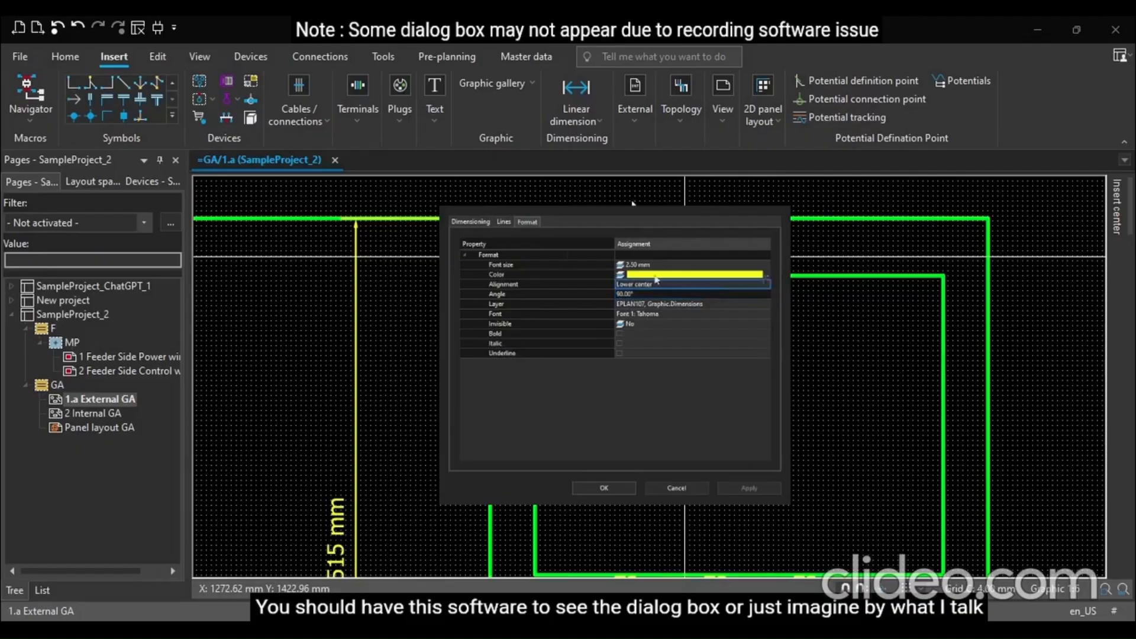
left_click(478, 222)
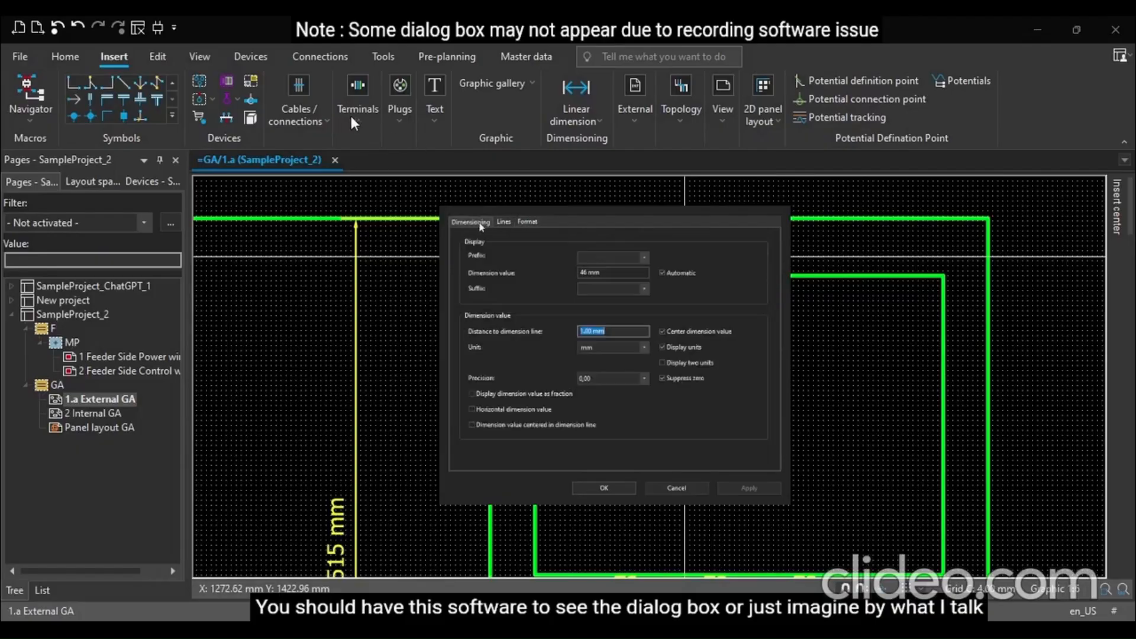
left_click(504, 223)
left_click(530, 224)
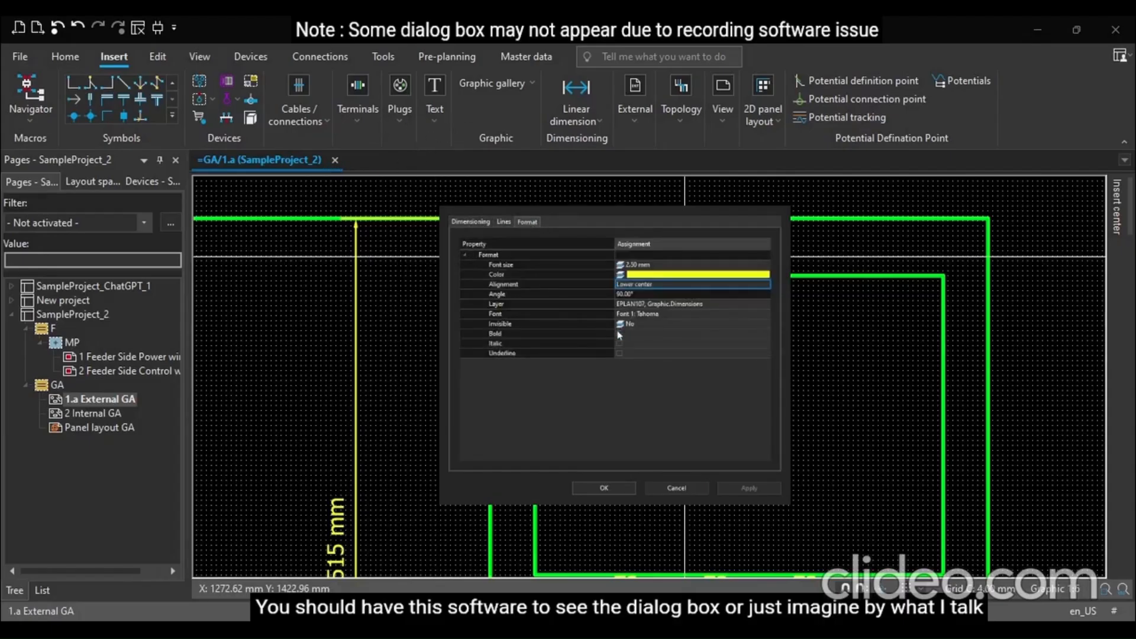
left_click(766, 275)
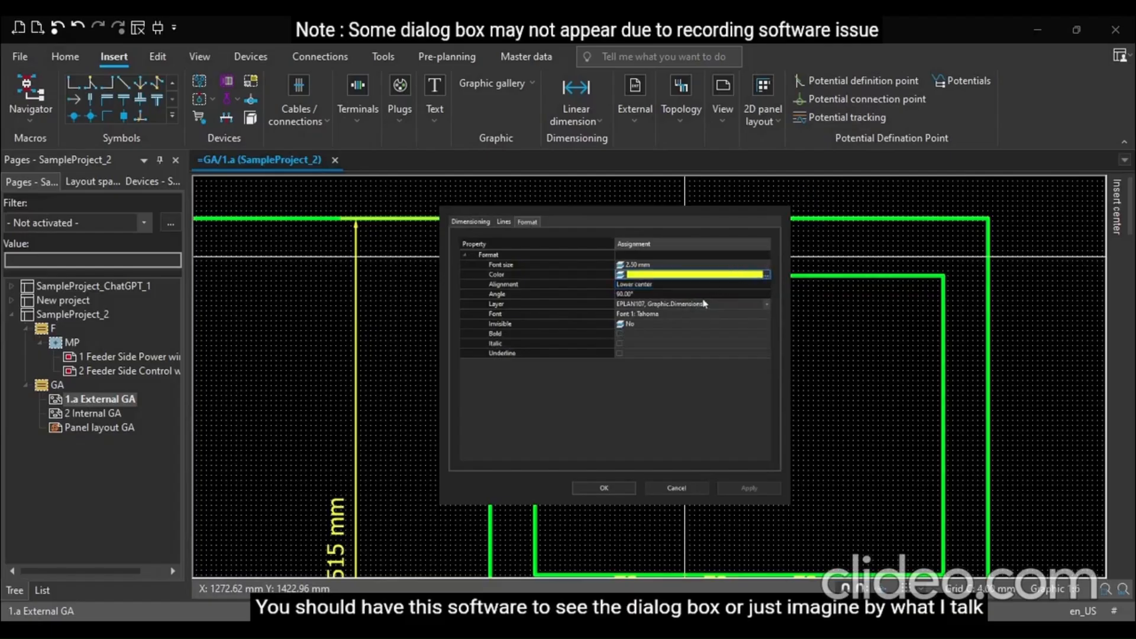
left_click(764, 294)
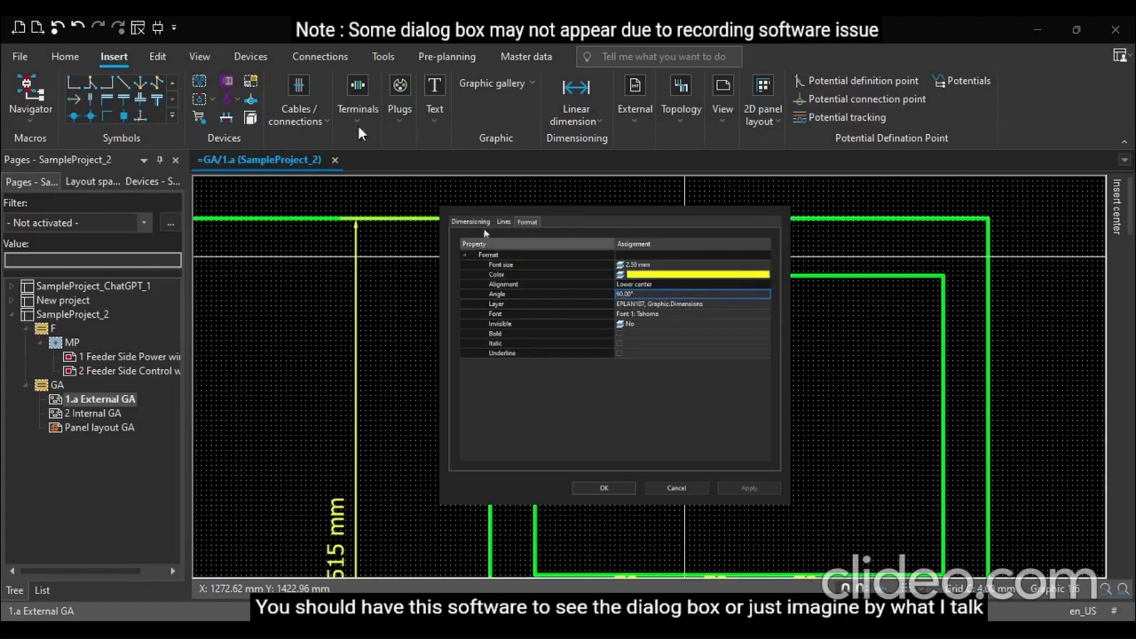
left_click(649, 286)
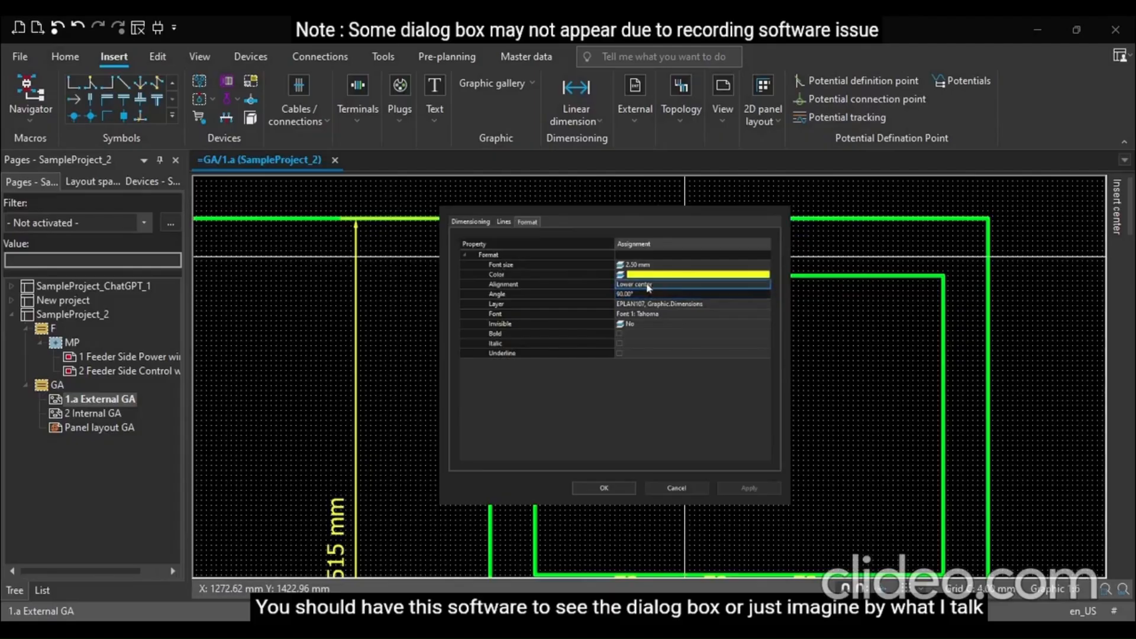
left_click(645, 295)
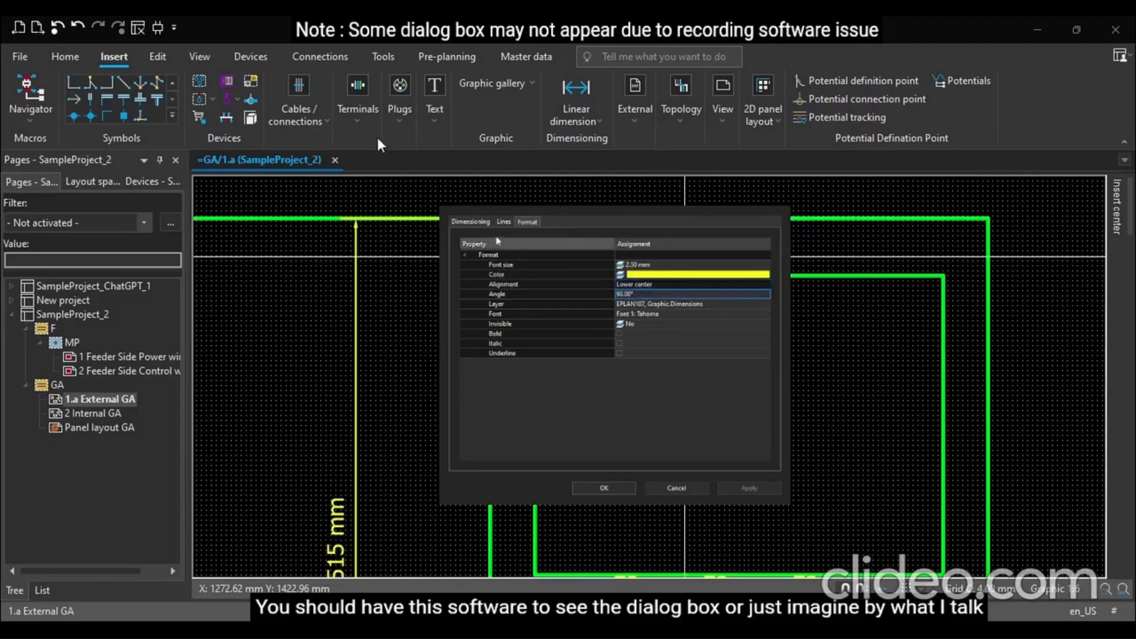
left_click(502, 221)
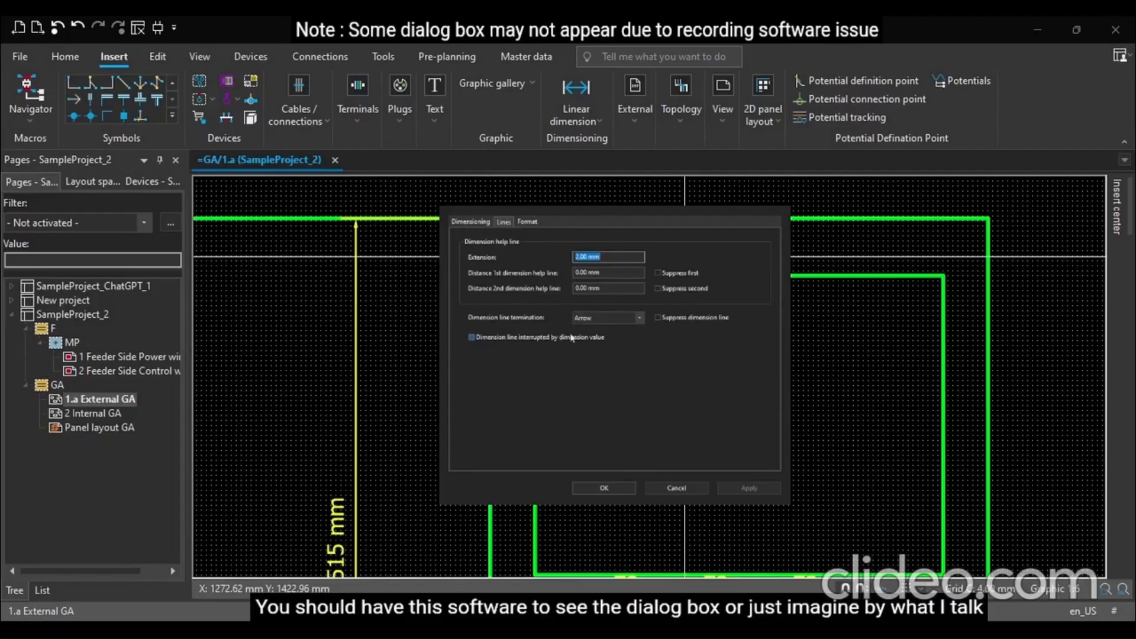
left_click(471, 222)
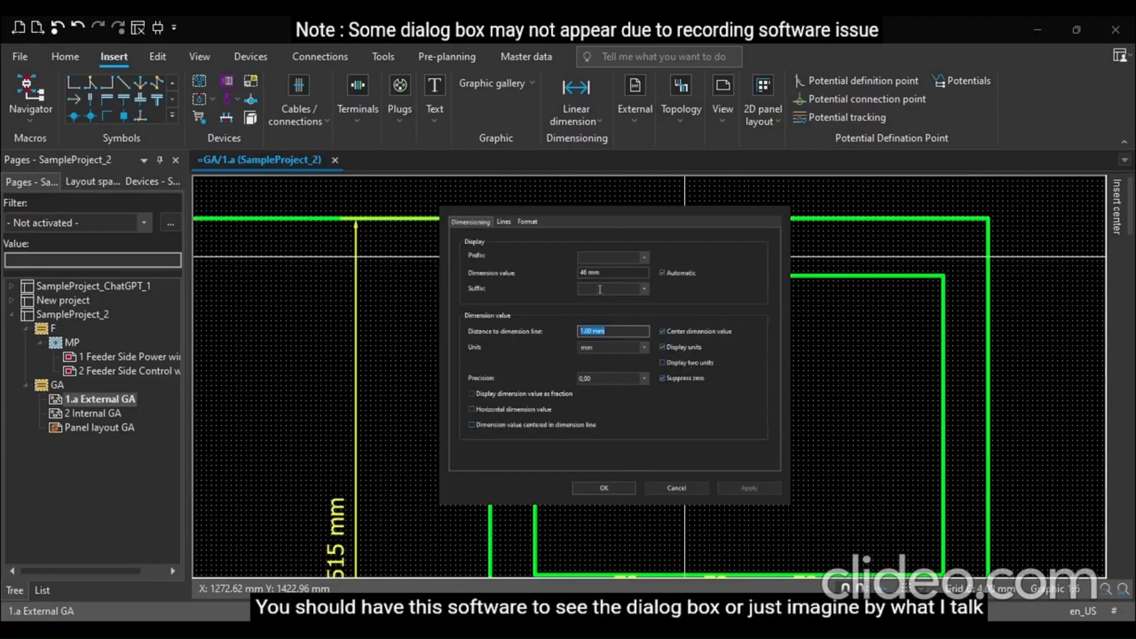
Cancel the dimension properties dialog and review the dimensioned External GA layout
left_click(674, 489)
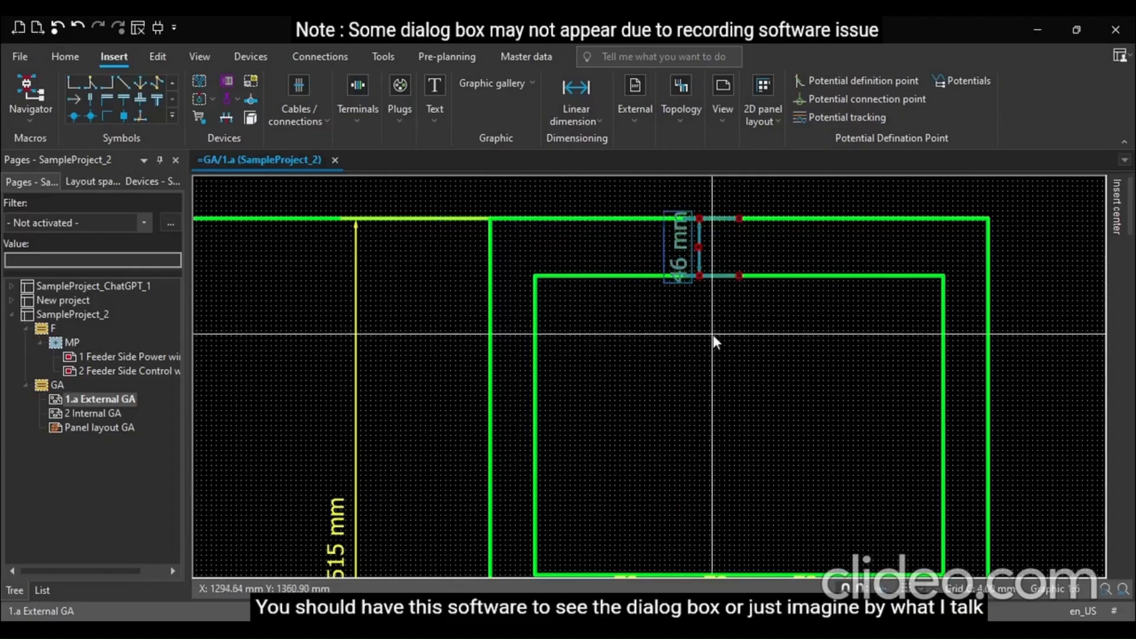
scroll(670, 317, "down", 3)
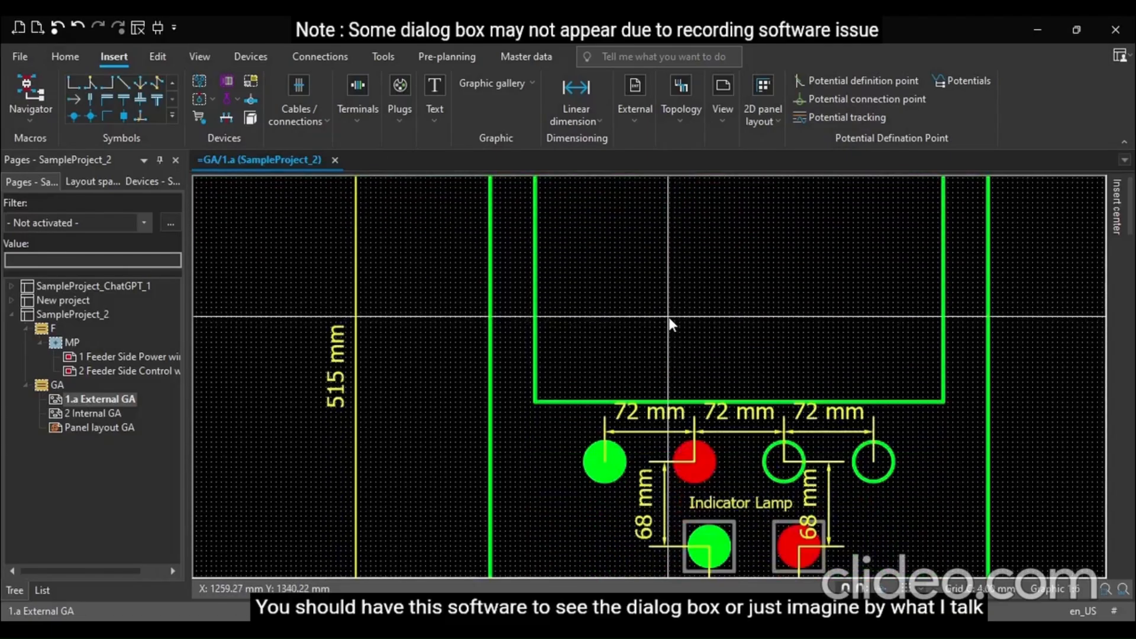
scroll(668, 322, "down", 4, "ctrl")
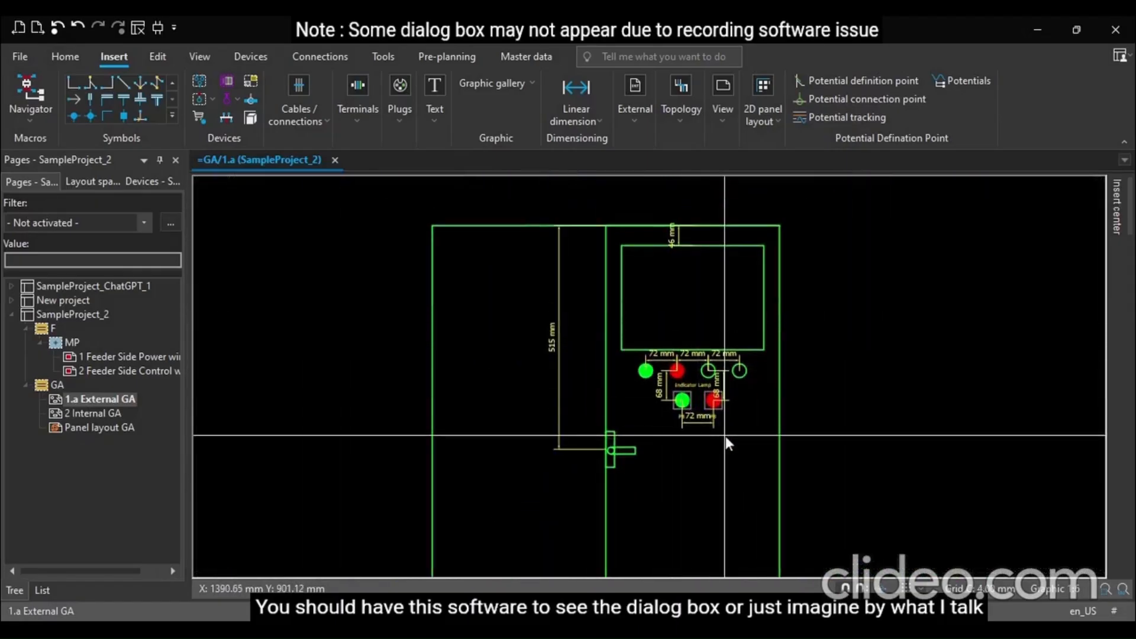
scroll(725, 439, "up", 2, "ctrl")
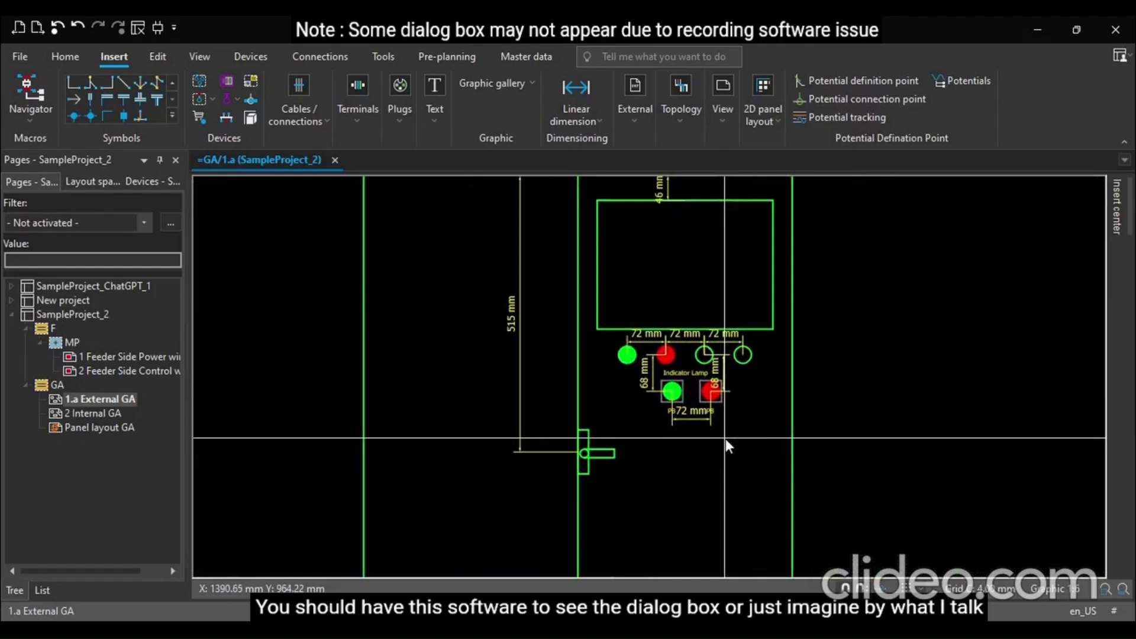
scroll(707, 403, "down", 3)
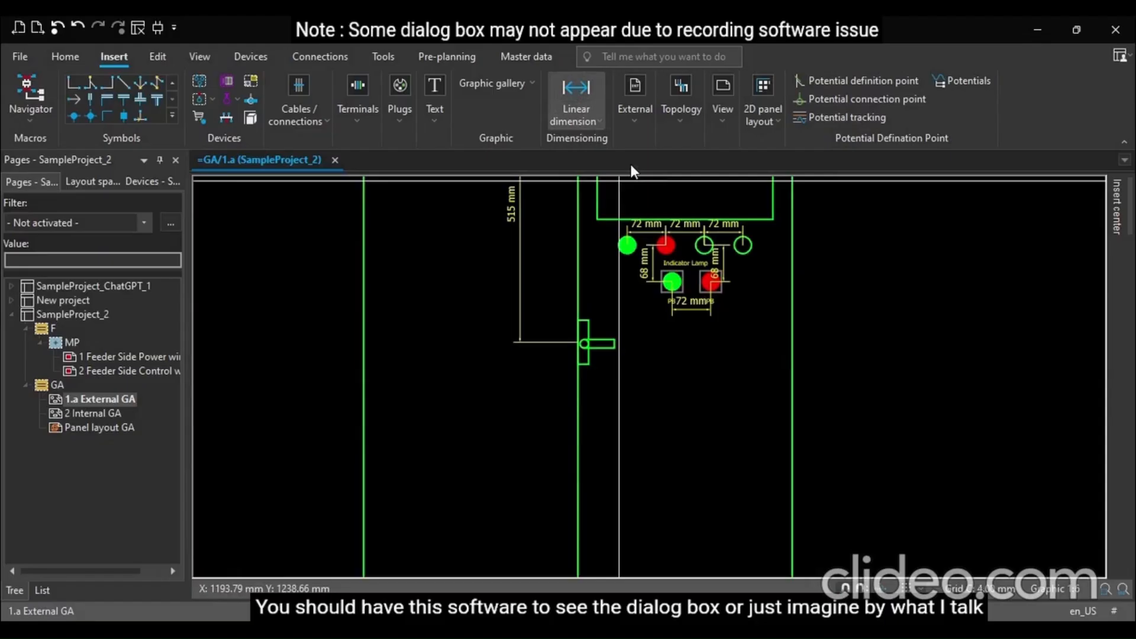
Open the 2 Internal GA page and inspect the right edge of the panel frame
left_click(99, 413)
scroll(347, 502, "down", 3)
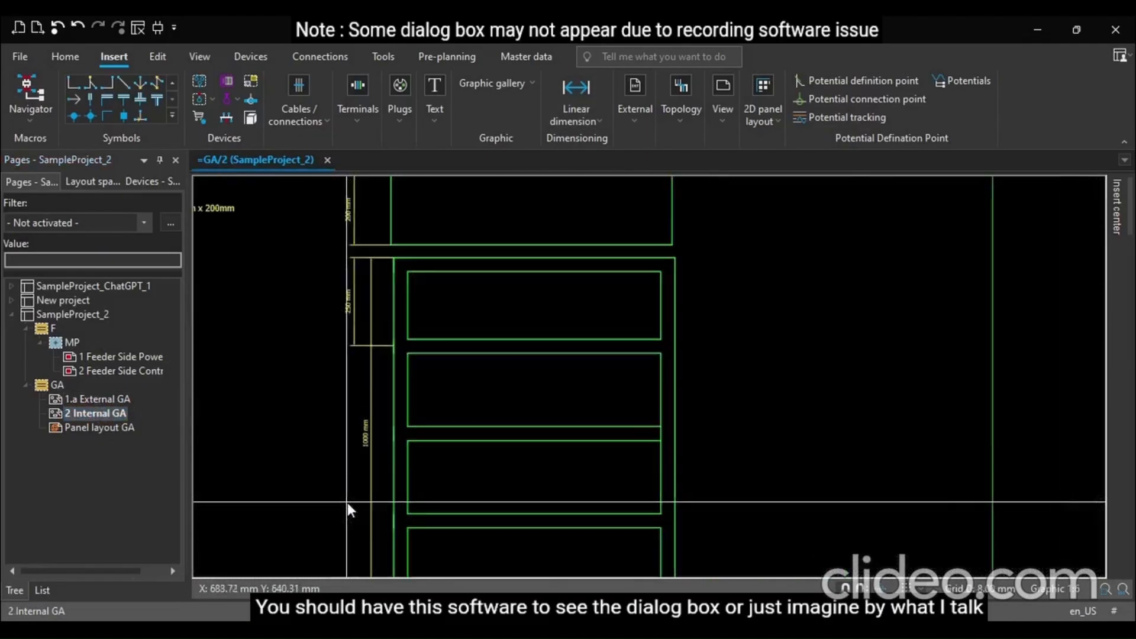
scroll(343, 472, "down", 1)
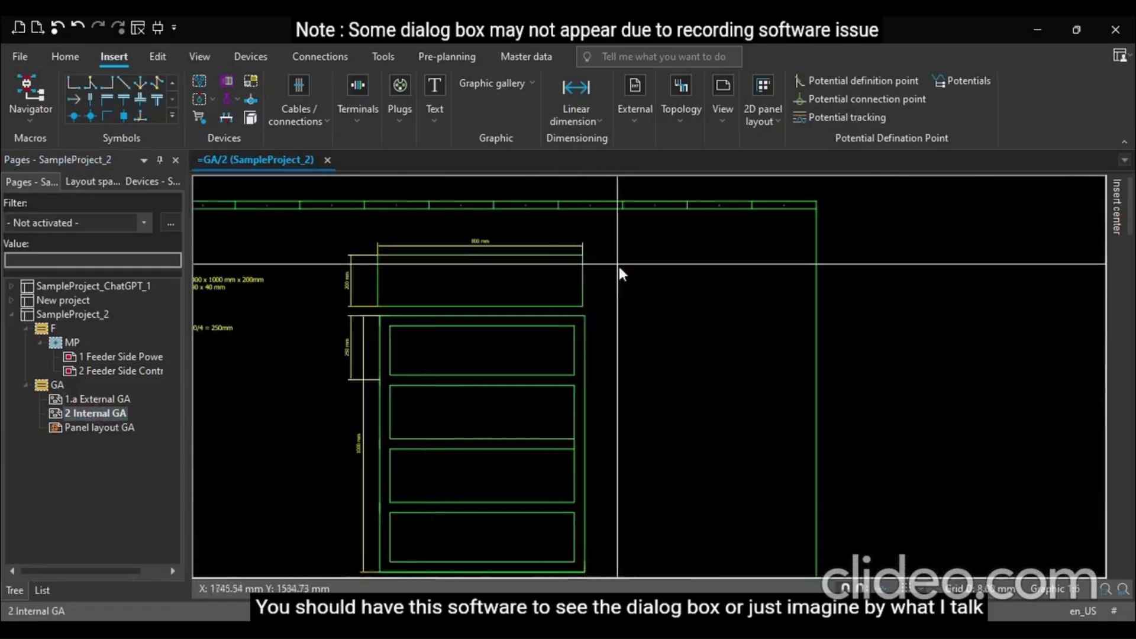
scroll(617, 352, "up", 2)
scroll(604, 357, "up", 2)
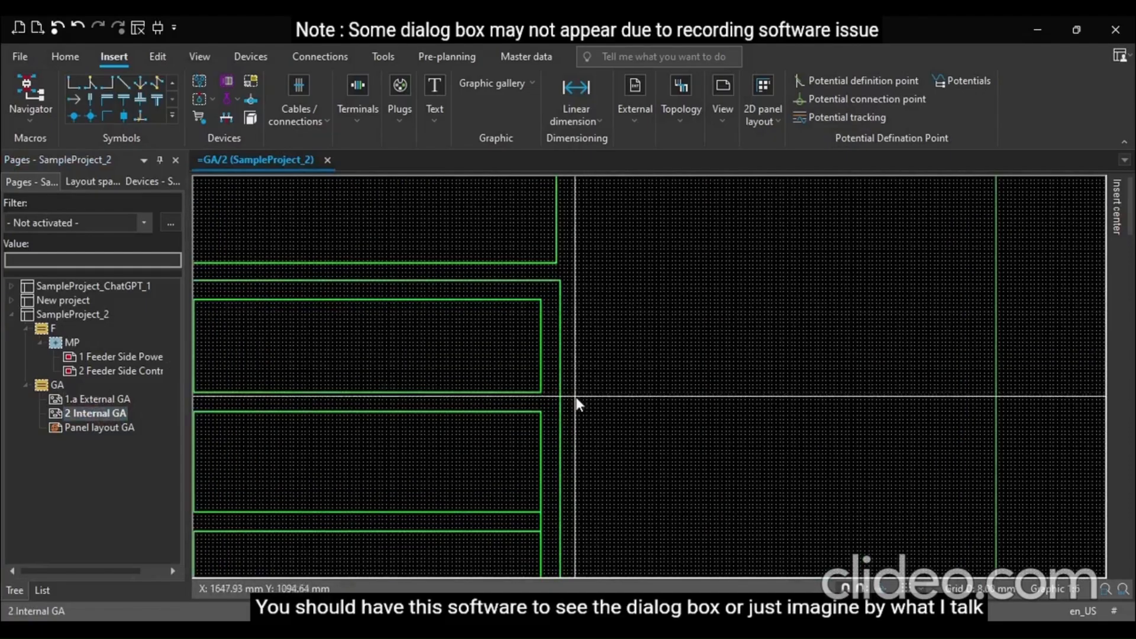
scroll(544, 357, "up", 2)
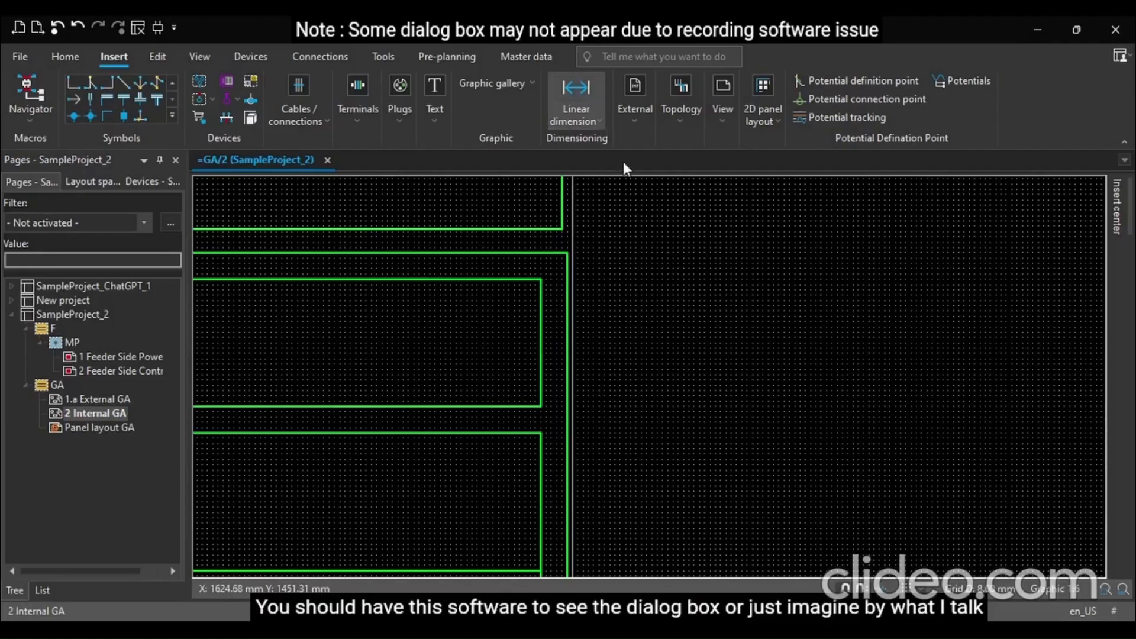
Try a chained vertical linear dimension with 0 -250 relative points beside the frame, then delete it
left_click(567, 258)
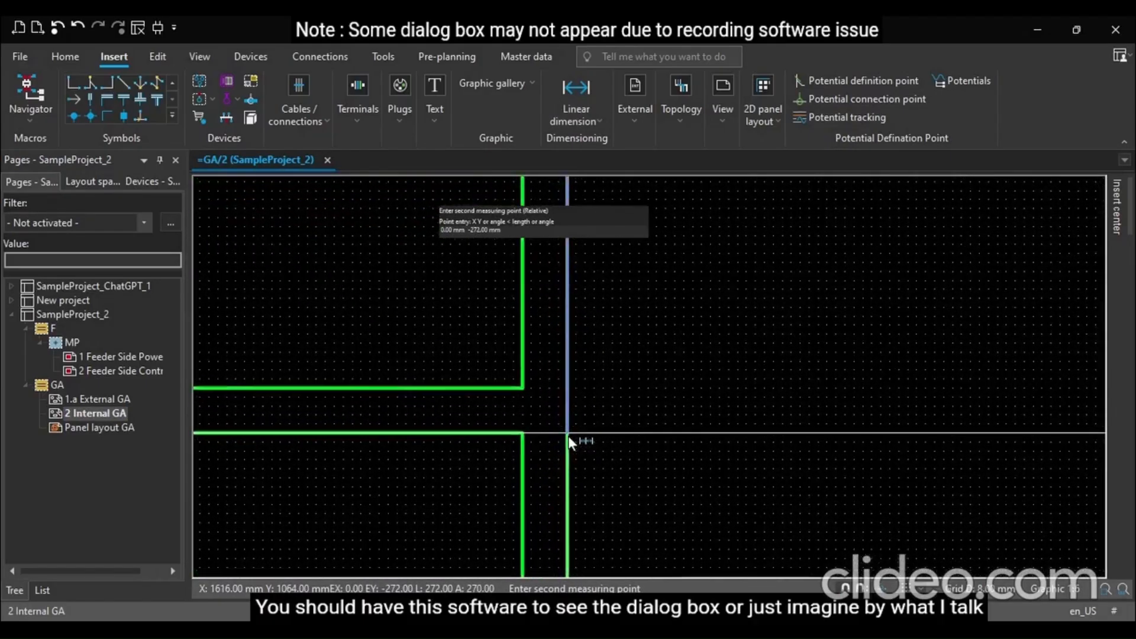
type("0")
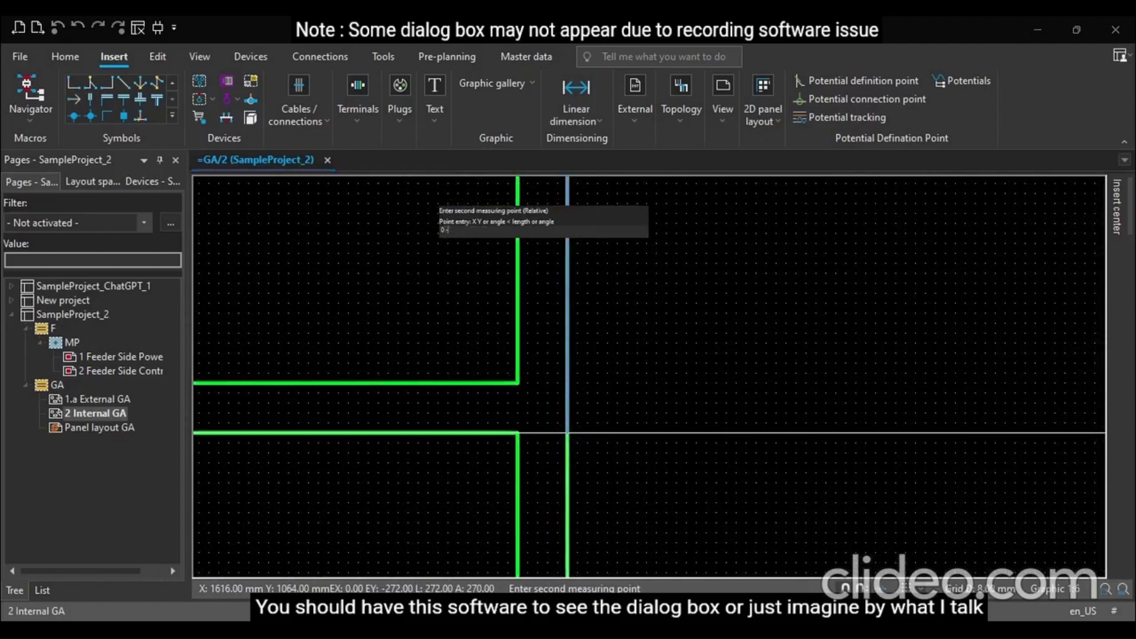
type(" -250")
key("Return")
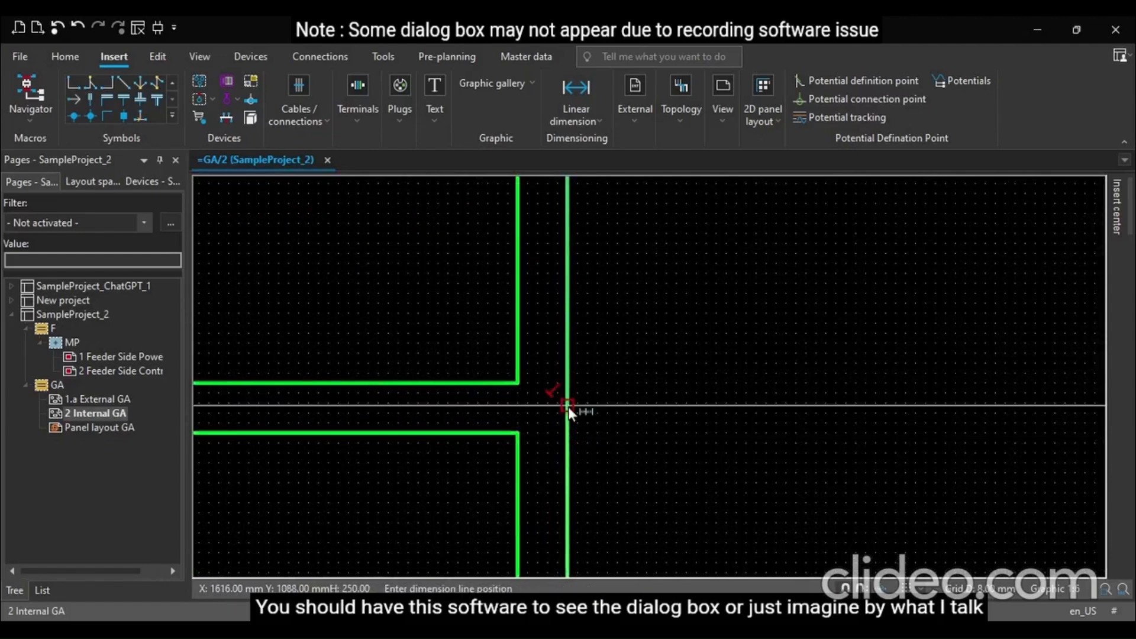
left_click(568, 407)
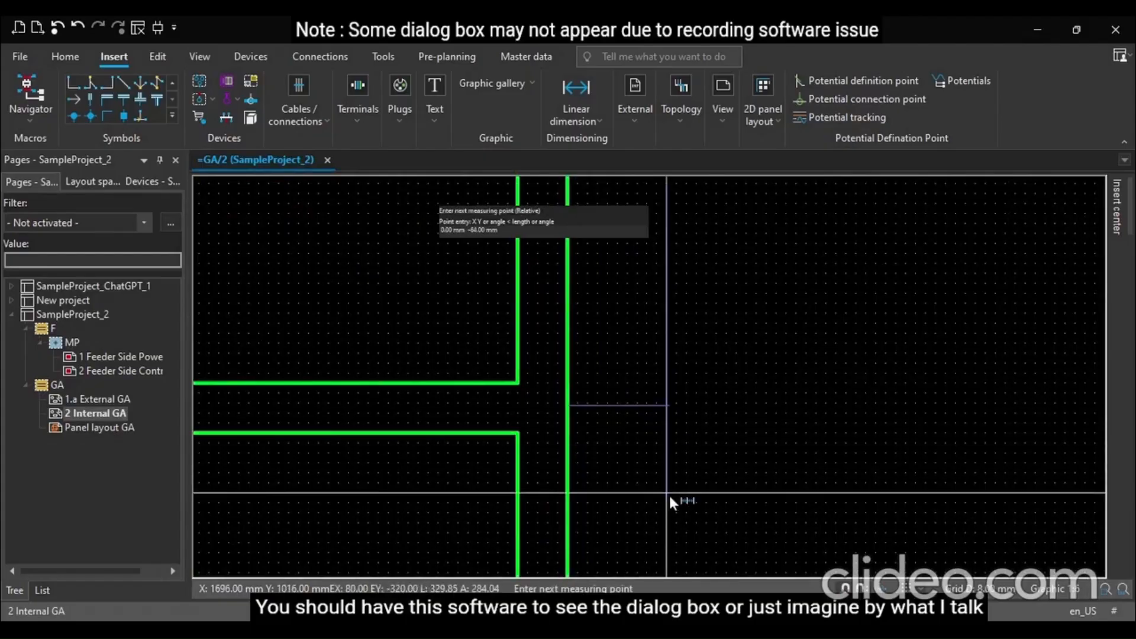
type("0")
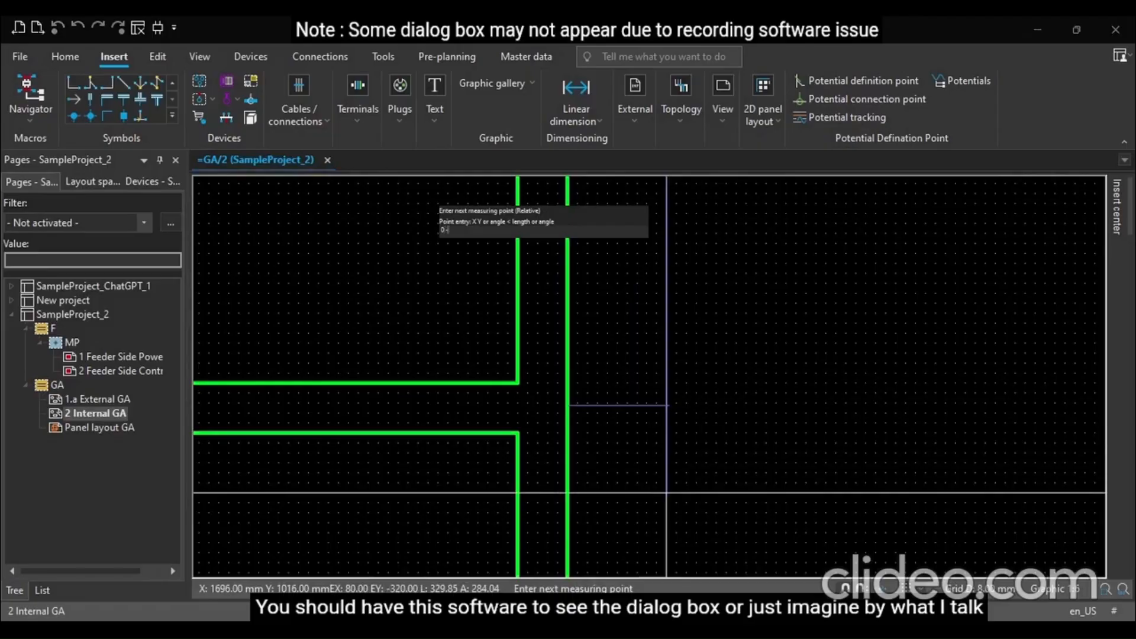
type(" -250")
key("Return")
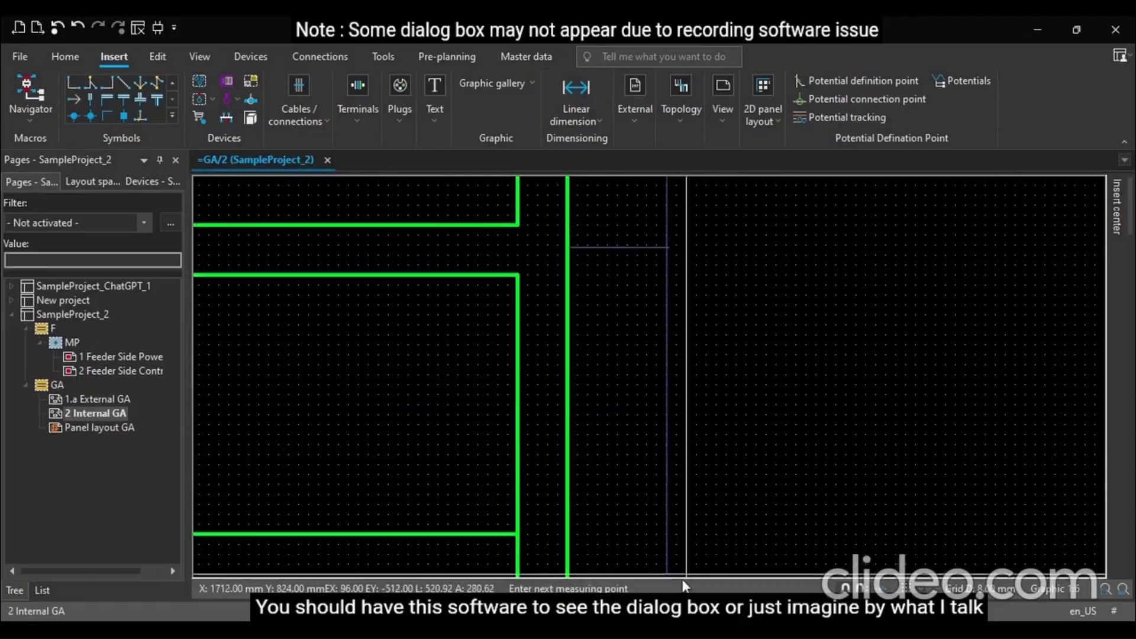
scroll(556, 429, "down", 2)
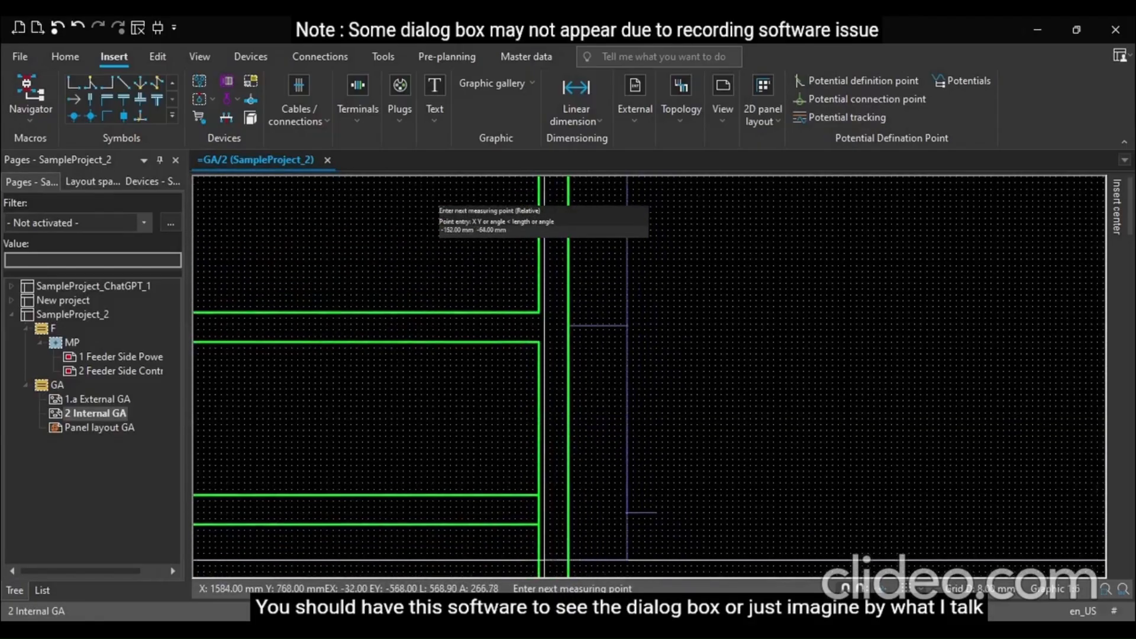
scroll(555, 489, "down", 1)
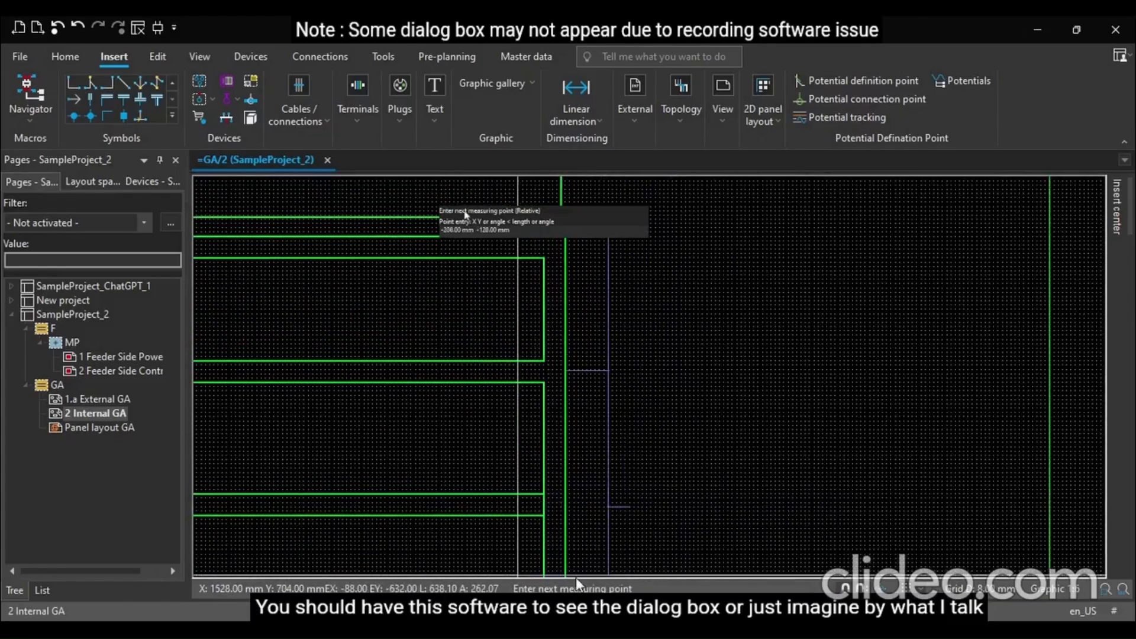
scroll(620, 544, "up", 2)
scroll(619, 544, "up", 2)
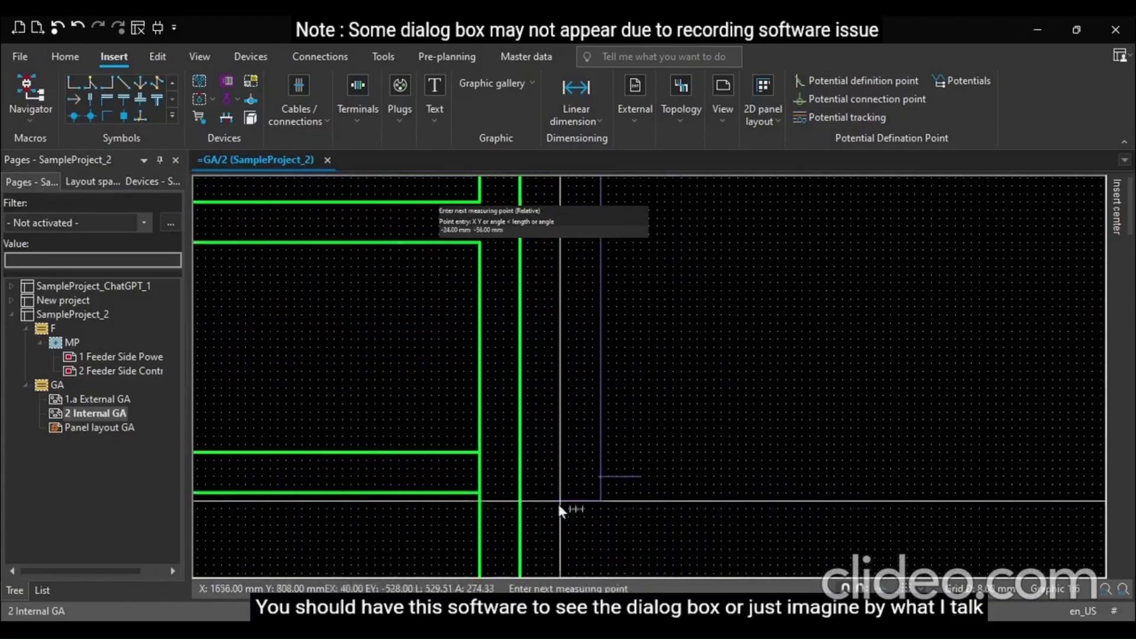
left_click(615, 508)
key("Escape")
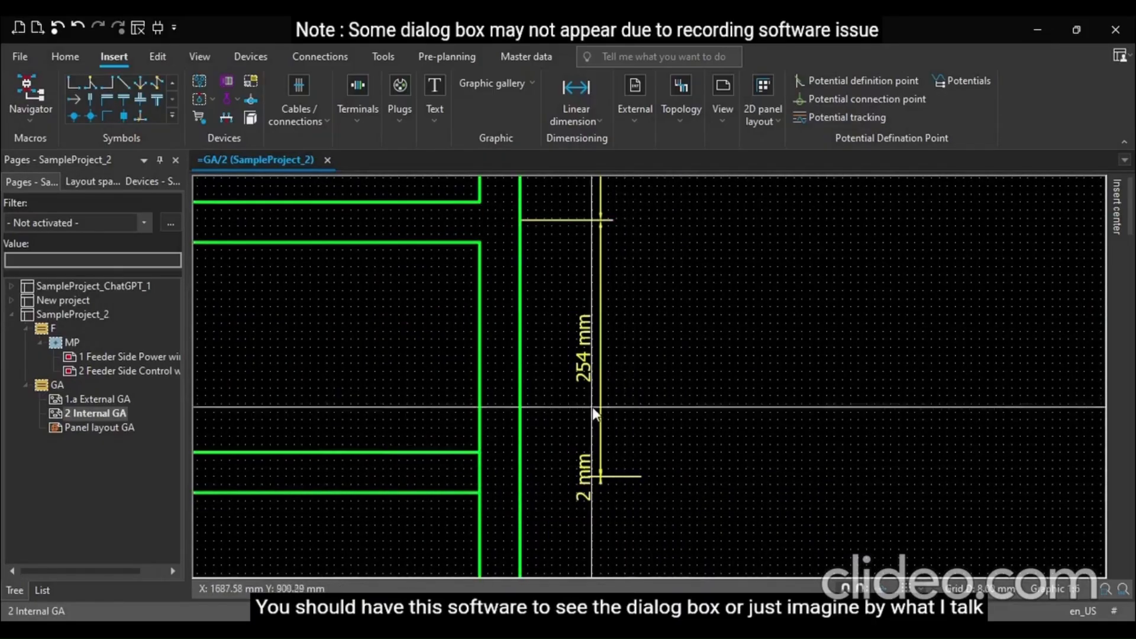
left_click(587, 372)
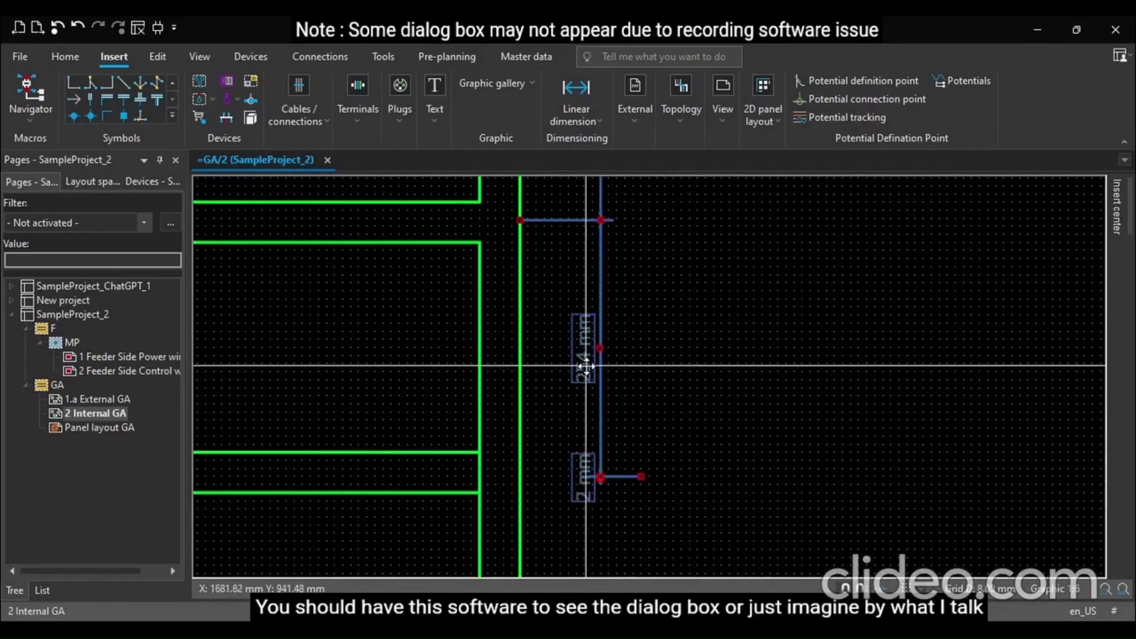
key("Delete")
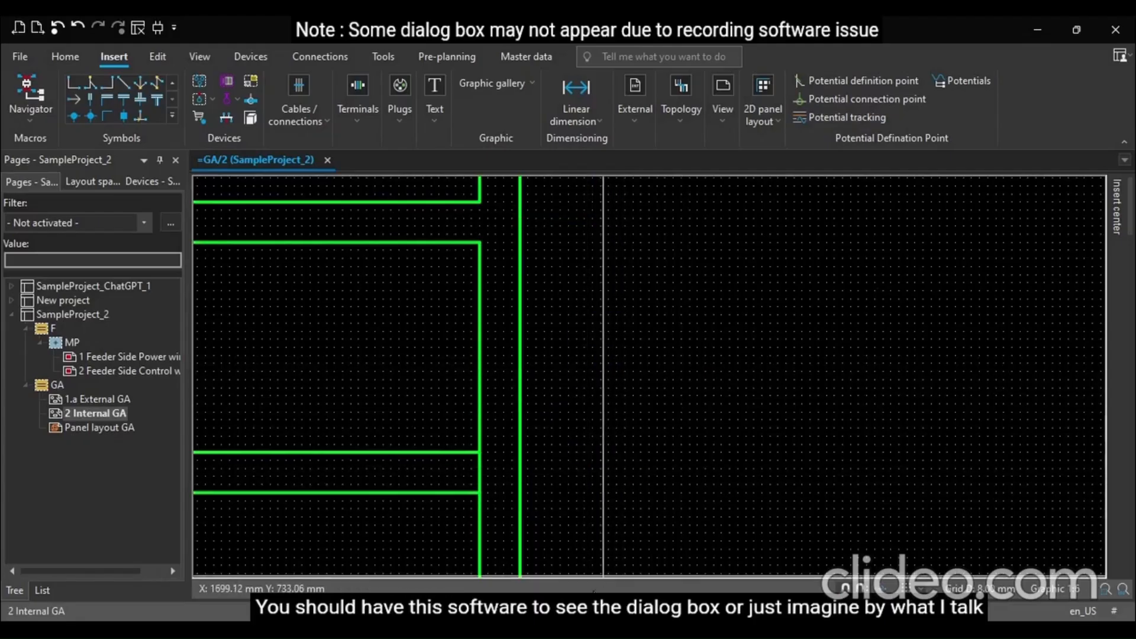
Start a linear dimension on the frame's right edge with a relative second point of 0 -25 and place the dimension line
scroll(565, 401, "down", 2)
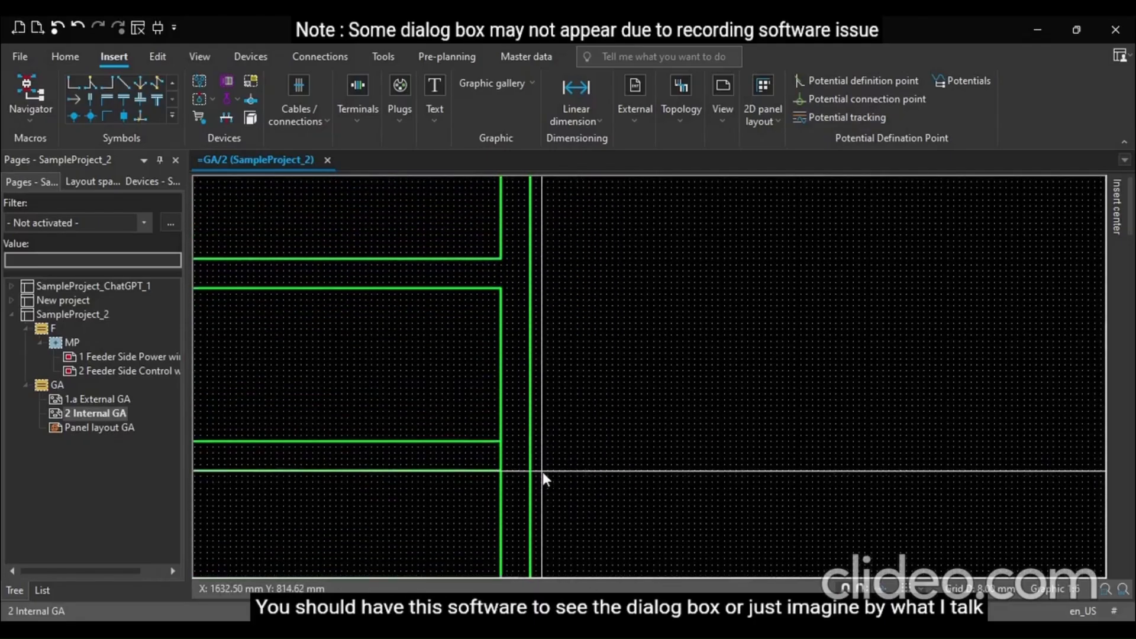
scroll(542, 471, "down", 2)
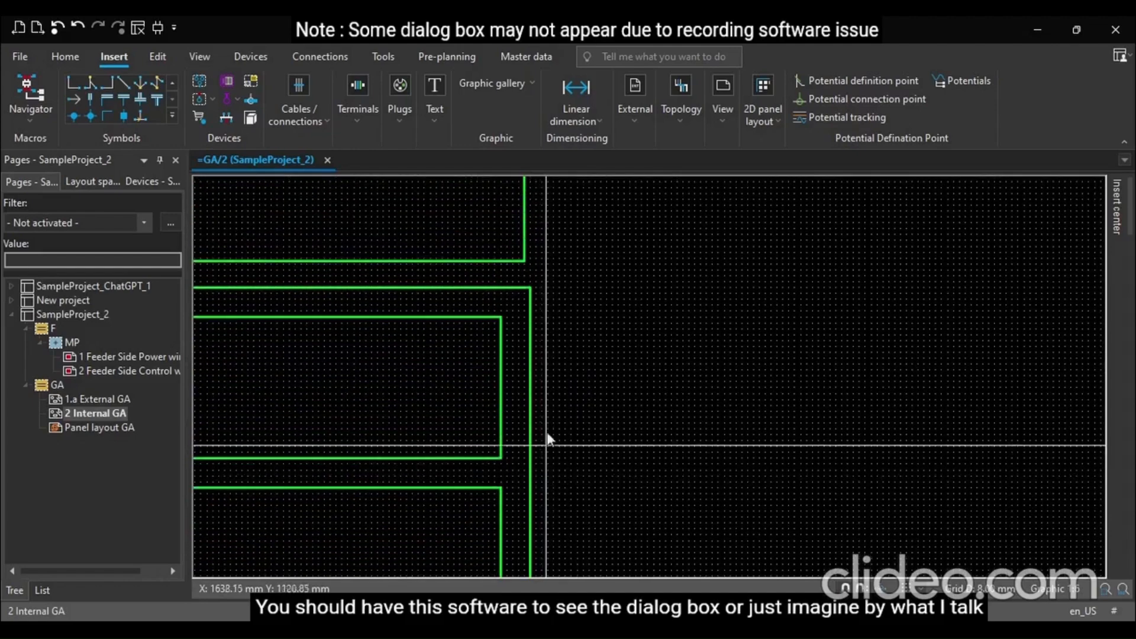
left_click(596, 113)
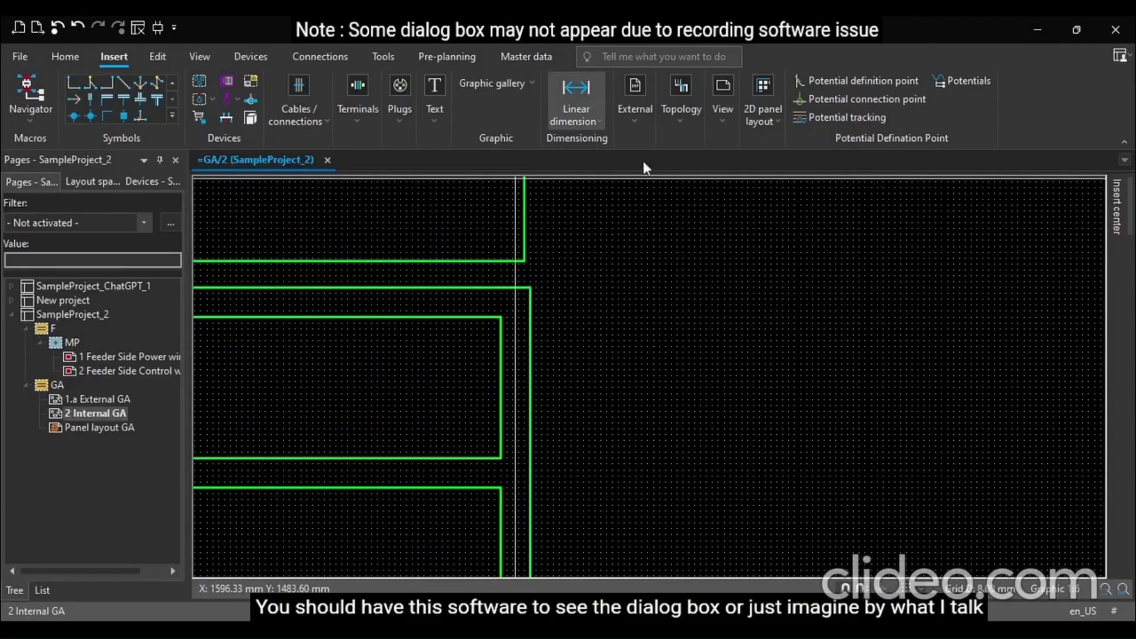
left_click(530, 289)
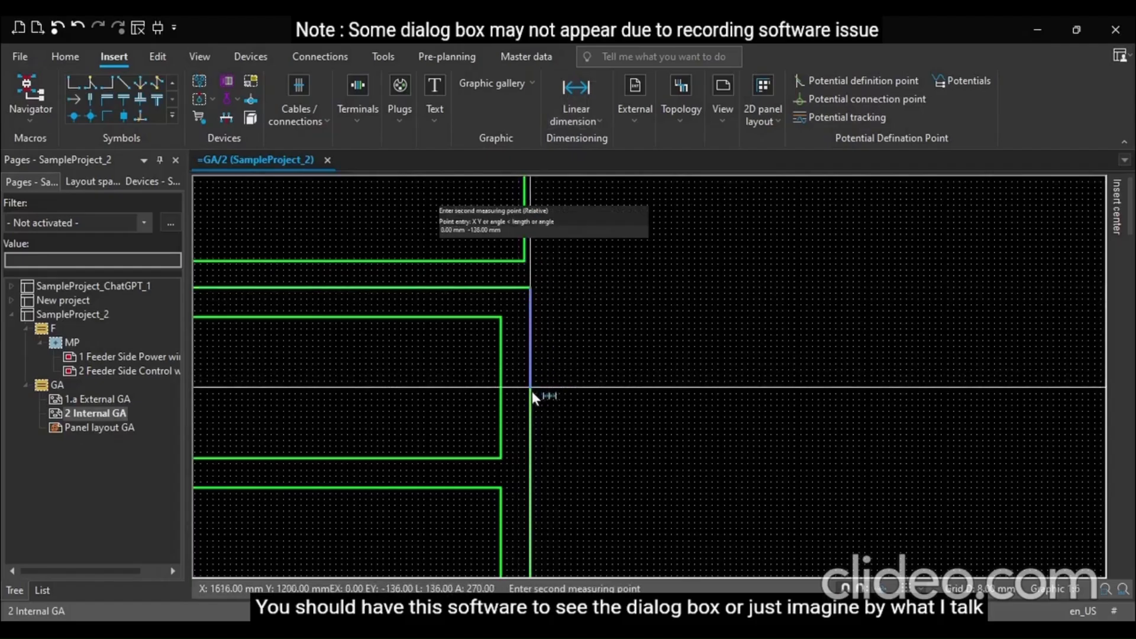
type("0 -2")
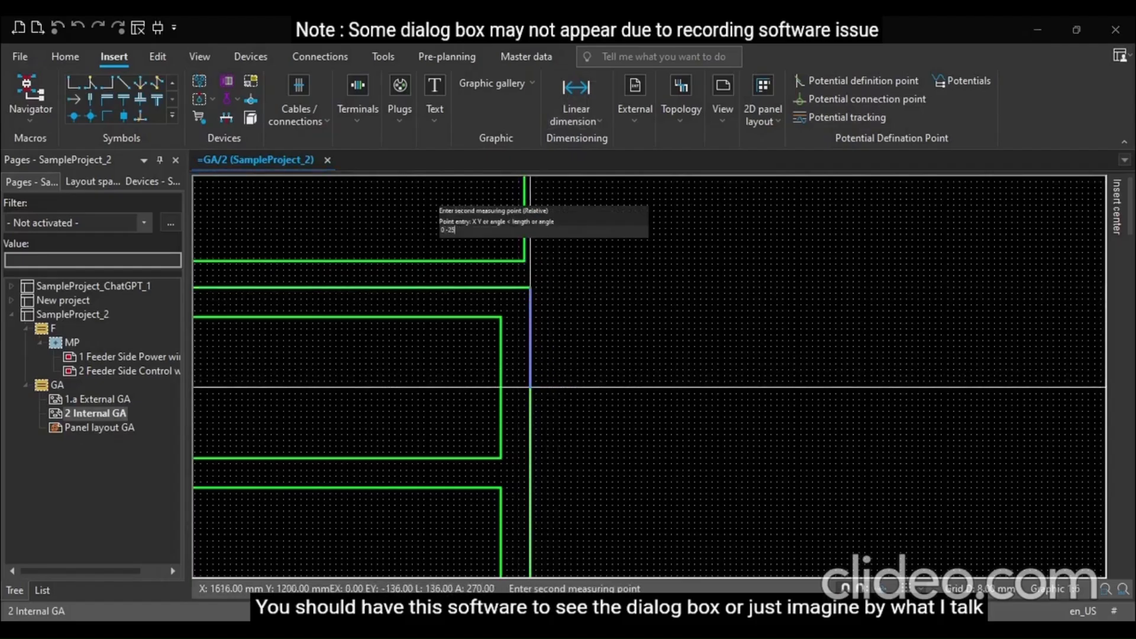
type("5")
key("Return")
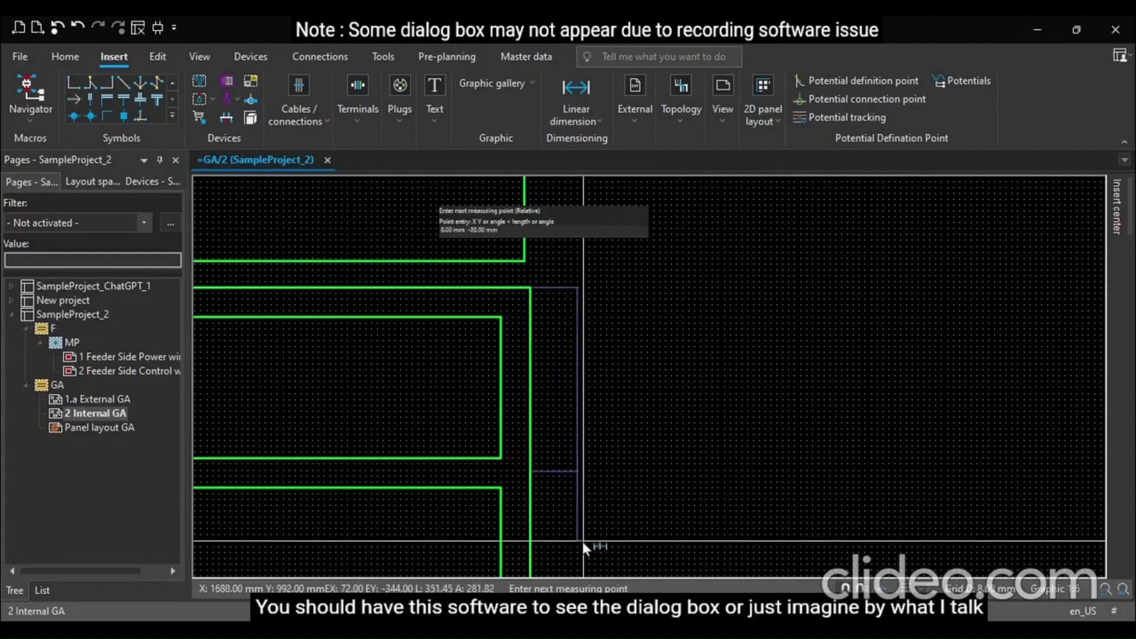
left_click(536, 564)
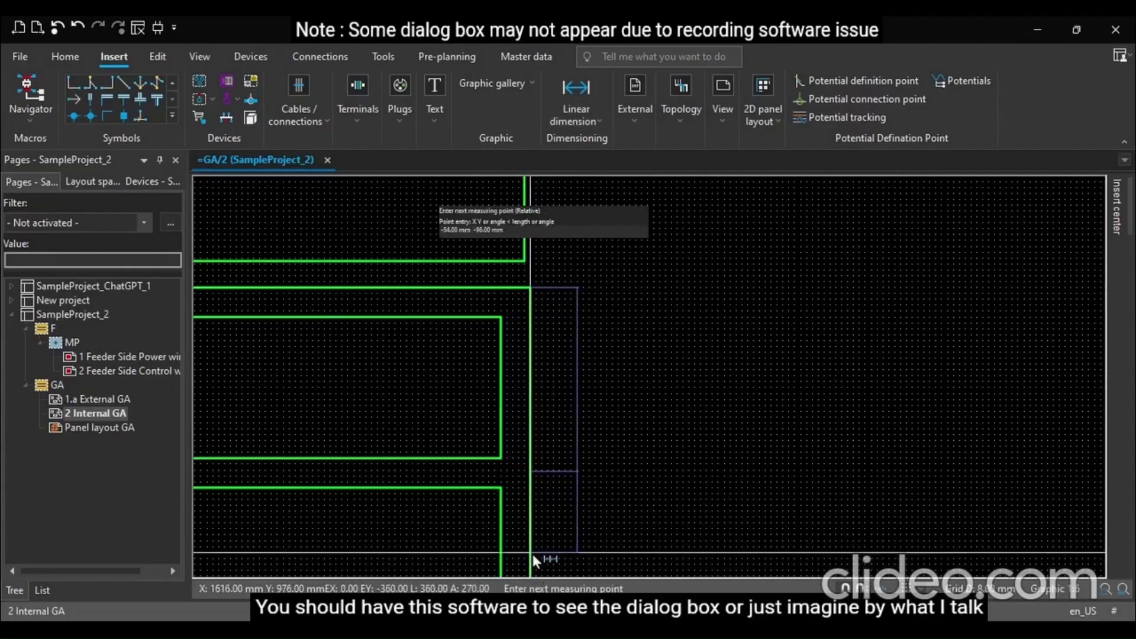
Continue the chained vertical dimension down the frame's right edge with further relative 0-offset points, then finish the chain
type("0 -250")
key("Return")
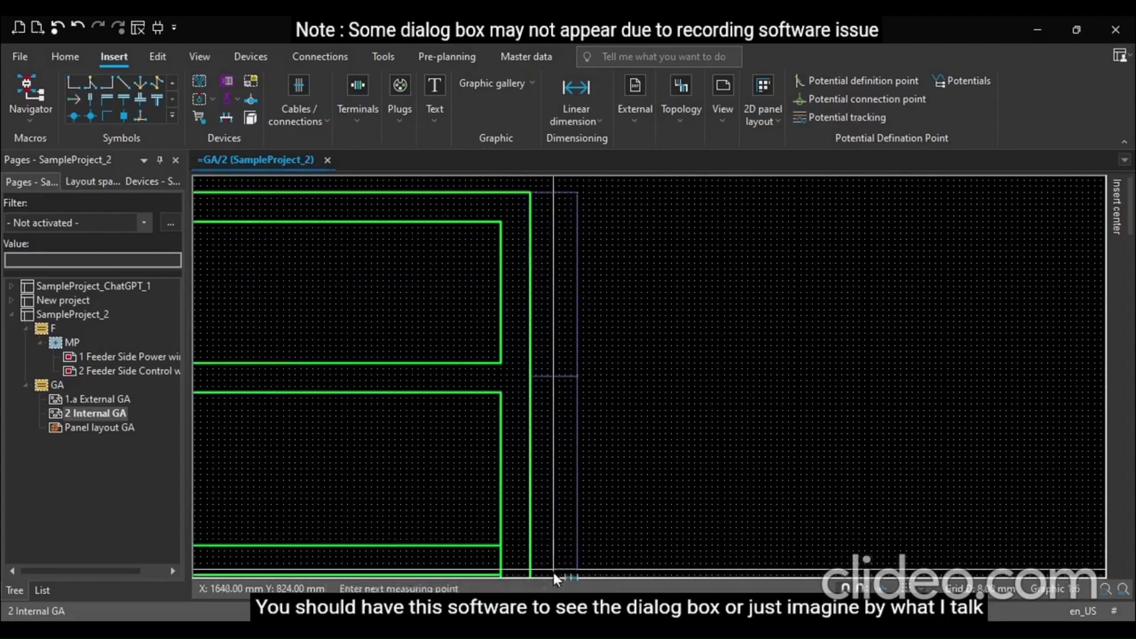
scroll(624, 463, "down", 3)
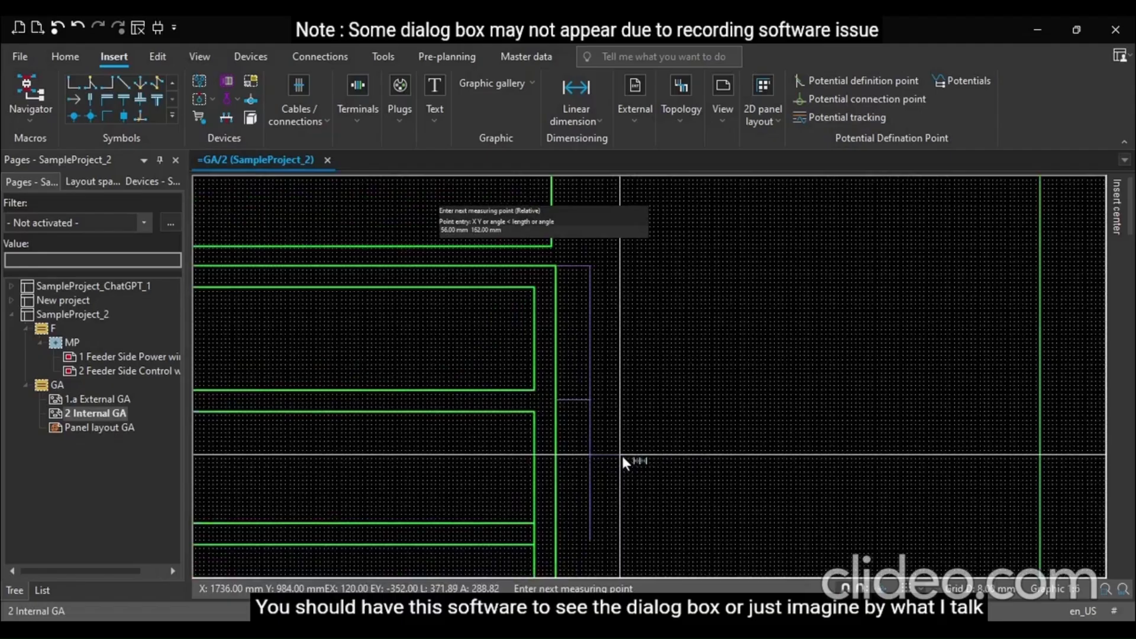
scroll(594, 559, "up", 2)
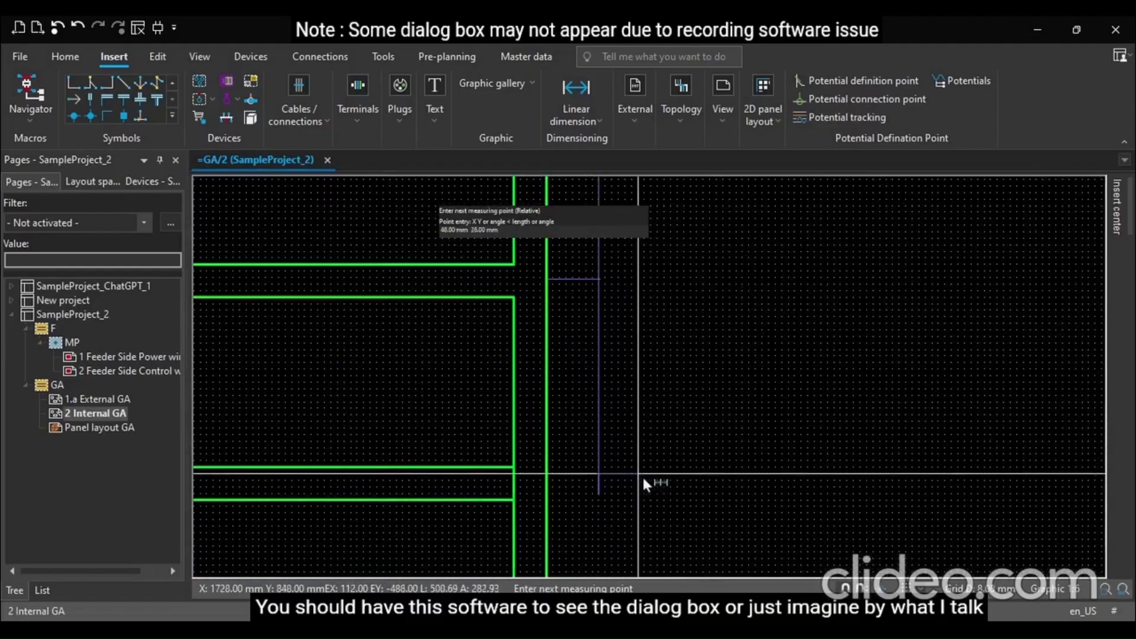
left_click(546, 497)
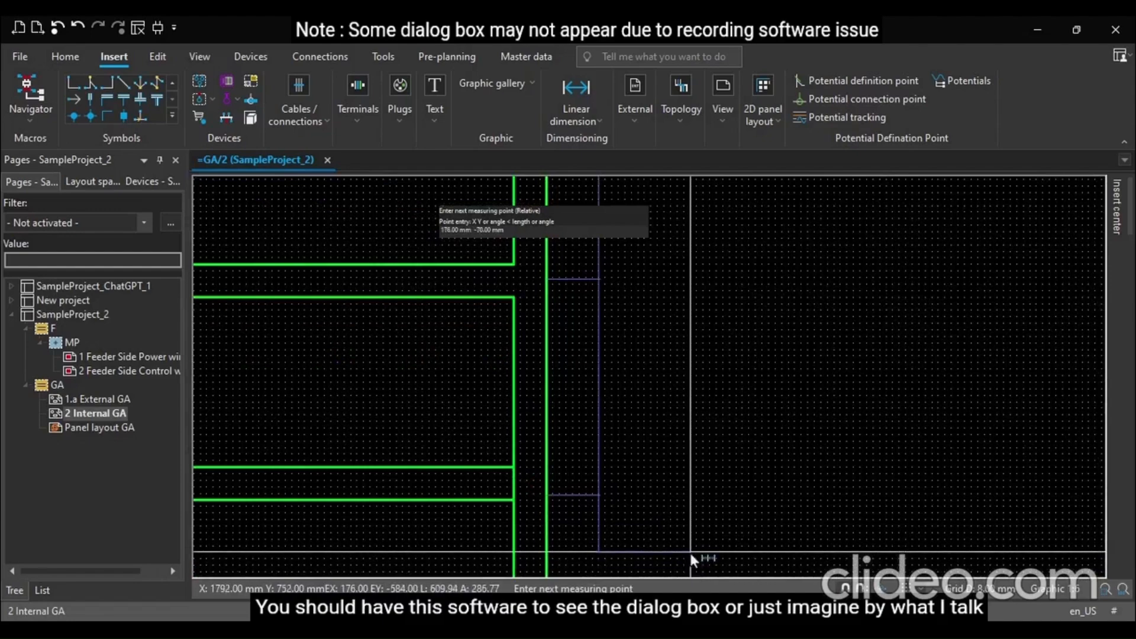
type("0 -250")
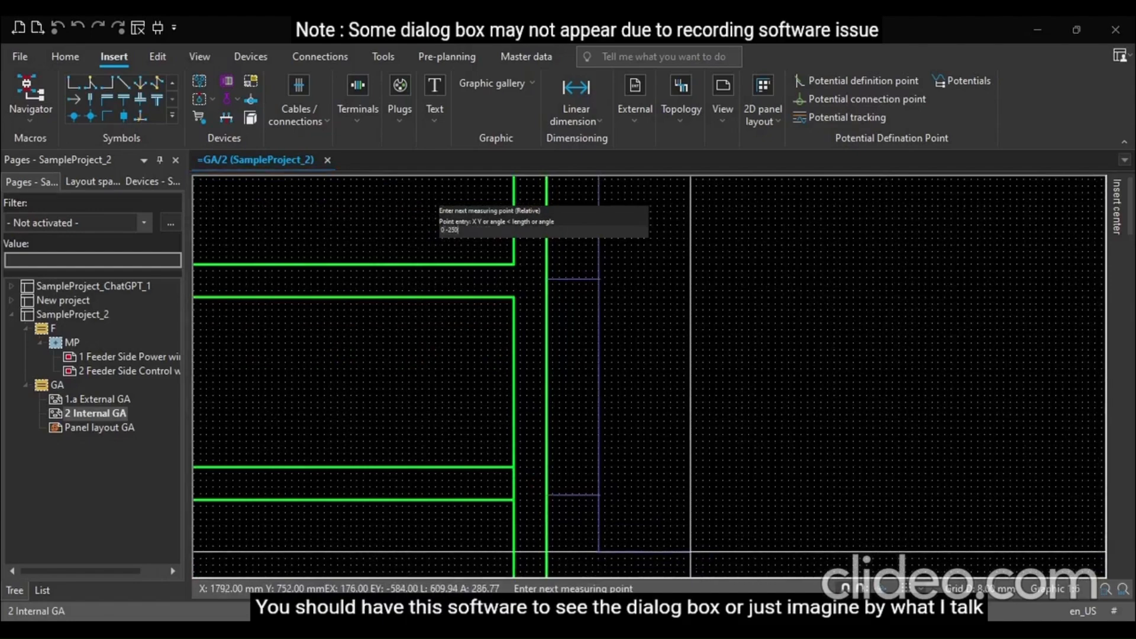
key("Return")
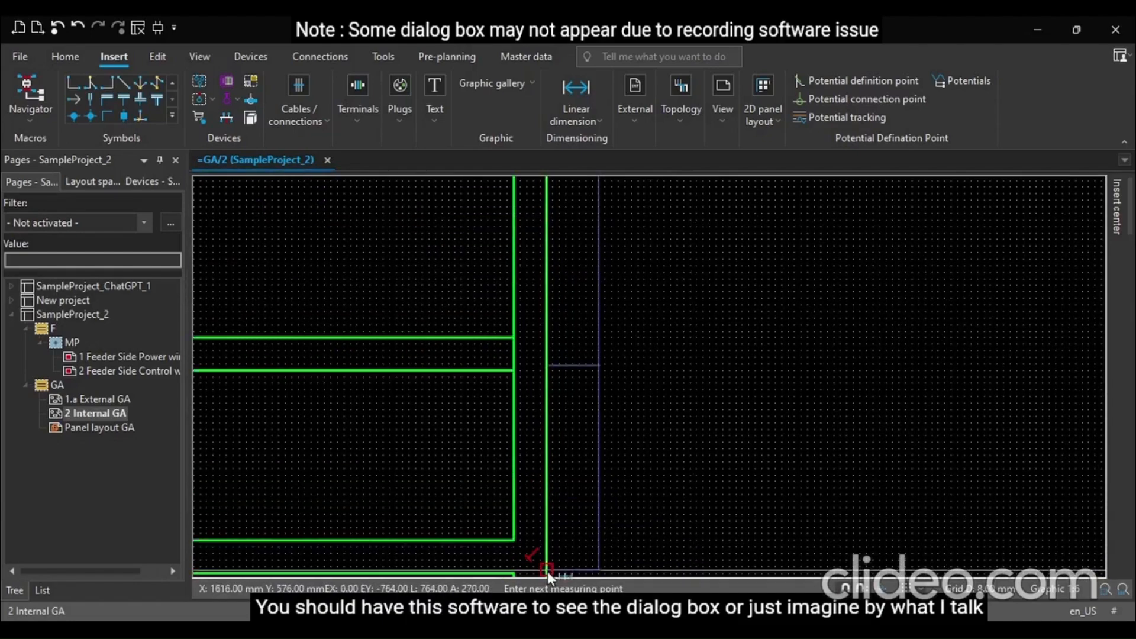
scroll(693, 426, "down", 4)
scroll(642, 559, "up", 4)
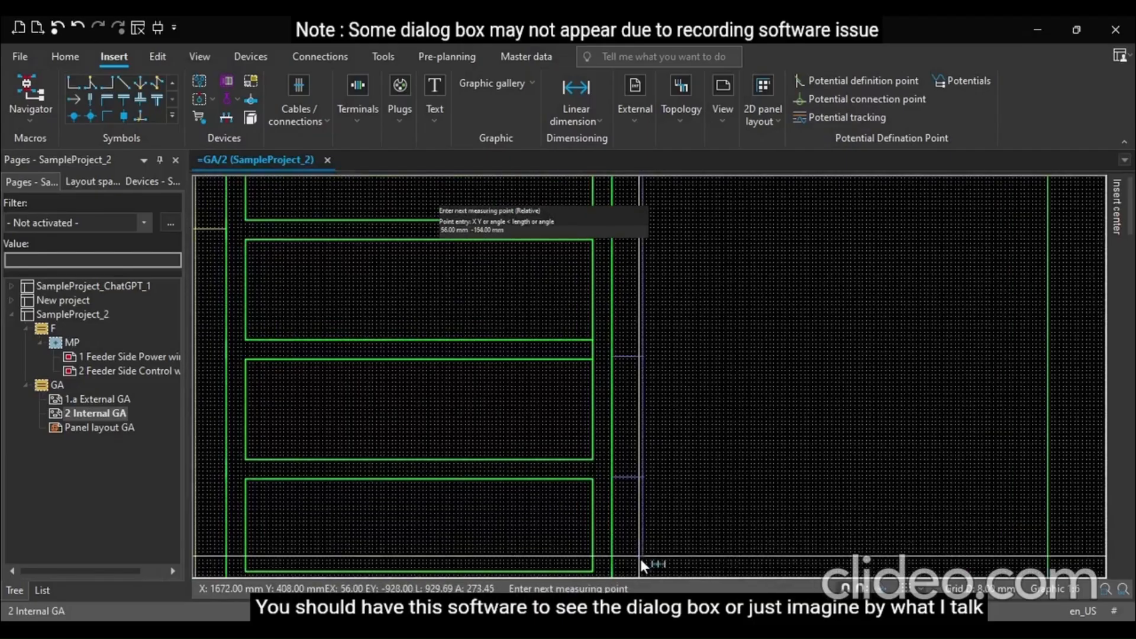
scroll(640, 558, "up", 1)
type("0 -250")
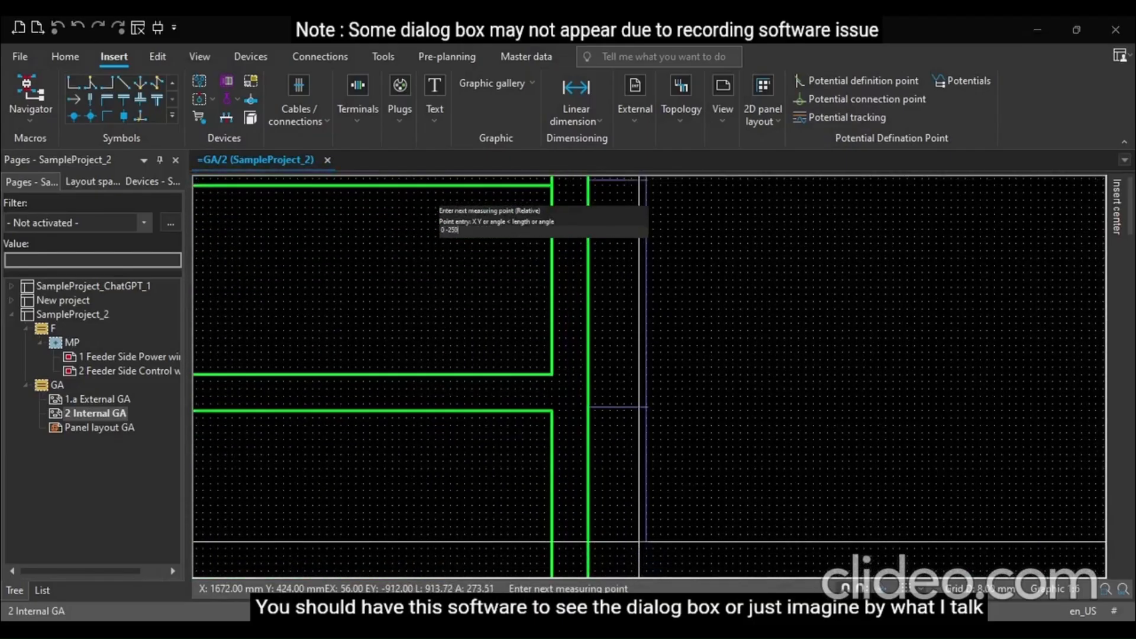
key("Return")
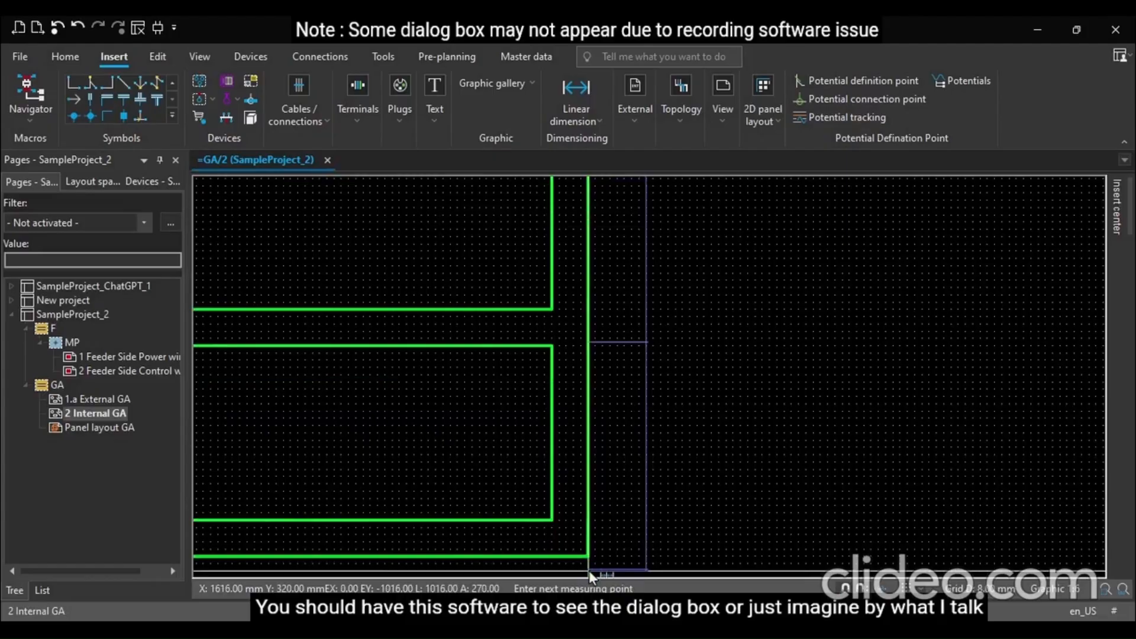
left_click(688, 505)
Inspect the new chained dimensions along the right edge, then select and delete the dimension chain
scroll(683, 521, "down", 3)
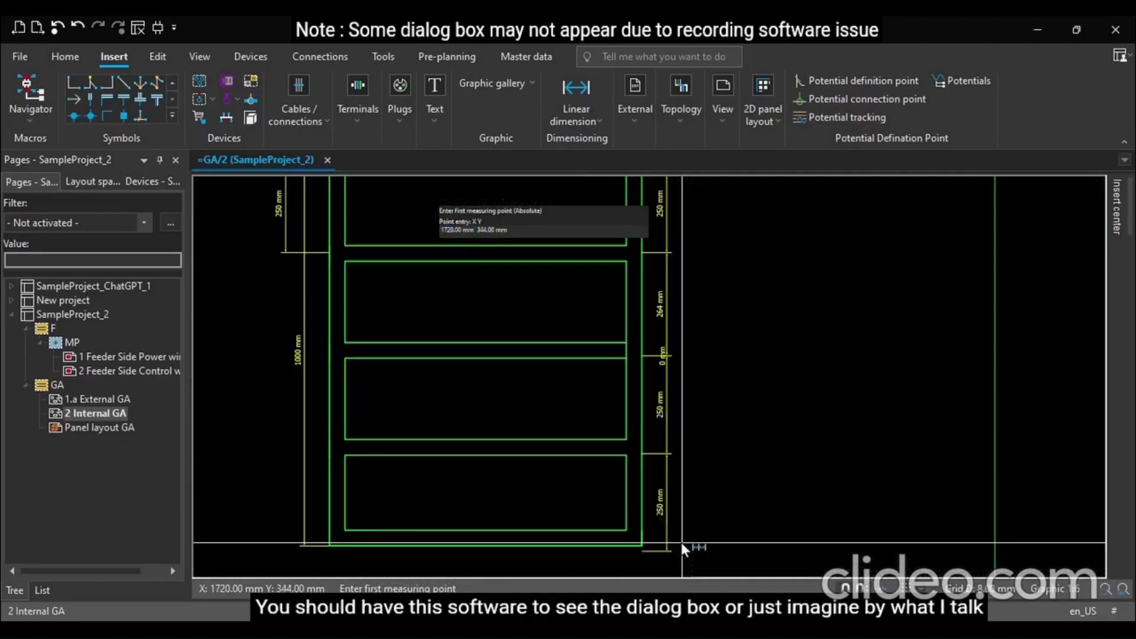
scroll(679, 511, "down", 3)
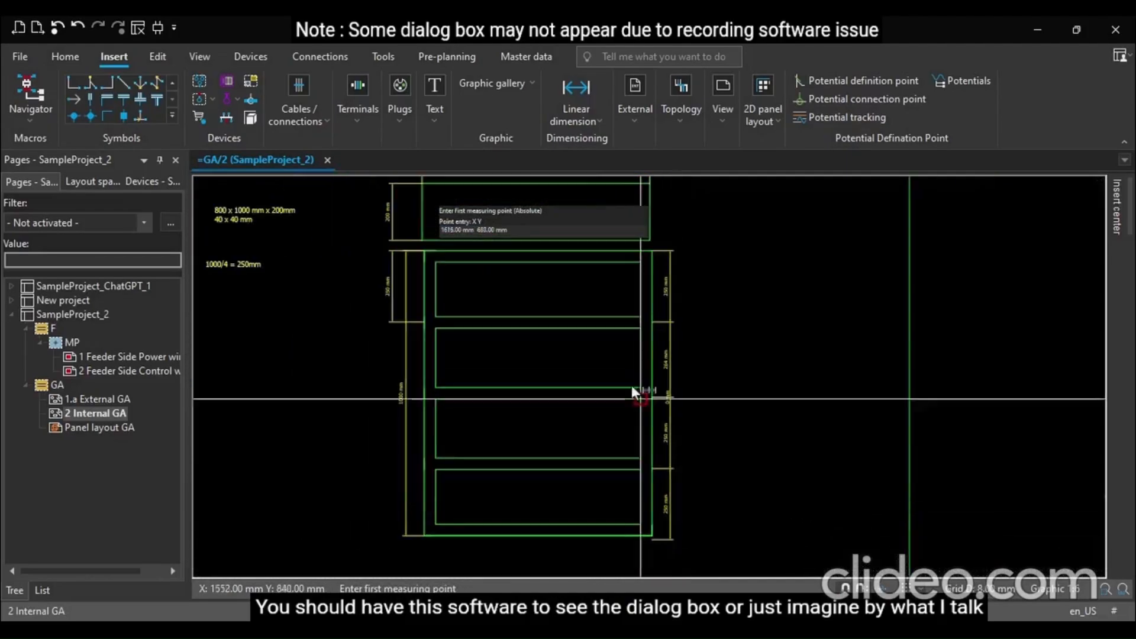
scroll(612, 300, "up", 4)
scroll(705, 253, "up", 5)
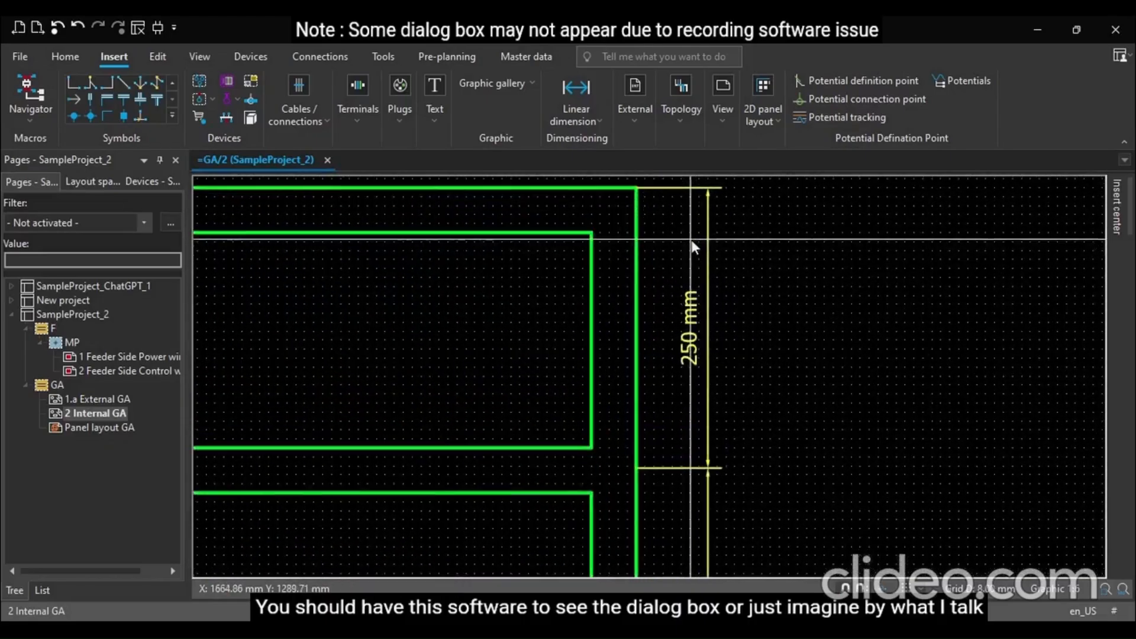
scroll(694, 282, "down", 3)
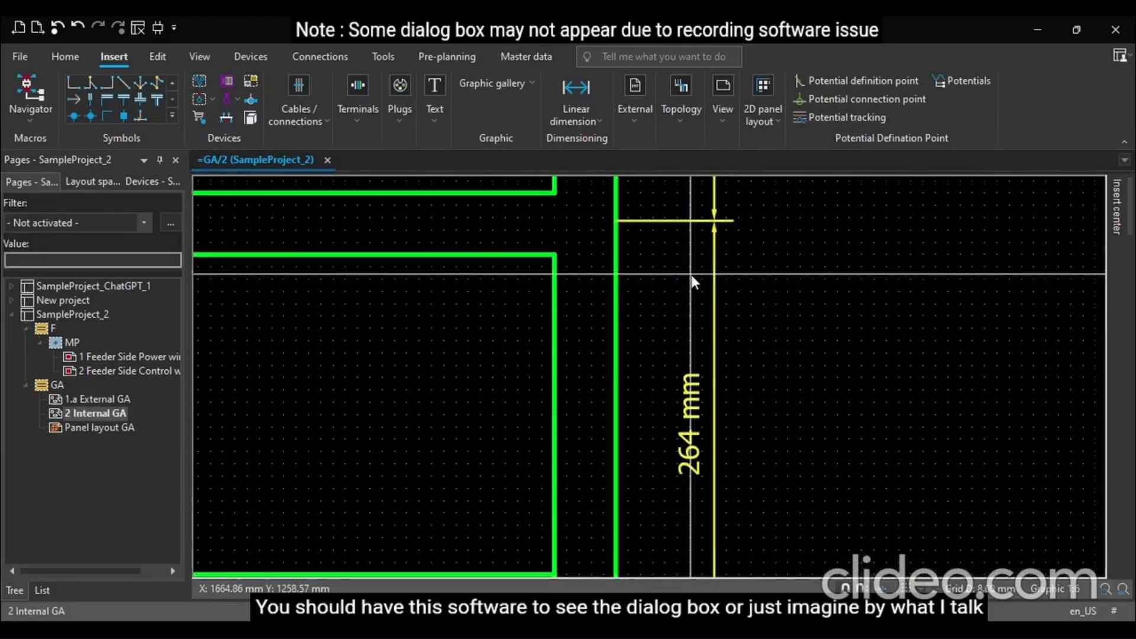
scroll(693, 282, "up", 5)
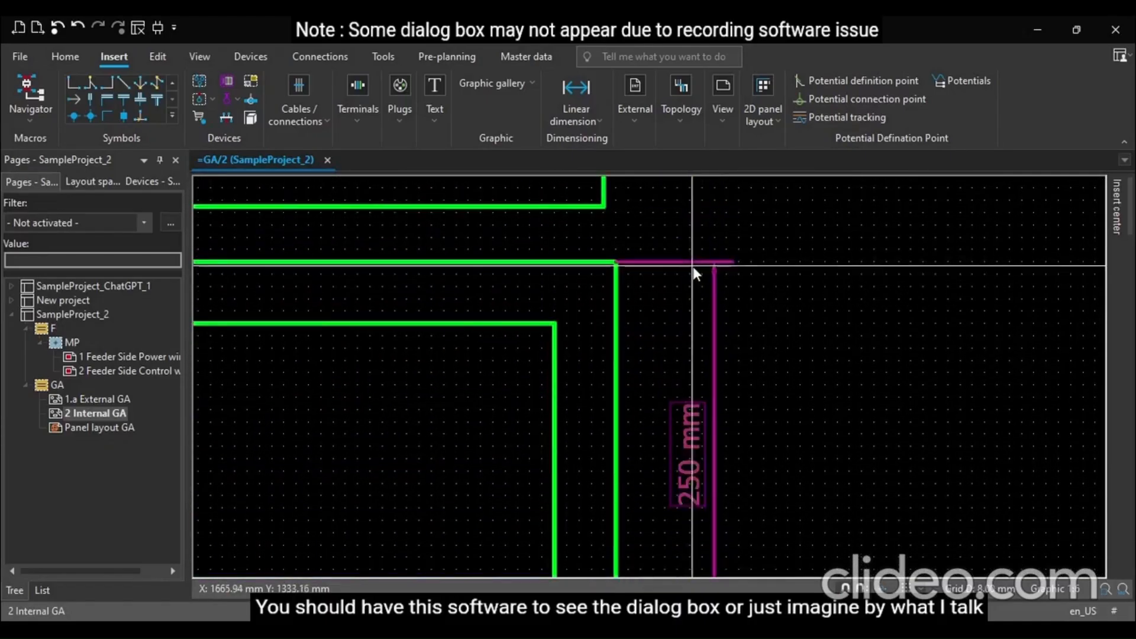
left_click(693, 266)
key("Delete")
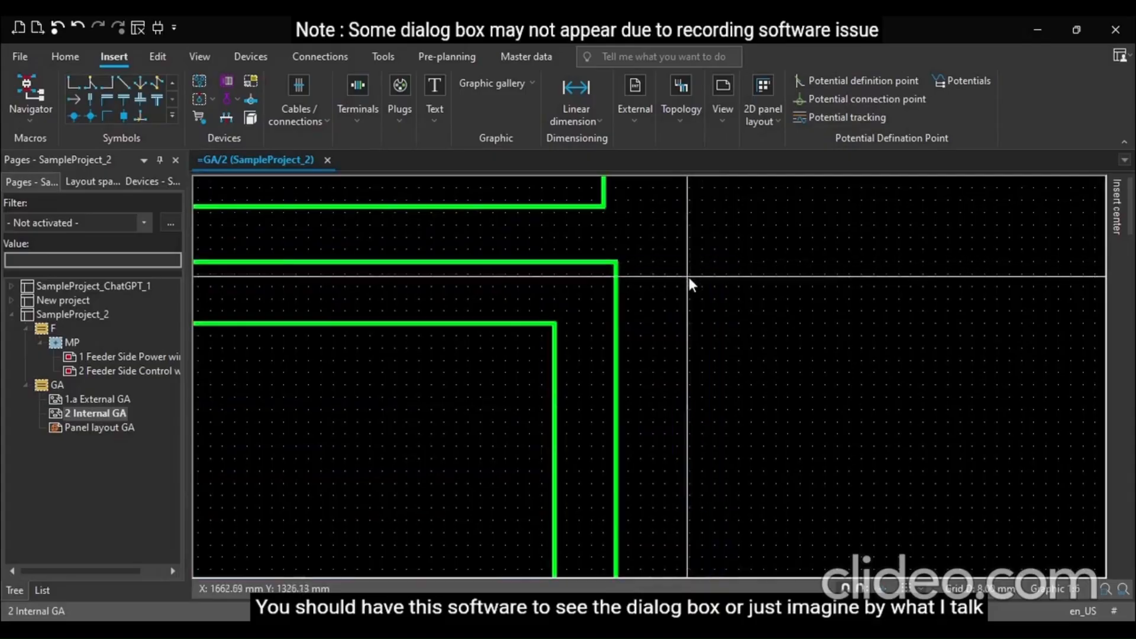
Review the existing dimensions on the Internal GA layout around the panel frame
scroll(780, 308, "down", 4, "ctrl")
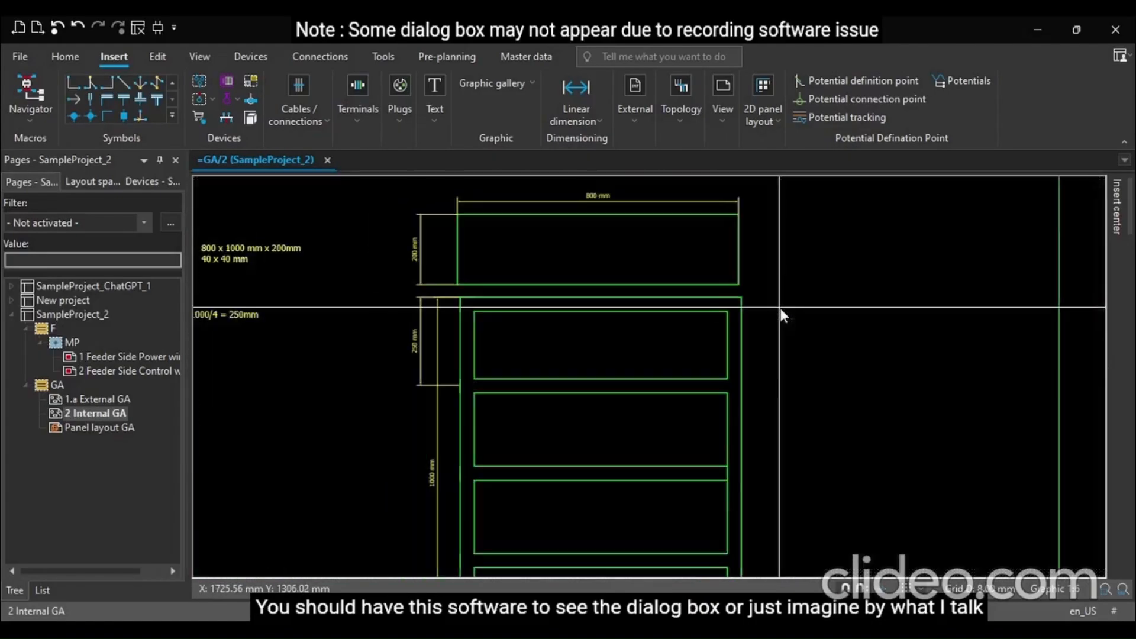
scroll(779, 308, "up", 2, "ctrl")
scroll(365, 465, "up", 2, "ctrl")
scroll(459, 437, "up", 1, "ctrl")
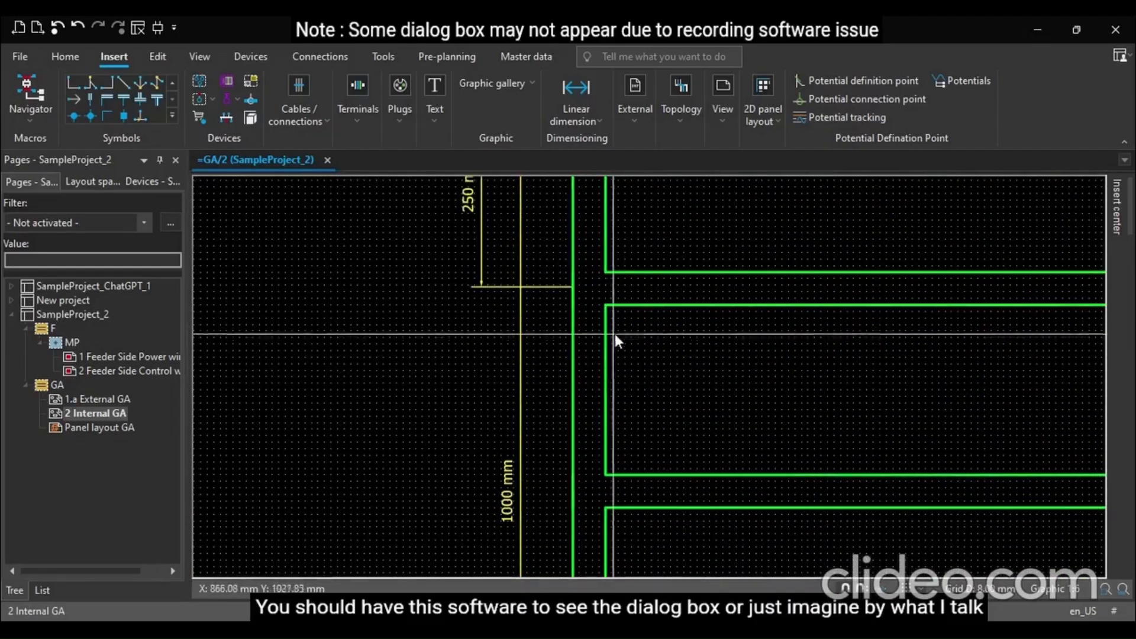
scroll(483, 415, "down", 3, "ctrl")
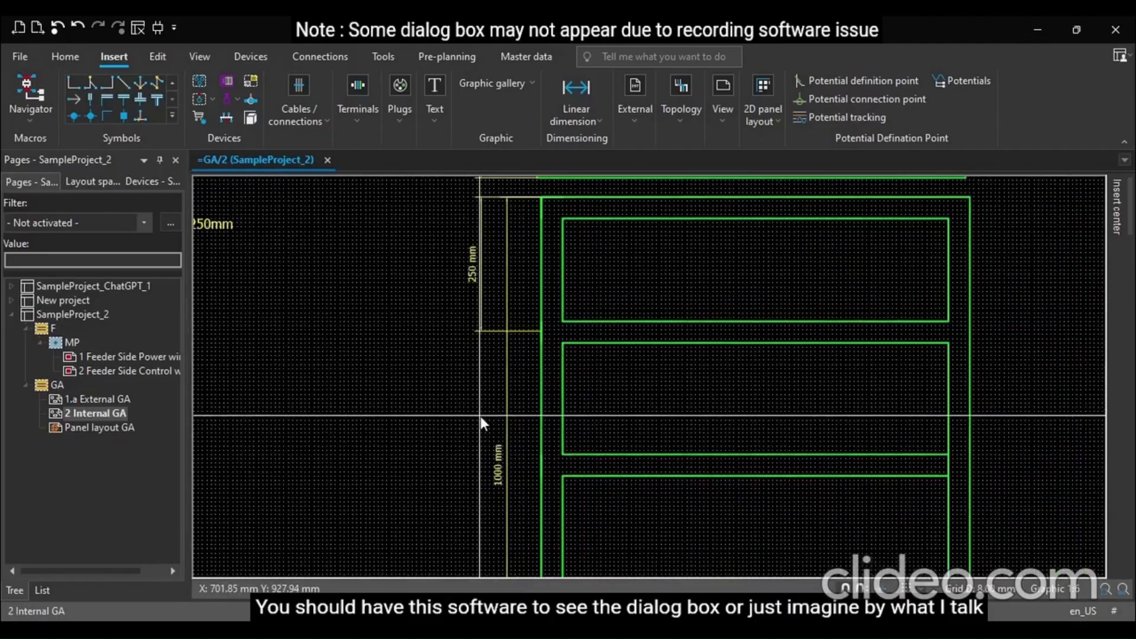
scroll(480, 416, "down", 1, "ctrl")
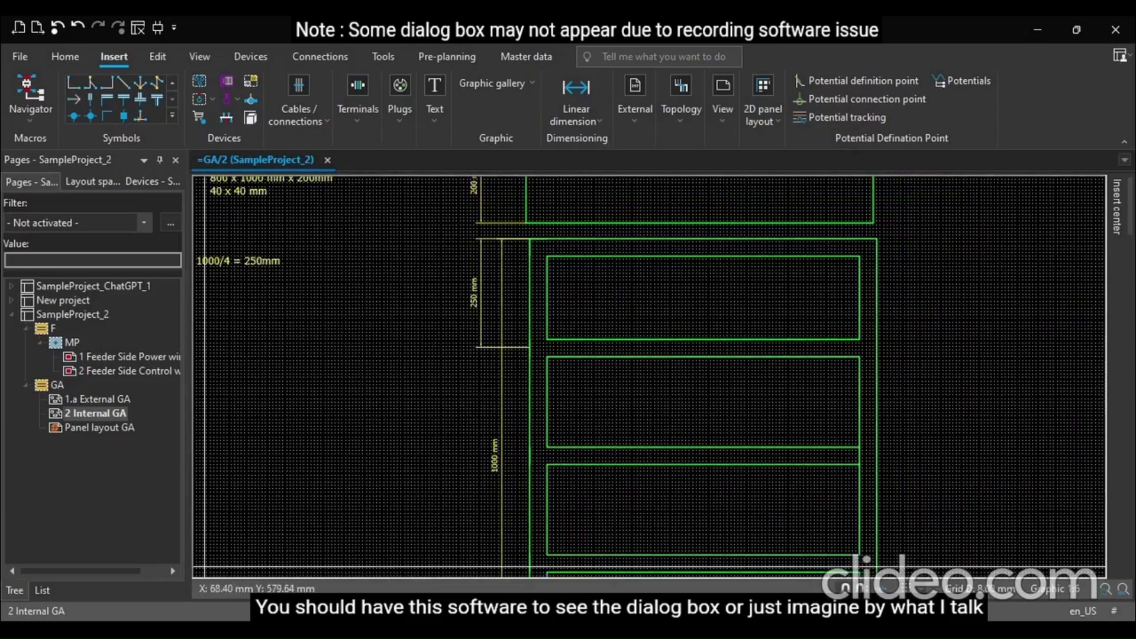
Open the Panel layout GA page and examine its mounting rails and devices
double_click(100, 427)
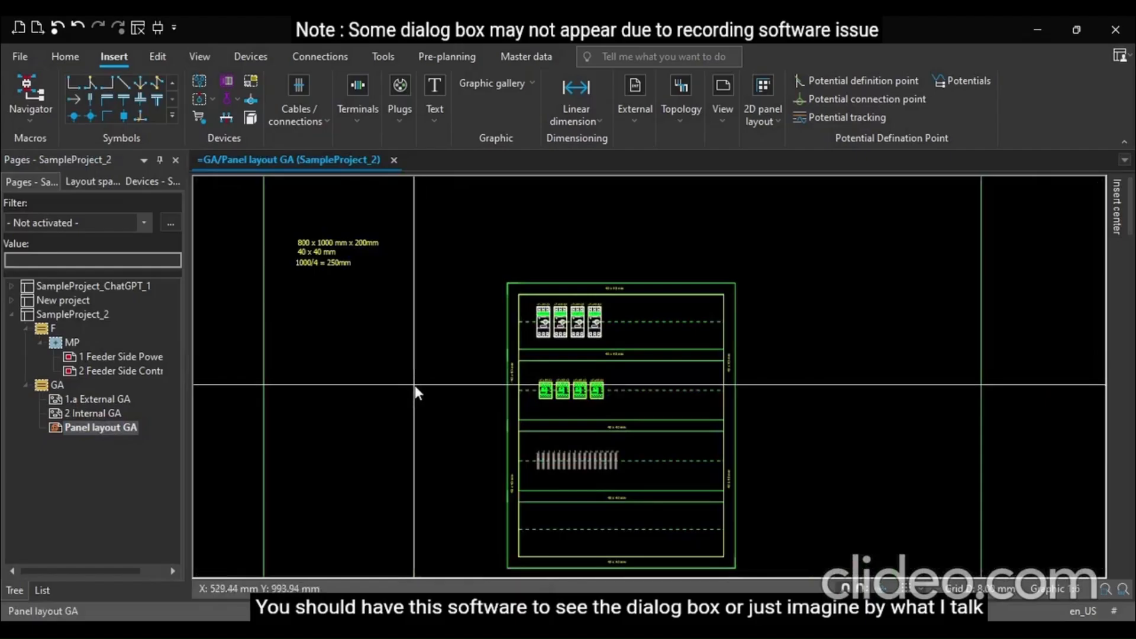
scroll(414, 385, "down", 2, "ctrl")
scroll(480, 494, "up", 2, "ctrl")
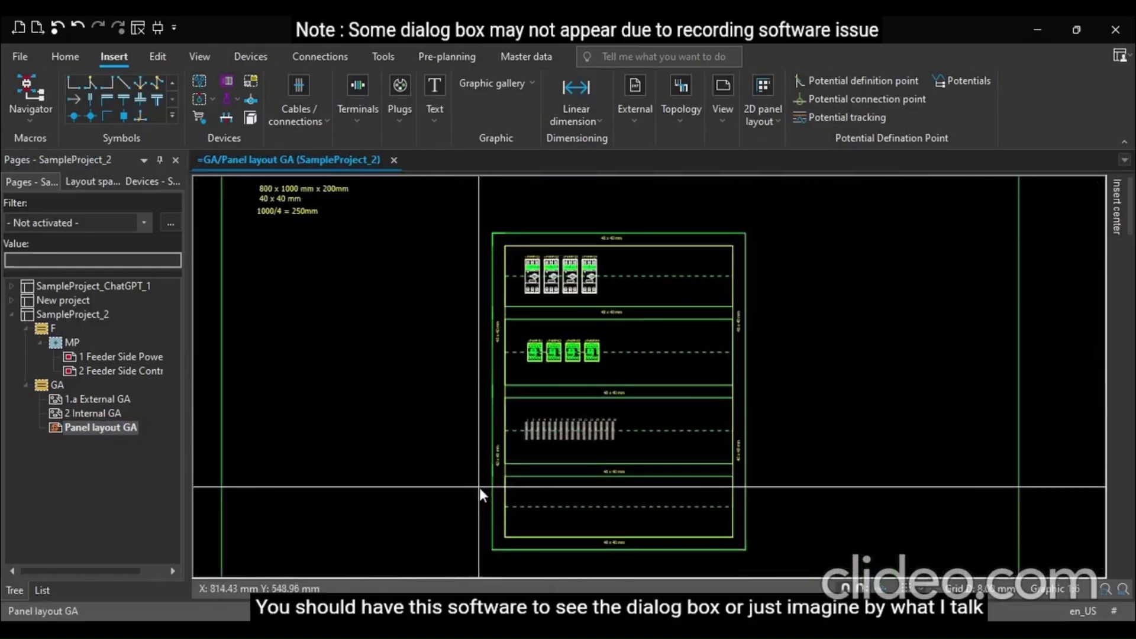
scroll(480, 495, "up", 5, "ctrl")
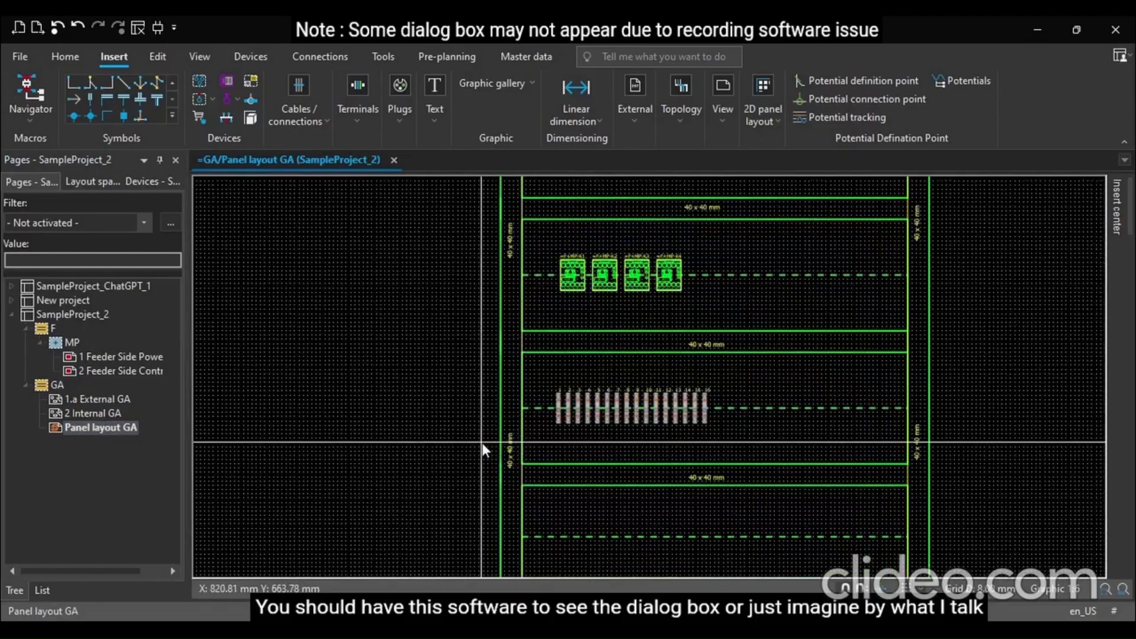
scroll(482, 443, "up", 3, "ctrl")
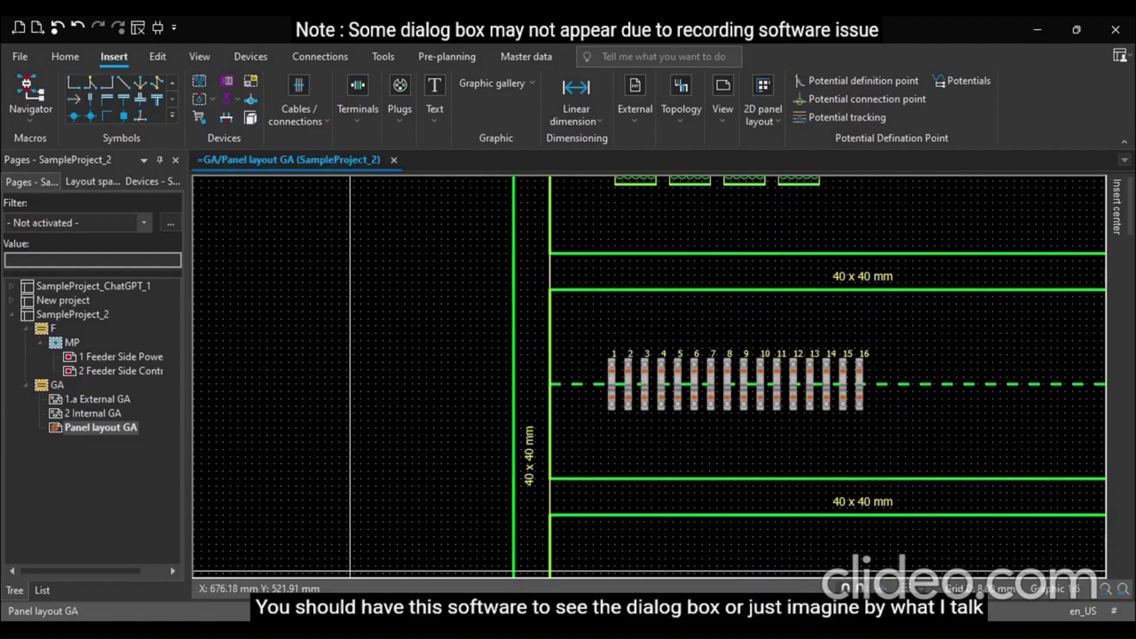
scroll(350, 571, "down", 2)
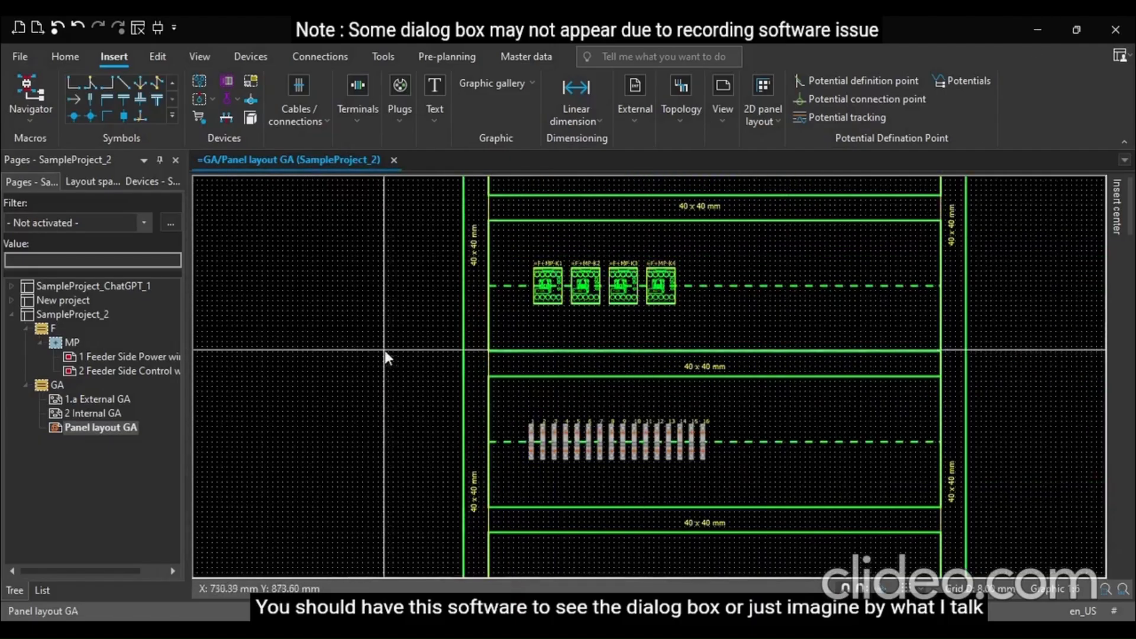
Switch between the External GA and Internal GA pages to compare their dimensioned layouts
left_click(77, 401)
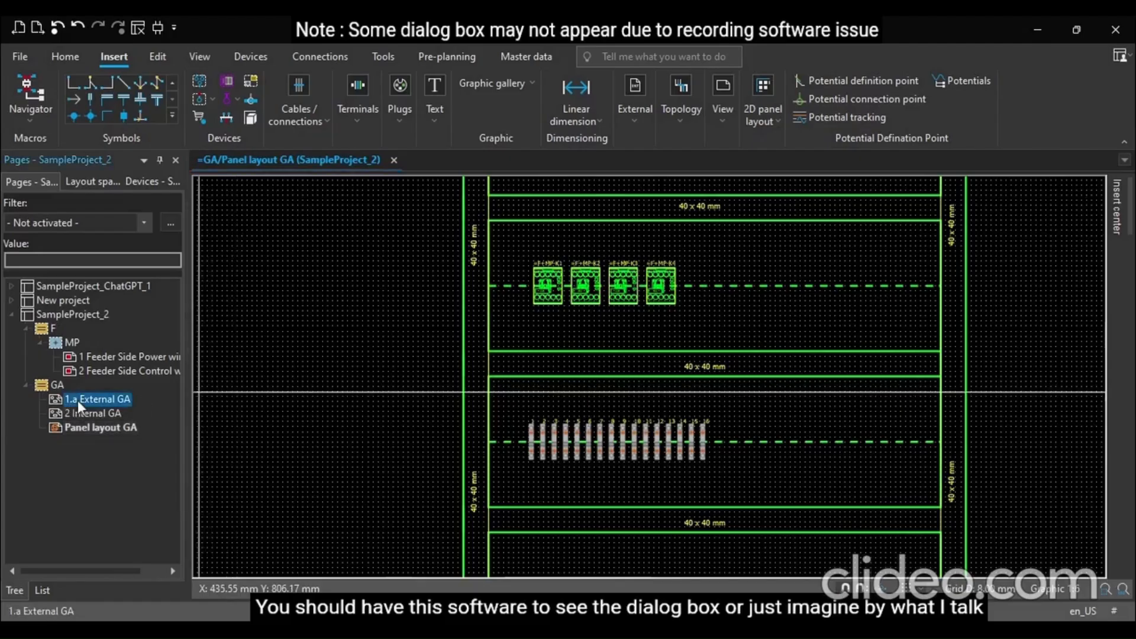
left_click(100, 413)
double_click(117, 401)
scroll(488, 363, "down", 2)
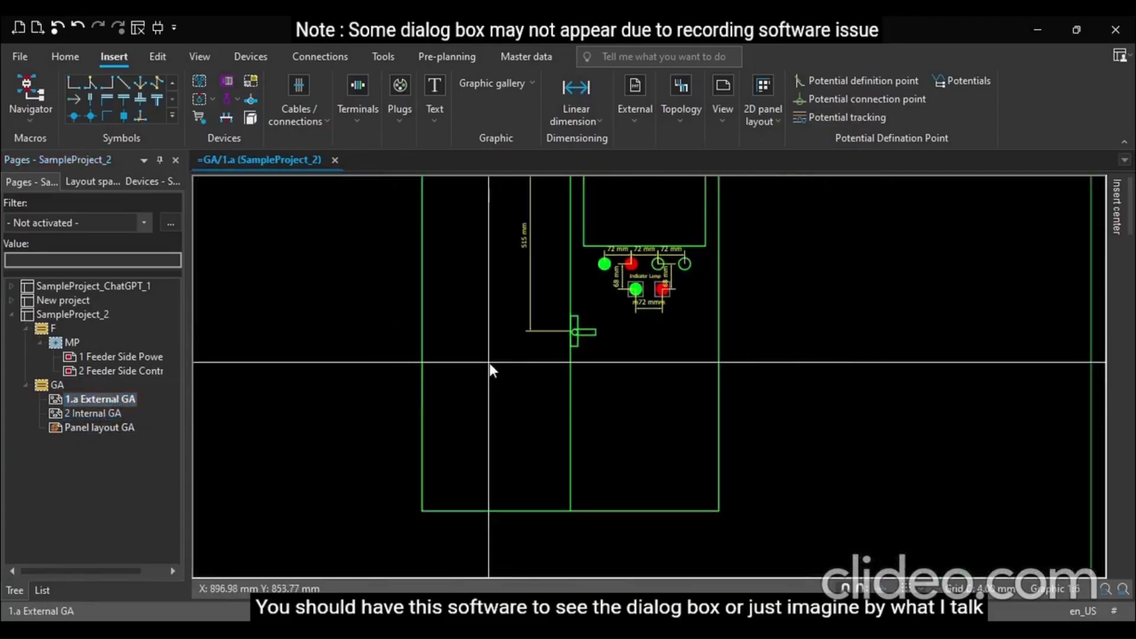
scroll(489, 363, "down", 3)
scroll(448, 248, "up", 1)
scroll(438, 267, "down", 1)
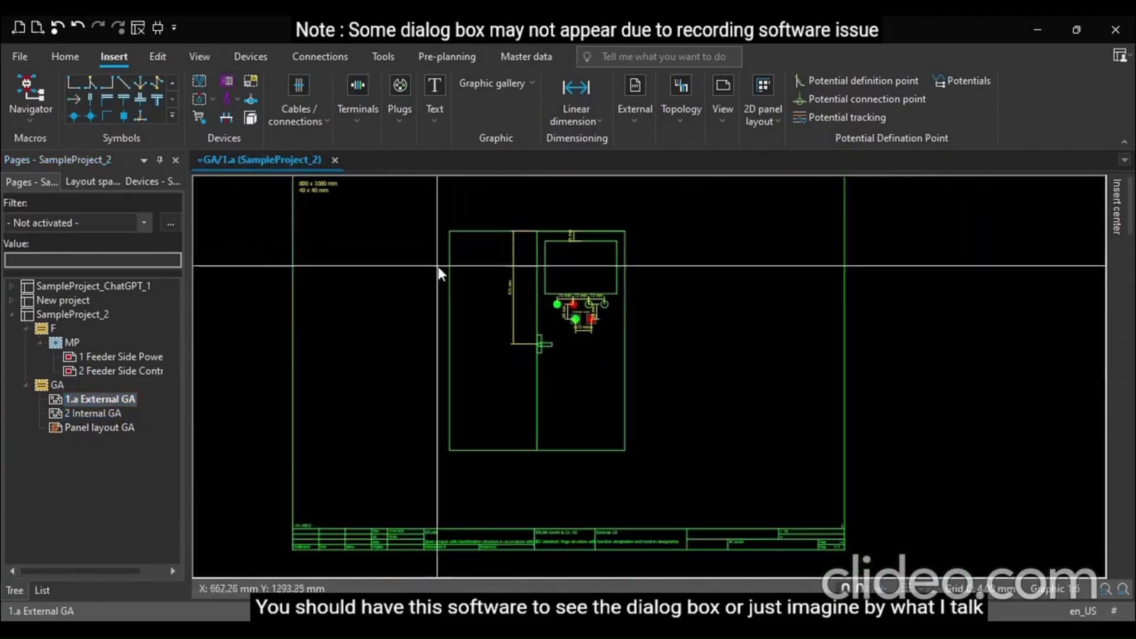
double_click(98, 413)
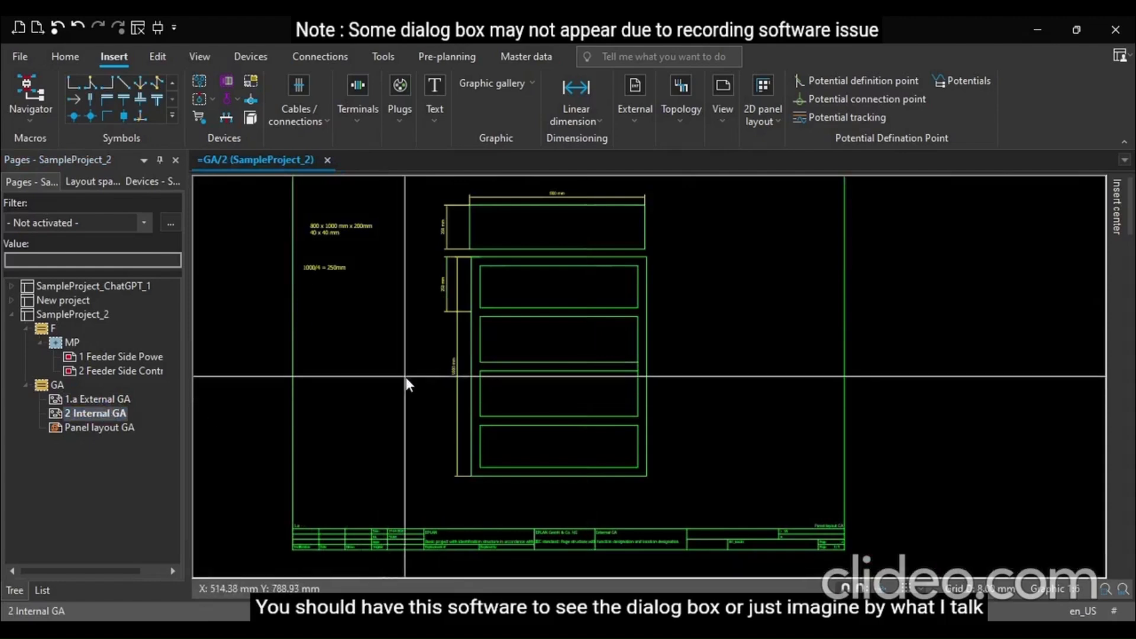
scroll(407, 383, "up", 1)
Open the Panel layout GA page, review the whole sheet, and collapse the GA folder in the page tree
double_click(78, 423)
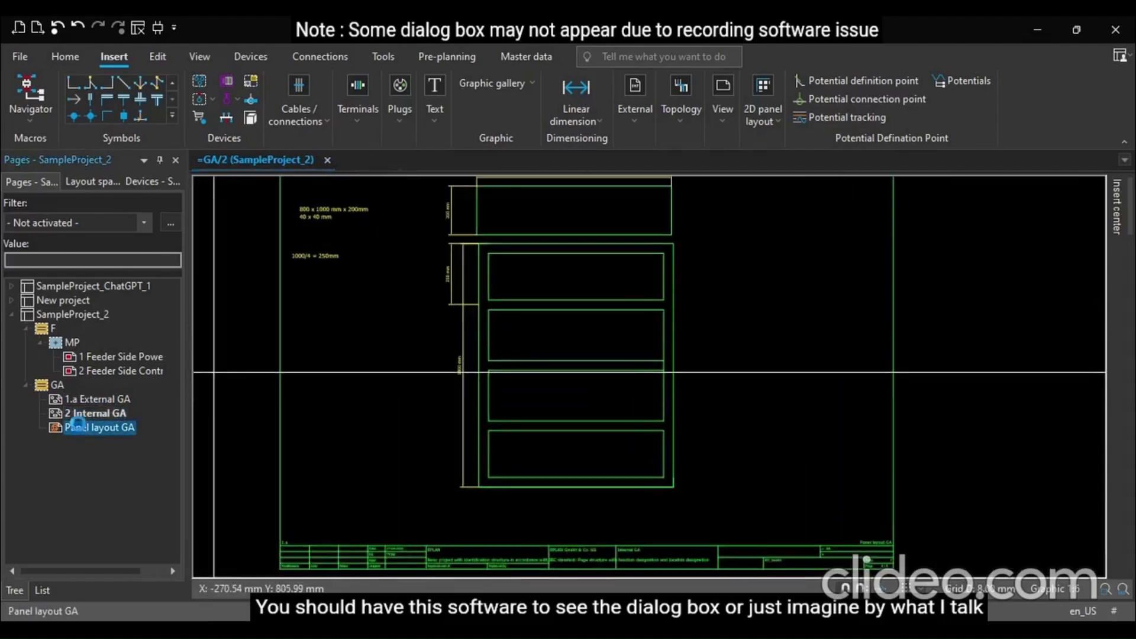
left_click(106, 413)
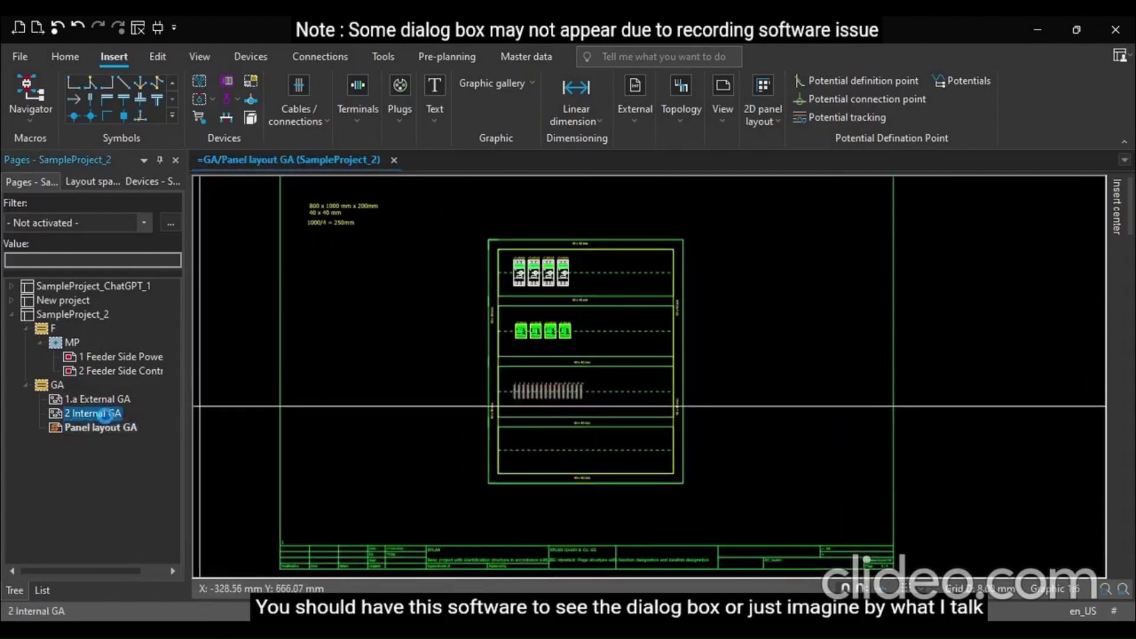
left_click(108, 426)
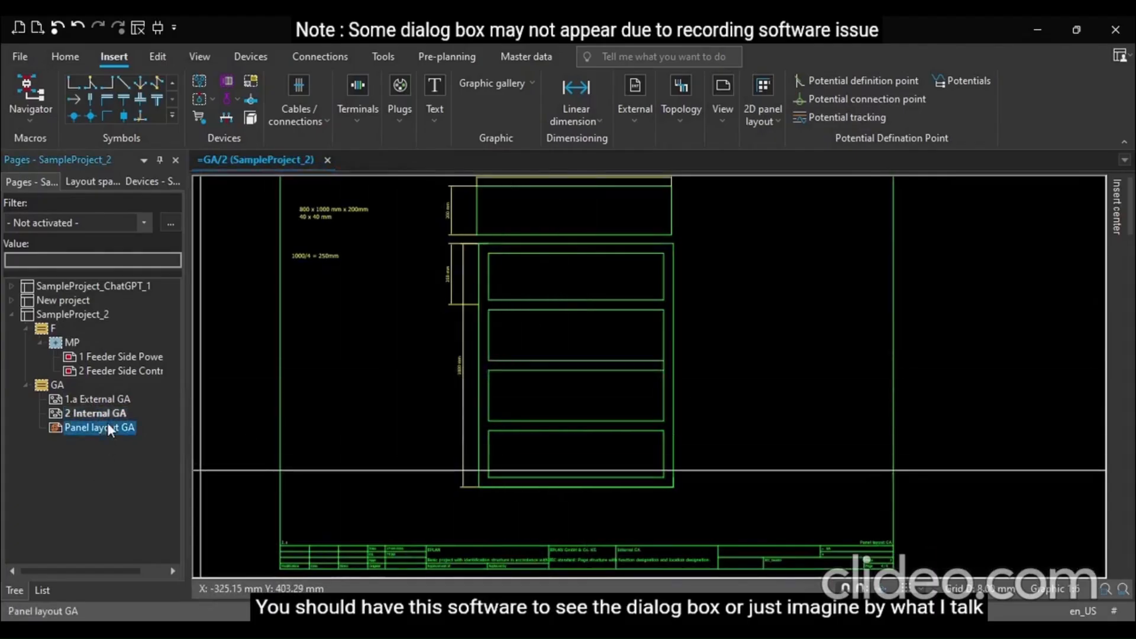
scroll(451, 238, "up", 1)
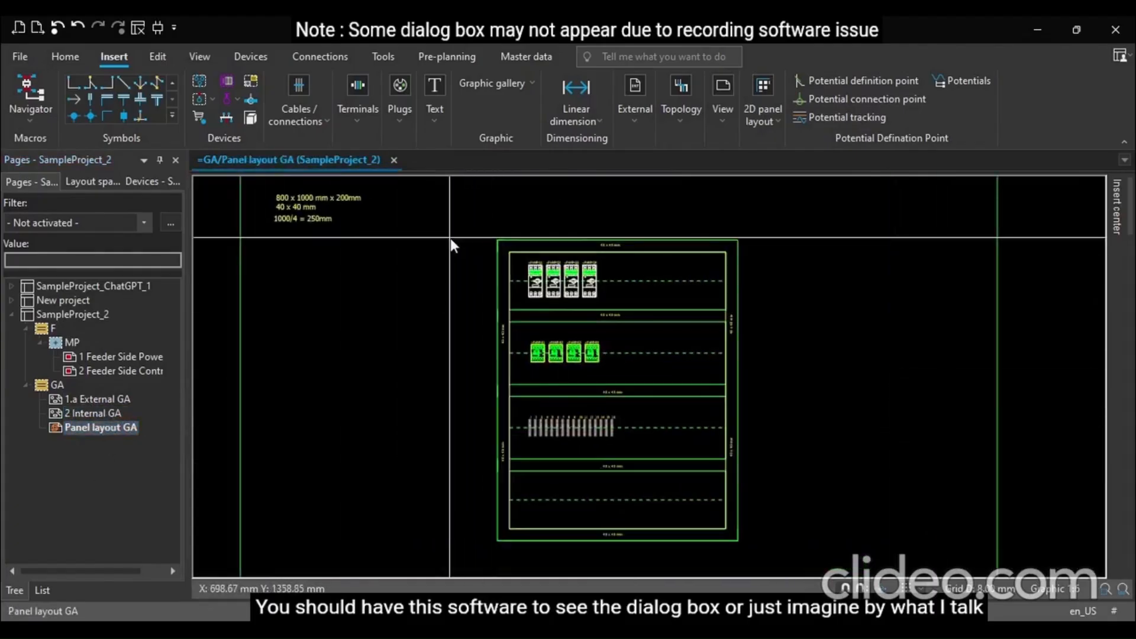
scroll(450, 238, "down", 1)
scroll(414, 330, "down", 1)
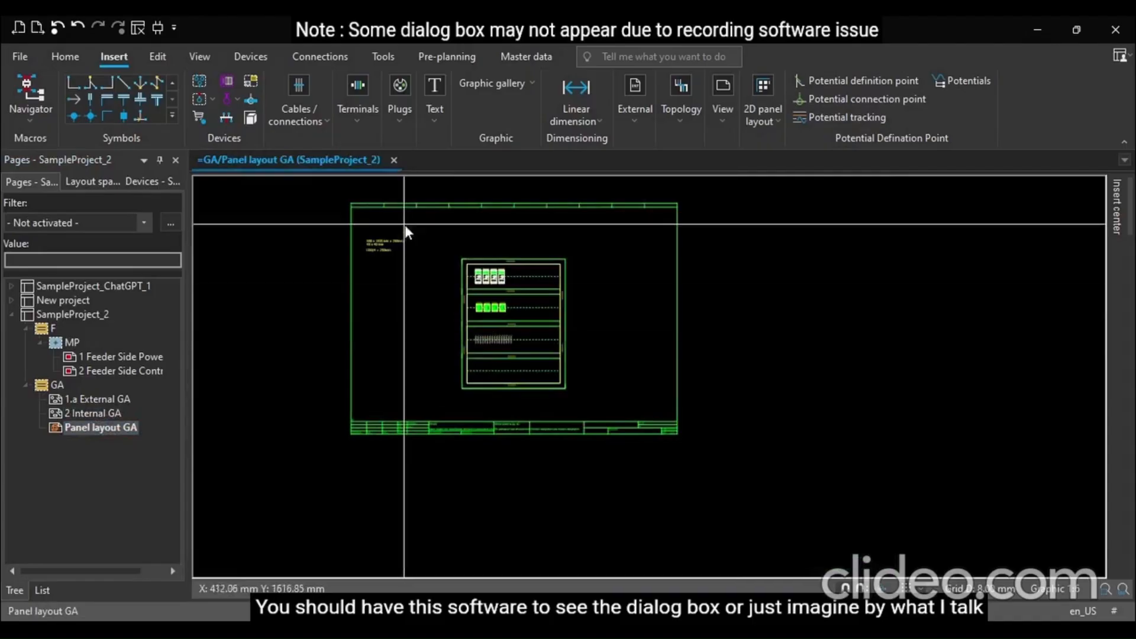
scroll(403, 196, "up", 2)
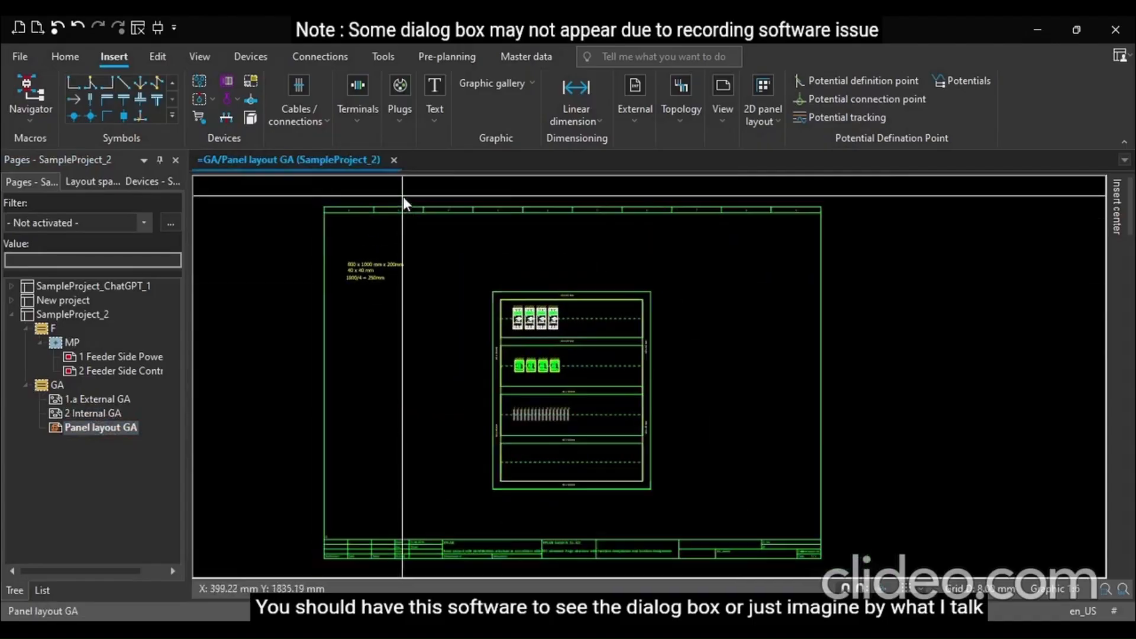
left_click(26, 385)
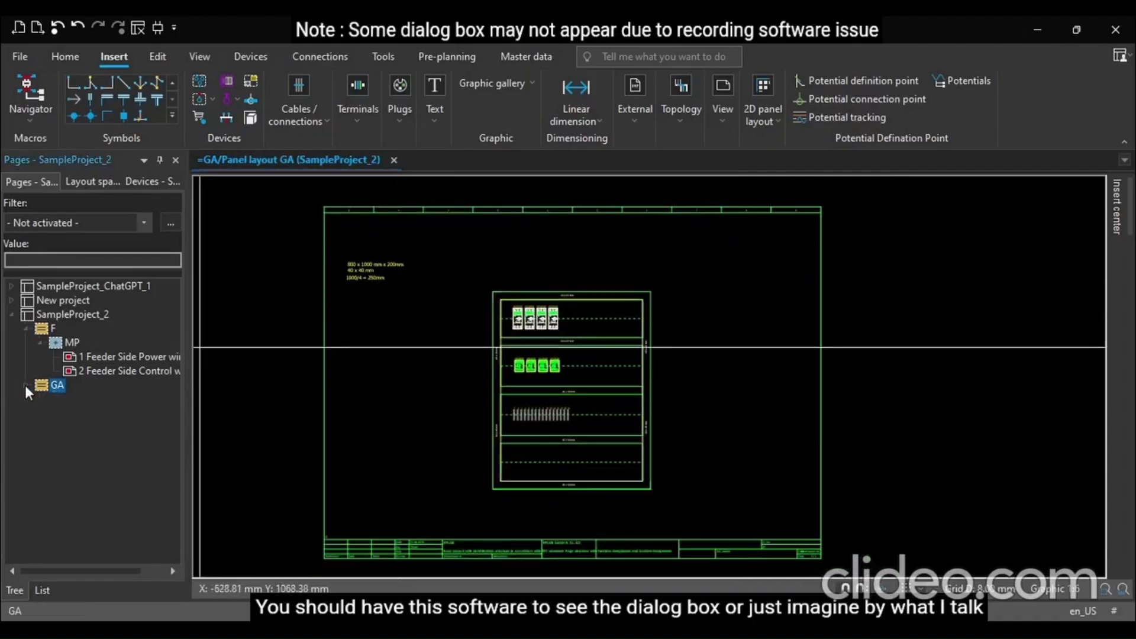
Collapse the SampleProject_2 folders, expand SampleProject_ChatGPT_1 in the page tree, and close the Panel layout GA page
left_click(25, 330)
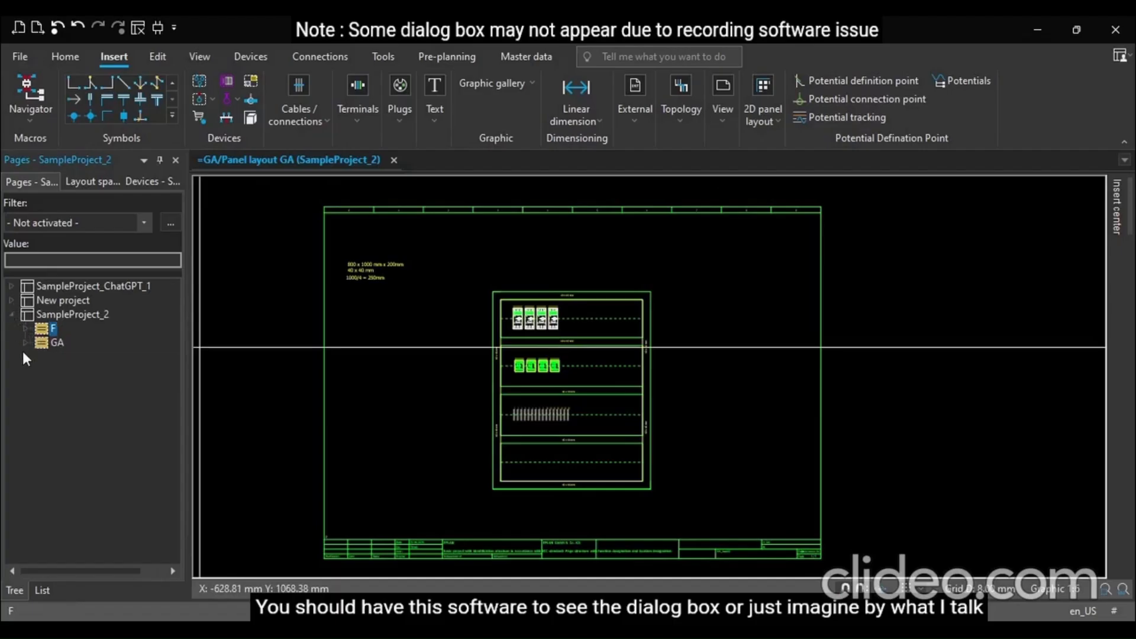
left_click(25, 342)
left_click(25, 338)
left_click(9, 314)
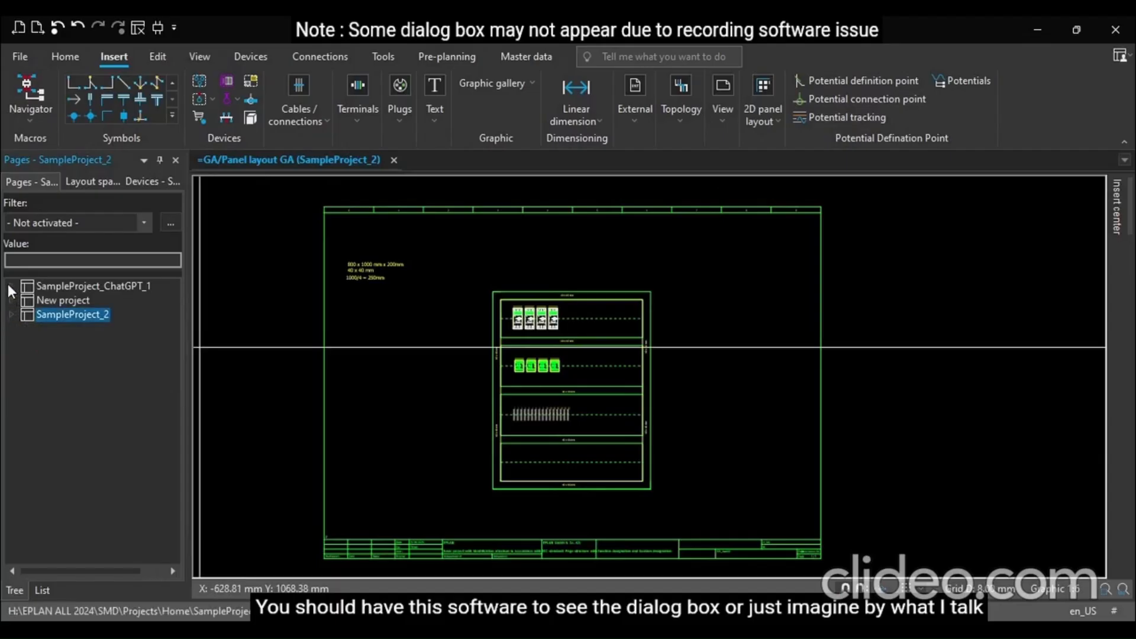
left_click(7, 287)
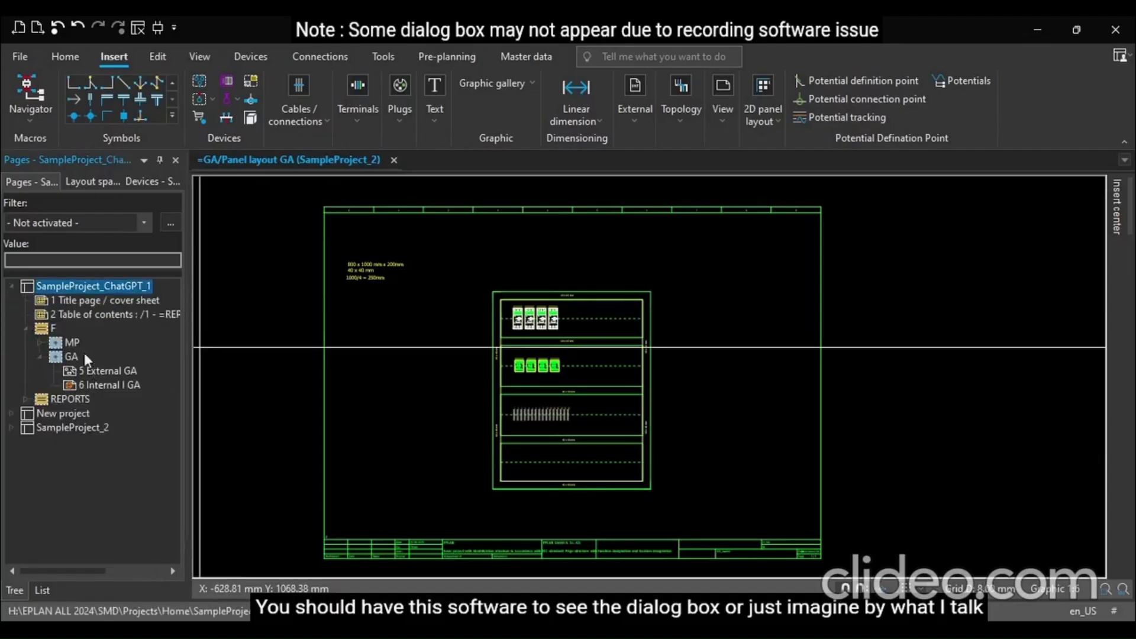
left_click(394, 160)
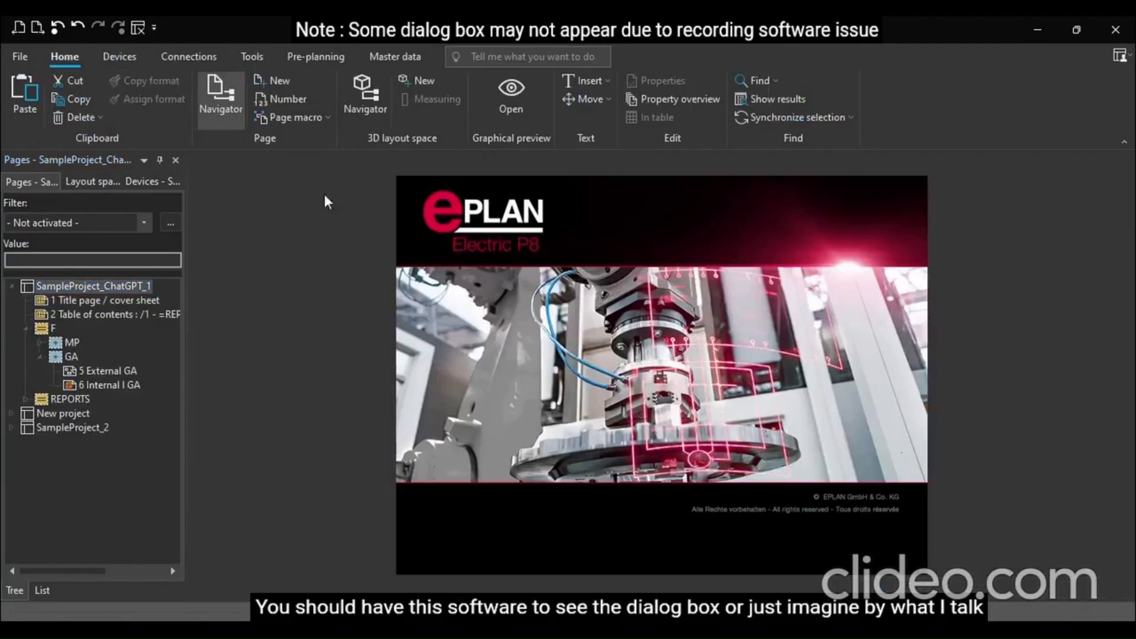
Open the External GA page of SampleProject_ChatGPT_1 and zoom around its dimensioned front and side views
left_click(40, 342)
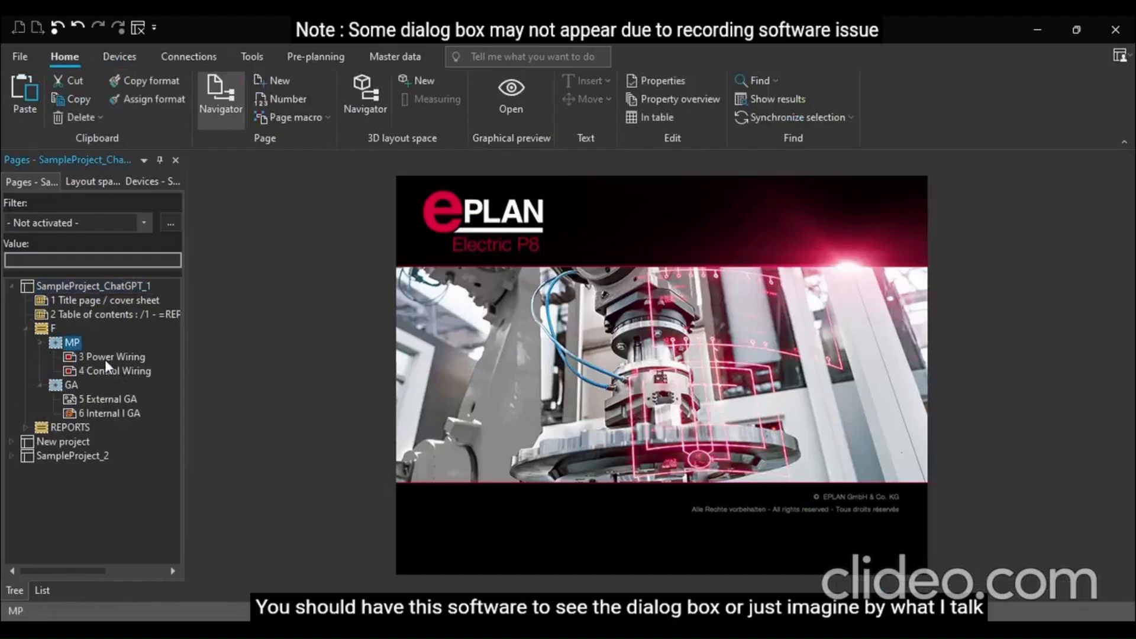
left_click(84, 400)
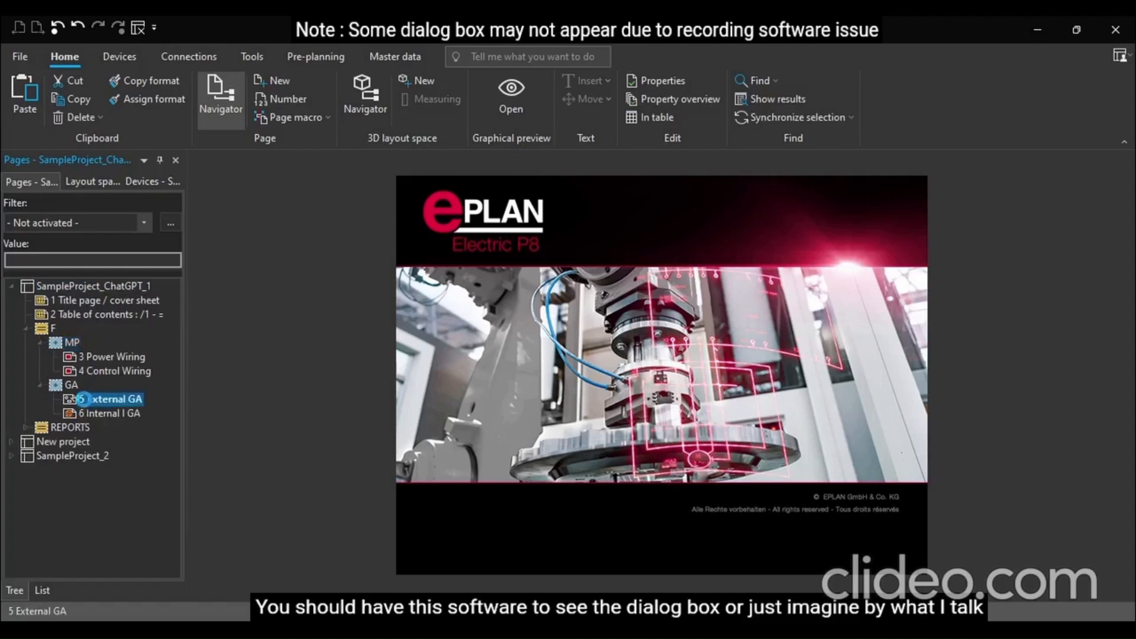
double_click(85, 400)
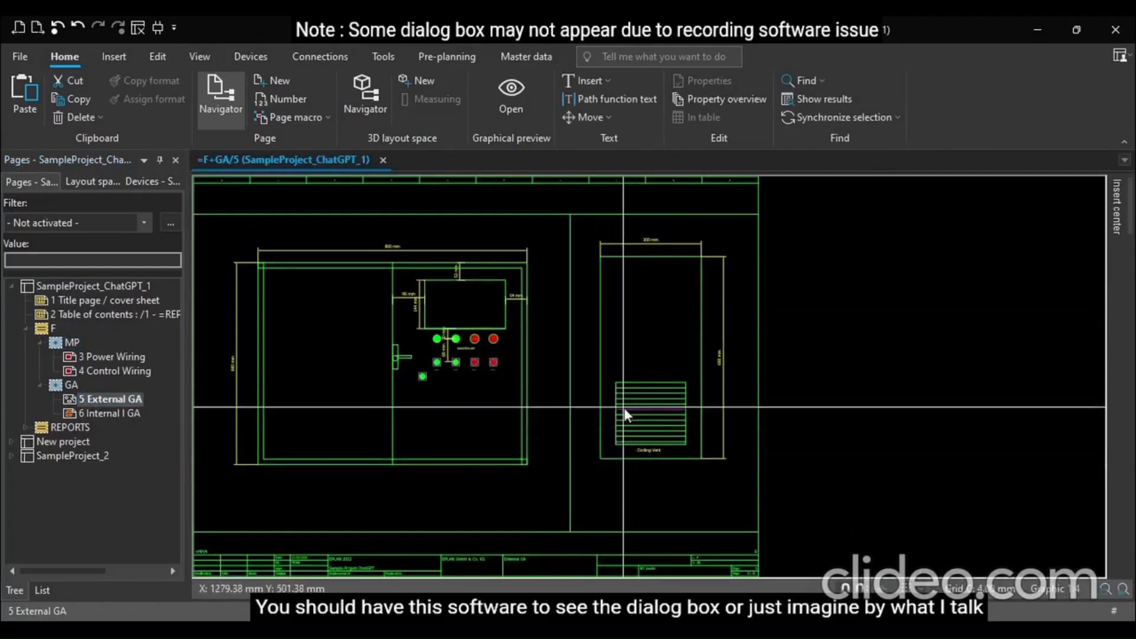
scroll(623, 407, "up", 2)
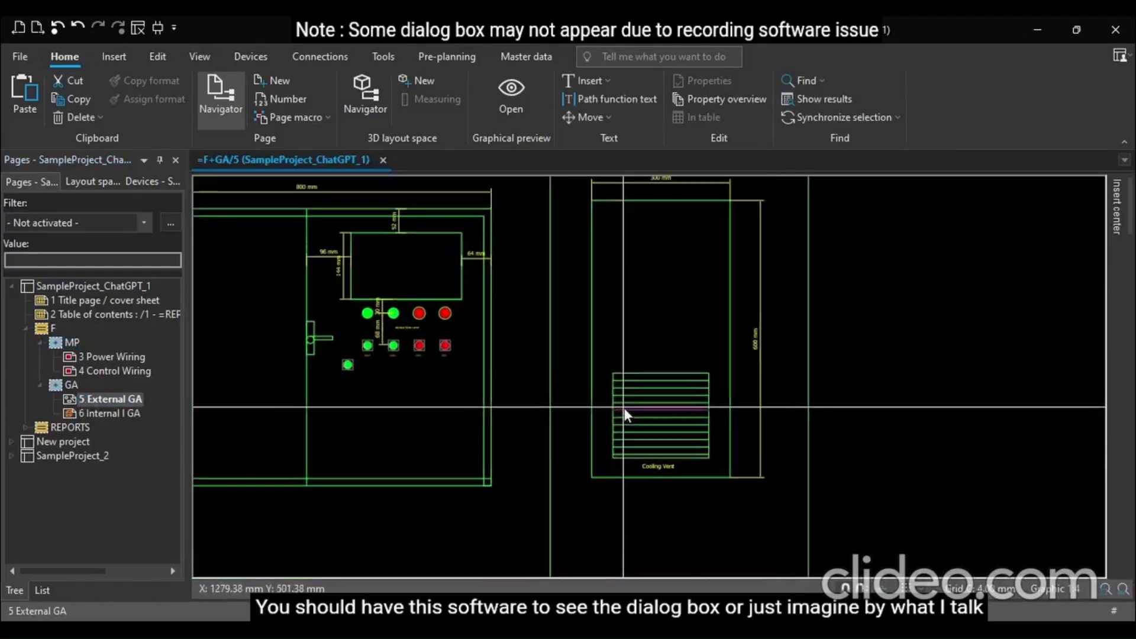
left_click(733, 494)
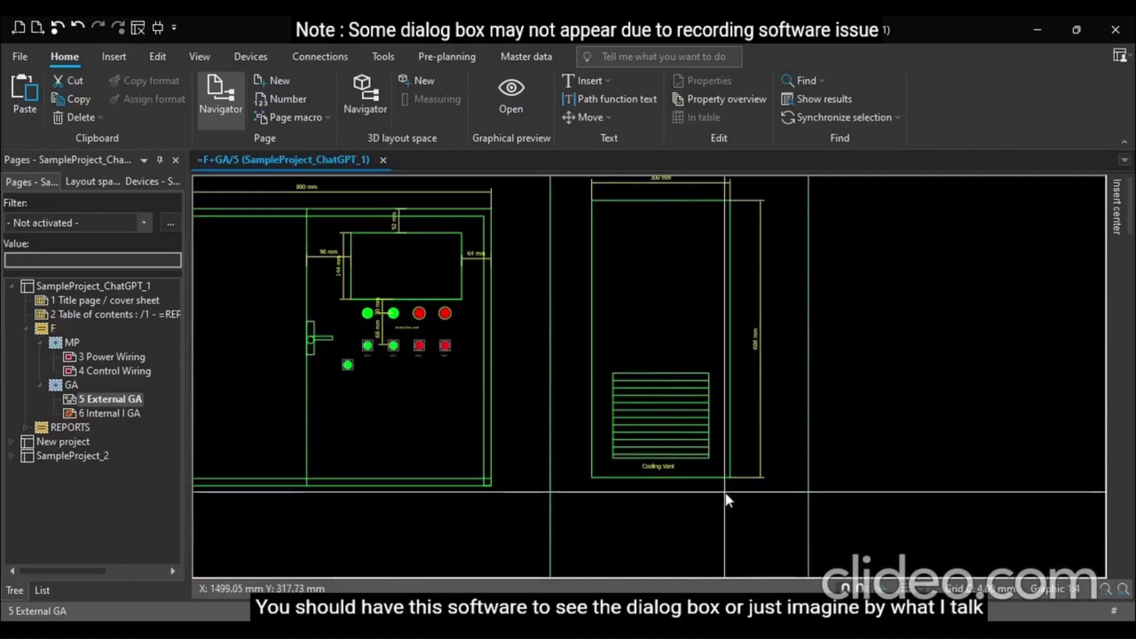
scroll(725, 494, "down", 1)
scroll(395, 280, "up", 2)
scroll(397, 287, "up", 2)
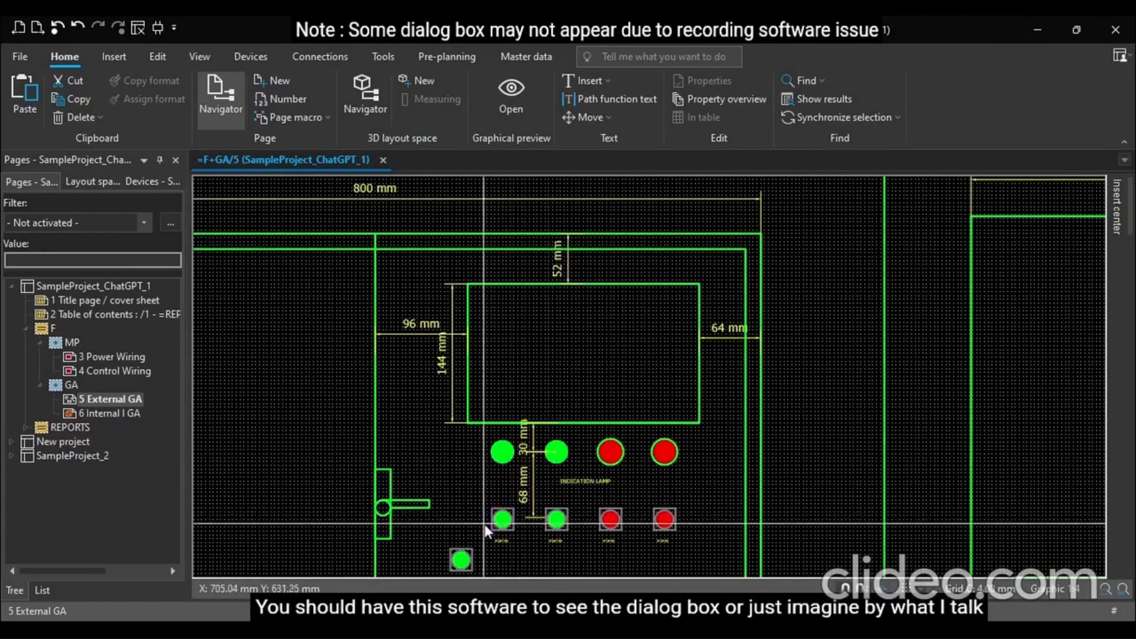
scroll(541, 496, "down", 1)
scroll(540, 495, "down", 1)
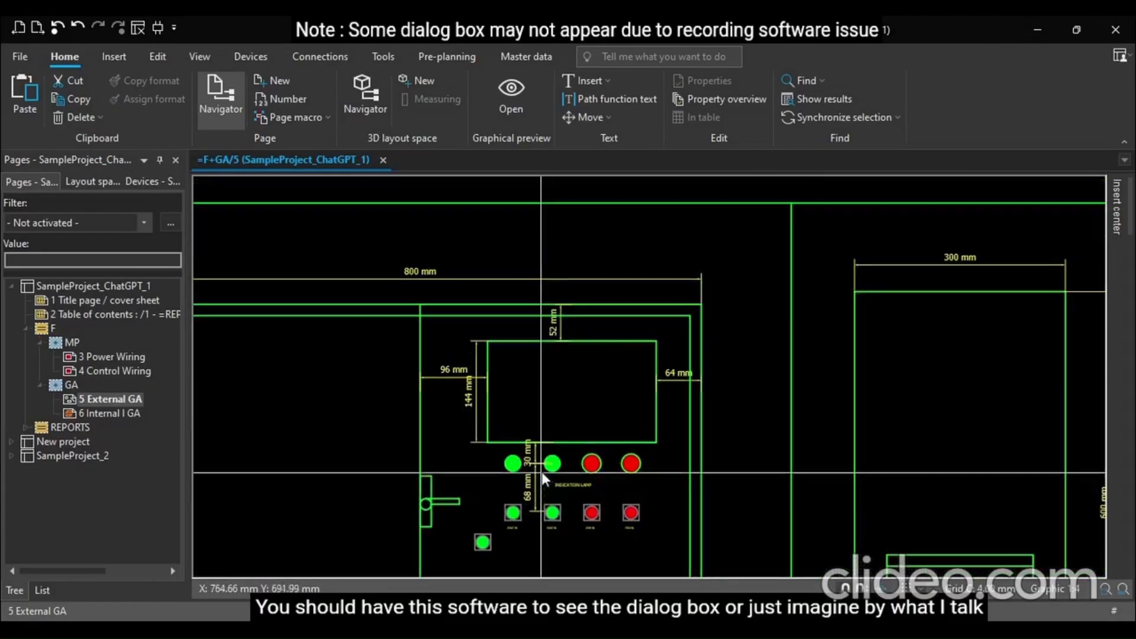
scroll(543, 294, "down", 1)
scroll(545, 261, "down", 1)
scroll(543, 254, "down", 1)
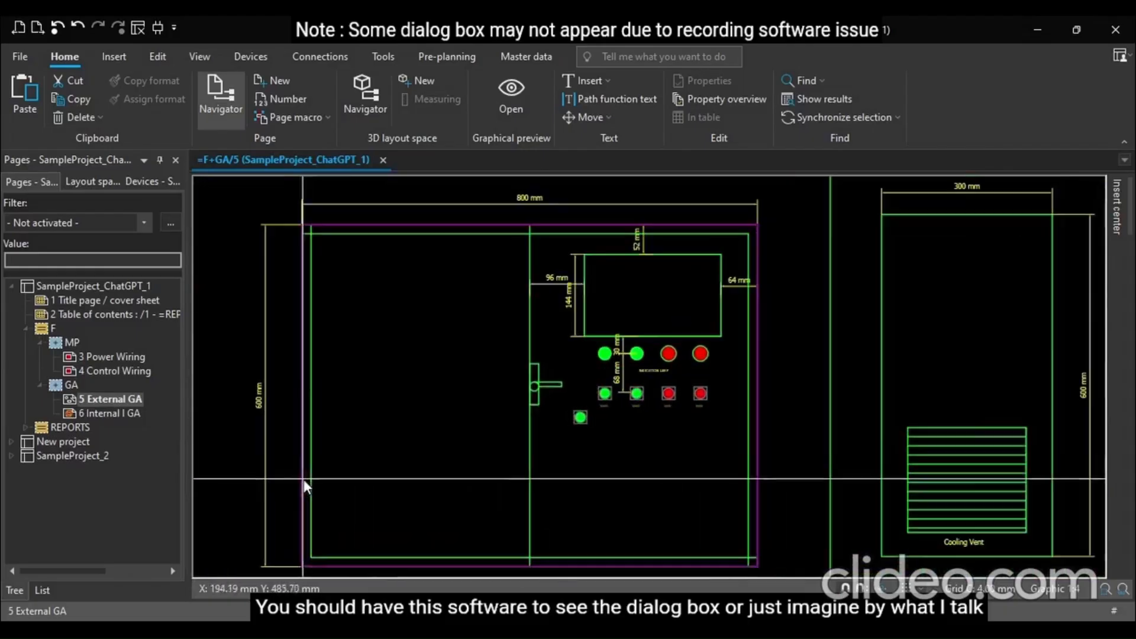
scroll(289, 481, "up", 2)
scroll(364, 461, "down", 1)
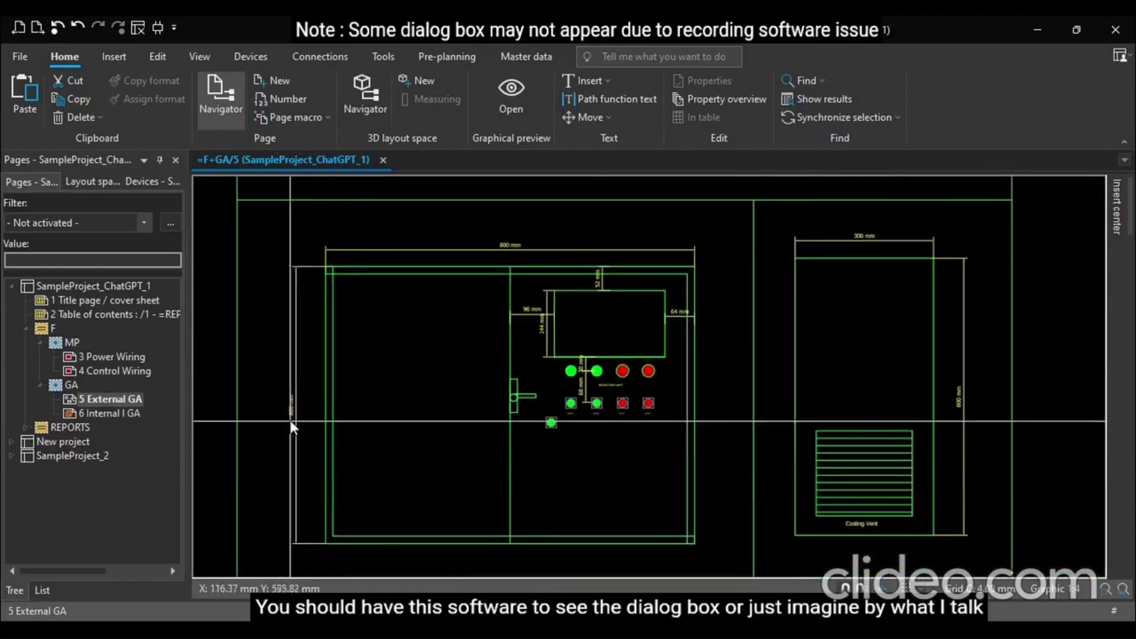
scroll(292, 410, "up", 2)
scroll(267, 432, "down", 2)
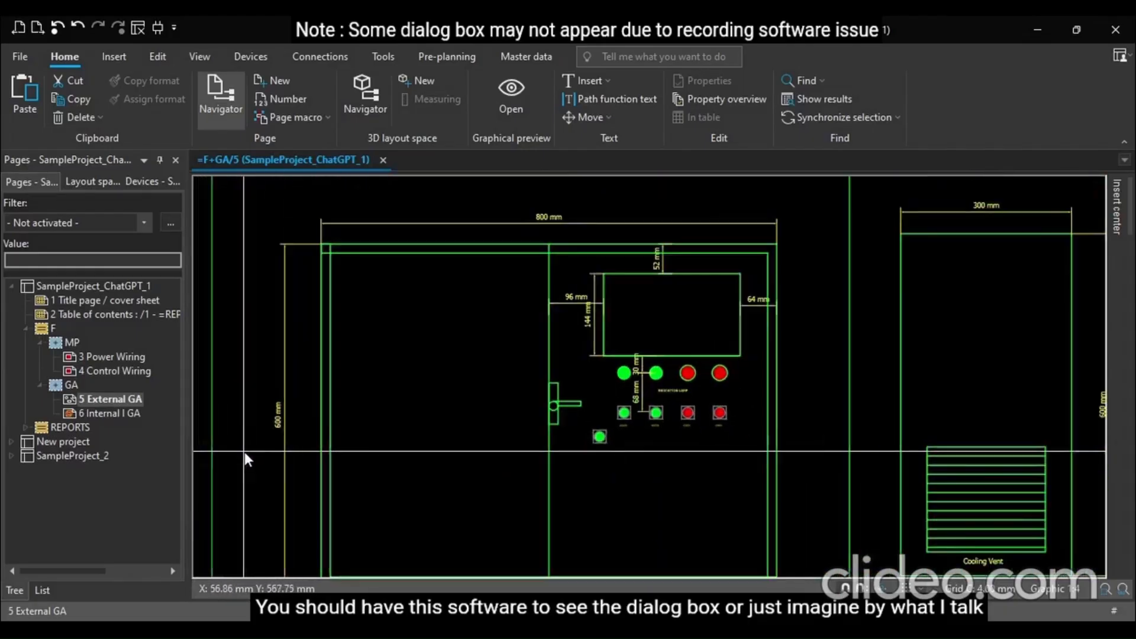
scroll(717, 345, "down", 1)
scroll(717, 346, "up", 1)
scroll(928, 355, "down", 1)
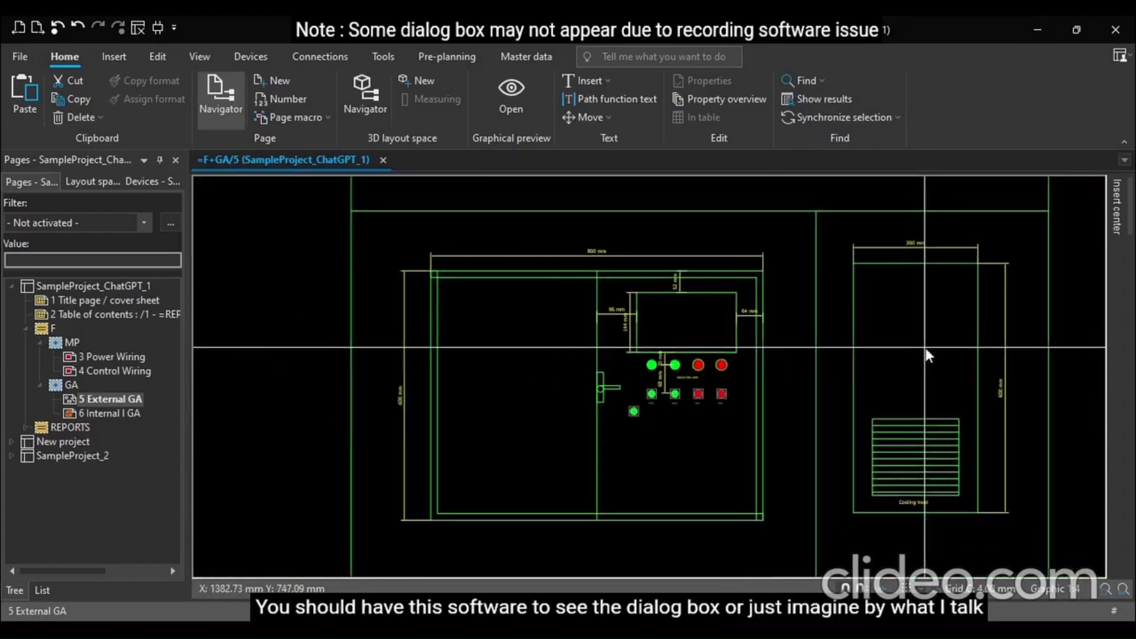
Open the Internal I GA and Power Wiring pages of SampleProject_ChatGPT_1 for review, then collapse the F folder
left_click(114, 415)
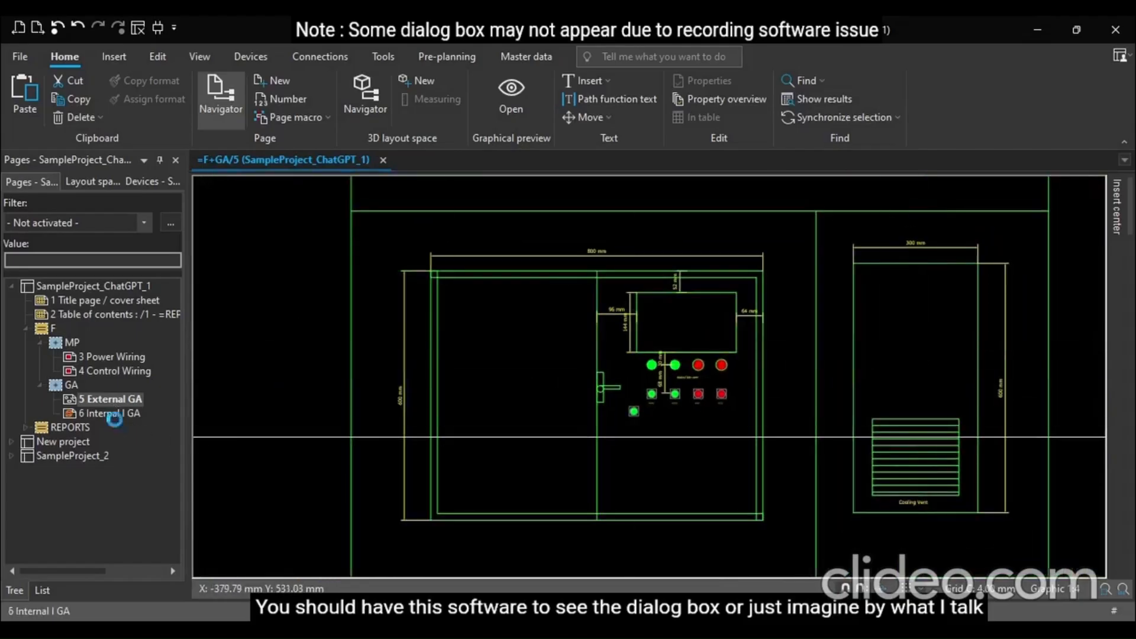
scroll(430, 324, "up", 2)
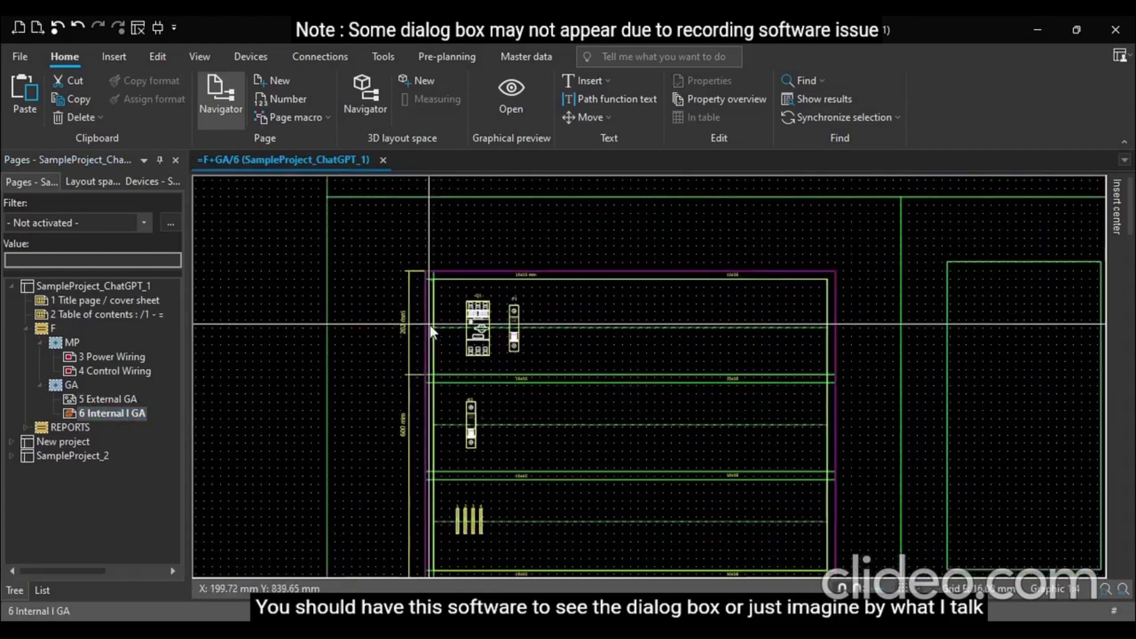
scroll(429, 324, "down", 1)
left_click(71, 357)
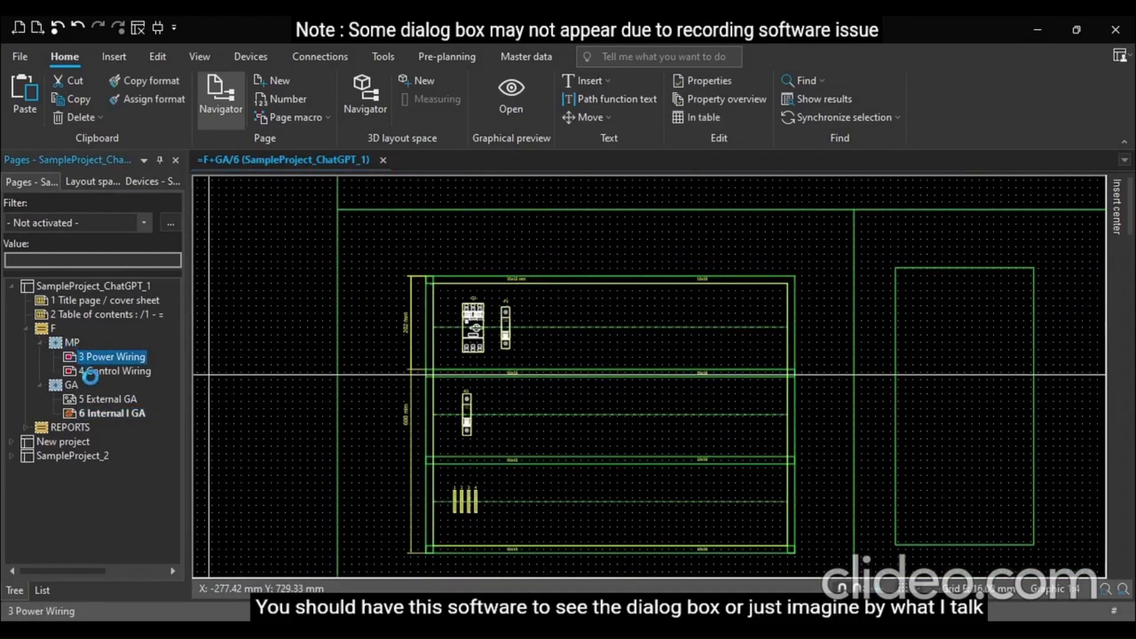
left_click(26, 328)
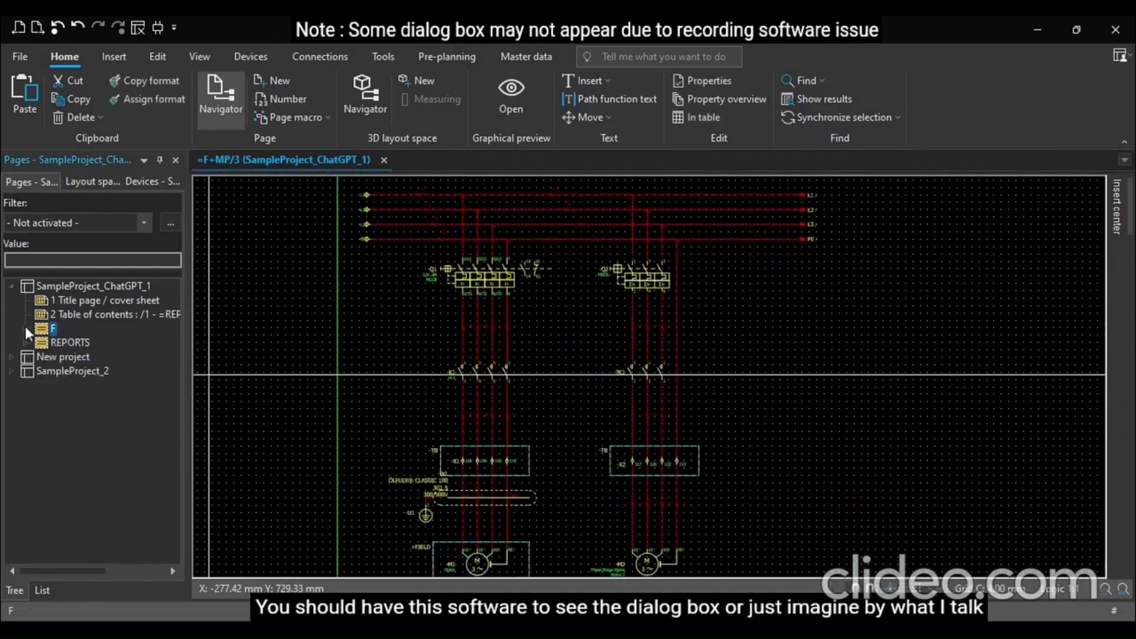
Collapse SampleProject_ChatGPT_1, expand New project in the page tree, and close the open page
left_click(12, 286)
left_click(11, 300)
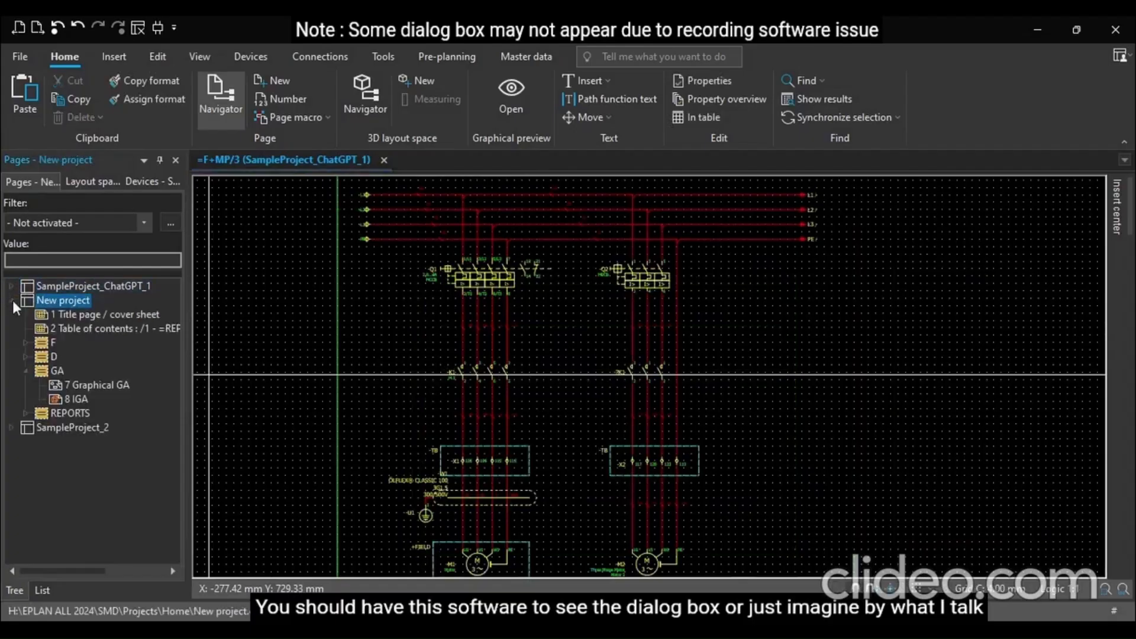
left_click(384, 161)
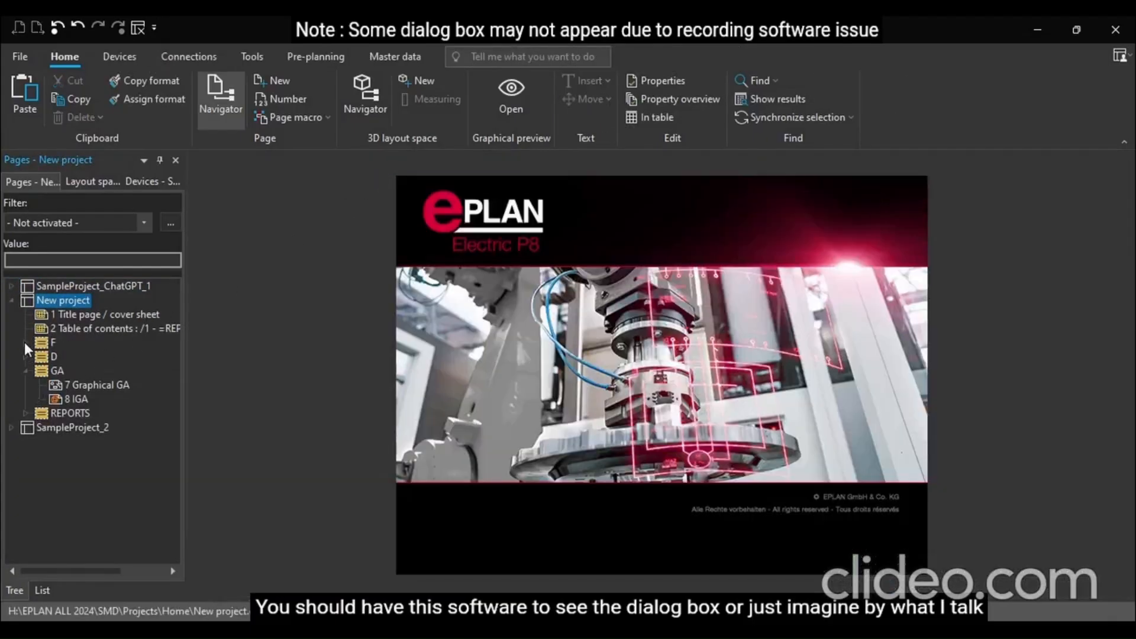
Open the title page and the table of contents page of New project
left_click(61, 316)
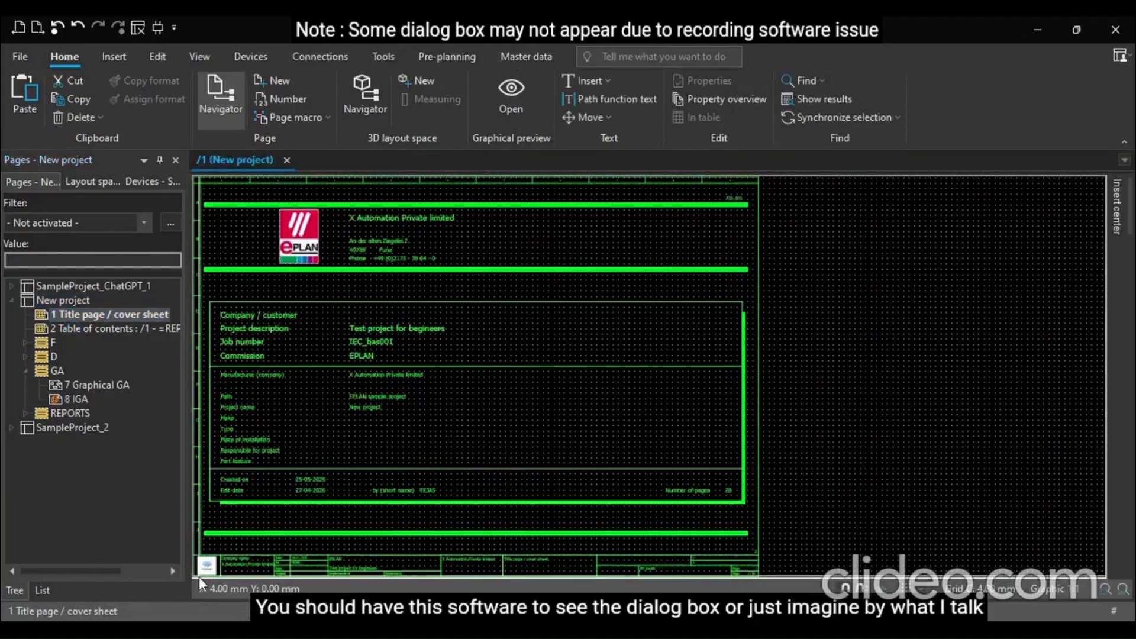
scroll(199, 576, "down", 1)
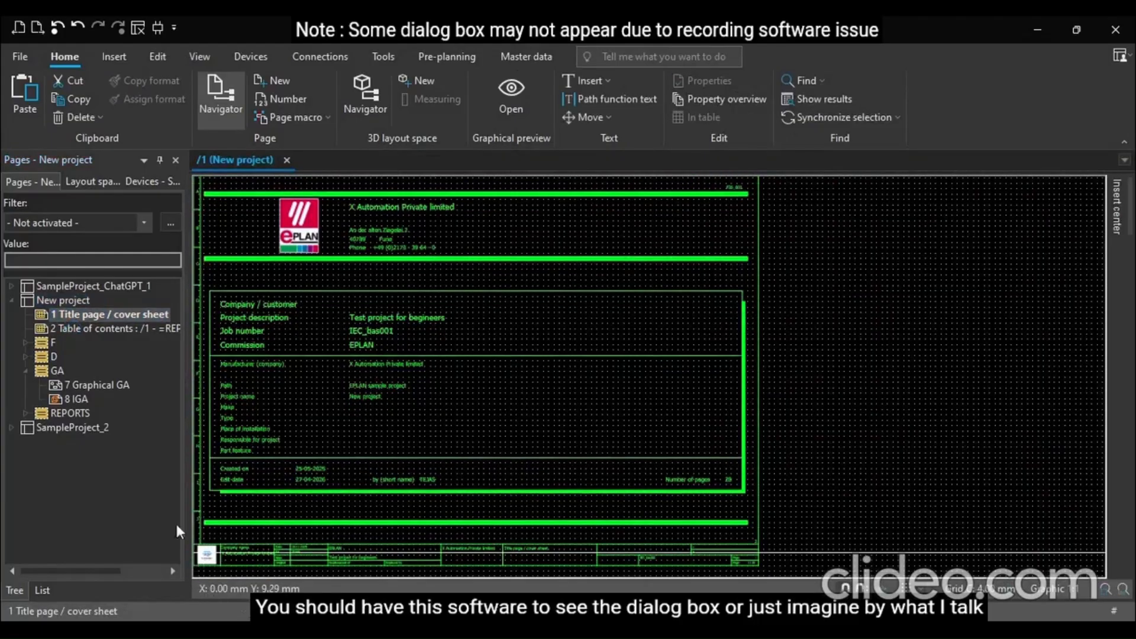
left_click(59, 331)
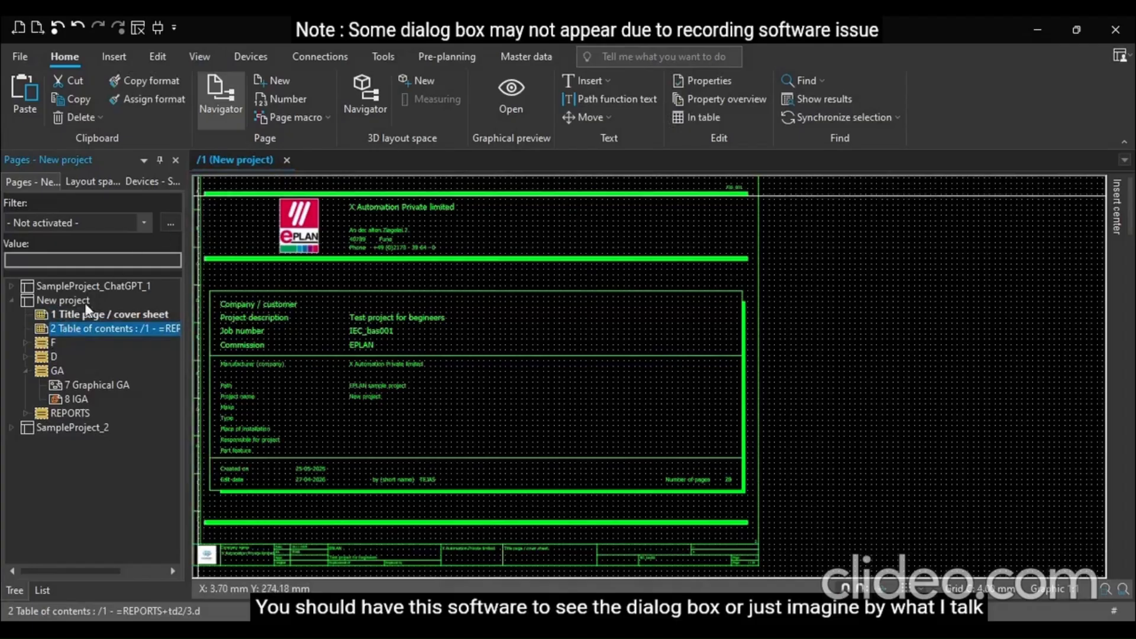
double_click(97, 330)
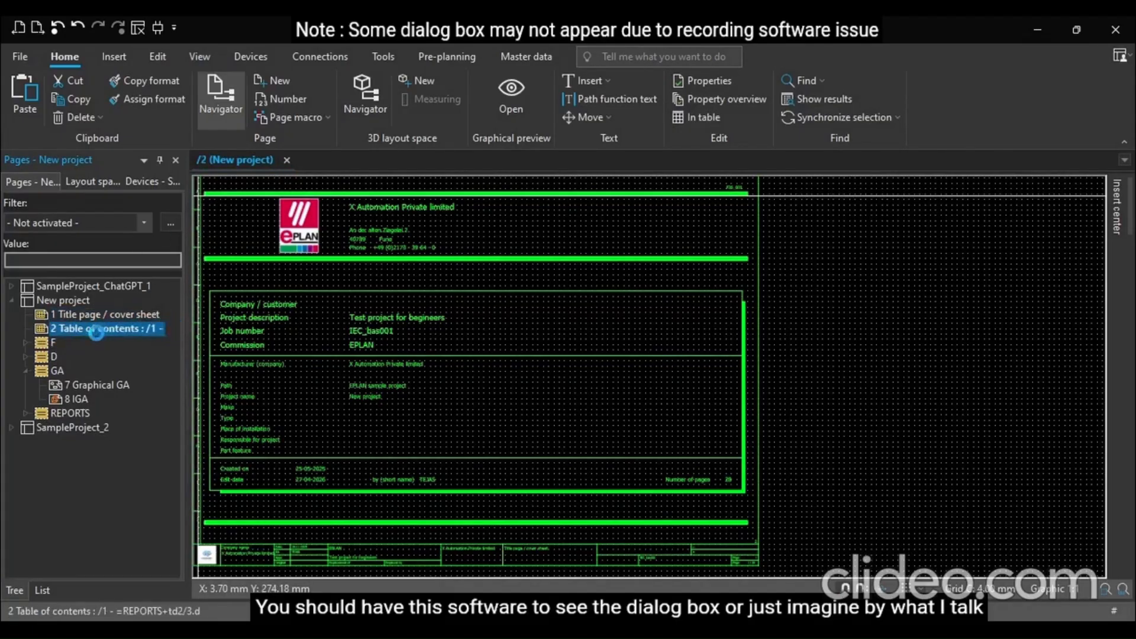
Expand the F and D folders of New project and open the FUJI DRIVE WIRING and PLC POWER WIRING pages
left_click(25, 342)
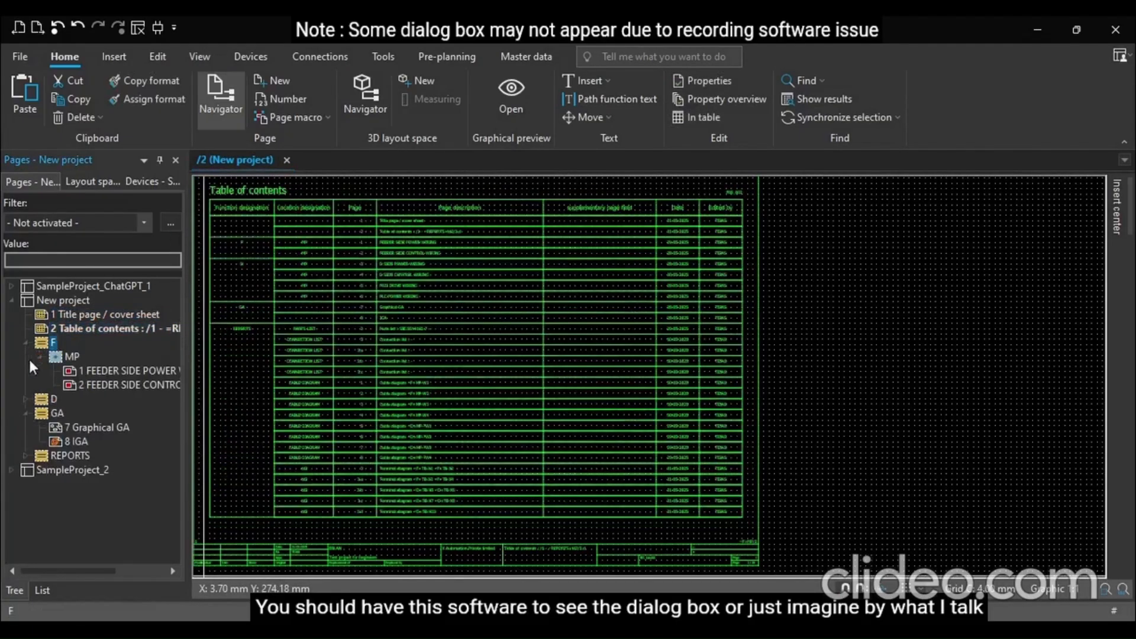
left_click(25, 399)
left_click(41, 412)
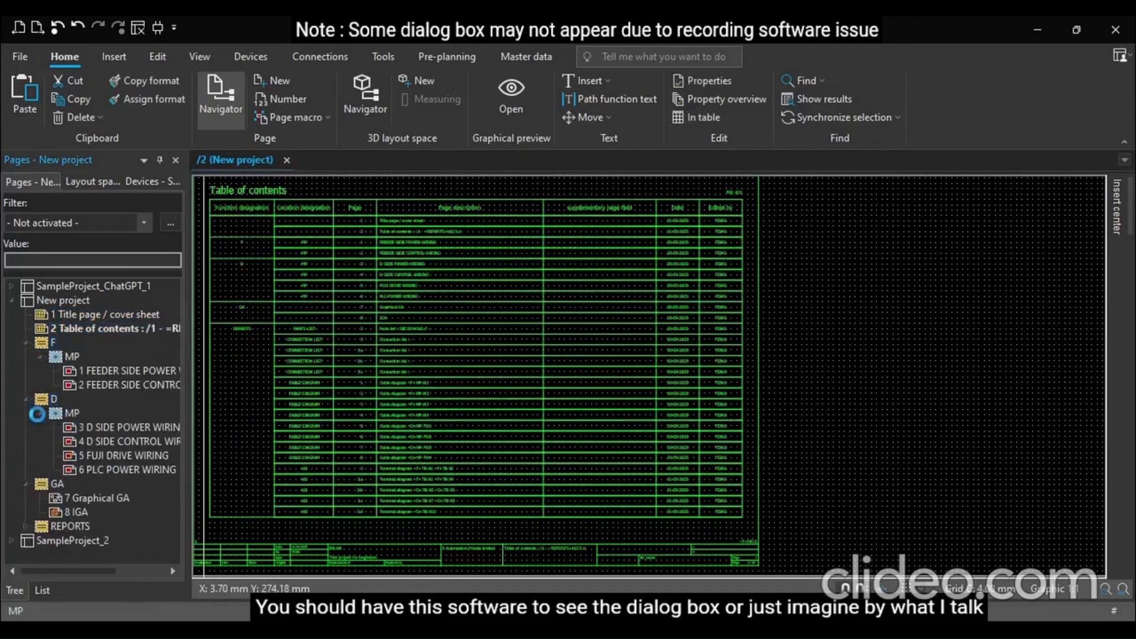
double_click(110, 455)
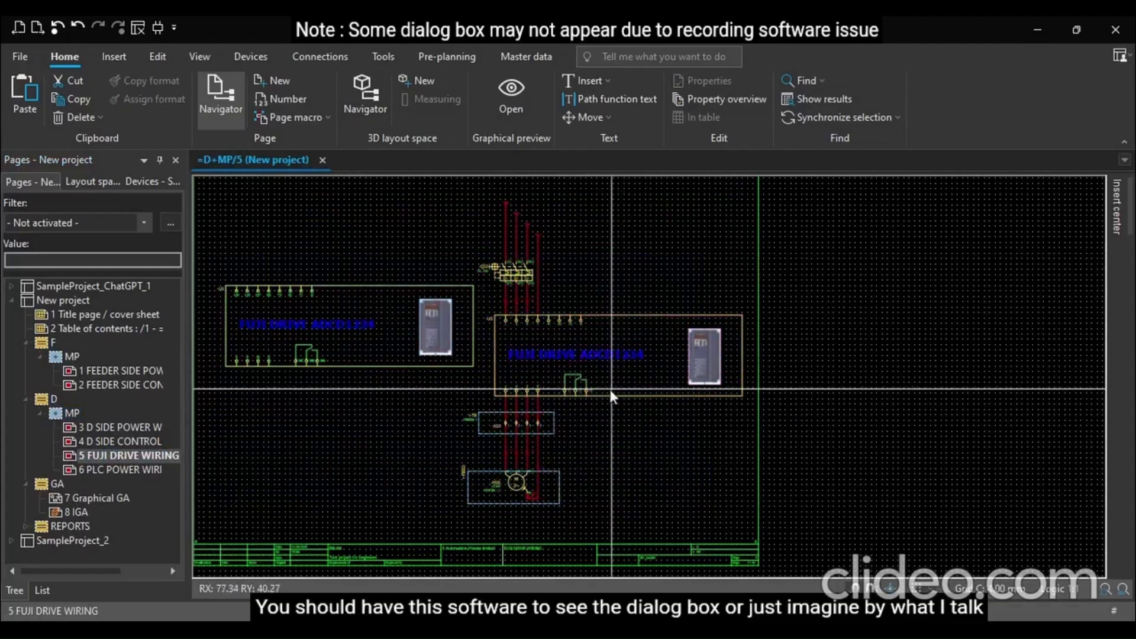
scroll(594, 391, "up", 6)
scroll(674, 474, "down", 5)
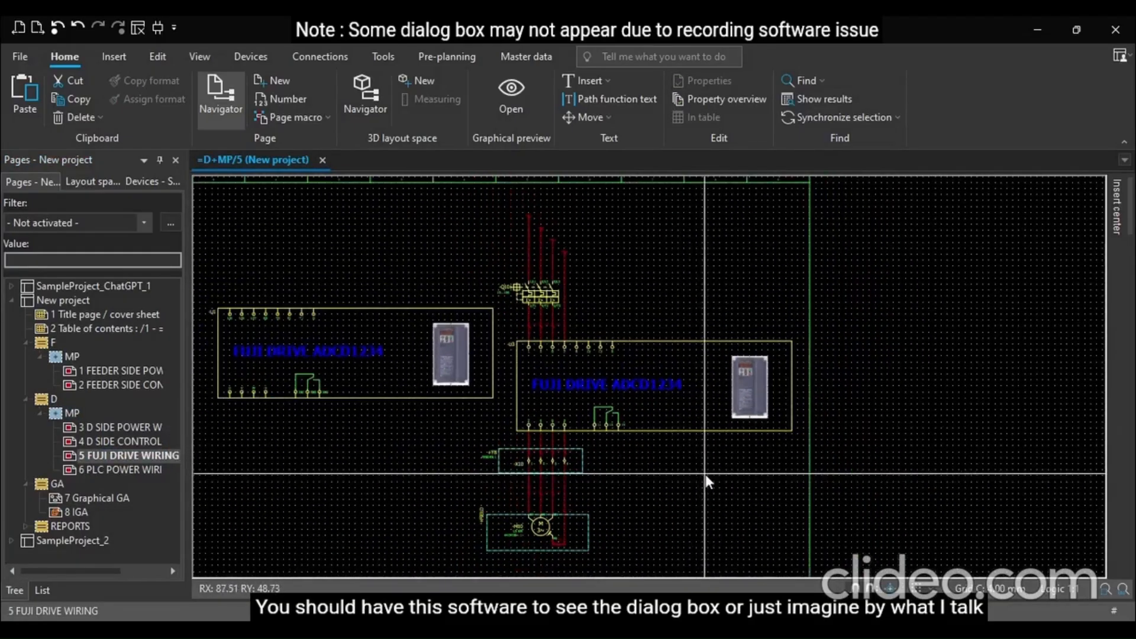
left_click(109, 468)
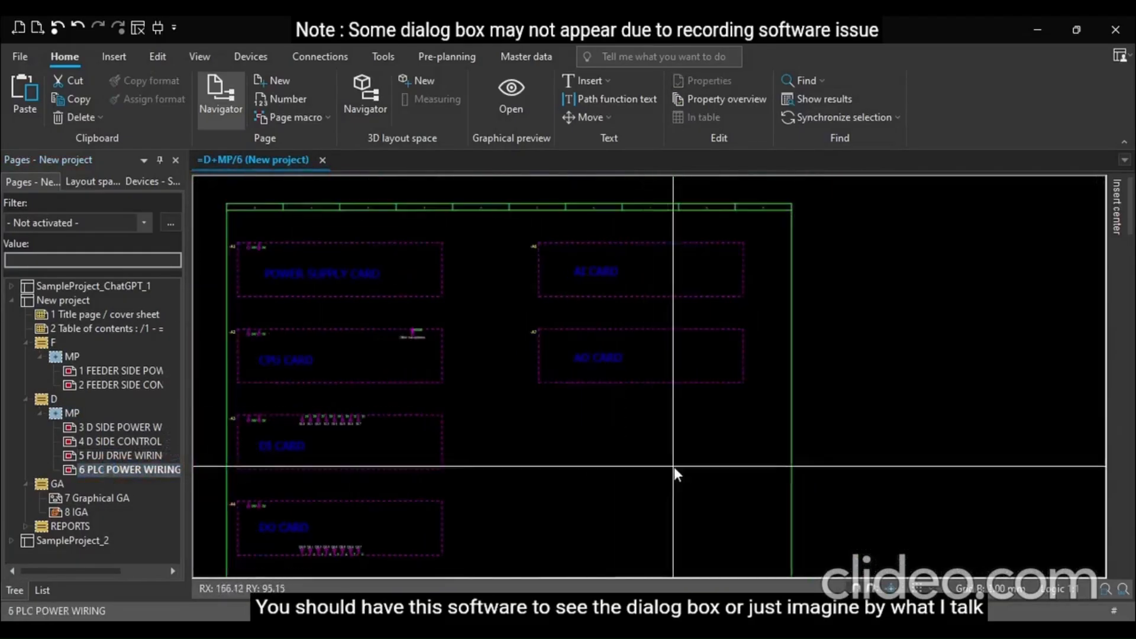
scroll(674, 467, "down", 1)
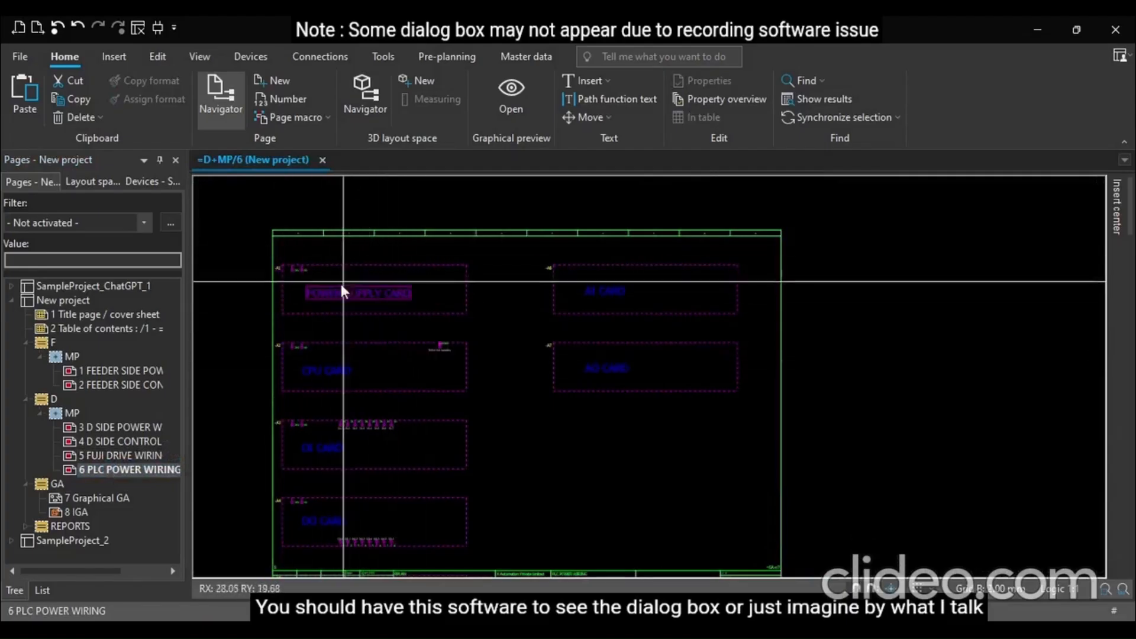
Collapse the D folder and open the 8 IGA page in New project's GA folder
left_click(28, 399)
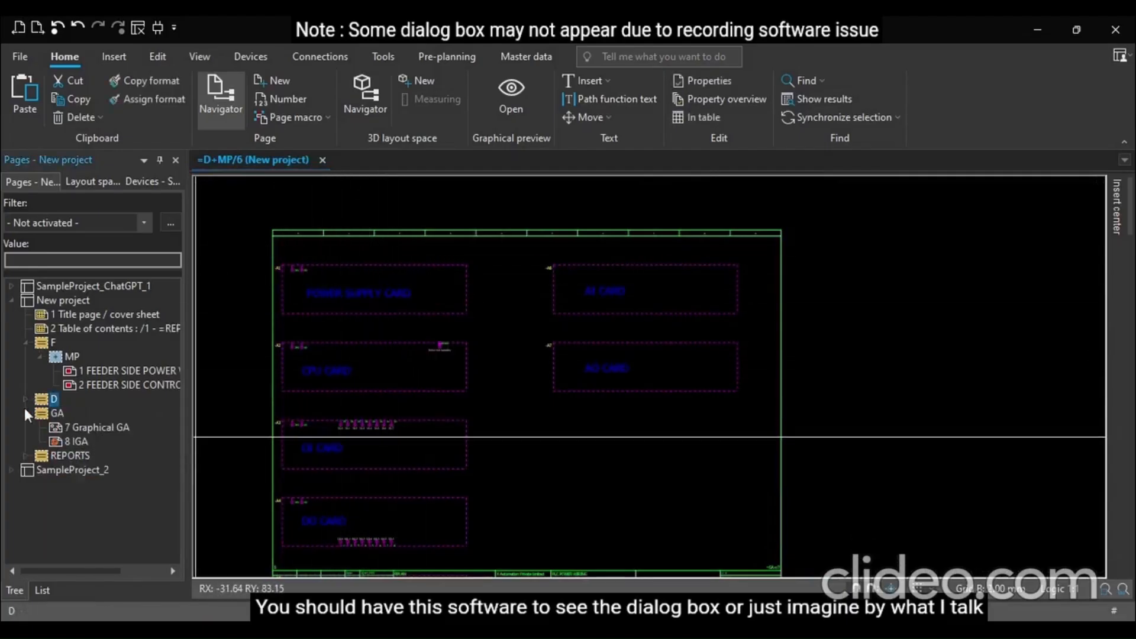
left_click(26, 414)
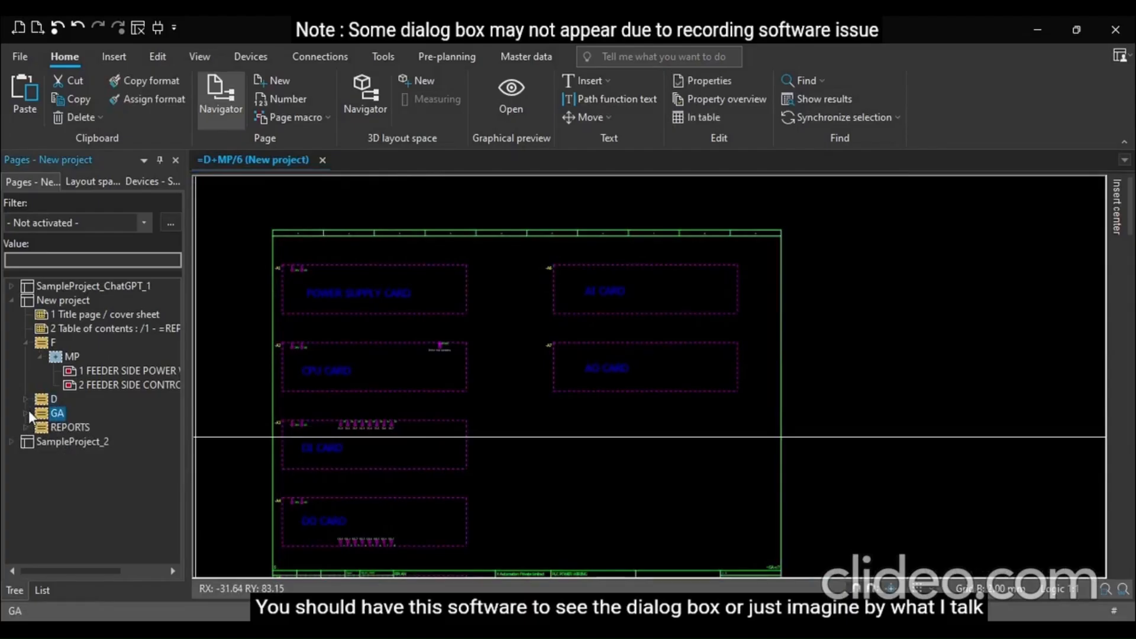
left_click(28, 413)
left_click(63, 430)
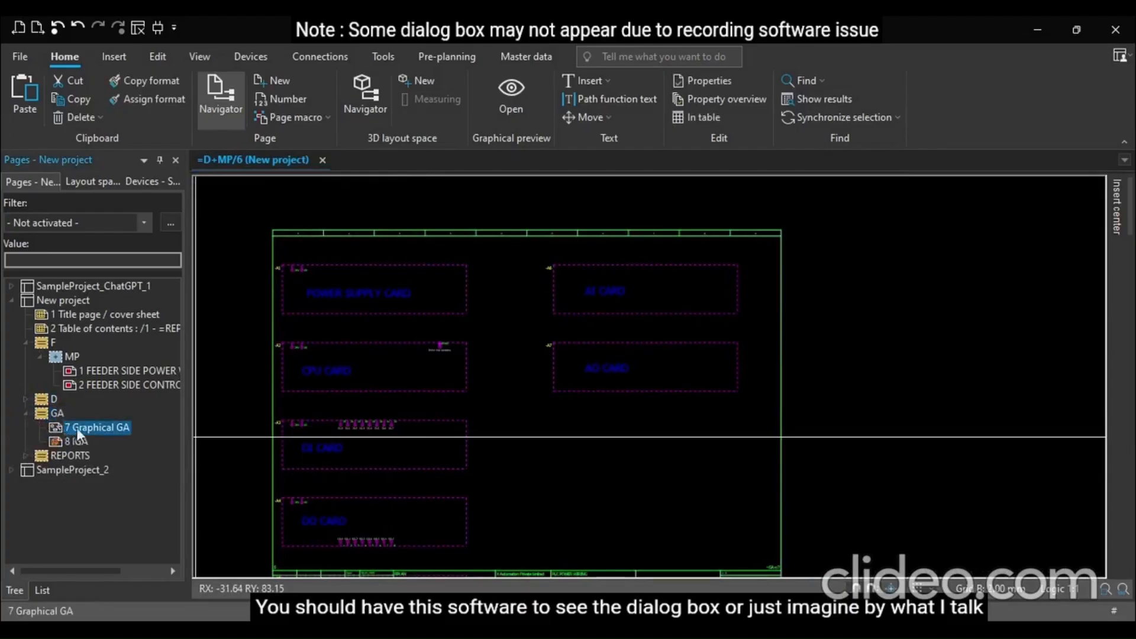
left_click(77, 442)
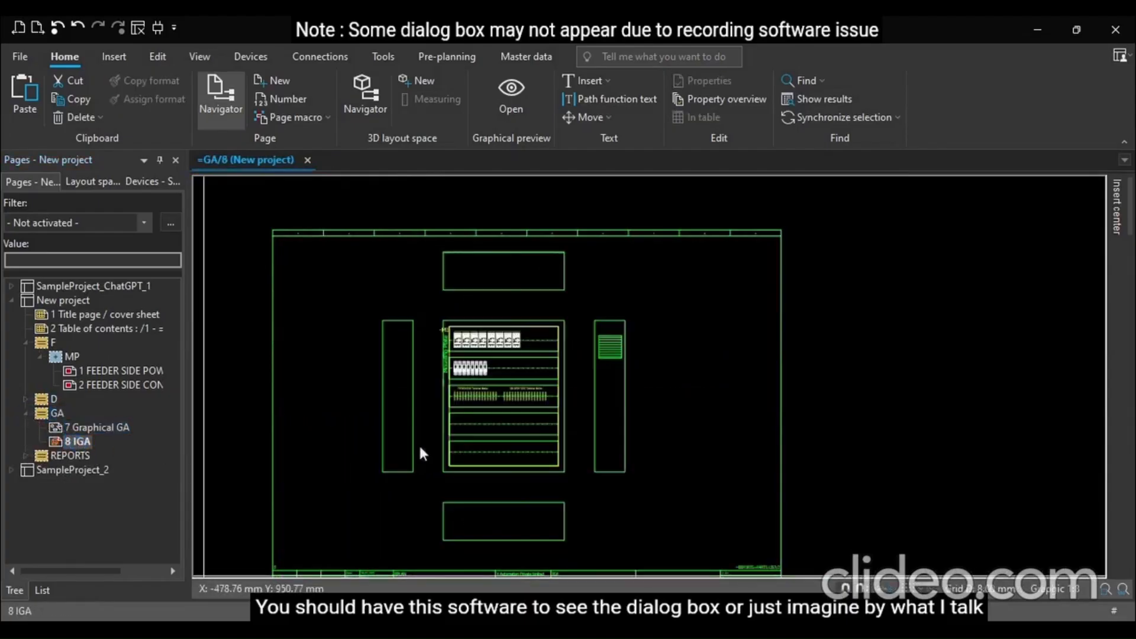
Open the 7 Graphical GA page from New project's GA folder
scroll(464, 312, "up", 5)
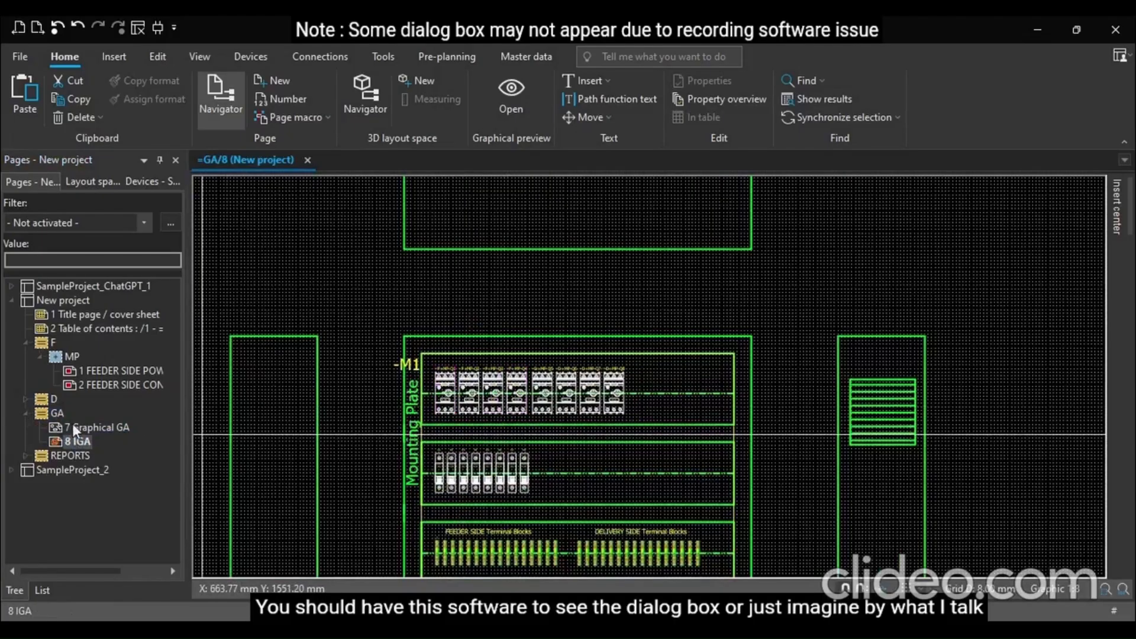
left_click(98, 428)
scroll(376, 426, "down", 3)
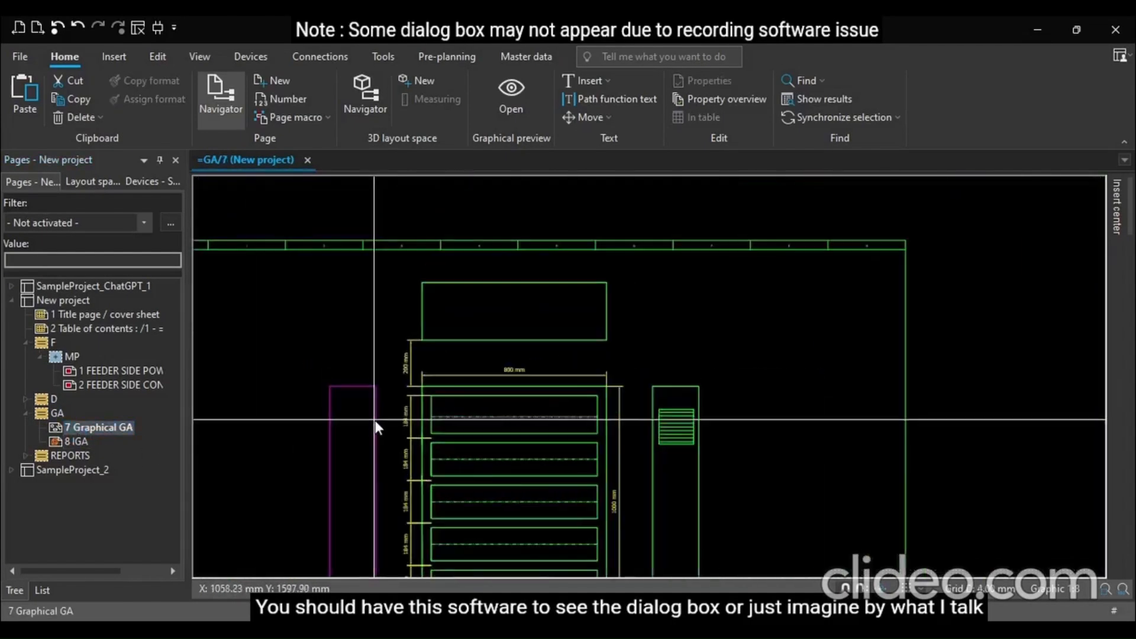
scroll(378, 489, "up", 2)
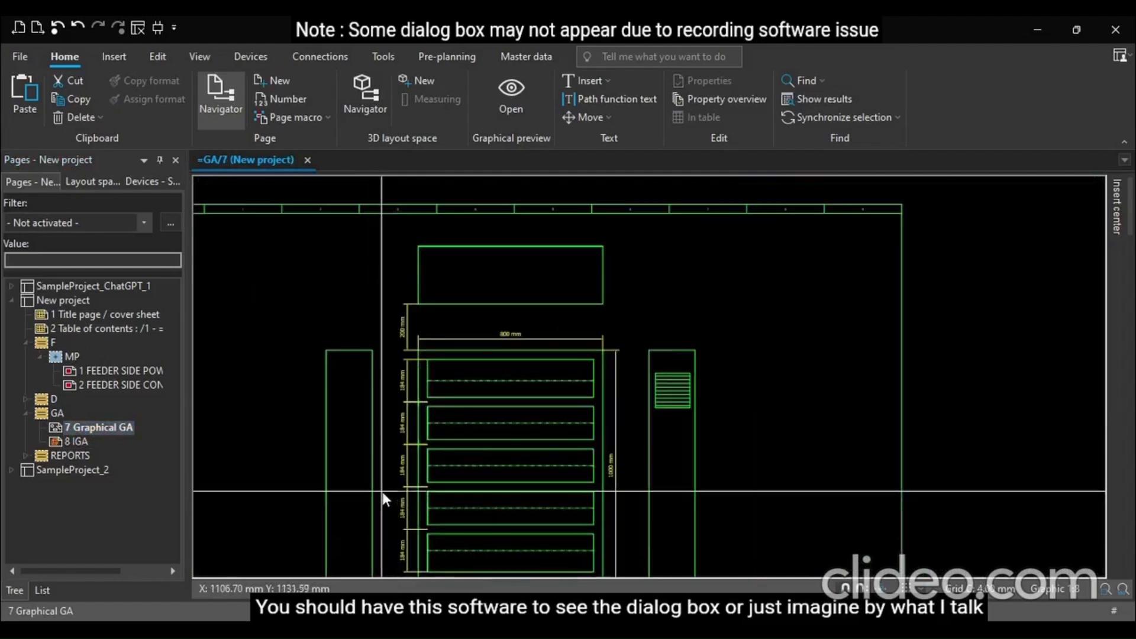
Expand New project's REPORTS folder, collapse New project in the page tree, and close the open GA page
left_click(25, 455)
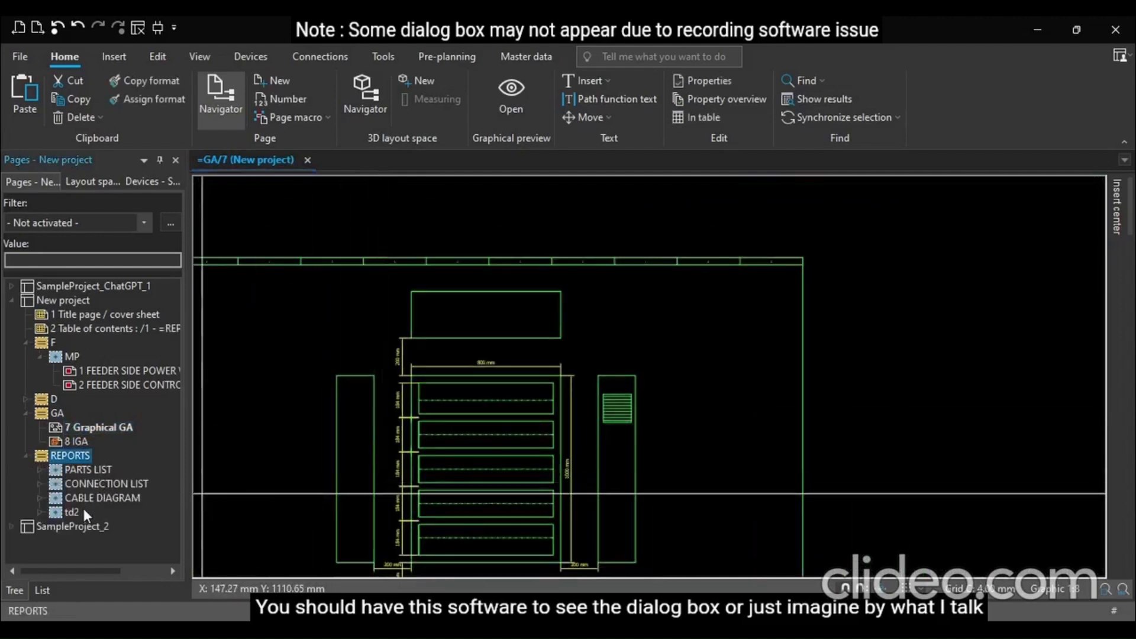
left_click(12, 301)
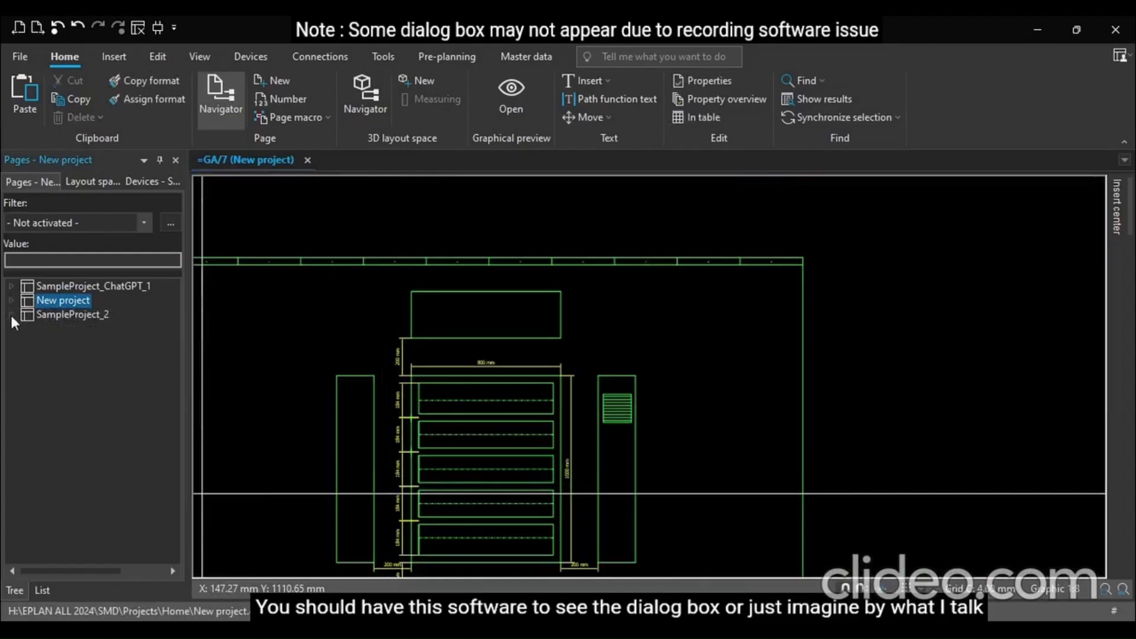
left_click(307, 161)
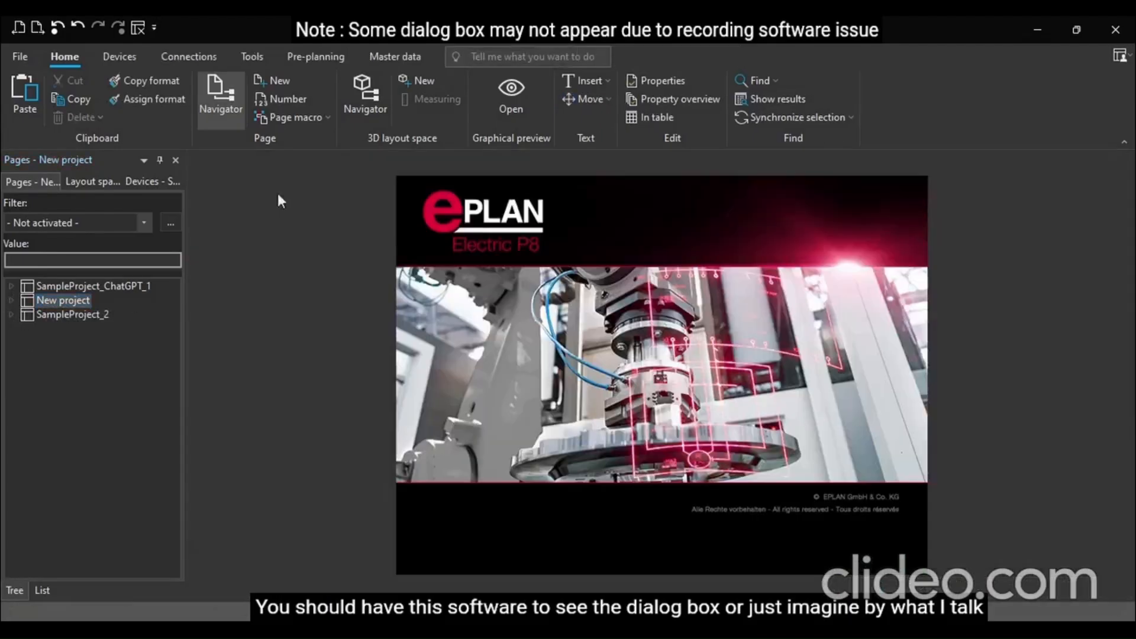
Expand SampleProject_2 and its GA folder, and open the Panel layout GA page
left_click(12, 315)
left_click(24, 342)
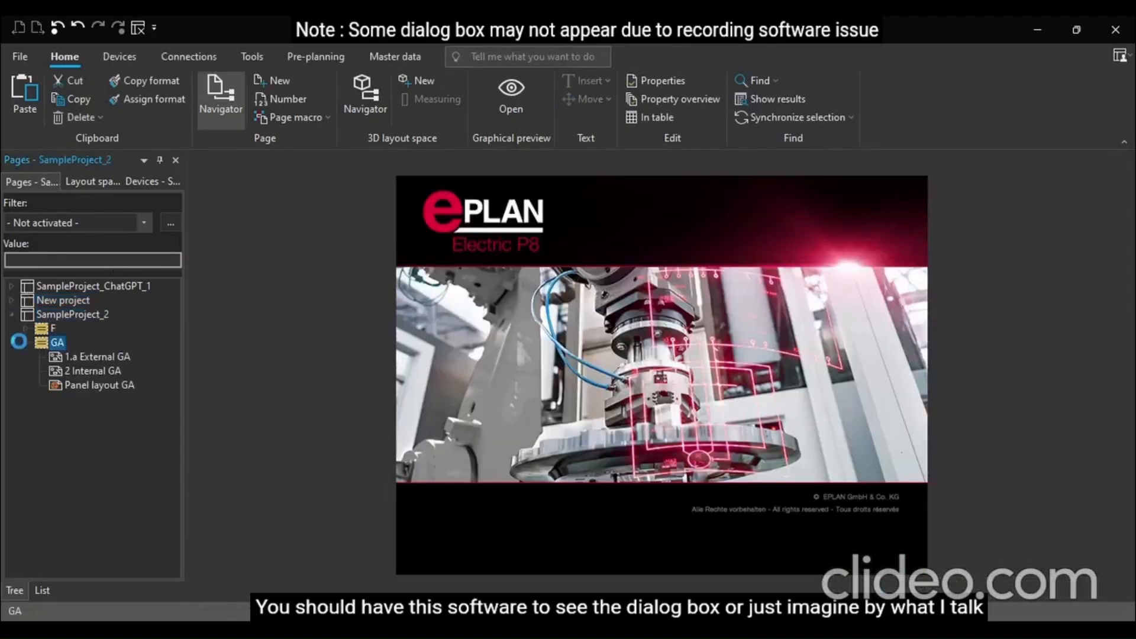
left_click(57, 384)
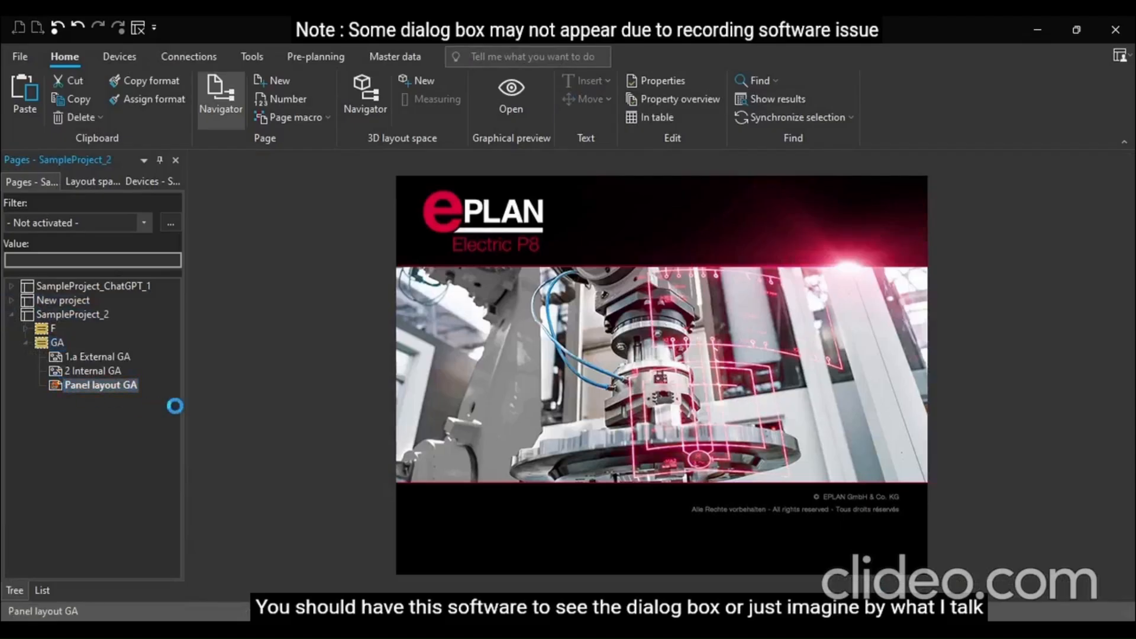